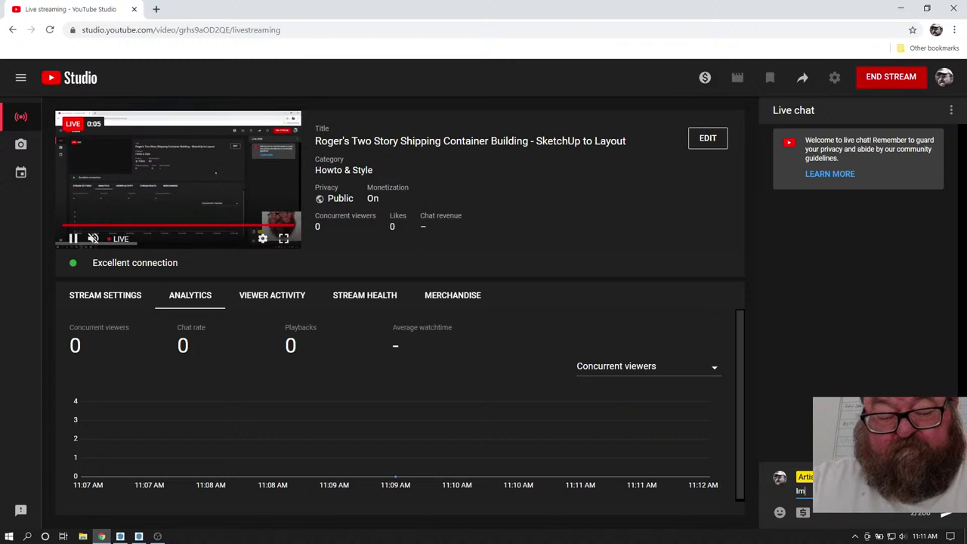
- Post the message "Ima workin here:)" in the stream's live chat
{"action": "type", "text": "a fy"}
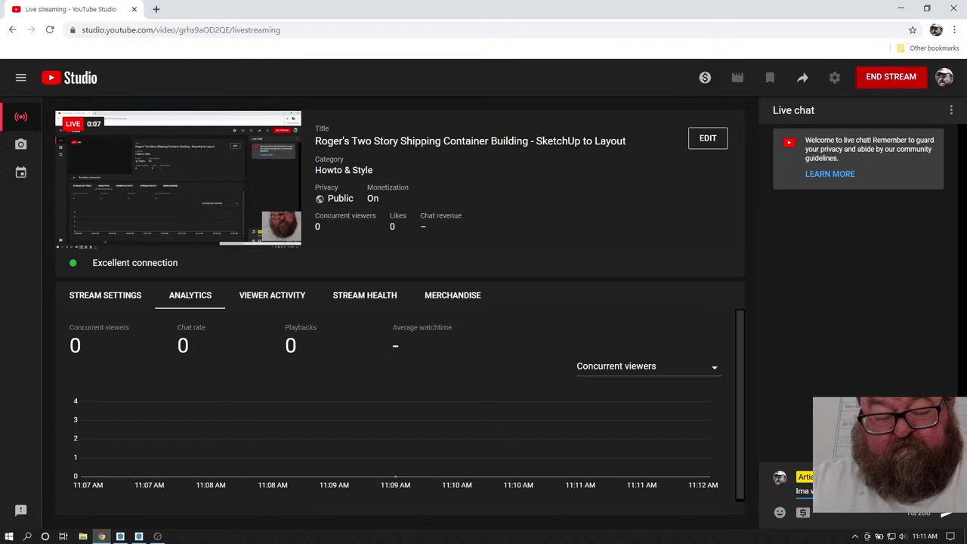
{"action": "type", "text": "th"}
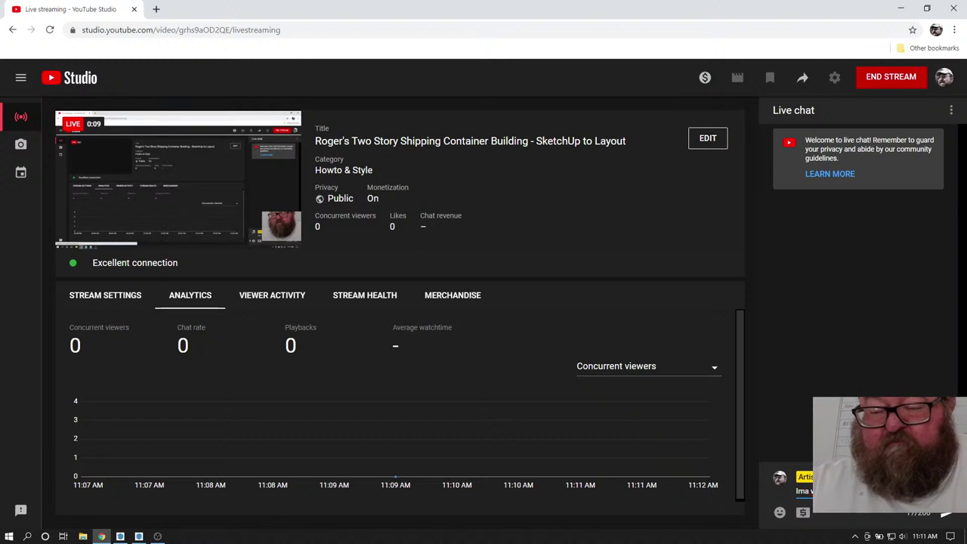
{"action": "key", "text": "Return"}
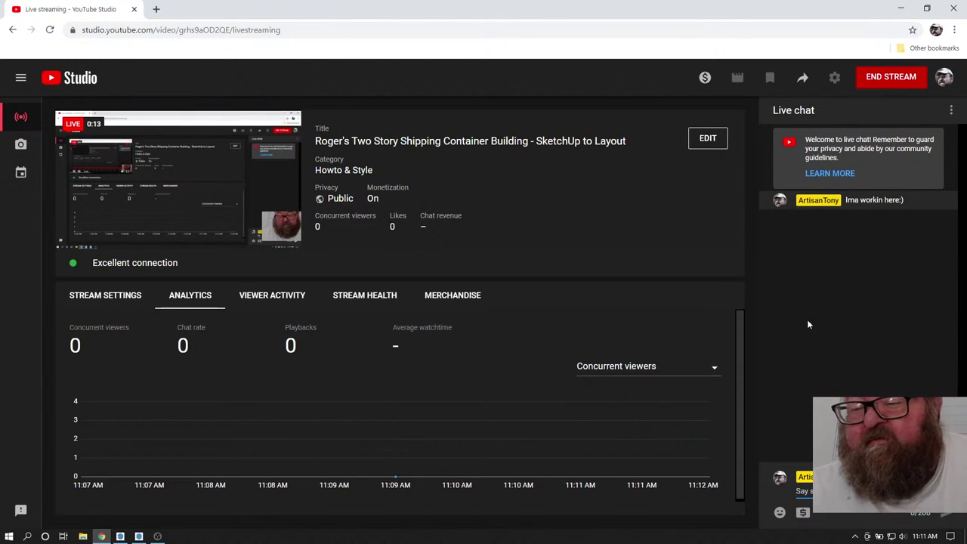
- Switch to SketchUp and examine the container building's front and its lean-to side
{"action": "left_click", "coordinate": [120, 536]}
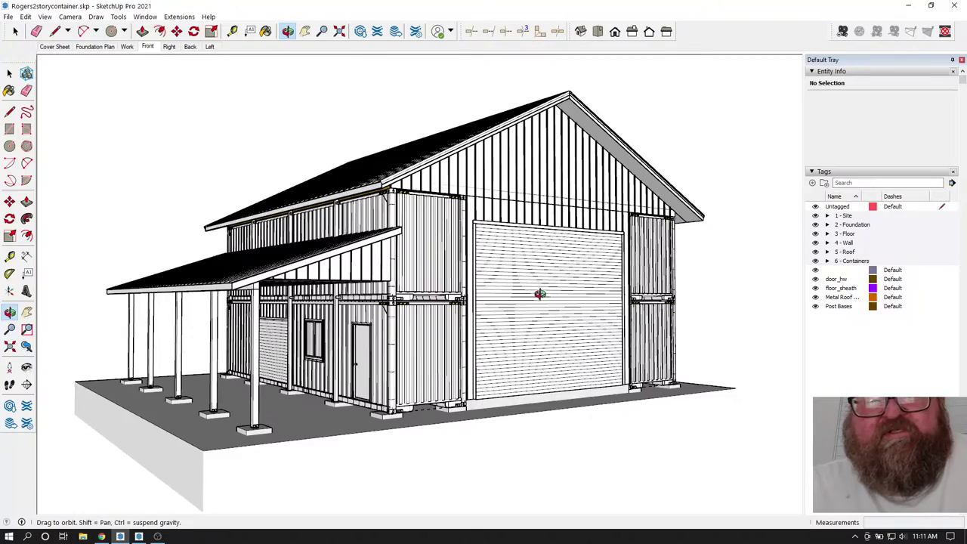
{"action": "left_click_drag", "start_coordinate": [546, 292], "coordinate": [288, 312]}
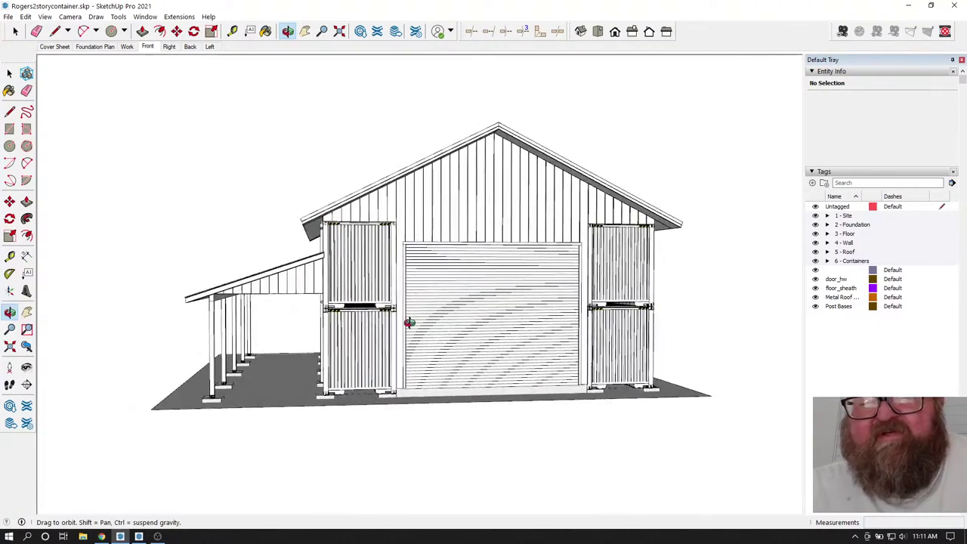
{"action": "left_click_drag", "start_coordinate": [442, 335], "coordinate": [518, 339]}
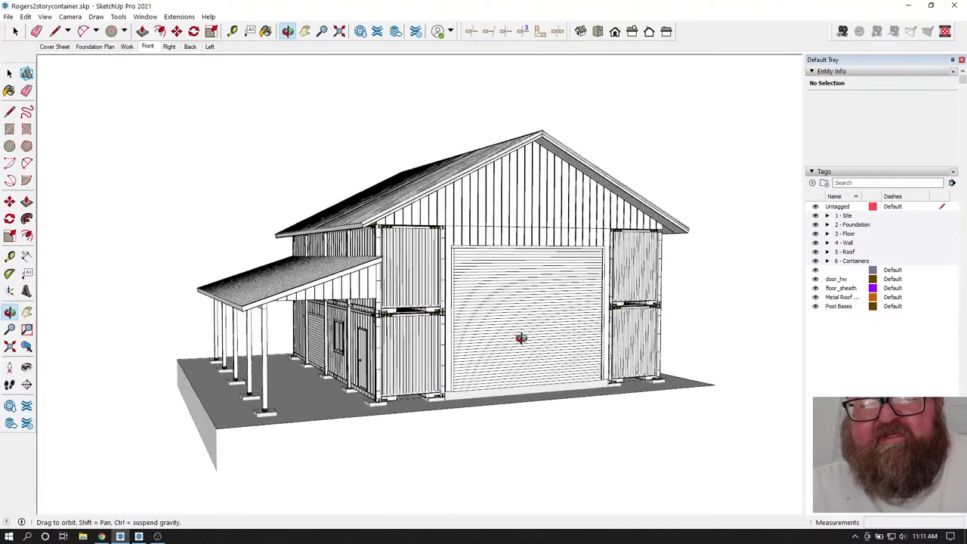
{"action": "scroll", "coordinate": [406, 339], "scroll_direction": "up", "scroll_amount": 4}
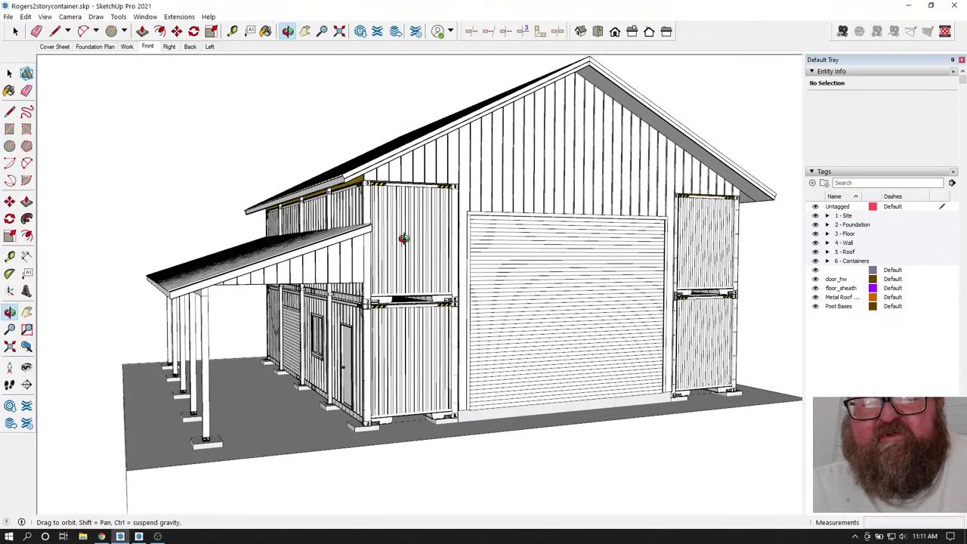
{"action": "scroll", "coordinate": [401, 270], "scroll_direction": "down", "scroll_amount": 2}
{"action": "left_click_drag", "start_coordinate": [391, 265], "coordinate": [618, 313]}
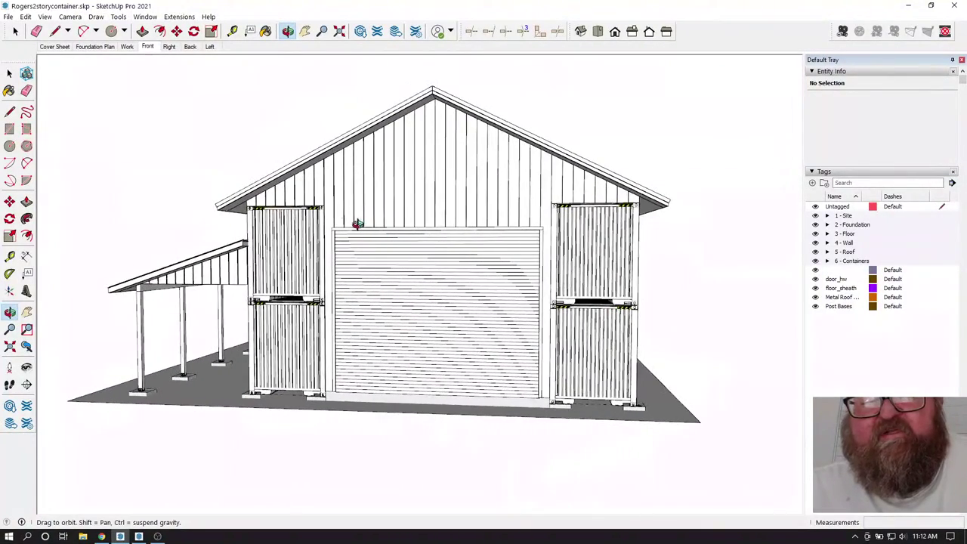
- Measure the distance between the two upper containers across the building's front with the Tape Measure
{"action": "scroll", "coordinate": [381, 243], "scroll_direction": "up", "scroll_amount": 1}
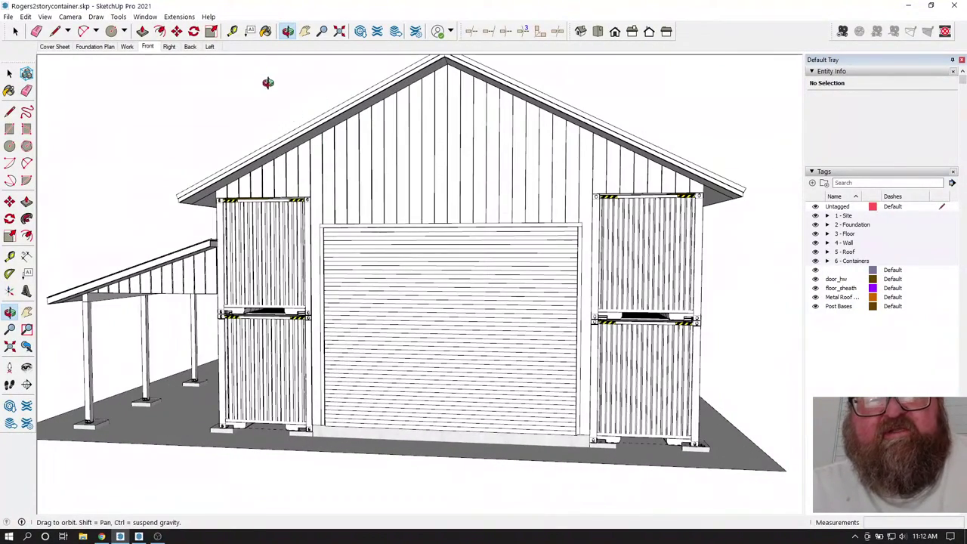
{"action": "left_click", "coordinate": [233, 35]}
{"action": "scroll", "coordinate": [302, 215], "scroll_direction": "up", "scroll_amount": 2}
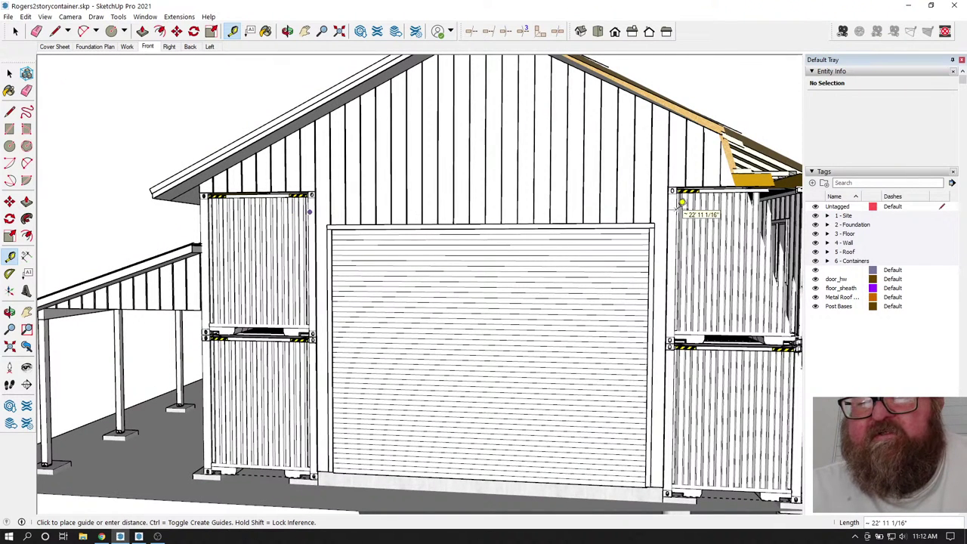
{"action": "left_click", "coordinate": [681, 202]}
{"action": "scroll", "coordinate": [459, 270], "scroll_direction": "down", "scroll_amount": 3}
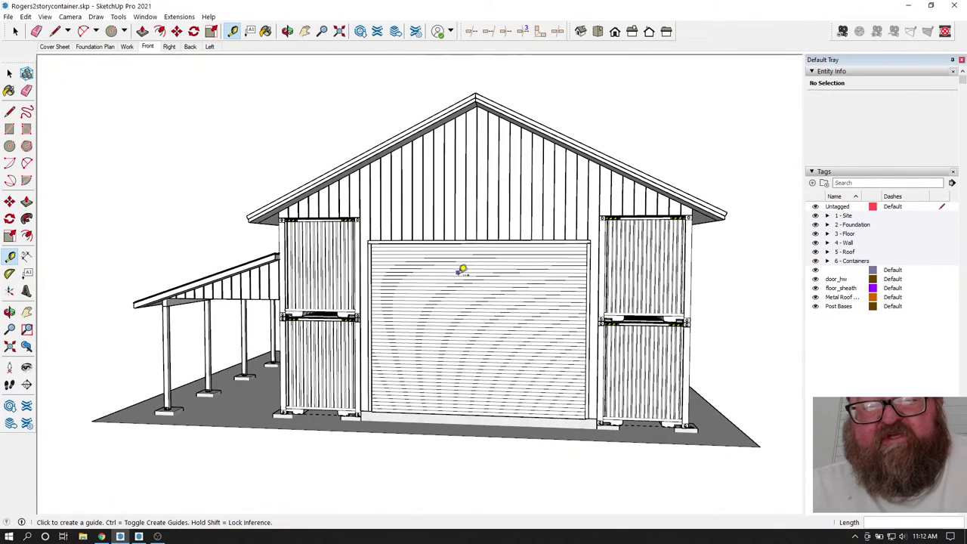
- Examine the building from the windowed side wall around to the front and lean-to
{"action": "left_click", "coordinate": [287, 31]}
{"action": "left_click_drag", "start_coordinate": [451, 266], "coordinate": [405, 294]}
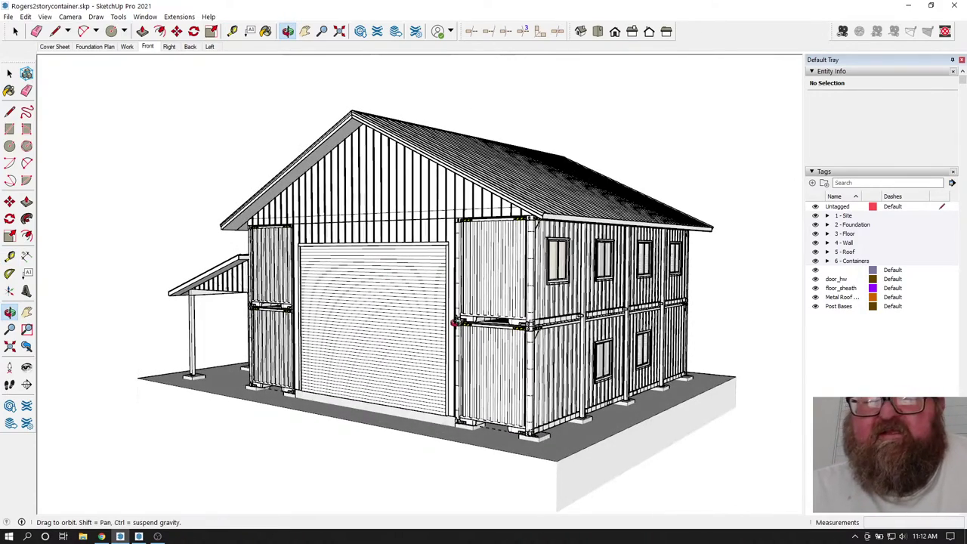
{"action": "left_click_drag", "start_coordinate": [492, 314], "coordinate": [388, 297]}
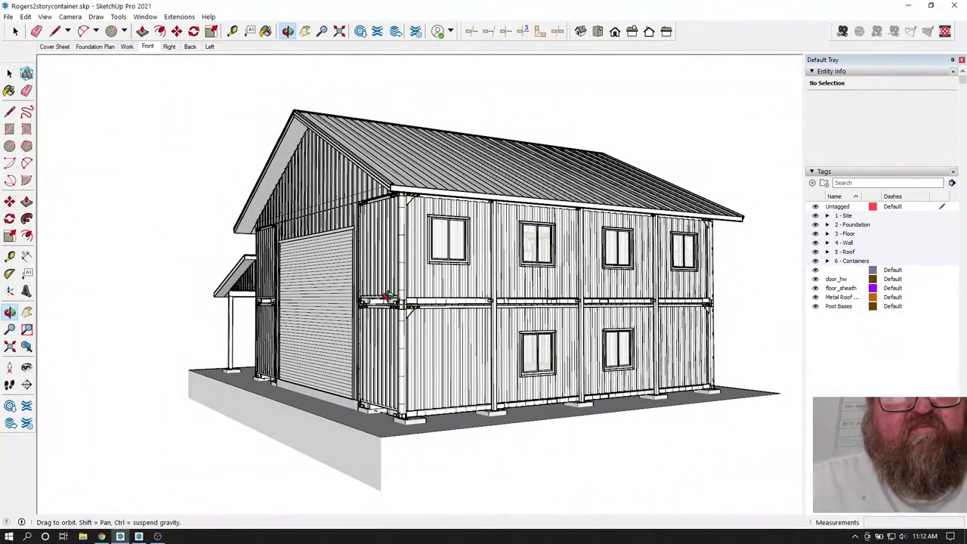
{"action": "left_click_drag", "start_coordinate": [387, 297], "coordinate": [454, 313]}
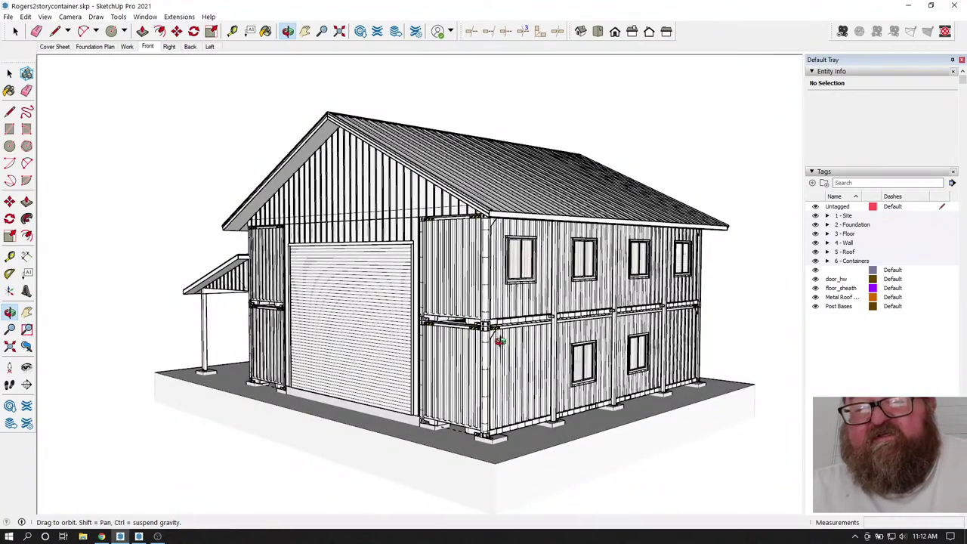
{"action": "left_click_drag", "start_coordinate": [454, 313], "coordinate": [312, 334]}
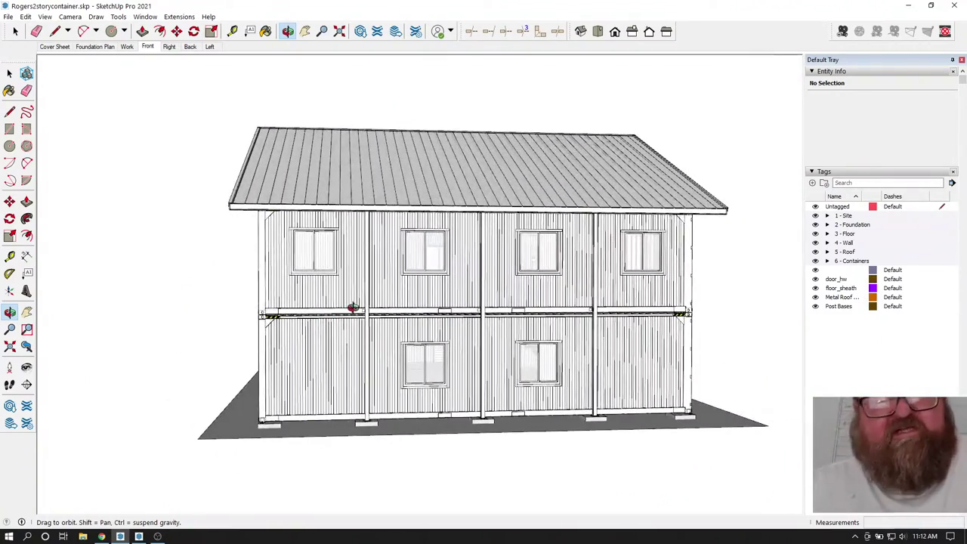
{"action": "left_click_drag", "start_coordinate": [353, 307], "coordinate": [473, 298]}
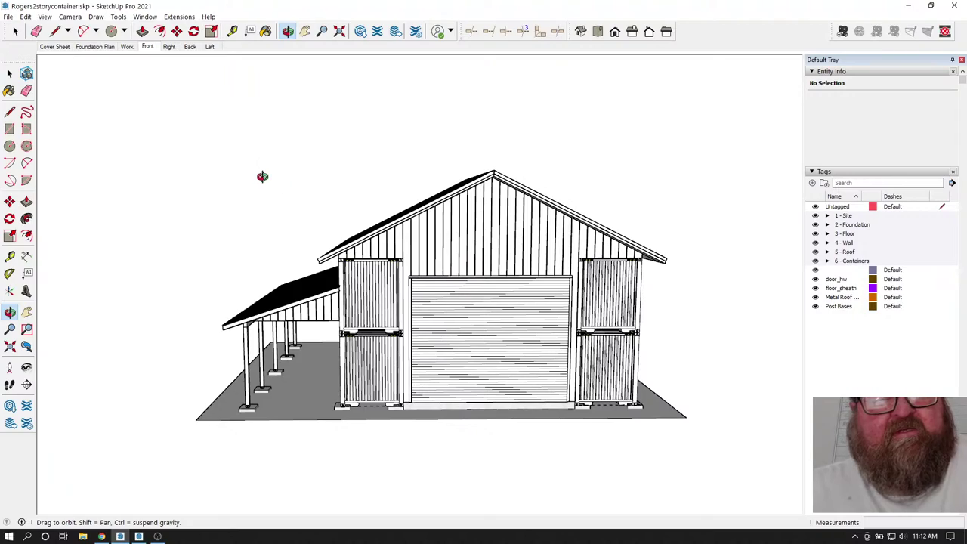
{"action": "left_click_drag", "start_coordinate": [248, 180], "coordinate": [423, 249]}
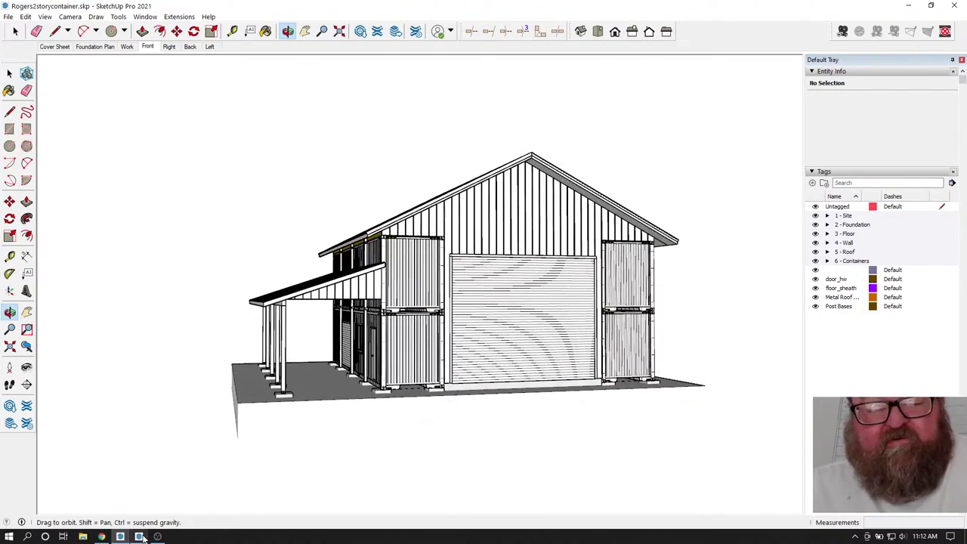
- Switch to LayOut and inspect the cover page's building title text without changing it
{"action": "left_click", "coordinate": [139, 536]}
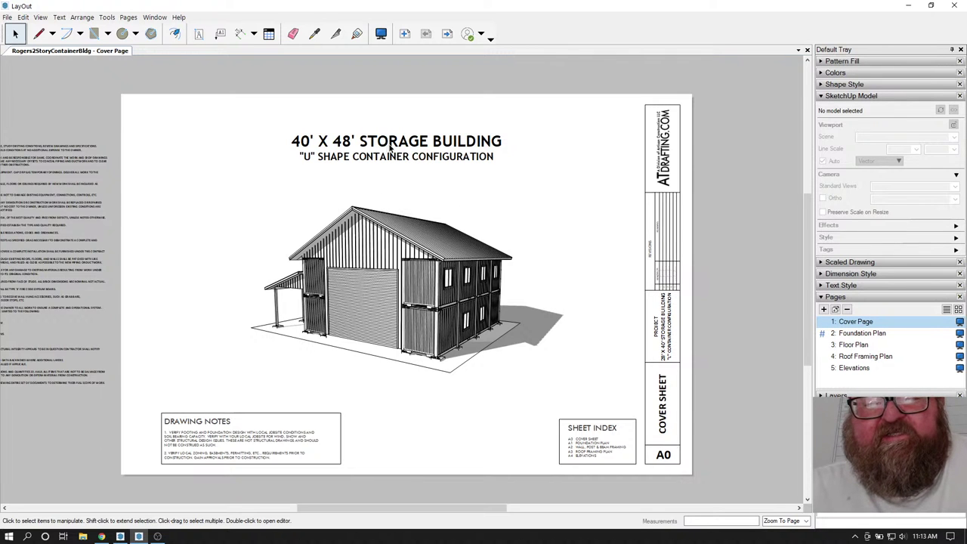
{"action": "left_click", "coordinate": [120, 537]}
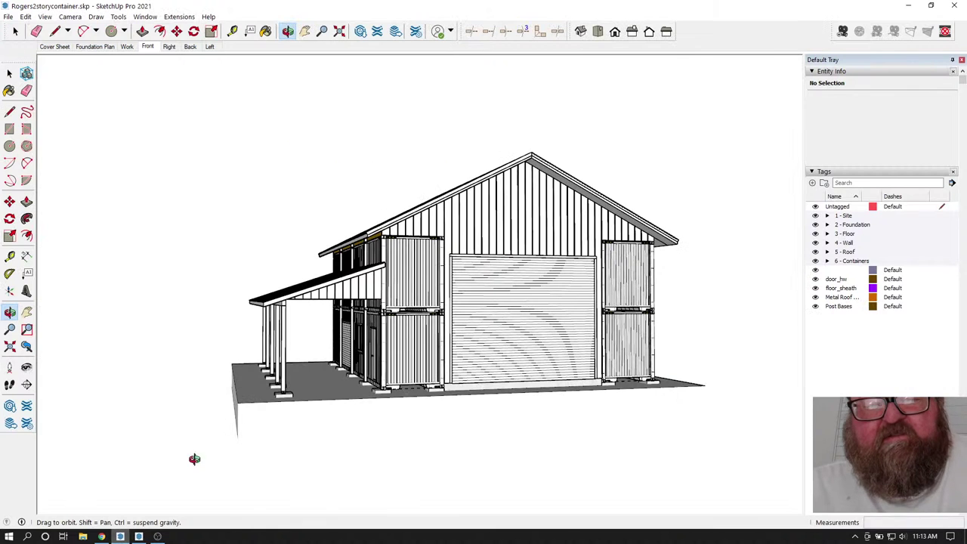
{"action": "left_click", "coordinate": [138, 536]}
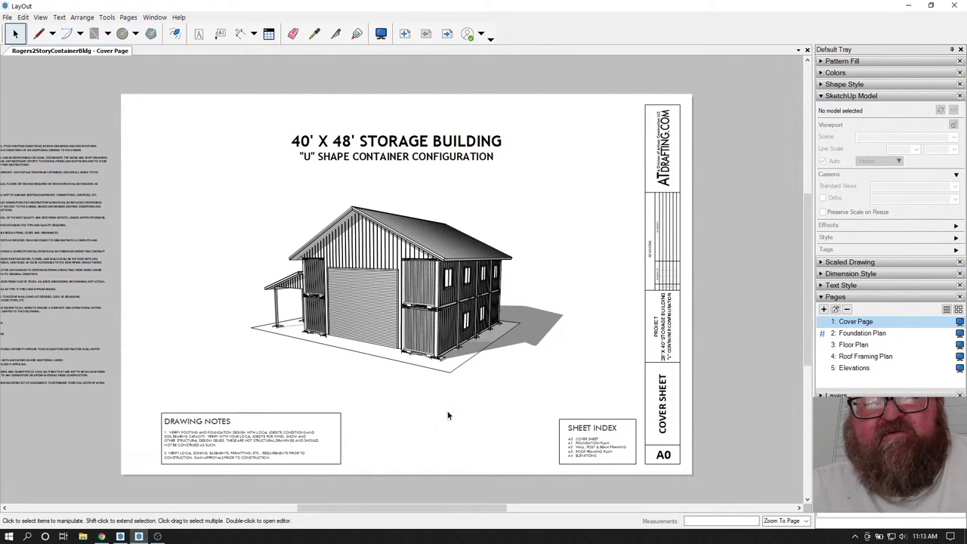
{"action": "left_click", "coordinate": [389, 155]}
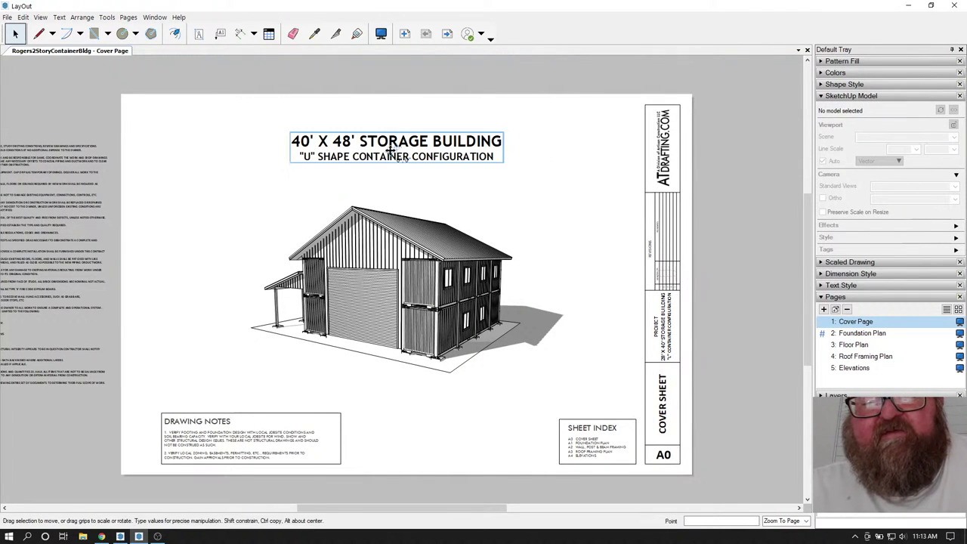
{"action": "double_click", "coordinate": [391, 151]}
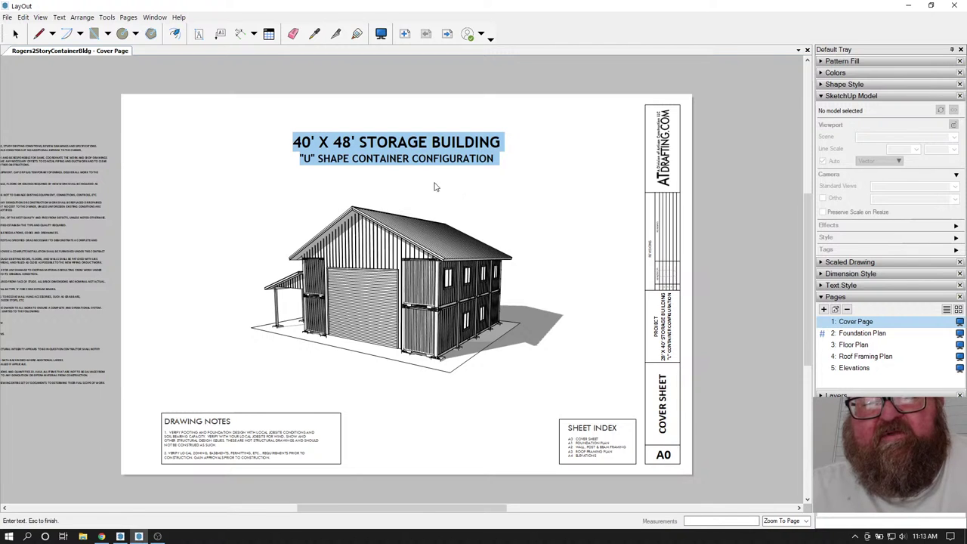
{"action": "key", "text": "Escape"}
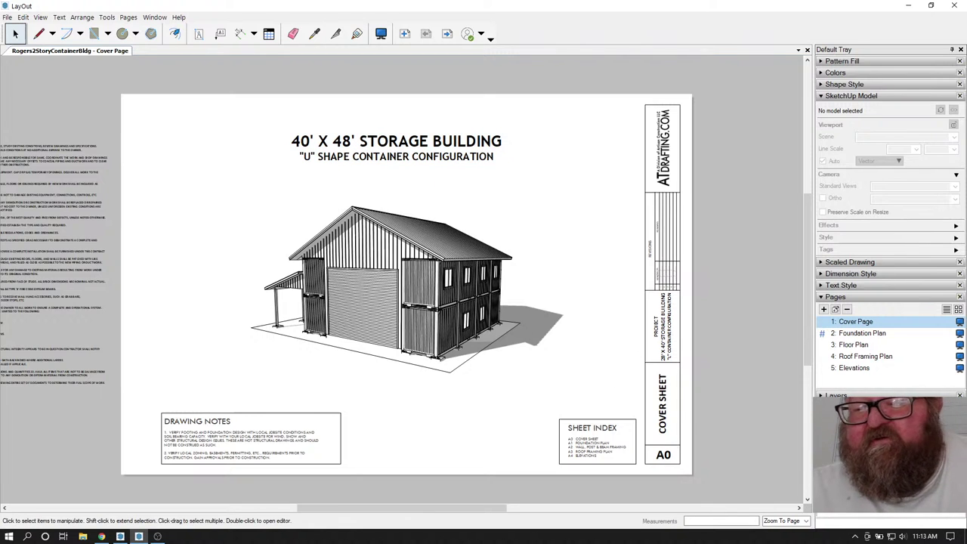
- Open the Elevations page and duplicate it as a new page in the drawing set
{"action": "left_click", "coordinate": [860, 370]}
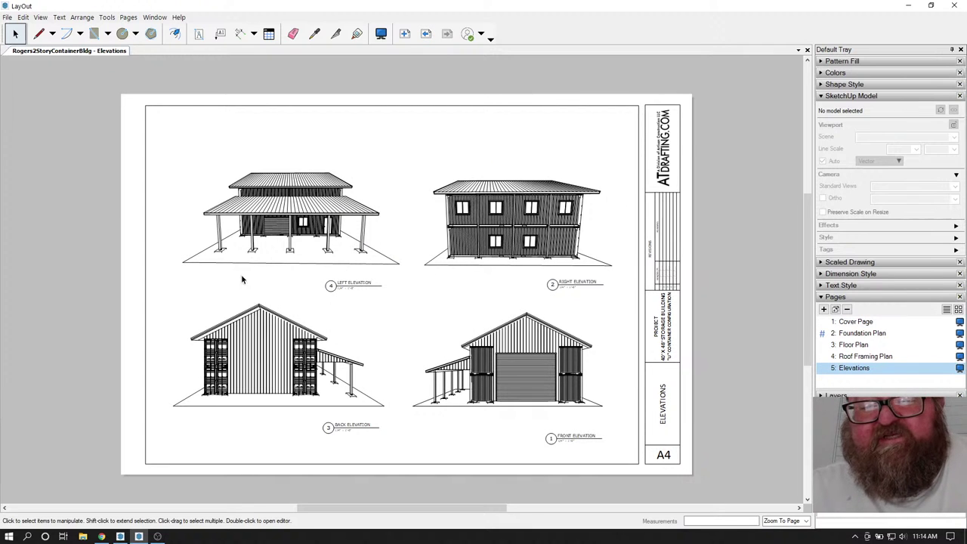
{"action": "scroll", "coordinate": [290, 309], "scroll_direction": "up", "scroll_amount": 2}
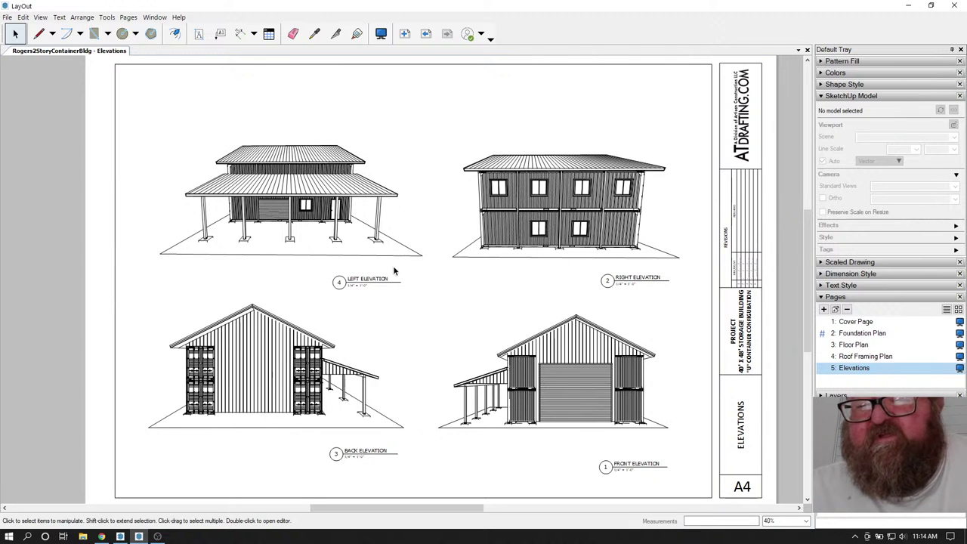
{"action": "scroll", "coordinate": [399, 278], "scroll_direction": "down", "scroll_amount": 1}
{"action": "scroll", "coordinate": [649, 333], "scroll_direction": "down", "scroll_amount": 1}
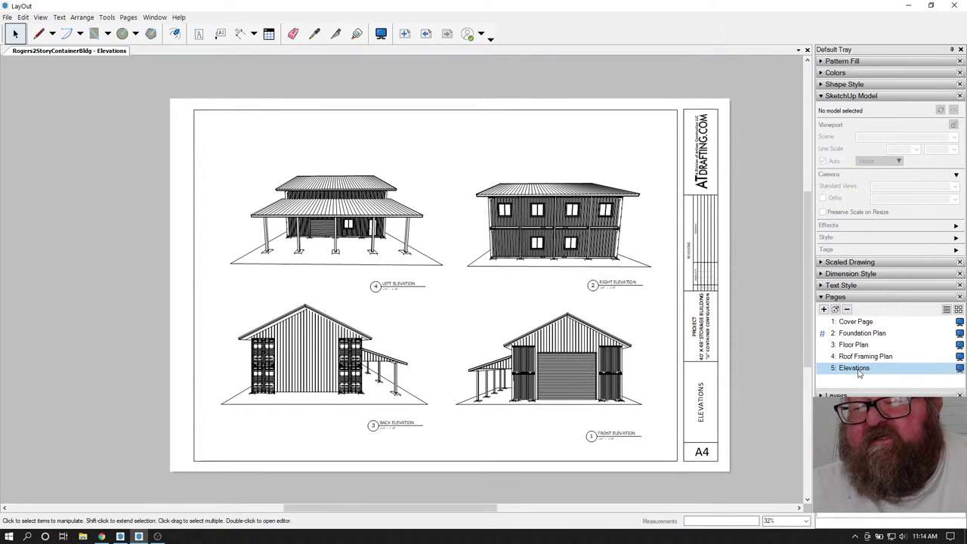
{"action": "left_click", "coordinate": [824, 308]}
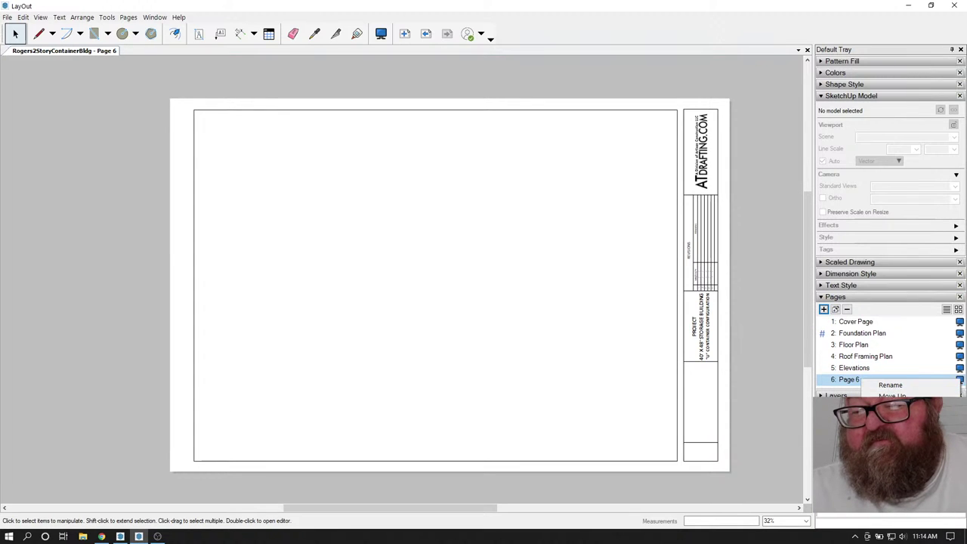
{"action": "left_click", "coordinate": [848, 309]}
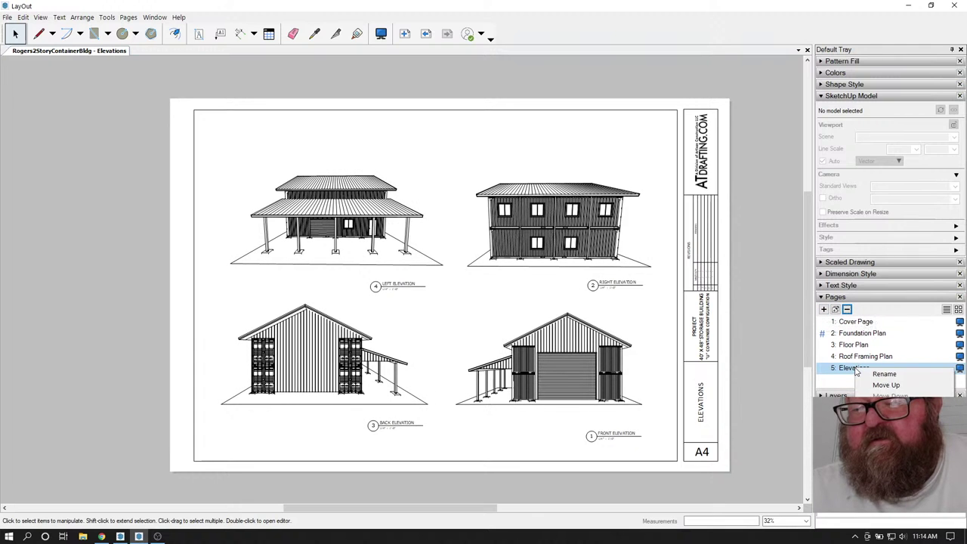
{"action": "left_click", "coordinate": [885, 407]}
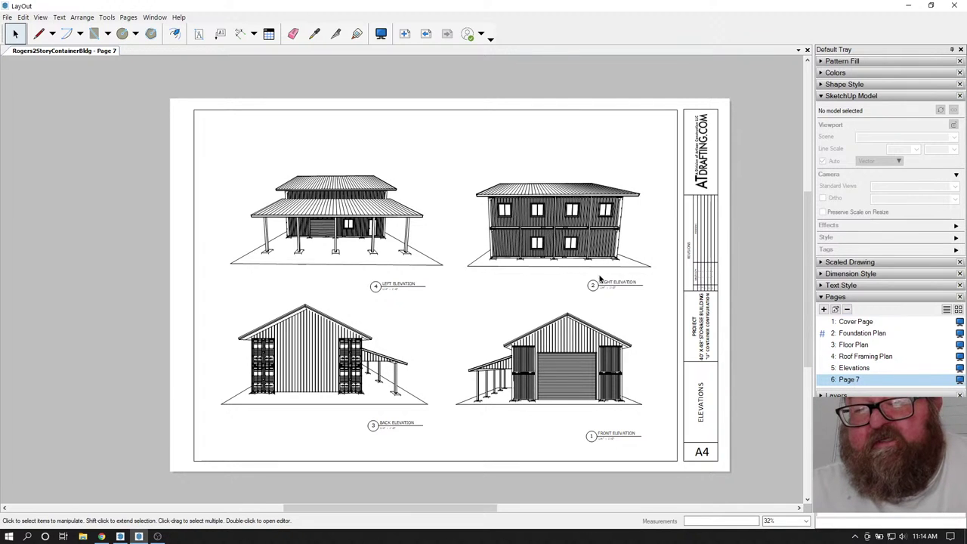
- Delete the right, left, back and front elevation viewports from the duplicated page, keeping their labels
{"action": "left_click", "coordinate": [527, 175]}
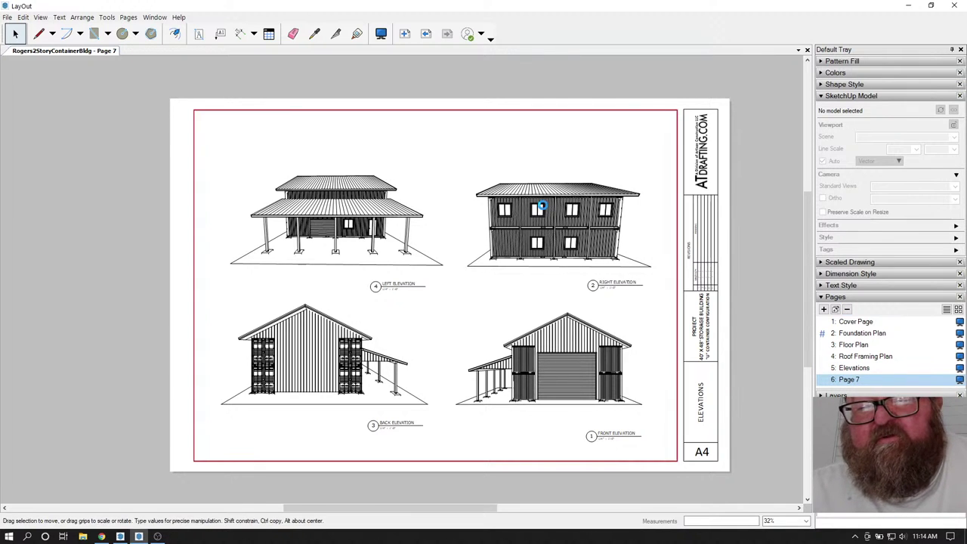
{"action": "left_click", "coordinate": [541, 205]}
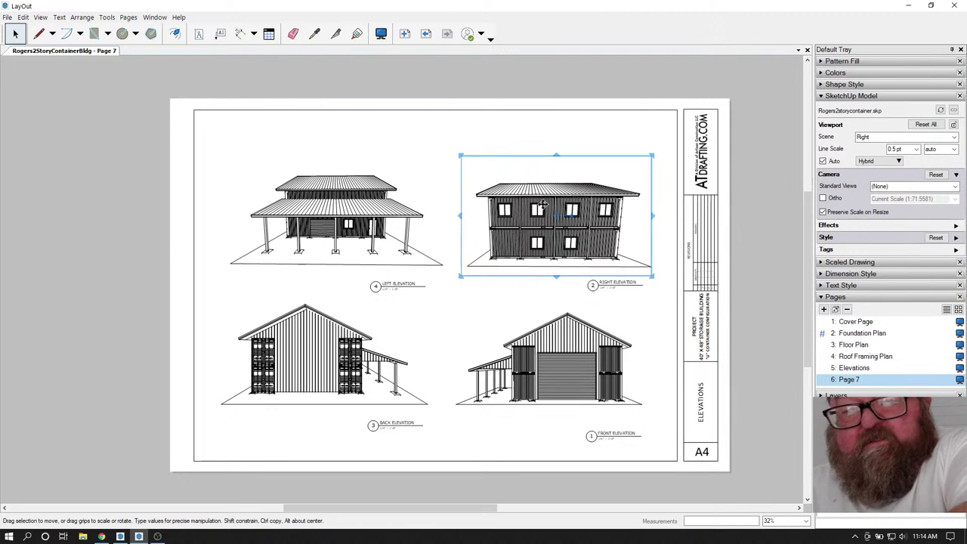
{"action": "key", "text": "Delete"}
{"action": "left_click", "coordinate": [376, 200]}
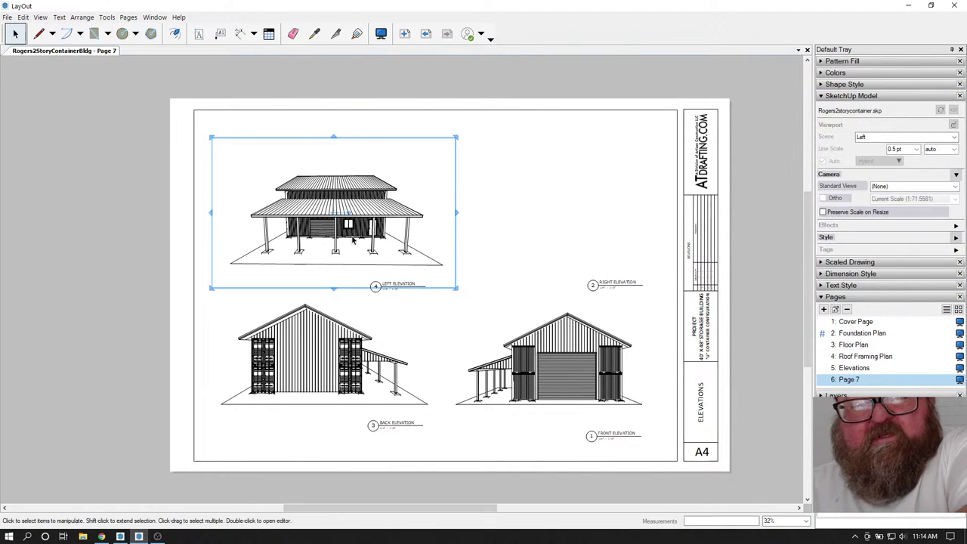
{"action": "key", "text": "Delete"}
{"action": "left_click", "coordinate": [326, 337]}
{"action": "key", "text": "Delete"}
{"action": "left_click", "coordinate": [581, 349]}
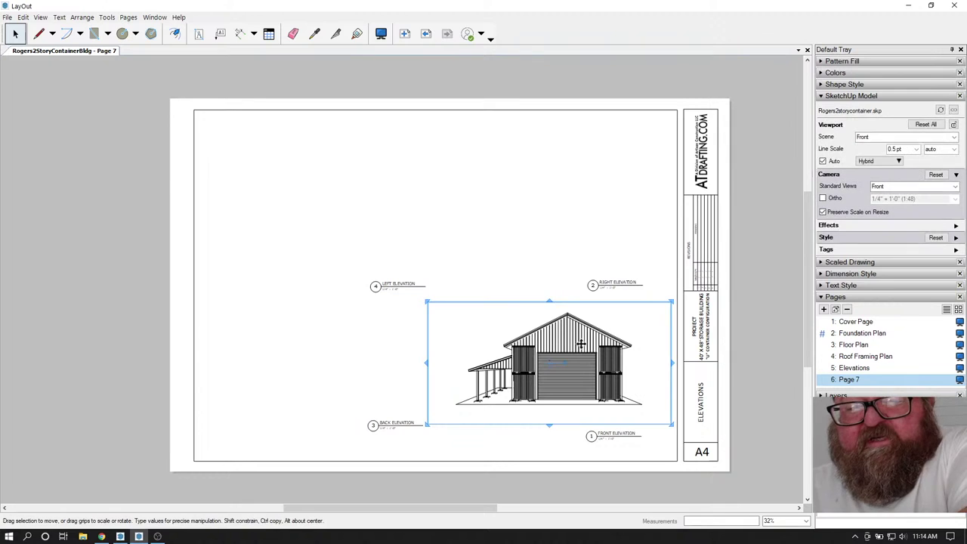
{"action": "key", "text": "Delete"}
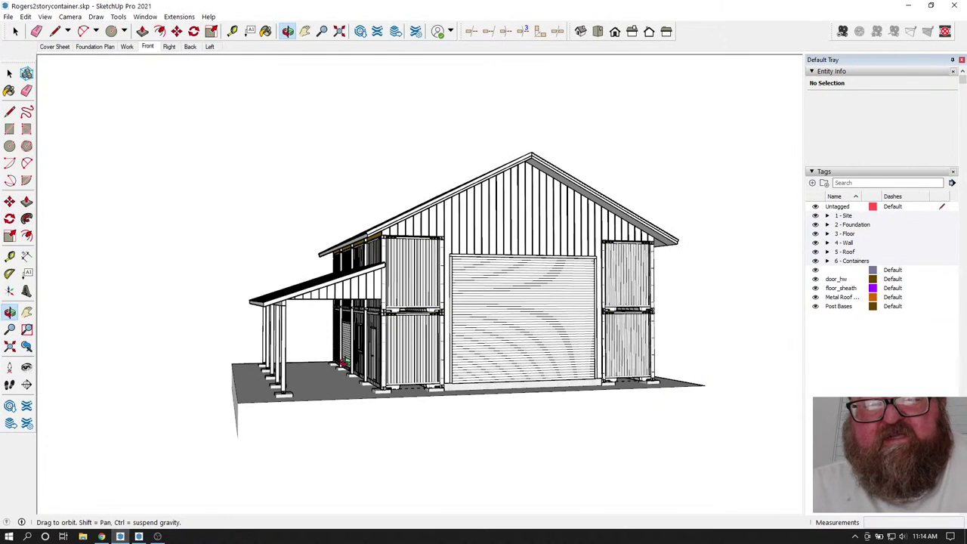
- Add a new scene starting from the Left scene's view and name it Front PP
{"action": "left_click", "coordinate": [148, 46]}
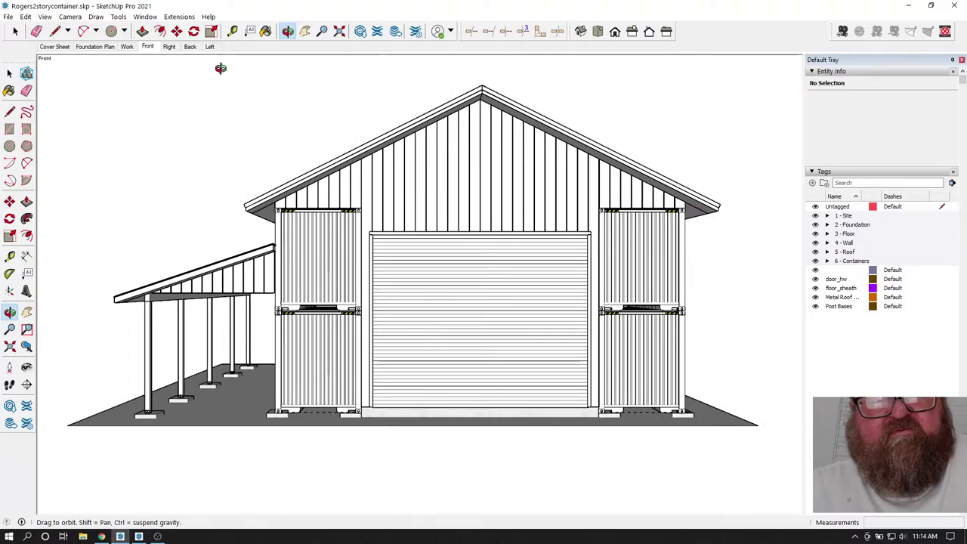
{"action": "left_click", "coordinate": [214, 47]}
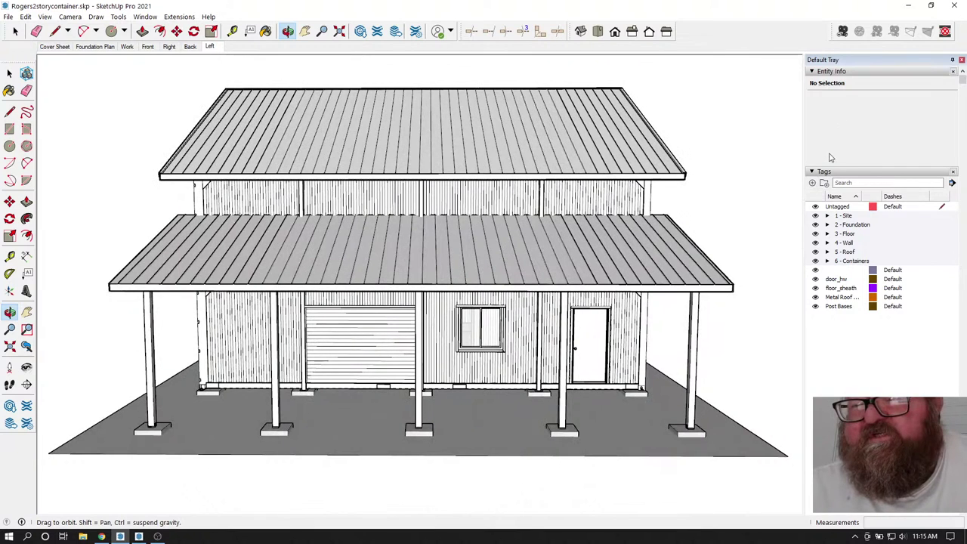
{"action": "left_click", "coordinate": [813, 172]}
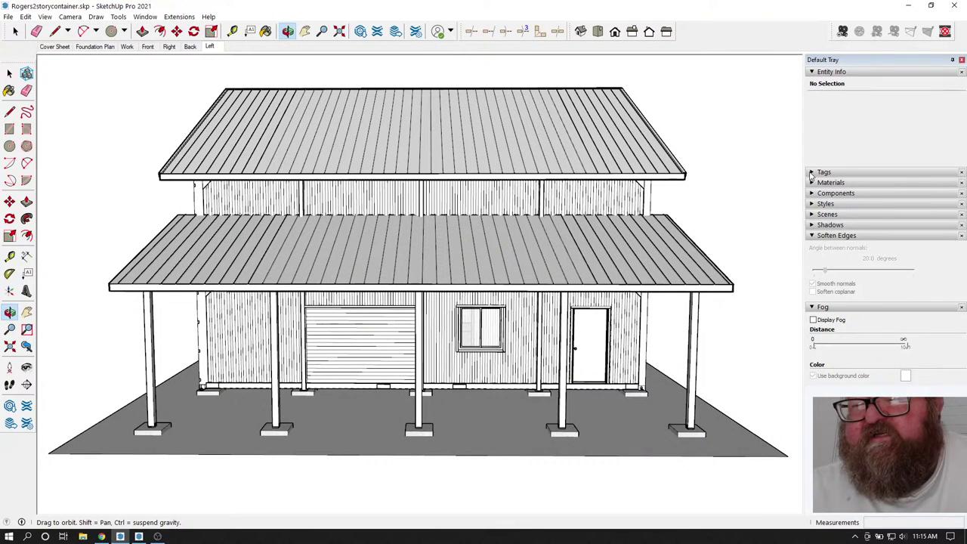
{"action": "left_click", "coordinate": [820, 214]}
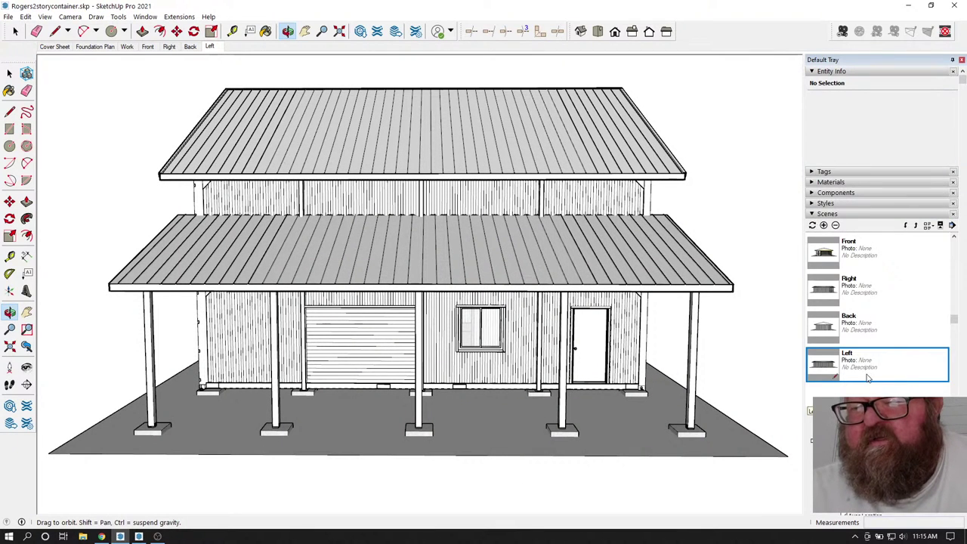
{"action": "left_click", "coordinate": [823, 225]}
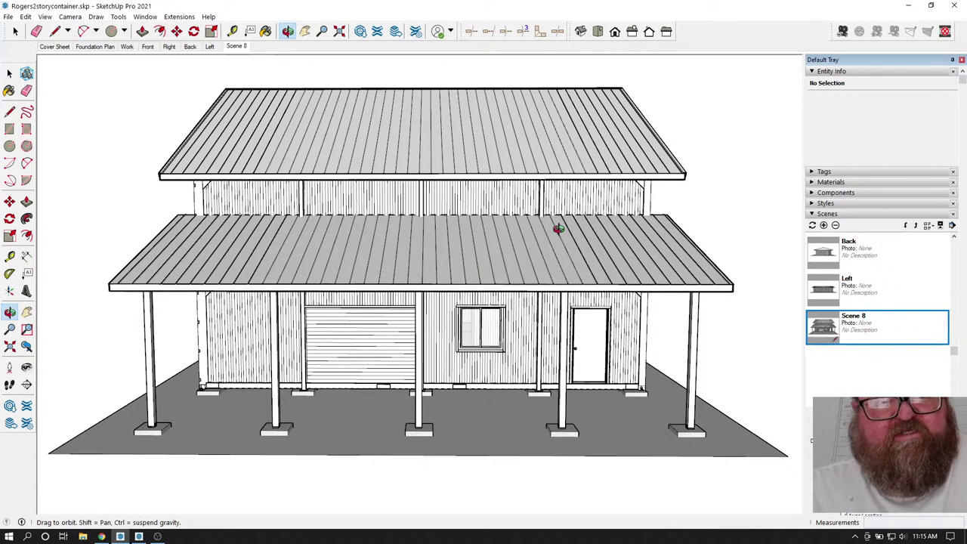
{"action": "left_click", "coordinate": [71, 18]}
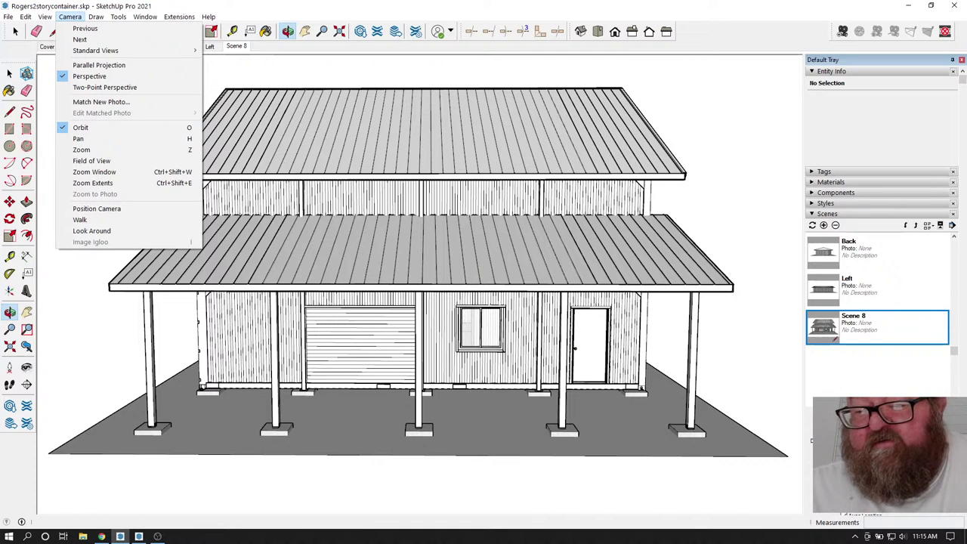
{"action": "left_click", "coordinate": [78, 138]}
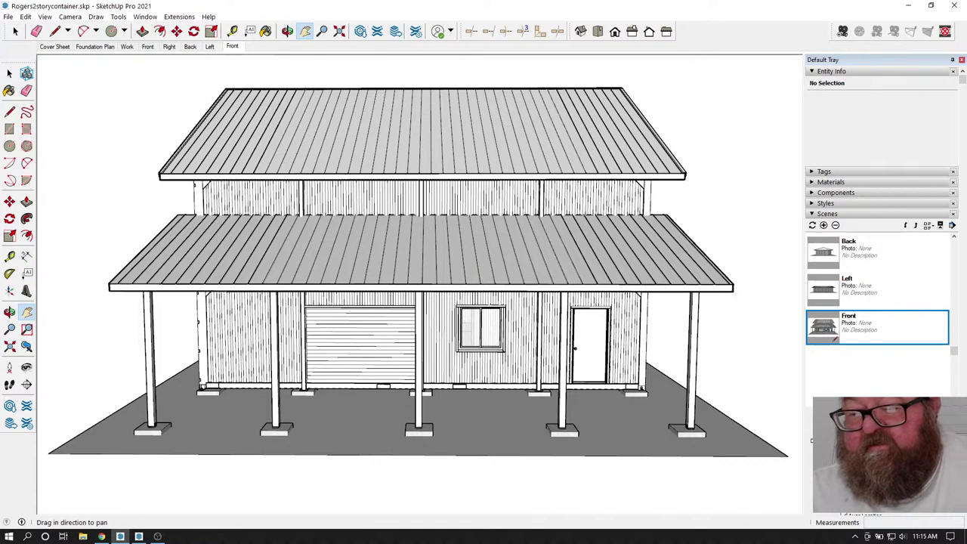
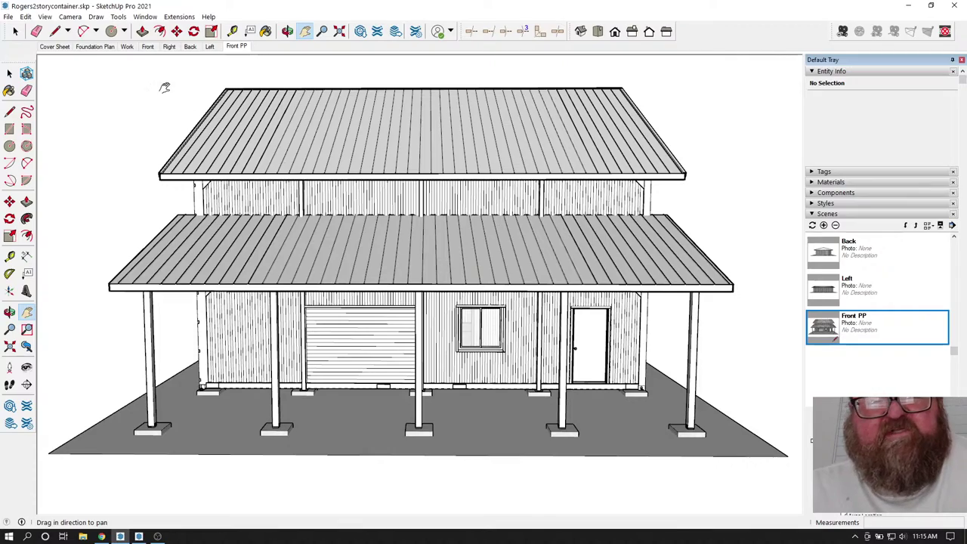
- Recall the Front scene, switch the camera to parallel projection and update the Front PP scene with that view
{"action": "left_click", "coordinate": [147, 46]}
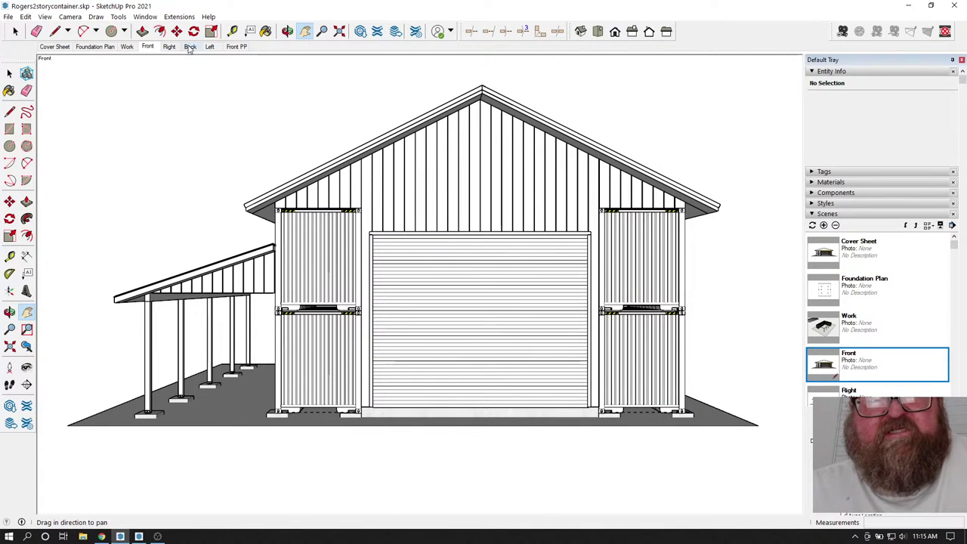
{"action": "left_click", "coordinate": [69, 17]}
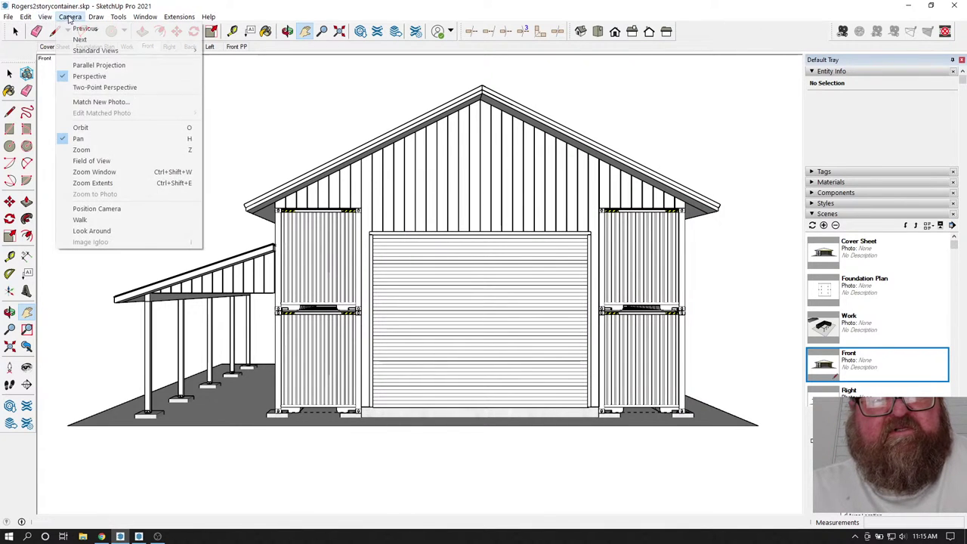
{"action": "left_click", "coordinate": [80, 64]}
{"action": "scroll", "coordinate": [430, 249], "scroll_direction": "up", "scroll_amount": 4}
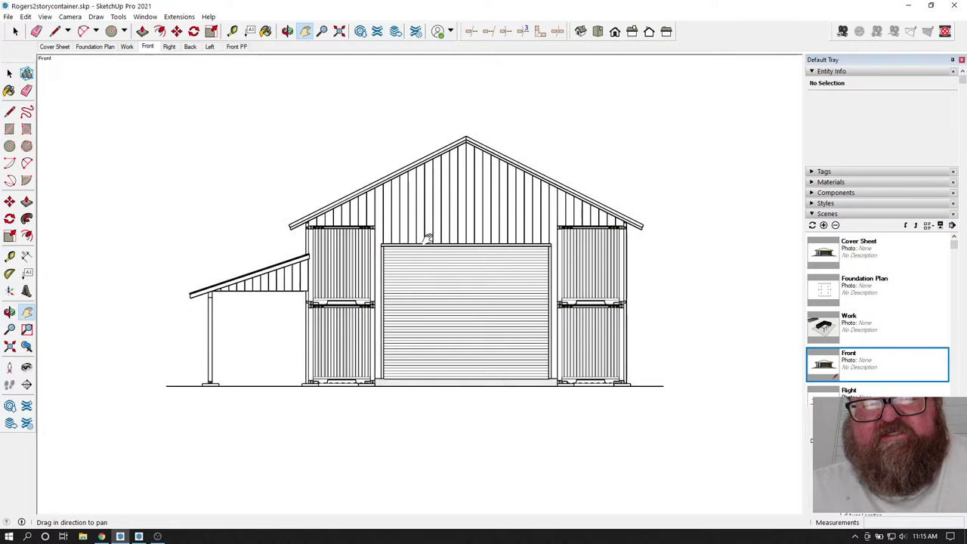
{"action": "scroll", "coordinate": [405, 375], "scroll_direction": "up", "scroll_amount": 3}
{"action": "scroll", "coordinate": [431, 362], "scroll_direction": "down", "scroll_amount": 2}
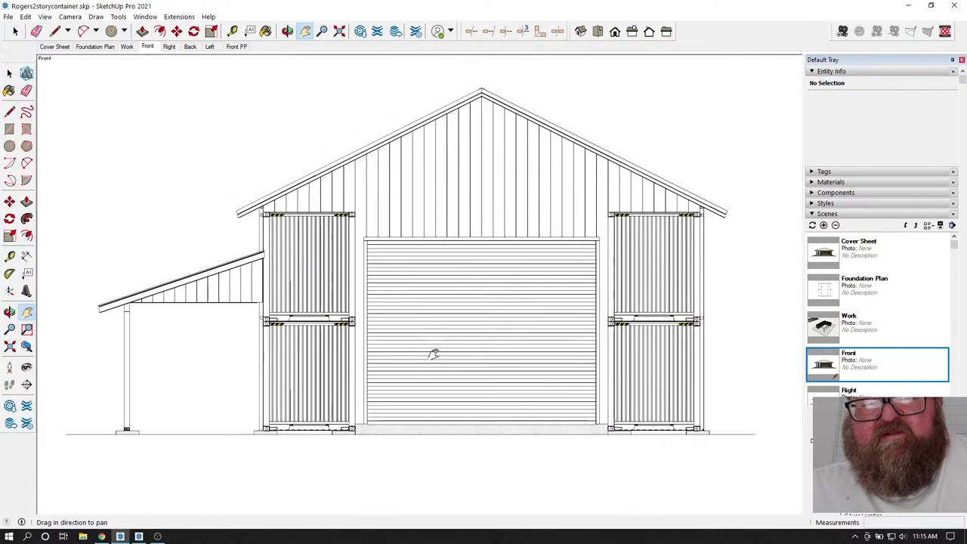
{"action": "right_click", "coordinate": [237, 46]}
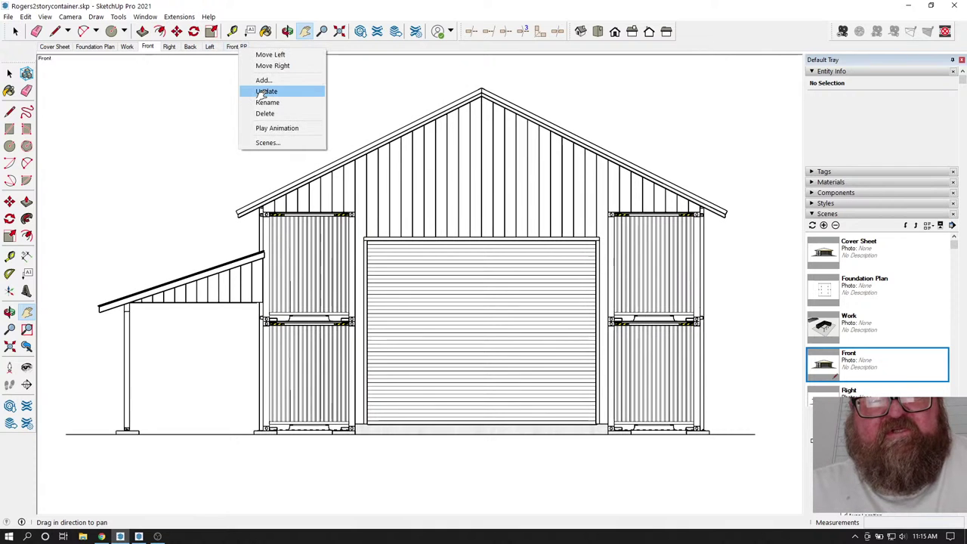
{"action": "left_click", "coordinate": [264, 92]}
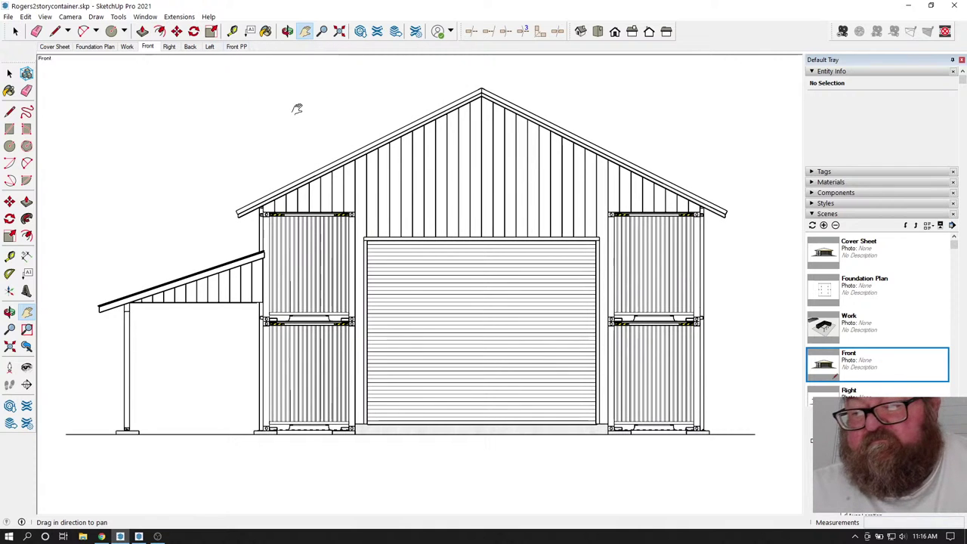
- Check the Front PP scene in the scene list, then add another scene and name it Right PP
{"action": "scroll", "coordinate": [878, 328], "scroll_direction": "down", "scroll_amount": 2}
{"action": "scroll", "coordinate": [877, 327], "scroll_direction": "down", "scroll_amount": 3}
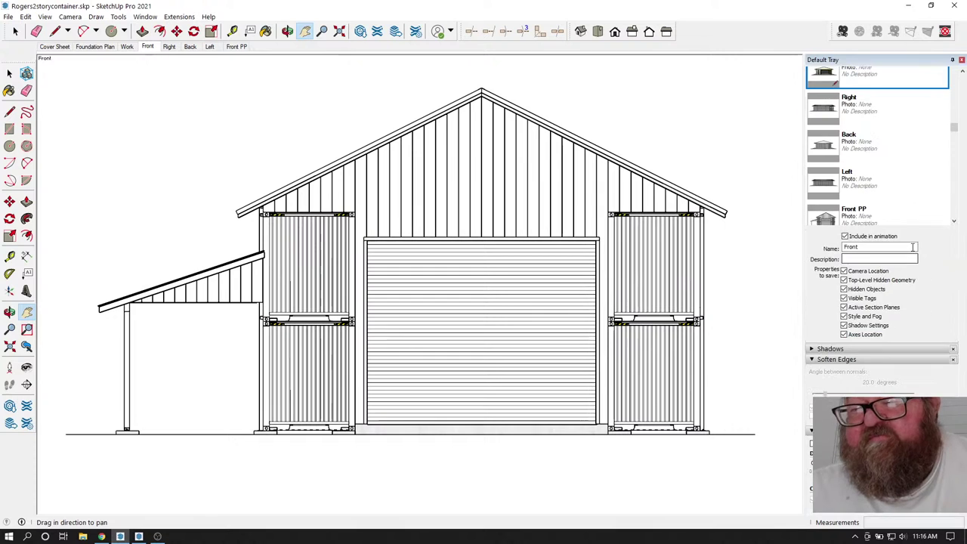
{"action": "scroll", "coordinate": [899, 205], "scroll_direction": "down", "scroll_amount": 1}
{"action": "left_click", "coordinate": [860, 191]}
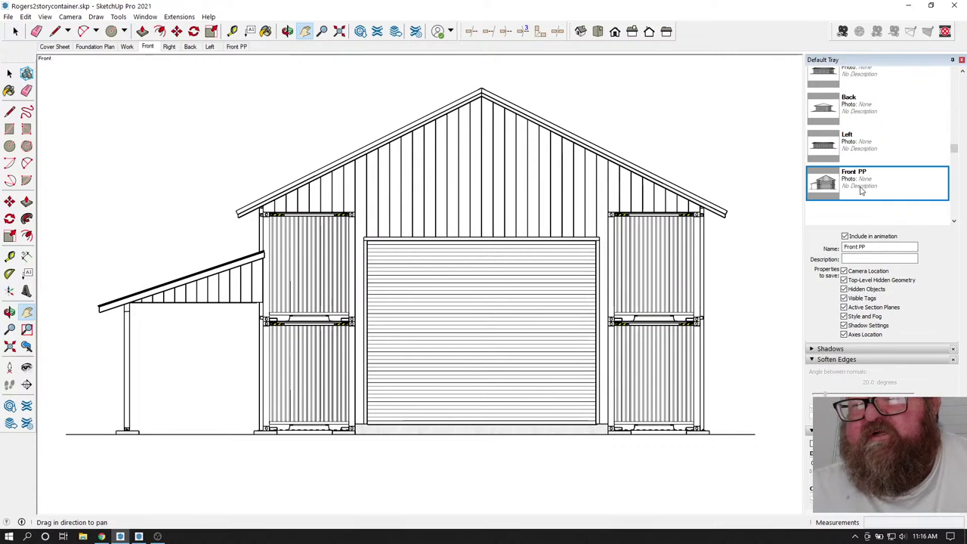
{"action": "scroll", "coordinate": [912, 146], "scroll_direction": "up", "scroll_amount": 1}
{"action": "scroll", "coordinate": [913, 146], "scroll_direction": "up", "scroll_amount": 5}
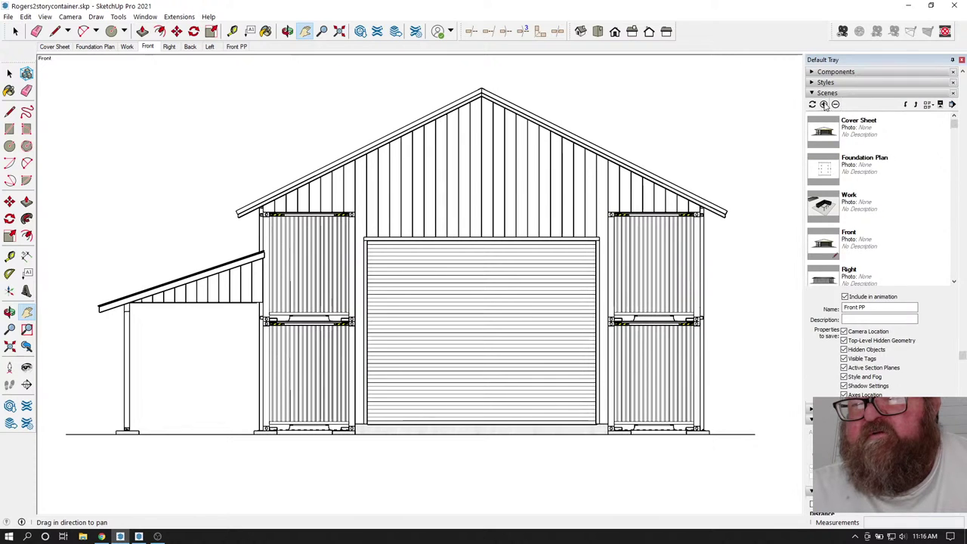
{"action": "left_click", "coordinate": [824, 105]}
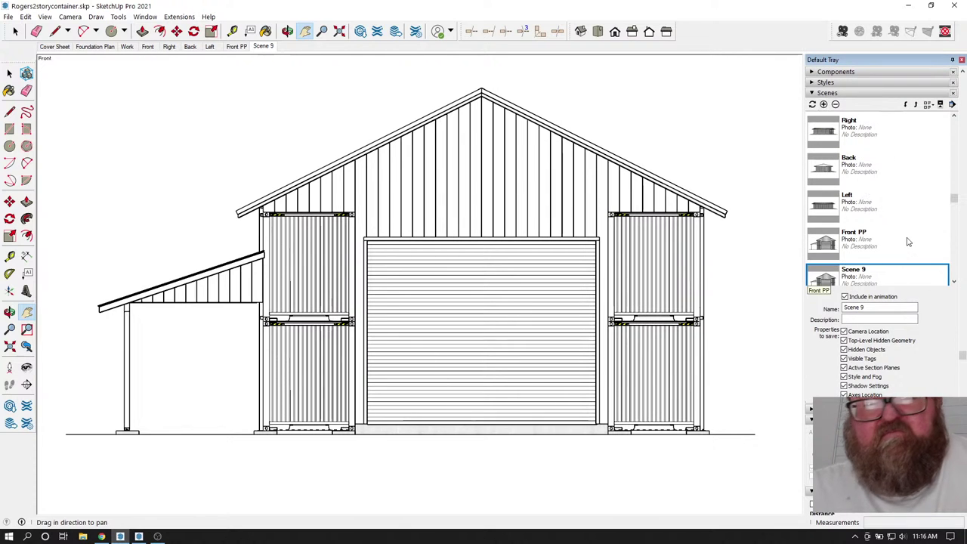
{"action": "double_click", "coordinate": [852, 308]}
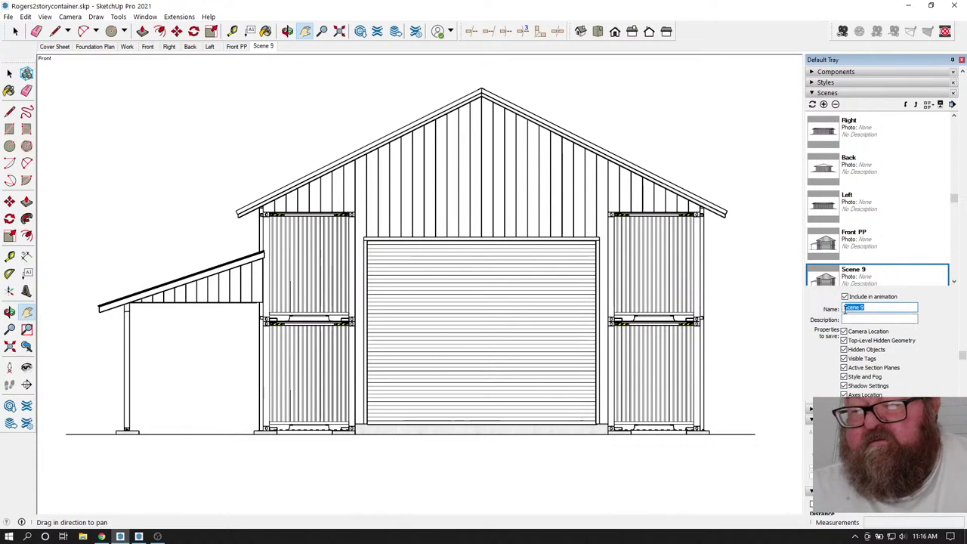
{"action": "type", "text": "F"}
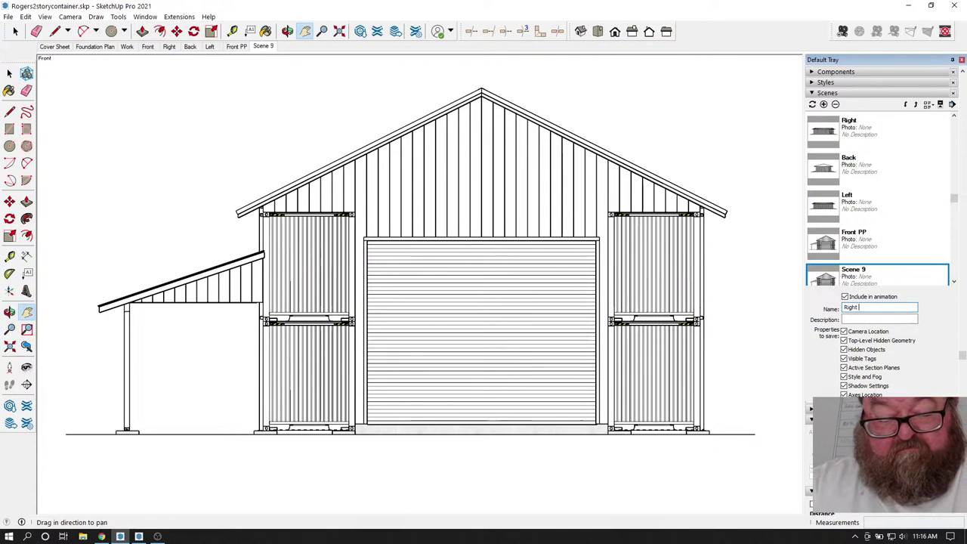
{"action": "left_click", "coordinate": [865, 320]}
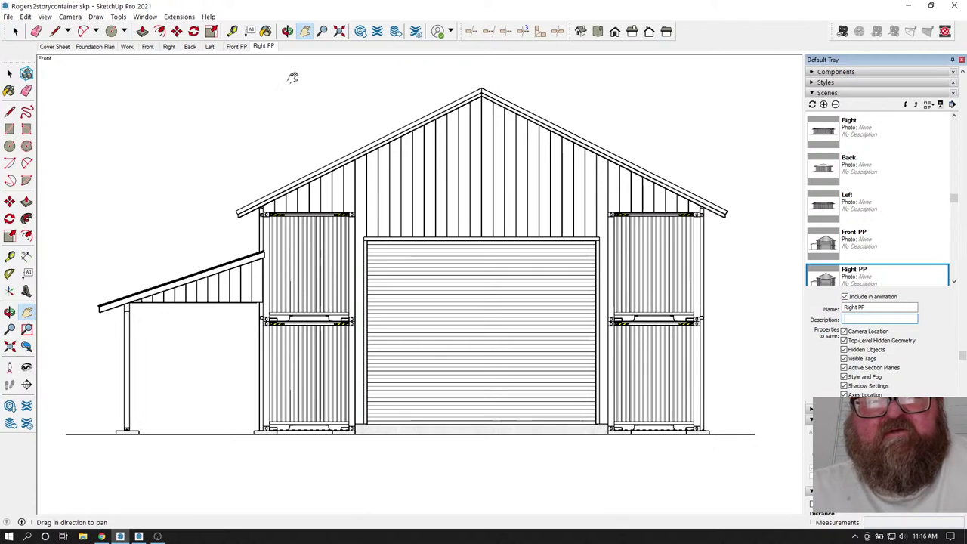
- Set the camera to the standard right view, center the building and update the Right PP scene with it
{"action": "left_click", "coordinate": [631, 31]}
{"action": "key", "text": "h"}
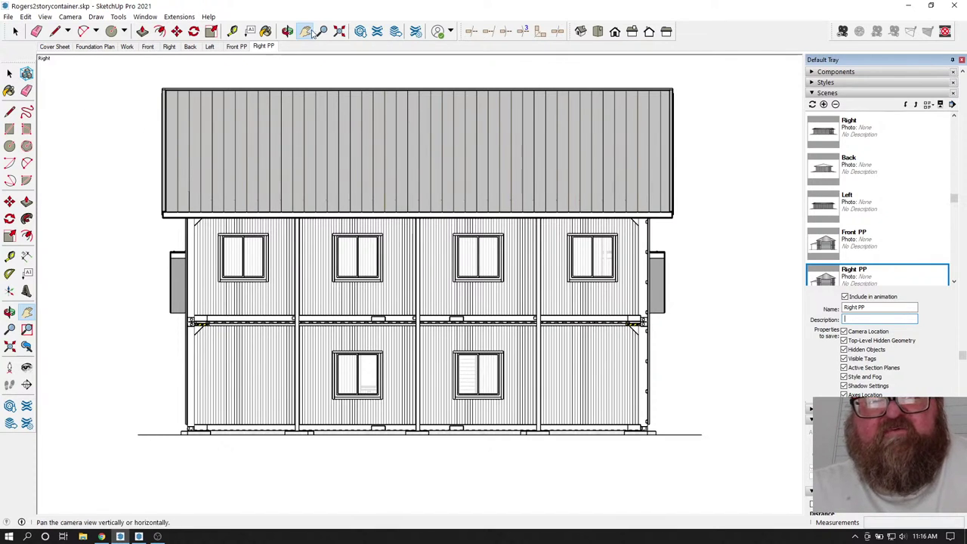
{"action": "left_click_drag", "start_coordinate": [399, 134], "coordinate": [418, 163]}
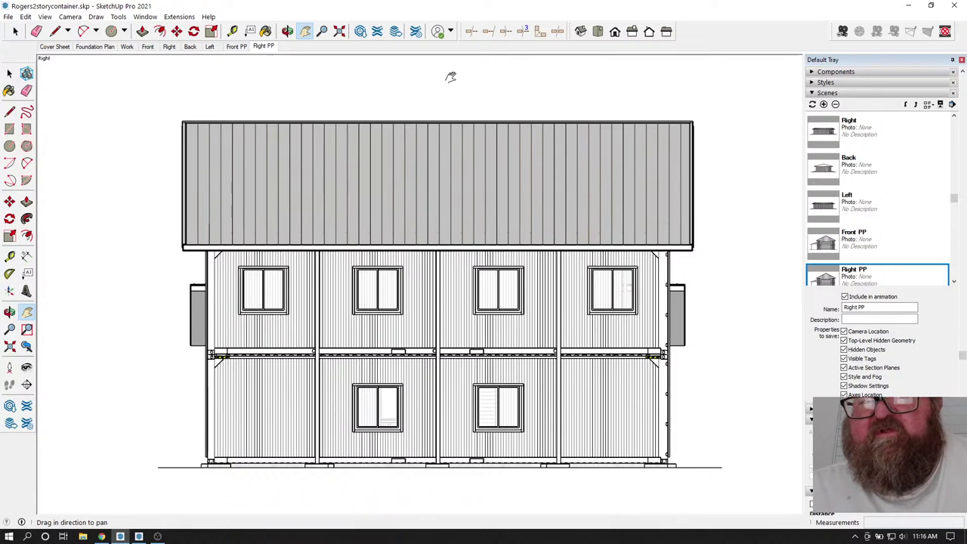
{"action": "right_click", "coordinate": [263, 47]}
{"action": "left_click", "coordinate": [266, 90]}
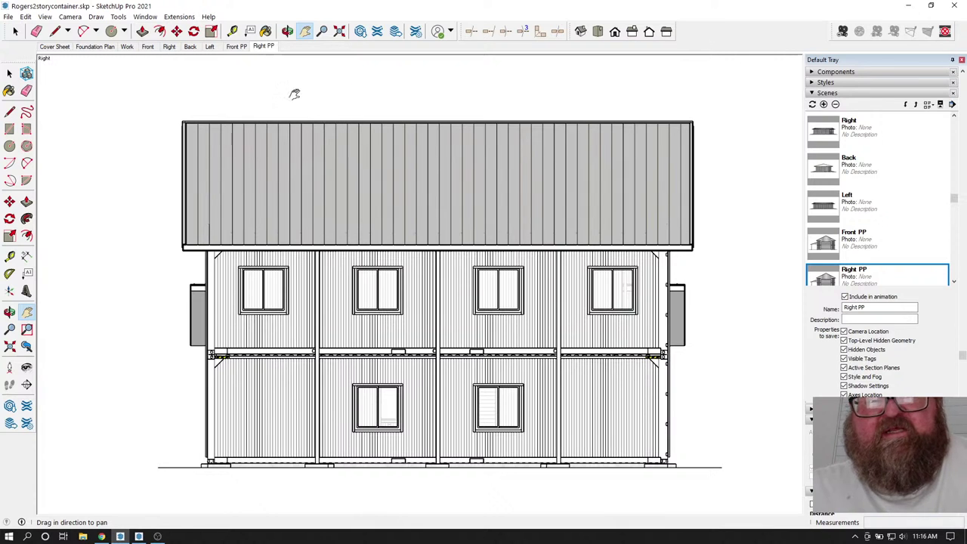
- Add another scene following Right PP and name it Back PP
{"action": "scroll", "coordinate": [896, 229], "scroll_direction": "down", "scroll_amount": 2}
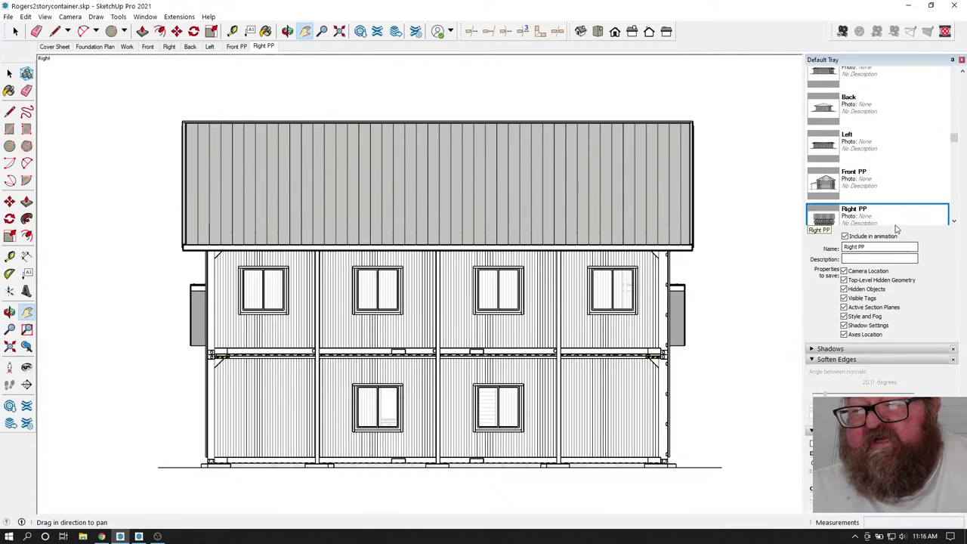
{"action": "scroll", "coordinate": [895, 223], "scroll_direction": "down", "scroll_amount": 1}
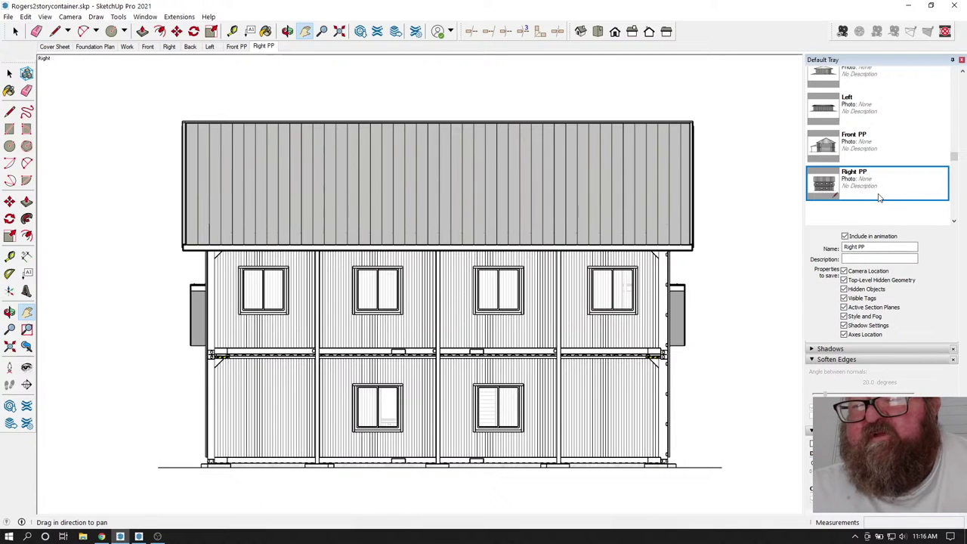
{"action": "scroll", "coordinate": [880, 127], "scroll_direction": "up", "scroll_amount": 8}
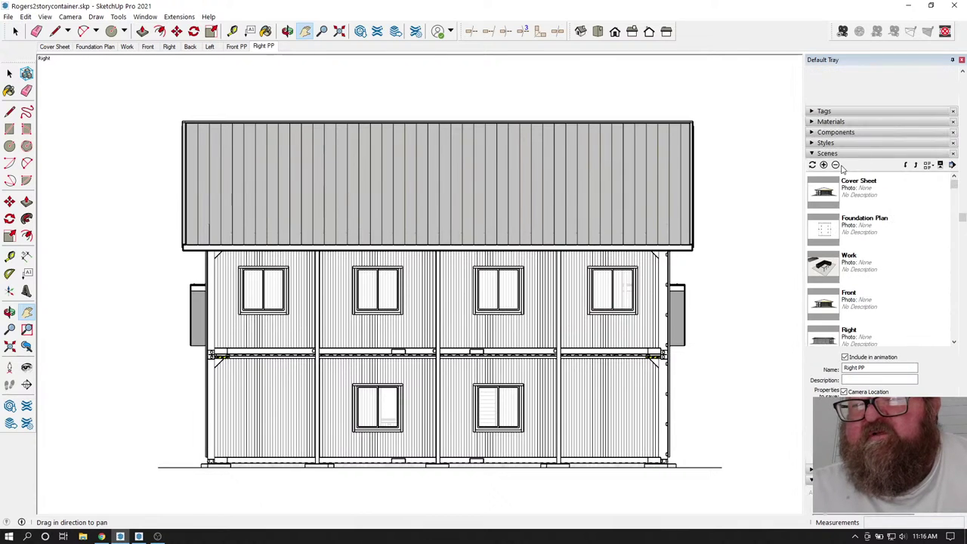
{"action": "left_click", "coordinate": [823, 164]}
{"action": "scroll", "coordinate": [886, 194], "scroll_direction": "down", "scroll_amount": 3}
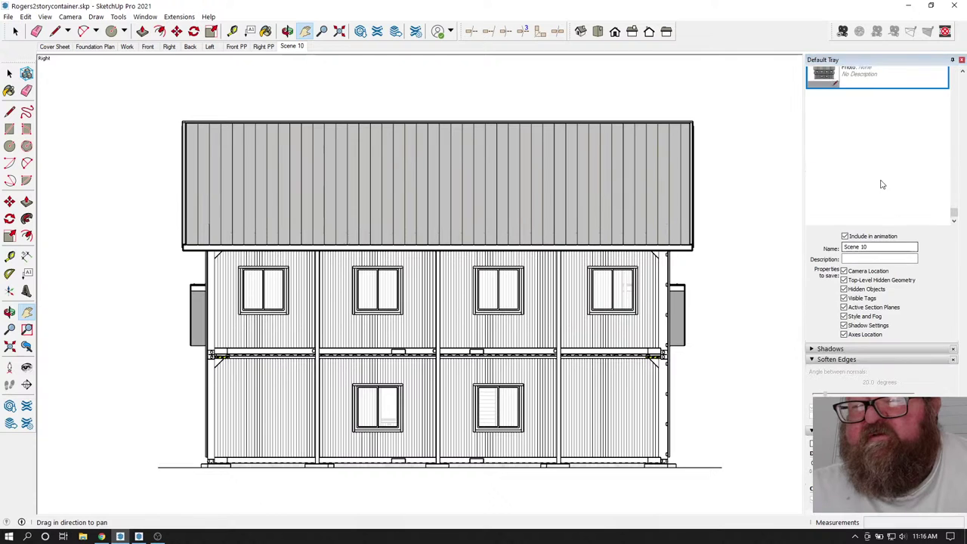
{"action": "scroll", "coordinate": [886, 194], "scroll_direction": "up", "scroll_amount": 3}
{"action": "triple_click", "coordinate": [857, 247]}
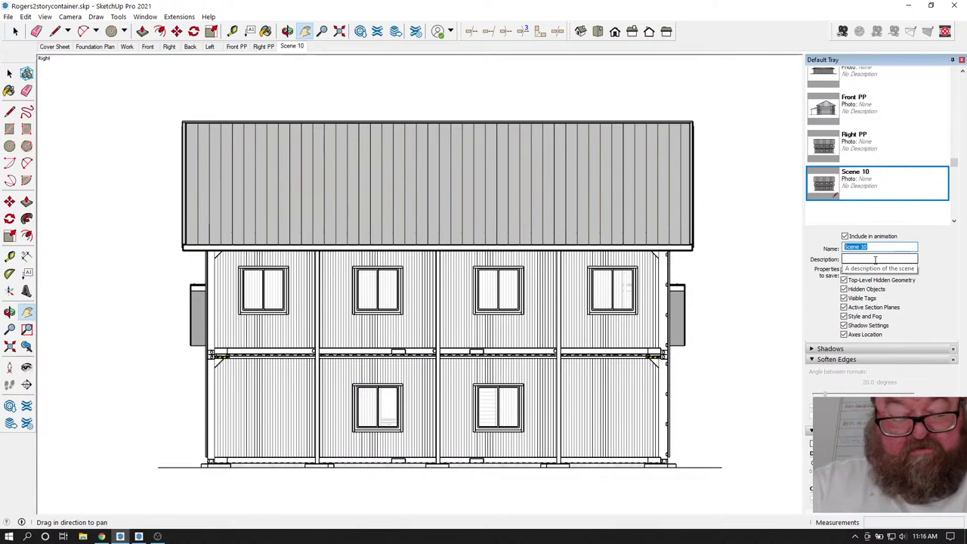
{"action": "type", "text": "Back PP"}
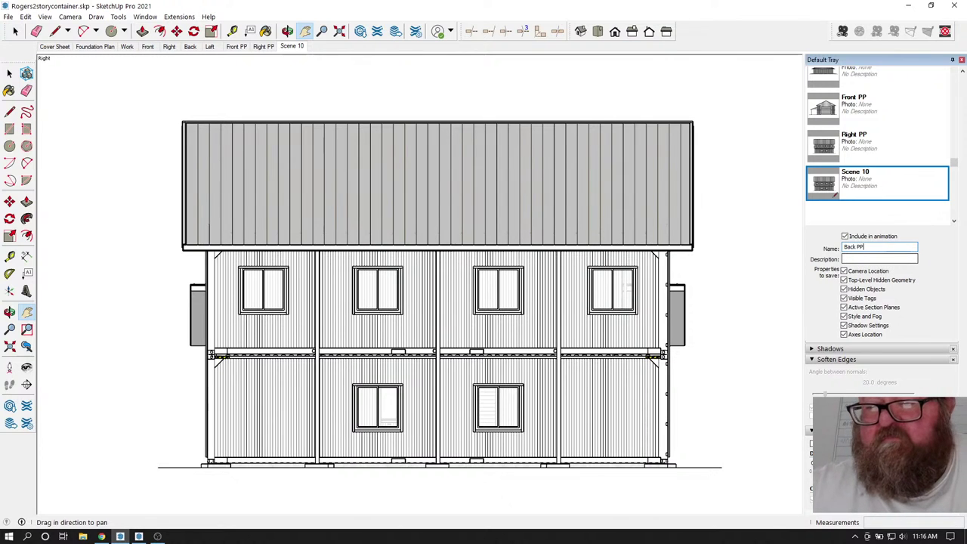
{"action": "key", "text": "Tab"}
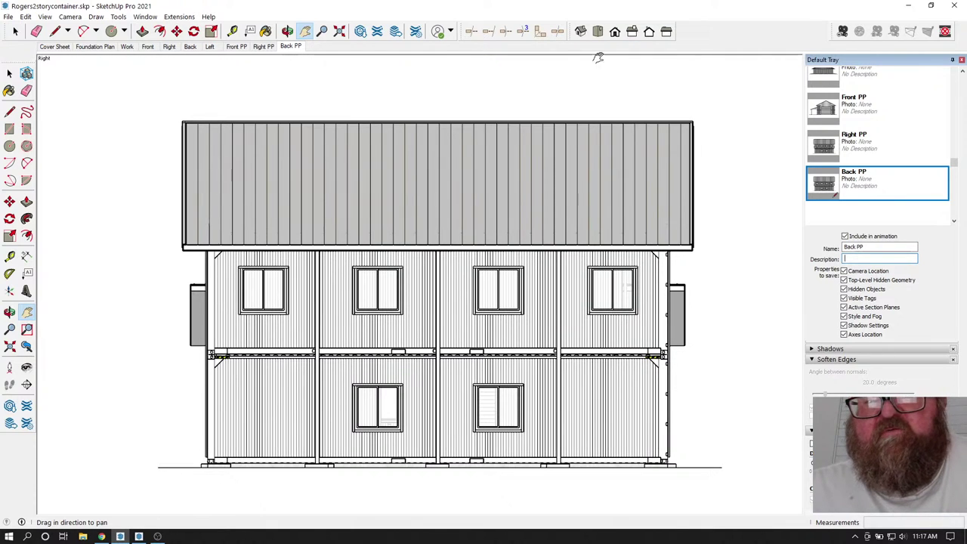
- Set the camera to the standard back view and update the Back PP scene with it
{"action": "left_click", "coordinate": [649, 30]}
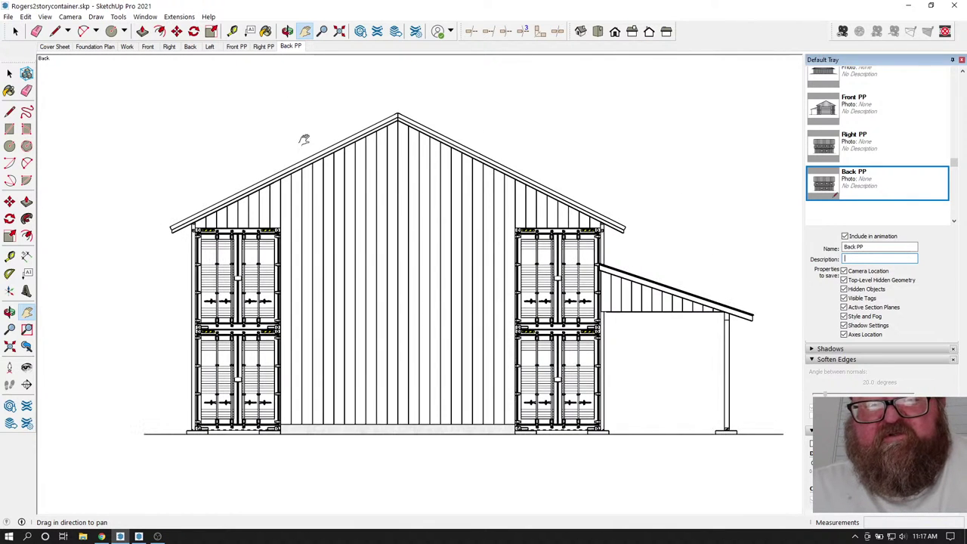
{"action": "right_click", "coordinate": [295, 47]}
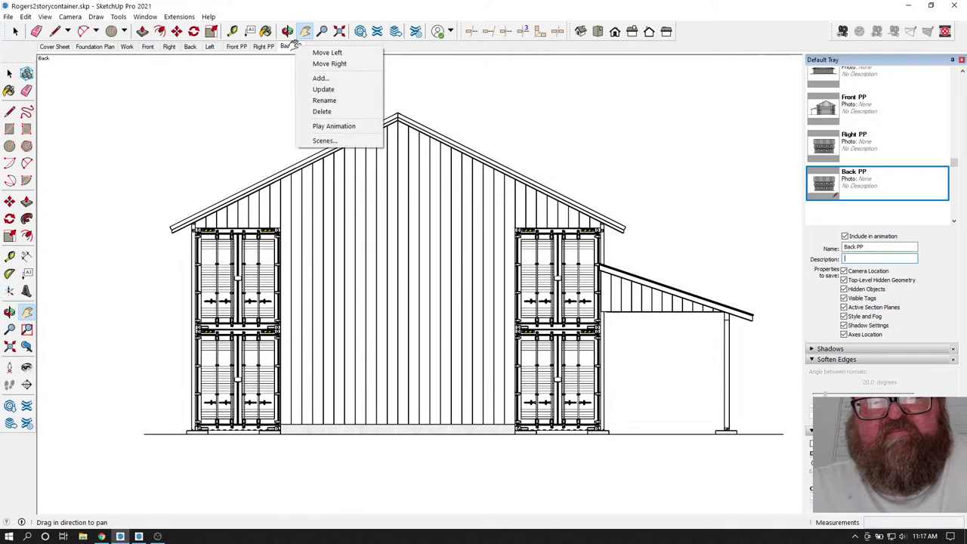
{"action": "left_click", "coordinate": [322, 89]}
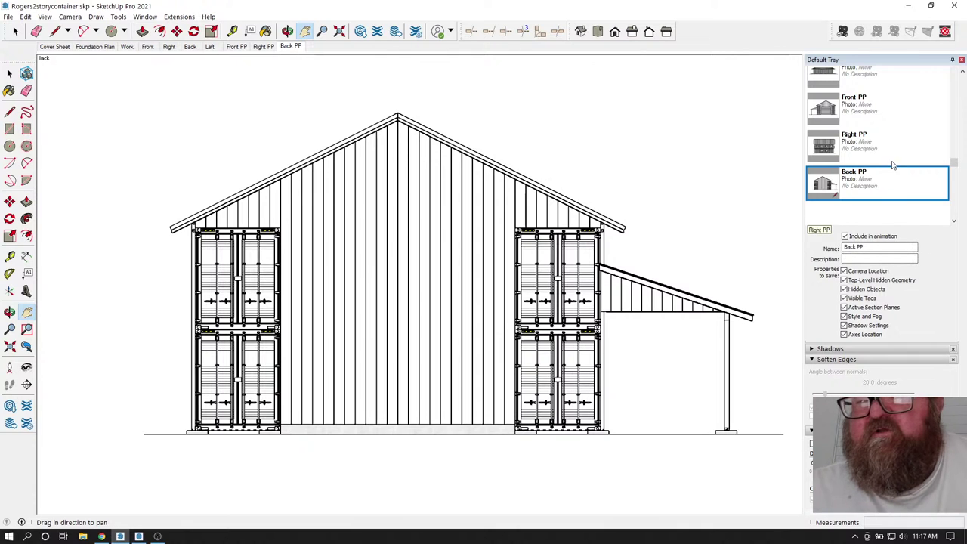
- Add another scene following Back PP and name it Left PP
{"action": "scroll", "coordinate": [885, 157], "scroll_direction": "up", "scroll_amount": 2}
{"action": "scroll", "coordinate": [886, 157], "scroll_direction": "up", "scroll_amount": 5}
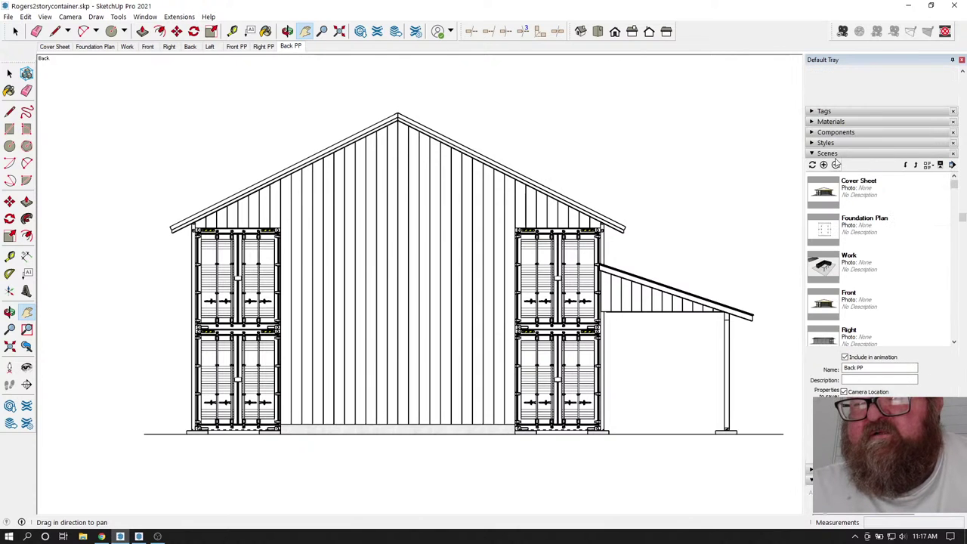
{"action": "left_click", "coordinate": [824, 164]}
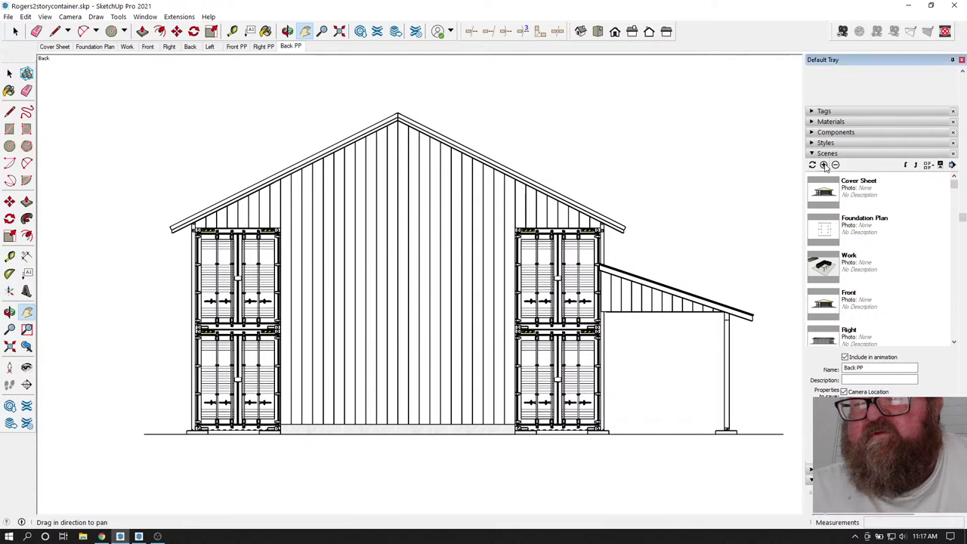
{"action": "scroll", "coordinate": [878, 261], "scroll_direction": "down", "scroll_amount": 3}
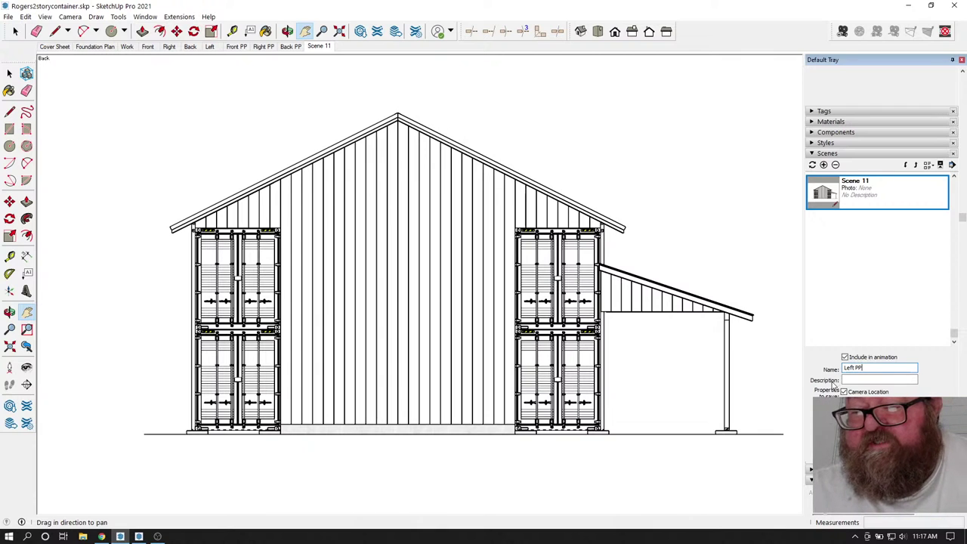
{"action": "left_click", "coordinate": [856, 378]}
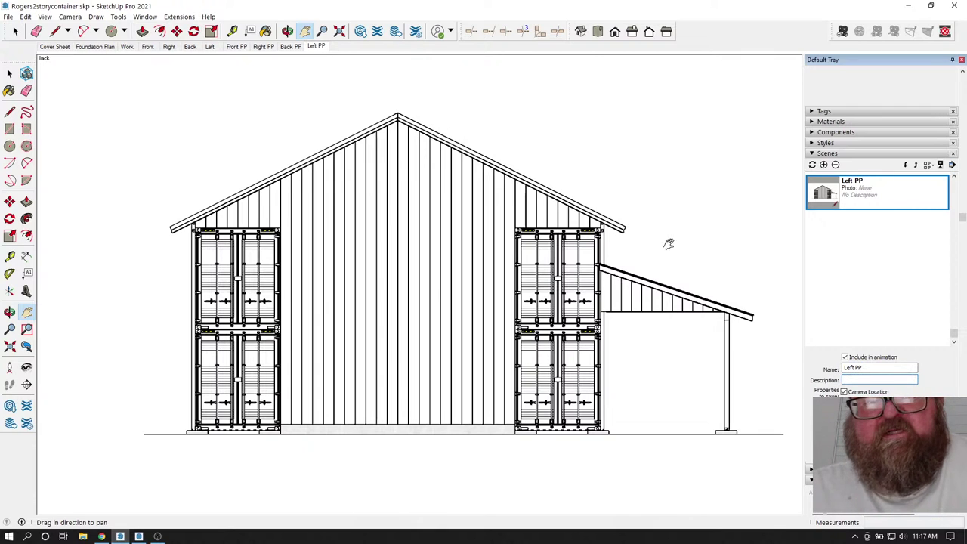
- Set the camera to the standard left view, center the building and update Left PP with it, comparing it against the Left scene
{"action": "left_click", "coordinate": [667, 31]}
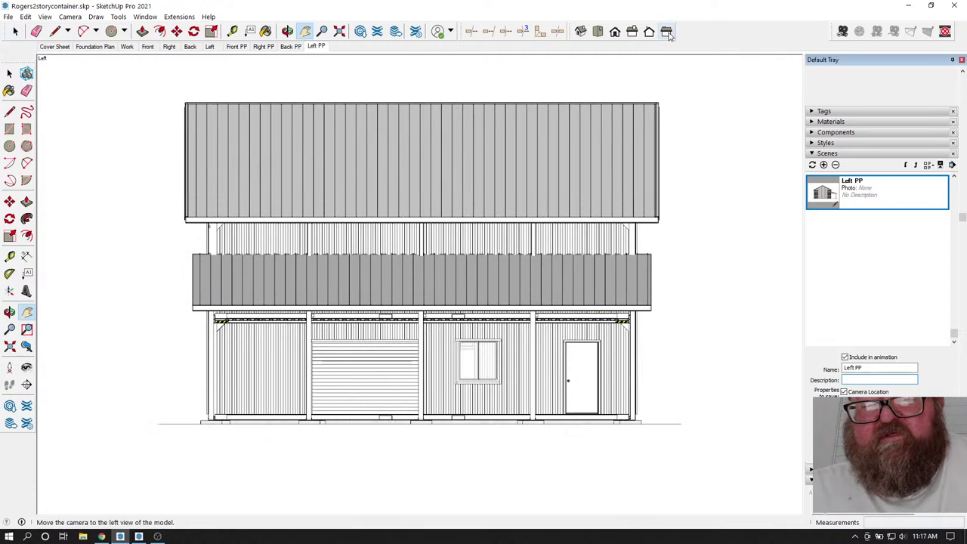
{"action": "left_click_drag", "start_coordinate": [403, 161], "coordinate": [404, 185]}
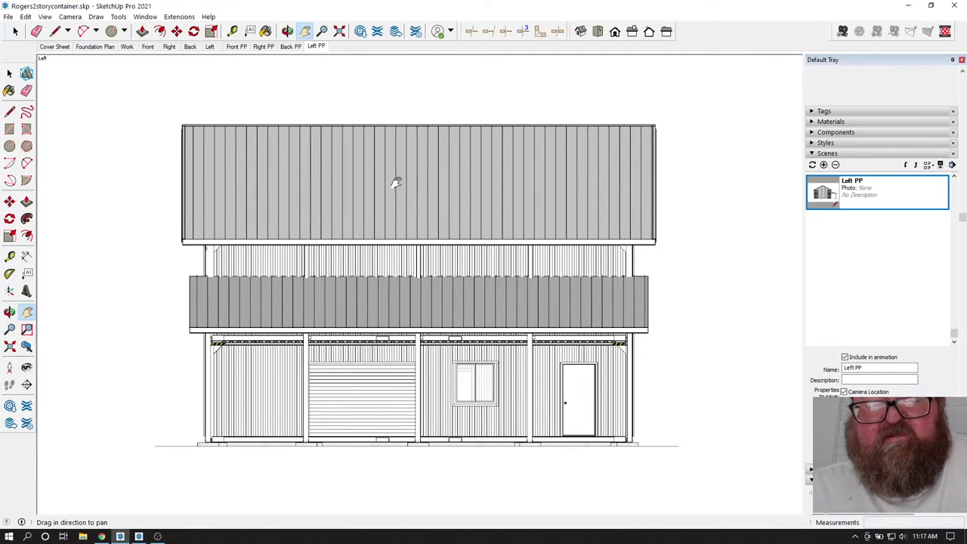
{"action": "right_click", "coordinate": [318, 49]}
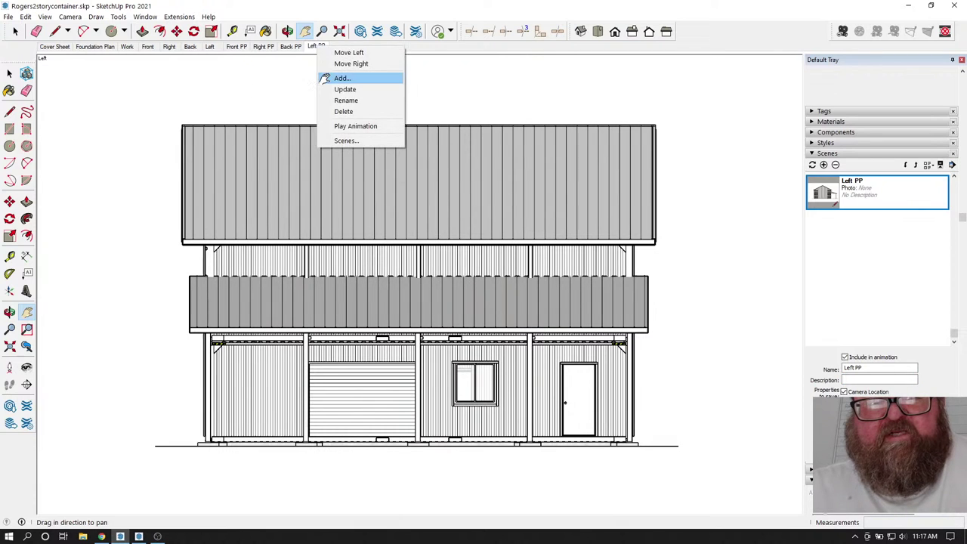
{"action": "left_click", "coordinate": [328, 86]}
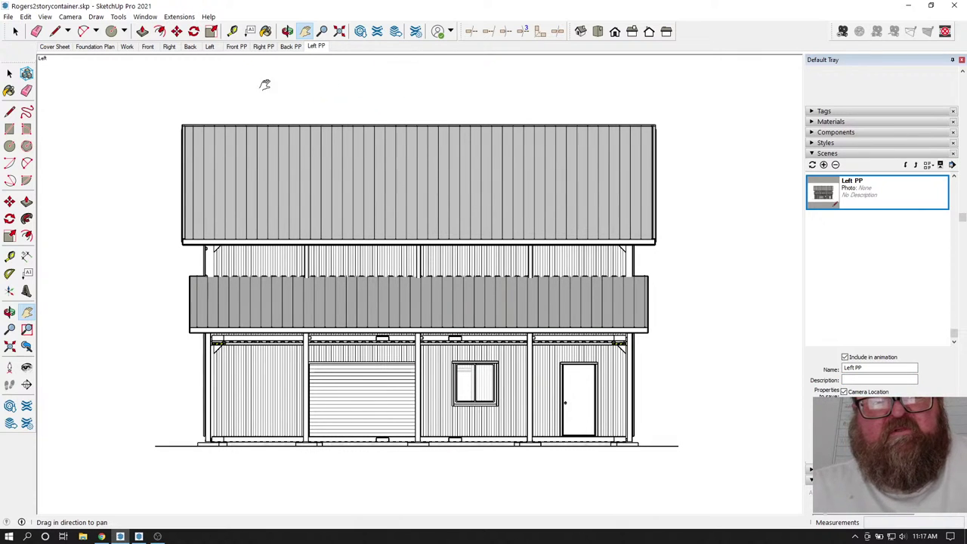
{"action": "left_click", "coordinate": [212, 48]}
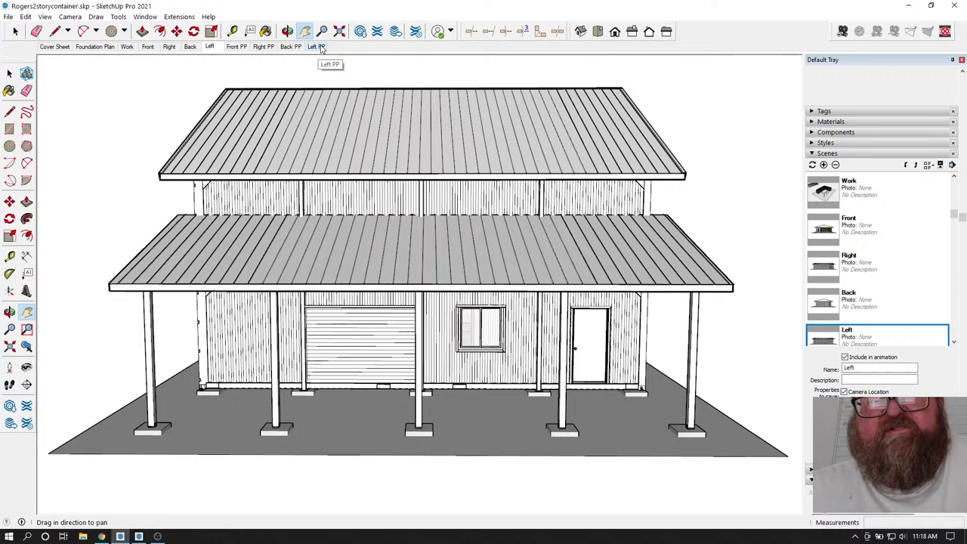
{"action": "left_click", "coordinate": [317, 46]}
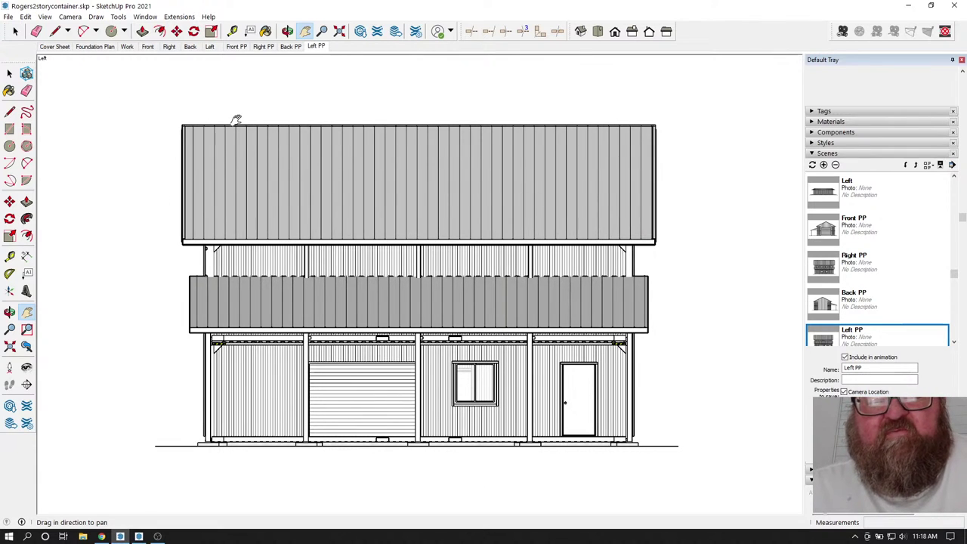
- Switch to LayOut and insert Rogers2storycontainer.skp on the new elevations page
{"action": "left_click", "coordinate": [138, 537]}
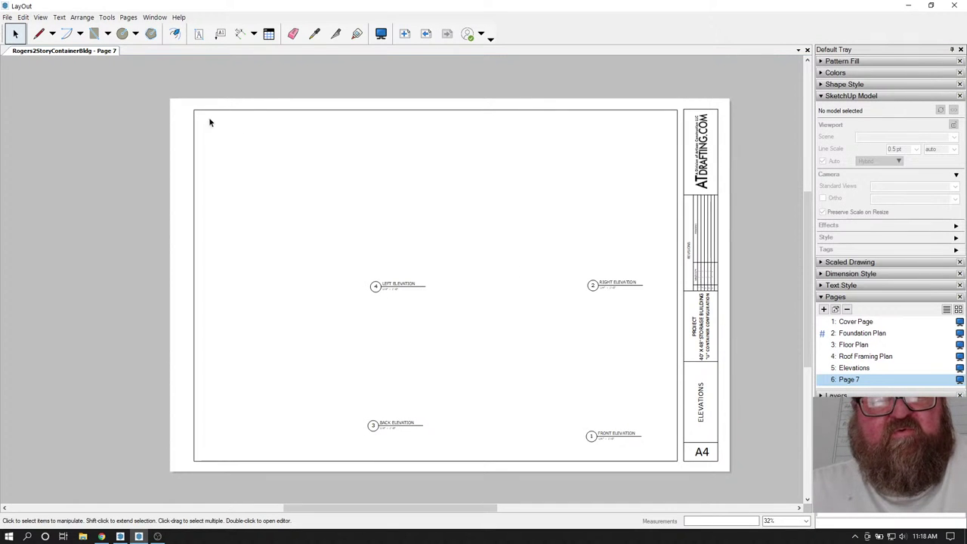
{"action": "scroll", "coordinate": [580, 363], "scroll_direction": "up", "scroll_amount": 1}
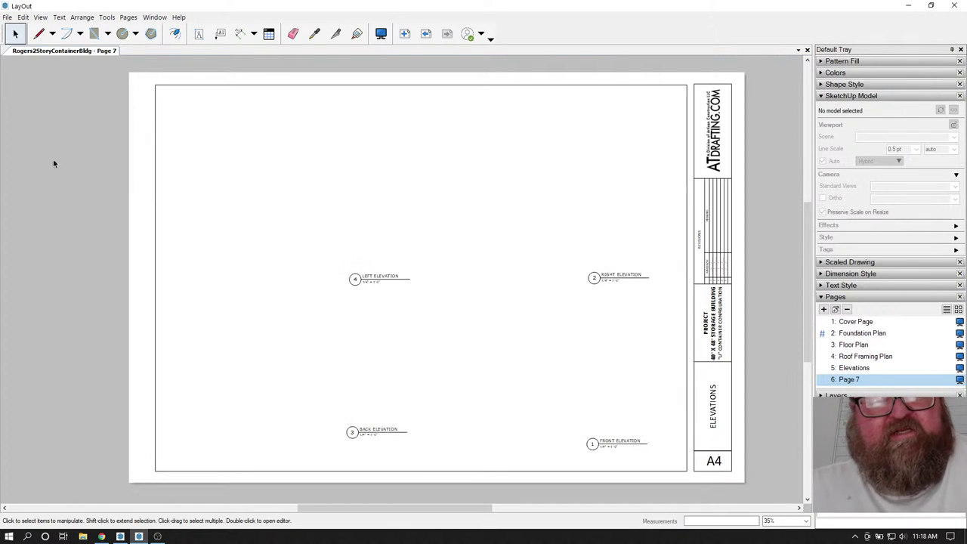
{"action": "left_click", "coordinate": [8, 17]}
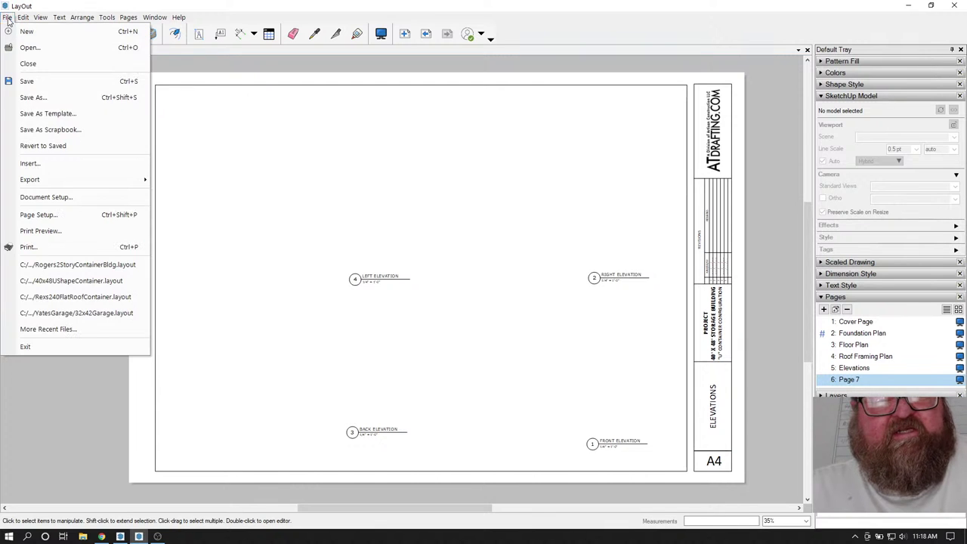
{"action": "left_click", "coordinate": [32, 163]}
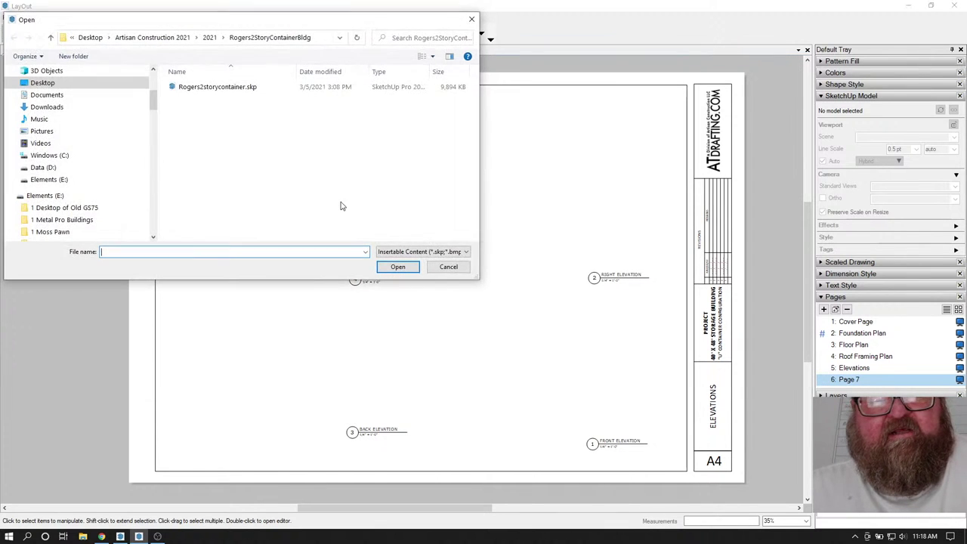
{"action": "left_click", "coordinate": [202, 87]}
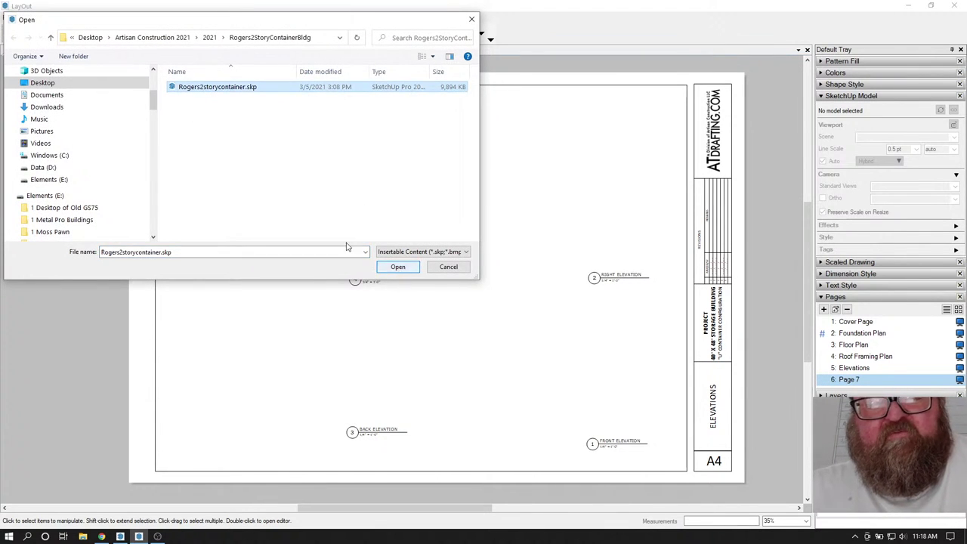
{"action": "left_click", "coordinate": [411, 267]}
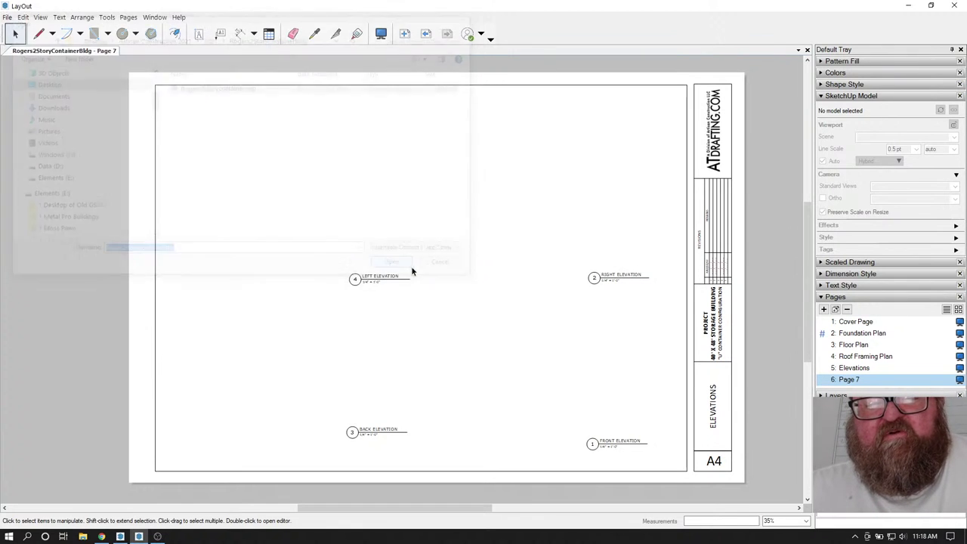
{"action": "mouse_move", "coordinate": [423, 285]}
{"action": "left_mouse_down"}
{"action": "mouse_move", "coordinate": [457, 326]}
{"action": "mouse_move", "coordinate": [491, 332]}
{"action": "left_mouse_up"}
{"action": "key", "text": "Escape"}
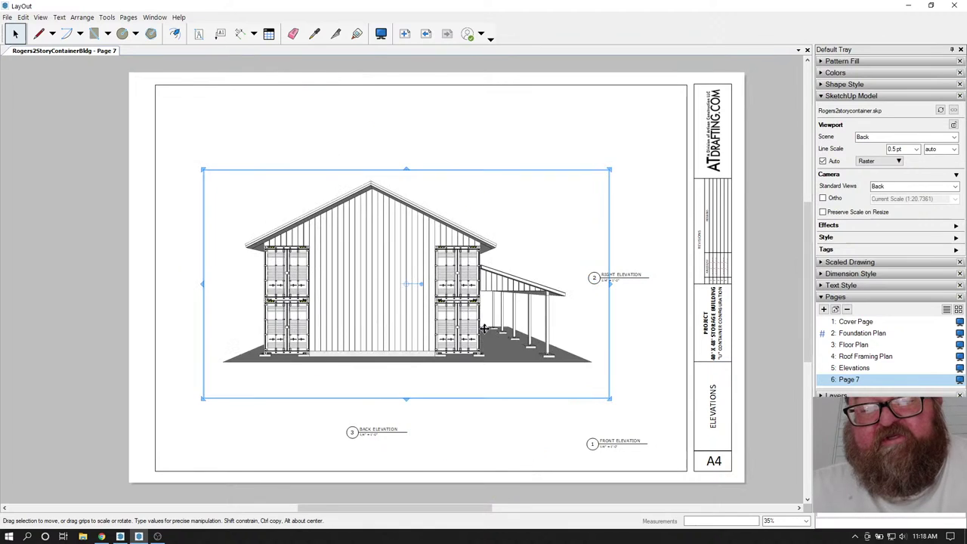
- Move and resize the inserted model viewport to fit the space above the Front Elevation label
{"action": "mouse_move", "coordinate": [375, 286]}
{"action": "left_mouse_down"}
{"action": "mouse_move", "coordinate": [410, 323]}
{"action": "mouse_move", "coordinate": [462, 326]}
{"action": "left_mouse_up"}
{"action": "left_click_drag", "start_coordinate": [492, 209], "coordinate": [493, 284]}
{"action": "left_click_drag", "start_coordinate": [693, 360], "coordinate": [657, 364]}
{"action": "left_click_drag", "start_coordinate": [287, 362], "coordinate": [431, 362]}
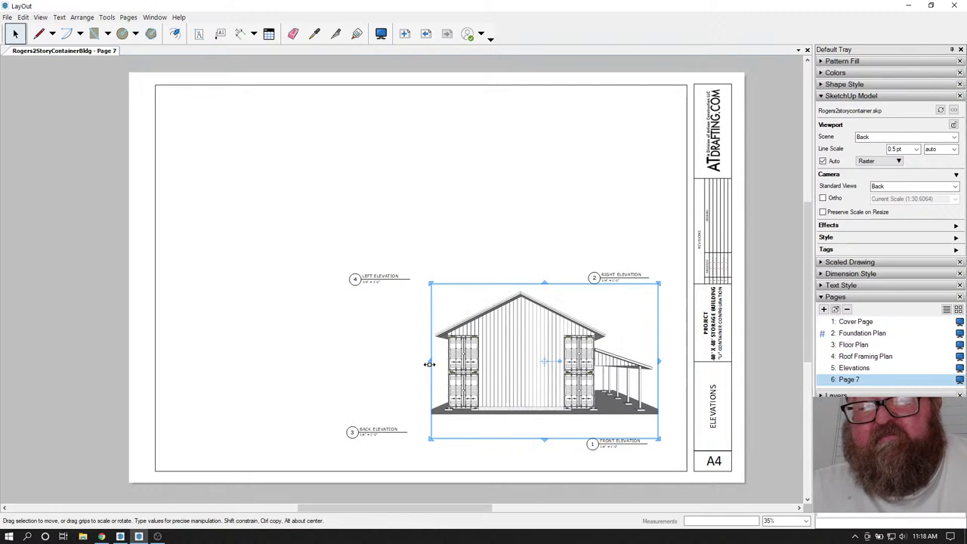
- Assign the Front scene to the model viewport above the Front Elevation label
{"action": "scroll", "coordinate": [549, 391], "scroll_direction": "up", "scroll_amount": 3}
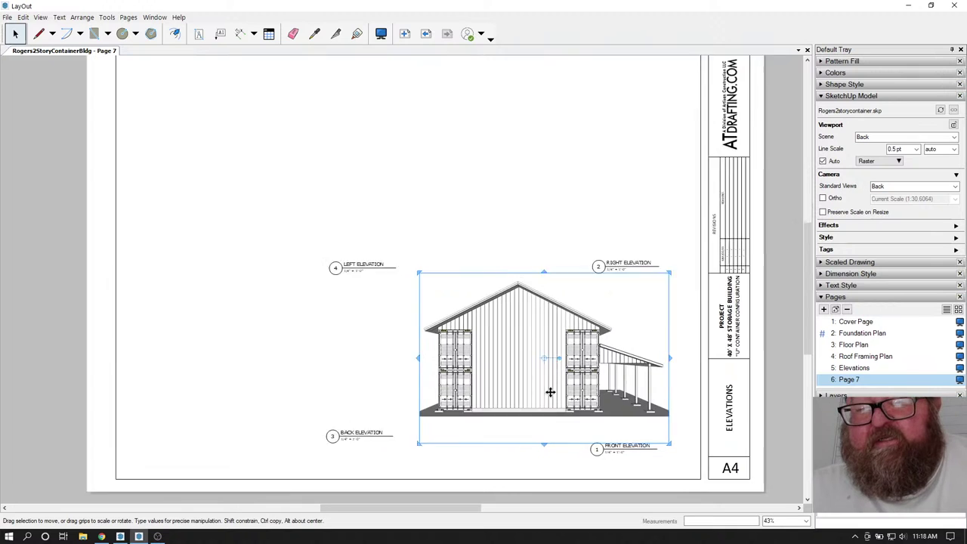
{"action": "right_click", "coordinate": [501, 323]}
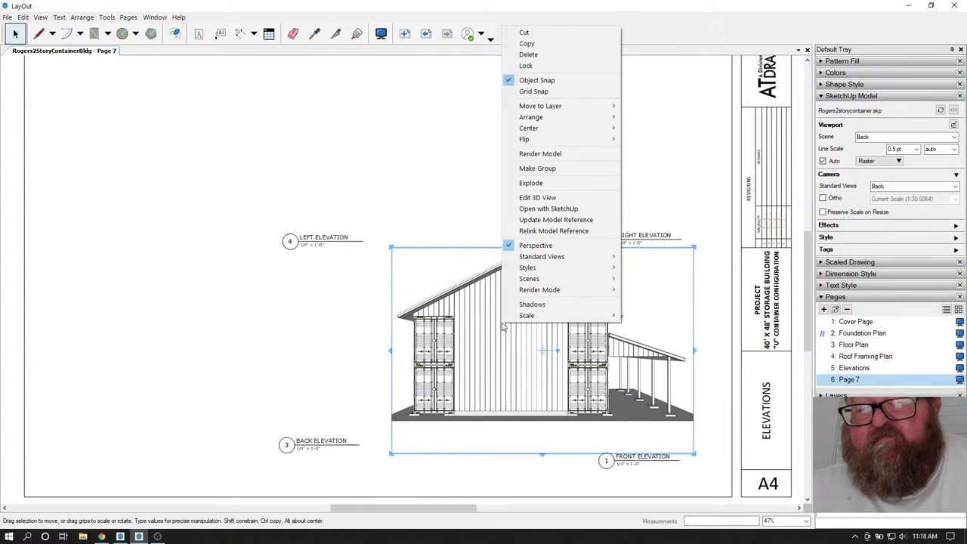
{"action": "mouse_move", "coordinate": [574, 278]}
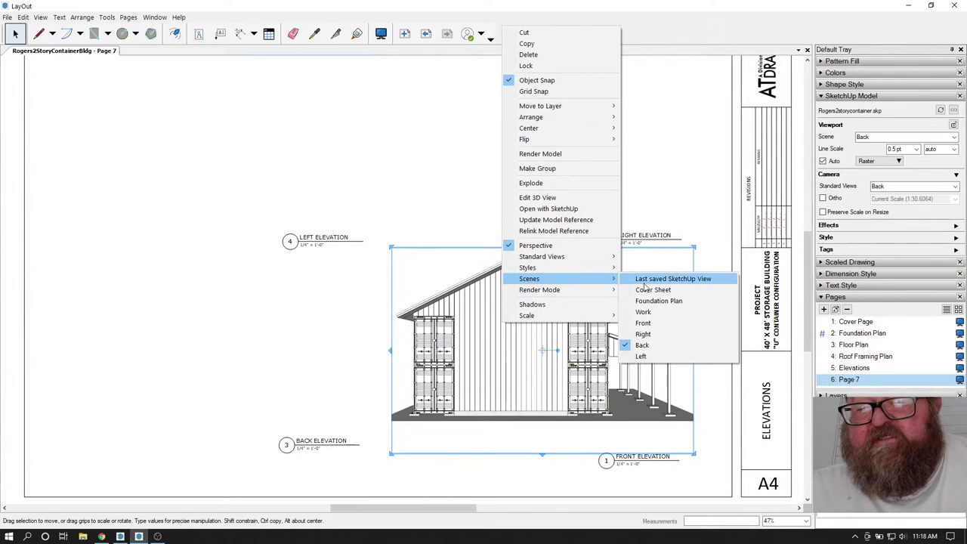
{"action": "left_click", "coordinate": [655, 322]}
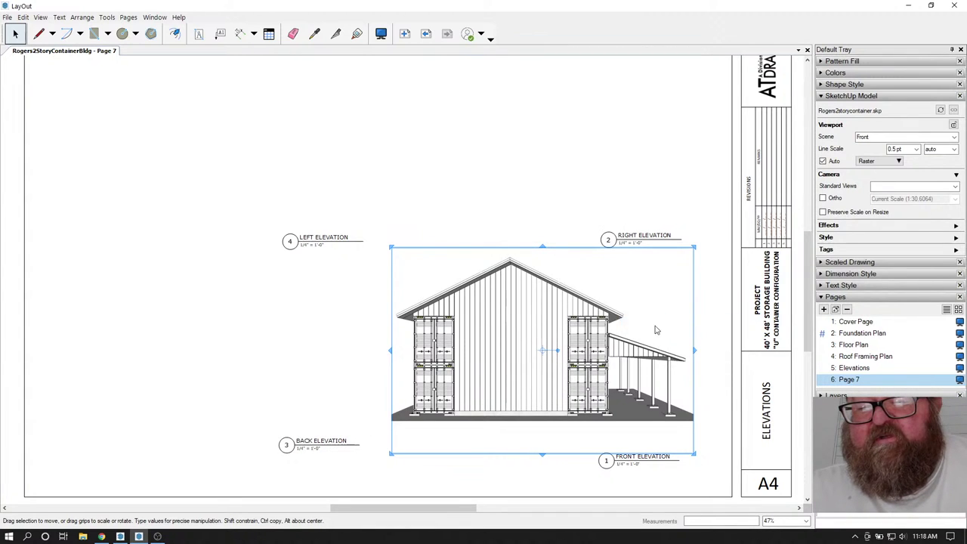
{"action": "left_click", "coordinate": [305, 349]}
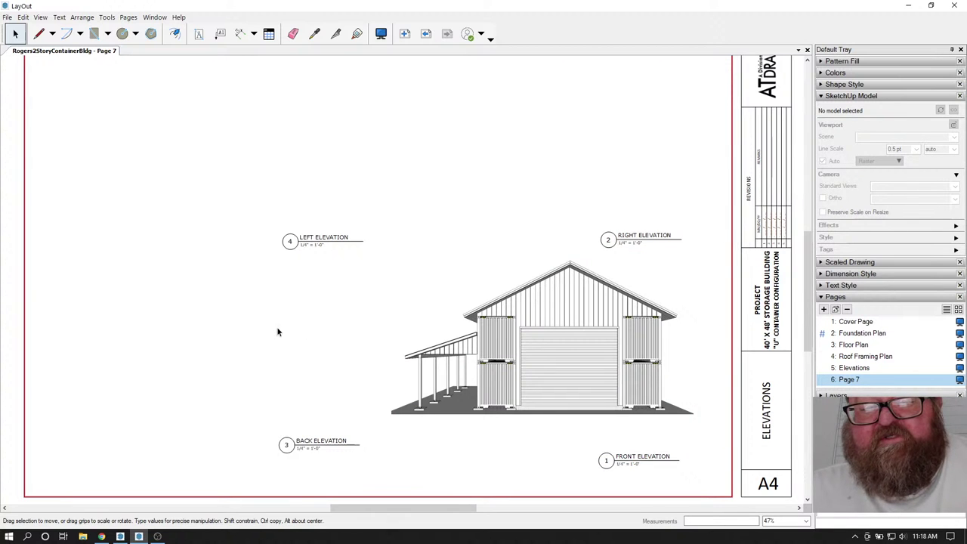
- Set the front elevation viewport to an orthographic scale of 1/8" = 1'-0"
{"action": "left_click", "coordinate": [542, 326]}
{"action": "right_click", "coordinate": [544, 330]}
{"action": "mouse_move", "coordinate": [568, 319]}
{"action": "left_click", "coordinate": [713, 227]}
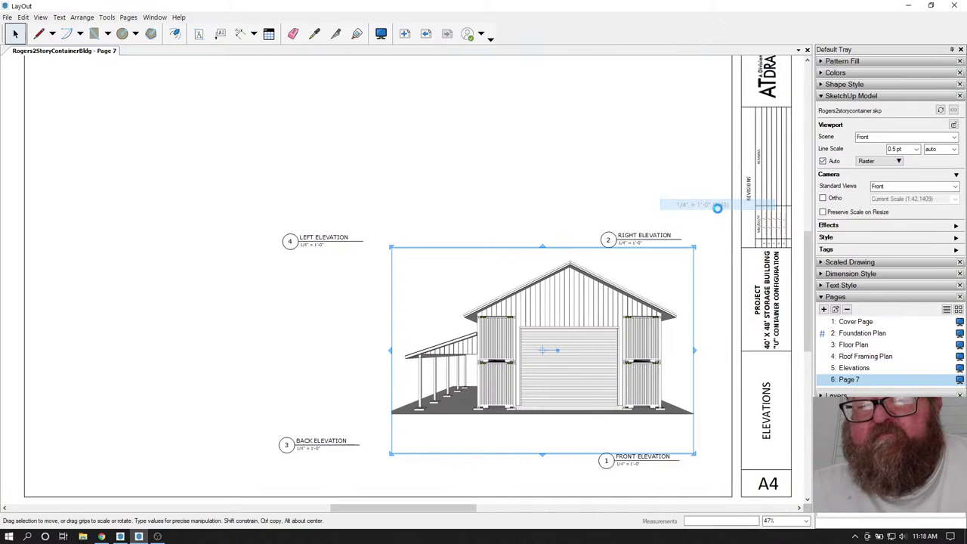
{"action": "left_click", "coordinate": [347, 341]}
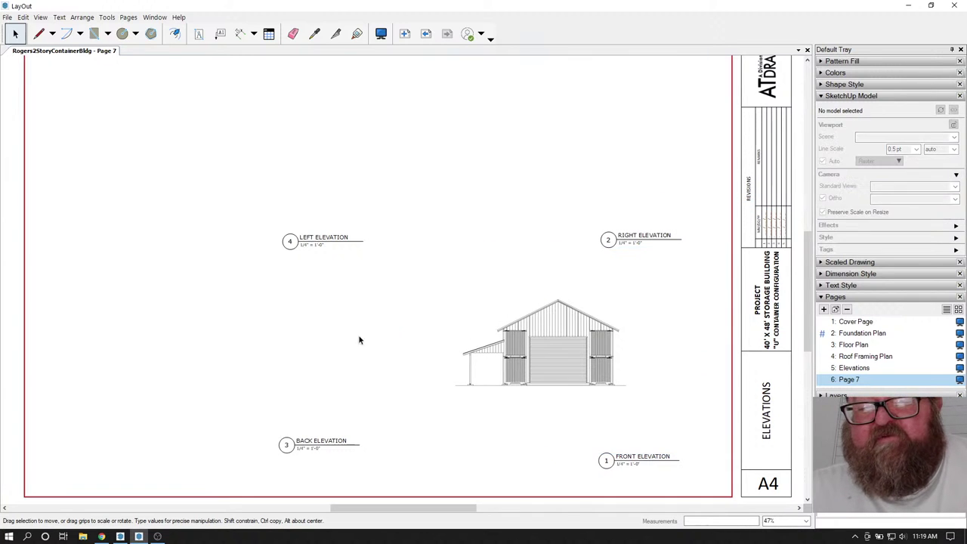
- Look through the scenes available to the front elevation viewport for the PP scenes
{"action": "left_click", "coordinate": [541, 340]}
{"action": "right_click", "coordinate": [545, 339]}
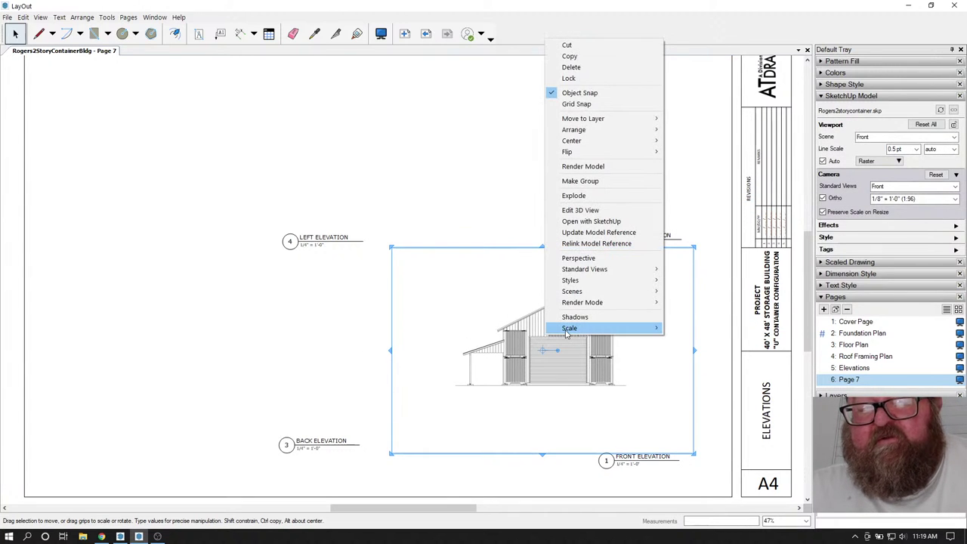
{"action": "mouse_move", "coordinate": [617, 293]}
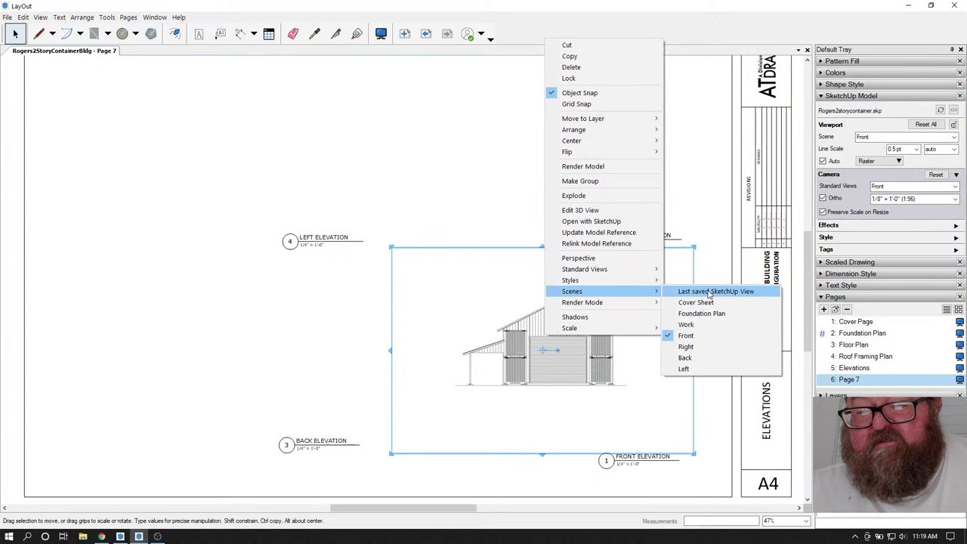
{"action": "left_click", "coordinate": [466, 231]}
- Update the front elevation viewport's model reference and recheck its list of scenes
{"action": "left_click", "coordinate": [532, 325]}
{"action": "right_click", "coordinate": [535, 325]}
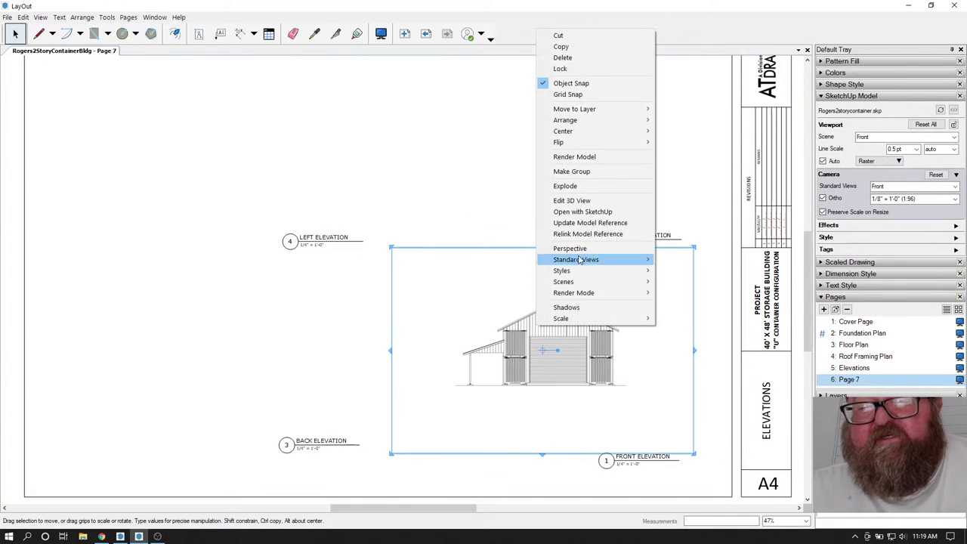
{"action": "left_click", "coordinate": [577, 226]}
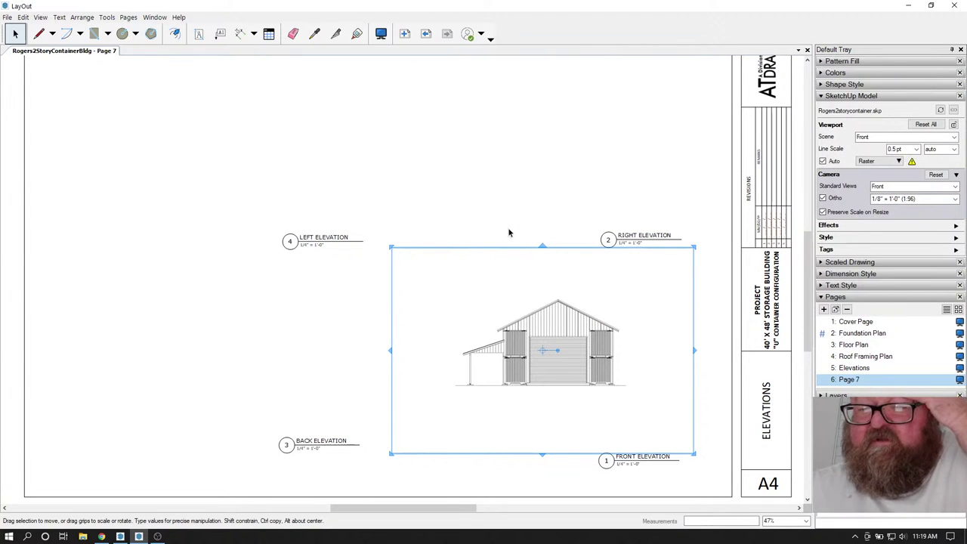
{"action": "left_click", "coordinate": [330, 319]}
{"action": "left_click", "coordinate": [550, 325]}
{"action": "right_click", "coordinate": [551, 326]}
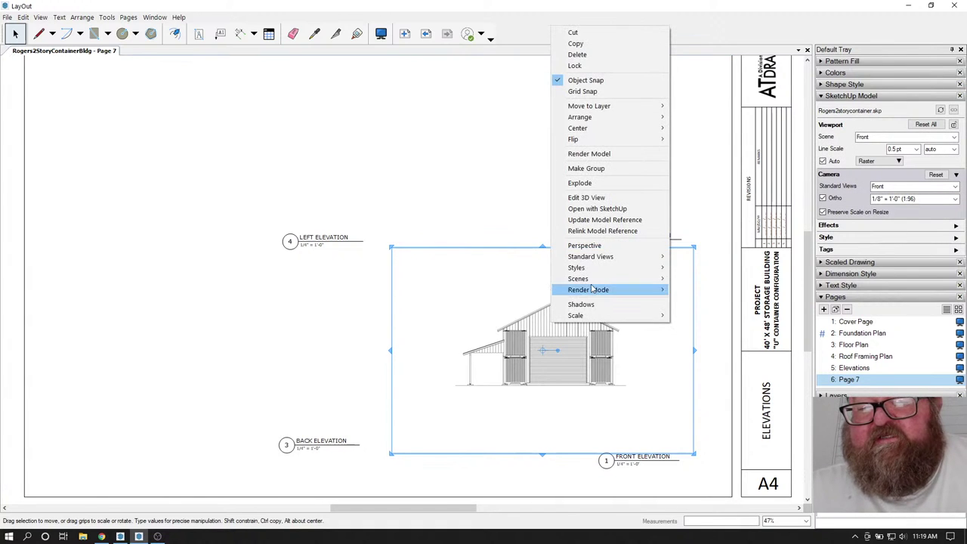
{"action": "mouse_move", "coordinate": [650, 279]}
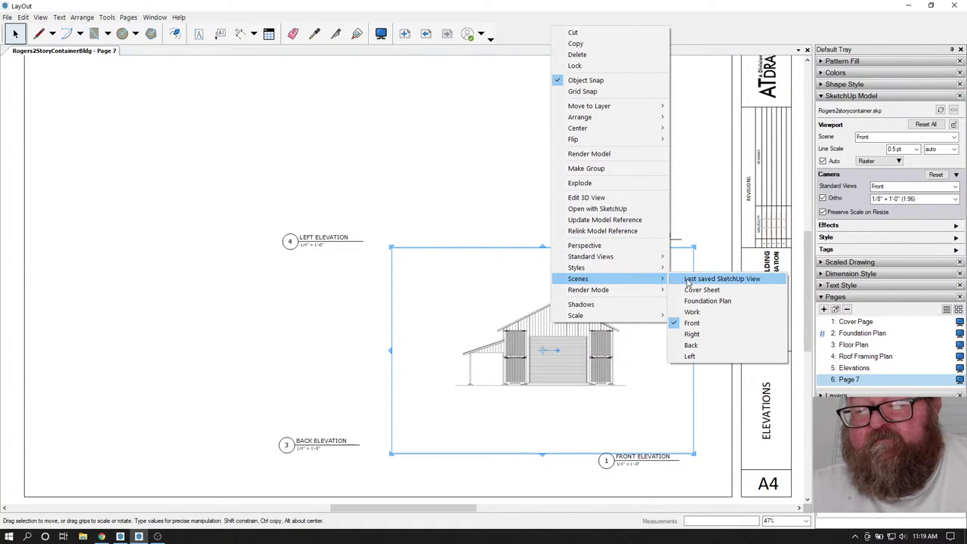
{"action": "left_click", "coordinate": [492, 289]}
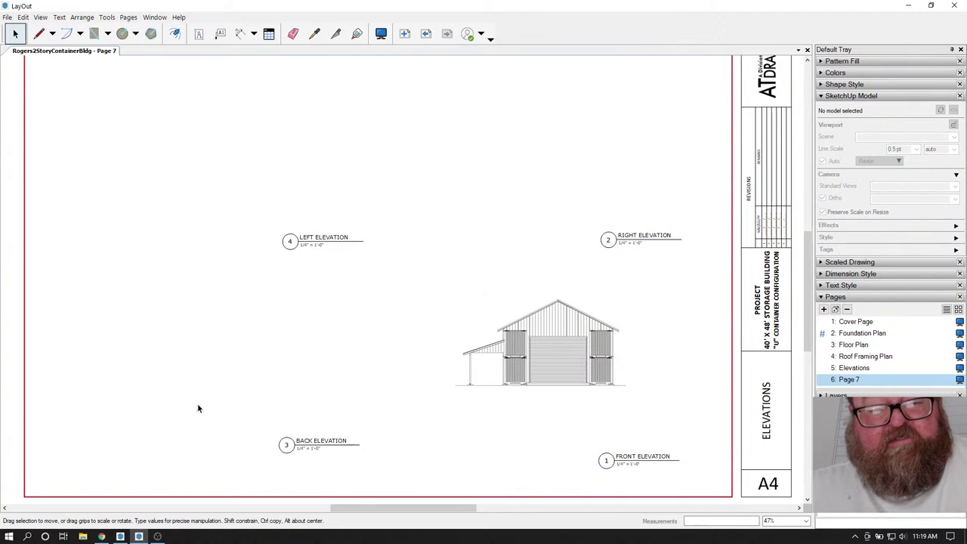
- Save the Rogers2storycontainer.skp model in SketchUp and return to LayOut
{"action": "left_click", "coordinate": [120, 537]}
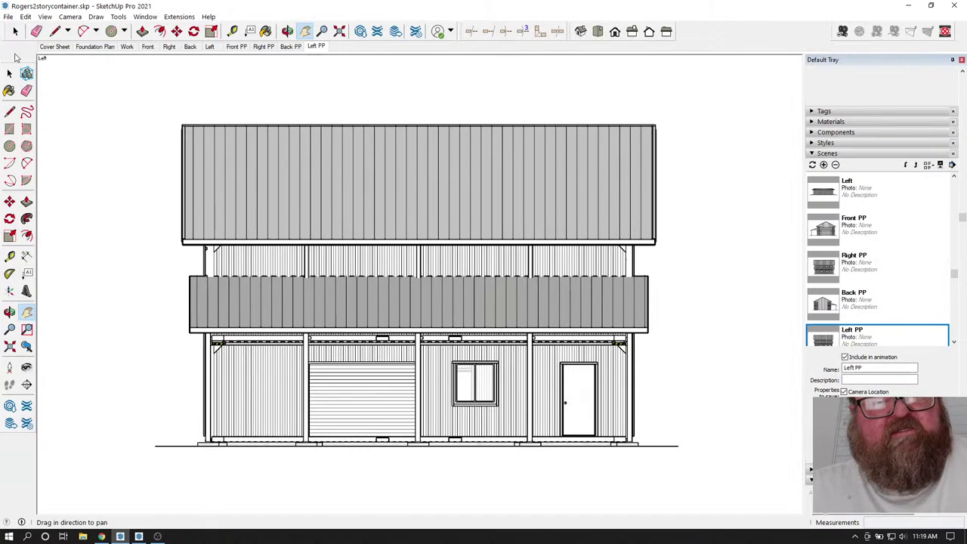
{"action": "left_click", "coordinate": [8, 17]}
{"action": "left_click", "coordinate": [28, 65]}
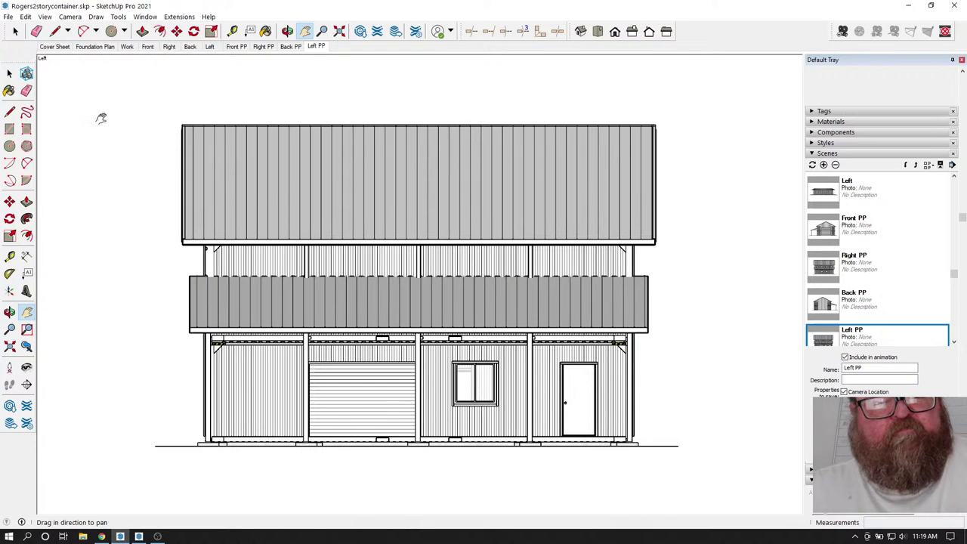
{"action": "left_click", "coordinate": [139, 536]}
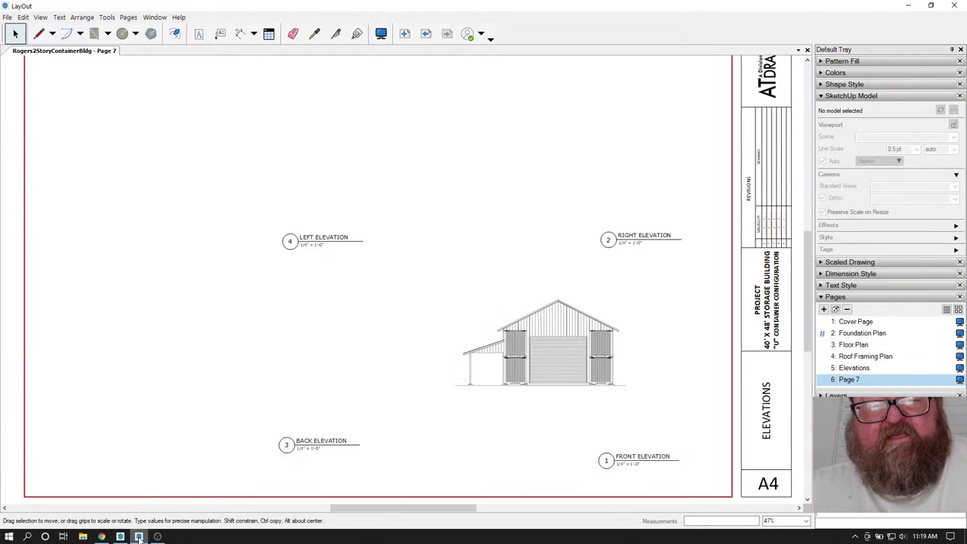
- Update the model reference of the front elevation viewport
{"action": "left_click", "coordinate": [603, 342]}
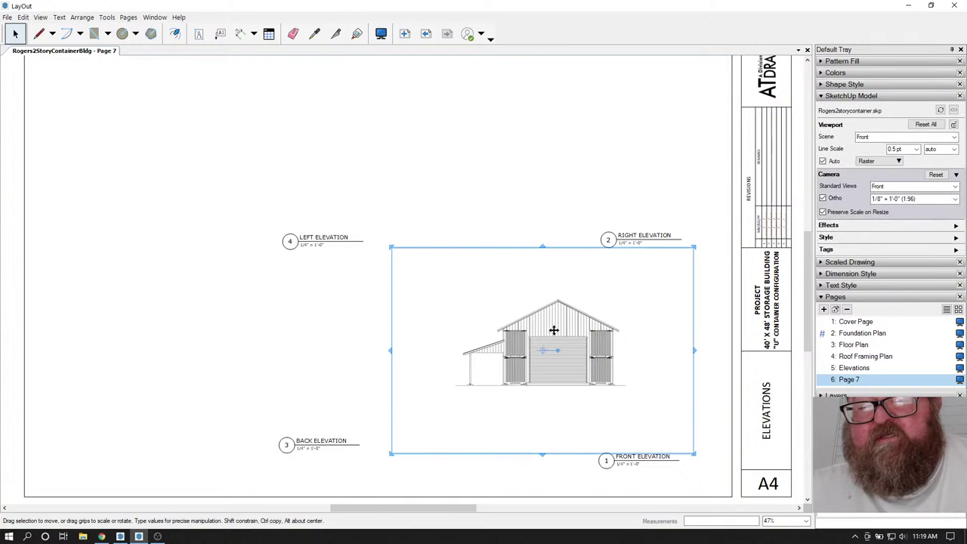
{"action": "right_click", "coordinate": [553, 330]}
{"action": "left_click", "coordinate": [574, 228]}
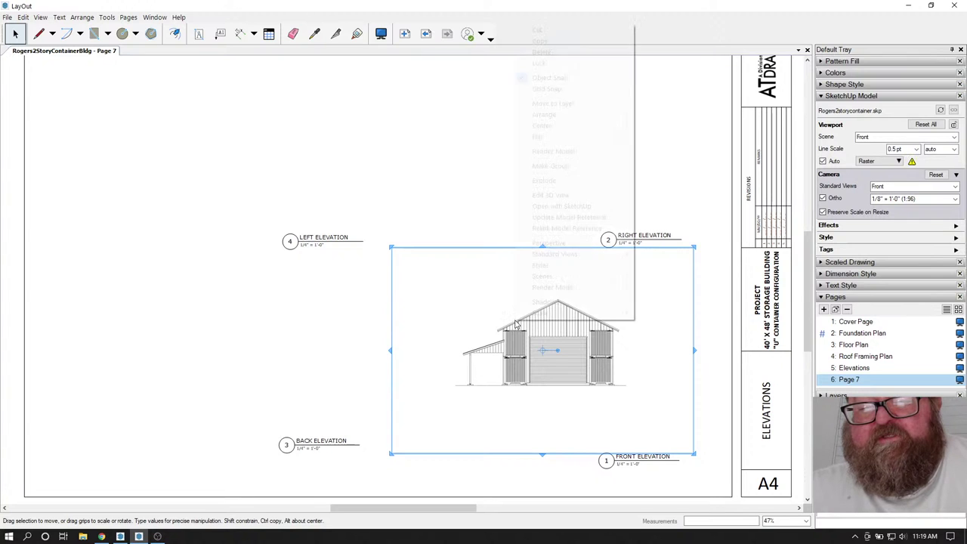
- Assign the Front PP scene to the front elevation viewport
{"action": "right_click", "coordinate": [513, 320]}
{"action": "mouse_move", "coordinate": [563, 281]}
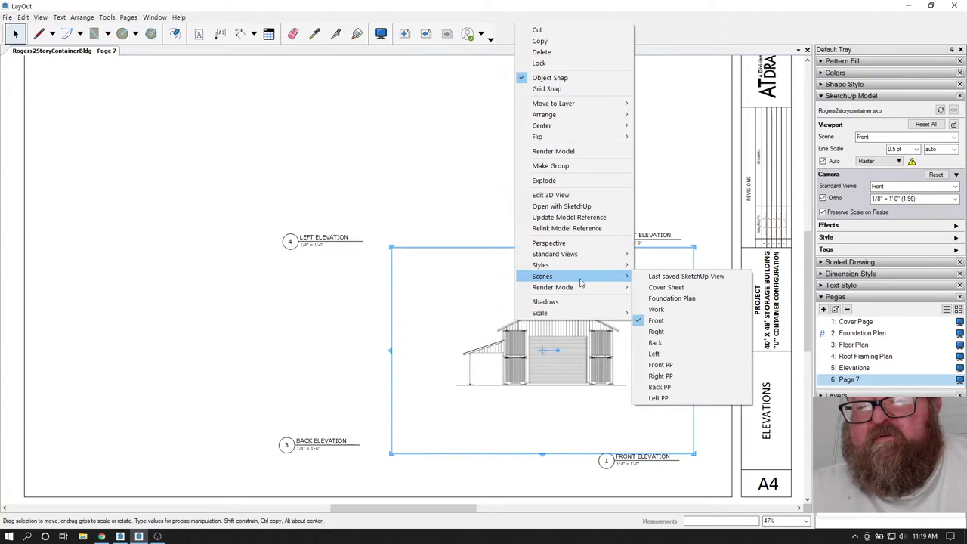
{"action": "left_click", "coordinate": [659, 366]}
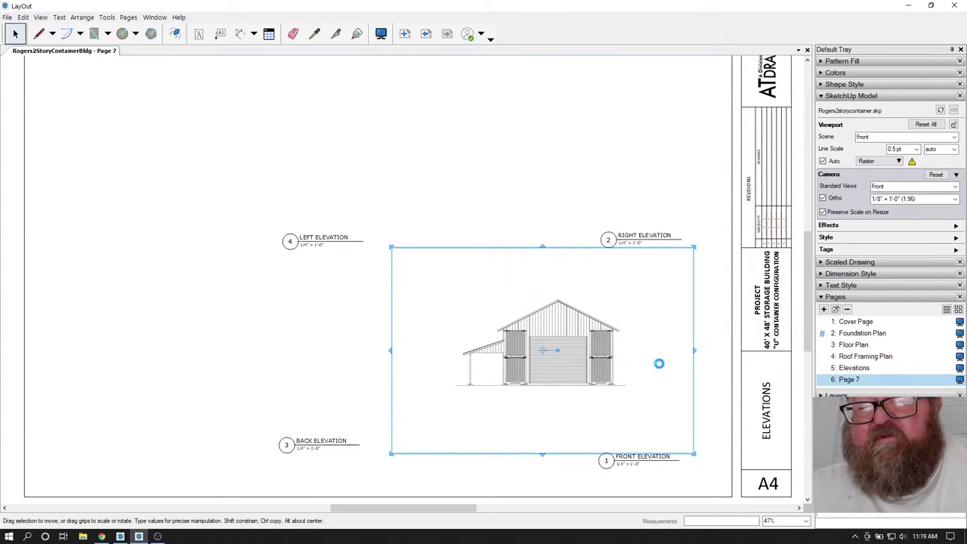
{"action": "left_click", "coordinate": [354, 326]}
{"action": "left_click", "coordinate": [531, 337]}
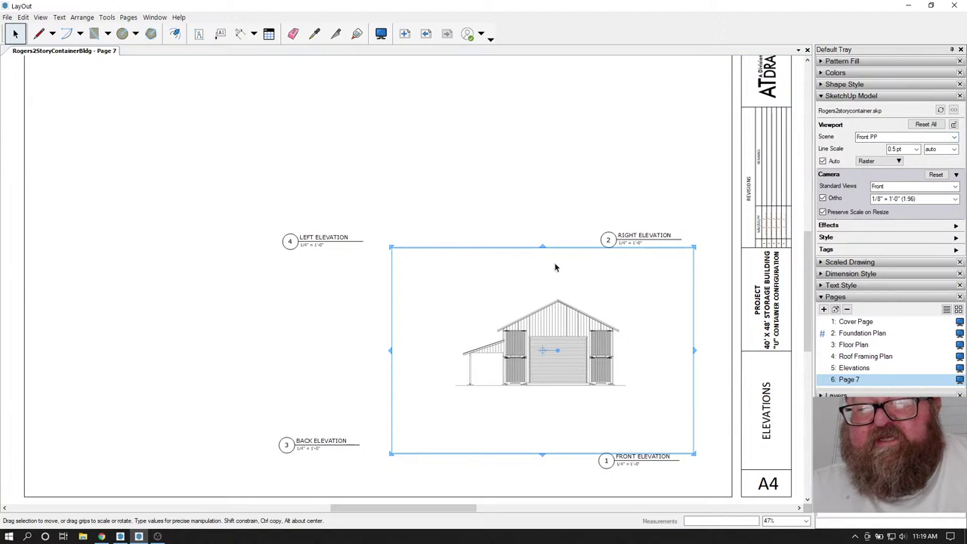
{"action": "left_click", "coordinate": [338, 322]}
- Set the front elevation viewport's scale to 1/4" = 1'-0"
{"action": "left_click", "coordinate": [556, 317]}
{"action": "right_click", "coordinate": [556, 319]}
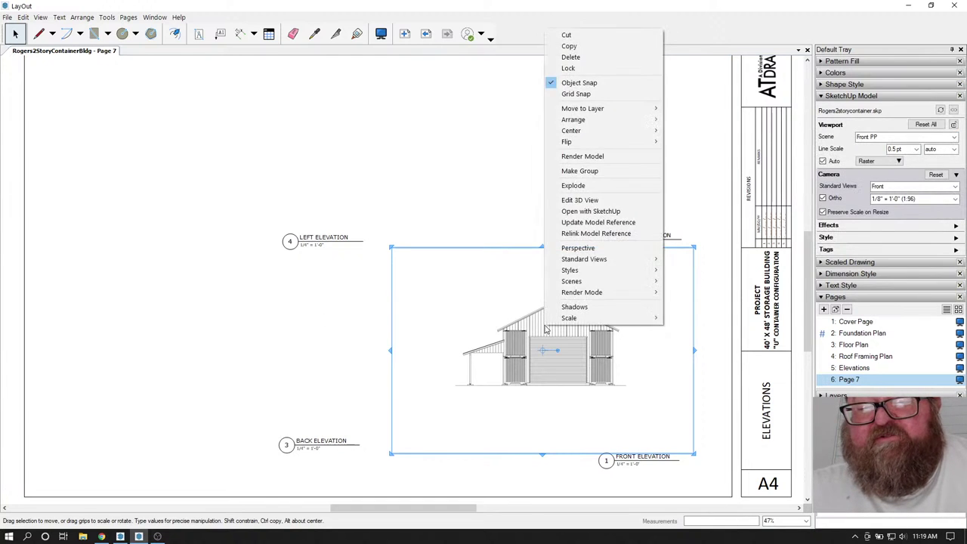
{"action": "mouse_move", "coordinate": [647, 318]}
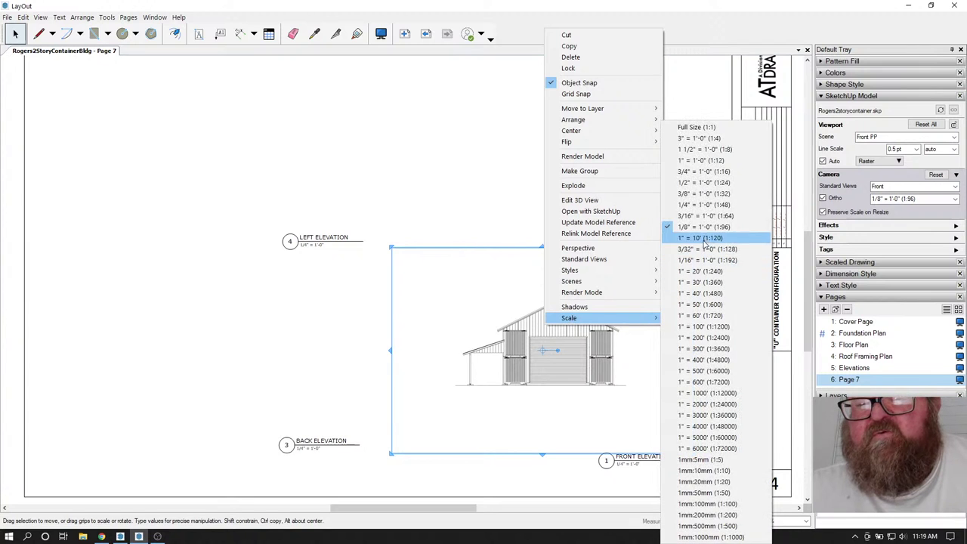
{"action": "left_click", "coordinate": [703, 205]}
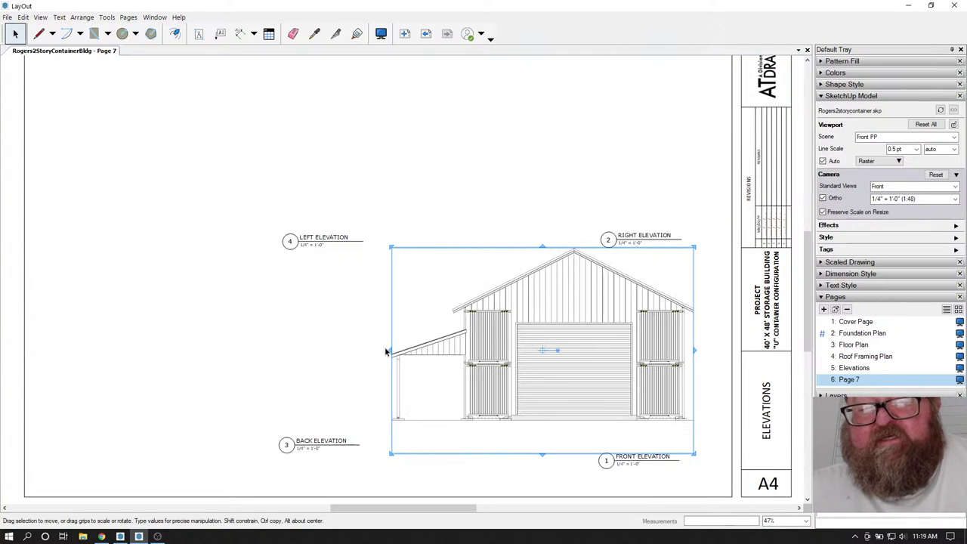
- Widen the front elevation viewport on both sides to show the whole building, and raise its lower edge to just below the ground line
{"action": "left_click_drag", "start_coordinate": [390, 351], "coordinate": [354, 351]}
{"action": "left_click_drag", "start_coordinate": [696, 349], "coordinate": [709, 350]}
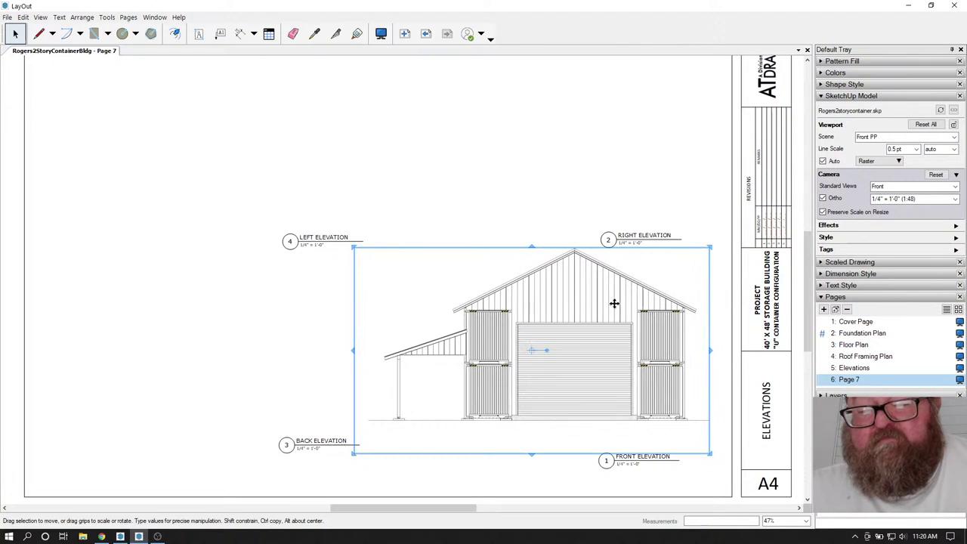
{"action": "scroll", "coordinate": [608, 303], "scroll_direction": "down", "scroll_amount": 1}
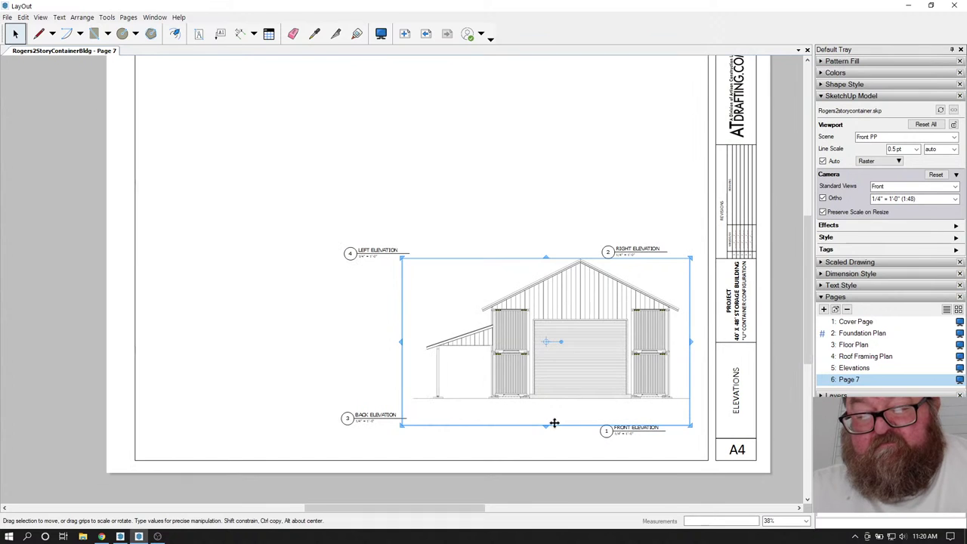
{"action": "left_click_drag", "start_coordinate": [546, 426], "coordinate": [548, 410]}
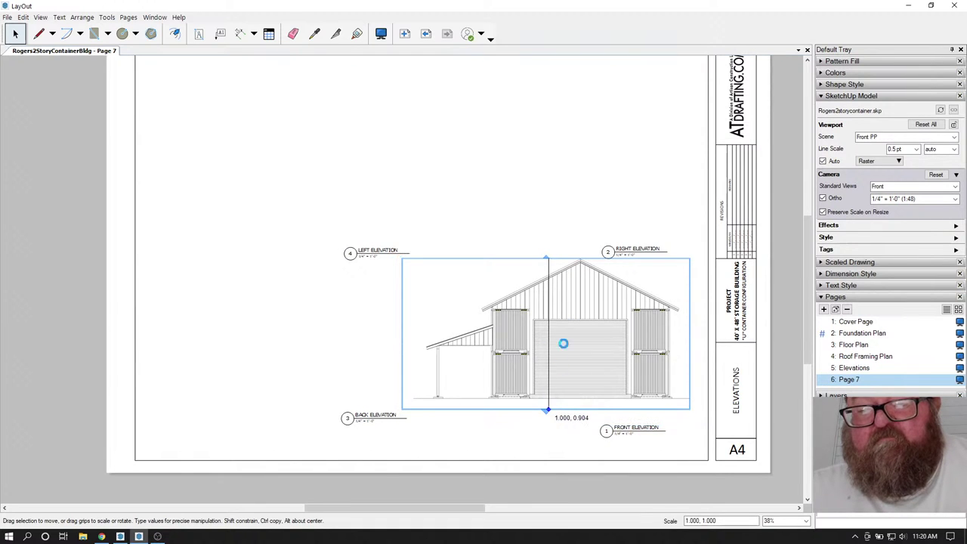
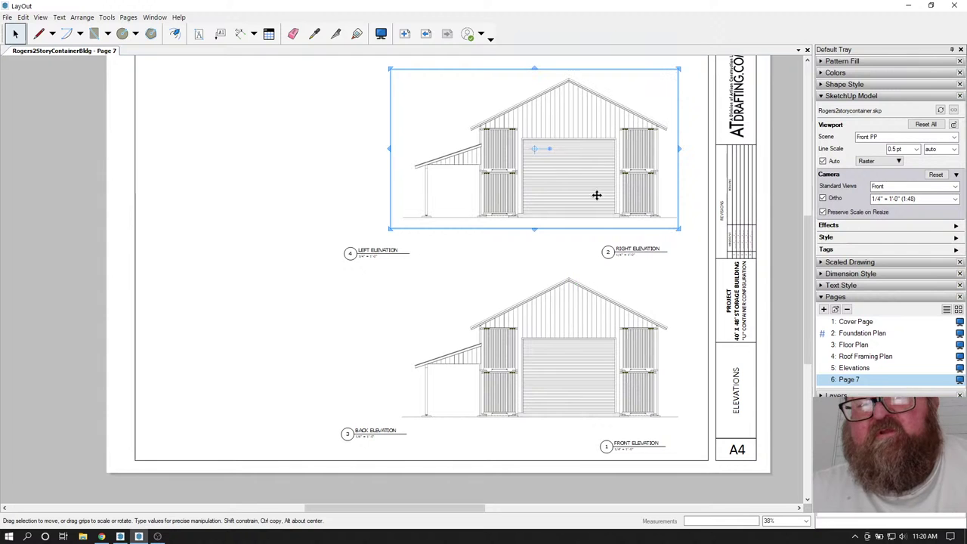
- Assign the Right PP scene to the copied viewport above the RIGHT ELEVATION title
{"action": "scroll", "coordinate": [624, 270], "scroll_direction": "down", "scroll_amount": 1}
{"action": "scroll", "coordinate": [624, 270], "scroll_direction": "up", "scroll_amount": 3}
{"action": "scroll", "coordinate": [642, 269], "scroll_direction": "up", "scroll_amount": 1}
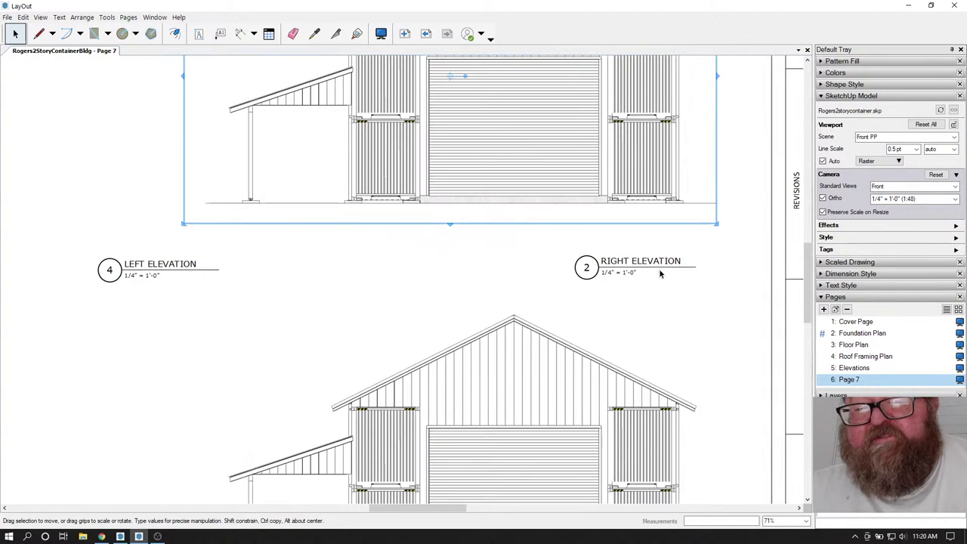
{"action": "scroll", "coordinate": [561, 352], "scroll_direction": "down", "scroll_amount": 4}
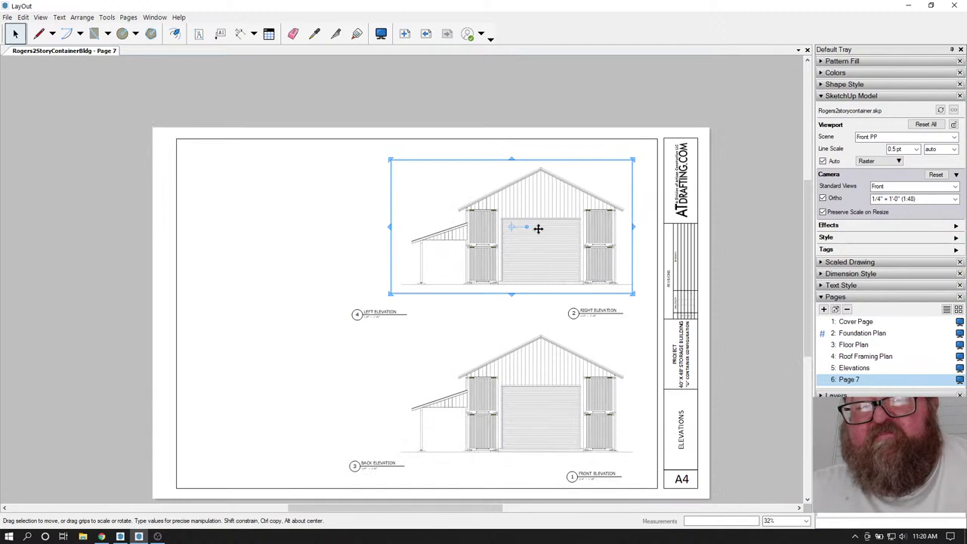
{"action": "right_click", "coordinate": [544, 220]}
{"action": "mouse_move", "coordinate": [572, 473]}
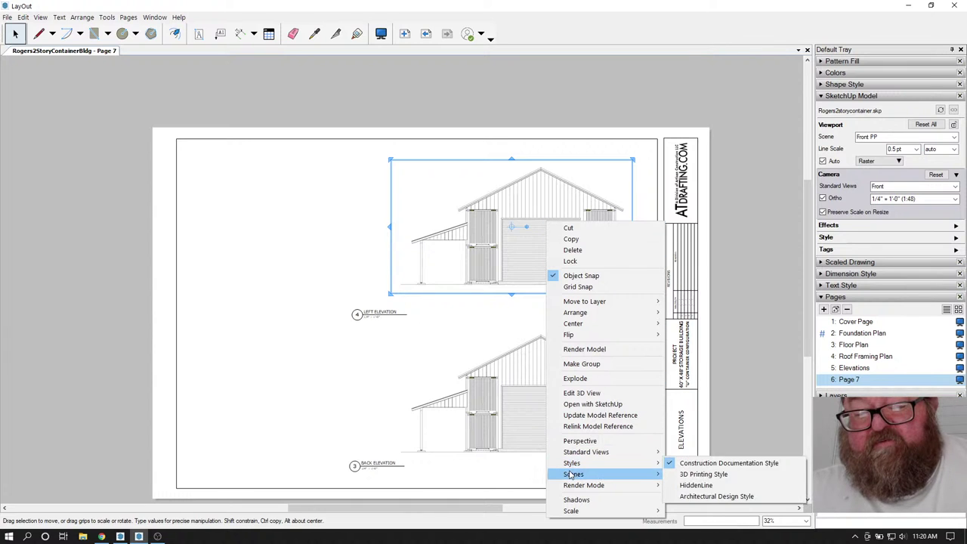
{"action": "left_click", "coordinate": [691, 452]}
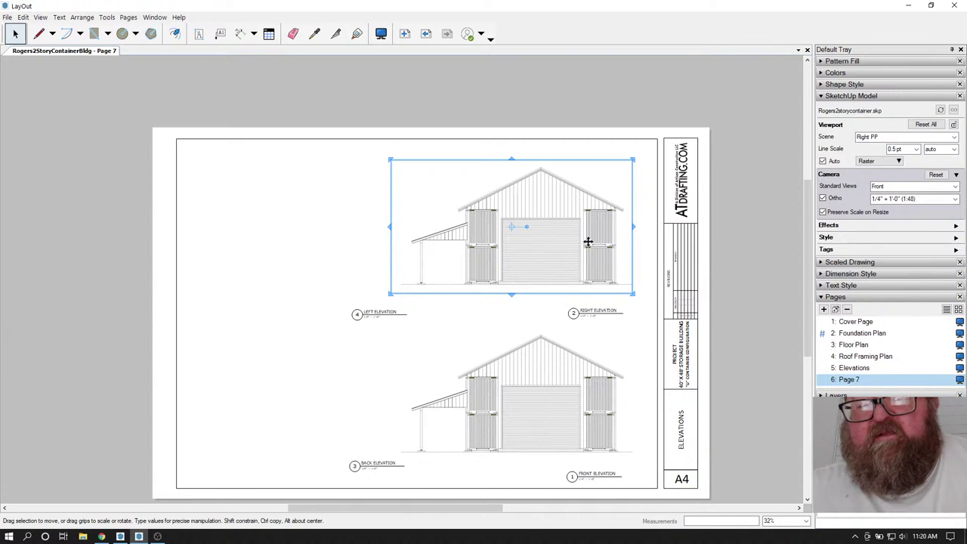
{"action": "left_click", "coordinate": [925, 124]}
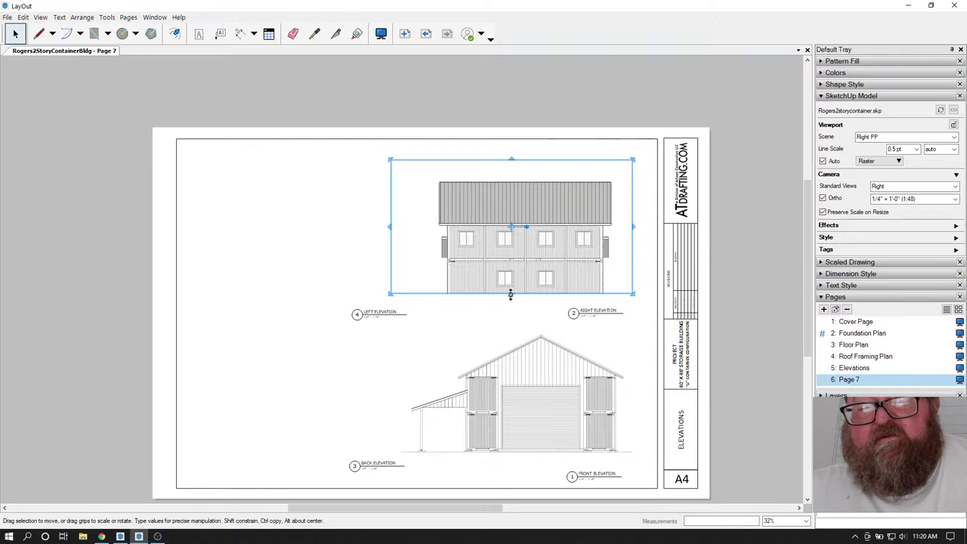
- Extend the right elevation viewport's lower edge below the ground line and trim its upper edge slightly
{"action": "left_click_drag", "start_coordinate": [510, 295], "coordinate": [510, 305]}
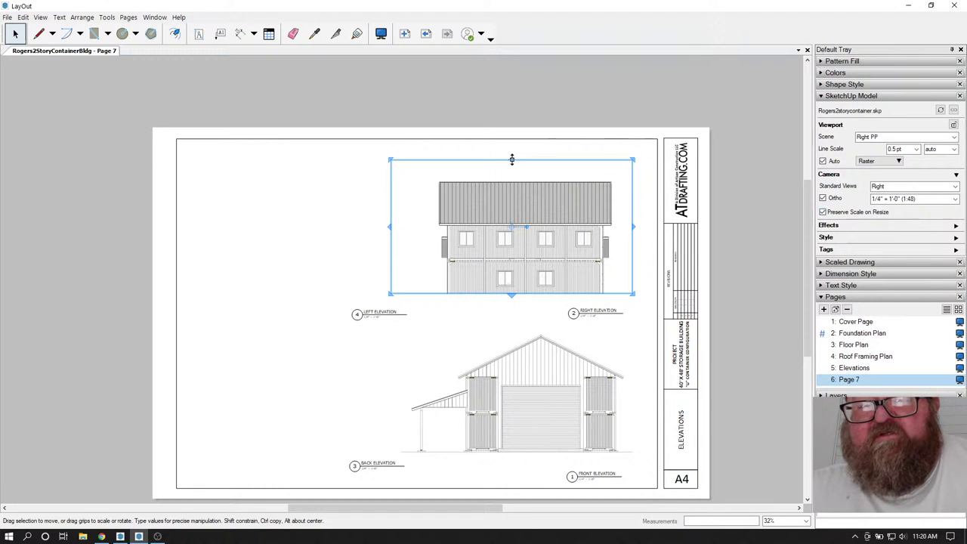
{"action": "left_click_drag", "start_coordinate": [511, 160], "coordinate": [511, 303]}
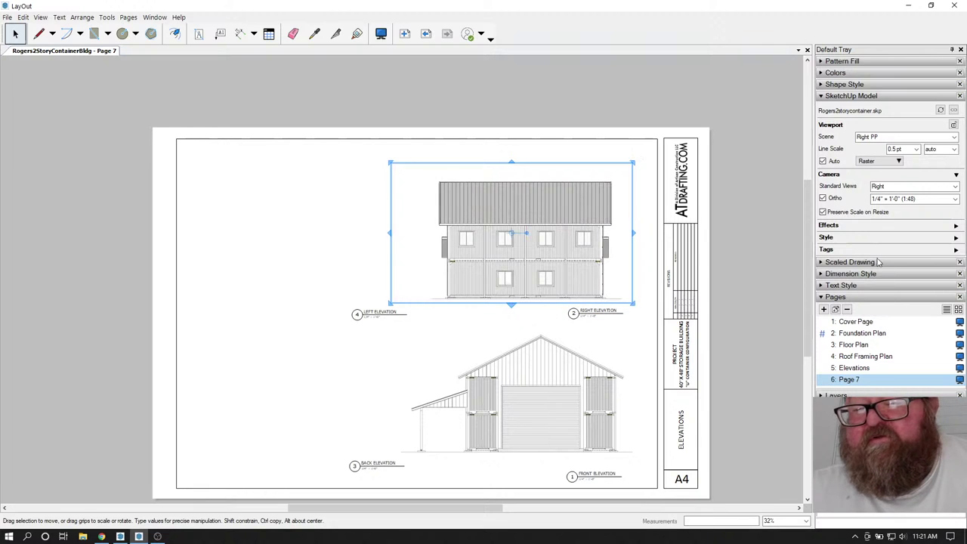
- Narrow the right elevation viewport from both sides with Preserve Scale on Resize turned off, and turn the option back on
{"action": "left_click", "coordinate": [823, 213]}
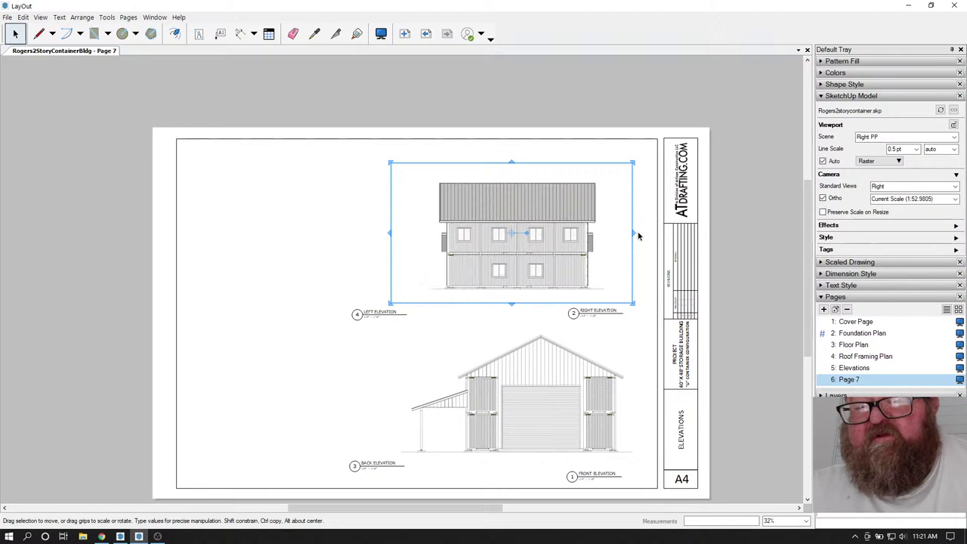
{"action": "mouse_move", "coordinate": [635, 231]}
{"action": "left_mouse_down"}
{"action": "mouse_move", "coordinate": [601, 250]}
{"action": "mouse_move", "coordinate": [610, 236]}
{"action": "mouse_move", "coordinate": [627, 236]}
{"action": "left_mouse_up"}
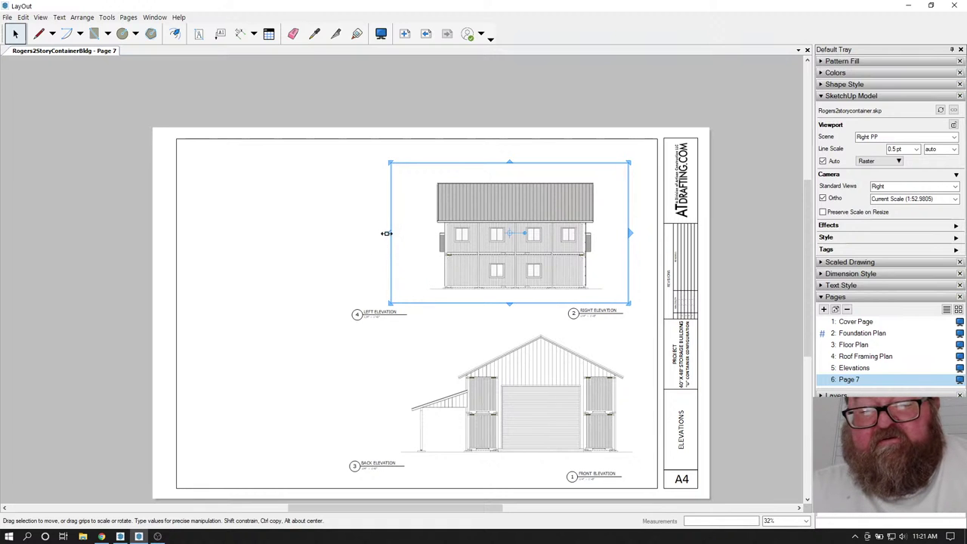
{"action": "left_click_drag", "start_coordinate": [390, 232], "coordinate": [414, 233]}
{"action": "left_click", "coordinate": [822, 211]}
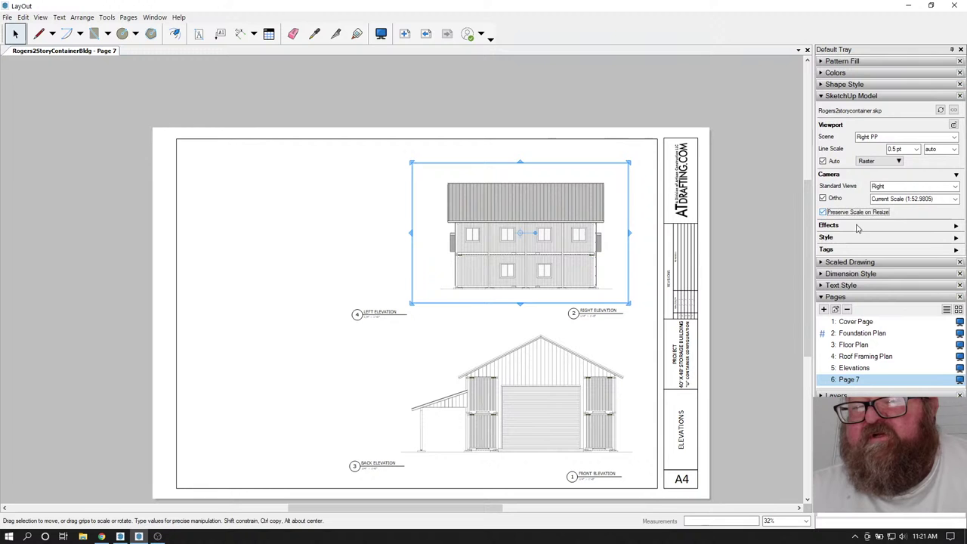
- Set the right elevation viewport's scale to 1/4" = 1'-0"
{"action": "left_click", "coordinate": [363, 254]}
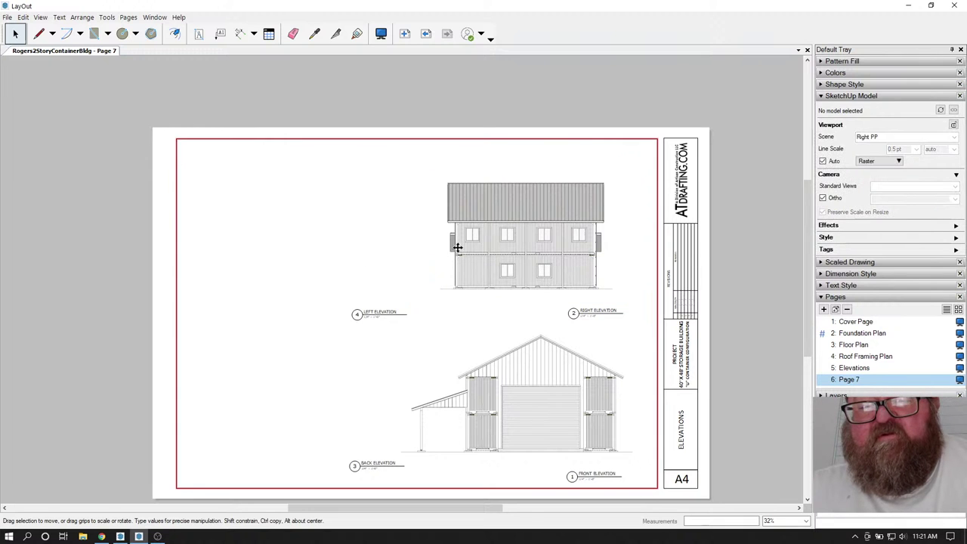
{"action": "left_click", "coordinate": [466, 246]}
{"action": "right_click", "coordinate": [469, 277]}
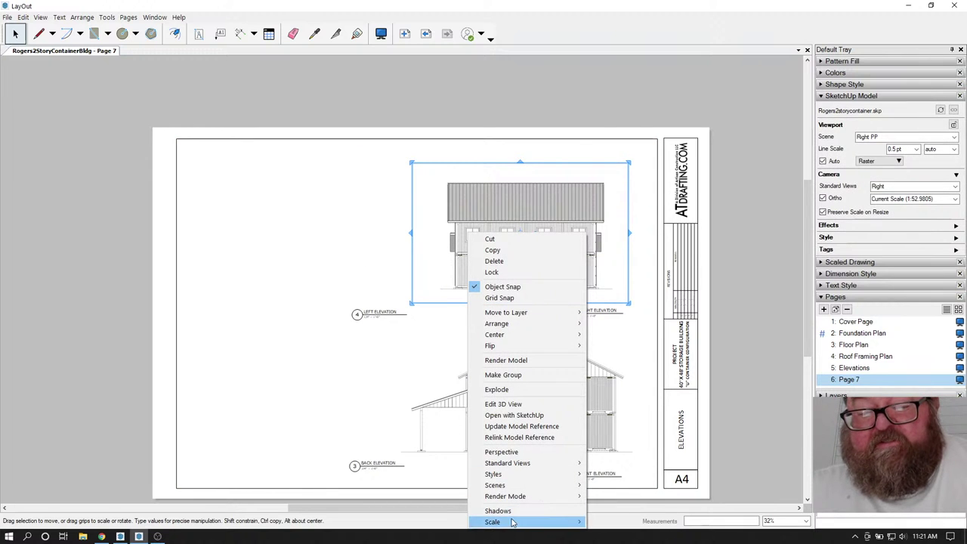
{"action": "mouse_move", "coordinate": [540, 521]}
{"action": "left_click", "coordinate": [616, 179]}
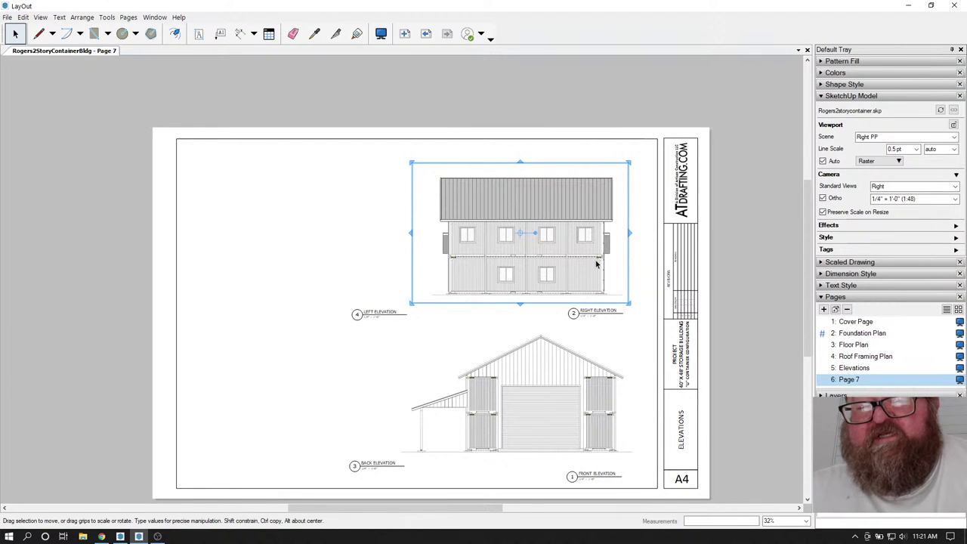
- Shift the right elevation viewport slightly to the right and place a copy of it above the LEFT ELEVATION title
{"action": "left_click", "coordinate": [347, 267]}
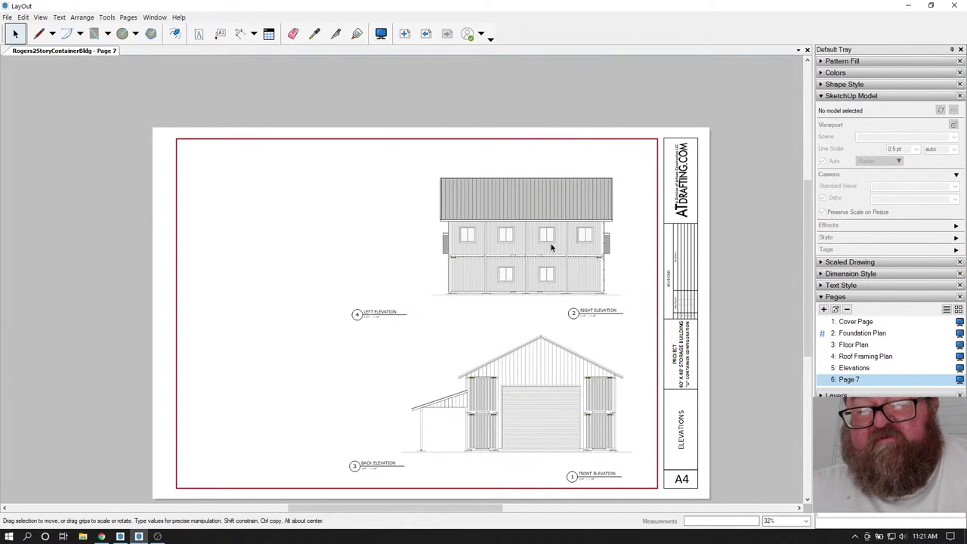
{"action": "left_click", "coordinate": [551, 247]}
{"action": "left_click_drag", "start_coordinate": [550, 244], "coordinate": [560, 250]}
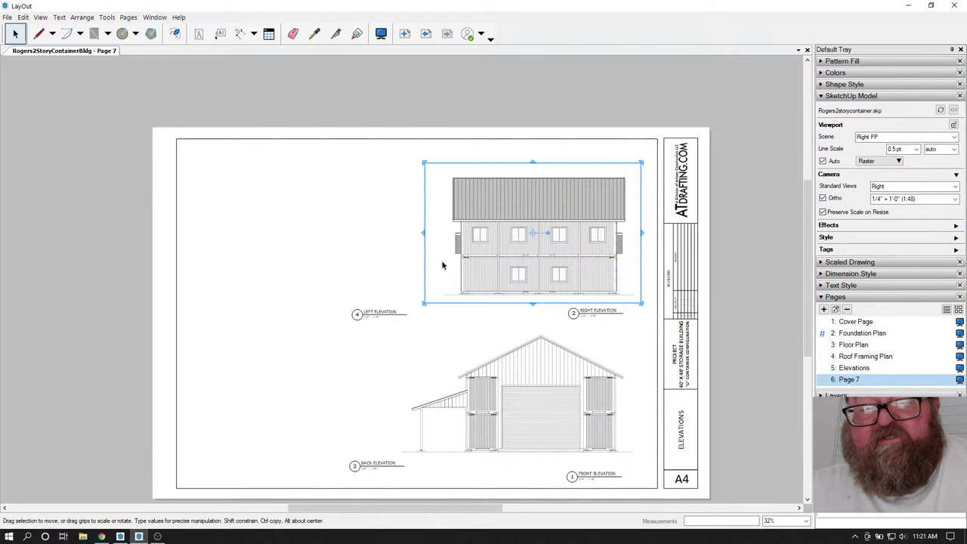
{"action": "scroll", "coordinate": [610, 256], "scroll_direction": "down", "scroll_amount": 1}
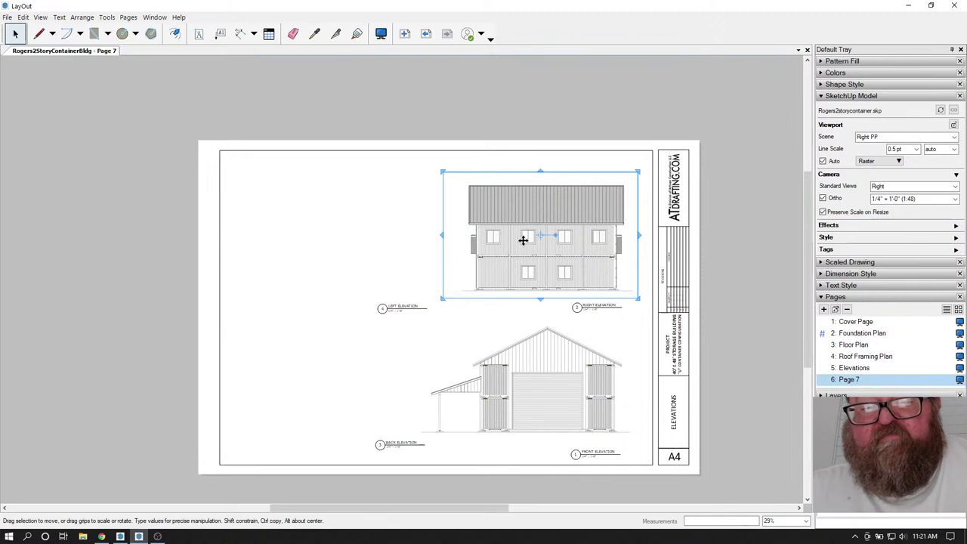
{"action": "left_click_drag", "start_coordinate": [522, 240], "coordinate": [330, 250]}
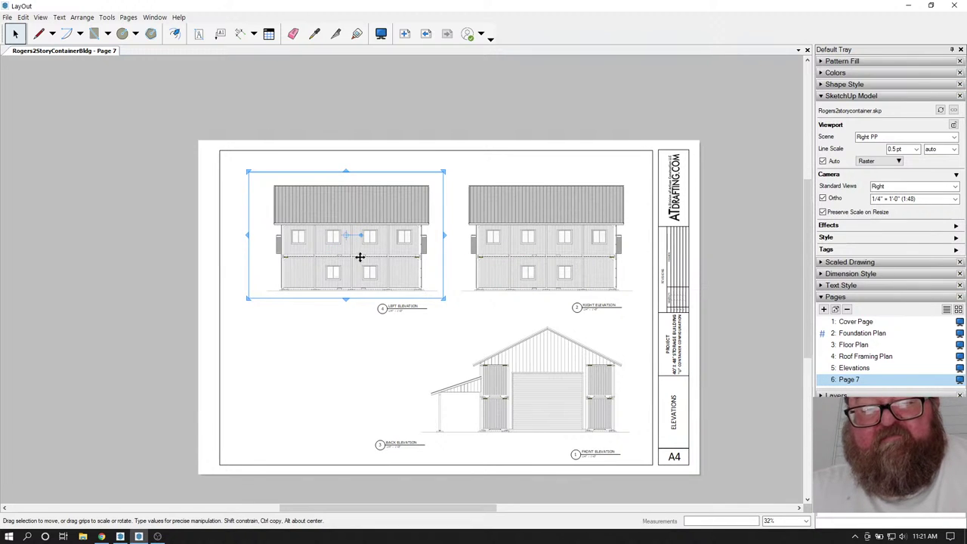
- Assign the Left PP scene to the copied viewport above the LEFT ELEVATION title
{"action": "scroll", "coordinate": [367, 257], "scroll_direction": "up", "scroll_amount": 2}
{"action": "right_click", "coordinate": [367, 259]}
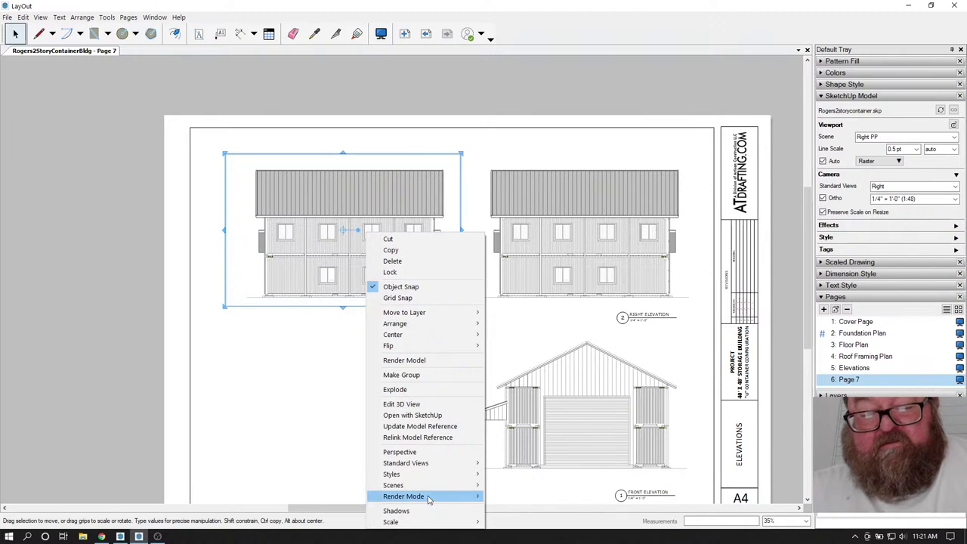
{"action": "mouse_move", "coordinate": [427, 485]}
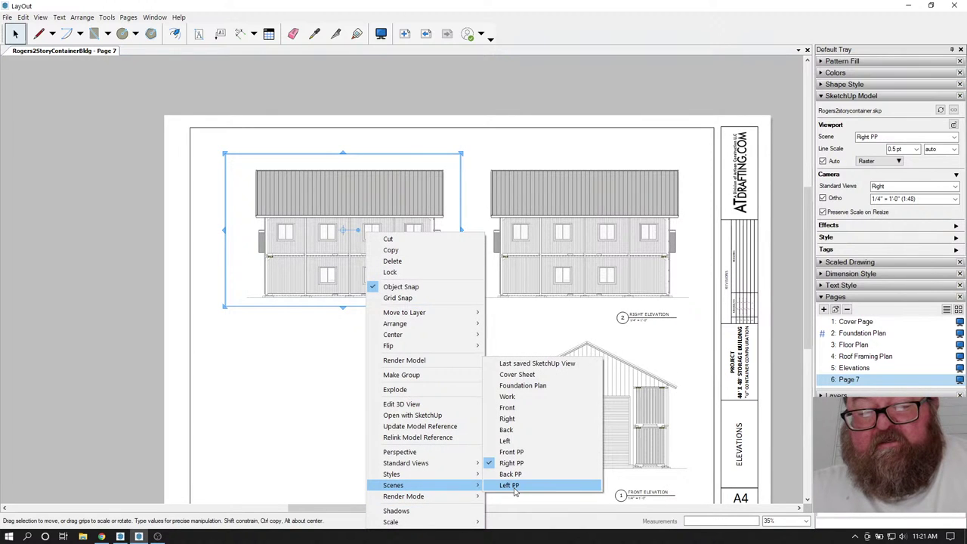
{"action": "left_click", "coordinate": [517, 488]}
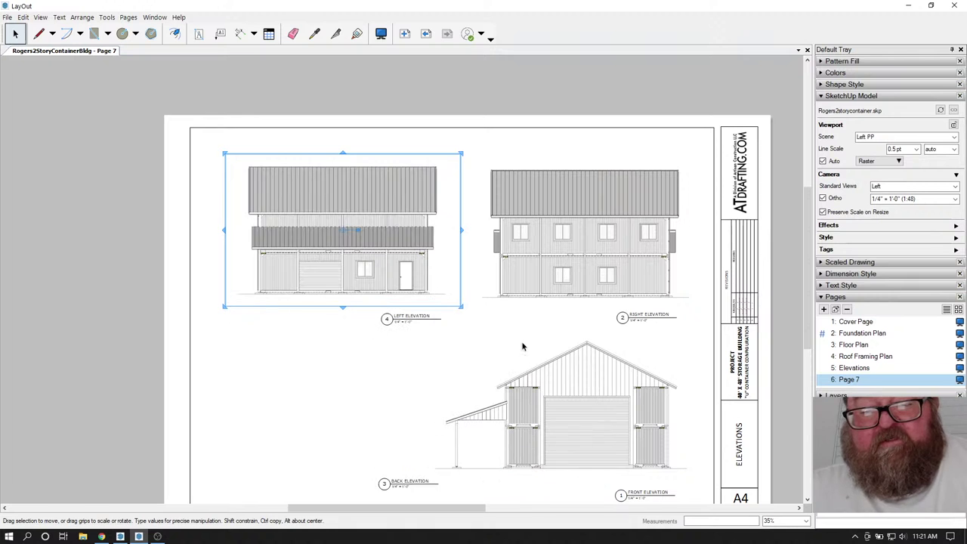
- Check the scale assigned to the left elevation viewport
{"action": "scroll", "coordinate": [440, 280], "scroll_direction": "up", "scroll_amount": 3}
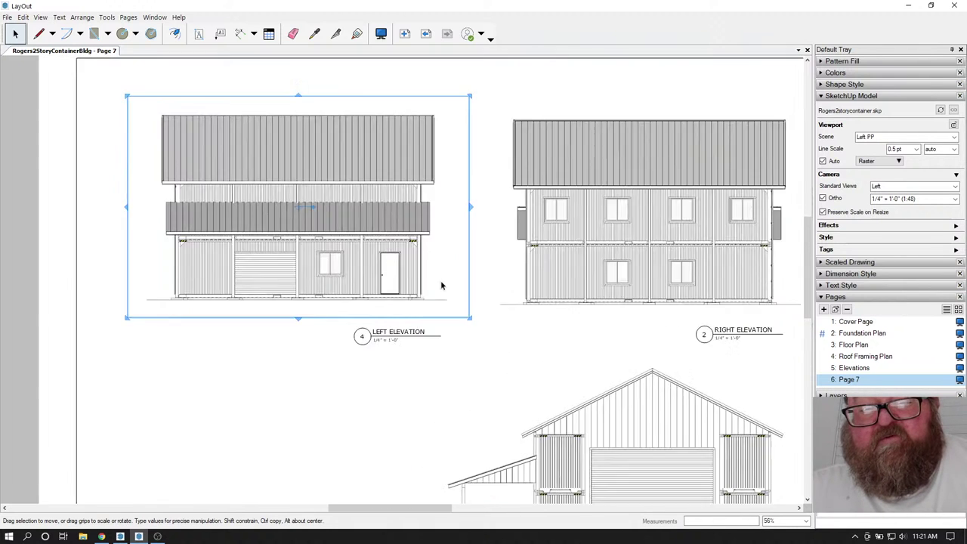
{"action": "scroll", "coordinate": [483, 358], "scroll_direction": "down", "scroll_amount": 2}
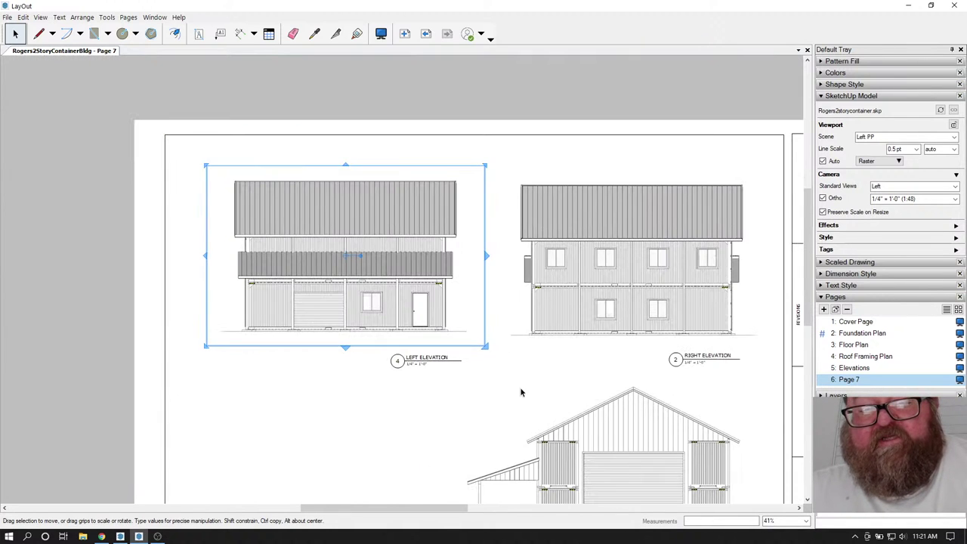
{"action": "left_click", "coordinate": [520, 387]}
{"action": "left_click", "coordinate": [435, 302]}
{"action": "right_click", "coordinate": [435, 302]}
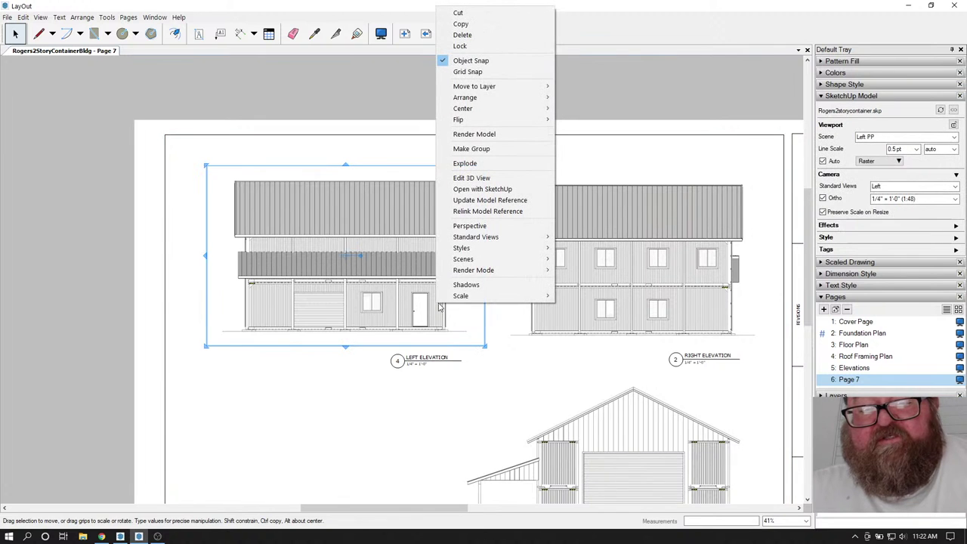
{"action": "mouse_move", "coordinate": [464, 296]}
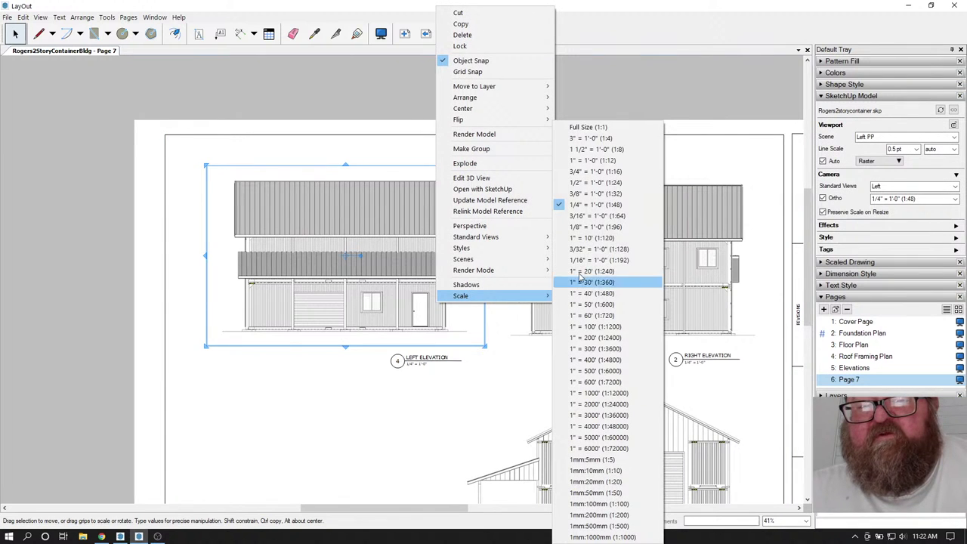
{"action": "left_click", "coordinate": [580, 217]}
{"action": "left_click", "coordinate": [489, 370]}
- Move the left elevation viewport slightly down and to the right so its ground line aligns with the right elevation's
{"action": "scroll", "coordinate": [481, 345], "scroll_direction": "up", "scroll_amount": 5}
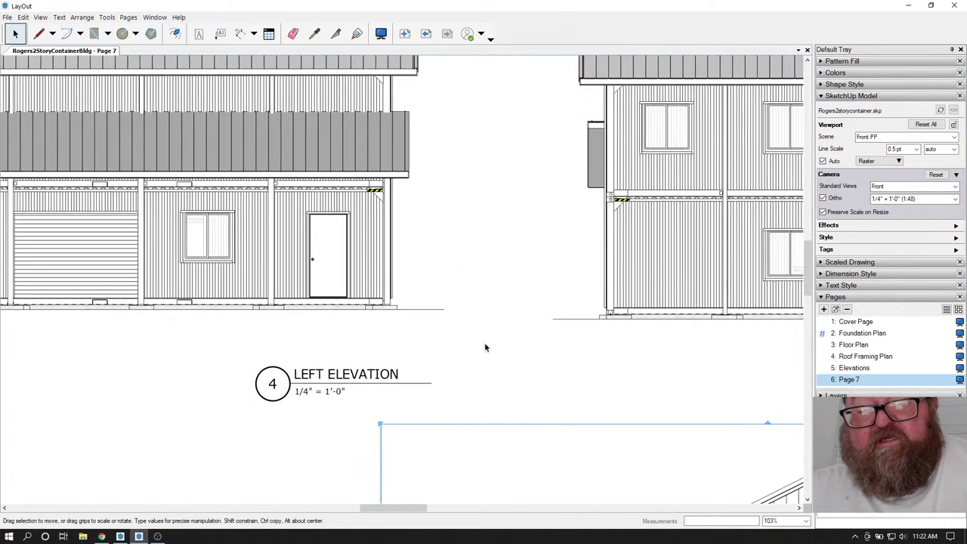
{"action": "left_click", "coordinate": [380, 261]}
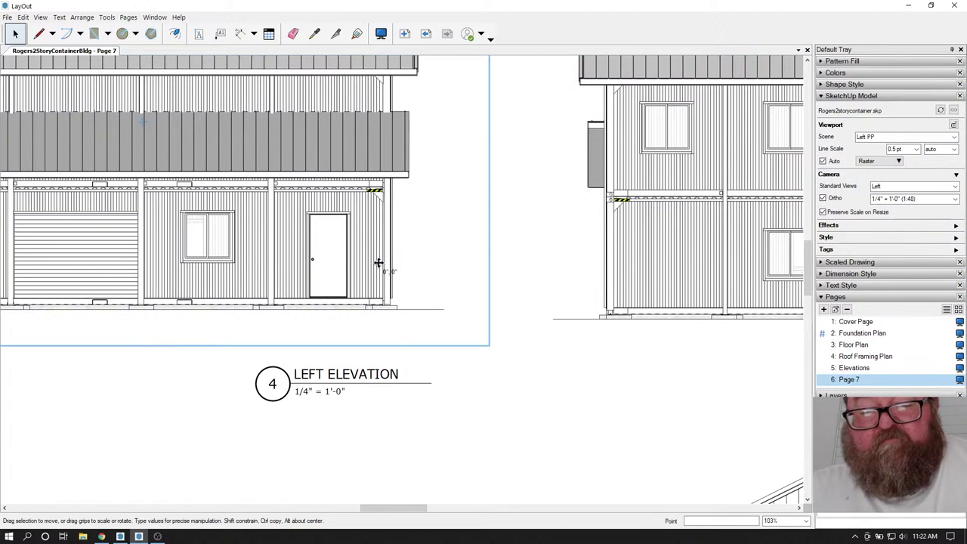
{"action": "left_click_drag", "start_coordinate": [378, 262], "coordinate": [395, 273]}
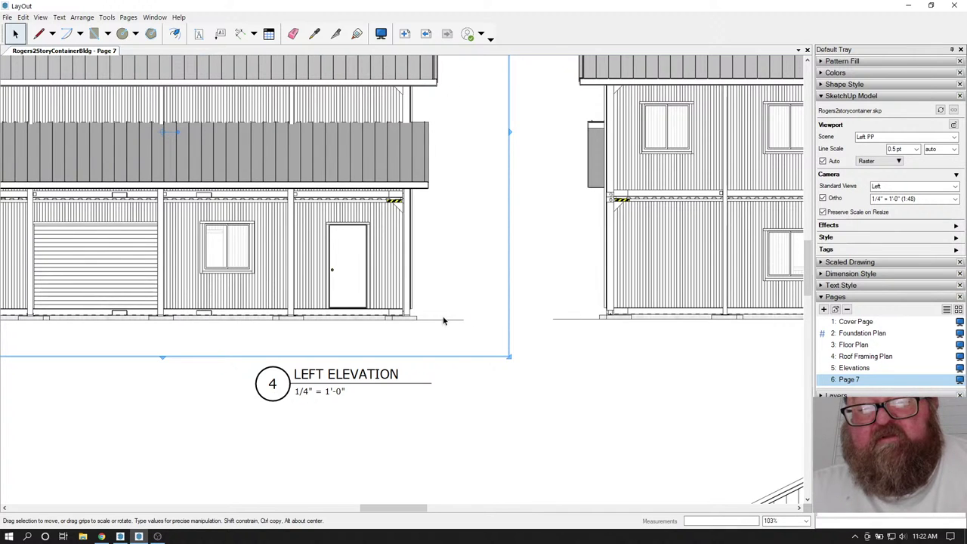
{"action": "scroll", "coordinate": [486, 284], "scroll_direction": "down", "scroll_amount": 2}
{"action": "left_click", "coordinate": [488, 375]}
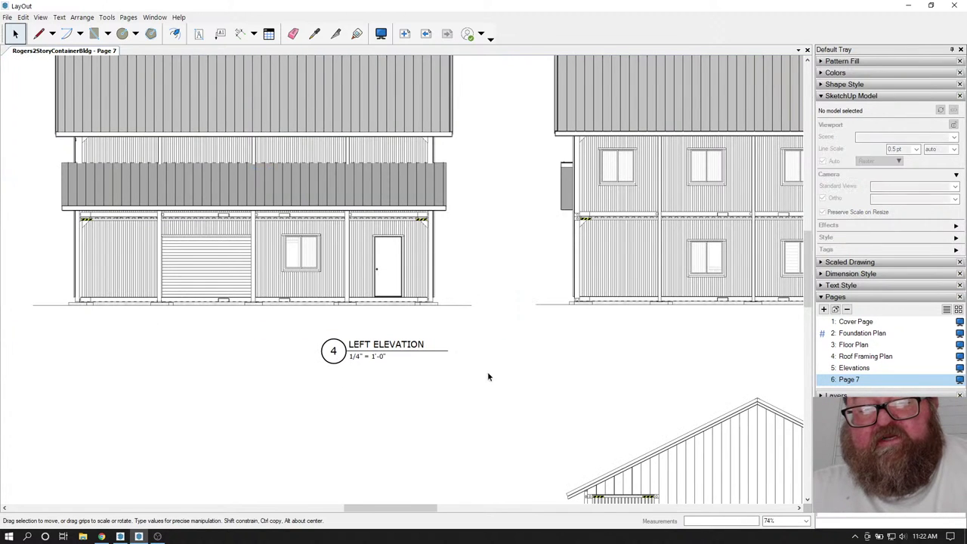
{"action": "scroll", "coordinate": [460, 299], "scroll_direction": "down", "scroll_amount": 5}
{"action": "scroll", "coordinate": [472, 304], "scroll_direction": "down", "scroll_amount": 1}
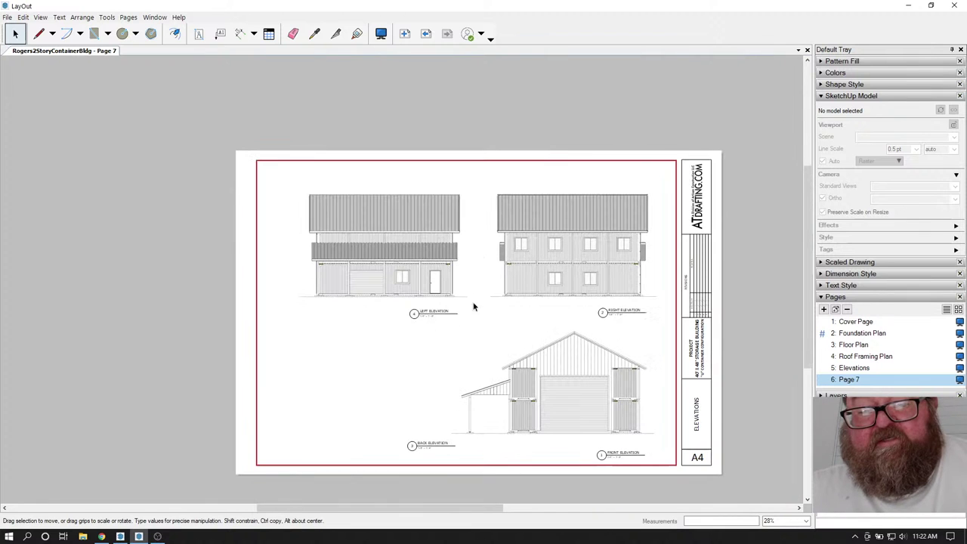
- Place a copy of the front elevation viewport level with the original, above the BACK ELEVATION title
{"action": "scroll", "coordinate": [457, 399], "scroll_direction": "up", "scroll_amount": 2}
{"action": "scroll", "coordinate": [599, 340], "scroll_direction": "down", "scroll_amount": 1}
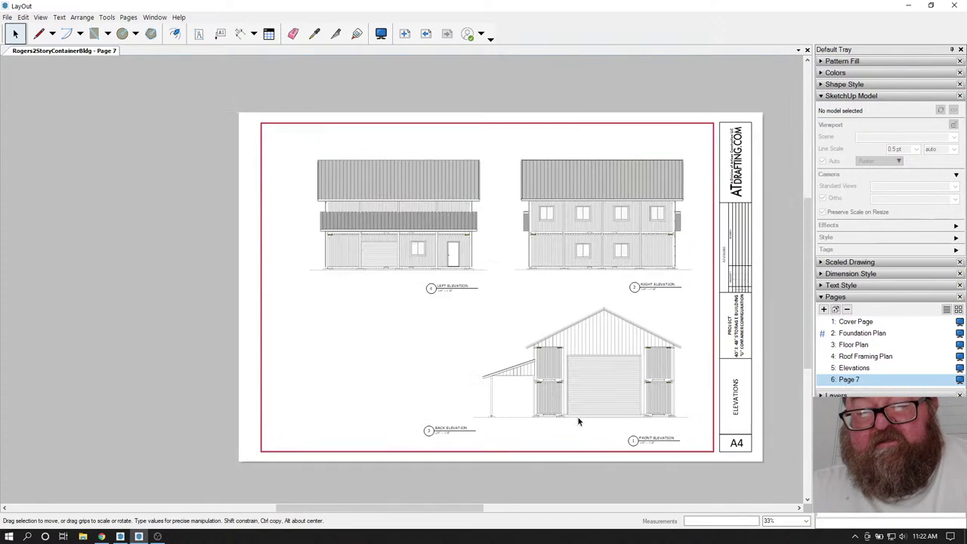
{"action": "scroll", "coordinate": [603, 347], "scroll_direction": "up", "scroll_amount": 2}
{"action": "left_click", "coordinate": [603, 346]}
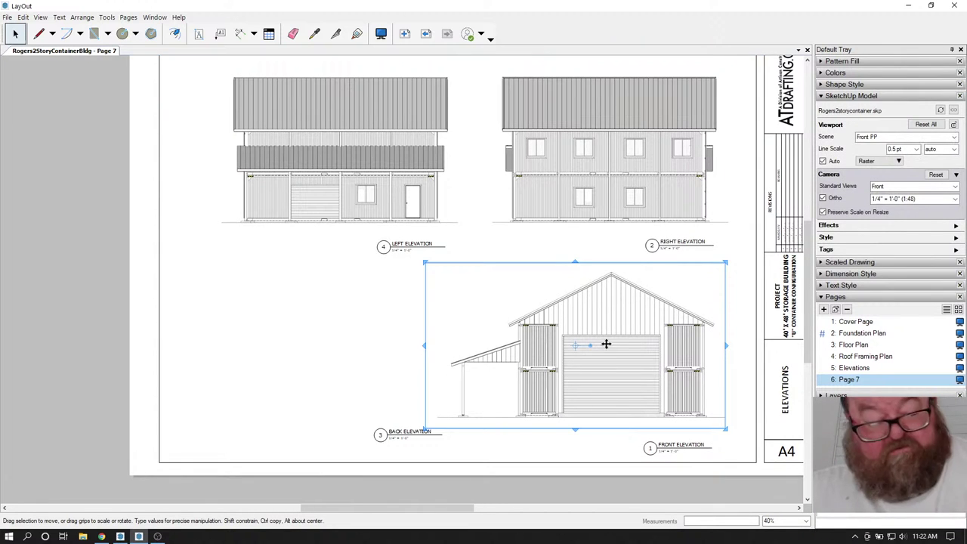
{"action": "left_click_drag", "start_coordinate": [627, 340], "coordinate": [365, 340]}
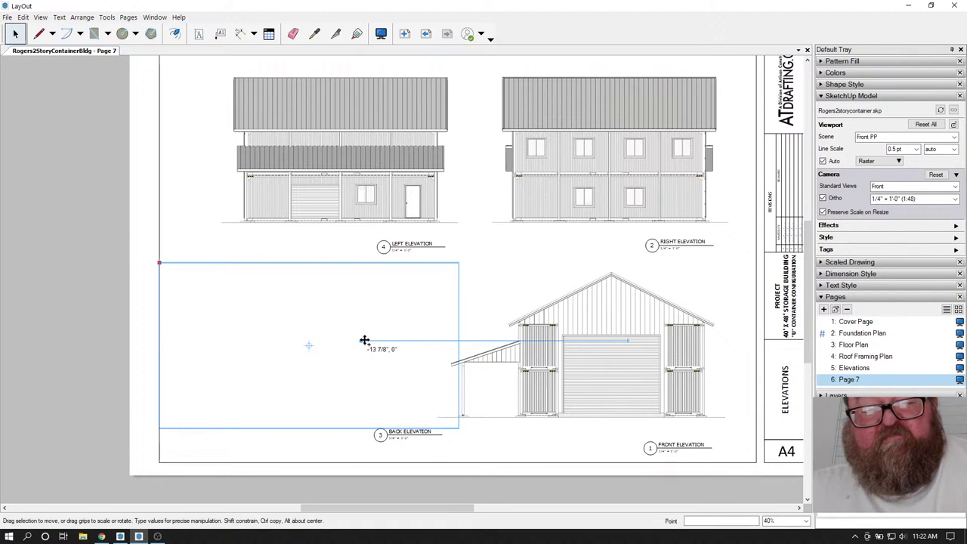
{"action": "left_click_drag", "start_coordinate": [365, 340], "coordinate": [365, 340]}
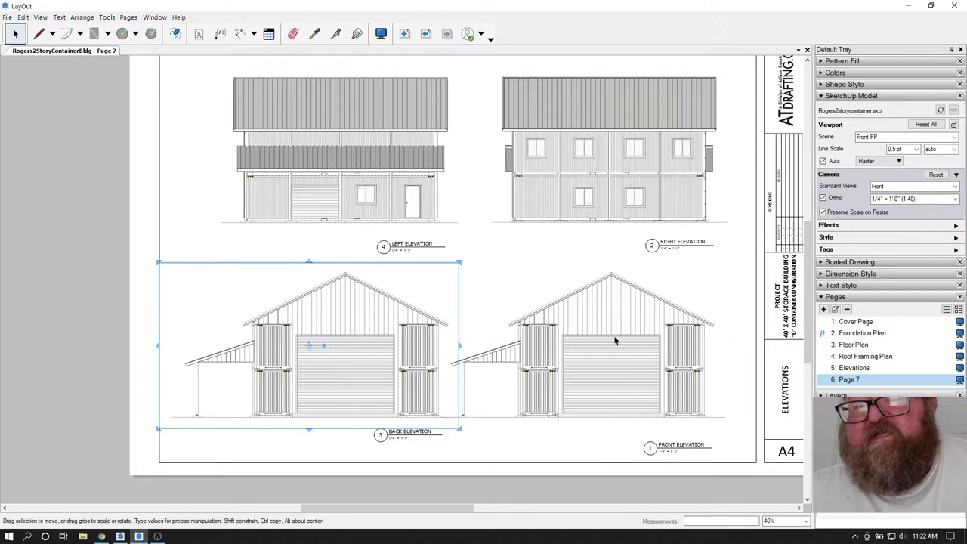
- Shift the right and front elevation viewports together slightly to the right, keeping the front ground line level with the copied viewport's
{"action": "left_click", "coordinate": [601, 189]}
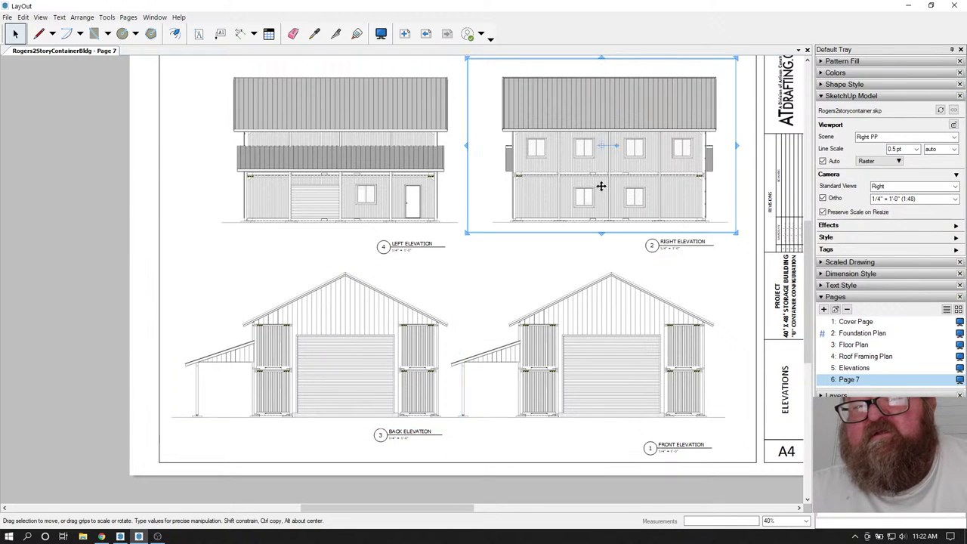
{"action": "left_click", "coordinate": [601, 333], "text": "shift"}
{"action": "left_click_drag", "start_coordinate": [609, 323], "coordinate": [619, 323]}
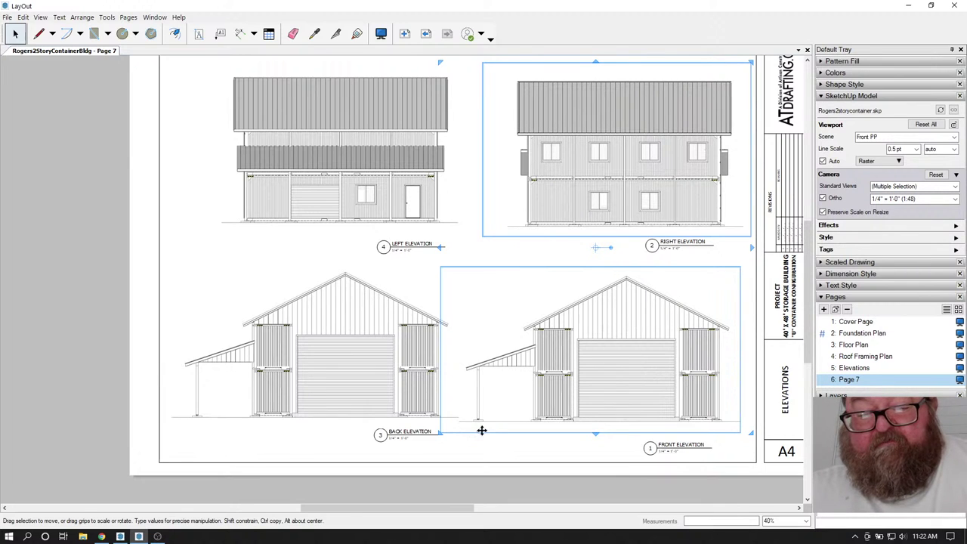
{"action": "scroll", "coordinate": [481, 430], "scroll_direction": "up", "scroll_amount": 3}
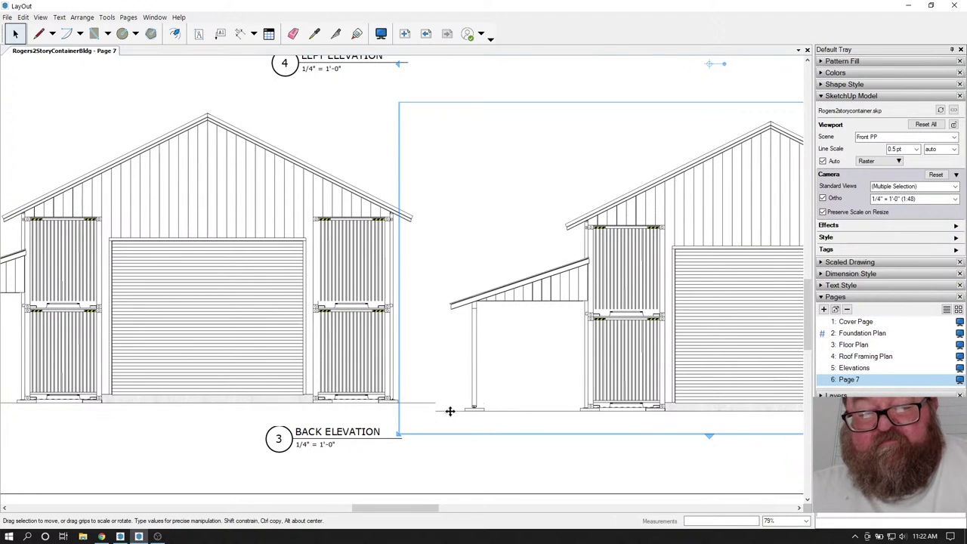
{"action": "left_click_drag", "start_coordinate": [449, 411], "coordinate": [448, 401]}
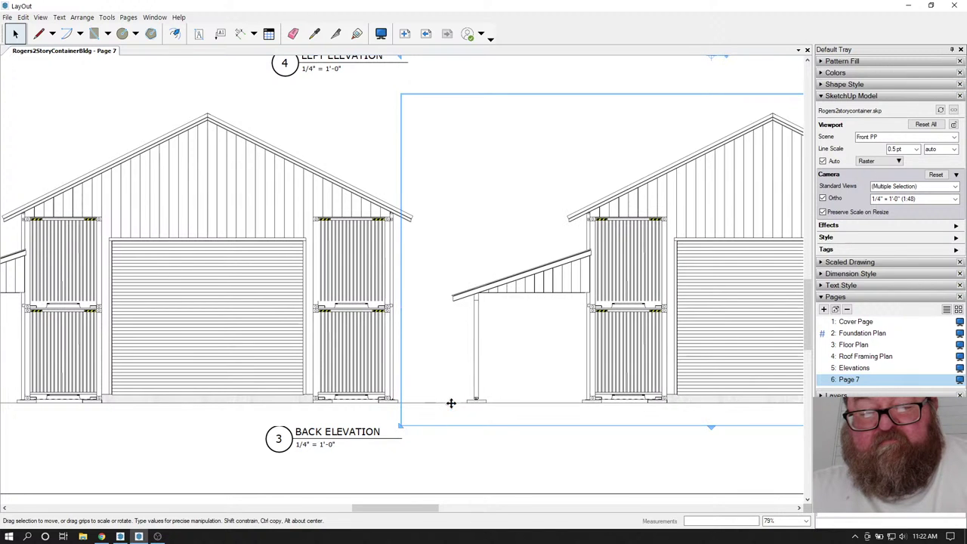
{"action": "left_click", "coordinate": [489, 451]}
{"action": "scroll", "coordinate": [529, 447], "scroll_direction": "down", "scroll_amount": 3}
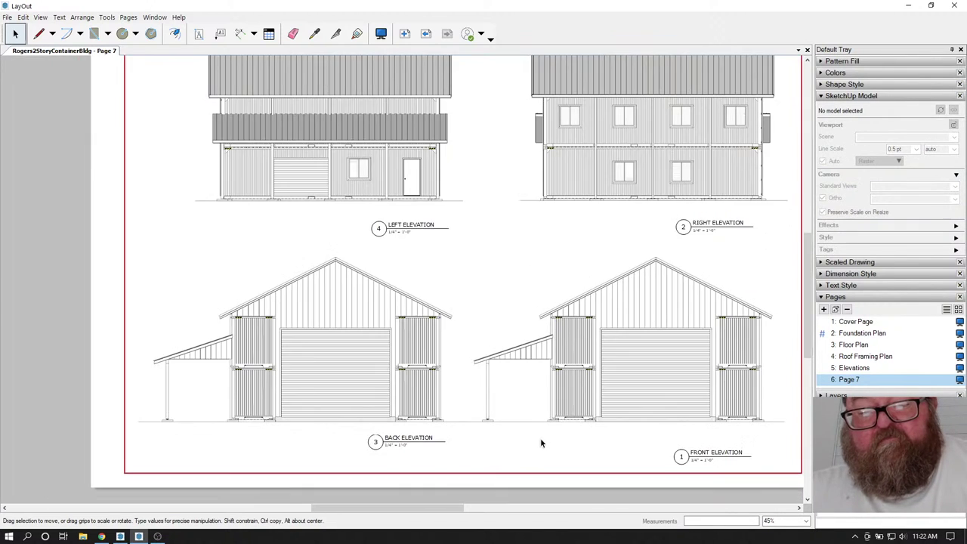
- Assign the Back PP scene to the copied viewport above the BACK ELEVATION title
{"action": "scroll", "coordinate": [666, 411], "scroll_direction": "down", "scroll_amount": 1}
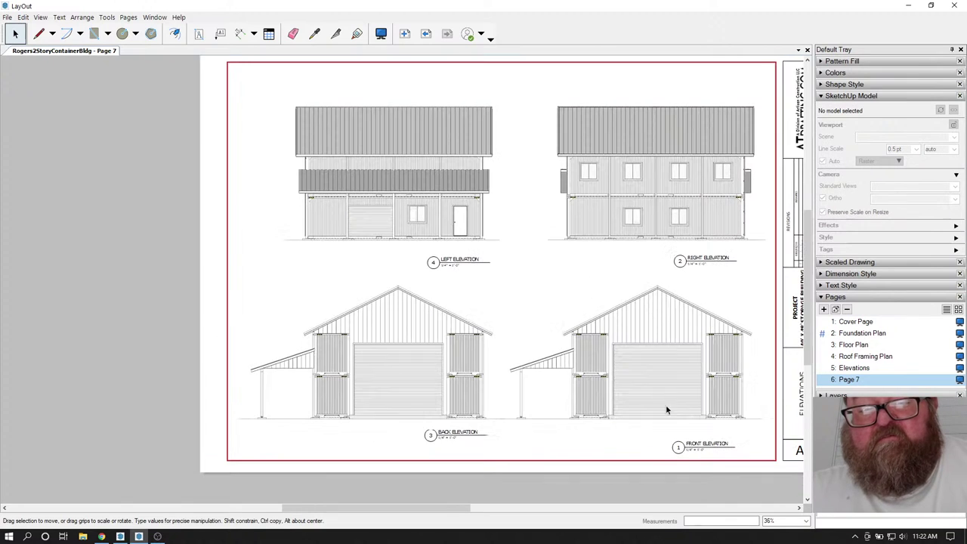
{"action": "left_click", "coordinate": [402, 346]}
{"action": "right_click", "coordinate": [410, 344]}
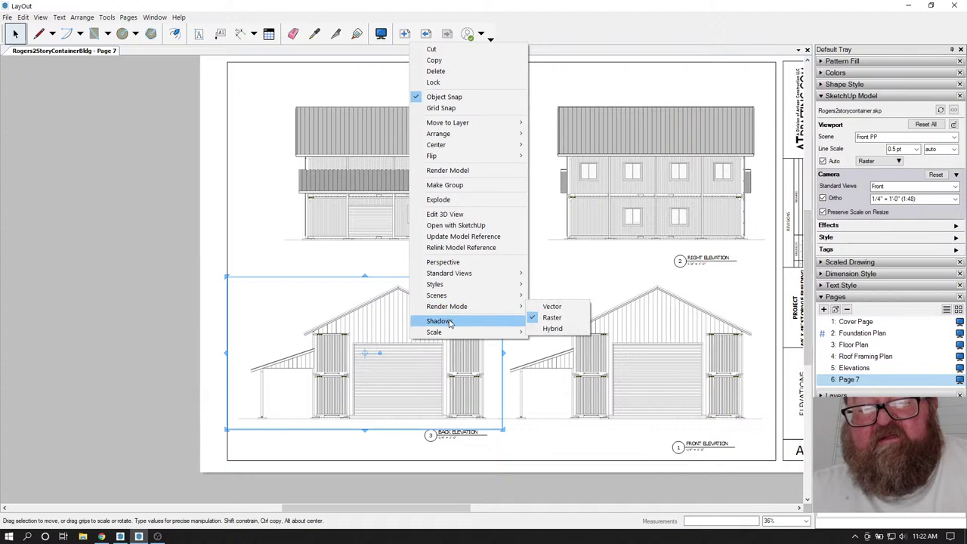
{"action": "mouse_move", "coordinate": [455, 299]}
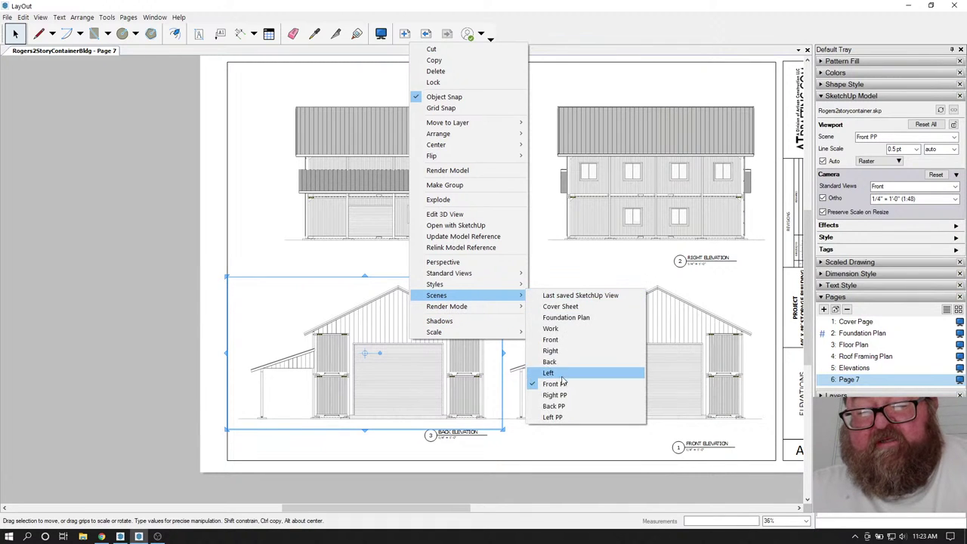
{"action": "left_click", "coordinate": [554, 406]}
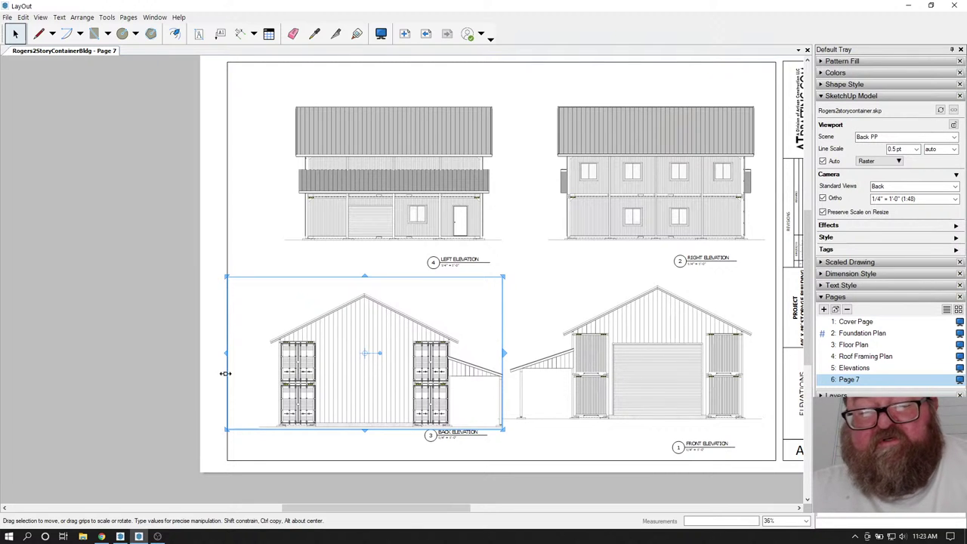
- Trim the back elevation viewport's left side, extend its right side past the lean-to, and move it slightly up and left
{"action": "left_click_drag", "start_coordinate": [225, 352], "coordinate": [251, 353]}
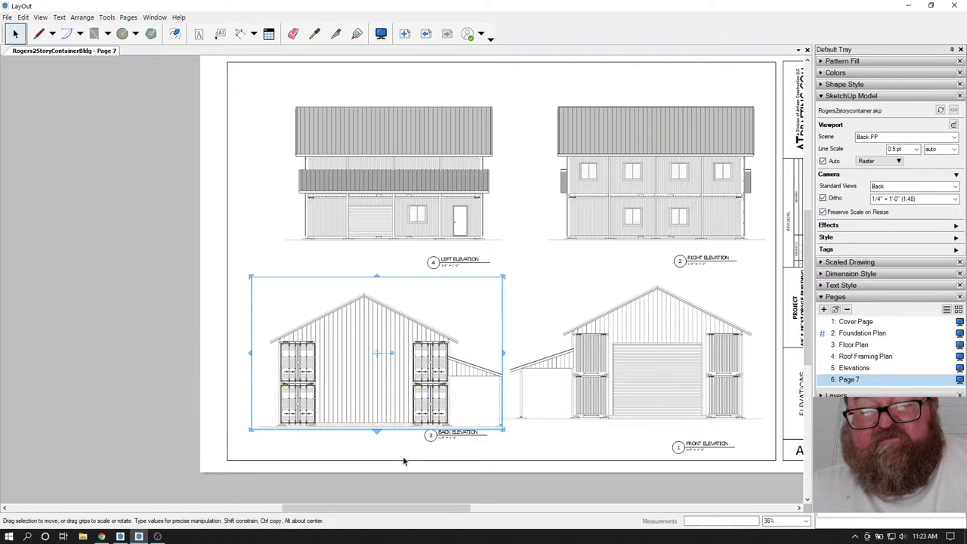
{"action": "scroll", "coordinate": [404, 461], "scroll_direction": "up", "scroll_amount": 3}
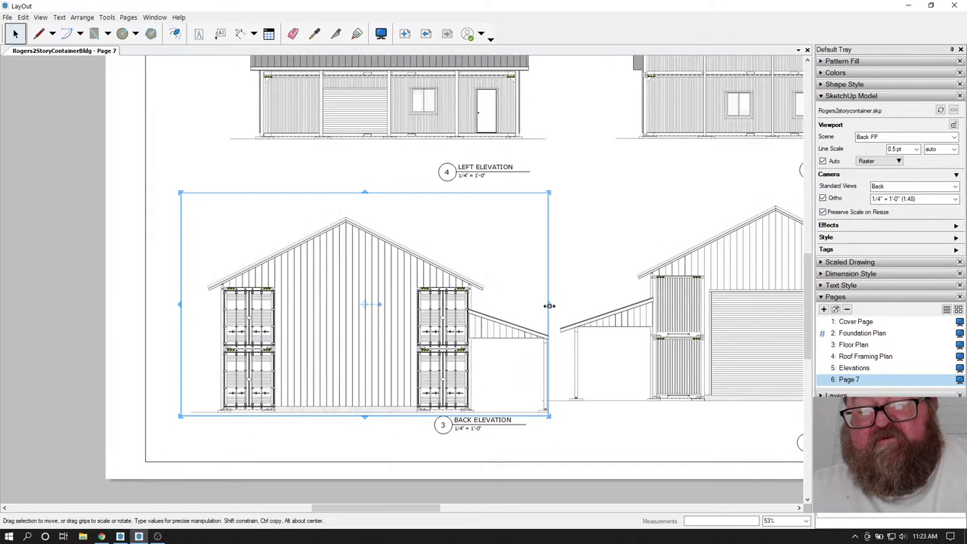
{"action": "mouse_move", "coordinate": [549, 305]}
{"action": "left_mouse_down"}
{"action": "mouse_move", "coordinate": [578, 306]}
{"action": "mouse_move", "coordinate": [534, 312]}
{"action": "left_mouse_up"}
{"action": "left_click_drag", "start_coordinate": [373, 317], "coordinate": [325, 348]}
{"action": "key", "text": "Escape"}
- Raise the back elevation viewport slightly to bring its ground line level with the front elevation's
{"action": "scroll", "coordinate": [528, 408], "scroll_direction": "up", "scroll_amount": 6}
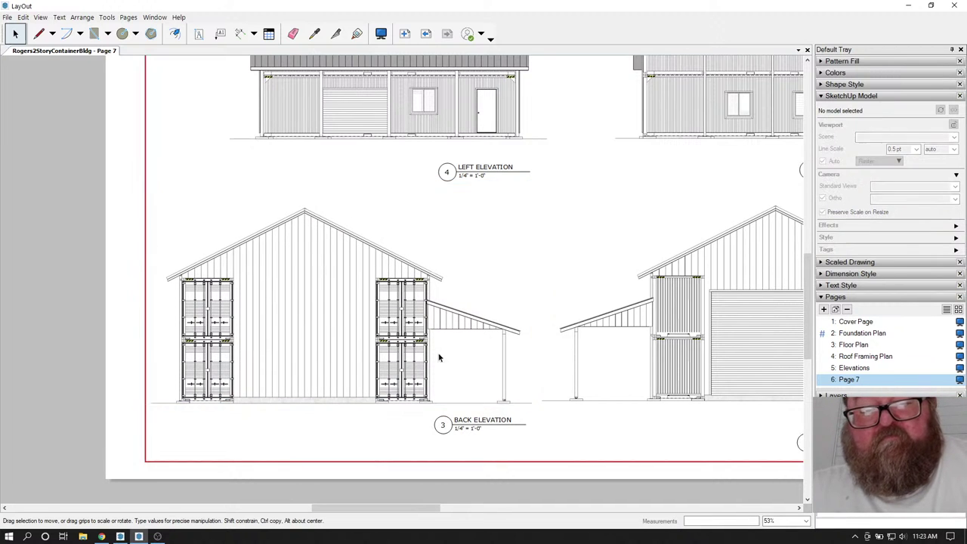
{"action": "scroll", "coordinate": [505, 389], "scroll_direction": "up", "scroll_amount": 2}
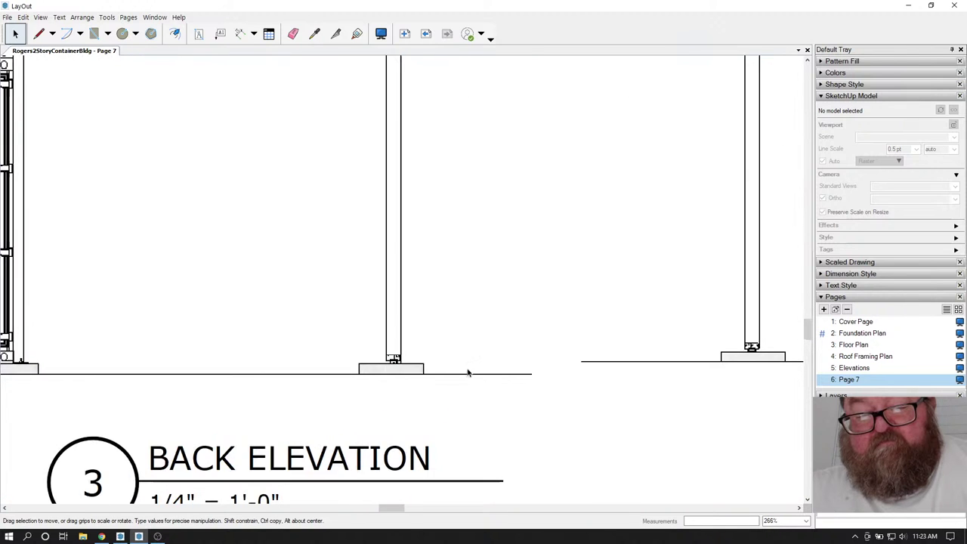
{"action": "left_click", "coordinate": [405, 363]}
{"action": "left_click_drag", "start_coordinate": [503, 378], "coordinate": [506, 365]}
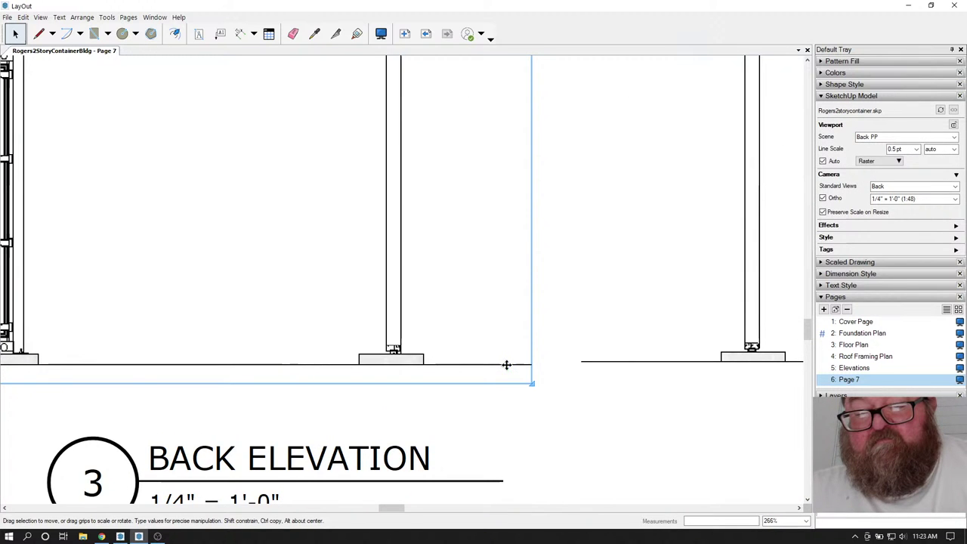
{"action": "left_click", "coordinate": [566, 411]}
{"action": "scroll", "coordinate": [567, 411], "scroll_direction": "down", "scroll_amount": 6}
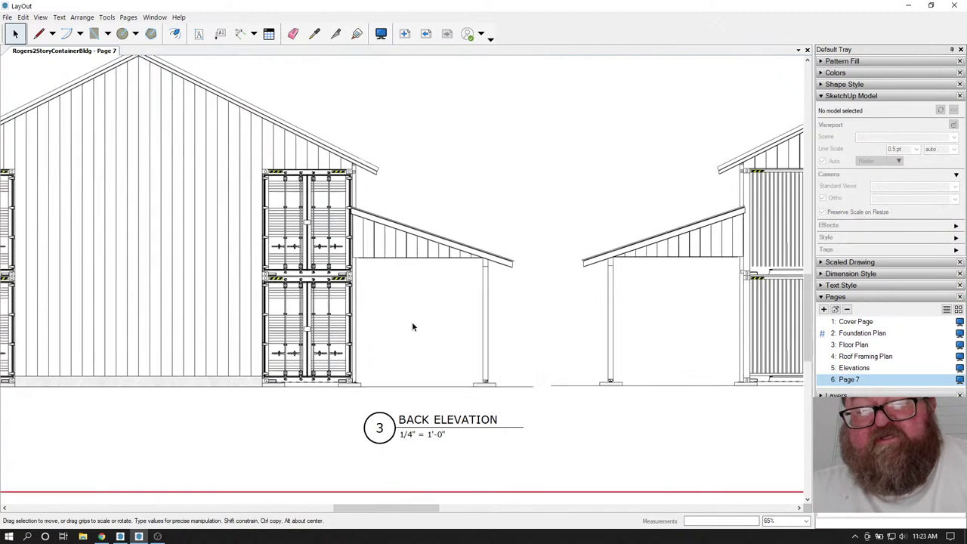
- Move the FRONT ELEVATION title slightly up, closer to its drawing
{"action": "scroll", "coordinate": [412, 326], "scroll_direction": "down", "scroll_amount": 3}
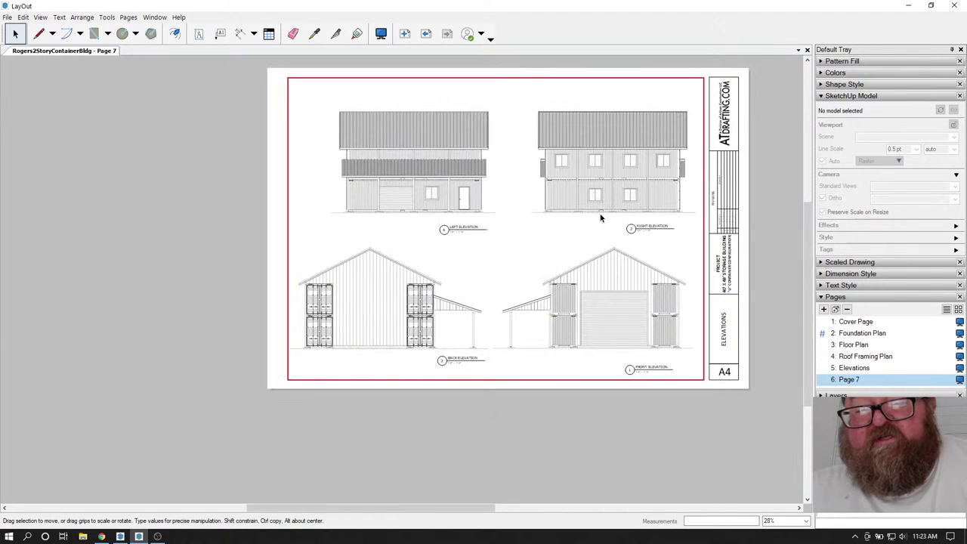
{"action": "scroll", "coordinate": [259, 237], "scroll_direction": "up", "scroll_amount": 2}
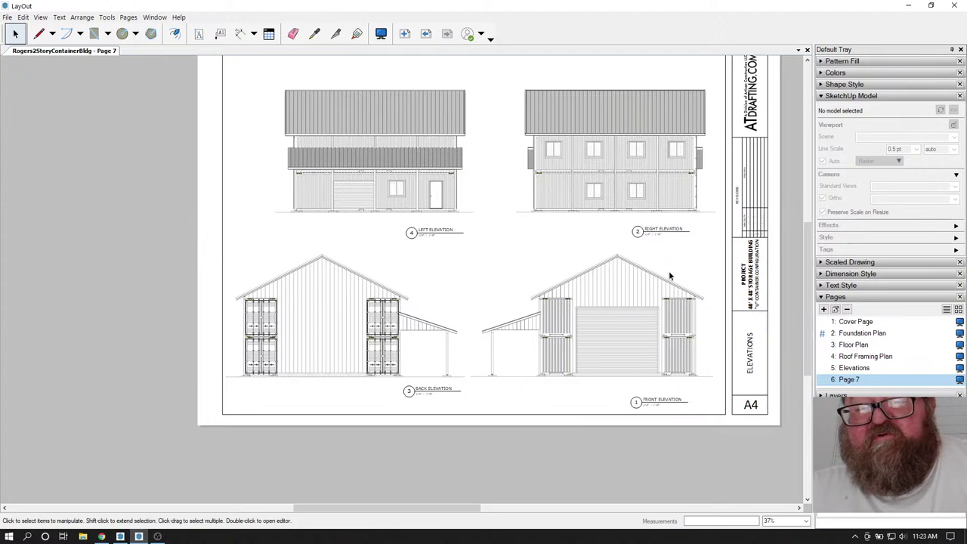
{"action": "scroll", "coordinate": [668, 276], "scroll_direction": "up", "scroll_amount": 1}
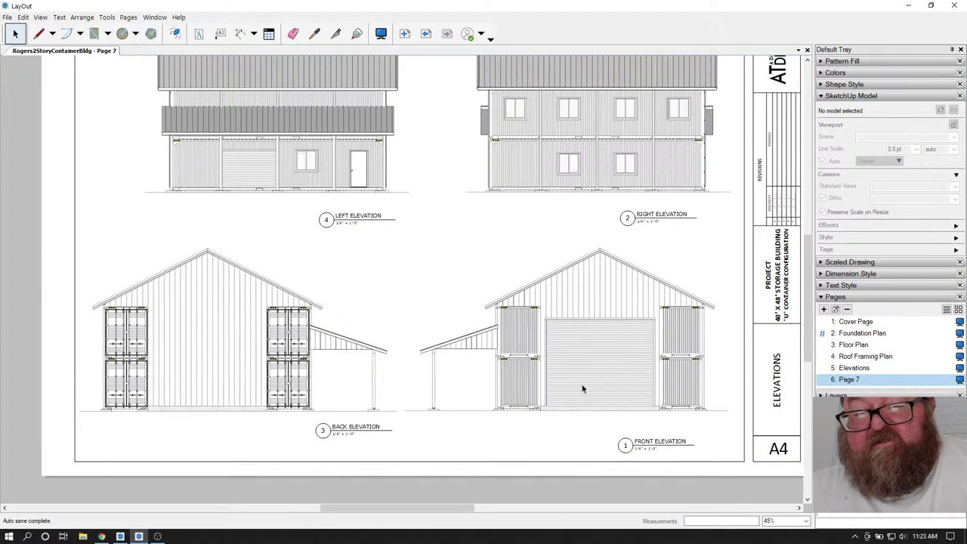
{"action": "scroll", "coordinate": [582, 388], "scroll_direction": "down", "scroll_amount": 3}
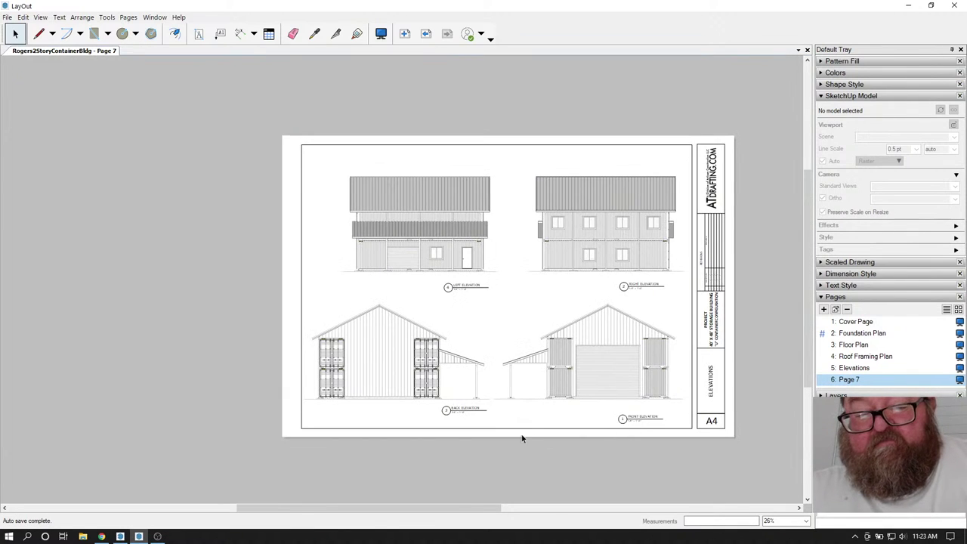
{"action": "scroll", "coordinate": [521, 438], "scroll_direction": "up", "scroll_amount": 2}
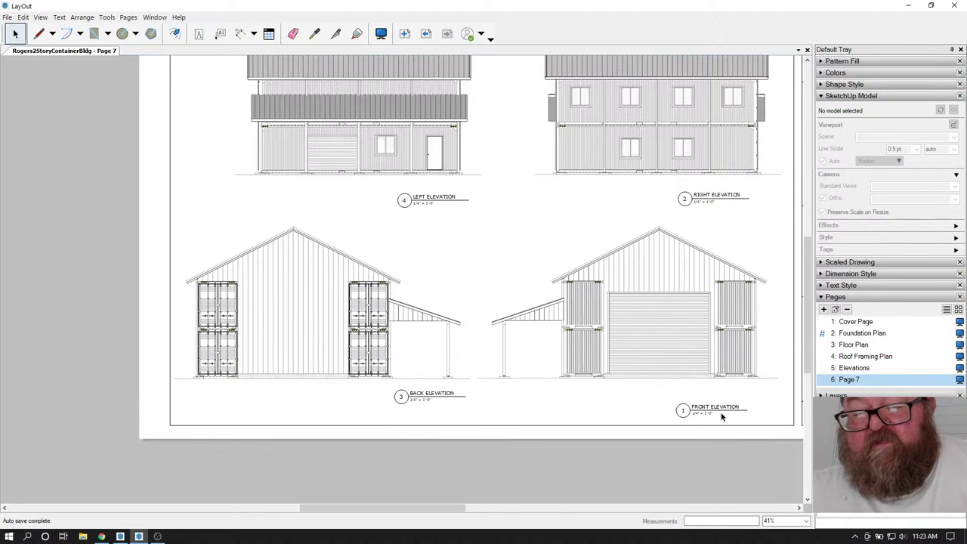
{"action": "left_click", "coordinate": [718, 414]}
{"action": "left_click_drag", "start_coordinate": [706, 402], "coordinate": [704, 400]}
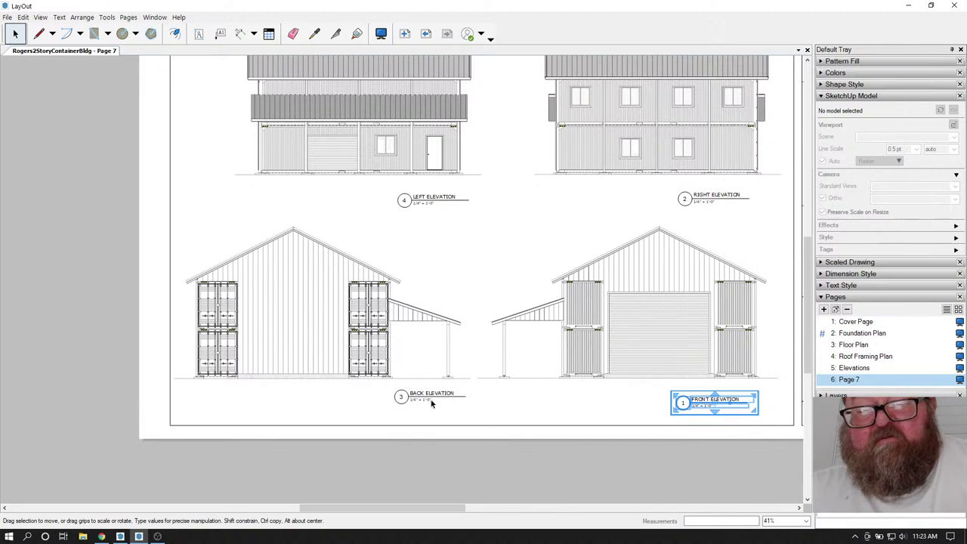
- Lower the BACK ELEVATION title slightly, bringing it nearer the height of the FRONT ELEVATION title
{"action": "left_click_drag", "start_coordinate": [427, 398], "coordinate": [422, 405]}
{"action": "scroll", "coordinate": [423, 405], "scroll_direction": "up", "scroll_amount": 5}
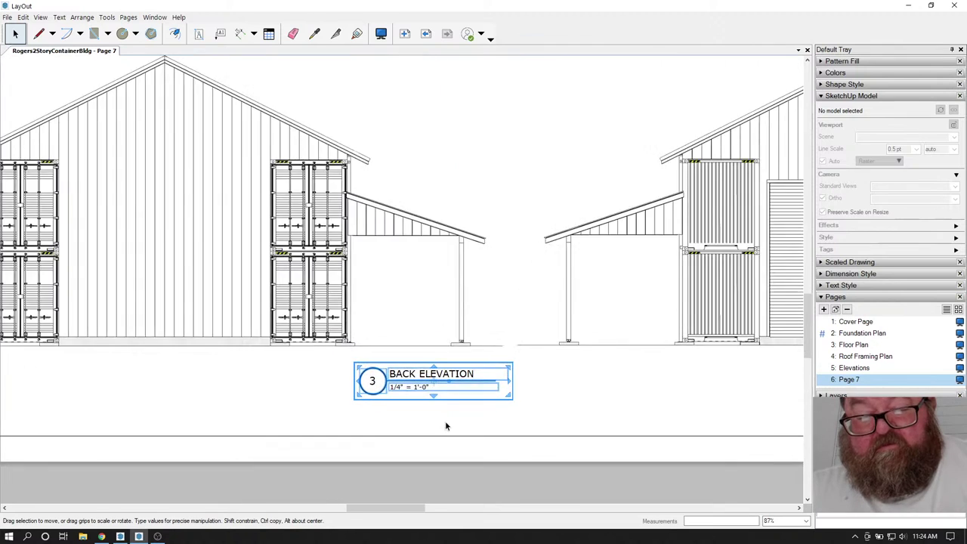
{"action": "left_click_drag", "start_coordinate": [405, 367], "coordinate": [406, 372]}
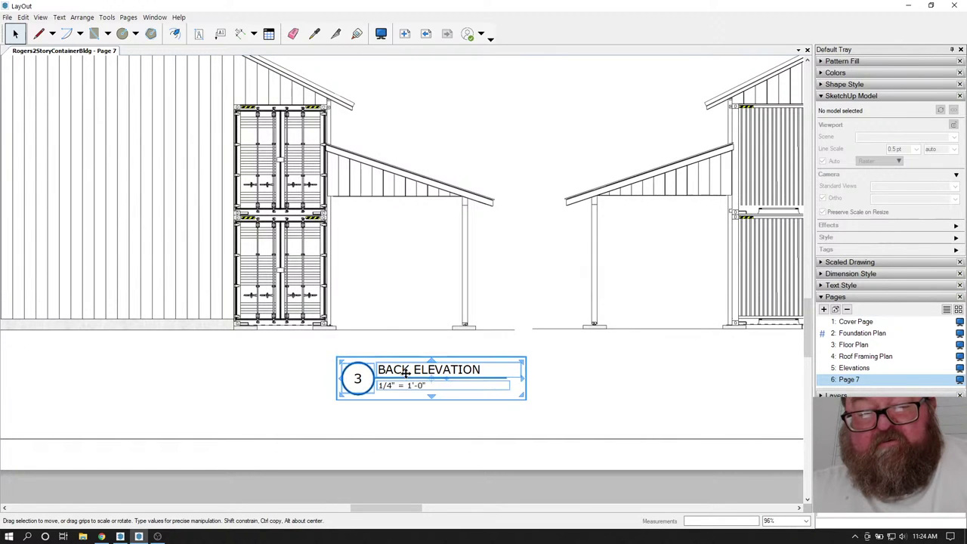
{"action": "left_click", "coordinate": [286, 374]}
- Rename Page 7 as Elevations PP
{"action": "scroll", "coordinate": [529, 399], "scroll_direction": "down", "scroll_amount": 6}
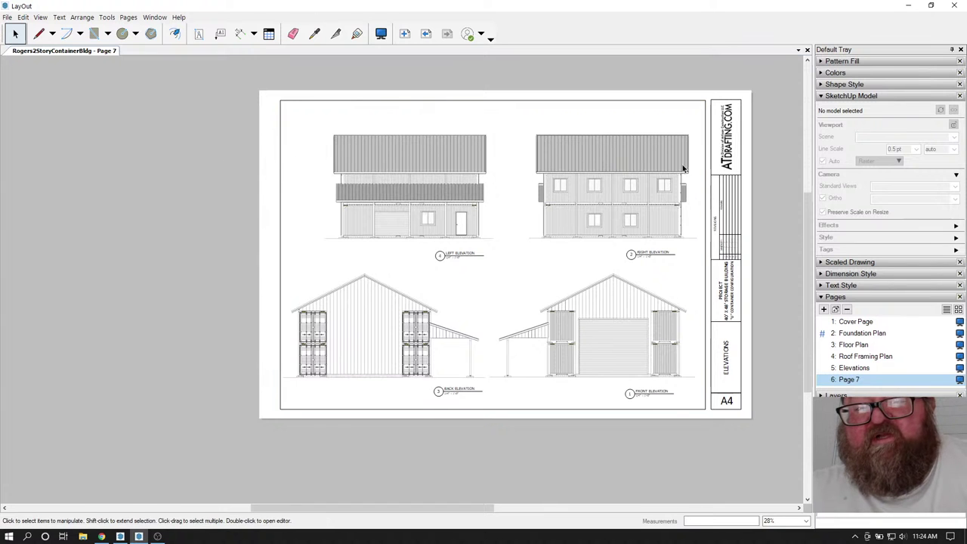
{"action": "scroll", "coordinate": [691, 179], "scroll_direction": "up", "scroll_amount": 2}
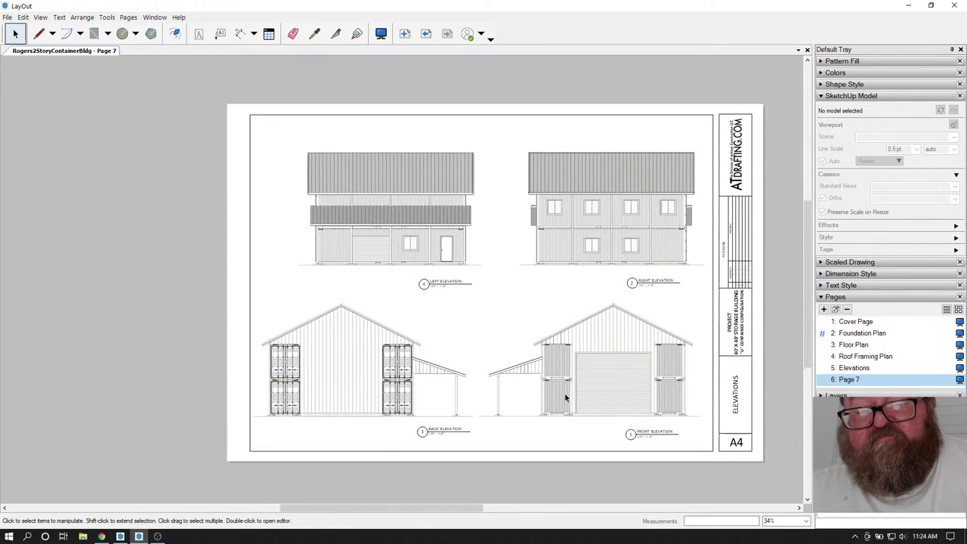
{"action": "scroll", "coordinate": [638, 339], "scroll_direction": "up", "scroll_amount": 1}
{"action": "scroll", "coordinate": [565, 395], "scroll_direction": "down", "scroll_amount": 1}
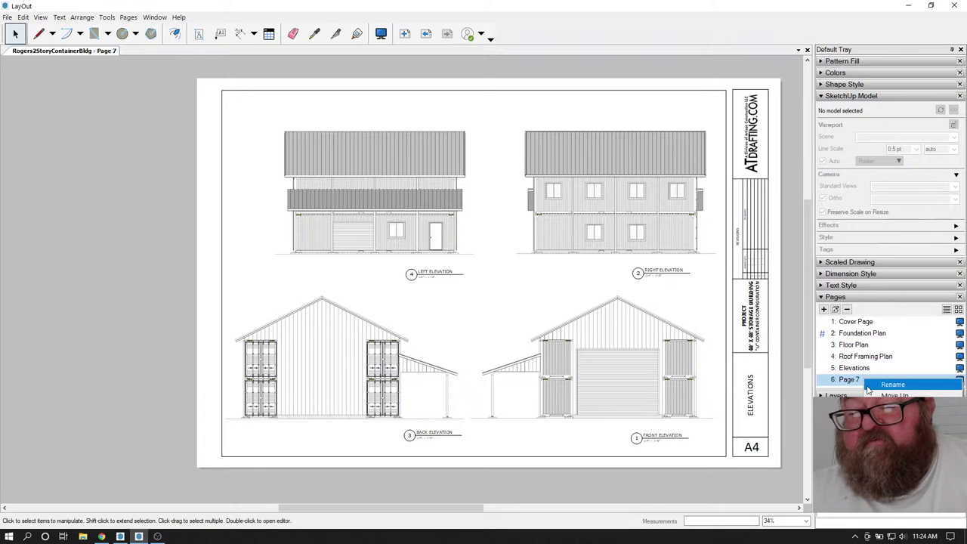
{"action": "double_click", "coordinate": [867, 384]}
{"action": "type", "text": "Elevations PP"}
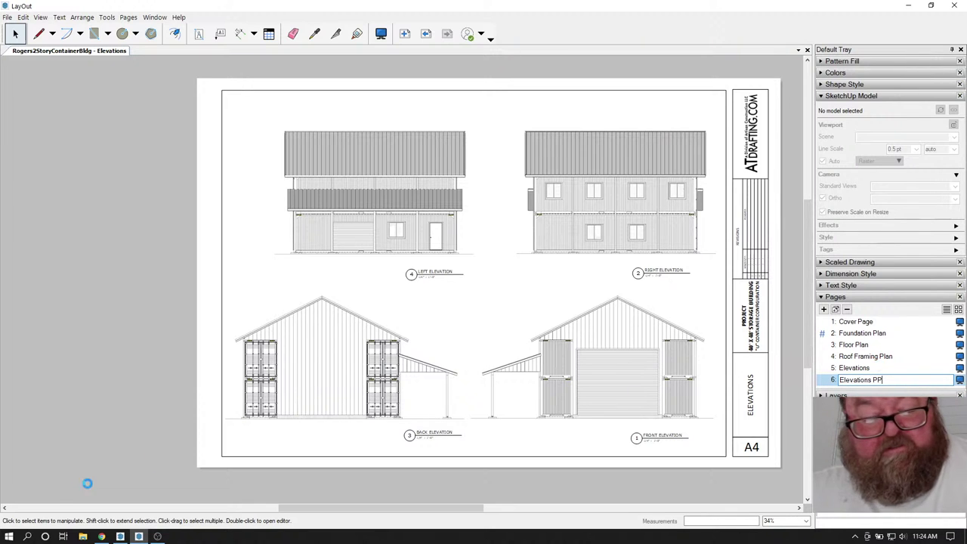
- Check the live stream in YouTube Studio, switch to SketchUp, and orbit around the building from the Front scene
{"action": "left_click", "coordinate": [101, 537]}
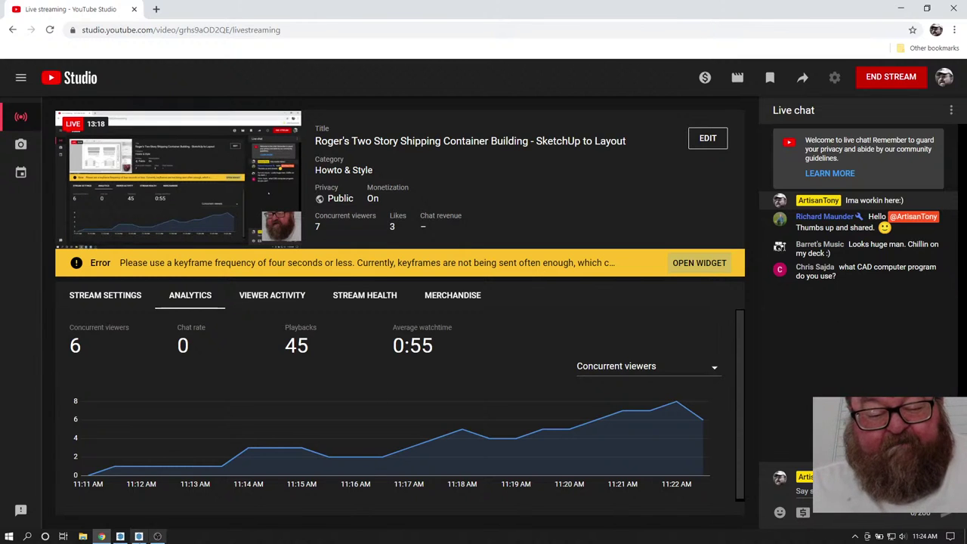
{"action": "left_click", "coordinate": [120, 536]}
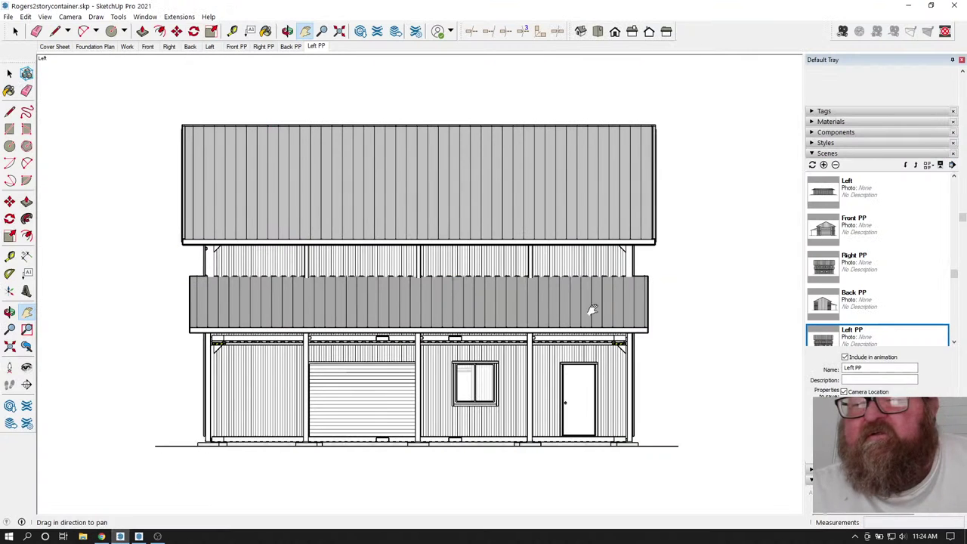
{"action": "scroll", "coordinate": [657, 322], "scroll_direction": "down", "scroll_amount": 1}
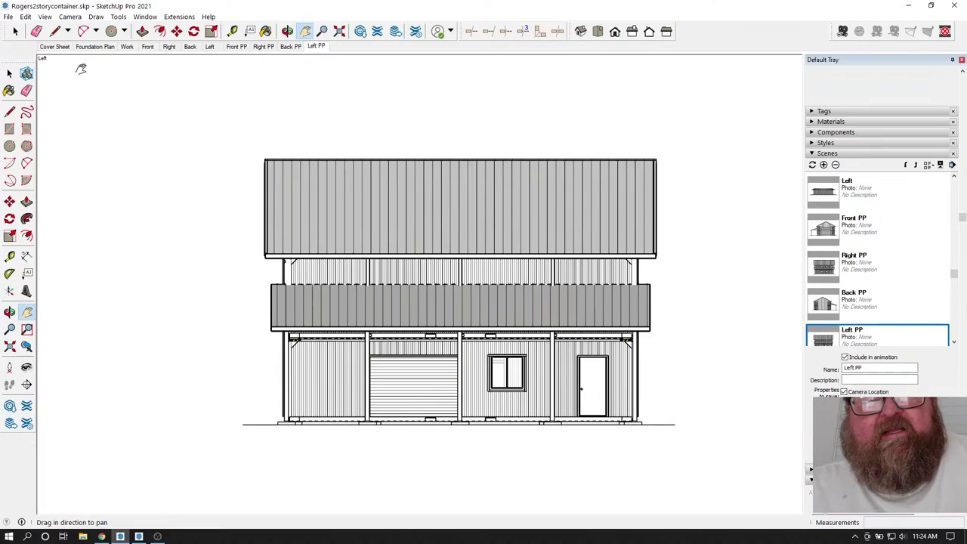
{"action": "left_click", "coordinate": [147, 46]}
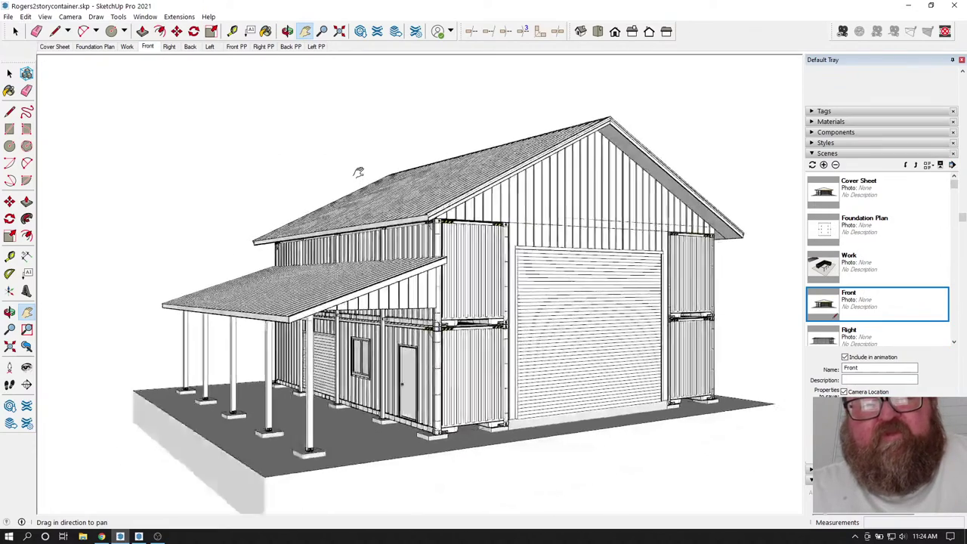
{"action": "left_click", "coordinate": [287, 31]}
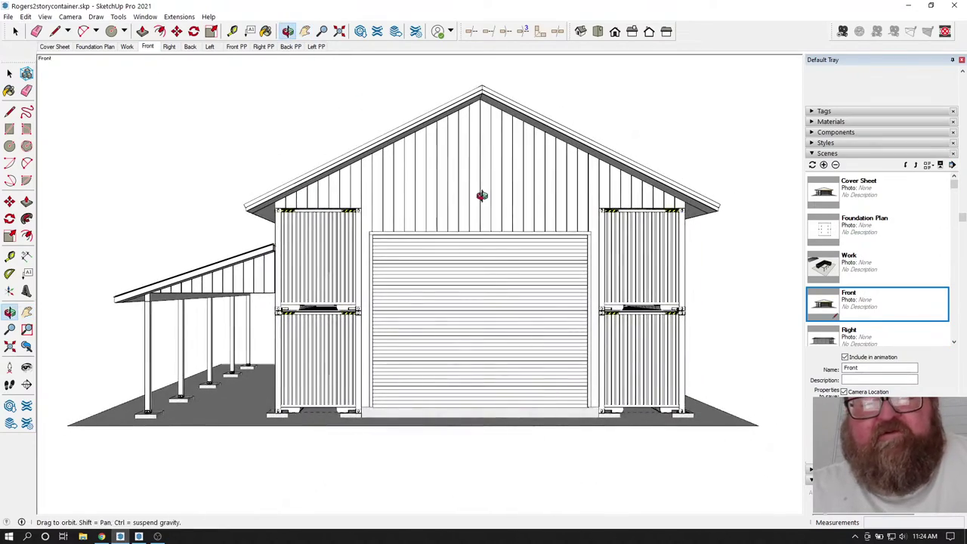
{"action": "left_click_drag", "start_coordinate": [482, 196], "coordinate": [225, 310]}
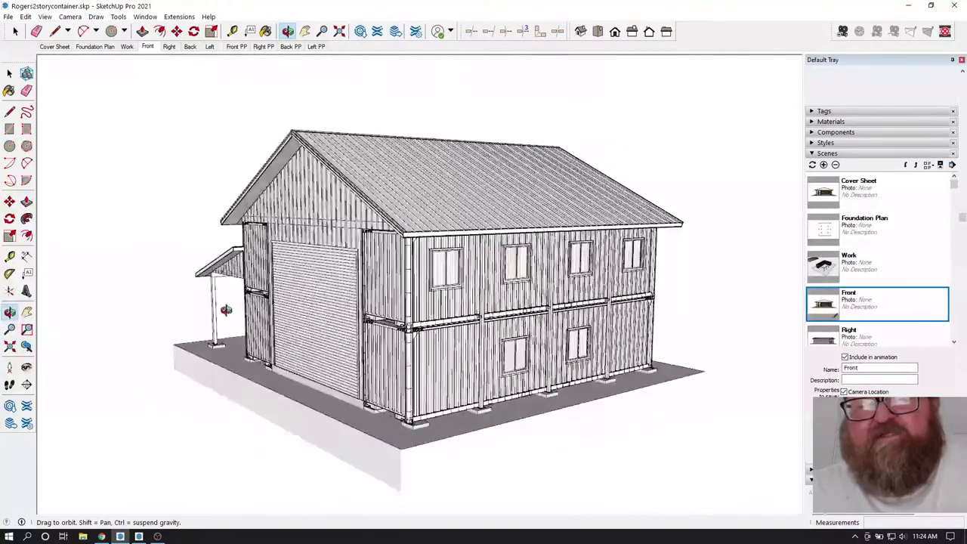
- Return to LayOut and compare the perspective views on the Elevations page with the Elevations PP page
{"action": "left_click", "coordinate": [157, 536]}
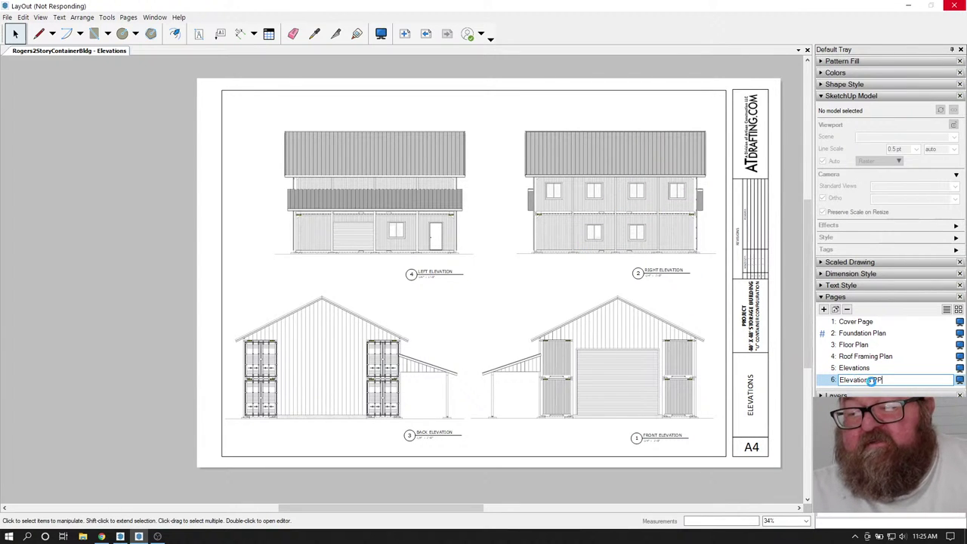
{"action": "left_click", "coordinate": [865, 367]}
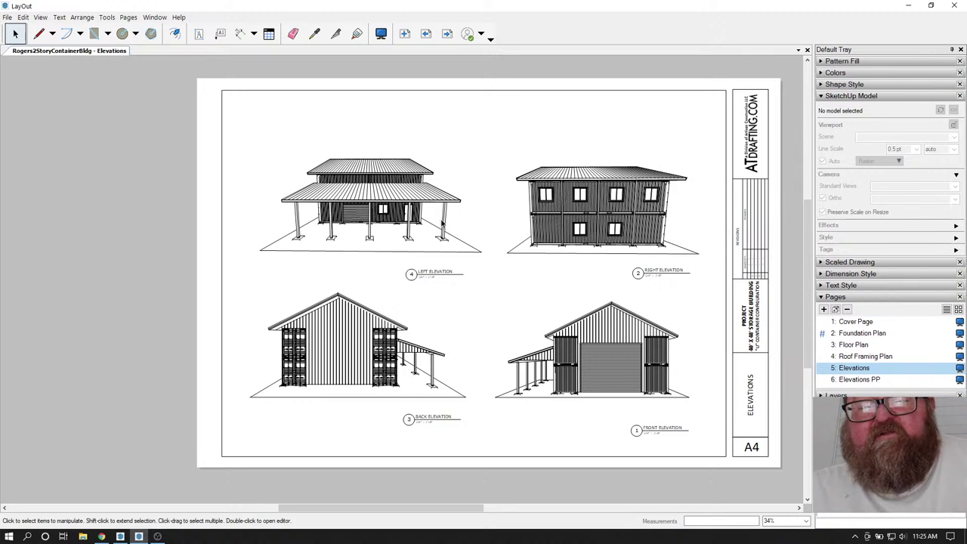
{"action": "left_click", "coordinate": [861, 380]}
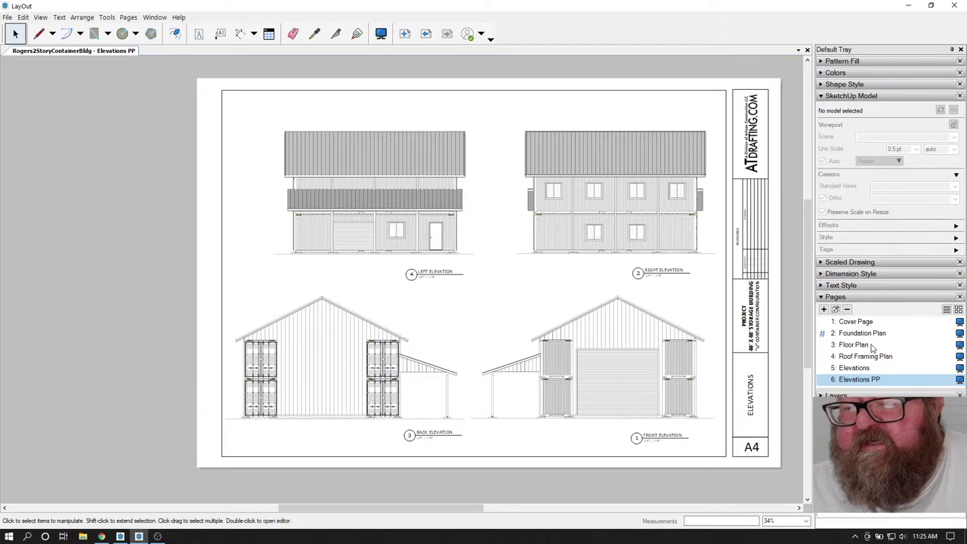
- Switch to SketchUp, open the Foundation Plan scene, and expand the 5 - Roof tag folder
{"action": "left_click", "coordinate": [120, 537]}
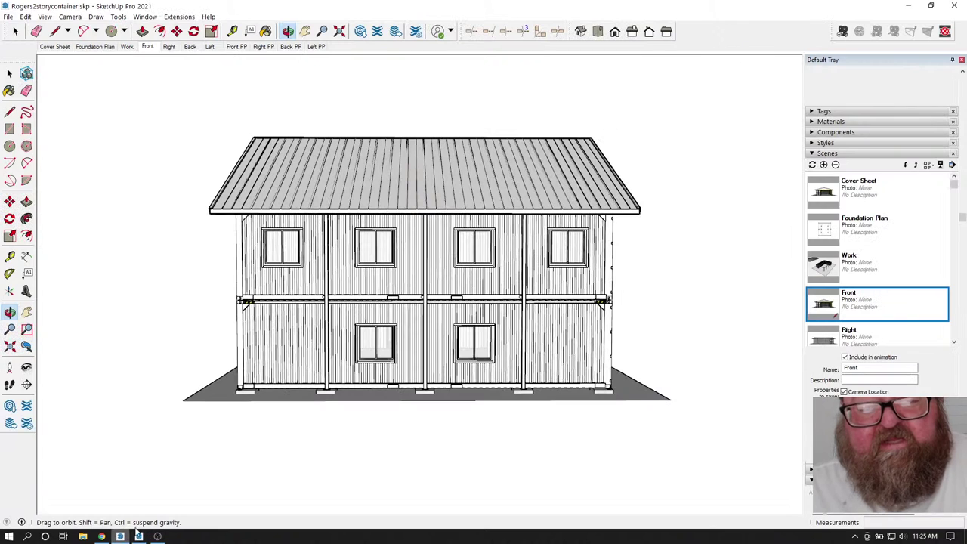
{"action": "left_click", "coordinate": [96, 47]}
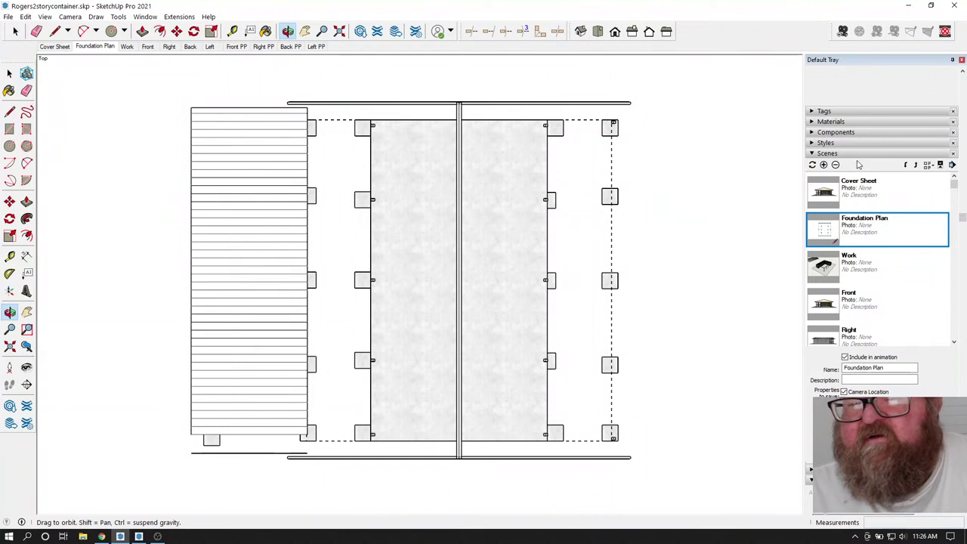
{"action": "left_click", "coordinate": [814, 111]}
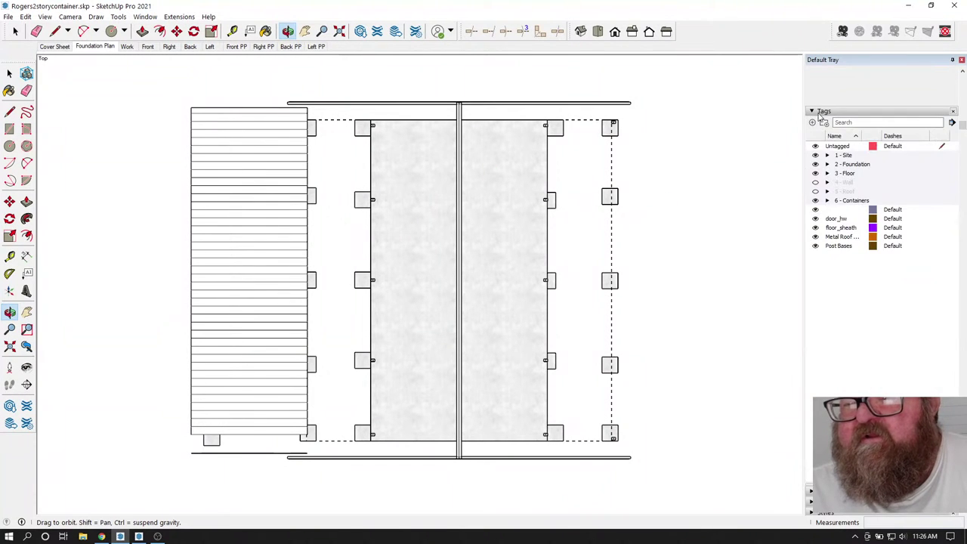
{"action": "left_click", "coordinate": [827, 192]}
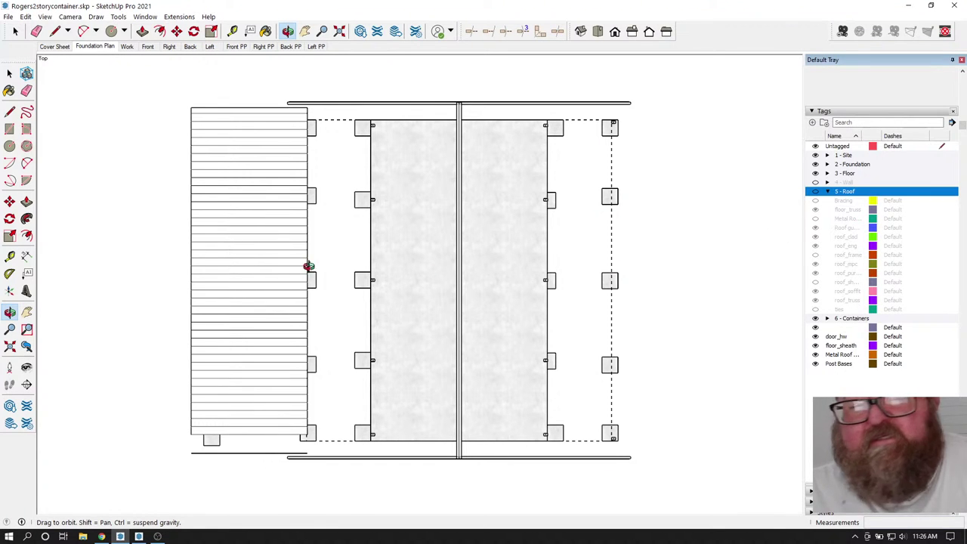
- Assign the untagged main roof group in the foundation plan to the roof_clad tag
{"action": "left_click", "coordinate": [15, 31]}
{"action": "left_click", "coordinate": [432, 107]}
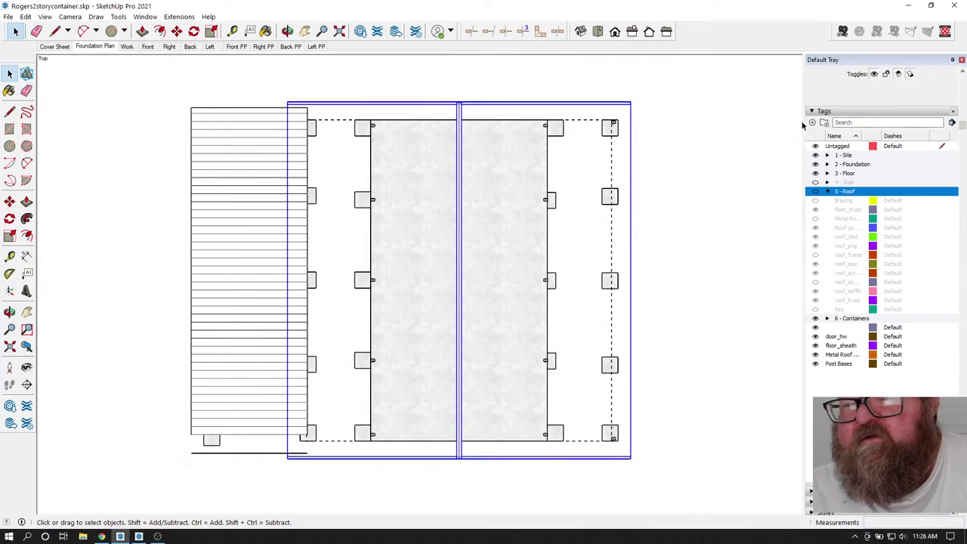
{"action": "left_click", "coordinate": [932, 99]}
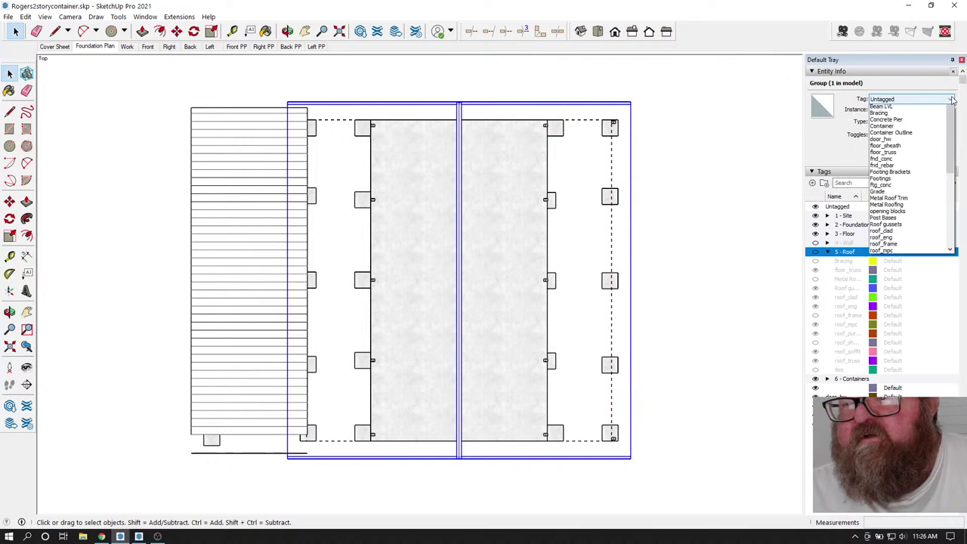
{"action": "scroll", "coordinate": [937, 224], "scroll_direction": "down", "scroll_amount": 1}
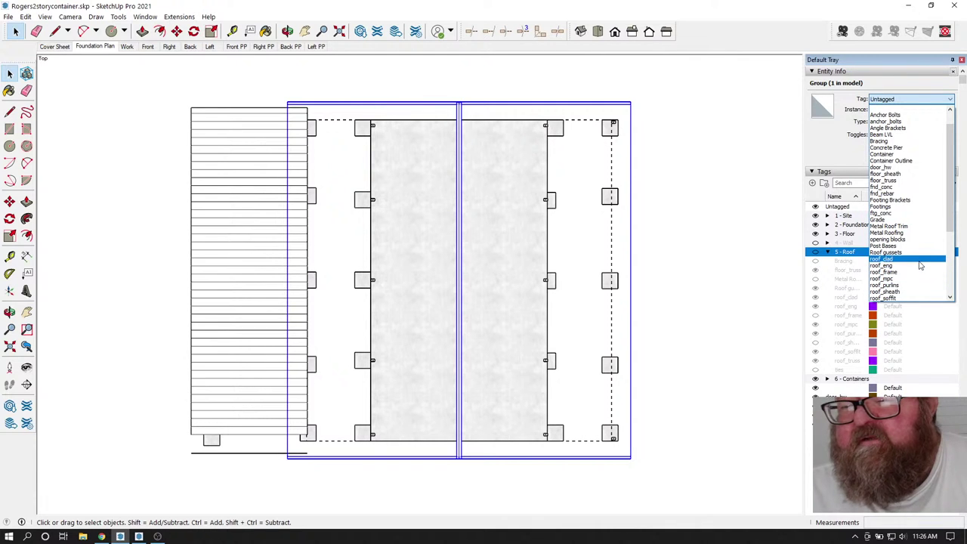
{"action": "left_click", "coordinate": [917, 259]}
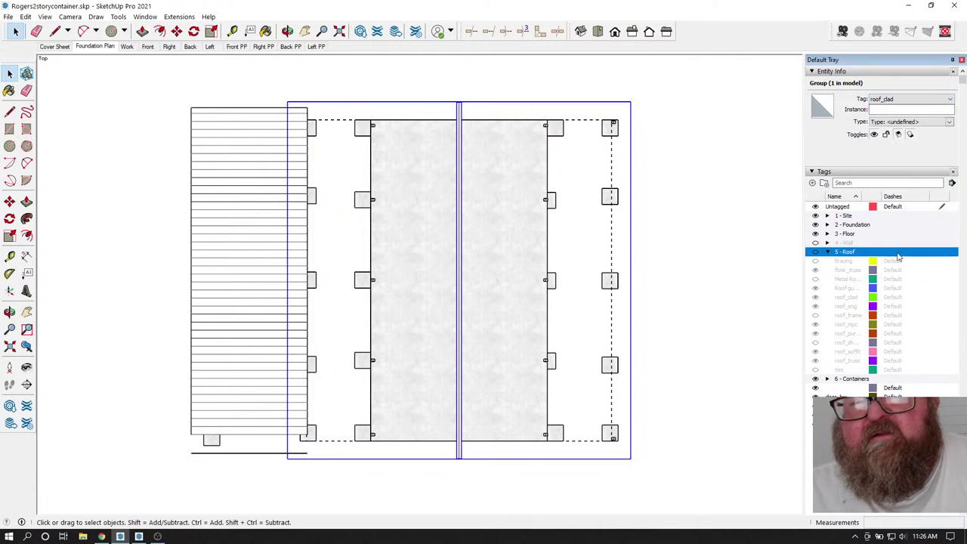
- Assign the untagged lean-to roof group beside the foundation slab to the roof_clad tag
{"action": "left_click", "coordinate": [277, 149]}
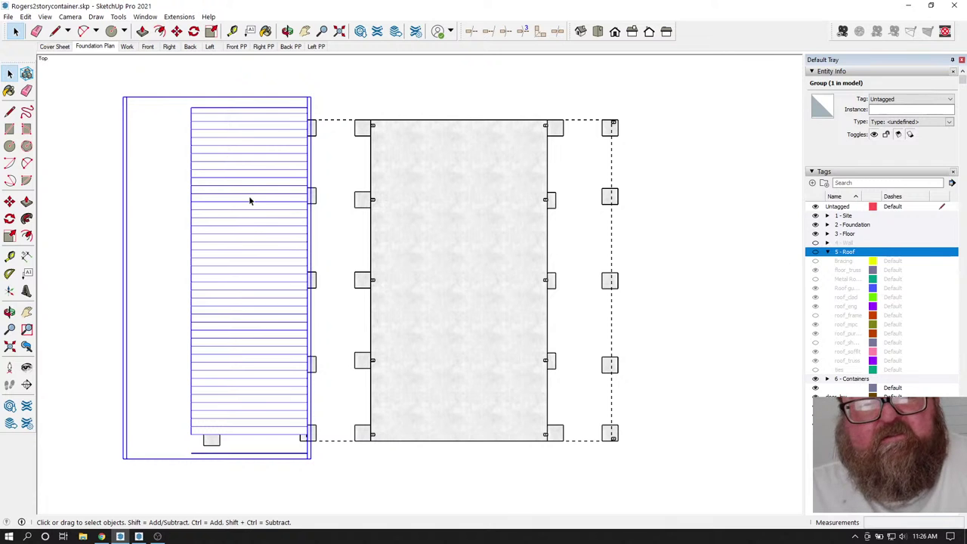
{"action": "left_click", "coordinate": [287, 31]}
{"action": "left_click_drag", "start_coordinate": [316, 222], "coordinate": [332, 148]}
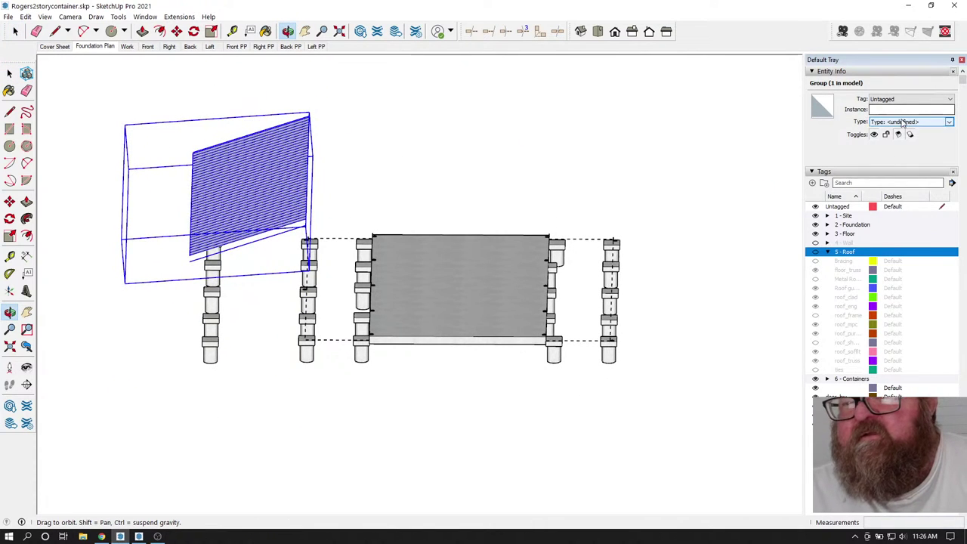
{"action": "left_click", "coordinate": [950, 102]}
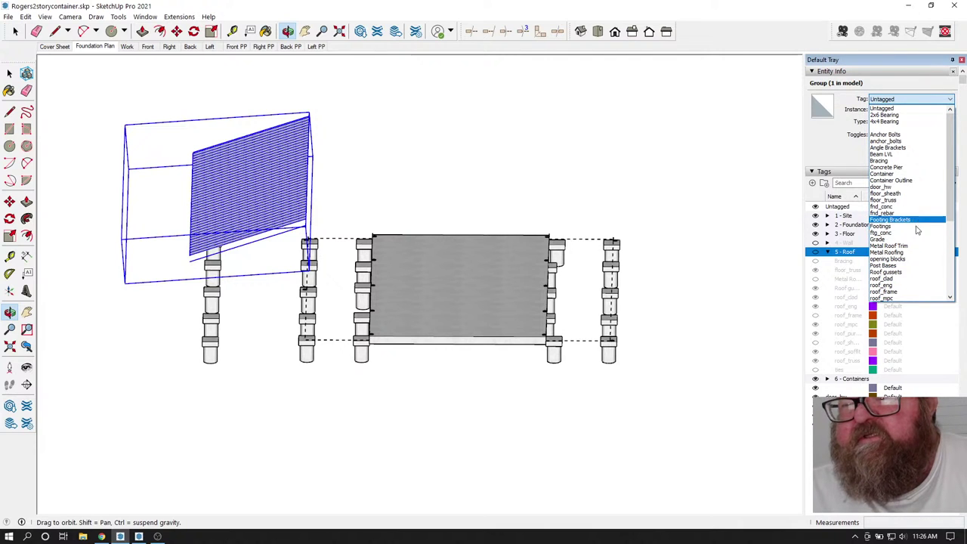
{"action": "scroll", "coordinate": [915, 253], "scroll_direction": "down", "scroll_amount": 1}
{"action": "left_click", "coordinate": [914, 259]}
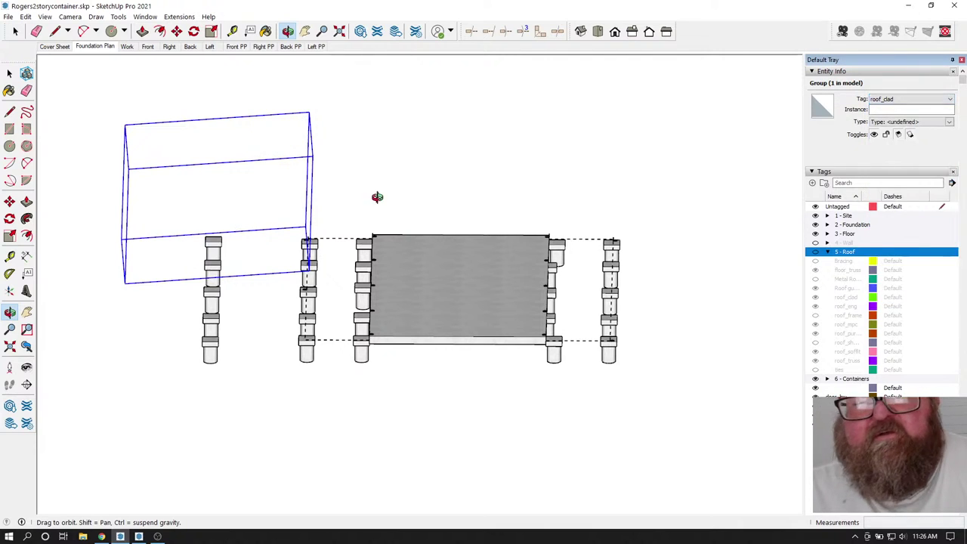
- Restore the Foundation Plan scene's top view with nothing selected and update the scene
{"action": "left_click_drag", "start_coordinate": [57, 68], "coordinate": [229, 123]}
{"action": "key", "text": "F2"}
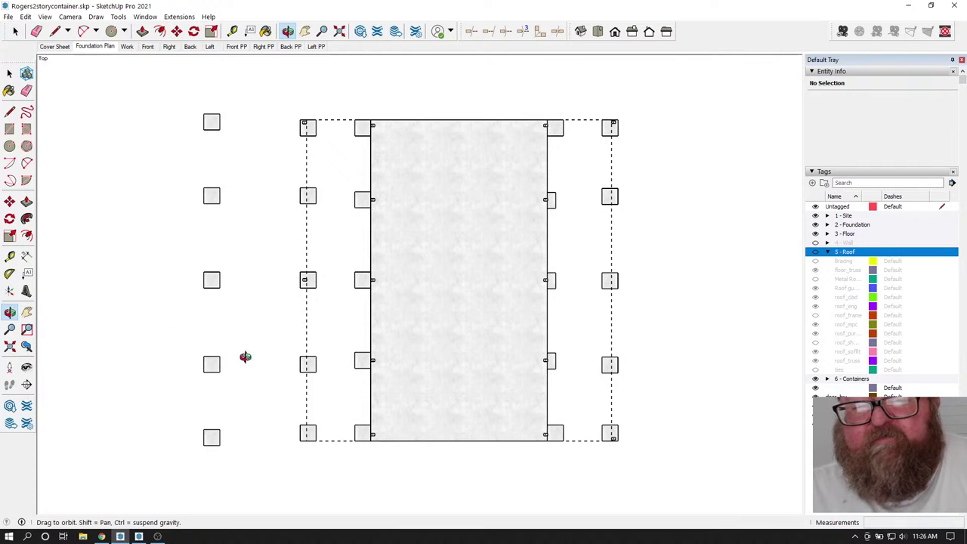
{"action": "right_click", "coordinate": [100, 44]}
{"action": "left_click", "coordinate": [129, 87]}
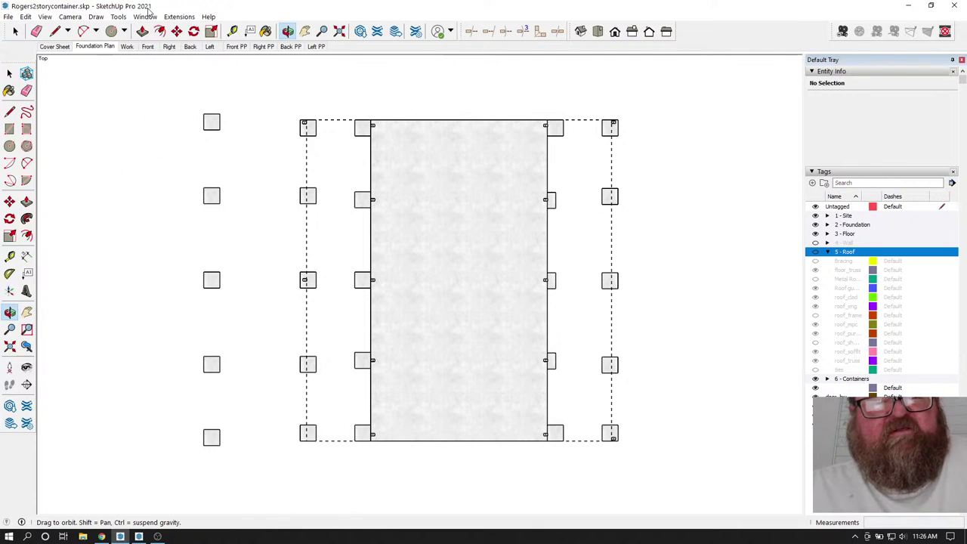
- Switch to LayOut, open the Foundation Plan page, and insert the Rogers2storycontainer.skp model
{"action": "left_click", "coordinate": [139, 536]}
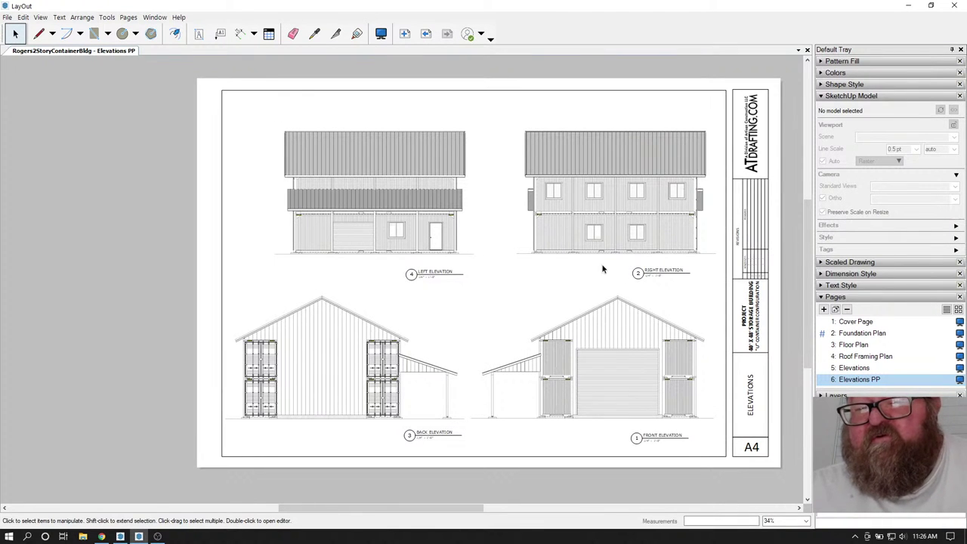
{"action": "left_click", "coordinate": [865, 334]}
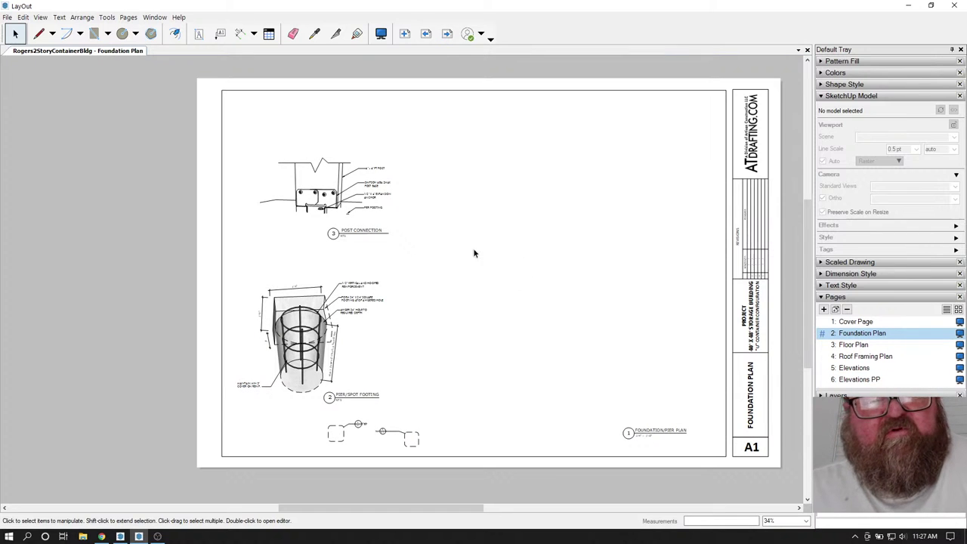
{"action": "left_click", "coordinate": [6, 17]}
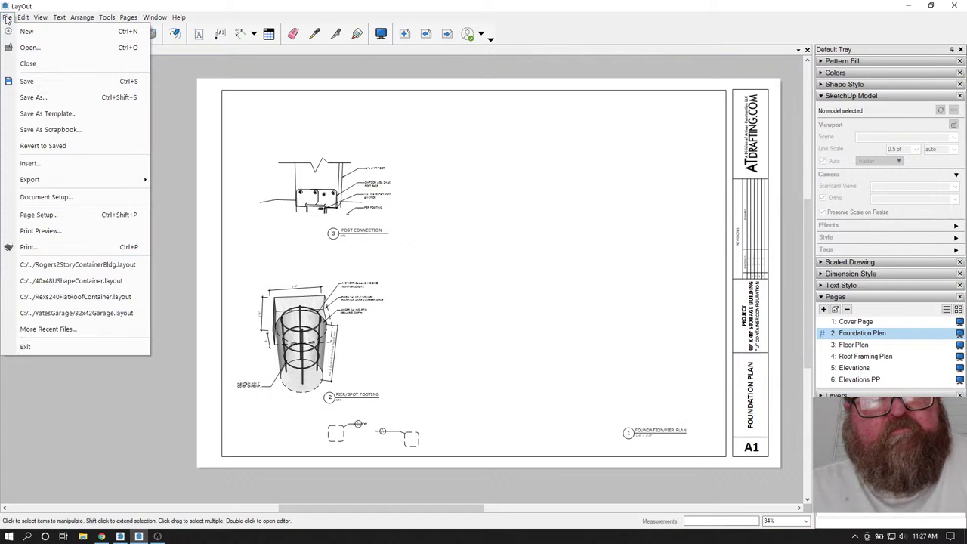
{"action": "left_click", "coordinate": [51, 164]}
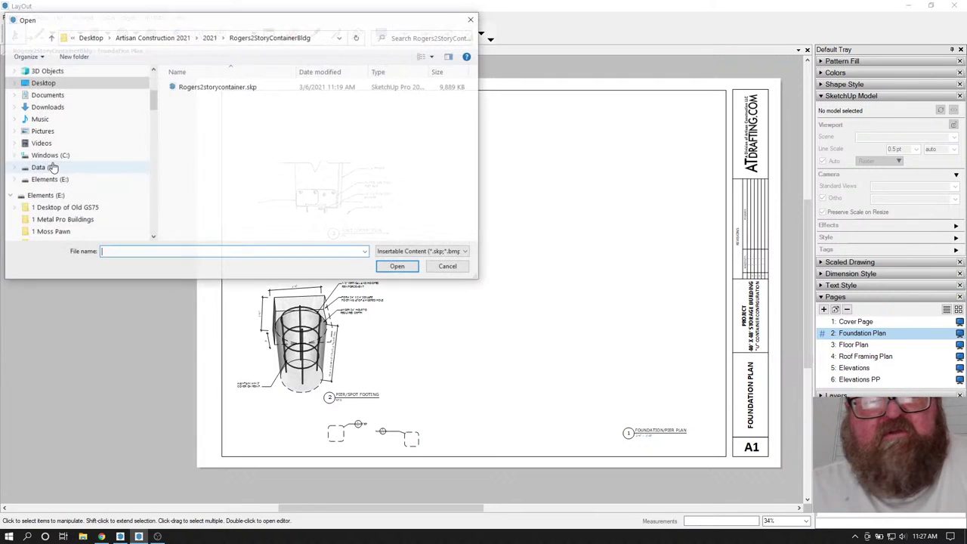
{"action": "left_click", "coordinate": [223, 89]}
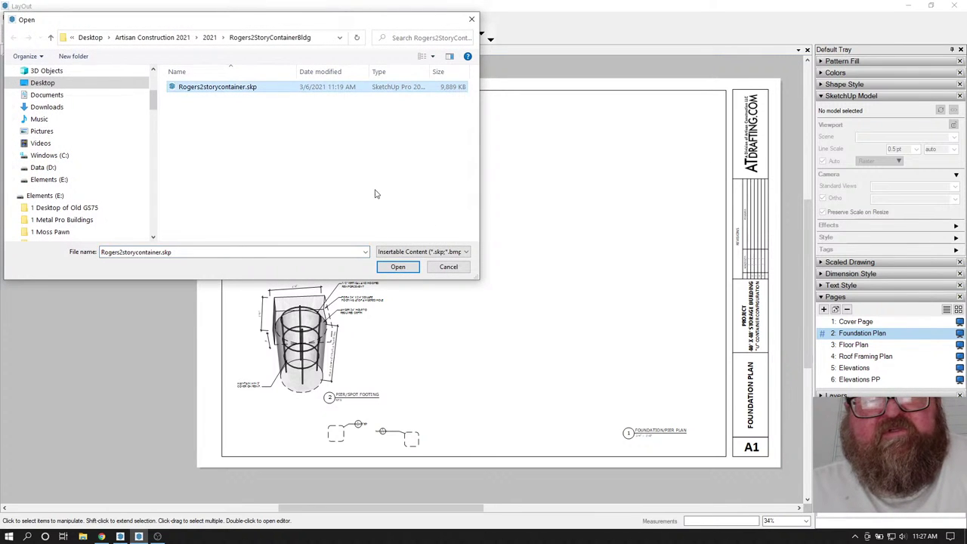
{"action": "left_click", "coordinate": [404, 266]}
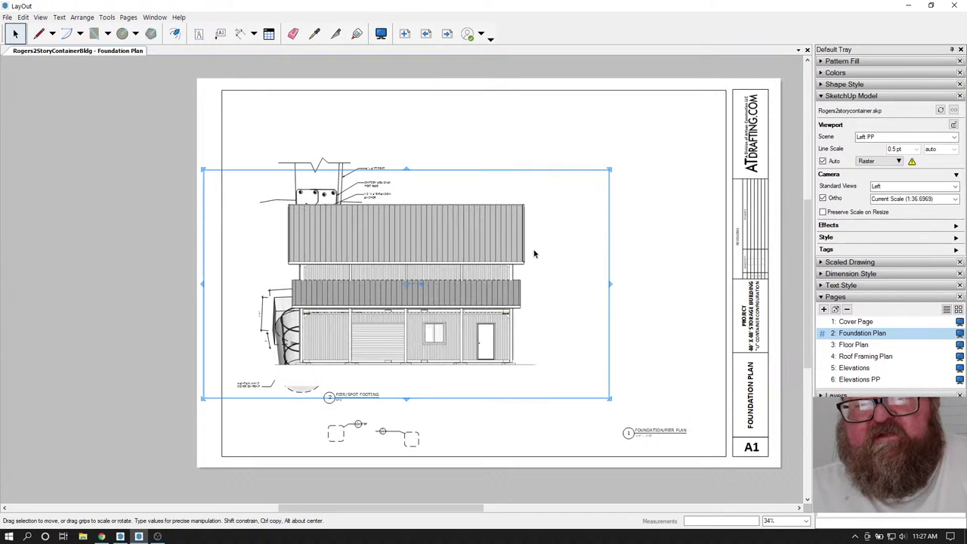
- Move the inserted model viewport into the empty area beside the footing details and narrow it to fit inside the page border
{"action": "left_click_drag", "start_coordinate": [500, 250], "coordinate": [532, 253]}
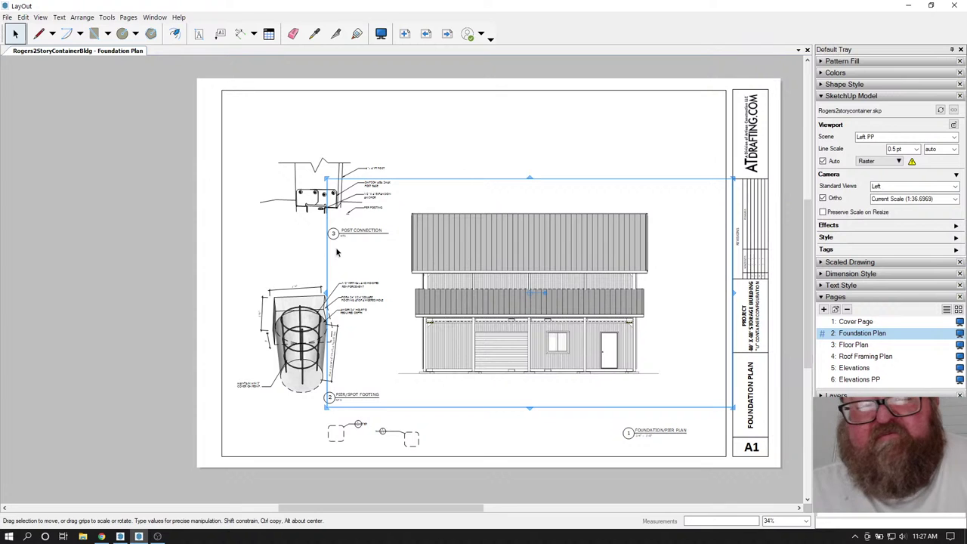
{"action": "left_click_drag", "start_coordinate": [325, 290], "coordinate": [398, 290]}
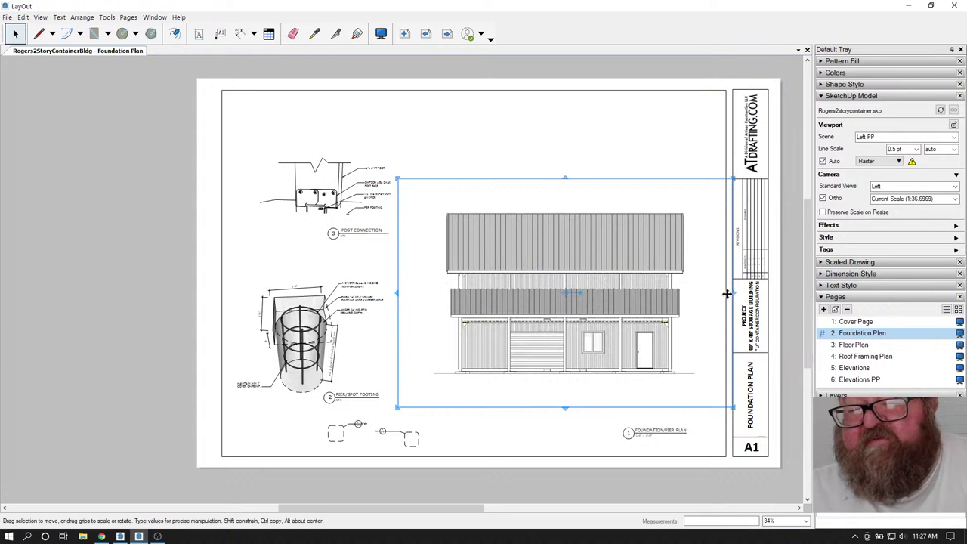
{"action": "left_click_drag", "start_coordinate": [732, 294], "coordinate": [715, 297]}
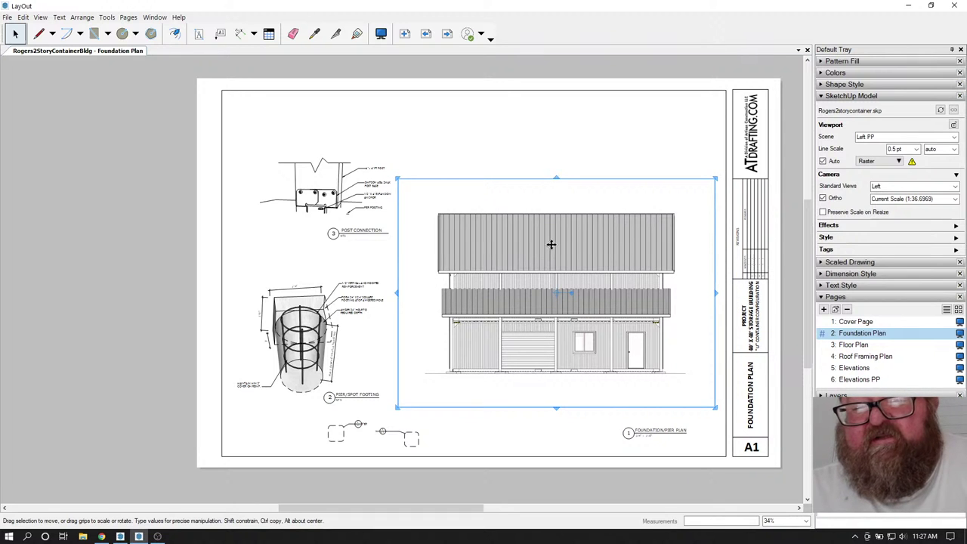
- Set the inserted viewport to the Foundation Plan scene at 1/4" = 1'-0" (1:48) scale and deselect it
{"action": "right_click", "coordinate": [540, 235]}
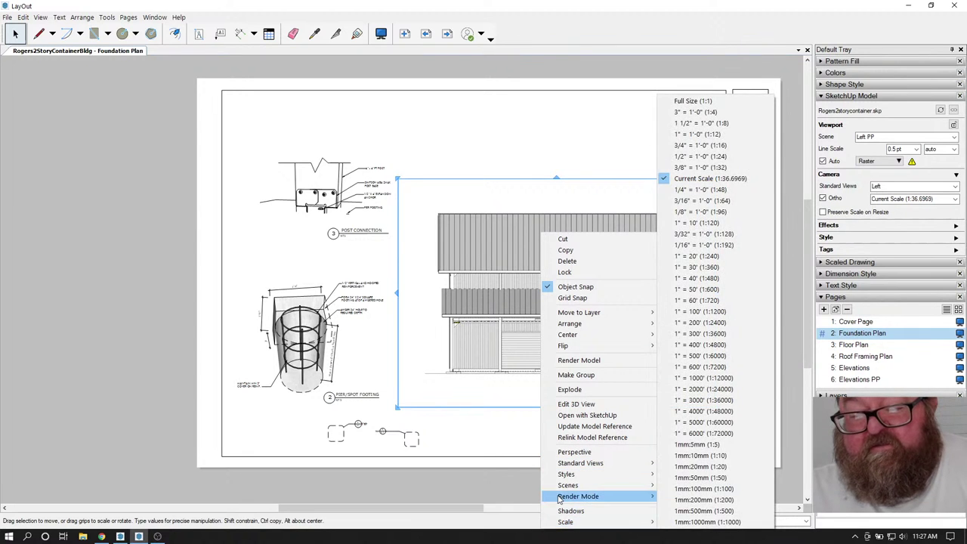
{"action": "mouse_move", "coordinate": [564, 489]}
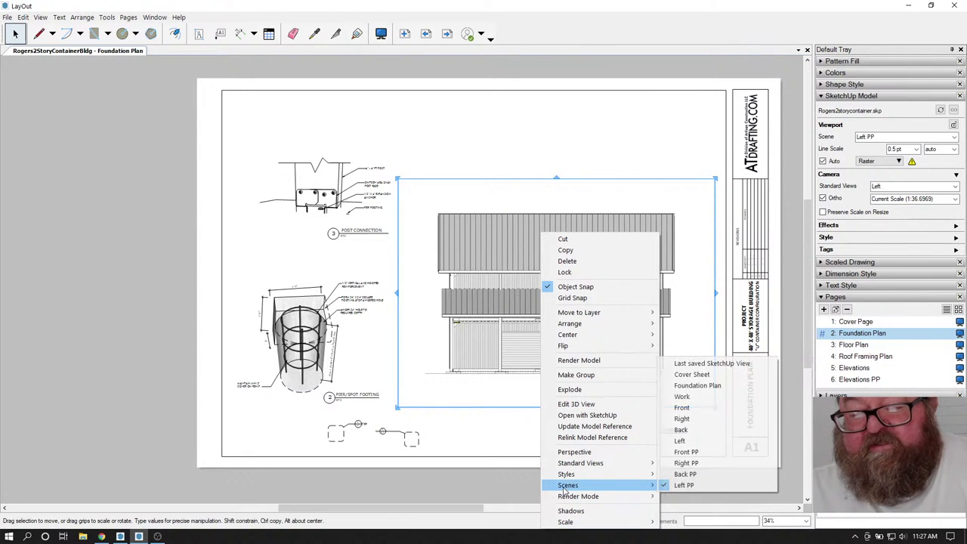
{"action": "left_click", "coordinate": [696, 385]}
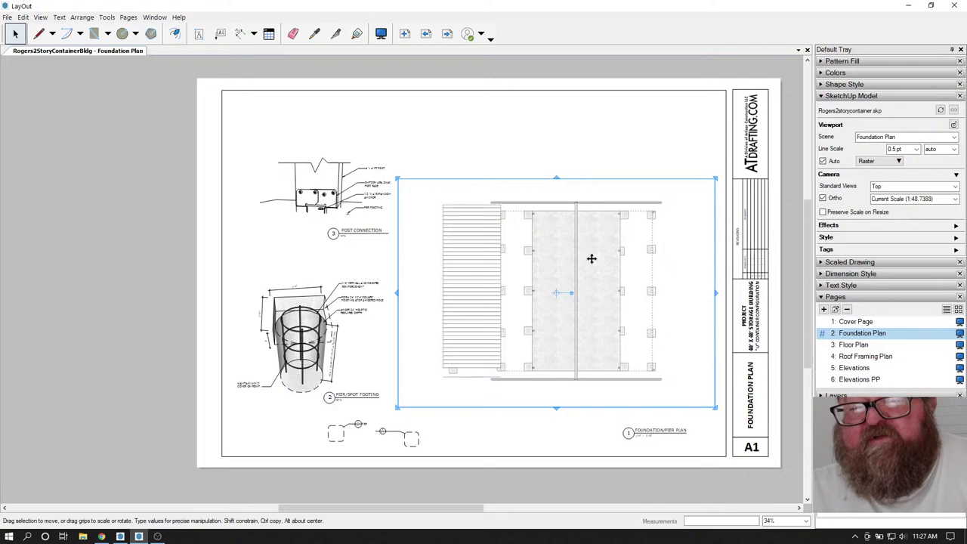
{"action": "left_click", "coordinate": [578, 173]}
{"action": "left_click", "coordinate": [572, 228]}
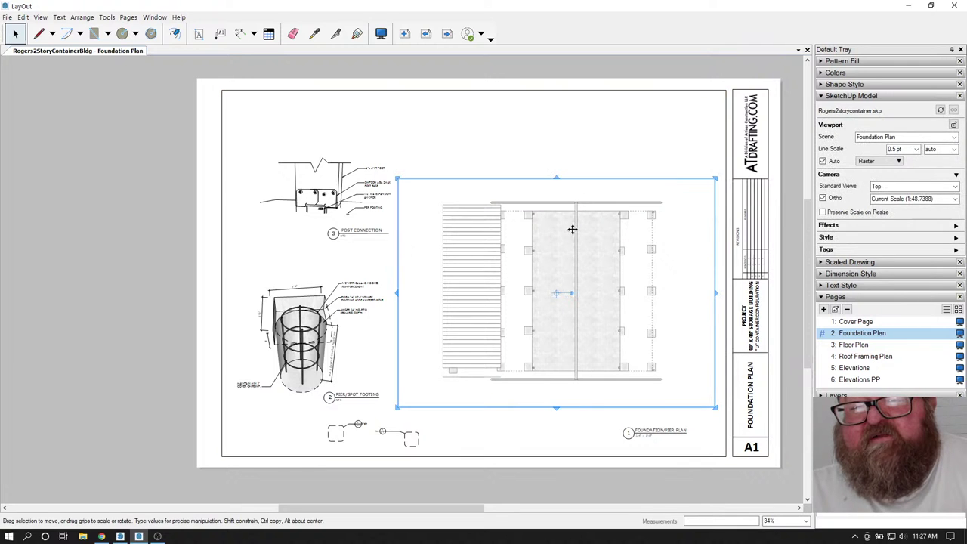
{"action": "right_click", "coordinate": [581, 232]}
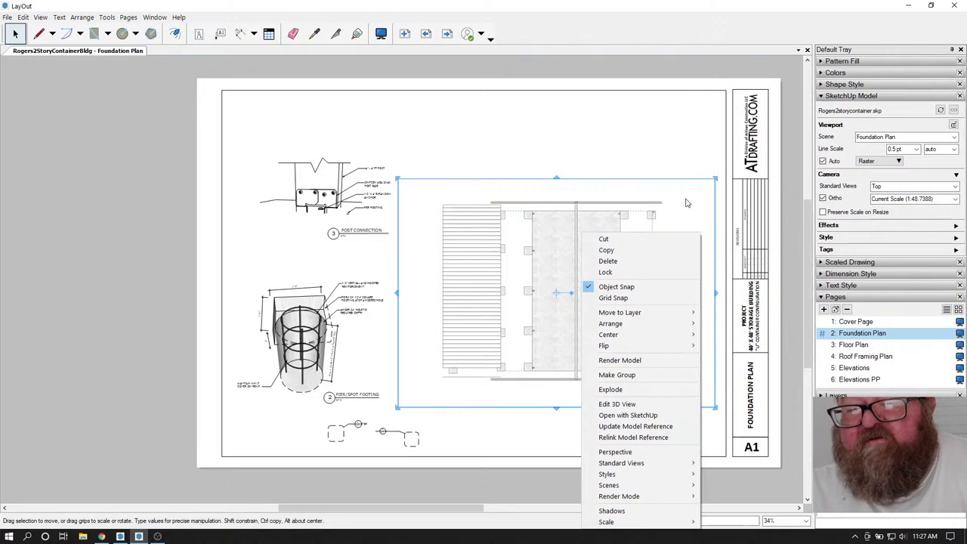
{"action": "mouse_move", "coordinate": [637, 522]}
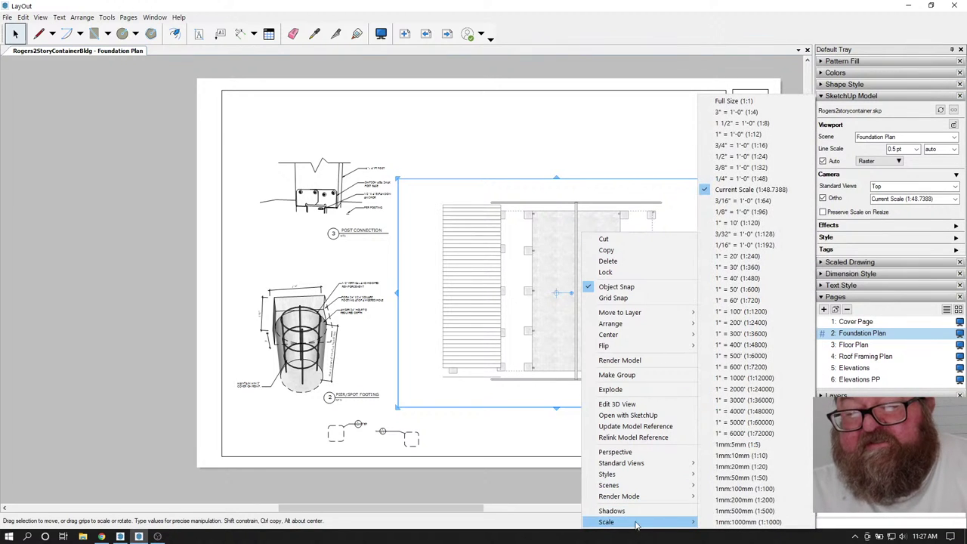
{"action": "left_click", "coordinate": [725, 179]}
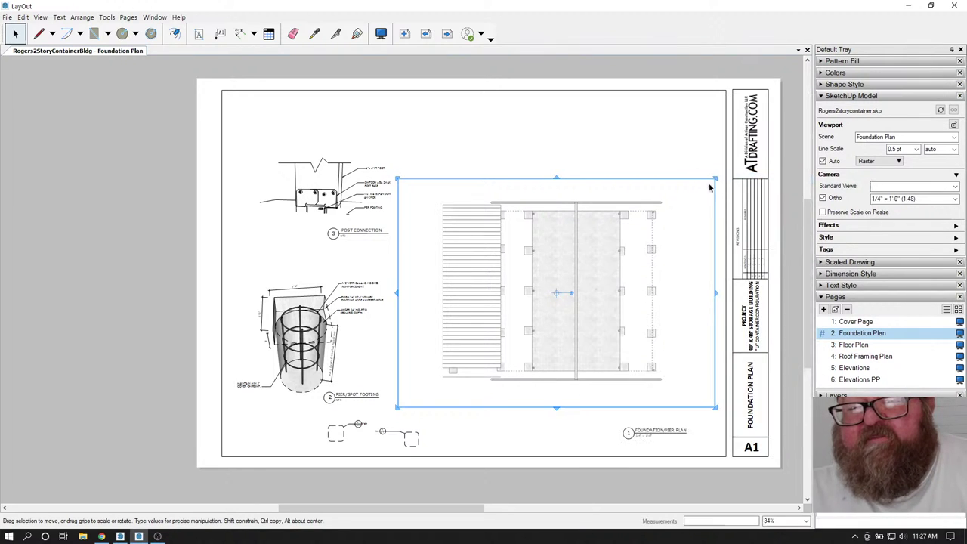
{"action": "left_click", "coordinate": [559, 159]}
- Switch to SketchUp and save the Rogers2storycontainer.skp model with its cleaned-up Foundation Plan scene
{"action": "scroll", "coordinate": [587, 340], "scroll_direction": "up", "scroll_amount": 3}
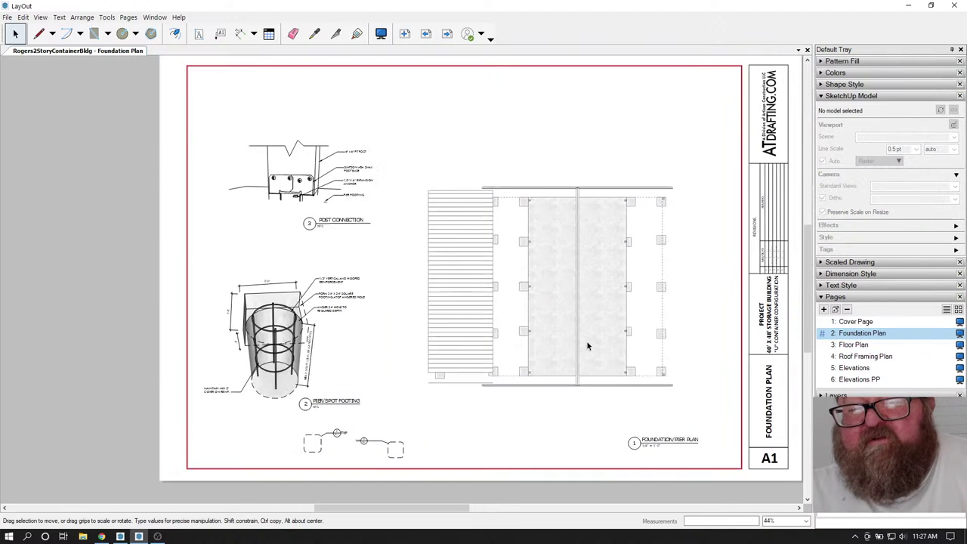
{"action": "left_click", "coordinate": [566, 294]}
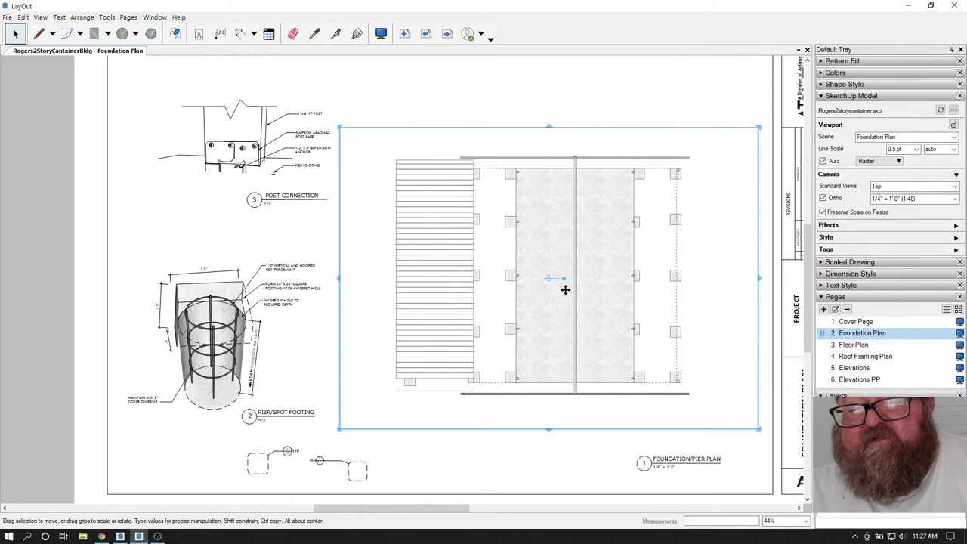
{"action": "right_click", "coordinate": [565, 289]}
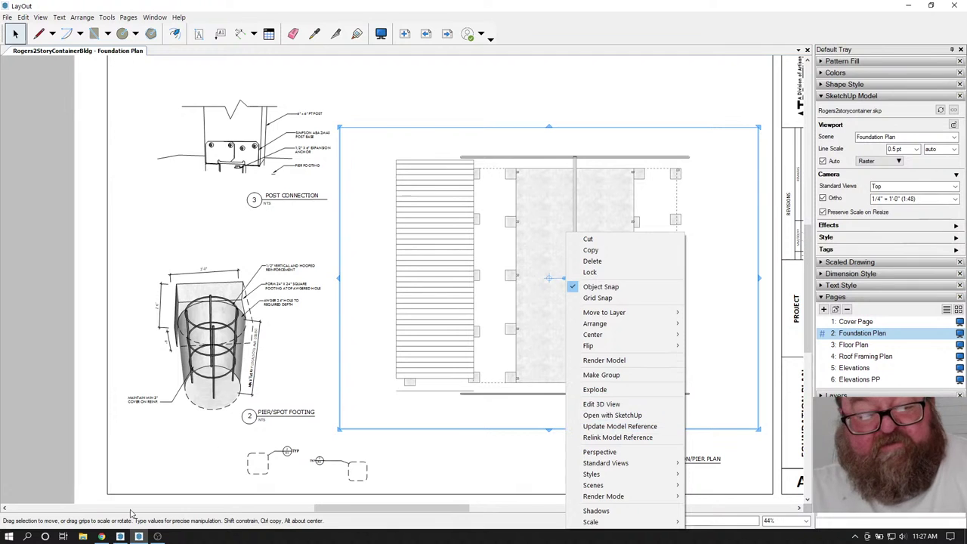
{"action": "left_click", "coordinate": [120, 536]}
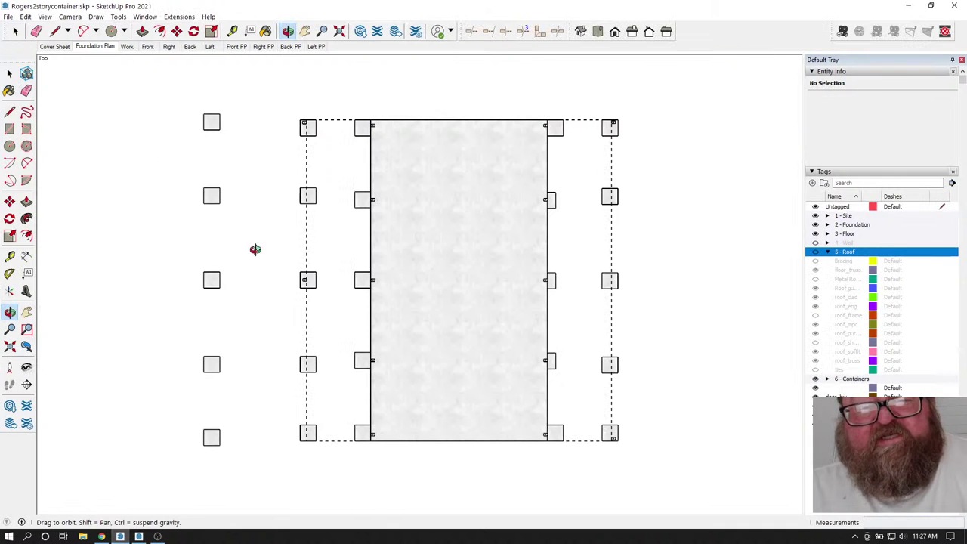
{"action": "left_click", "coordinate": [8, 17]}
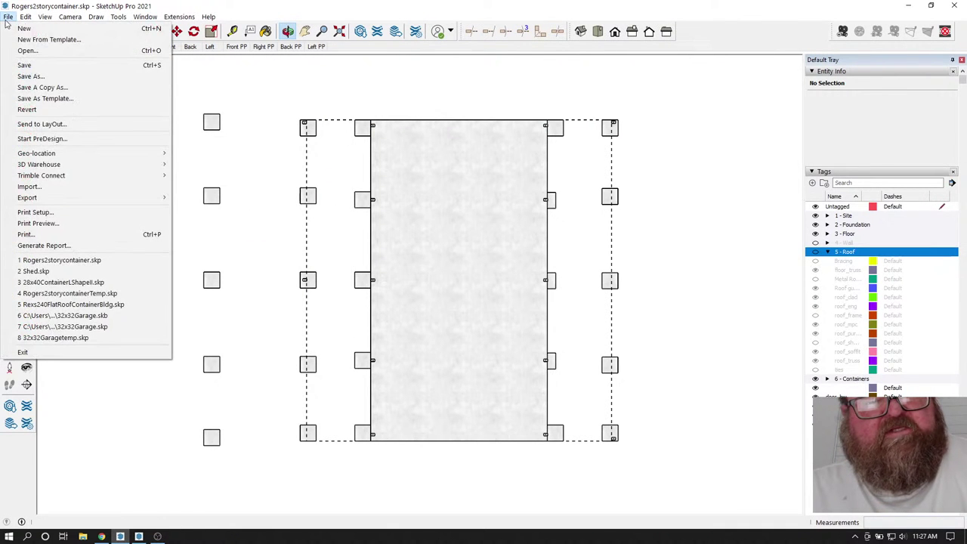
{"action": "left_click", "coordinate": [22, 65]}
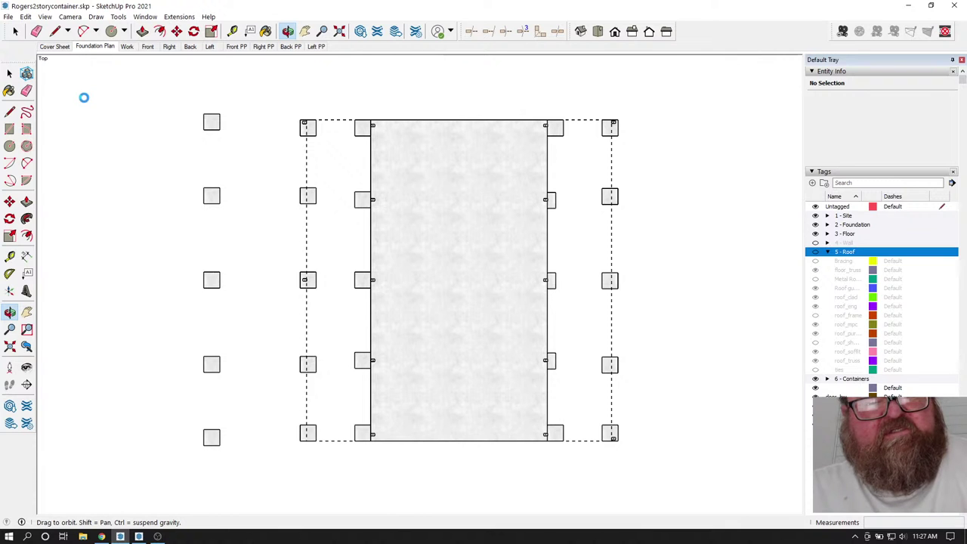
- Return to LayOut and update the model reference of the foundation plan viewport
{"action": "left_click", "coordinate": [140, 536]}
{"action": "right_click", "coordinate": [557, 260]}
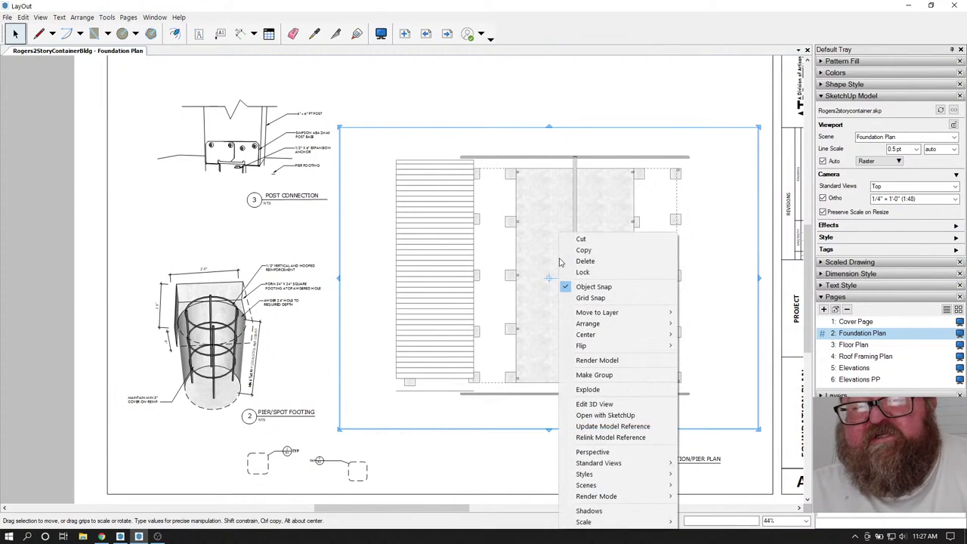
{"action": "left_click", "coordinate": [590, 427]}
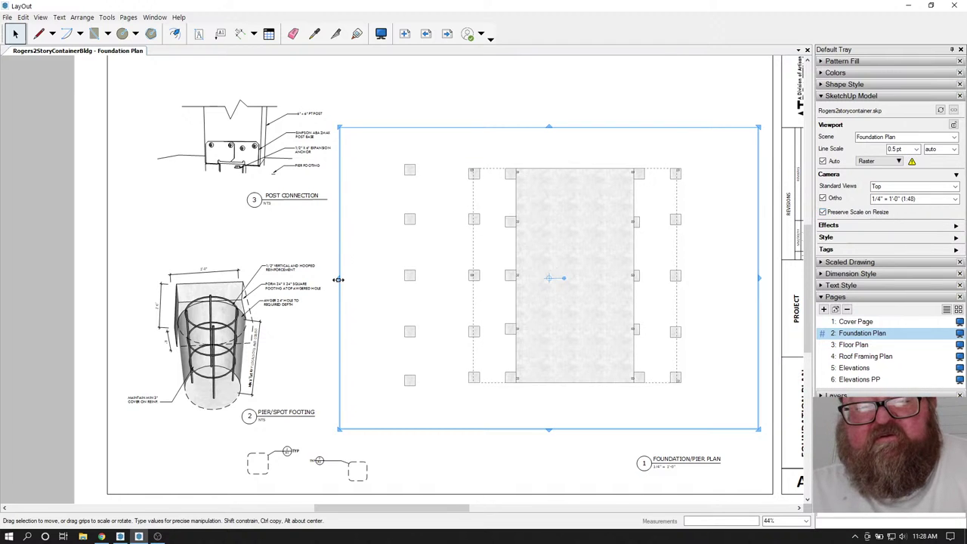
- Crop all four sides of the viewport closer around the slab and piers and place it just above the Foundation/Pier Plan title
{"action": "left_click_drag", "start_coordinate": [338, 280], "coordinate": [383, 278]}
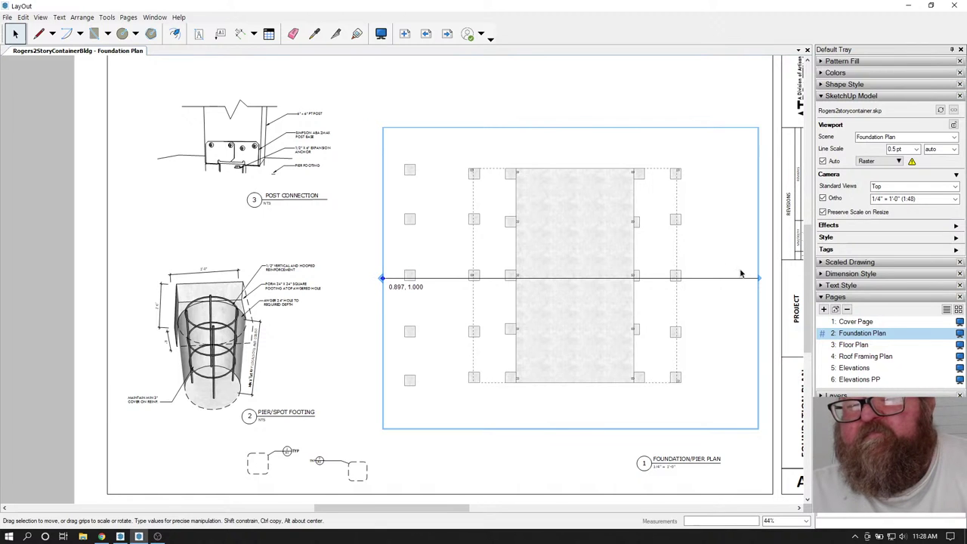
{"action": "left_click_drag", "start_coordinate": [758, 279], "coordinate": [695, 279]}
{"action": "left_click_drag", "start_coordinate": [536, 125], "coordinate": [536, 153]}
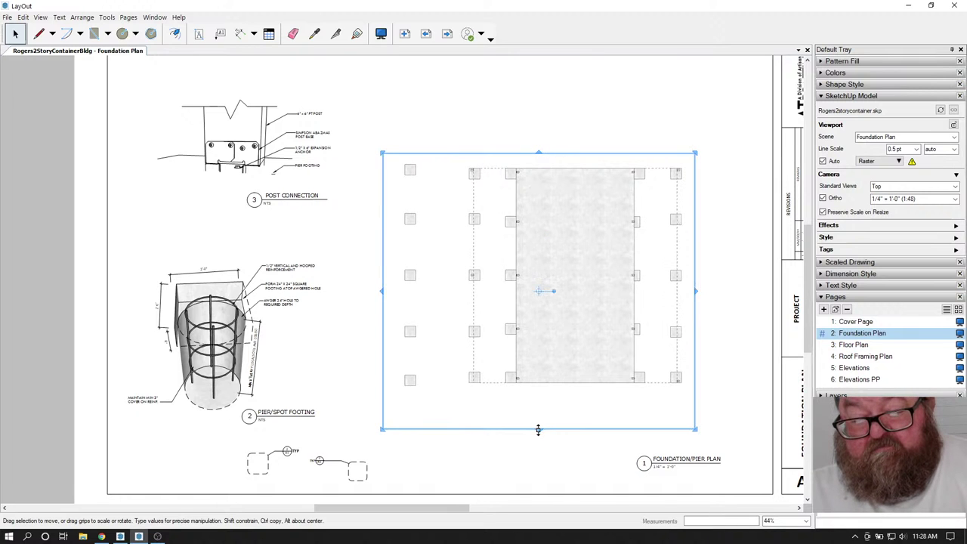
{"action": "left_click_drag", "start_coordinate": [538, 429], "coordinate": [538, 401]}
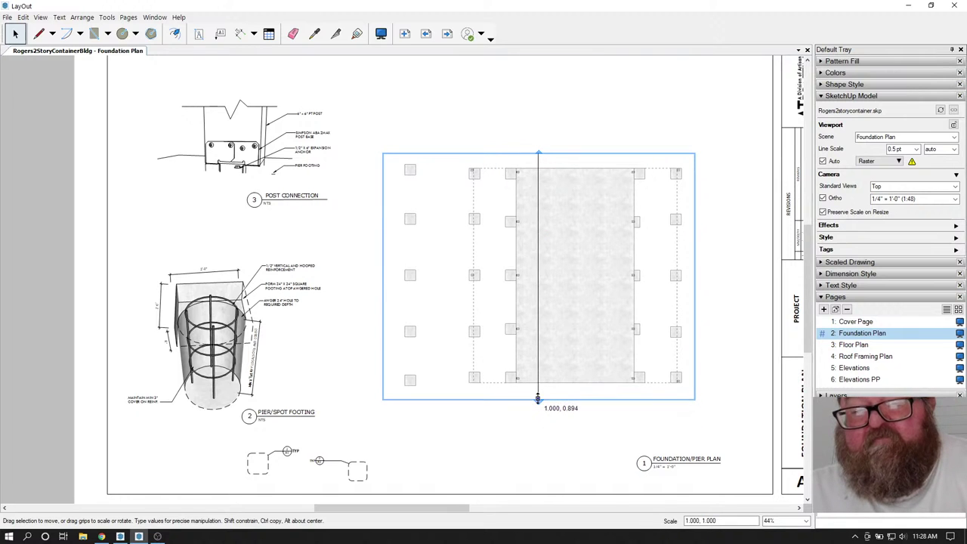
{"action": "mouse_move", "coordinate": [566, 271]}
{"action": "left_mouse_down"}
{"action": "mouse_move", "coordinate": [607, 317]}
{"action": "mouse_move", "coordinate": [622, 295]}
{"action": "left_mouse_up"}
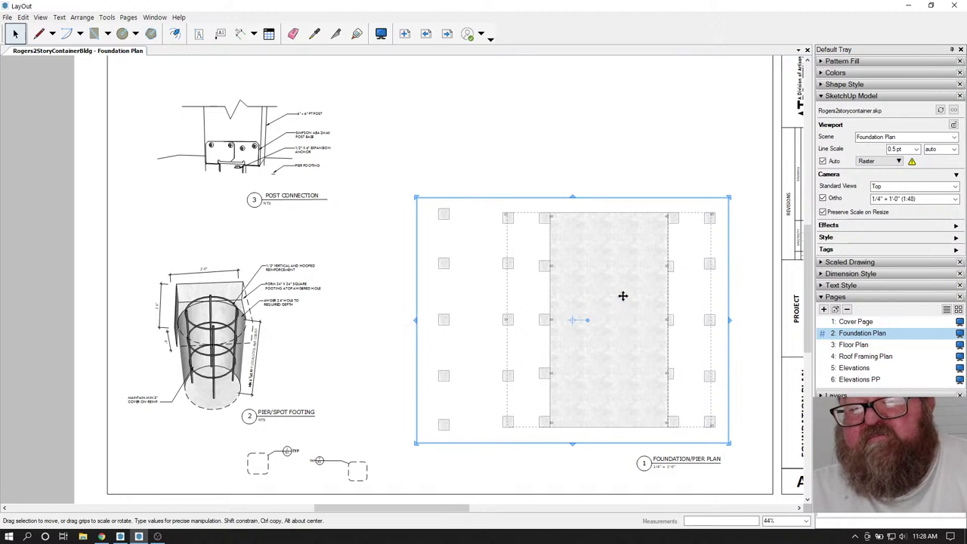
{"action": "left_click", "coordinate": [580, 148]}
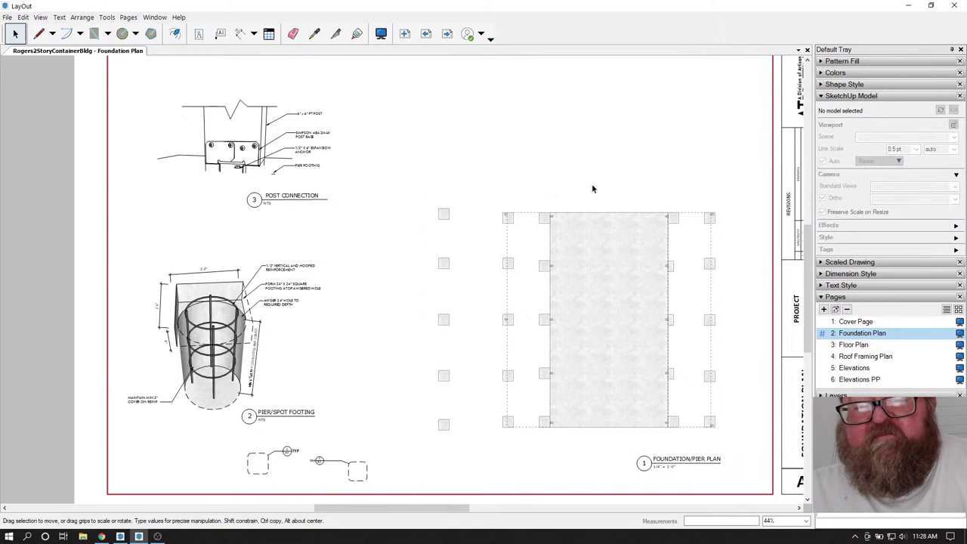
{"action": "scroll", "coordinate": [666, 144], "scroll_direction": "down", "scroll_amount": 1}
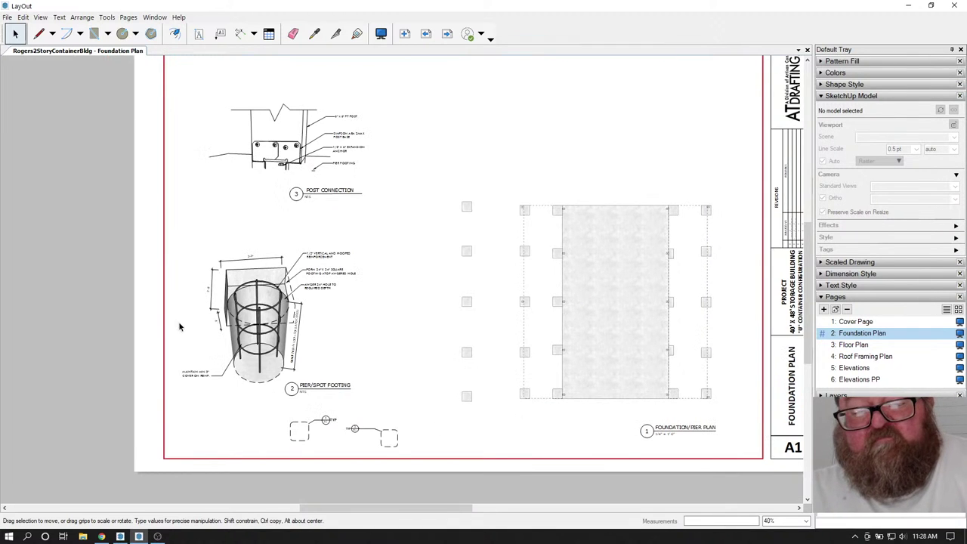
{"action": "scroll", "coordinate": [276, 318], "scroll_direction": "up", "scroll_amount": 10}
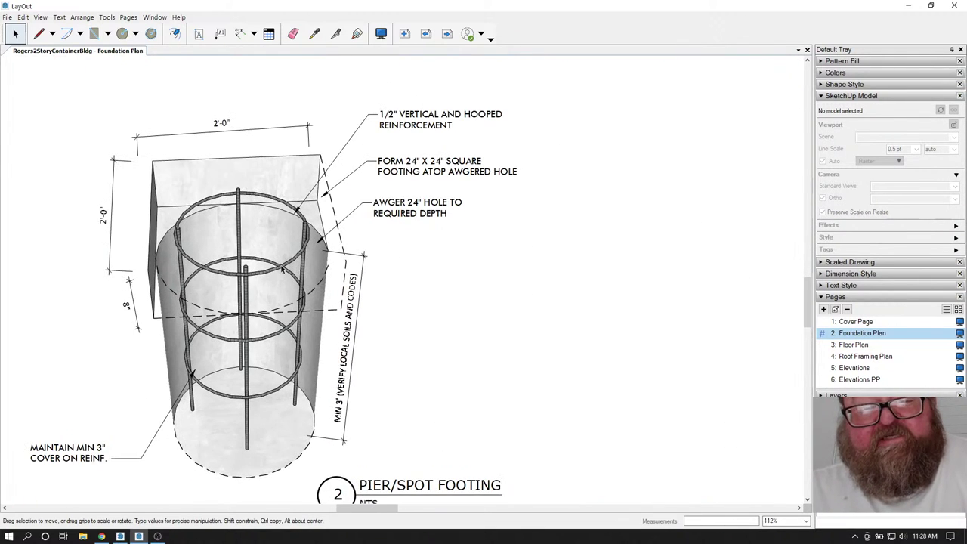
{"action": "scroll", "coordinate": [237, 198], "scroll_direction": "down", "scroll_amount": 7}
{"action": "scroll", "coordinate": [461, 239], "scroll_direction": "up", "scroll_amount": 5}
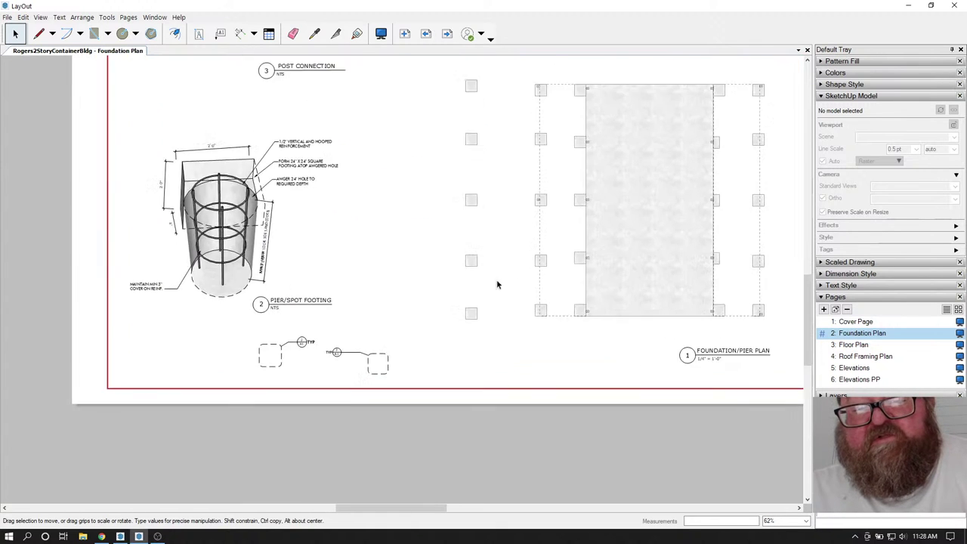
{"action": "scroll", "coordinate": [508, 365], "scroll_direction": "down", "scroll_amount": 3}
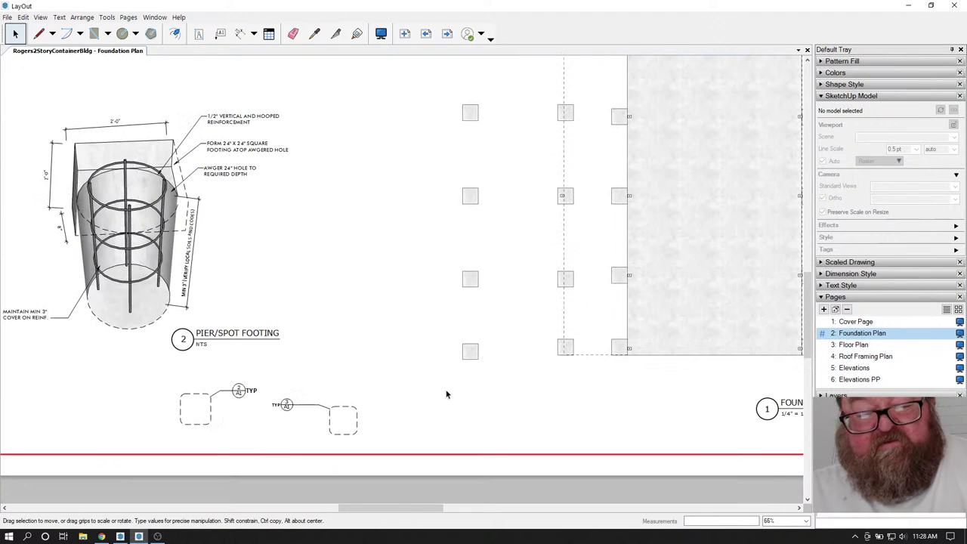
{"action": "scroll", "coordinate": [382, 353], "scroll_direction": "down", "scroll_amount": 1}
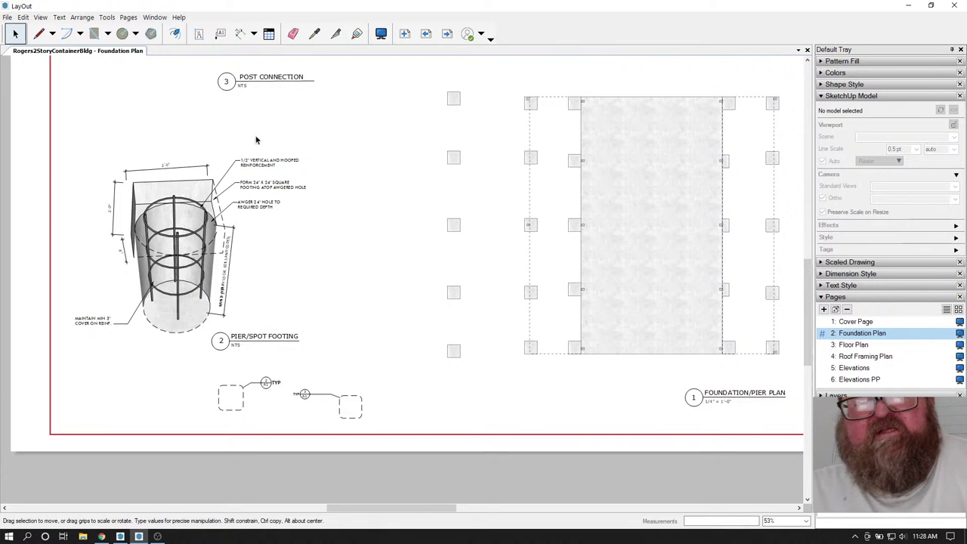
- Add a vertical linear dimension between the lower-left corners of the bottom two piers in the leftmost pier column
{"action": "left_click", "coordinate": [239, 33]}
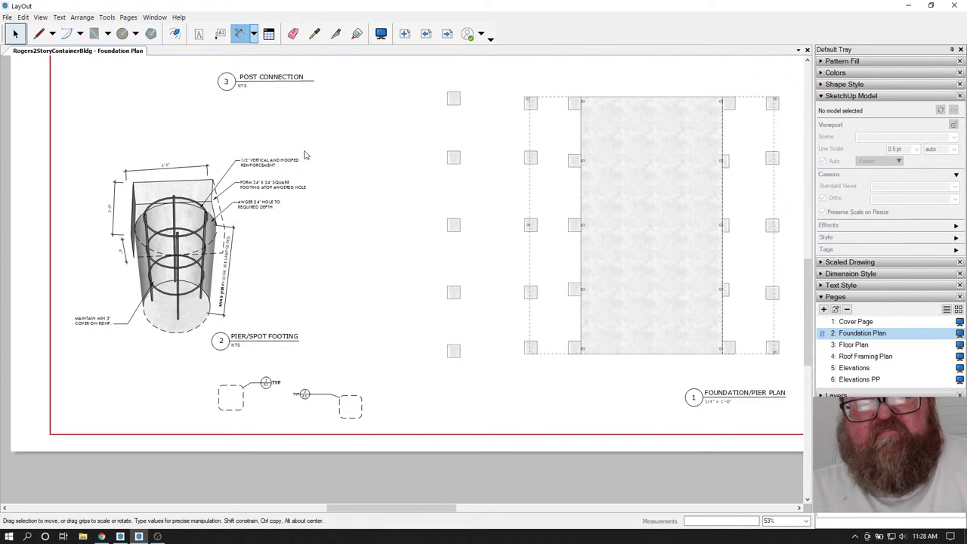
{"action": "scroll", "coordinate": [460, 378], "scroll_direction": "up", "scroll_amount": 2}
{"action": "scroll", "coordinate": [460, 378], "scroll_direction": "up", "scroll_amount": 3}
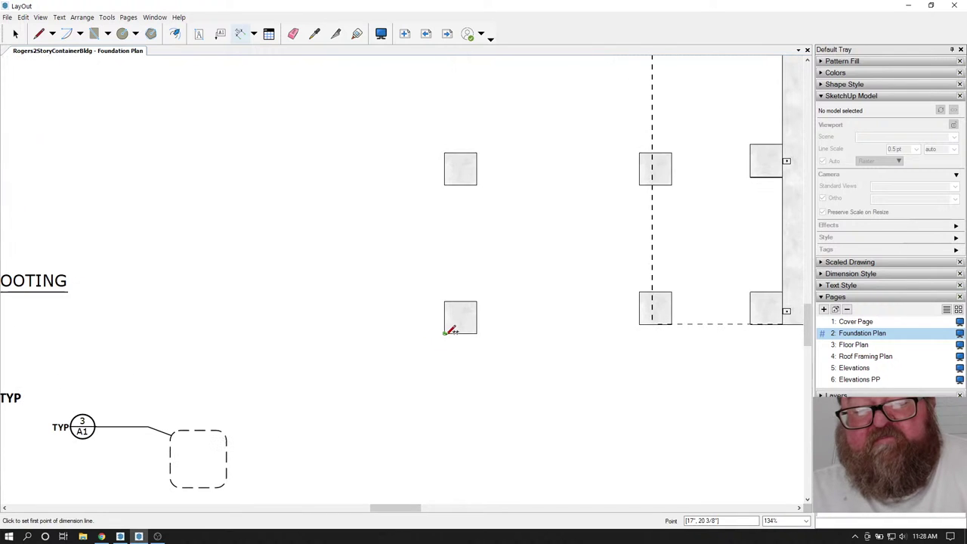
{"action": "left_click", "coordinate": [443, 333]}
{"action": "left_click", "coordinate": [445, 182]}
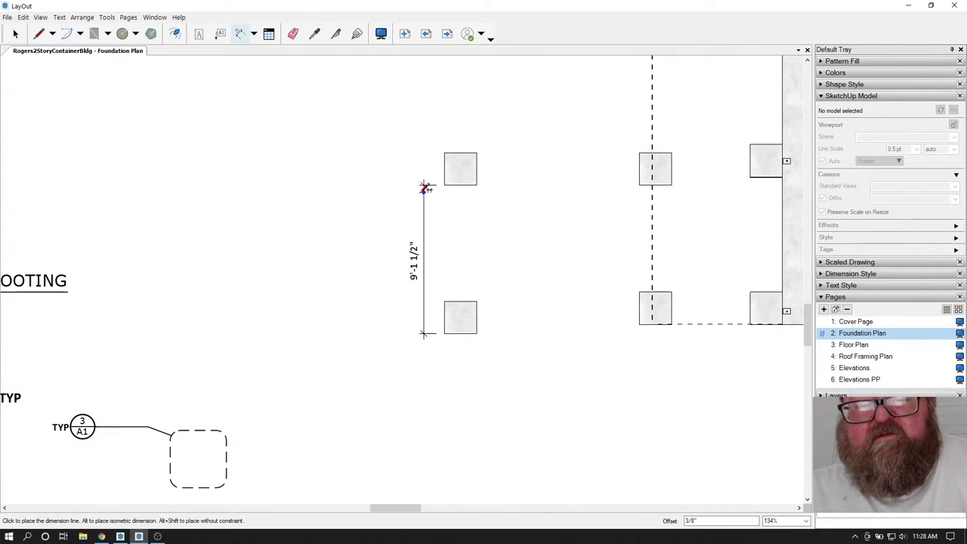
{"action": "left_click", "coordinate": [395, 198]}
- Dimension the spacing from the second to the third pier up in the leftmost column, in line with the first dimension
{"action": "scroll", "coordinate": [411, 201], "scroll_direction": "down", "scroll_amount": 4}
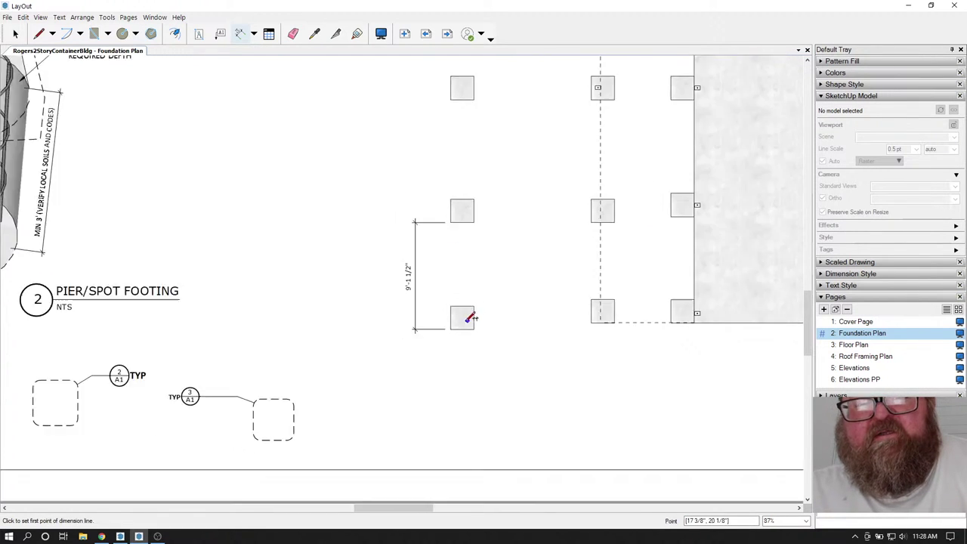
{"action": "scroll", "coordinate": [455, 177], "scroll_direction": "up", "scroll_amount": 3}
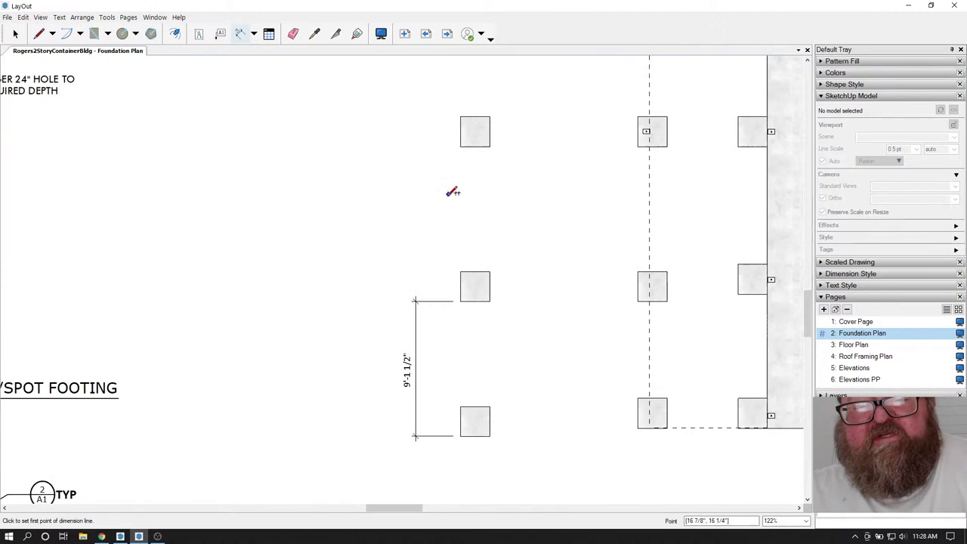
{"action": "left_click", "coordinate": [460, 300]}
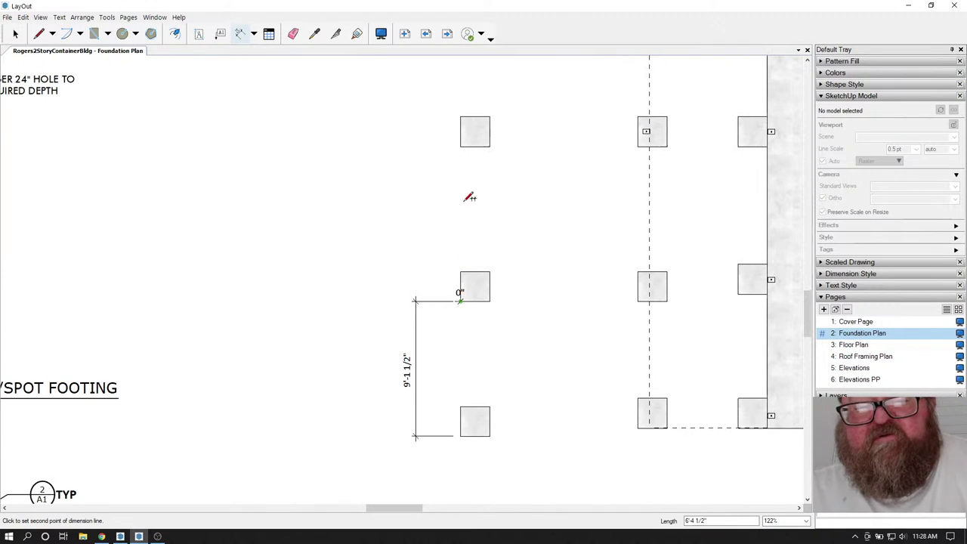
{"action": "left_click", "coordinate": [412, 177]}
{"action": "left_click", "coordinate": [414, 155]}
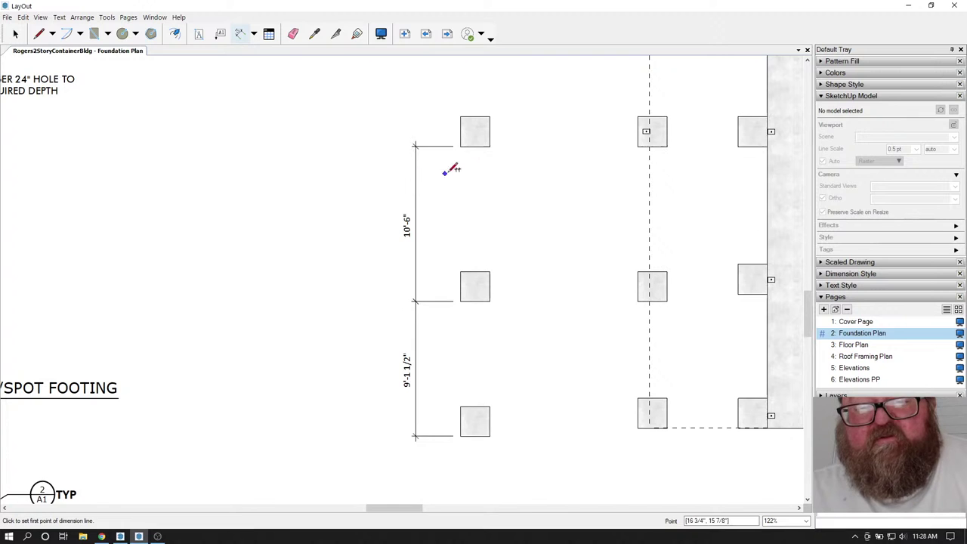
- Continue the leftmost column's dimension chain with the spacings from the middle pier to the fourth and from the fourth to the top pier
{"action": "scroll", "coordinate": [476, 348], "scroll_direction": "down", "scroll_amount": 1}
{"action": "scroll", "coordinate": [472, 173], "scroll_direction": "down", "scroll_amount": 3}
{"action": "scroll", "coordinate": [458, 151], "scroll_direction": "up", "scroll_amount": 3}
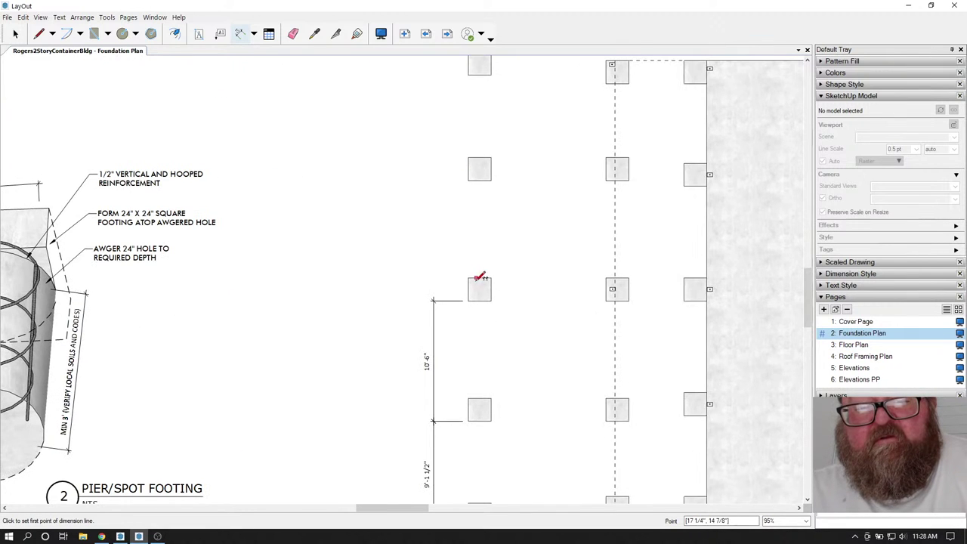
{"action": "left_click", "coordinate": [468, 299]}
{"action": "left_click", "coordinate": [464, 180]}
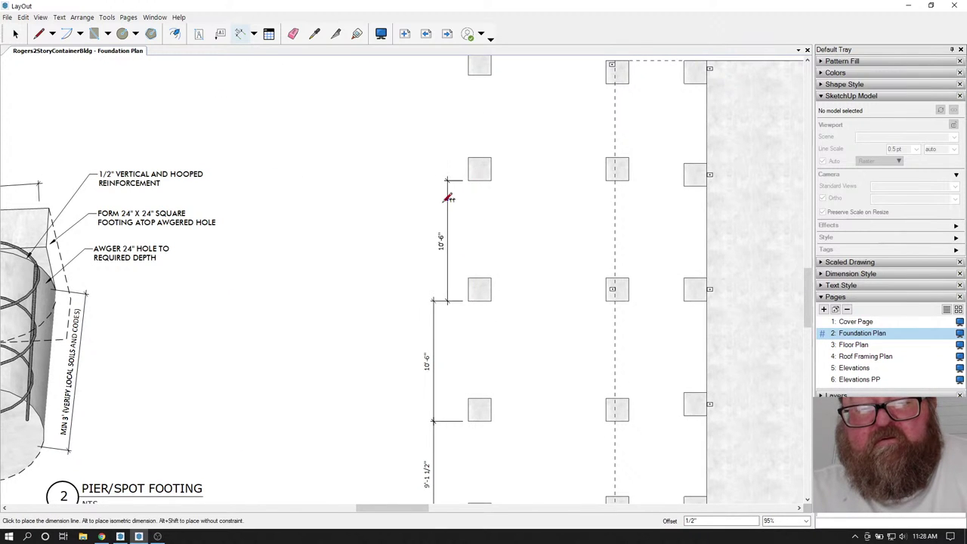
{"action": "left_click", "coordinate": [442, 200]}
{"action": "left_click", "coordinate": [470, 179]}
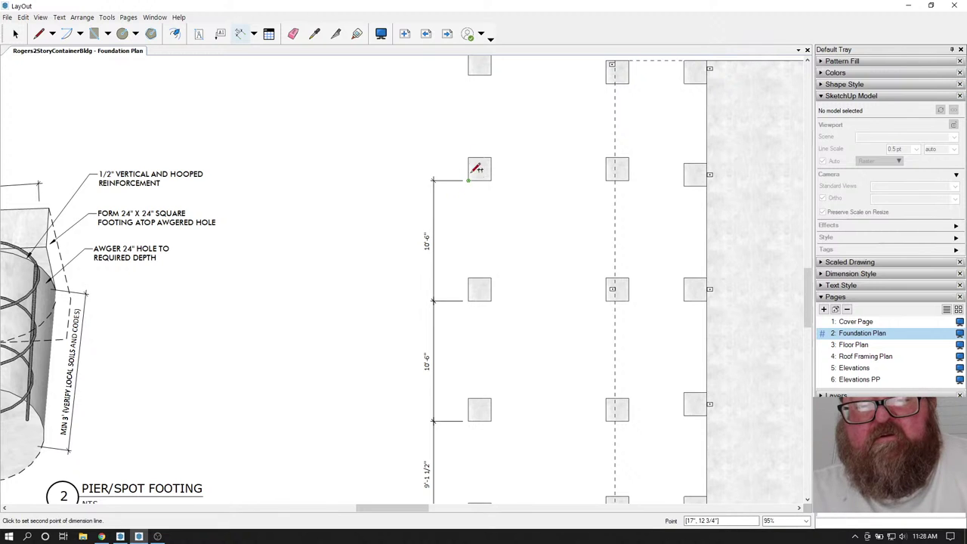
{"action": "left_click", "coordinate": [469, 74]}
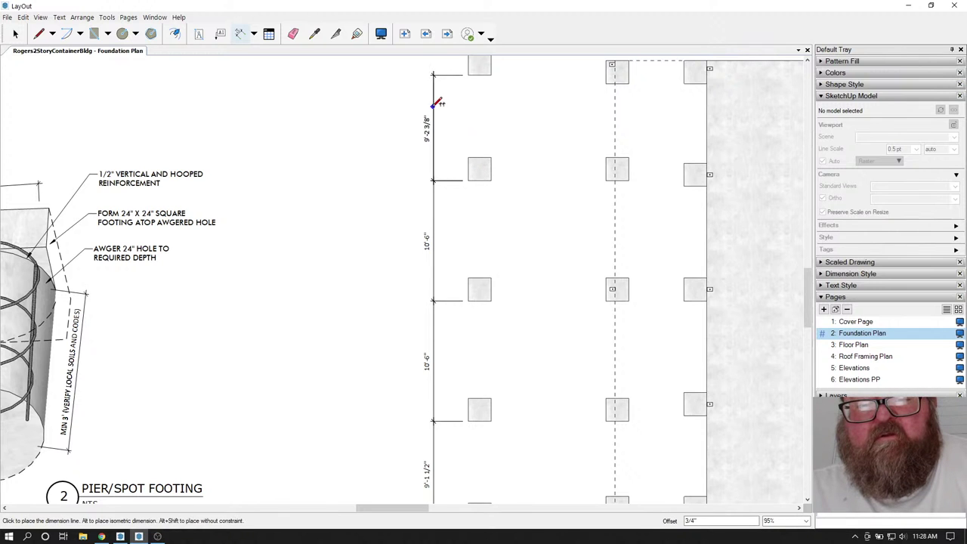
{"action": "left_click", "coordinate": [436, 98]}
- Dimension the vertical side of the top pier in the leftmost column, completing the upper end of the dimension chain
{"action": "scroll", "coordinate": [431, 135], "scroll_direction": "up", "scroll_amount": 3}
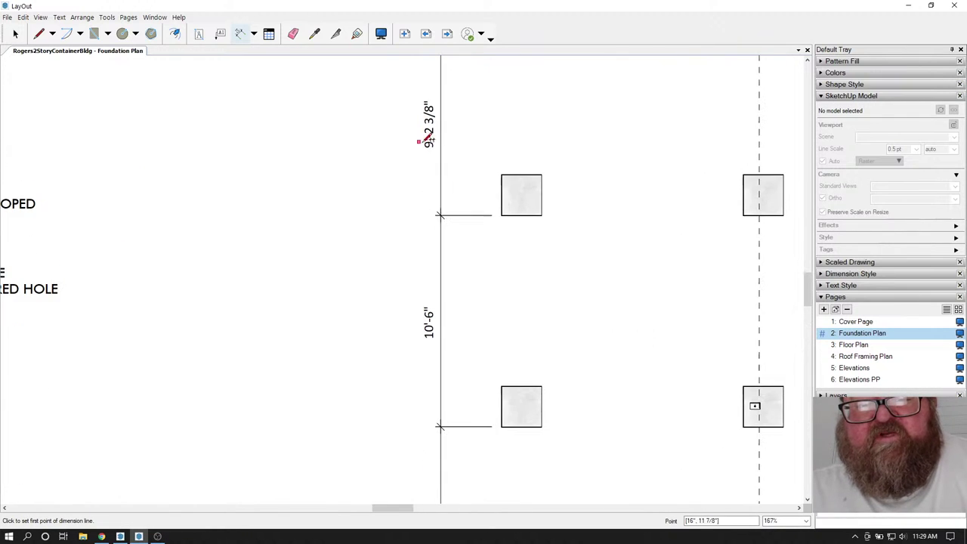
{"action": "scroll", "coordinate": [478, 272], "scroll_direction": "down", "scroll_amount": 5}
{"action": "scroll", "coordinate": [490, 109], "scroll_direction": "up", "scroll_amount": 4}
{"action": "scroll", "coordinate": [489, 118], "scroll_direction": "up", "scroll_amount": 2}
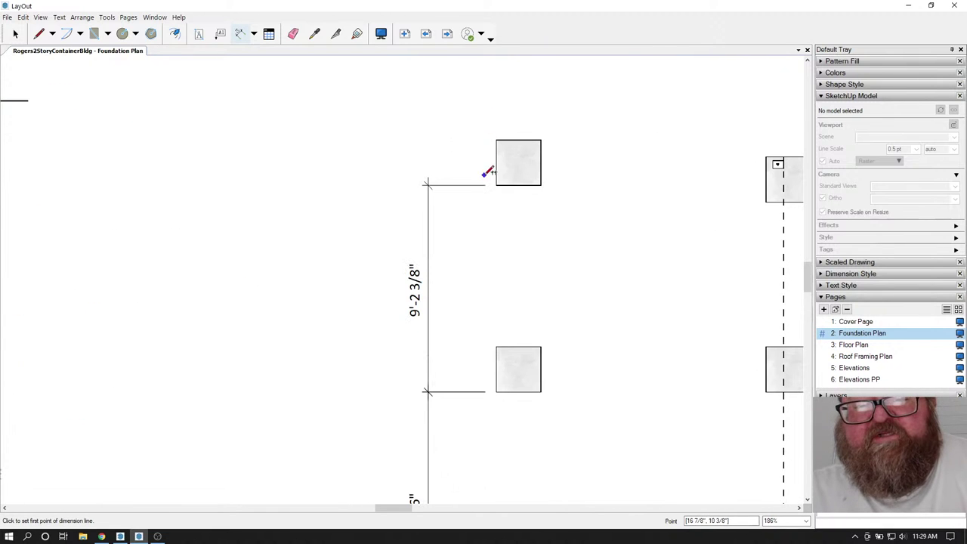
{"action": "left_click", "coordinate": [496, 140]}
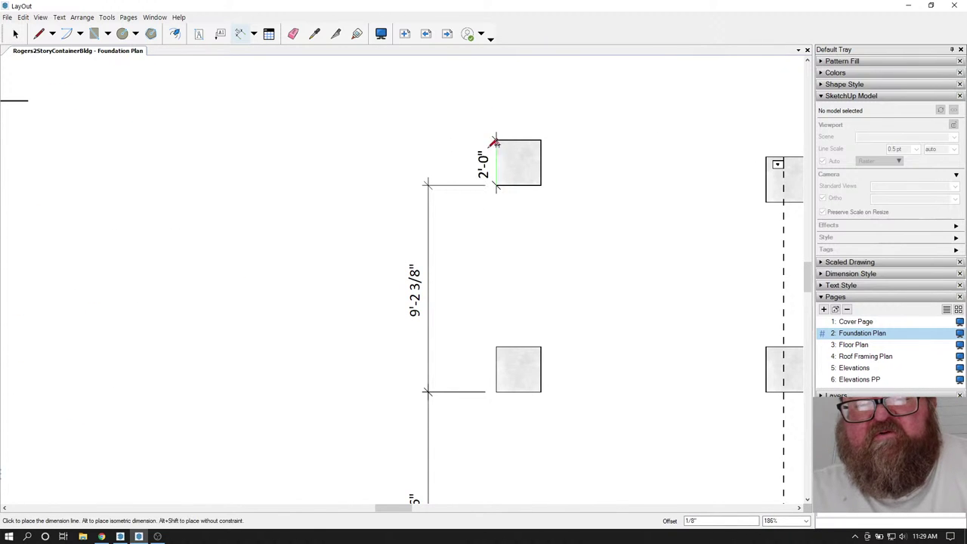
{"action": "left_click", "coordinate": [430, 163]}
- Dimension the vertical side of the leftmost column's bottom pier, placing the dimension line between the pier and the spacing chain
{"action": "scroll", "coordinate": [446, 161], "scroll_direction": "down", "scroll_amount": 8}
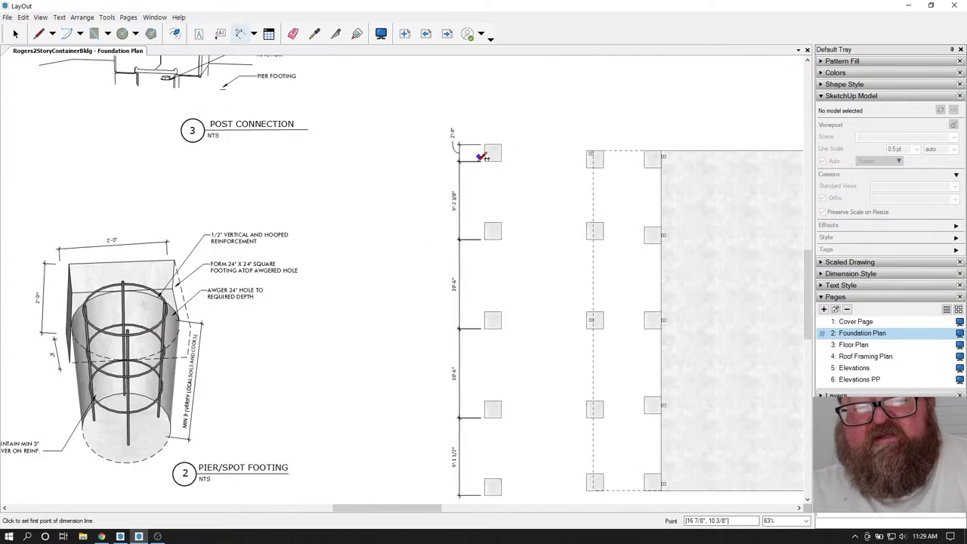
{"action": "scroll", "coordinate": [491, 425], "scroll_direction": "up", "scroll_amount": 3}
{"action": "scroll", "coordinate": [487, 427], "scroll_direction": "up", "scroll_amount": 4}
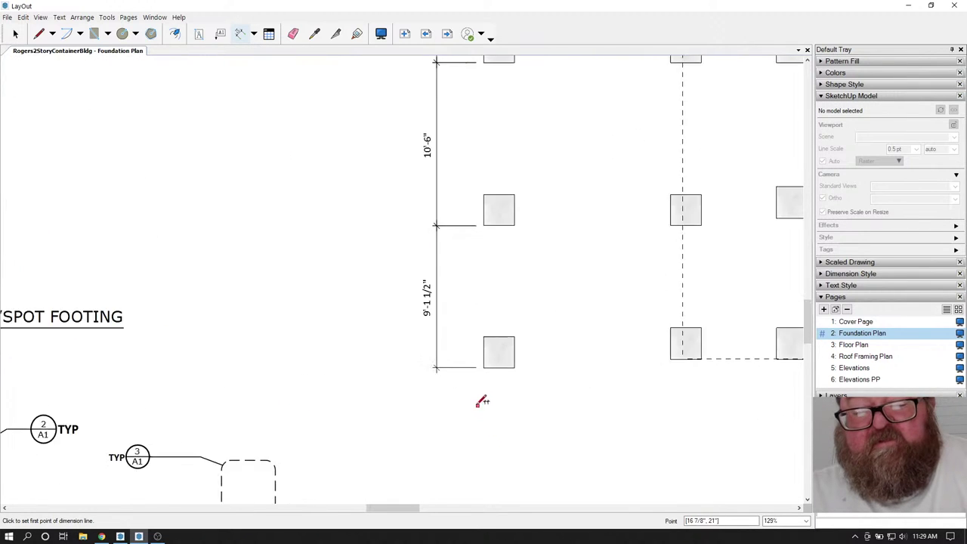
{"action": "left_click", "coordinate": [489, 359]}
{"action": "left_click", "coordinate": [488, 318]}
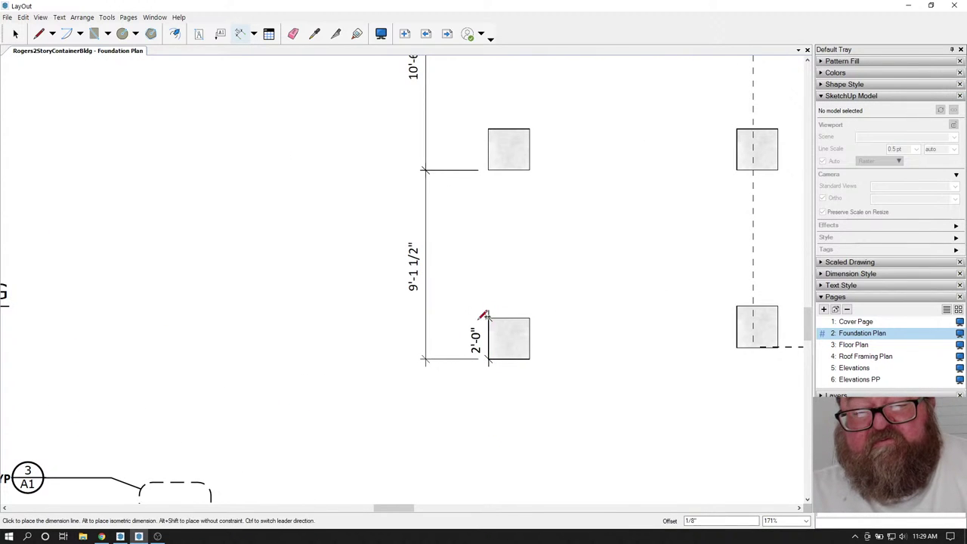
{"action": "left_click", "coordinate": [466, 264]}
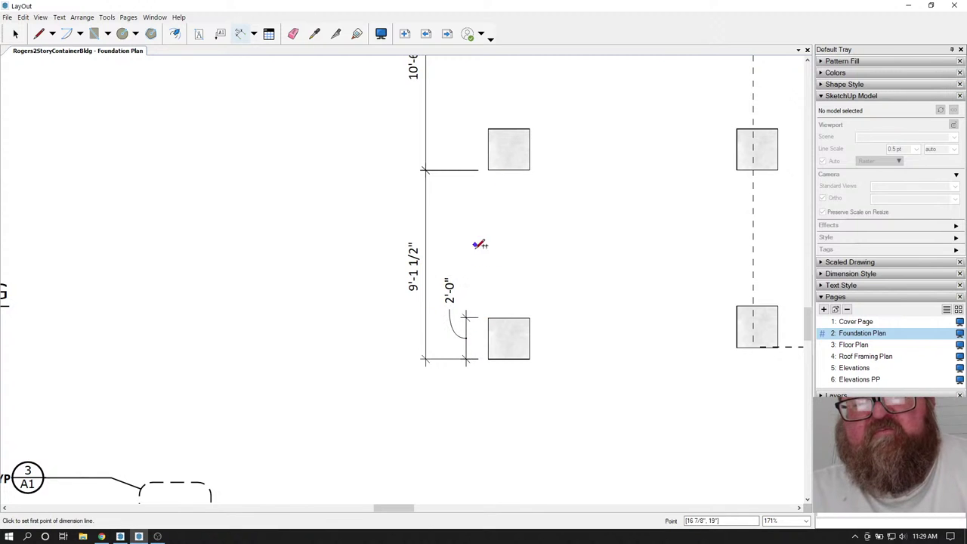
- Add an overall vertical dimension from the bottom to the top pier of the leftmost column, placed outside the spacing chain
{"action": "scroll", "coordinate": [565, 405], "scroll_direction": "down", "scroll_amount": 2}
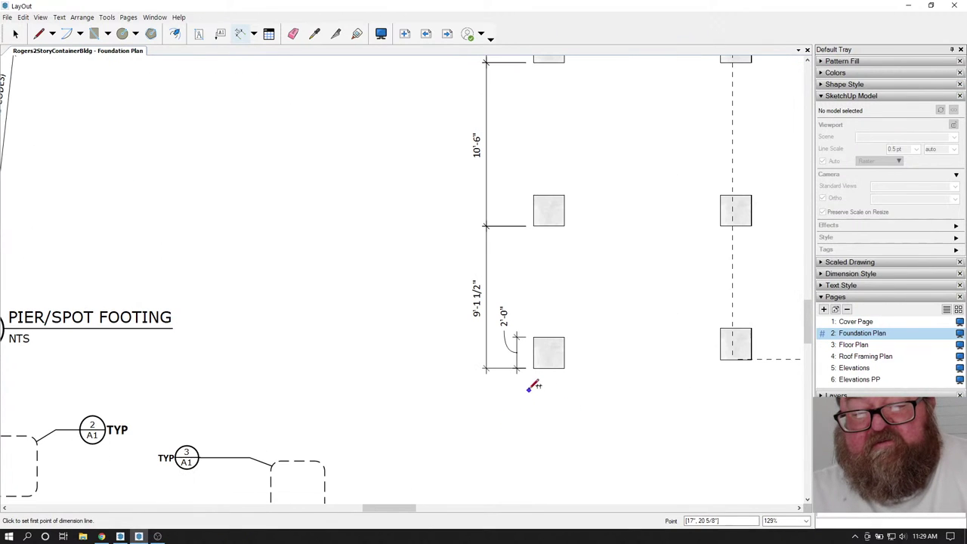
{"action": "scroll", "coordinate": [541, 364], "scroll_direction": "down", "scroll_amount": 6}
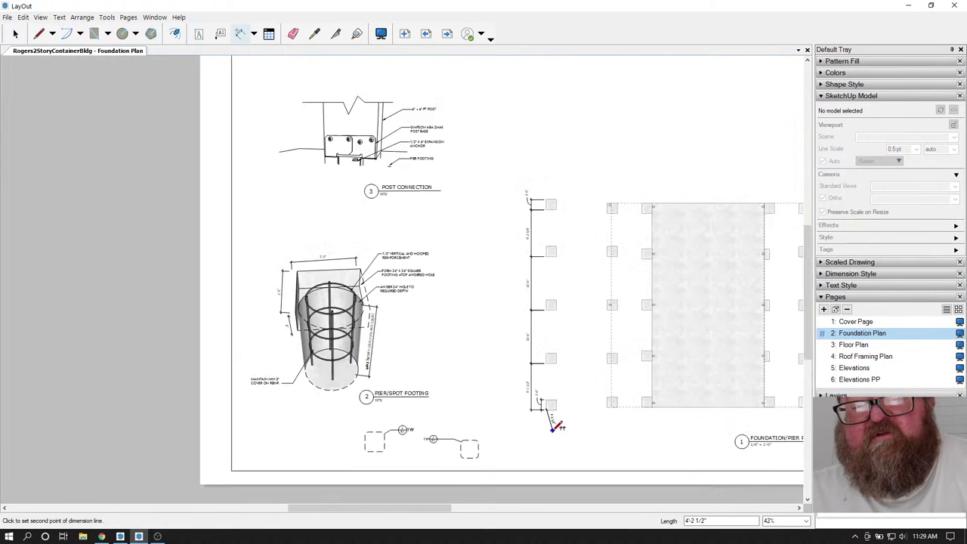
{"action": "scroll", "coordinate": [543, 203], "scroll_direction": "up", "scroll_amount": 2}
{"action": "scroll", "coordinate": [542, 203], "scroll_direction": "up", "scroll_amount": 3}
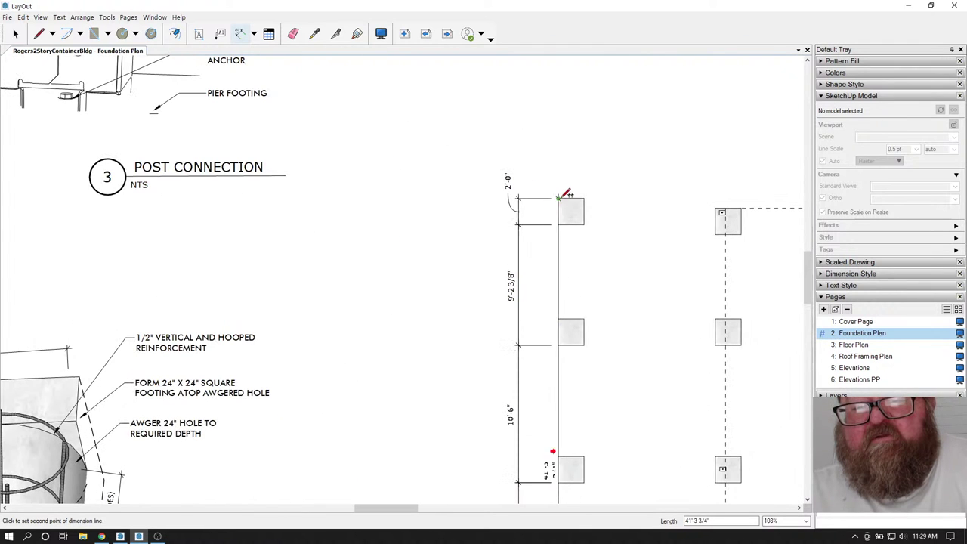
{"action": "left_click", "coordinate": [559, 198]}
{"action": "scroll", "coordinate": [565, 195], "scroll_direction": "down", "scroll_amount": 3}
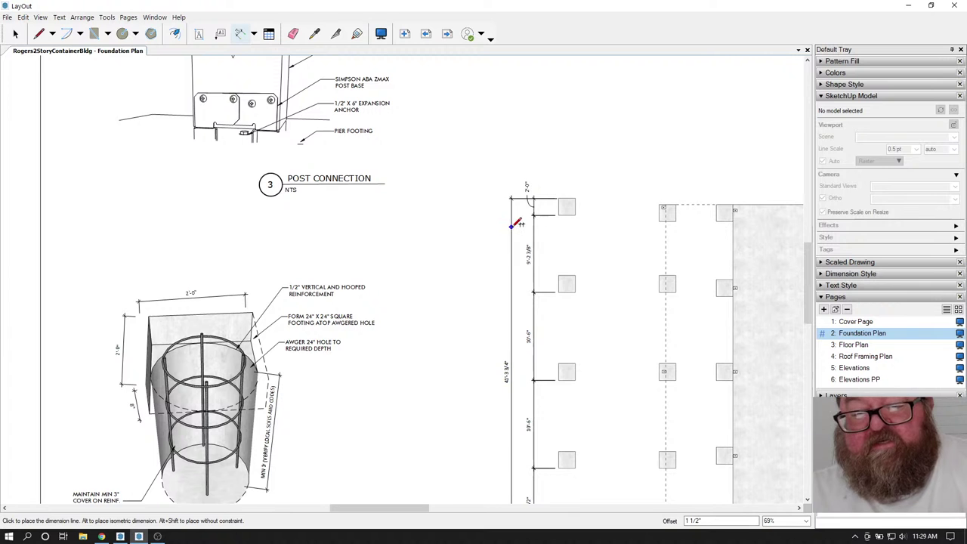
{"action": "left_click", "coordinate": [516, 221]}
{"action": "scroll", "coordinate": [512, 411], "scroll_direction": "up", "scroll_amount": 3}
{"action": "scroll", "coordinate": [515, 386], "scroll_direction": "up", "scroll_amount": 2}
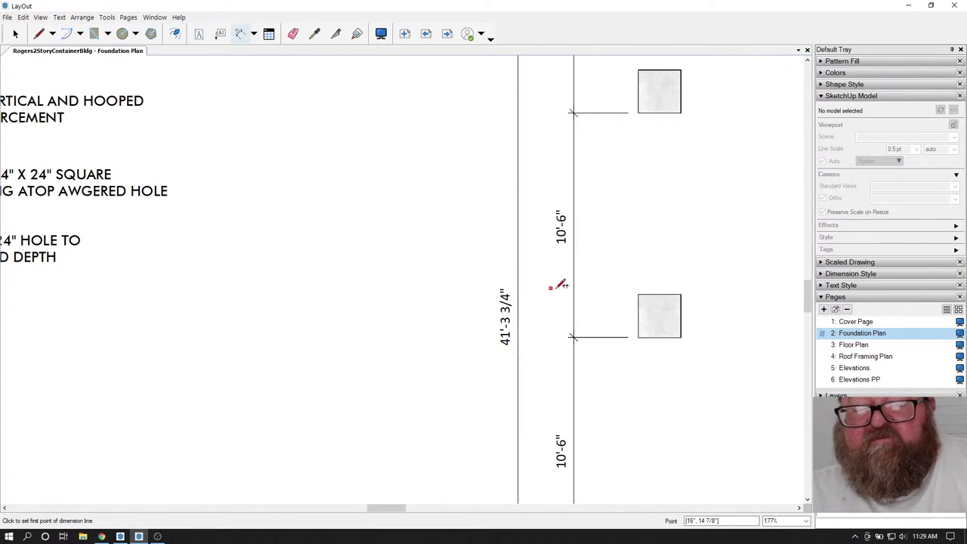
{"action": "scroll", "coordinate": [559, 285], "scroll_direction": "down", "scroll_amount": 4}
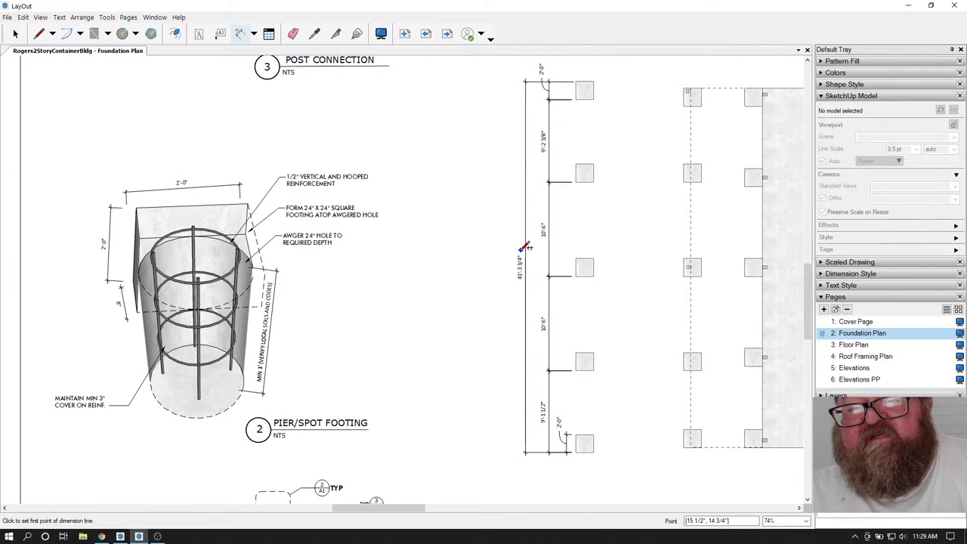
{"action": "scroll", "coordinate": [524, 248], "scroll_direction": "down", "scroll_amount": 2}
{"action": "scroll", "coordinate": [529, 234], "scroll_direction": "down", "scroll_amount": 2}
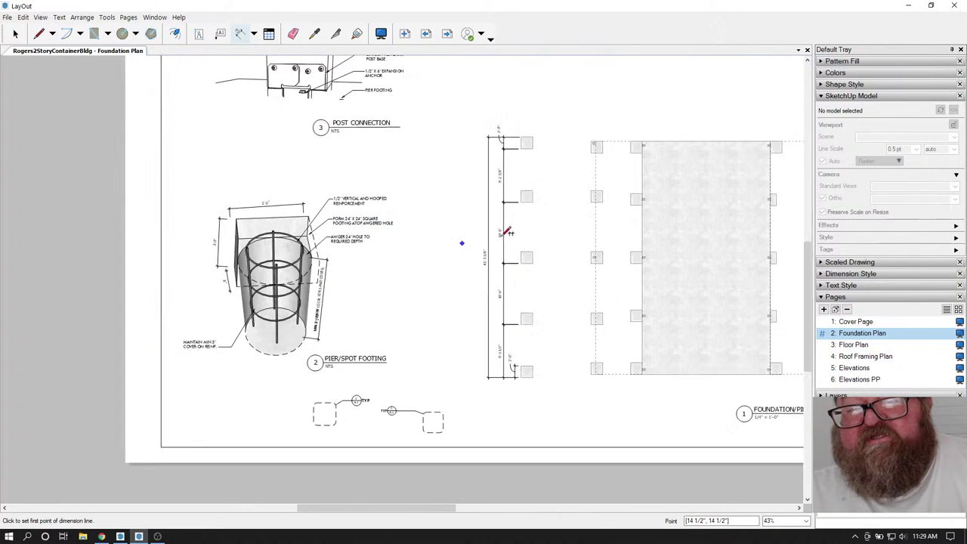
- Dimension the horizontal spacings between the first three piers of the bottom row, aligning both dimension lines below the piers
{"action": "scroll", "coordinate": [544, 387], "scroll_direction": "up", "scroll_amount": 3}
{"action": "scroll", "coordinate": [523, 385], "scroll_direction": "up", "scroll_amount": 3}
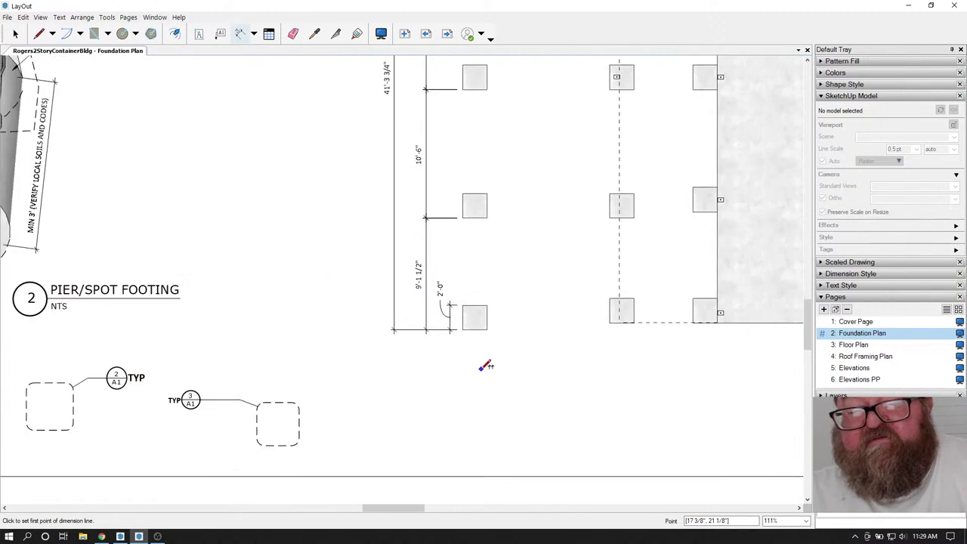
{"action": "scroll", "coordinate": [467, 318], "scroll_direction": "down", "scroll_amount": 2}
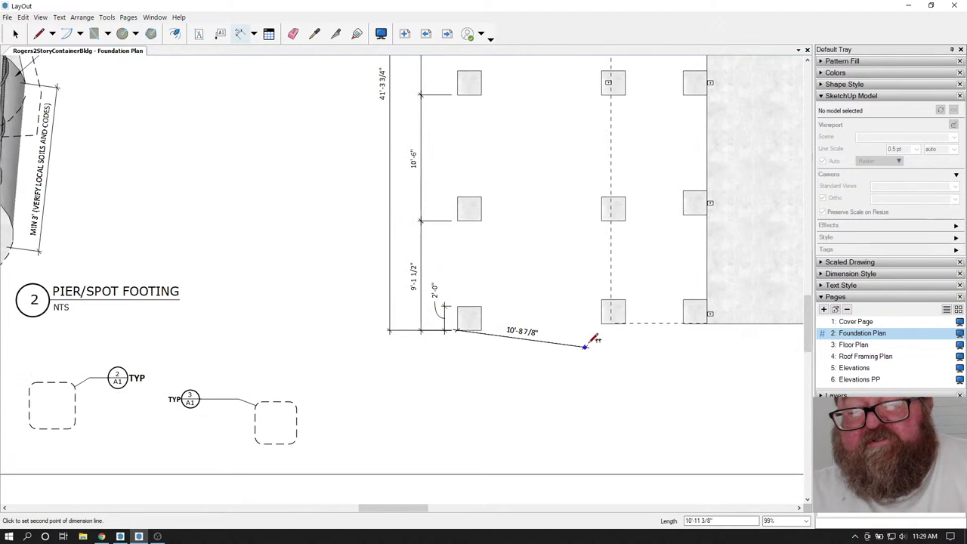
{"action": "left_click", "coordinate": [602, 323]}
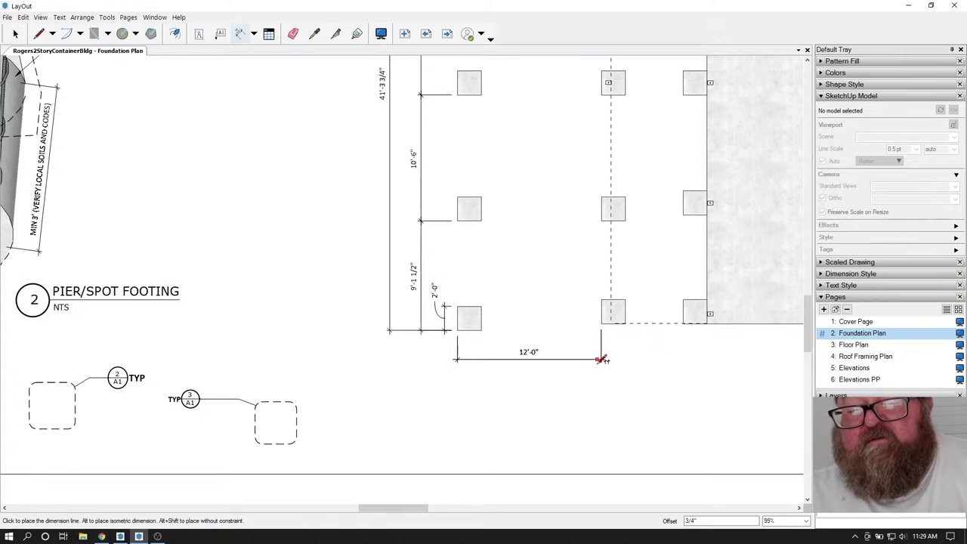
{"action": "left_click", "coordinate": [602, 359]}
{"action": "left_click", "coordinate": [602, 324]}
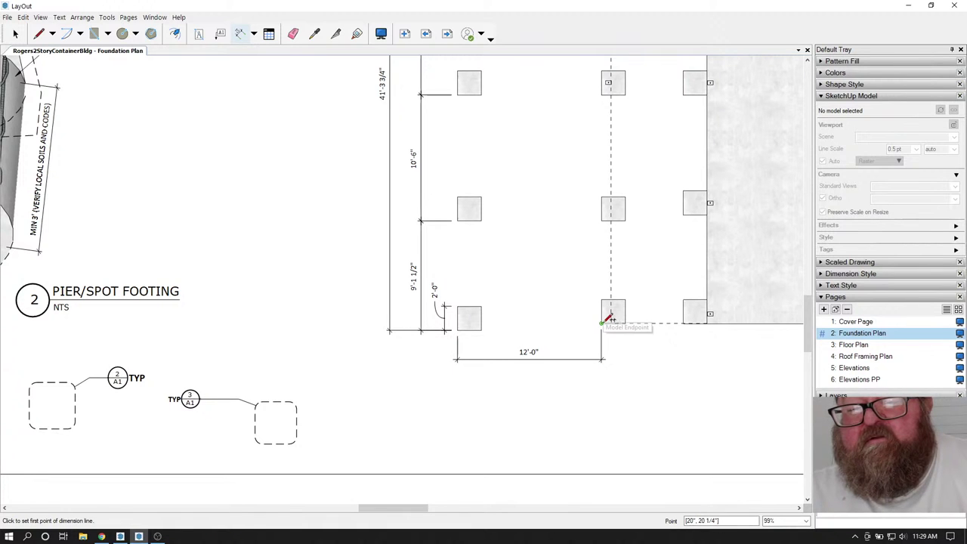
{"action": "left_click", "coordinate": [683, 323]}
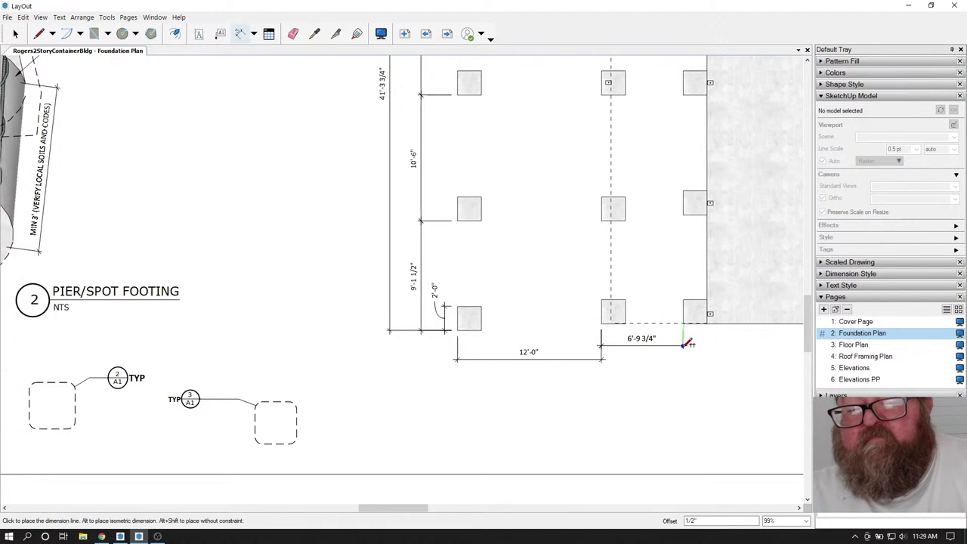
{"action": "left_click", "coordinate": [683, 359]}
- Dimension the width of the third bottom-row pier beside the slab's left edge, continuing the horizontal chain
{"action": "scroll", "coordinate": [408, 366], "scroll_direction": "down", "scroll_amount": 4}
{"action": "scroll", "coordinate": [449, 367], "scroll_direction": "up", "scroll_amount": 7}
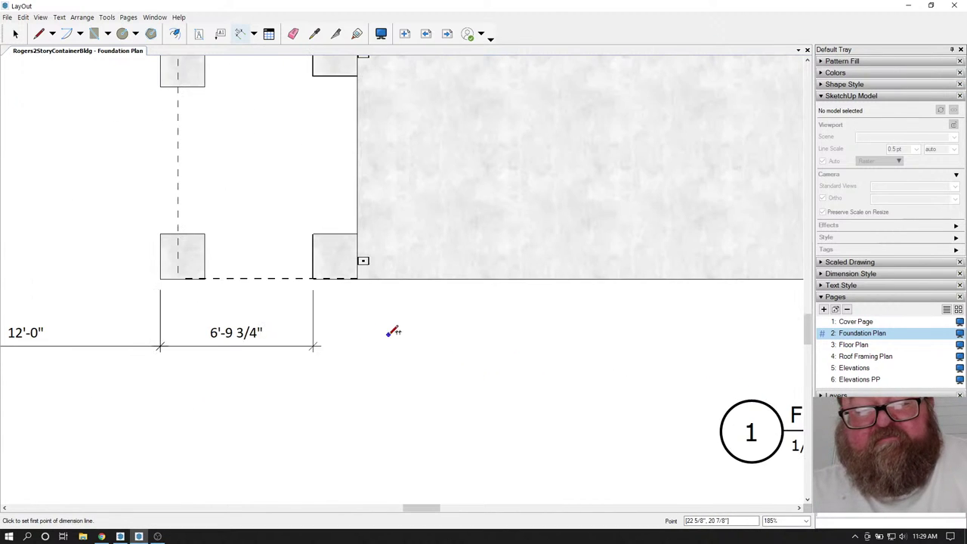
{"action": "scroll", "coordinate": [512, 348], "scroll_direction": "down", "scroll_amount": 1}
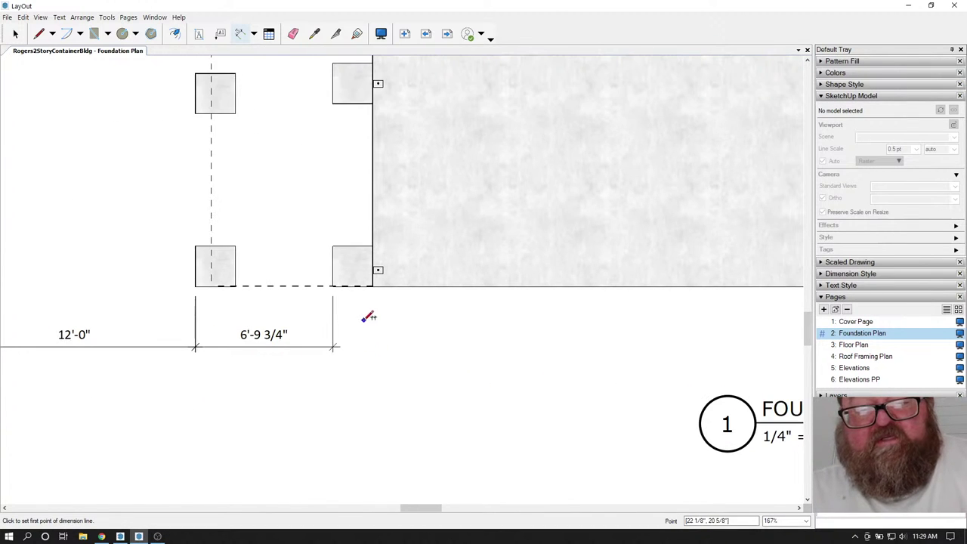
{"action": "left_click", "coordinate": [333, 286]}
{"action": "left_click", "coordinate": [373, 286]}
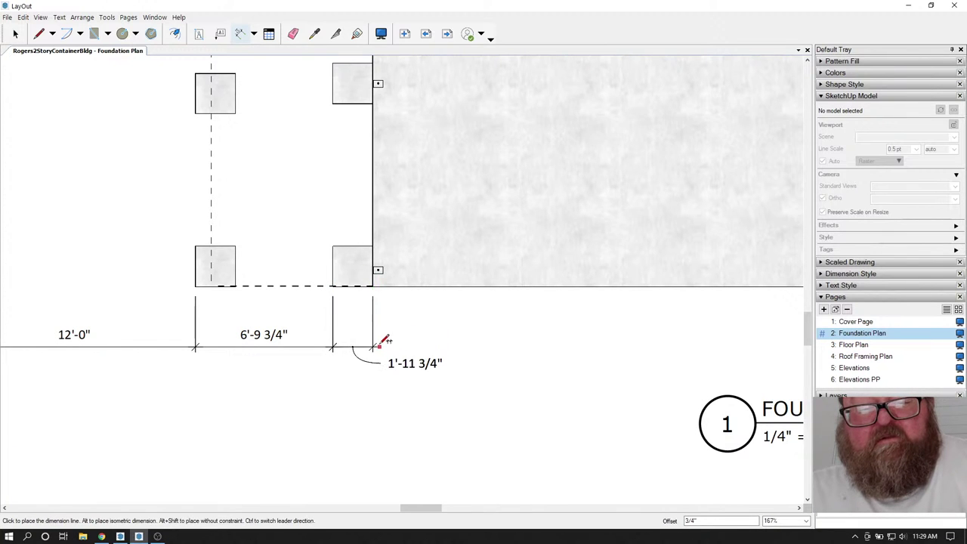
{"action": "left_click", "coordinate": [380, 345]}
- Dimension the slab's full width along its bottom edge, aligning the dimension line with the horizontal chain
{"action": "scroll", "coordinate": [380, 346], "scroll_direction": "up", "scroll_amount": 10}
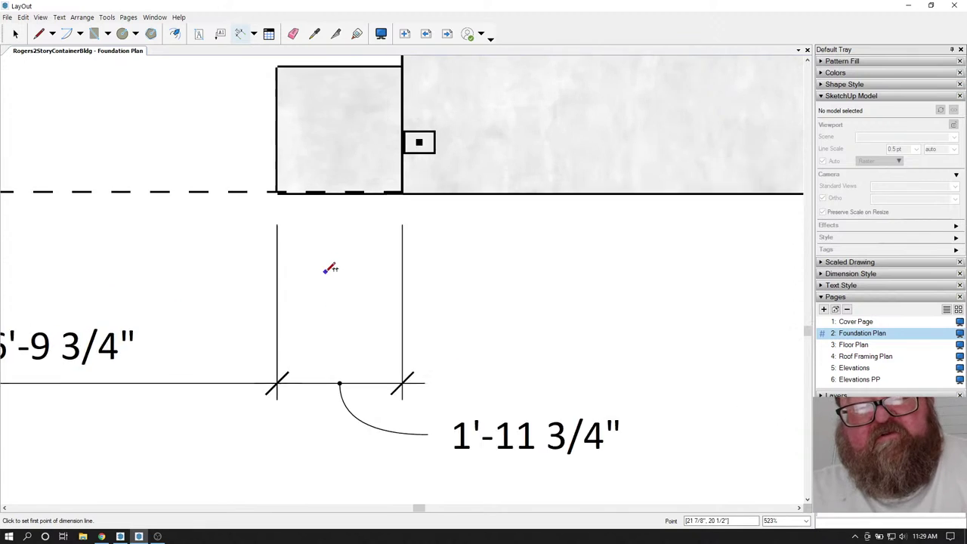
{"action": "scroll", "coordinate": [332, 246], "scroll_direction": "down", "scroll_amount": 4}
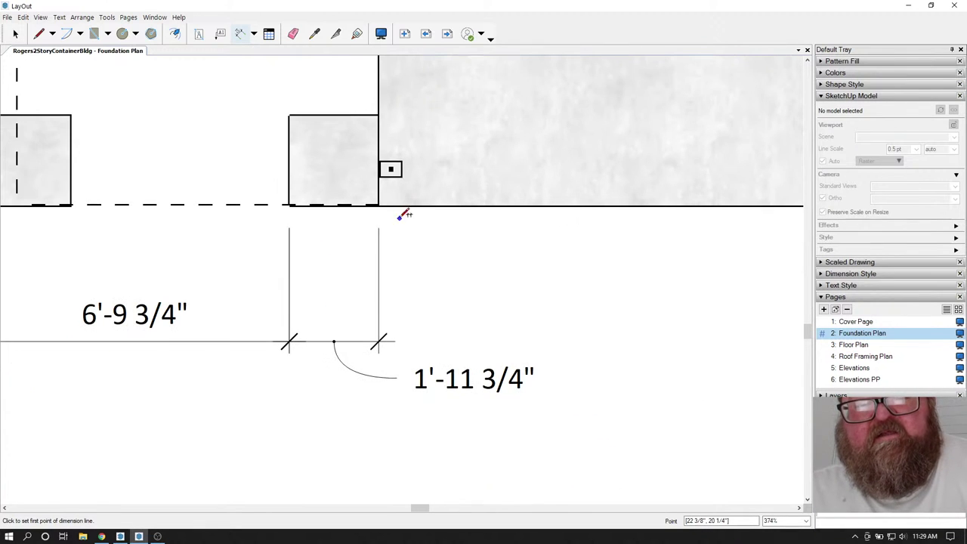
{"action": "left_click", "coordinate": [380, 204]}
{"action": "scroll", "coordinate": [267, 252], "scroll_direction": "down", "scroll_amount": 8}
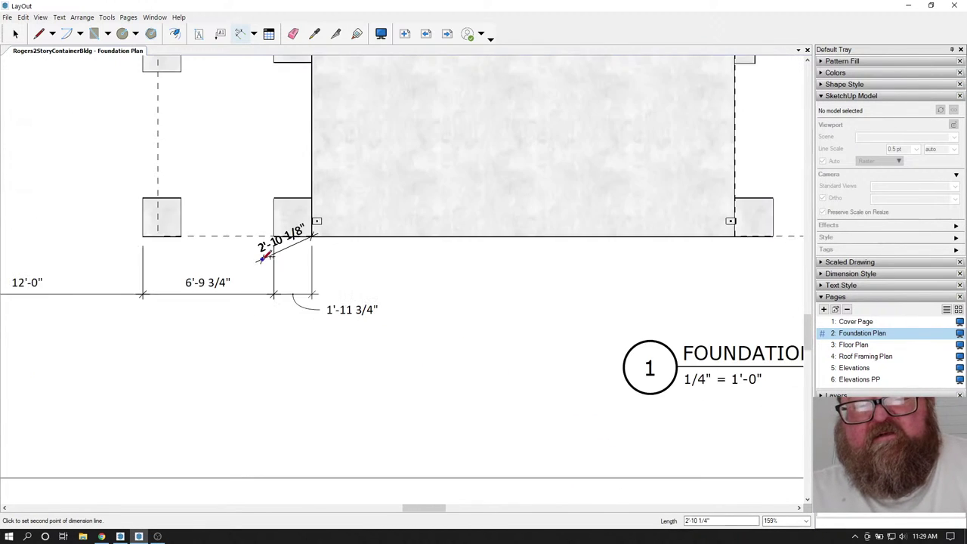
{"action": "left_click", "coordinate": [605, 241]}
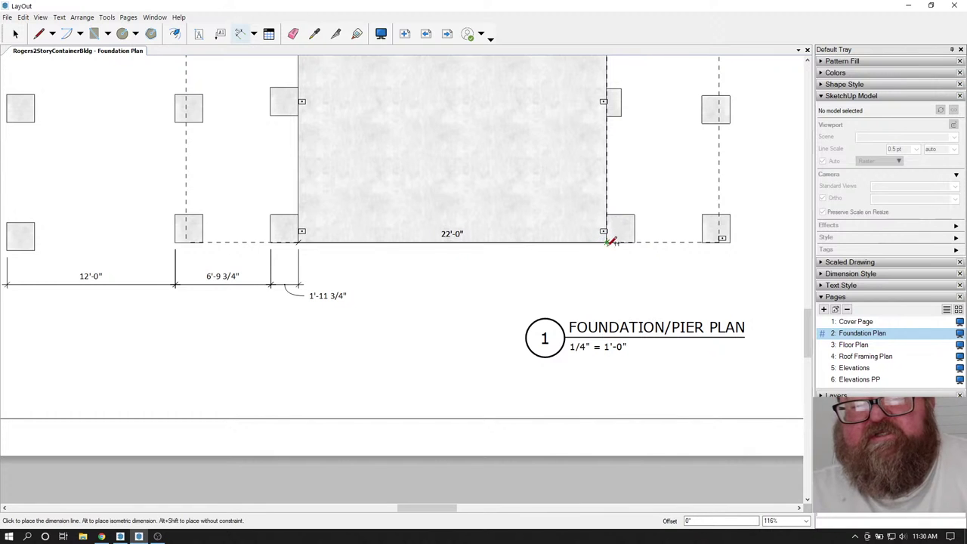
{"action": "left_click", "coordinate": [606, 281]}
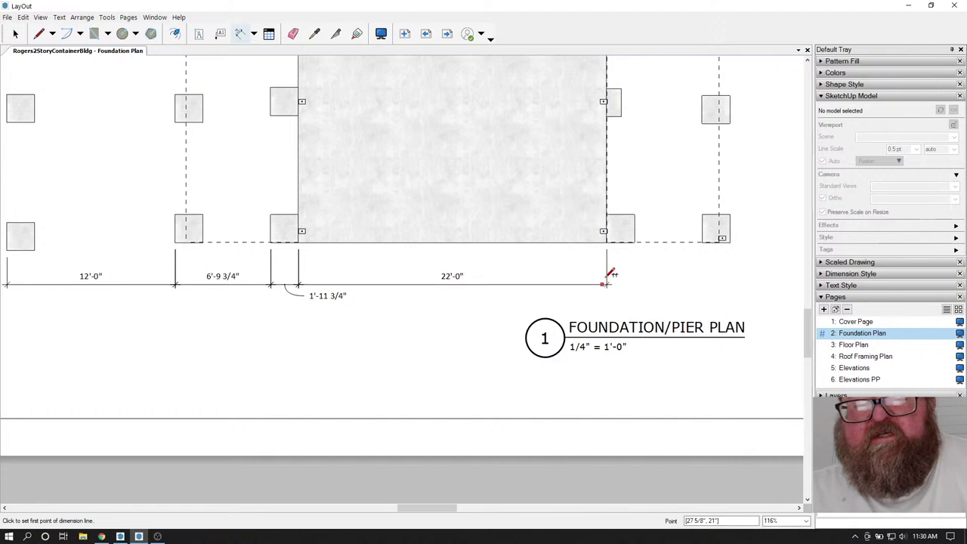
- Try to continue the chain with the width of the pier at the slab's lower-right corner and its gap to the last pier
{"action": "left_click", "coordinate": [608, 241]}
{"action": "left_click", "coordinate": [636, 241]}
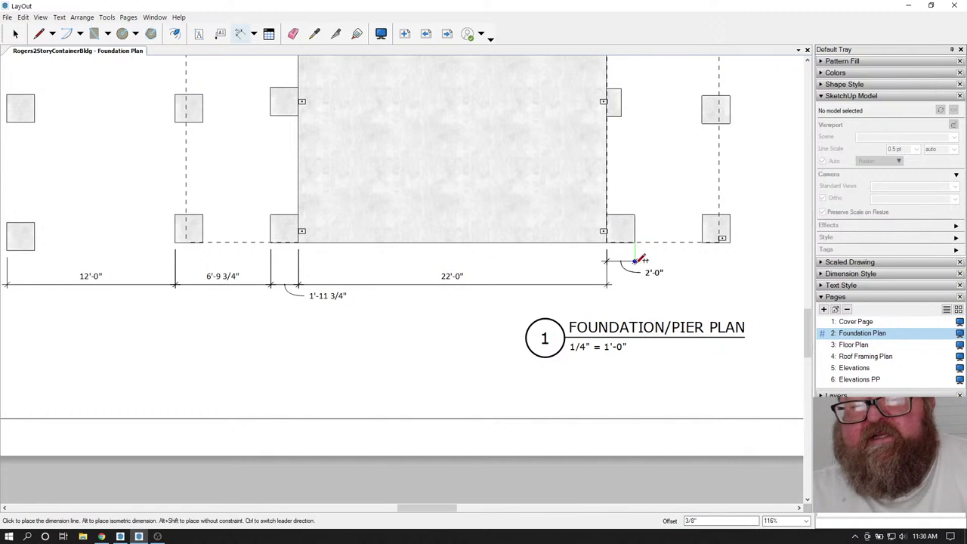
{"action": "left_click", "coordinate": [636, 284]}
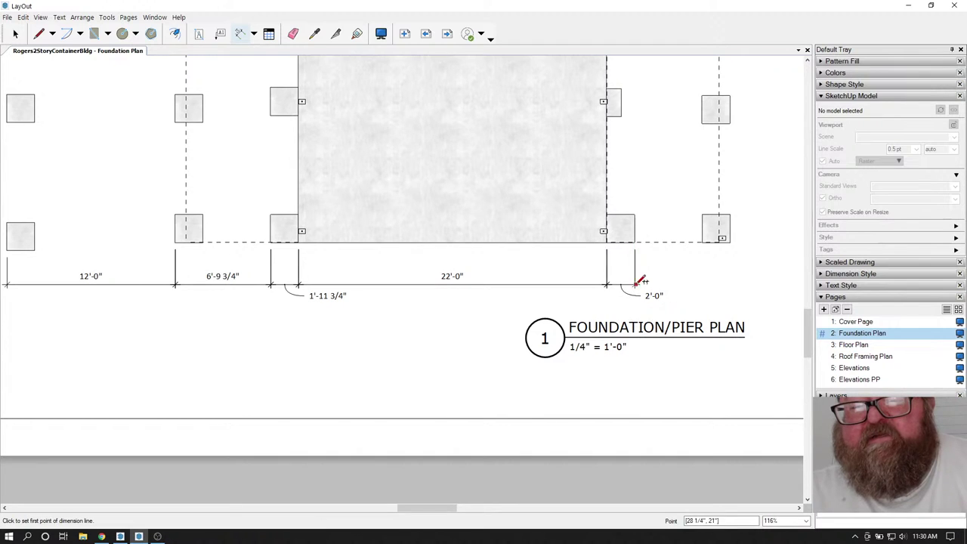
{"action": "left_click", "coordinate": [637, 241]}
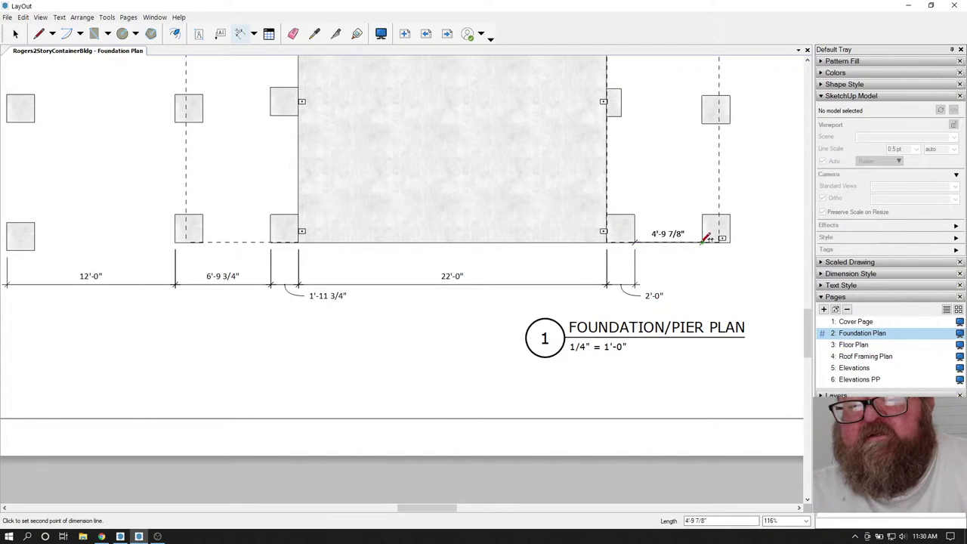
{"action": "key", "text": "Escape"}
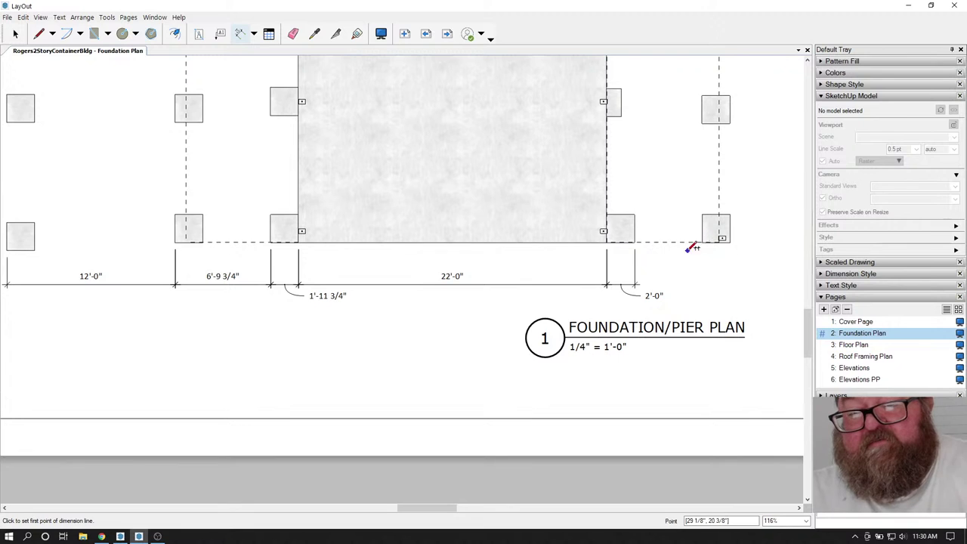
- Delete the width dimension of the pier at the slab's lower-right corner
{"action": "left_click", "coordinate": [15, 34]}
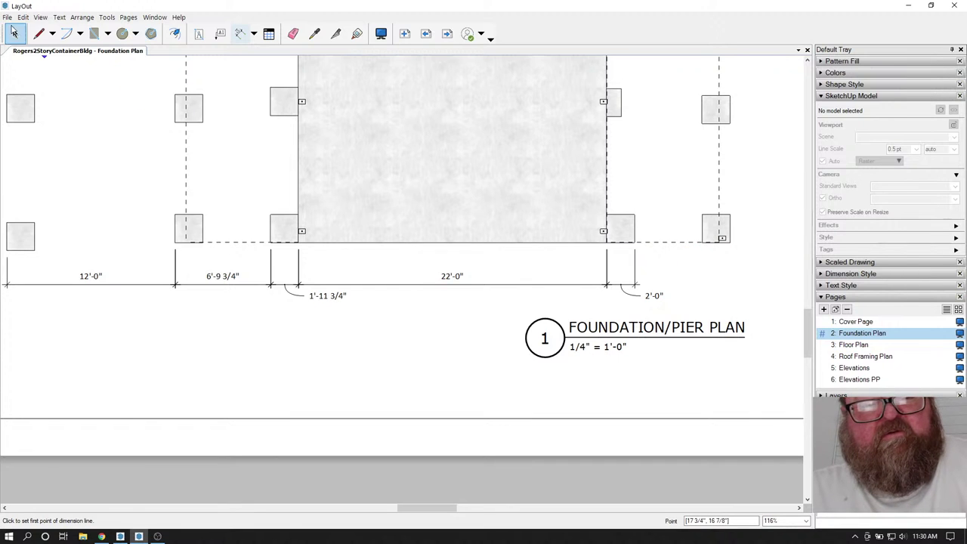
{"action": "left_click", "coordinate": [653, 296]}
{"action": "key", "text": "Delete"}
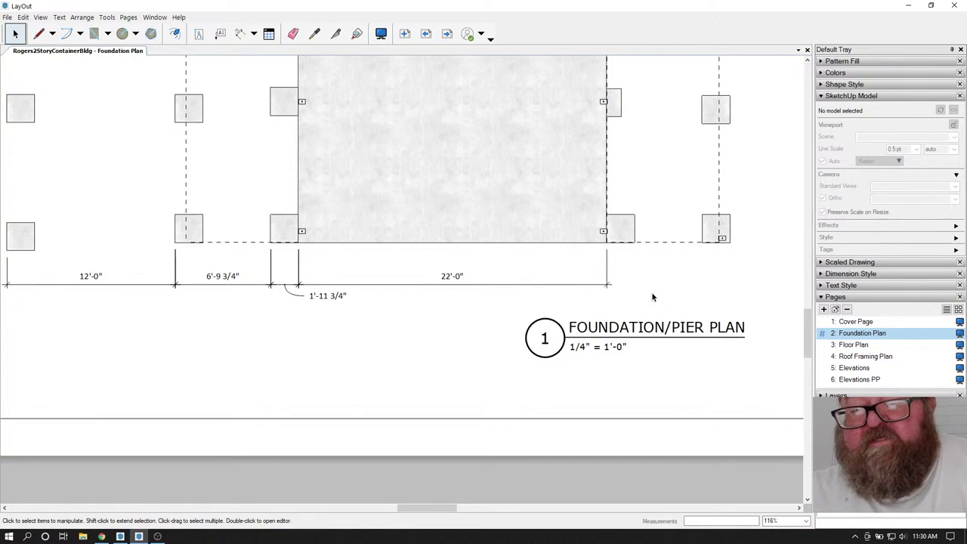
- Dimension from the slab's lower-right corner to the last bottom-row pier, and dimension that pier's width, finishing the horizontal chain
{"action": "left_click", "coordinate": [240, 33]}
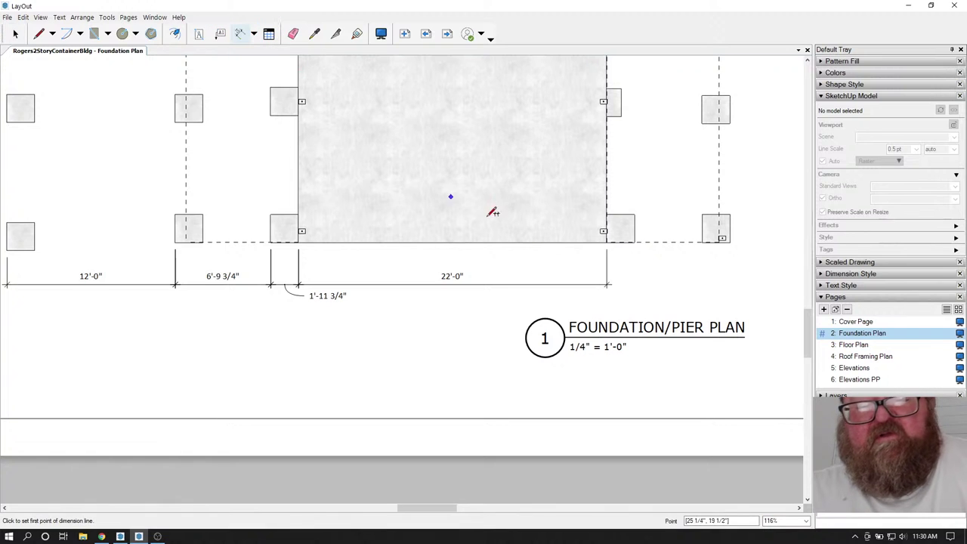
{"action": "left_click", "coordinate": [606, 242]}
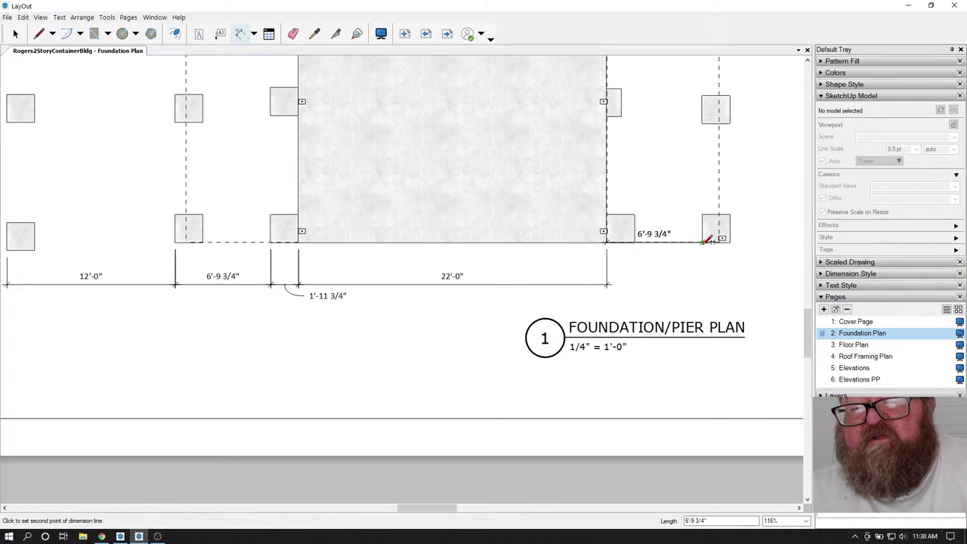
{"action": "left_click", "coordinate": [703, 241]}
{"action": "left_click", "coordinate": [703, 283]}
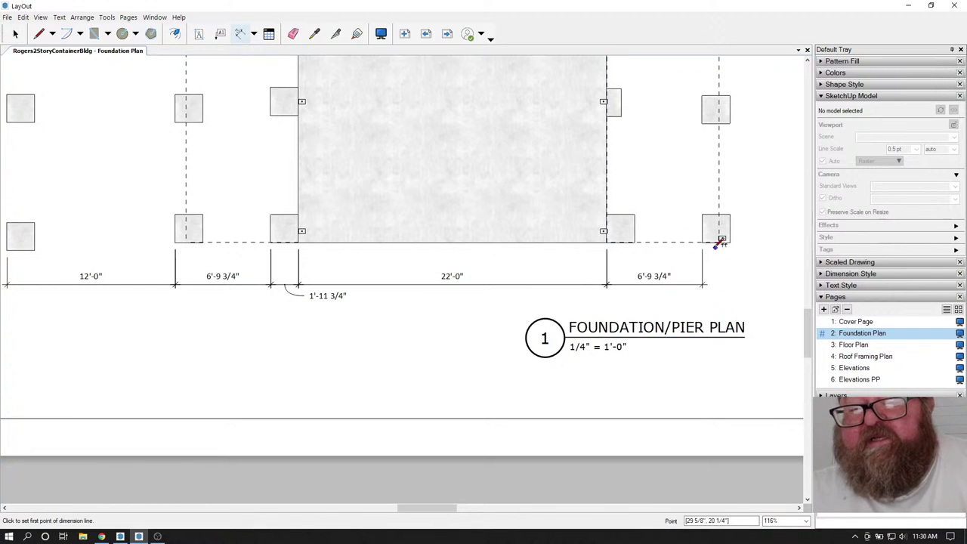
{"action": "left_click", "coordinate": [703, 242]}
{"action": "left_click", "coordinate": [730, 242]}
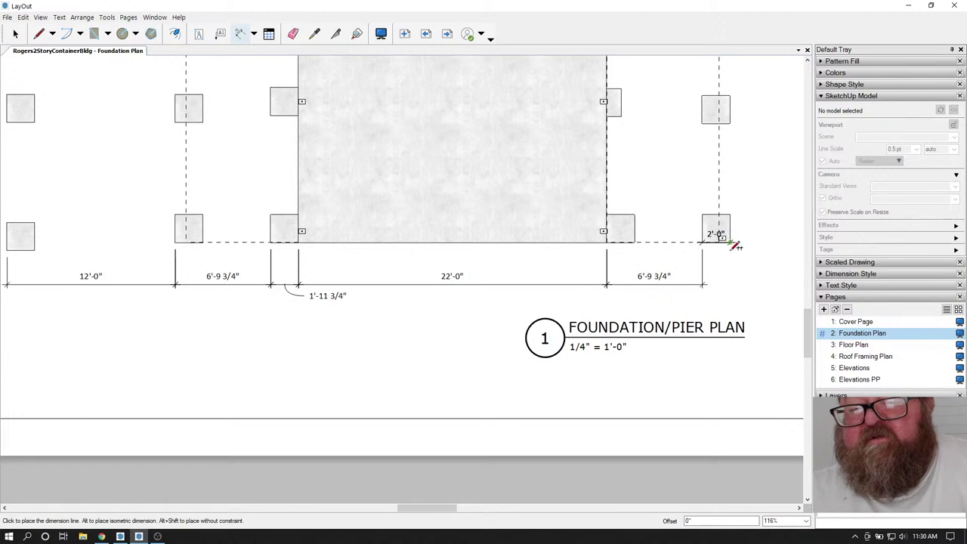
{"action": "left_click", "coordinate": [733, 278]}
- Add an overall horizontal dimension from the leftmost to the rightmost bottom-row pier, placed below the spacing chain
{"action": "scroll", "coordinate": [735, 232], "scroll_direction": "down", "scroll_amount": 3}
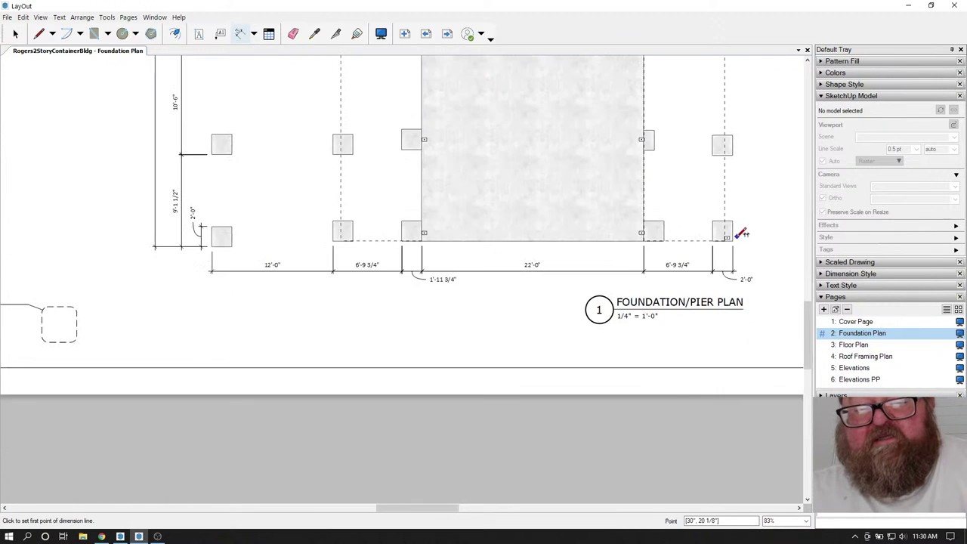
{"action": "scroll", "coordinate": [218, 309], "scroll_direction": "down", "scroll_amount": 1}
{"action": "scroll", "coordinate": [279, 273], "scroll_direction": "up", "scroll_amount": 4}
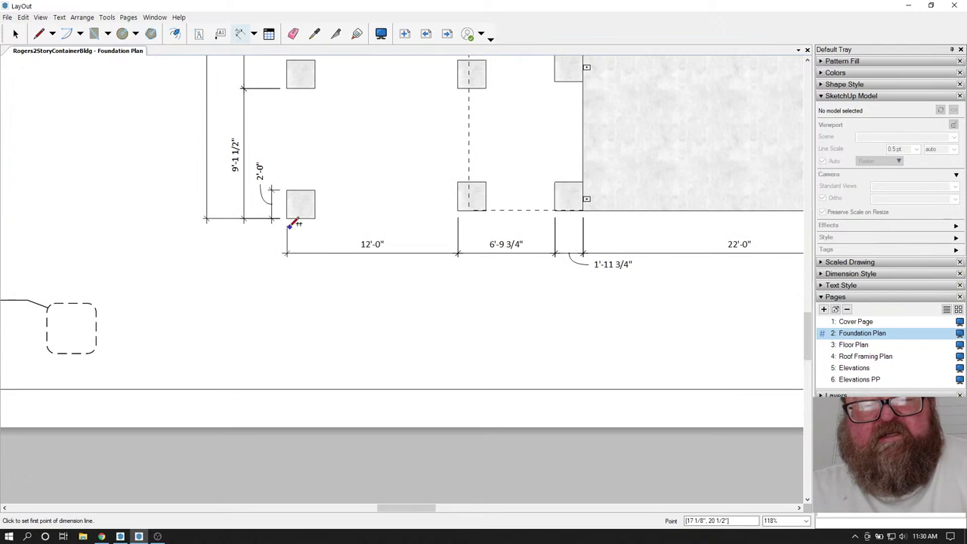
{"action": "left_click", "coordinate": [287, 216]}
{"action": "scroll", "coordinate": [288, 216], "scroll_direction": "down", "scroll_amount": 3}
{"action": "scroll", "coordinate": [755, 242], "scroll_direction": "up", "scroll_amount": 5}
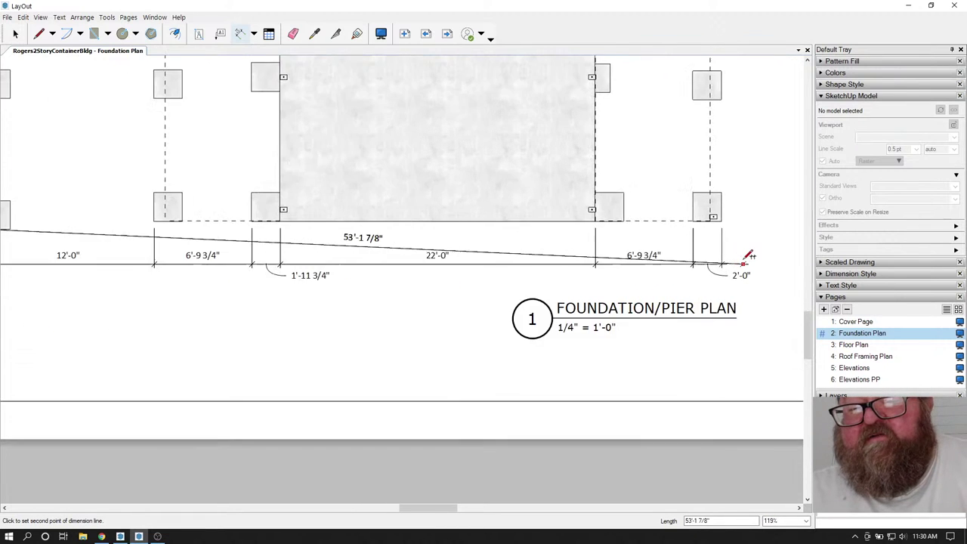
{"action": "left_click", "coordinate": [717, 213]}
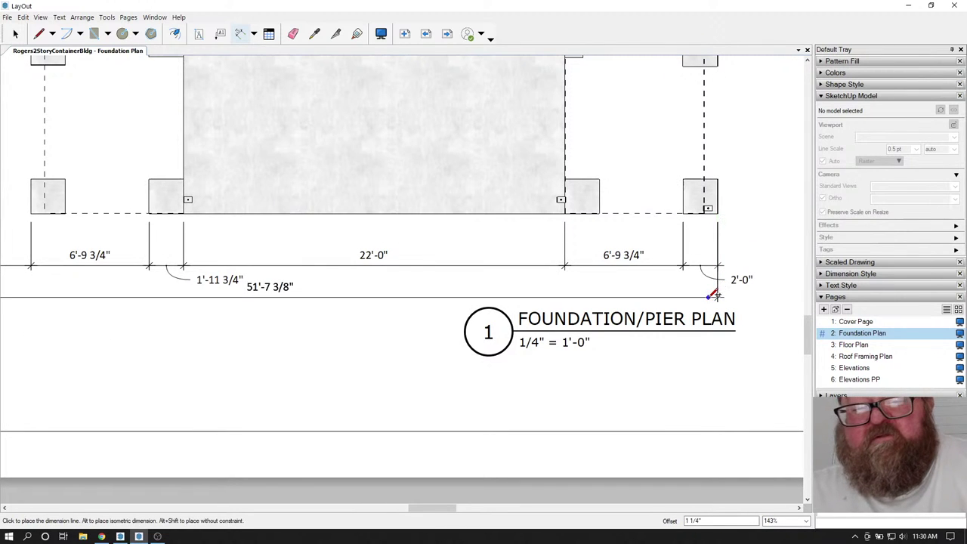
{"action": "left_click", "coordinate": [710, 306]}
- Move the FOUNDATION/PIER PLAN title straight down, clear of the overall horizontal dimension
{"action": "scroll", "coordinate": [710, 306], "scroll_direction": "down", "scroll_amount": 3}
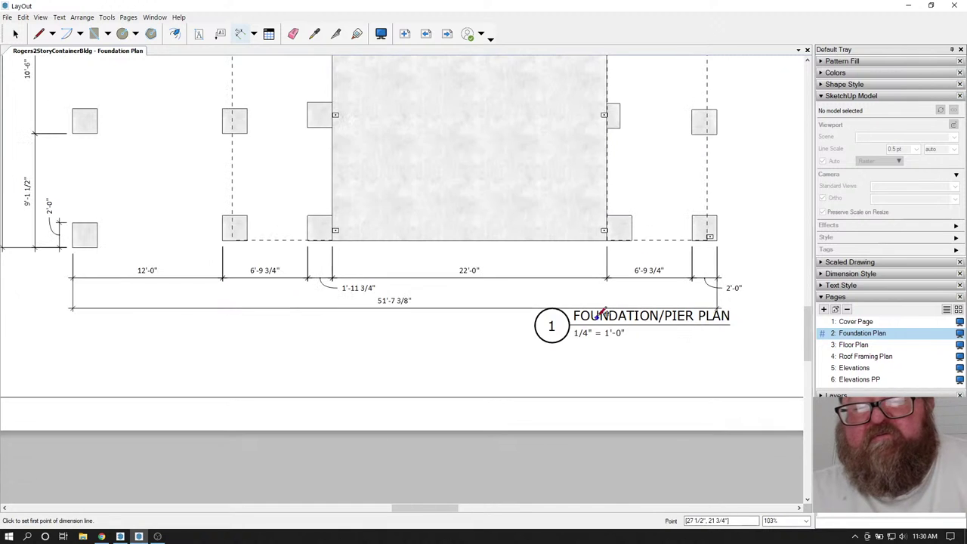
{"action": "scroll", "coordinate": [620, 381], "scroll_direction": "down", "scroll_amount": 3}
{"action": "scroll", "coordinate": [604, 382], "scroll_direction": "up", "scroll_amount": 1}
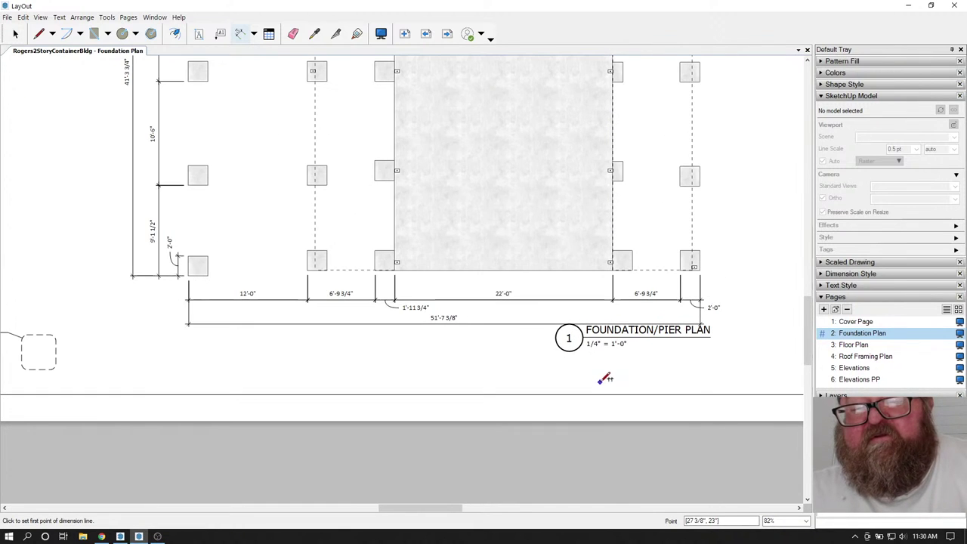
{"action": "left_click", "coordinate": [15, 33]}
{"action": "scroll", "coordinate": [645, 248], "scroll_direction": "down", "scroll_amount": 3}
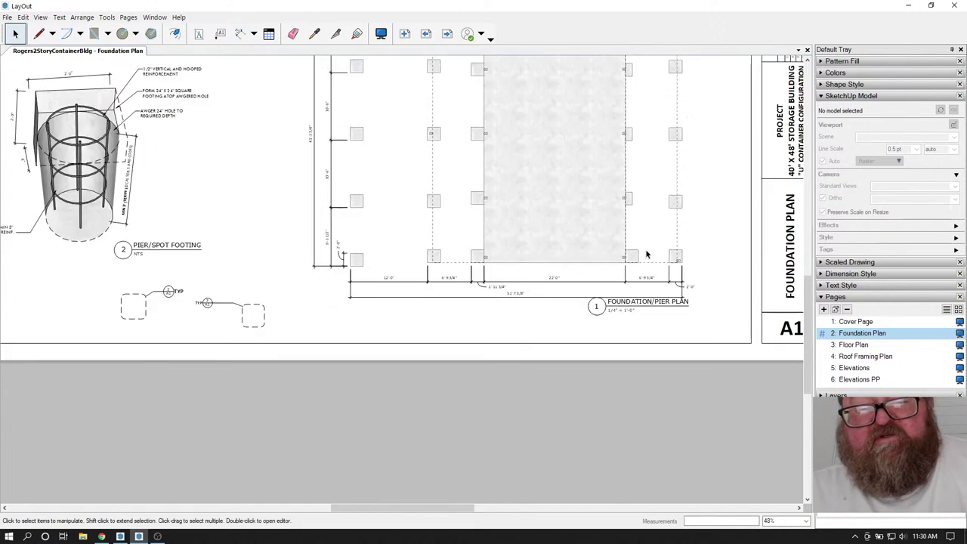
{"action": "left_click", "coordinate": [635, 303]}
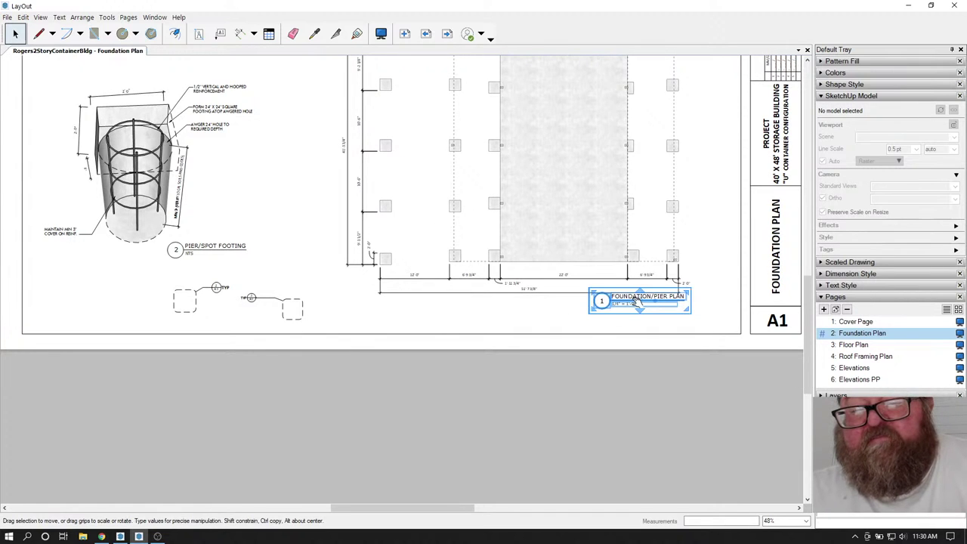
{"action": "left_click_drag", "start_coordinate": [627, 301], "coordinate": [627, 312]}
- Lower the overall horizontal dimension line slightly to leave more space below the spacing chain
{"action": "scroll", "coordinate": [635, 309], "scroll_direction": "up", "scroll_amount": 3}
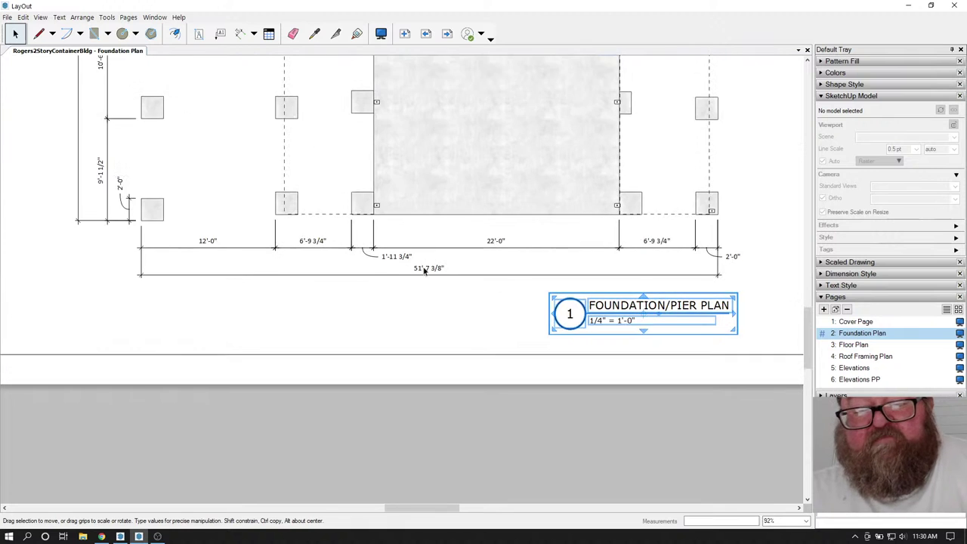
{"action": "scroll", "coordinate": [479, 273], "scroll_direction": "up", "scroll_amount": 3}
{"action": "left_click", "coordinate": [483, 269]}
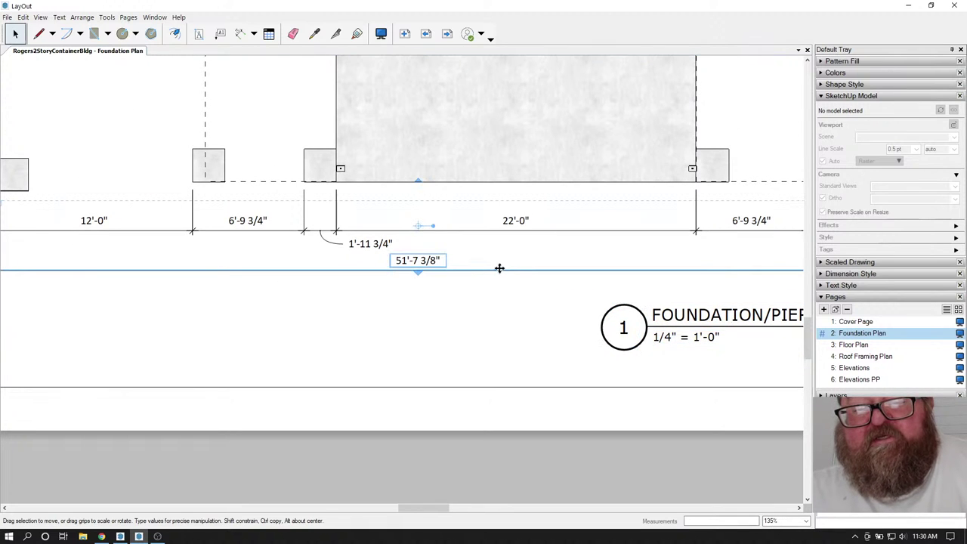
{"action": "left_click_drag", "start_coordinate": [525, 273], "coordinate": [523, 281]}
{"action": "left_click", "coordinate": [514, 315]}
{"action": "scroll", "coordinate": [442, 308], "scroll_direction": "down", "scroll_amount": 5}
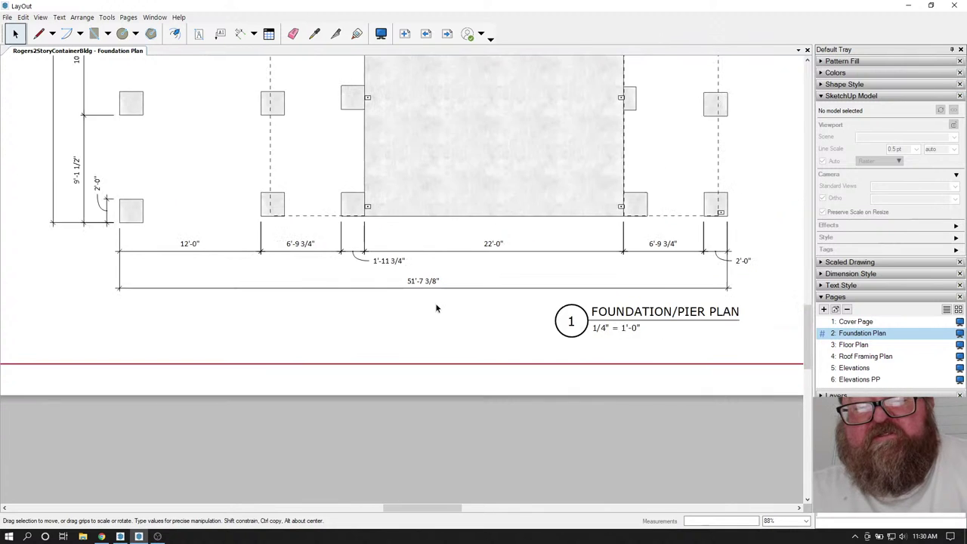
{"action": "scroll", "coordinate": [604, 183], "scroll_direction": "up", "scroll_amount": 3}
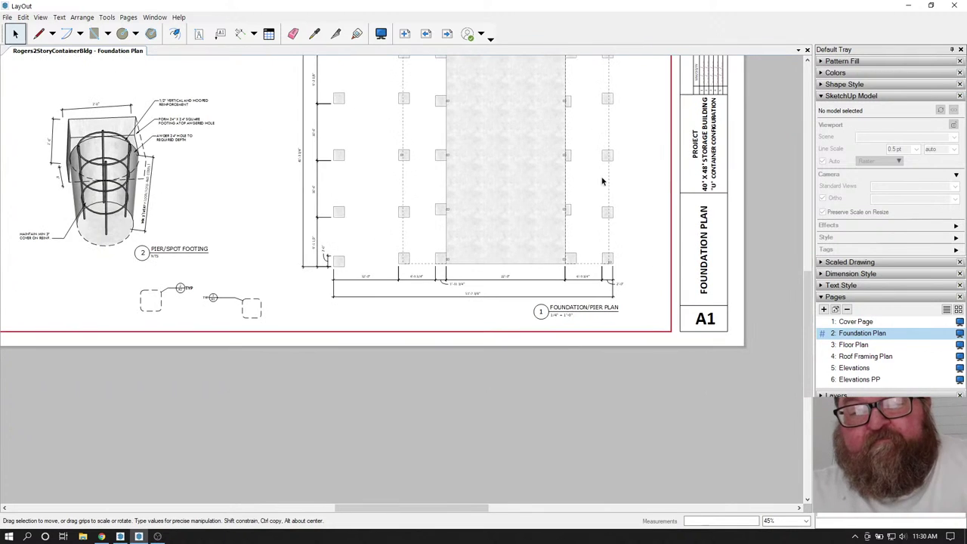
- Dimension the vertical spacing between the two lowest piers of the rightmost column, with the dimension line outside the plan
{"action": "scroll", "coordinate": [650, 296], "scroll_direction": "down", "scroll_amount": 4}
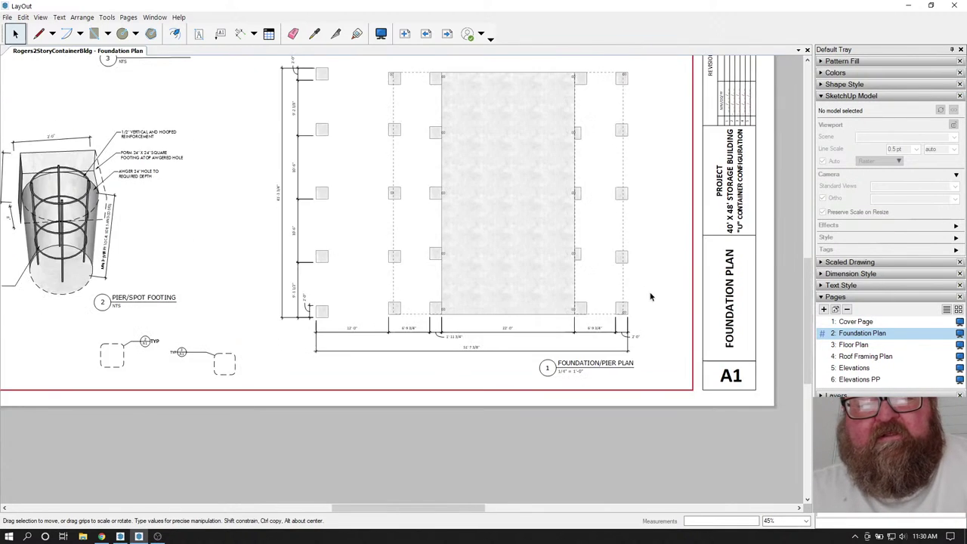
{"action": "scroll", "coordinate": [654, 285], "scroll_direction": "up", "scroll_amount": 4}
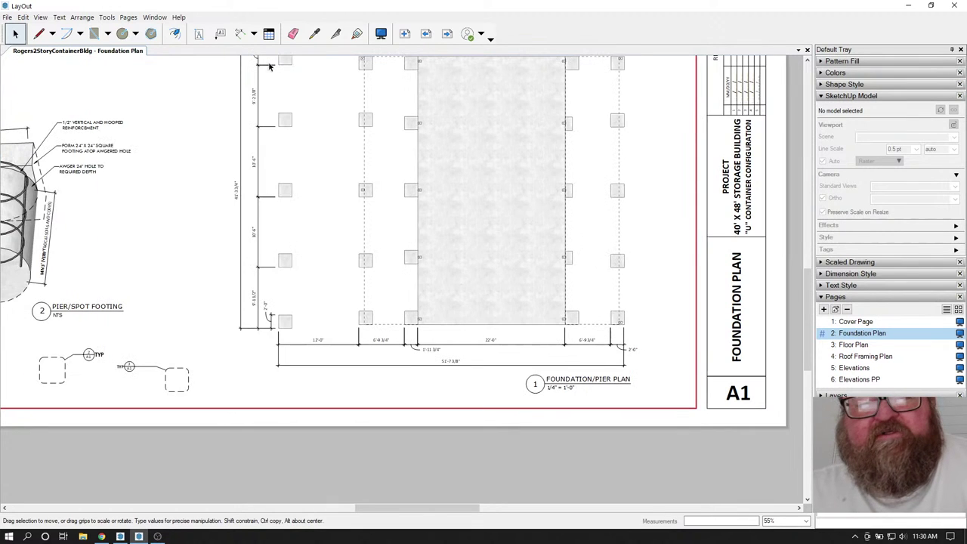
{"action": "left_click", "coordinate": [239, 33]}
{"action": "scroll", "coordinate": [604, 333], "scroll_direction": "up", "scroll_amount": 1}
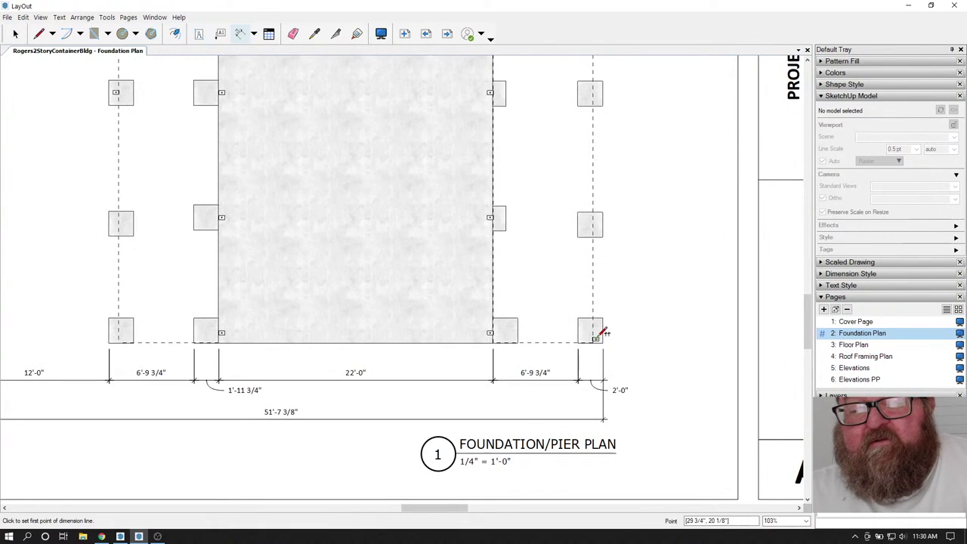
{"action": "left_click", "coordinate": [604, 341]}
{"action": "left_click", "coordinate": [604, 236]}
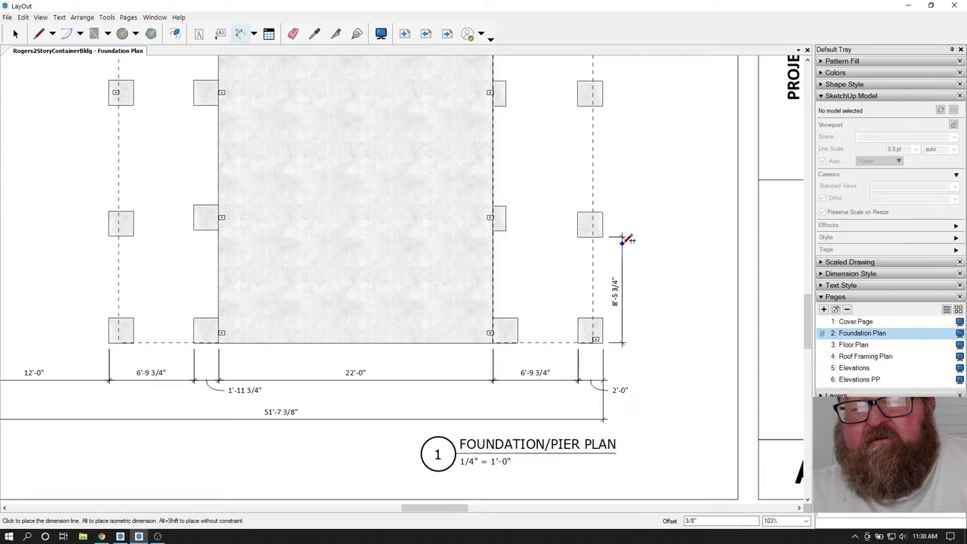
{"action": "left_click", "coordinate": [634, 239]}
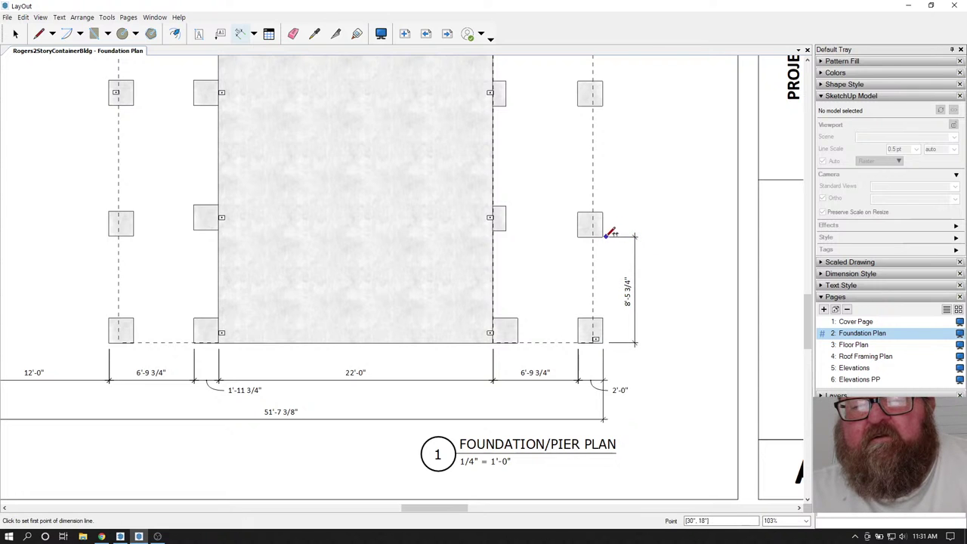
- Continue the vertical chain along the rightmost pier column with dimensions for the next two pier spacings
{"action": "left_click", "coordinate": [605, 236]}
{"action": "left_click", "coordinate": [604, 105]}
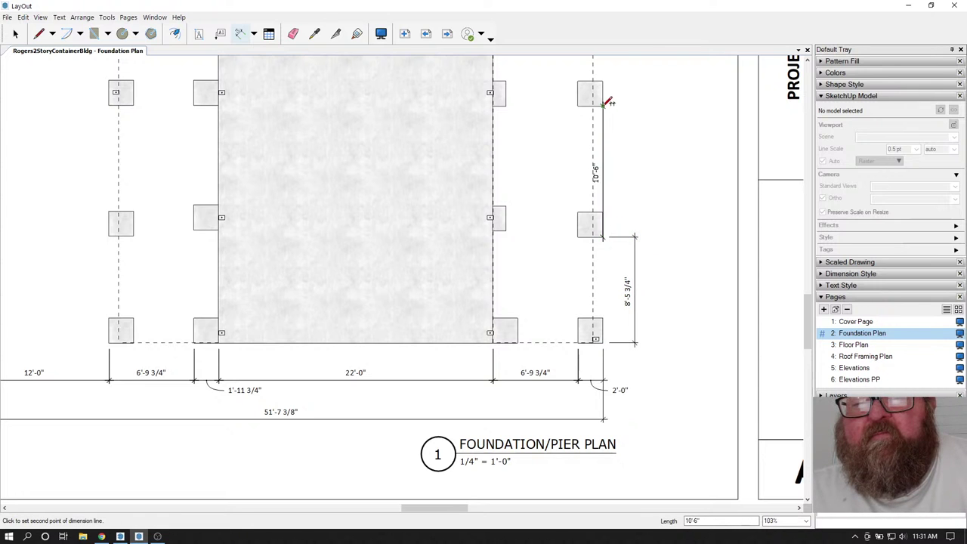
{"action": "left_click", "coordinate": [638, 121]}
{"action": "scroll", "coordinate": [632, 127], "scroll_direction": "down", "scroll_amount": 3}
{"action": "scroll", "coordinate": [616, 174], "scroll_direction": "up", "scroll_amount": 3}
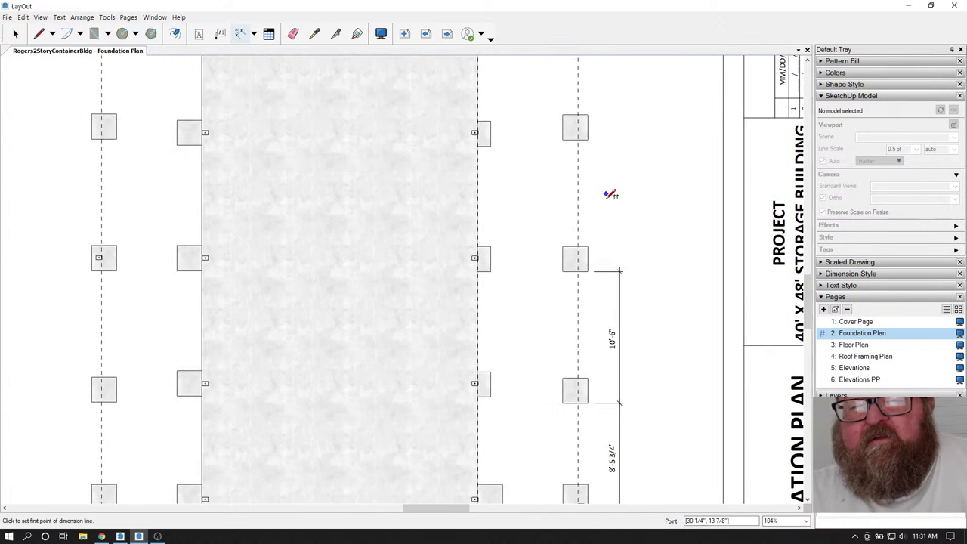
{"action": "left_click", "coordinate": [589, 138]}
{"action": "left_click", "coordinate": [613, 151]}
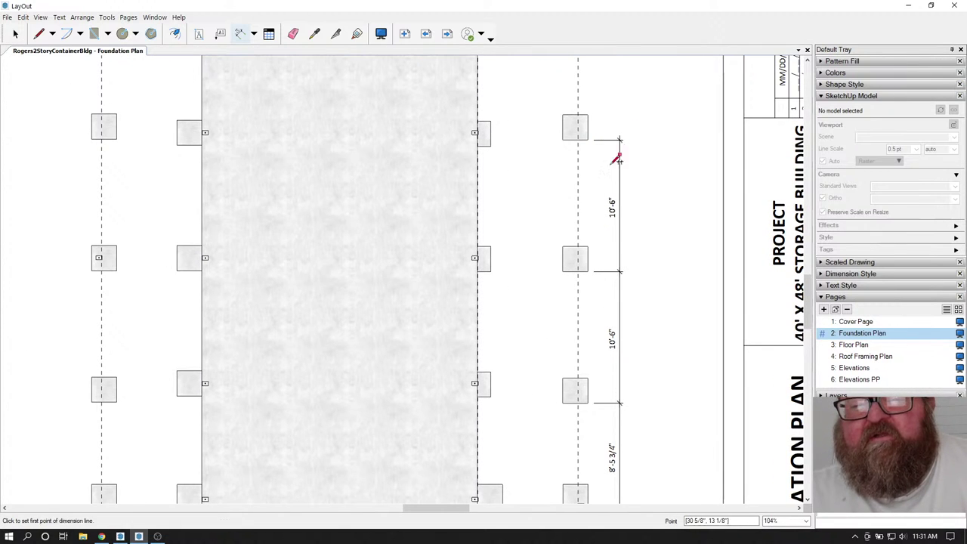
- Dimension the last spacing up to the rightmost column's top pier and that pier's height, completing the vertical chain
{"action": "scroll", "coordinate": [616, 155], "scroll_direction": "down", "scroll_amount": 3}
{"action": "scroll", "coordinate": [598, 183], "scroll_direction": "up", "scroll_amount": 3}
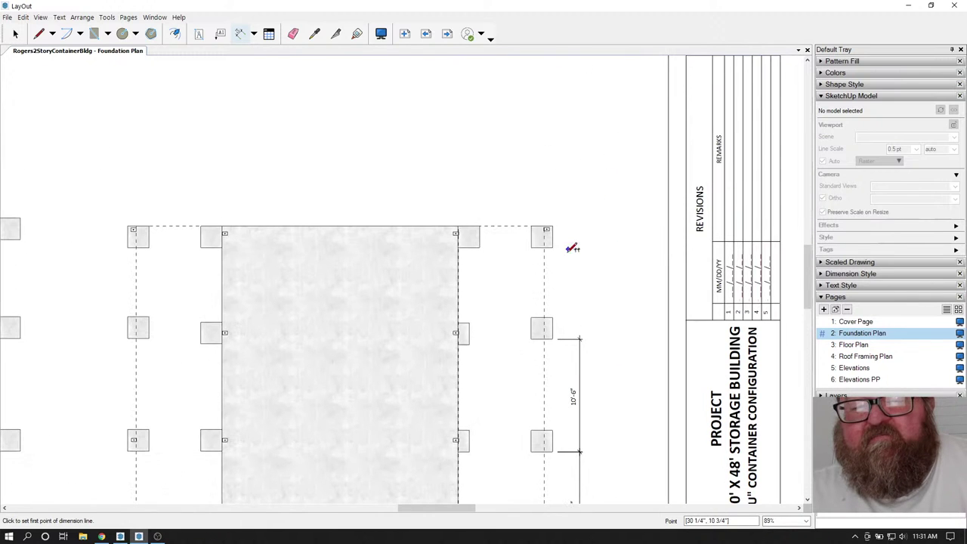
{"action": "left_click", "coordinate": [557, 336]}
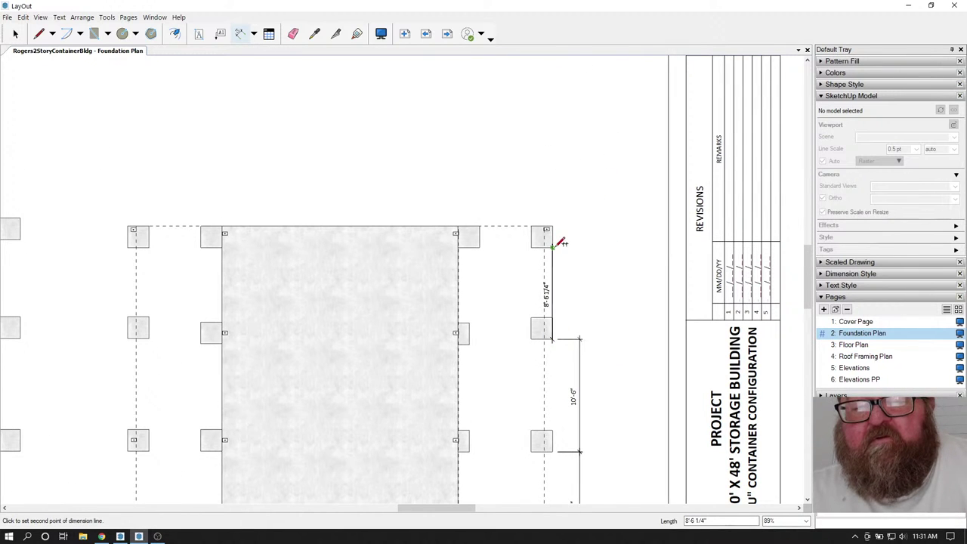
{"action": "left_click", "coordinate": [561, 240]}
{"action": "left_click", "coordinate": [581, 245]}
{"action": "left_click", "coordinate": [555, 245]}
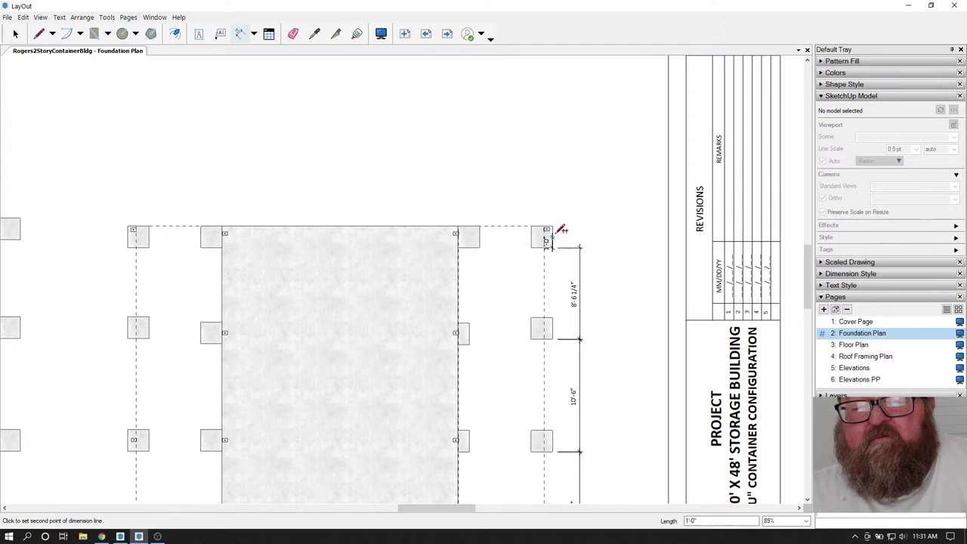
{"action": "left_click", "coordinate": [556, 225]}
{"action": "left_click", "coordinate": [582, 236]}
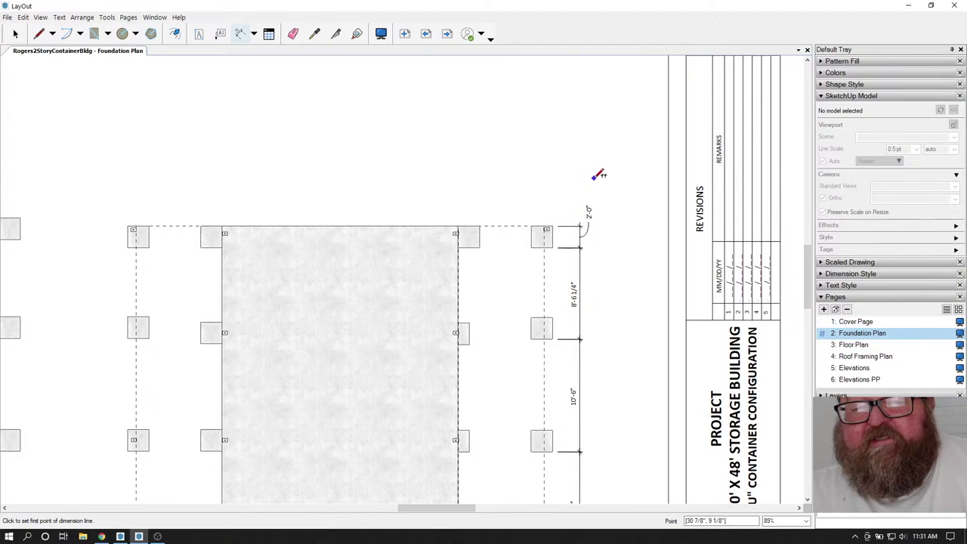
- Add an overall vertical dimension from the bottom to the top pier of the rightmost column, placed outside the spacing chain
{"action": "scroll", "coordinate": [595, 188], "scroll_direction": "down", "scroll_amount": 3}
{"action": "scroll", "coordinate": [587, 402], "scroll_direction": "up", "scroll_amount": 3}
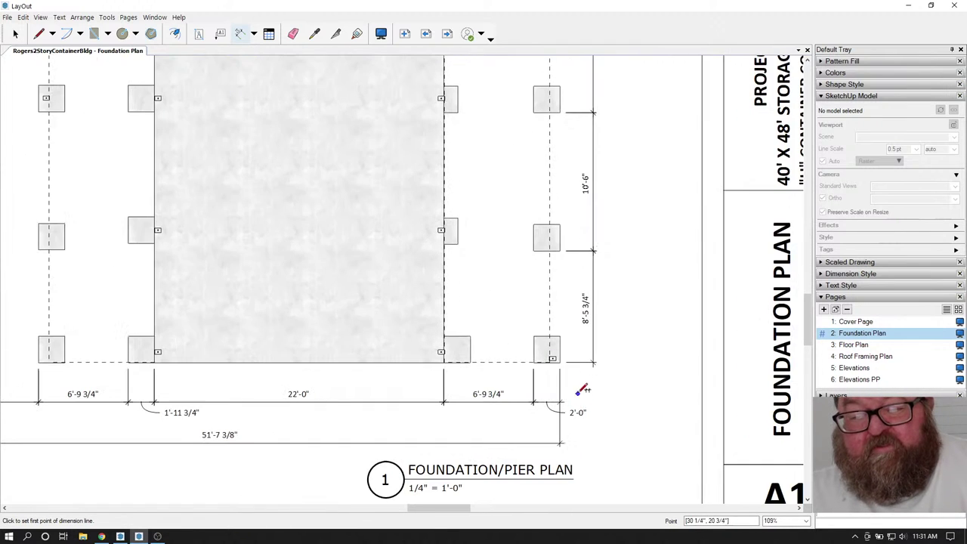
{"action": "scroll", "coordinate": [561, 360], "scroll_direction": "down", "scroll_amount": 4}
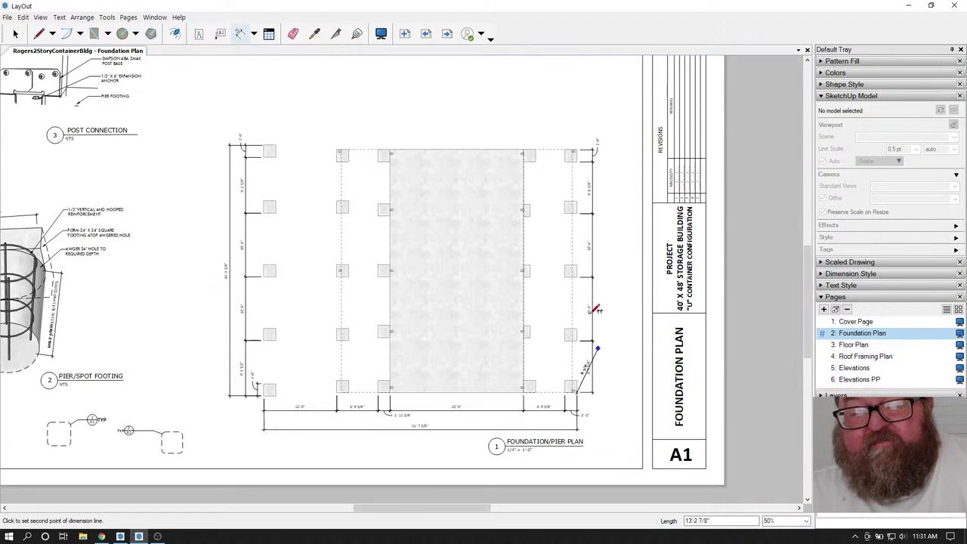
{"action": "scroll", "coordinate": [586, 153], "scroll_direction": "up", "scroll_amount": 3}
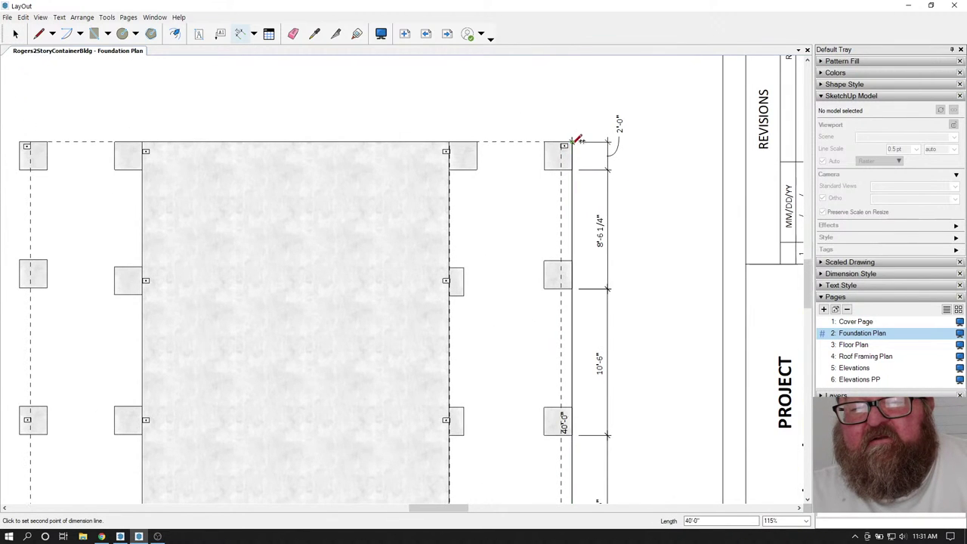
{"action": "left_click", "coordinate": [580, 144]}
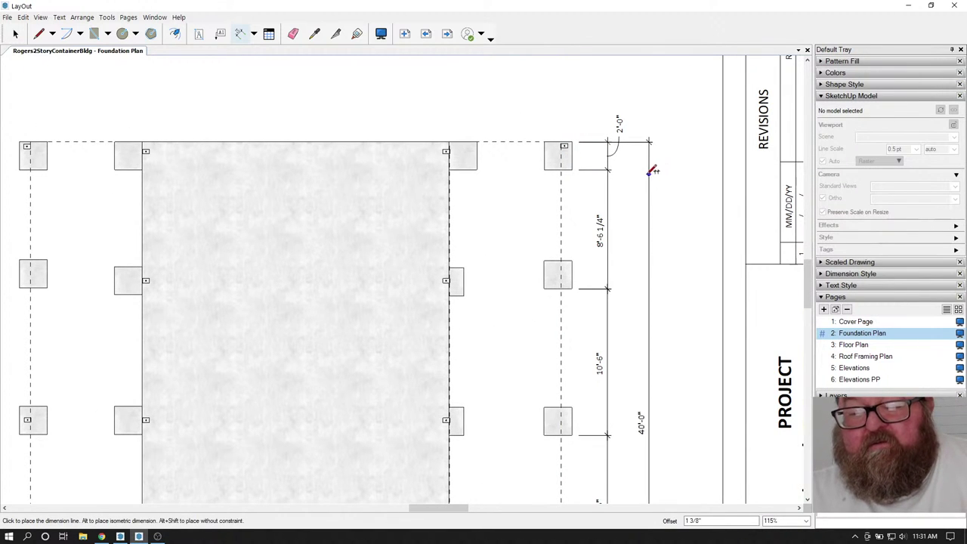
{"action": "left_click", "coordinate": [651, 152]}
{"action": "scroll", "coordinate": [651, 152], "scroll_direction": "down", "scroll_amount": 4}
{"action": "scroll", "coordinate": [643, 133], "scroll_direction": "up", "scroll_amount": 1}
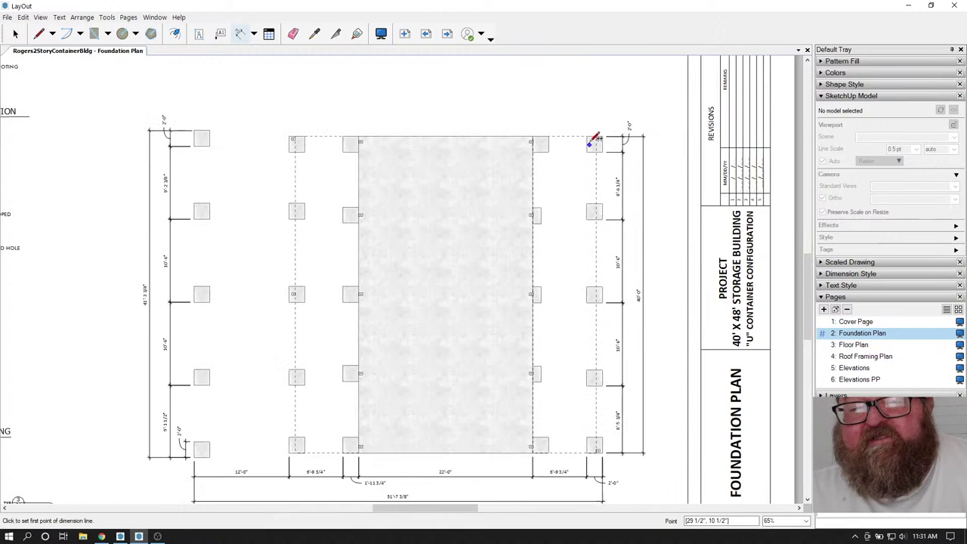
- Dimension horizontally from the upper-left pier's left edge to the second top-row pier's left edge, with the line above the plan
{"action": "scroll", "coordinate": [676, 289], "scroll_direction": "down", "scroll_amount": 2}
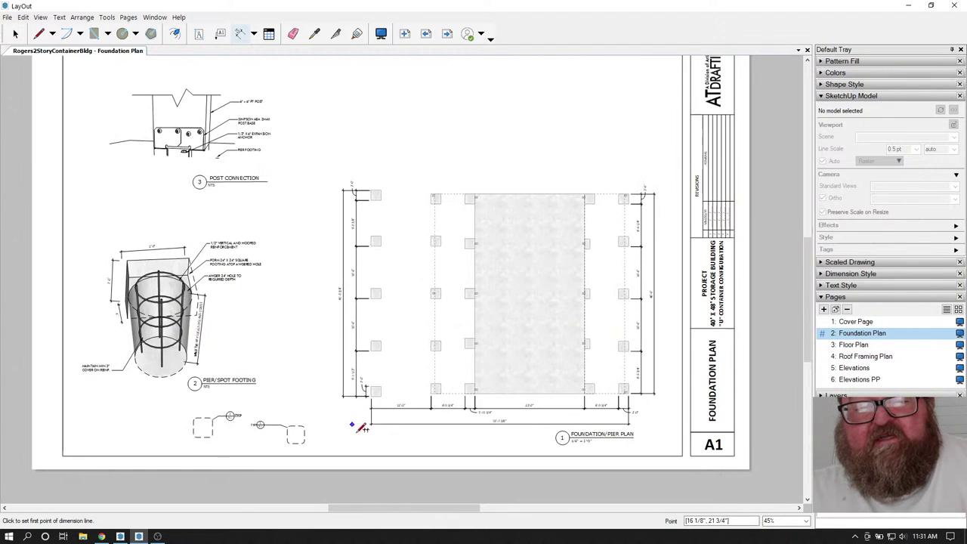
{"action": "scroll", "coordinate": [361, 423], "scroll_direction": "up", "scroll_amount": 2}
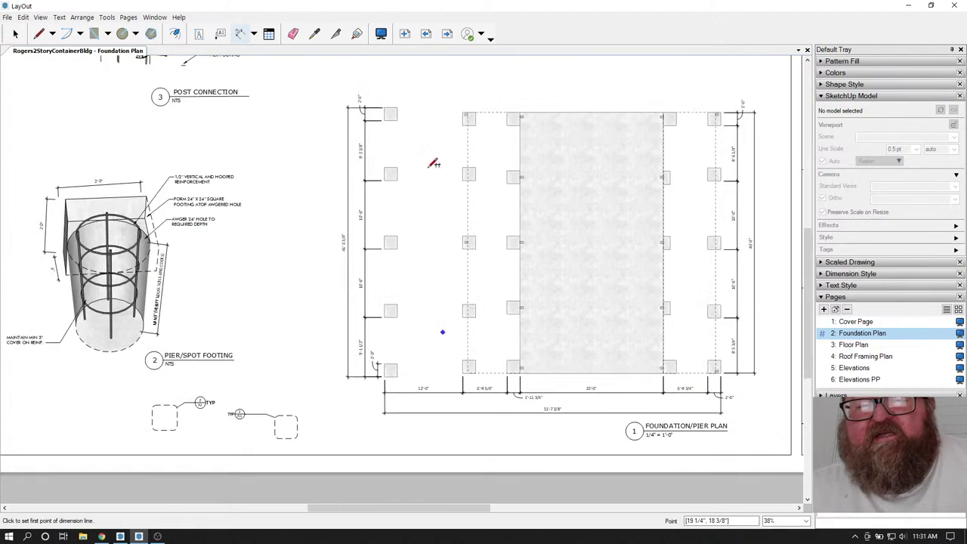
{"action": "scroll", "coordinate": [420, 65], "scroll_direction": "down", "scroll_amount": 2}
{"action": "scroll", "coordinate": [421, 173], "scroll_direction": "up", "scroll_amount": 4}
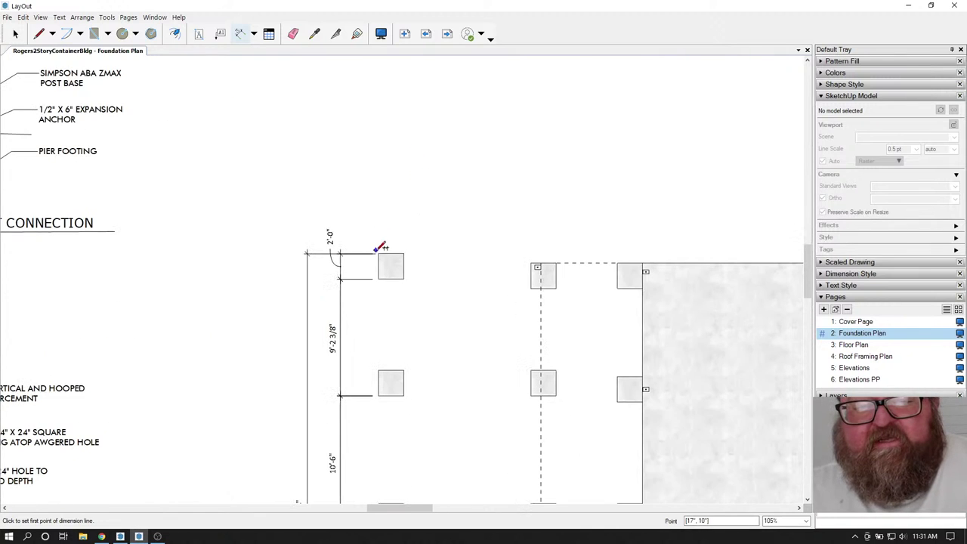
{"action": "left_click", "coordinate": [377, 249]}
{"action": "left_click", "coordinate": [530, 248]}
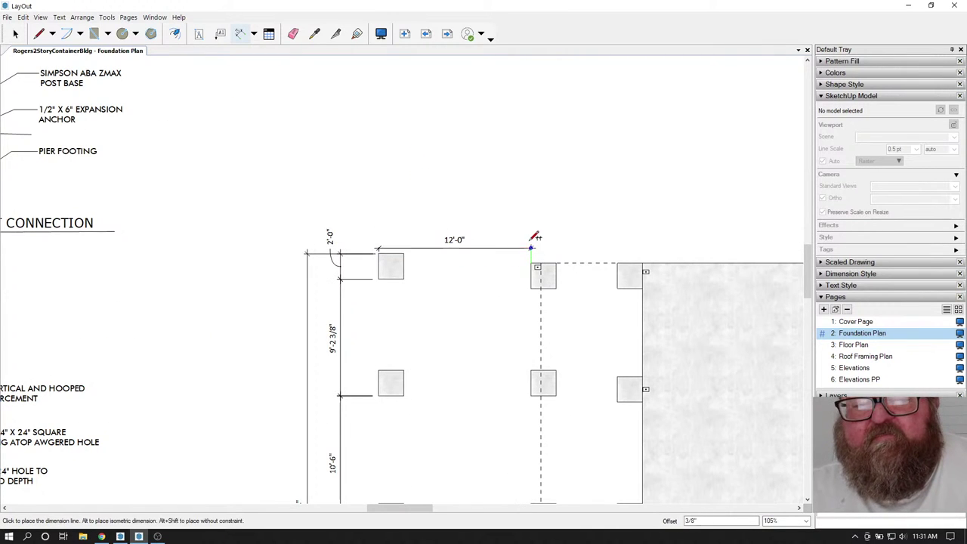
{"action": "left_click", "coordinate": [532, 226]}
- Extend the top chain from the second pier's left edge to the left edge of the pier beside the slab
{"action": "left_click", "coordinate": [532, 257]}
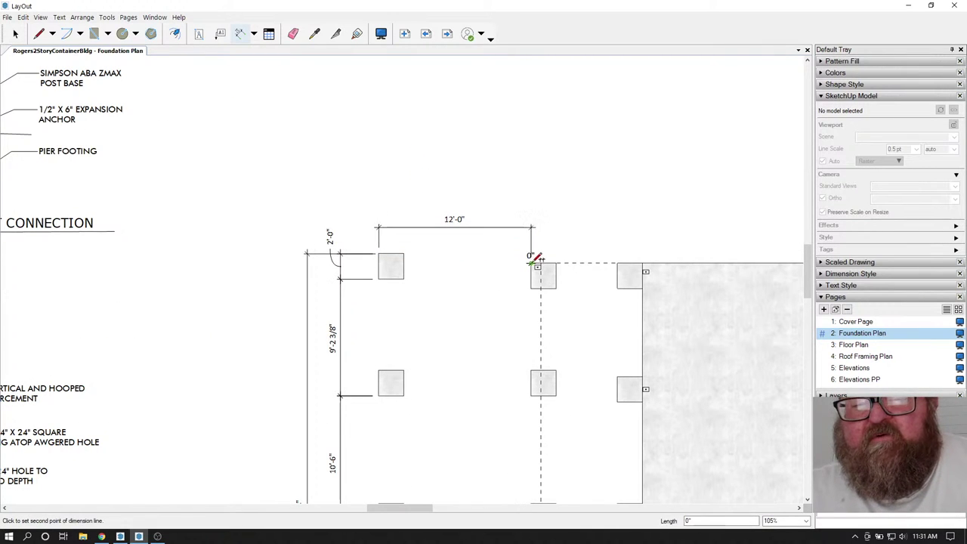
{"action": "left_click", "coordinate": [619, 262]}
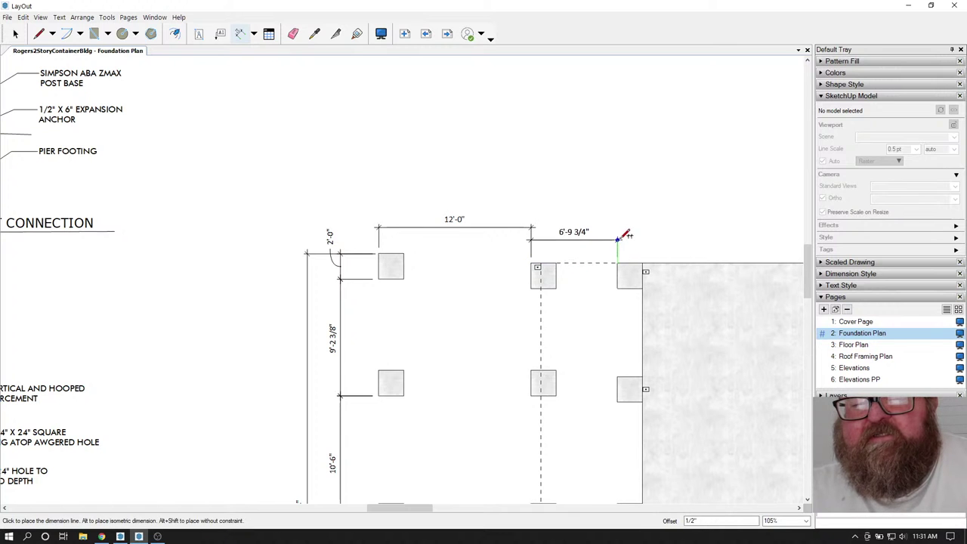
{"action": "left_click", "coordinate": [618, 227]}
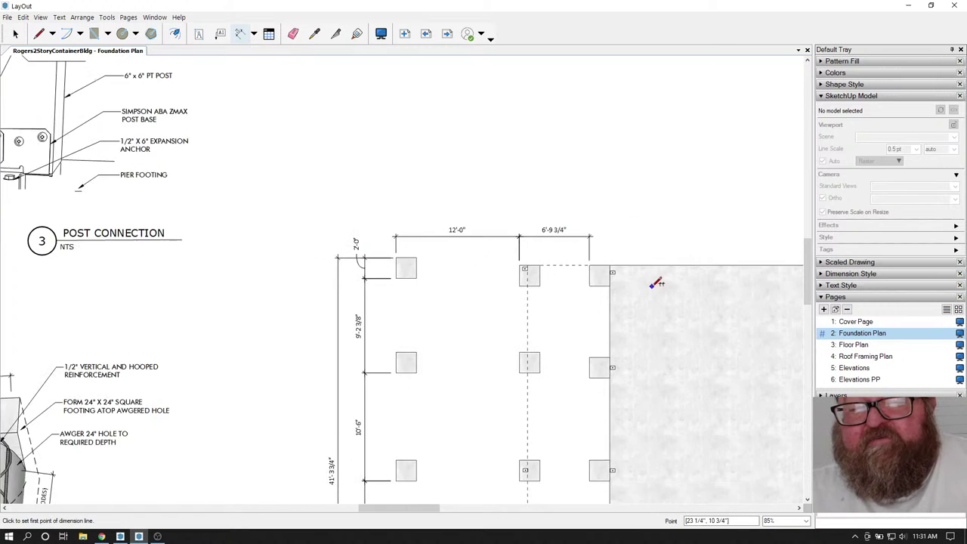
{"action": "scroll", "coordinate": [654, 276], "scroll_direction": "up", "scroll_amount": 3}
{"action": "scroll", "coordinate": [514, 226], "scroll_direction": "up", "scroll_amount": 4}
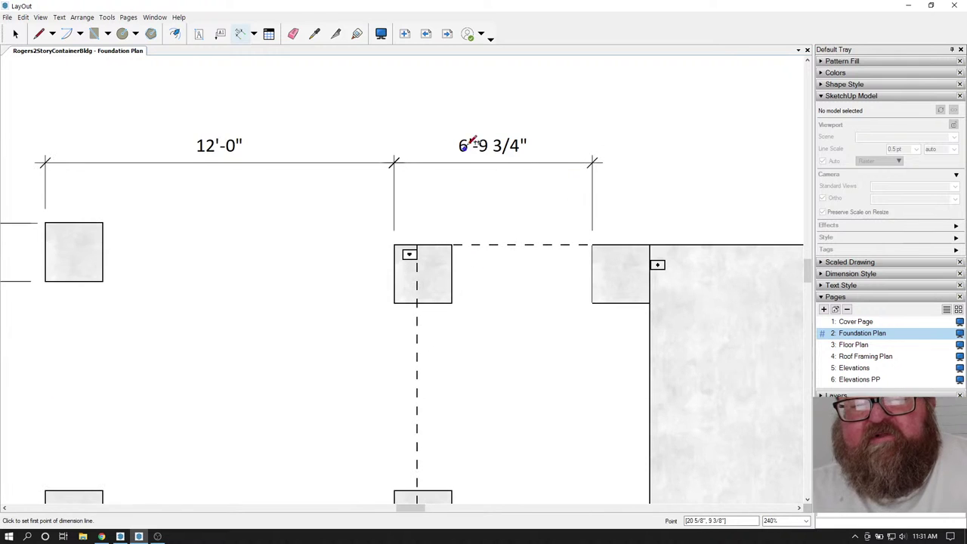
{"action": "scroll", "coordinate": [627, 265], "scroll_direction": "down", "scroll_amount": 4}
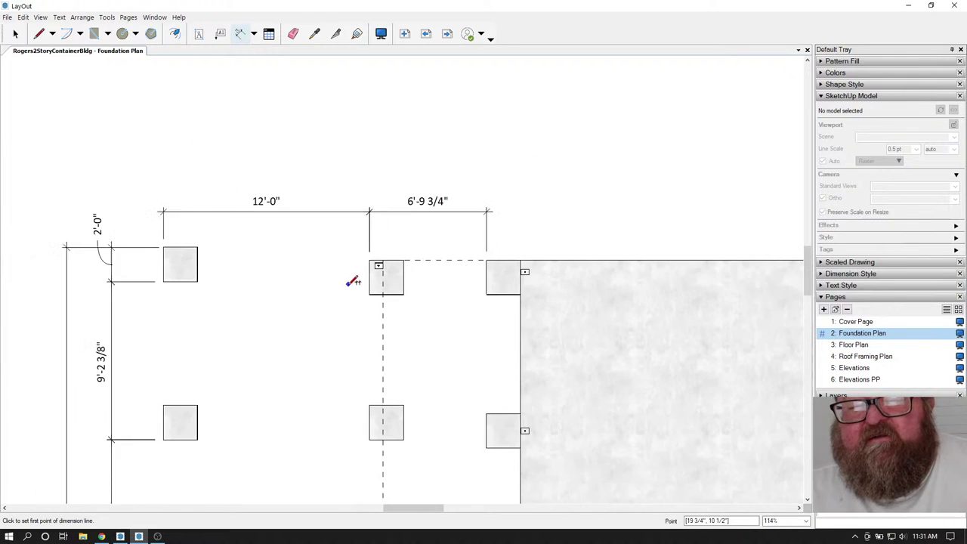
- Dimension from the third top-row pier's left edge to the slab's upper-left corner, and dimension the slab's full width in line
{"action": "left_click", "coordinate": [460, 264]}
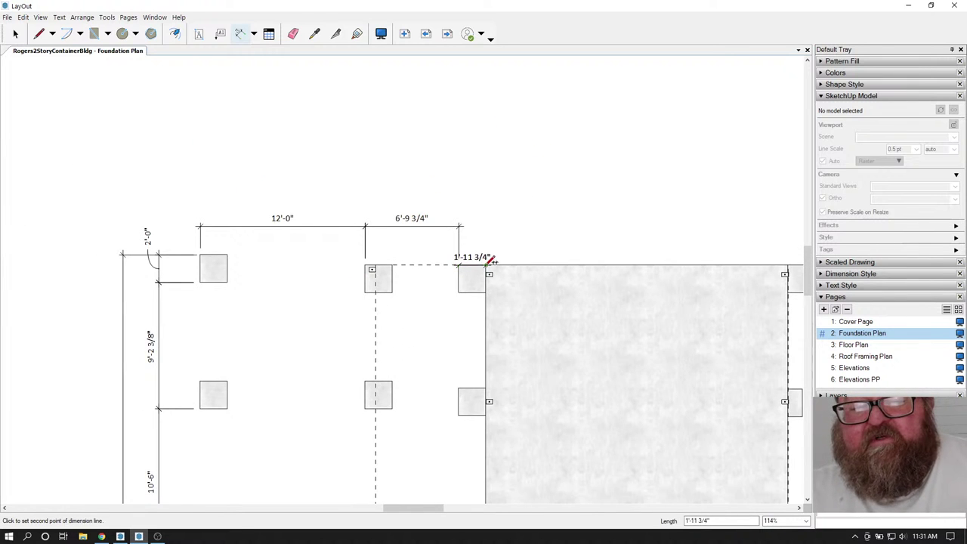
{"action": "left_click", "coordinate": [486, 264]}
{"action": "left_click", "coordinate": [487, 225]}
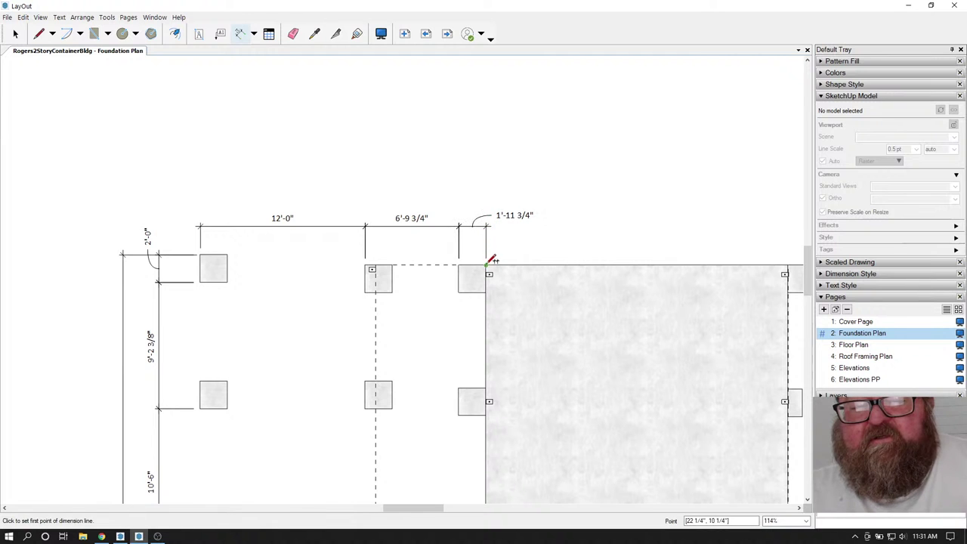
{"action": "left_click", "coordinate": [486, 264]}
{"action": "scroll", "coordinate": [487, 263], "scroll_direction": "down", "scroll_amount": 3}
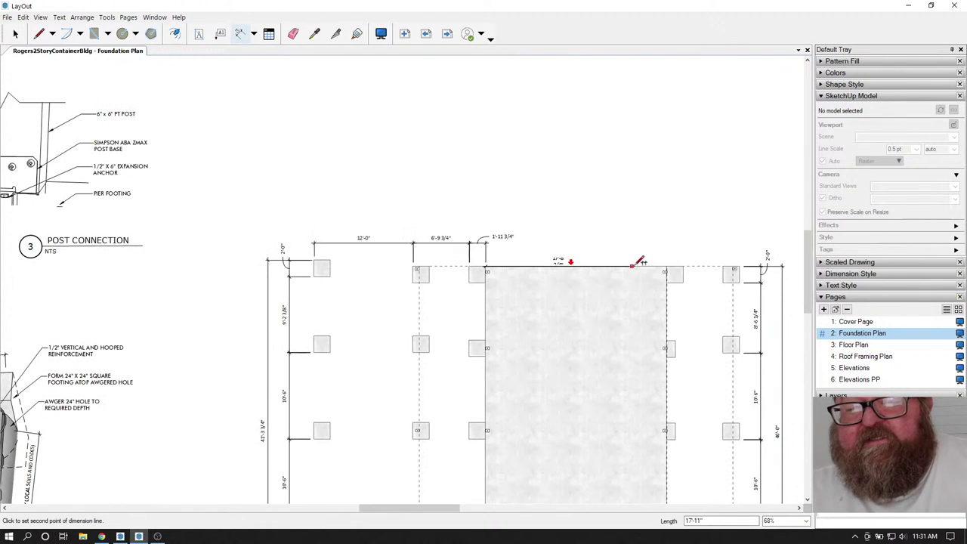
{"action": "left_click", "coordinate": [670, 263]}
{"action": "left_click", "coordinate": [669, 241]}
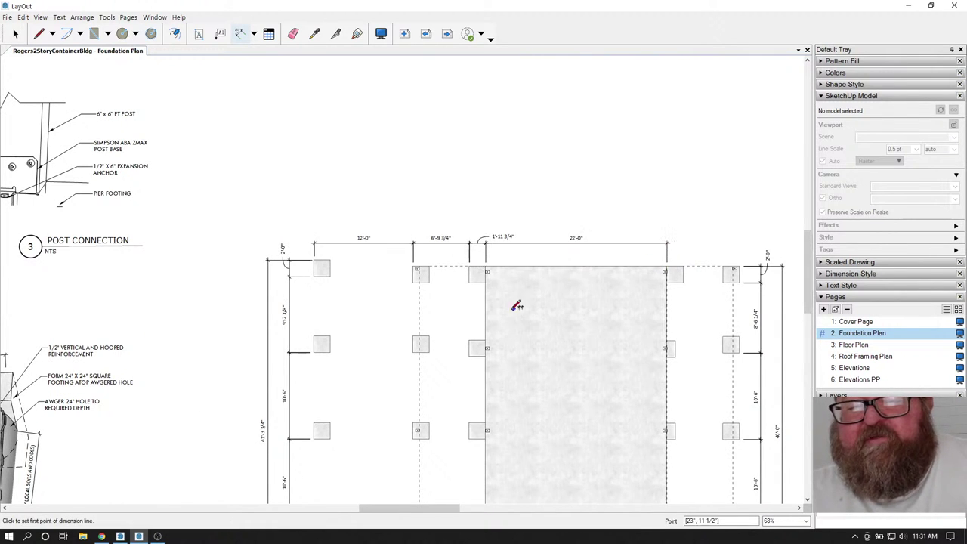
- Dimension the width of the top-row pier at the slab's upper-right corner, in line with the top chain
{"action": "scroll", "coordinate": [514, 306], "scroll_direction": "down", "scroll_amount": 2}
{"action": "scroll", "coordinate": [723, 301], "scroll_direction": "up", "scroll_amount": 5}
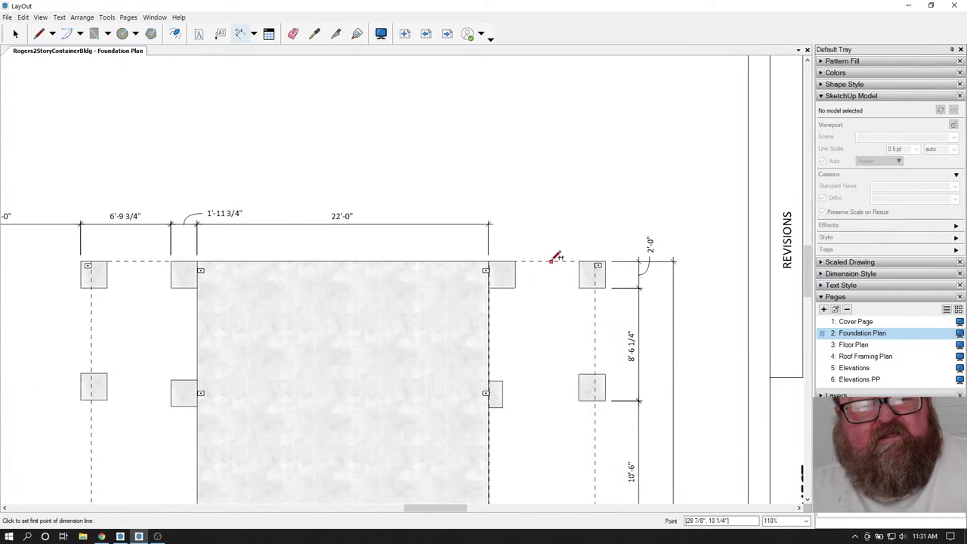
{"action": "left_click", "coordinate": [488, 261]}
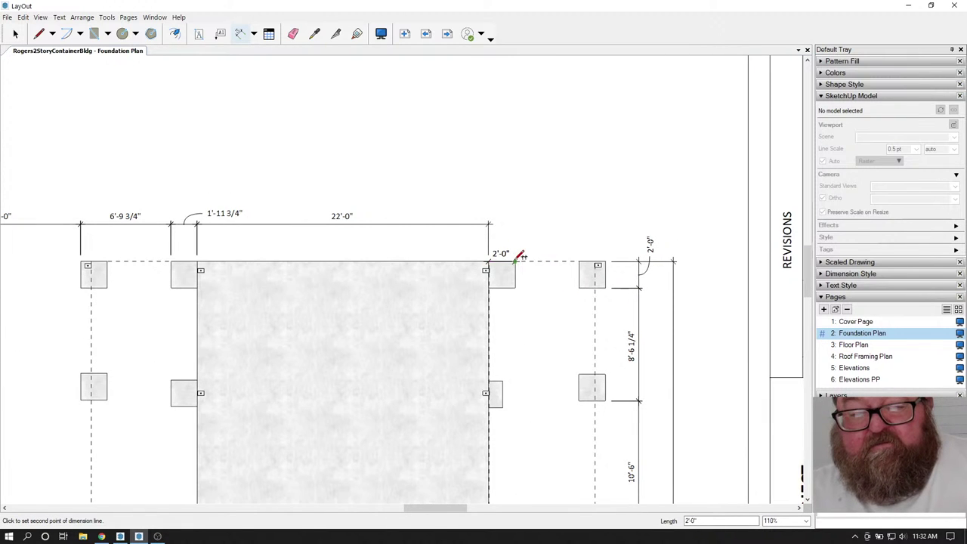
{"action": "left_click", "coordinate": [515, 261]}
{"action": "left_click", "coordinate": [515, 224]}
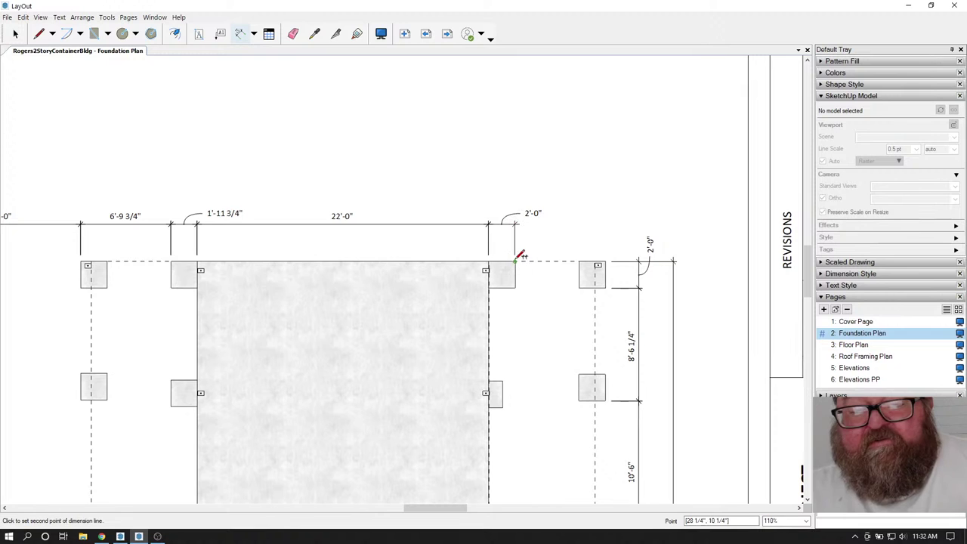
- Extend the top chain from the pier at the slab's upper-right corner to the upper-right pier, and dimension that pier's width in line
{"action": "left_click", "coordinate": [579, 261]}
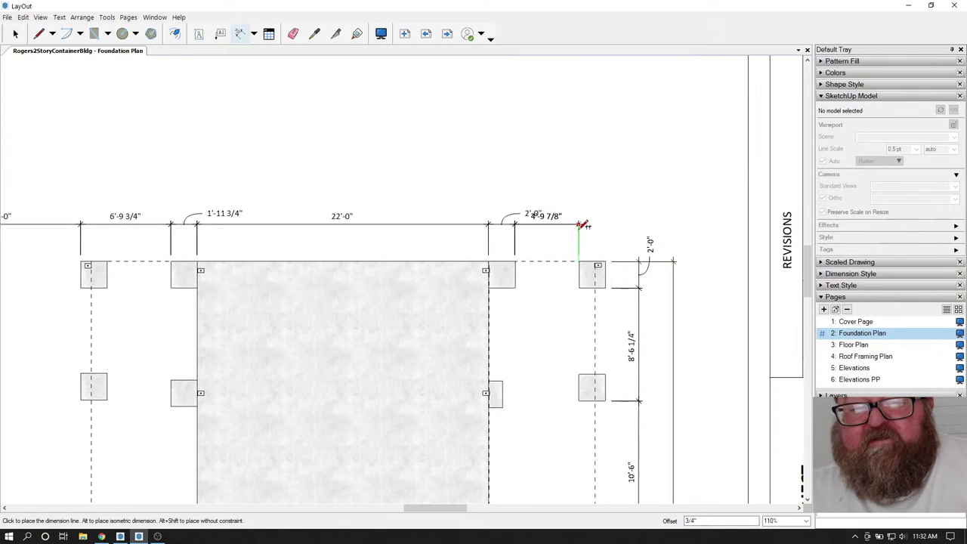
{"action": "left_click", "coordinate": [580, 225]}
{"action": "left_click", "coordinate": [579, 262]}
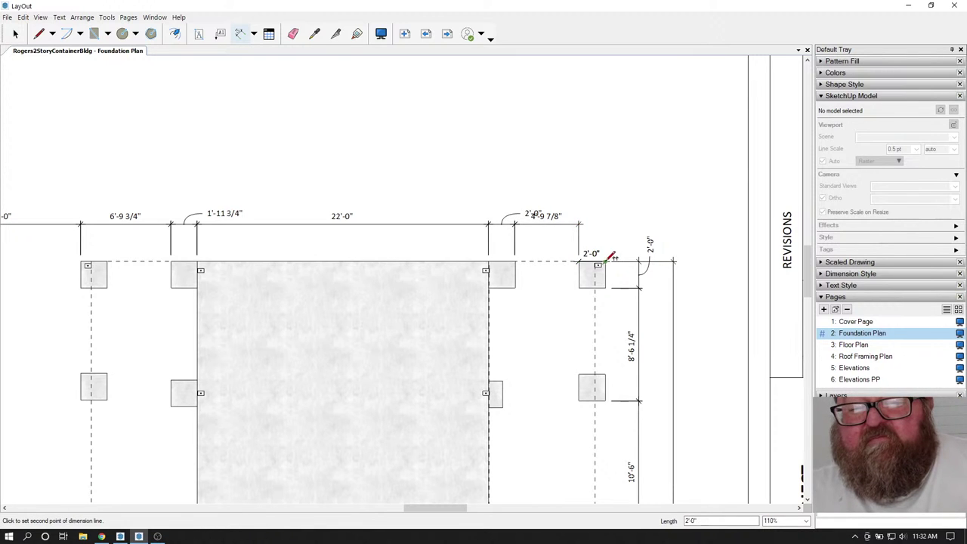
{"action": "left_click", "coordinate": [605, 262]}
{"action": "left_click", "coordinate": [609, 223]}
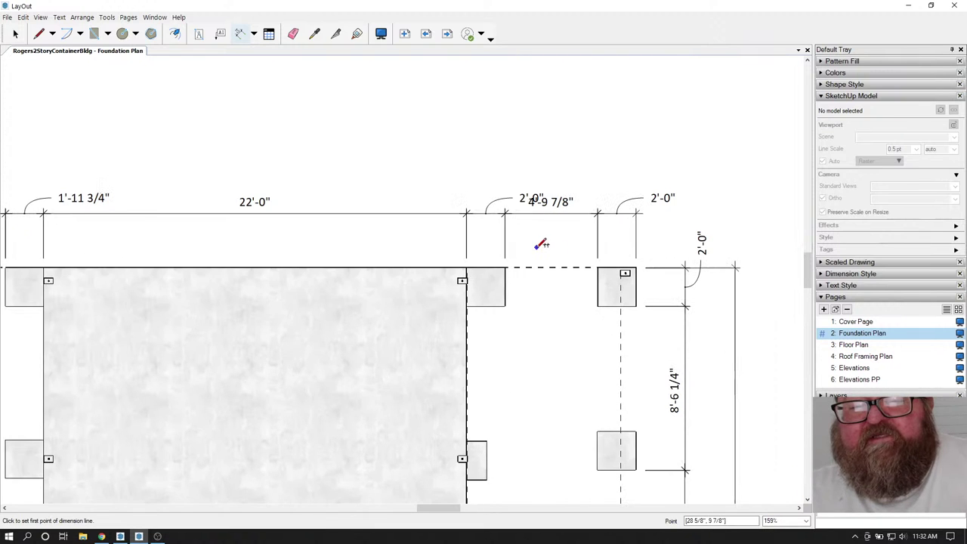
- Dimension the overall width from the upper-left pier's left edge to the upper-right pier's right edge, with the line above the top chain
{"action": "scroll", "coordinate": [537, 227], "scroll_direction": "up", "scroll_amount": 2}
{"action": "scroll", "coordinate": [549, 219], "scroll_direction": "down", "scroll_amount": 3}
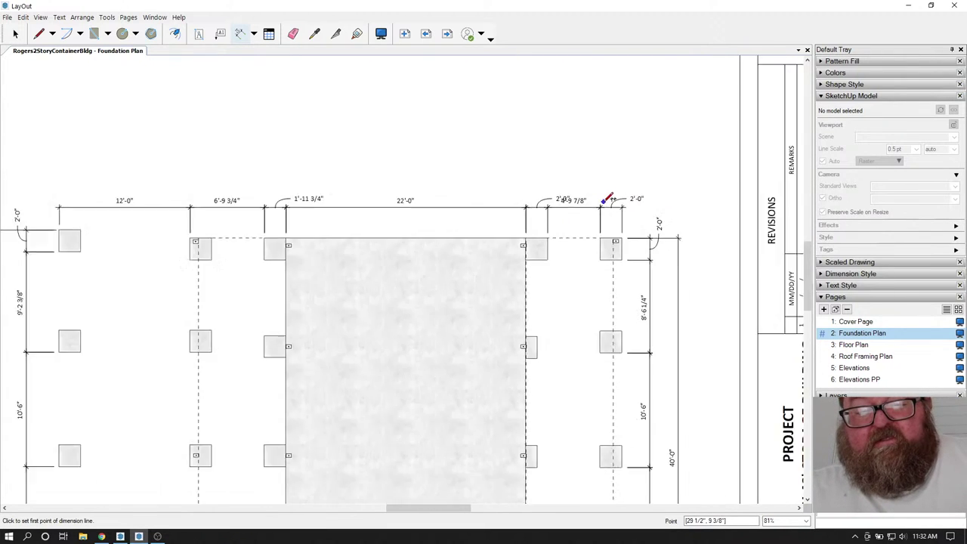
{"action": "scroll", "coordinate": [269, 209], "scroll_direction": "up", "scroll_amount": 2}
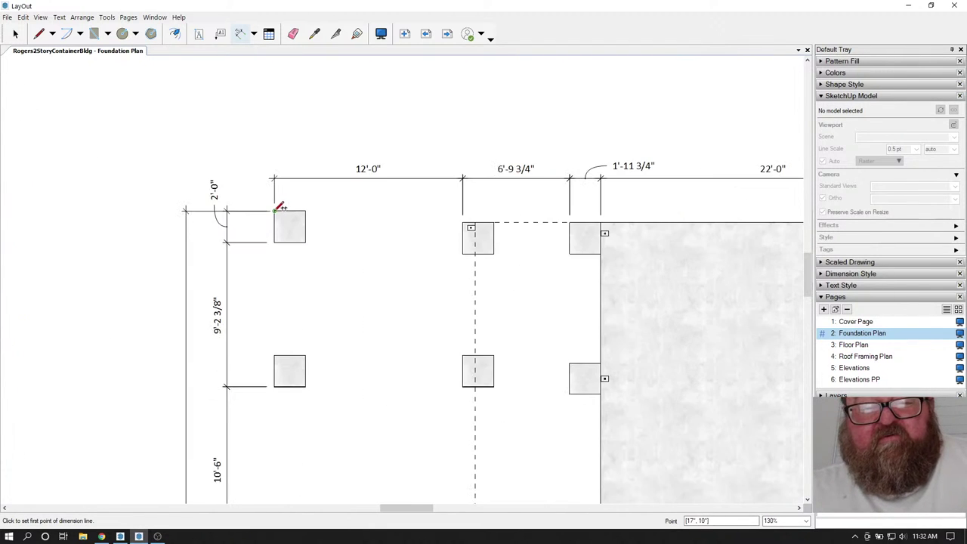
{"action": "left_click", "coordinate": [275, 210]}
{"action": "scroll", "coordinate": [380, 201], "scroll_direction": "down", "scroll_amount": 3}
{"action": "scroll", "coordinate": [611, 242], "scroll_direction": "up", "scroll_amount": 3}
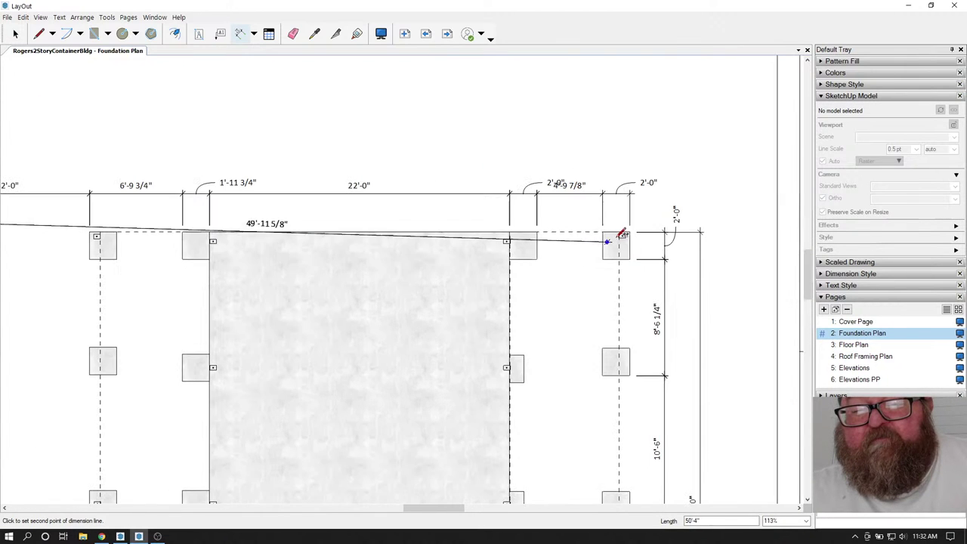
{"action": "left_click", "coordinate": [618, 236]}
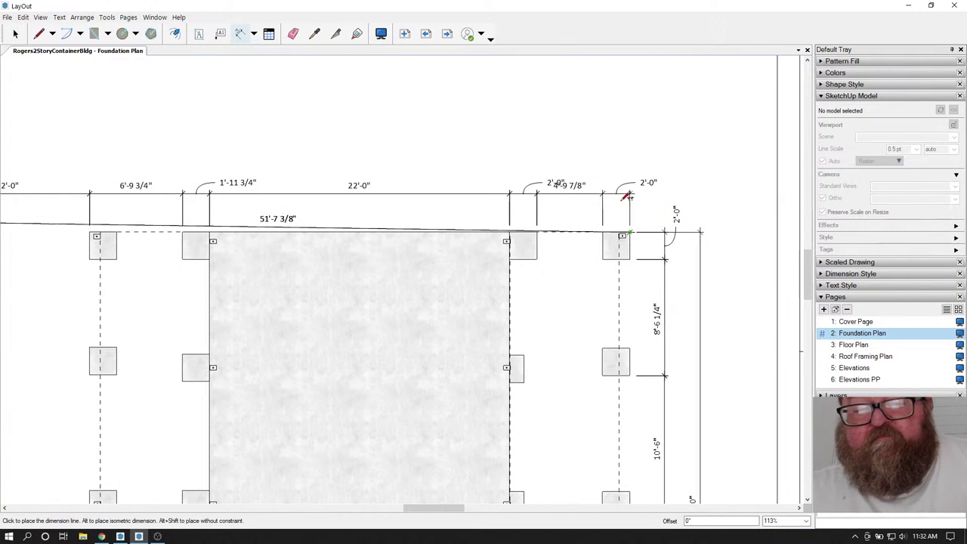
{"action": "left_click", "coordinate": [621, 156]}
{"action": "scroll", "coordinate": [562, 157], "scroll_direction": "down", "scroll_amount": 3}
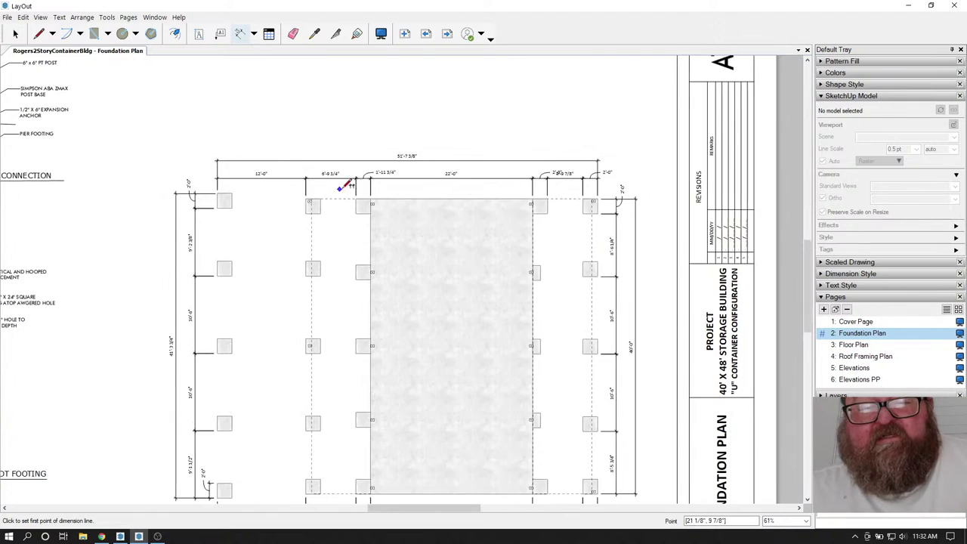
- Review the completed dimensions along the plan's top and bottom, and save the document
{"action": "scroll", "coordinate": [378, 166], "scroll_direction": "up", "scroll_amount": 3}
{"action": "scroll", "coordinate": [476, 136], "scroll_direction": "down", "scroll_amount": 4}
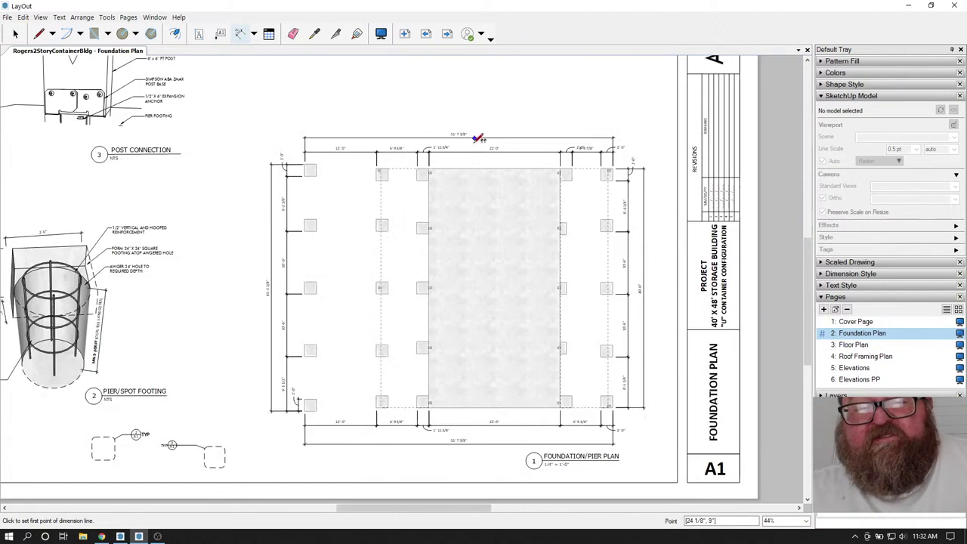
{"action": "scroll", "coordinate": [464, 441], "scroll_direction": "up", "scroll_amount": 5}
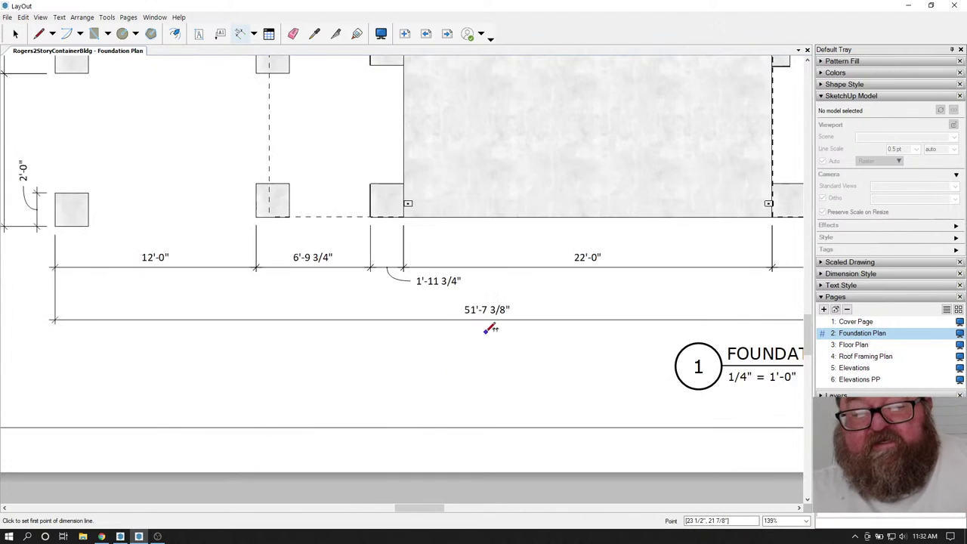
{"action": "scroll", "coordinate": [514, 388], "scroll_direction": "down", "scroll_amount": 5}
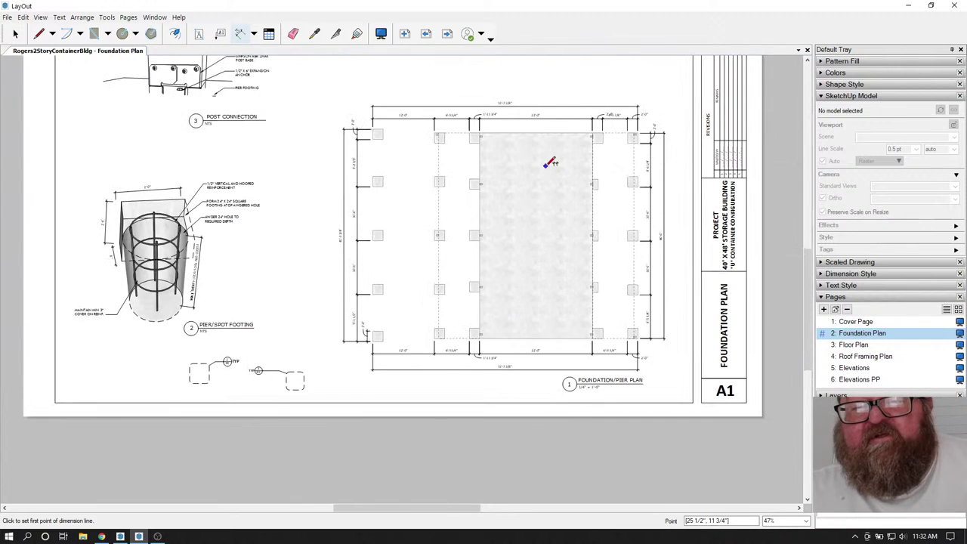
{"action": "scroll", "coordinate": [550, 163], "scroll_direction": "up", "scroll_amount": 1}
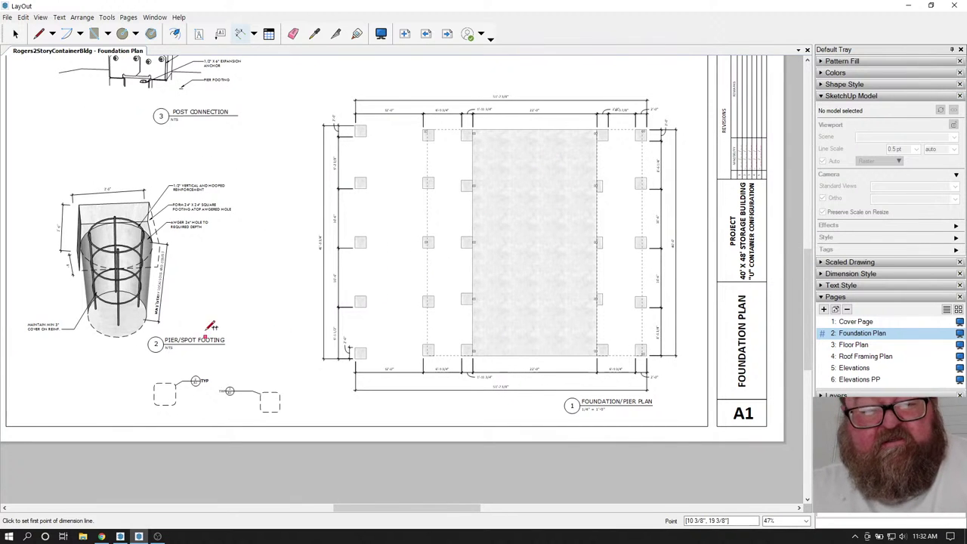
{"action": "left_click", "coordinate": [6, 17]}
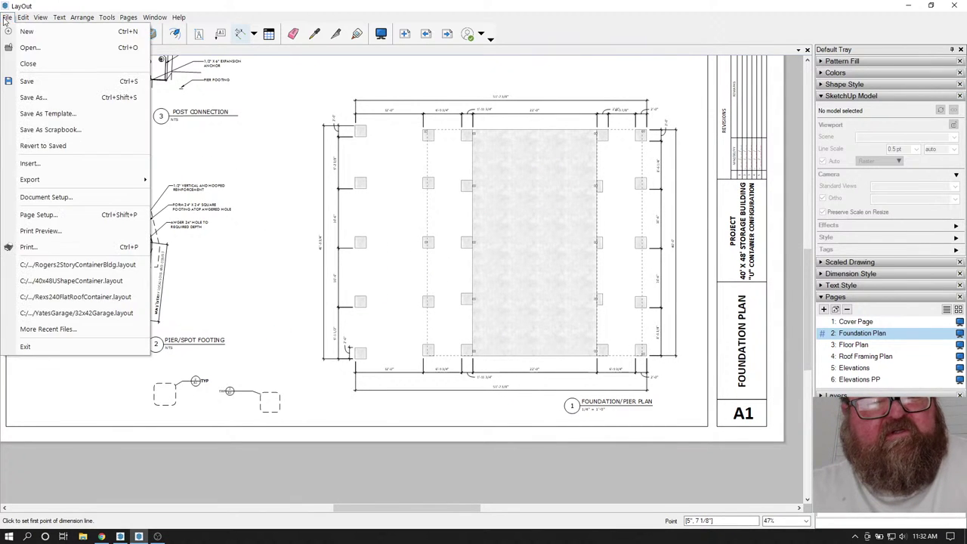
{"action": "left_click", "coordinate": [17, 78]}
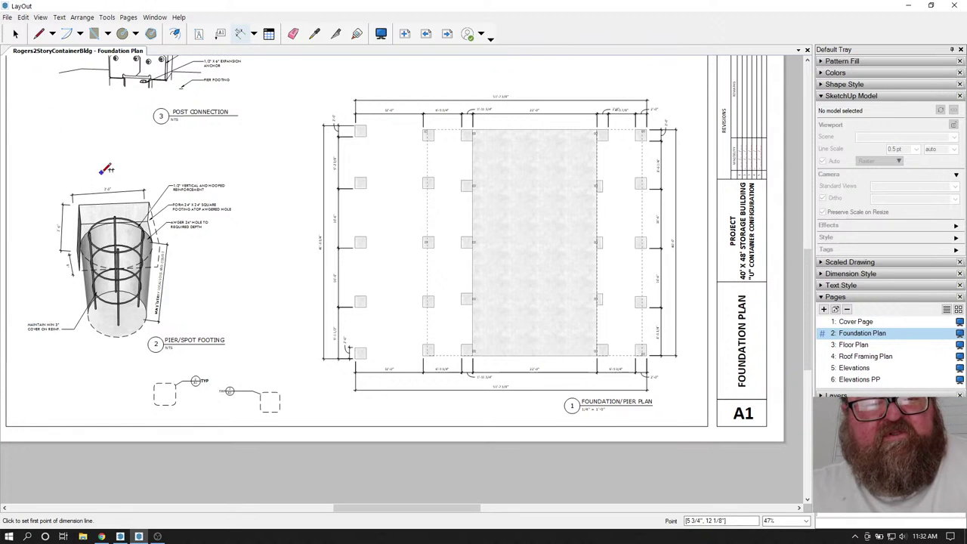
- Switch to YouTube Studio to check the live stream's chat, and return to the foundation plan in LayOut
{"action": "left_click", "coordinate": [102, 536]}
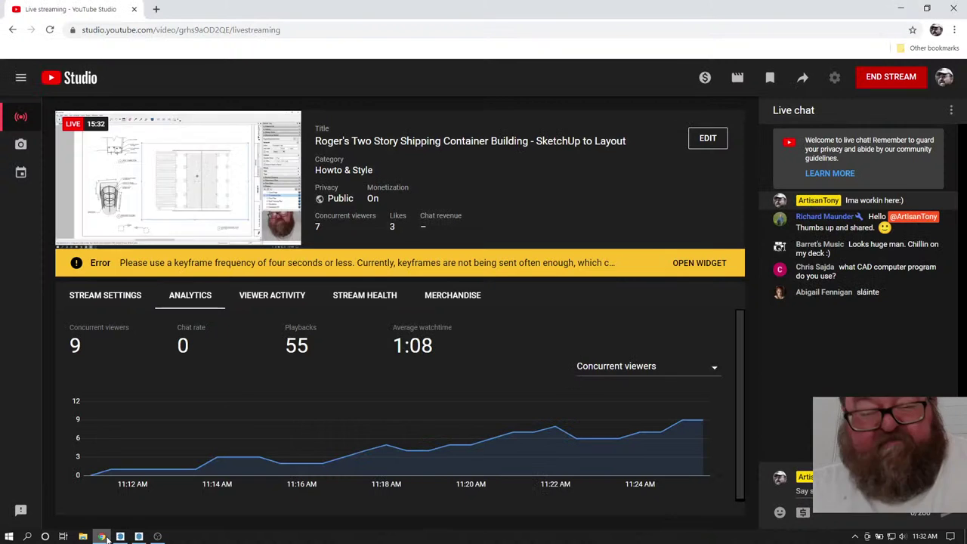
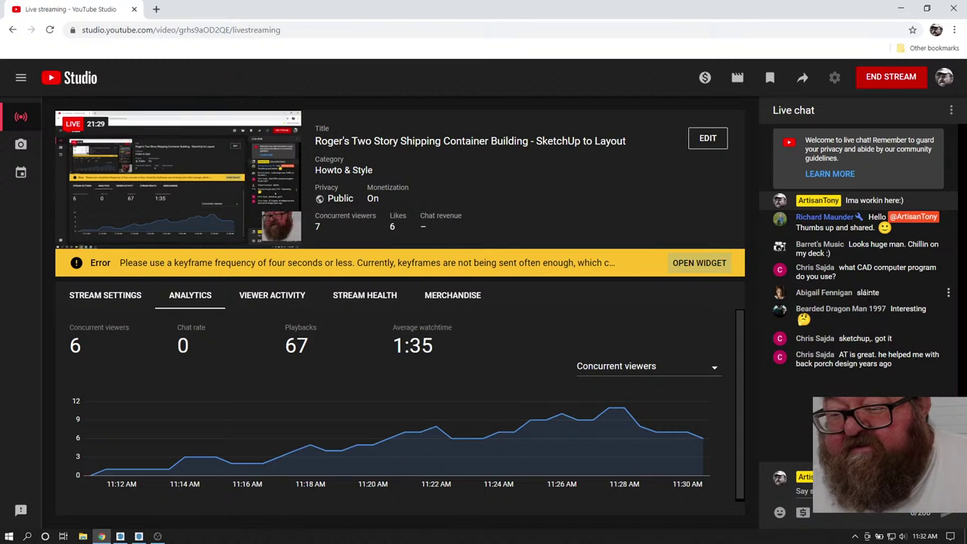
{"action": "left_click", "coordinate": [98, 537]}
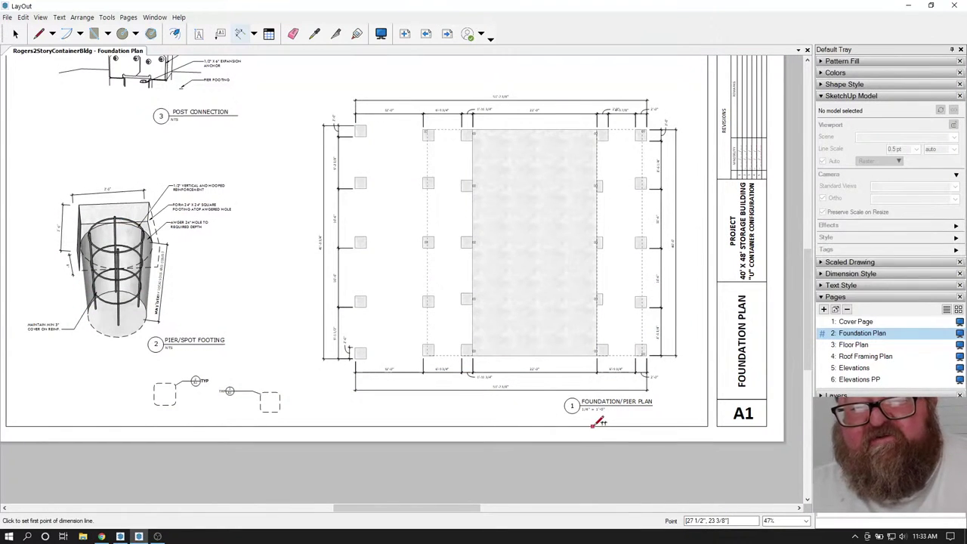
{"action": "scroll", "coordinate": [600, 422], "scroll_direction": "down", "scroll_amount": 1}
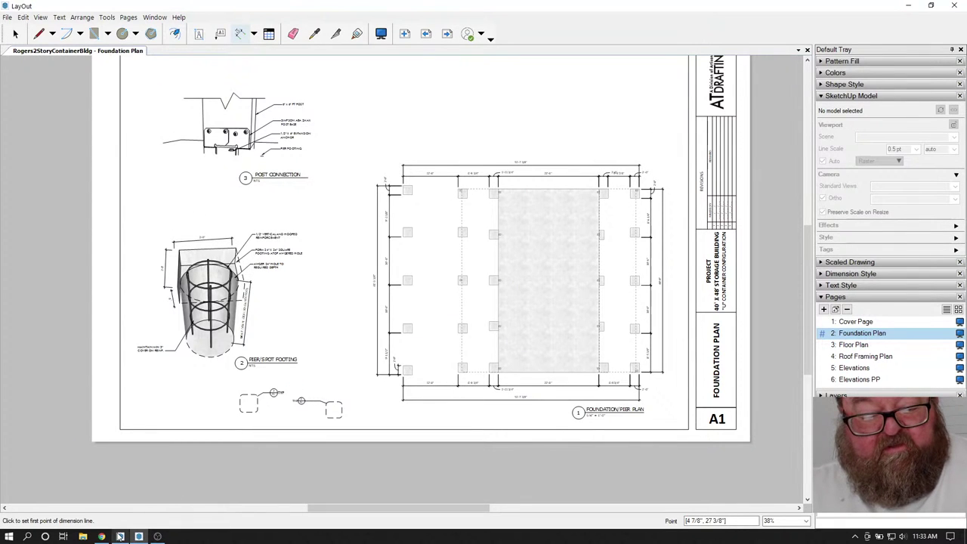
{"action": "mouse_move", "coordinate": [119, 539]}
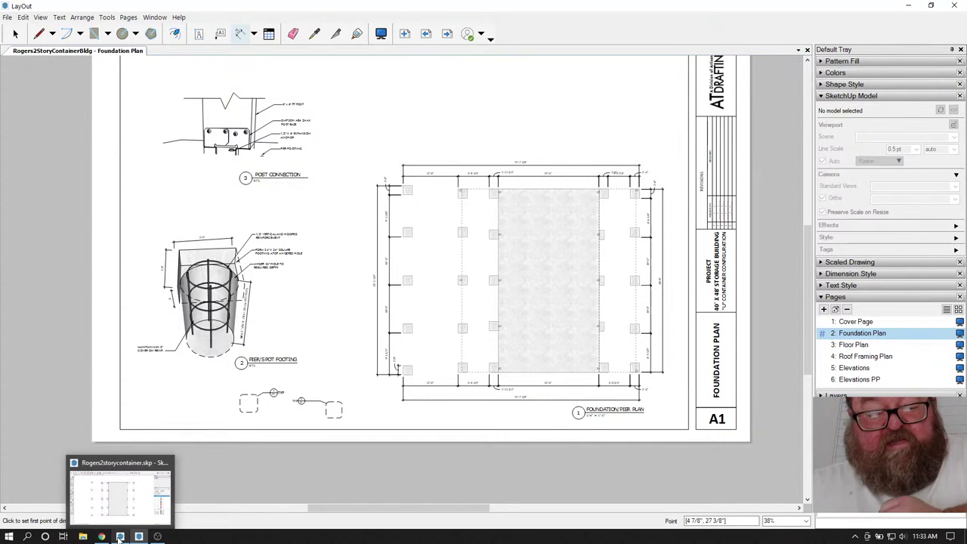
{"action": "left_click", "coordinate": [121, 537]}
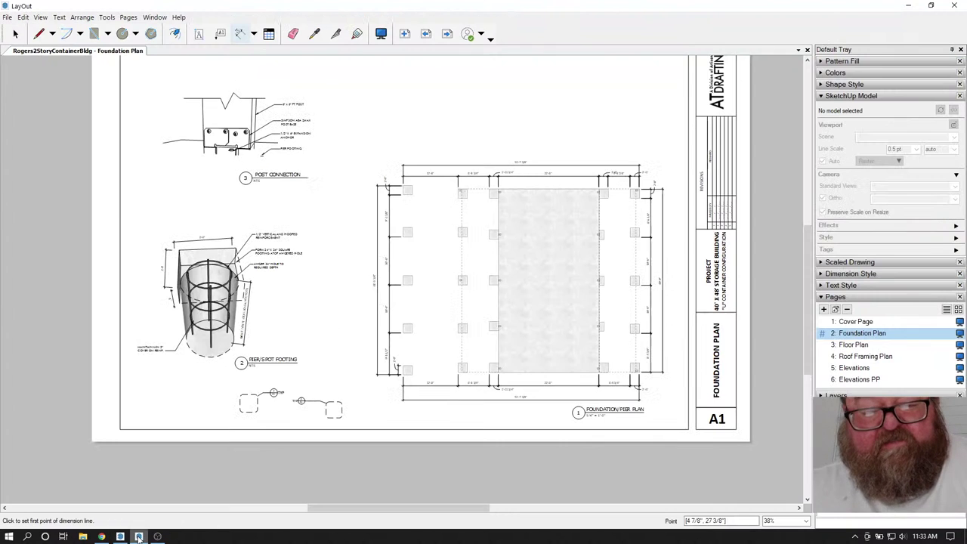
{"action": "left_click", "coordinate": [138, 537]}
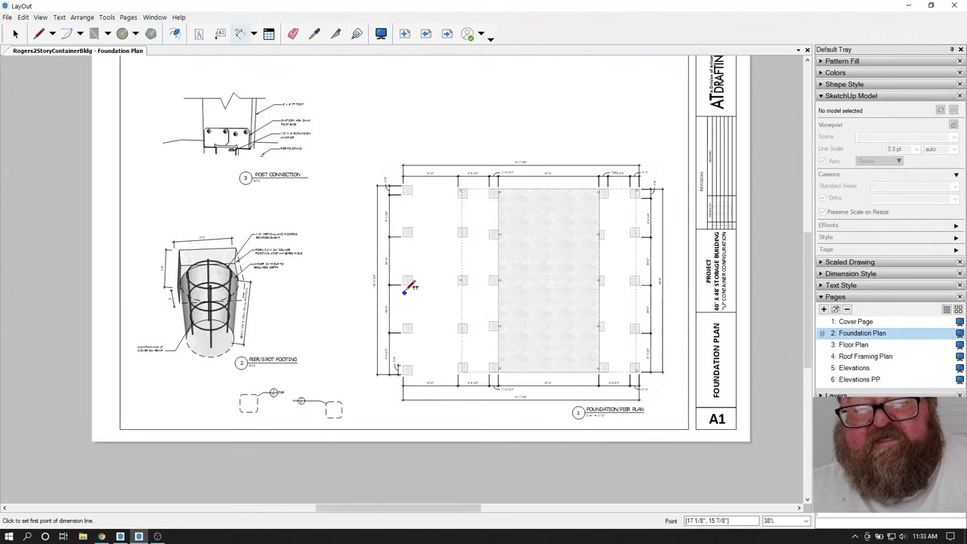
- Compare the overall vertical dimensions on the two sides of the foundation plan and check the outer piers' alignment
{"action": "scroll", "coordinate": [409, 286], "scroll_direction": "up", "scroll_amount": 5}
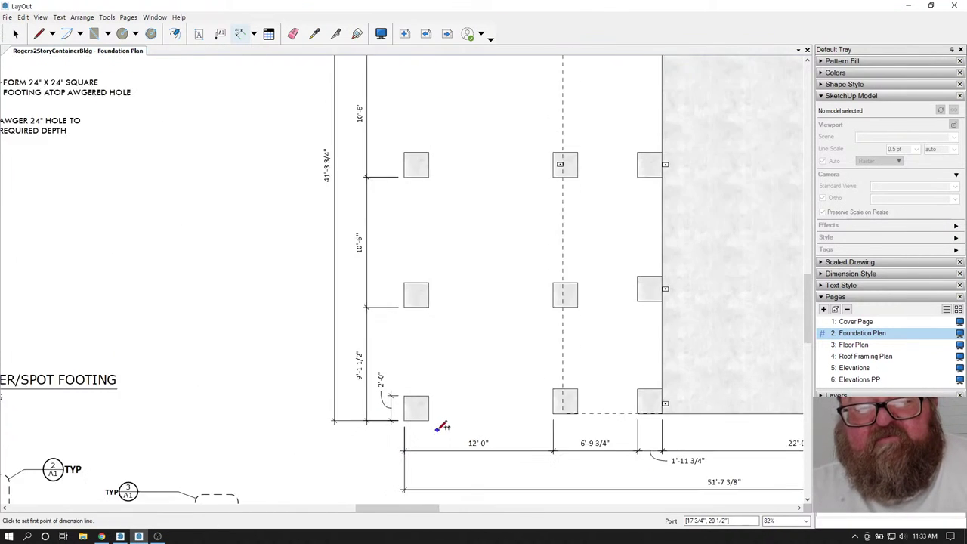
{"action": "scroll", "coordinate": [442, 426], "scroll_direction": "down", "scroll_amount": 3}
{"action": "scroll", "coordinate": [365, 270], "scroll_direction": "up", "scroll_amount": 6}
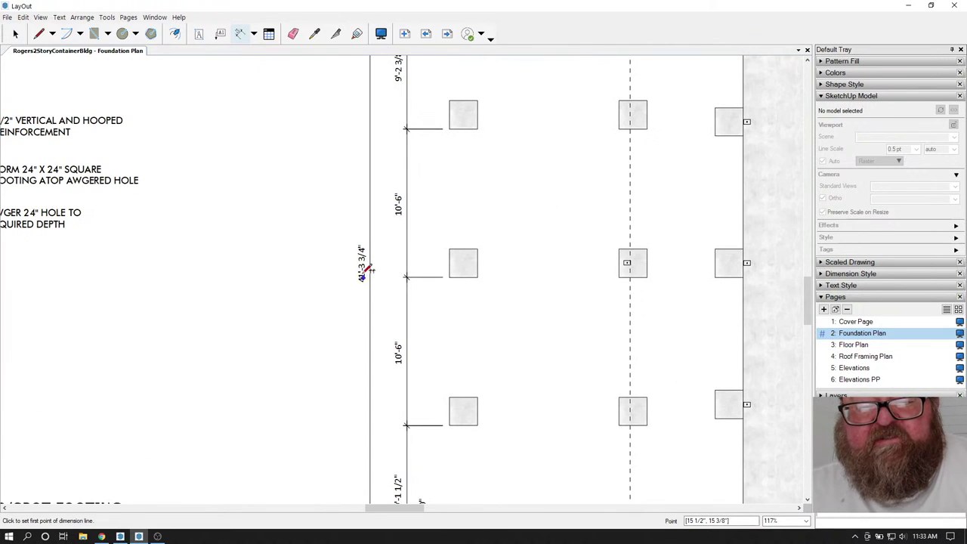
{"action": "scroll", "coordinate": [363, 283], "scroll_direction": "up", "scroll_amount": 3}
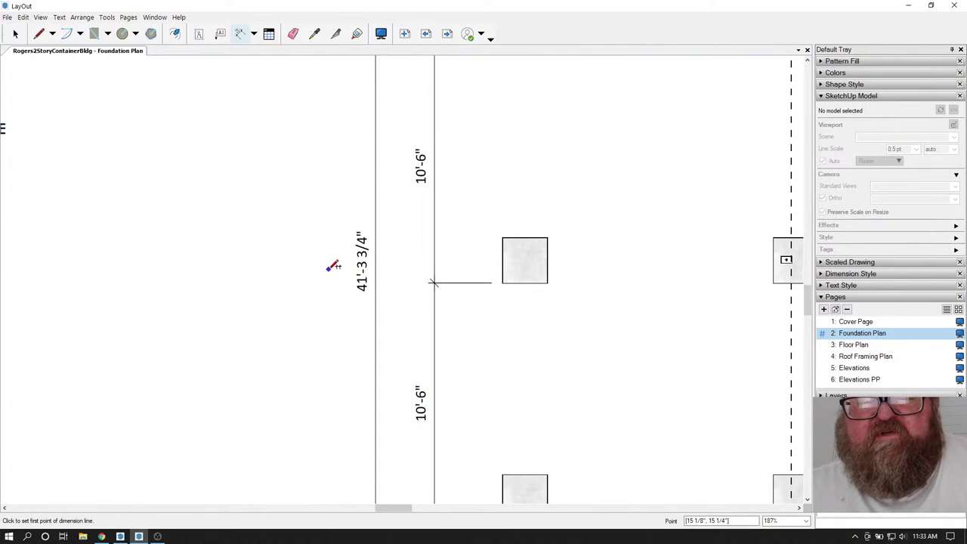
{"action": "scroll", "coordinate": [333, 265], "scroll_direction": "down", "scroll_amount": 4}
{"action": "scroll", "coordinate": [782, 265], "scroll_direction": "up", "scroll_amount": 3}
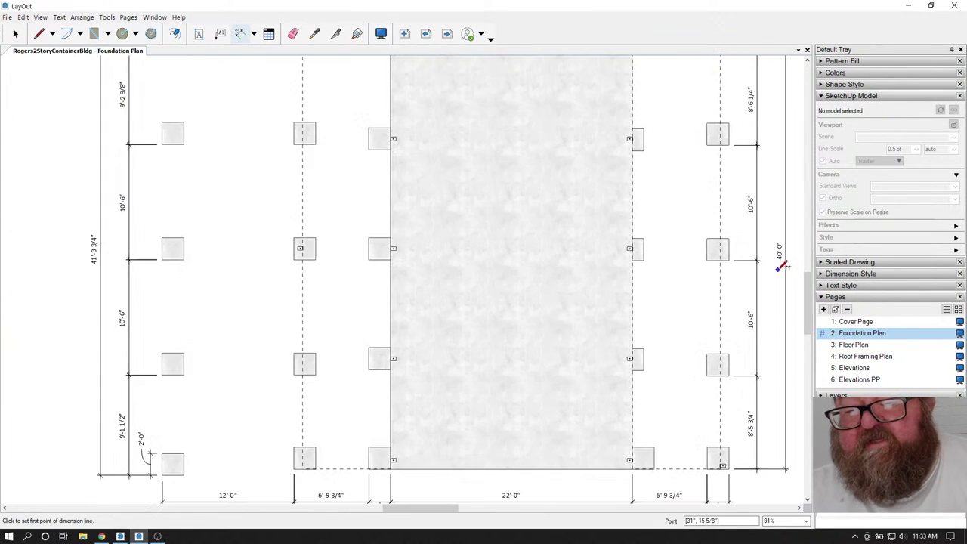
{"action": "scroll", "coordinate": [783, 266], "scroll_direction": "up", "scroll_amount": 2}
{"action": "scroll", "coordinate": [770, 253], "scroll_direction": "down", "scroll_amount": 5}
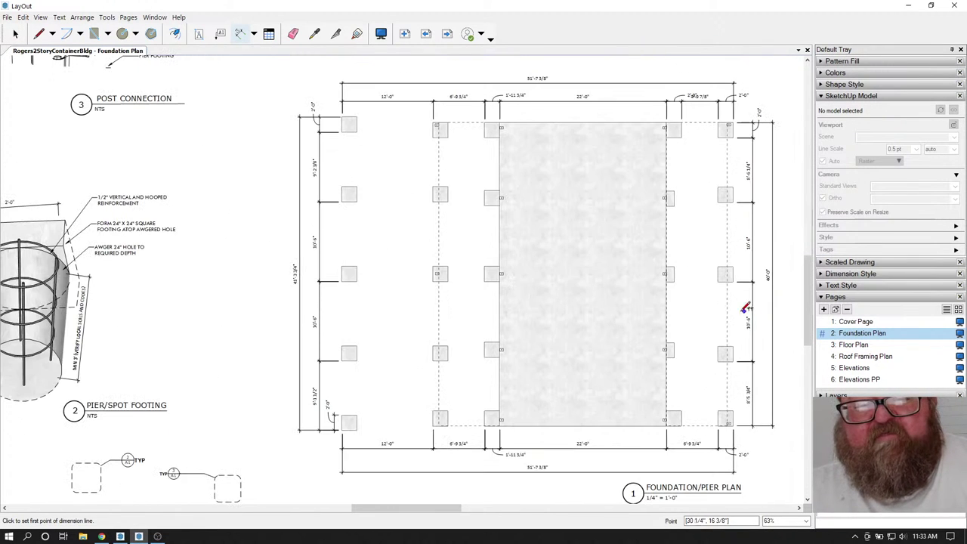
- Switch to SketchUp, open the Front scene, turn on the roof_clad tag and update the scene
{"action": "left_click", "coordinate": [120, 536]}
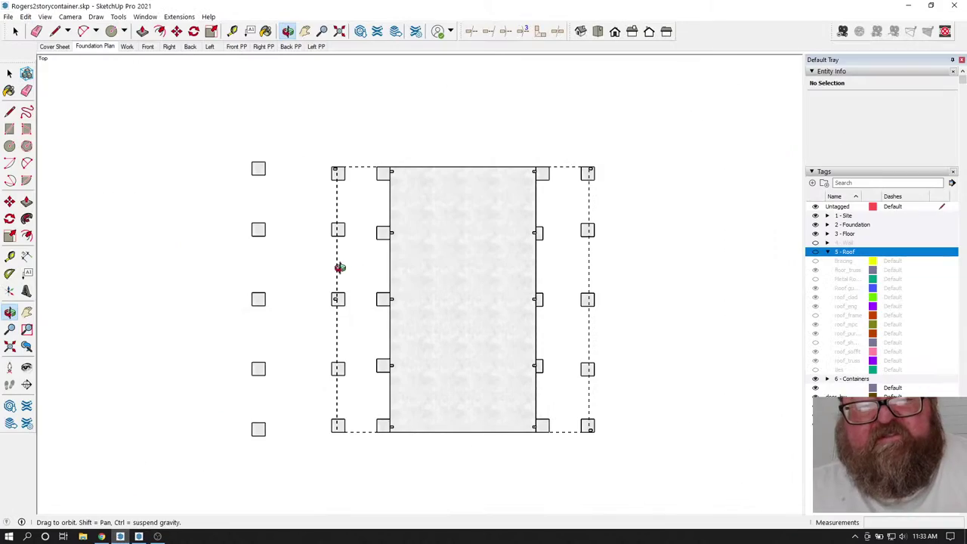
{"action": "left_click", "coordinate": [147, 46]}
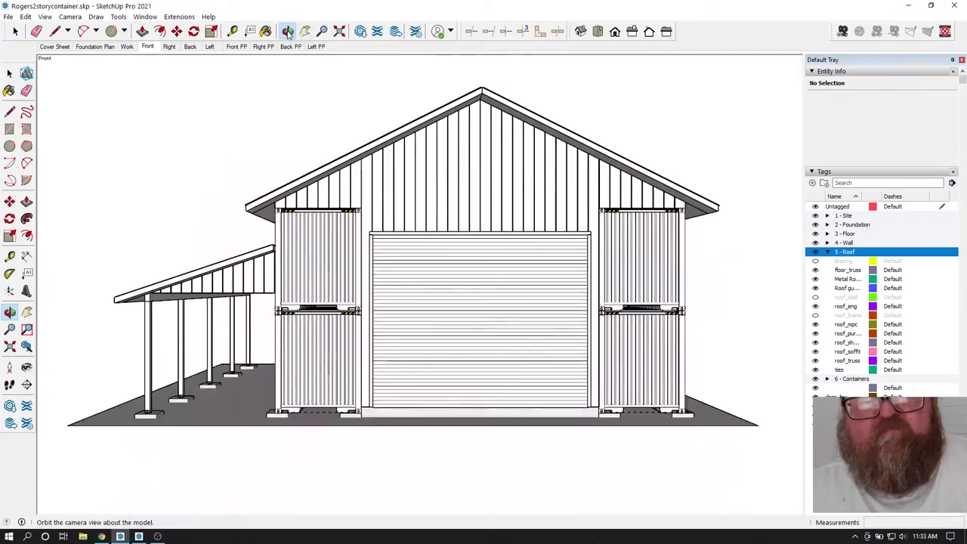
{"action": "left_click", "coordinate": [287, 31]}
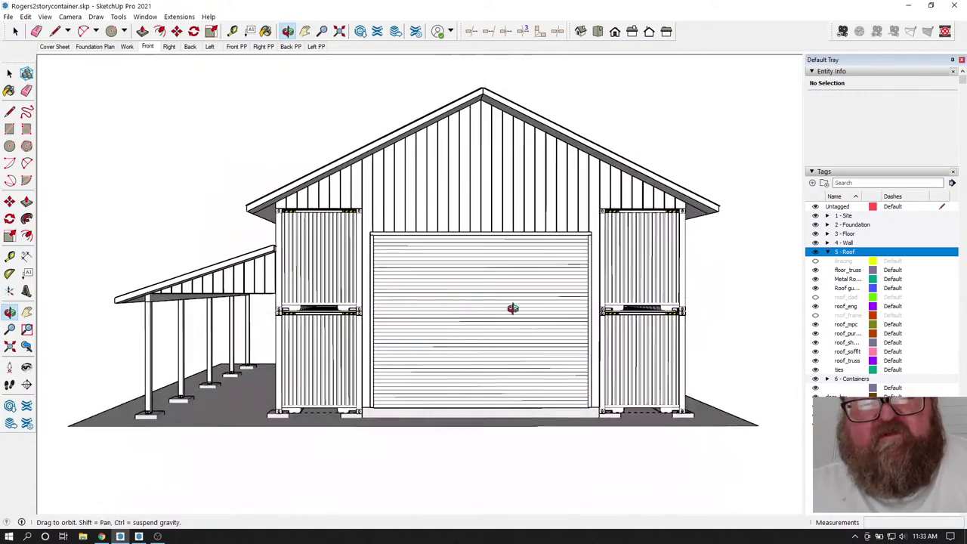
{"action": "left_click_drag", "start_coordinate": [511, 307], "coordinate": [466, 315]}
{"action": "left_click_drag", "start_coordinate": [363, 323], "coordinate": [398, 312]}
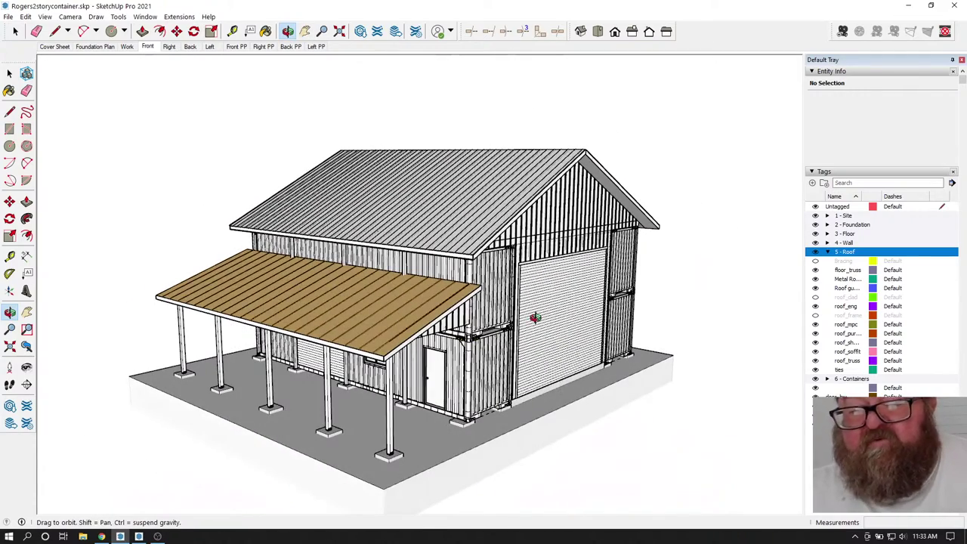
{"action": "left_click", "coordinate": [816, 297]}
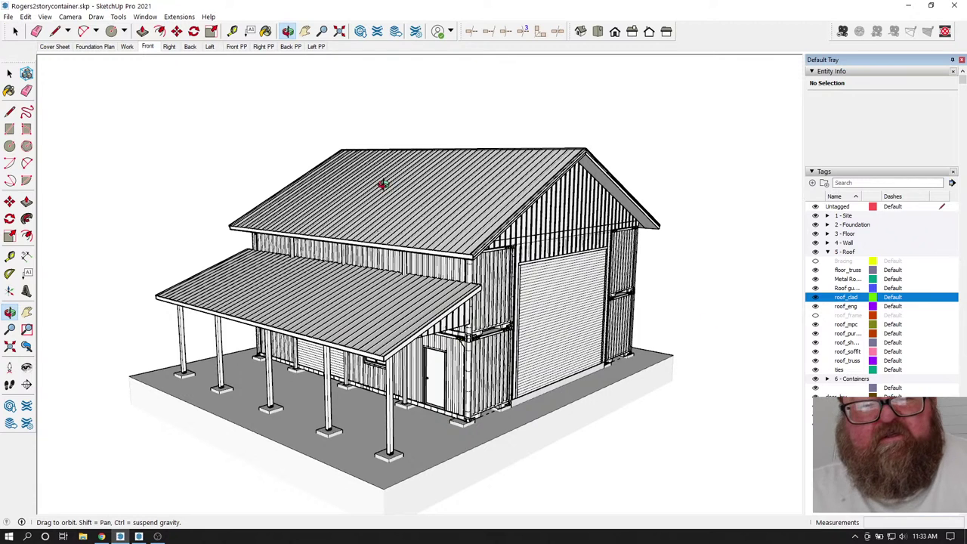
{"action": "right_click", "coordinate": [151, 50]}
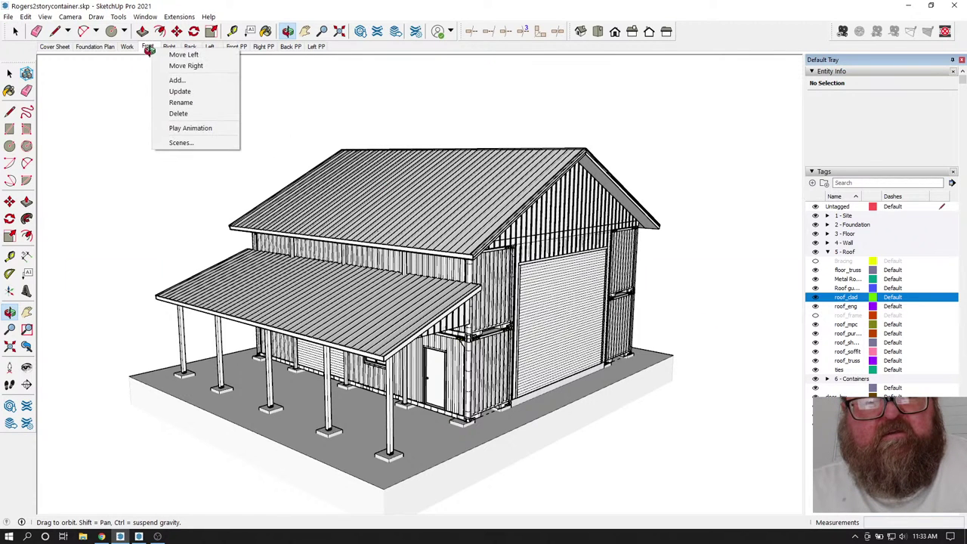
{"action": "left_click", "coordinate": [160, 90]}
- Try moving the porch corner footing at the left end of the front row 9 inches along the green axis
{"action": "mouse_move", "coordinate": [283, 322]}
{"action": "left_mouse_down"}
{"action": "mouse_move", "coordinate": [421, 328]}
{"action": "mouse_move", "coordinate": [277, 390]}
{"action": "mouse_move", "coordinate": [312, 388]}
{"action": "left_mouse_up"}
{"action": "scroll", "coordinate": [207, 418], "scroll_direction": "up", "scroll_amount": 5}
{"action": "scroll", "coordinate": [313, 388], "scroll_direction": "down", "scroll_amount": 2}
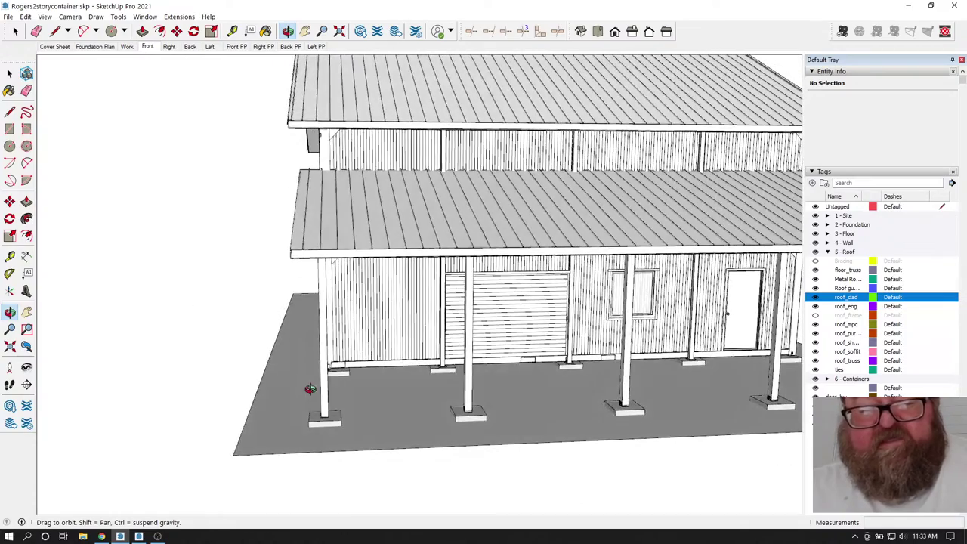
{"action": "scroll", "coordinate": [320, 386], "scroll_direction": "up", "scroll_amount": 2}
{"action": "left_click_drag", "start_coordinate": [337, 311], "coordinate": [424, 416]}
{"action": "scroll", "coordinate": [328, 446], "scroll_direction": "up", "scroll_amount": 4}
{"action": "scroll", "coordinate": [352, 379], "scroll_direction": "up", "scroll_amount": 2}
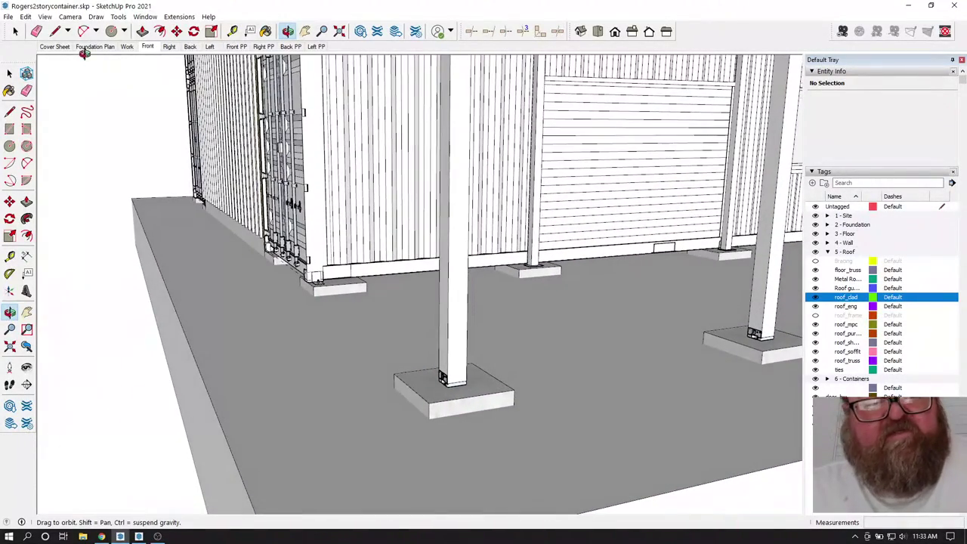
{"action": "left_click", "coordinate": [15, 31]}
{"action": "left_click", "coordinate": [483, 406]}
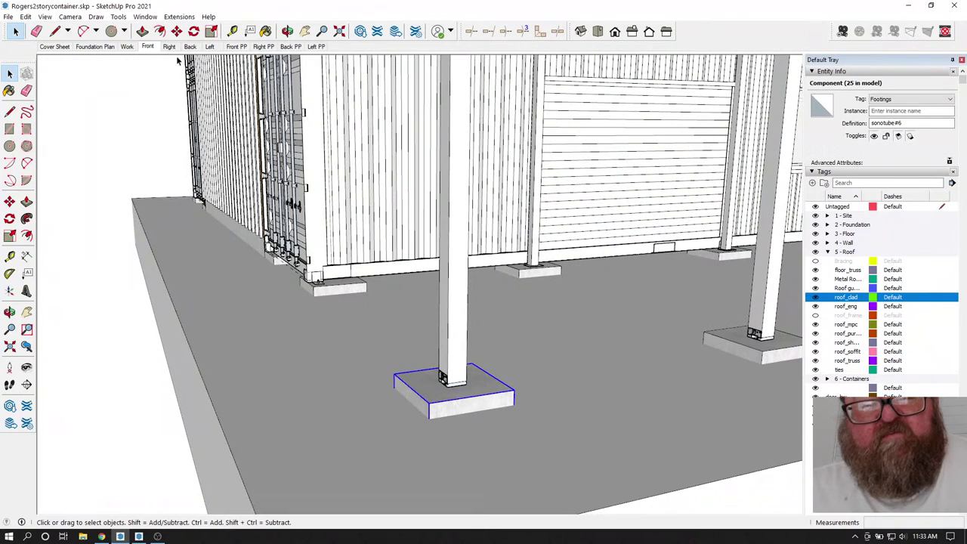
{"action": "left_click", "coordinate": [176, 31]}
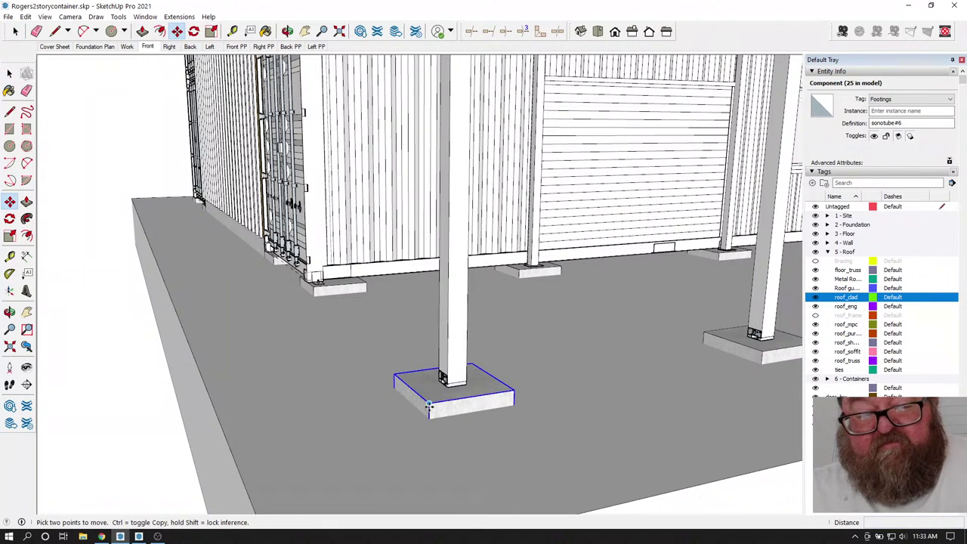
{"action": "left_click", "coordinate": [428, 412]}
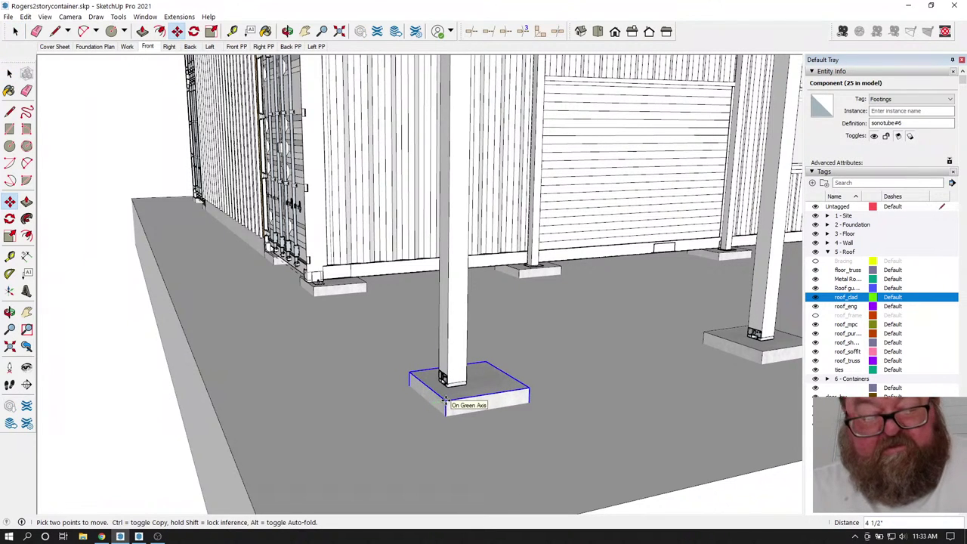
{"action": "type", "text": "-9"}
{"action": "key", "text": "Return"}
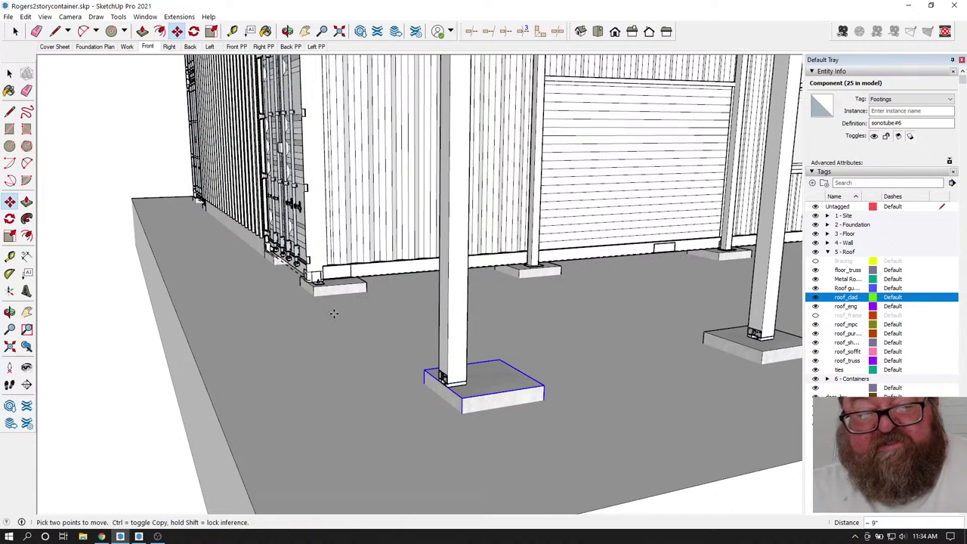
- Return the corner footing to its position centred beneath its porch post
{"action": "scroll", "coordinate": [423, 355], "scroll_direction": "up", "scroll_amount": 5}
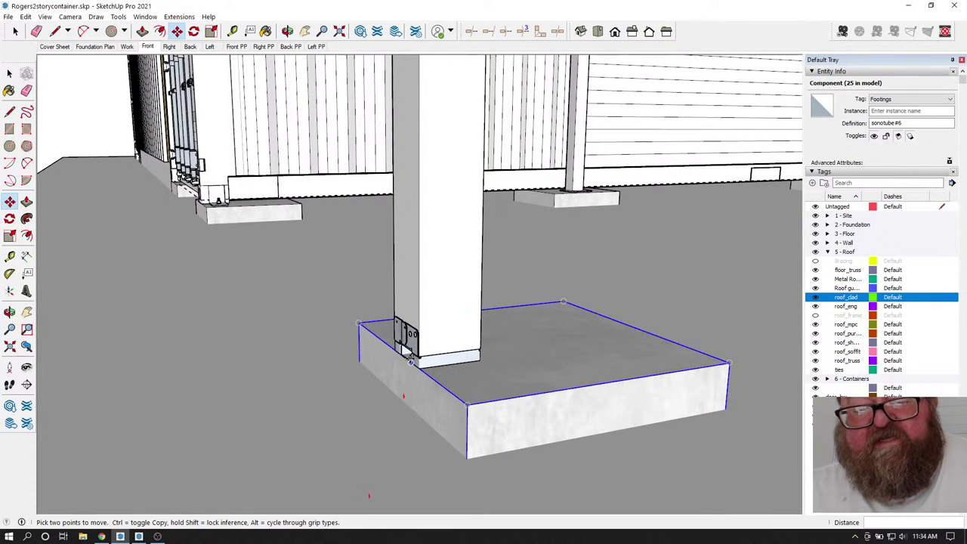
{"action": "scroll", "coordinate": [405, 330], "scroll_direction": "down", "scroll_amount": 3}
{"action": "left_click_drag", "start_coordinate": [348, 359], "coordinate": [321, 367]}
{"action": "scroll", "coordinate": [320, 367], "scroll_direction": "down", "scroll_amount": 1}
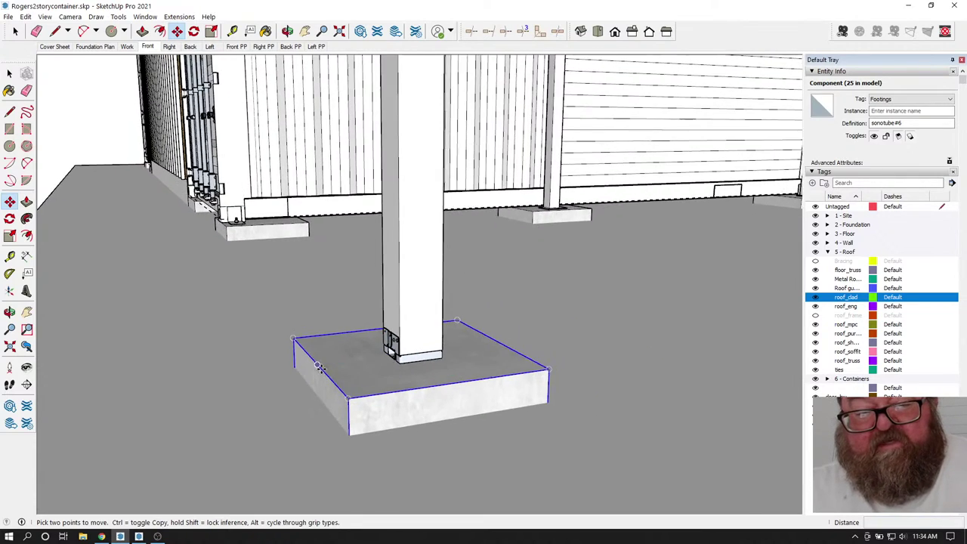
{"action": "scroll", "coordinate": [319, 368], "scroll_direction": "down", "scroll_amount": 3}
{"action": "scroll", "coordinate": [346, 198], "scroll_direction": "up", "scroll_amount": 1}
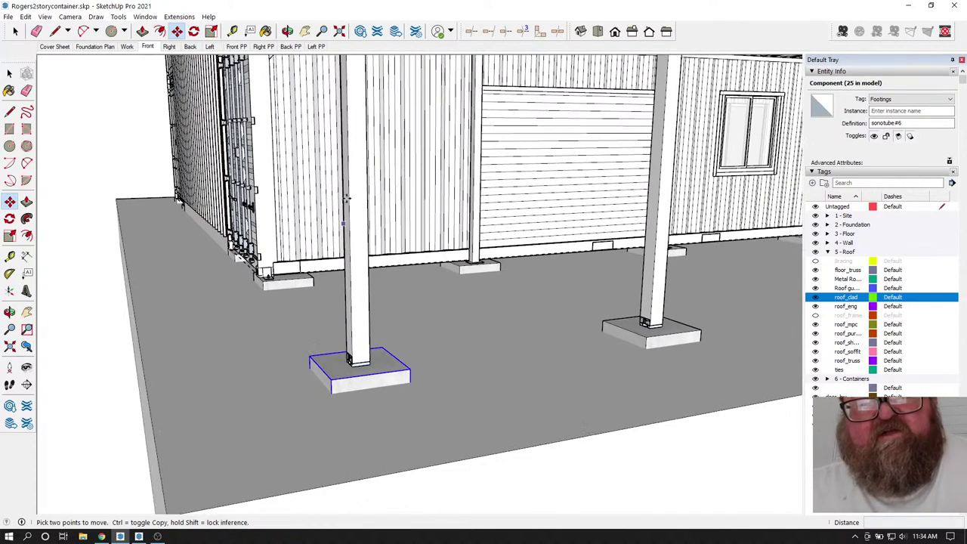
- Review the porch footing row in the model and check the outer piers' spacing dimensions on the foundation plan in LayOut
{"action": "left_click", "coordinate": [288, 31]}
{"action": "left_click_drag", "start_coordinate": [325, 249], "coordinate": [383, 254]}
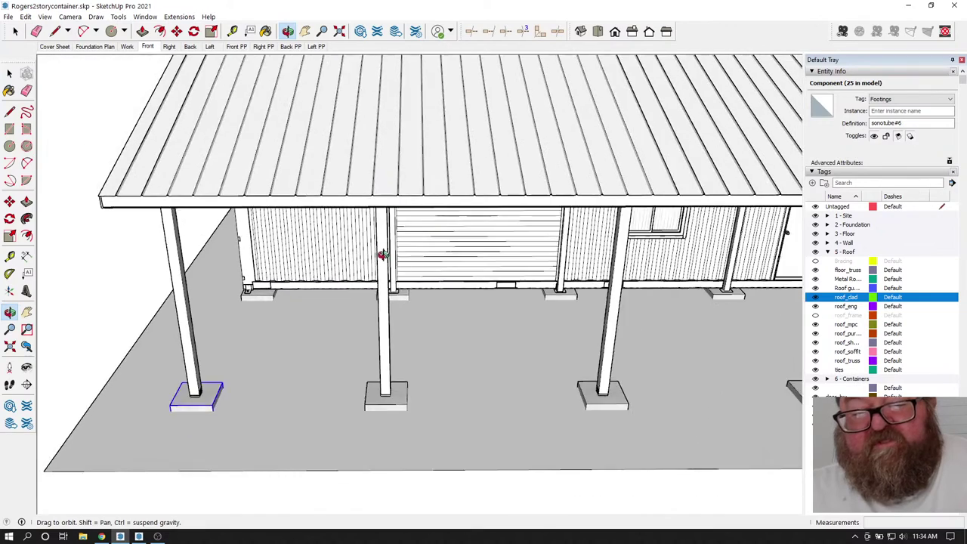
{"action": "scroll", "coordinate": [383, 254], "scroll_direction": "down", "scroll_amount": 3}
{"action": "scroll", "coordinate": [536, 354], "scroll_direction": "down", "scroll_amount": 1}
{"action": "scroll", "coordinate": [601, 363], "scroll_direction": "down", "scroll_amount": 1}
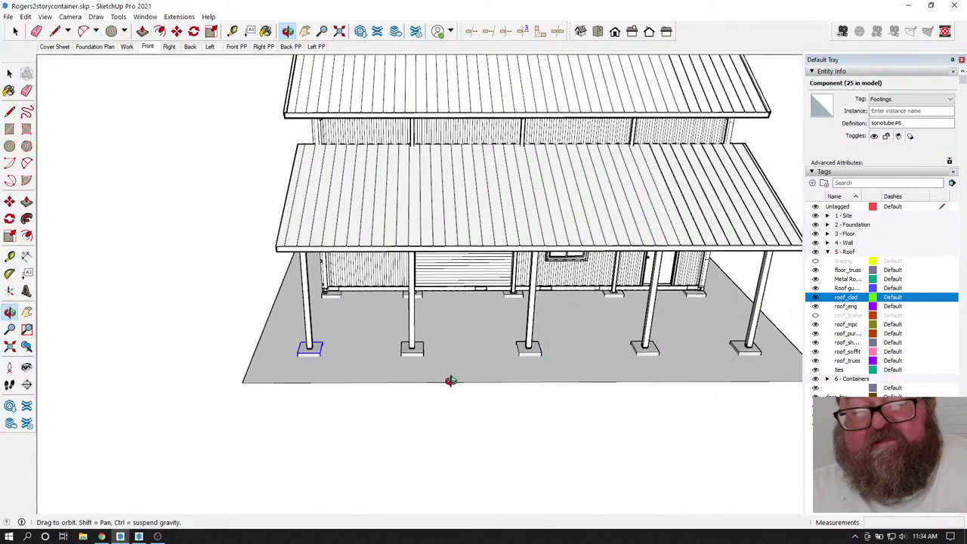
{"action": "left_click", "coordinate": [138, 536]}
{"action": "scroll", "coordinate": [323, 202], "scroll_direction": "up", "scroll_amount": 3}
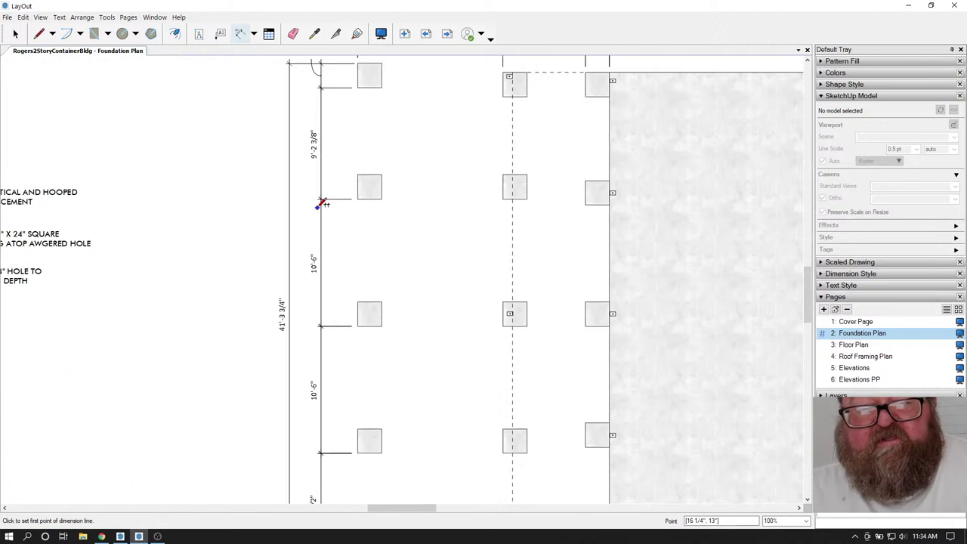
{"action": "scroll", "coordinate": [407, 268], "scroll_direction": "down", "scroll_amount": 2}
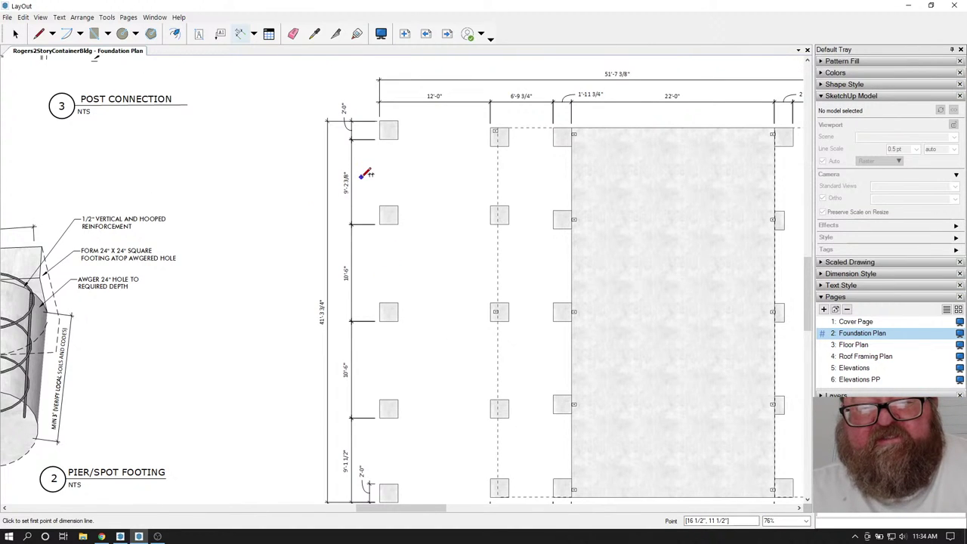
{"action": "scroll", "coordinate": [377, 385], "scroll_direction": "down", "scroll_amount": 3}
{"action": "scroll", "coordinate": [378, 367], "scroll_direction": "up", "scroll_amount": 5}
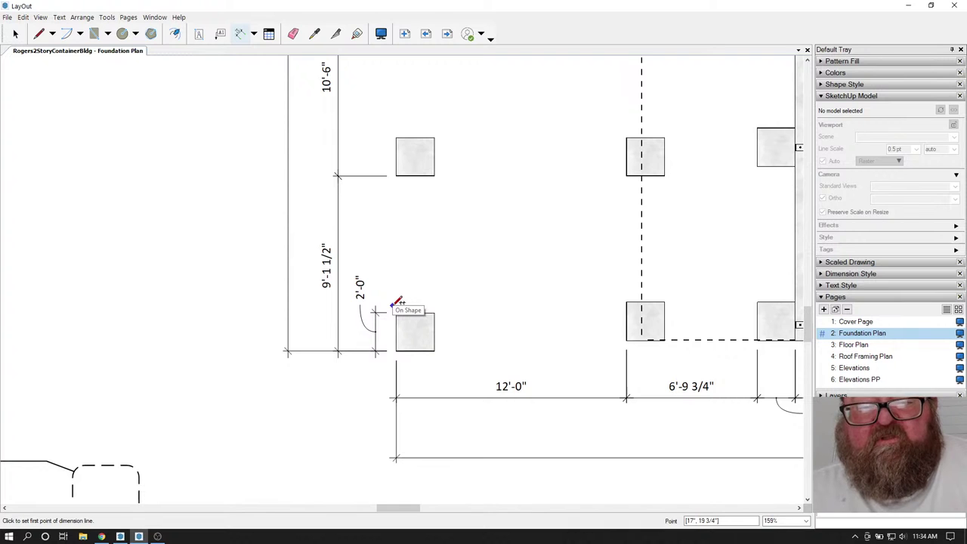
{"action": "scroll", "coordinate": [421, 330], "scroll_direction": "down", "scroll_amount": 1}
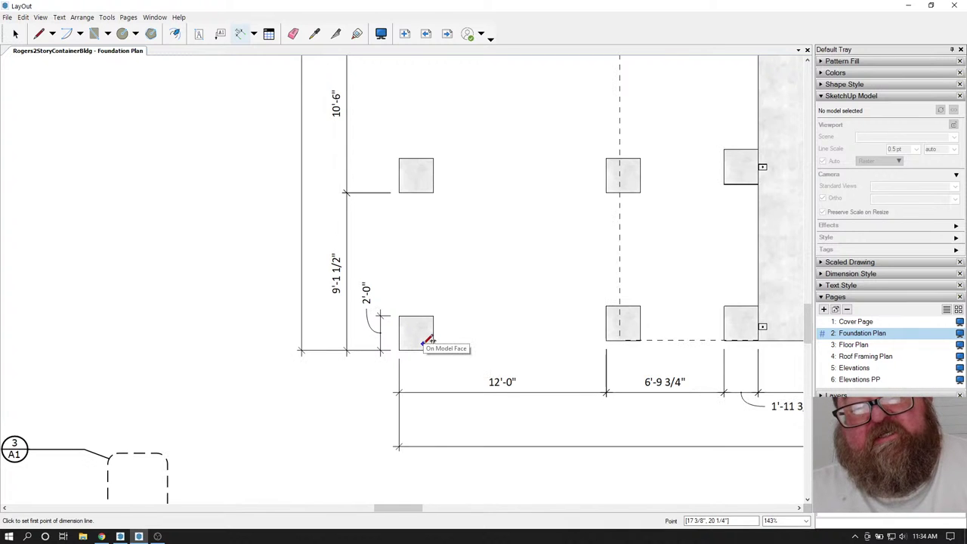
{"action": "scroll", "coordinate": [442, 340], "scroll_direction": "down", "scroll_amount": 10}
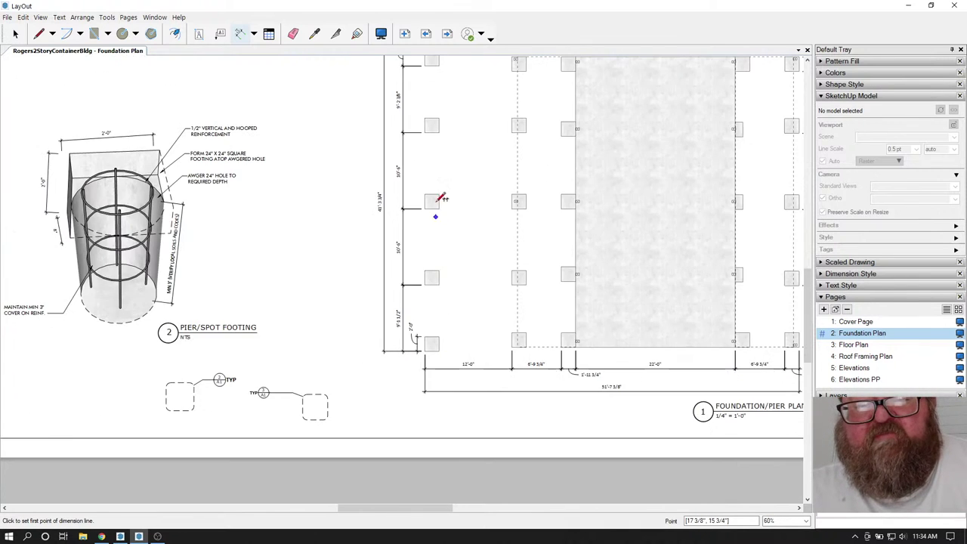
{"action": "scroll", "coordinate": [467, 250], "scroll_direction": "up", "scroll_amount": 8}
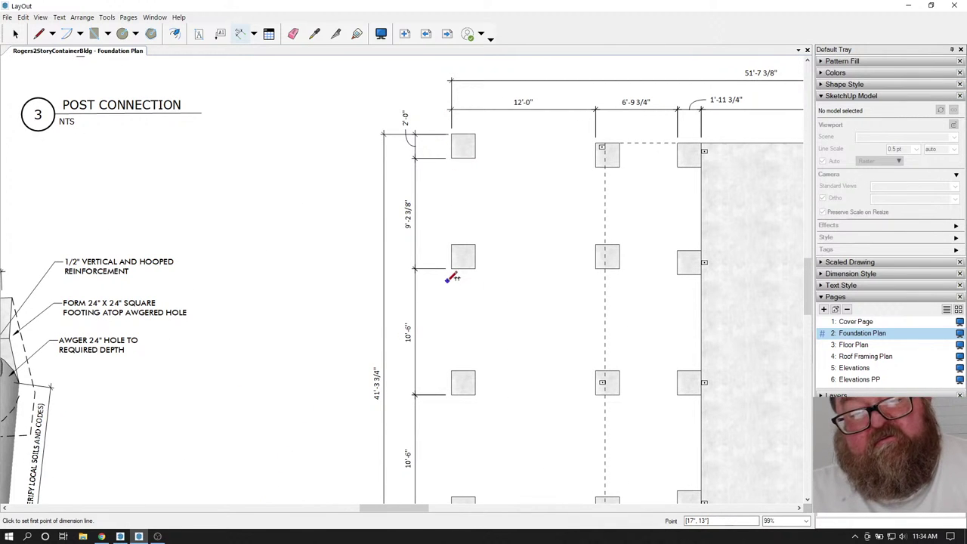
{"action": "scroll", "coordinate": [480, 210], "scroll_direction": "down", "scroll_amount": 1}
{"action": "scroll", "coordinate": [483, 209], "scroll_direction": "down", "scroll_amount": 4}
{"action": "scroll", "coordinate": [483, 369], "scroll_direction": "up", "scroll_amount": 4}
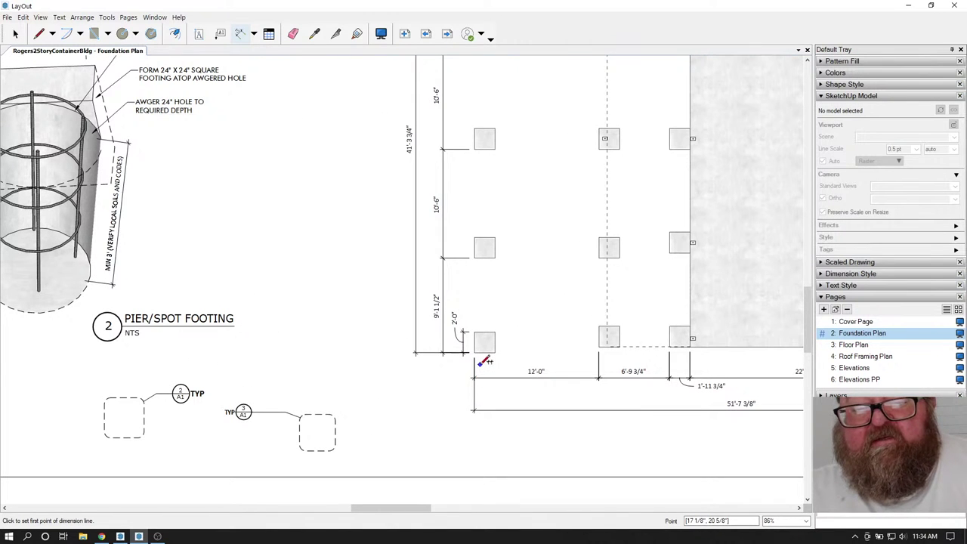
- Switch to SketchUp and move the left-end porch footing 3/8 inch along the row toward its neighbour
{"action": "left_click", "coordinate": [120, 536]}
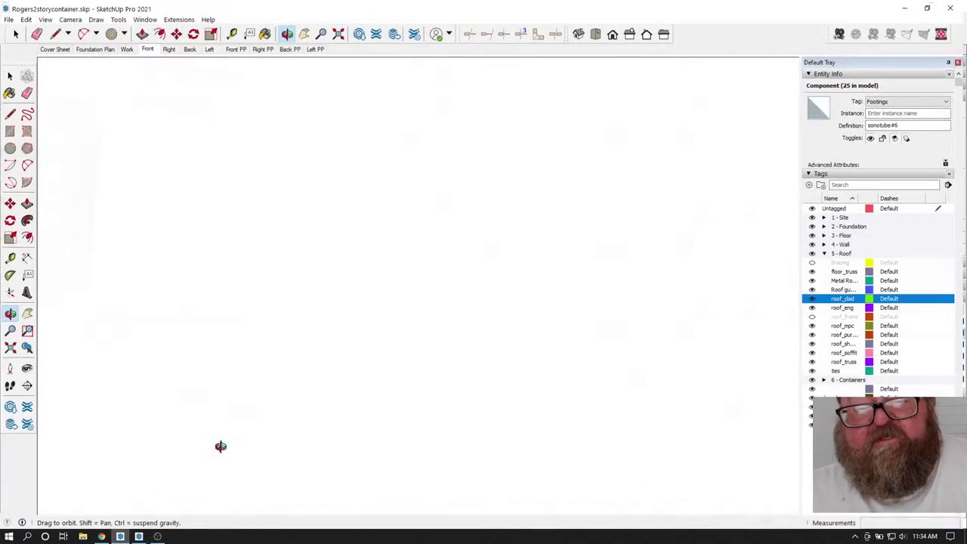
{"action": "scroll", "coordinate": [308, 345], "scroll_direction": "up", "scroll_amount": 4}
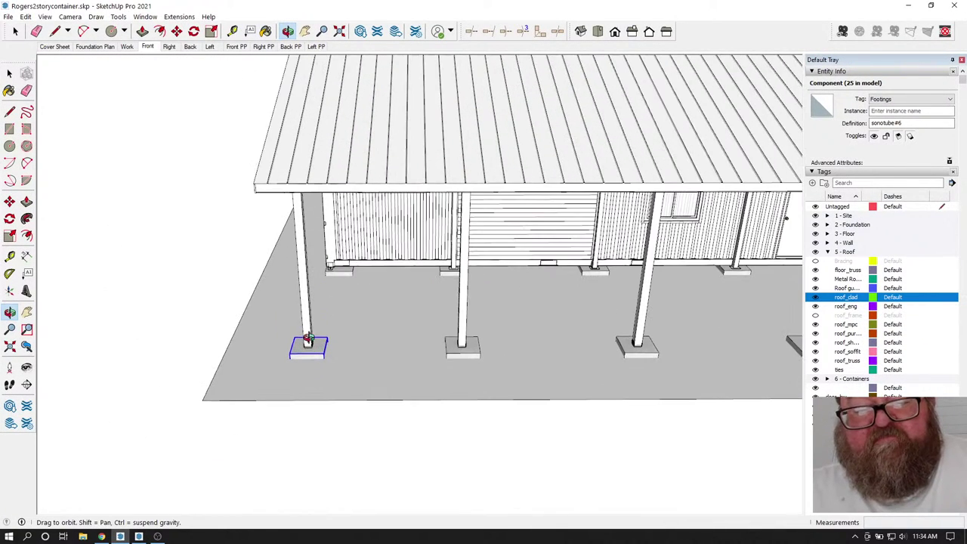
{"action": "key", "text": "m"}
{"action": "scroll", "coordinate": [337, 335], "scroll_direction": "up", "scroll_amount": 3}
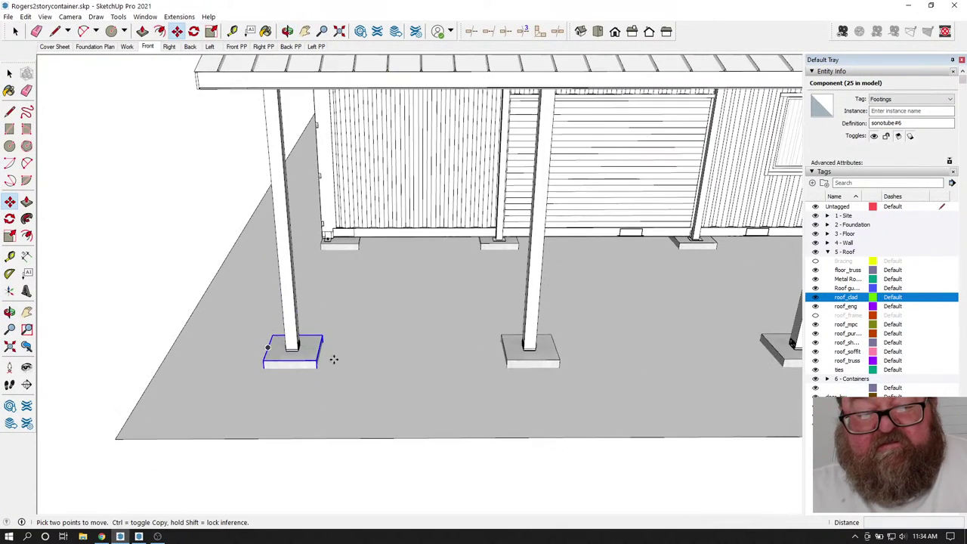
{"action": "left_click", "coordinate": [335, 361]}
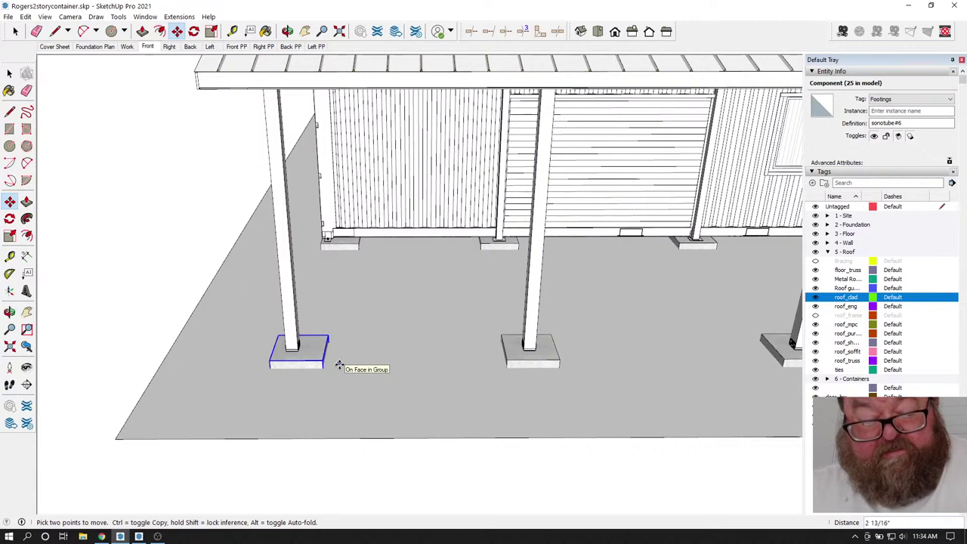
{"action": "key", "text": "Return"}
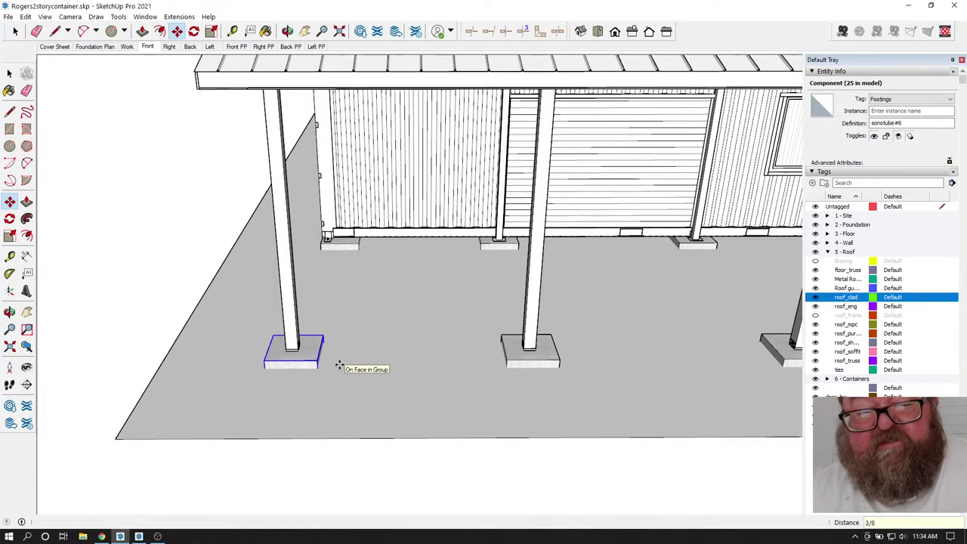
- Move the right-end porch footing 1/2 inch along the row toward its neighbour and save the model
{"action": "scroll", "coordinate": [201, 382], "scroll_direction": "down", "scroll_amount": 8}
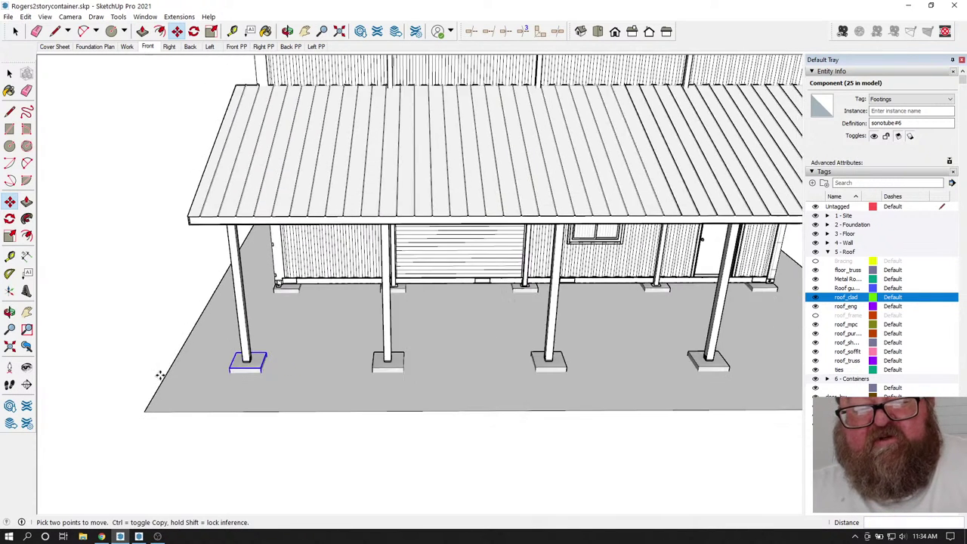
{"action": "scroll", "coordinate": [751, 380], "scroll_direction": "up", "scroll_amount": 5}
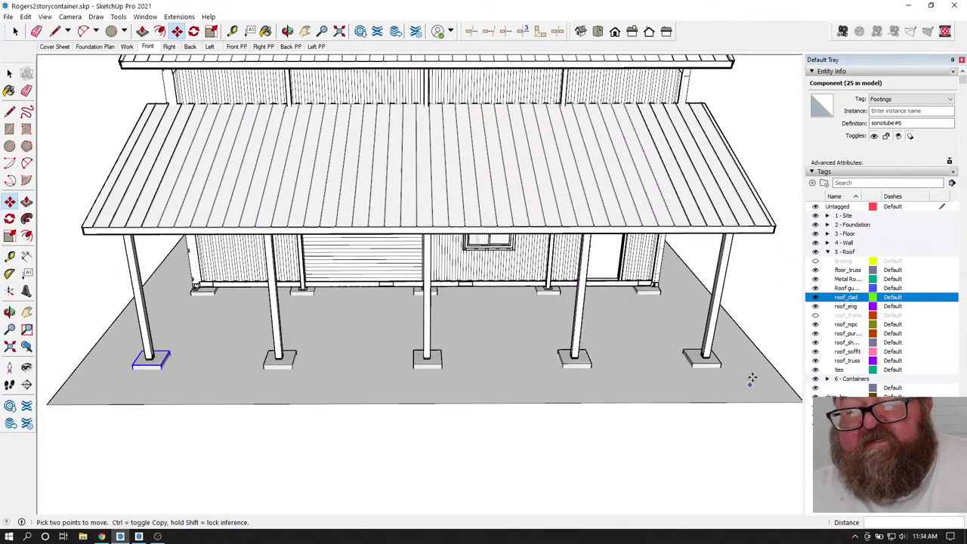
{"action": "left_click", "coordinate": [15, 31]}
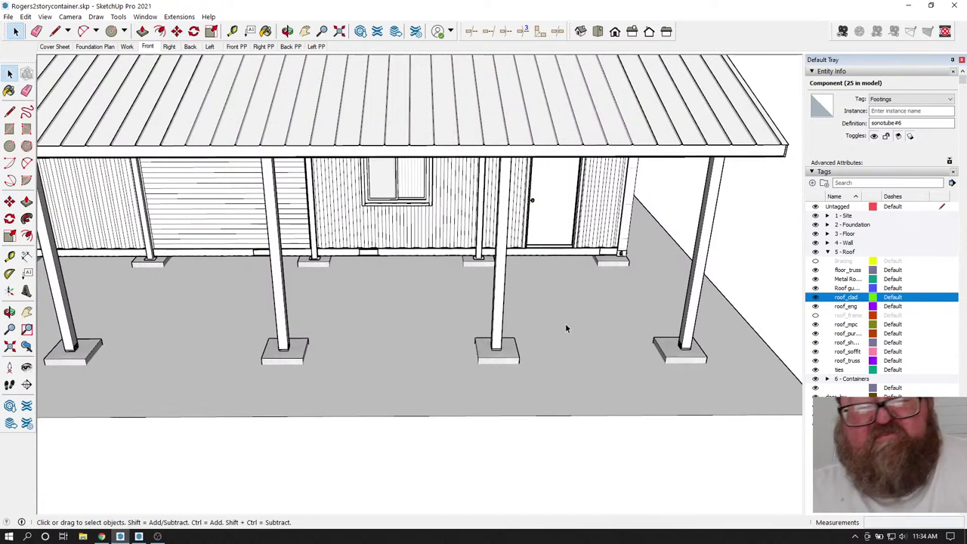
{"action": "left_click", "coordinate": [176, 31]}
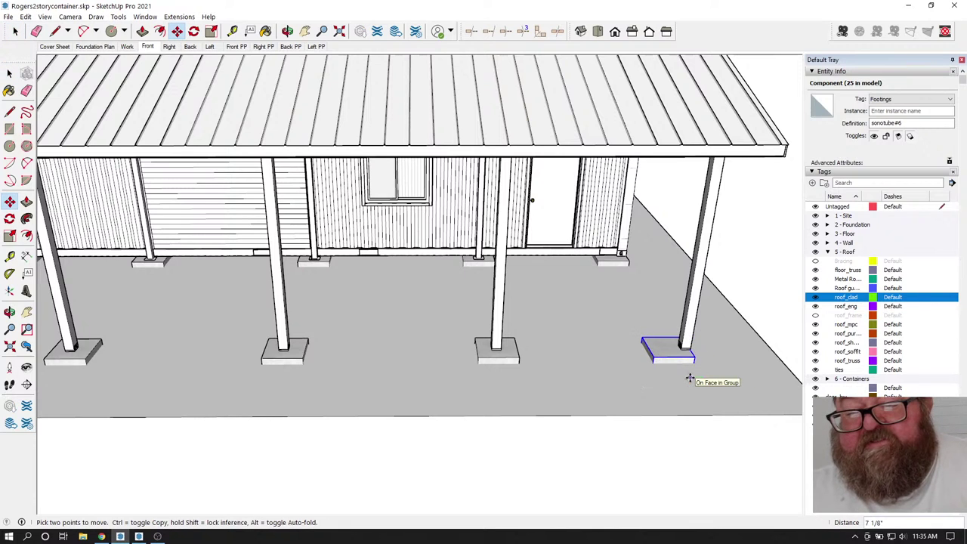
{"action": "type", "text": "1/"}
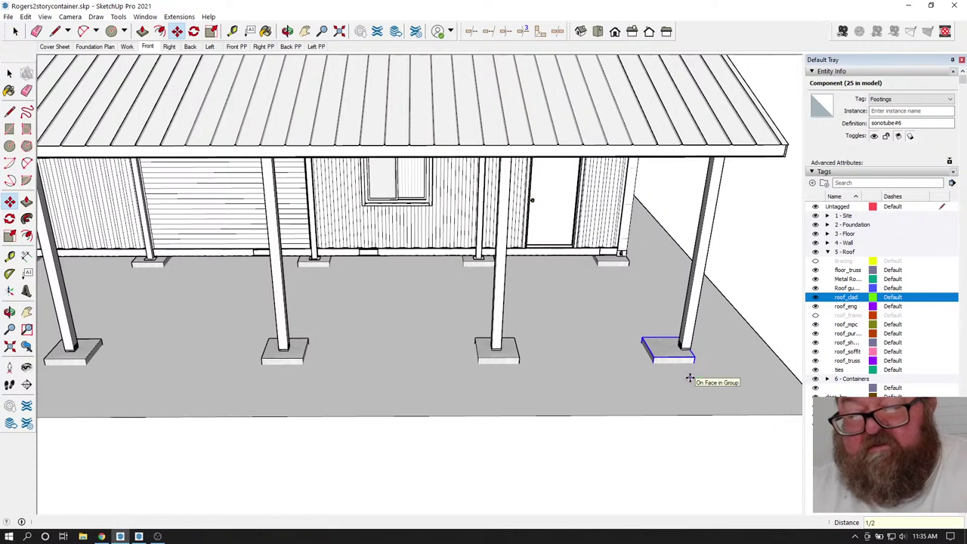
{"action": "type", "text": "2"}
{"action": "key", "text": "Return"}
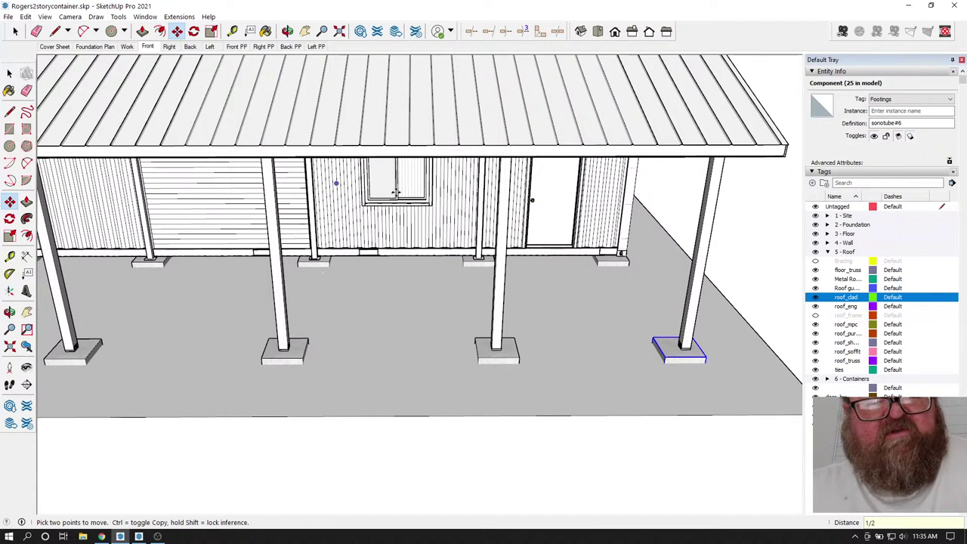
{"action": "left_click", "coordinate": [8, 16]}
{"action": "left_click", "coordinate": [22, 65]}
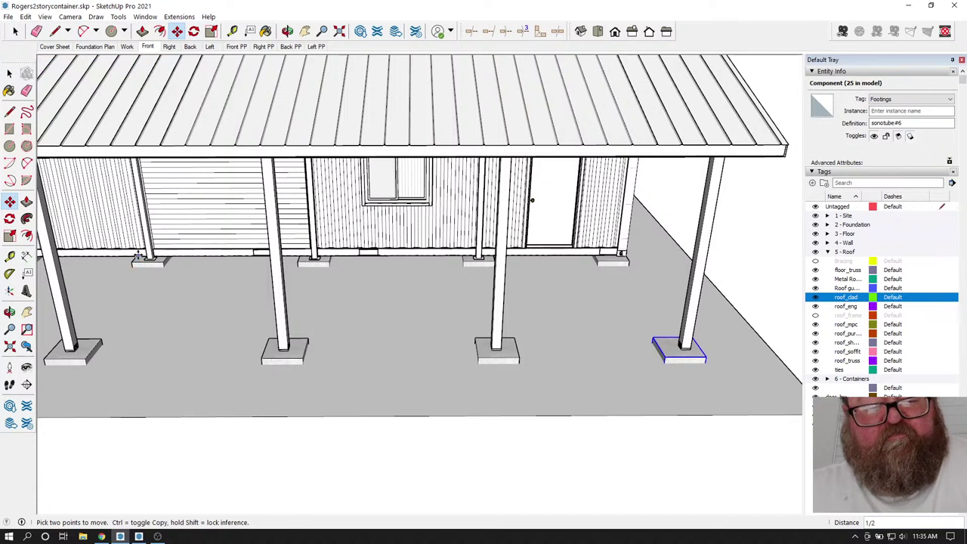
- Switch back to LayOut and examine the outer piers' vertical dimensions on the foundation plan
{"action": "left_click", "coordinate": [138, 536]}
{"action": "scroll", "coordinate": [435, 253], "scroll_direction": "down", "scroll_amount": 3}
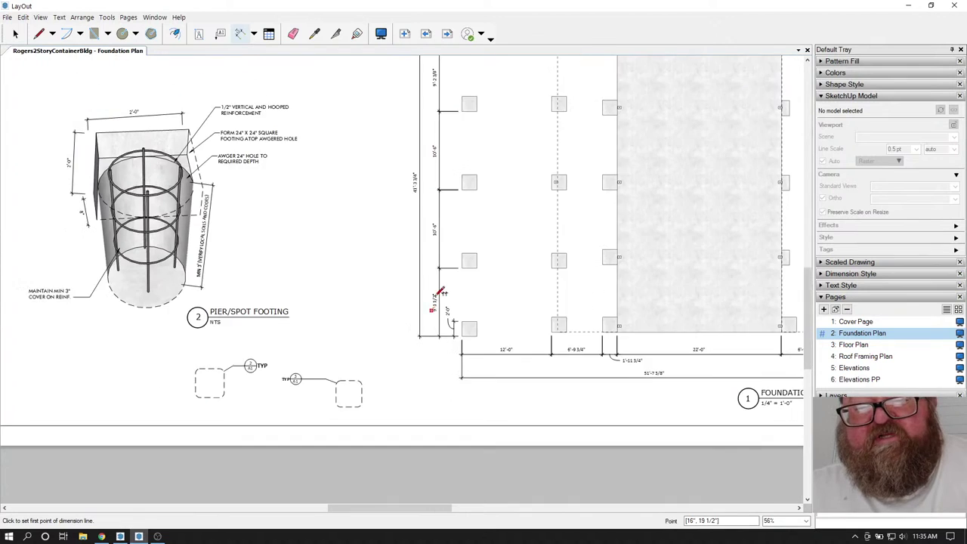
- Update the model reference of the foundation plan viewport
{"action": "key", "text": "space"}
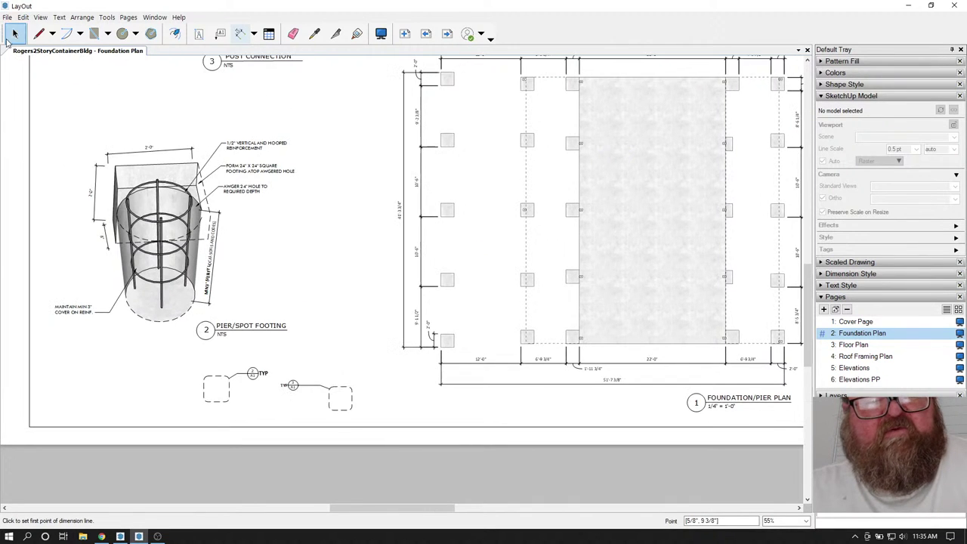
{"action": "left_click", "coordinate": [605, 148]}
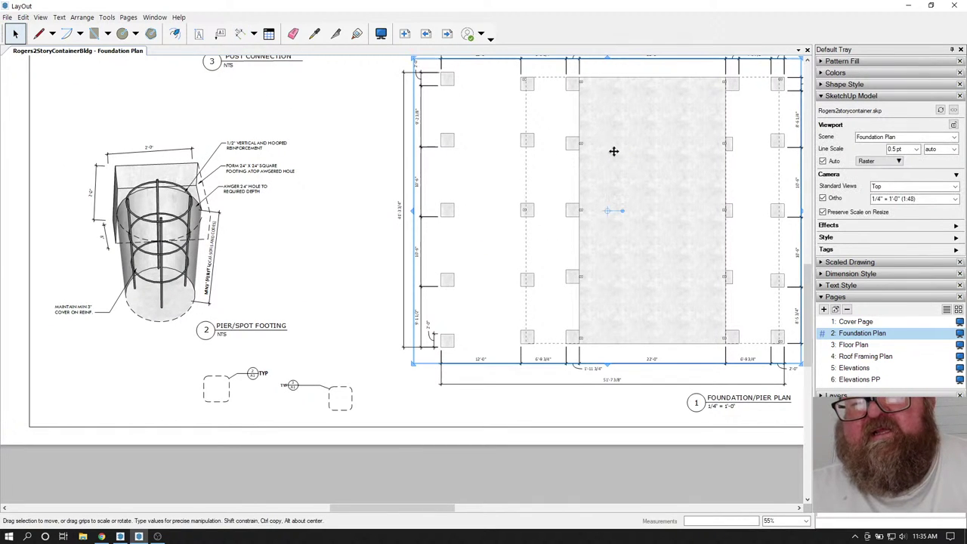
{"action": "right_click", "coordinate": [612, 156]}
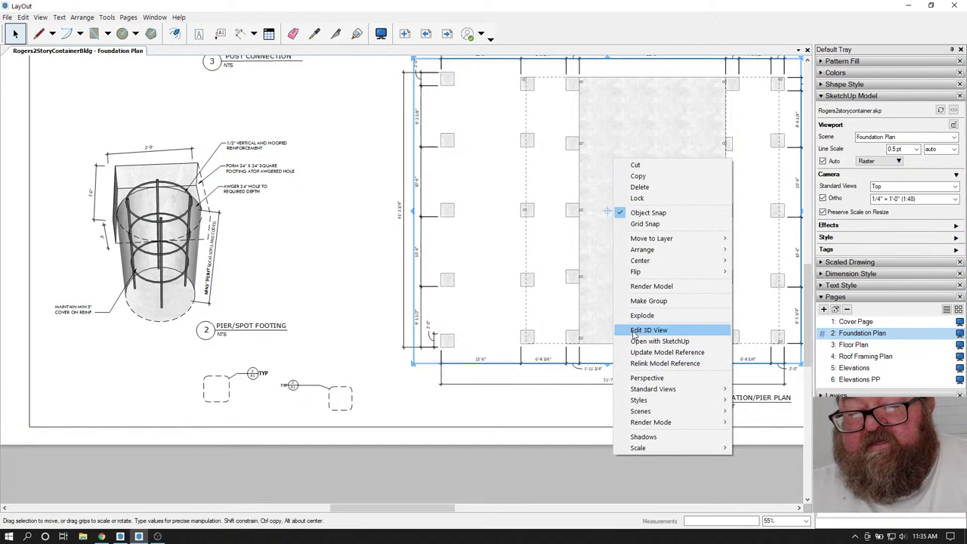
{"action": "left_click", "coordinate": [639, 353]}
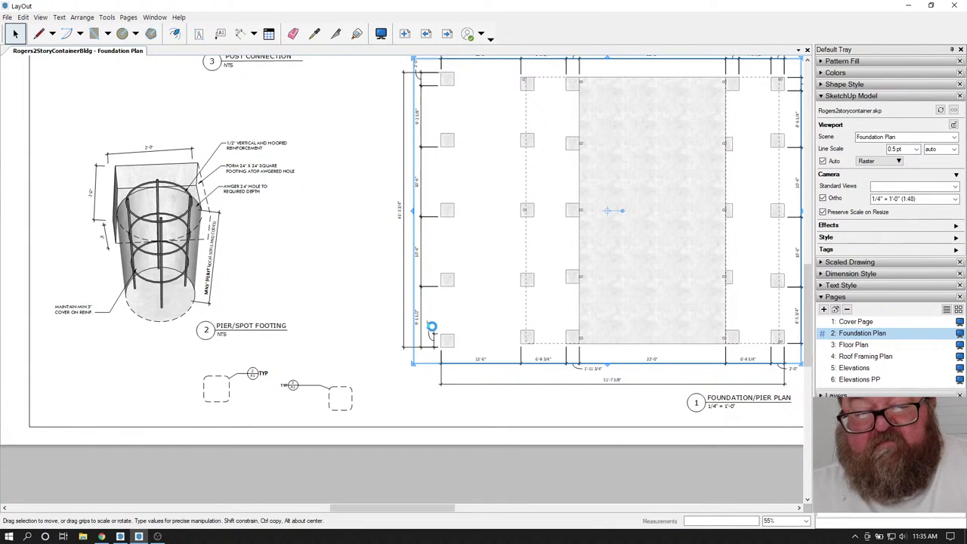
- Examine the vertical pier spacing dimensions and the overall dimension along the left side of the foundation plan
{"action": "scroll", "coordinate": [419, 331], "scroll_direction": "up", "scroll_amount": 5}
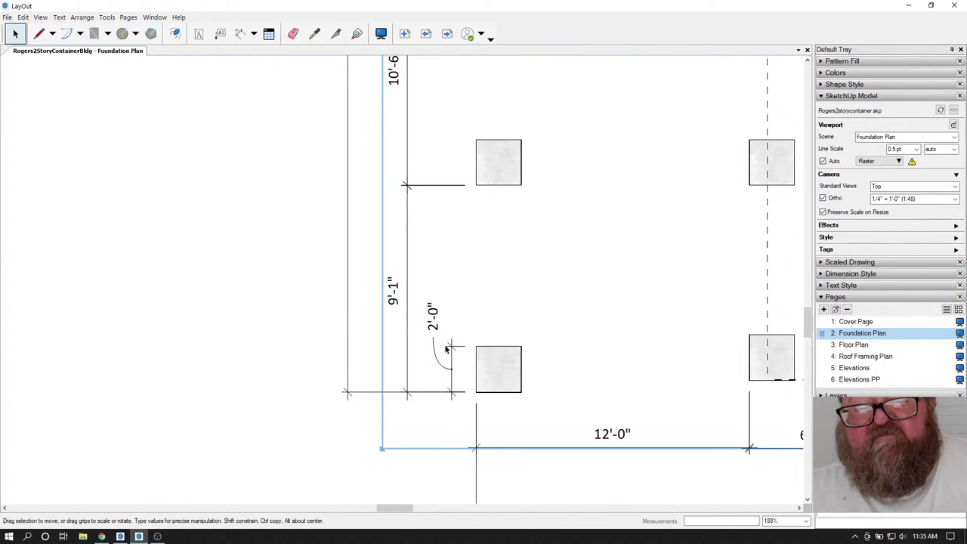
{"action": "scroll", "coordinate": [445, 348], "scroll_direction": "down", "scroll_amount": 4}
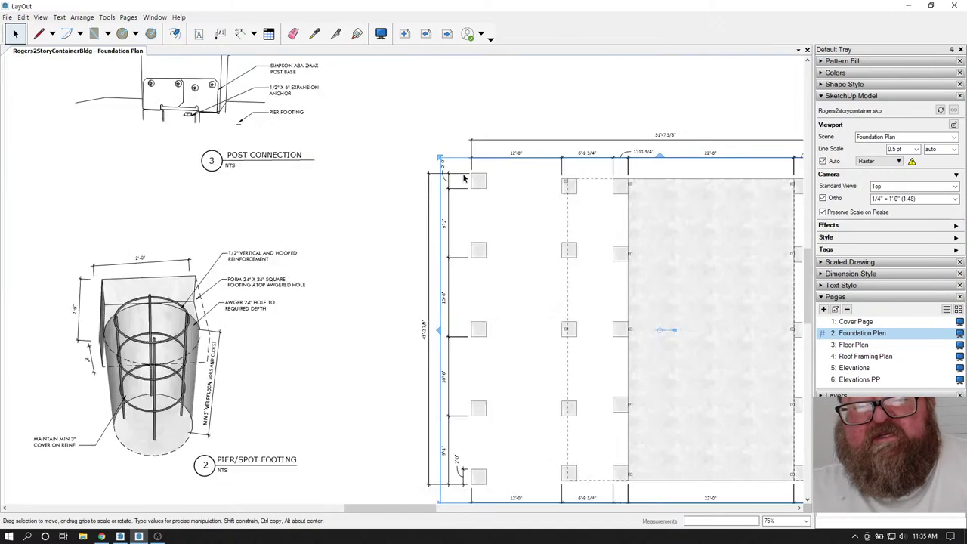
{"action": "scroll", "coordinate": [463, 178], "scroll_direction": "up", "scroll_amount": 3}
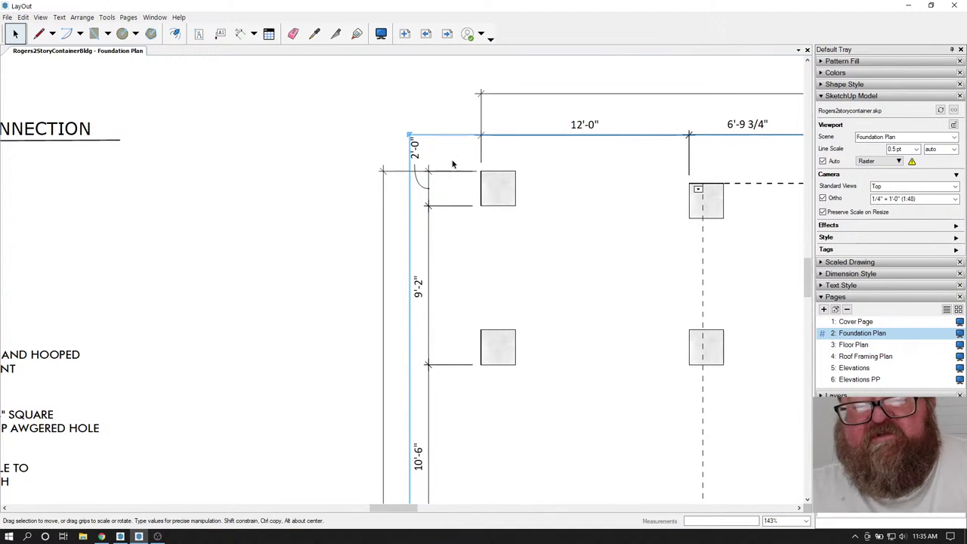
{"action": "scroll", "coordinate": [456, 161], "scroll_direction": "down", "scroll_amount": 2}
{"action": "scroll", "coordinate": [446, 163], "scroll_direction": "up", "scroll_amount": 1}
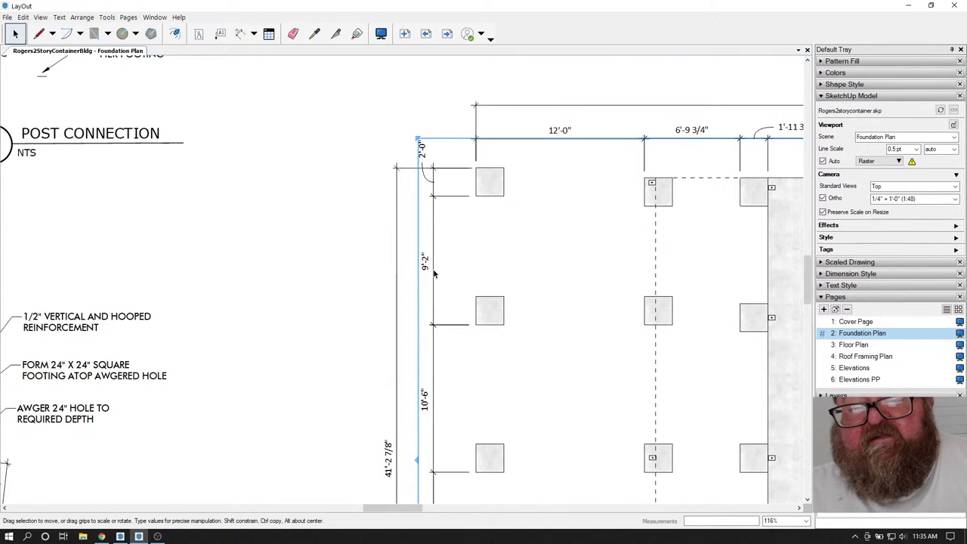
{"action": "scroll", "coordinate": [434, 273], "scroll_direction": "up", "scroll_amount": 2}
{"action": "scroll", "coordinate": [368, 120], "scroll_direction": "down", "scroll_amount": 3}
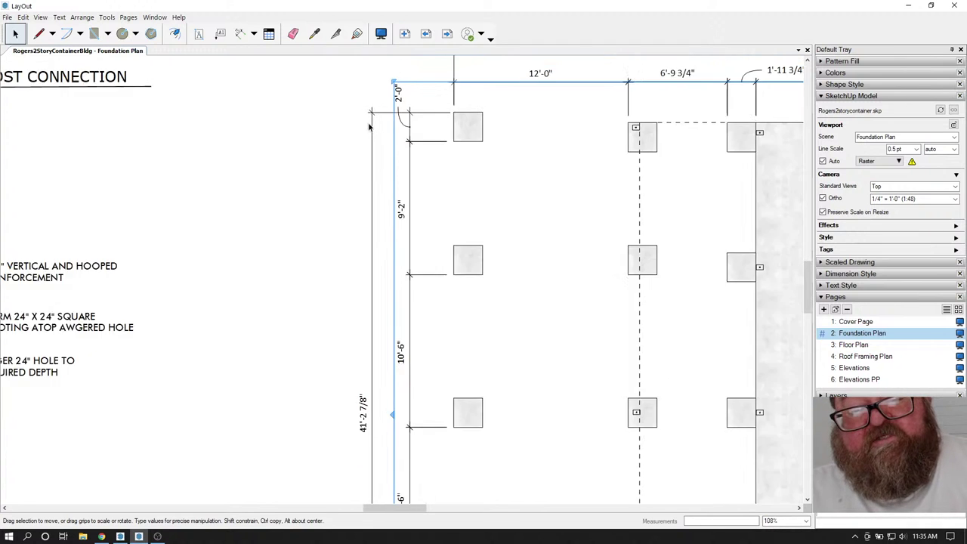
{"action": "scroll", "coordinate": [361, 380], "scroll_direction": "up", "scroll_amount": 3}
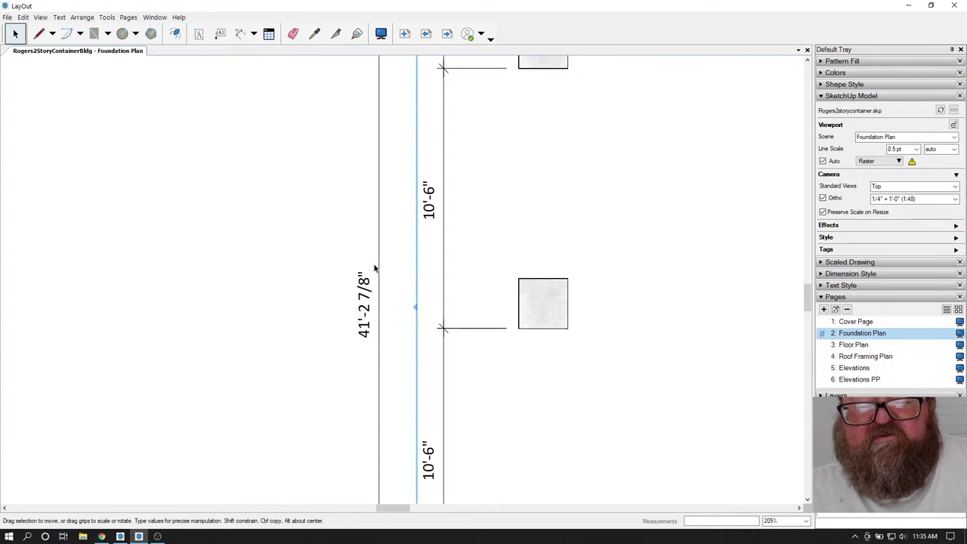
{"action": "scroll", "coordinate": [451, 203], "scroll_direction": "down", "scroll_amount": 5}
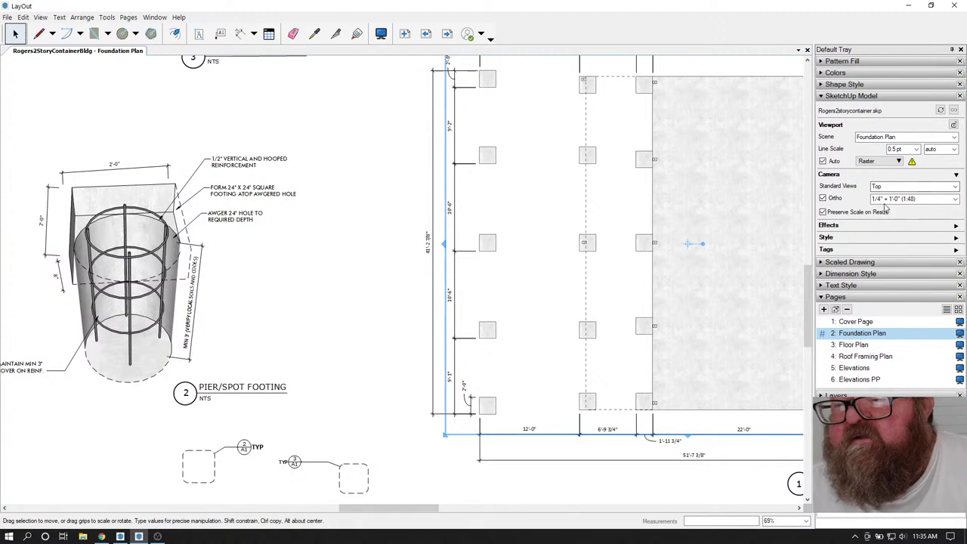
- Review the dimension style settings of the overall vertical dimension on the plan's left side
{"action": "left_click", "coordinate": [431, 240]}
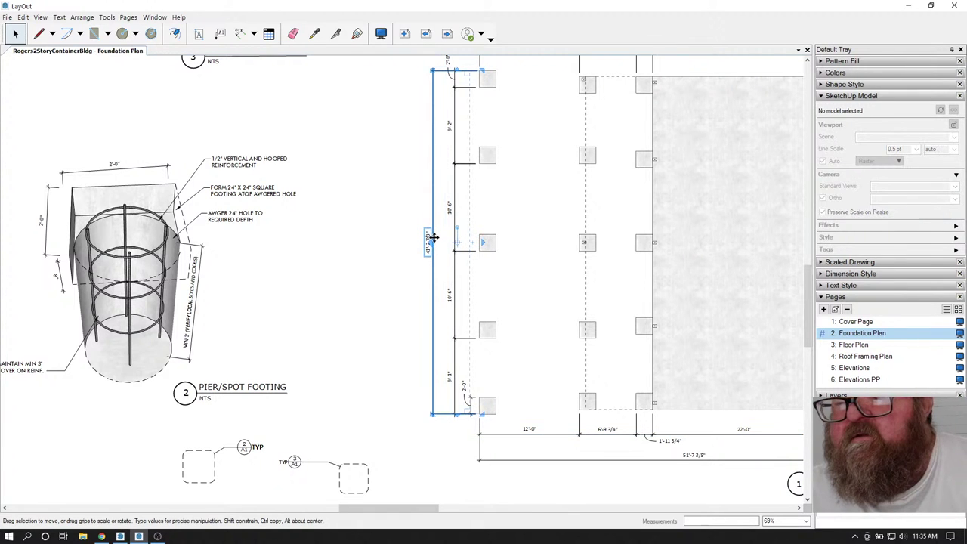
{"action": "left_click", "coordinate": [820, 97]}
{"action": "left_click", "coordinate": [821, 119]}
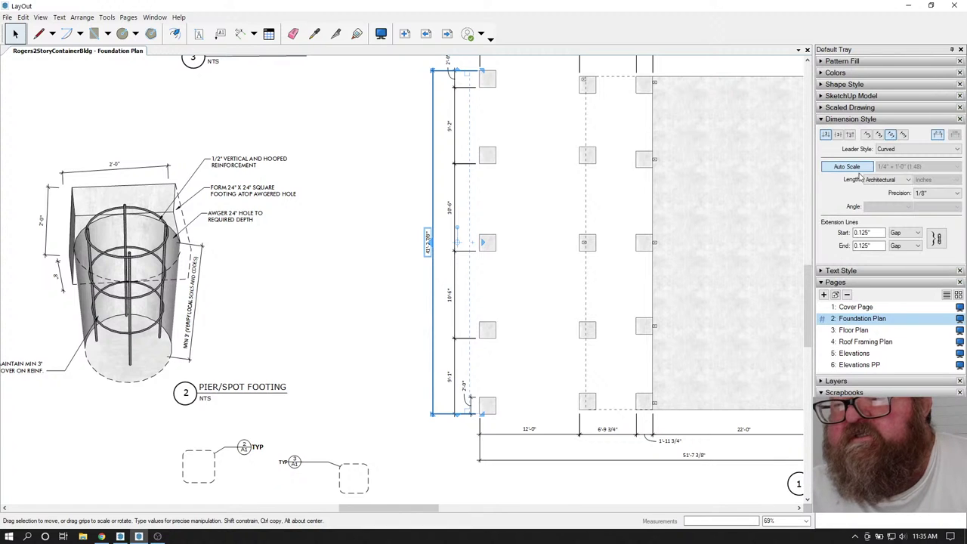
{"action": "left_click", "coordinate": [409, 237]}
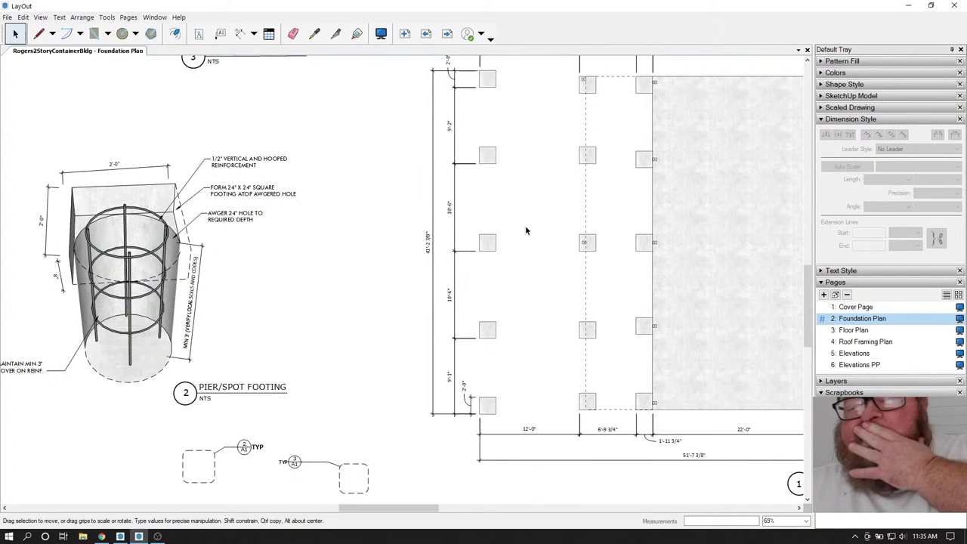
- Check the left column's pier spacing dimensions from the lowest to the uppermost pier against the overall vertical dimension
{"action": "scroll", "coordinate": [504, 391], "scroll_direction": "up", "scroll_amount": 1}
{"action": "scroll", "coordinate": [499, 401], "scroll_direction": "up", "scroll_amount": 1}
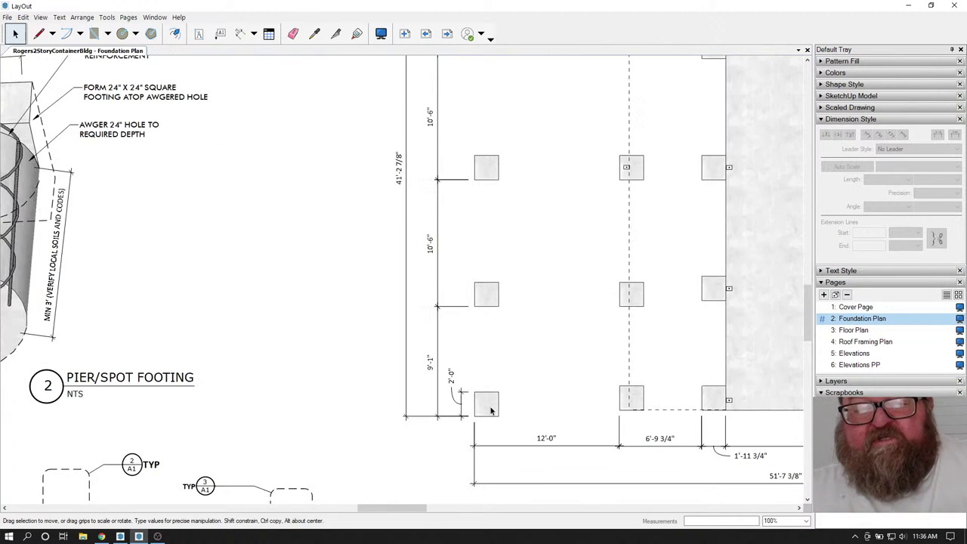
{"action": "scroll", "coordinate": [492, 408], "scroll_direction": "down", "scroll_amount": 1}
{"action": "scroll", "coordinate": [492, 408], "scroll_direction": "down", "scroll_amount": 2}
{"action": "scroll", "coordinate": [488, 134], "scroll_direction": "up", "scroll_amount": 4}
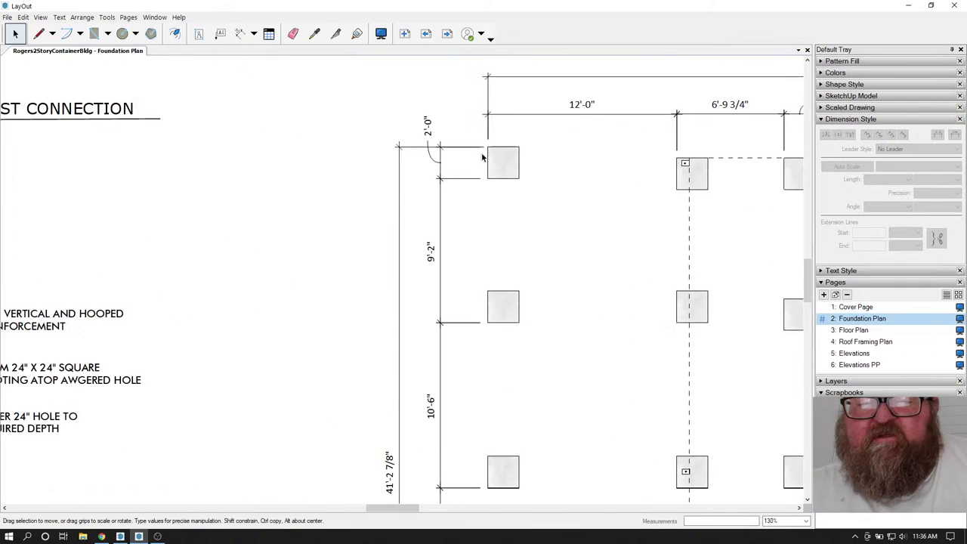
{"action": "scroll", "coordinate": [482, 157], "scroll_direction": "down", "scroll_amount": 2}
{"action": "scroll", "coordinate": [484, 164], "scroll_direction": "up", "scroll_amount": 1}
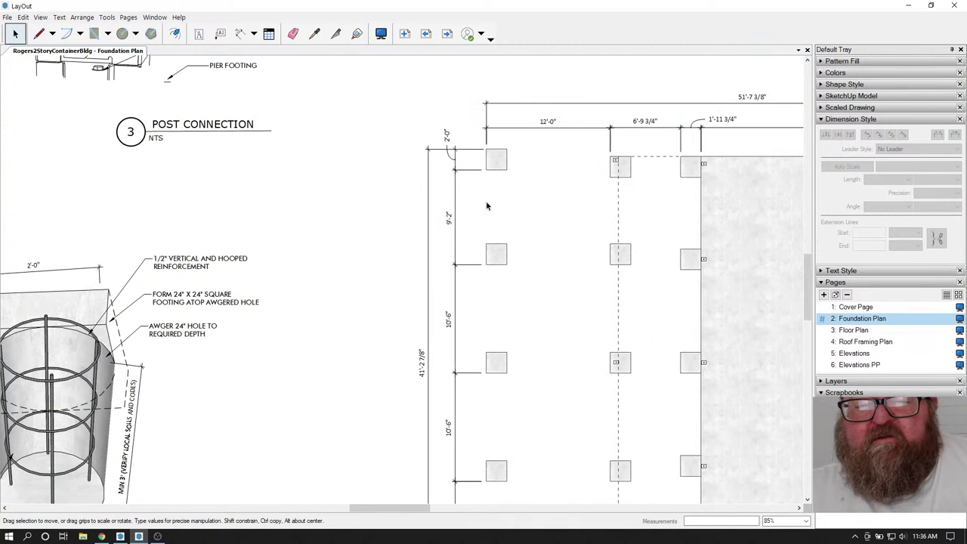
{"action": "scroll", "coordinate": [500, 209], "scroll_direction": "down", "scroll_amount": 2}
{"action": "scroll", "coordinate": [483, 302], "scroll_direction": "up", "scroll_amount": 2}
{"action": "scroll", "coordinate": [476, 294], "scroll_direction": "down", "scroll_amount": 2}
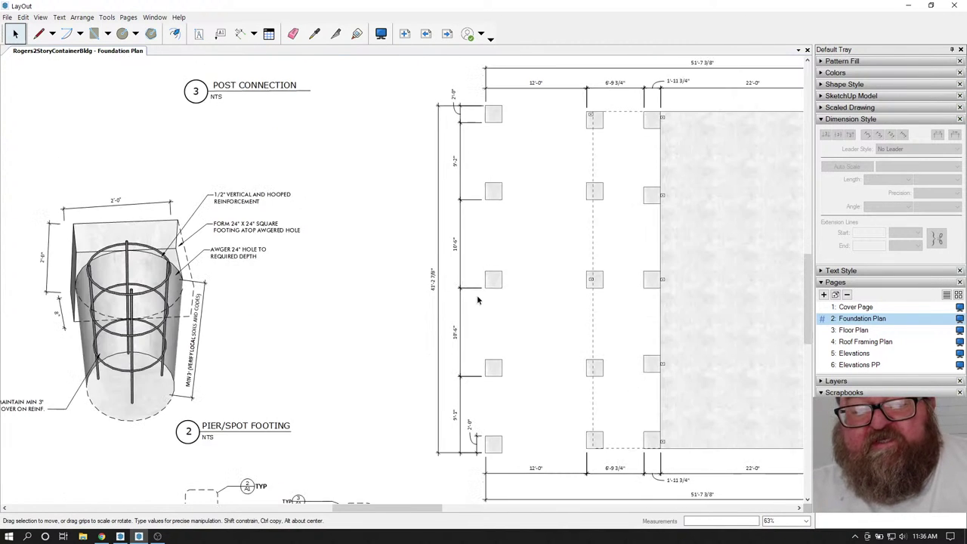
{"action": "scroll", "coordinate": [477, 300], "scroll_direction": "down", "scroll_amount": 1}
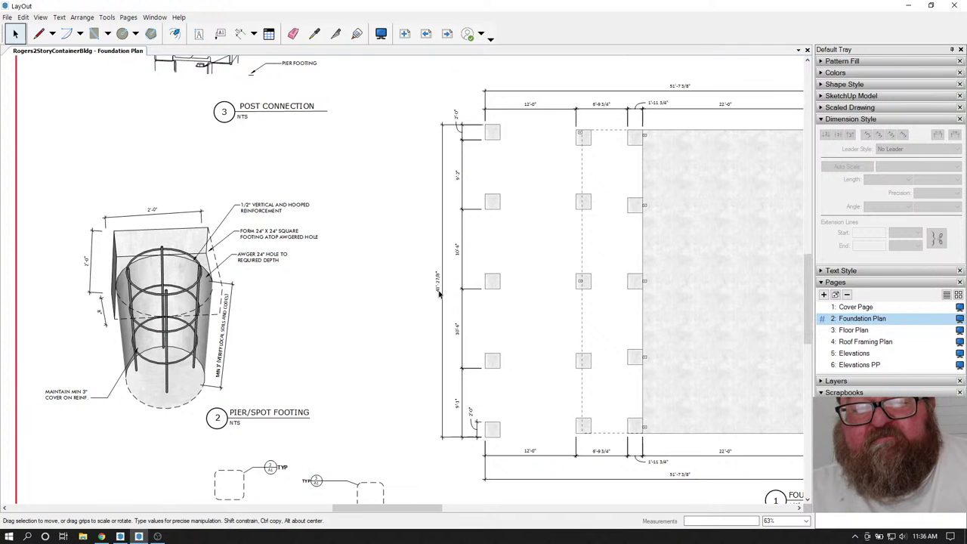
{"action": "scroll", "coordinate": [440, 293], "scroll_direction": "up", "scroll_amount": 5}
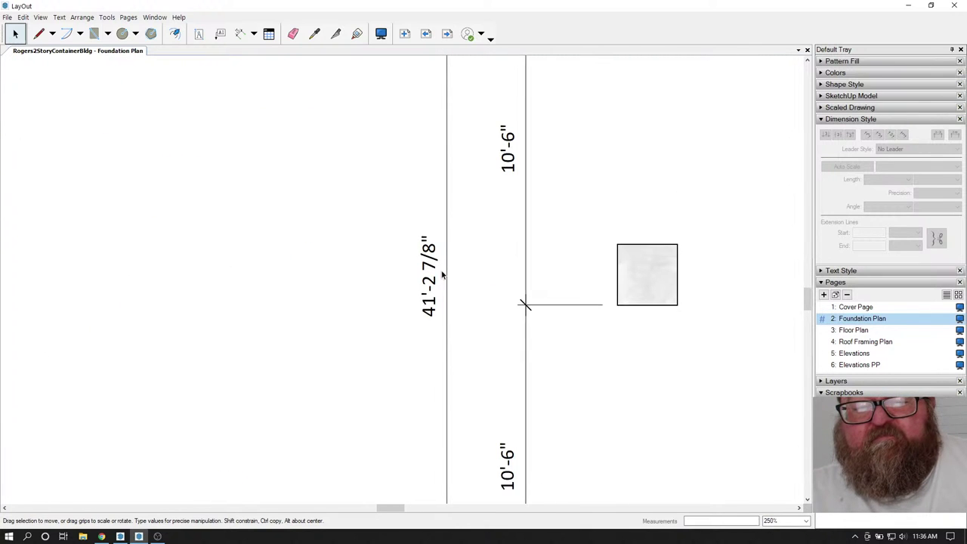
{"action": "scroll", "coordinate": [443, 274], "scroll_direction": "down", "scroll_amount": 1}
{"action": "scroll", "coordinate": [443, 275], "scroll_direction": "down", "scroll_amount": 3}
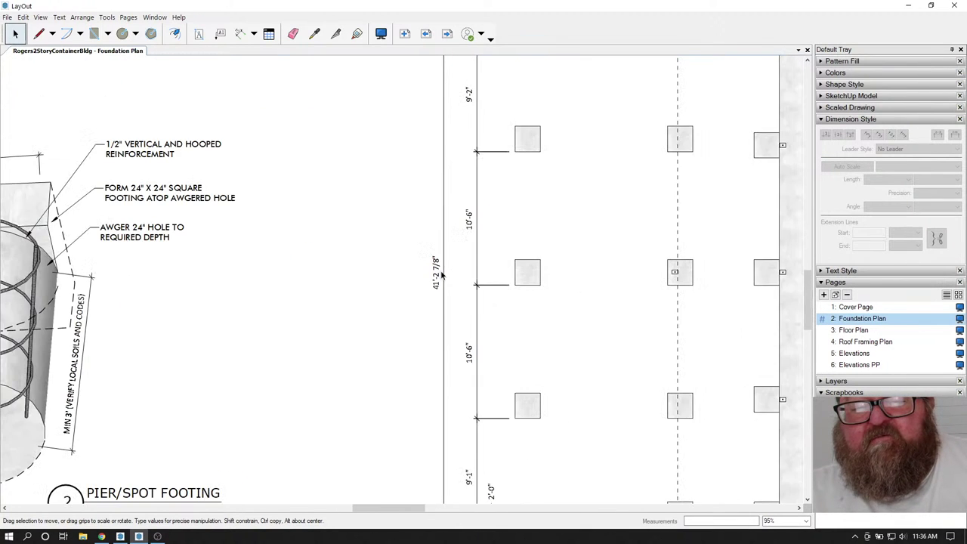
{"action": "scroll", "coordinate": [443, 275], "scroll_direction": "down", "scroll_amount": 2}
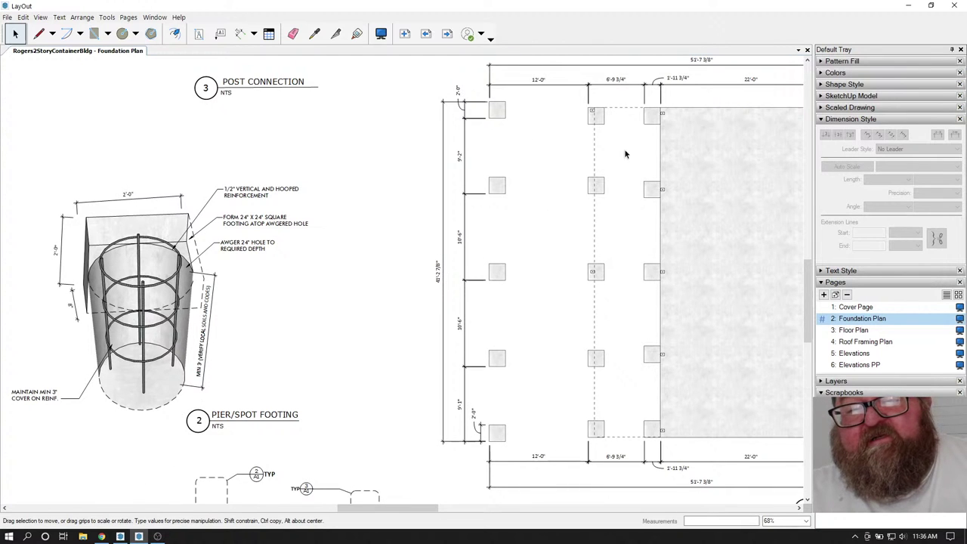
- Compare the overall vertical dimension on the plan's right side with the one on its left side
{"action": "scroll", "coordinate": [429, 219], "scroll_direction": "down", "scroll_amount": 2}
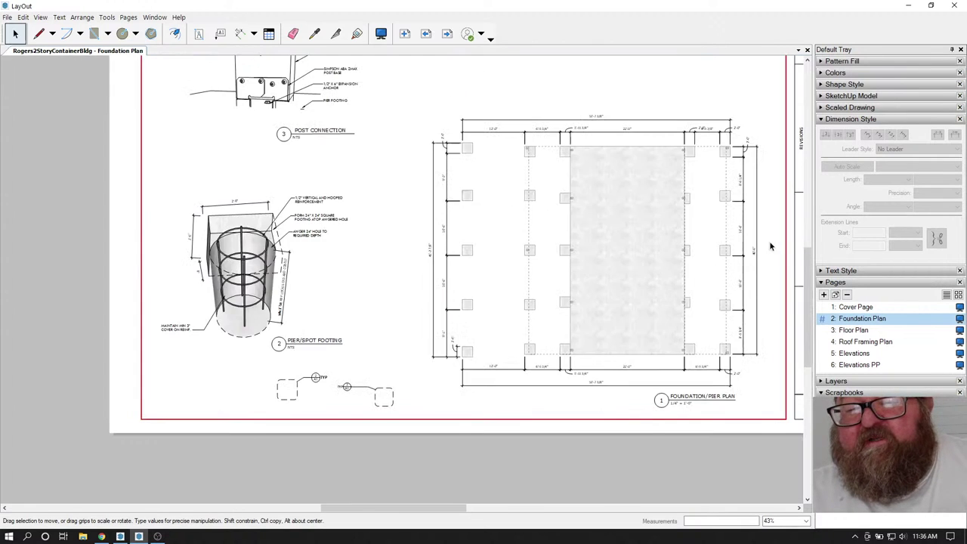
{"action": "scroll", "coordinate": [751, 253], "scroll_direction": "up", "scroll_amount": 3}
{"action": "scroll", "coordinate": [750, 267], "scroll_direction": "up", "scroll_amount": 1}
{"action": "scroll", "coordinate": [747, 258], "scroll_direction": "down", "scroll_amount": 3}
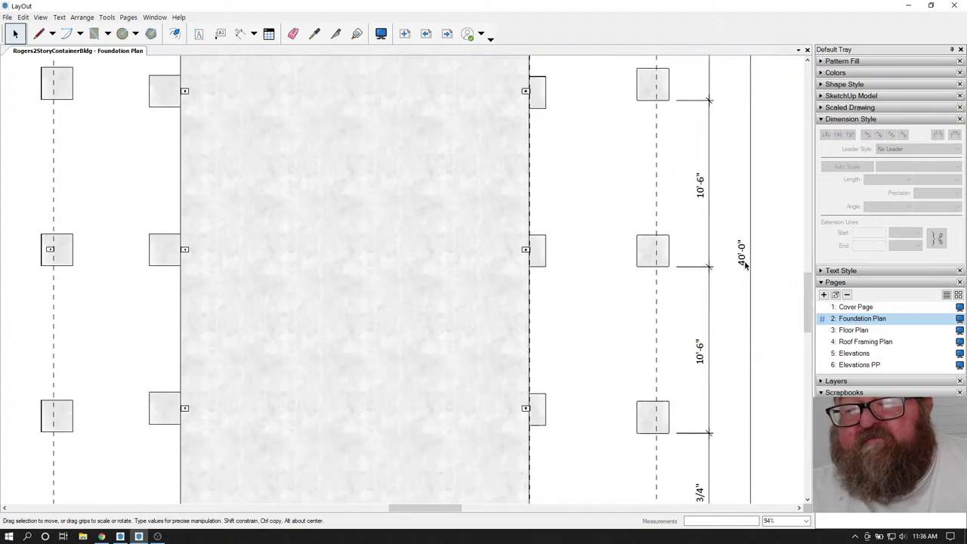
{"action": "scroll", "coordinate": [265, 288], "scroll_direction": "up", "scroll_amount": 3}
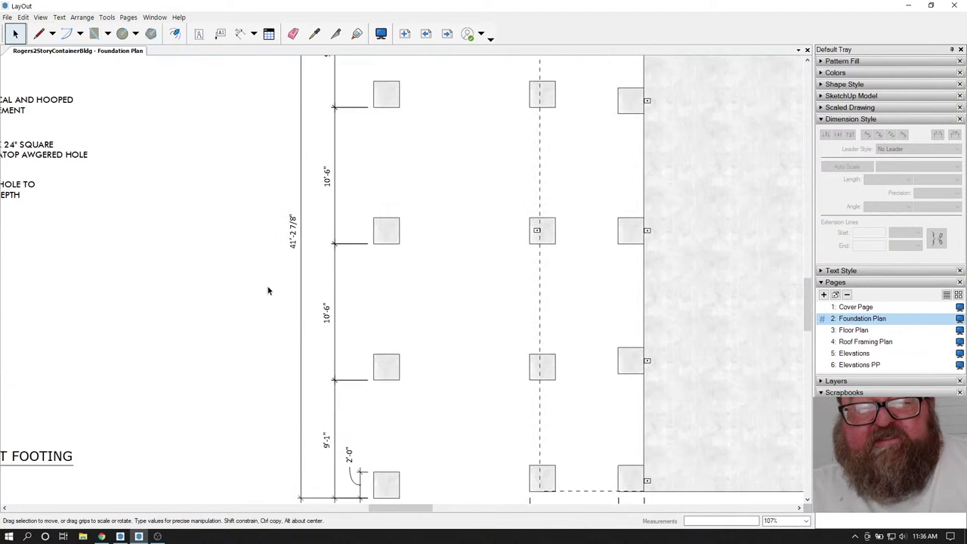
{"action": "scroll", "coordinate": [294, 243], "scroll_direction": "up", "scroll_amount": 3}
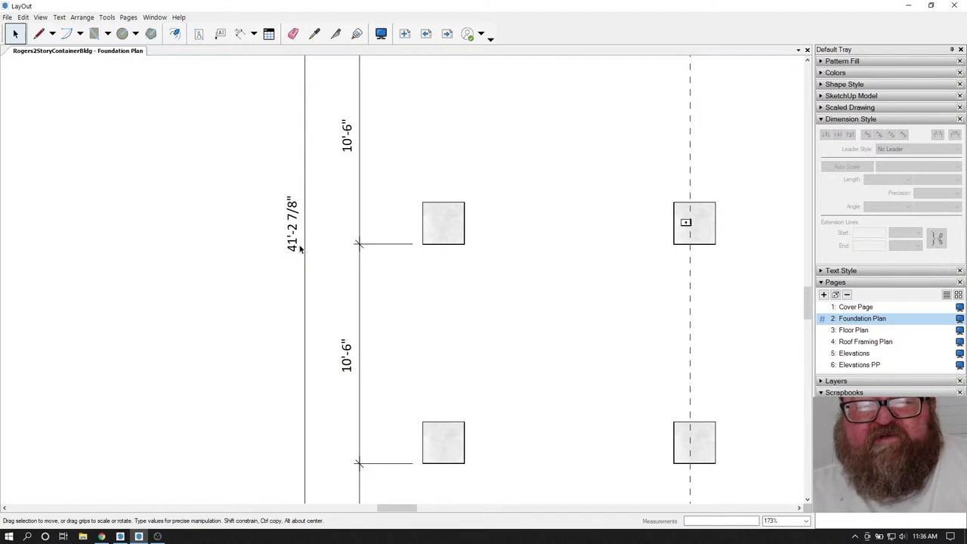
{"action": "scroll", "coordinate": [424, 220], "scroll_direction": "down", "scroll_amount": 4}
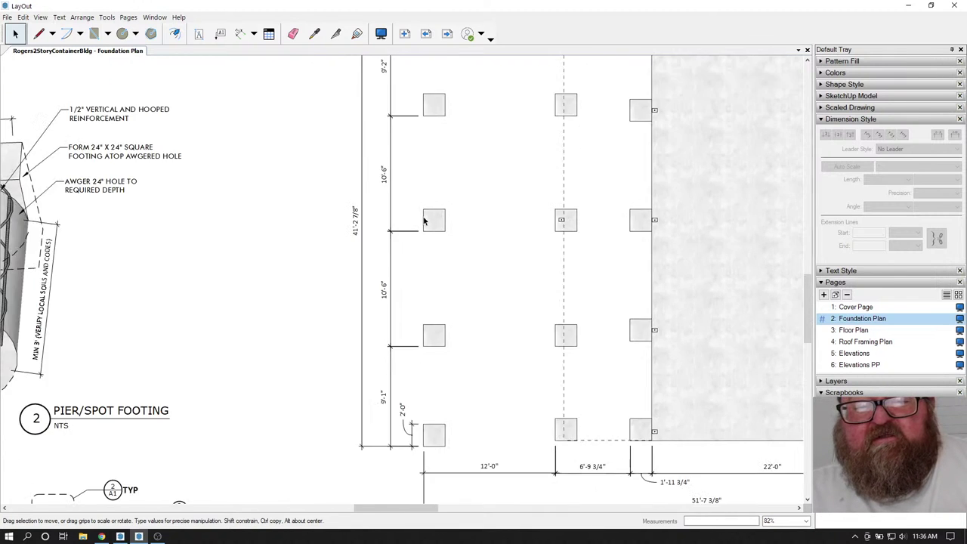
- Set the precision of the overall vertical dimension on the plan's left side to 1/4"
{"action": "left_click", "coordinate": [361, 223]}
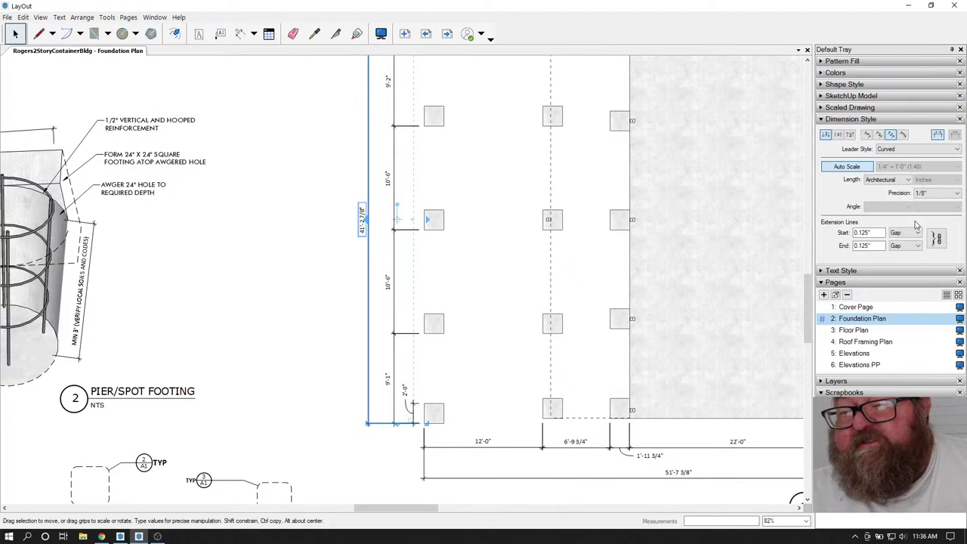
{"action": "left_click", "coordinate": [935, 193]}
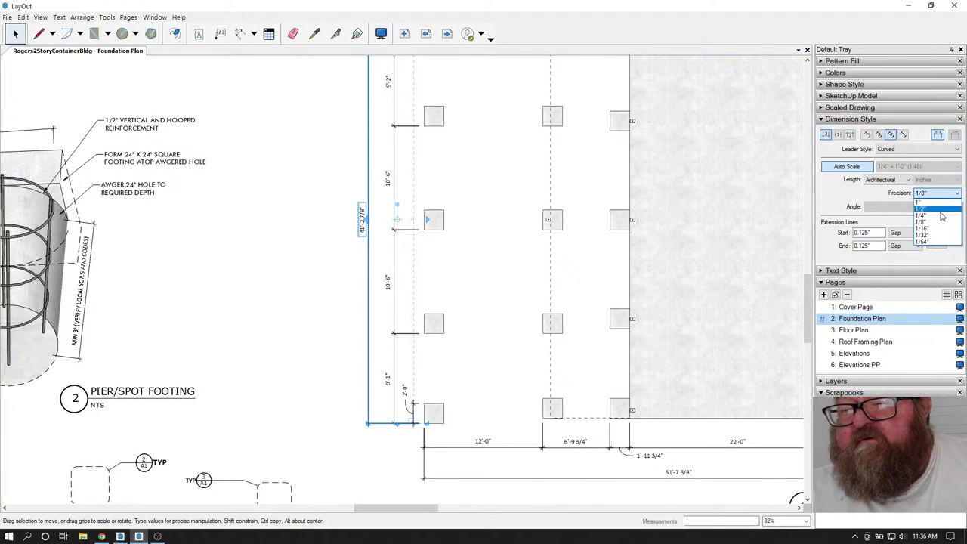
{"action": "left_click", "coordinate": [929, 218]}
{"action": "left_click", "coordinate": [359, 242]}
{"action": "scroll", "coordinate": [359, 242], "scroll_direction": "up", "scroll_amount": 4}
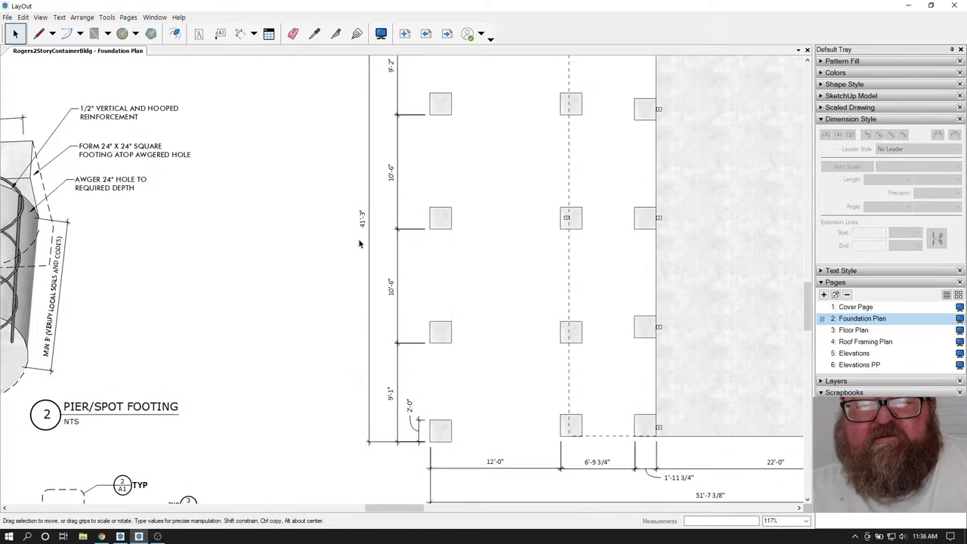
{"action": "scroll", "coordinate": [360, 243], "scroll_direction": "up", "scroll_amount": 2}
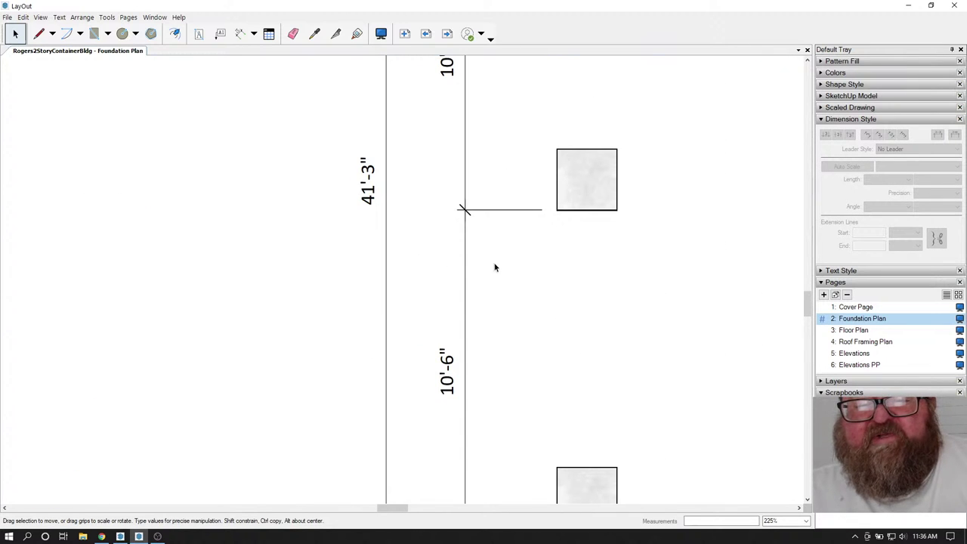
- Check the pier spacing dimensions along the plan's lower edge against the overall horizontal dimension
{"action": "scroll", "coordinate": [495, 266], "scroll_direction": "down", "scroll_amount": 8}
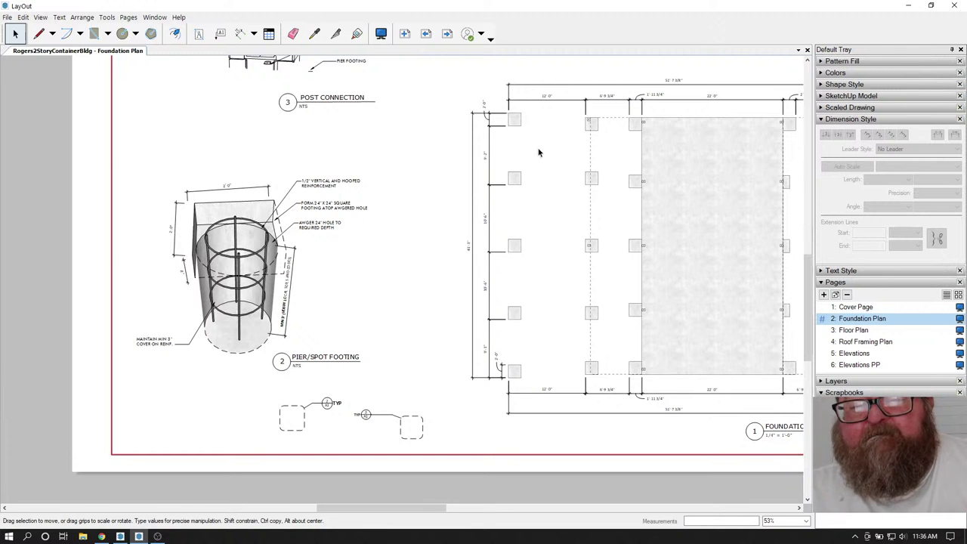
{"action": "scroll", "coordinate": [551, 371], "scroll_direction": "down", "scroll_amount": 1}
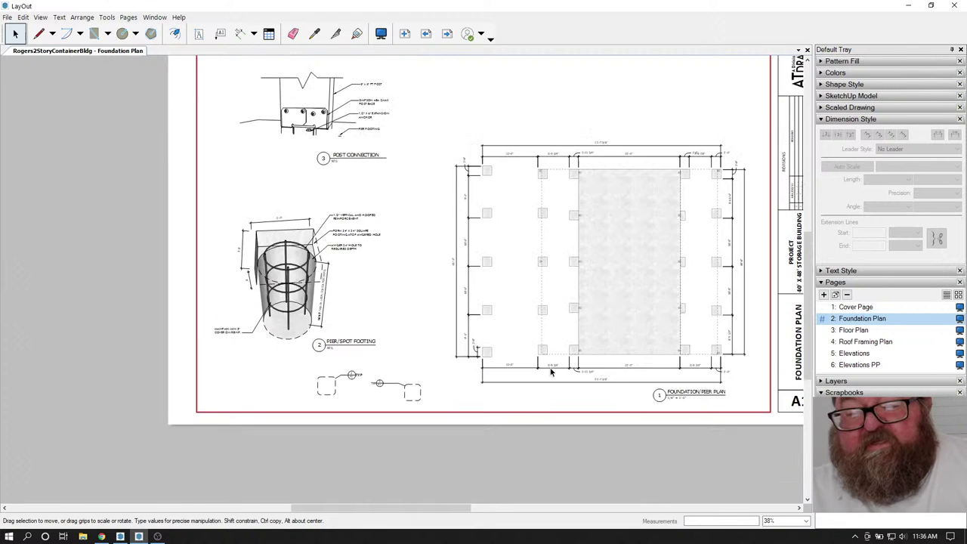
{"action": "scroll", "coordinate": [550, 369], "scroll_direction": "up", "scroll_amount": 4}
{"action": "scroll", "coordinate": [550, 373], "scroll_direction": "up", "scroll_amount": 3}
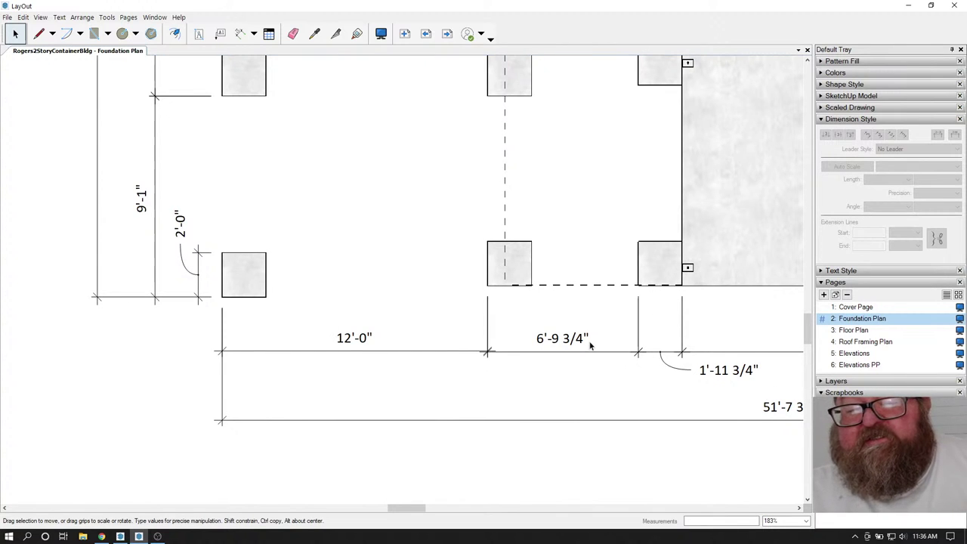
{"action": "scroll", "coordinate": [453, 366], "scroll_direction": "down", "scroll_amount": 3}
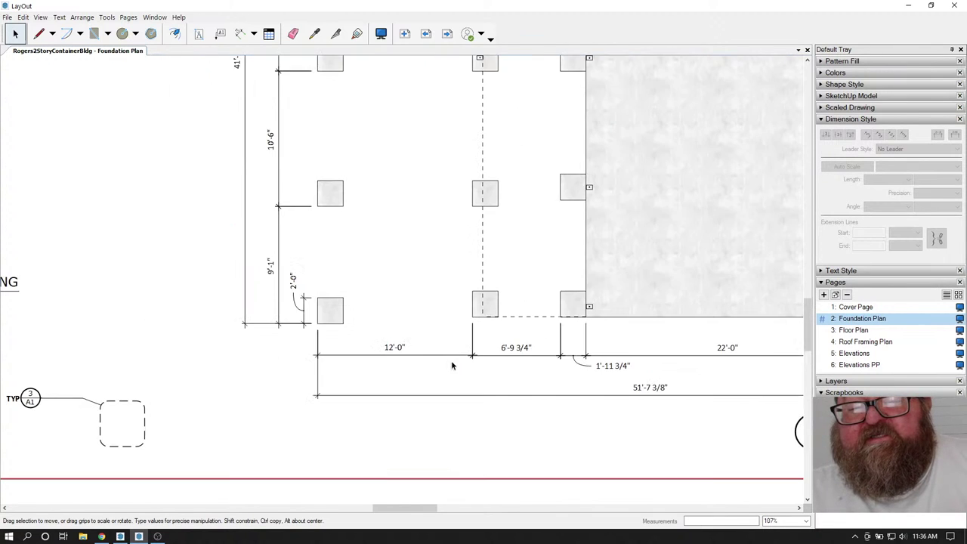
{"action": "scroll", "coordinate": [658, 393], "scroll_direction": "up", "scroll_amount": 4}
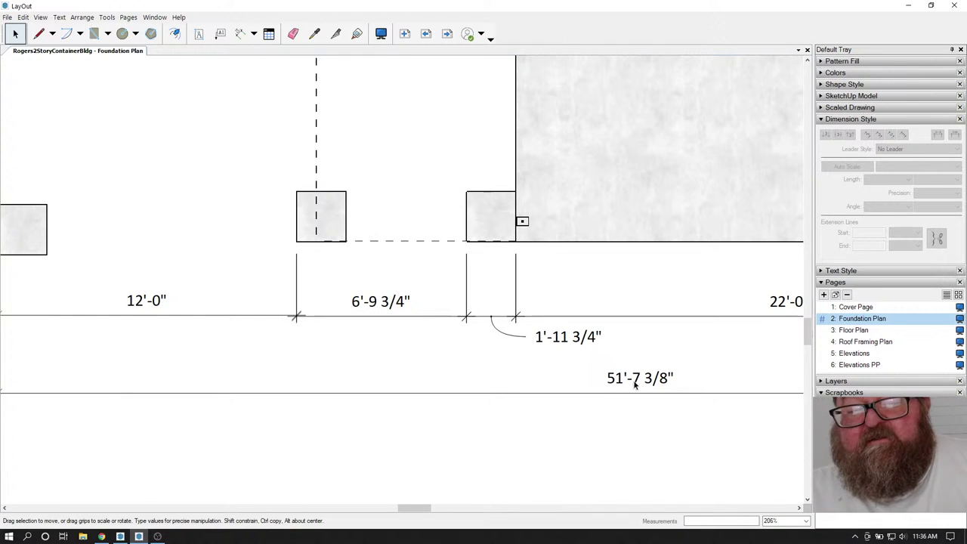
{"action": "scroll", "coordinate": [618, 380], "scroll_direction": "down", "scroll_amount": 1}
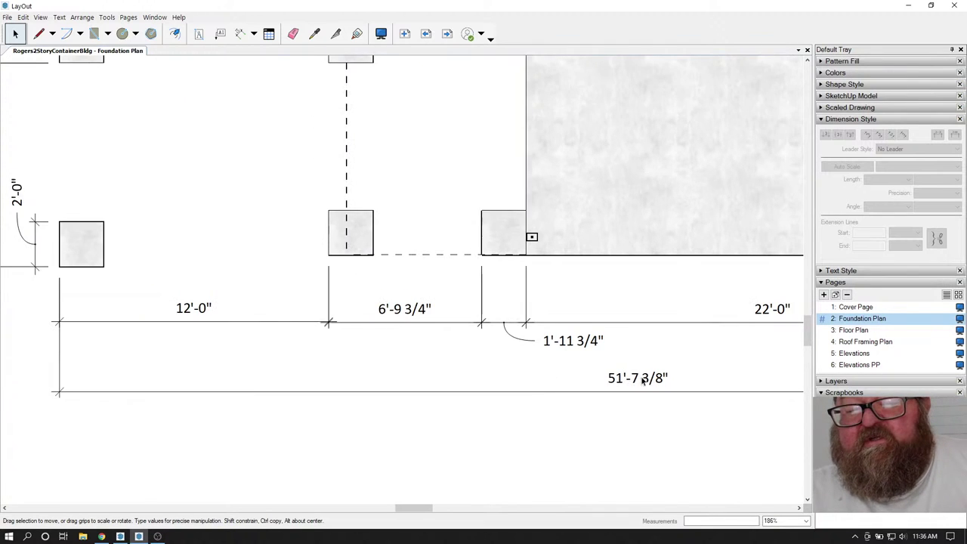
{"action": "scroll", "coordinate": [645, 383], "scroll_direction": "down", "scroll_amount": 5}
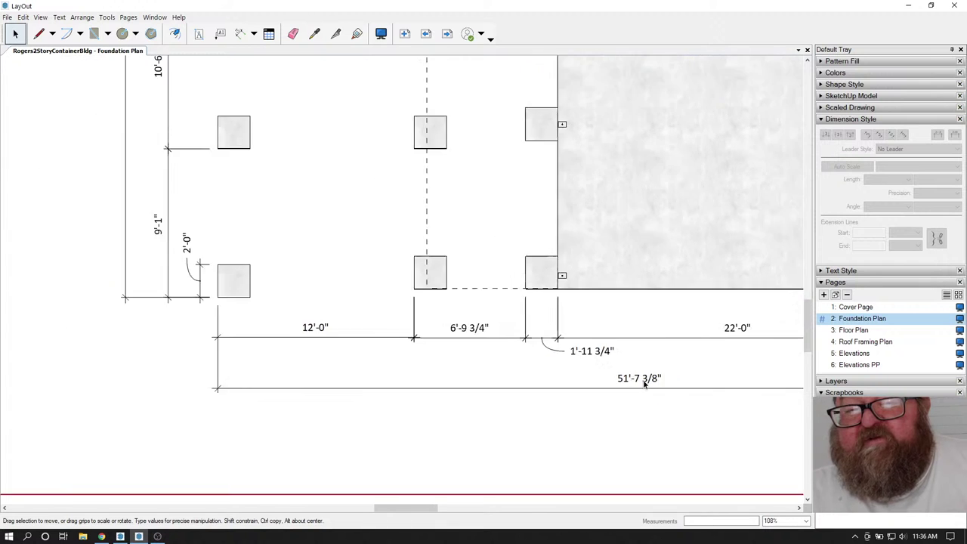
{"action": "scroll", "coordinate": [721, 368], "scroll_direction": "up", "scroll_amount": 2}
{"action": "scroll", "coordinate": [713, 359], "scroll_direction": "up", "scroll_amount": 2}
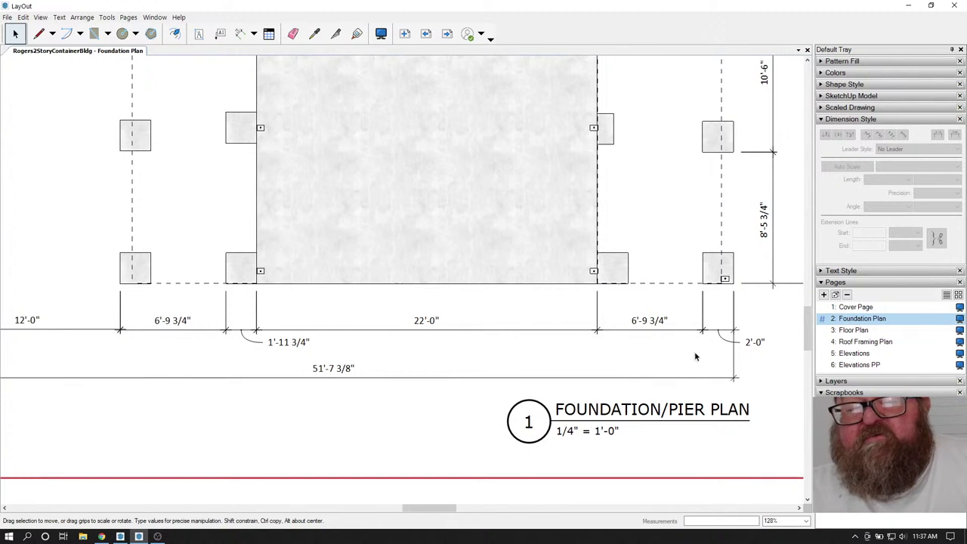
{"action": "scroll", "coordinate": [695, 357], "scroll_direction": "down", "scroll_amount": 2}
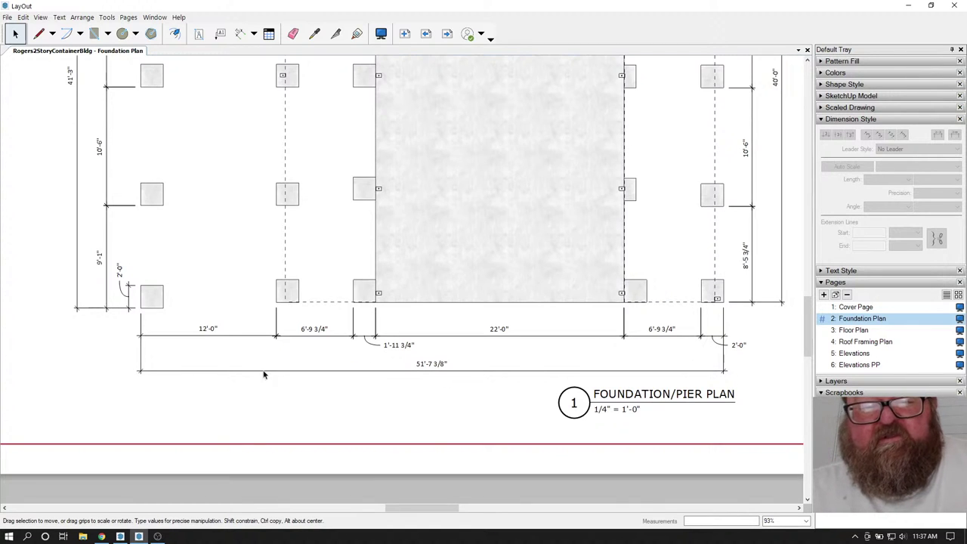
- Switch to the SketchUp model and examine how the footing under the container's inner corner meets the edge of the concrete slab
{"action": "left_click", "coordinate": [120, 537]}
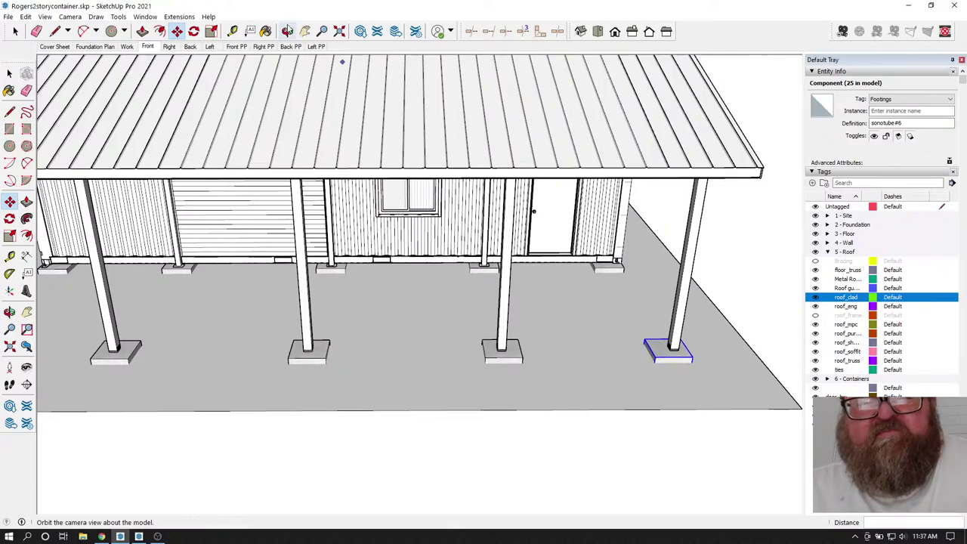
{"action": "left_click", "coordinate": [287, 31]}
{"action": "left_click_drag", "start_coordinate": [579, 173], "coordinate": [266, 284]}
{"action": "scroll", "coordinate": [325, 327], "scroll_direction": "up", "scroll_amount": 3}
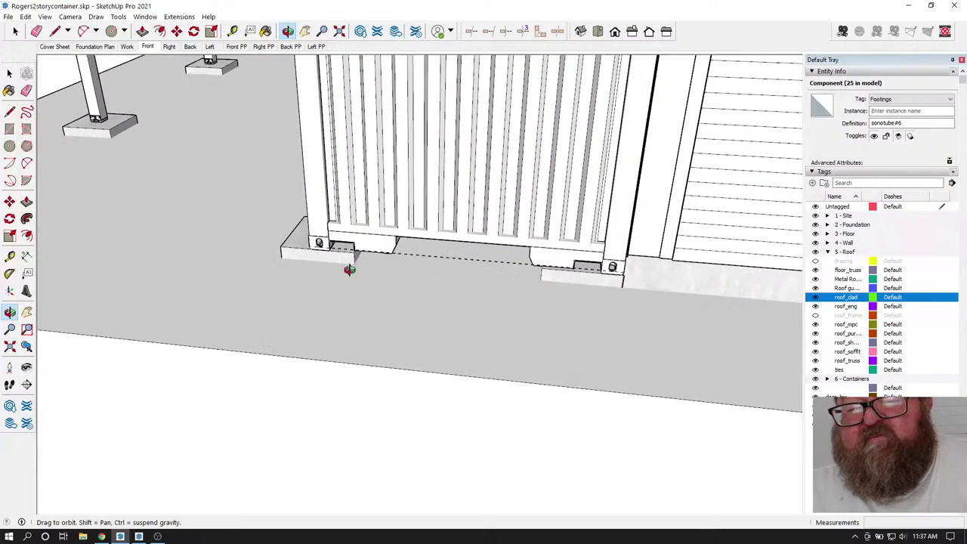
{"action": "scroll", "coordinate": [563, 274], "scroll_direction": "up", "scroll_amount": 5}
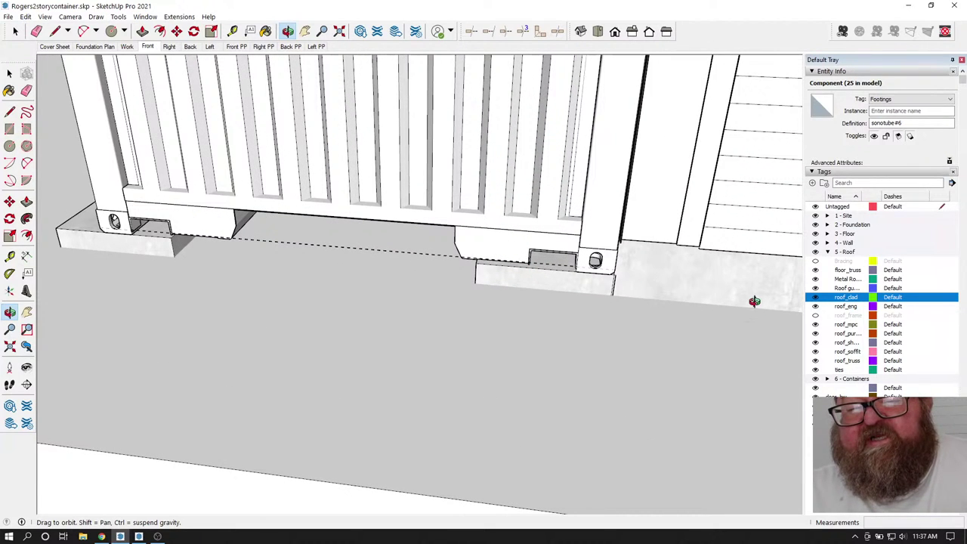
{"action": "scroll", "coordinate": [614, 302], "scroll_direction": "up", "scroll_amount": 5}
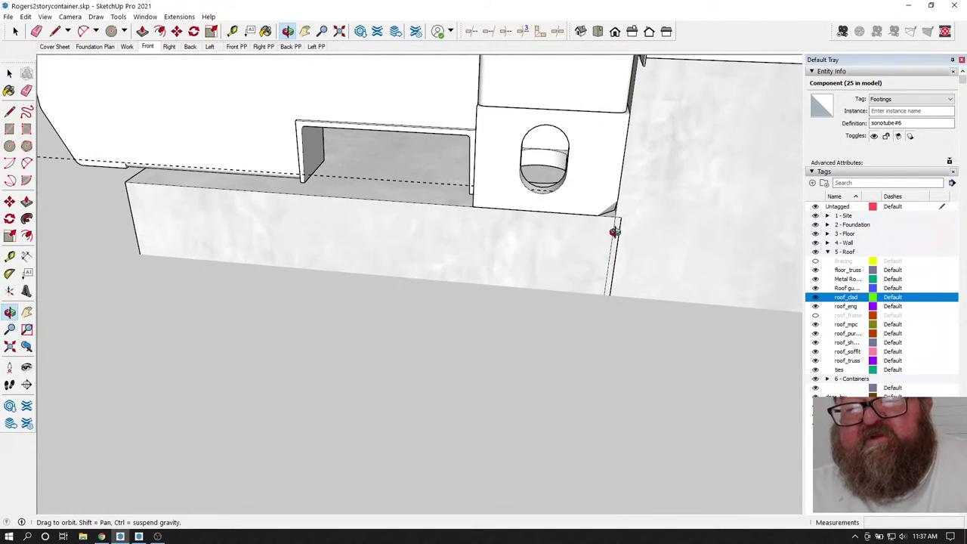
{"action": "scroll", "coordinate": [614, 231], "scroll_direction": "up", "scroll_amount": 3}
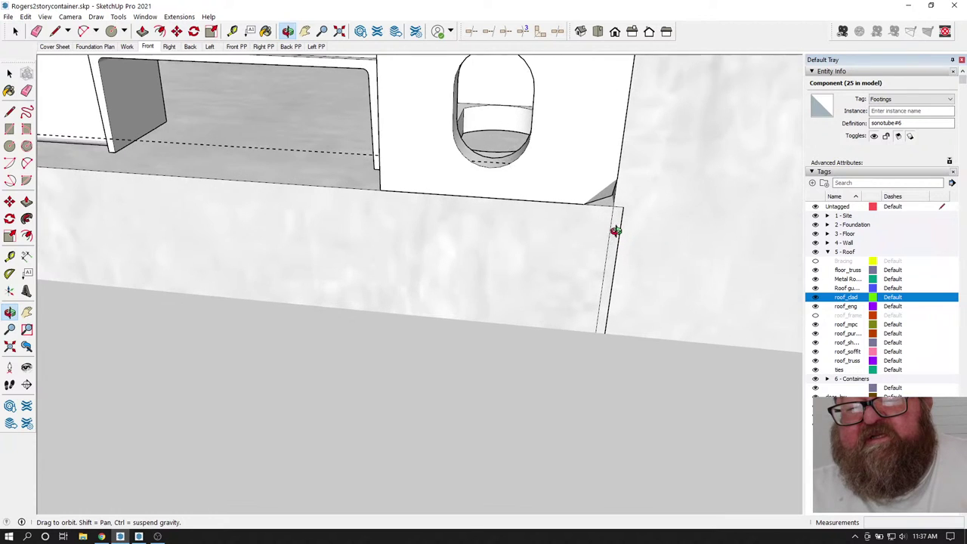
{"action": "left_click", "coordinate": [15, 31]}
{"action": "scroll", "coordinate": [272, 90], "scroll_direction": "down", "scroll_amount": 2}
{"action": "scroll", "coordinate": [324, 194], "scroll_direction": "down", "scroll_amount": 2}
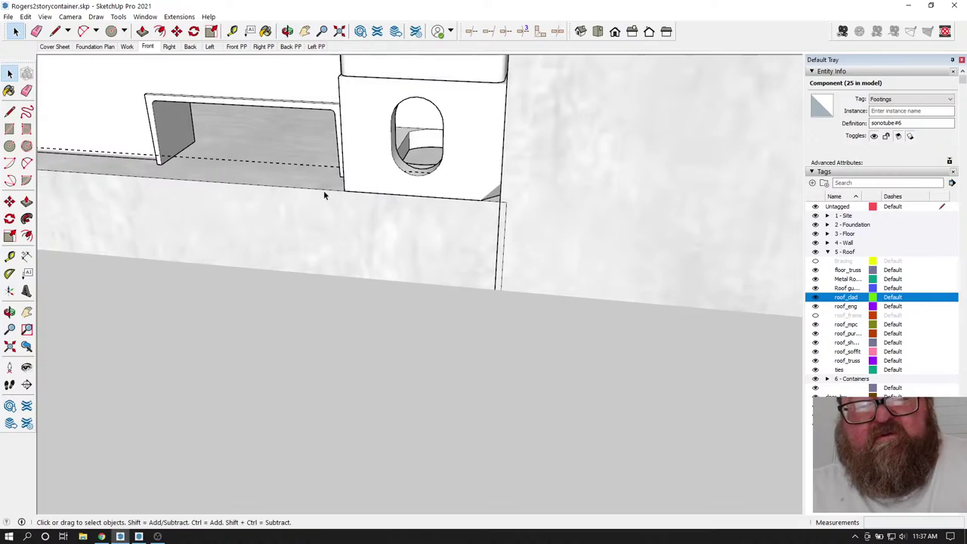
{"action": "scroll", "coordinate": [362, 308], "scroll_direction": "down", "scroll_amount": 3}
{"action": "scroll", "coordinate": [374, 337], "scroll_direction": "down", "scroll_amount": 6}
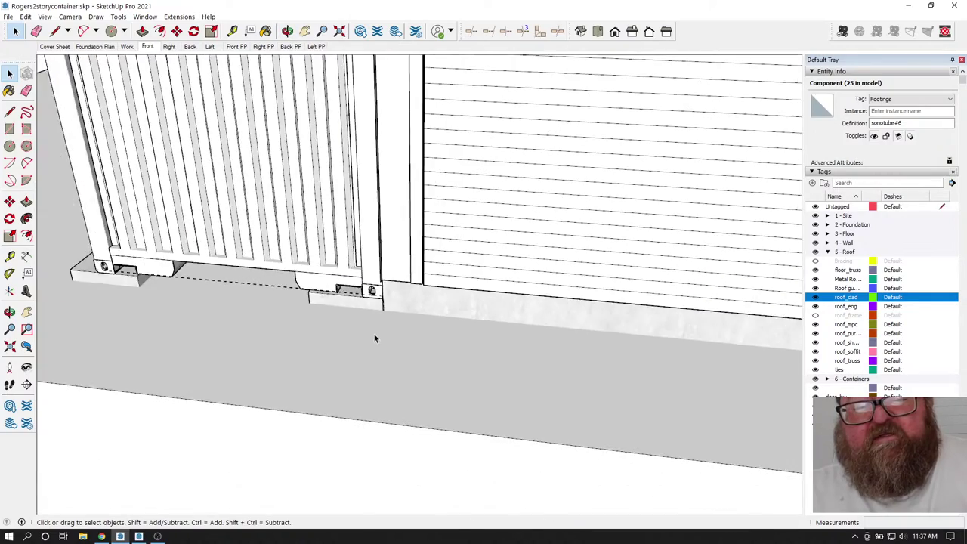
{"action": "scroll", "coordinate": [379, 338], "scroll_direction": "down", "scroll_amount": 2}
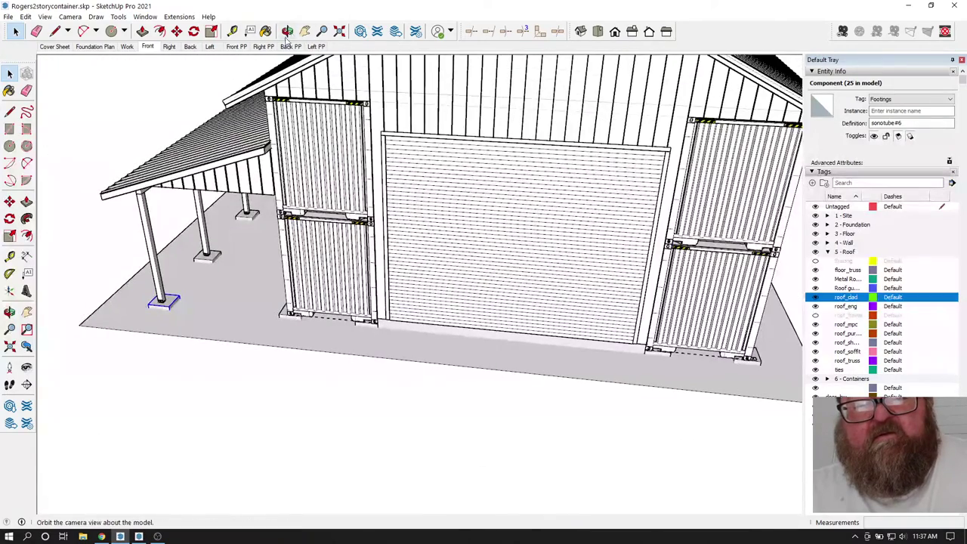
- Collapse the 5 - Roof tag folder and hide the 6 - Containers tag folder to expose the footings beside the slab
{"action": "left_click", "coordinate": [288, 31]}
{"action": "left_click_drag", "start_coordinate": [479, 160], "coordinate": [324, 341]}
{"action": "scroll", "coordinate": [695, 399], "scroll_direction": "up", "scroll_amount": 6}
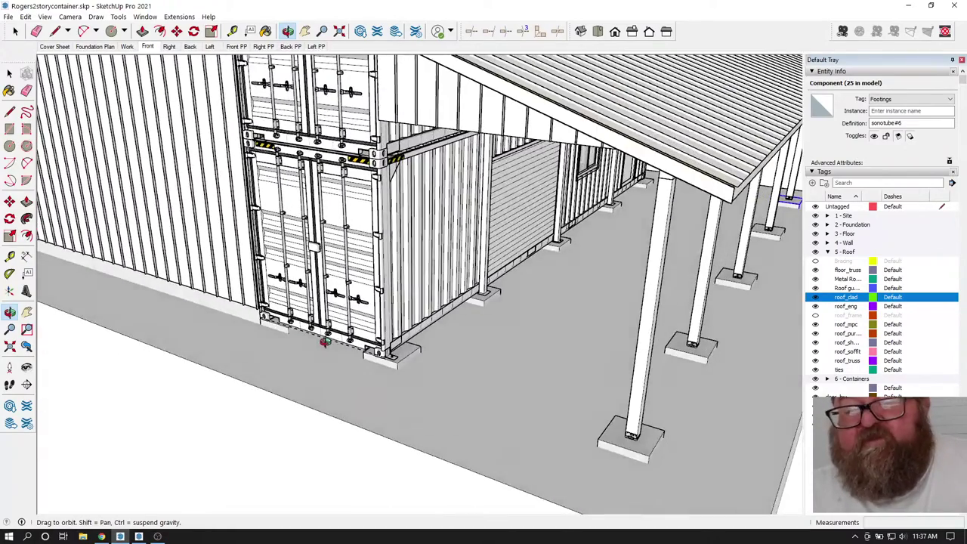
{"action": "left_click_drag", "start_coordinate": [408, 294], "coordinate": [646, 354]}
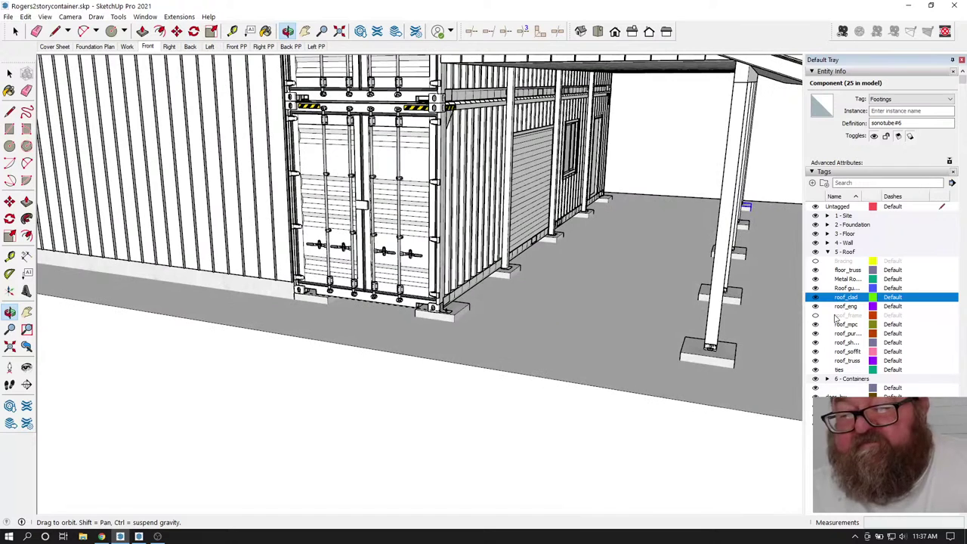
{"action": "left_click", "coordinate": [827, 253]}
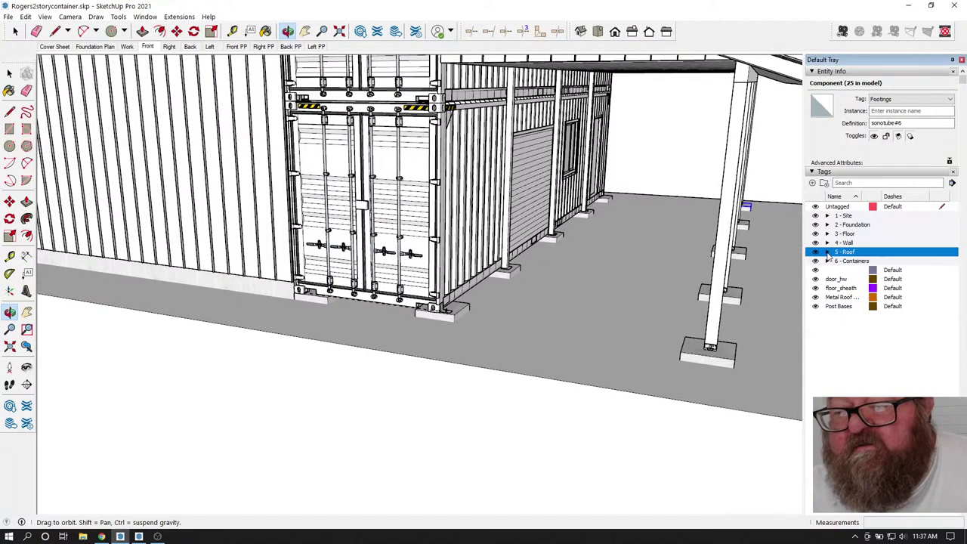
{"action": "left_click", "coordinate": [815, 261]}
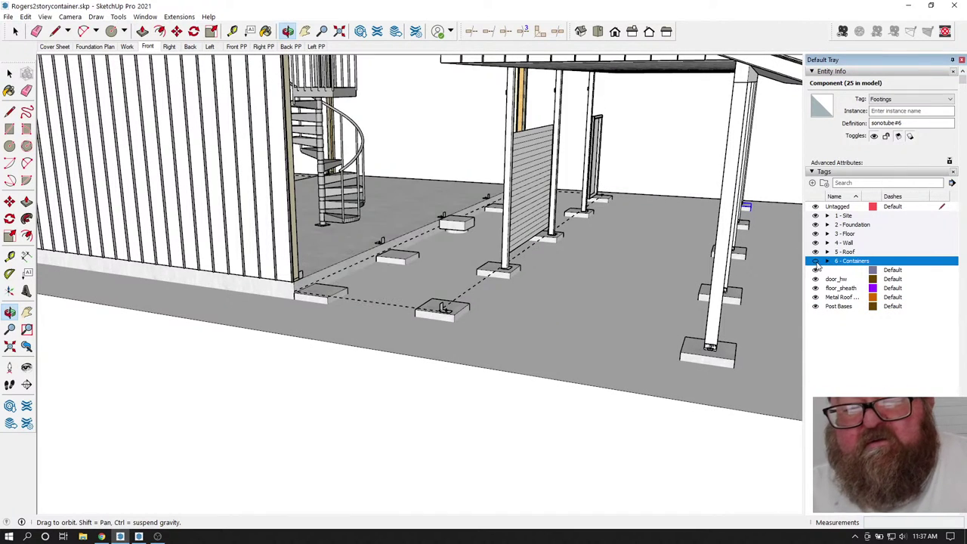
- Inside the slab group, move the raised middle footing beside the slab straight down to the level of the neighbouring footings
{"action": "left_click_drag", "start_coordinate": [512, 268], "coordinate": [565, 328]}
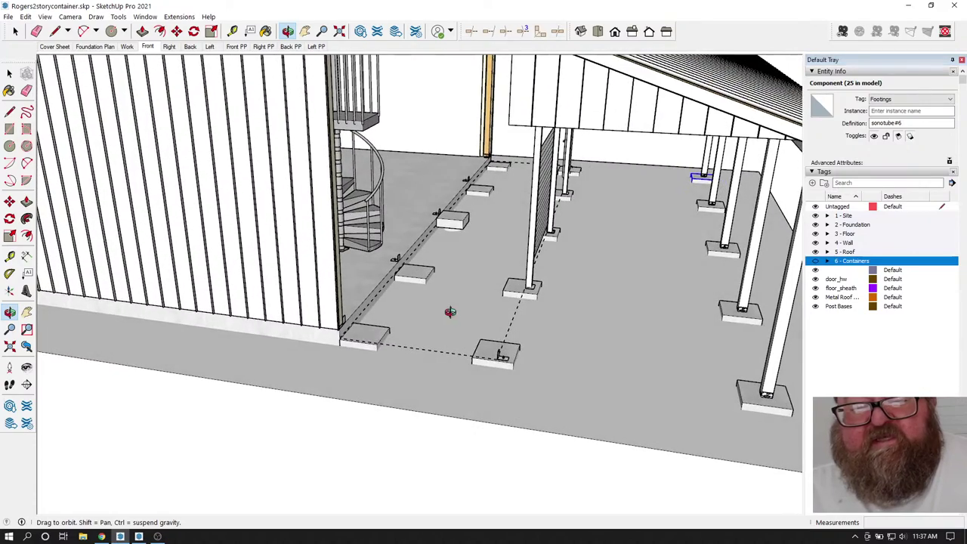
{"action": "left_click_drag", "start_coordinate": [451, 315], "coordinate": [507, 189]}
{"action": "scroll", "coordinate": [398, 272], "scroll_direction": "up", "scroll_amount": 10}
{"action": "scroll", "coordinate": [506, 189], "scroll_direction": "up", "scroll_amount": 4}
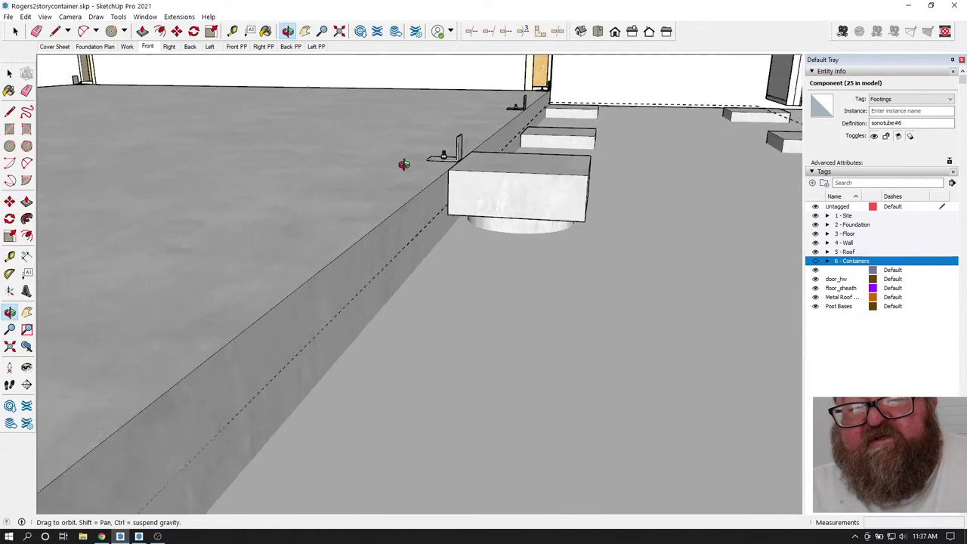
{"action": "scroll", "coordinate": [404, 163], "scroll_direction": "down", "scroll_amount": 2}
{"action": "left_click_drag", "start_coordinate": [404, 165], "coordinate": [509, 218]}
{"action": "left_click", "coordinate": [15, 31]}
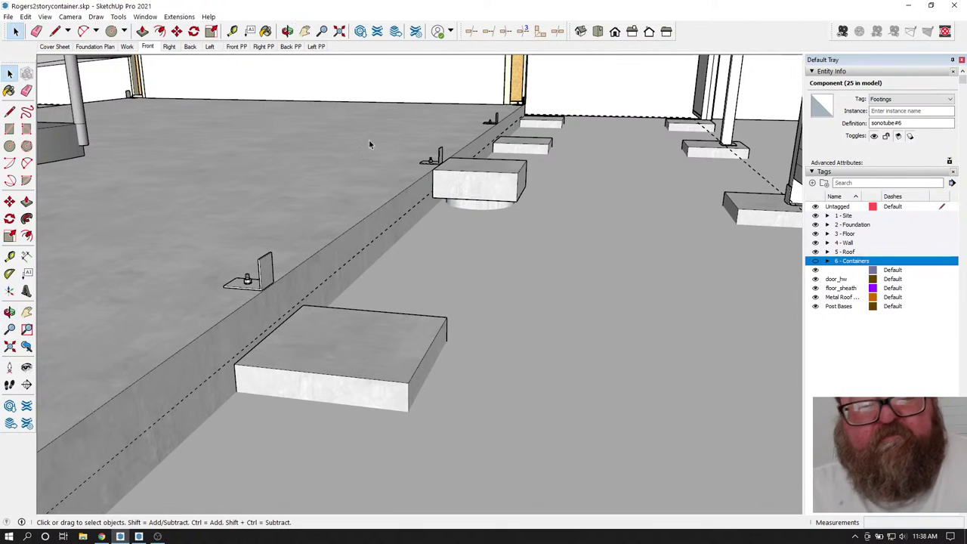
{"action": "left_click", "coordinate": [465, 175]}
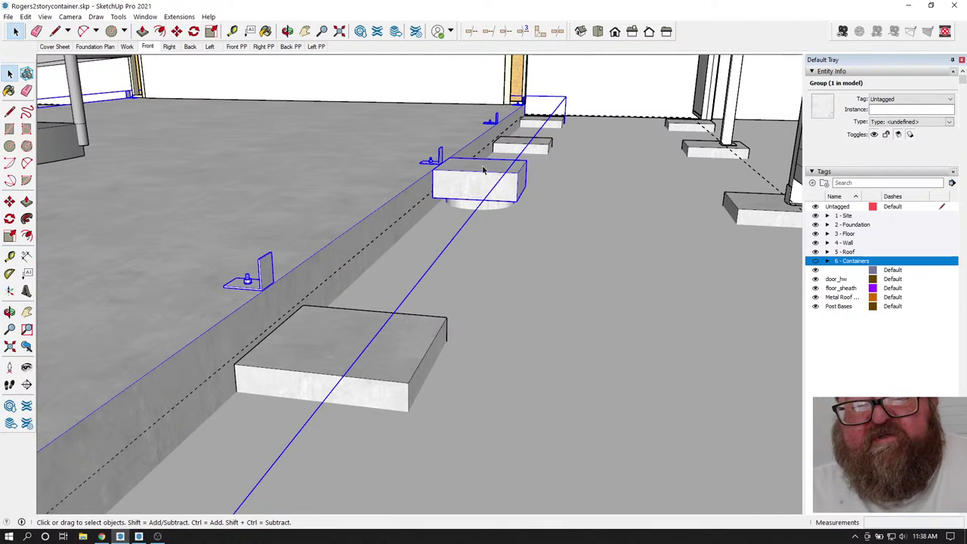
{"action": "double_click", "coordinate": [485, 179]}
{"action": "left_click", "coordinate": [487, 179]}
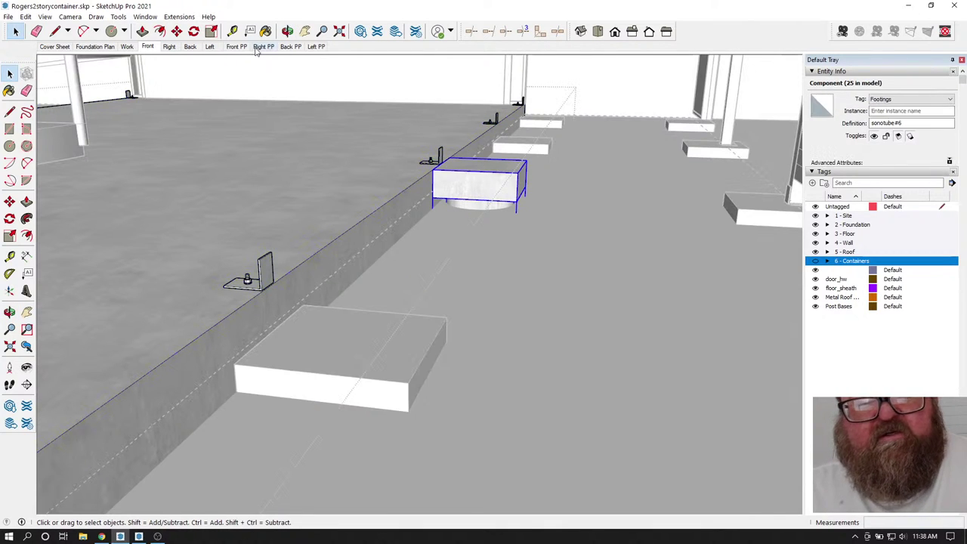
{"action": "left_click", "coordinate": [177, 32]}
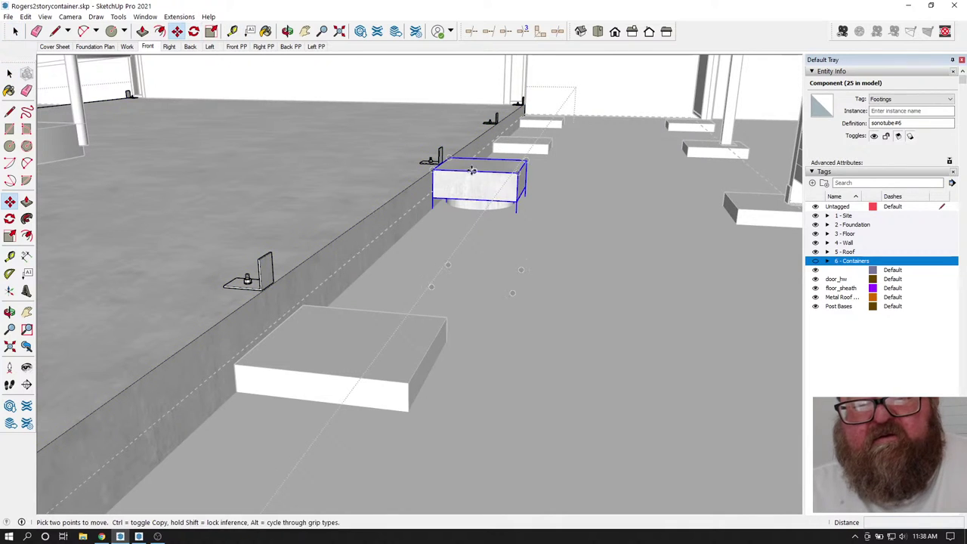
{"action": "left_click", "coordinate": [513, 165]}
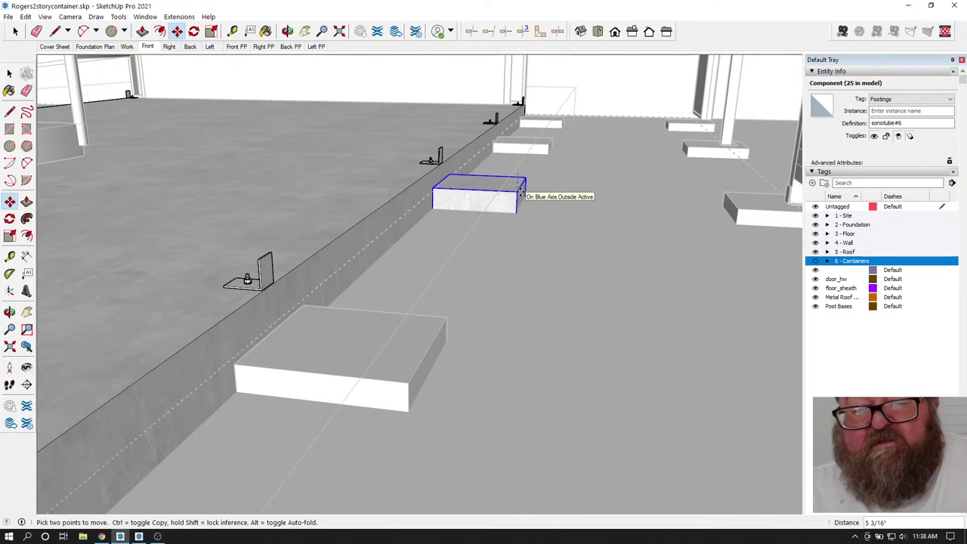
{"action": "left_click", "coordinate": [741, 209]}
{"action": "key", "text": "space"}
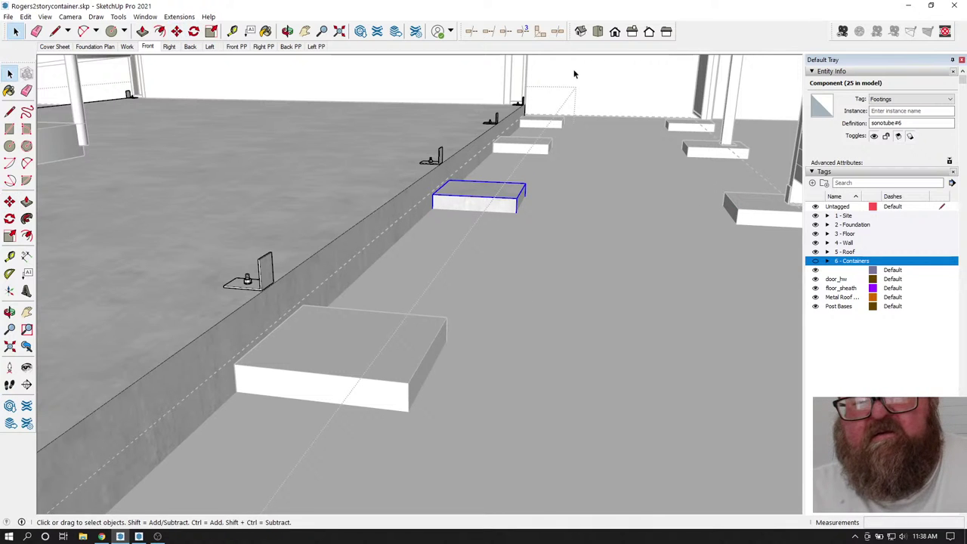
{"action": "left_click", "coordinate": [576, 78]}
- Check which footings along the slab edge are separate components and which belong to the slab group
{"action": "left_click", "coordinate": [553, 123]}
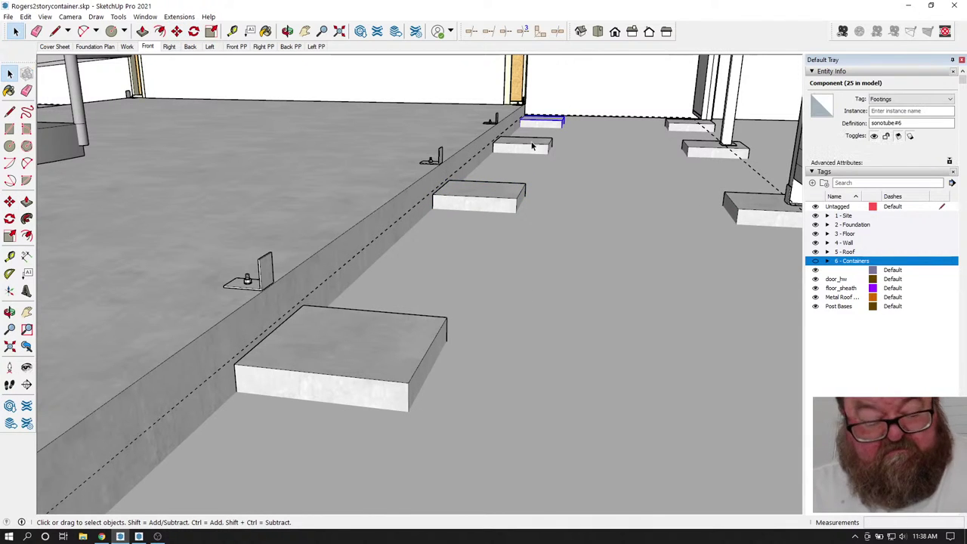
{"action": "left_click", "coordinate": [500, 189], "text": "shift"}
{"action": "left_click", "coordinate": [384, 323], "text": "shift"}
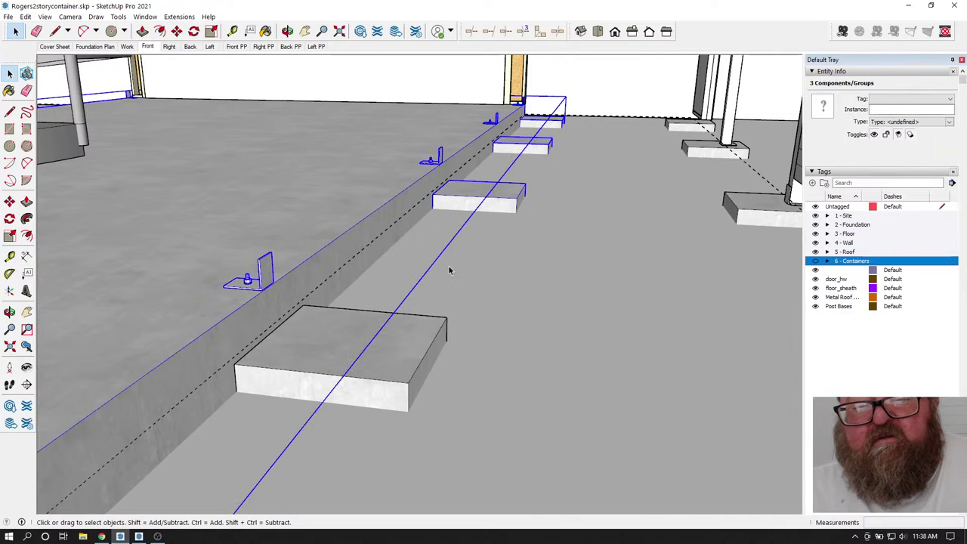
{"action": "left_click", "coordinate": [514, 166]}
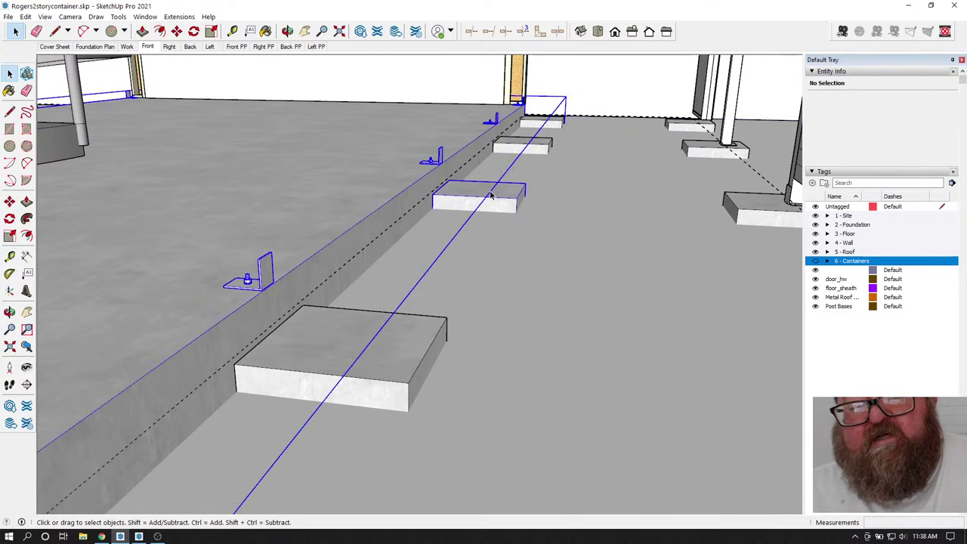
{"action": "left_click", "coordinate": [491, 195]}
{"action": "middle_click_drag", "start_coordinate": [491, 195], "coordinate": [578, 145]}
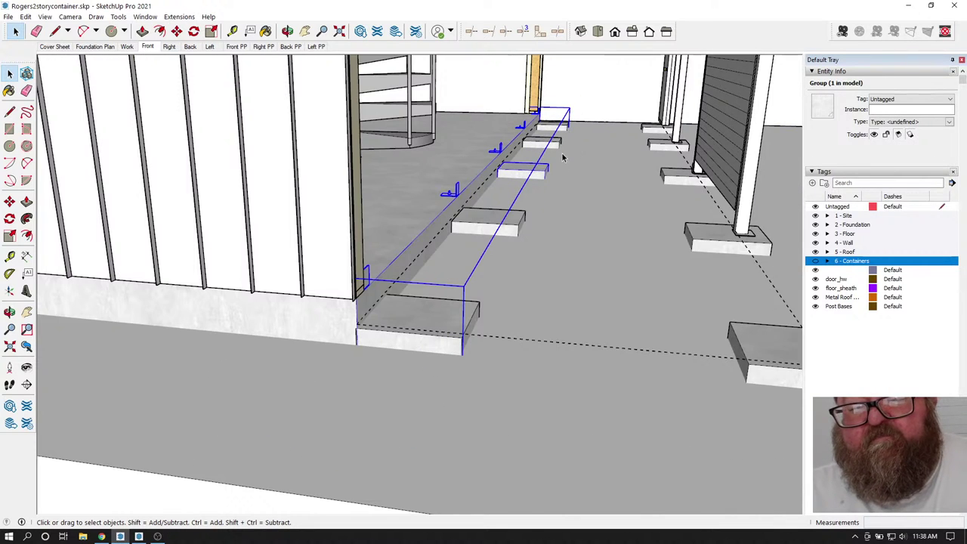
- Explode the group that holds the middle slab-edge footing together with the anchor brackets along the slab
{"action": "left_click", "coordinate": [594, 105]}
{"action": "left_click", "coordinate": [533, 175]}
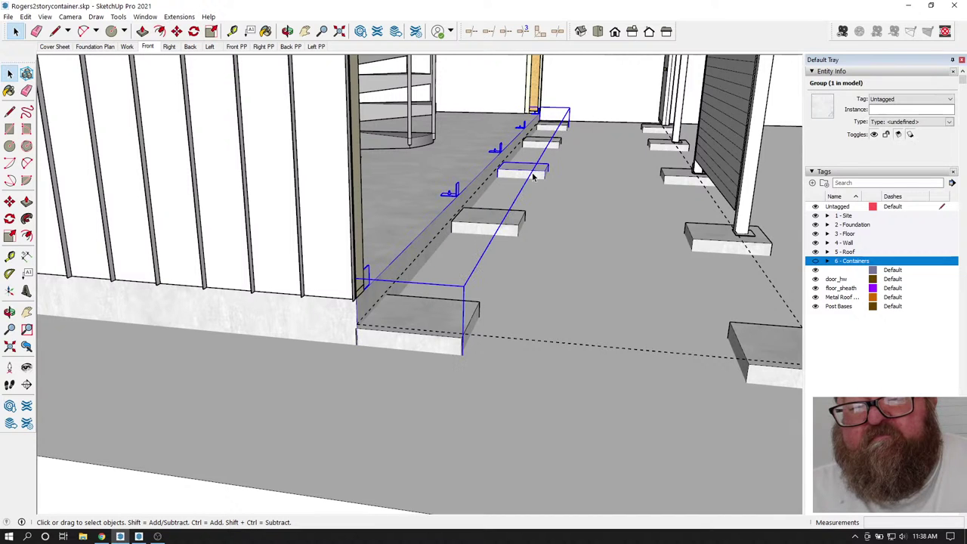
{"action": "left_click", "coordinate": [498, 235]}
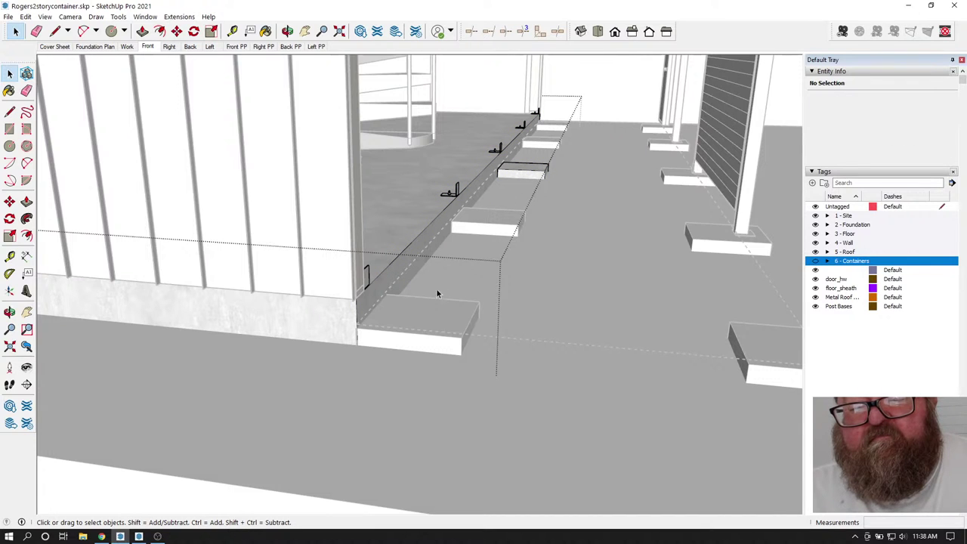
{"action": "left_click", "coordinate": [521, 174]}
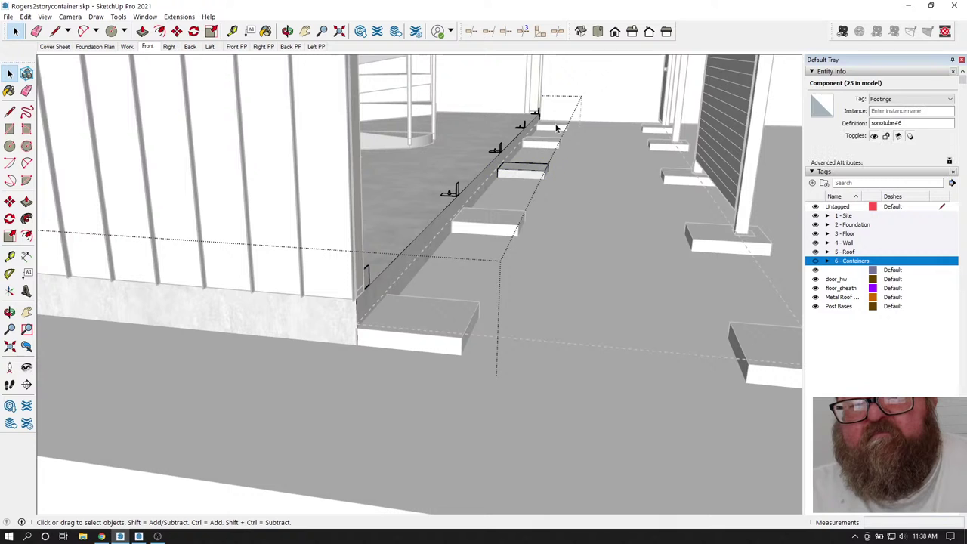
{"action": "left_click", "coordinate": [595, 87]}
{"action": "right_click", "coordinate": [545, 176]}
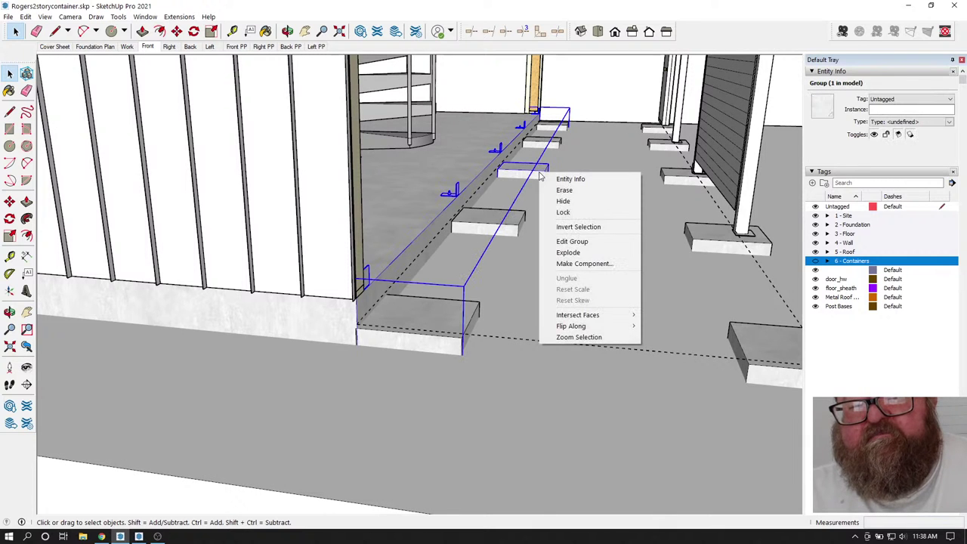
{"action": "left_click", "coordinate": [561, 253]}
{"action": "left_click", "coordinate": [578, 99]}
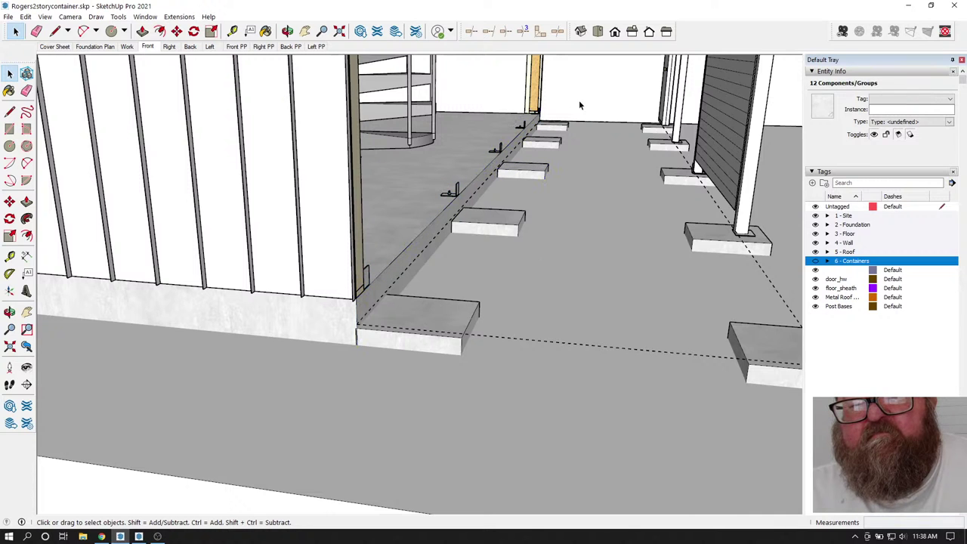
- Move the five footings along the slab edge together about 1/4" so the front footing's corner sits flush with the slab's edge
{"action": "left_click", "coordinate": [521, 173]}
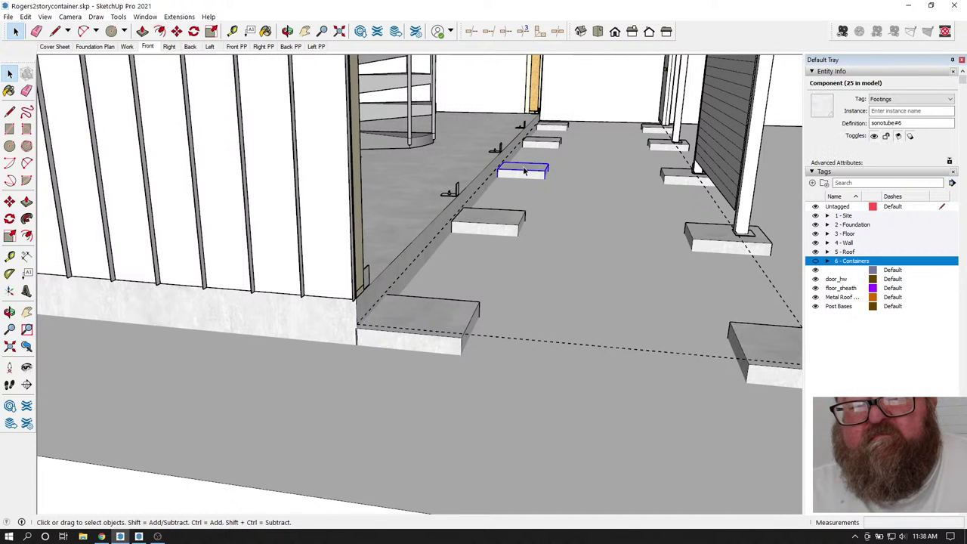
{"action": "scroll", "coordinate": [456, 214], "scroll_direction": "up", "scroll_amount": 3}
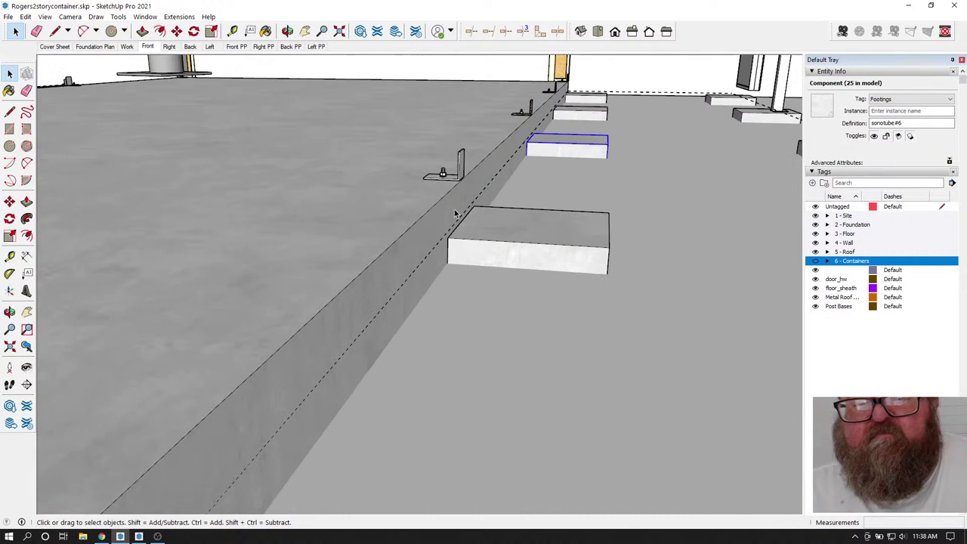
{"action": "scroll", "coordinate": [455, 213], "scroll_direction": "down", "scroll_amount": 5}
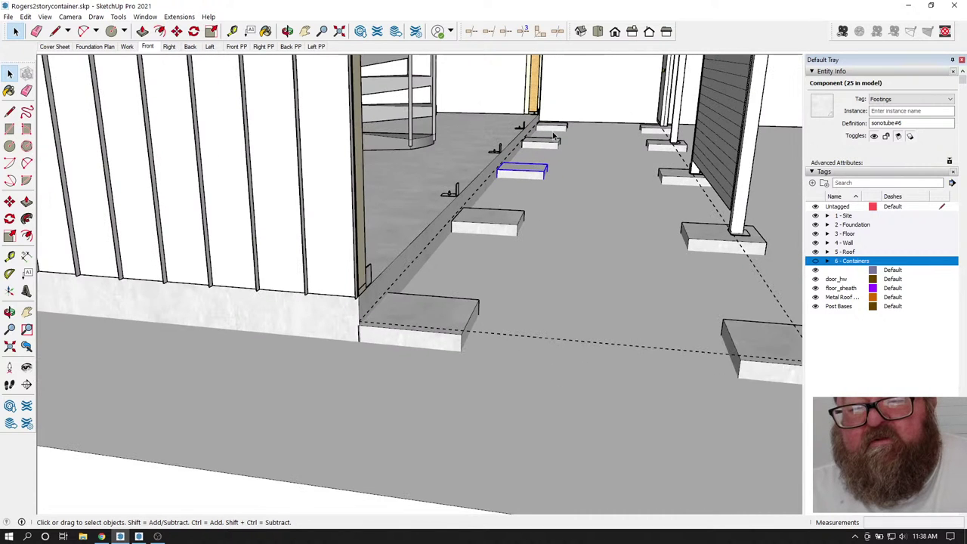
{"action": "left_click", "coordinate": [542, 144], "text": "ctrl"}
{"action": "left_click", "coordinate": [523, 173], "text": "ctrl"}
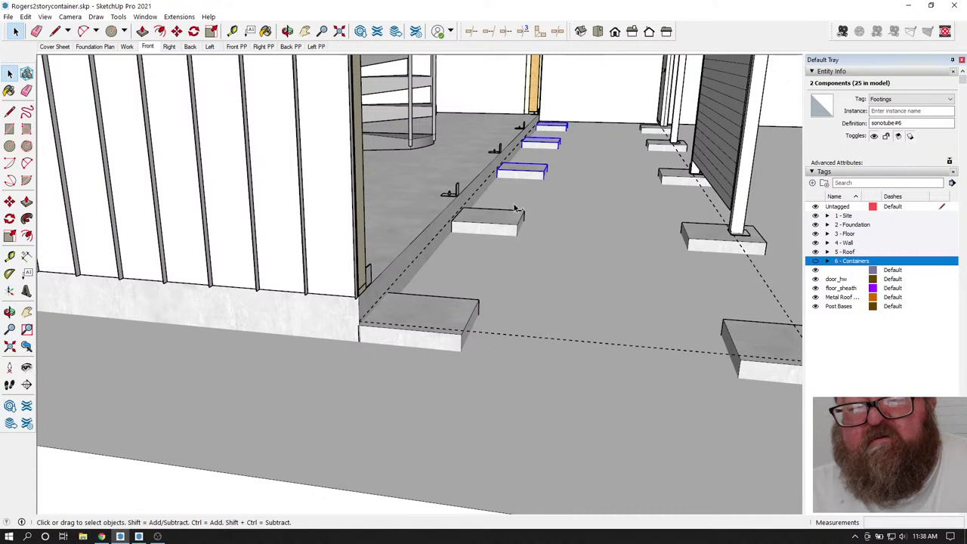
{"action": "left_click", "coordinate": [498, 223], "text": "ctrl"}
{"action": "left_click", "coordinate": [404, 320], "text": "ctrl"}
{"action": "scroll", "coordinate": [350, 341], "scroll_direction": "up", "scroll_amount": 6}
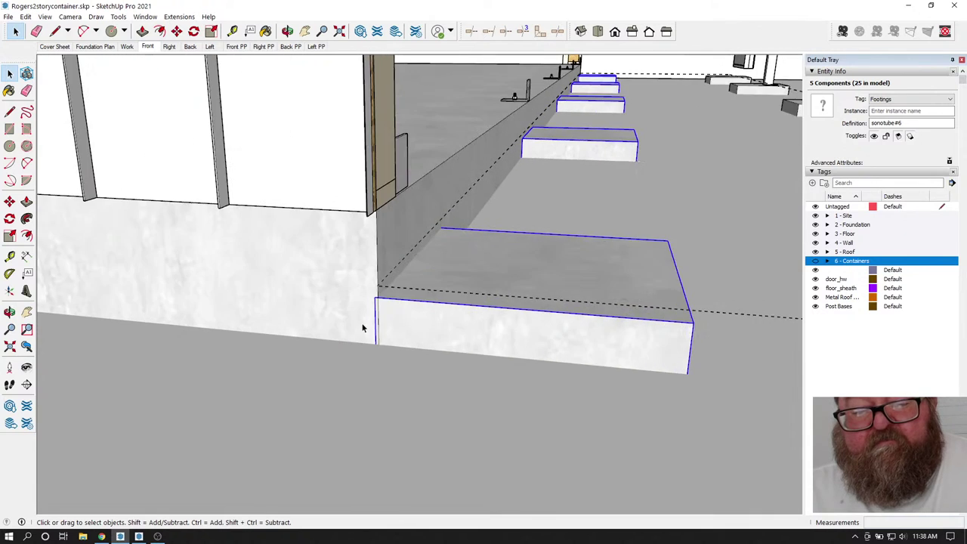
{"action": "left_click", "coordinate": [232, 31]}
{"action": "left_click", "coordinate": [179, 32]}
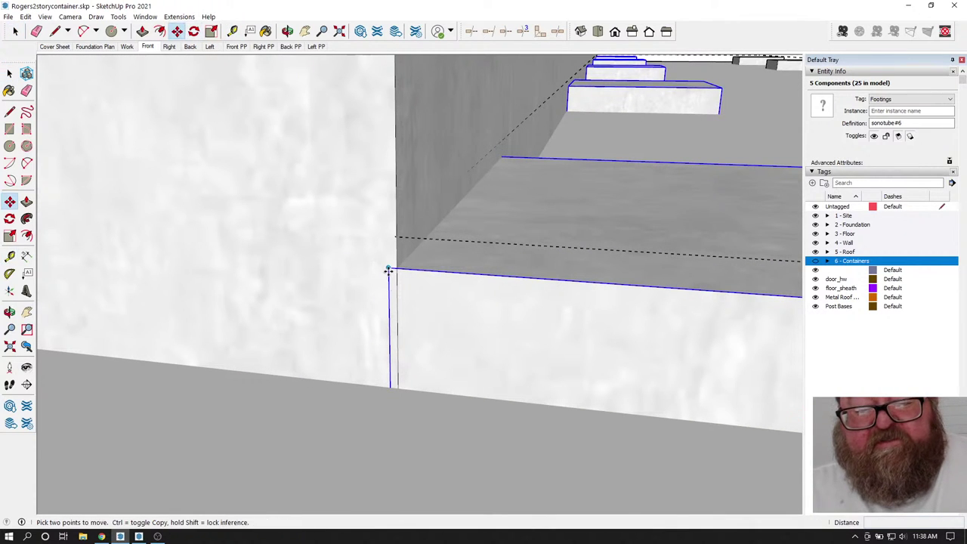
{"action": "left_click", "coordinate": [391, 268]}
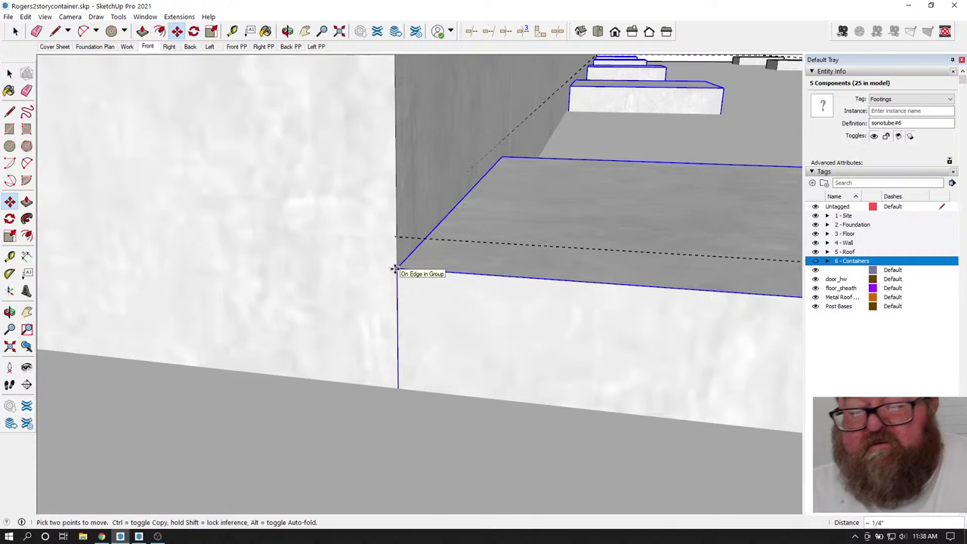
{"action": "left_click", "coordinate": [392, 268]}
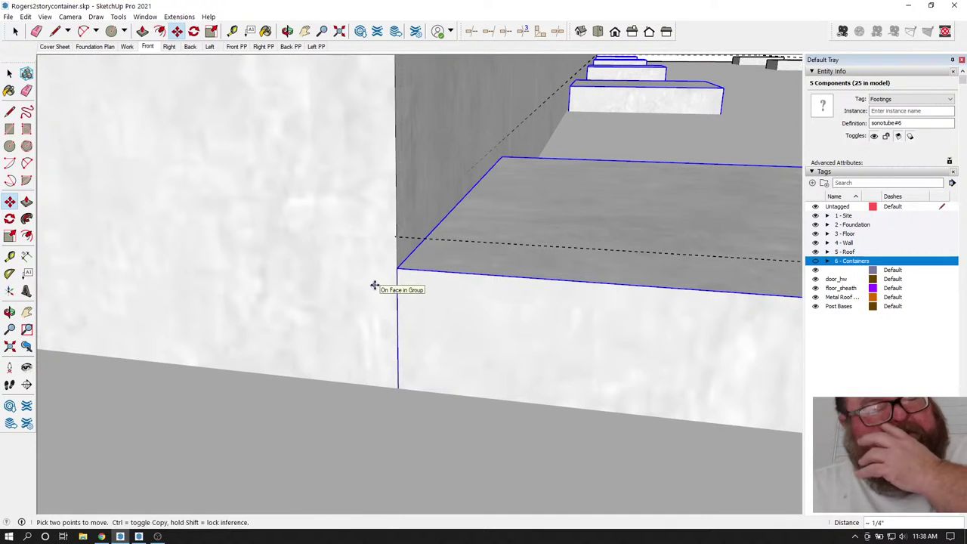
- Measure the distance from the outer front footing's far edge to the slab-side edge of the inner front footing
{"action": "scroll", "coordinate": [494, 358], "scroll_direction": "down", "scroll_amount": 4}
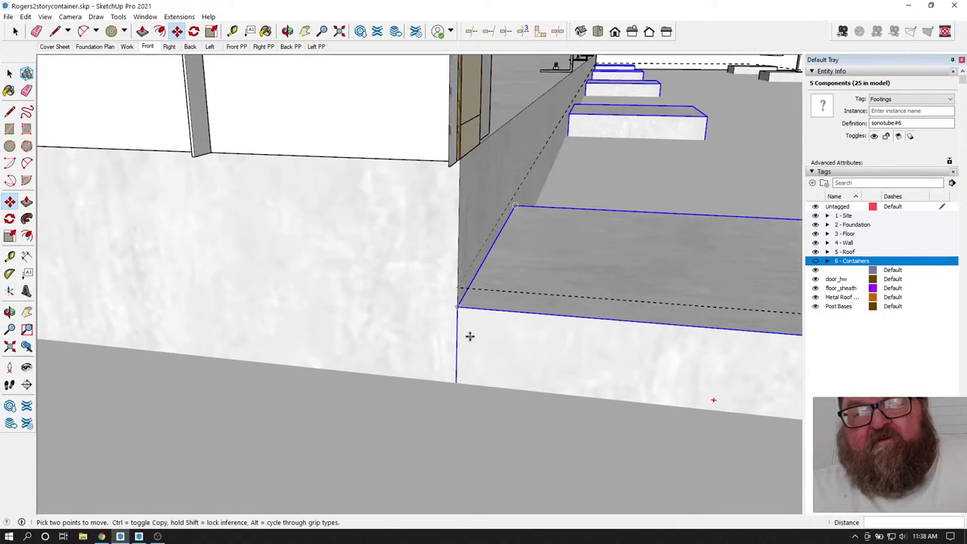
{"action": "scroll", "coordinate": [384, 272], "scroll_direction": "down", "scroll_amount": 3}
{"action": "middle_click_drag", "start_coordinate": [384, 280], "coordinate": [559, 281]}
{"action": "left_click", "coordinate": [232, 31]}
{"action": "scroll", "coordinate": [684, 296], "scroll_direction": "up", "scroll_amount": 2}
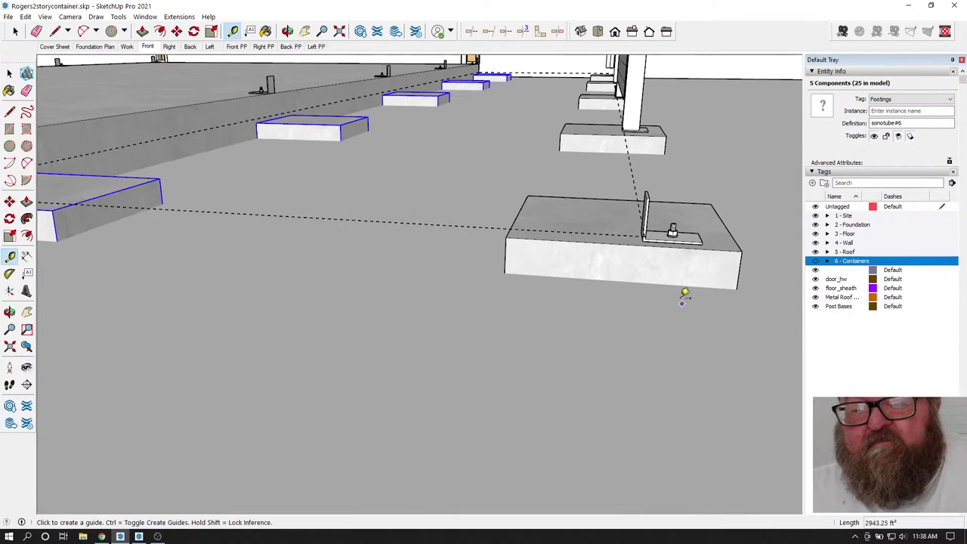
{"action": "left_click", "coordinate": [736, 270]}
{"action": "scroll", "coordinate": [740, 266], "scroll_direction": "down", "scroll_amount": 3}
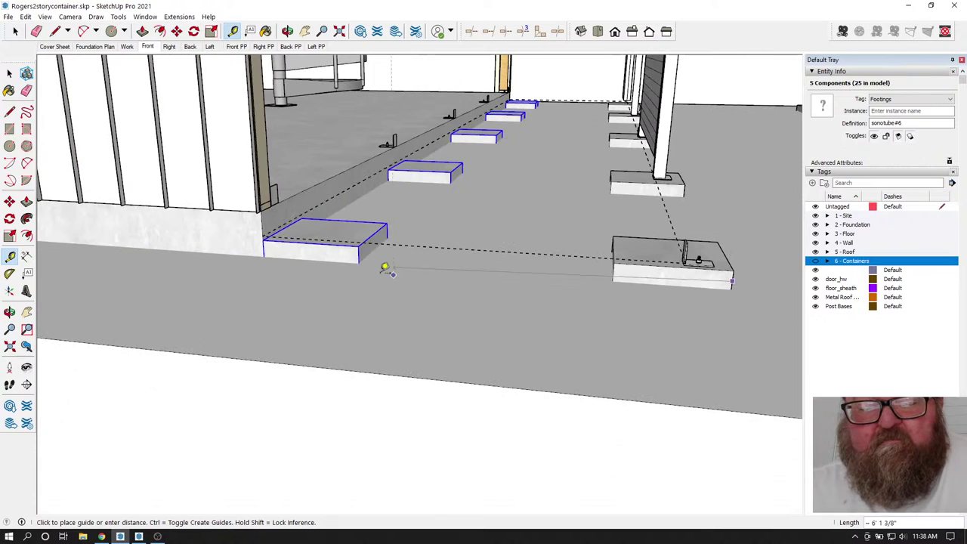
{"action": "scroll", "coordinate": [278, 253], "scroll_direction": "up", "scroll_amount": 2}
{"action": "scroll", "coordinate": [264, 243], "scroll_direction": "up", "scroll_amount": 2}
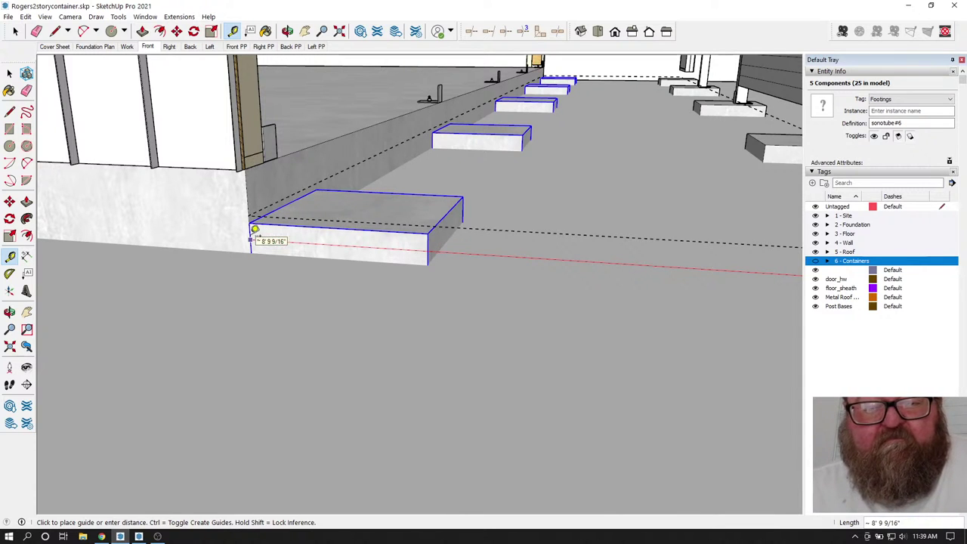
{"action": "scroll", "coordinate": [254, 229], "scroll_direction": "down", "scroll_amount": 4}
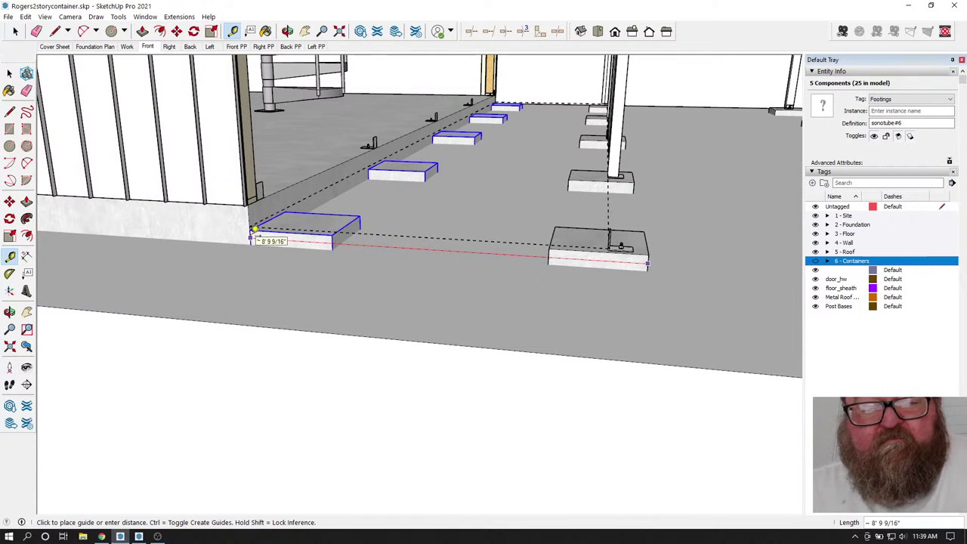
{"action": "key", "text": "Escape"}
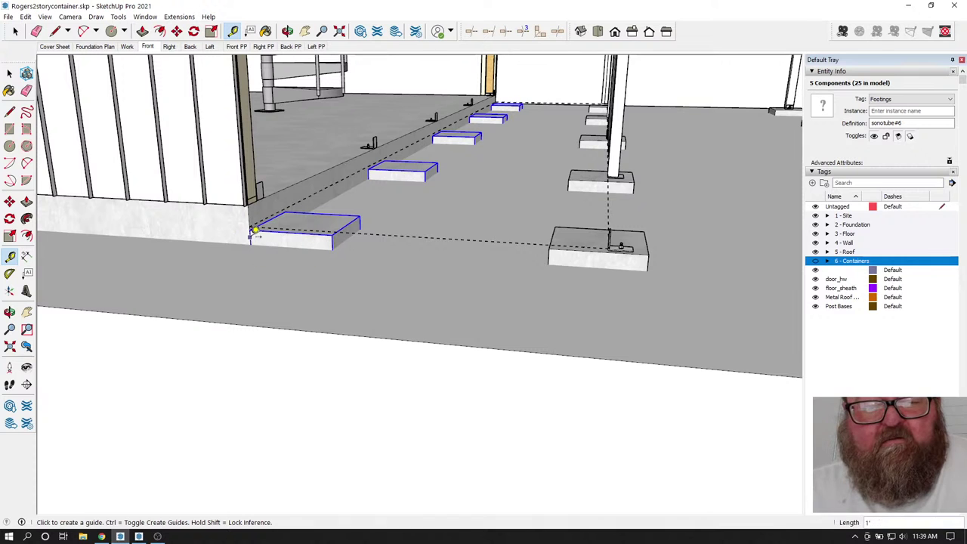
- Move the five outer-row footings together 9/16" toward the slab along the red axis
{"action": "left_click", "coordinate": [287, 31]}
{"action": "left_click_drag", "start_coordinate": [333, 226], "coordinate": [349, 174]}
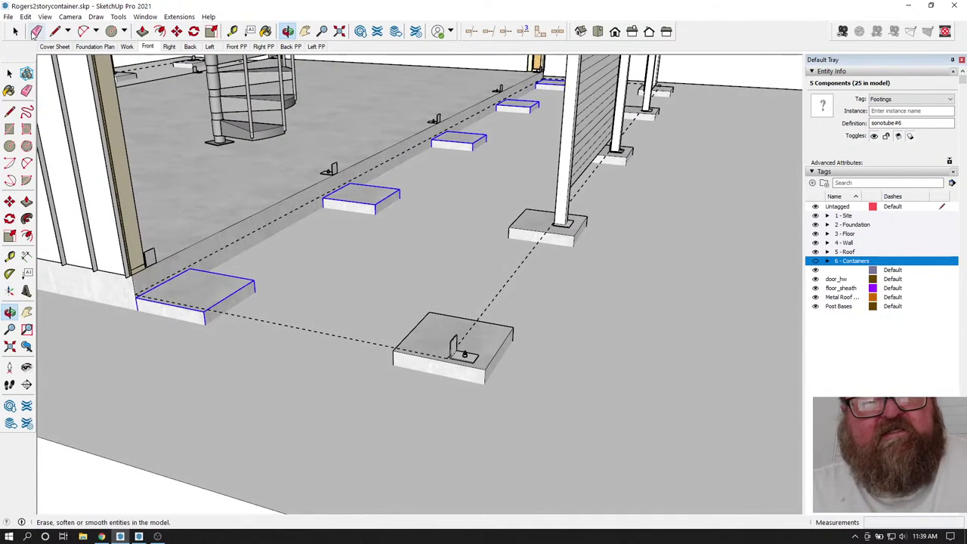
{"action": "left_click", "coordinate": [15, 31]}
{"action": "left_click", "coordinate": [445, 321]}
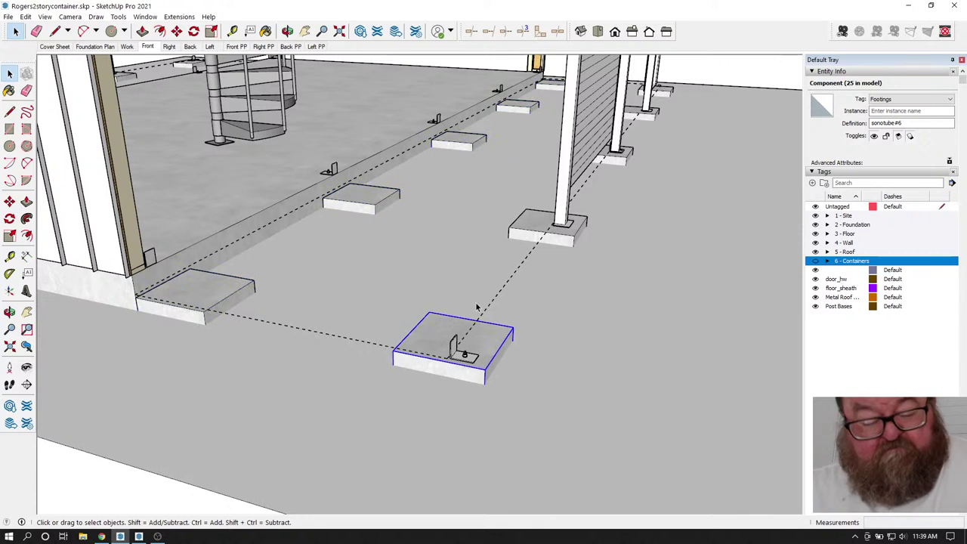
{"action": "left_click", "coordinate": [538, 245], "text": "shift"}
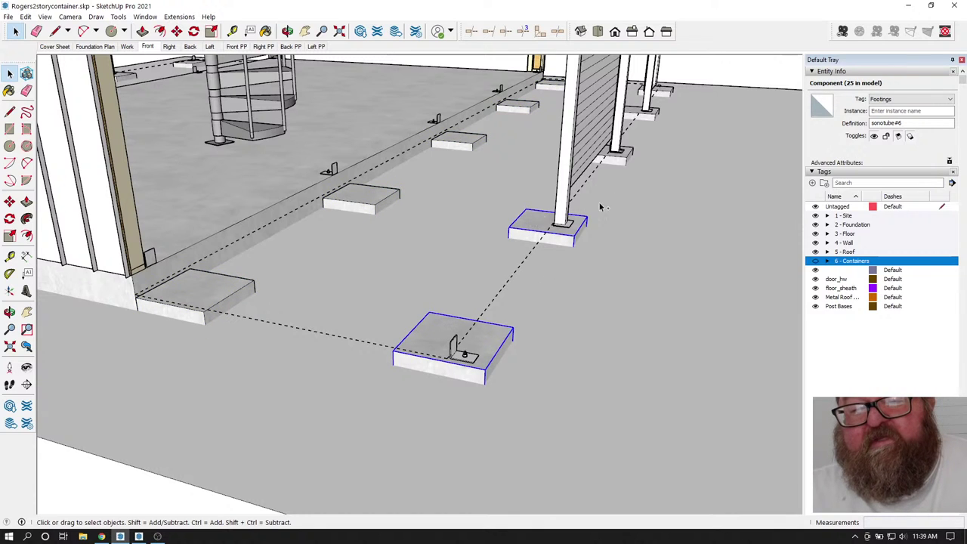
{"action": "left_click", "coordinate": [636, 117], "text": "shift"}
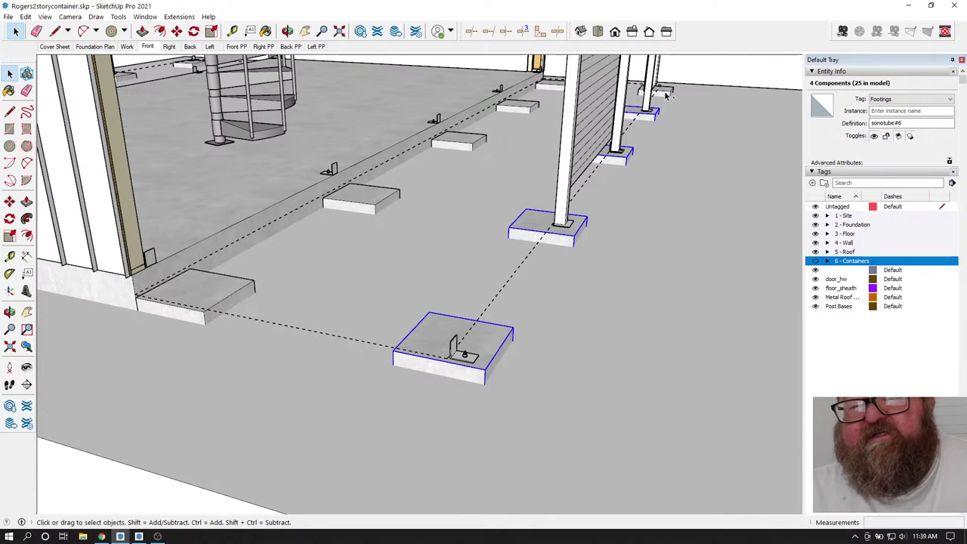
{"action": "left_click", "coordinate": [573, 234], "text": "shift"}
{"action": "scroll", "coordinate": [434, 385], "scroll_direction": "up", "scroll_amount": 4}
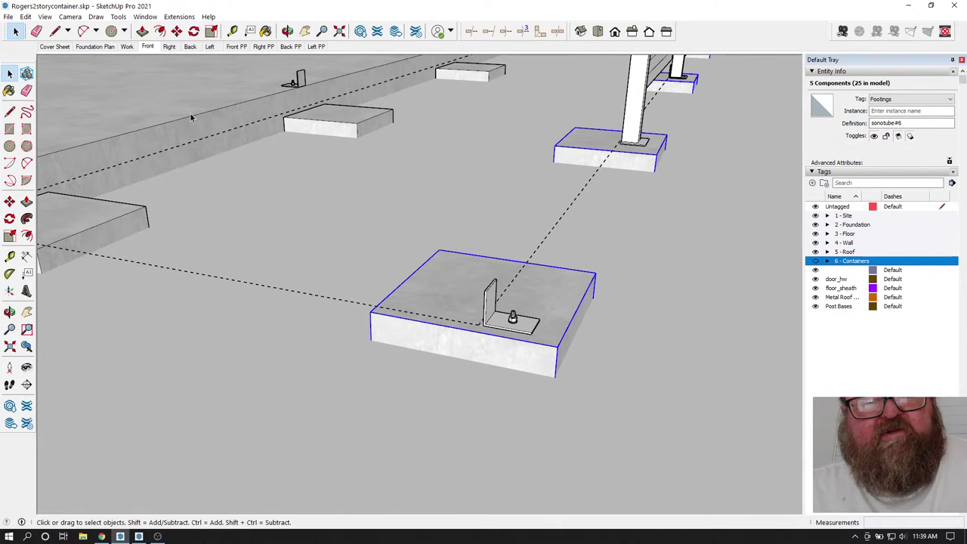
{"action": "left_click", "coordinate": [176, 31]}
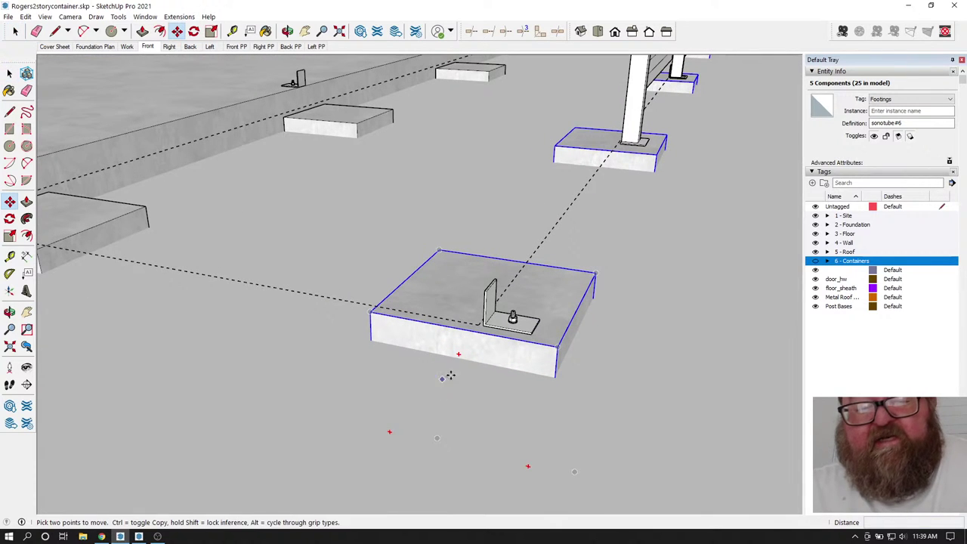
{"action": "left_click", "coordinate": [552, 359]}
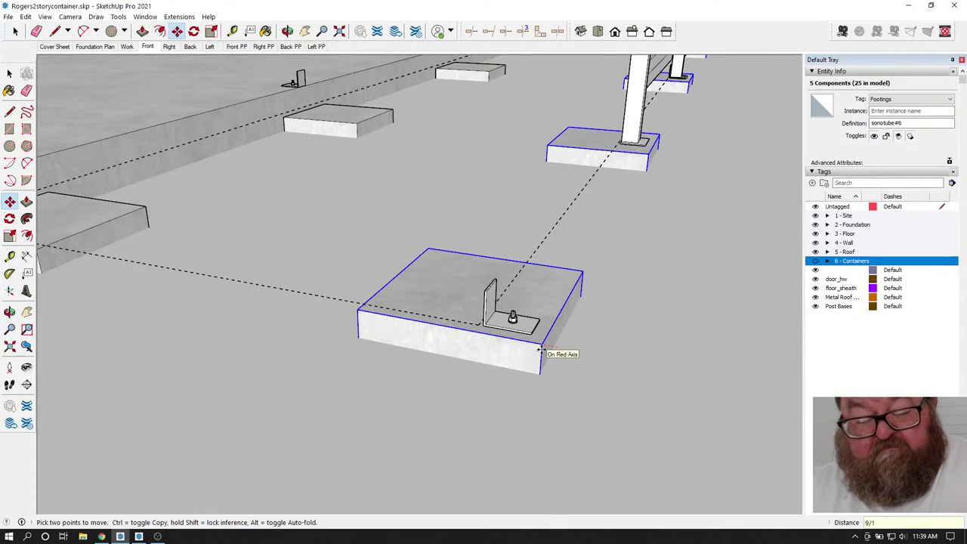
{"action": "type", "text": "9/16"}
{"action": "key", "text": "Return"}
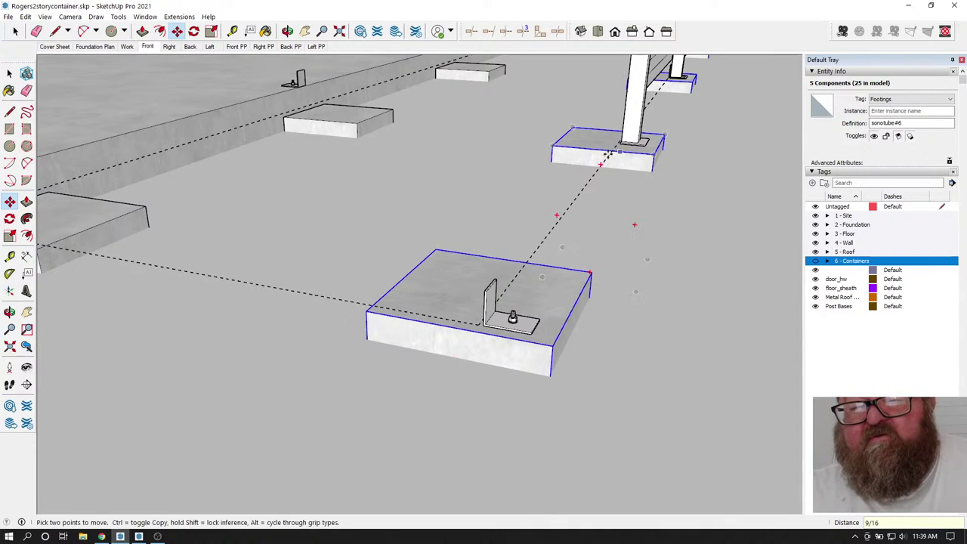
- Measure the overall span from the inner front footing's slab-side edge to the outer front footing's far edge again
{"action": "scroll", "coordinate": [578, 388], "scroll_direction": "down", "scroll_amount": 5}
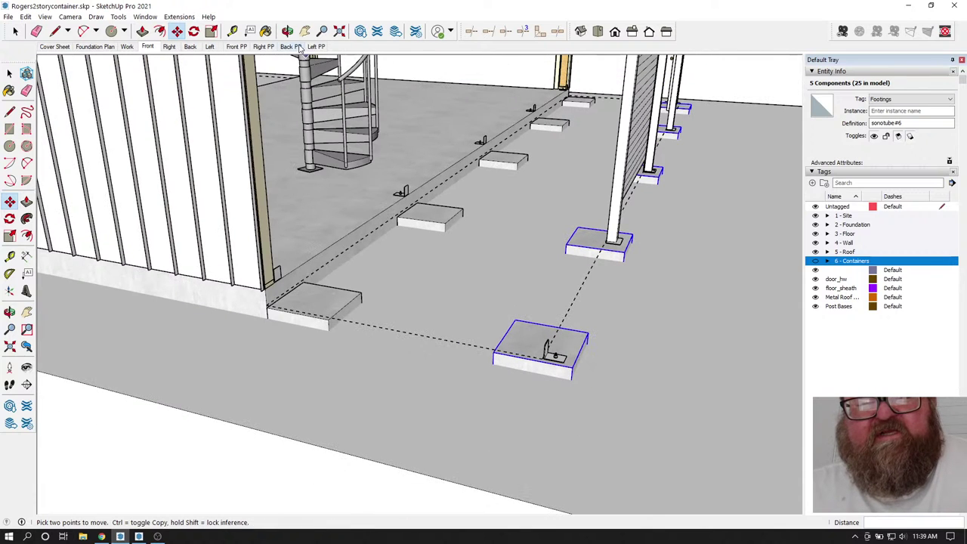
{"action": "key", "text": "o"}
{"action": "left_click_drag", "start_coordinate": [542, 349], "coordinate": [574, 361]}
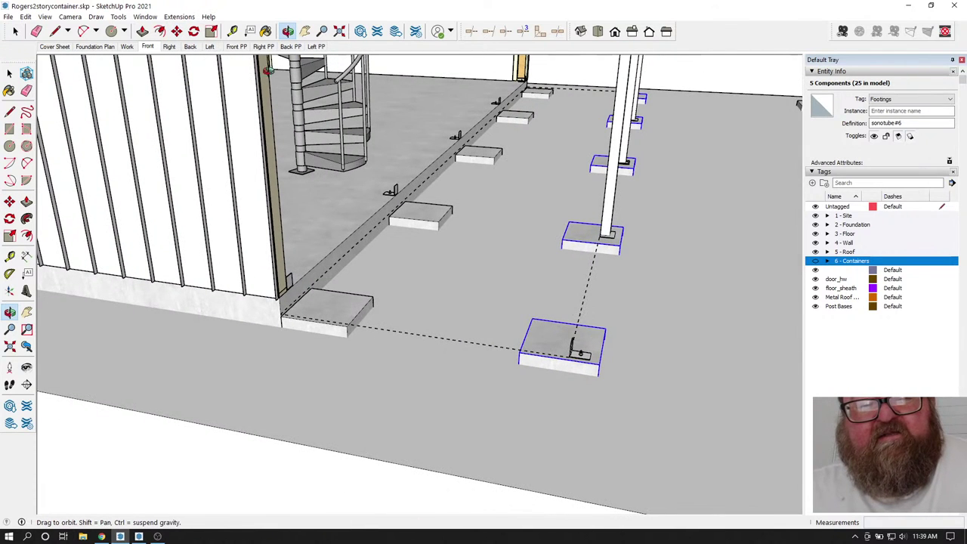
{"action": "key", "text": "t"}
{"action": "scroll", "coordinate": [302, 325], "scroll_direction": "up", "scroll_amount": 5}
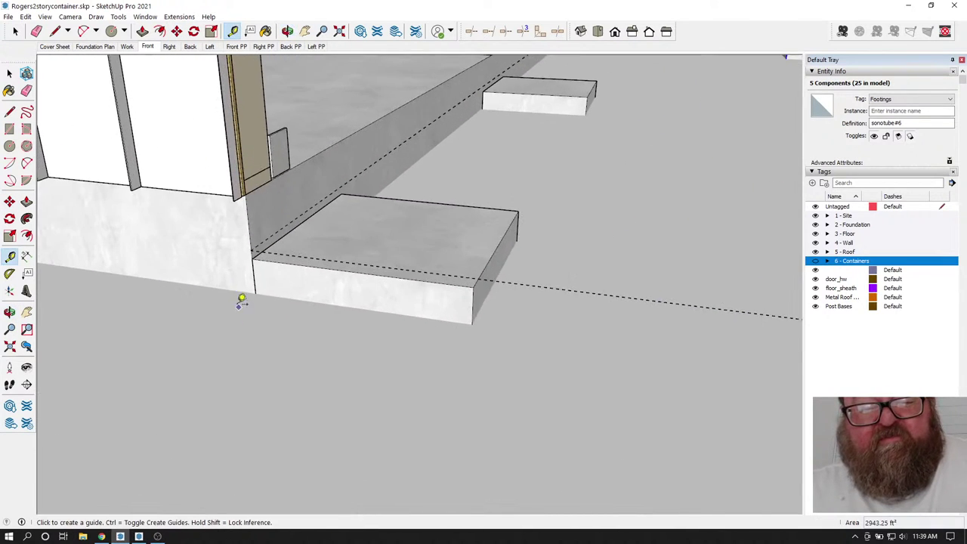
{"action": "left_click", "coordinate": [255, 268]}
{"action": "scroll", "coordinate": [243, 276], "scroll_direction": "down", "scroll_amount": 3}
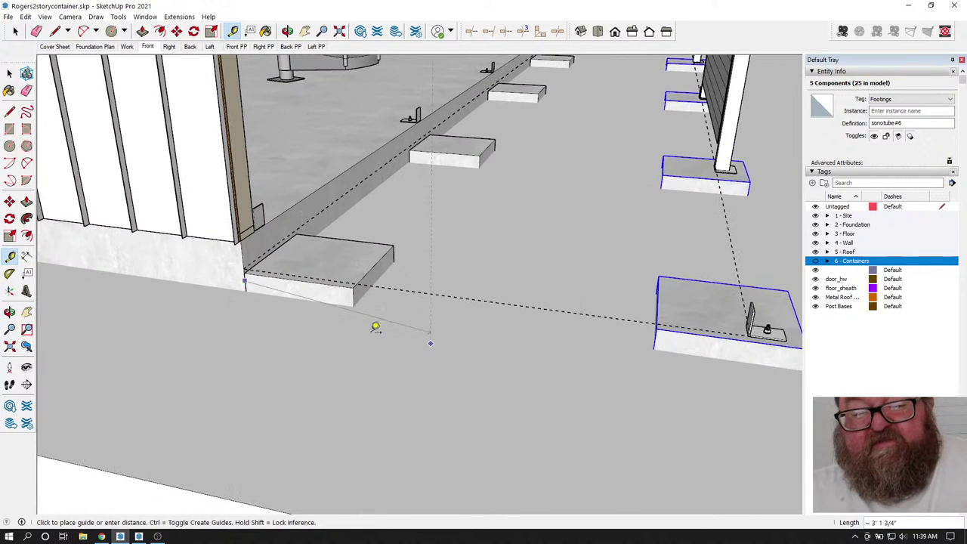
{"action": "scroll", "coordinate": [375, 328], "scroll_direction": "down", "scroll_amount": 2}
{"action": "scroll", "coordinate": [513, 355], "scroll_direction": "up", "scroll_amount": 3}
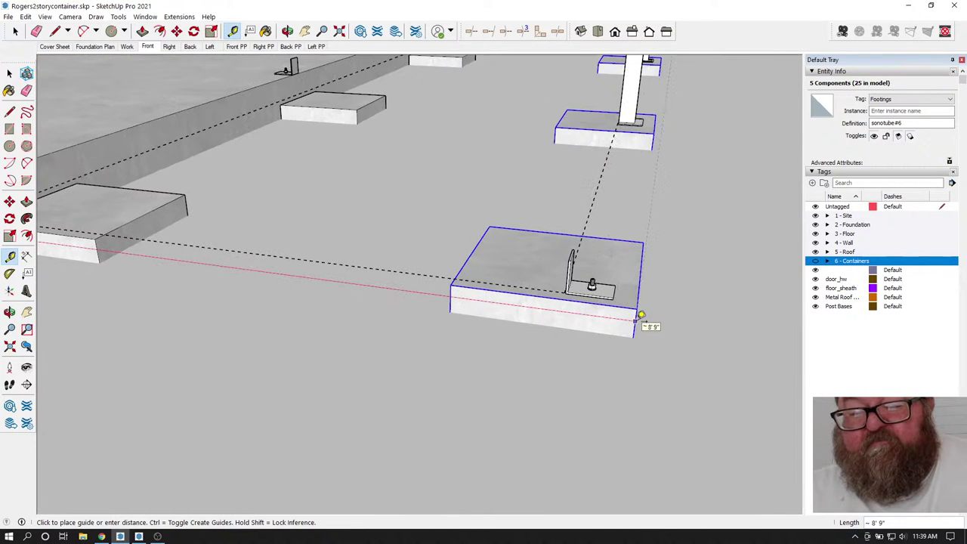
{"action": "left_click", "coordinate": [640, 316]}
- On the opposite side of the slab, measure from the inner front footing's slab-side edge to the outer front footing's far edge
{"action": "scroll", "coordinate": [669, 362], "scroll_direction": "down", "scroll_amount": 8}
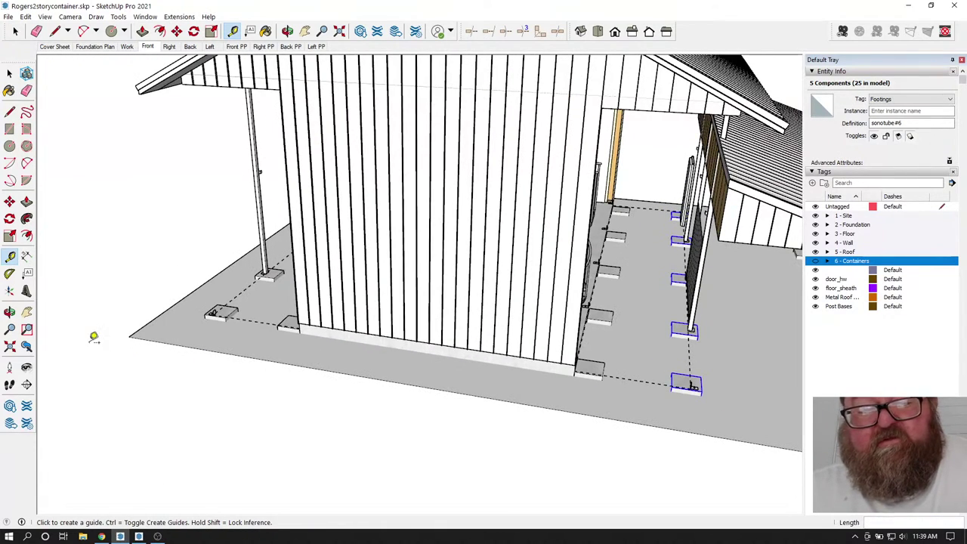
{"action": "middle_click_drag", "start_coordinate": [154, 340], "coordinate": [183, 340]}
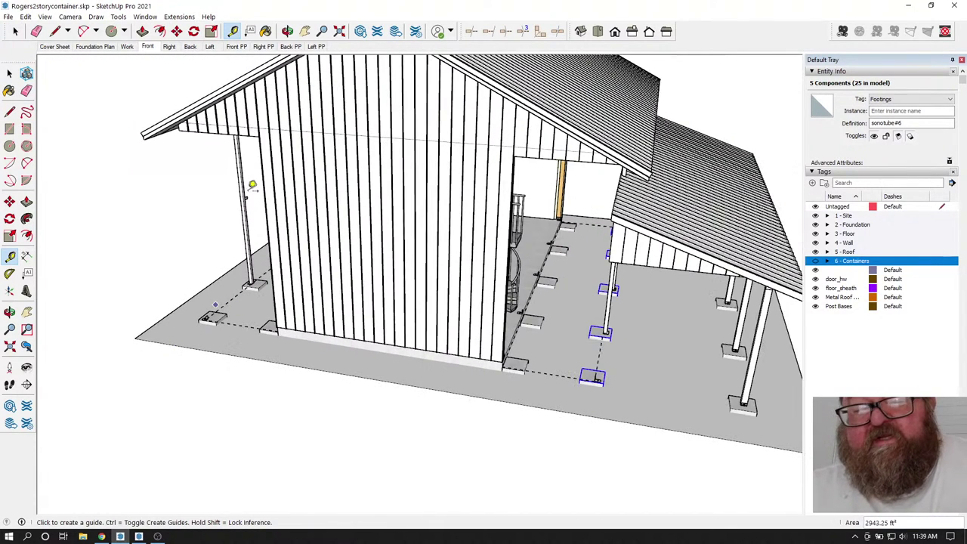
{"action": "left_click", "coordinate": [287, 31]}
{"action": "left_click_drag", "start_coordinate": [317, 266], "coordinate": [351, 264]}
{"action": "scroll", "coordinate": [312, 370], "scroll_direction": "up", "scroll_amount": 10}
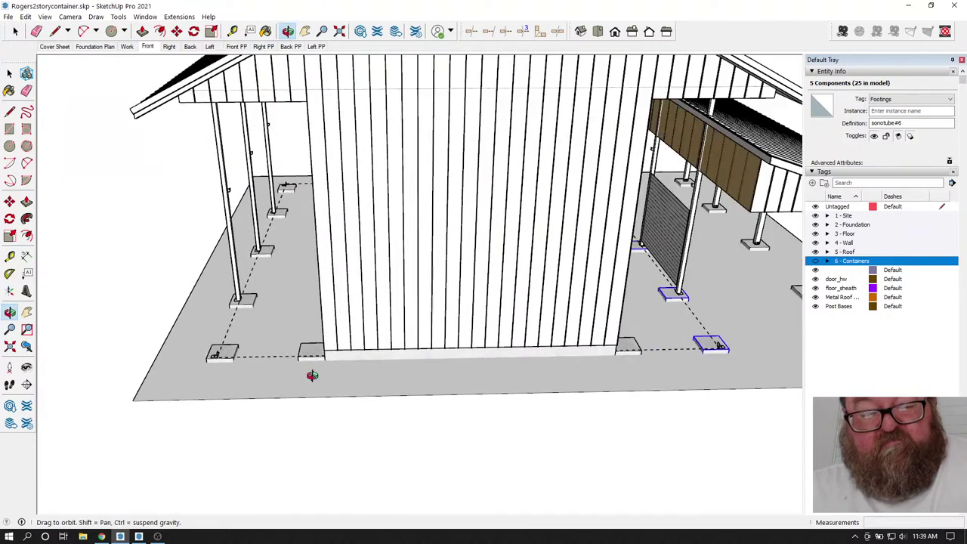
{"action": "scroll", "coordinate": [303, 349], "scroll_direction": "up", "scroll_amount": 3}
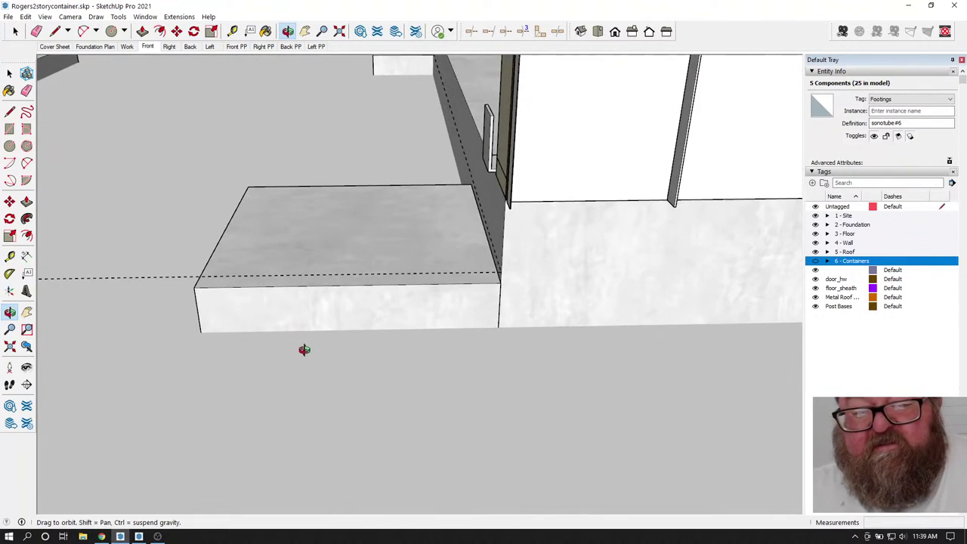
{"action": "left_click_drag", "start_coordinate": [302, 347], "coordinate": [650, 312]}
{"action": "scroll", "coordinate": [651, 311], "scroll_direction": "down", "scroll_amount": 8}
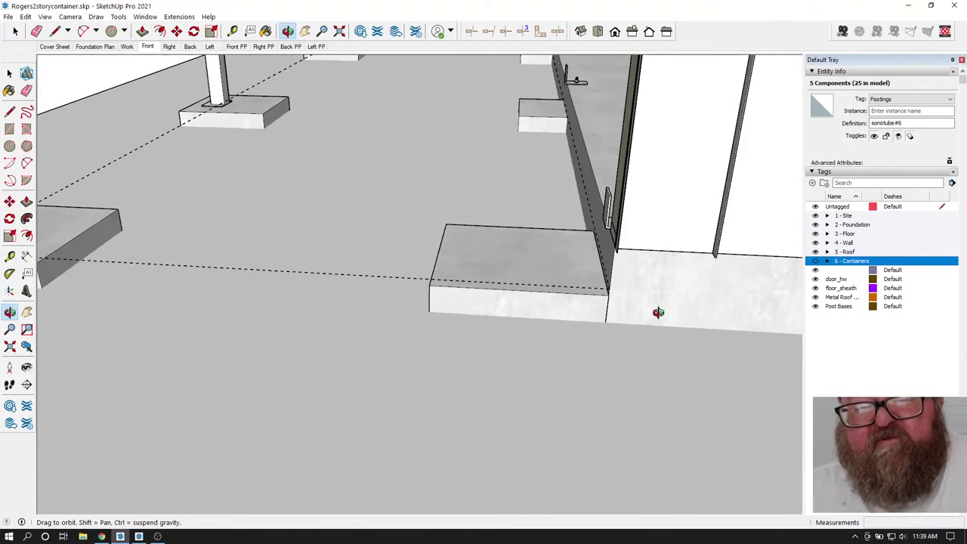
{"action": "scroll", "coordinate": [525, 323], "scroll_direction": "up", "scroll_amount": 2}
{"action": "mouse_move", "coordinate": [525, 322]}
{"action": "left_mouse_down"}
{"action": "mouse_move", "coordinate": [408, 312]}
{"action": "mouse_move", "coordinate": [460, 330]}
{"action": "mouse_move", "coordinate": [542, 315]}
{"action": "left_mouse_up"}
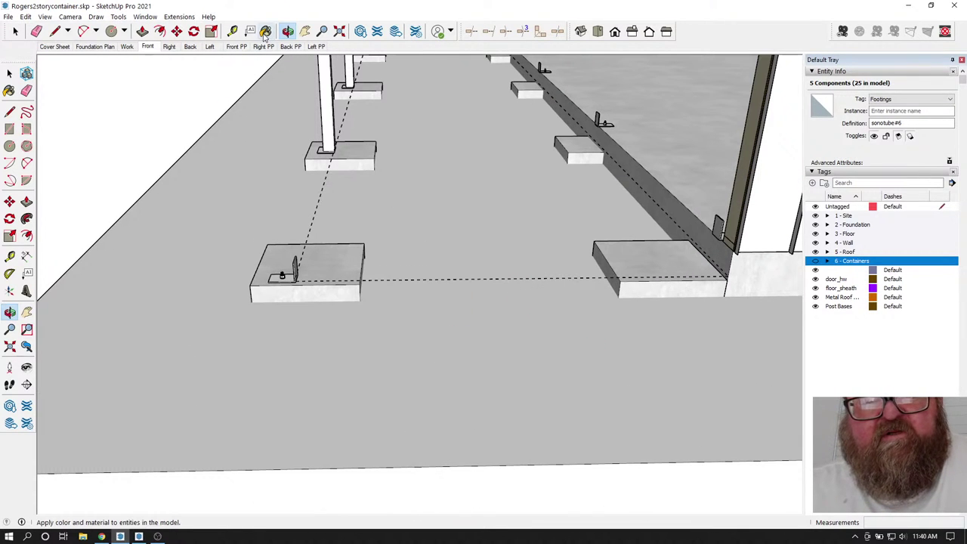
{"action": "left_click", "coordinate": [232, 31]}
{"action": "scroll", "coordinate": [678, 266], "scroll_direction": "up", "scroll_amount": 2}
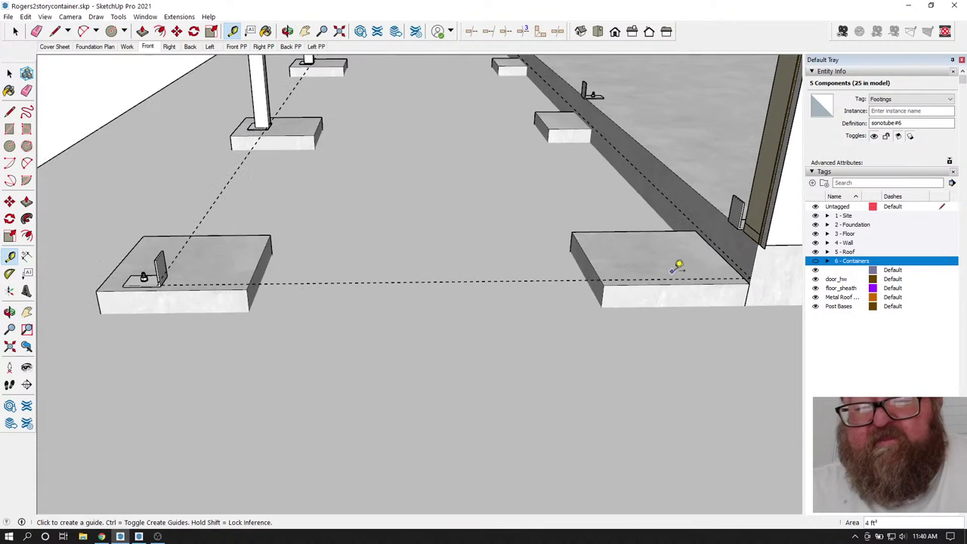
{"action": "left_click", "coordinate": [749, 291]}
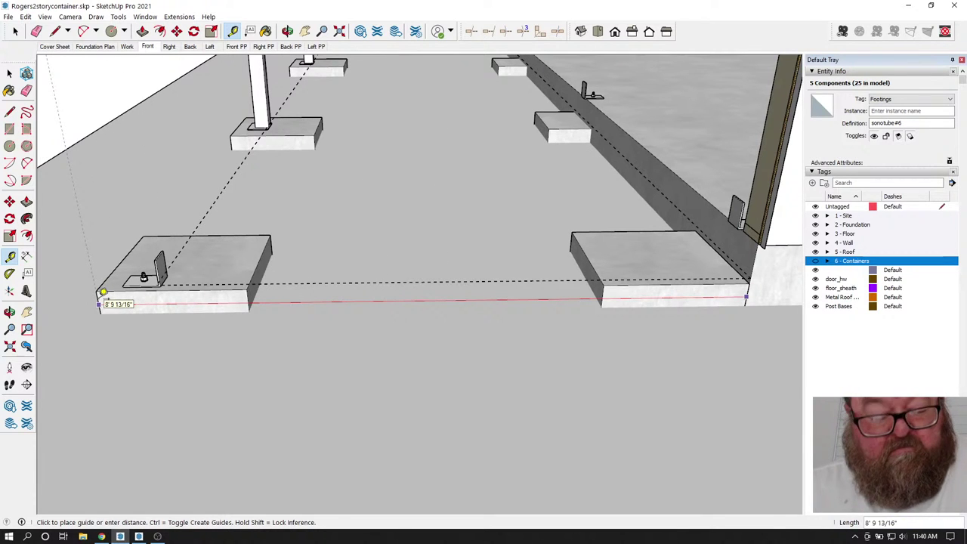
{"action": "left_click", "coordinate": [103, 291]}
- Select the five footings in this side's outer row and move them together 13/16" toward the slab along the red axis
{"action": "middle_click_drag", "start_coordinate": [101, 289], "coordinate": [302, 161]}
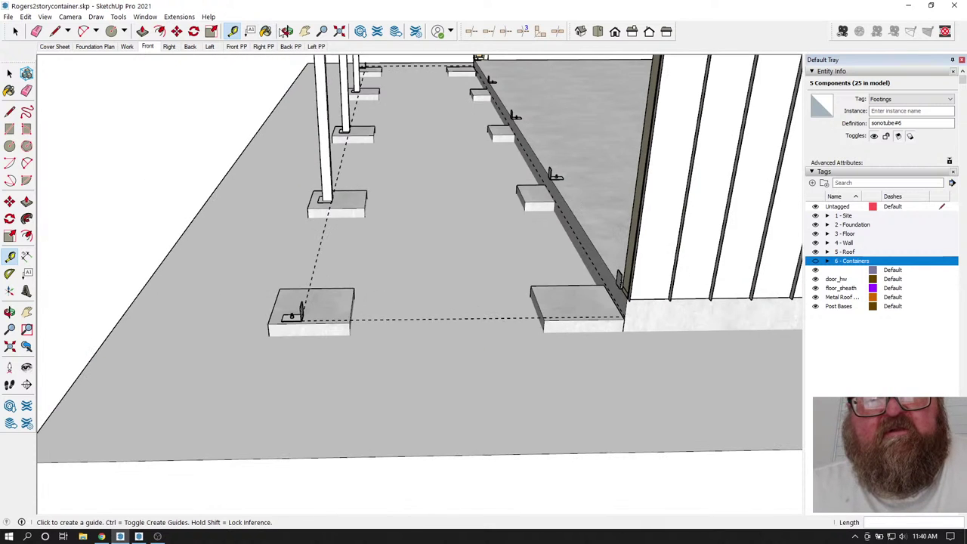
{"action": "left_click", "coordinate": [286, 31]}
{"action": "left_click_drag", "start_coordinate": [367, 144], "coordinate": [423, 146]}
{"action": "left_click", "coordinate": [15, 32]}
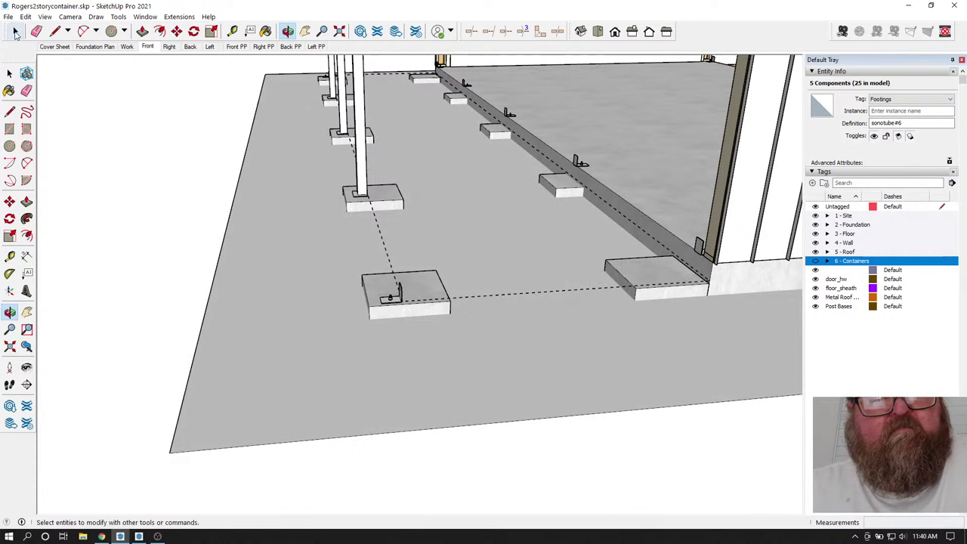
{"action": "left_click", "coordinate": [325, 90]}
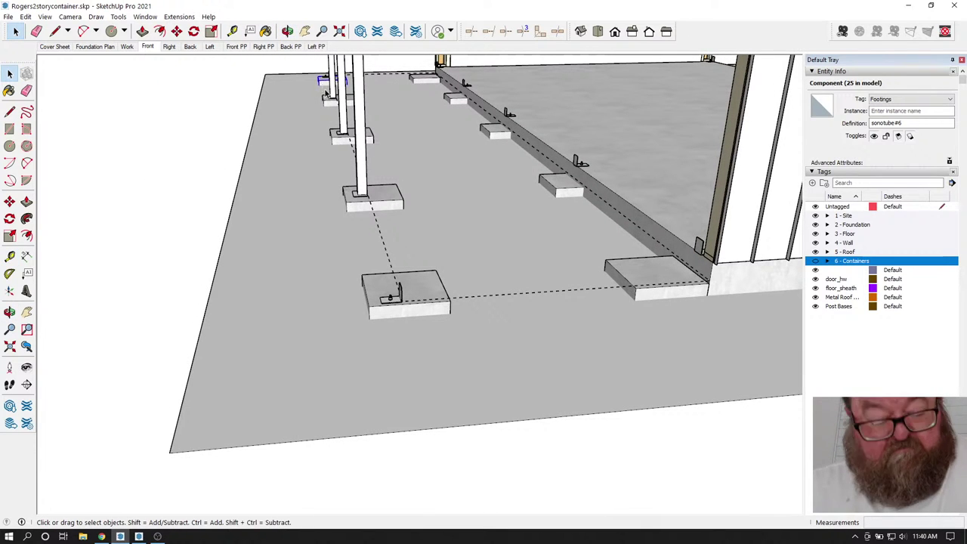
{"action": "left_click", "coordinate": [330, 103], "text": "shift"}
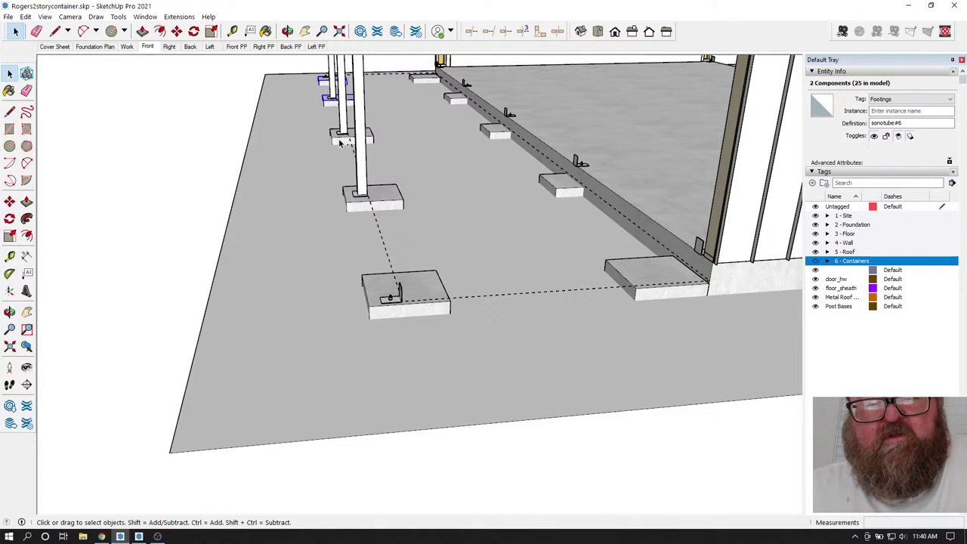
{"action": "left_click", "coordinate": [377, 315], "text": "shift"}
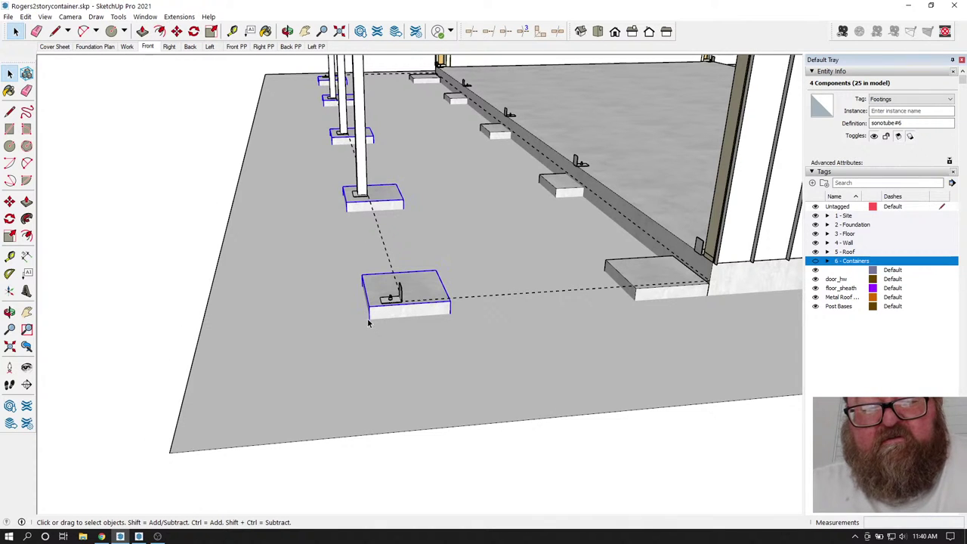
{"action": "scroll", "coordinate": [377, 316], "scroll_direction": "up", "scroll_amount": 5}
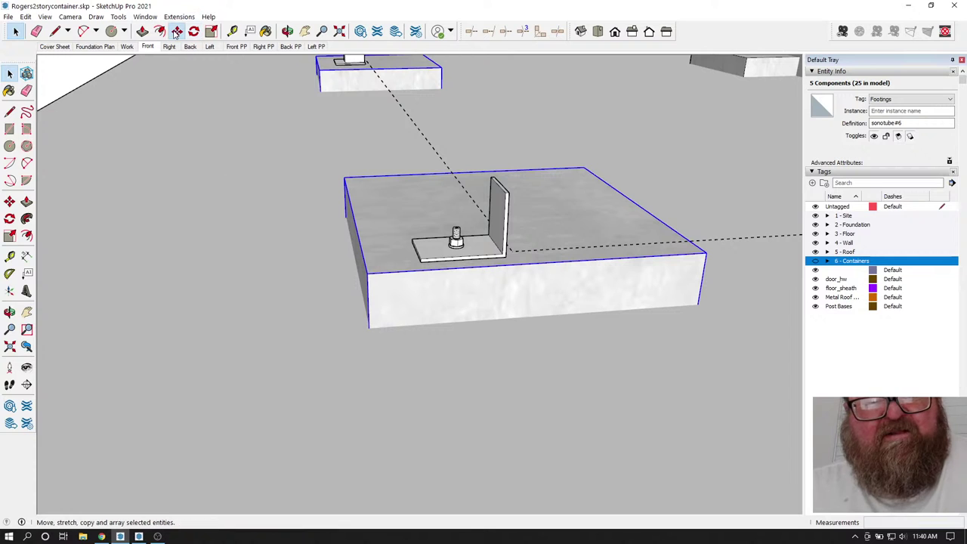
{"action": "left_click", "coordinate": [176, 31]}
{"action": "left_click", "coordinate": [368, 318]}
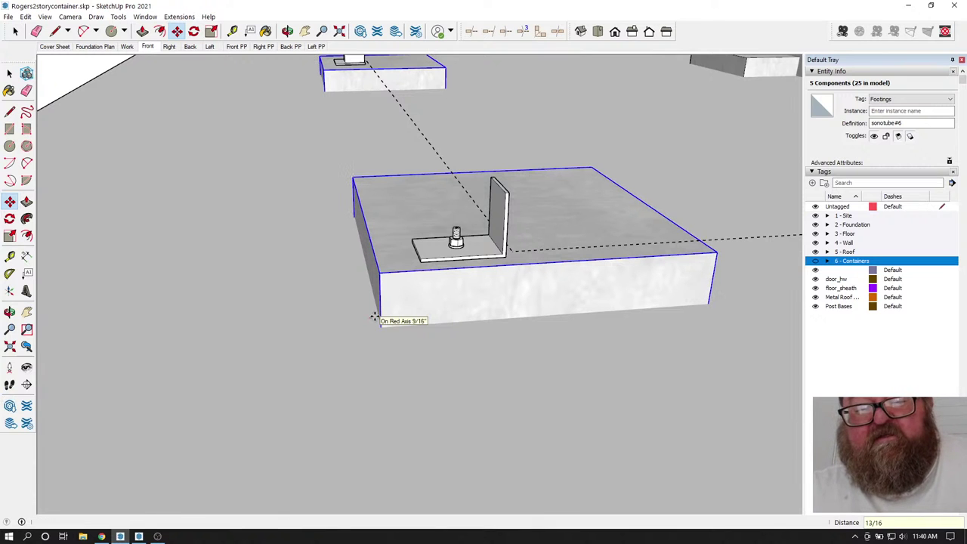
{"action": "left_click", "coordinate": [373, 316]}
{"action": "key", "text": "space"}
{"action": "left_click", "coordinate": [136, 131]}
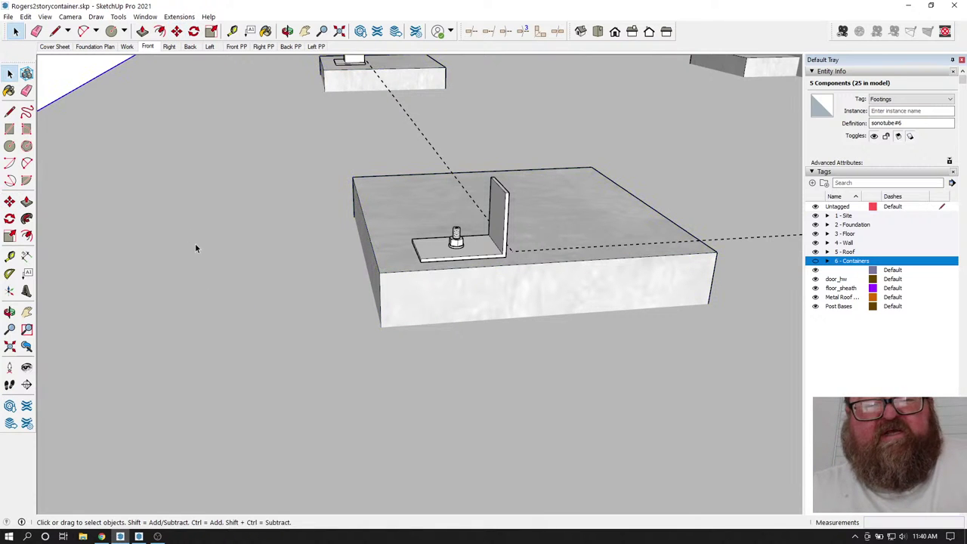
- Restore the Foundation Plan scene and save the model
{"action": "left_click", "coordinate": [104, 47]}
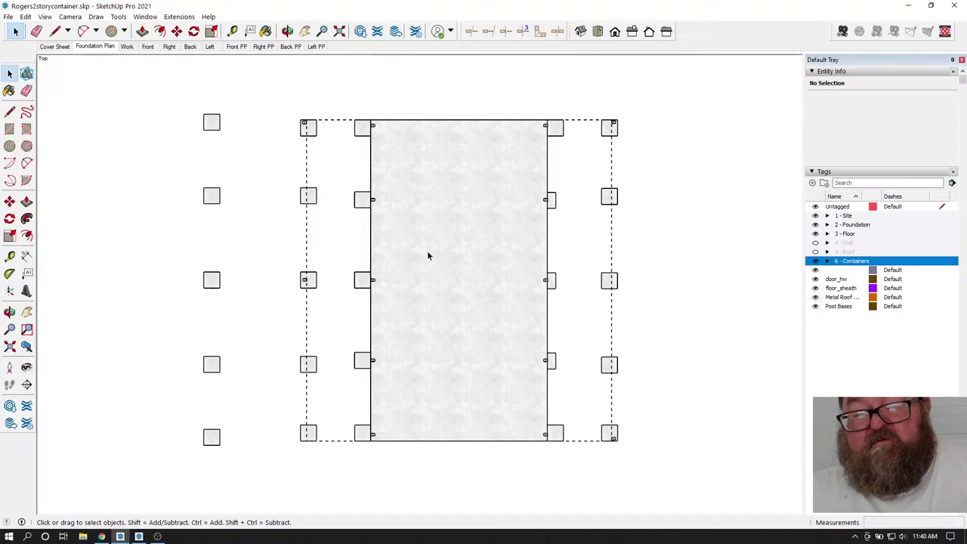
{"action": "middle_click_drag", "start_coordinate": [317, 60], "coordinate": [623, 386]}
{"action": "scroll", "coordinate": [579, 272], "scroll_direction": "down", "scroll_amount": 3}
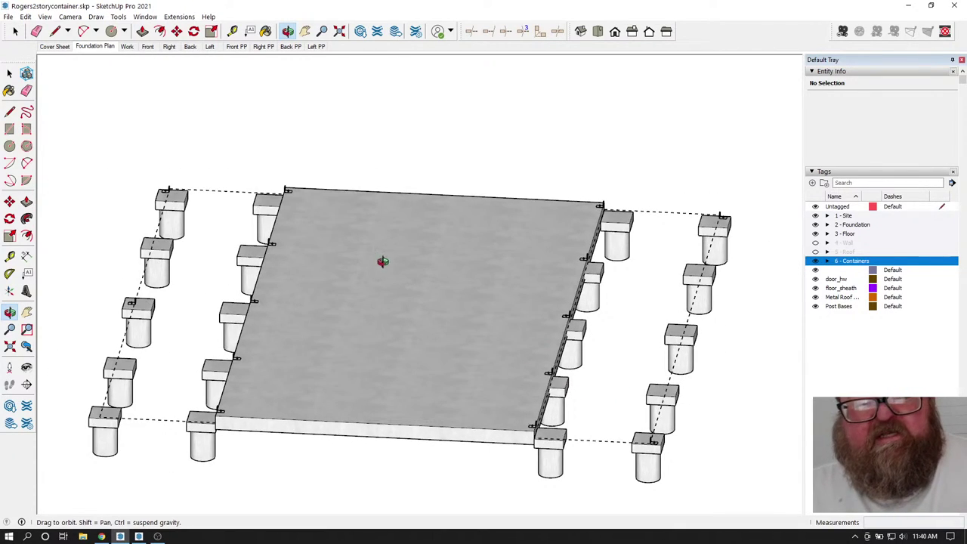
{"action": "left_click", "coordinate": [93, 46]}
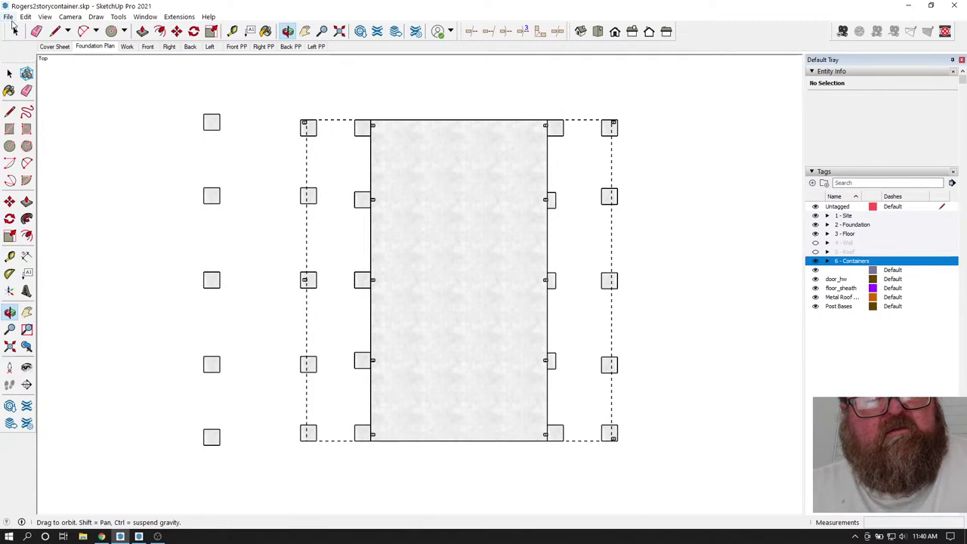
{"action": "left_click", "coordinate": [7, 17]}
{"action": "left_click", "coordinate": [30, 52]}
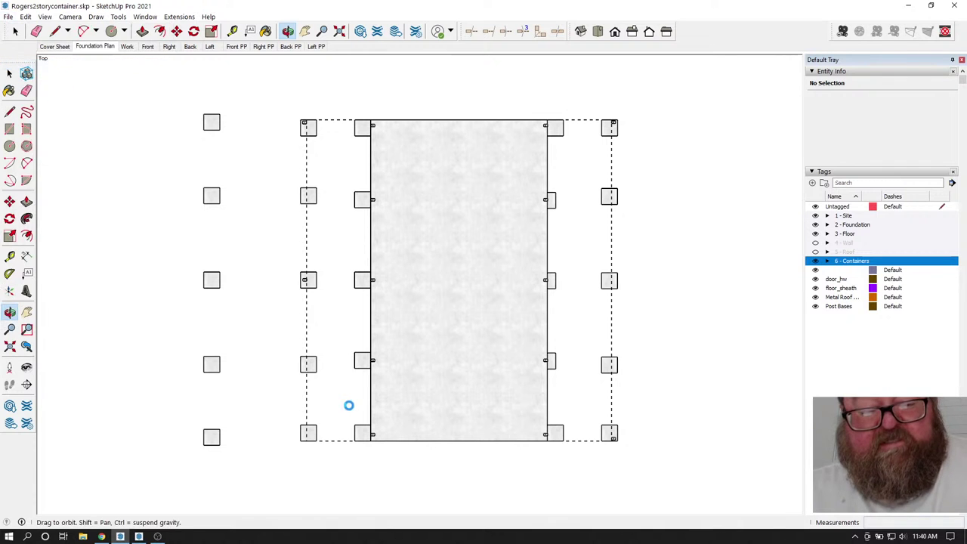
- Switch to the LayOut document and update the model reference of the foundation plan viewport
{"action": "left_click", "coordinate": [139, 537]}
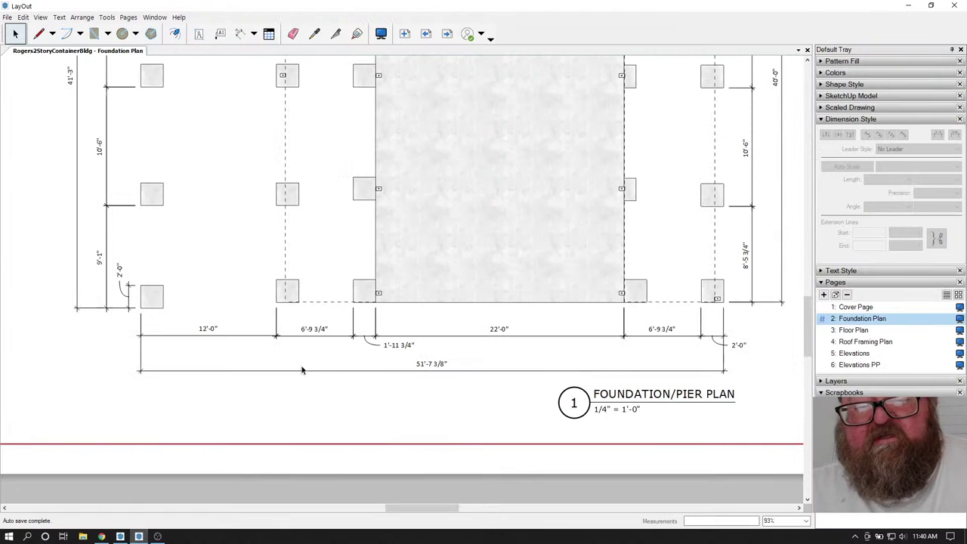
{"action": "scroll", "coordinate": [453, 471], "scroll_direction": "down", "scroll_amount": 5}
{"action": "left_click", "coordinate": [453, 245]}
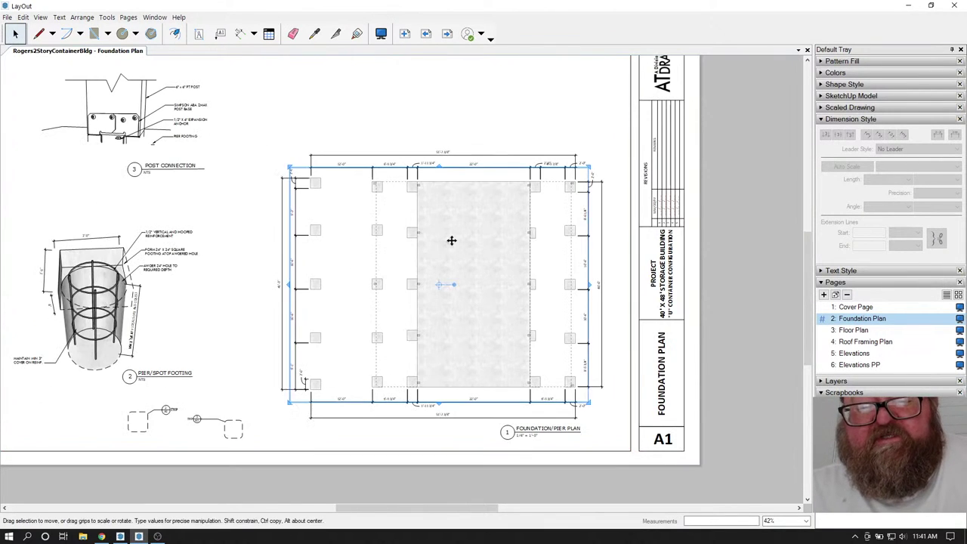
{"action": "right_click", "coordinate": [451, 242]}
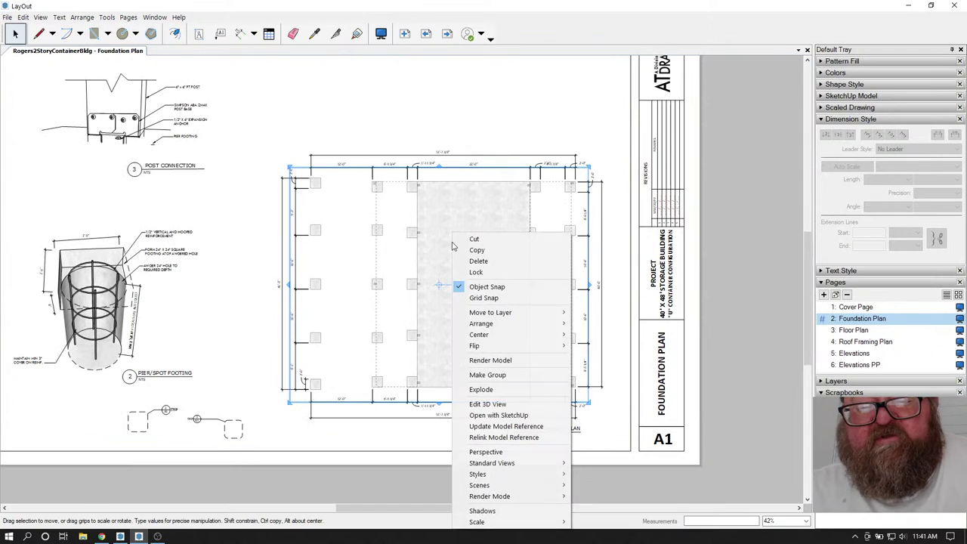
{"action": "left_click", "coordinate": [475, 417]}
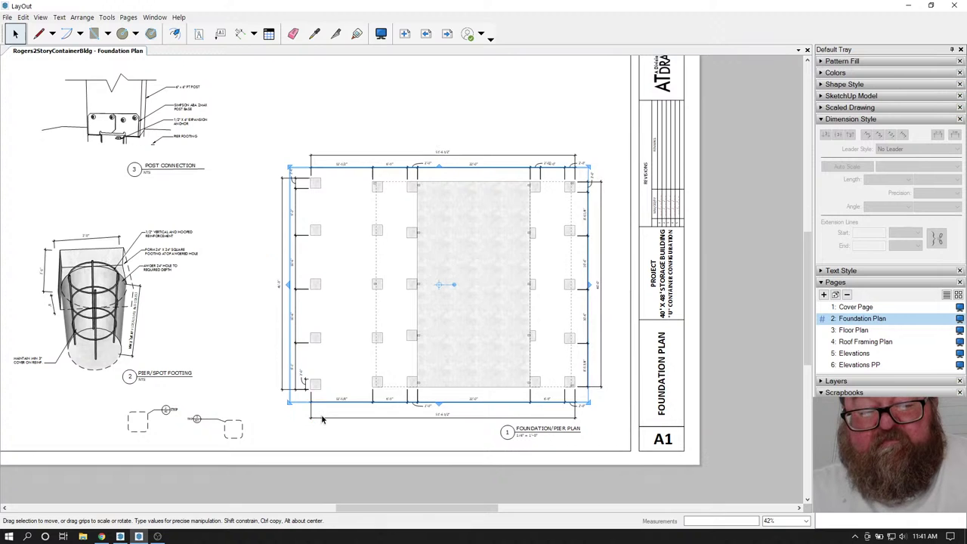
- Examine the updated pier spacings and overall dimension along the lower edge of the foundation/pier plan, from one outer footing to the other
{"action": "scroll", "coordinate": [319, 404], "scroll_direction": "up", "scroll_amount": 6}
{"action": "scroll", "coordinate": [319, 404], "scroll_direction": "up", "scroll_amount": 1}
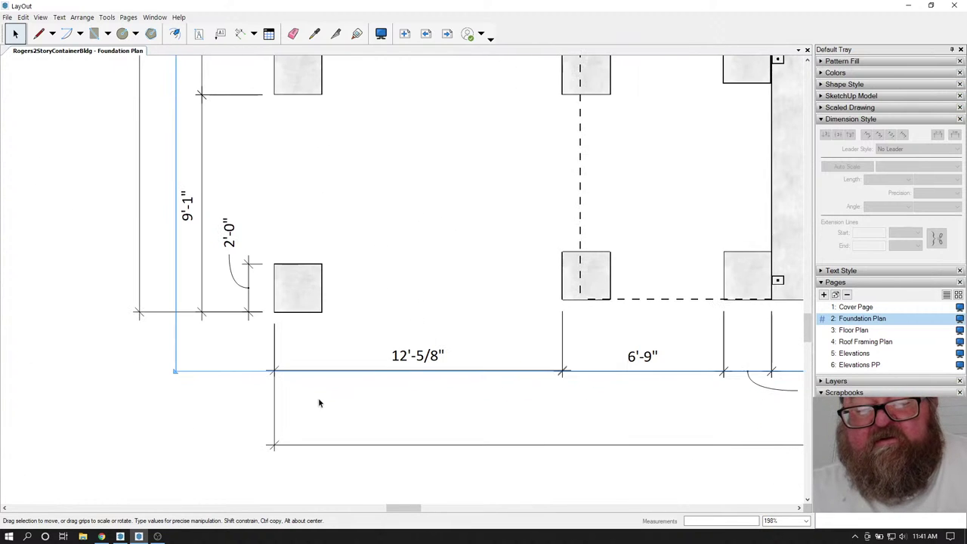
{"action": "scroll", "coordinate": [317, 363], "scroll_direction": "down", "scroll_amount": 1}
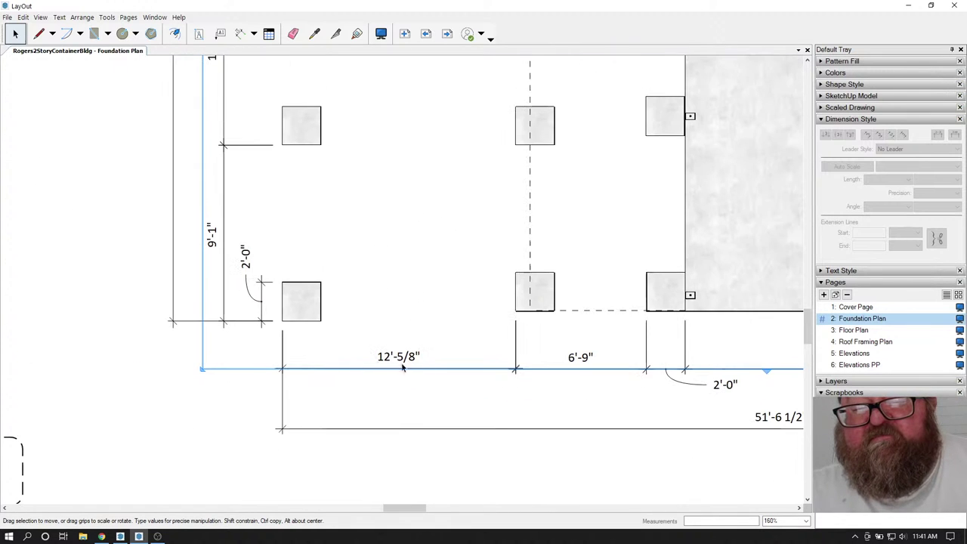
{"action": "scroll", "coordinate": [300, 370], "scroll_direction": "down", "scroll_amount": 1}
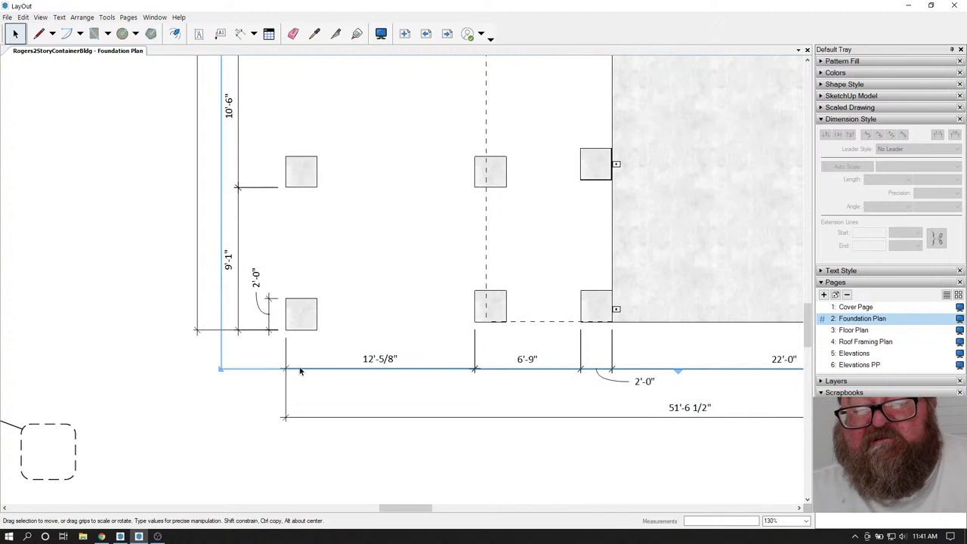
{"action": "scroll", "coordinate": [358, 366], "scroll_direction": "up", "scroll_amount": 1}
{"action": "scroll", "coordinate": [273, 366], "scroll_direction": "down", "scroll_amount": 1}
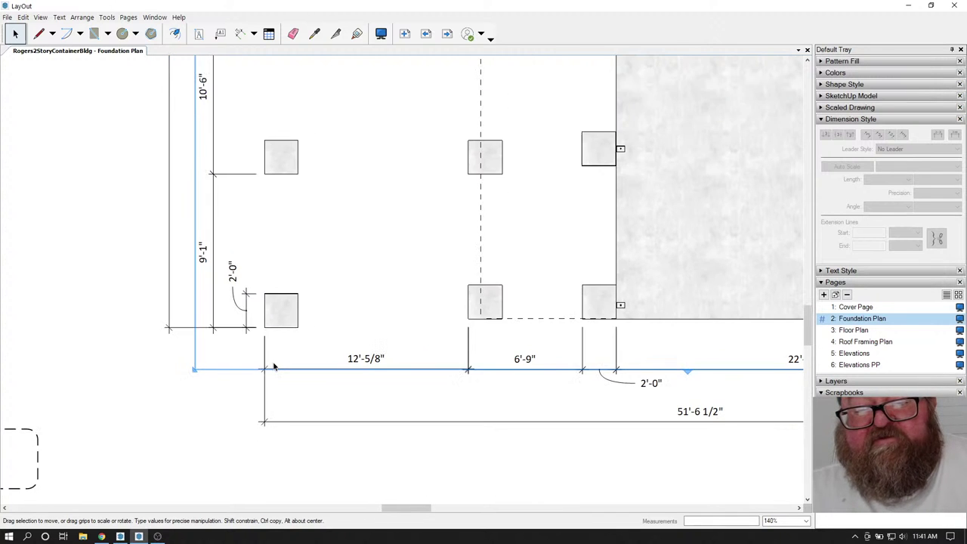
{"action": "scroll", "coordinate": [309, 370], "scroll_direction": "down", "scroll_amount": 1}
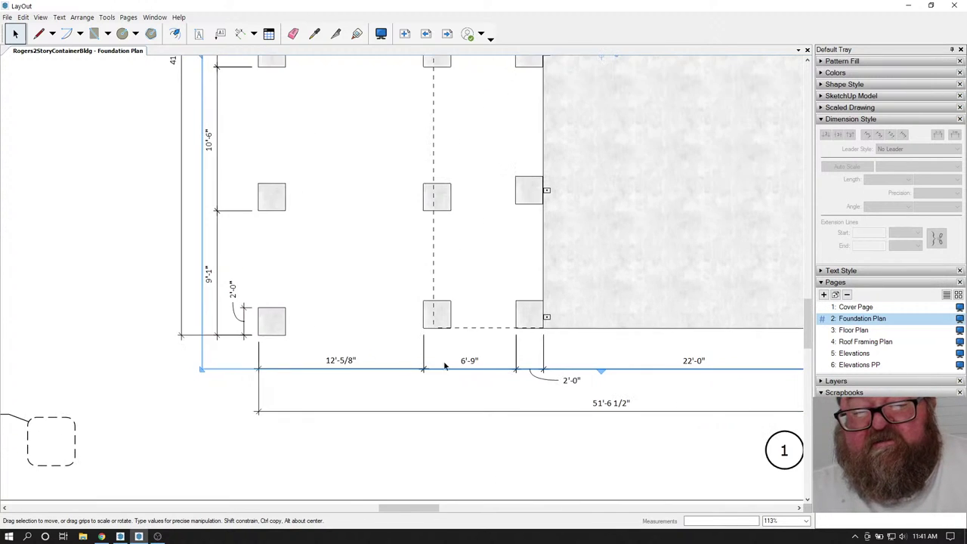
{"action": "scroll", "coordinate": [507, 366], "scroll_direction": "up", "scroll_amount": 2}
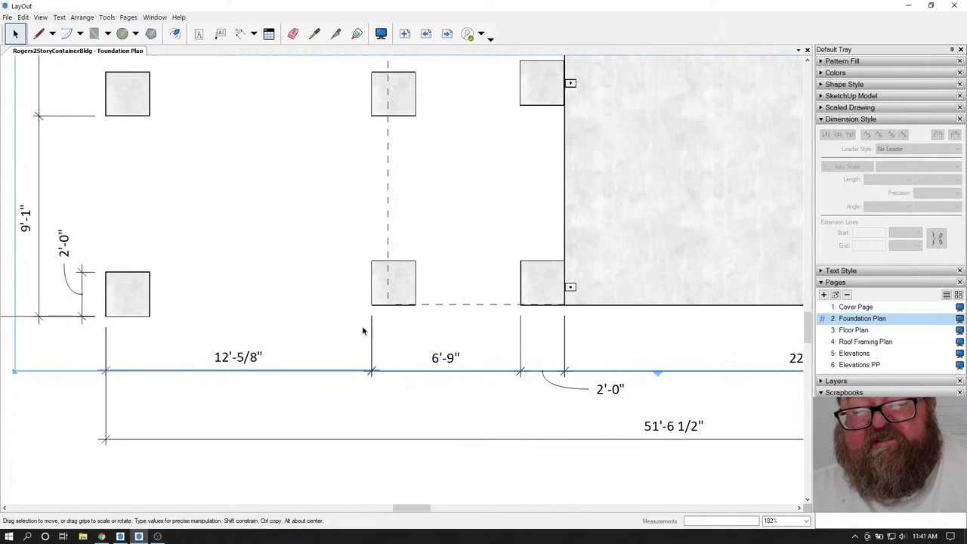
{"action": "scroll", "coordinate": [395, 323], "scroll_direction": "down", "scroll_amount": 4}
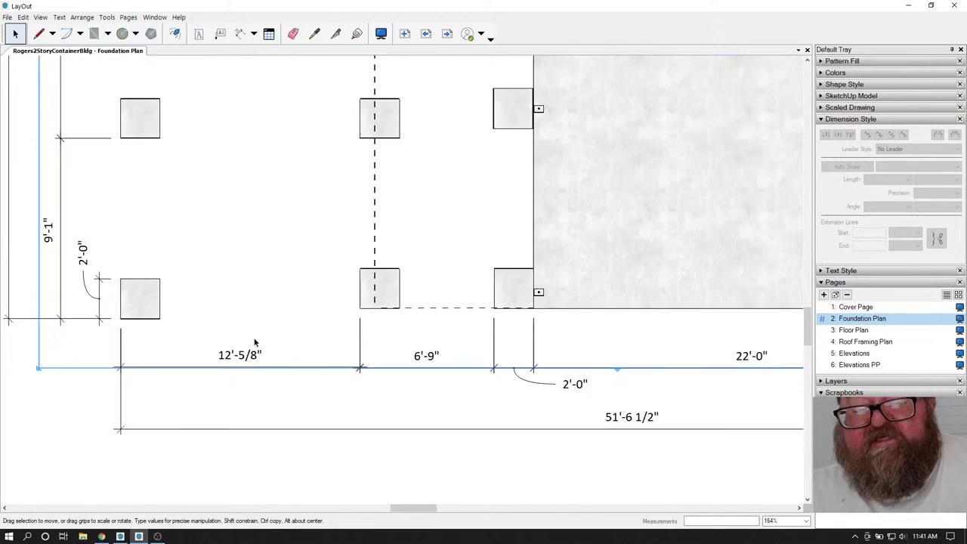
{"action": "scroll", "coordinate": [537, 342], "scroll_direction": "up", "scroll_amount": 2}
{"action": "scroll", "coordinate": [537, 342], "scroll_direction": "up", "scroll_amount": 2}
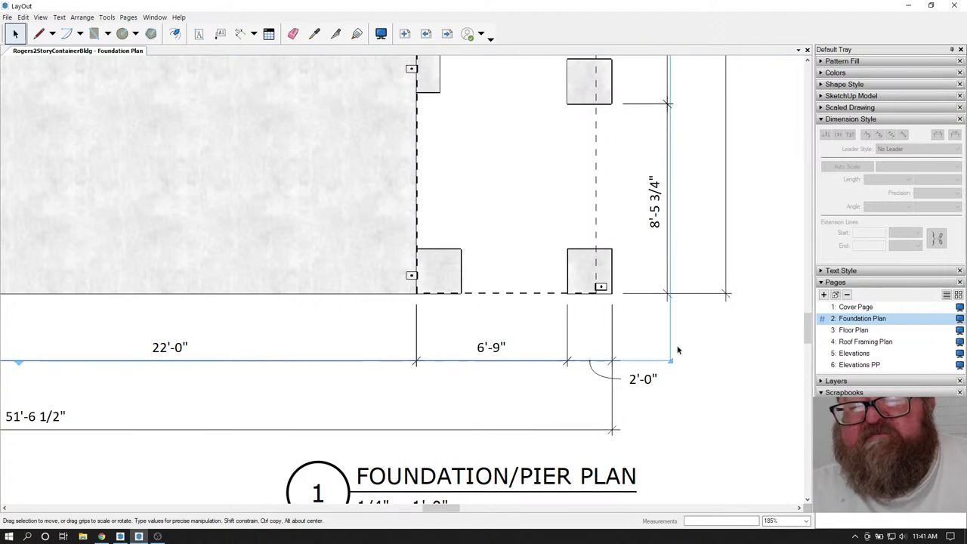
{"action": "scroll", "coordinate": [677, 350], "scroll_direction": "down", "scroll_amount": 3}
{"action": "scroll", "coordinate": [323, 414], "scroll_direction": "up", "scroll_amount": 3}
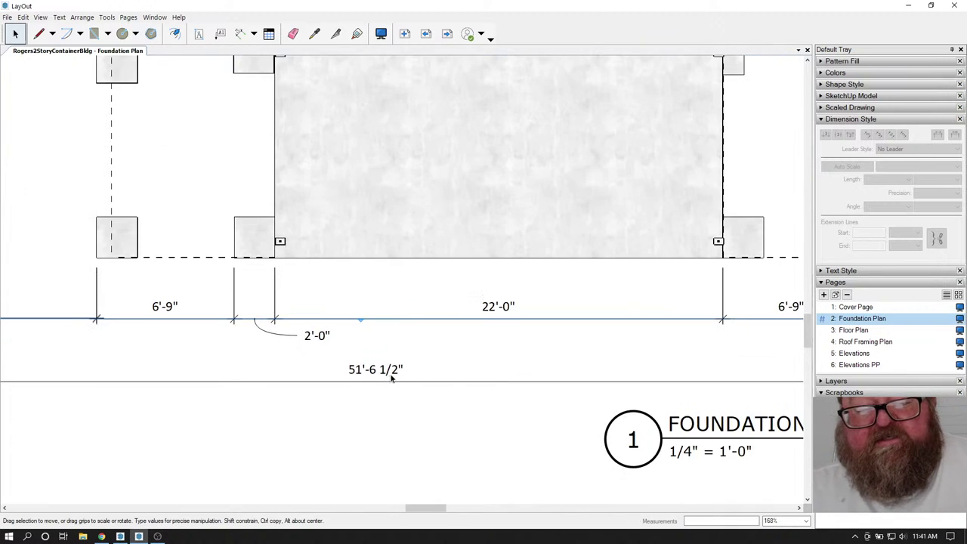
{"action": "scroll", "coordinate": [391, 378], "scroll_direction": "down", "scroll_amount": 3}
{"action": "scroll", "coordinate": [387, 386], "scroll_direction": "up", "scroll_amount": 3}
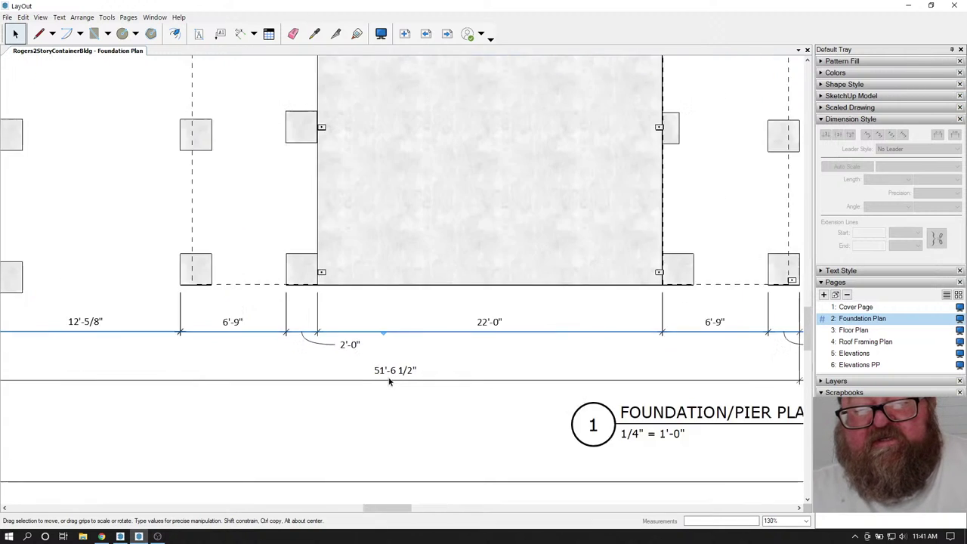
{"action": "scroll", "coordinate": [405, 381], "scroll_direction": "down", "scroll_amount": 4}
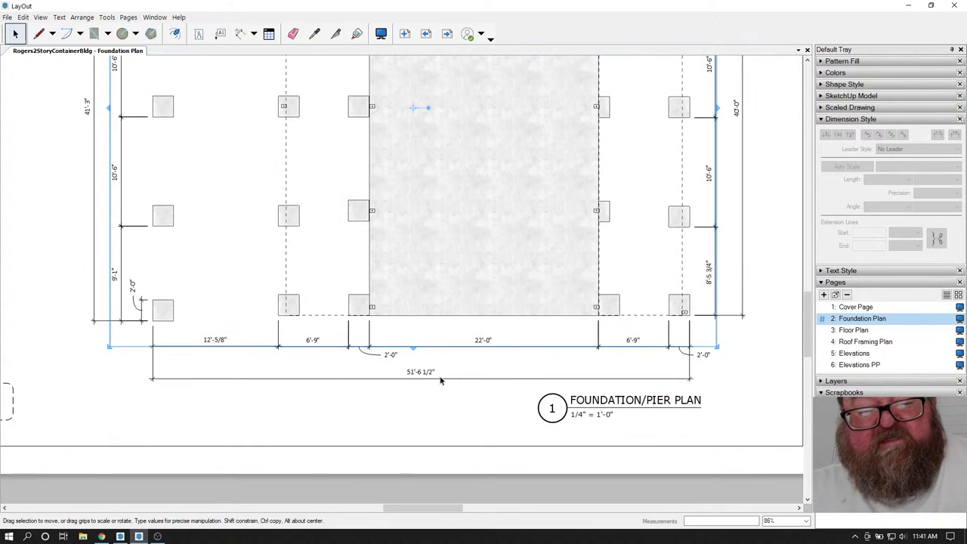
- Examine the pier spacings and overall dimensions along the upper and lower edges of the foundation/pier plan
{"action": "scroll", "coordinate": [438, 380], "scroll_direction": "down", "scroll_amount": 1}
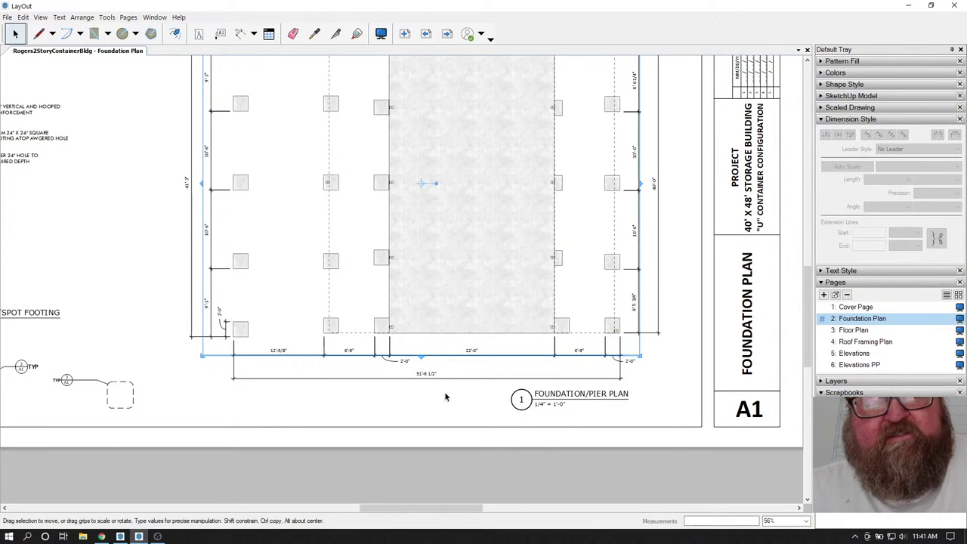
{"action": "scroll", "coordinate": [432, 353], "scroll_direction": "down", "scroll_amount": 1}
{"action": "scroll", "coordinate": [421, 88], "scroll_direction": "up", "scroll_amount": 4}
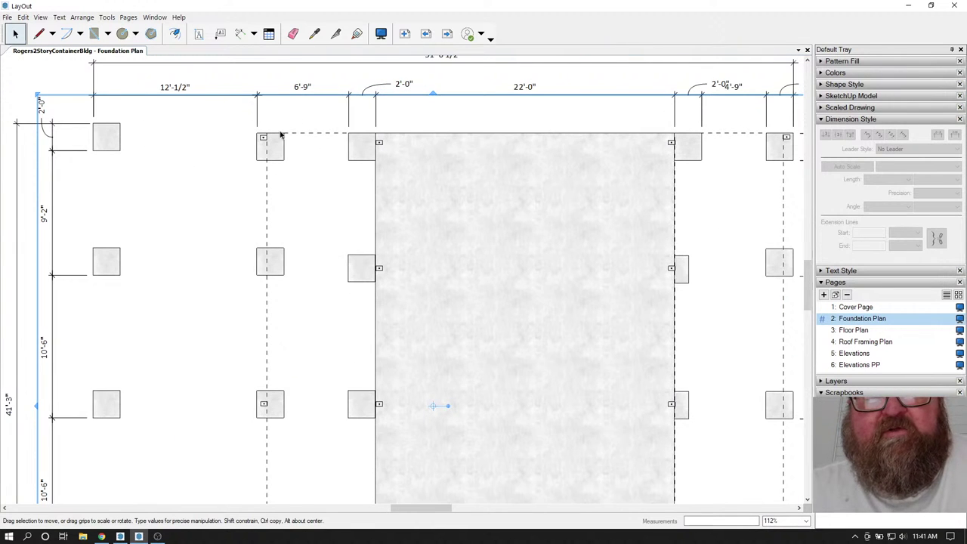
{"action": "scroll", "coordinate": [280, 135], "scroll_direction": "down", "scroll_amount": 1}
{"action": "scroll", "coordinate": [651, 132], "scroll_direction": "up", "scroll_amount": 2}
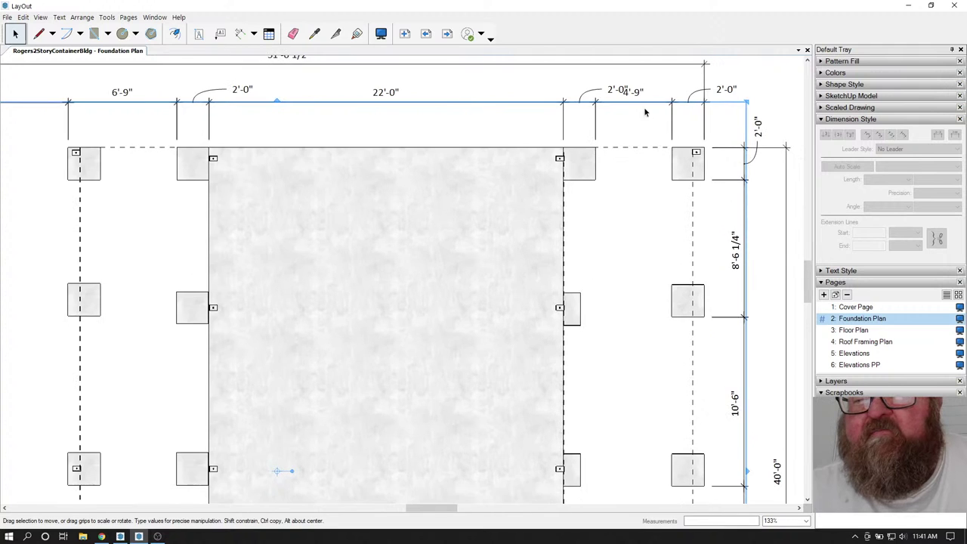
{"action": "scroll", "coordinate": [637, 153], "scroll_direction": "down", "scroll_amount": 5}
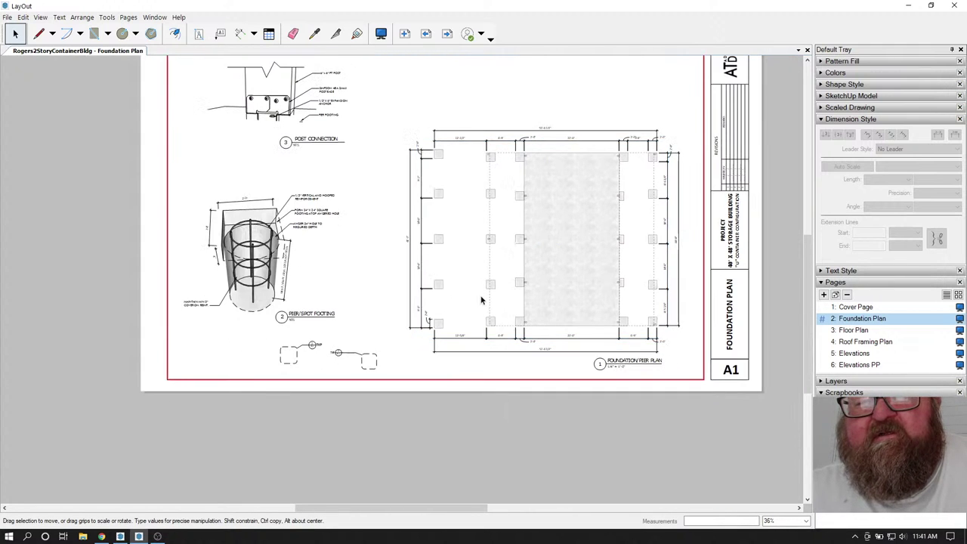
{"action": "scroll", "coordinate": [480, 300], "scroll_direction": "up", "scroll_amount": 4}
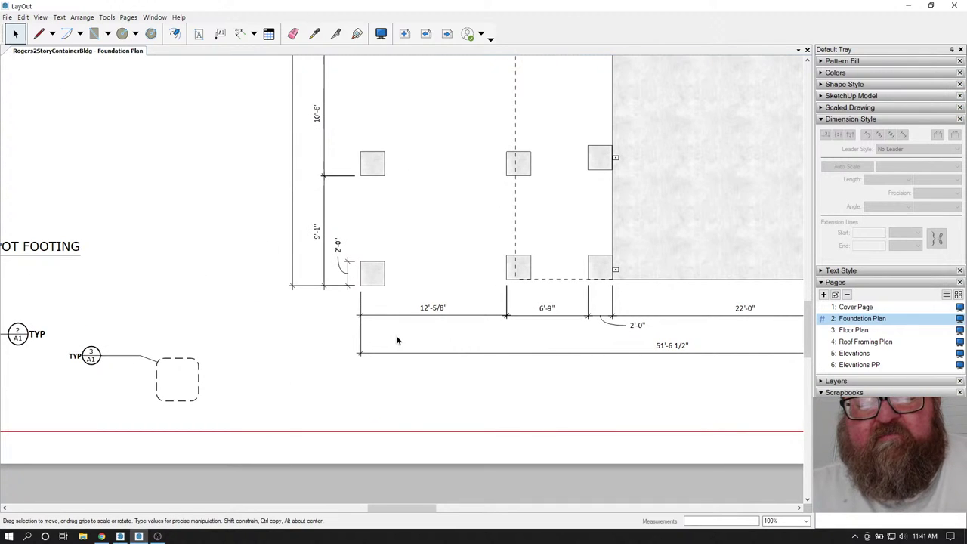
- Check the live stream's chat and analytics in YouTube Studio, and return to the SketchUp model
{"action": "left_click", "coordinate": [120, 536]}
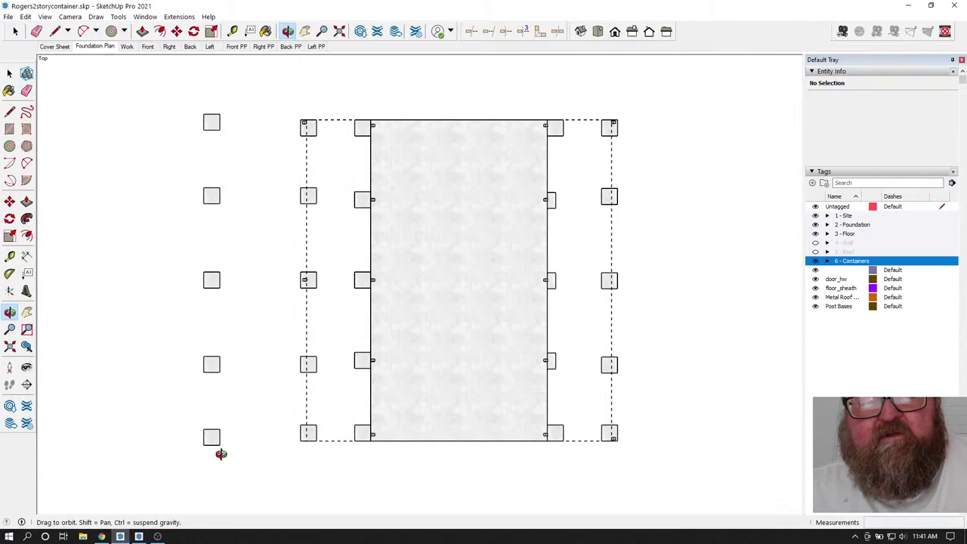
{"action": "left_click", "coordinate": [101, 536]}
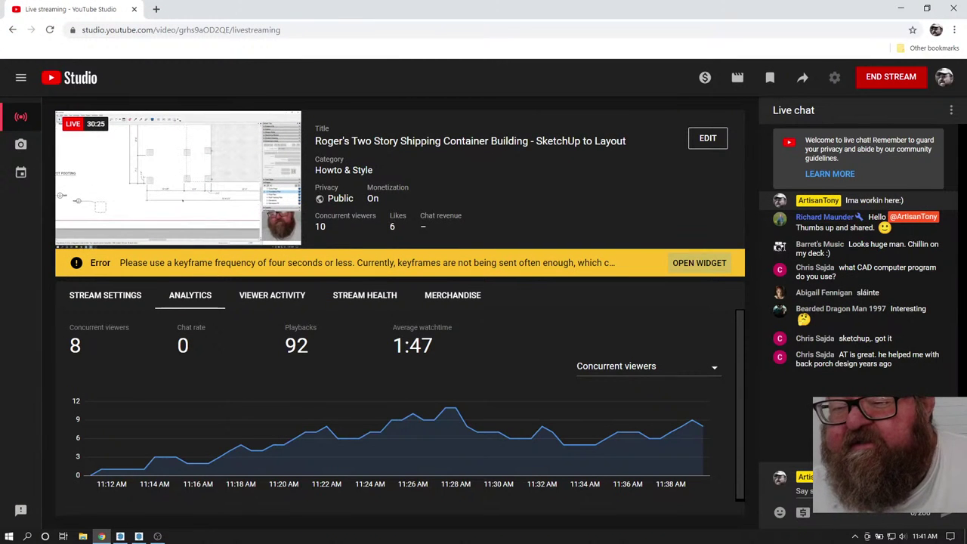
{"action": "left_click", "coordinate": [121, 536]}
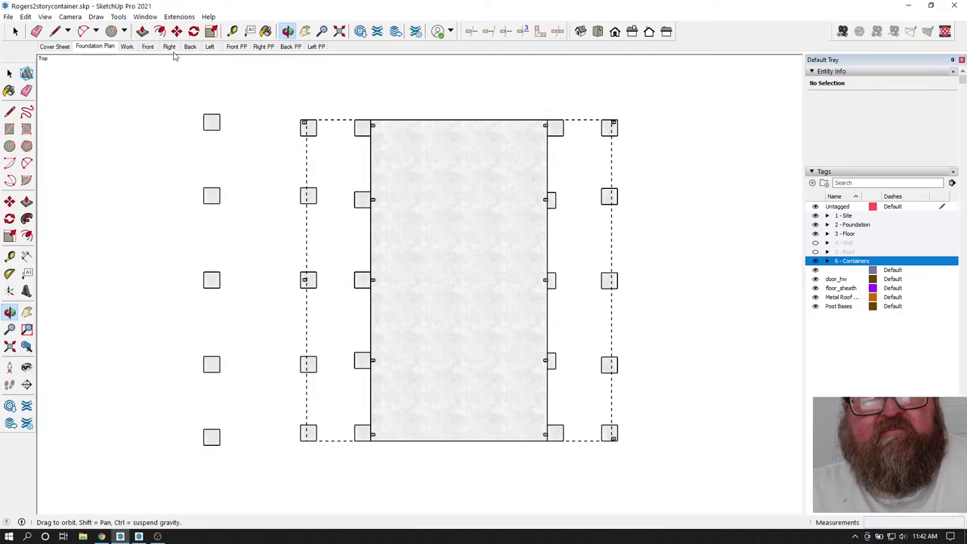
- Open the Front scene and get a close view of the outer row of footings under the lean-to posts
{"action": "left_click", "coordinate": [148, 47]}
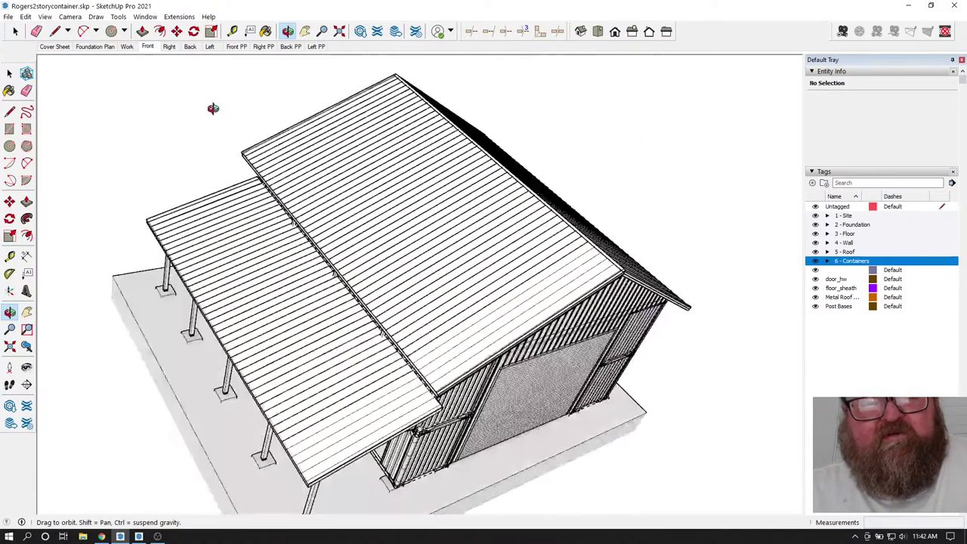
{"action": "scroll", "coordinate": [375, 465], "scroll_direction": "up", "scroll_amount": 3}
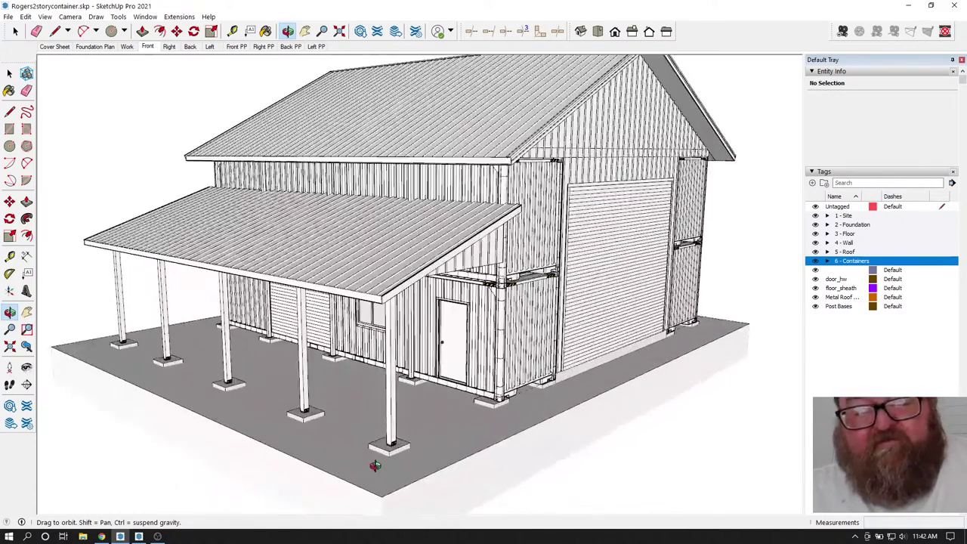
{"action": "scroll", "coordinate": [375, 466], "scroll_direction": "up", "scroll_amount": 8}
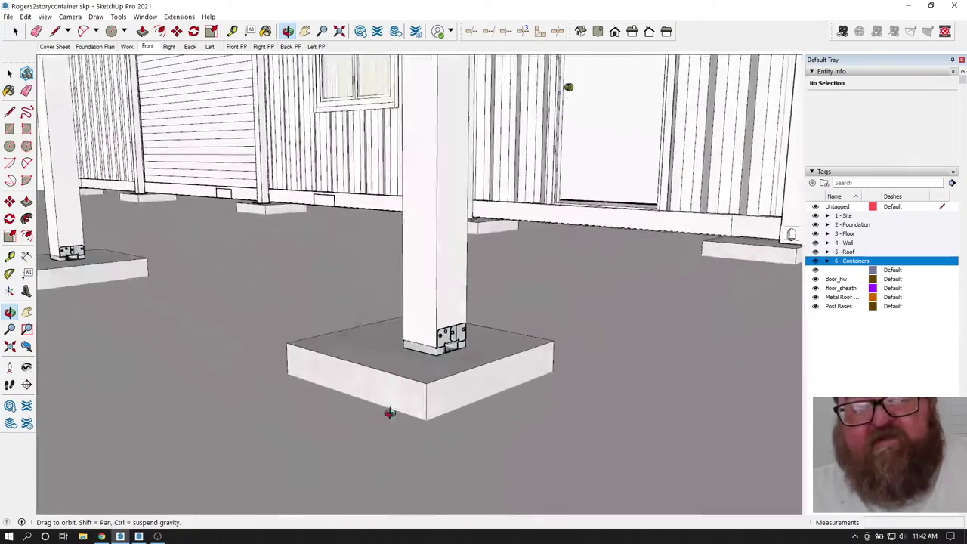
{"action": "left_click_drag", "start_coordinate": [389, 412], "coordinate": [382, 367]}
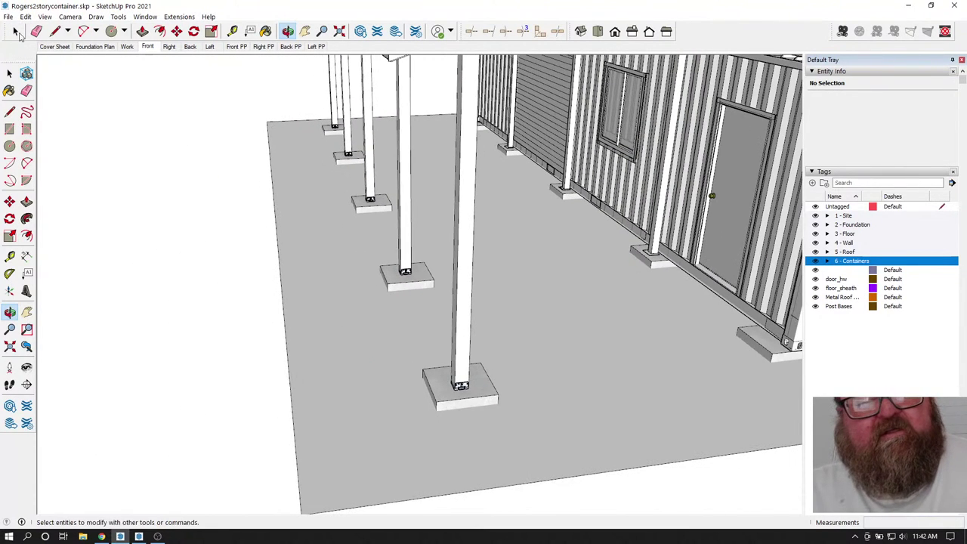
- Select the five footings under the lean-to posts, move them together 1/2" toward the building, and clear the selection
{"action": "left_click", "coordinate": [15, 33]}
{"action": "left_click", "coordinate": [327, 135]}
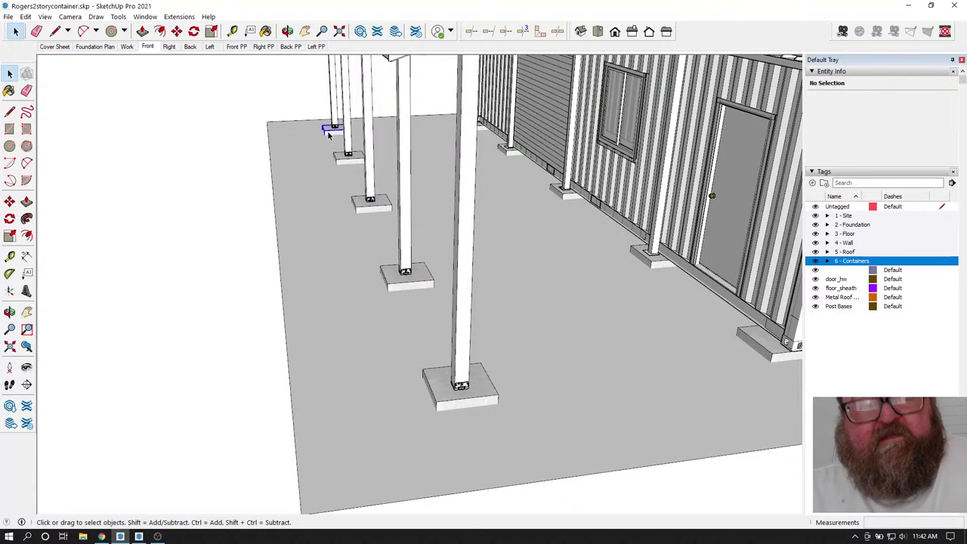
{"action": "left_click", "coordinate": [346, 162], "text": "ctrl"}
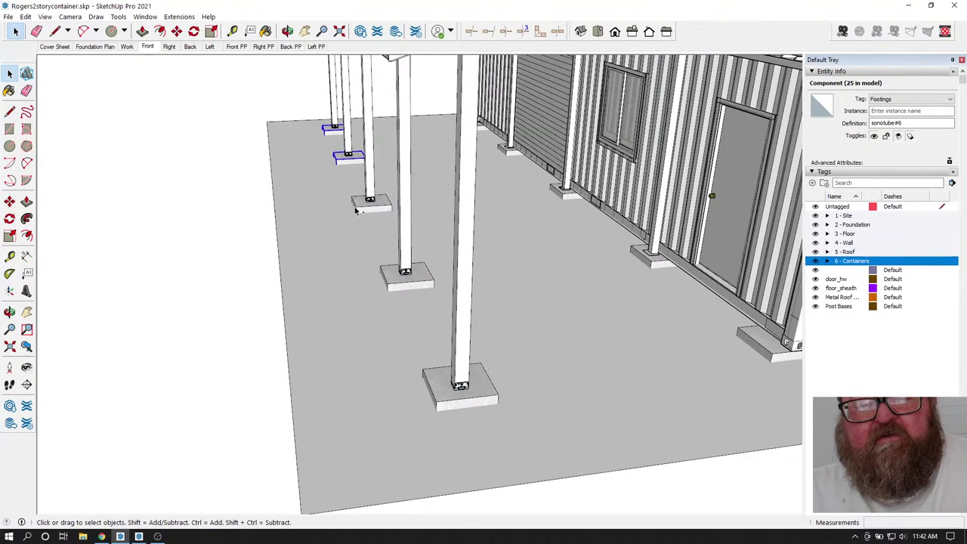
{"action": "left_click", "coordinate": [388, 283], "text": "ctrl"}
{"action": "left_click", "coordinate": [438, 394], "text": "ctrl"}
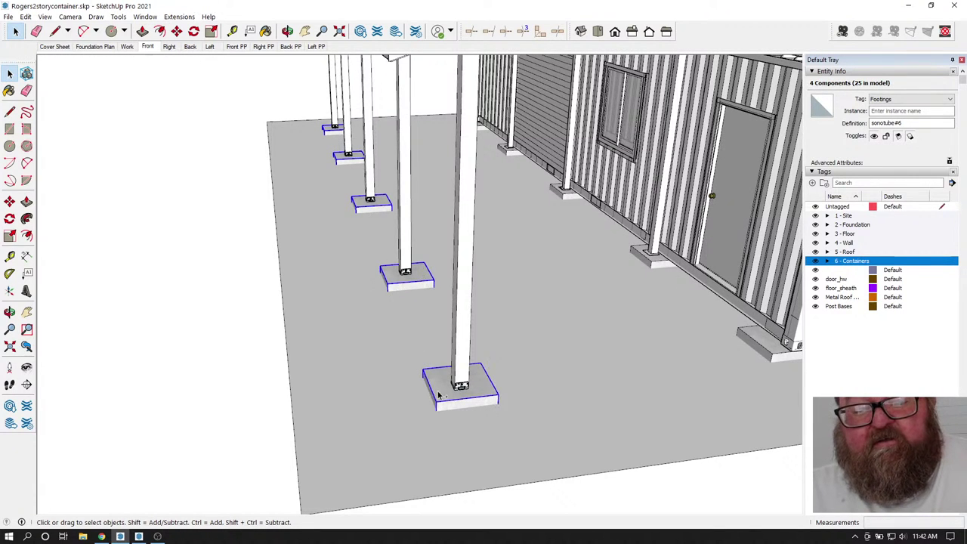
{"action": "left_click", "coordinate": [176, 31]}
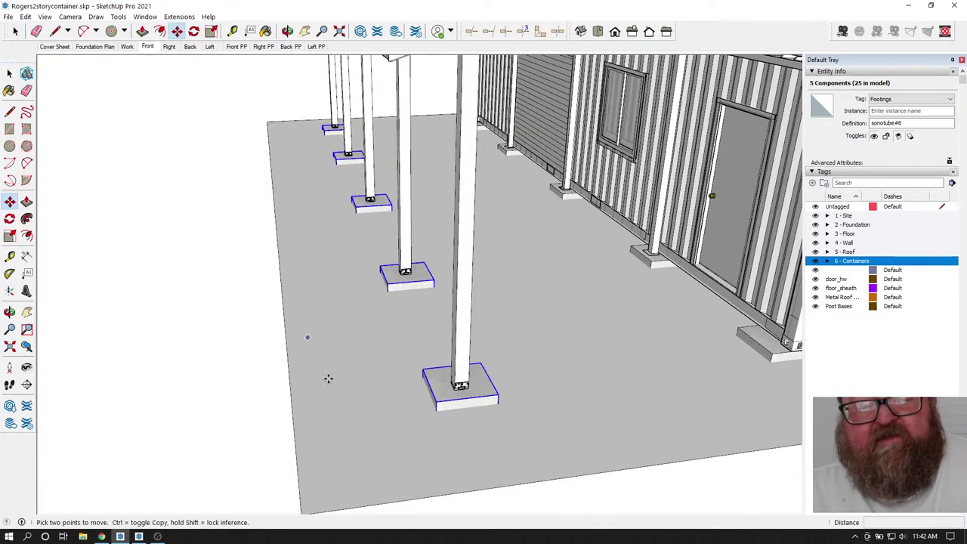
{"action": "left_click", "coordinate": [329, 377]}
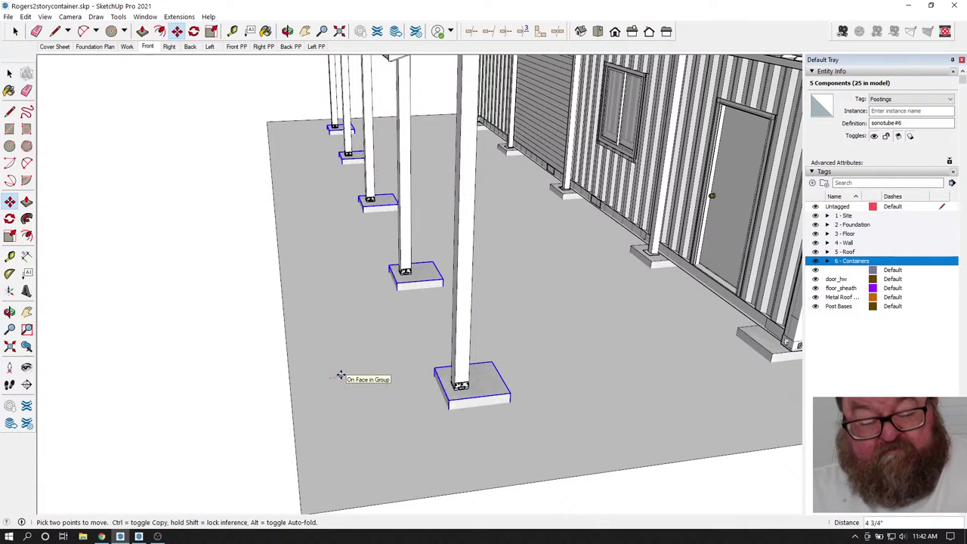
{"action": "type", "text": "1/2"}
{"action": "key", "text": "Return"}
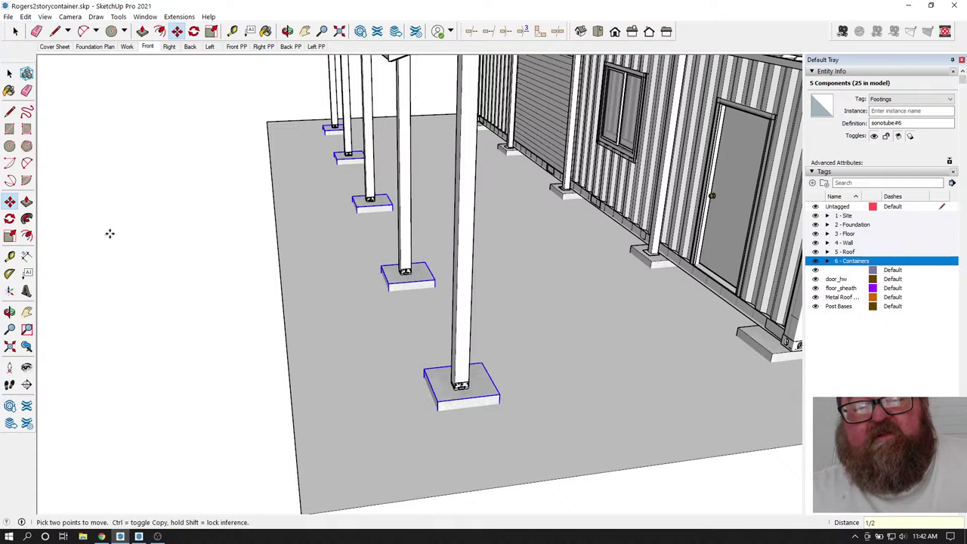
{"action": "left_click", "coordinate": [15, 31]}
{"action": "left_click", "coordinate": [123, 119]}
- Examine the footings beneath the container ends along the front of the building, from the lean-to around to the opposite side wall
{"action": "scroll", "coordinate": [123, 118], "scroll_direction": "down", "scroll_amount": 3}
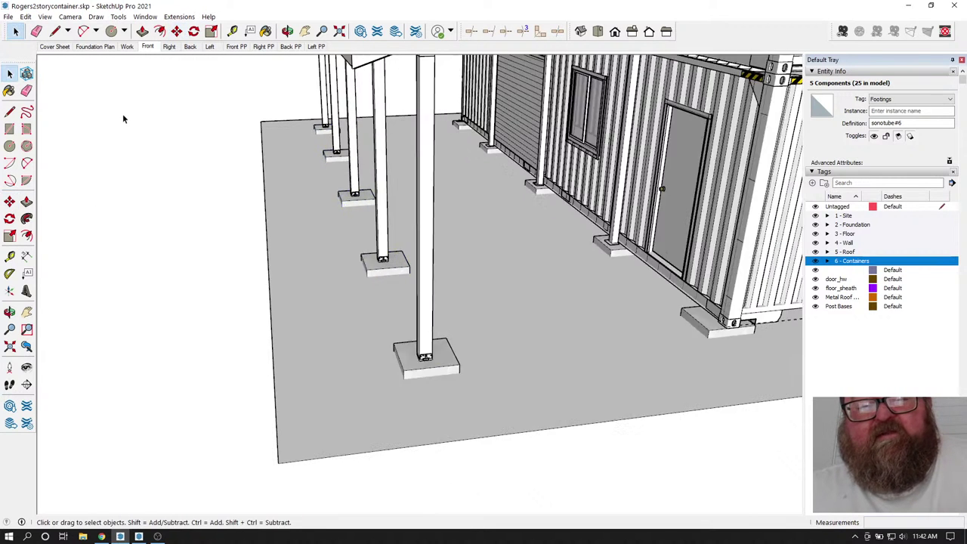
{"action": "left_click", "coordinate": [287, 31]}
{"action": "left_click_drag", "start_coordinate": [355, 170], "coordinate": [365, 179]}
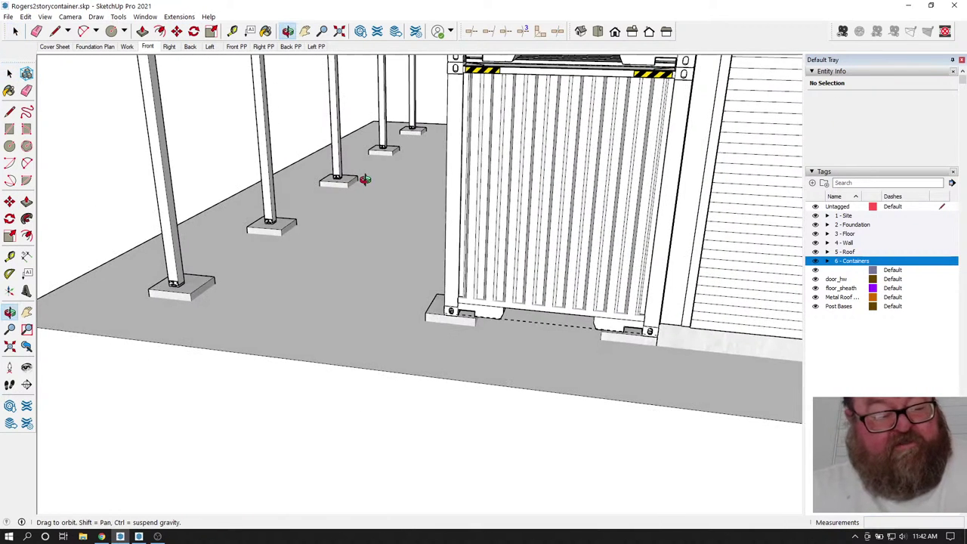
{"action": "left_click_drag", "start_coordinate": [454, 206], "coordinate": [309, 205]}
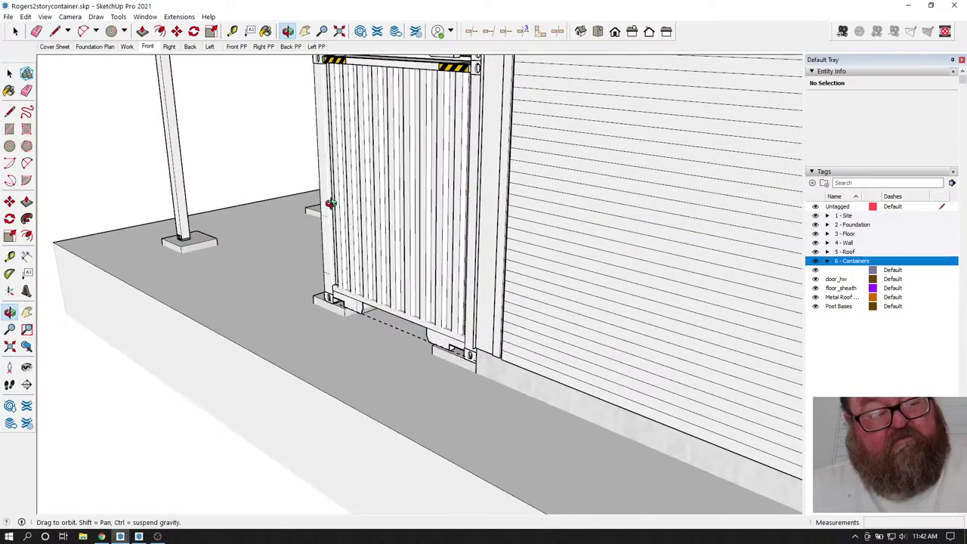
{"action": "scroll", "coordinate": [330, 203], "scroll_direction": "down", "scroll_amount": 3}
{"action": "scroll", "coordinate": [302, 220], "scroll_direction": "up", "scroll_amount": 8}
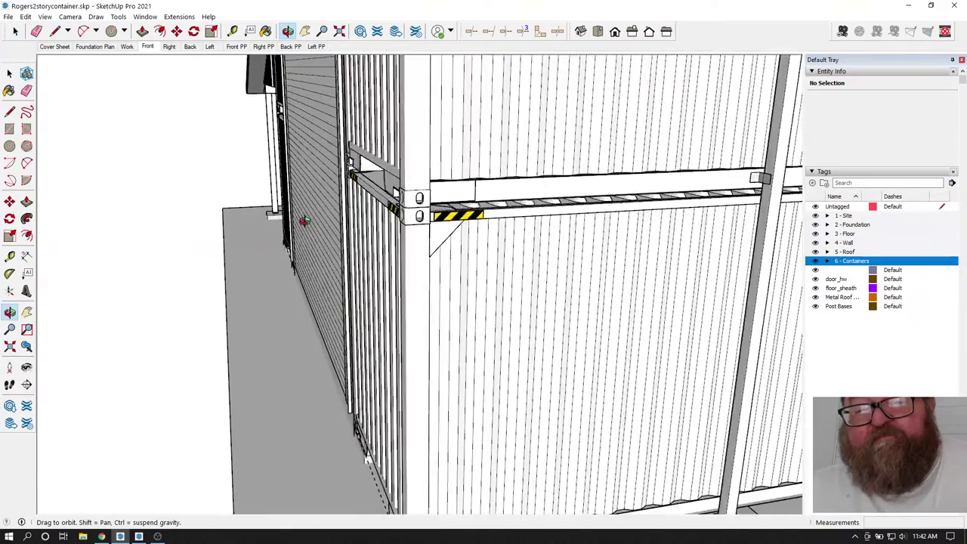
{"action": "scroll", "coordinate": [304, 221], "scroll_direction": "down", "scroll_amount": 5}
{"action": "scroll", "coordinate": [307, 217], "scroll_direction": "up", "scroll_amount": 2}
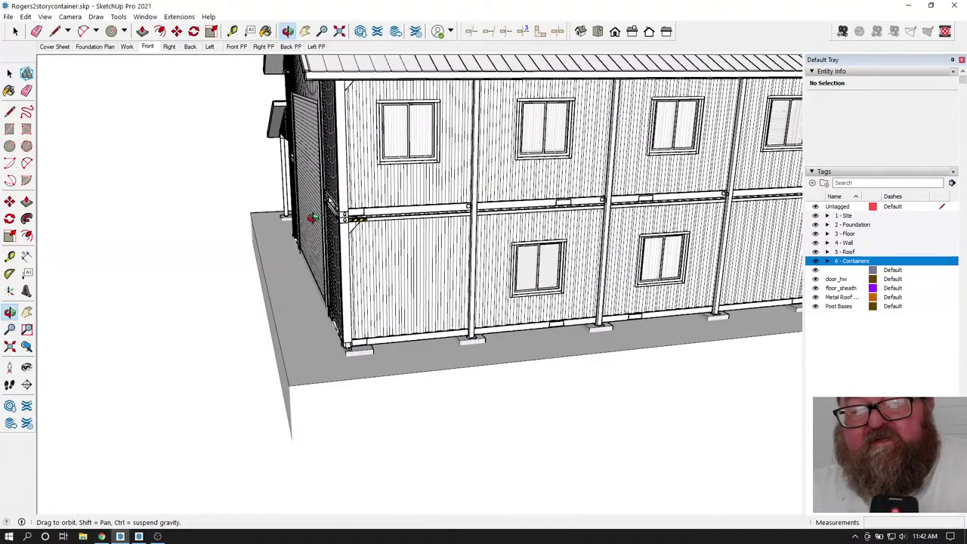
- Examine how the container's corner and side-wall posts bear on the footings along the windowed side opposite the lean-to
{"action": "scroll", "coordinate": [368, 225], "scroll_direction": "down", "scroll_amount": 3}
{"action": "left_click_drag", "start_coordinate": [503, 244], "coordinate": [582, 298]}
{"action": "scroll", "coordinate": [604, 295], "scroll_direction": "up", "scroll_amount": 3}
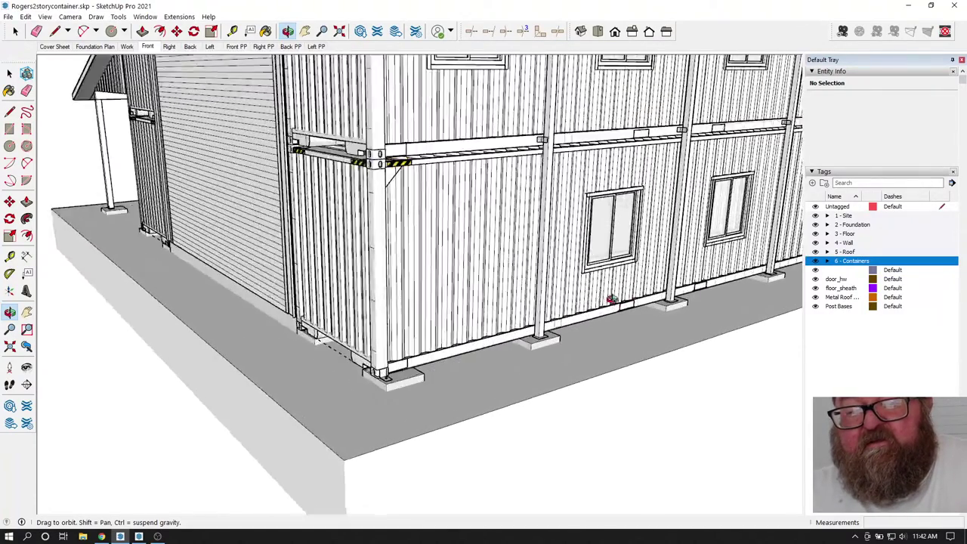
{"action": "scroll", "coordinate": [368, 288], "scroll_direction": "up", "scroll_amount": 3}
{"action": "scroll", "coordinate": [370, 287], "scroll_direction": "down", "scroll_amount": 5}
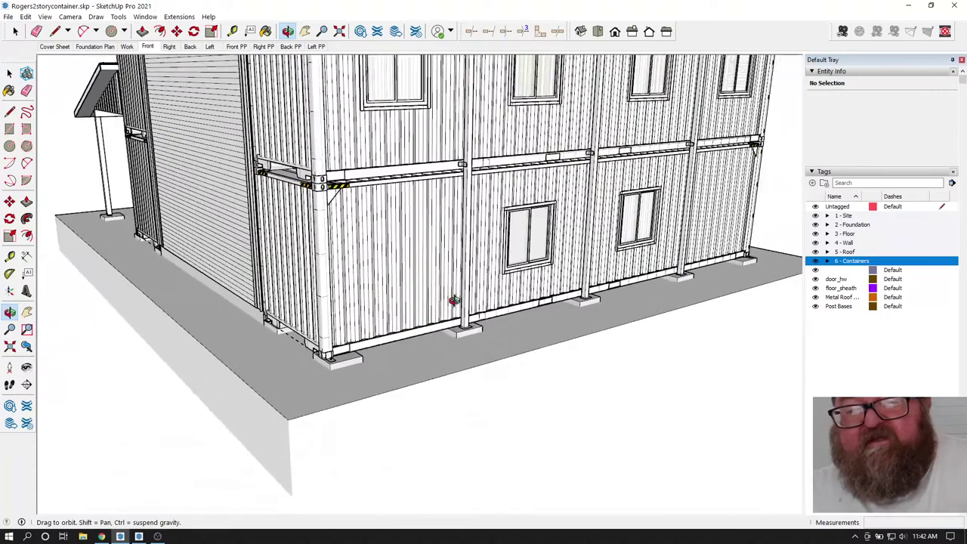
{"action": "scroll", "coordinate": [516, 302], "scroll_direction": "up", "scroll_amount": 3}
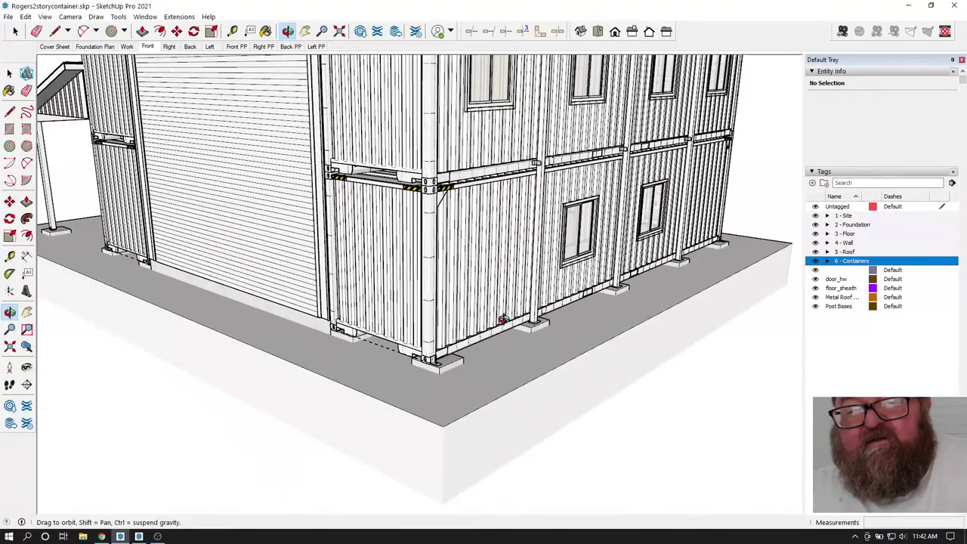
{"action": "scroll", "coordinate": [516, 302], "scroll_direction": "up", "scroll_amount": 5}
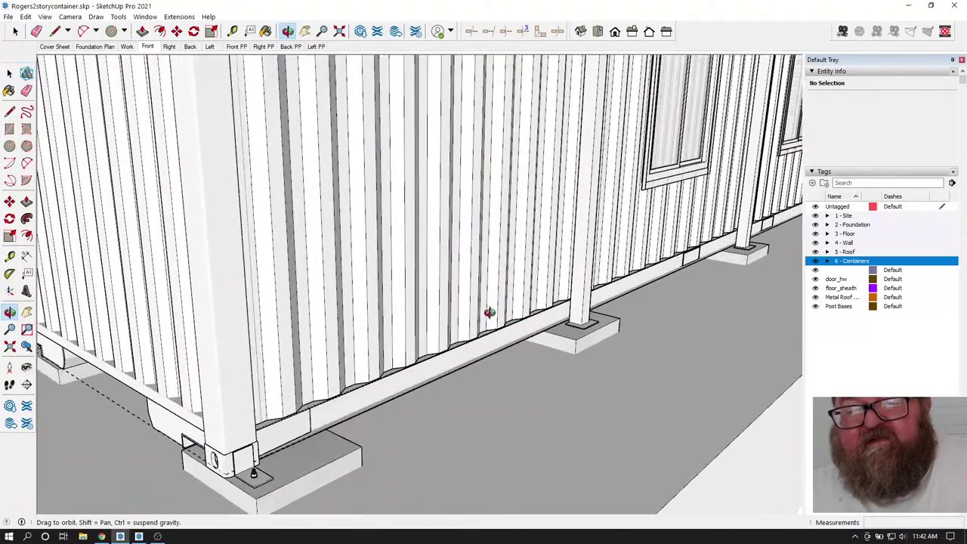
{"action": "left_click_drag", "start_coordinate": [489, 312], "coordinate": [531, 250]}
{"action": "scroll", "coordinate": [542, 290], "scroll_direction": "down", "scroll_amount": 3}
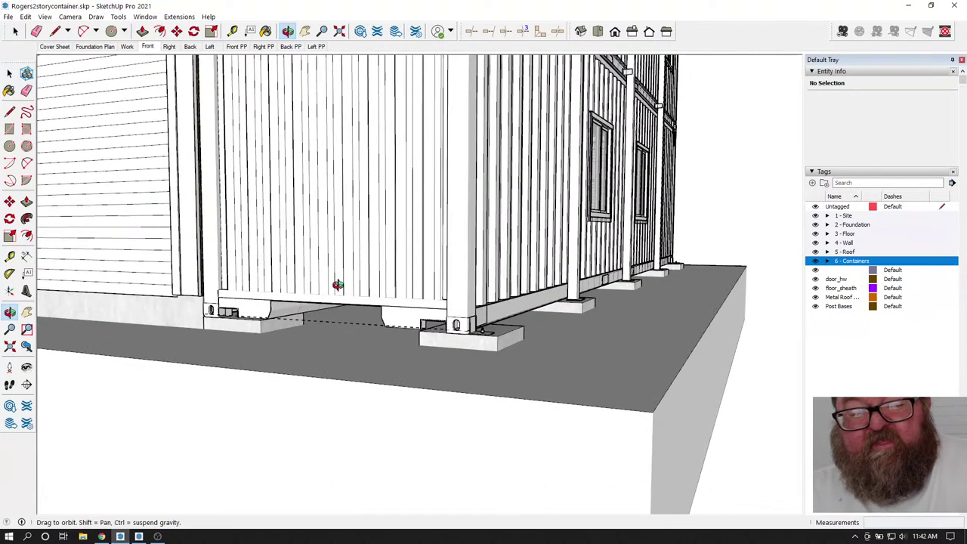
{"action": "scroll", "coordinate": [337, 284], "scroll_direction": "up", "scroll_amount": 3}
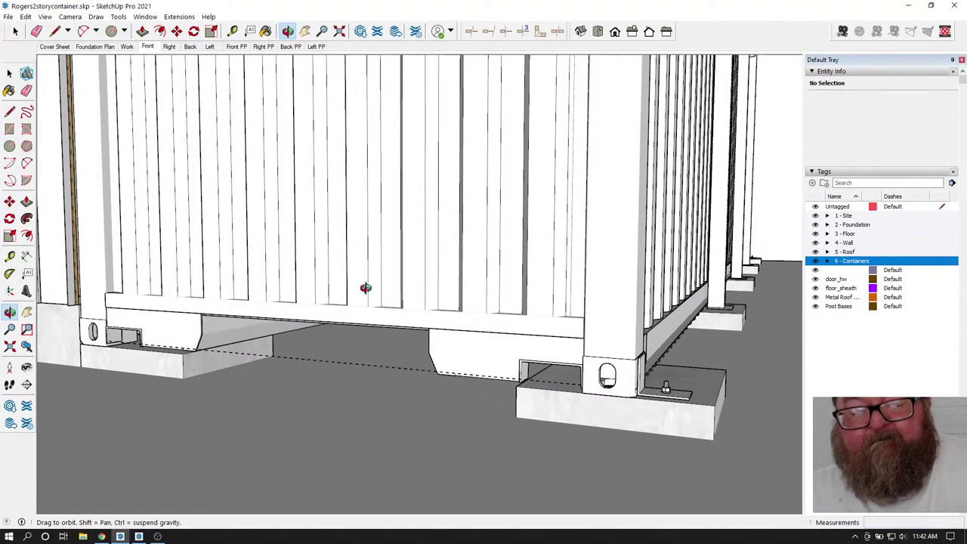
{"action": "scroll", "coordinate": [366, 287], "scroll_direction": "down", "scroll_amount": 5}
- Examine the row of side-wall footings and the corner footings beneath the container's door end at the back of the building
{"action": "left_click_drag", "start_coordinate": [319, 324], "coordinate": [329, 260]}
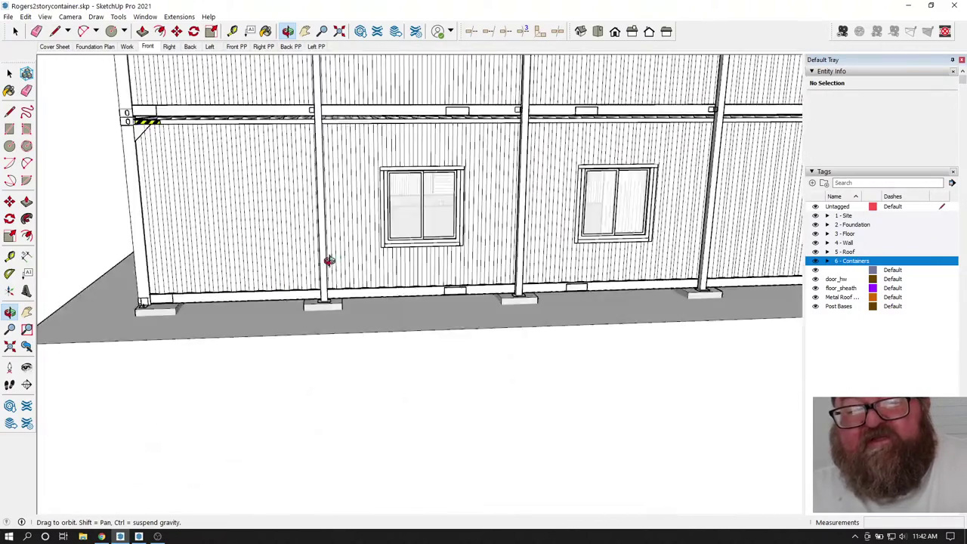
{"action": "scroll", "coordinate": [329, 260], "scroll_direction": "down", "scroll_amount": 3}
{"action": "left_click_drag", "start_coordinate": [544, 269], "coordinate": [430, 302]}
{"action": "scroll", "coordinate": [427, 314], "scroll_direction": "up", "scroll_amount": 3}
{"action": "scroll", "coordinate": [426, 314], "scroll_direction": "up", "scroll_amount": 2}
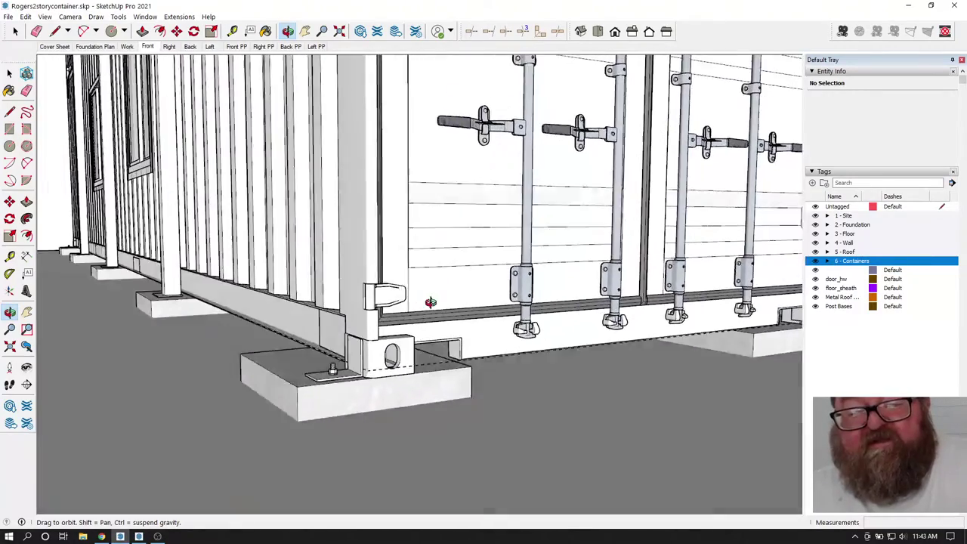
{"action": "scroll", "coordinate": [431, 302], "scroll_direction": "down", "scroll_amount": 2}
{"action": "left_click_drag", "start_coordinate": [529, 316], "coordinate": [598, 270]}
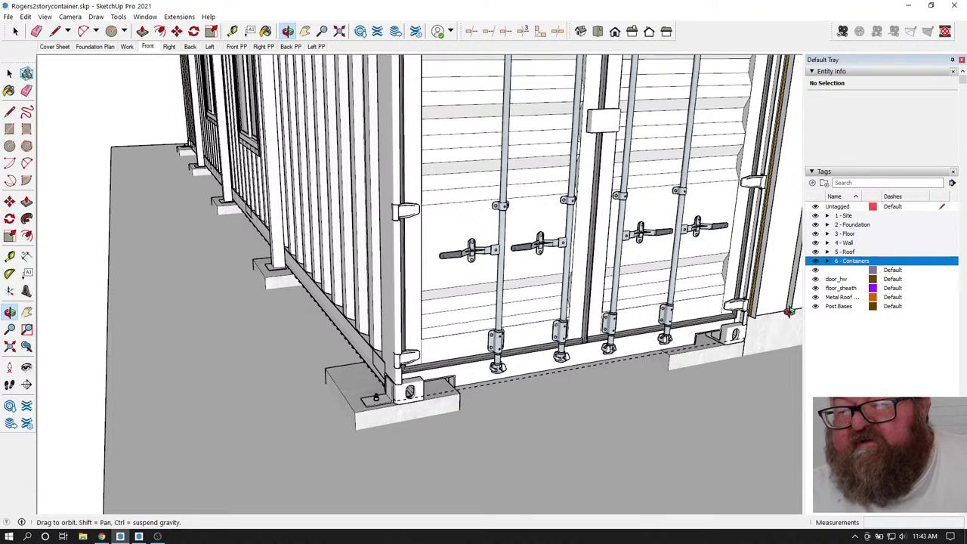
- Hide the 6 - Containers tag and inspect the exposed footings and angle brackets along the slab edge
{"action": "left_click", "coordinate": [814, 260]}
{"action": "scroll", "coordinate": [443, 397], "scroll_direction": "up", "scroll_amount": 5}
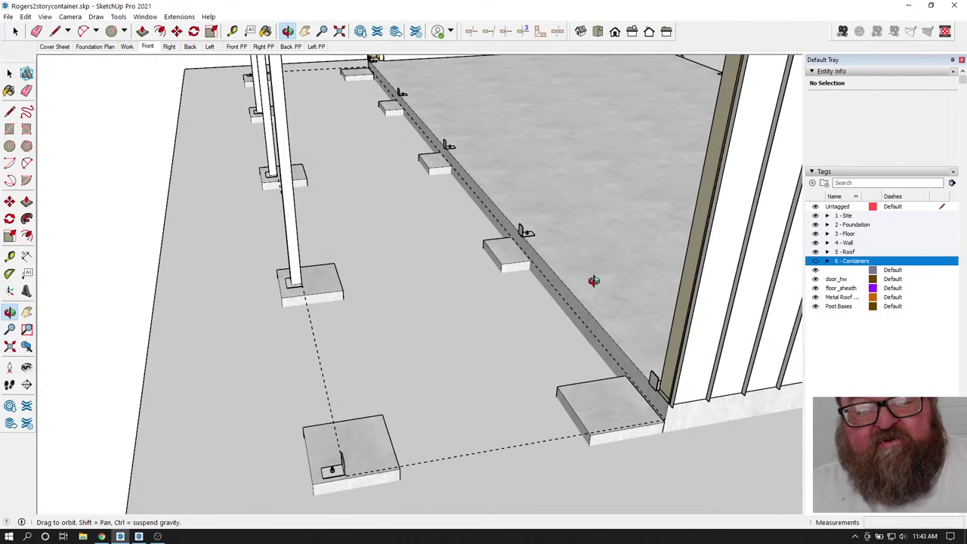
{"action": "left_click_drag", "start_coordinate": [580, 294], "coordinate": [317, 283]}
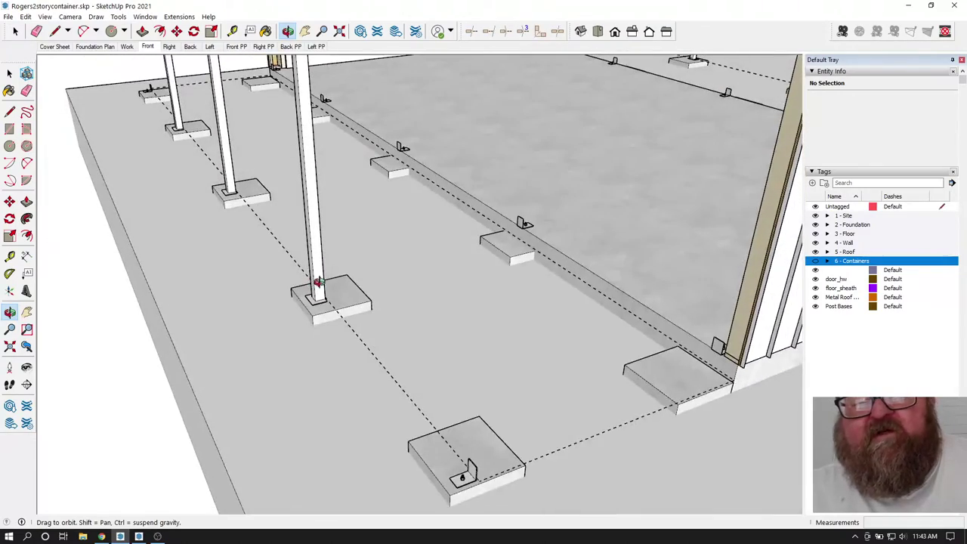
{"action": "scroll", "coordinate": [322, 311], "scroll_direction": "up", "scroll_amount": 3}
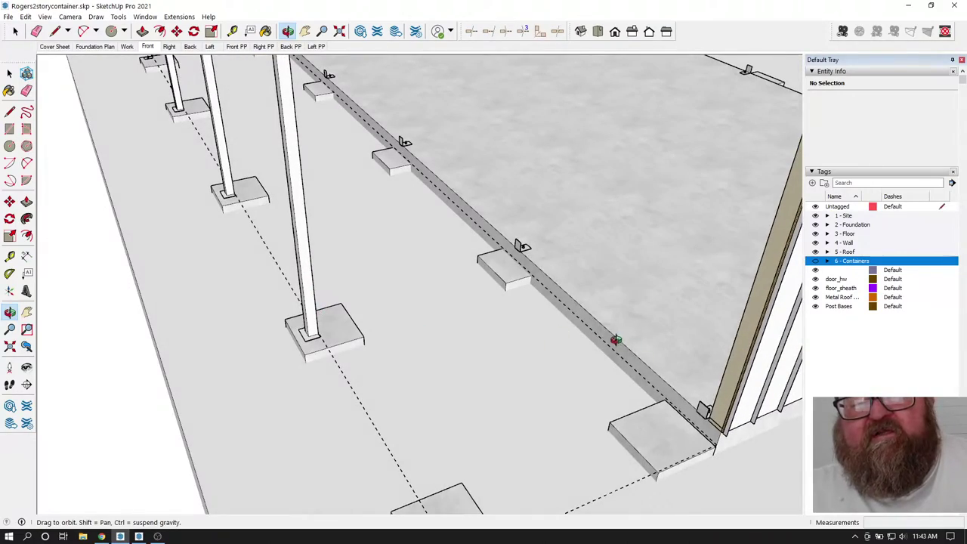
- Move the three intermediate footings along the lean-to side about 11 3/8" outward from the slab edge, in line with the corner footing
{"action": "left_click_drag", "start_coordinate": [616, 340], "coordinate": [694, 335]}
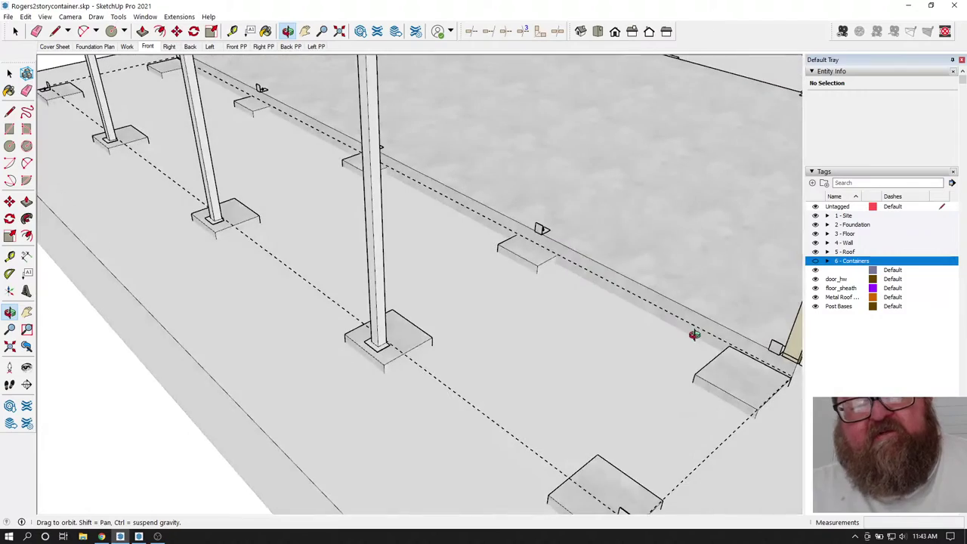
{"action": "left_click_drag", "start_coordinate": [526, 296], "coordinate": [498, 280]}
{"action": "key", "text": "space"}
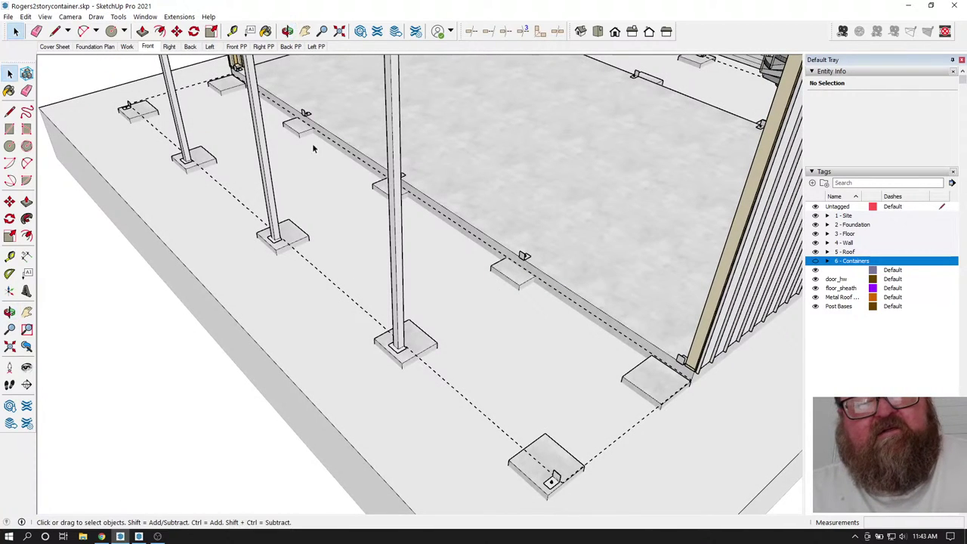
{"action": "left_click", "coordinate": [308, 133]}
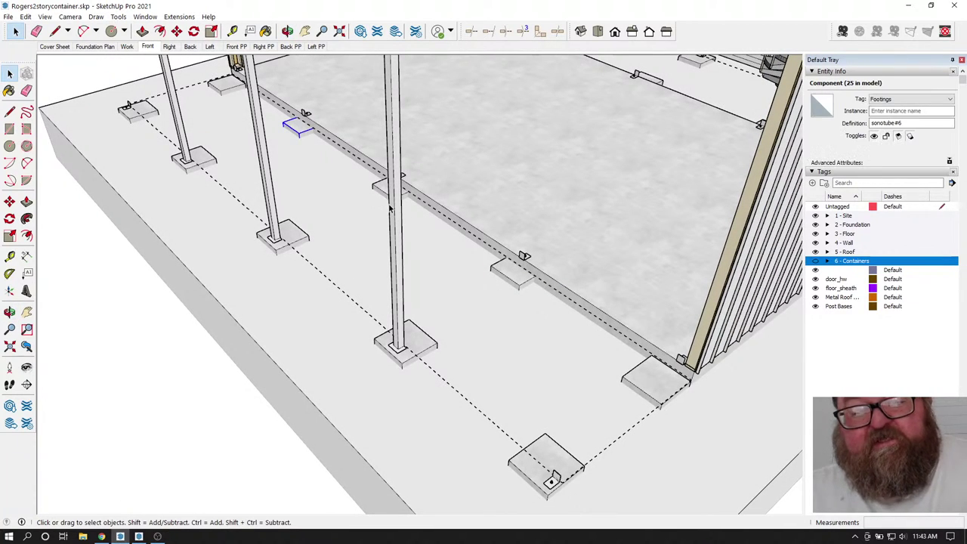
{"action": "left_click", "coordinate": [383, 192], "text": "ctrl"}
{"action": "left_click", "coordinate": [509, 268], "text": "ctrl"}
{"action": "scroll", "coordinate": [539, 304], "scroll_direction": "up", "scroll_amount": 5}
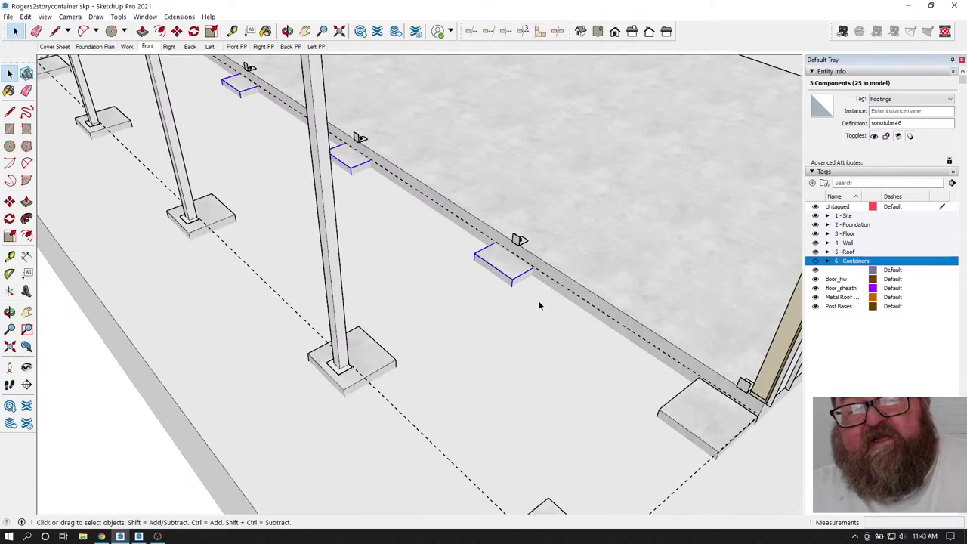
{"action": "scroll", "coordinate": [533, 301], "scroll_direction": "down", "scroll_amount": 3}
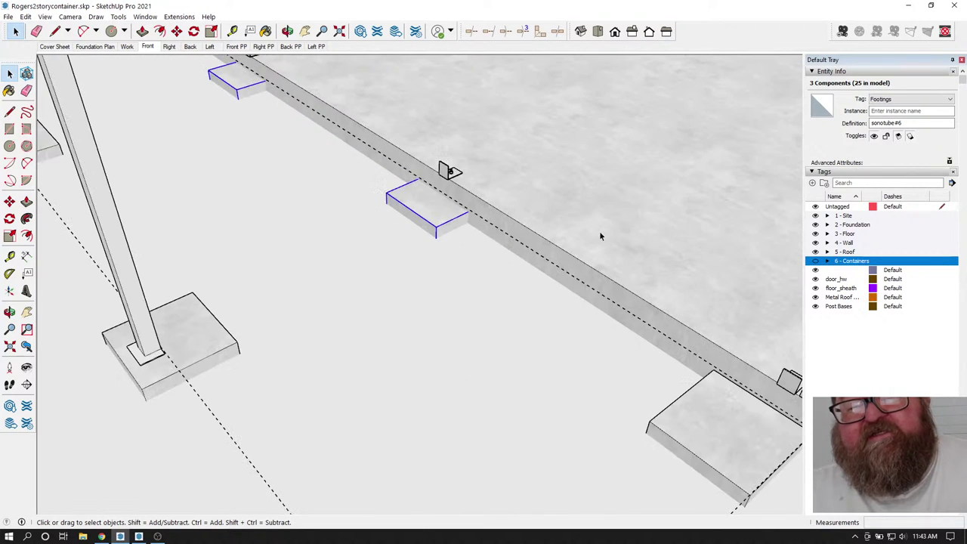
{"action": "scroll", "coordinate": [601, 236], "scroll_direction": "down", "scroll_amount": 2}
{"action": "scroll", "coordinate": [500, 215], "scroll_direction": "up", "scroll_amount": 3}
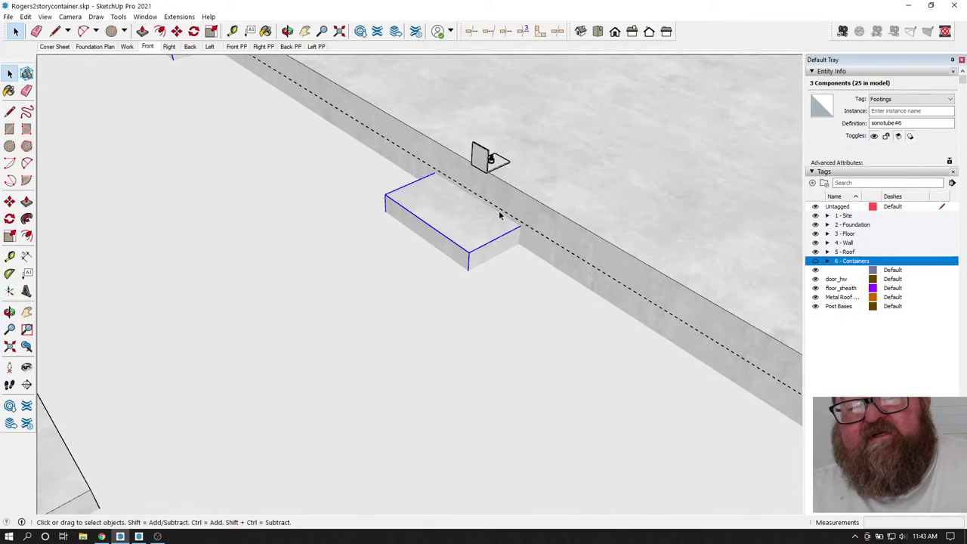
{"action": "scroll", "coordinate": [272, 172], "scroll_direction": "down", "scroll_amount": 4}
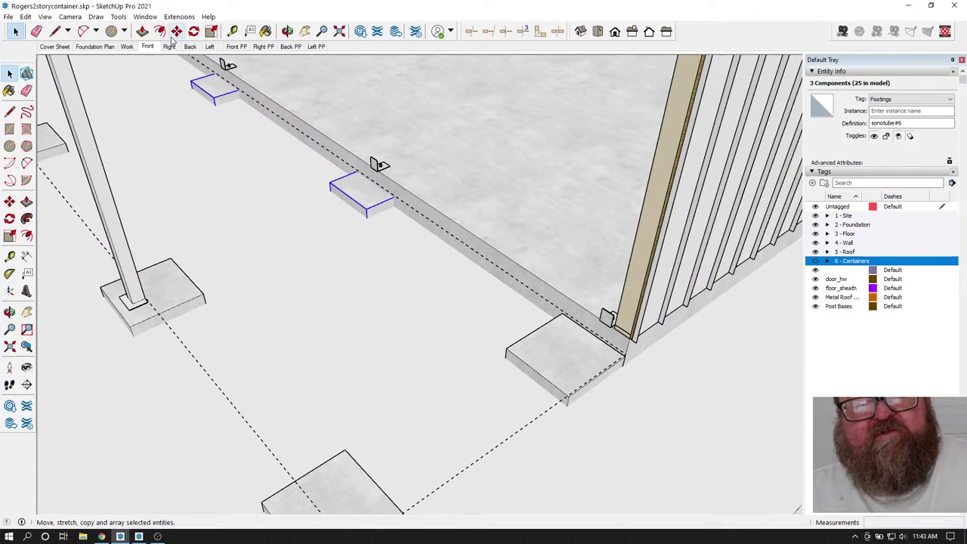
{"action": "left_click", "coordinate": [176, 31]}
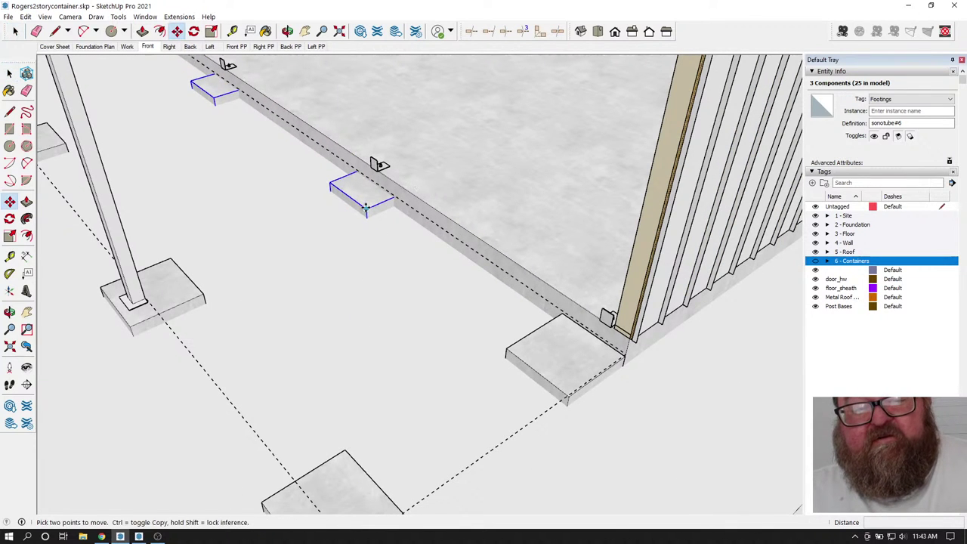
{"action": "left_click", "coordinate": [366, 213]}
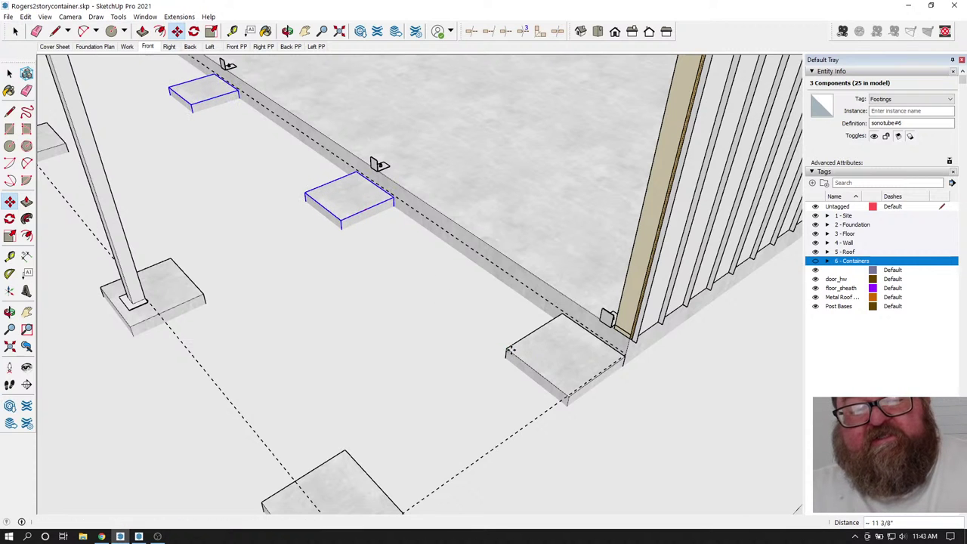
{"action": "scroll", "coordinate": [482, 303], "scroll_direction": "down", "scroll_amount": 5}
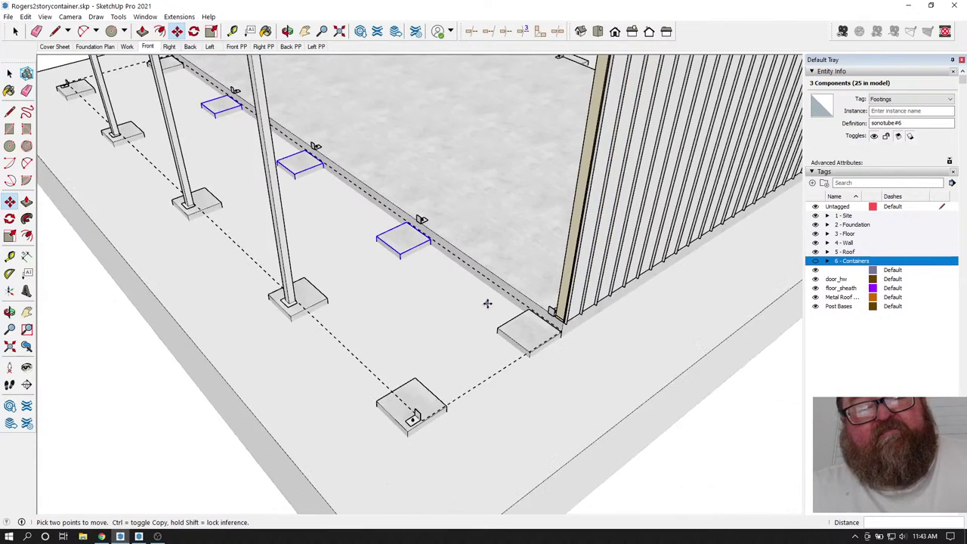
{"action": "key", "text": "space"}
{"action": "left_click", "coordinate": [453, 274]}
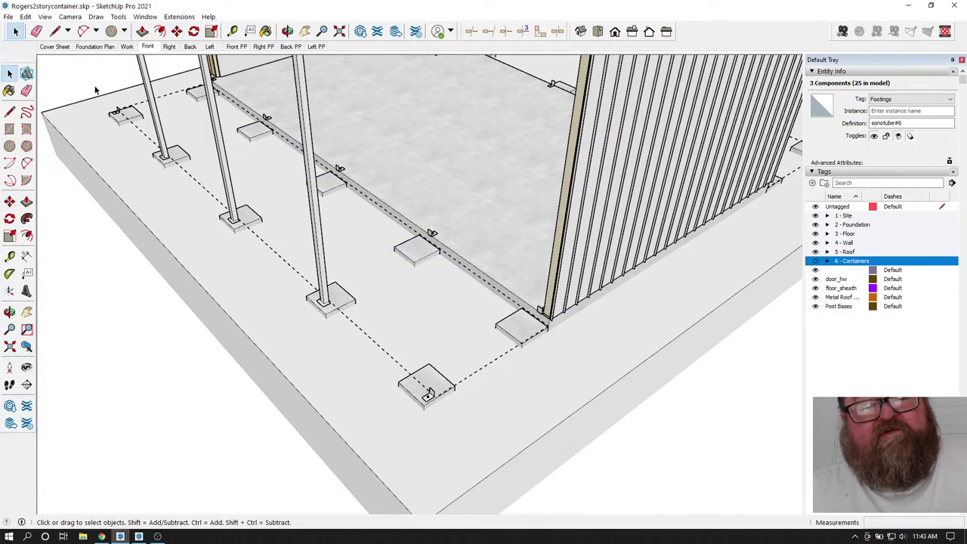
- Return the model to the Foundation Plan scene and save the file
{"action": "left_click", "coordinate": [287, 31]}
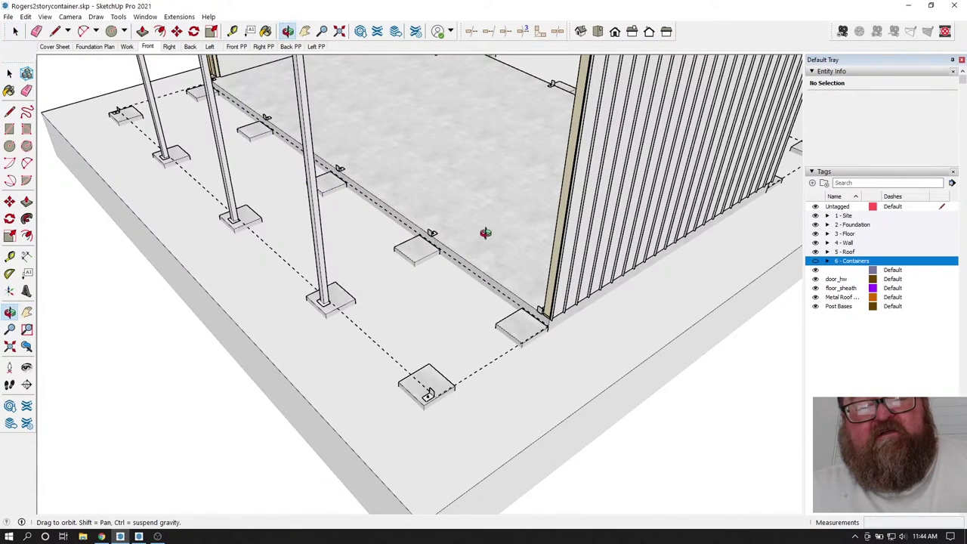
{"action": "left_click_drag", "start_coordinate": [485, 226], "coordinate": [440, 271]}
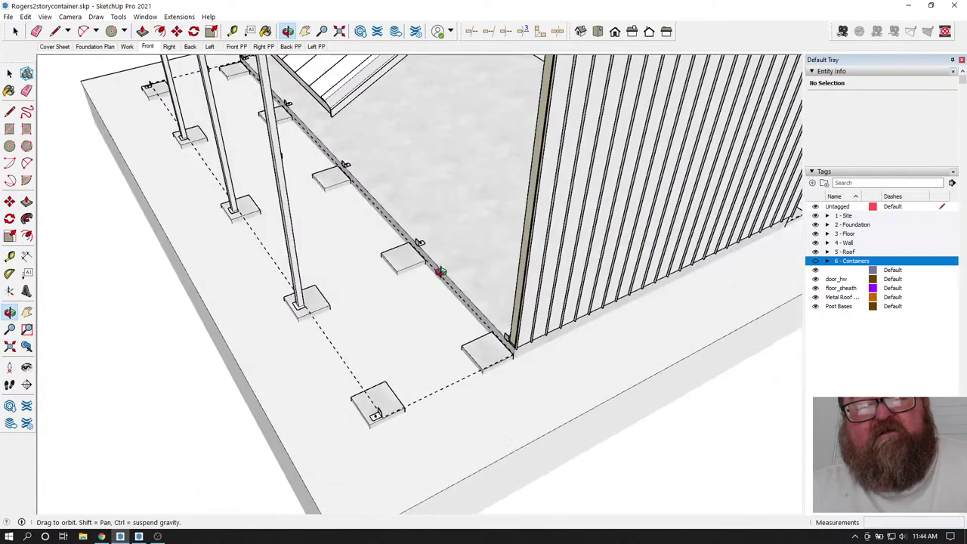
{"action": "left_click", "coordinate": [95, 47]}
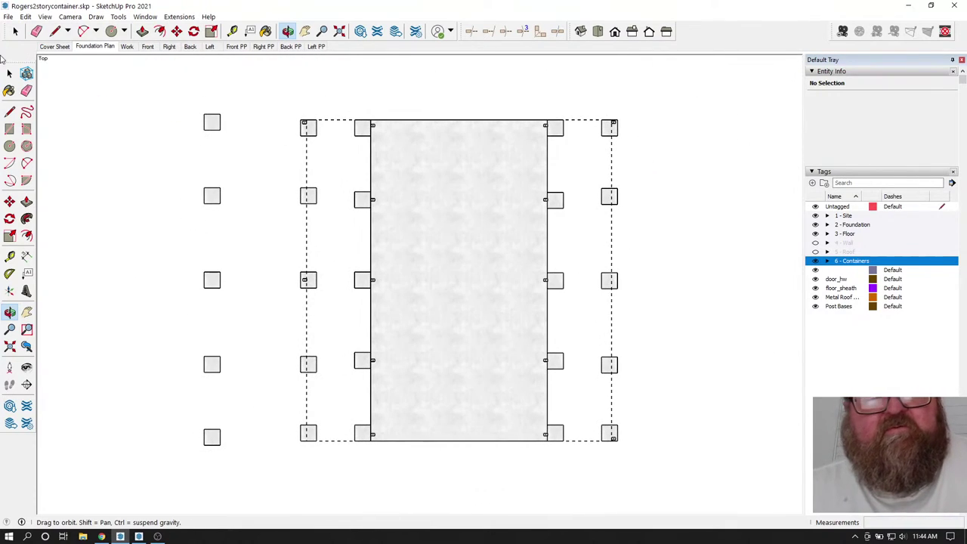
{"action": "left_click", "coordinate": [8, 16]}
{"action": "left_click", "coordinate": [30, 65]}
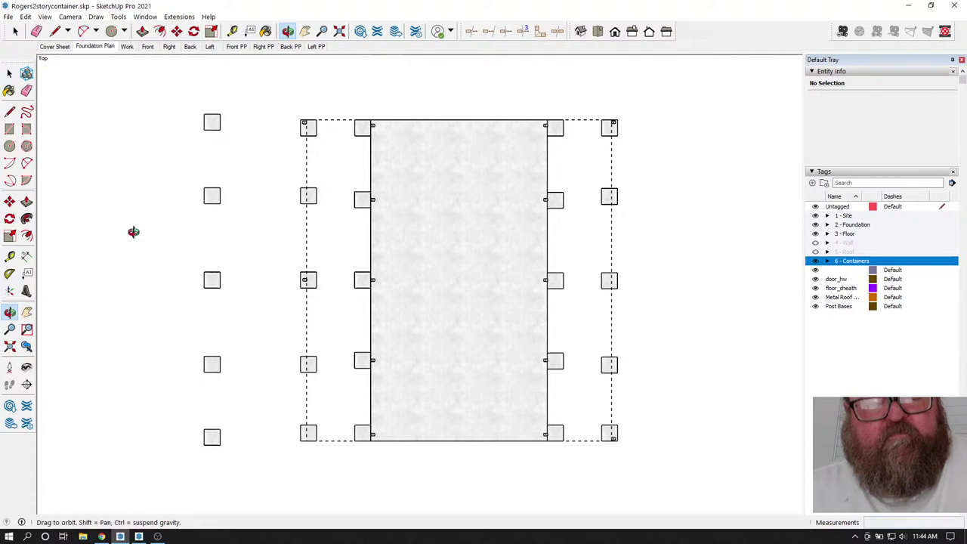
- Switch to LayOut and update the foundation/pier plan viewport from the saved SketchUp model
{"action": "left_click", "coordinate": [139, 536]}
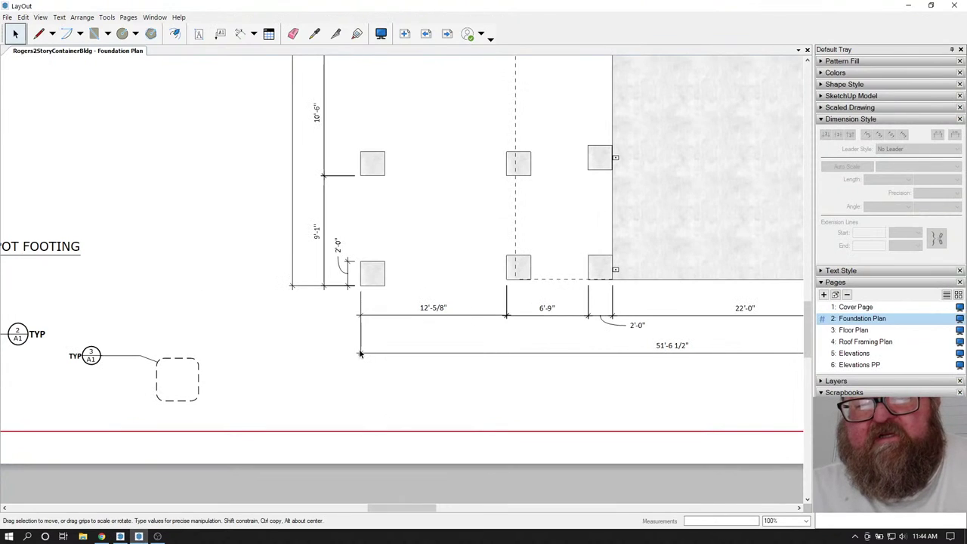
{"action": "scroll", "coordinate": [361, 353], "scroll_direction": "down", "scroll_amount": 5}
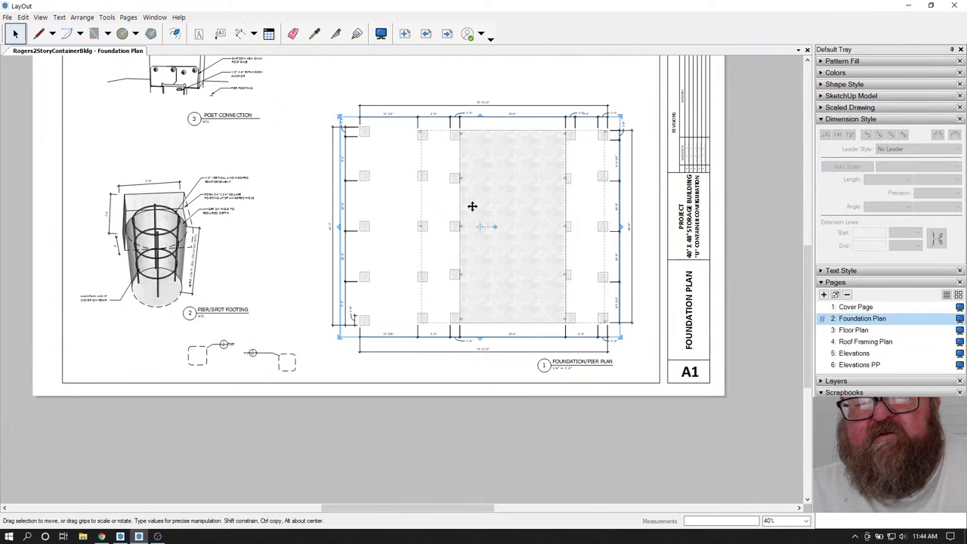
{"action": "right_click", "coordinate": [472, 206]}
{"action": "left_click", "coordinate": [503, 401]}
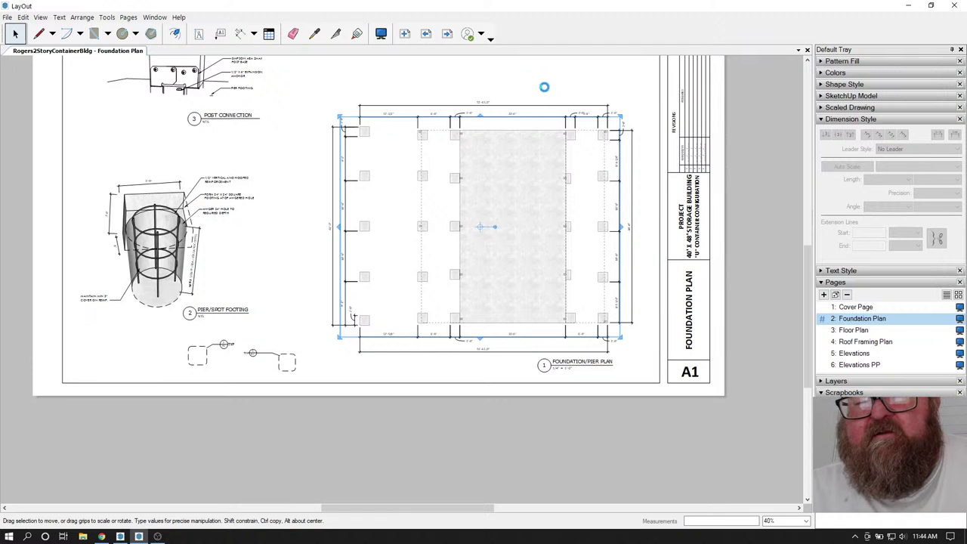
{"action": "scroll", "coordinate": [562, 179], "scroll_direction": "up", "scroll_amount": 4}
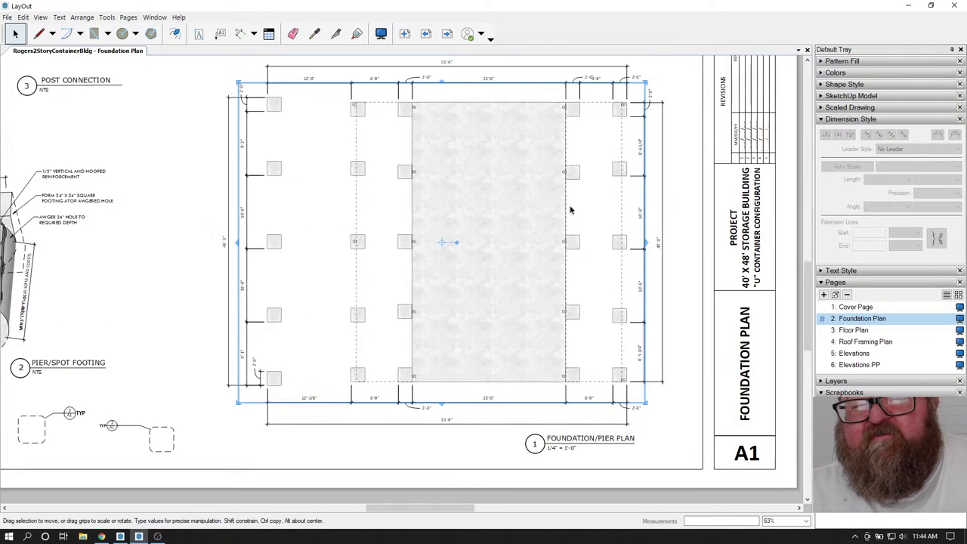
{"action": "scroll", "coordinate": [579, 259], "scroll_direction": "down", "scroll_amount": 4}
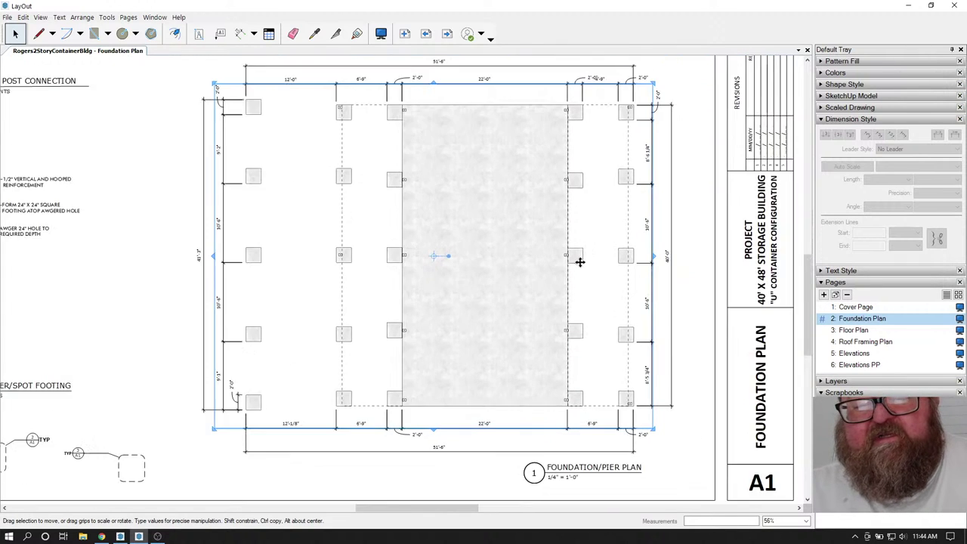
{"action": "left_click", "coordinate": [524, 96]}
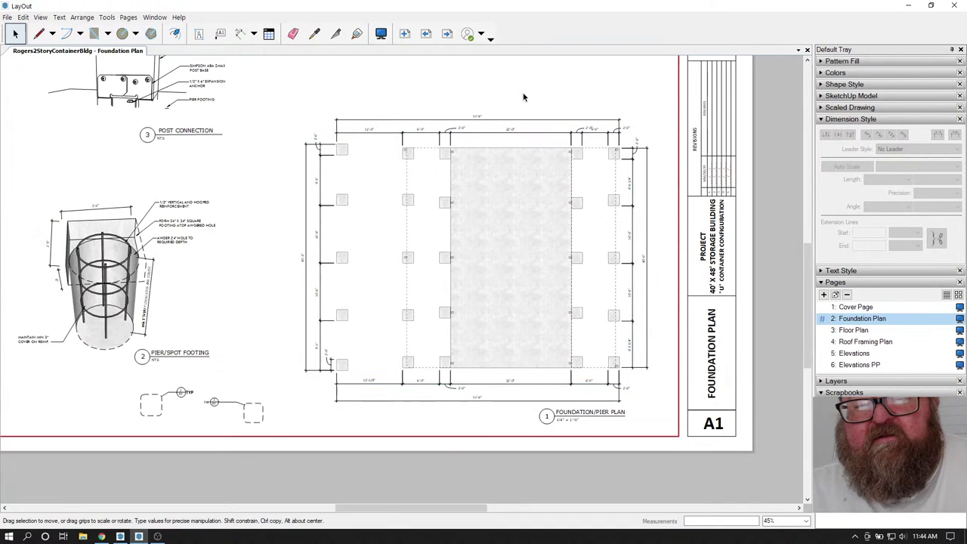
- Examine the updated plan and its unplaced detail callouts, and compare them with the lean-to post footings in SketchUp's Front scene
{"action": "scroll", "coordinate": [340, 404], "scroll_direction": "up", "scroll_amount": 3}
{"action": "scroll", "coordinate": [352, 315], "scroll_direction": "down", "scroll_amount": 3}
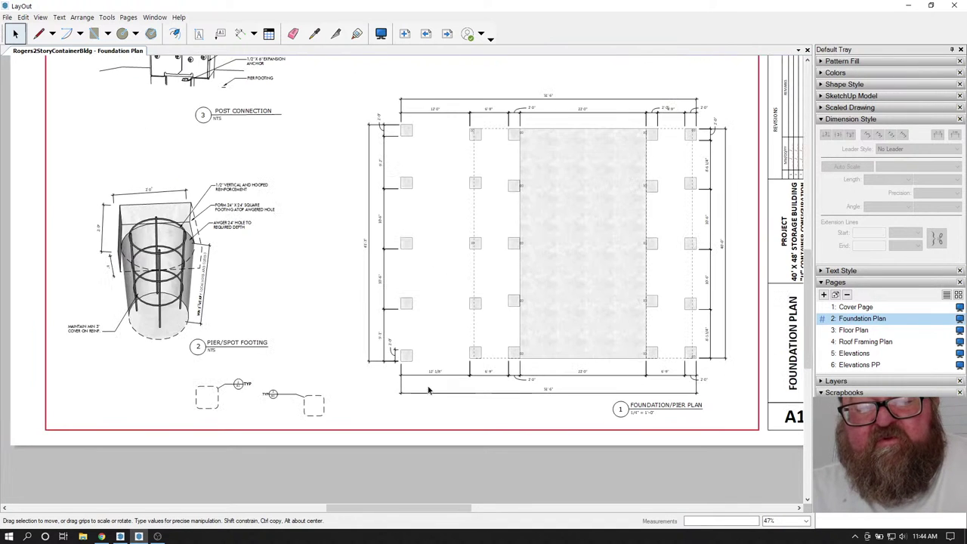
{"action": "scroll", "coordinate": [234, 411], "scroll_direction": "up", "scroll_amount": 4}
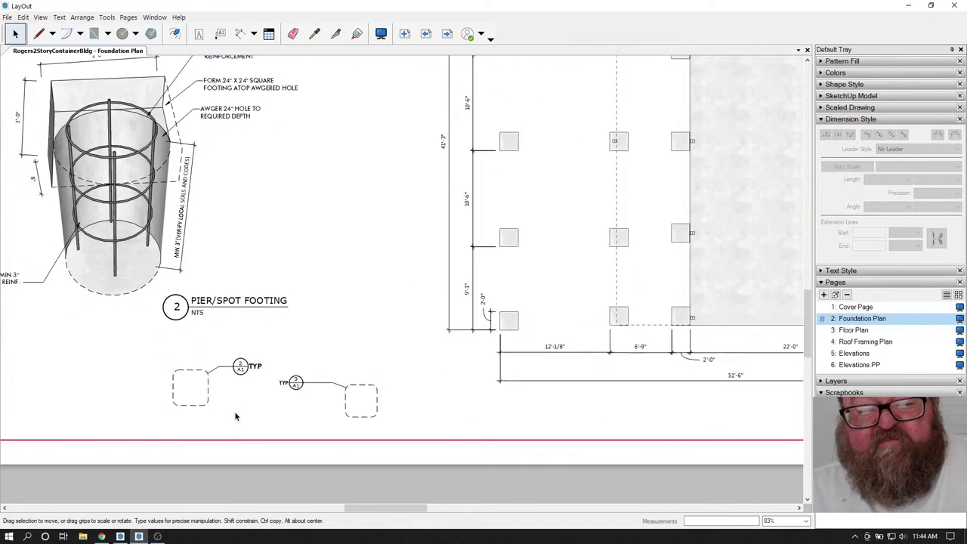
{"action": "scroll", "coordinate": [213, 384], "scroll_direction": "down", "scroll_amount": 2}
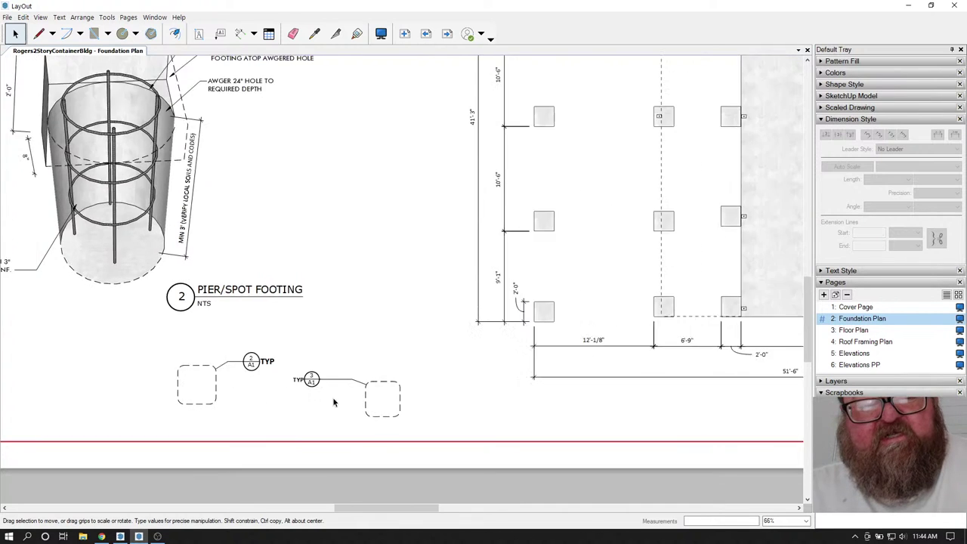
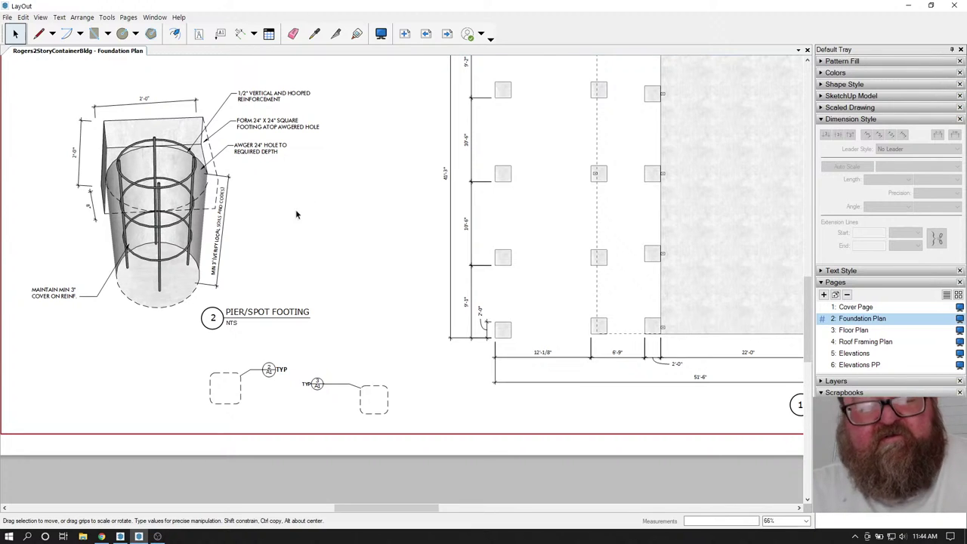
{"action": "left_click", "coordinate": [119, 536]}
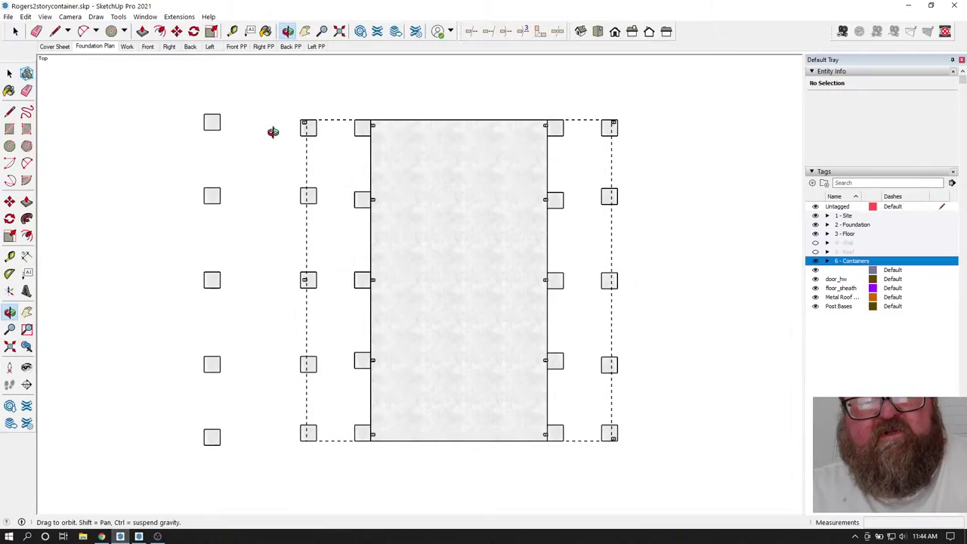
{"action": "left_click", "coordinate": [148, 47]}
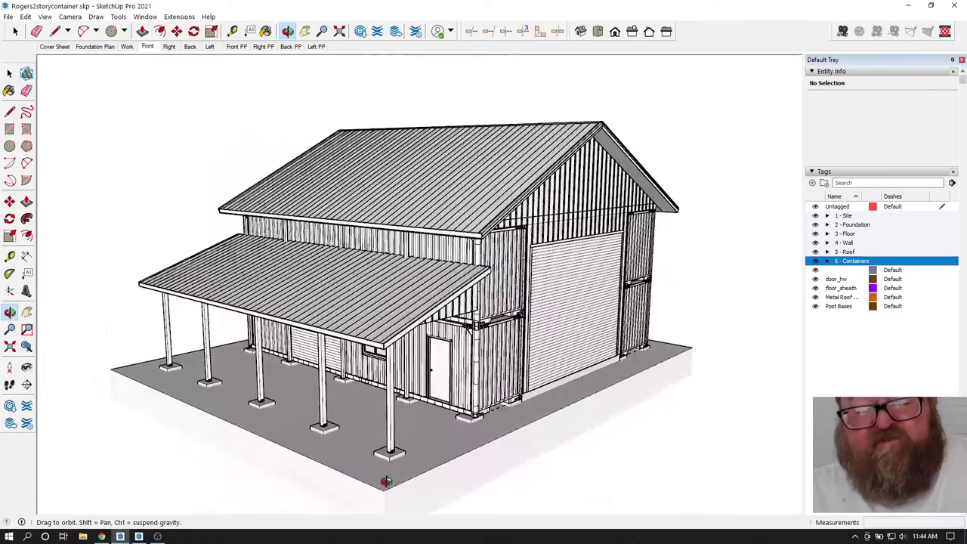
{"action": "scroll", "coordinate": [385, 481], "scroll_direction": "up", "scroll_amount": 10}
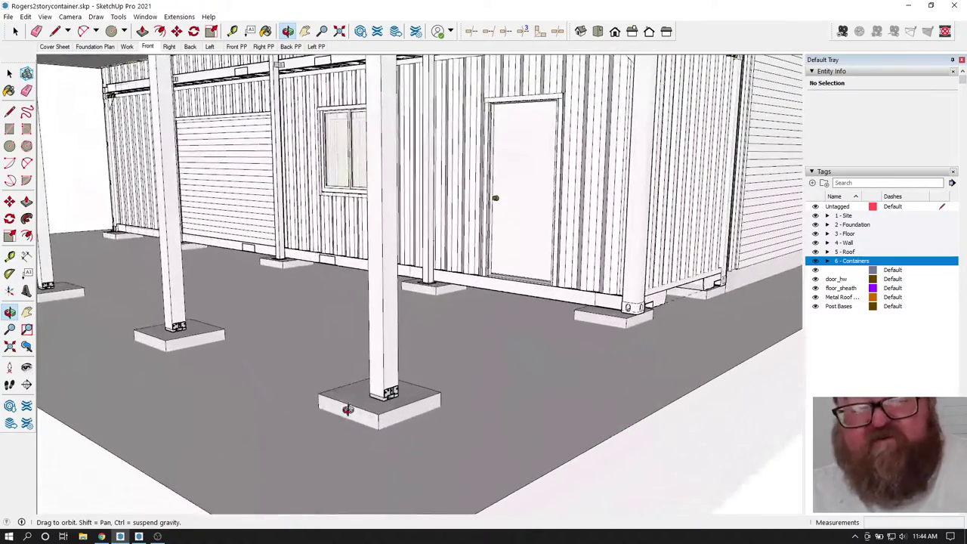
{"action": "scroll", "coordinate": [351, 404], "scroll_direction": "down", "scroll_amount": 1}
{"action": "scroll", "coordinate": [404, 411], "scroll_direction": "down", "scroll_amount": 2}
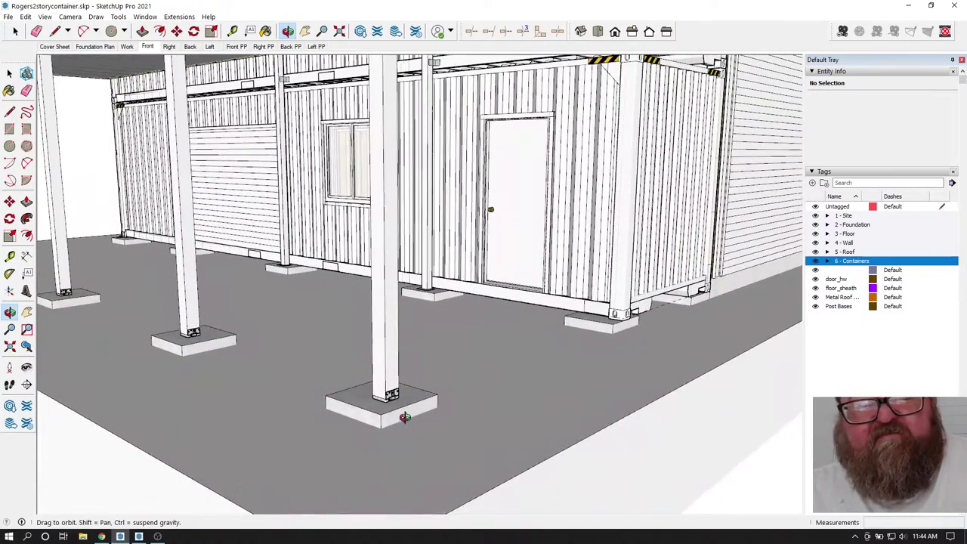
{"action": "left_click_drag", "start_coordinate": [405, 417], "coordinate": [271, 358]}
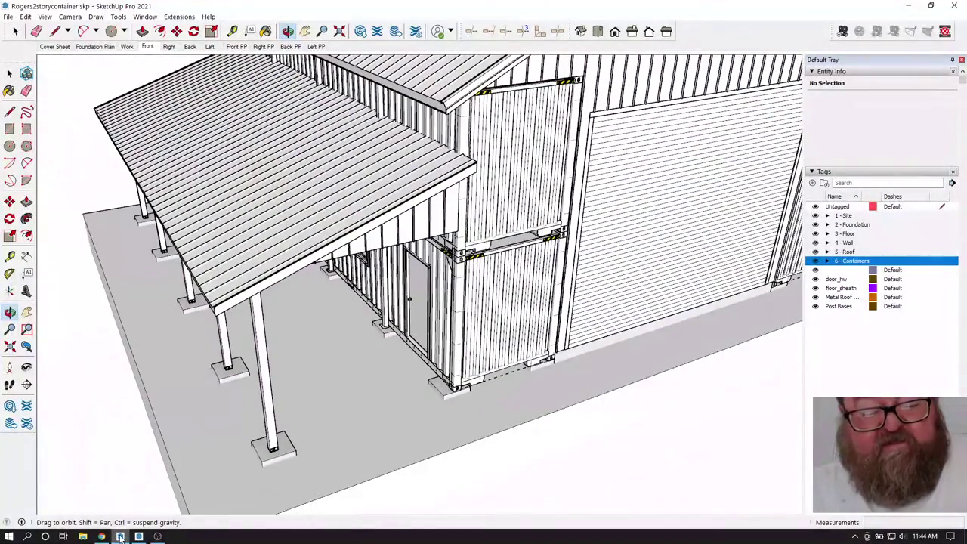
- Switch to LayOut and move the 2/A1 TYP callout onto the plan, its dashed box around the outer column's second-lowest pier
{"action": "left_click", "coordinate": [120, 536]}
{"action": "scroll", "coordinate": [283, 250], "scroll_direction": "down", "scroll_amount": 1}
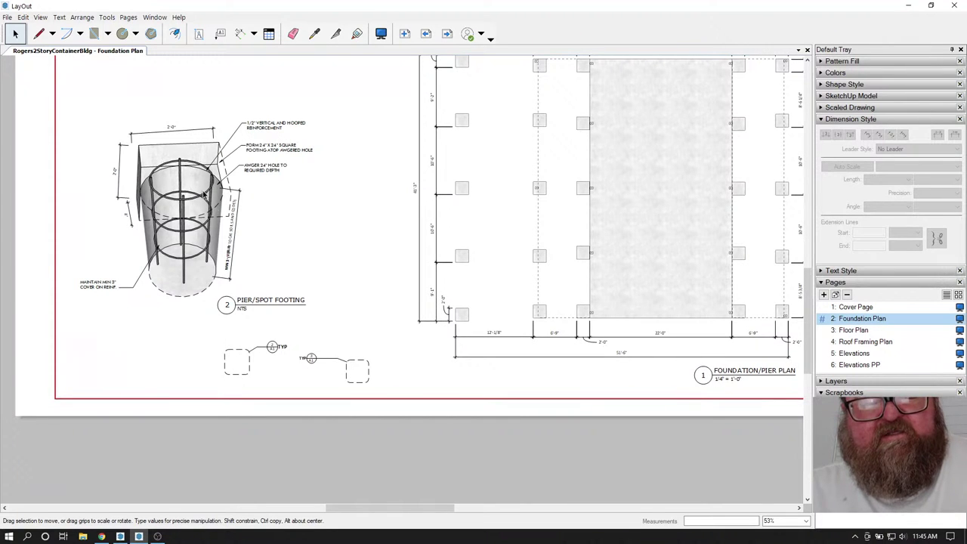
{"action": "left_click", "coordinate": [263, 347]}
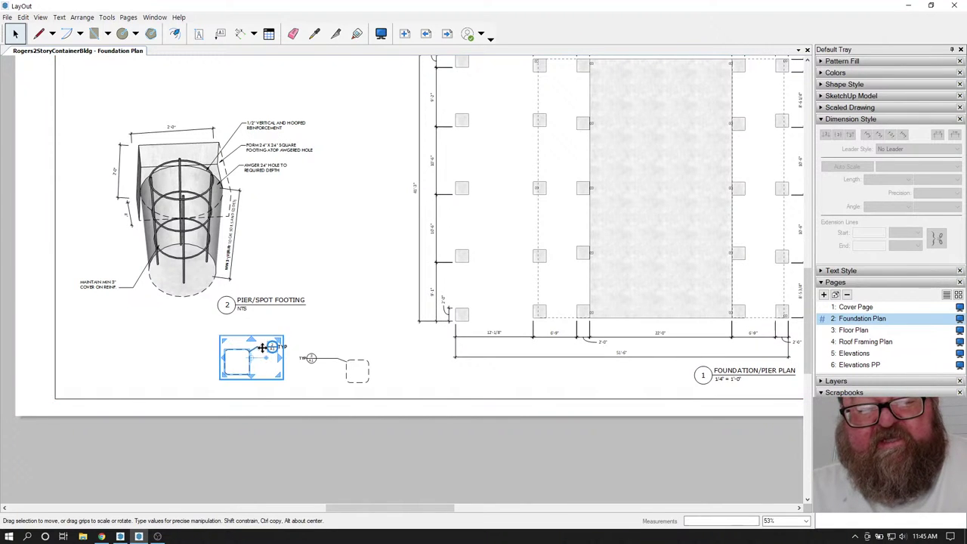
{"action": "left_click_drag", "start_coordinate": [262, 348], "coordinate": [488, 243]}
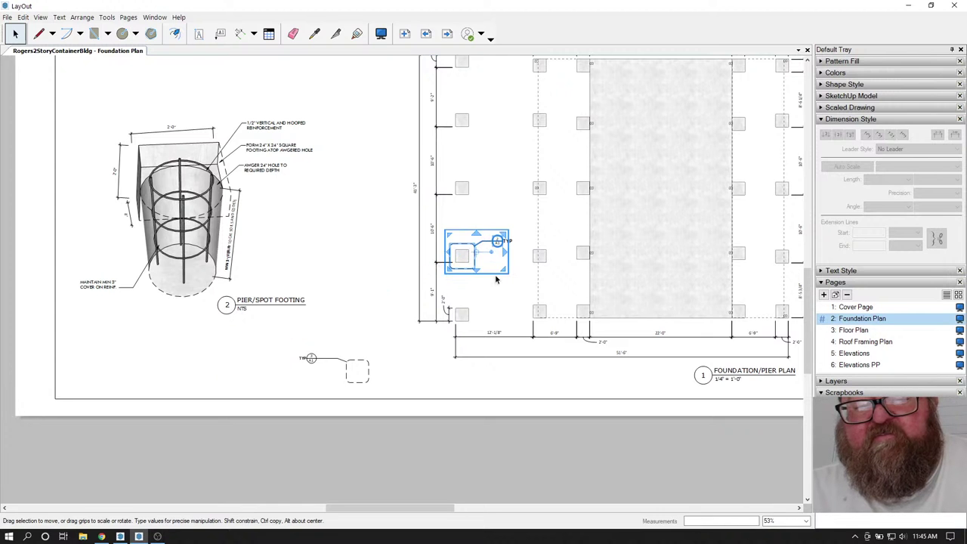
{"action": "left_click", "coordinate": [494, 278]}
{"action": "scroll", "coordinate": [498, 256], "scroll_direction": "up", "scroll_amount": 5}
{"action": "scroll", "coordinate": [497, 261], "scroll_direction": "up", "scroll_amount": 2}
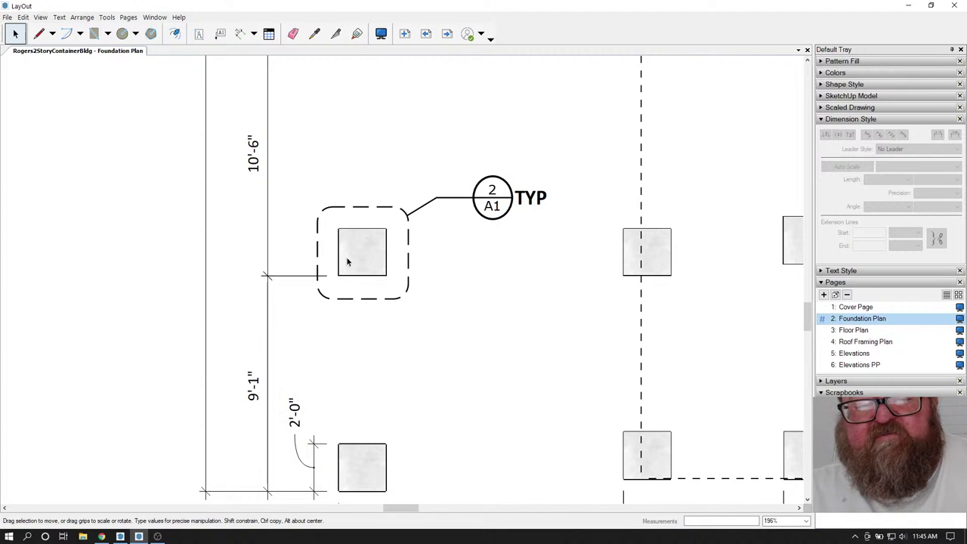
{"action": "scroll", "coordinate": [433, 276], "scroll_direction": "down", "scroll_amount": 8}
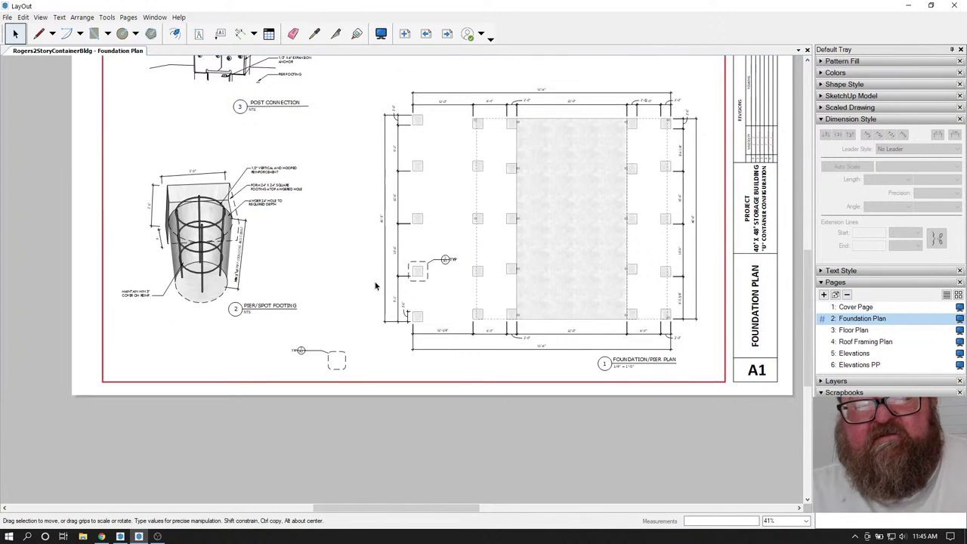
- Examine the 2/A1 and 3/A1 TYP callouts against the A1 sheet number, the Pier/Spot Footing title and the Post Connection detail
{"action": "scroll", "coordinate": [431, 283], "scroll_direction": "up", "scroll_amount": 4}
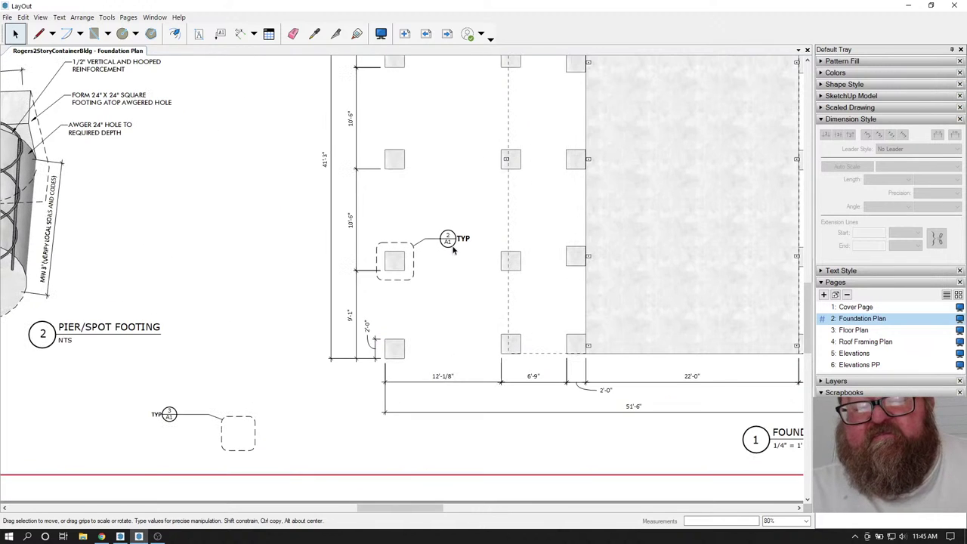
{"action": "scroll", "coordinate": [453, 250], "scroll_direction": "up", "scroll_amount": 2}
{"action": "scroll", "coordinate": [444, 242], "scroll_direction": "down", "scroll_amount": 5}
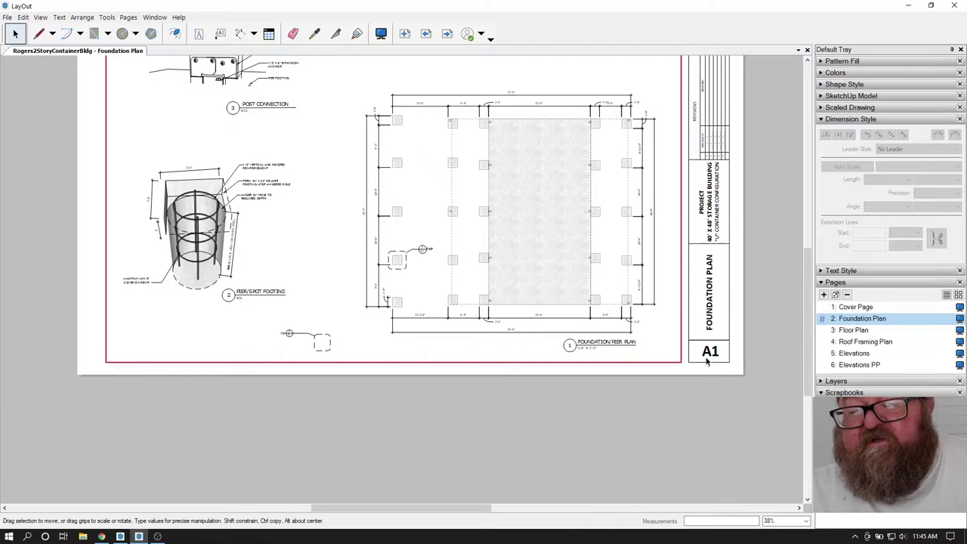
{"action": "scroll", "coordinate": [707, 362], "scroll_direction": "up", "scroll_amount": 2}
{"action": "scroll", "coordinate": [290, 263], "scroll_direction": "down", "scroll_amount": 1}
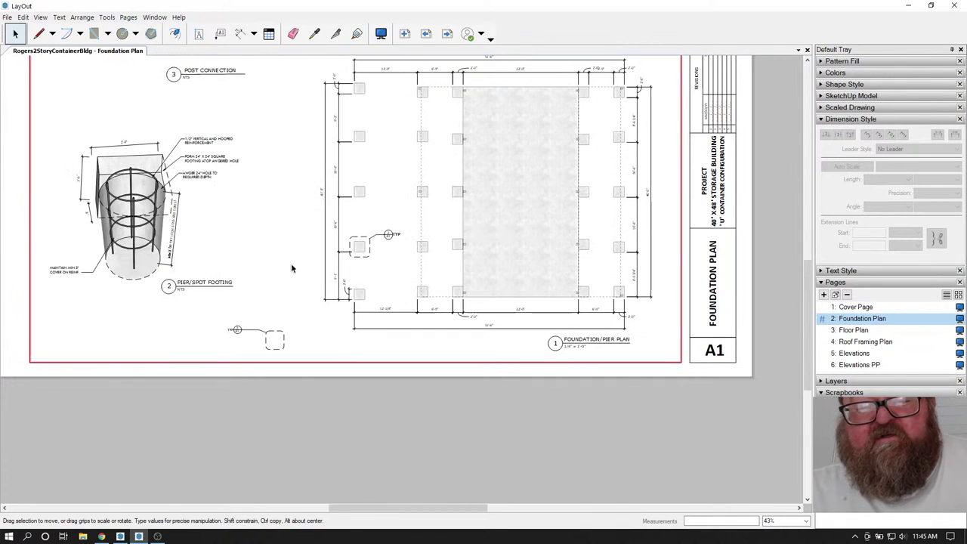
{"action": "scroll", "coordinate": [158, 291], "scroll_direction": "up", "scroll_amount": 2}
{"action": "scroll", "coordinate": [159, 291], "scroll_direction": "up", "scroll_amount": 4}
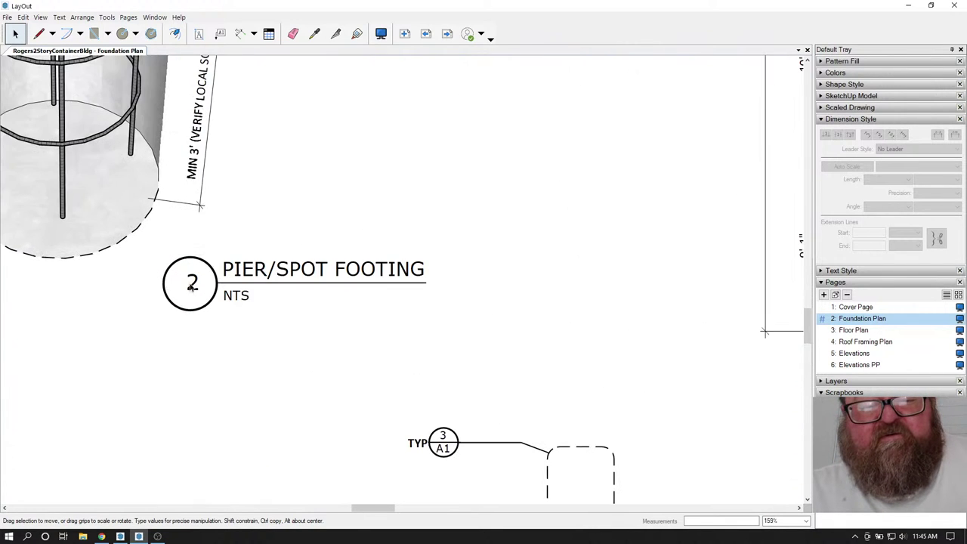
{"action": "scroll", "coordinate": [270, 330], "scroll_direction": "down", "scroll_amount": 5}
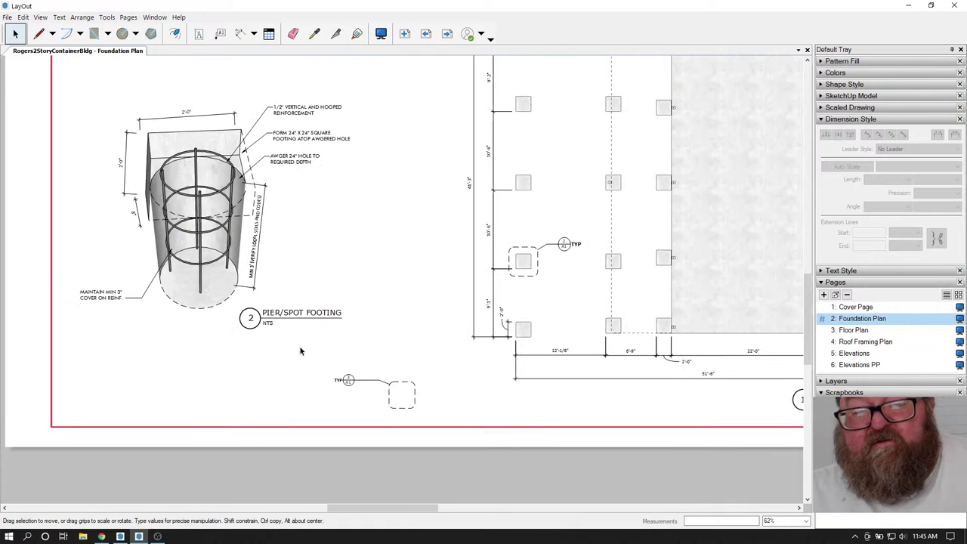
{"action": "scroll", "coordinate": [342, 392], "scroll_direction": "down", "scroll_amount": 1}
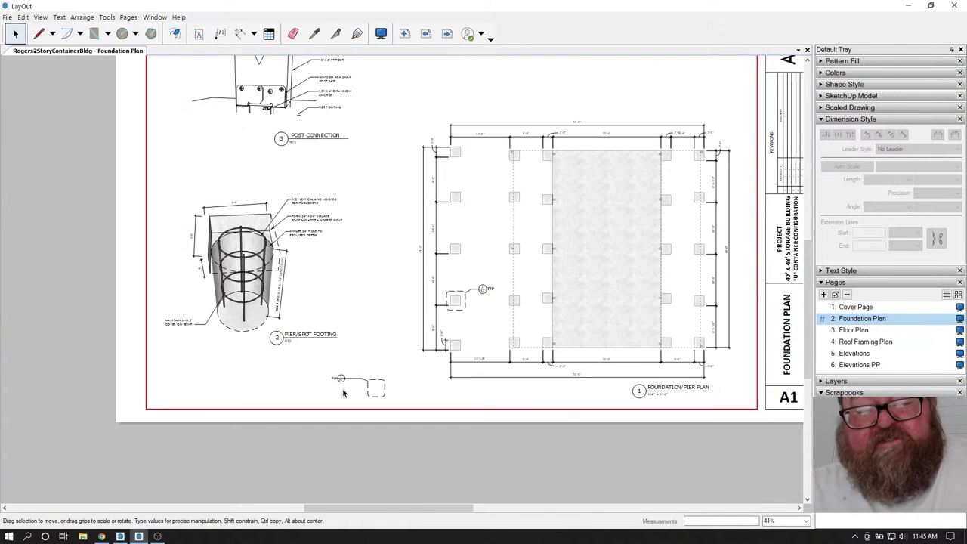
{"action": "scroll", "coordinate": [275, 80], "scroll_direction": "up", "scroll_amount": 3}
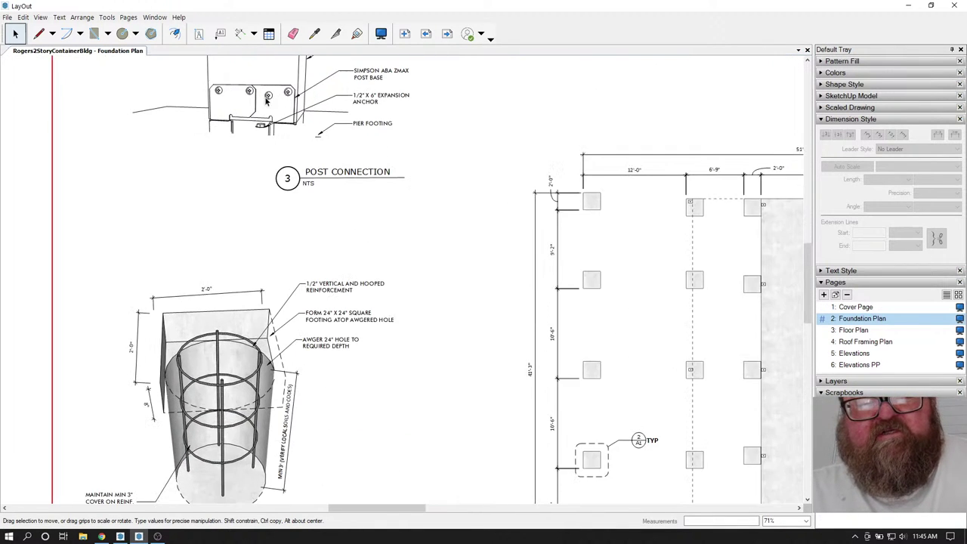
{"action": "scroll", "coordinate": [221, 151], "scroll_direction": "down", "scroll_amount": 3}
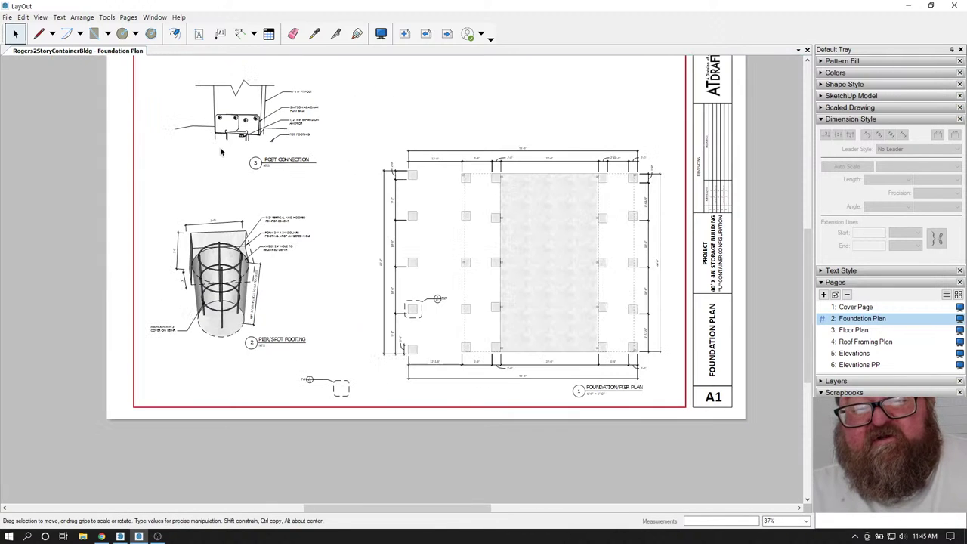
{"action": "left_click", "coordinate": [309, 375]}
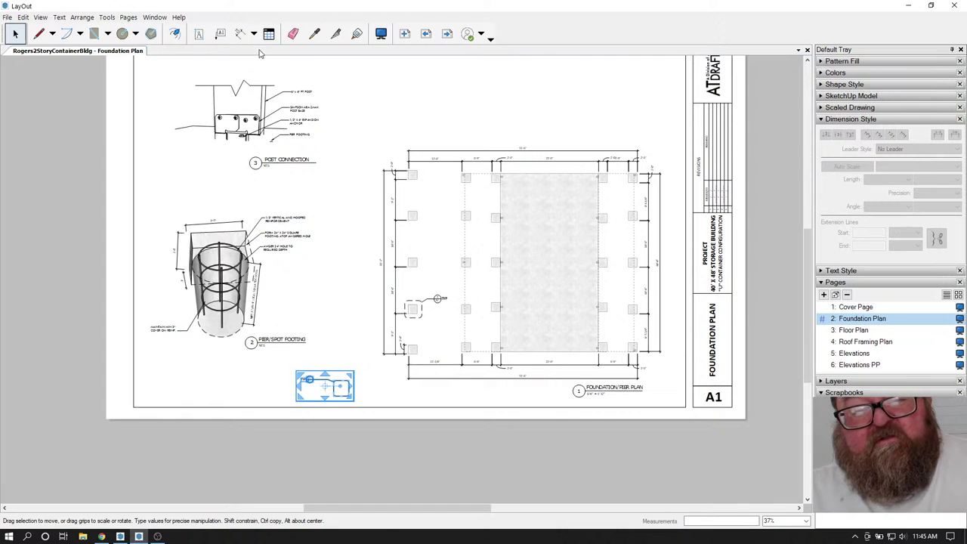
{"action": "scroll", "coordinate": [246, 145], "scroll_direction": "up", "scroll_amount": 3}
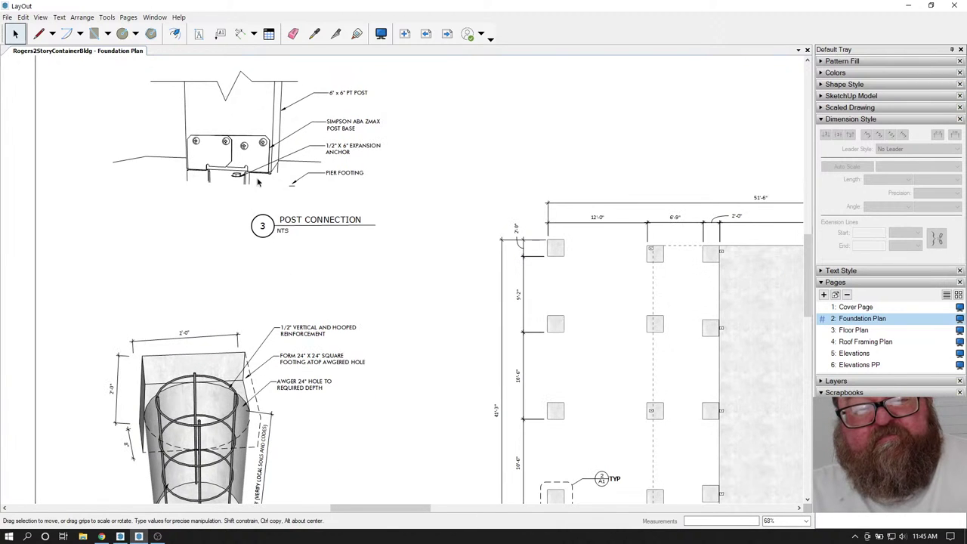
{"action": "scroll", "coordinate": [257, 182], "scroll_direction": "up", "scroll_amount": 3}
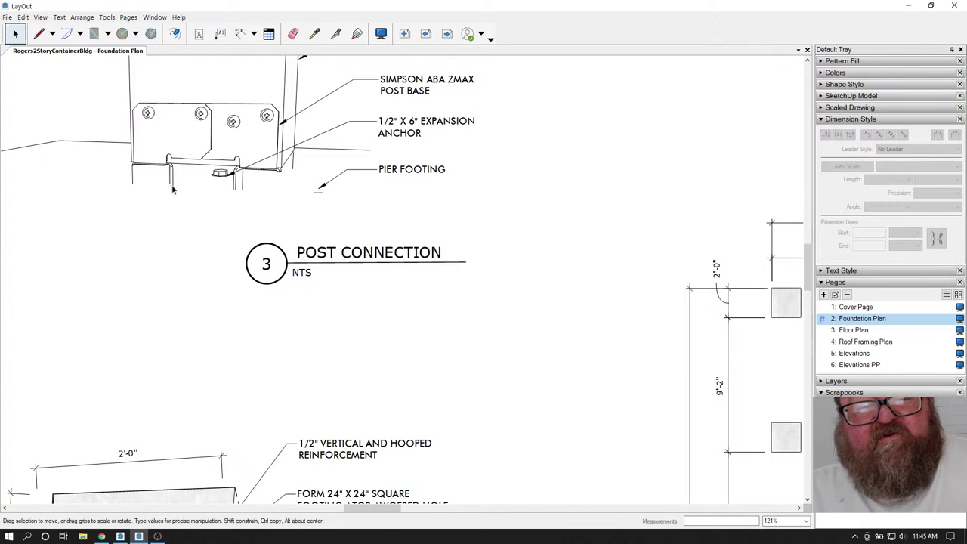
- Switch the Post Connection detail's viewport to the Architectural Design Style
{"action": "left_click", "coordinate": [271, 139]}
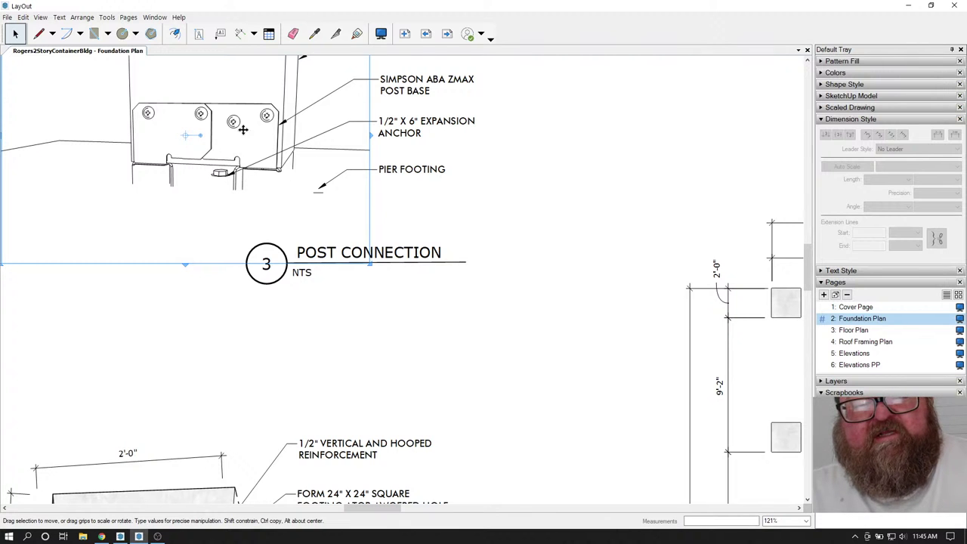
{"action": "scroll", "coordinate": [300, 212], "scroll_direction": "down", "scroll_amount": 2}
{"action": "right_click", "coordinate": [273, 146]}
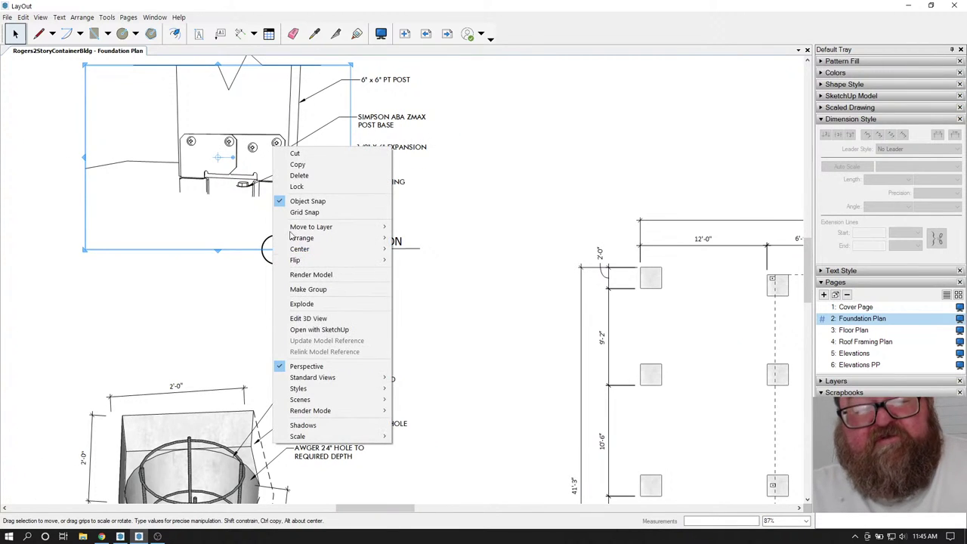
{"action": "mouse_move", "coordinate": [309, 390]}
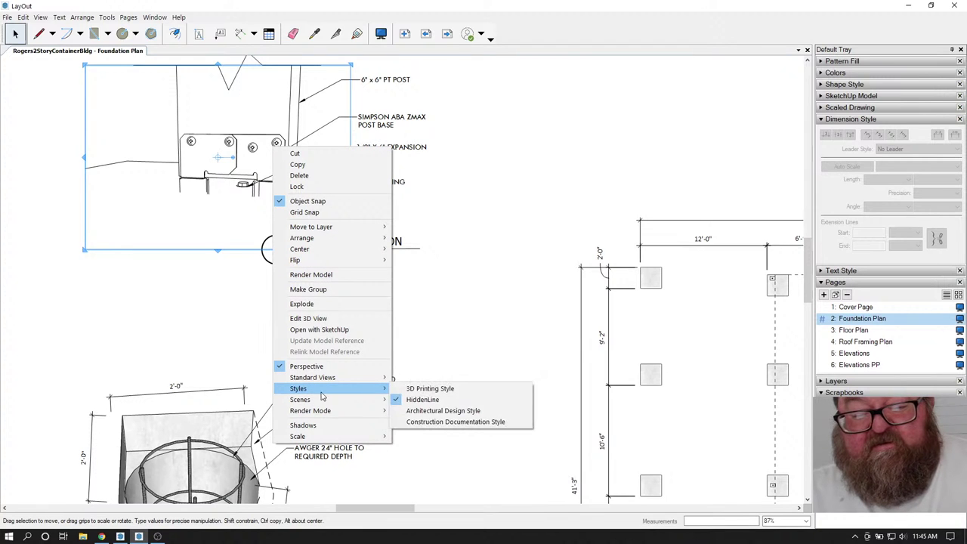
{"action": "left_click", "coordinate": [435, 410]}
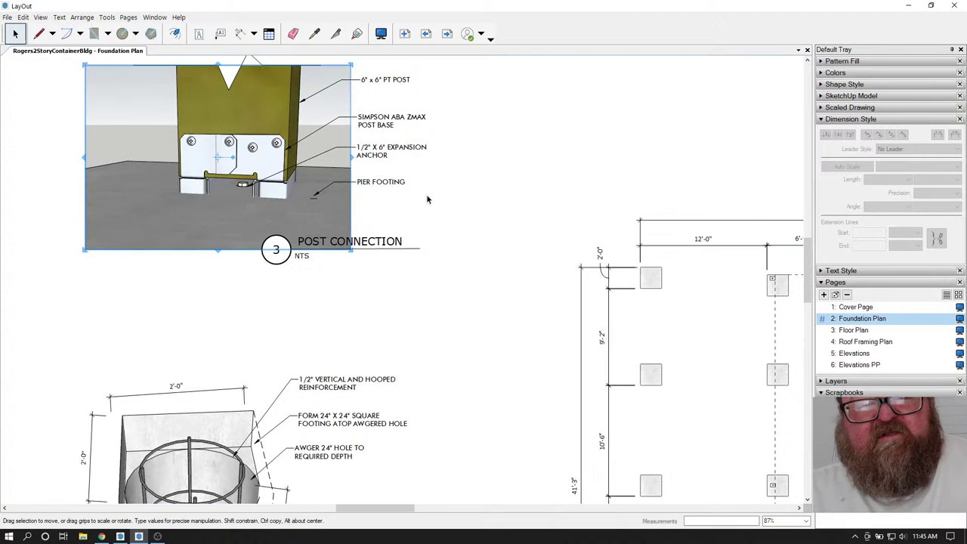
{"action": "left_click", "coordinate": [67, 149]}
{"action": "scroll", "coordinate": [422, 221], "scroll_direction": "down", "scroll_amount": 2}
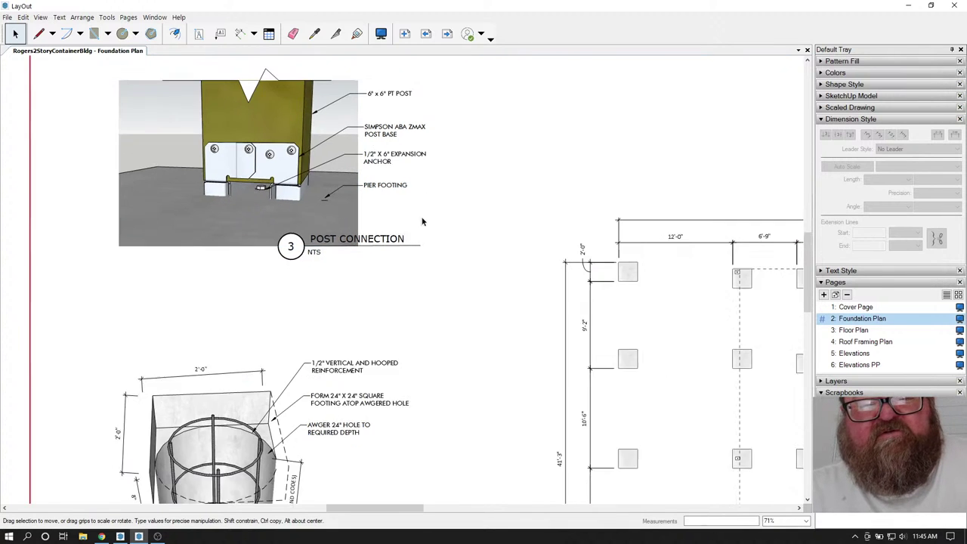
- Try to draw a line along the open bottom edge of the post base's left leg in the Post Connection detail
{"action": "scroll", "coordinate": [282, 147], "scroll_direction": "up", "scroll_amount": 3}
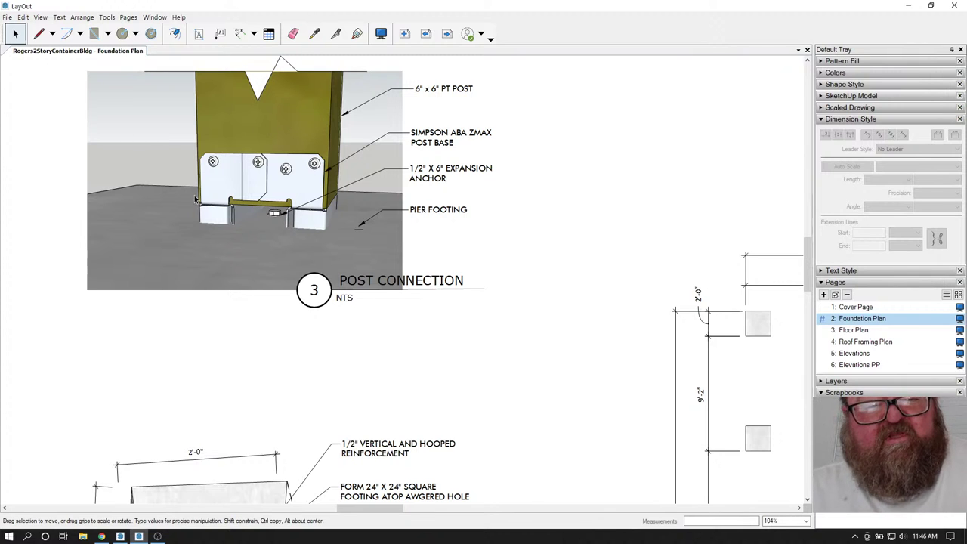
{"action": "left_click", "coordinate": [38, 33]}
{"action": "scroll", "coordinate": [236, 189], "scroll_direction": "up", "scroll_amount": 4}
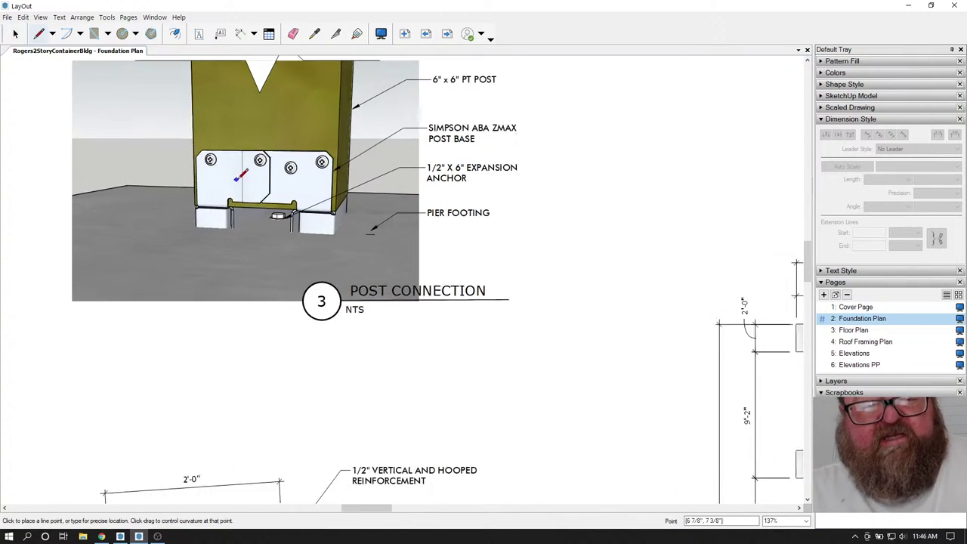
{"action": "scroll", "coordinate": [236, 189], "scroll_direction": "up", "scroll_amount": 1}
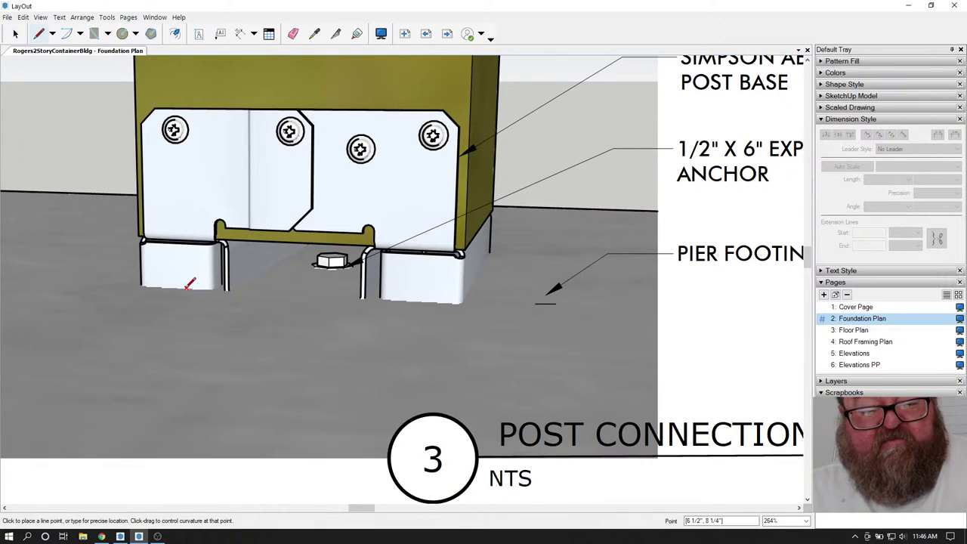
{"action": "left_click", "coordinate": [142, 285]}
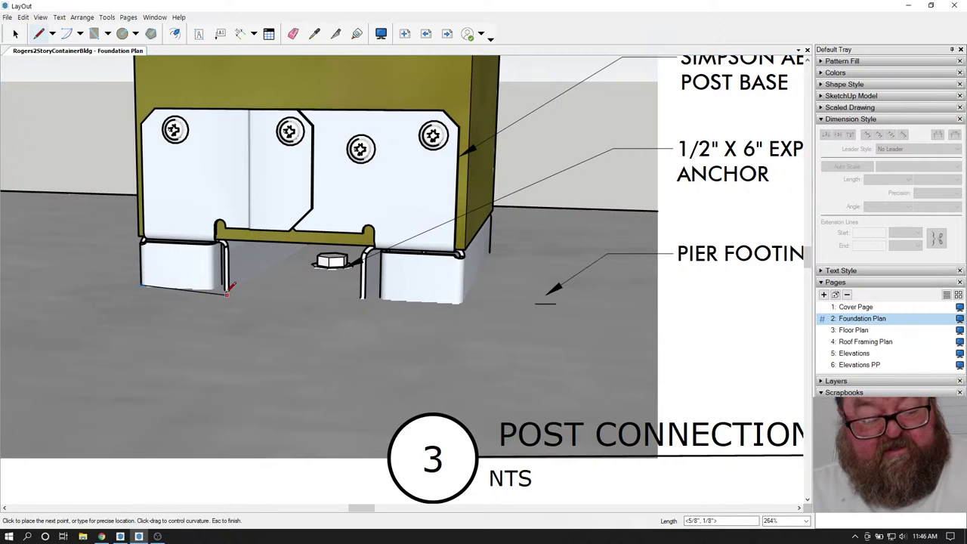
{"action": "double_click", "coordinate": [226, 286]}
{"action": "scroll", "coordinate": [227, 286], "scroll_direction": "down", "scroll_amount": 6}
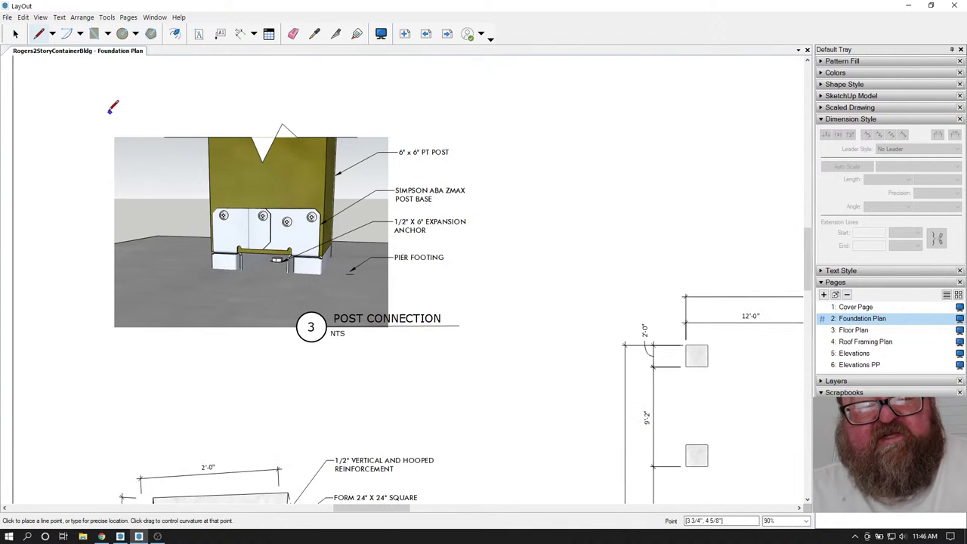
- Apply the Construction Documentation Style to the Post Connection viewport
{"action": "left_click", "coordinate": [15, 33]}
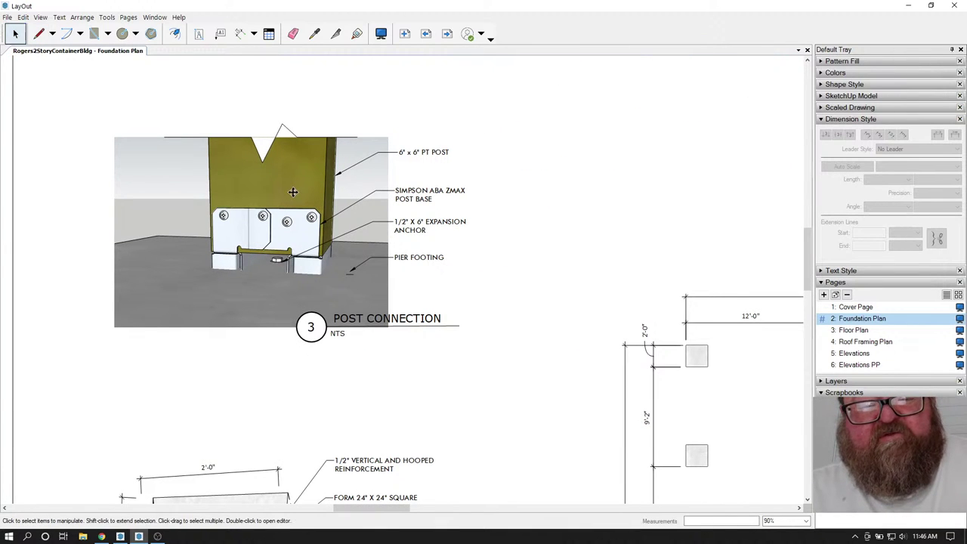
{"action": "left_click", "coordinate": [293, 192]}
{"action": "right_click", "coordinate": [293, 191]}
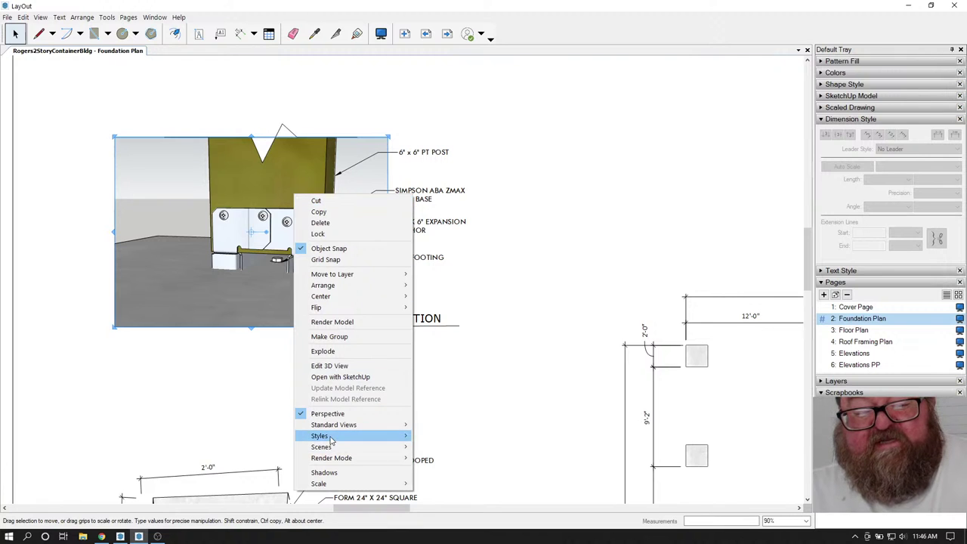
{"action": "mouse_move", "coordinate": [332, 436]}
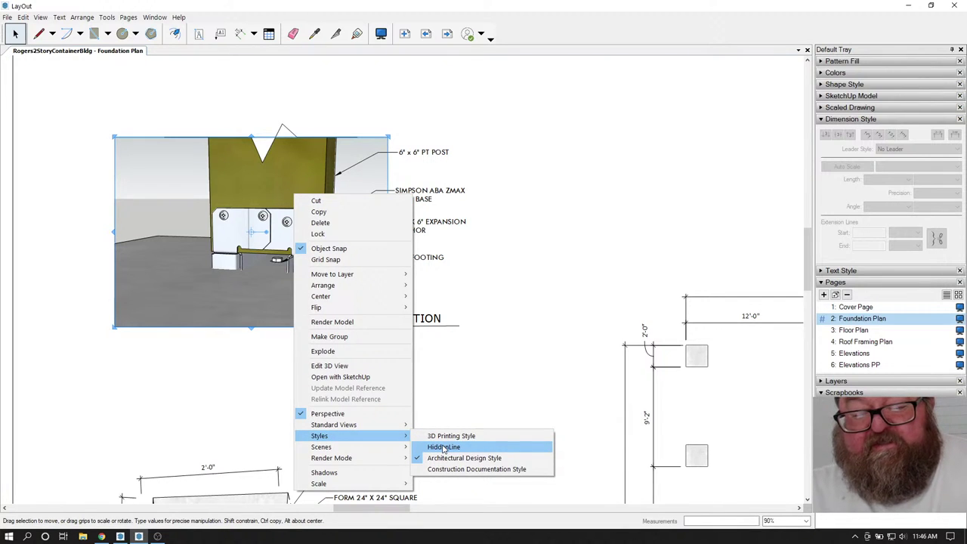
{"action": "left_click", "coordinate": [453, 469]}
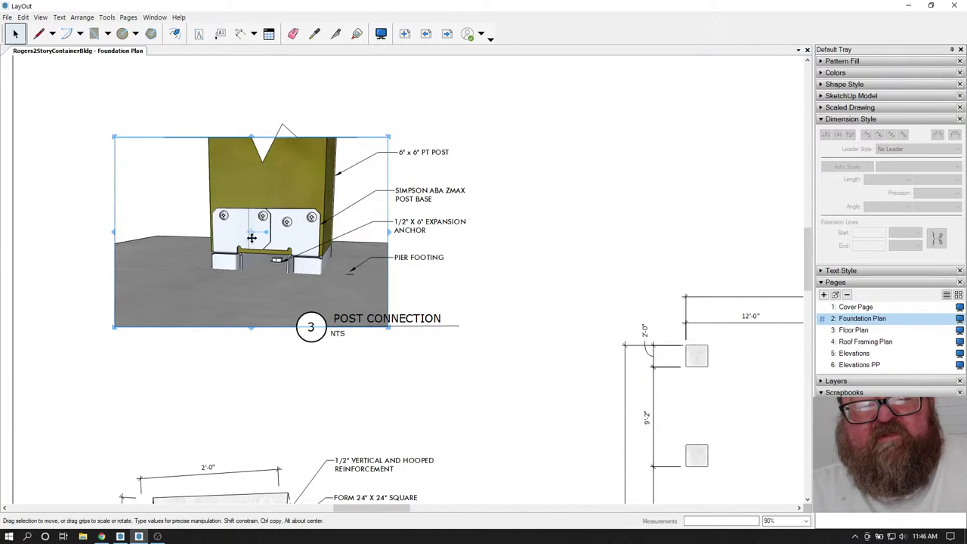
- Set the Post Connection viewport's style back to HiddenLine
{"action": "right_click", "coordinate": [258, 231]}
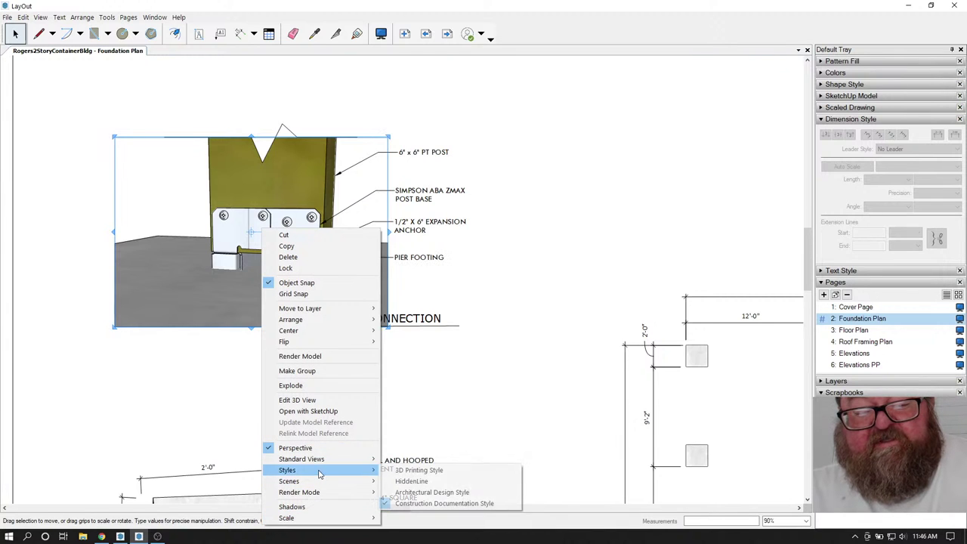
{"action": "mouse_move", "coordinate": [332, 458]}
{"action": "left_click", "coordinate": [412, 481]}
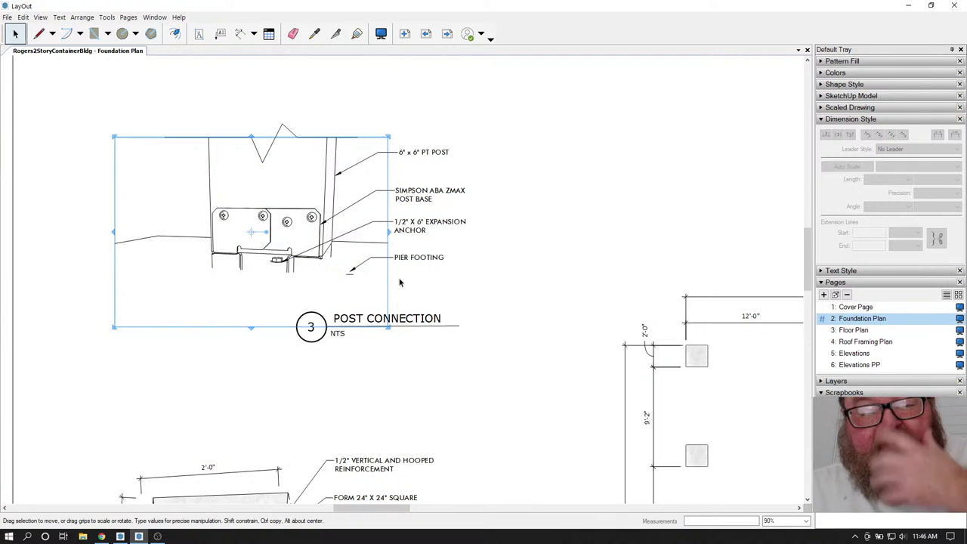
- Try closing the bottom of the post base's left leg with a line between its vertical edges in the hidden-line detail
{"action": "scroll", "coordinate": [223, 281], "scroll_direction": "up", "scroll_amount": 4}
{"action": "left_click", "coordinate": [38, 33]}
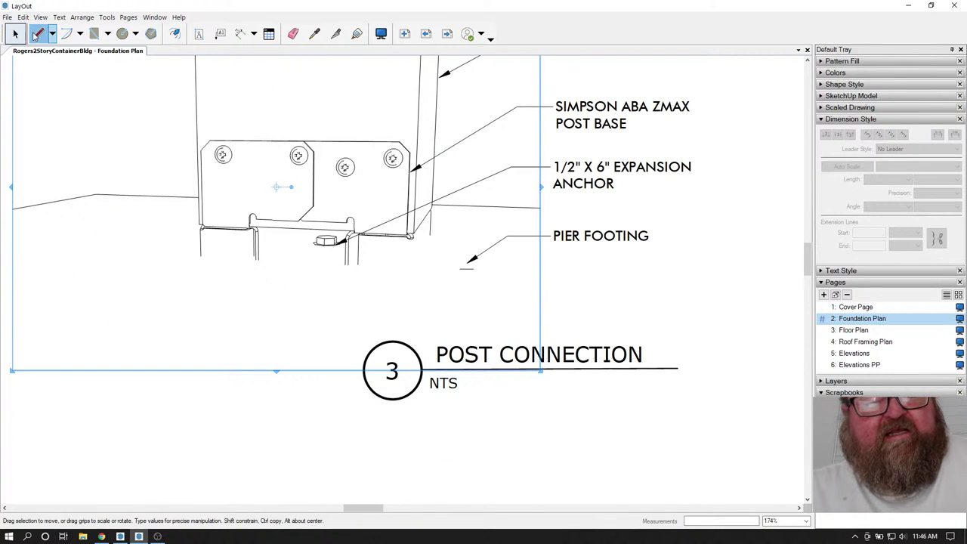
{"action": "scroll", "coordinate": [216, 238], "scroll_direction": "up", "scroll_amount": 3}
{"action": "left_click", "coordinate": [191, 263]}
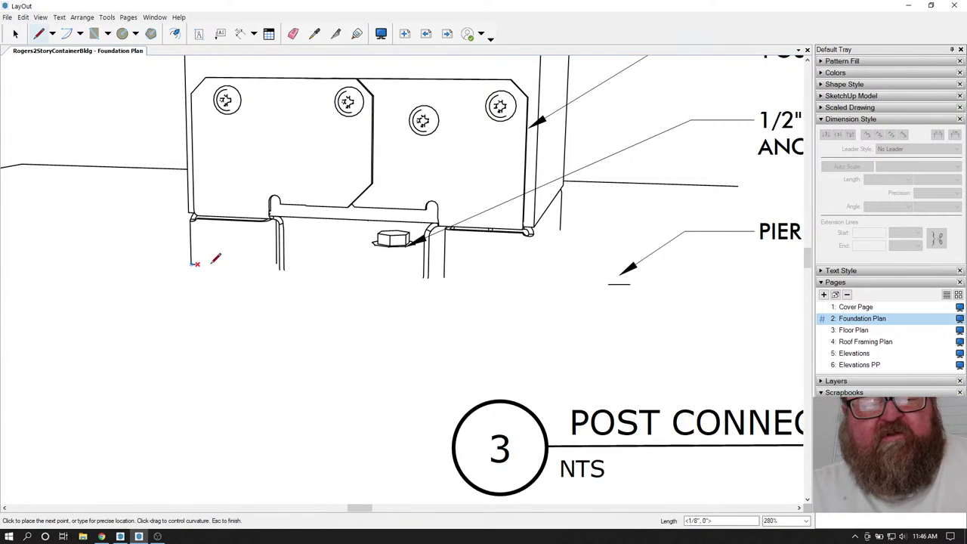
{"action": "left_click", "coordinate": [279, 269]}
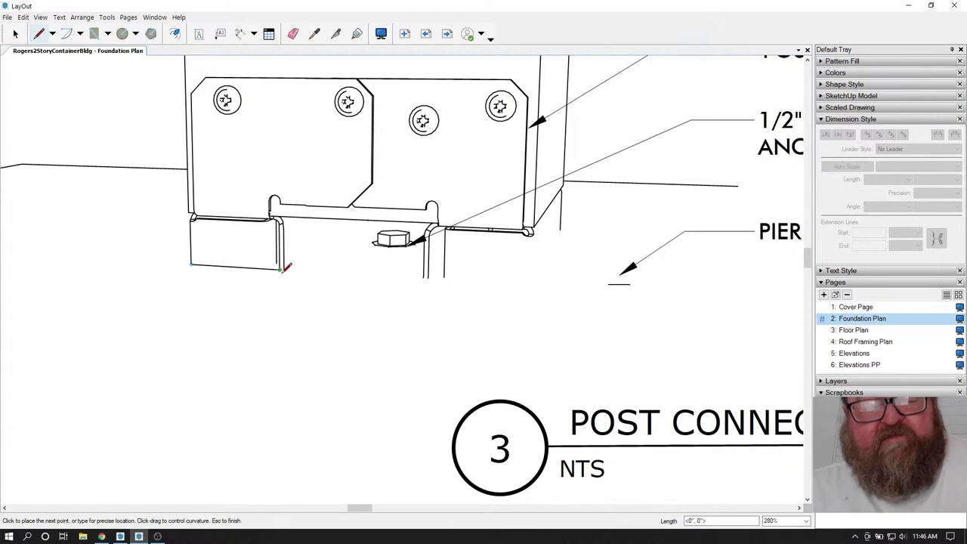
{"action": "key", "text": "Escape"}
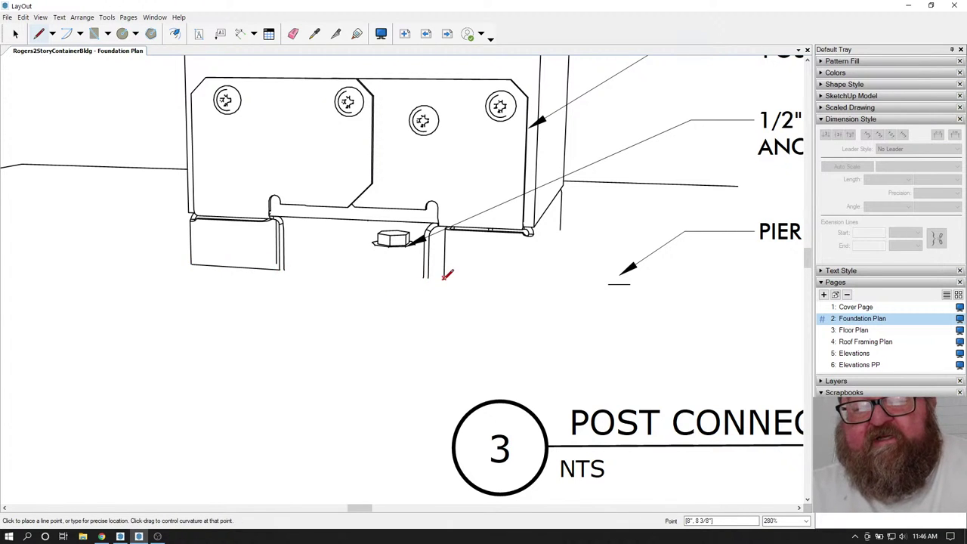
- Try outlining the post base's right leg with a line along its bottom and up to the back edge
{"action": "left_click", "coordinate": [445, 279]}
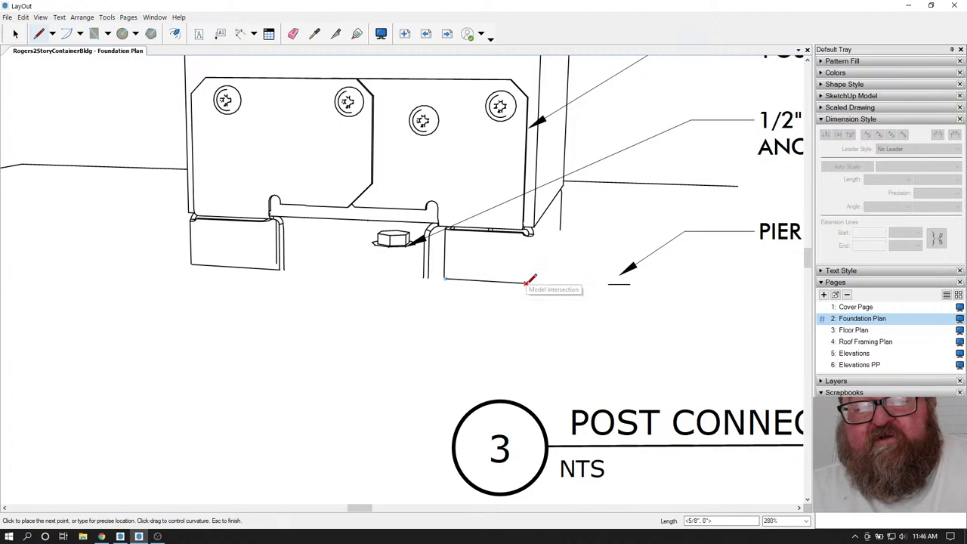
{"action": "left_click", "coordinate": [525, 283]}
{"action": "left_click", "coordinate": [560, 230]}
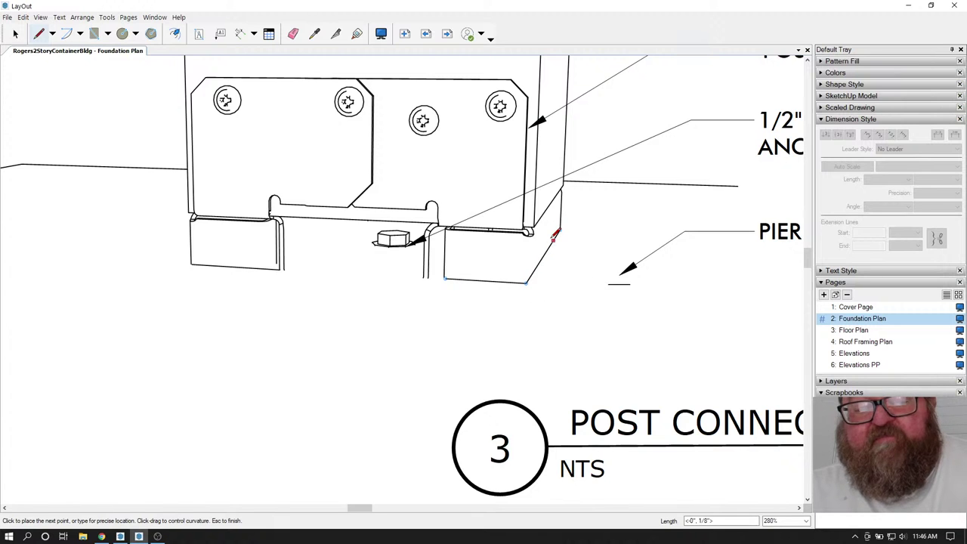
{"action": "key", "text": "Escape"}
{"action": "scroll", "coordinate": [401, 296], "scroll_direction": "down", "scroll_amount": 3}
{"action": "scroll", "coordinate": [274, 284], "scroll_direction": "down", "scroll_amount": 2}
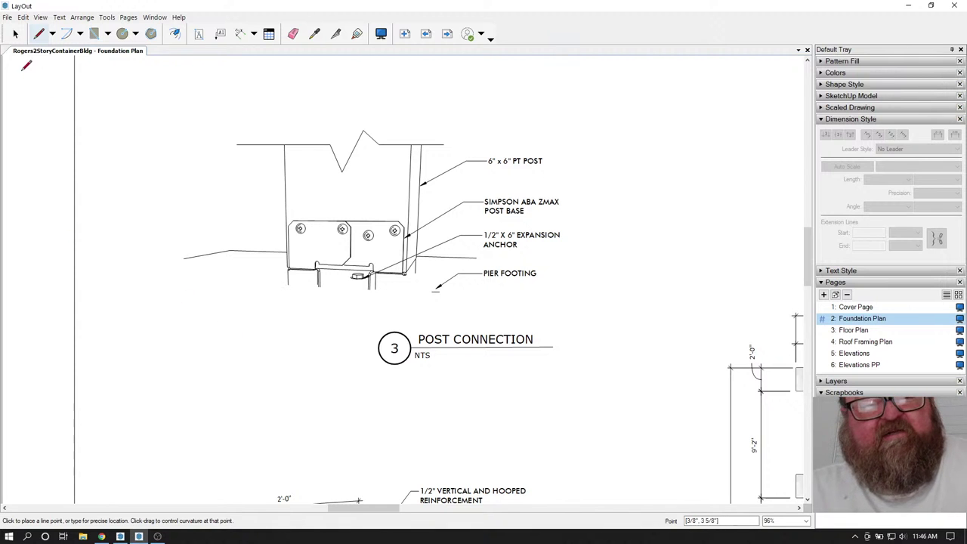
{"action": "left_click", "coordinate": [15, 33]}
{"action": "scroll", "coordinate": [113, 201], "scroll_direction": "down", "scroll_amount": 5}
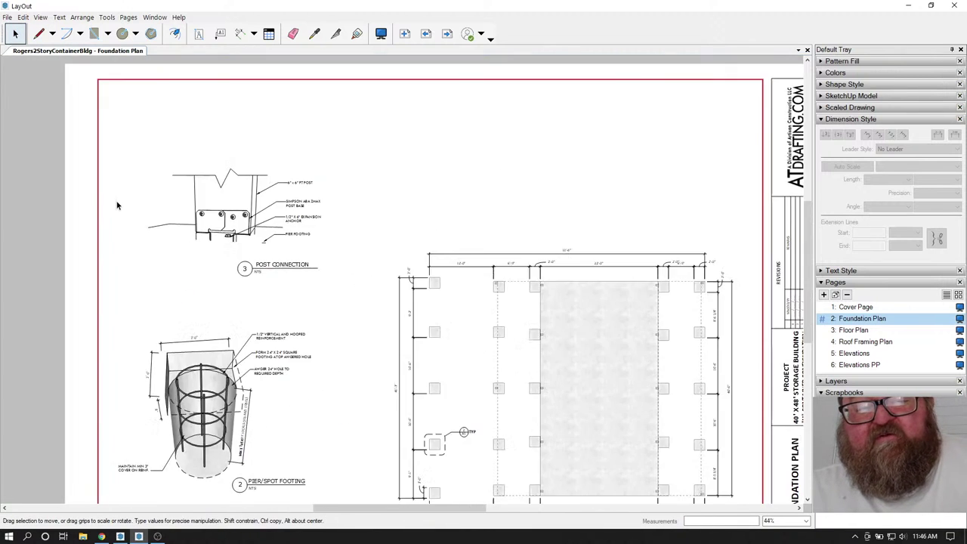
- Move the 3/A1 TYP detail callout from below the pier detail into the foundation plan, between the second and third footings of the outer column
{"action": "scroll", "coordinate": [428, 333], "scroll_direction": "down", "scroll_amount": 1}
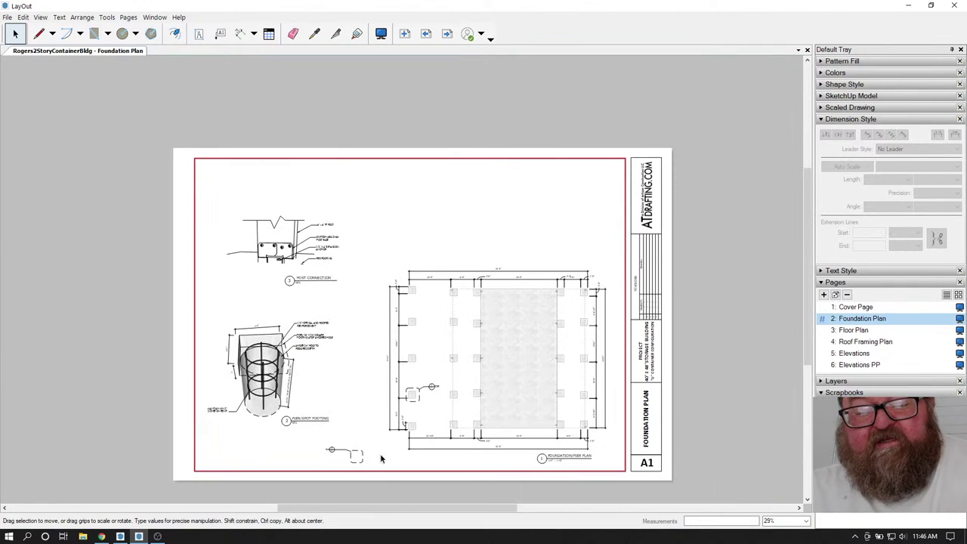
{"action": "scroll", "coordinate": [370, 461], "scroll_direction": "up", "scroll_amount": 3}
{"action": "scroll", "coordinate": [356, 472], "scroll_direction": "up", "scroll_amount": 1}
{"action": "left_click", "coordinate": [339, 432]}
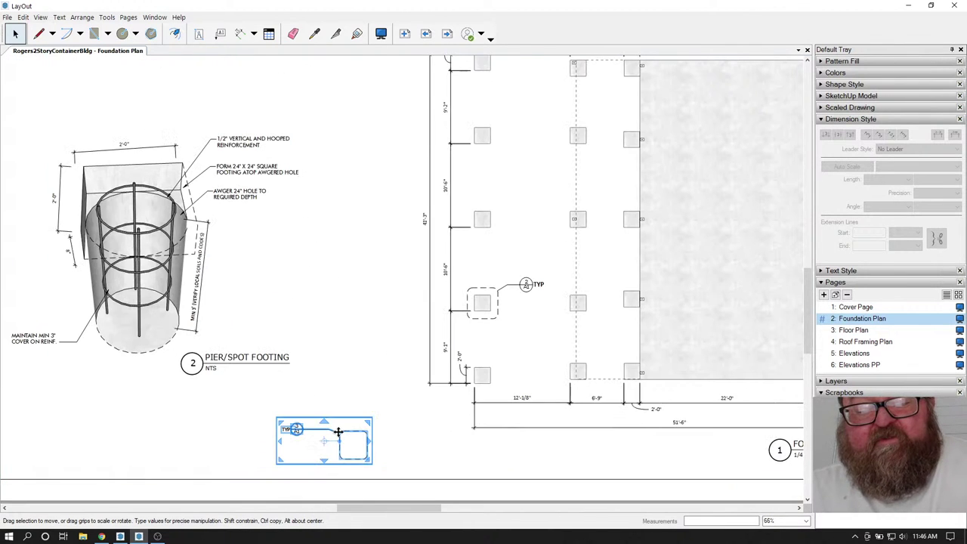
{"action": "scroll", "coordinate": [270, 399], "scroll_direction": "down", "scroll_amount": 2}
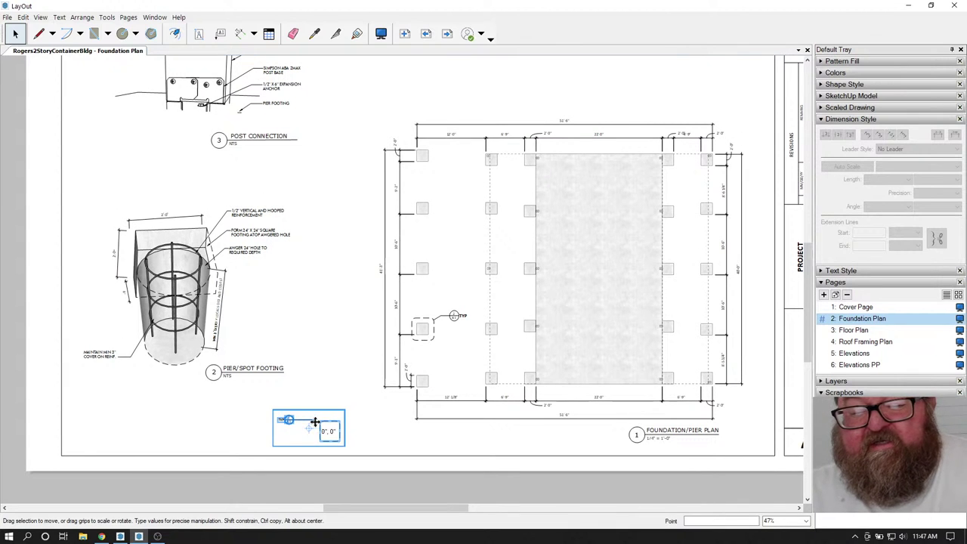
{"action": "left_click_drag", "start_coordinate": [315, 421], "coordinate": [443, 236]}
{"action": "scroll", "coordinate": [438, 238], "scroll_direction": "up", "scroll_amount": 5}
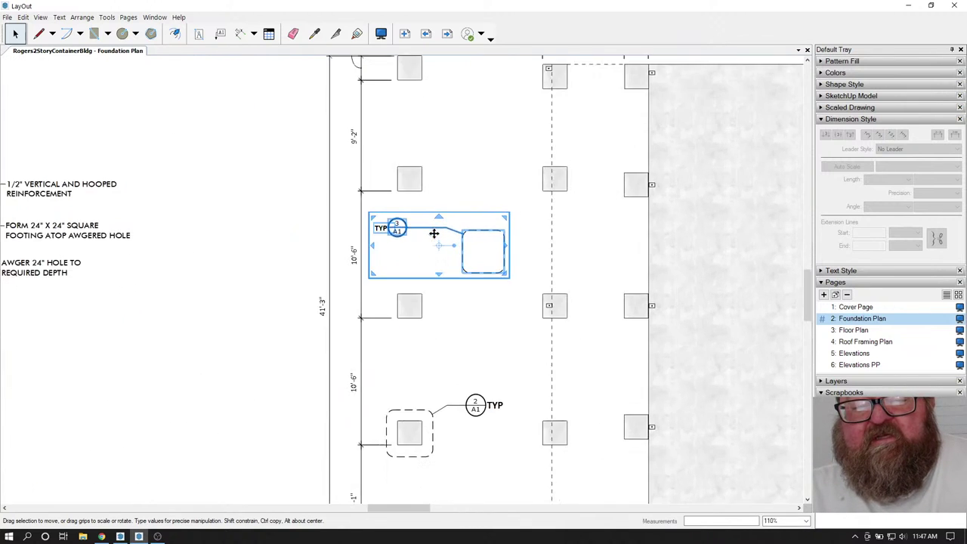
{"action": "scroll", "coordinate": [416, 186], "scroll_direction": "down", "scroll_amount": 1}
{"action": "scroll", "coordinate": [417, 189], "scroll_direction": "up", "scroll_amount": 4}
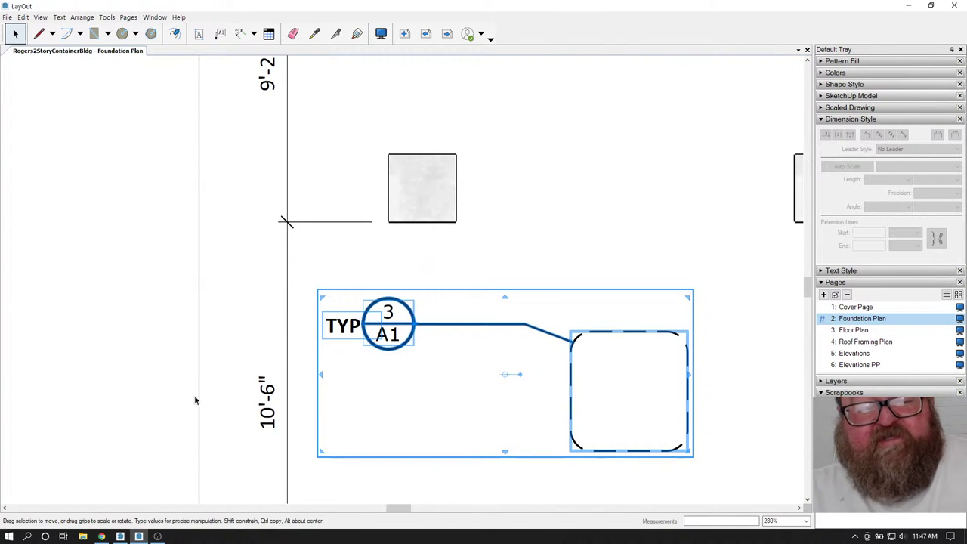
- Switch to the SketchUp model and explode the group holding the porch posts
{"action": "left_click", "coordinate": [122, 537]}
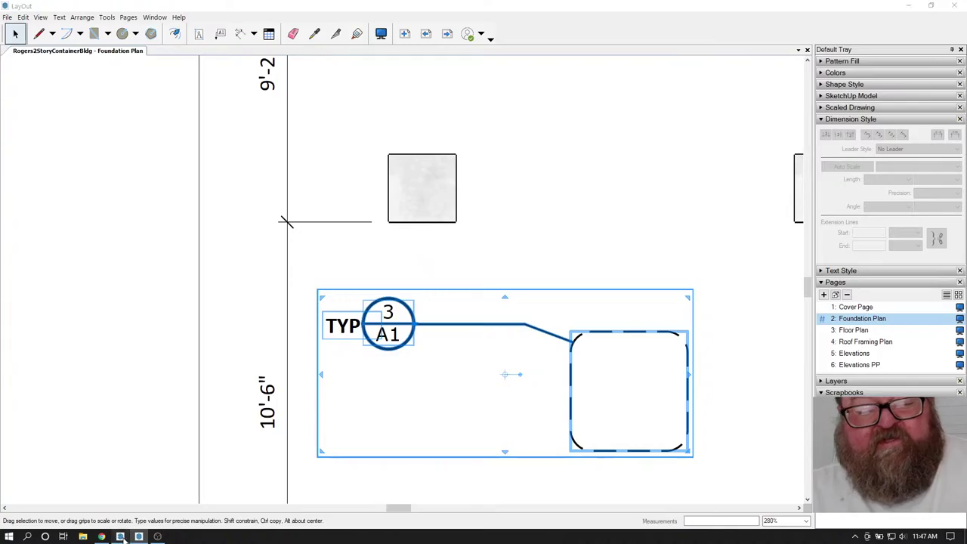
{"action": "middle_click_drag", "start_coordinate": [385, 350], "coordinate": [363, 355]}
{"action": "middle_click_drag", "start_coordinate": [288, 292], "coordinate": [309, 345]}
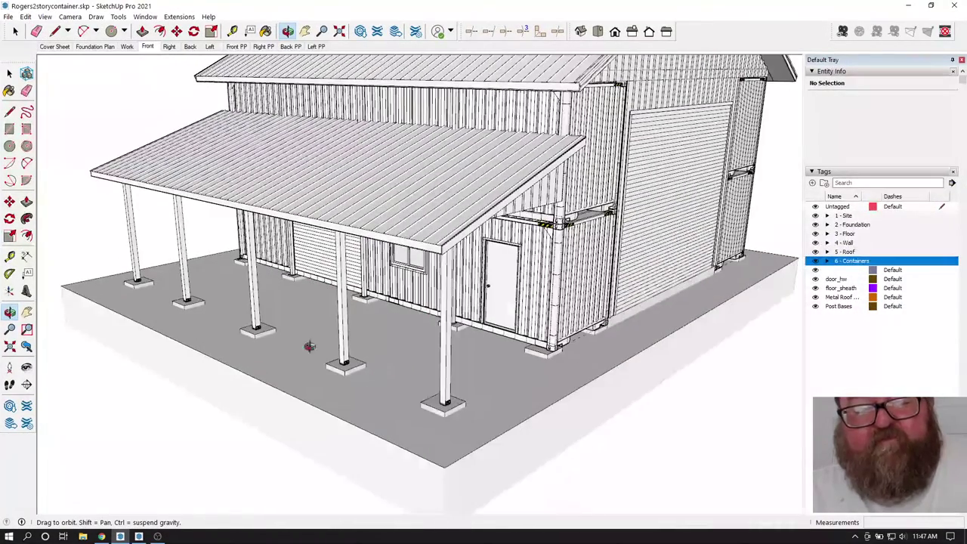
{"action": "key", "text": "space"}
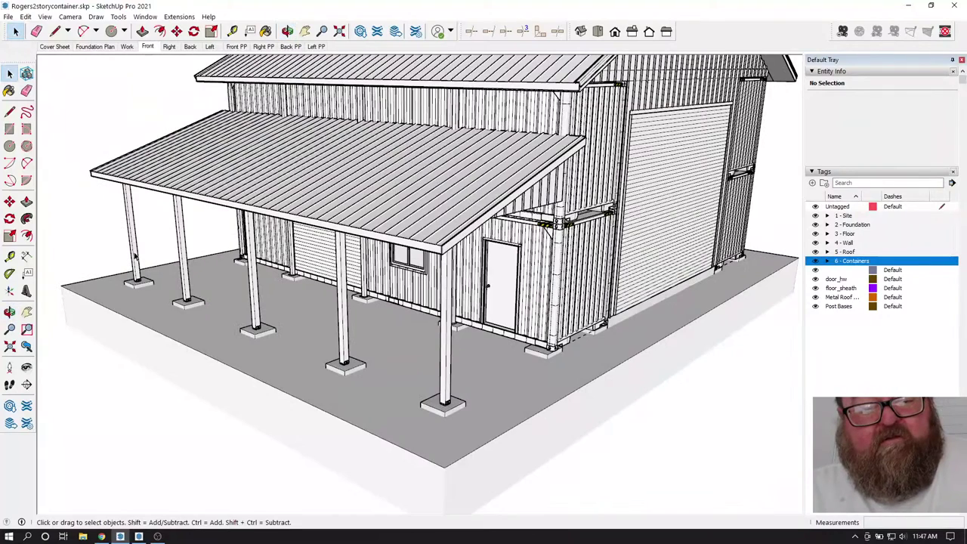
{"action": "left_click", "coordinate": [134, 257]}
{"action": "right_click", "coordinate": [133, 256]}
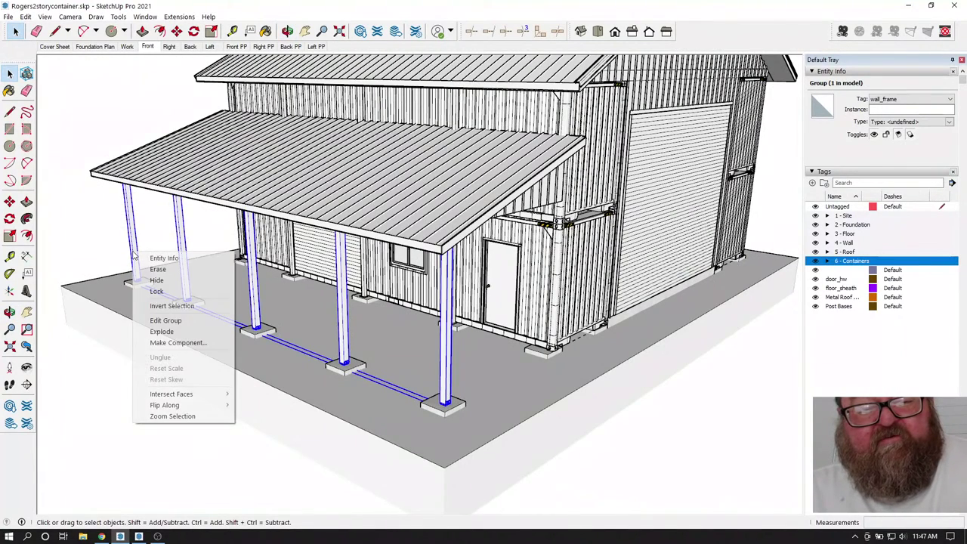
{"action": "left_click", "coordinate": [161, 331]}
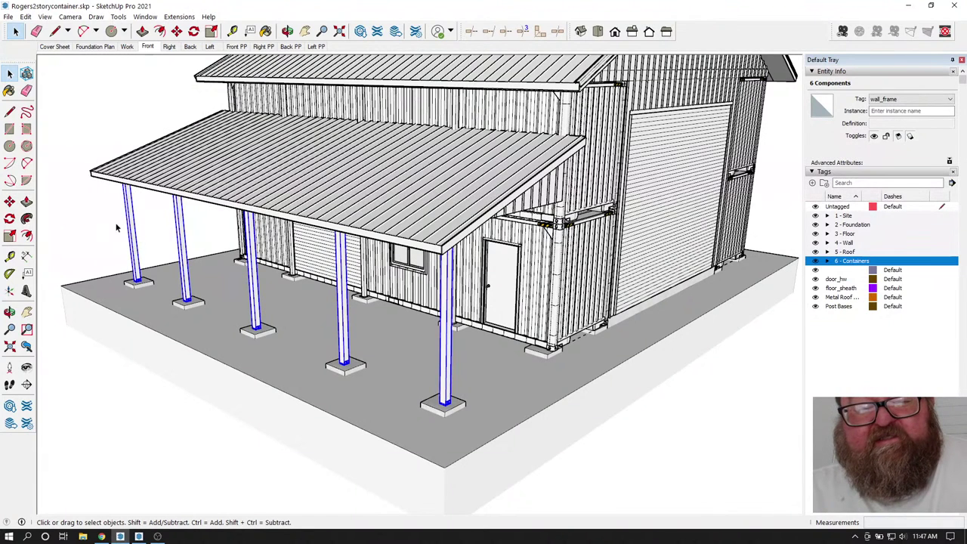
- Select the five porch post components and create a Porch Posts tag inside the 4 - Wall tag folder
{"action": "left_click", "coordinate": [119, 222]}
{"action": "left_click", "coordinate": [130, 225]}
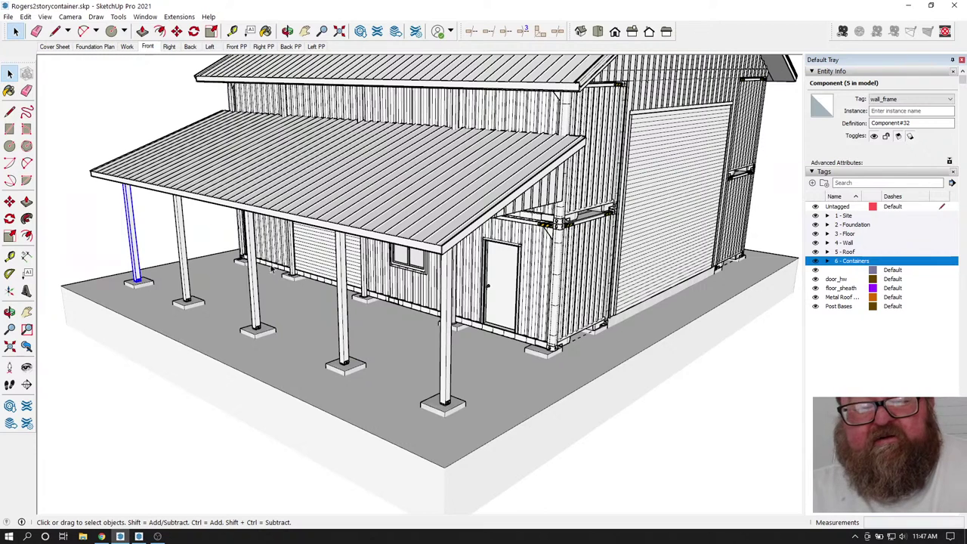
{"action": "left_click", "coordinate": [181, 234], "text": "shift"}
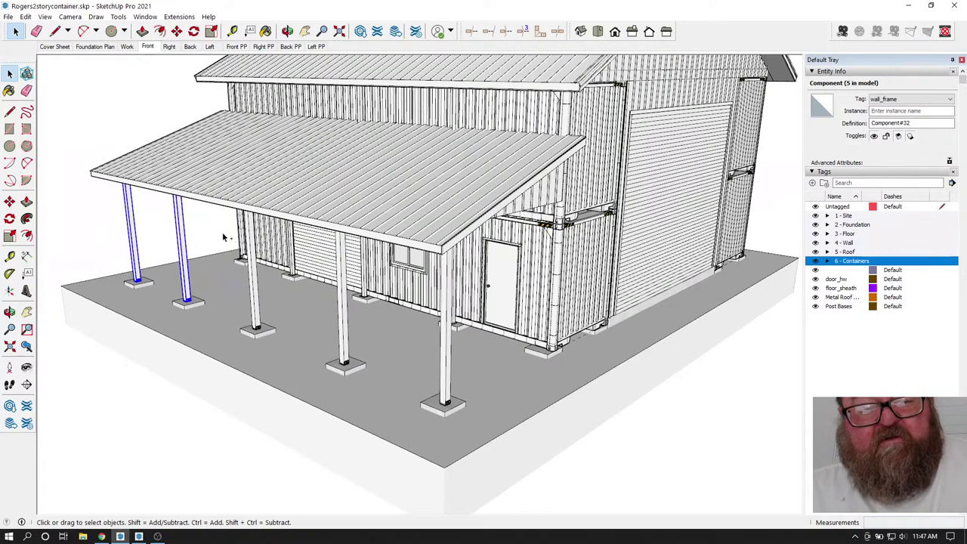
{"action": "left_click", "coordinate": [257, 251], "text": "shift"}
{"action": "left_click", "coordinate": [341, 272], "text": "shift"}
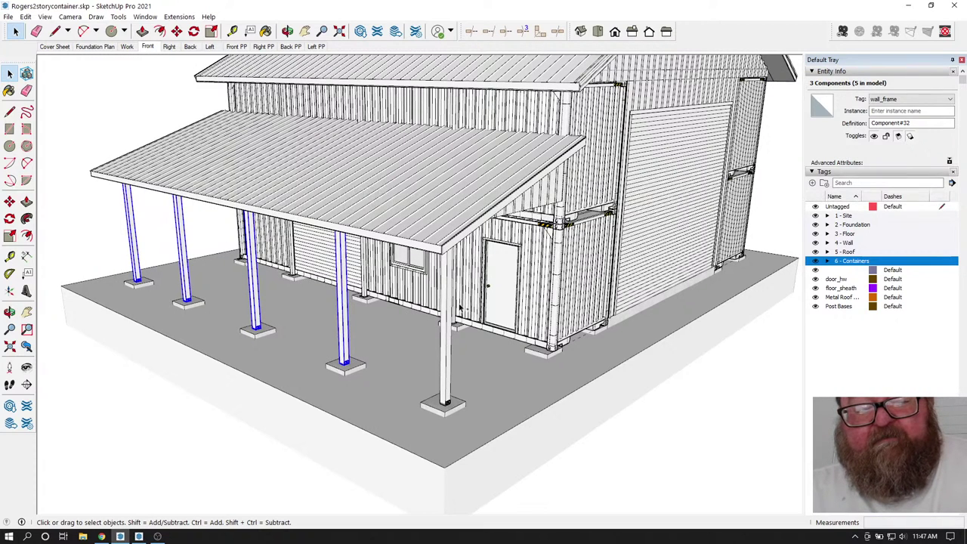
{"action": "left_click", "coordinate": [452, 299], "text": "shift"}
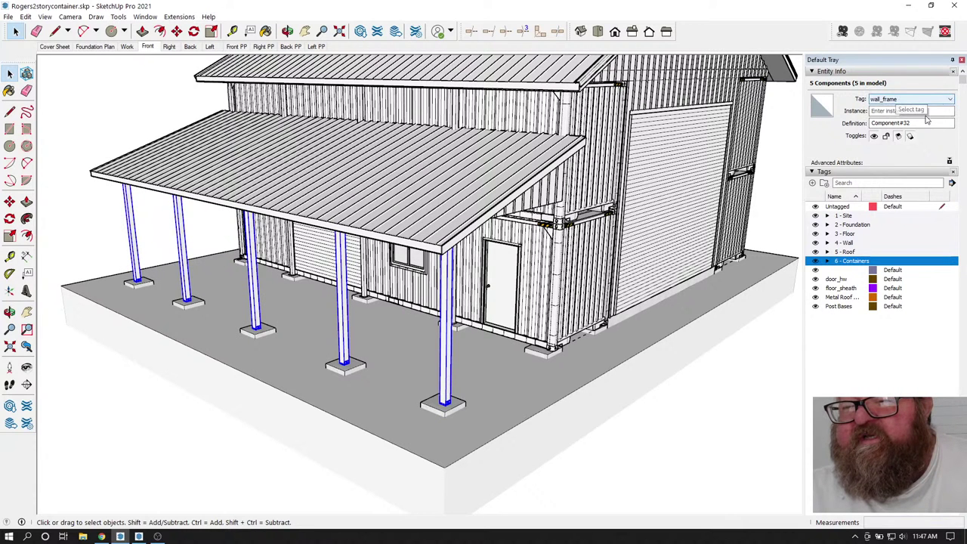
{"action": "left_click", "coordinate": [827, 243]}
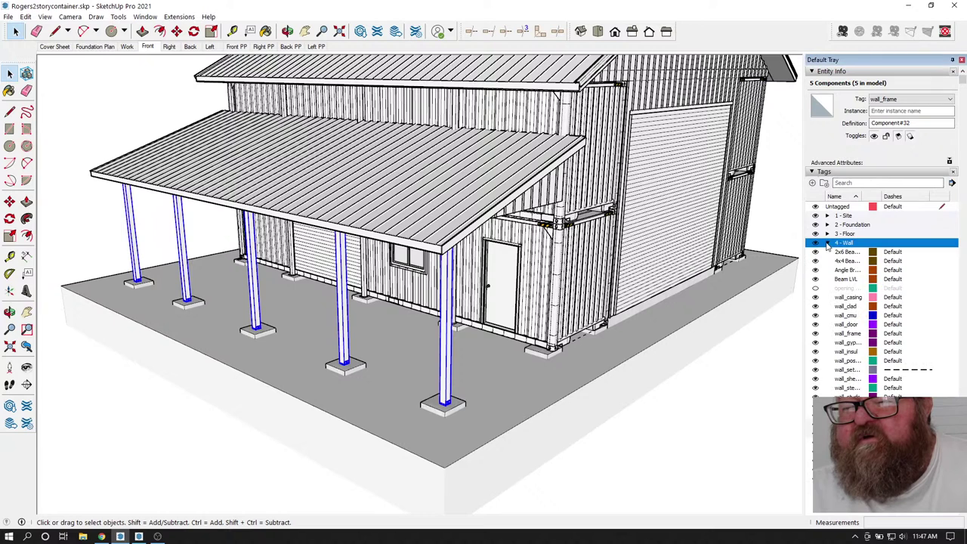
{"action": "left_click", "coordinate": [812, 183]}
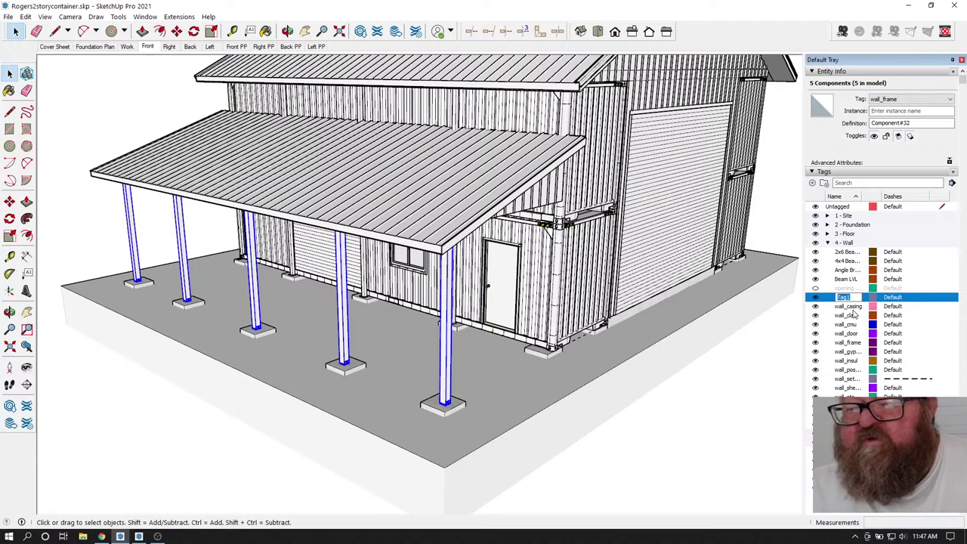
{"action": "type", "text": "Porc"}
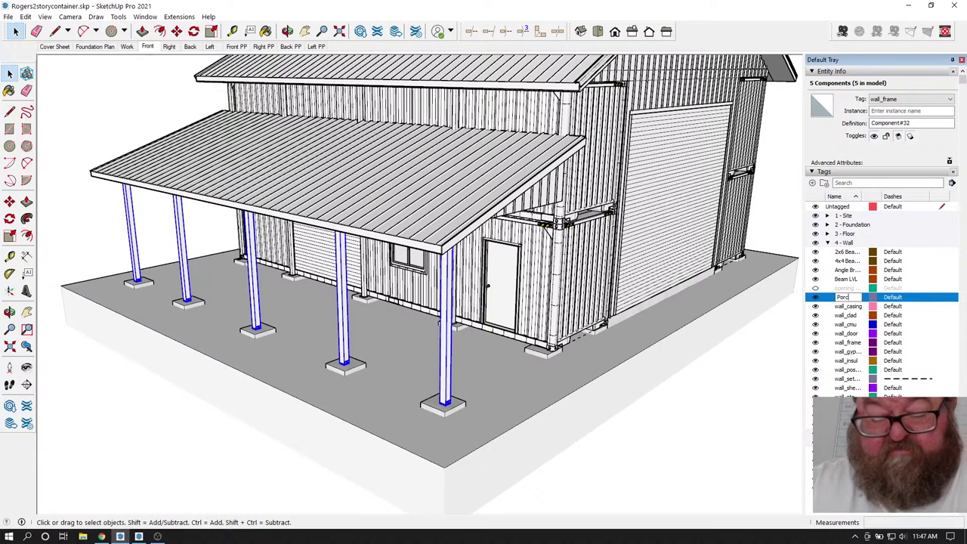
{"action": "type", "text": "h P"}
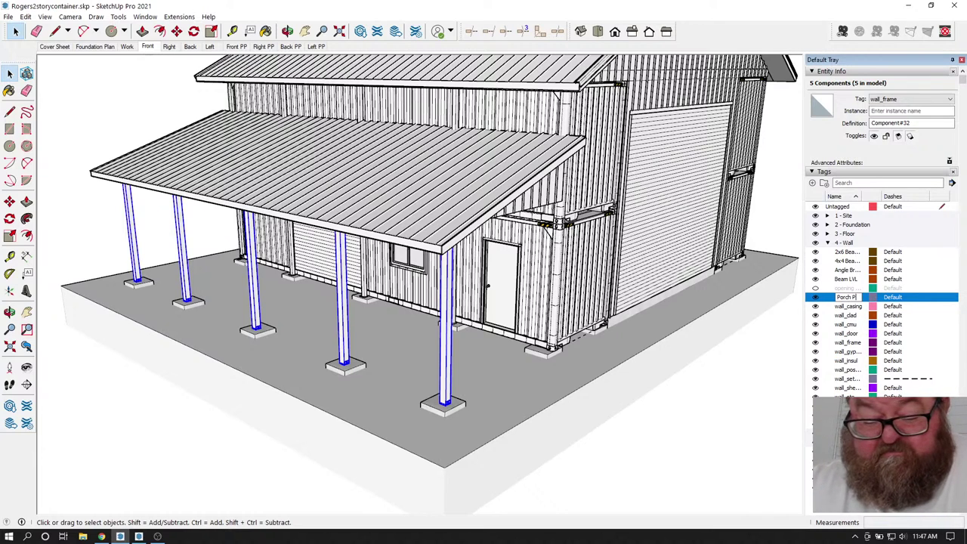
{"action": "type", "text": "osts"}
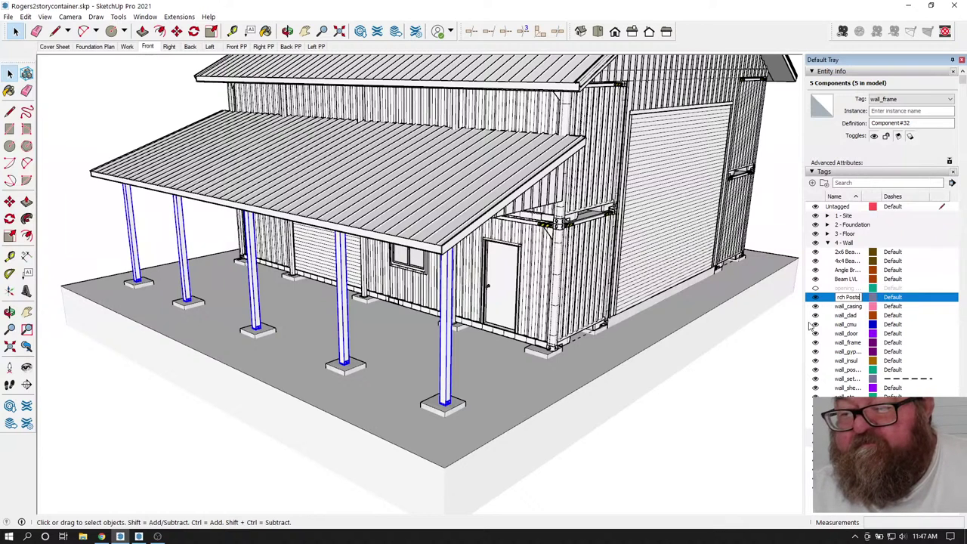
- Assign the Porch Posts tag to the five selected post components
{"action": "left_click", "coordinate": [937, 99]}
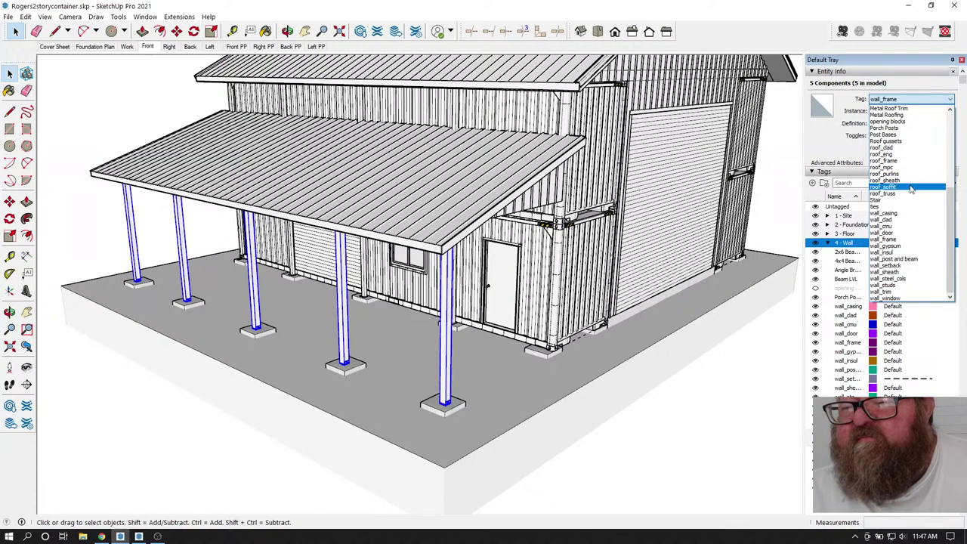
{"action": "scroll", "coordinate": [901, 184], "scroll_direction": "up", "scroll_amount": 3}
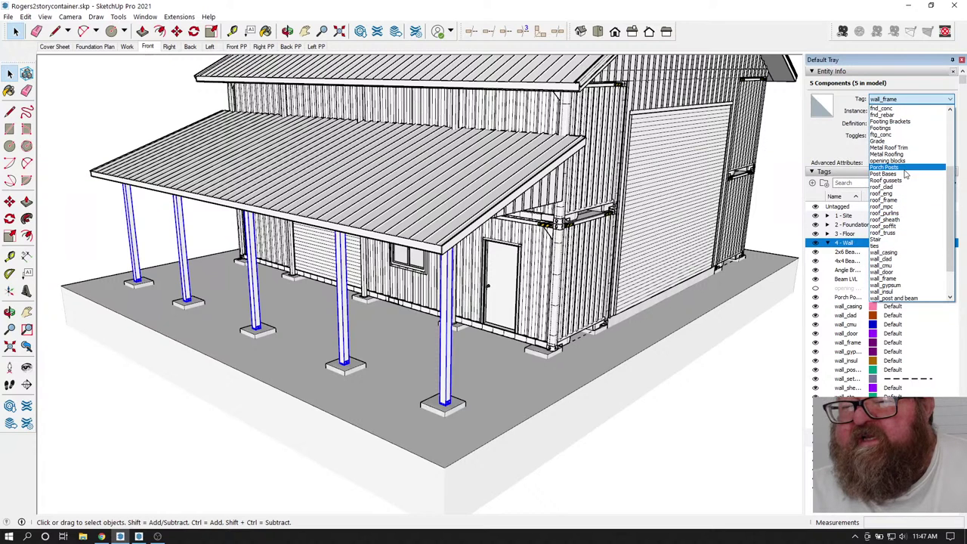
{"action": "left_click", "coordinate": [905, 175]}
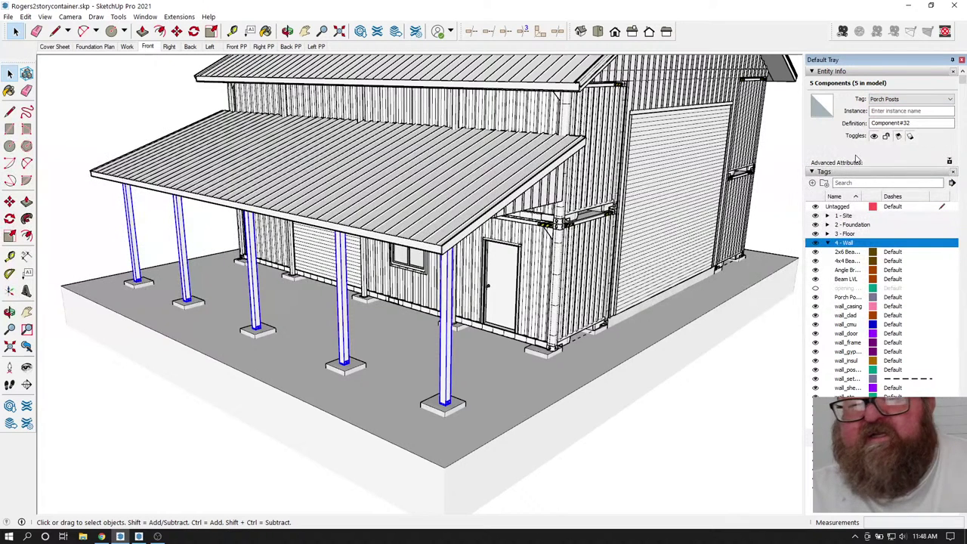
- Show the Foundation Plan scene and turn on visibility of the 4 - Wall tag folder
{"action": "left_click", "coordinate": [93, 47]}
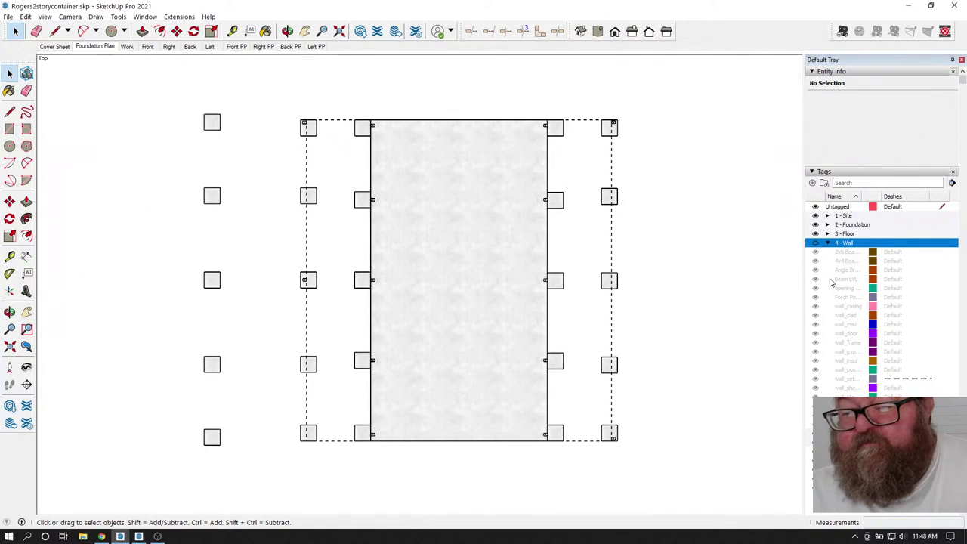
{"action": "scroll", "coordinate": [833, 279], "scroll_direction": "down", "scroll_amount": 4}
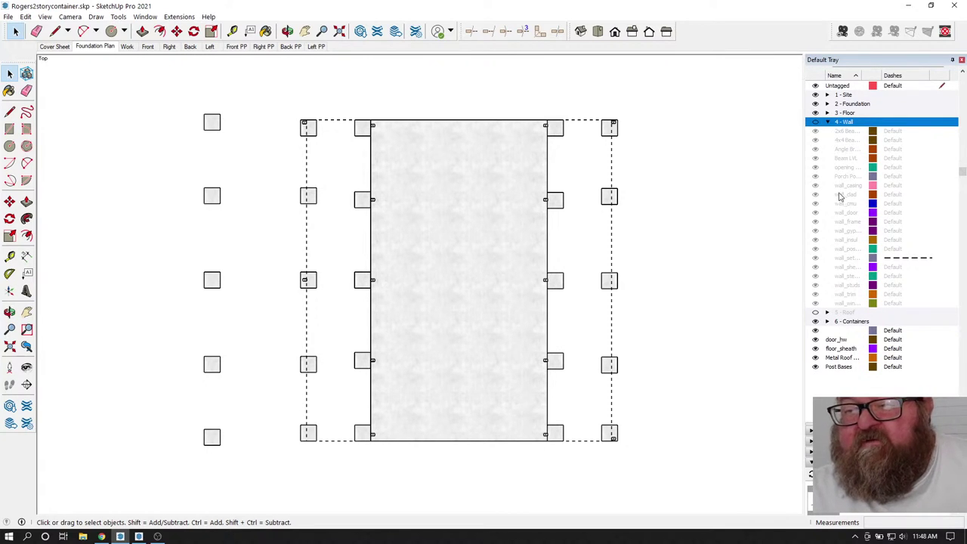
{"action": "left_click", "coordinate": [815, 123]}
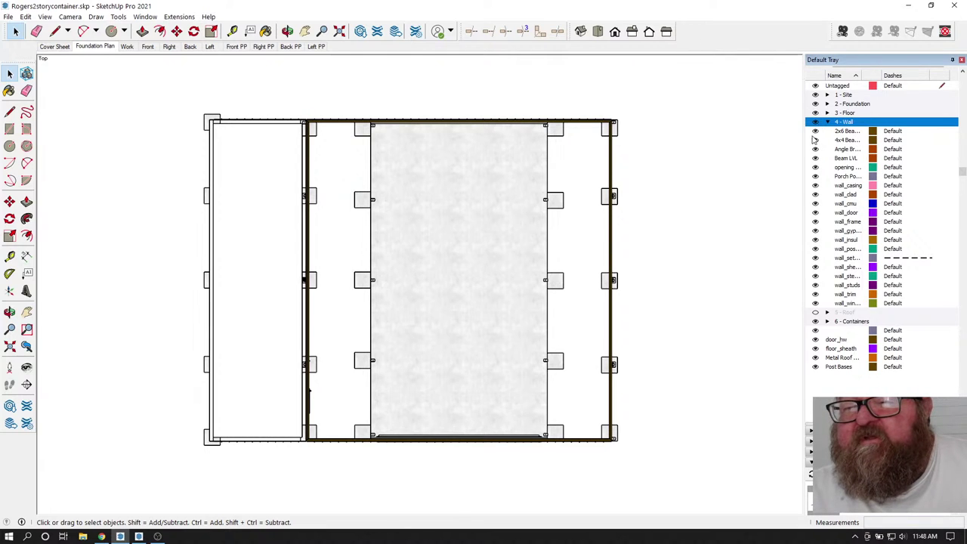
- Hide the wall tags from the 2x6 beam tag through wall_frame, keeping only Porch Posts visible among them
{"action": "left_click", "coordinate": [815, 130]}
{"action": "left_click", "coordinate": [815, 140]}
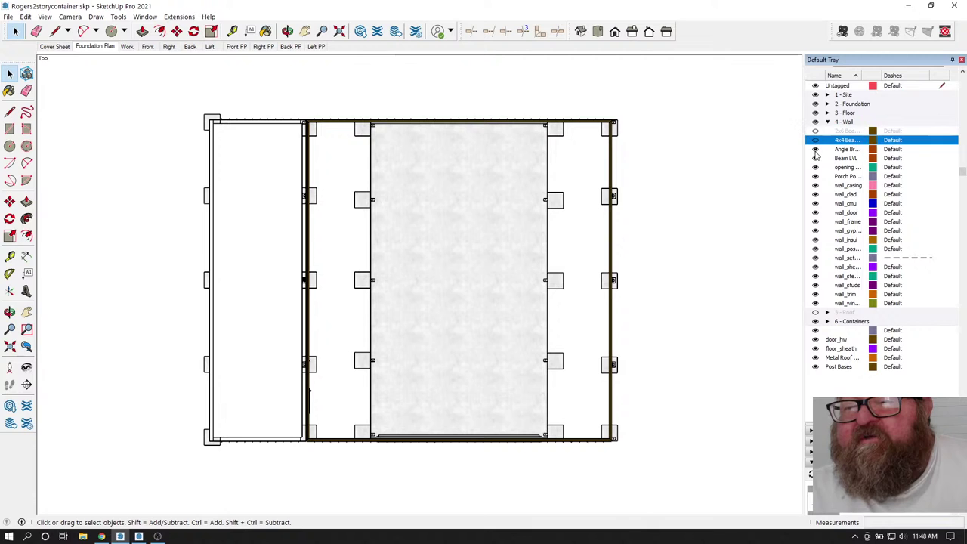
{"action": "left_click", "coordinate": [815, 149]}
{"action": "left_click", "coordinate": [815, 158]}
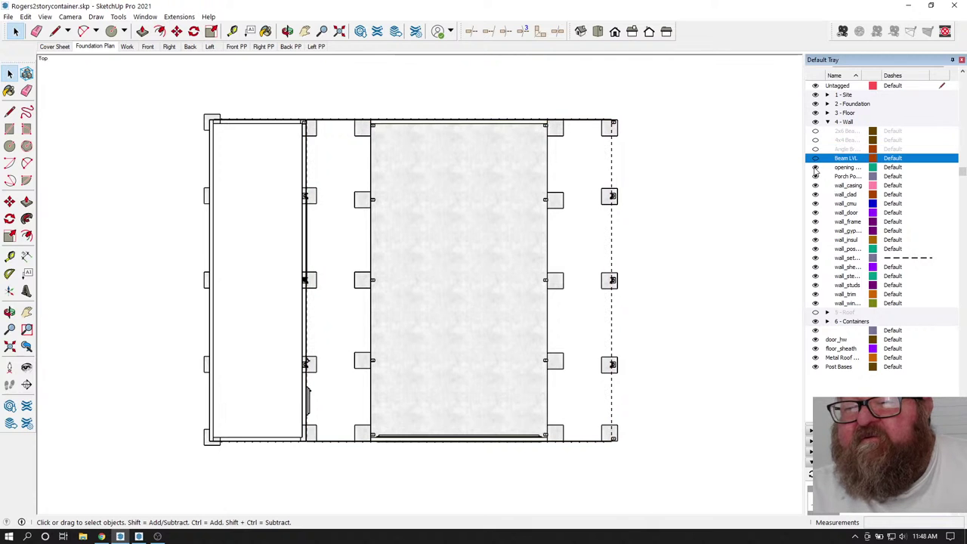
{"action": "left_click", "coordinate": [815, 167]}
{"action": "left_click", "coordinate": [815, 176]}
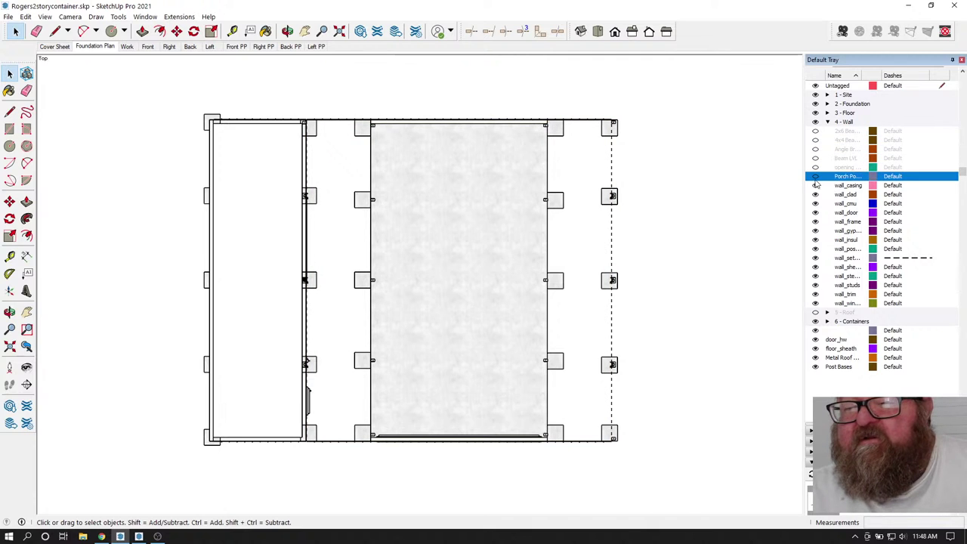
{"action": "left_click", "coordinate": [815, 185]}
{"action": "left_click", "coordinate": [815, 194]}
{"action": "left_click", "coordinate": [815, 203]}
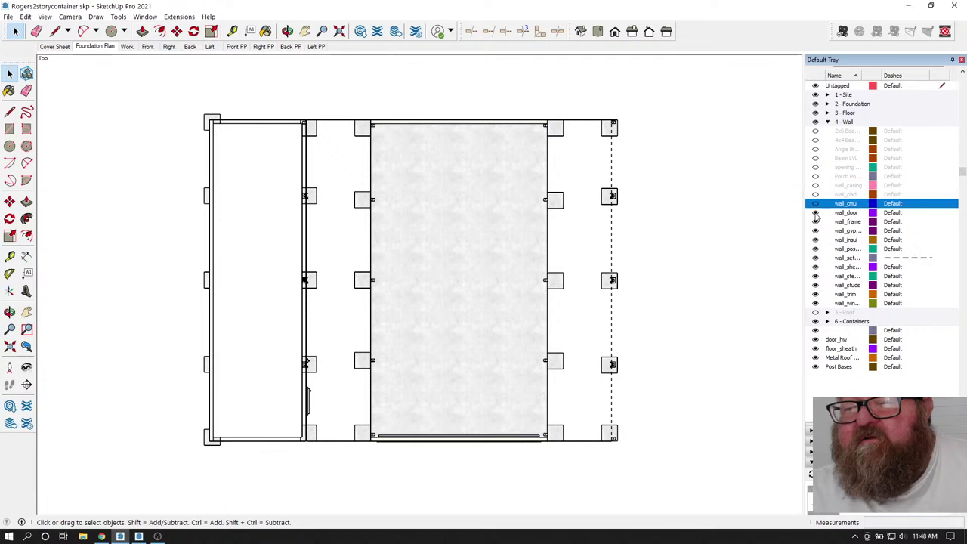
{"action": "left_click", "coordinate": [815, 213]}
{"action": "left_click", "coordinate": [815, 222]}
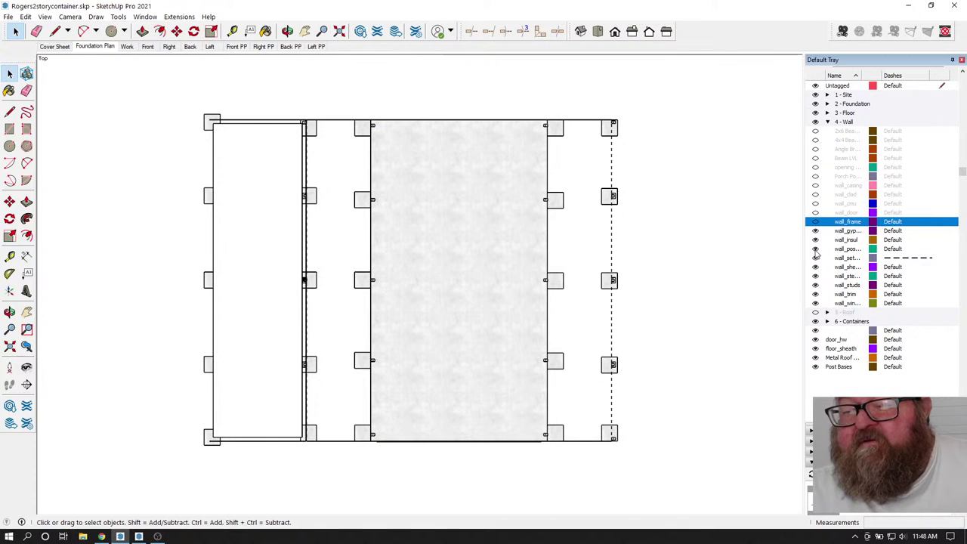
{"action": "left_click", "coordinate": [816, 176]}
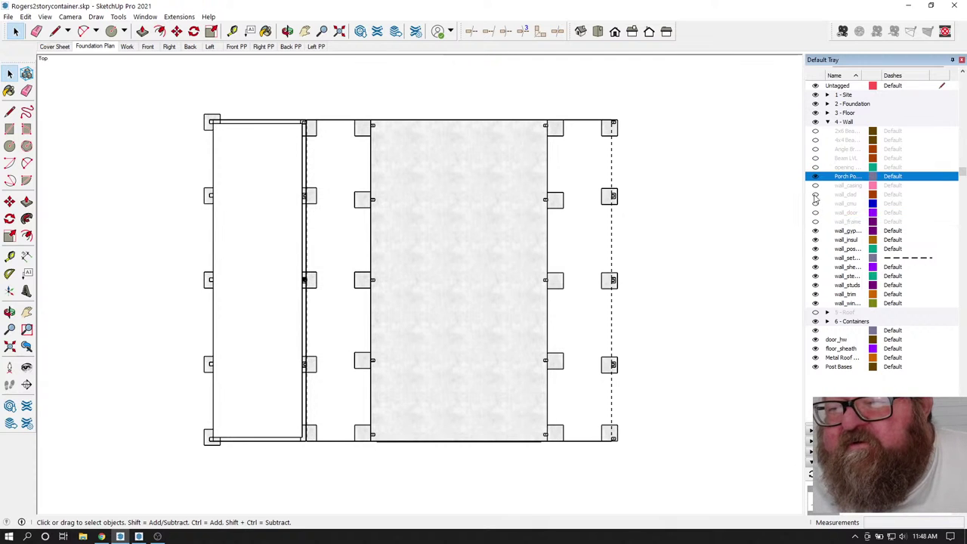
- Hide the wall tags from wall_gypsum through wall_window and update the Foundation Plan scene with the tag visibility
{"action": "left_click", "coordinate": [815, 230]}
{"action": "left_click", "coordinate": [815, 239]}
{"action": "left_click", "coordinate": [815, 248]}
{"action": "left_click", "coordinate": [815, 258]}
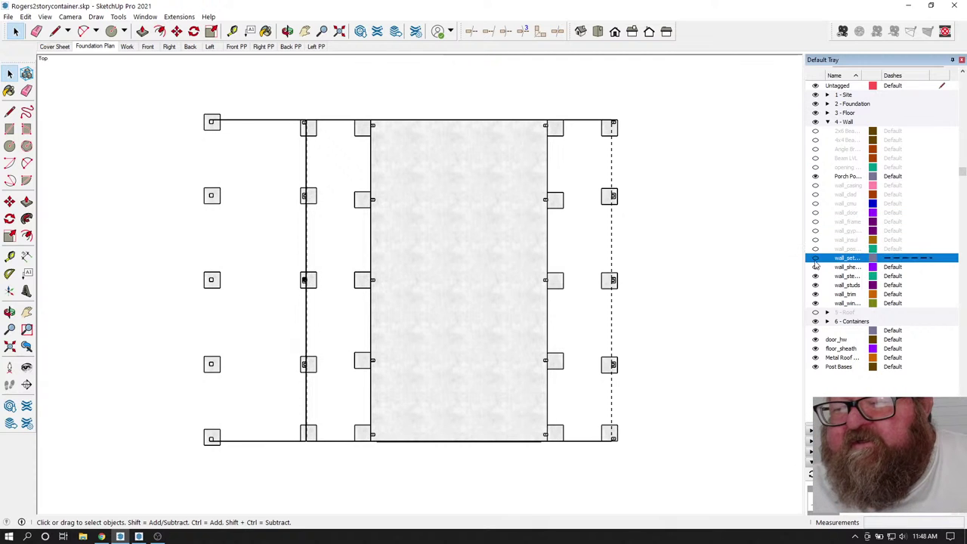
{"action": "left_click", "coordinate": [814, 267]}
{"action": "left_click", "coordinate": [815, 275]}
{"action": "left_click", "coordinate": [815, 284]}
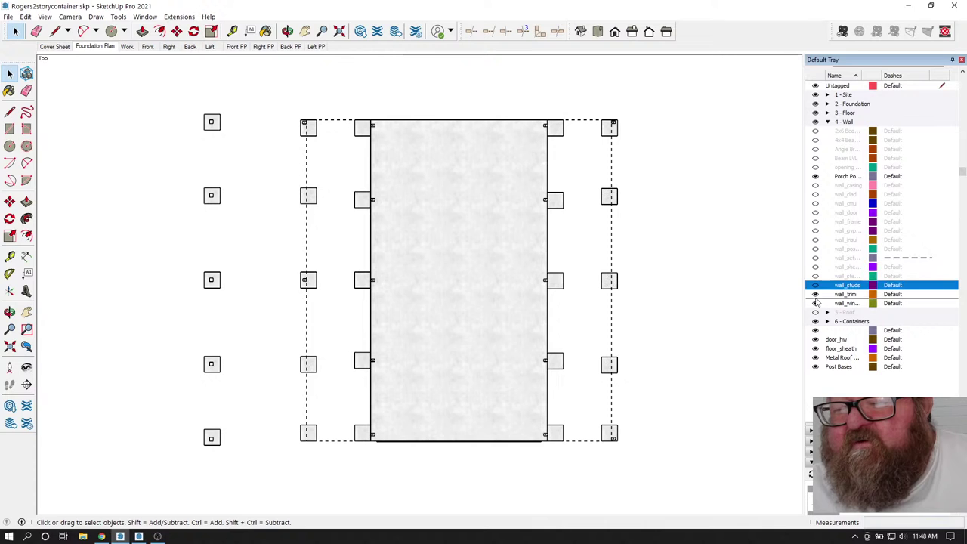
{"action": "left_click", "coordinate": [815, 293]}
{"action": "left_click", "coordinate": [815, 303]}
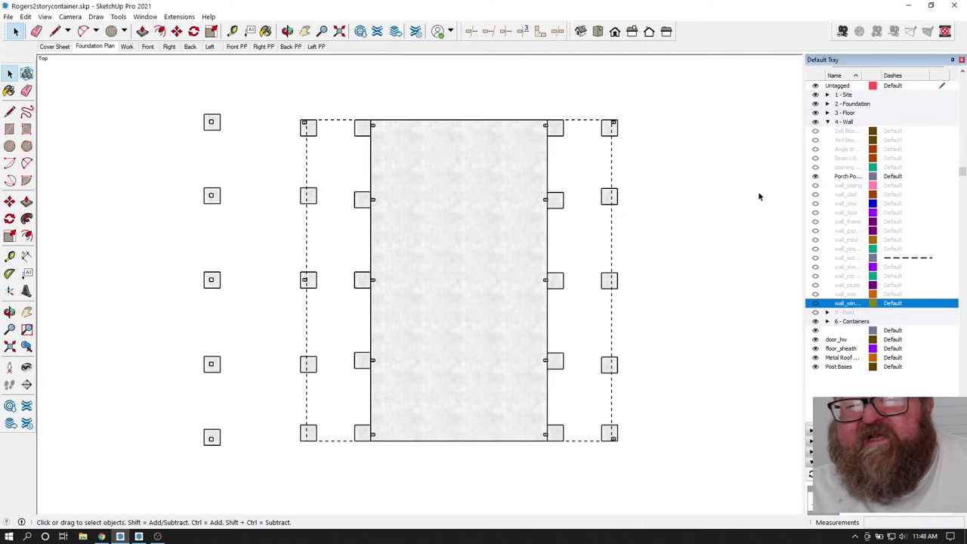
{"action": "right_click", "coordinate": [92, 48]}
{"action": "left_click", "coordinate": [105, 90]}
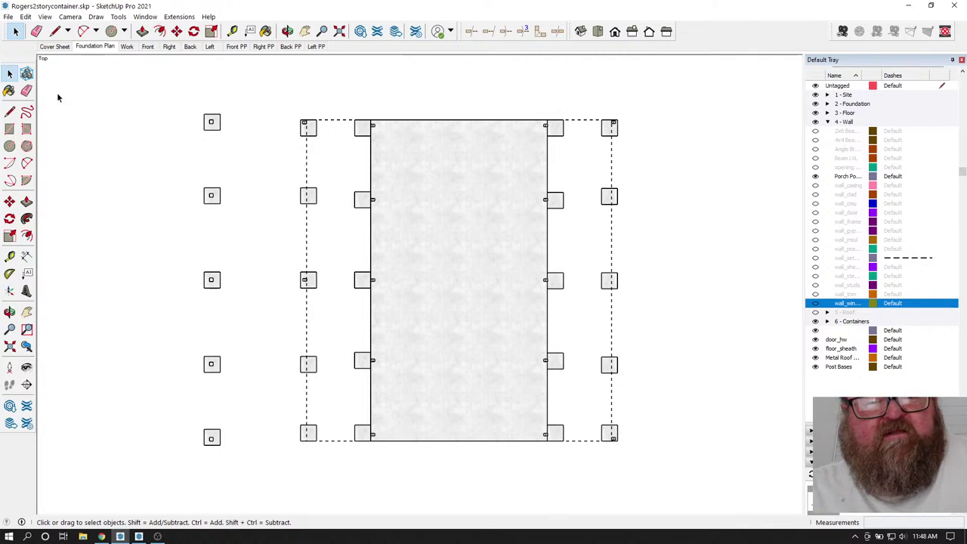
- Save the SketchUp model and switch to the LayOut document
{"action": "left_click", "coordinate": [8, 17]}
{"action": "left_click", "coordinate": [24, 66]}
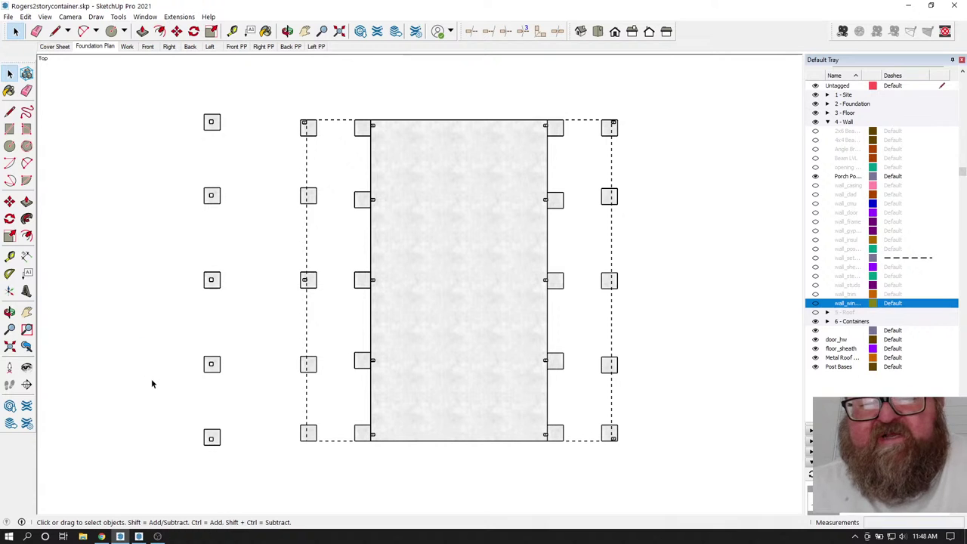
{"action": "left_click", "coordinate": [139, 536]}
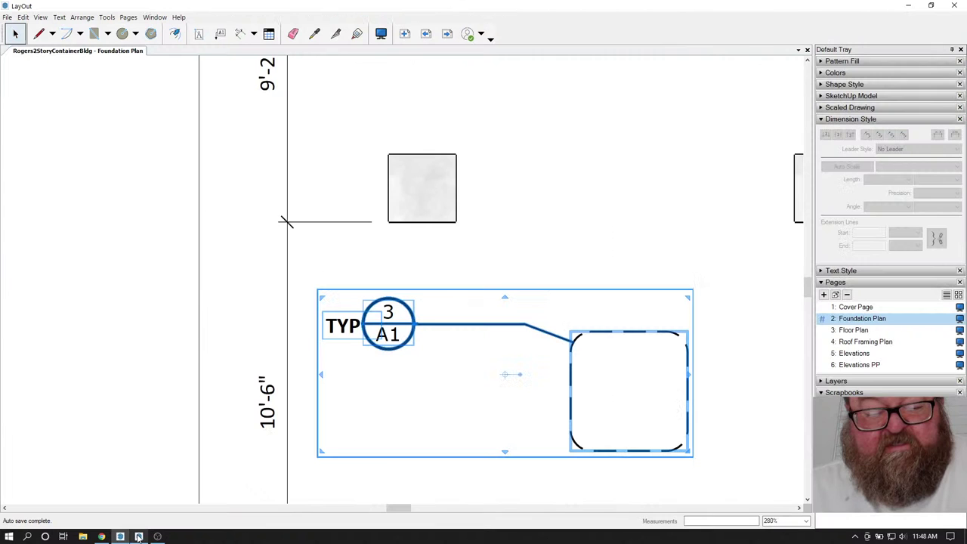
- Update the model reference of the foundation plan viewport so it reflects the saved SketchUp scene
{"action": "scroll", "coordinate": [477, 345], "scroll_direction": "down", "scroll_amount": 3}
{"action": "scroll", "coordinate": [475, 343], "scroll_direction": "down", "scroll_amount": 5}
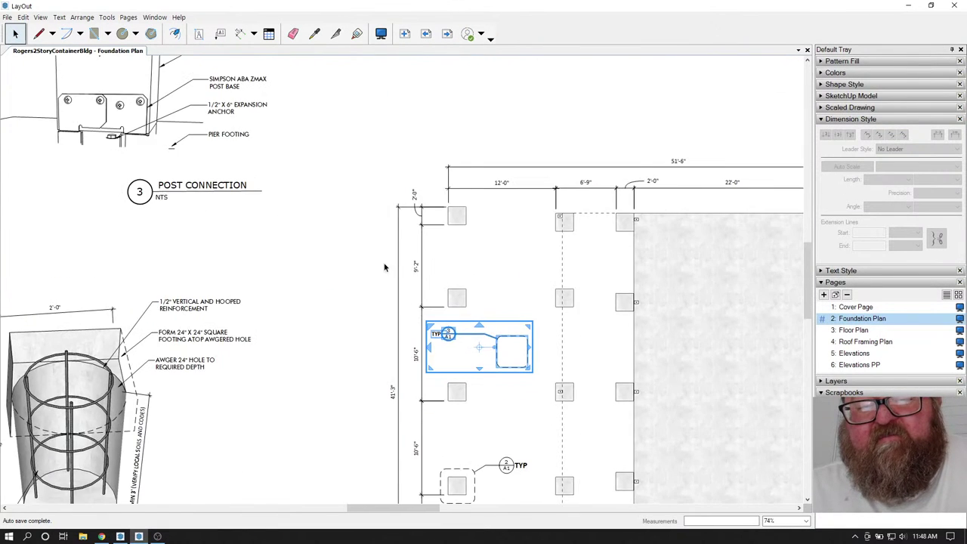
{"action": "left_click", "coordinate": [542, 308]}
{"action": "right_click", "coordinate": [542, 308]}
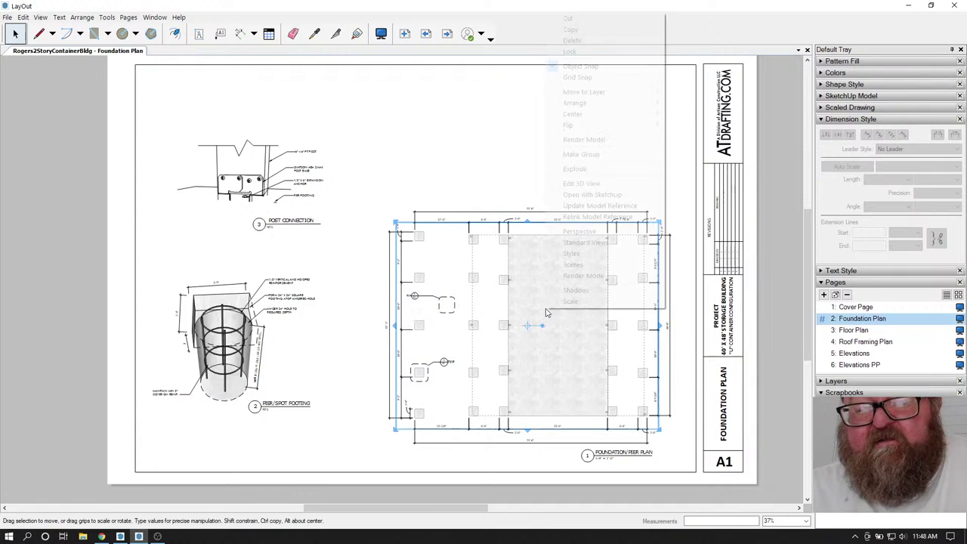
{"action": "left_click", "coordinate": [576, 208]}
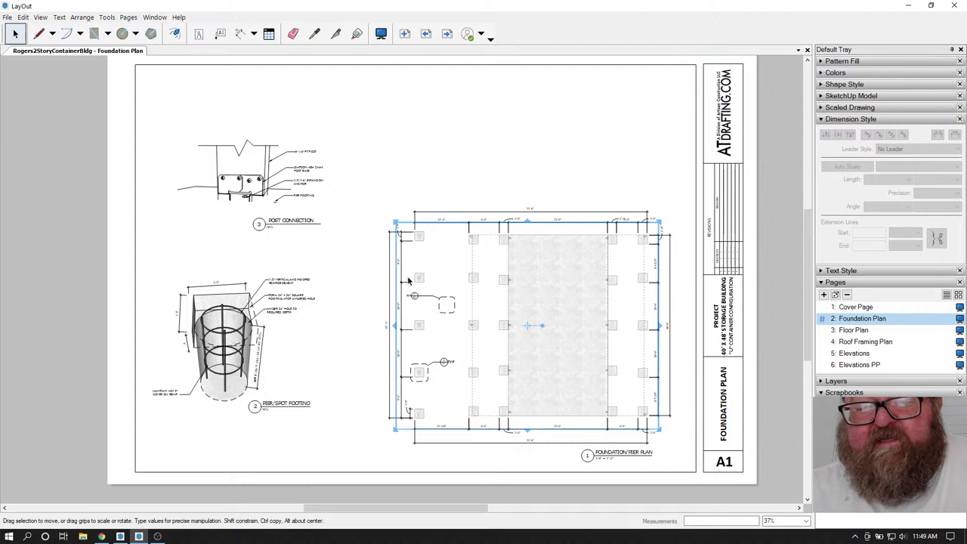
{"action": "left_click", "coordinate": [367, 288]}
{"action": "scroll", "coordinate": [414, 281], "scroll_direction": "up", "scroll_amount": 5}
{"action": "scroll", "coordinate": [414, 281], "scroll_direction": "up", "scroll_amount": 1}
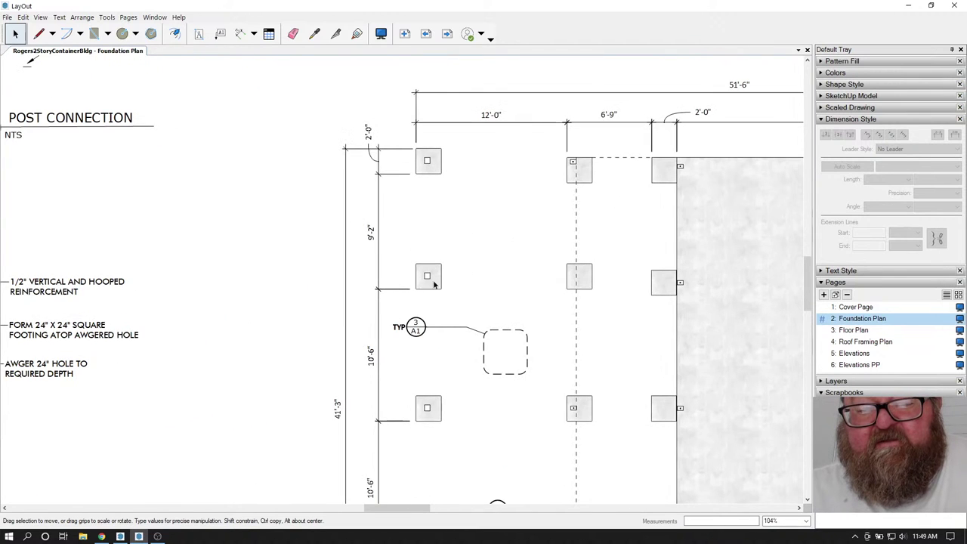
{"action": "scroll", "coordinate": [496, 275], "scroll_direction": "down", "scroll_amount": 4}
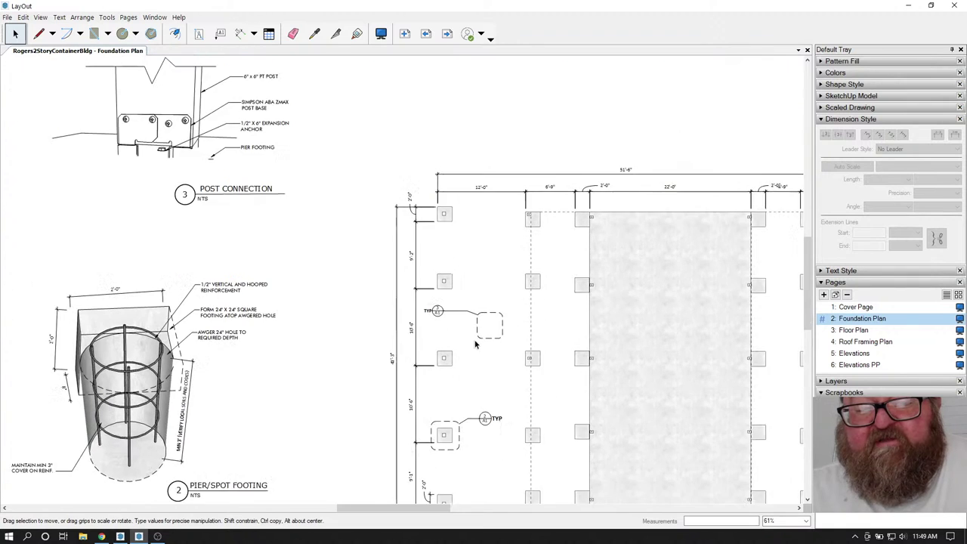
- Flip the grouped 3/A1 TYP callout left to right
{"action": "scroll", "coordinate": [469, 321], "scroll_direction": "up", "scroll_amount": 1}
{"action": "left_click", "coordinate": [474, 323]}
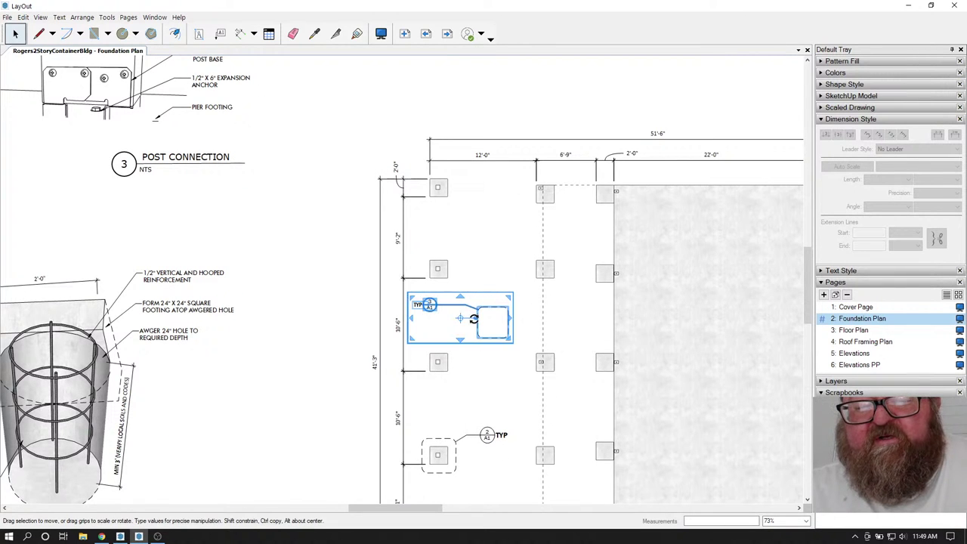
{"action": "scroll", "coordinate": [469, 326], "scroll_direction": "up", "scroll_amount": 3}
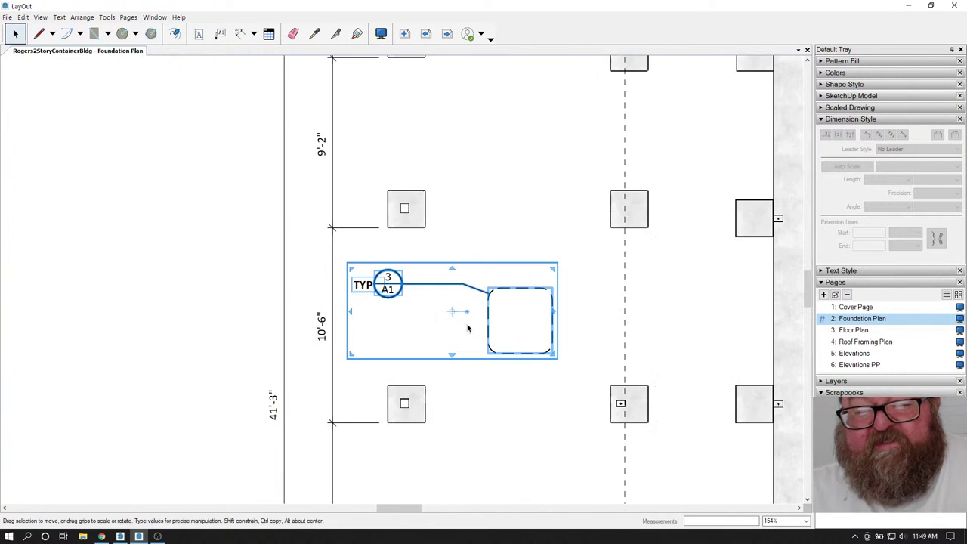
{"action": "right_click", "coordinate": [455, 287]}
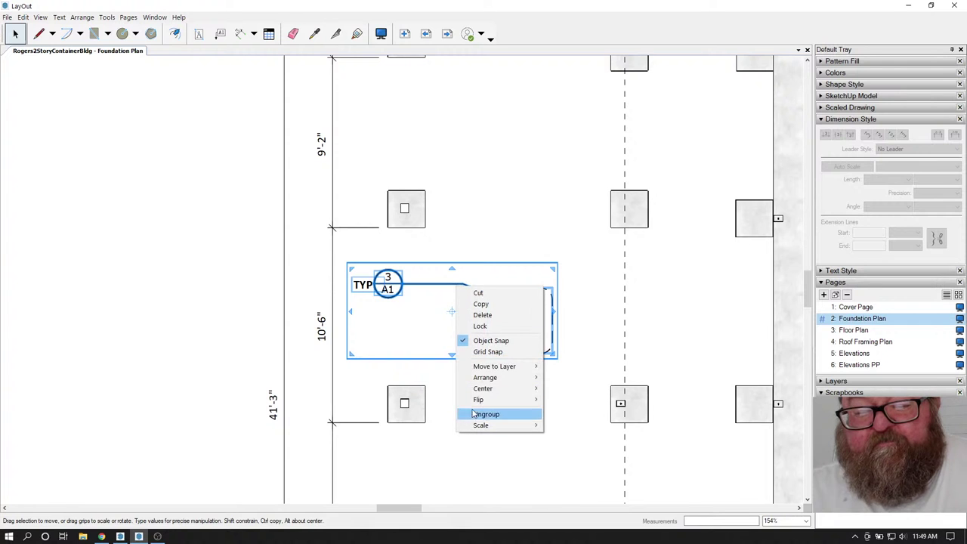
{"action": "mouse_move", "coordinate": [528, 400]}
{"action": "left_click", "coordinate": [572, 411]}
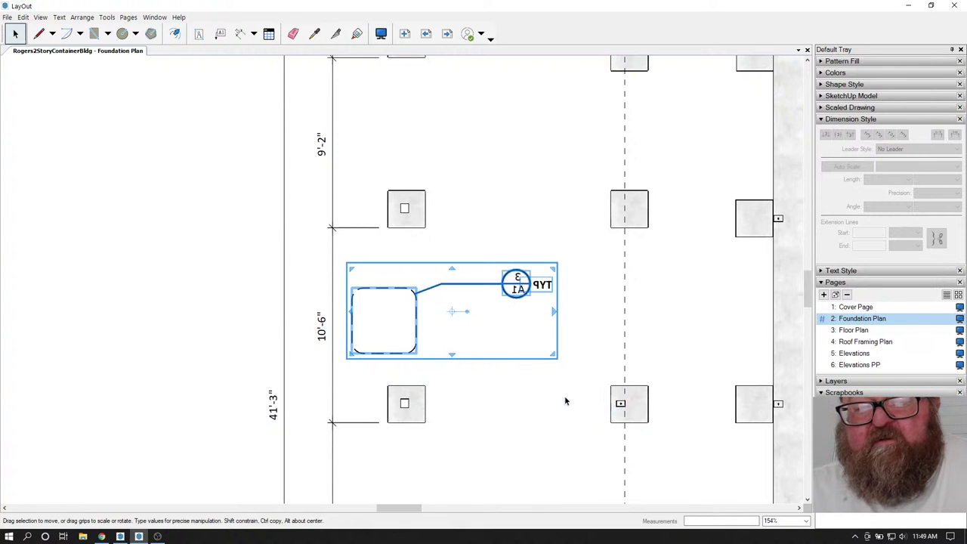
- Flip the mirrored 3/A1 marker text inside the callout group left to right so it reads correctly
{"action": "scroll", "coordinate": [508, 284], "scroll_direction": "up", "scroll_amount": 3}
{"action": "double_click", "coordinate": [521, 276]}
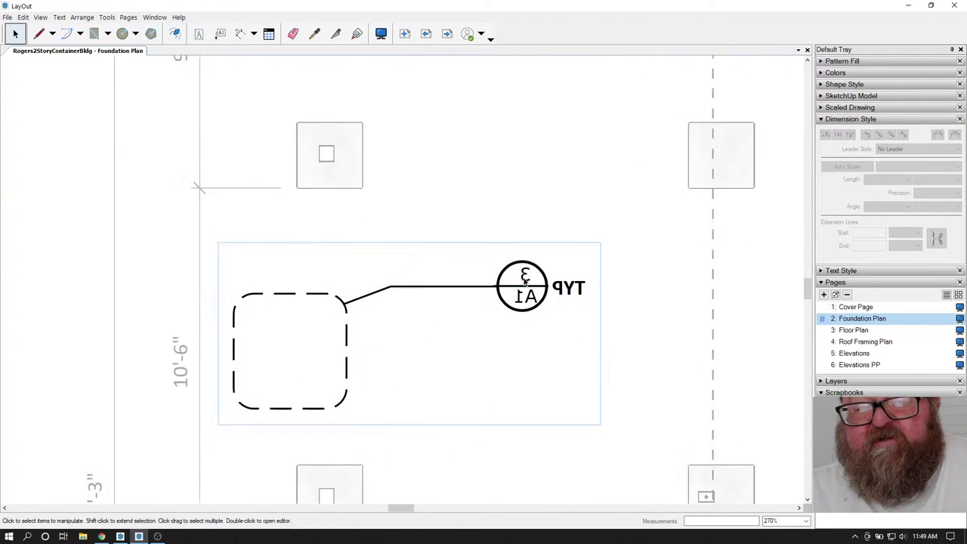
{"action": "left_click", "coordinate": [523, 276]}
{"action": "double_click", "coordinate": [525, 276]}
{"action": "key", "text": "Escape"}
{"action": "double_click", "coordinate": [524, 275]}
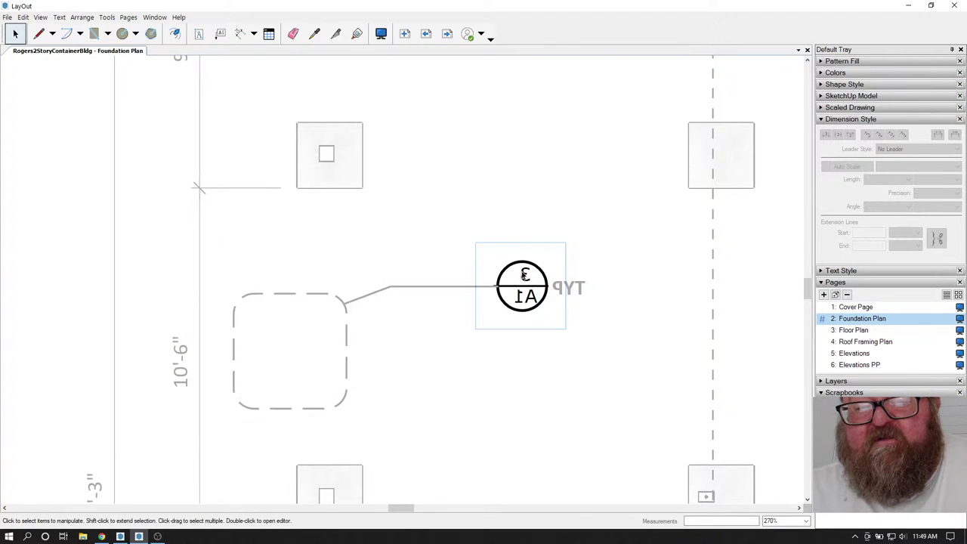
{"action": "left_click", "coordinate": [524, 275]}
{"action": "right_click", "coordinate": [523, 275]}
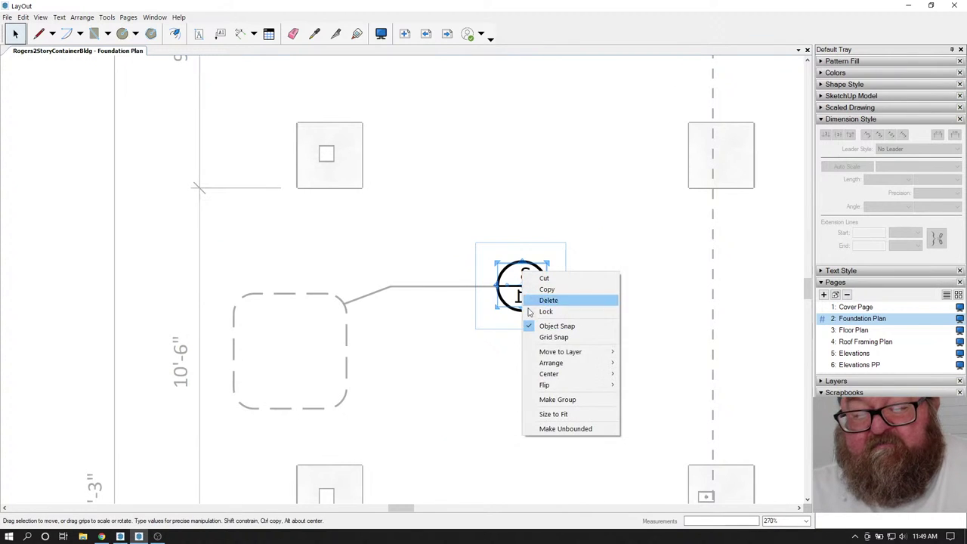
{"action": "mouse_move", "coordinate": [541, 387]}
{"action": "left_click", "coordinate": [646, 398]}
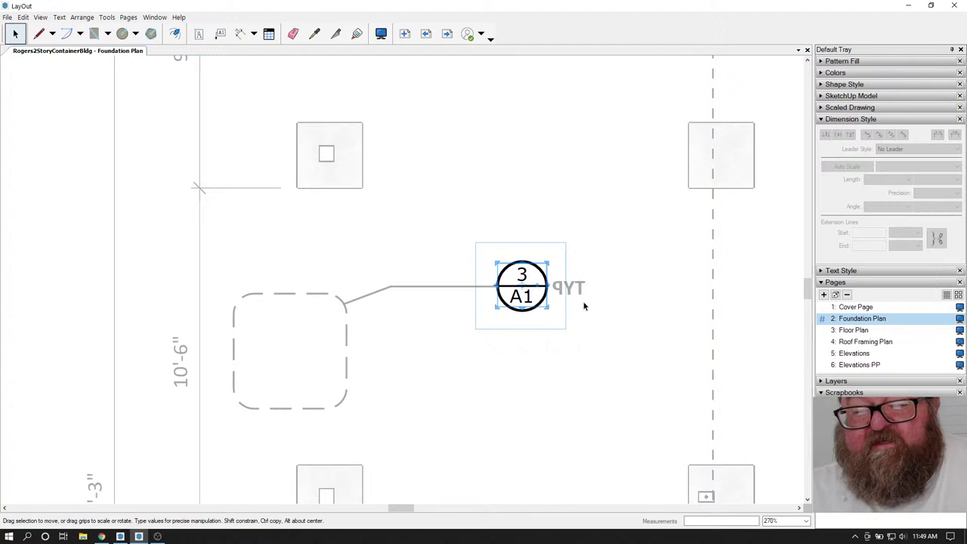
{"action": "key", "text": "Escape"}
{"action": "key", "text": "Escape"}
- Flip the mirrored TYP text in the callout group left to right
{"action": "left_click", "coordinate": [571, 292]}
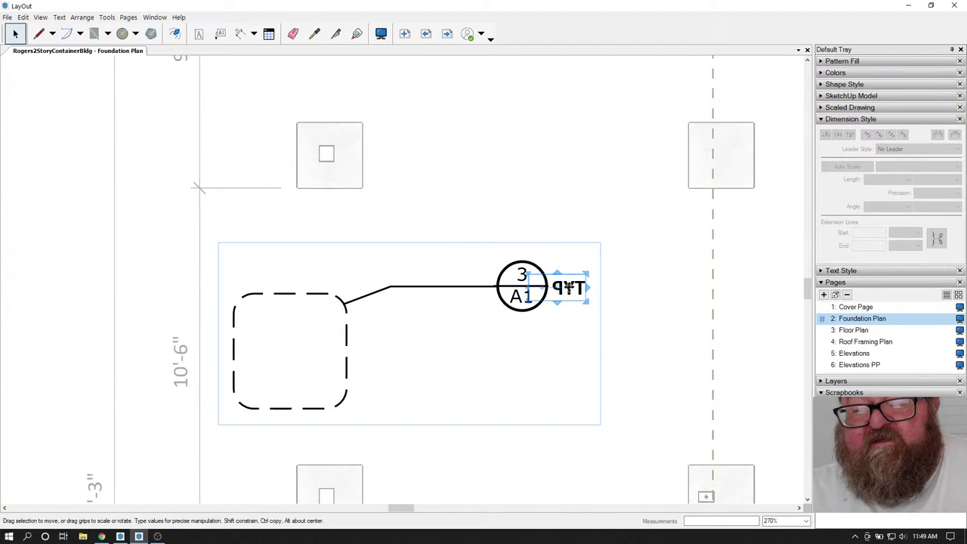
{"action": "right_click", "coordinate": [570, 287]}
{"action": "mouse_move", "coordinate": [591, 401]}
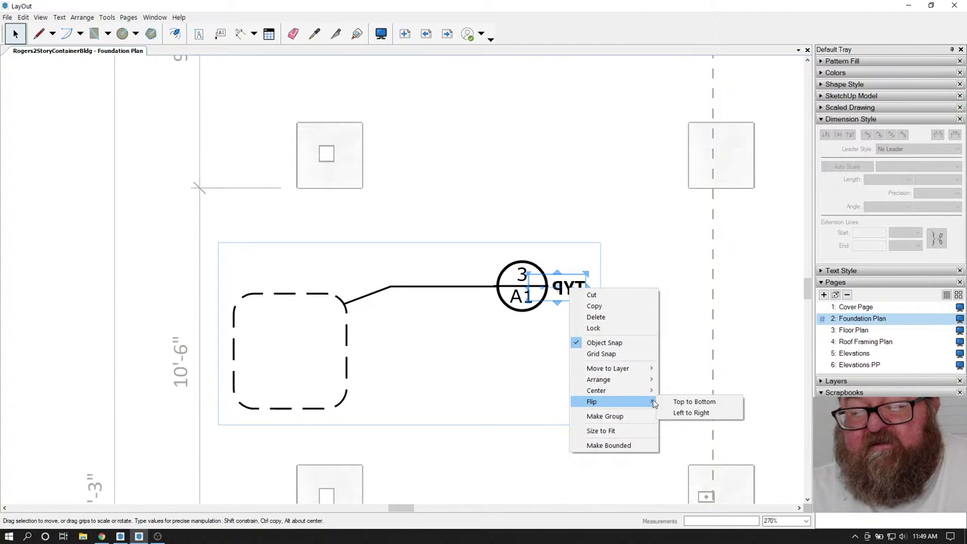
{"action": "left_click", "coordinate": [688, 413]}
{"action": "left_click", "coordinate": [571, 206]}
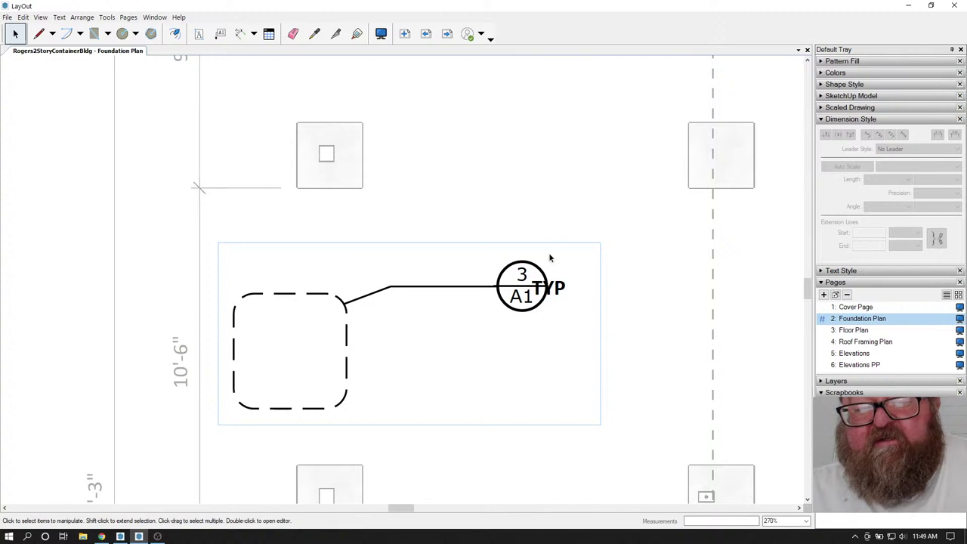
- Move the 3/A1 callout so its dashed box surrounds the second pier from the top in the leftmost column
{"action": "scroll", "coordinate": [615, 374], "scroll_direction": "down", "scroll_amount": 1}
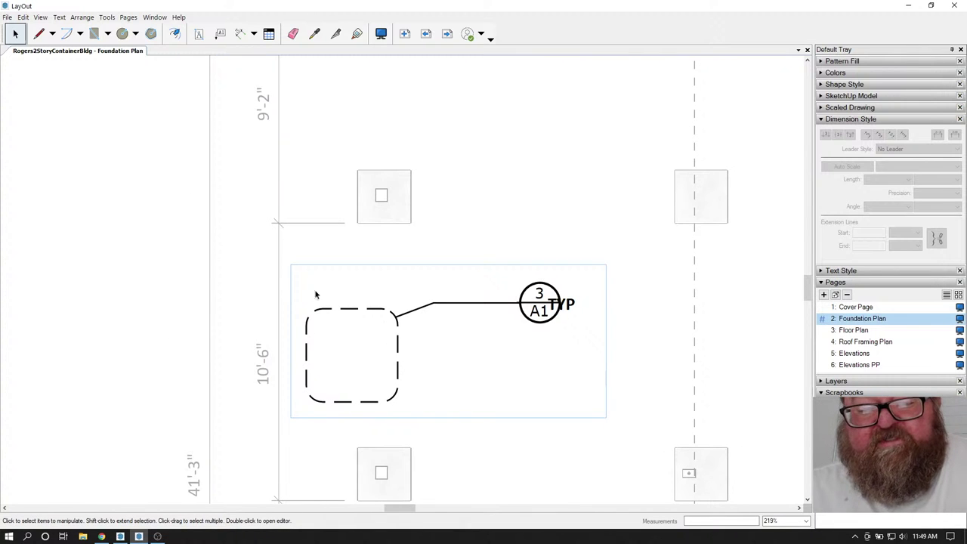
{"action": "scroll", "coordinate": [511, 354], "scroll_direction": "down", "scroll_amount": 4}
{"action": "left_click", "coordinate": [453, 349]}
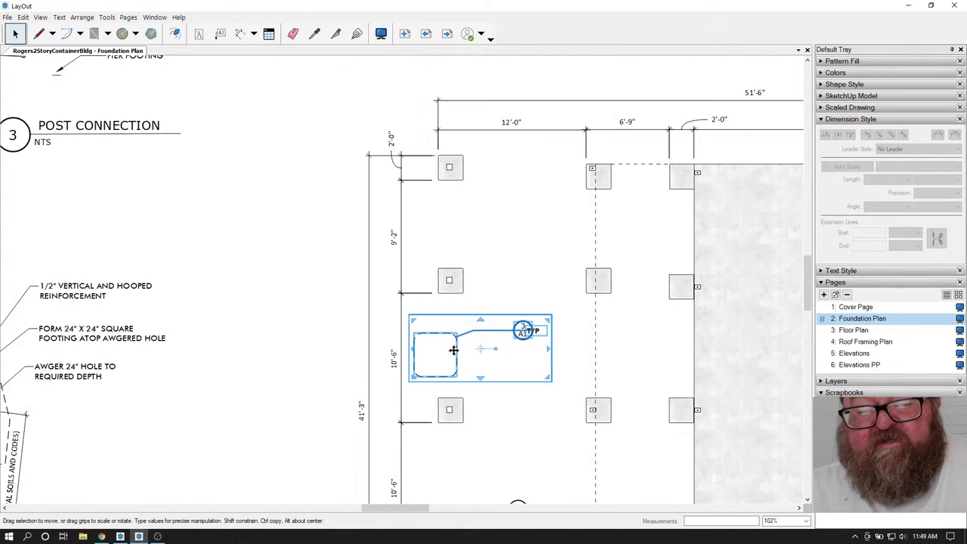
{"action": "left_click_drag", "start_coordinate": [454, 350], "coordinate": [470, 276]}
{"action": "left_click", "coordinate": [498, 191]}
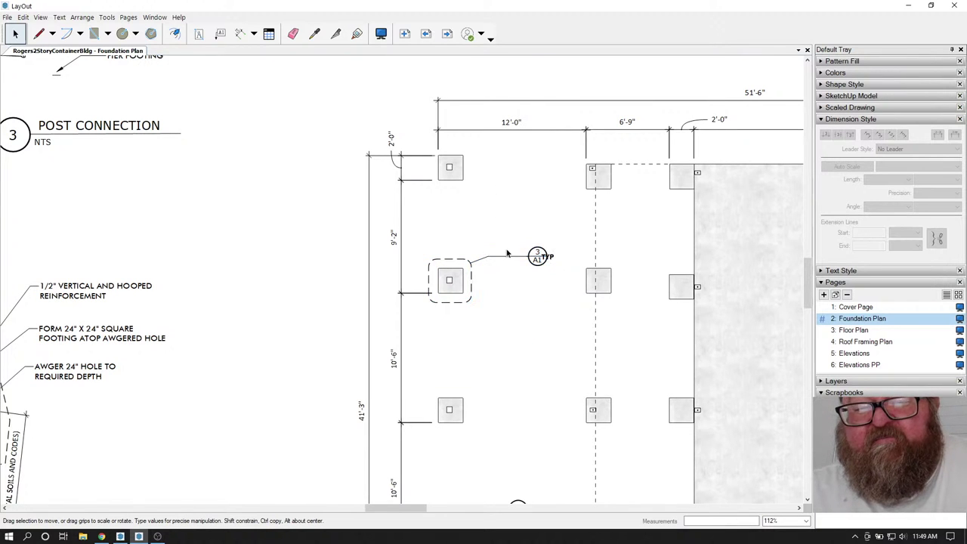
- Shift the 3/A1 marker left along its leader within the callout group so it clears the TYP text
{"action": "scroll", "coordinate": [507, 254], "scroll_direction": "up", "scroll_amount": 4}
{"action": "scroll", "coordinate": [508, 254], "scroll_direction": "down", "scroll_amount": 4}
{"action": "scroll", "coordinate": [526, 256], "scroll_direction": "up", "scroll_amount": 2}
{"action": "scroll", "coordinate": [526, 256], "scroll_direction": "up", "scroll_amount": 3}
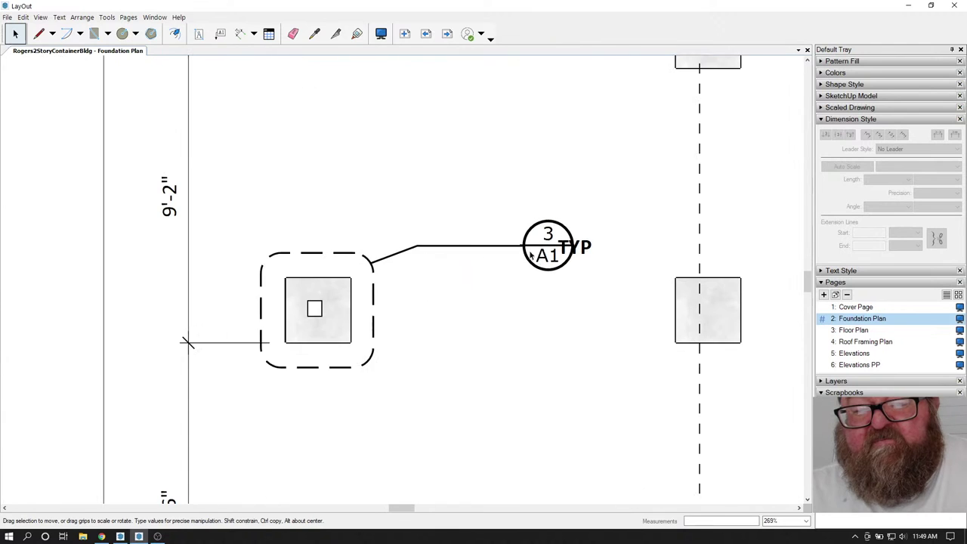
{"action": "left_click", "coordinate": [541, 243]}
{"action": "double_click", "coordinate": [540, 244]}
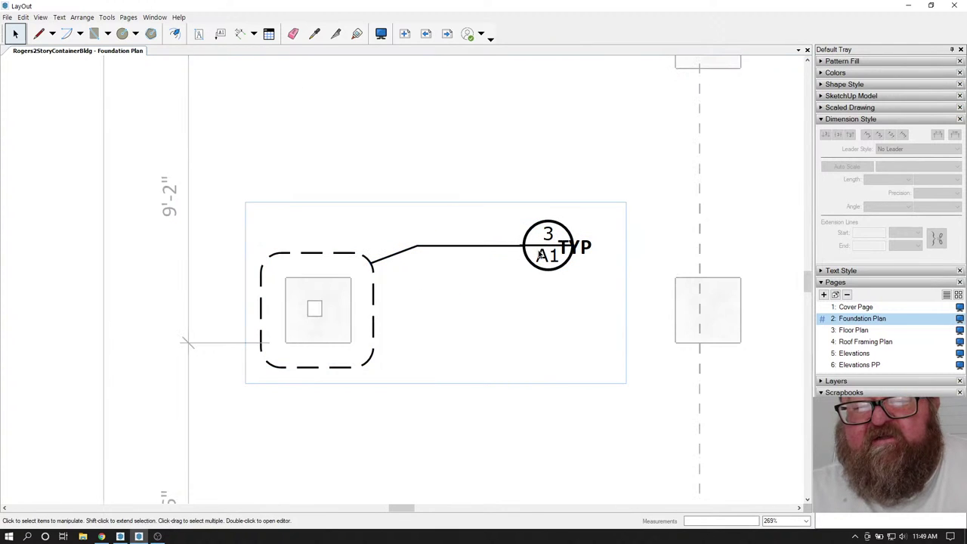
{"action": "left_click_drag", "start_coordinate": [541, 256], "coordinate": [513, 247]}
{"action": "key", "text": "Escape"}
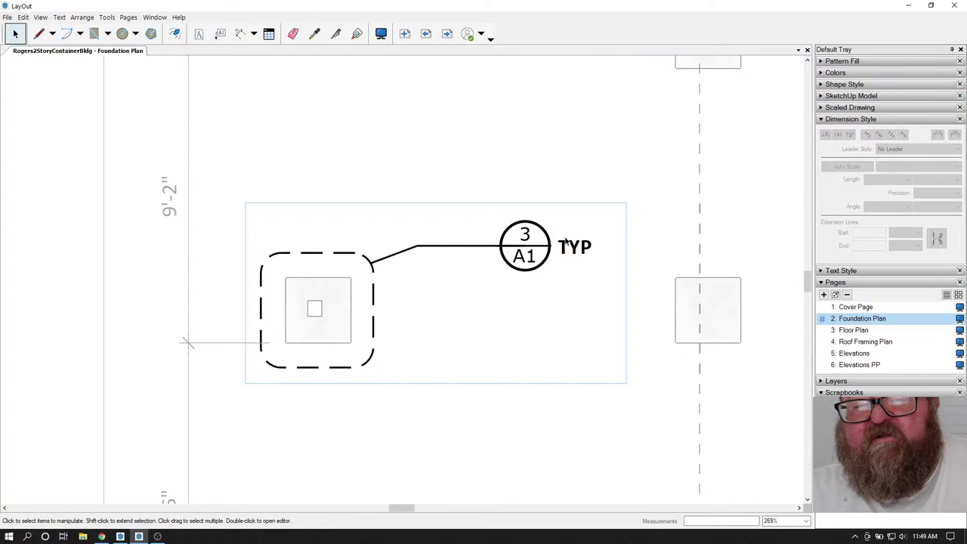
- Examine the pier and post callouts on the foundation plan against the Pier/Spot Footing and Post Connection details
{"action": "scroll", "coordinate": [542, 178], "scroll_direction": "down", "scroll_amount": 8}
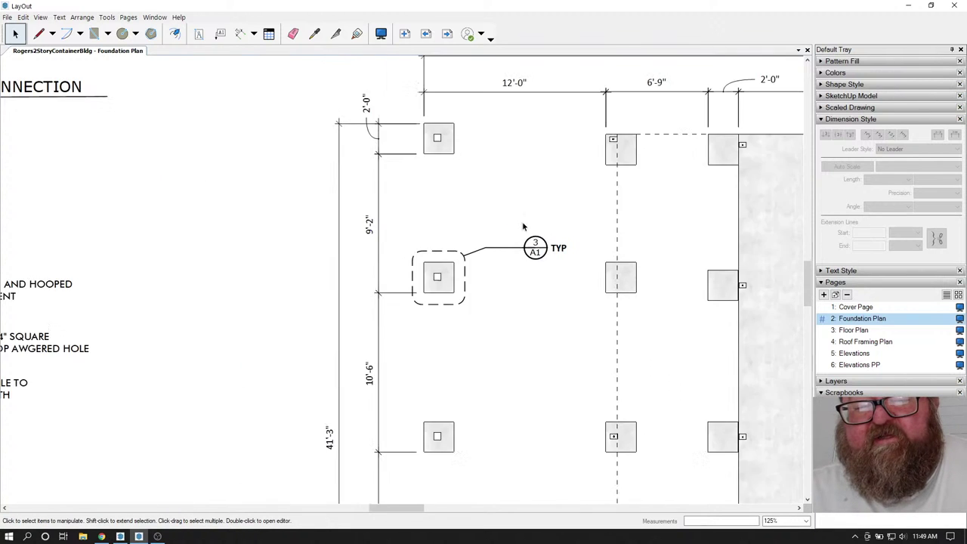
{"action": "scroll", "coordinate": [507, 290], "scroll_direction": "up", "scroll_amount": 5}
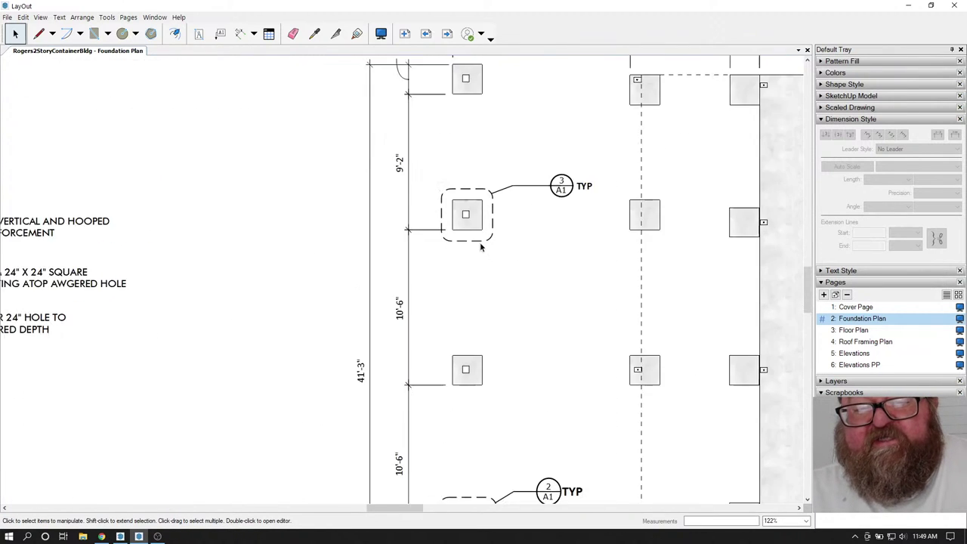
{"action": "scroll", "coordinate": [464, 200], "scroll_direction": "up", "scroll_amount": 2}
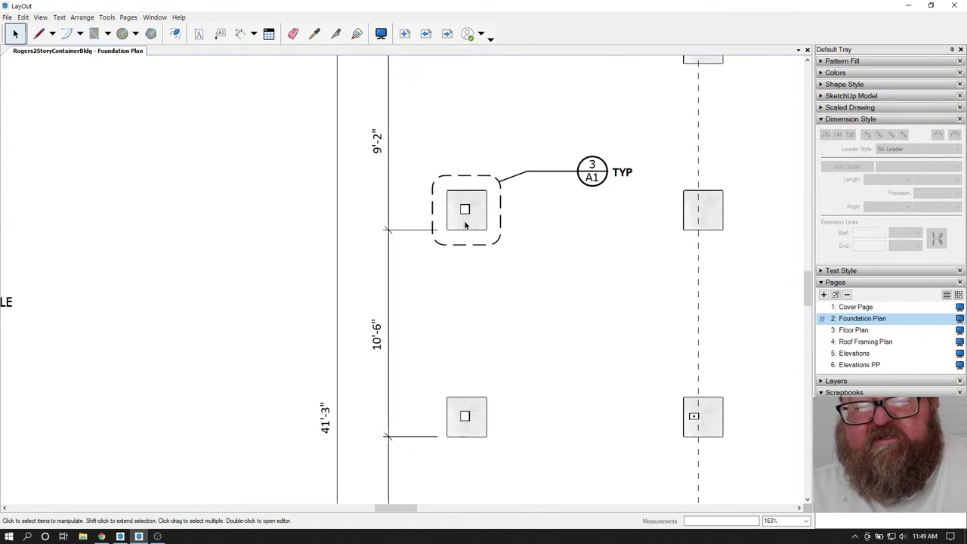
{"action": "scroll", "coordinate": [505, 305], "scroll_direction": "down", "scroll_amount": 7}
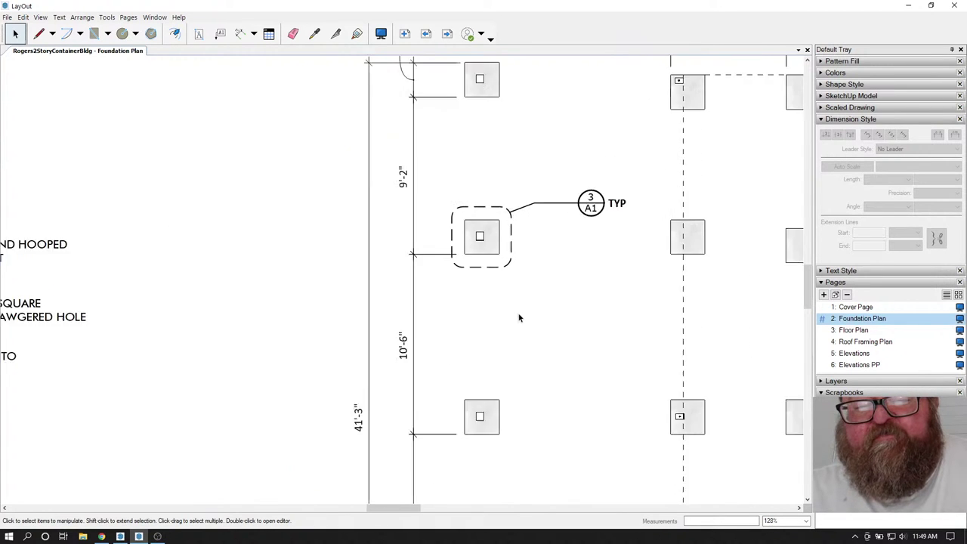
{"action": "scroll", "coordinate": [336, 211], "scroll_direction": "up", "scroll_amount": 2}
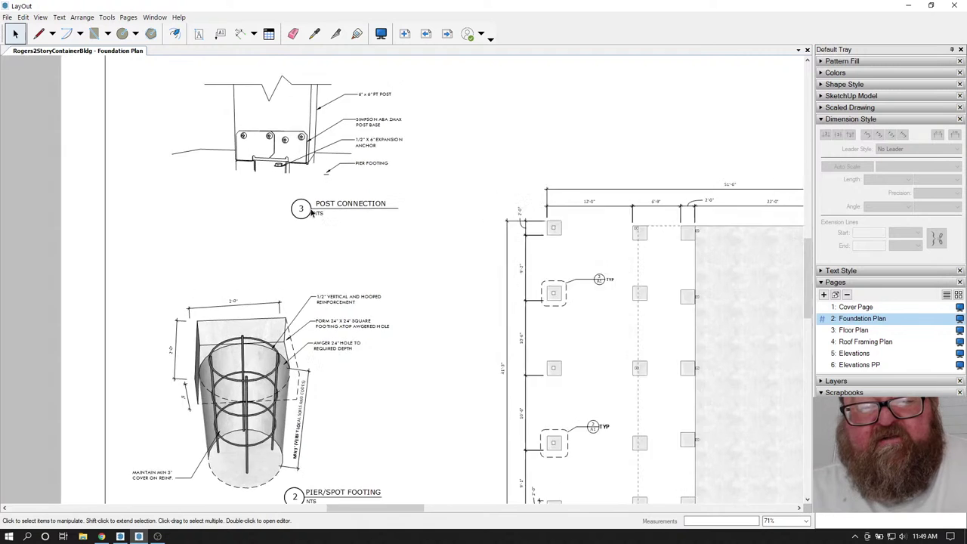
{"action": "scroll", "coordinate": [297, 215], "scroll_direction": "down", "scroll_amount": 5}
{"action": "scroll", "coordinate": [297, 215], "scroll_direction": "down", "scroll_amount": 1}
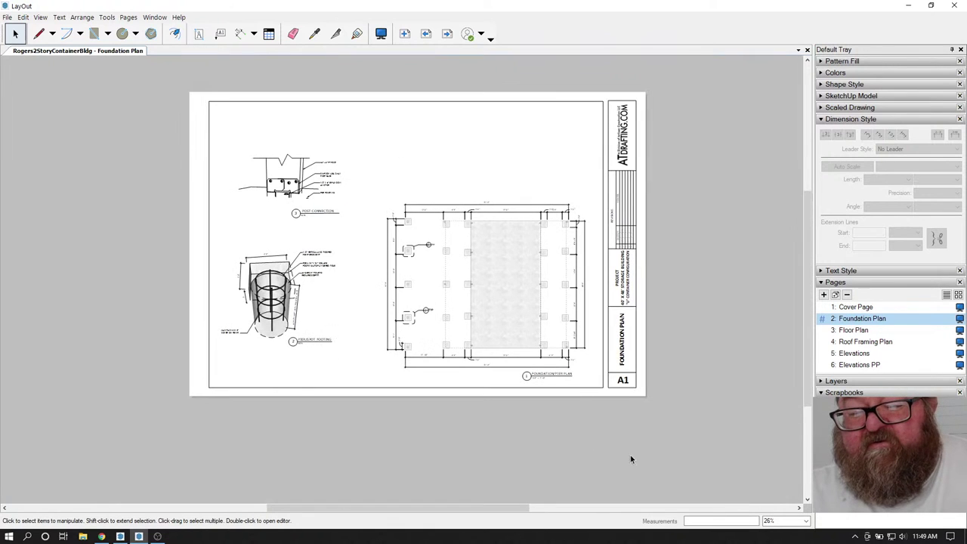
{"action": "scroll", "coordinate": [527, 296], "scroll_direction": "up", "scroll_amount": 6}
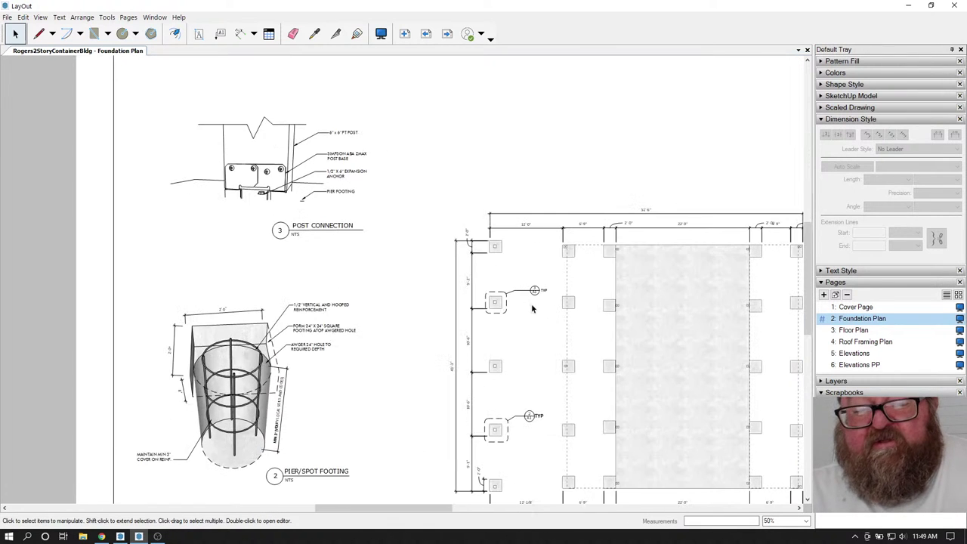
{"action": "scroll", "coordinate": [528, 296], "scroll_direction": "up", "scroll_amount": 4}
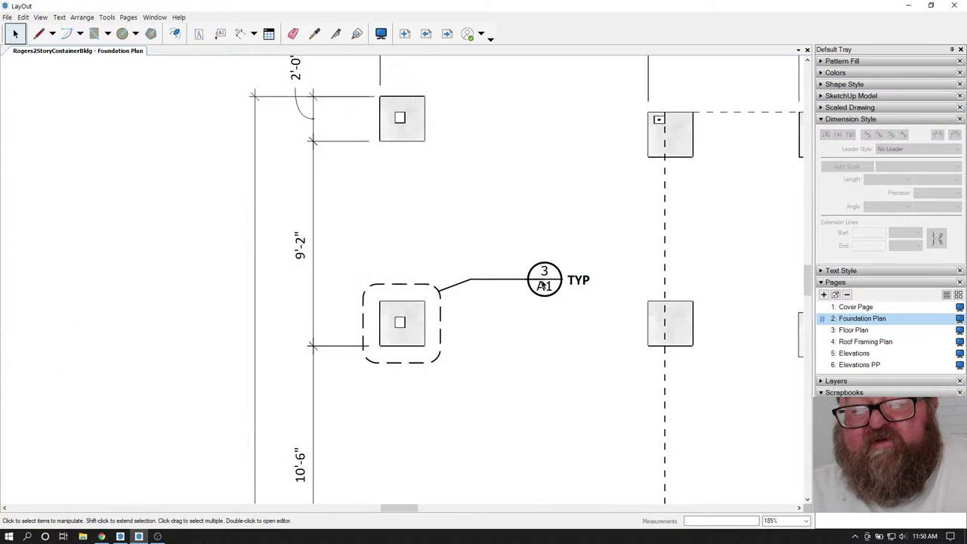
{"action": "scroll", "coordinate": [597, 341], "scroll_direction": "down", "scroll_amount": 4}
{"action": "scroll", "coordinate": [113, 143], "scroll_direction": "up", "scroll_amount": 4}
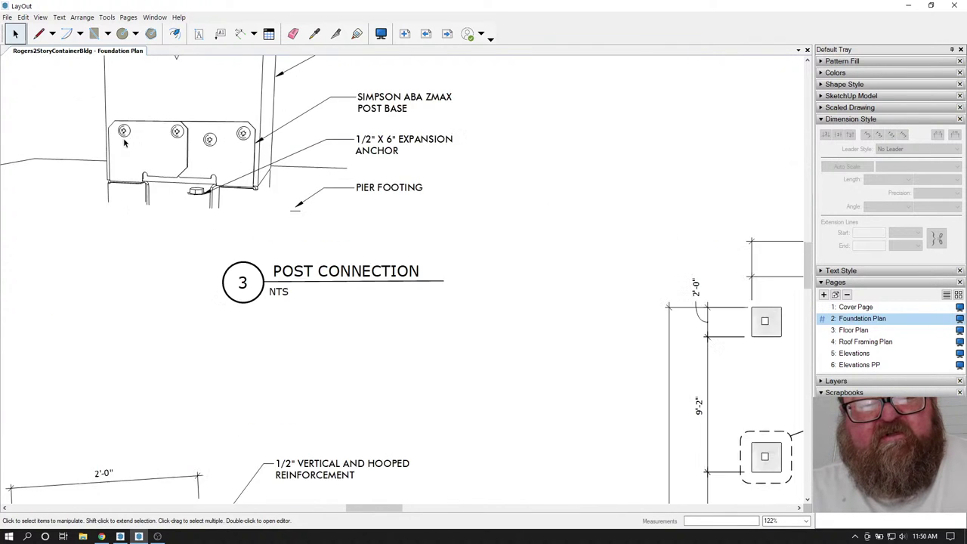
{"action": "scroll", "coordinate": [318, 298], "scroll_direction": "down", "scroll_amount": 3}
{"action": "scroll", "coordinate": [279, 212], "scroll_direction": "up", "scroll_amount": 3}
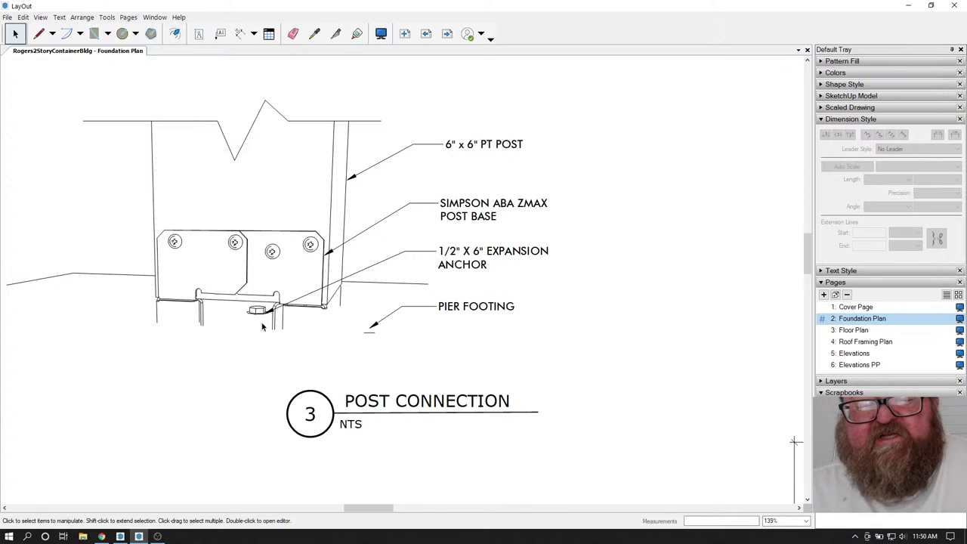
{"action": "scroll", "coordinate": [268, 318], "scroll_direction": "down", "scroll_amount": 3}
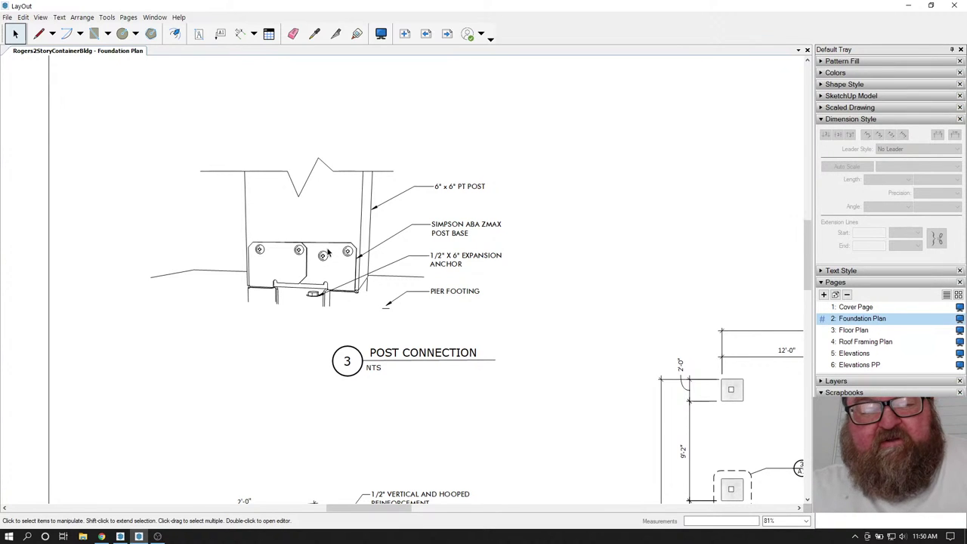
- Switch the rendering mode of the Foundation/Pier Plan viewport to Hybrid
{"action": "scroll", "coordinate": [325, 254], "scroll_direction": "down", "scroll_amount": 4}
{"action": "scroll", "coordinate": [355, 293], "scroll_direction": "down", "scroll_amount": 1}
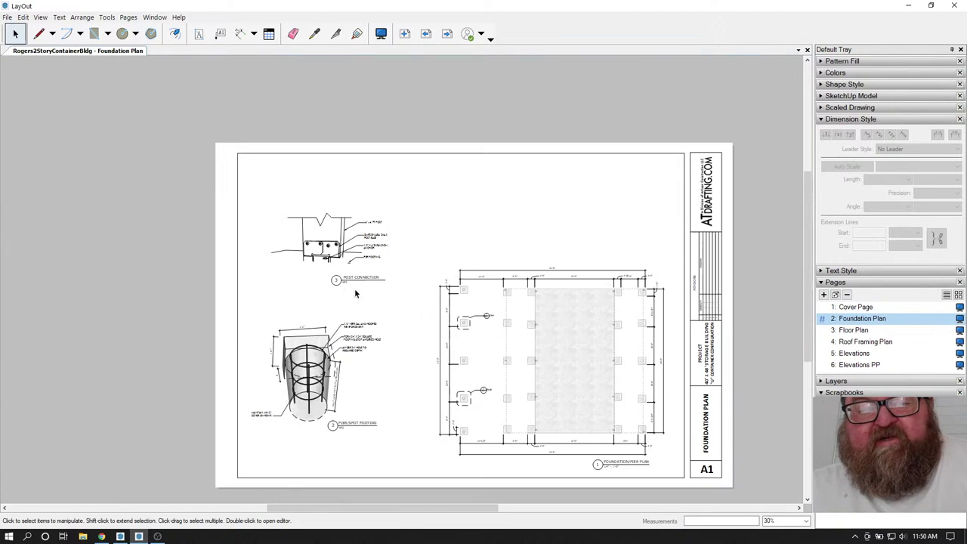
{"action": "scroll", "coordinate": [495, 404], "scroll_direction": "down", "scroll_amount": 1}
{"action": "scroll", "coordinate": [496, 405], "scroll_direction": "up", "scroll_amount": 3}
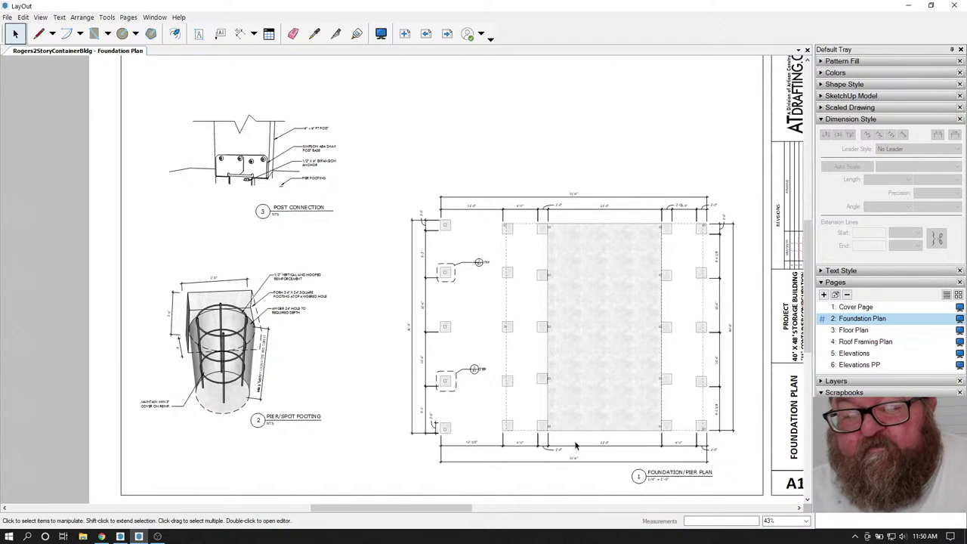
{"action": "scroll", "coordinate": [491, 393], "scroll_direction": "up", "scroll_amount": 2}
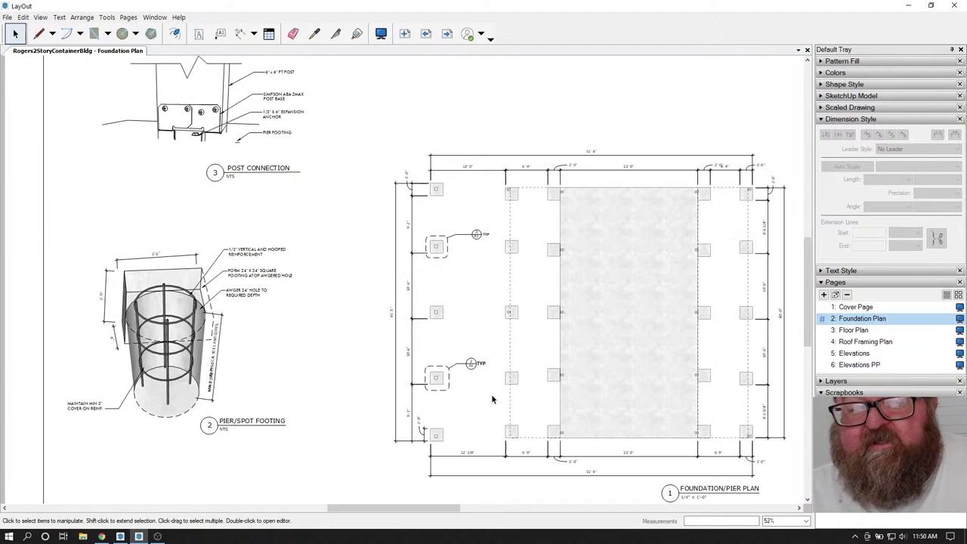
{"action": "left_click", "coordinate": [611, 261]}
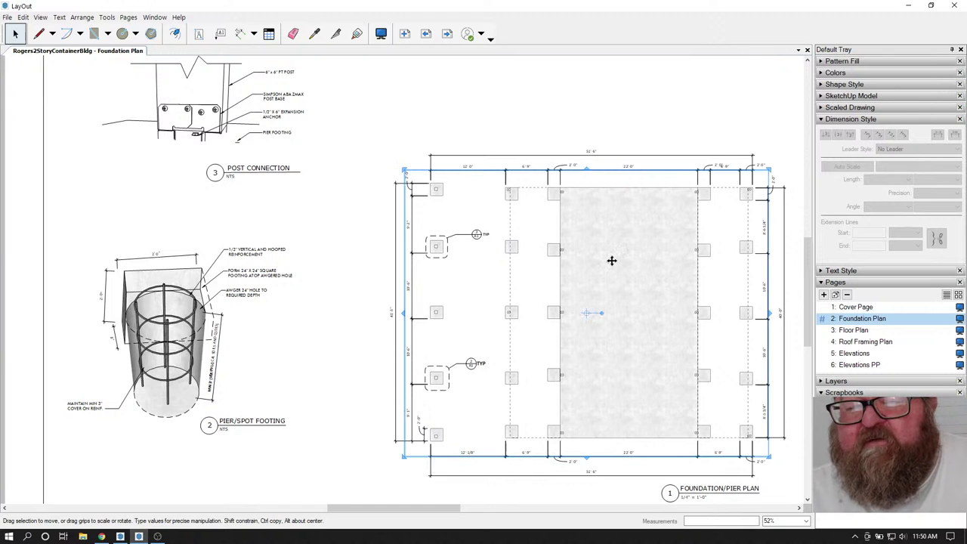
{"action": "left_click", "coordinate": [820, 120]}
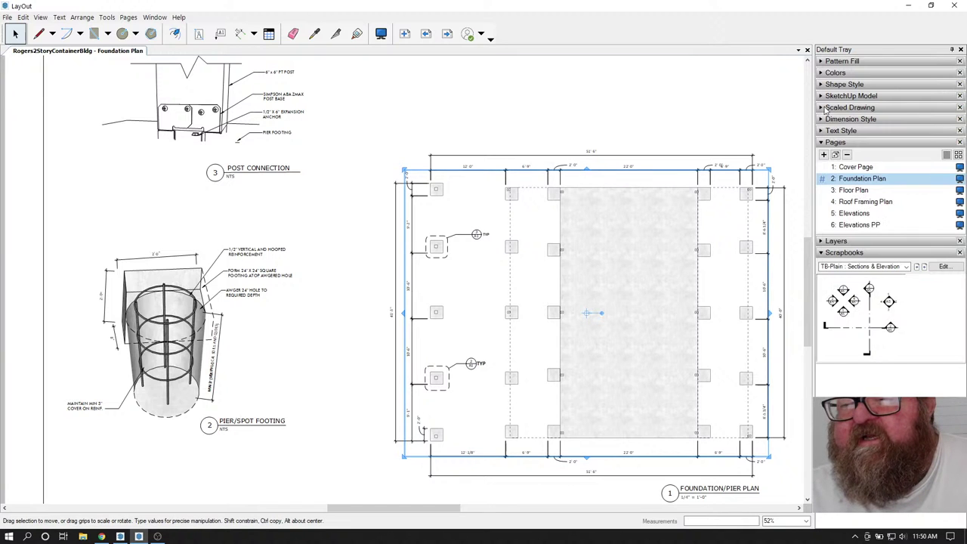
{"action": "left_click", "coordinate": [825, 97]}
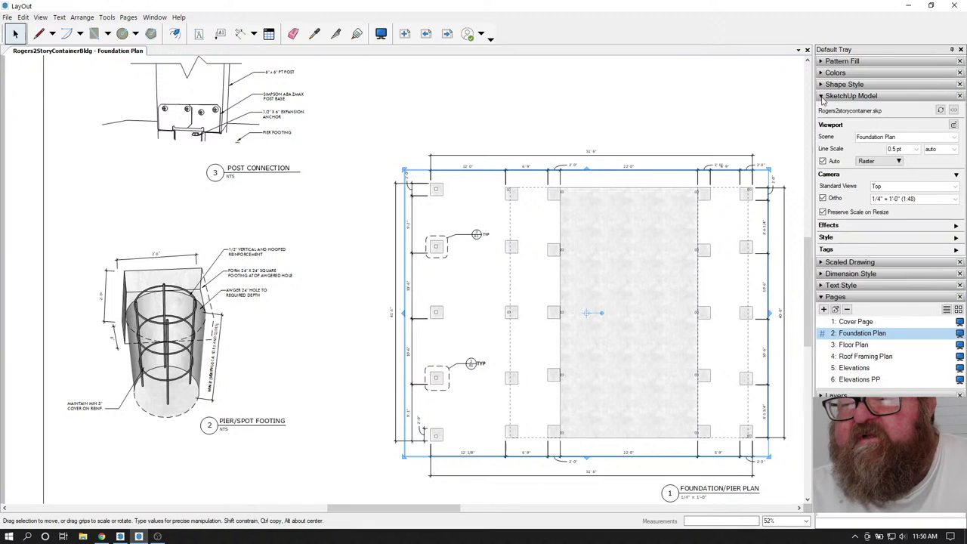
{"action": "left_click", "coordinate": [898, 162]}
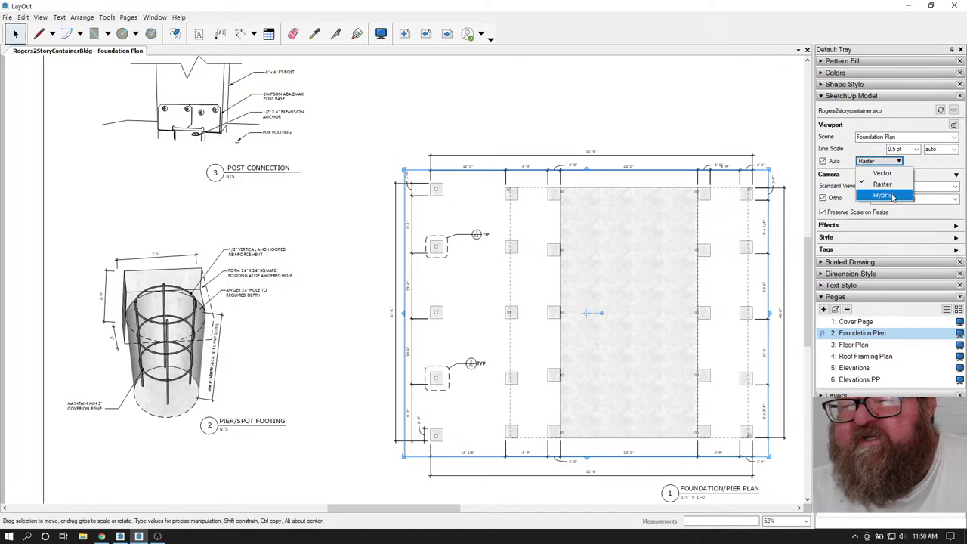
{"action": "left_click", "coordinate": [884, 196]}
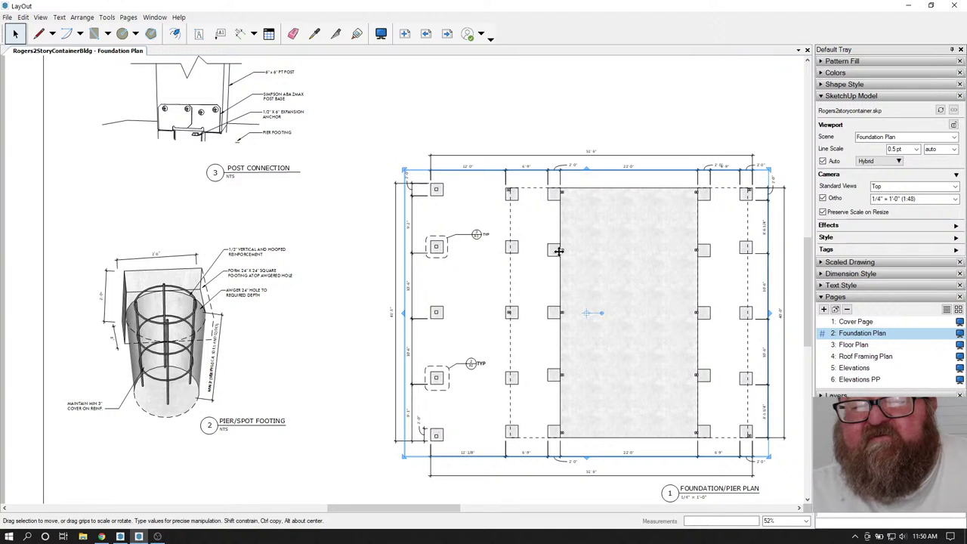
{"action": "left_click", "coordinate": [547, 131]}
- Examine the posts, piers, dashed container outlines and detail callouts on the foundation plan sheet
{"action": "scroll", "coordinate": [592, 419], "scroll_direction": "up", "scroll_amount": 2}
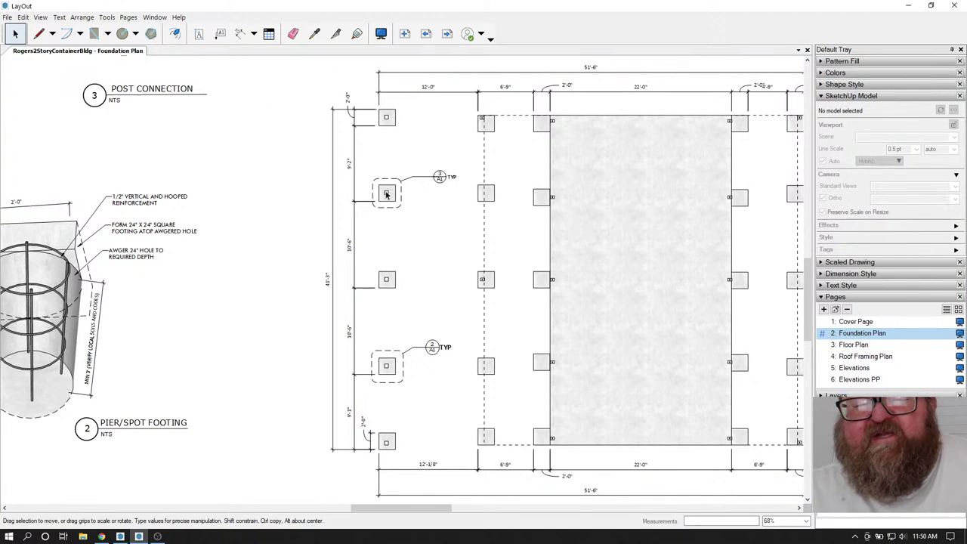
{"action": "scroll", "coordinate": [525, 252], "scroll_direction": "down", "scroll_amount": 2}
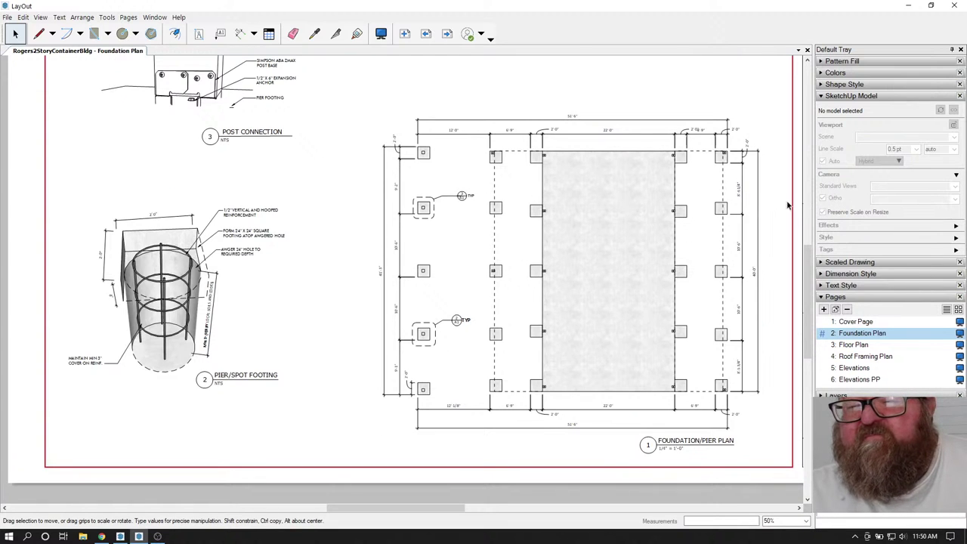
{"action": "scroll", "coordinate": [801, 227], "scroll_direction": "down", "scroll_amount": 1}
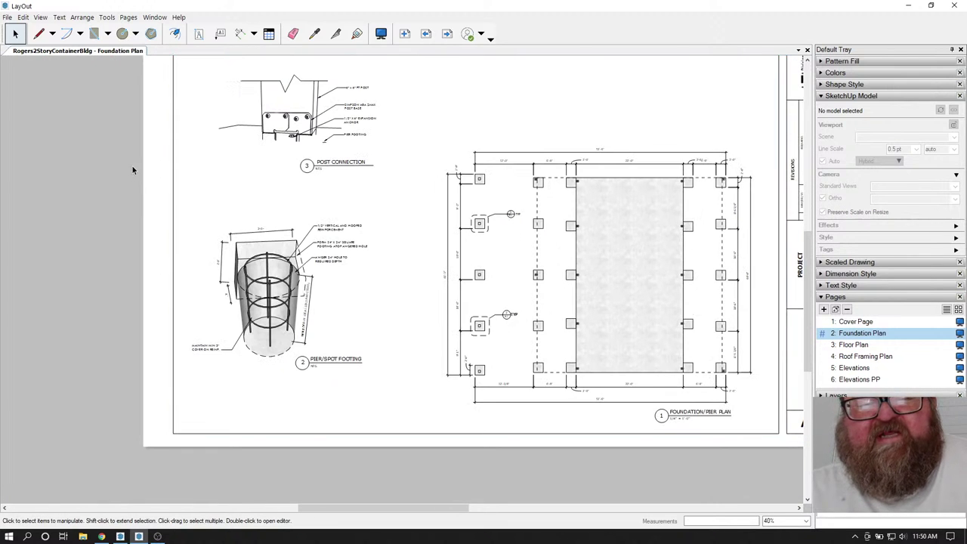
{"action": "scroll", "coordinate": [634, 179], "scroll_direction": "up", "scroll_amount": 1}
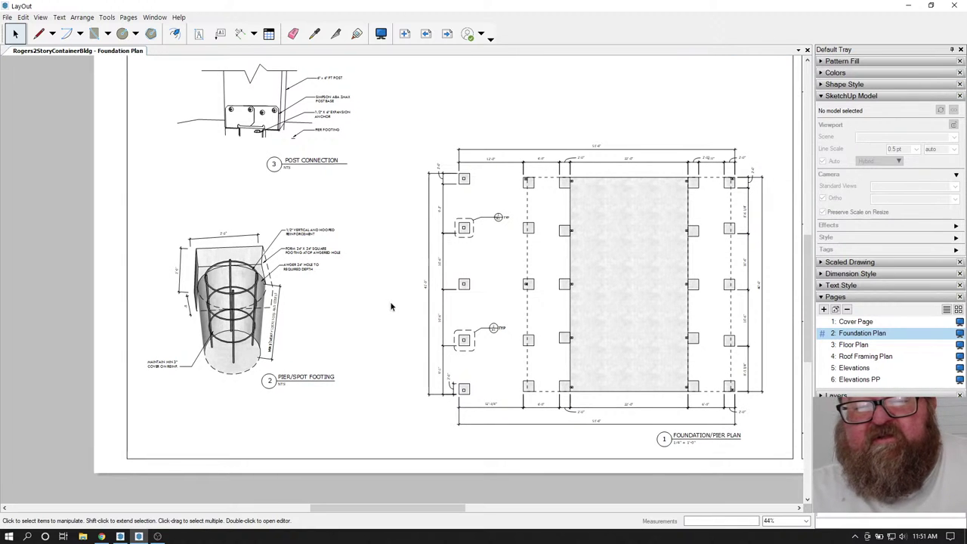
{"action": "scroll", "coordinate": [420, 310], "scroll_direction": "down", "scroll_amount": 1}
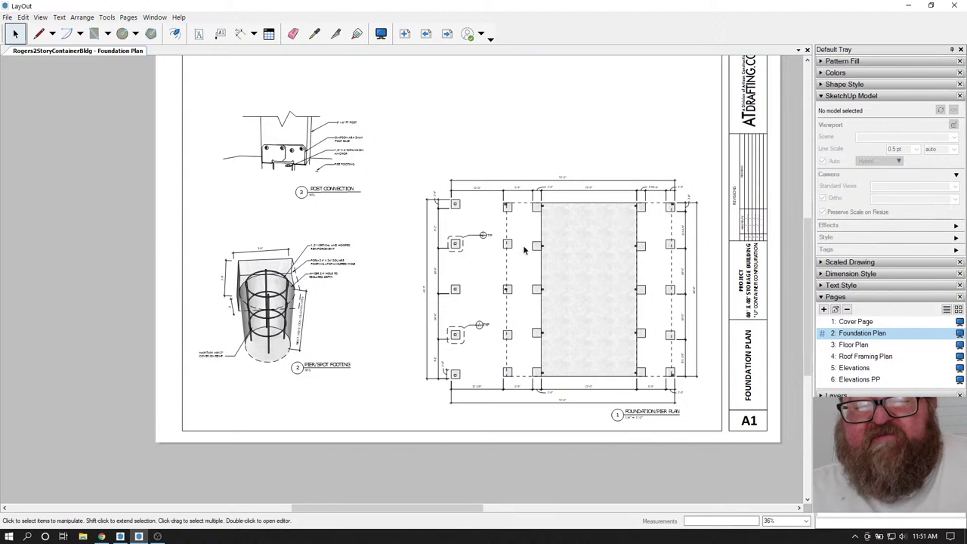
{"action": "scroll", "coordinate": [521, 241], "scroll_direction": "up", "scroll_amount": 3}
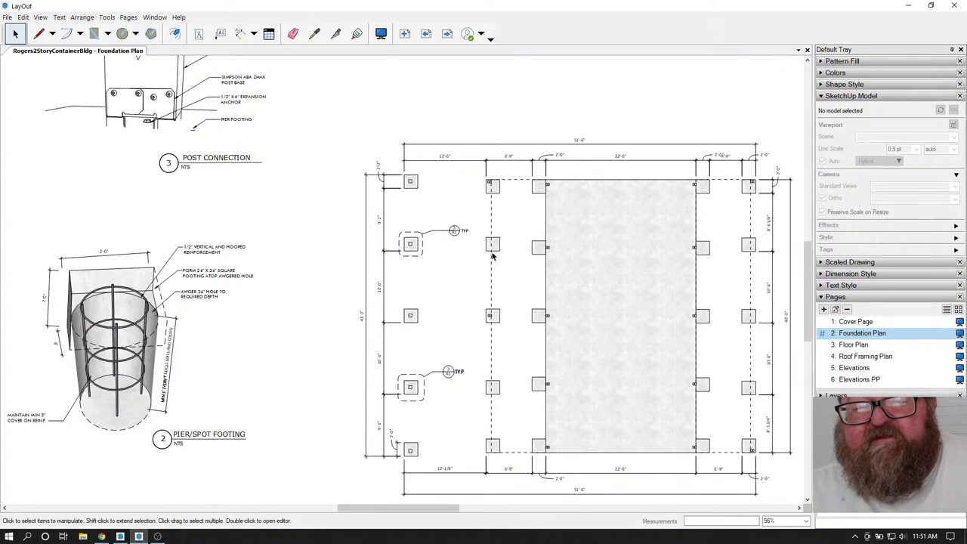
{"action": "scroll", "coordinate": [495, 260], "scroll_direction": "down", "scroll_amount": 1}
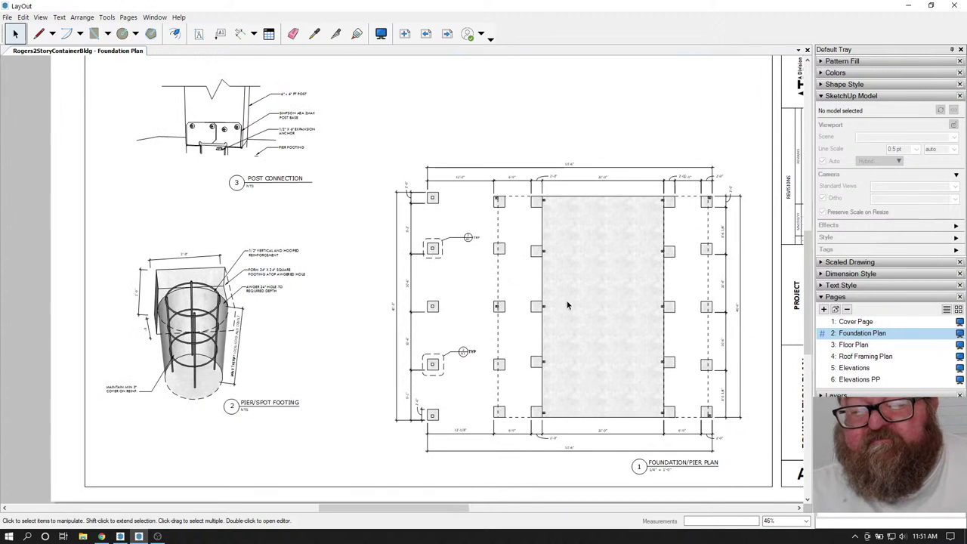
{"action": "scroll", "coordinate": [582, 302], "scroll_direction": "up", "scroll_amount": 2}
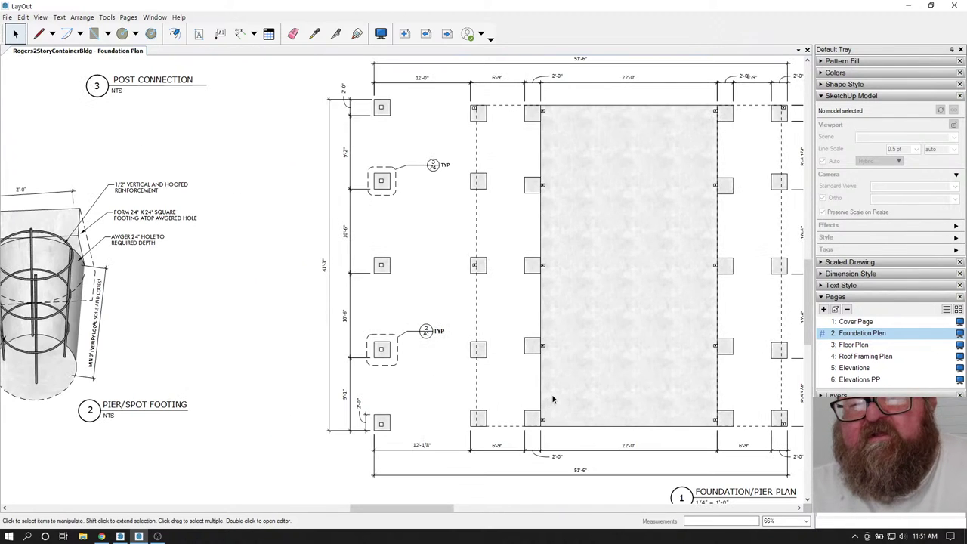
{"action": "scroll", "coordinate": [569, 351], "scroll_direction": "down", "scroll_amount": 1}
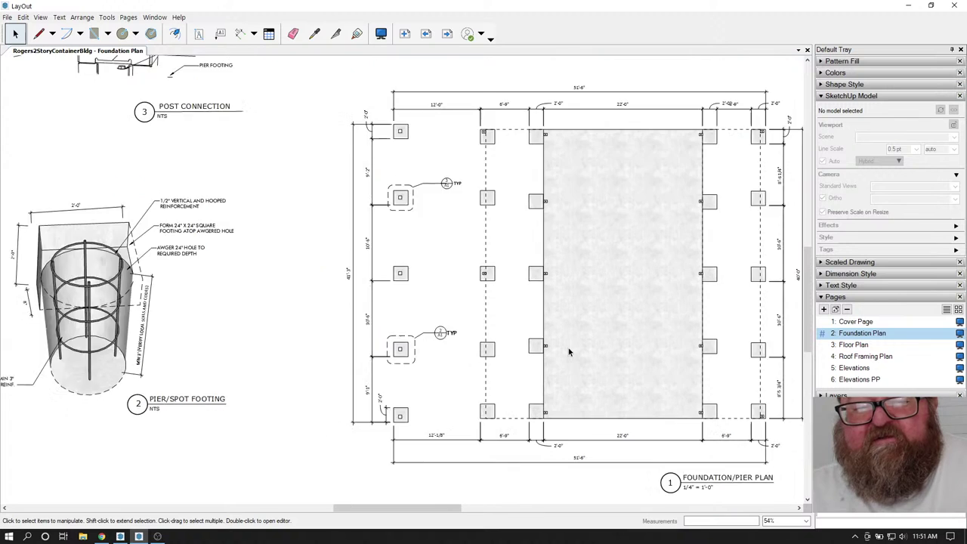
- Check the live stream's chat in YouTube Studio, and return to LayOut to review the full foundation plan sheet
{"action": "left_click", "coordinate": [102, 536]}
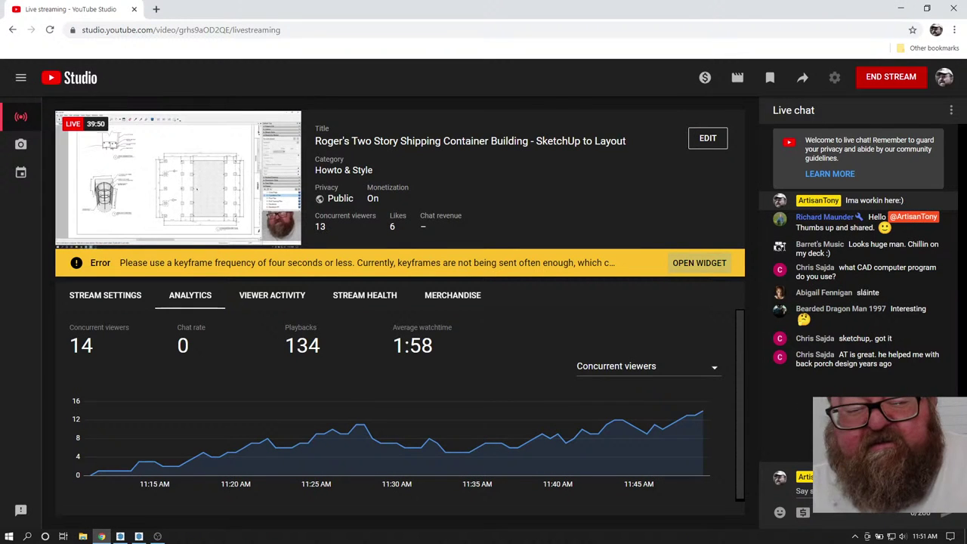
{"action": "left_click", "coordinate": [138, 536]}
{"action": "scroll", "coordinate": [501, 273], "scroll_direction": "down", "scroll_amount": 1}
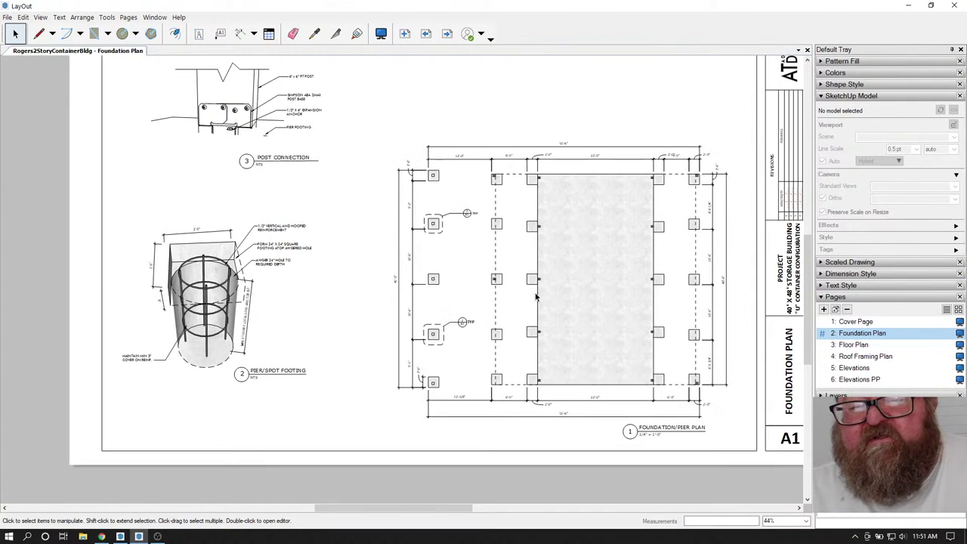
{"action": "scroll", "coordinate": [581, 237], "scroll_direction": "down", "scroll_amount": 1}
{"action": "scroll", "coordinate": [597, 187], "scroll_direction": "up", "scroll_amount": 1}
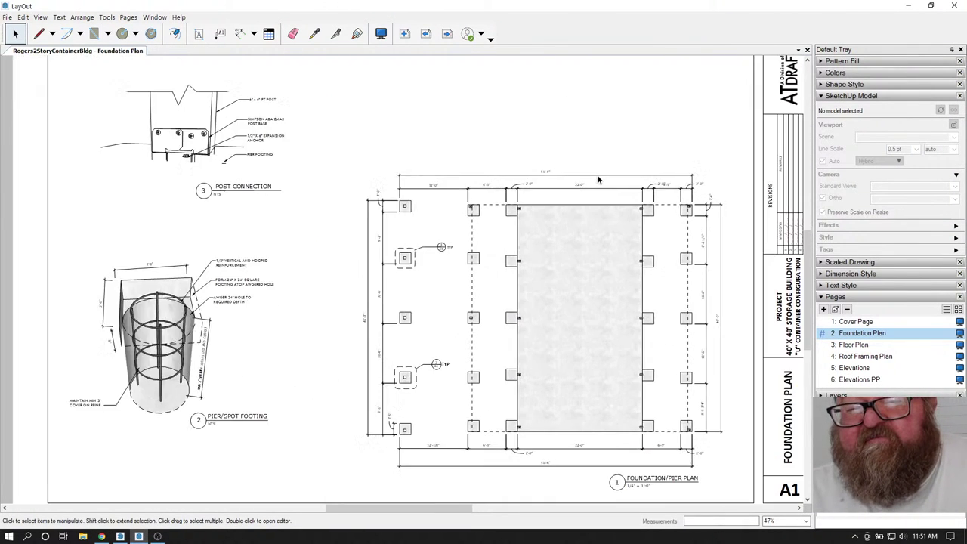
{"action": "scroll", "coordinate": [578, 249], "scroll_direction": "down", "scroll_amount": 1}
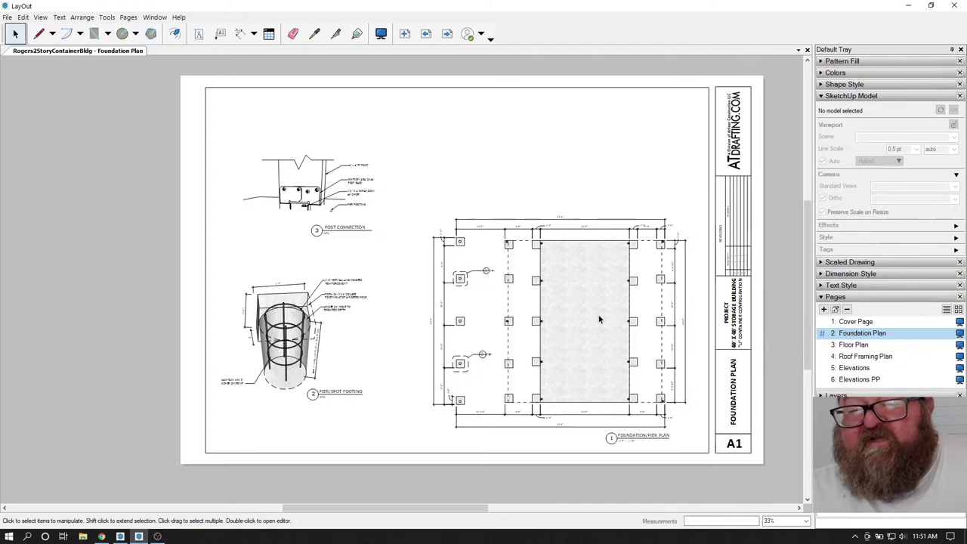
- Open the Cover Page sheet and examine its title and perspective view of the storage building
{"action": "left_click", "coordinate": [852, 322]}
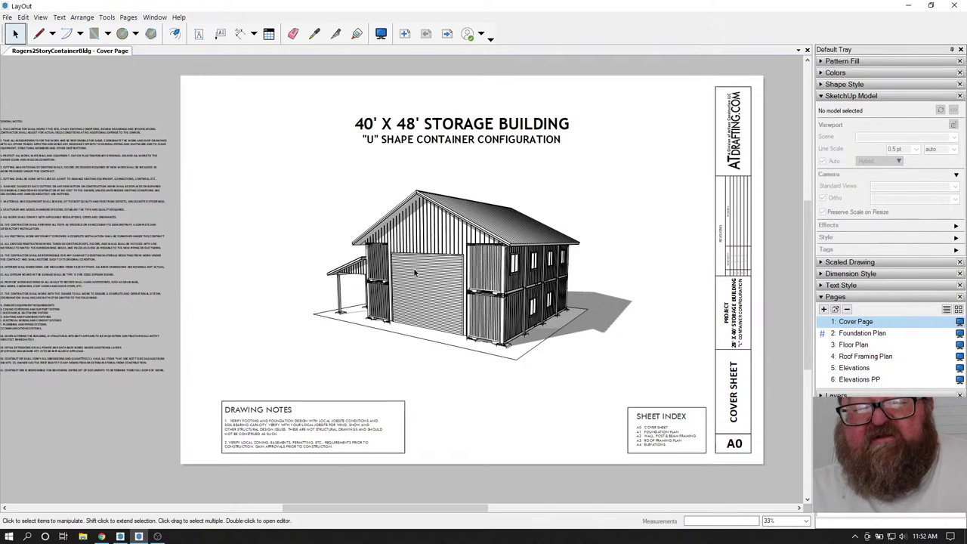
{"action": "scroll", "coordinate": [436, 260], "scroll_direction": "up", "scroll_amount": 2}
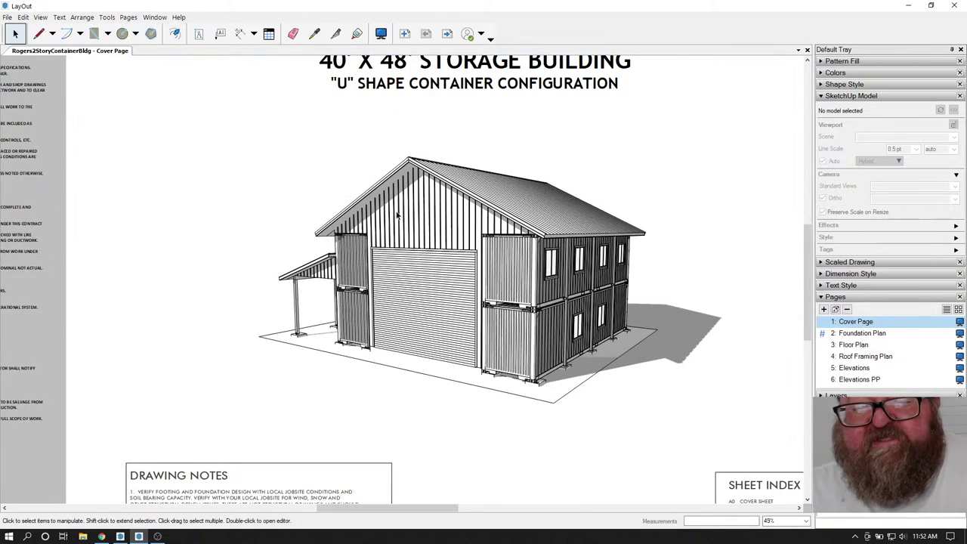
{"action": "scroll", "coordinate": [484, 405], "scroll_direction": "down", "scroll_amount": 2}
{"action": "scroll", "coordinate": [484, 404], "scroll_direction": "up", "scroll_amount": 1}
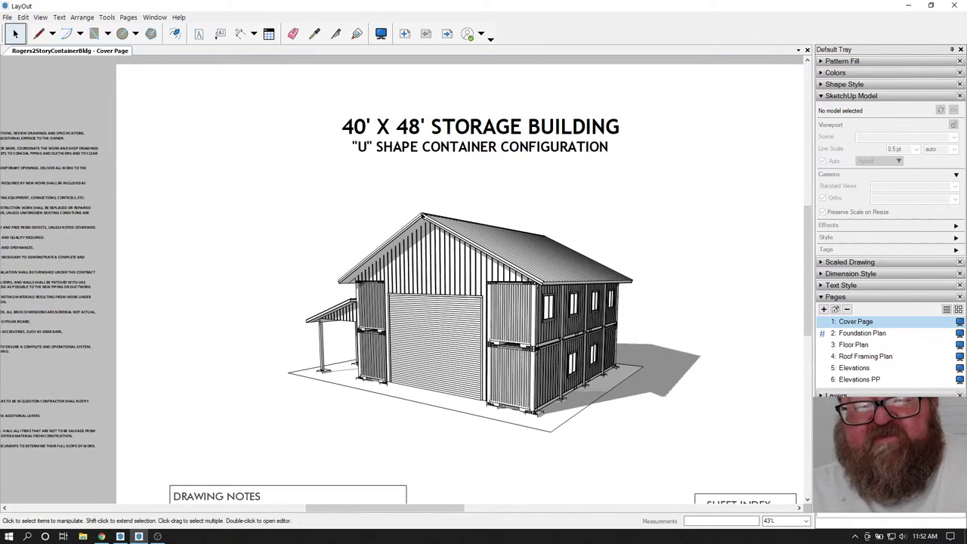
- Switch to the SketchUp model and measure the overall width across the container piers and the width of the central slab
{"action": "left_click", "coordinate": [120, 536]}
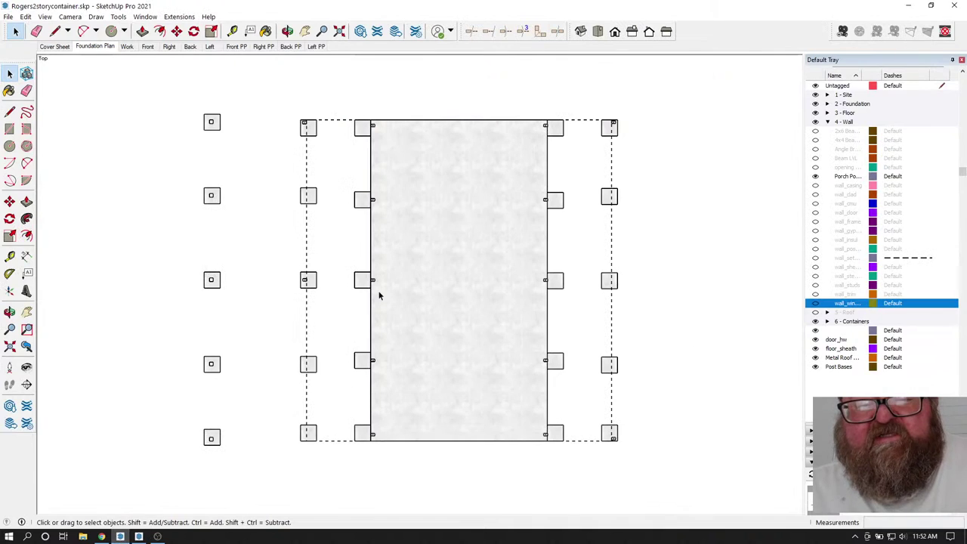
{"action": "left_click", "coordinate": [232, 31]}
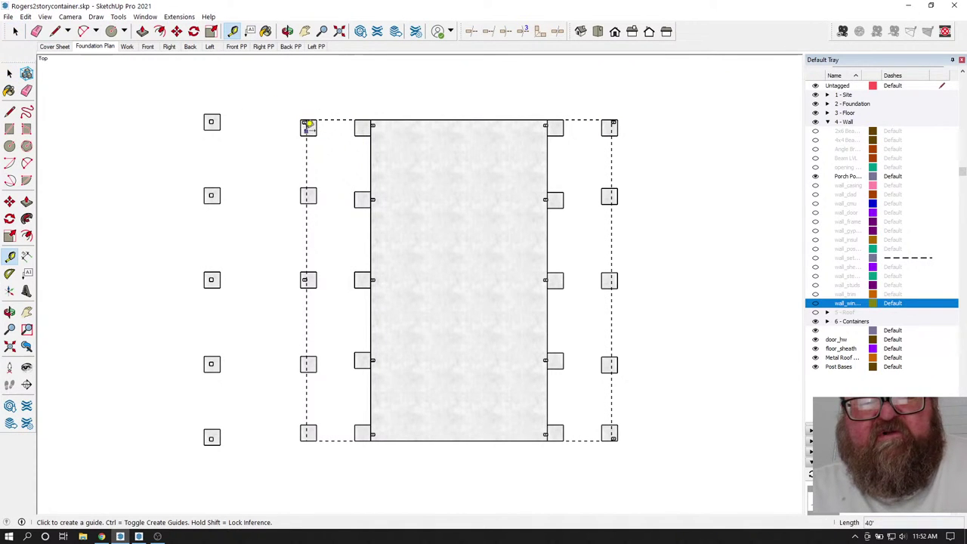
{"action": "left_click", "coordinate": [304, 124]}
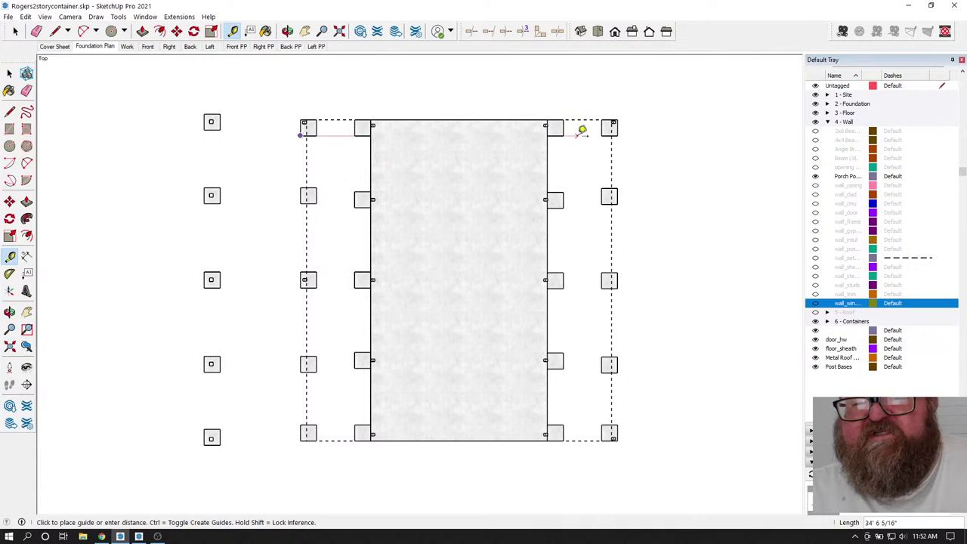
{"action": "left_click", "coordinate": [624, 130]}
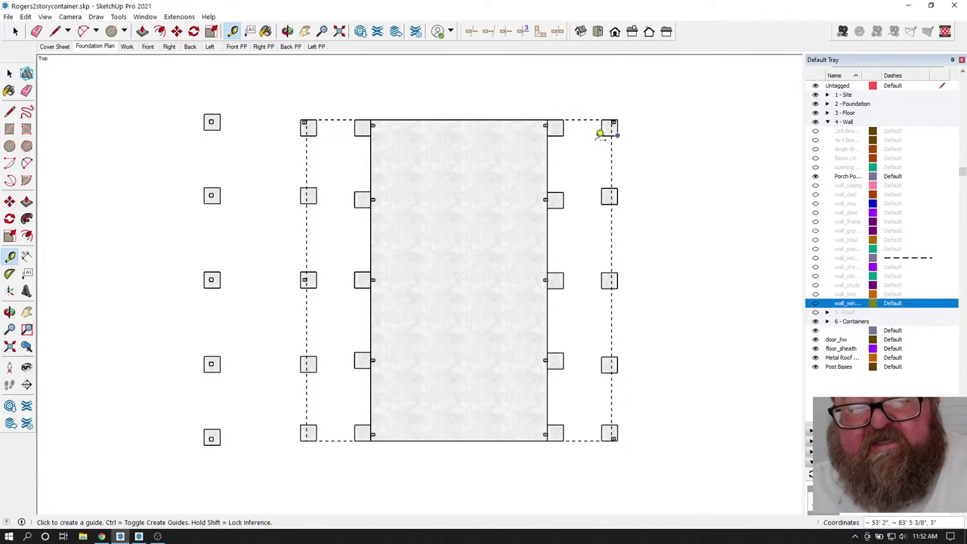
{"action": "left_click", "coordinate": [370, 173]}
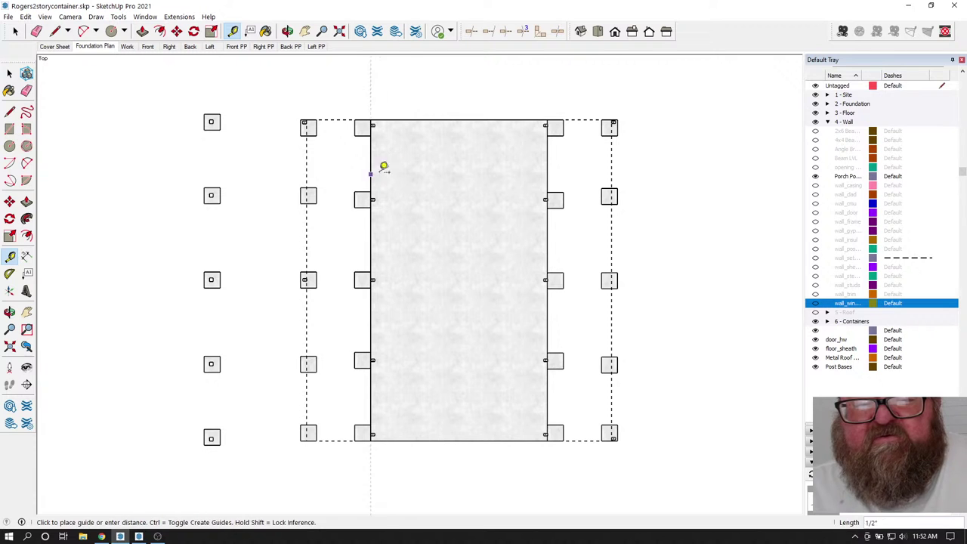
{"action": "left_click", "coordinate": [552, 163]}
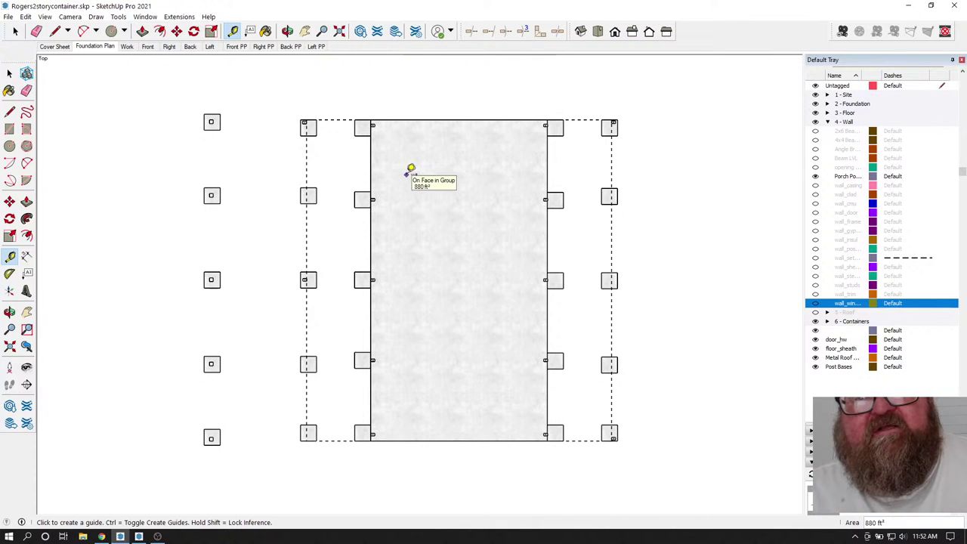
- Measure the overall width between the outer dashed container outlines on the foundation plan
{"action": "left_click", "coordinate": [301, 196]}
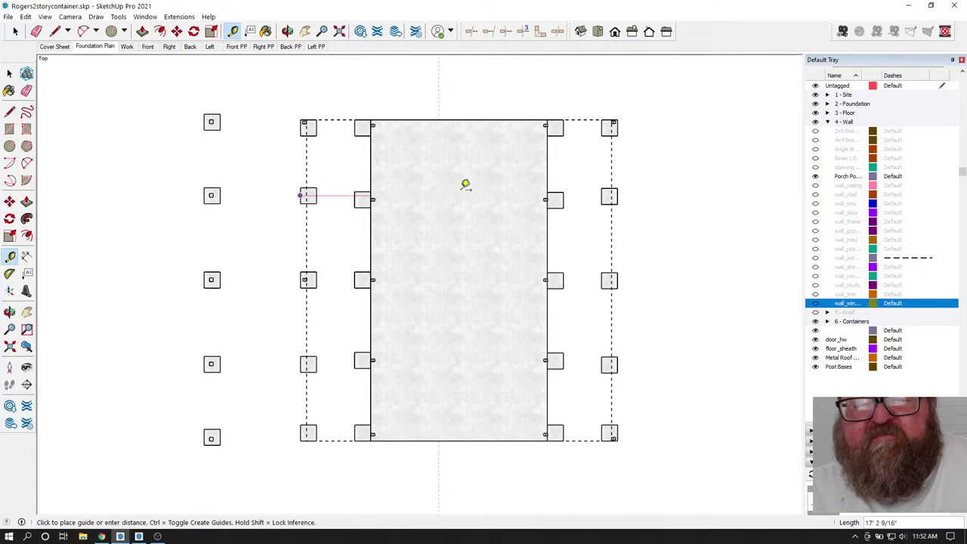
{"action": "key", "text": "Escape"}
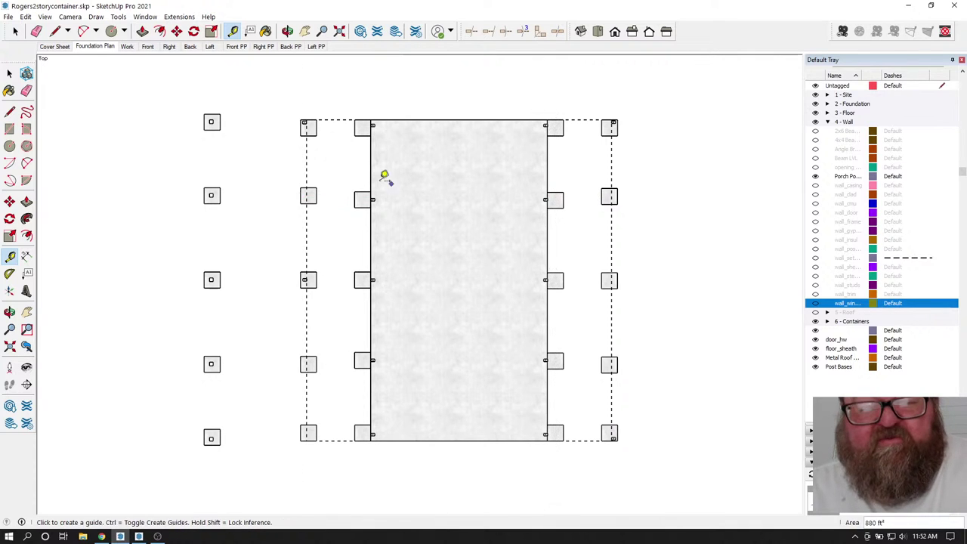
{"action": "left_click", "coordinate": [306, 165]}
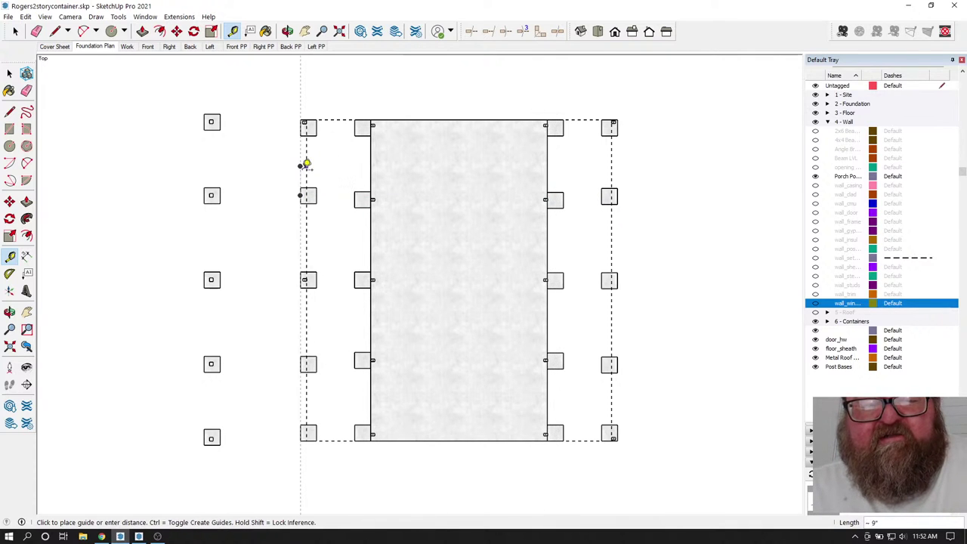
{"action": "scroll", "coordinate": [335, 164], "scroll_direction": "up", "scroll_amount": 1}
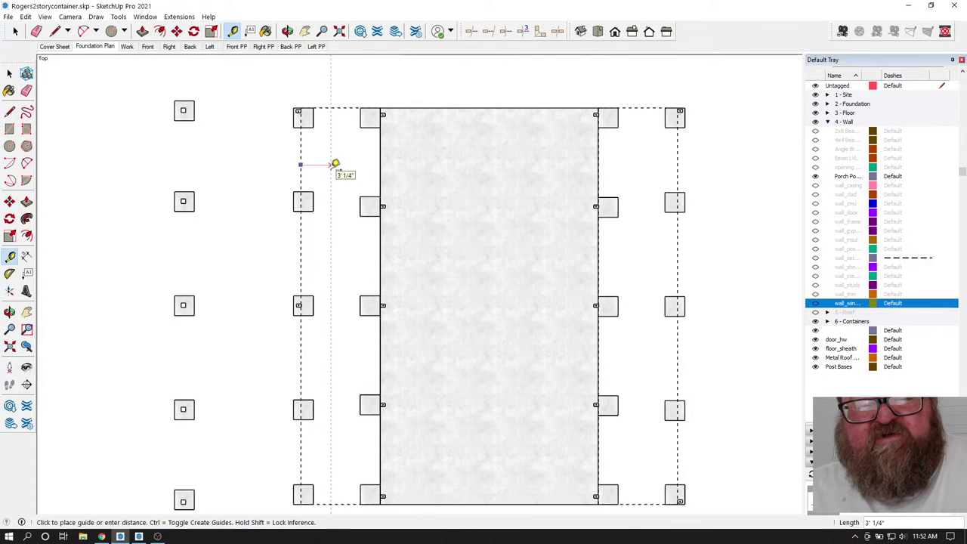
{"action": "scroll", "coordinate": [313, 165], "scroll_direction": "down", "scroll_amount": 1}
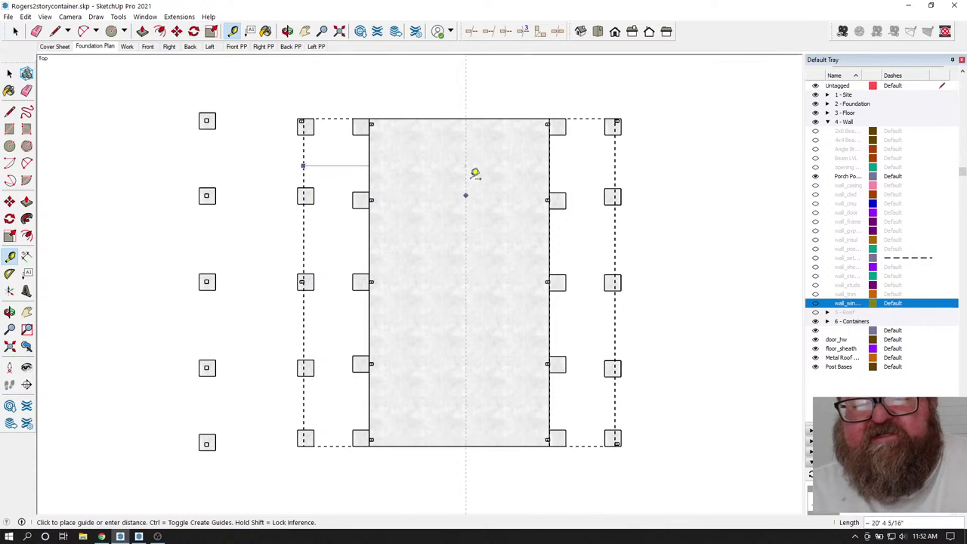
{"action": "left_click", "coordinate": [618, 156]}
- Measure the central slab's length, and recheck the width across the outer container outlines
{"action": "left_click", "coordinate": [477, 119]}
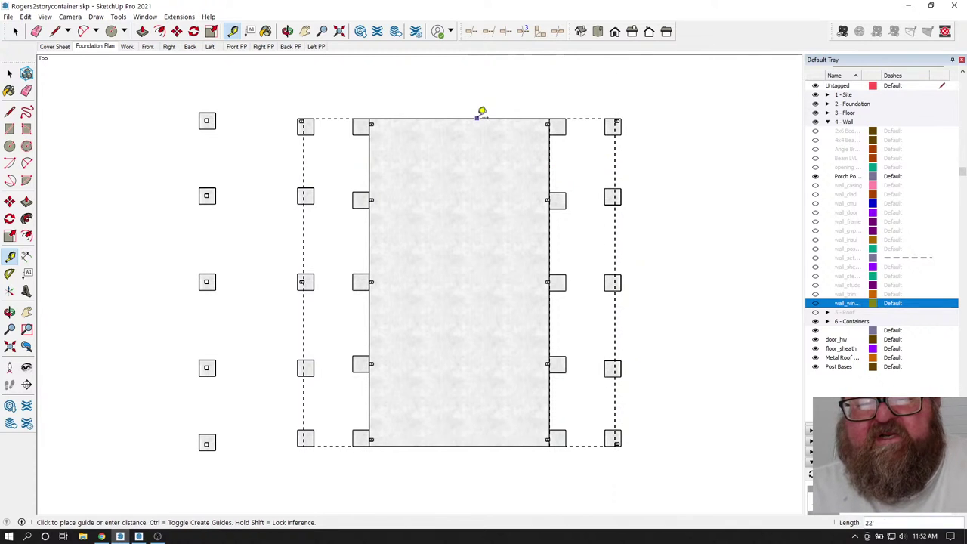
{"action": "left_click", "coordinate": [488, 443]}
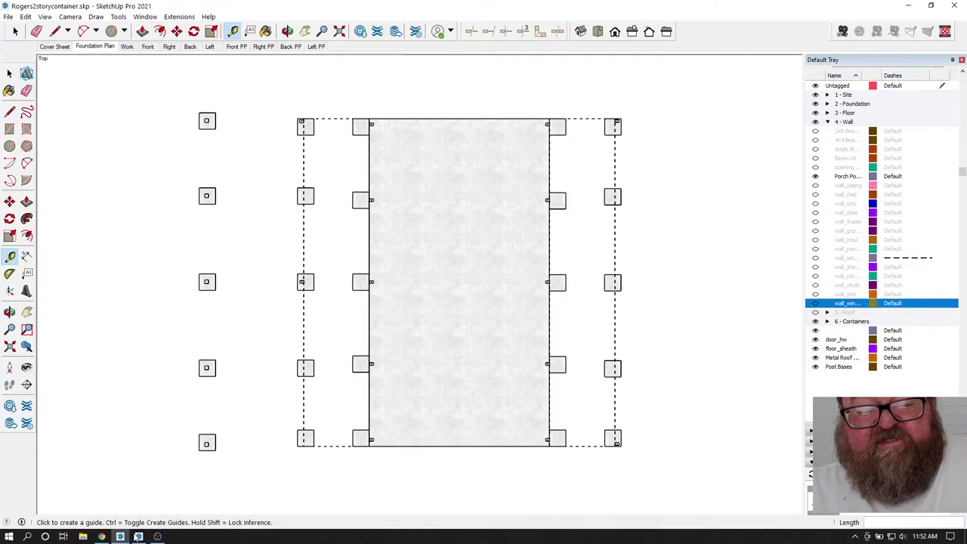
{"action": "left_click", "coordinate": [302, 243]}
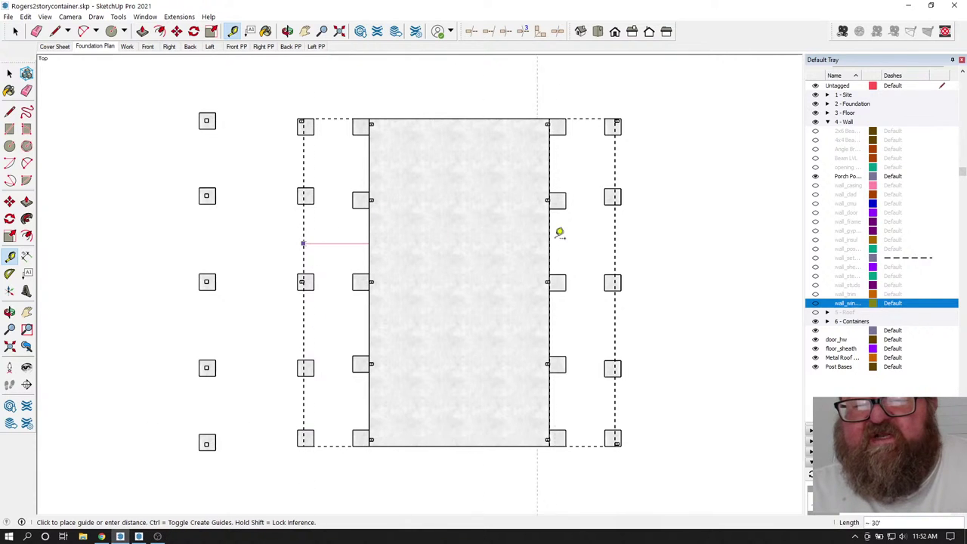
{"action": "left_click", "coordinate": [614, 240]}
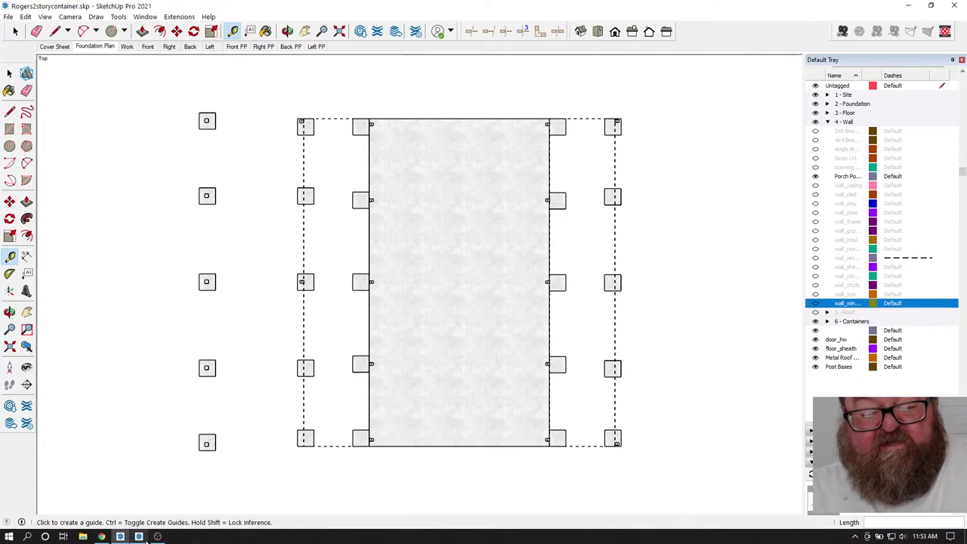
- Switch to LayOut and change the Cover Page title to read 30' X 48' STORAGE BUILDING
{"action": "left_click", "coordinate": [139, 536]}
{"action": "double_click", "coordinate": [410, 125]}
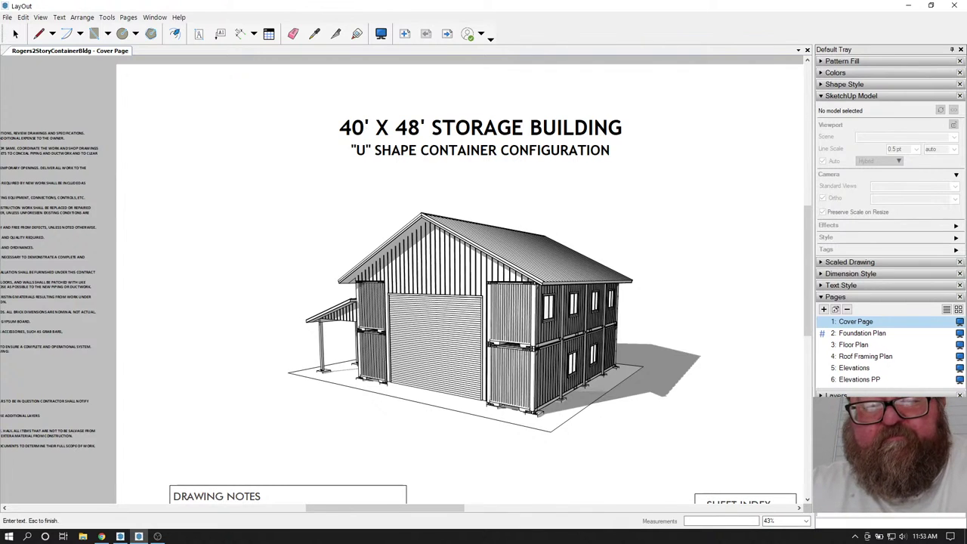
{"action": "key", "text": "BackSpace"}
{"action": "key", "text": "BackSpace"}
{"action": "type", "text": "30"}
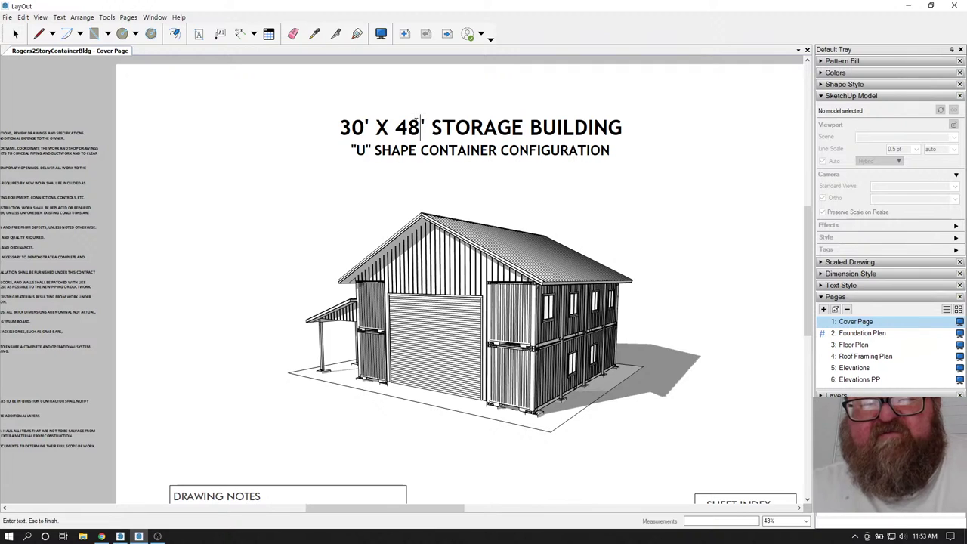
{"action": "key", "text": "BackSpace"}
{"action": "type", "text": "8"}
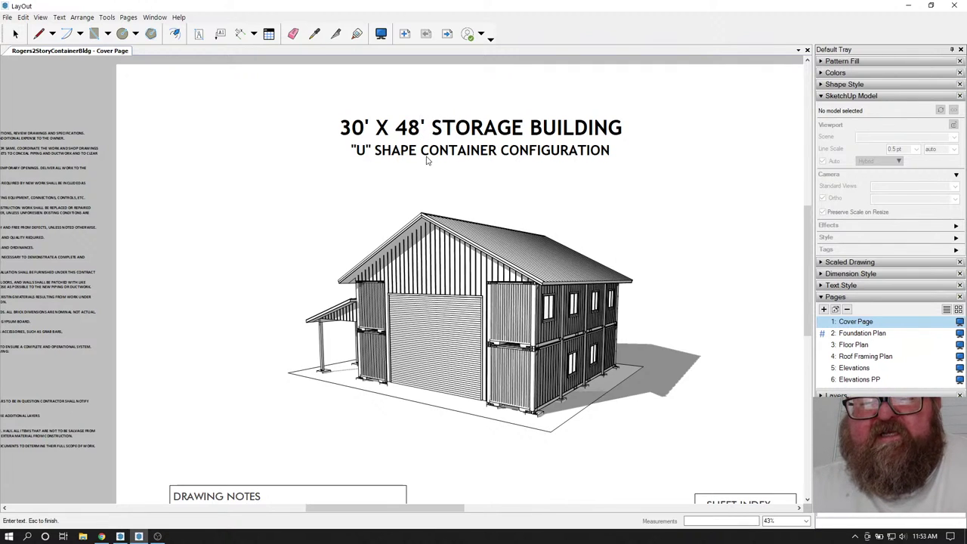
- Replace "U" SHAPE with TWO STORY in the cover title's second line, keeping CONTAINER CONFIGURATION
{"action": "double_click", "coordinate": [421, 151]}
{"action": "left_click", "coordinate": [355, 152]}
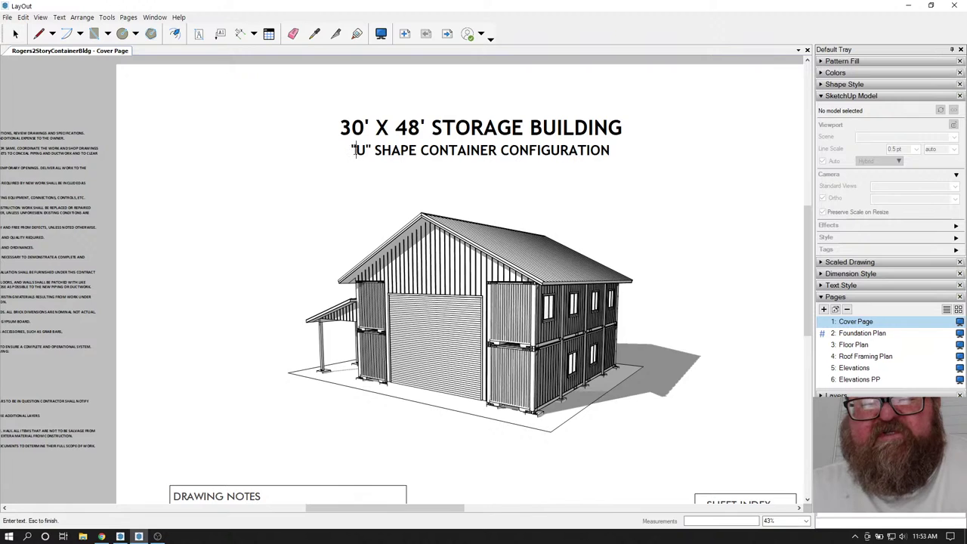
{"action": "left_click", "coordinate": [420, 150], "text": "shift"}
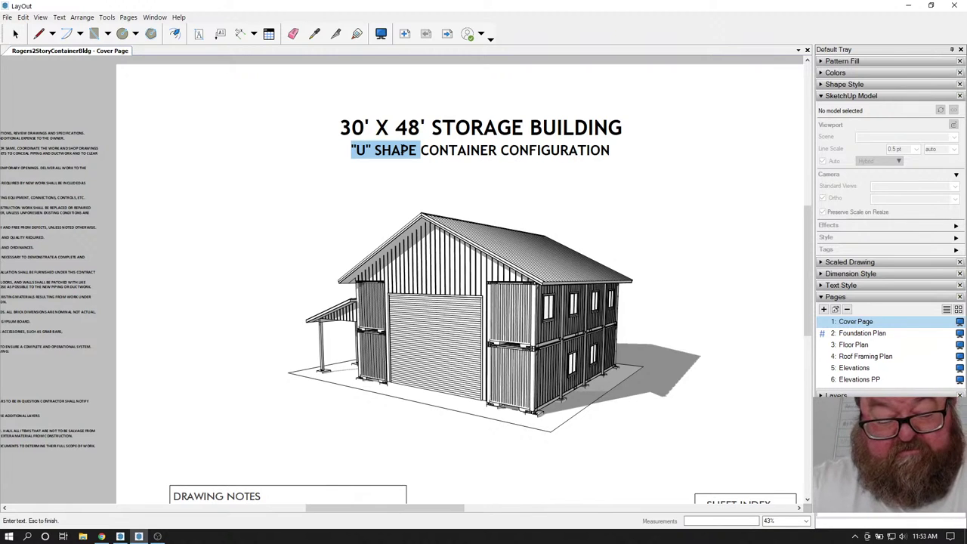
{"action": "type", "text": "tw"}
{"action": "key", "text": "BackSpace"}
{"action": "key", "text": "BackSpace"}
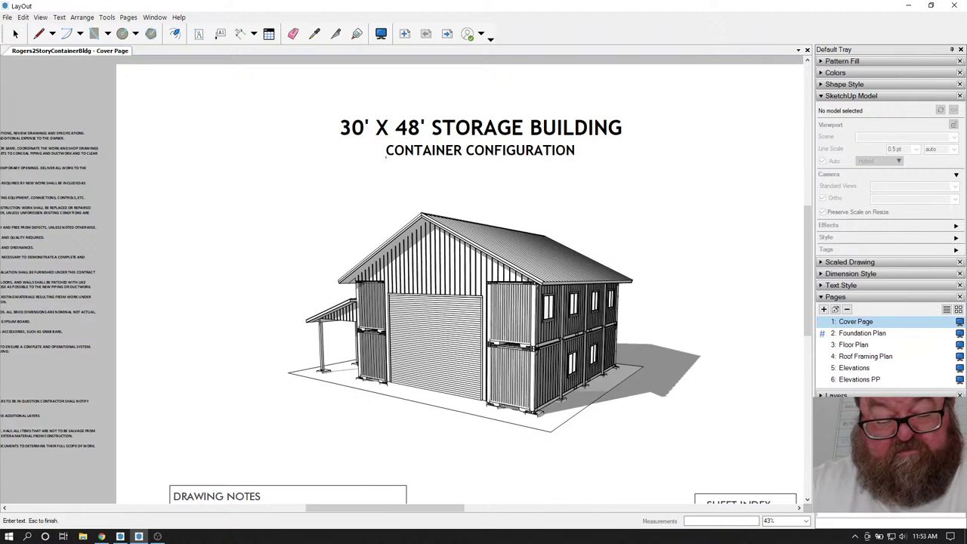
{"action": "type", "text": "TWO S"}
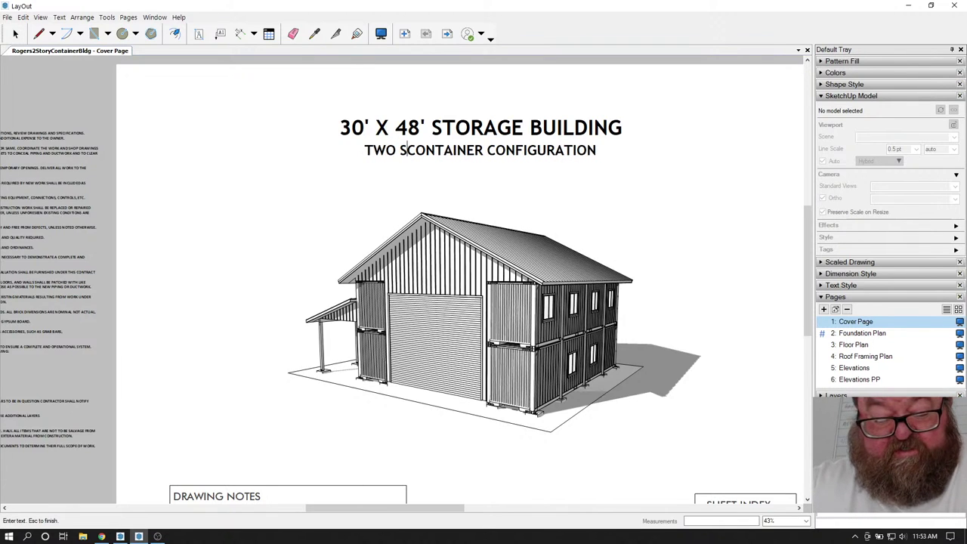
{"action": "type", "text": "T"}
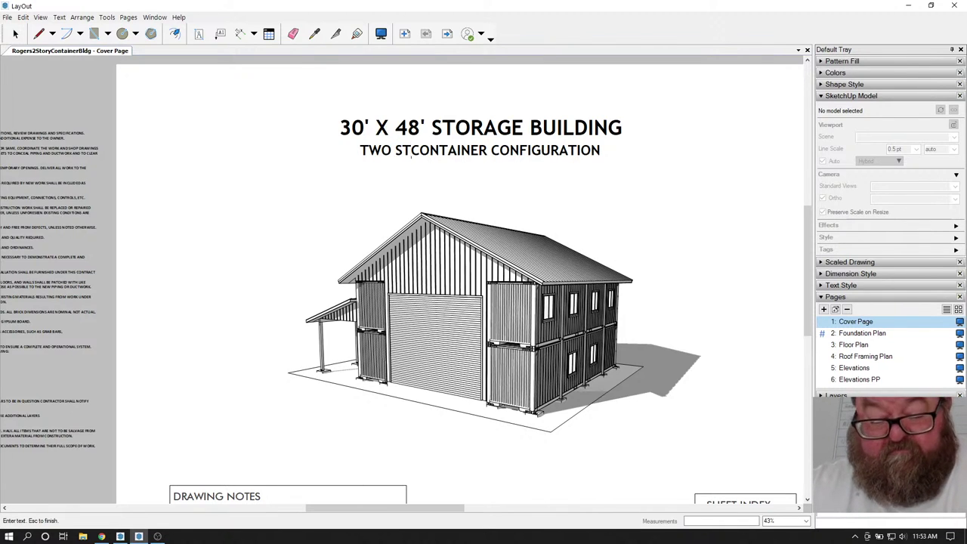
{"action": "type", "text": "ORY"}
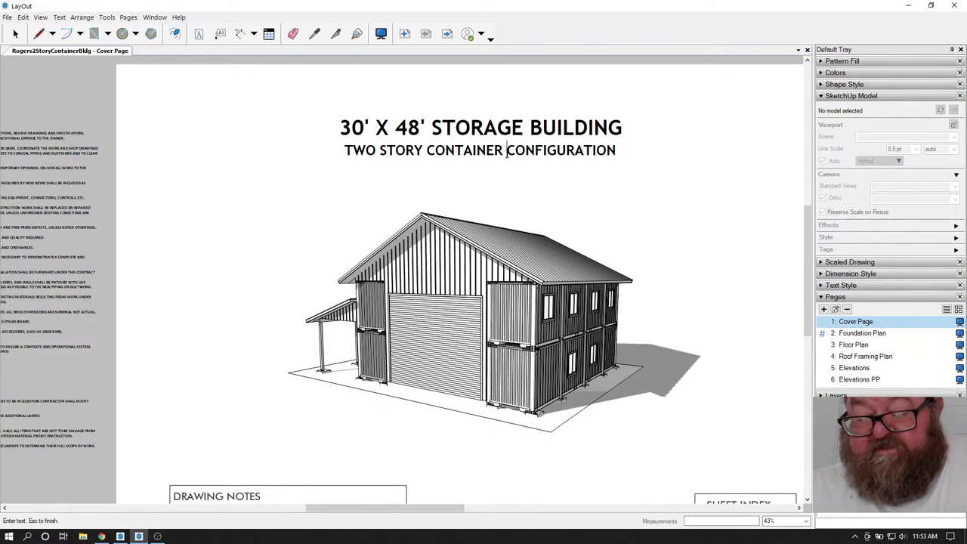
{"action": "key", "text": "Delete"}
{"action": "key", "text": "Delete"}
{"action": "key", "text": "Delete"}
{"action": "key", "text": "Delete"}
{"action": "key", "text": "Delete"}
{"action": "key", "text": "Delete"}
{"action": "key", "text": "Delete"}
{"action": "key", "text": "Delete"}
{"action": "key", "text": "Delete"}
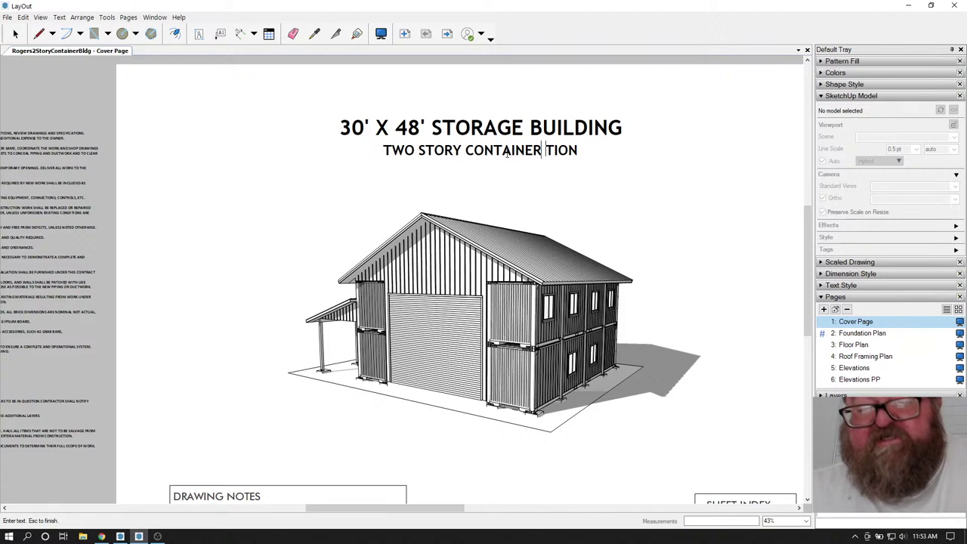
{"action": "key", "text": "ctrl+z"}
{"action": "key", "text": "ctrl+z"}
{"action": "key", "text": "ctrl+z"}
{"action": "key", "text": "ctrl+z"}
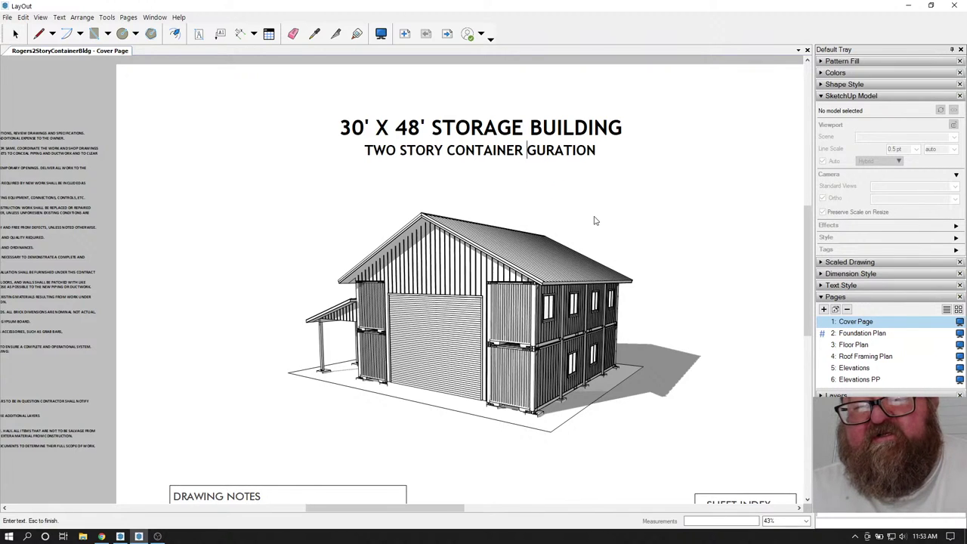
{"action": "key", "text": "ctrl+z"}
{"action": "key", "text": "ctrl+z"}
{"action": "key", "text": "ctrl+z"}
{"action": "key", "text": "ctrl+z"}
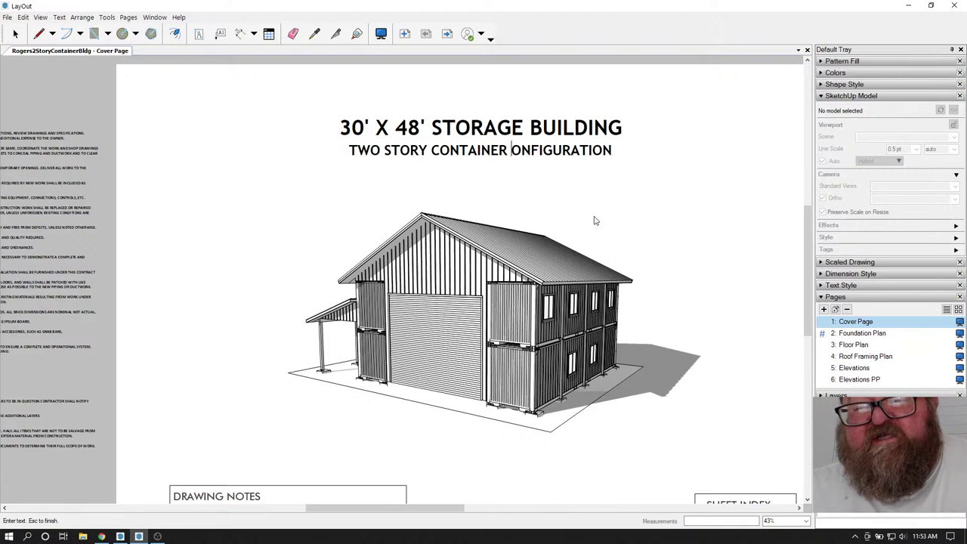
{"action": "key", "text": "ctrl+z"}
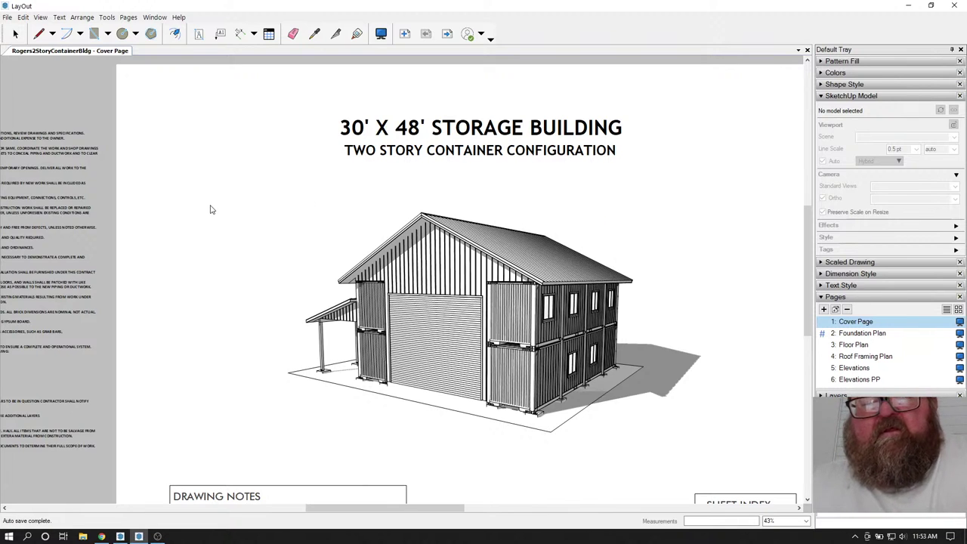
- Copy both lines of the Cover Page title text
{"action": "scroll", "coordinate": [211, 209], "scroll_direction": "down", "scroll_amount": 1}
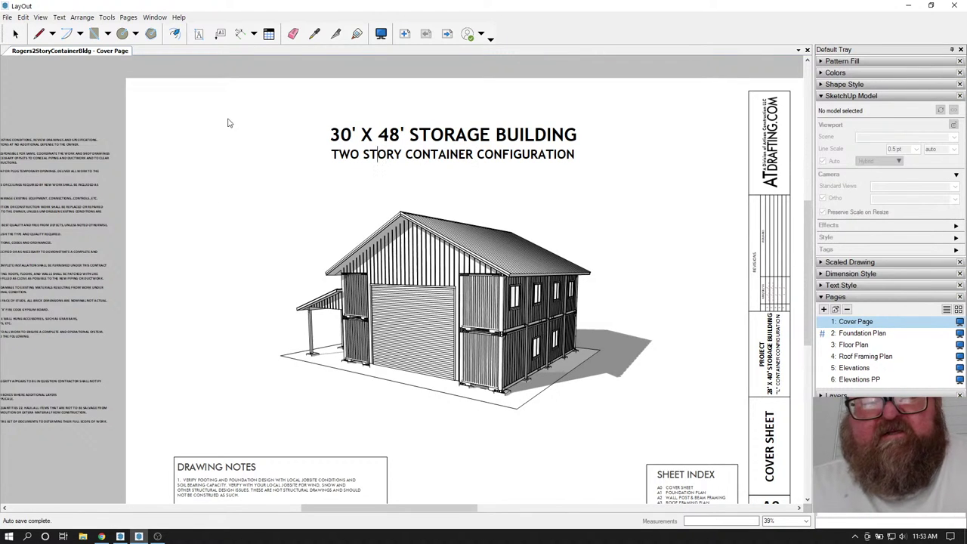
{"action": "left_click", "coordinate": [15, 33]}
{"action": "left_click", "coordinate": [447, 136]}
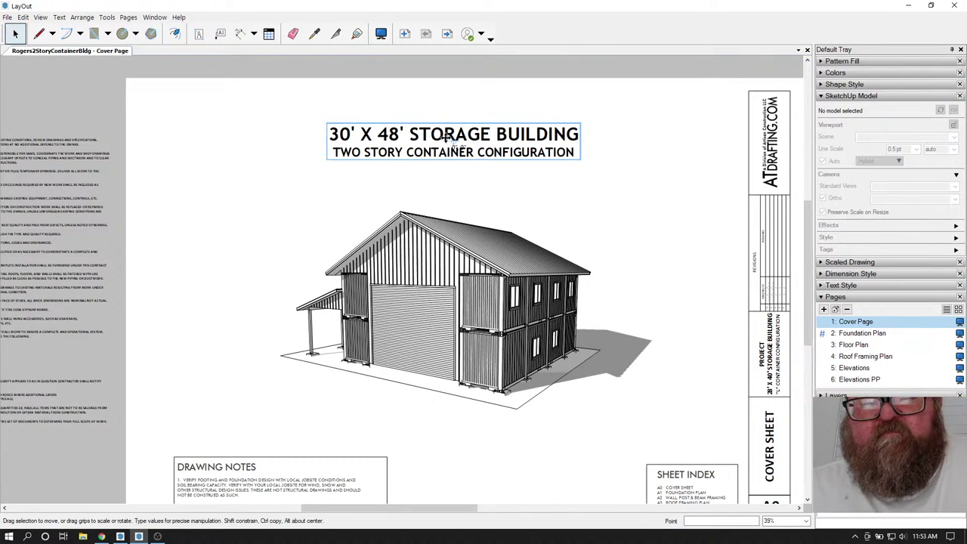
{"action": "double_click", "coordinate": [447, 136]}
{"action": "key", "text": "ctrl+a"}
{"action": "key", "text": "ctrl+c"}
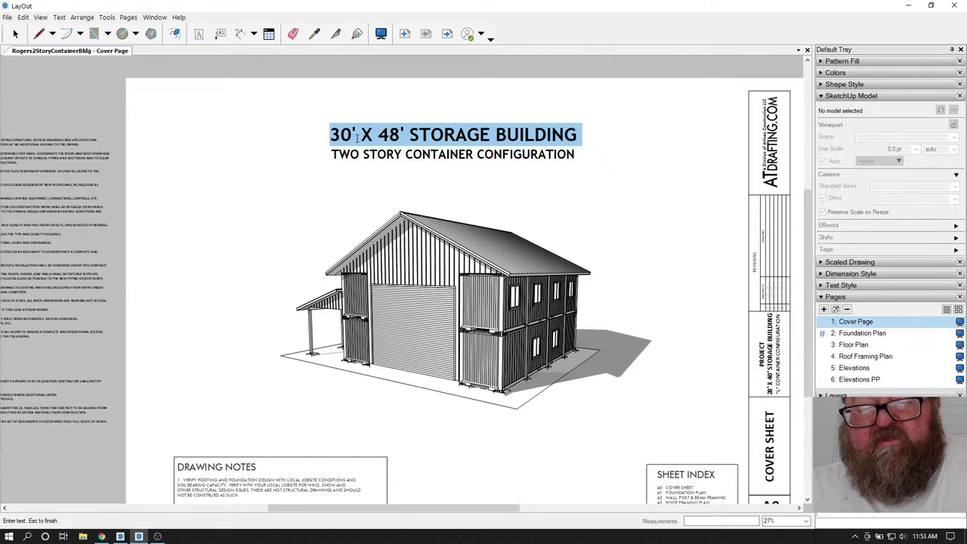
{"action": "scroll", "coordinate": [351, 144], "scroll_direction": "down", "scroll_amount": 2}
{"action": "key", "text": "Escape"}
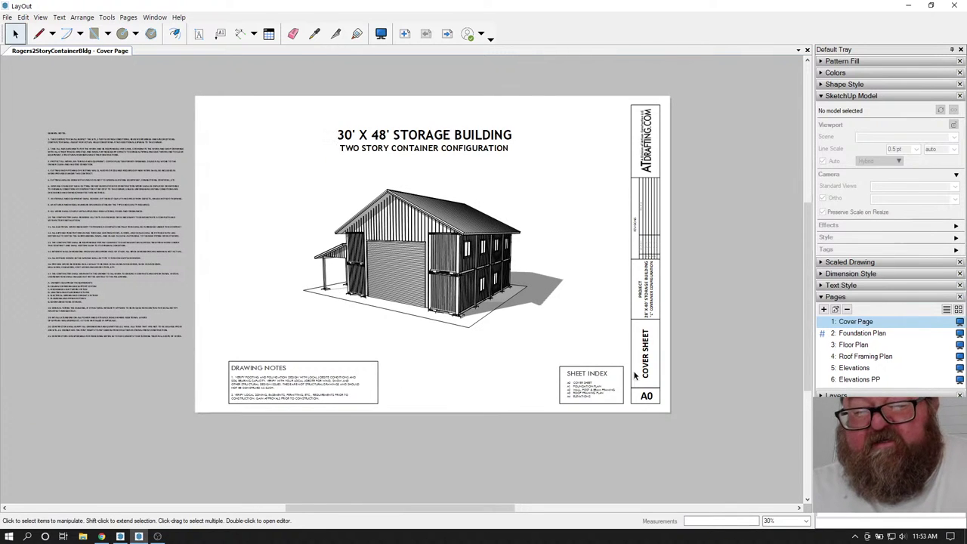
- Replace the building title and container configuration lines under PROJECT in the title block with the copied cover title
{"action": "scroll", "coordinate": [664, 234], "scroll_direction": "up", "scroll_amount": 5}
{"action": "scroll", "coordinate": [663, 234], "scroll_direction": "up", "scroll_amount": 2}
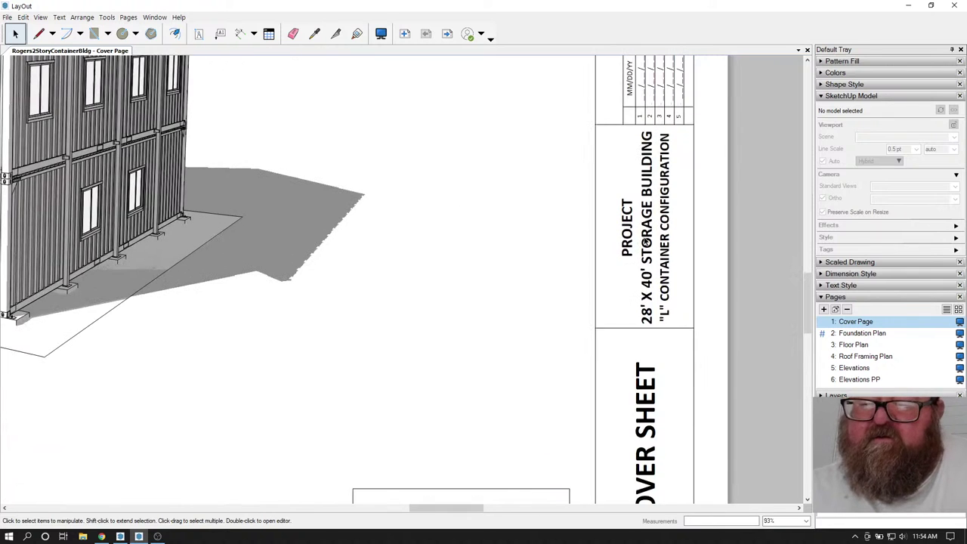
{"action": "double_click", "coordinate": [646, 241]}
{"action": "left_click", "coordinate": [563, 233]}
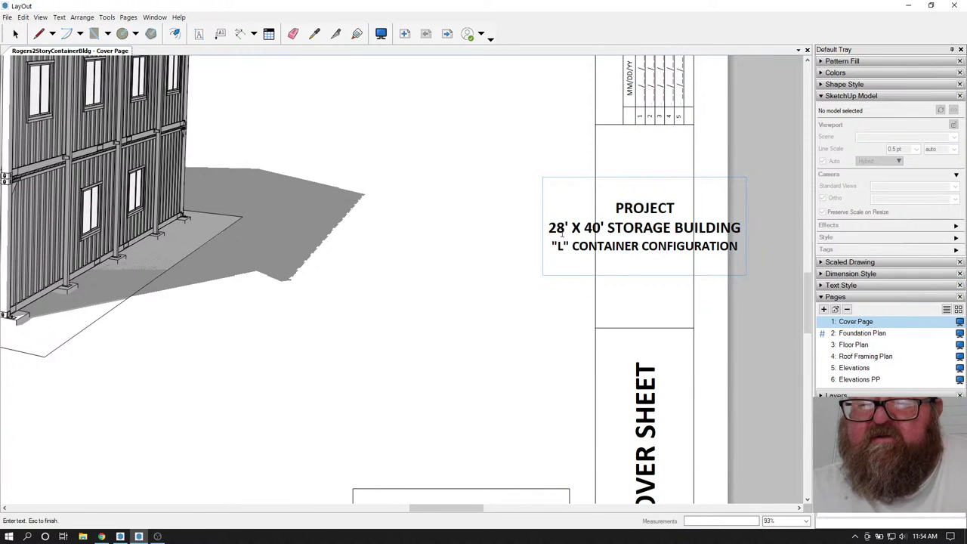
{"action": "left_click", "coordinate": [730, 254], "text": "shift"}
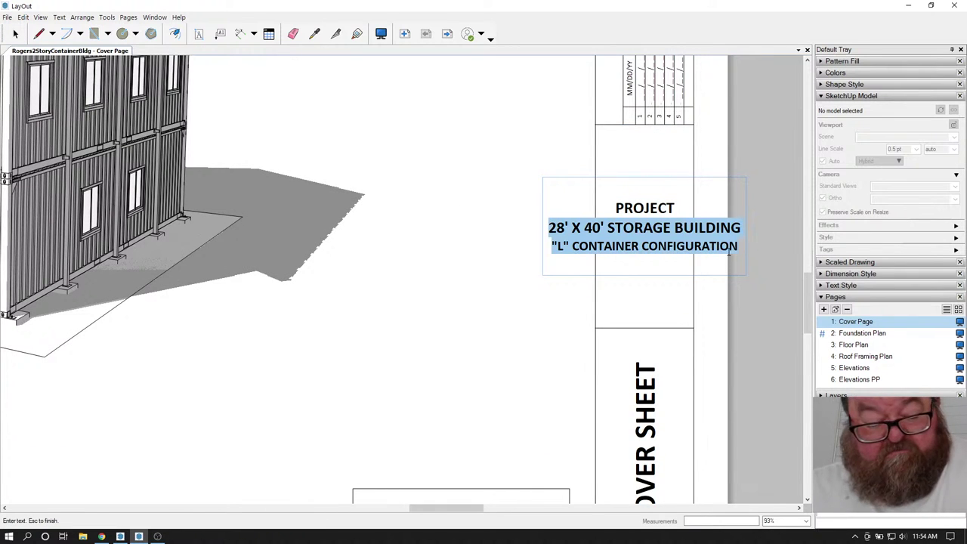
{"action": "key", "text": "ctrl+v"}
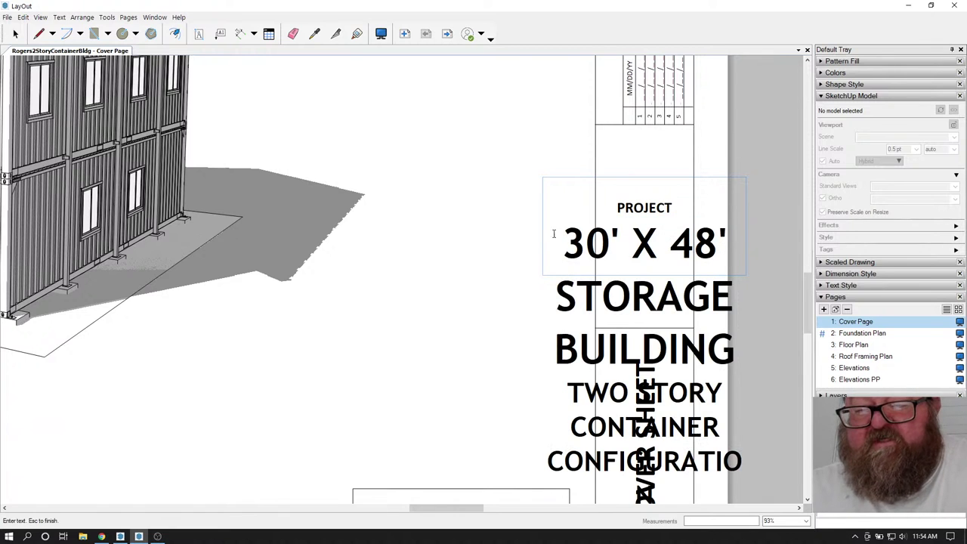
- Set the pasted project title lines in the title block to a 14 pt text size
{"action": "left_click_drag", "start_coordinate": [730, 443], "coordinate": [744, 461], "text": "shift"}
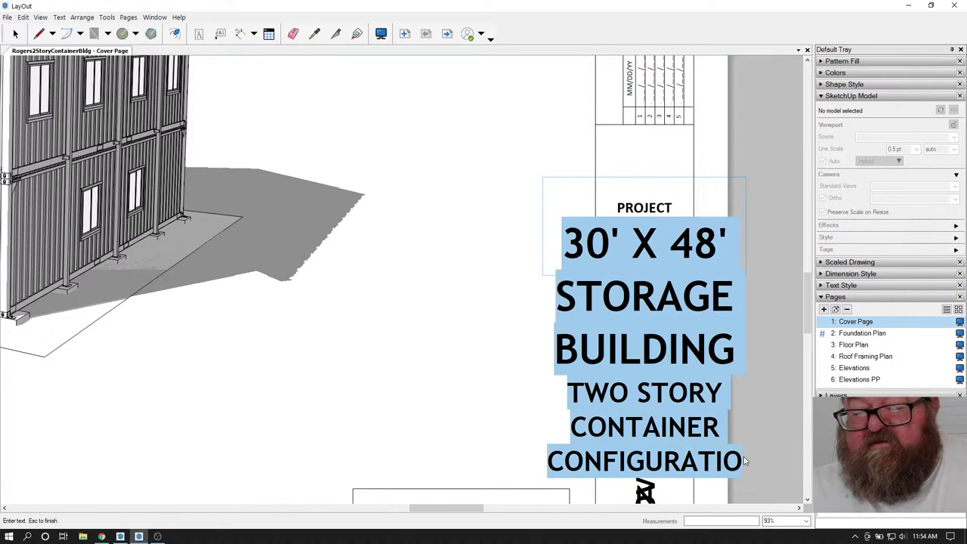
{"action": "left_click", "coordinate": [821, 98]}
{"action": "left_click", "coordinate": [827, 132]}
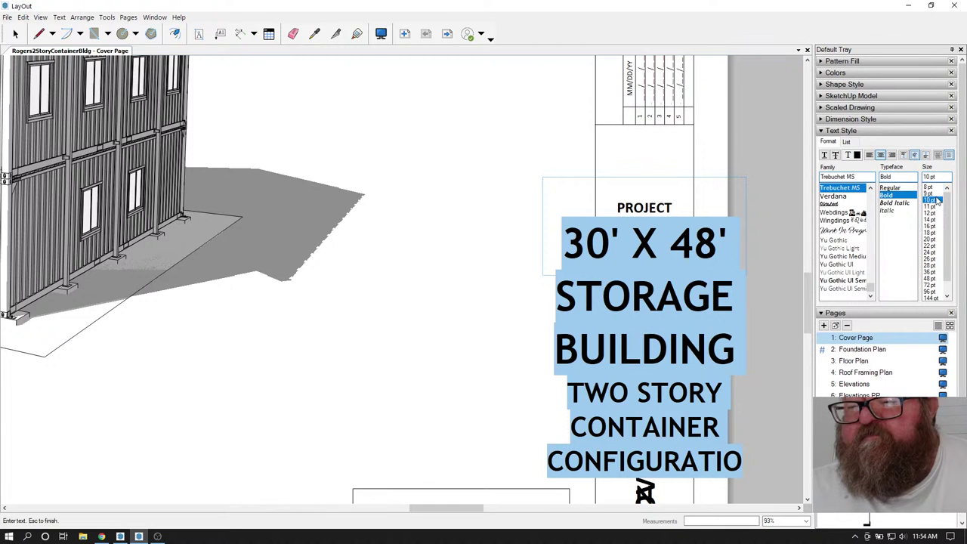
{"action": "scroll", "coordinate": [938, 199], "scroll_direction": "up", "scroll_amount": 1}
{"action": "left_click", "coordinate": [937, 213]}
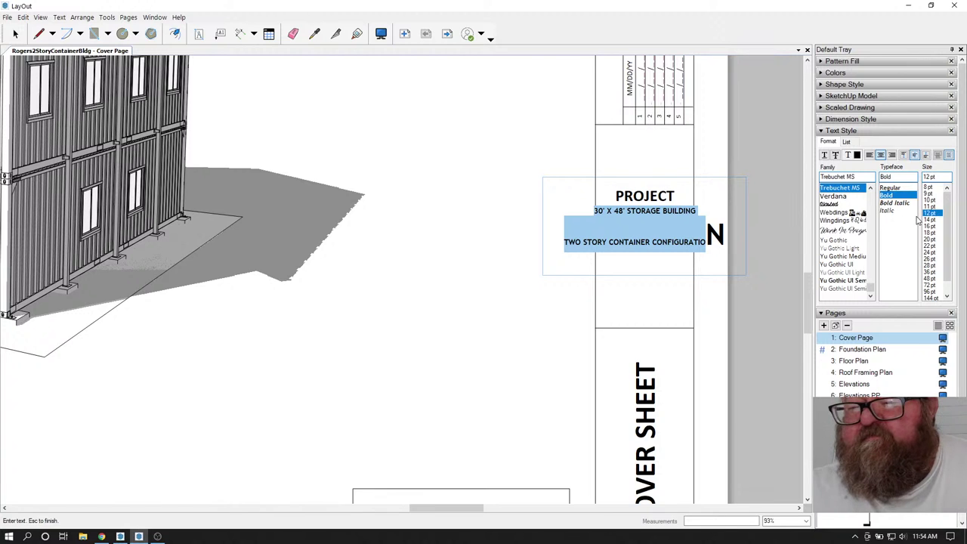
{"action": "left_click", "coordinate": [932, 219]}
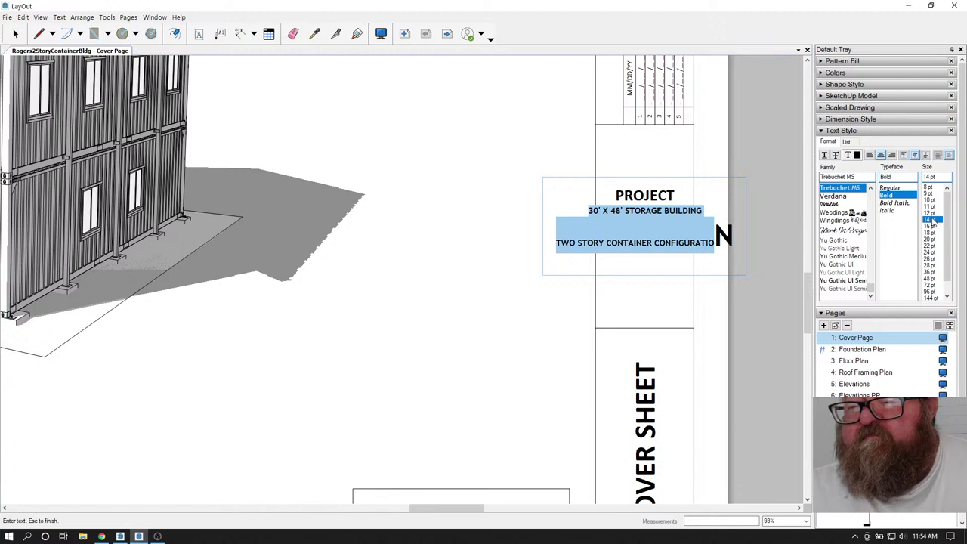
- Try to close the gap between the two pasted title lines under PROJECT in the title block
{"action": "left_click", "coordinate": [642, 222]}
{"action": "key", "text": "BackSpace"}
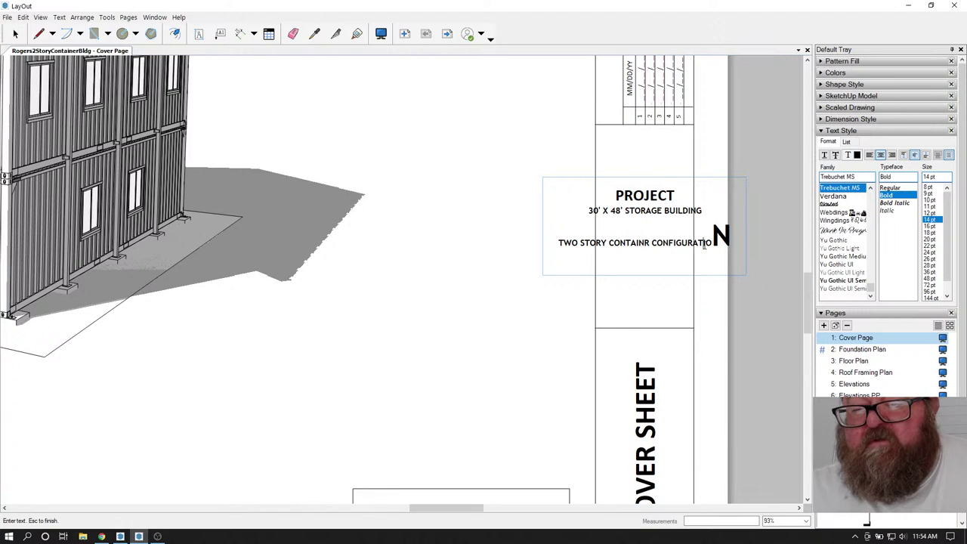
{"action": "left_click", "coordinate": [711, 242]}
{"action": "double_click", "coordinate": [711, 243]}
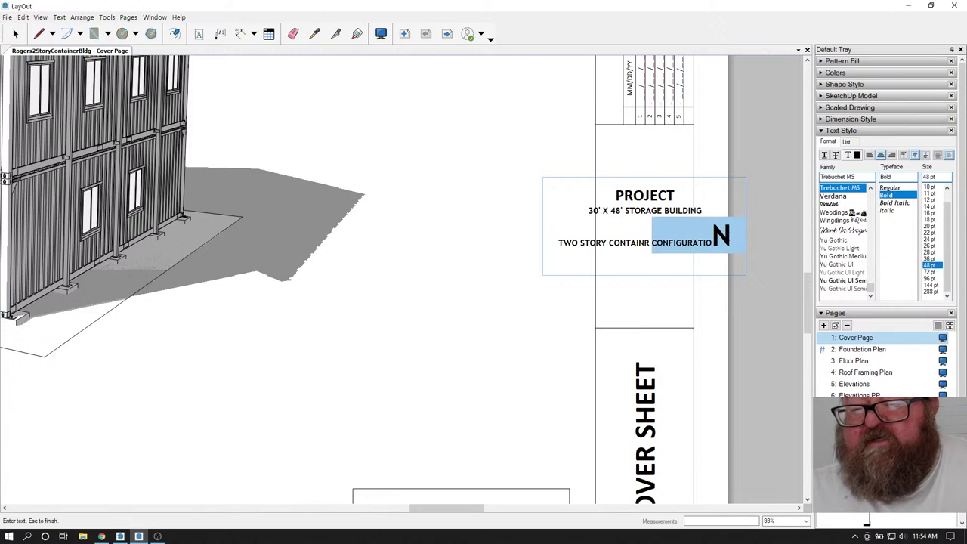
{"action": "left_click", "coordinate": [590, 212]}
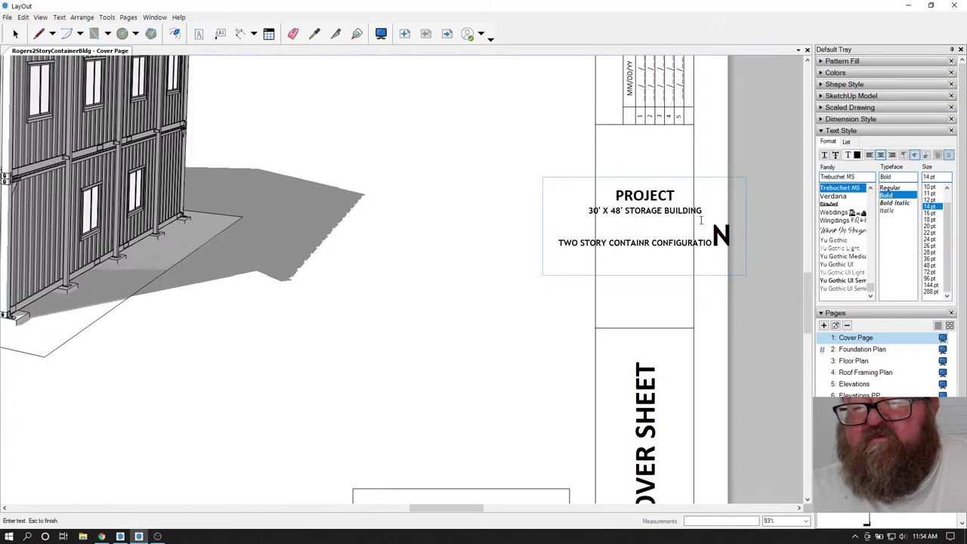
{"action": "key", "text": "Delete"}
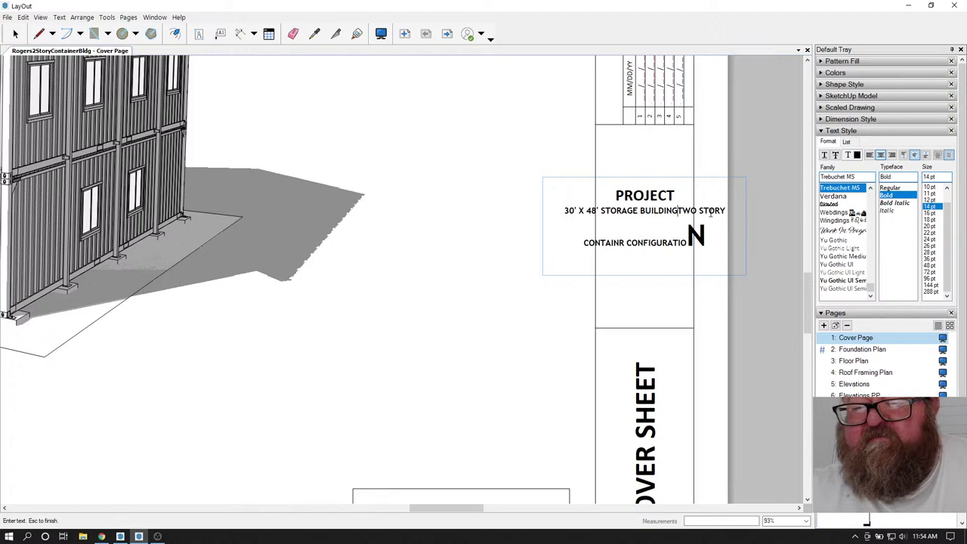
{"action": "key", "text": "Delete"}
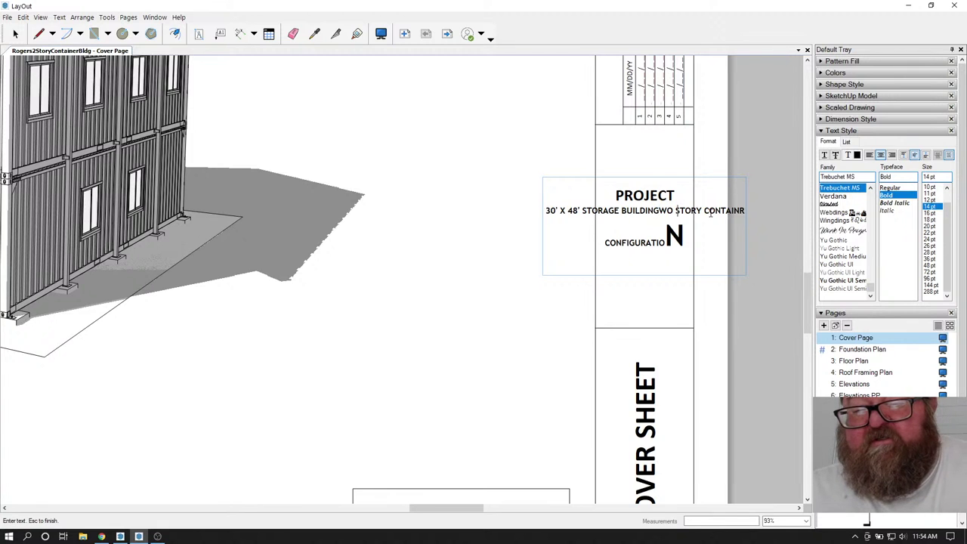
- Undo the pasted title, its resizing and the line edits under PROJECT in the title block, and leave text editing
{"action": "key", "text": "ctrl+z"}
{"action": "key", "text": "ctrl+z"}
{"action": "key", "text": "ctrl+z"}
{"action": "key", "text": "ctrl+z"}
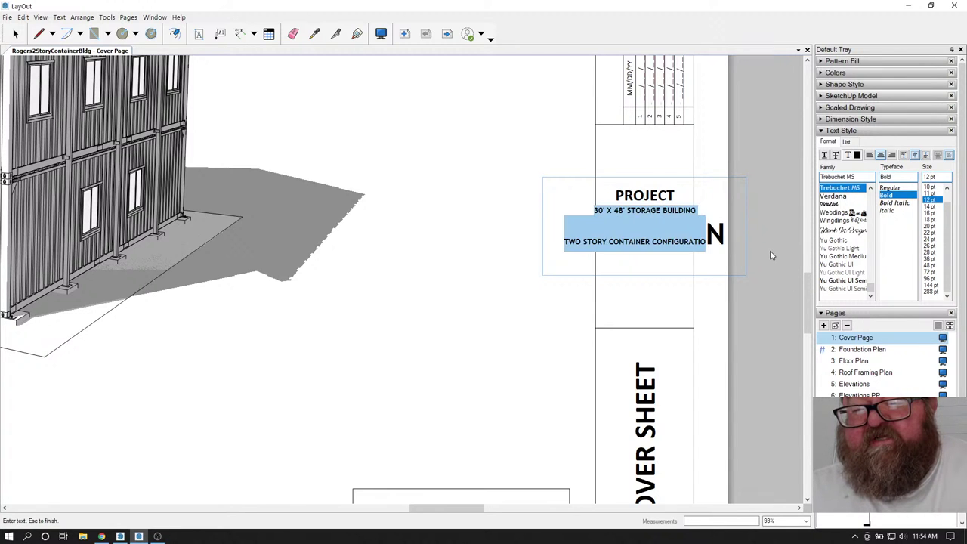
{"action": "key", "text": "ctrl+z"}
{"action": "key", "text": "ctrl+z"}
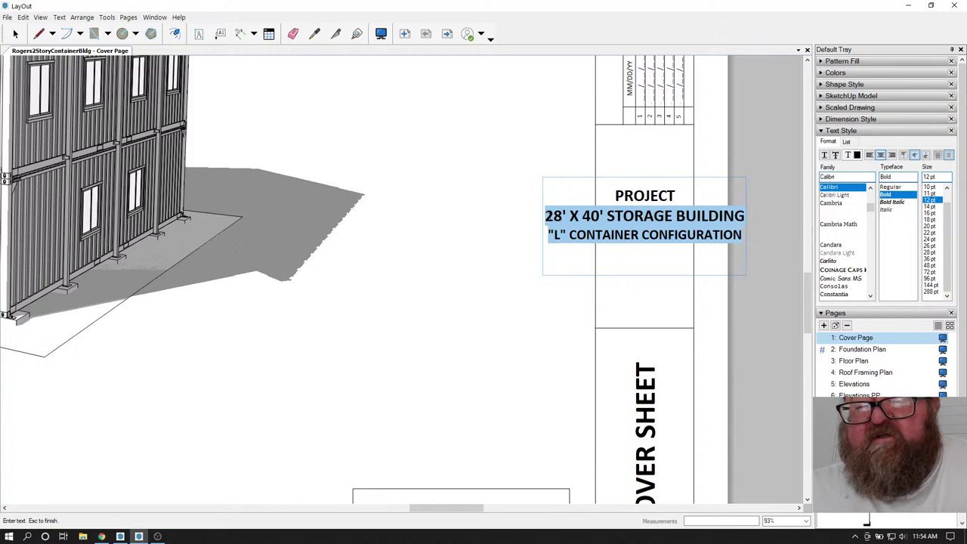
{"action": "key", "text": "Left"}
{"action": "scroll", "coordinate": [633, 330], "scroll_direction": "down", "scroll_amount": 5}
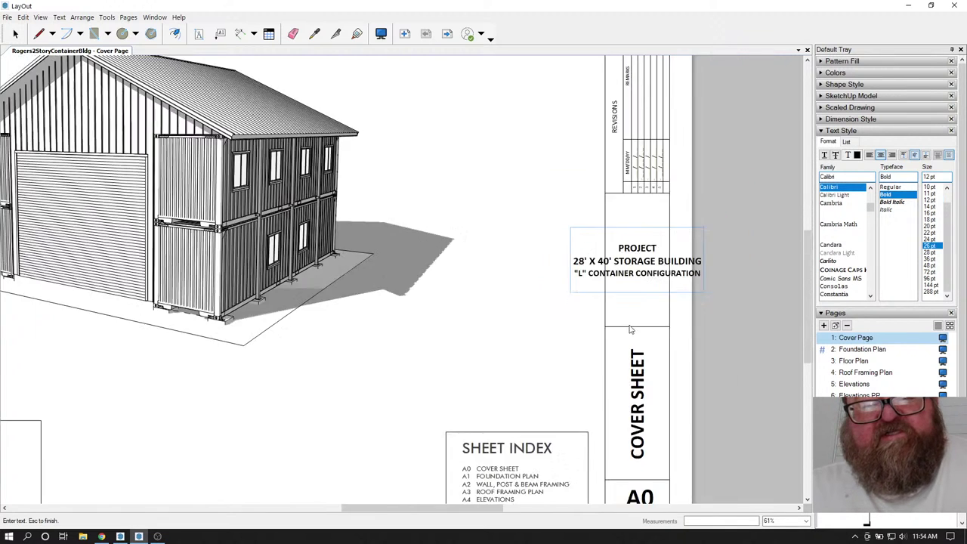
{"action": "scroll", "coordinate": [627, 251], "scroll_direction": "up", "scroll_amount": 1}
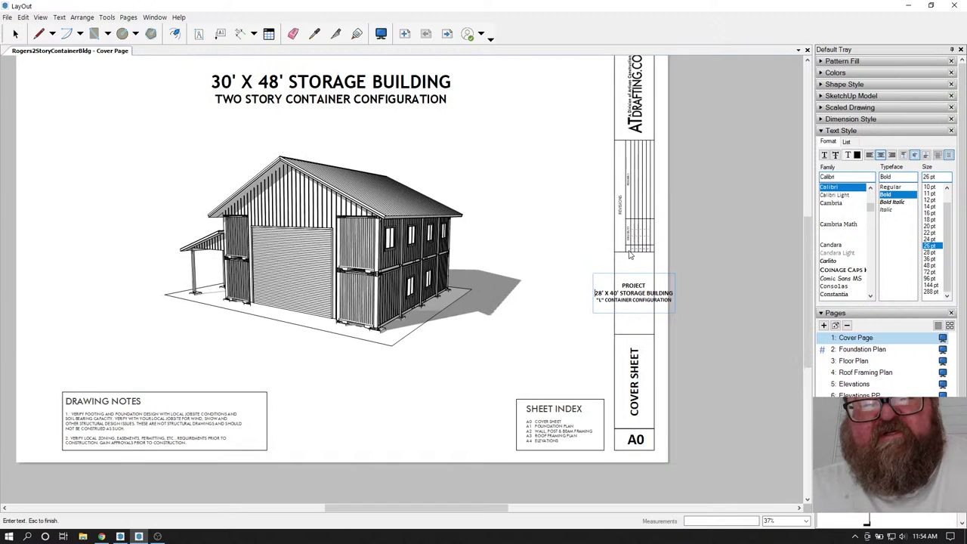
{"action": "scroll", "coordinate": [318, 85], "scroll_direction": "up", "scroll_amount": 3}
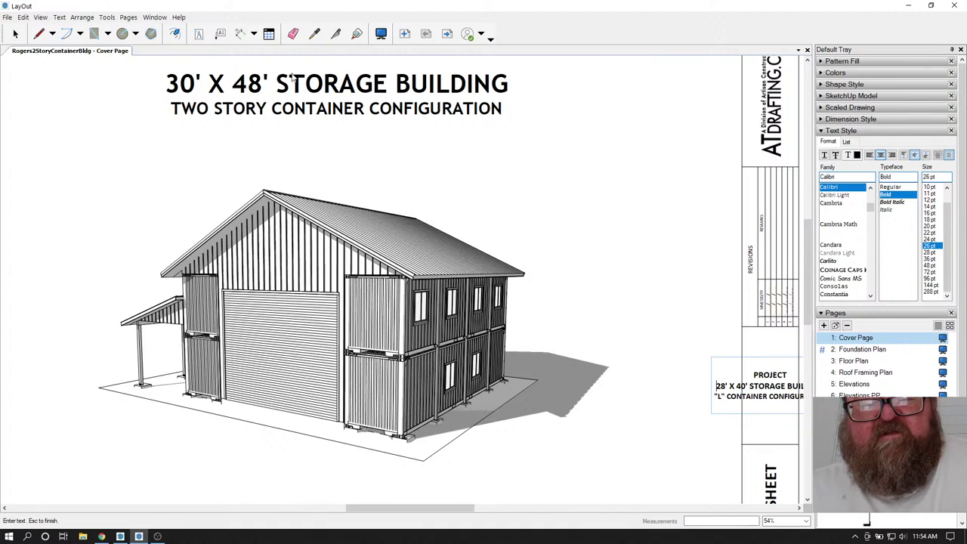
{"action": "key", "text": "Escape"}
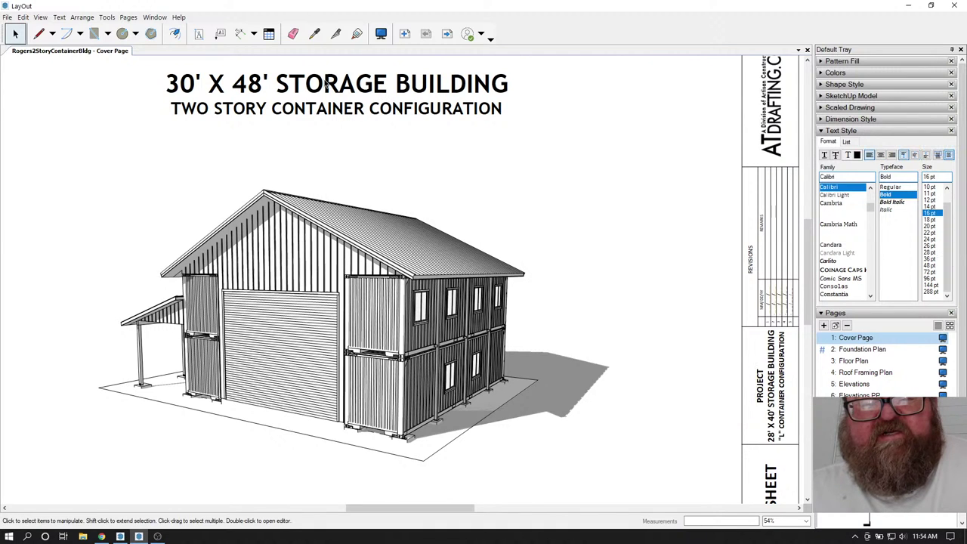
- Compare the title block's project text with the cover title, checking the Cover Page and the plan pages that follow
{"action": "left_click", "coordinate": [326, 85]}
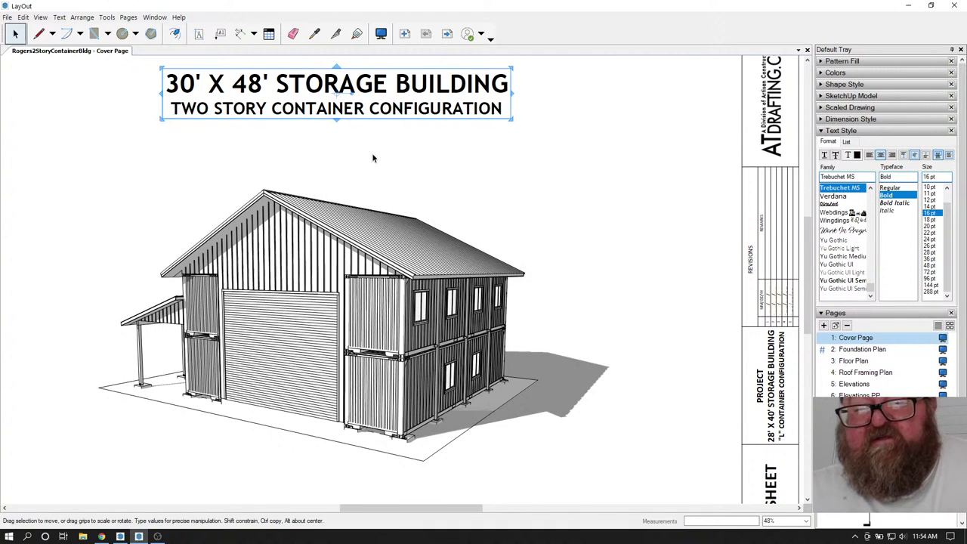
{"action": "scroll", "coordinate": [373, 157], "scroll_direction": "down", "scroll_amount": 1}
{"action": "left_click", "coordinate": [602, 270]}
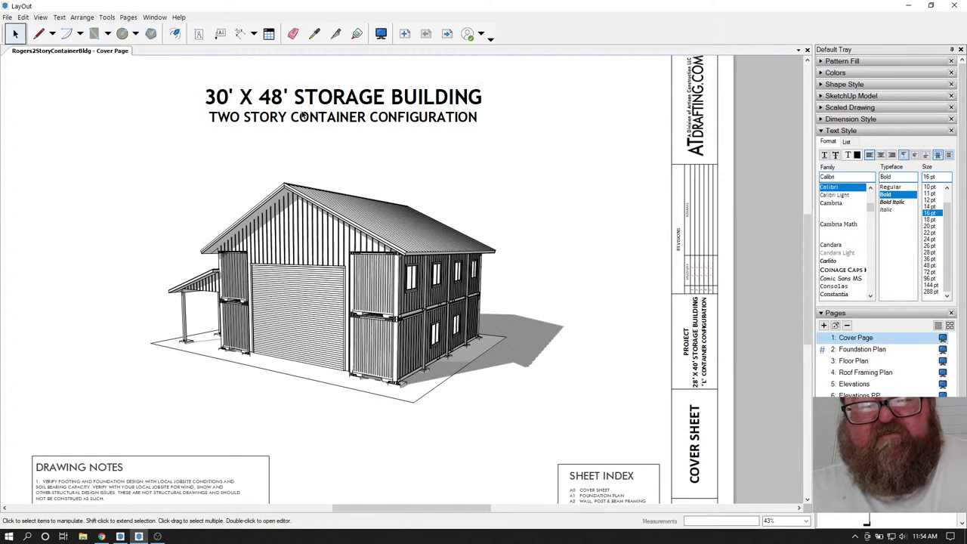
{"action": "scroll", "coordinate": [611, 222], "scroll_direction": "down", "scroll_amount": 2}
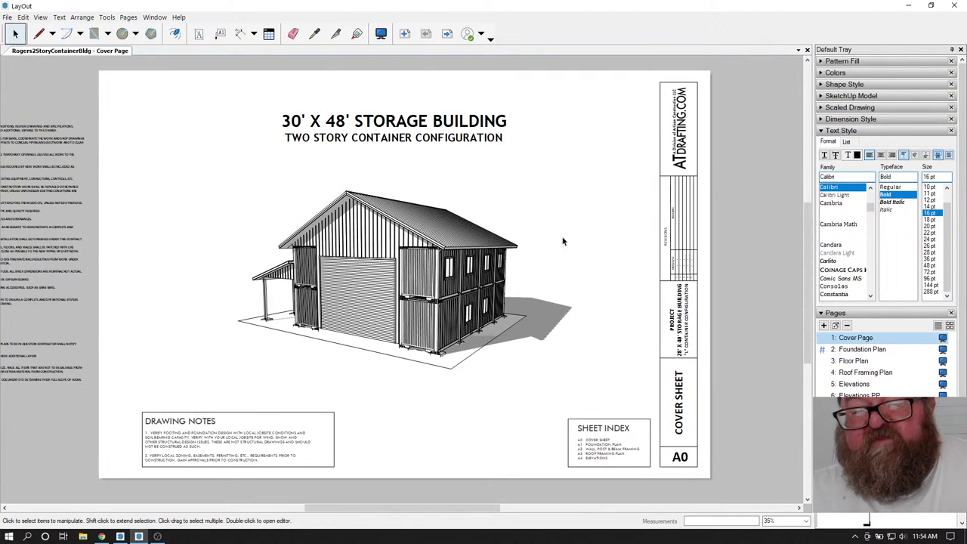
{"action": "scroll", "coordinate": [565, 339], "scroll_direction": "down", "scroll_amount": 1}
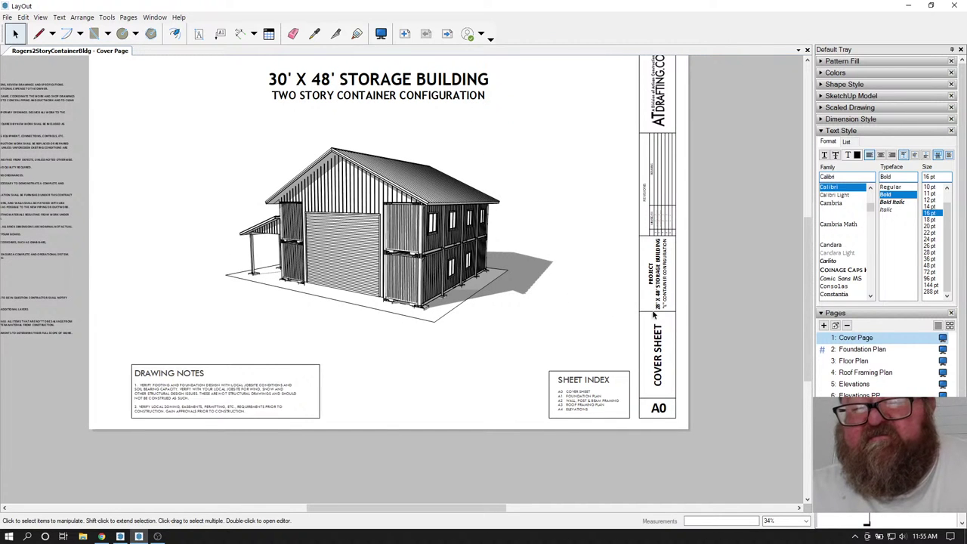
{"action": "left_click", "coordinate": [867, 351]}
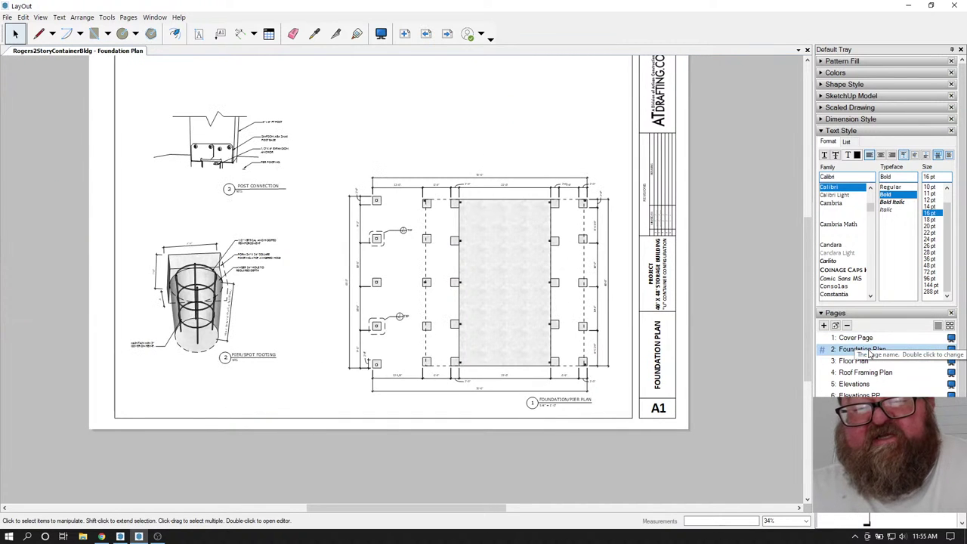
{"action": "left_click", "coordinate": [861, 362]}
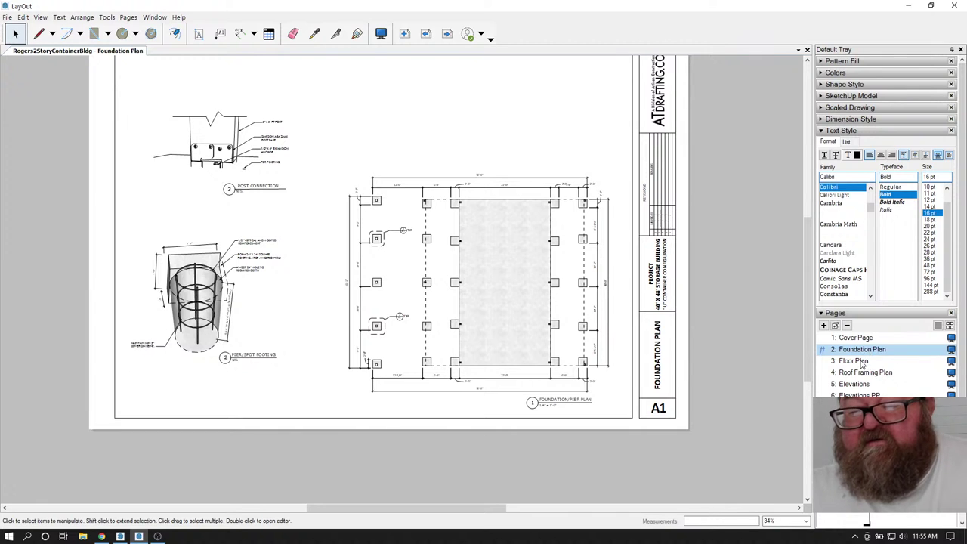
- Check the Floor Plan page, and switch to the building model in SketchUp with its Front scene active
{"action": "scroll", "coordinate": [604, 235], "scroll_direction": "down", "scroll_amount": 1}
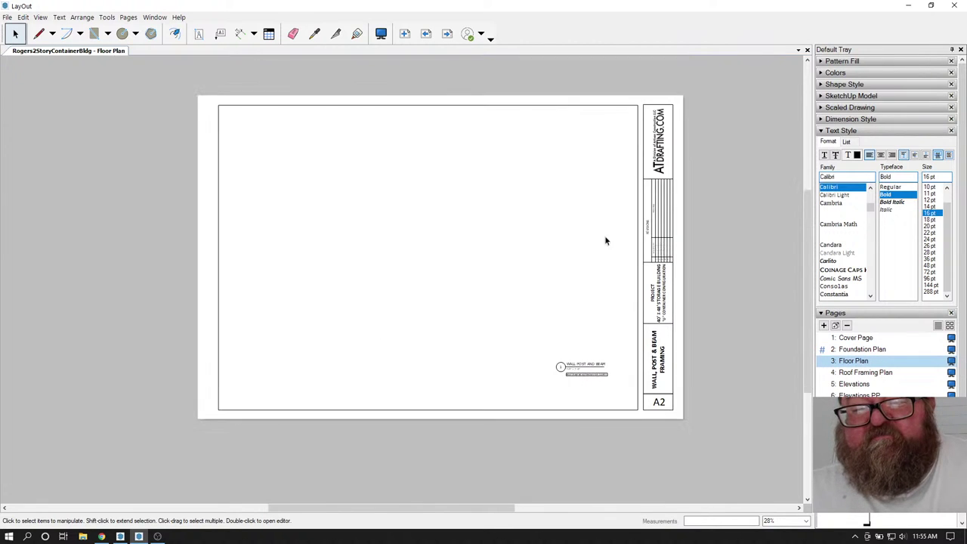
{"action": "scroll", "coordinate": [588, 212], "scroll_direction": "up", "scroll_amount": 1}
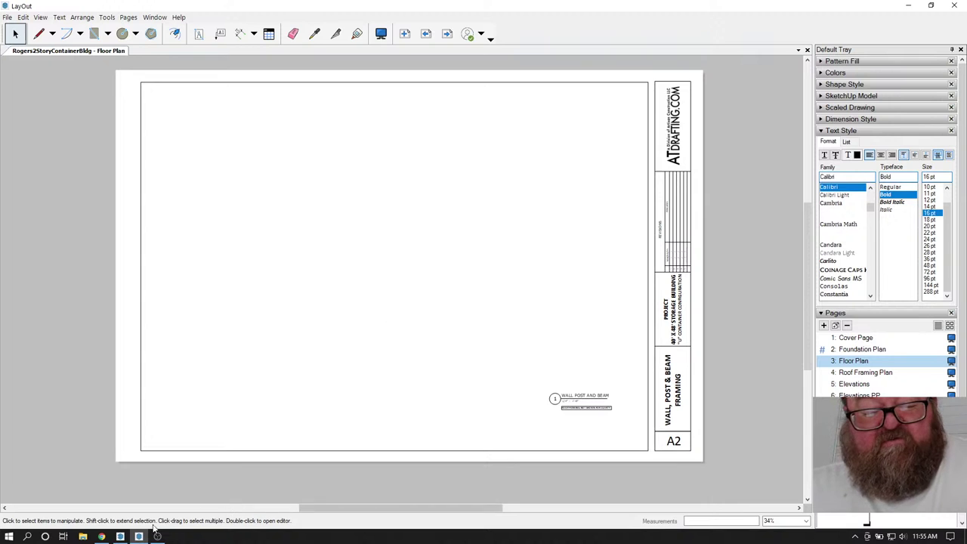
{"action": "left_click", "coordinate": [120, 536]}
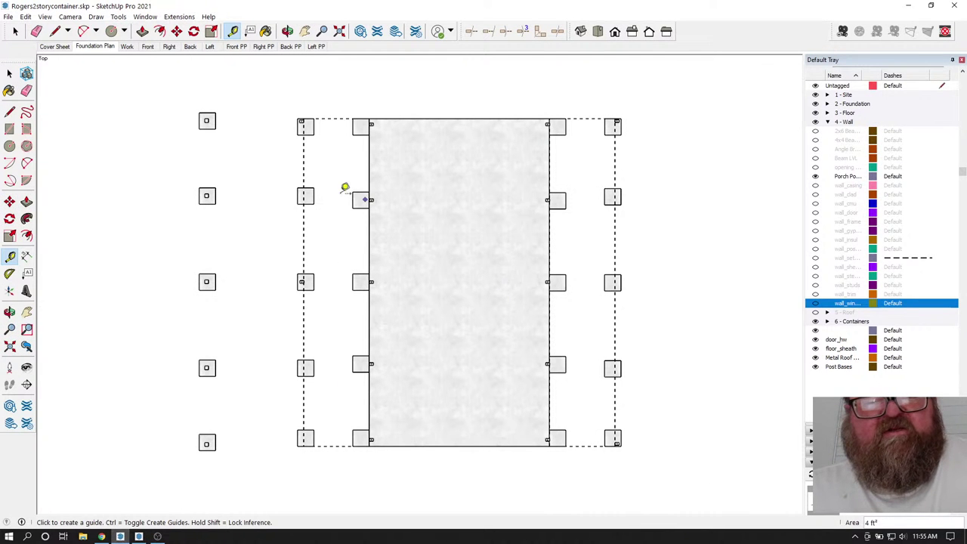
{"action": "left_click", "coordinate": [148, 46]}
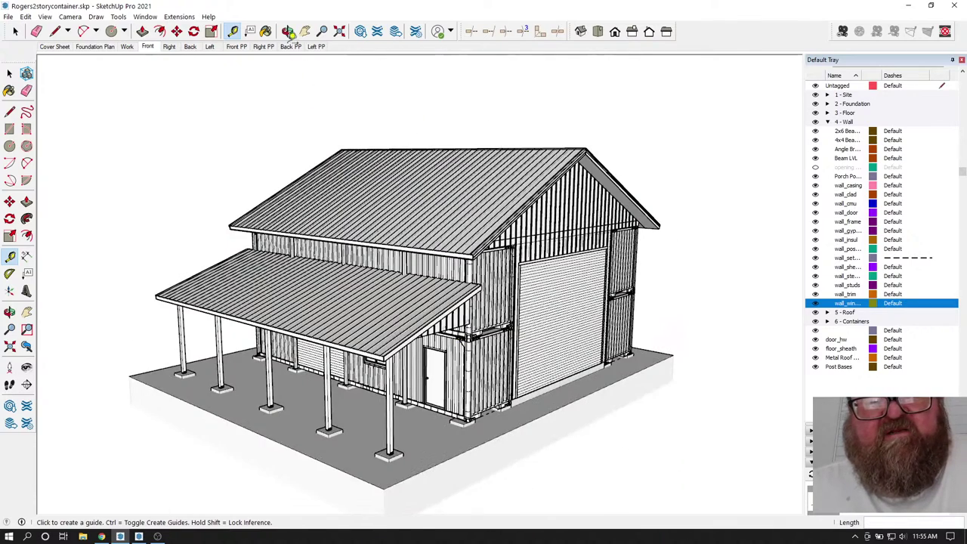
- Place a horizontal section plane on the ground surface in front of the building, keeping the default name and symbol
{"action": "left_click", "coordinate": [287, 31]}
{"action": "left_click_drag", "start_coordinate": [397, 210], "coordinate": [437, 220]}
{"action": "left_click_drag", "start_coordinate": [508, 216], "coordinate": [484, 269]}
{"action": "left_click_drag", "start_coordinate": [426, 295], "coordinate": [234, 356]}
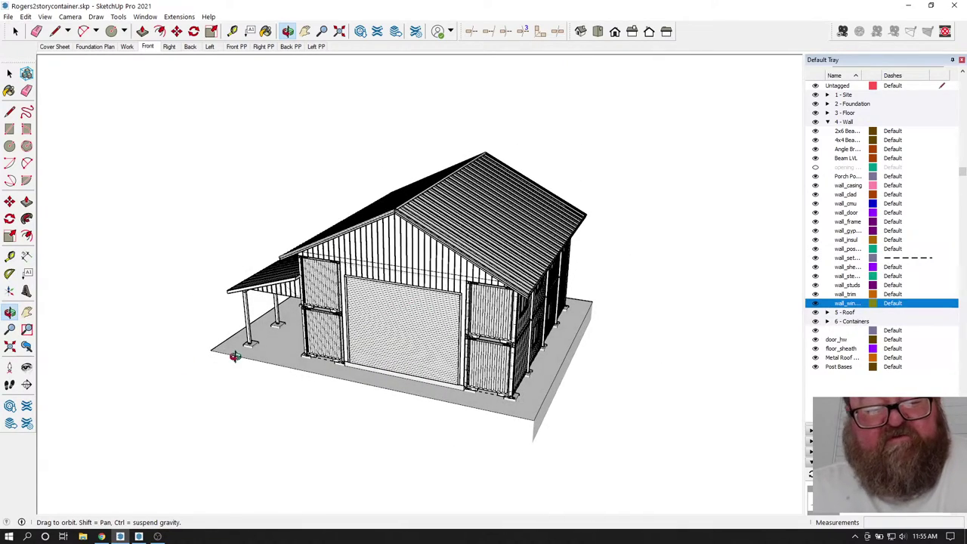
{"action": "left_click", "coordinate": [26, 385]}
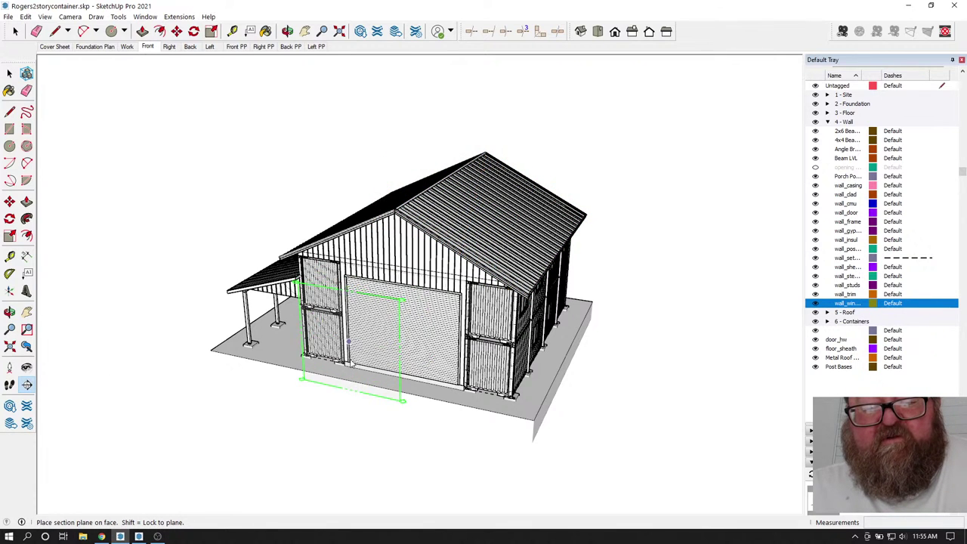
{"action": "left_click", "coordinate": [336, 374]}
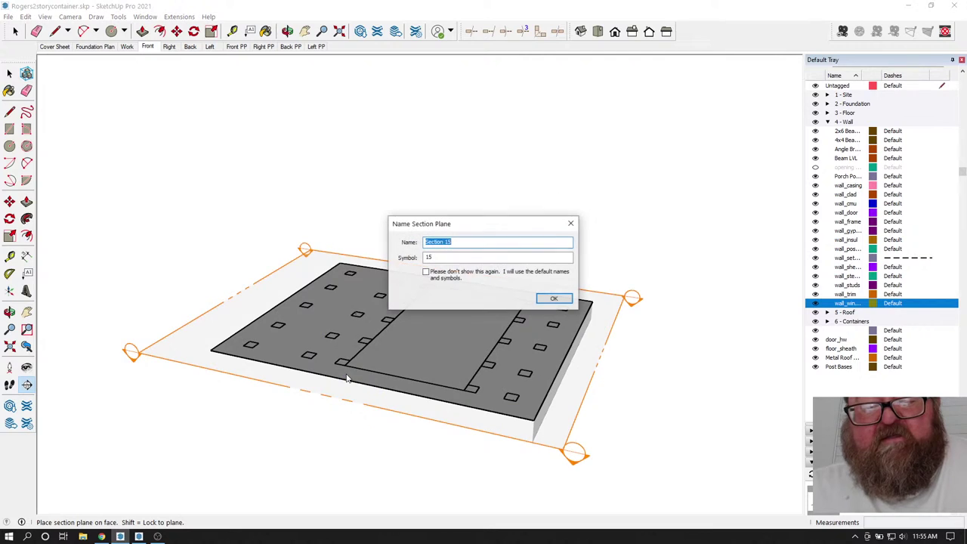
{"action": "left_click", "coordinate": [545, 299]}
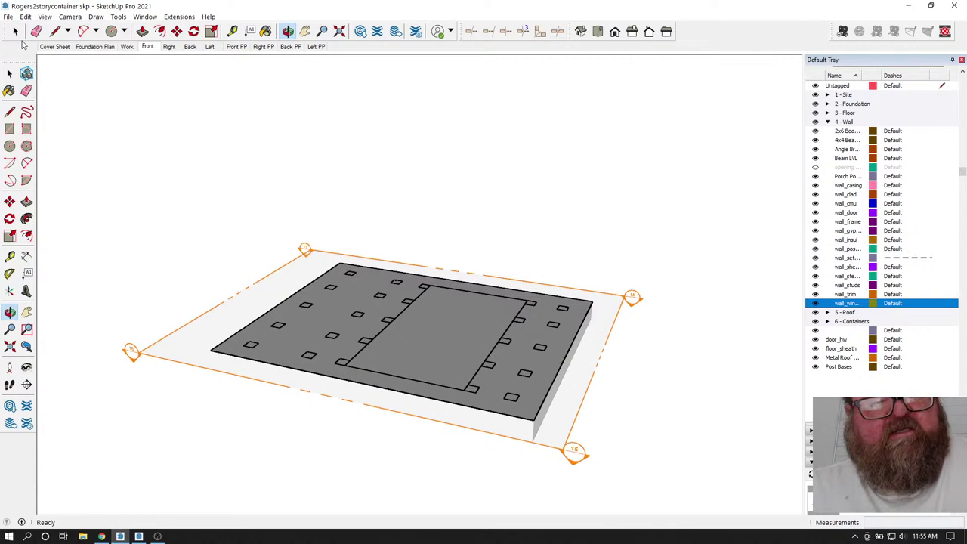
- Move the section plane straight up about 6' 5" so it cuts through the ground-floor walls
{"action": "left_click", "coordinate": [15, 32]}
{"action": "left_click", "coordinate": [250, 288]}
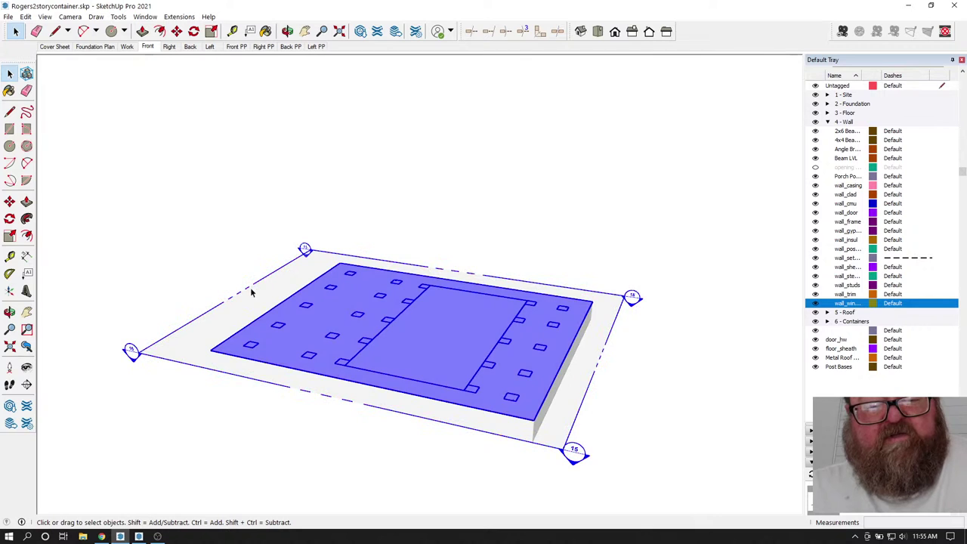
{"action": "left_click", "coordinate": [176, 32]}
{"action": "left_click", "coordinate": [259, 233]}
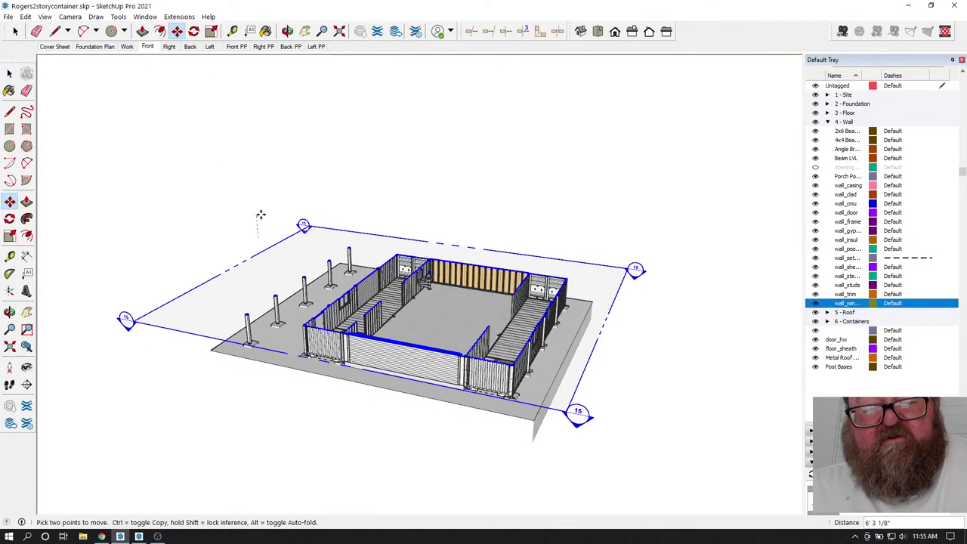
{"action": "left_click", "coordinate": [259, 212]}
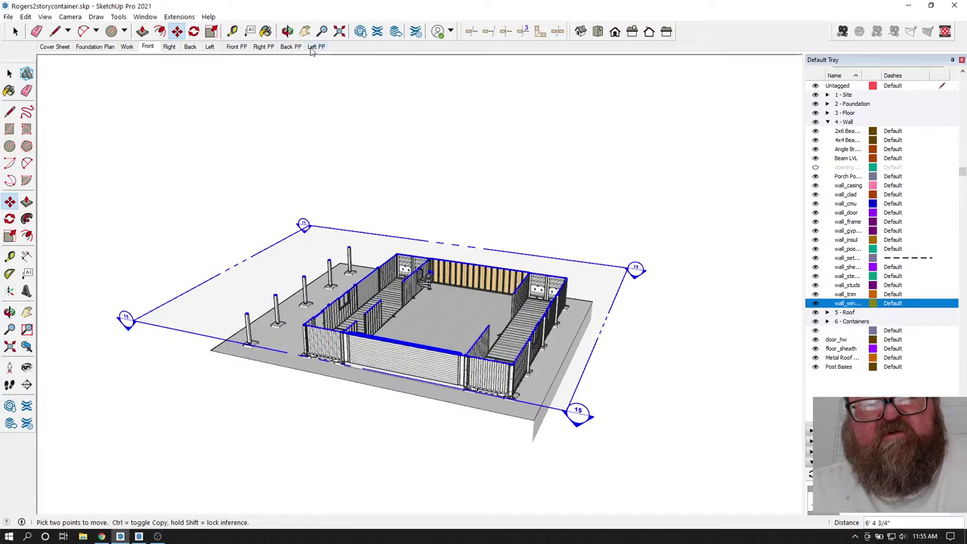
- Show the sectioned building from the top in parallel projection
{"action": "left_click", "coordinate": [287, 31]}
{"action": "left_click_drag", "start_coordinate": [321, 238], "coordinate": [337, 252]}
{"action": "scroll", "coordinate": [337, 251], "scroll_direction": "up", "scroll_amount": 6}
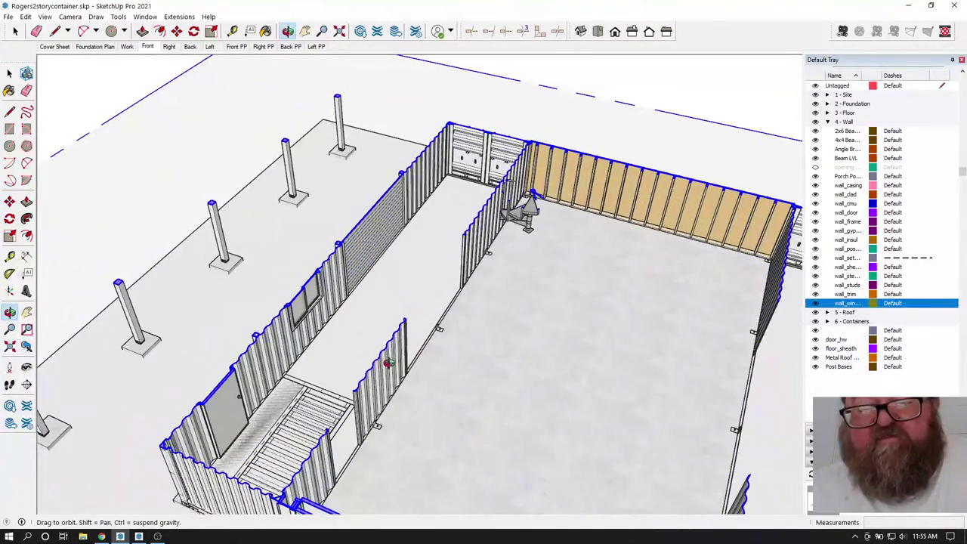
{"action": "left_click_drag", "start_coordinate": [389, 362], "coordinate": [446, 357]}
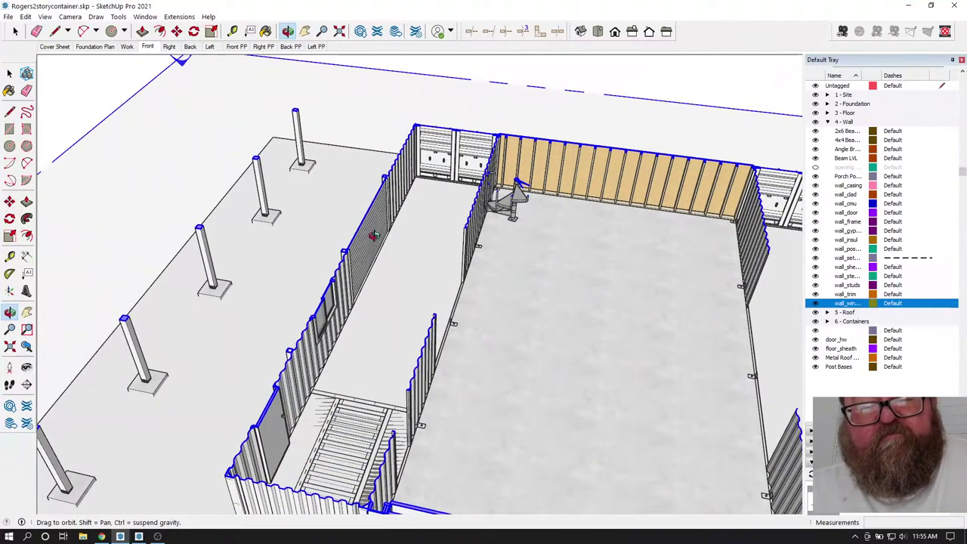
{"action": "left_click", "coordinate": [598, 32]}
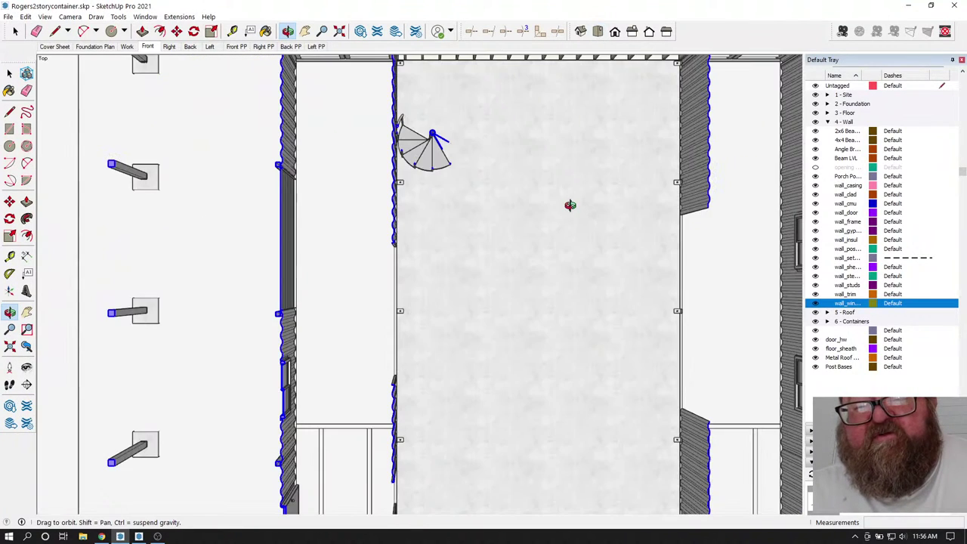
{"action": "scroll", "coordinate": [564, 210], "scroll_direction": "down", "scroll_amount": 3}
{"action": "scroll", "coordinate": [563, 211], "scroll_direction": "down", "scroll_amount": 4}
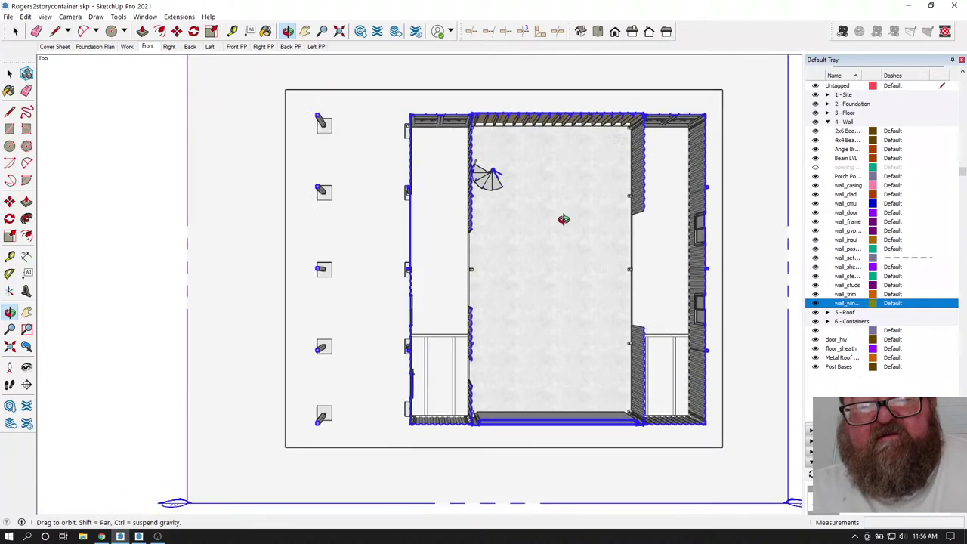
{"action": "left_click", "coordinate": [72, 17]}
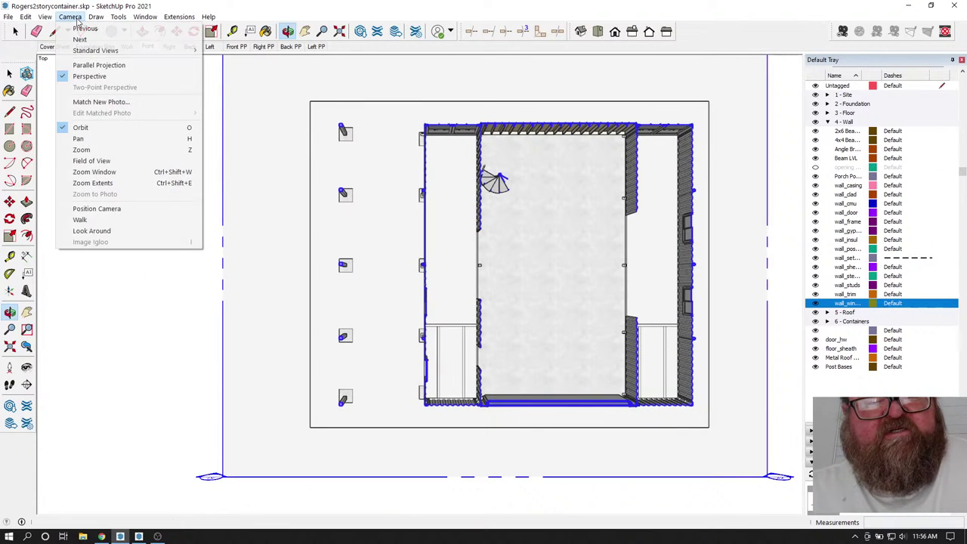
{"action": "left_click", "coordinate": [85, 65]}
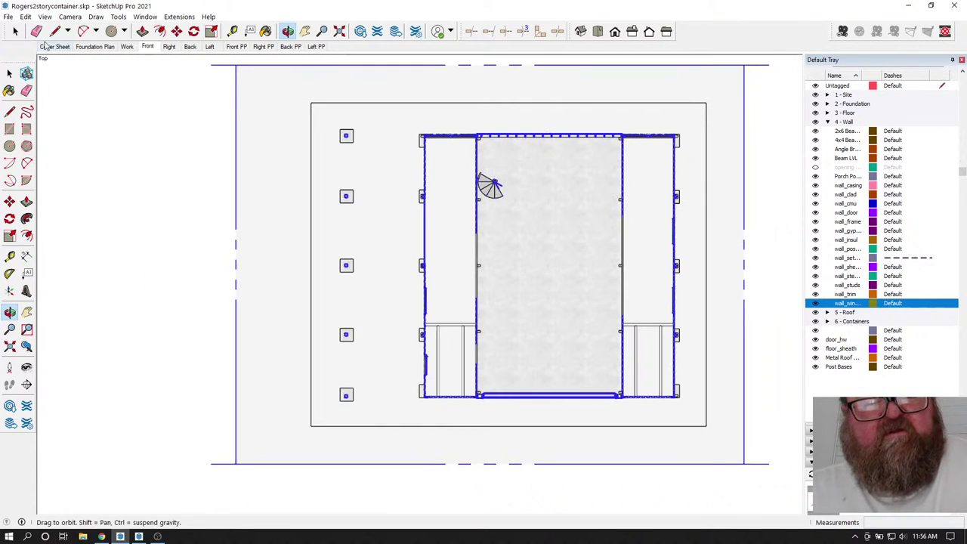
- Deselect the section plane and turn off the display of section planes while keeping the section cut
{"action": "left_click", "coordinate": [15, 31]}
{"action": "left_click", "coordinate": [151, 125]}
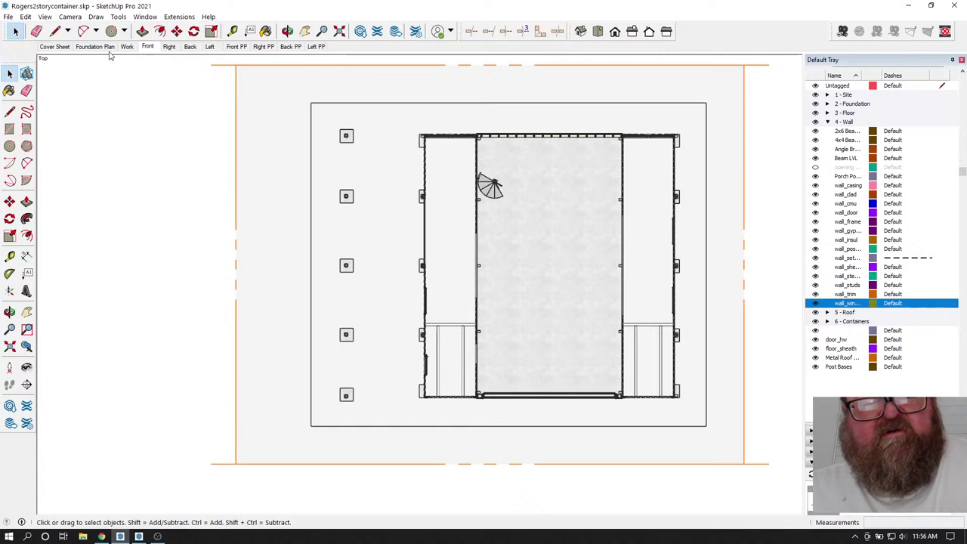
{"action": "left_click", "coordinate": [47, 16]}
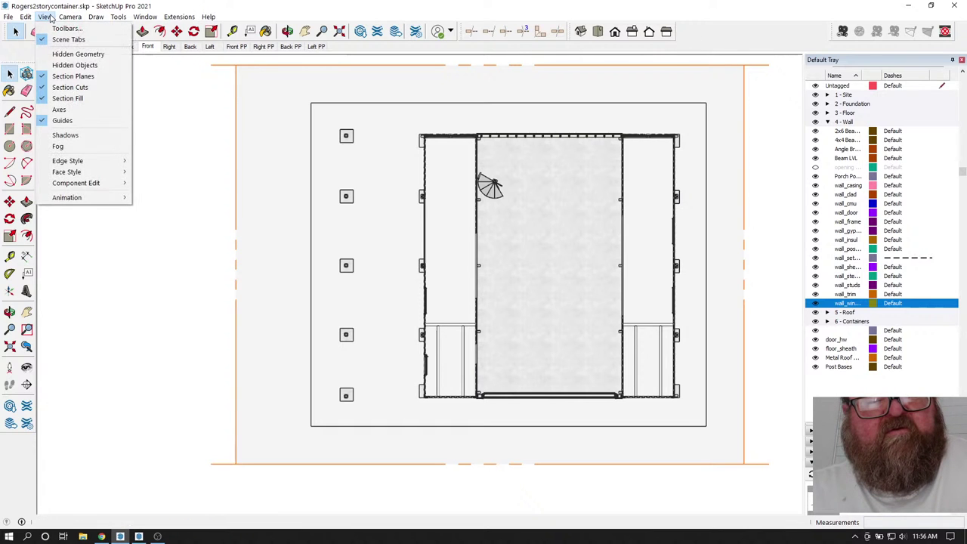
{"action": "left_click", "coordinate": [72, 78]}
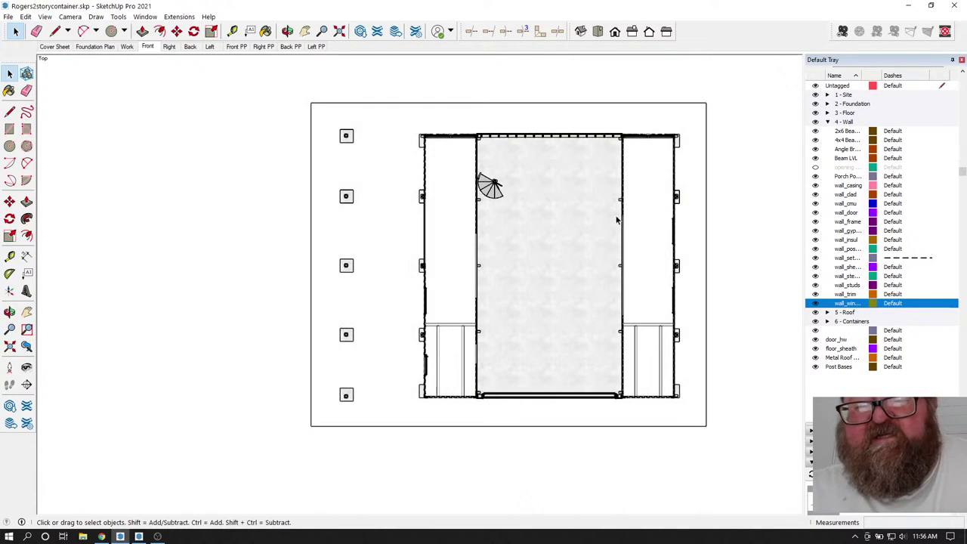
- Hide only the Grade tag inside the 1 - Site tag folder
{"action": "scroll", "coordinate": [616, 220], "scroll_direction": "up", "scroll_amount": 4}
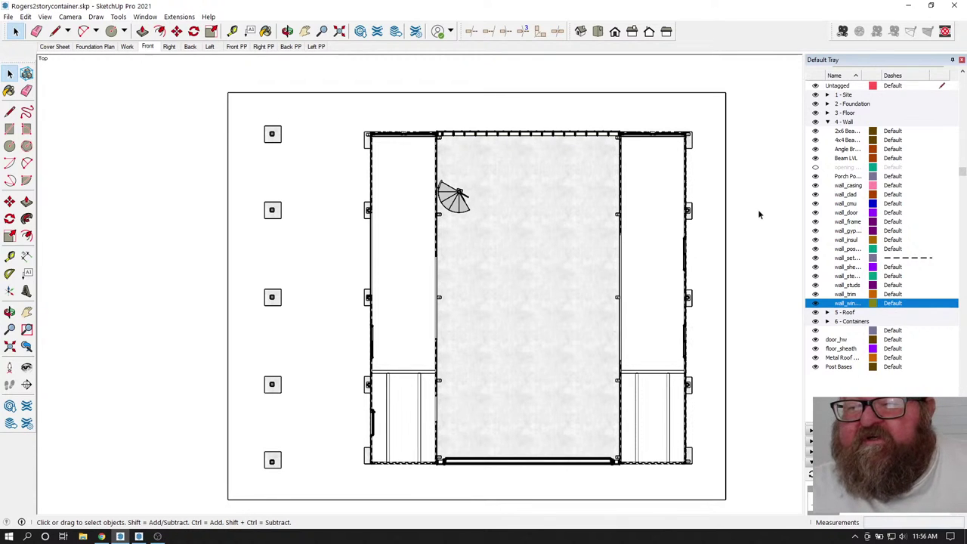
{"action": "left_click", "coordinate": [838, 94]}
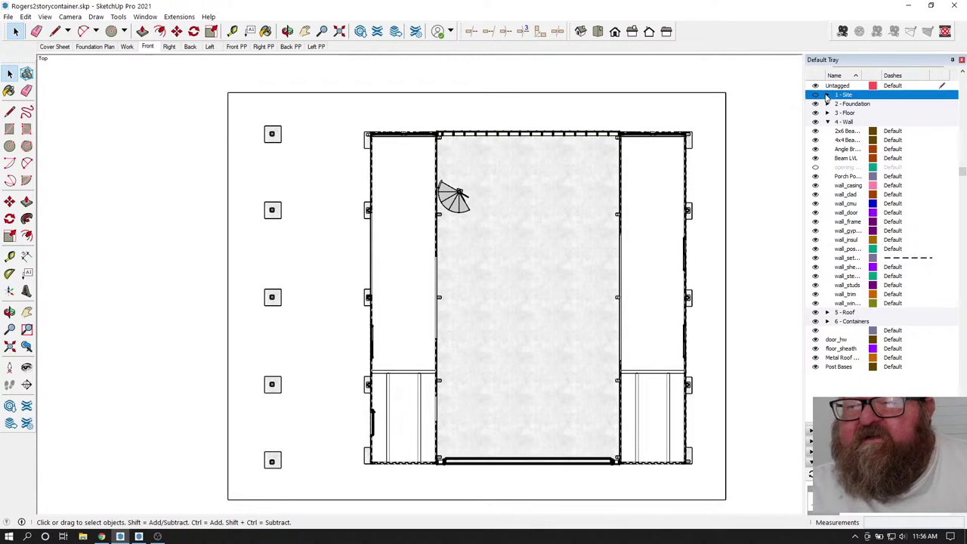
{"action": "left_click", "coordinate": [827, 95]}
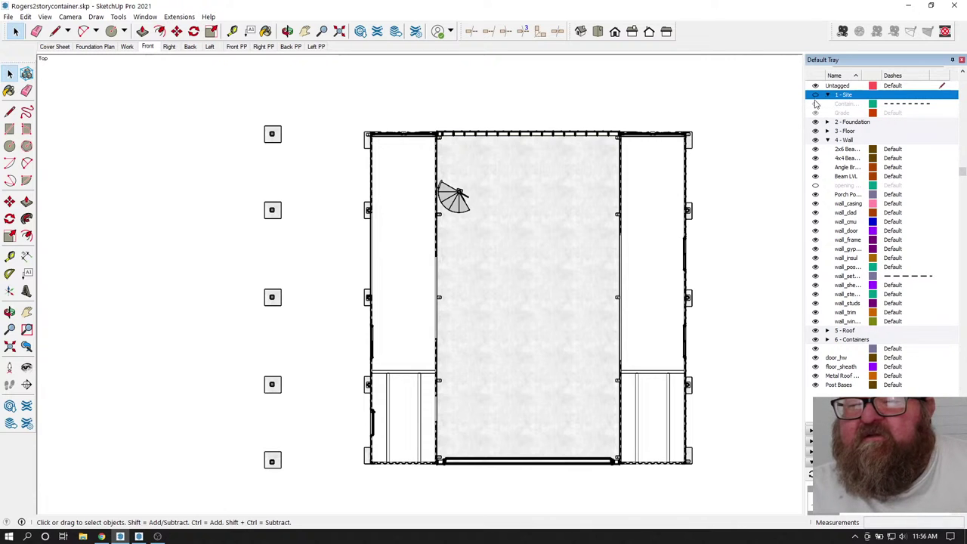
{"action": "left_click", "coordinate": [815, 104]}
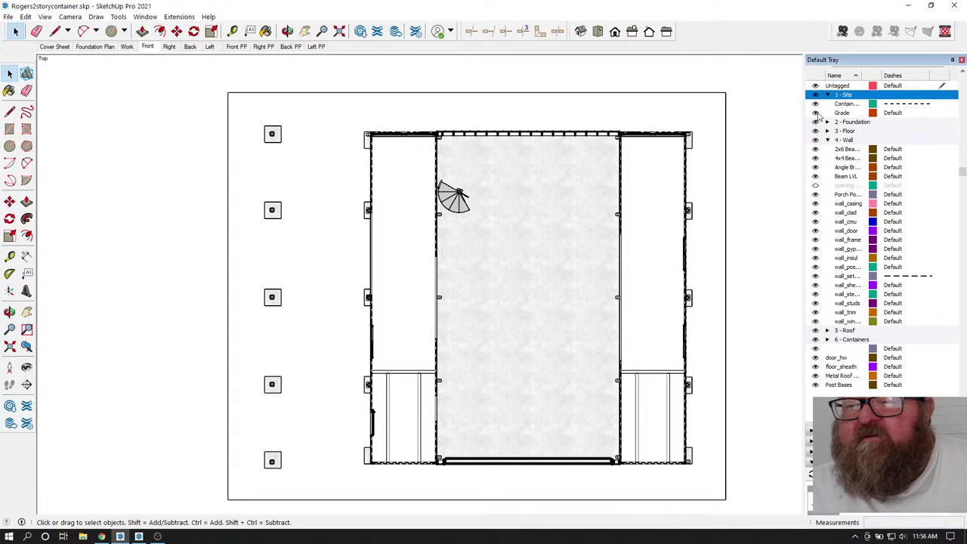
{"action": "left_click", "coordinate": [816, 113]}
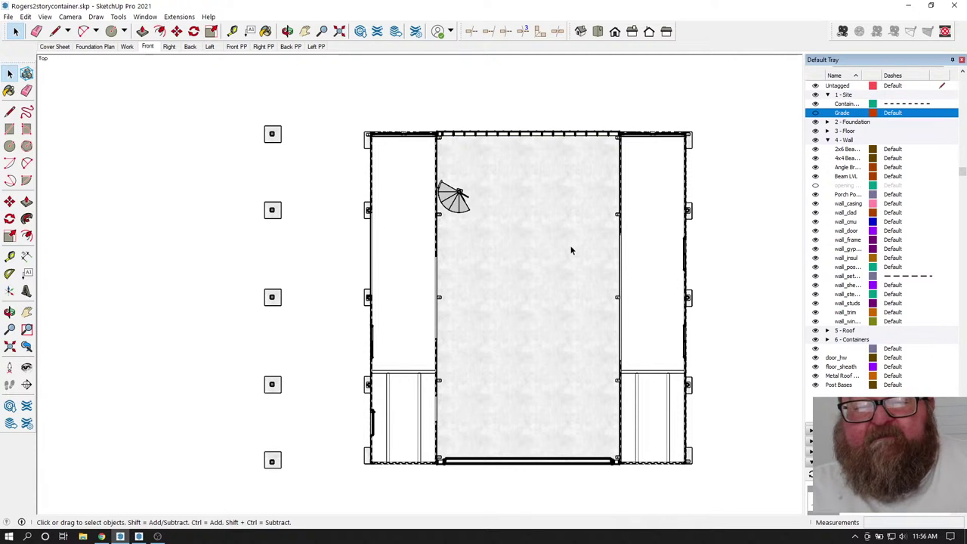
- Examine the sectioned floor plan up close, including its exterior walls, window and door openings, posts and container floor framing
{"action": "scroll", "coordinate": [368, 452], "scroll_direction": "up", "scroll_amount": 4}
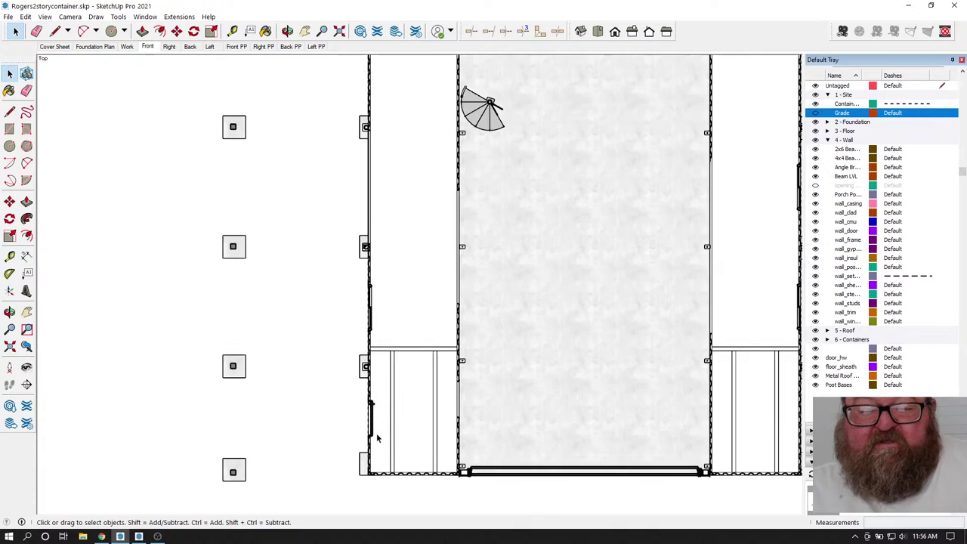
{"action": "scroll", "coordinate": [385, 356], "scroll_direction": "down", "scroll_amount": 5}
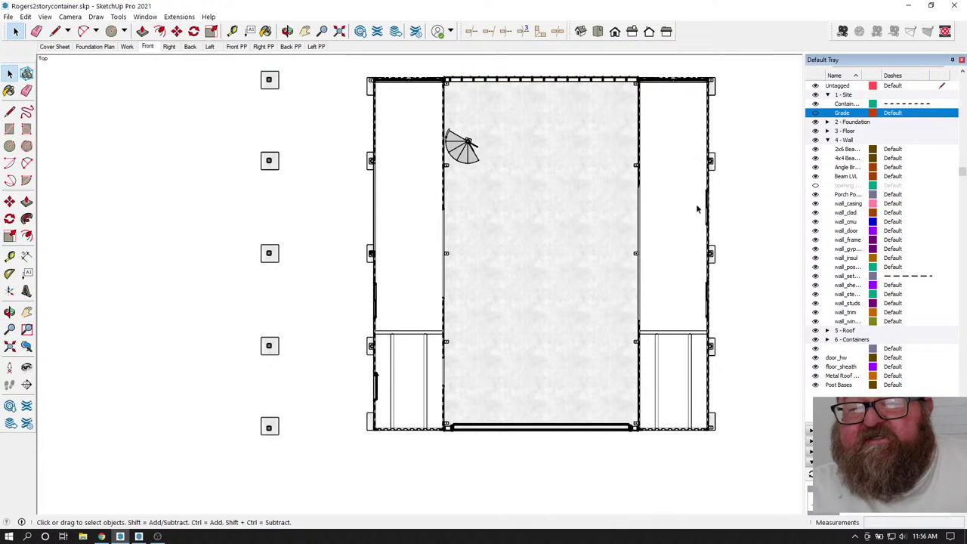
{"action": "scroll", "coordinate": [718, 198], "scroll_direction": "up", "scroll_amount": 5}
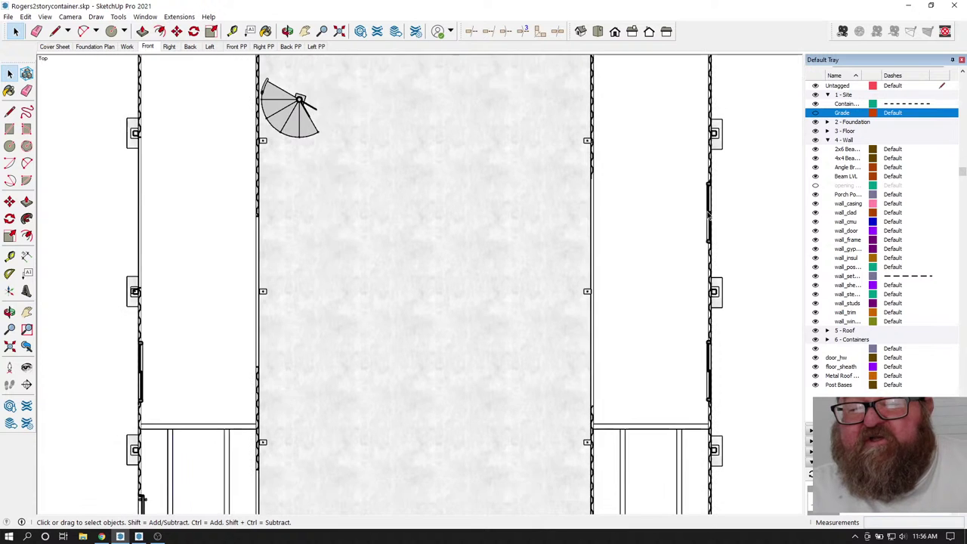
{"action": "scroll", "coordinate": [708, 216], "scroll_direction": "down", "scroll_amount": 3}
{"action": "scroll", "coordinate": [490, 68], "scroll_direction": "up", "scroll_amount": 1}
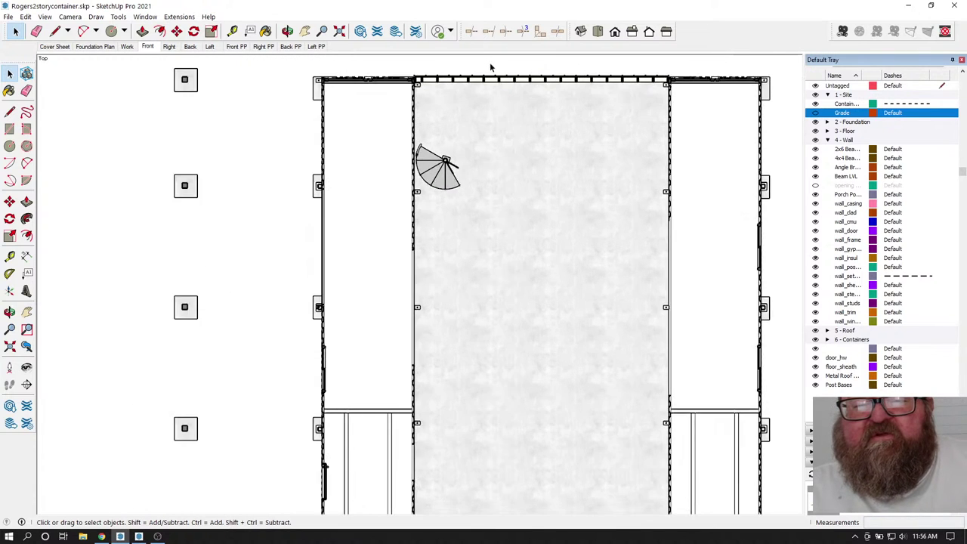
{"action": "scroll", "coordinate": [489, 109], "scroll_direction": "down", "scroll_amount": 3}
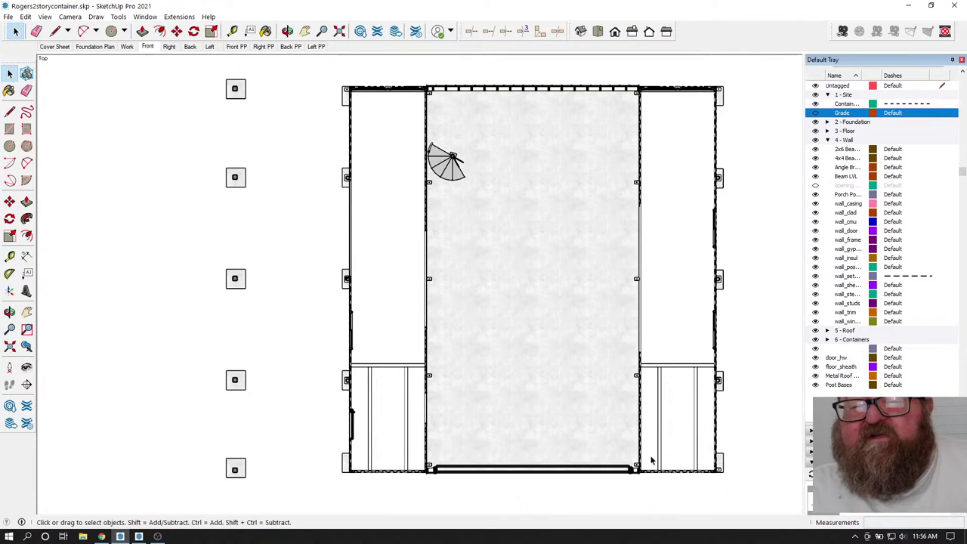
{"action": "scroll", "coordinate": [469, 241], "scroll_direction": "up", "scroll_amount": 3}
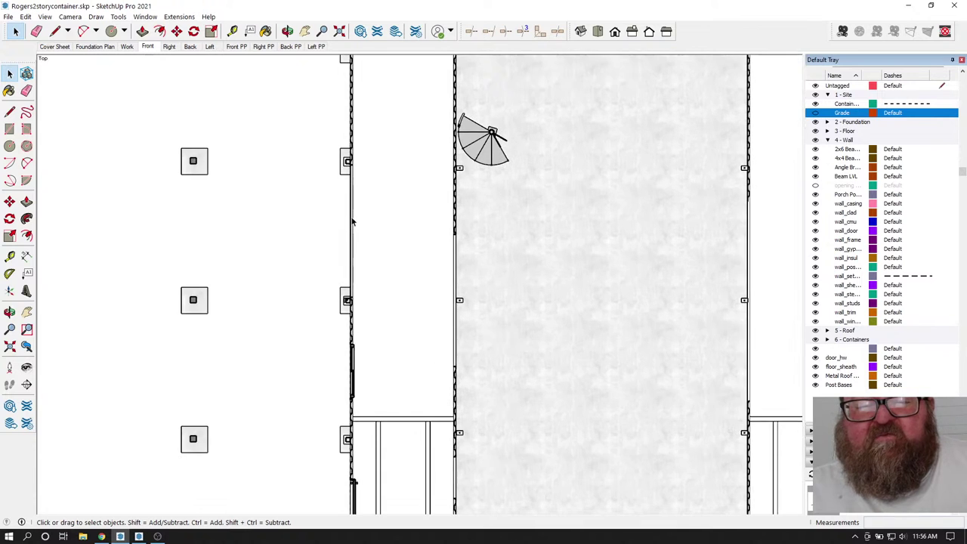
{"action": "scroll", "coordinate": [438, 302], "scroll_direction": "down", "scroll_amount": 3}
{"action": "scroll", "coordinate": [407, 346], "scroll_direction": "up", "scroll_amount": 1}
{"action": "scroll", "coordinate": [359, 414], "scroll_direction": "up", "scroll_amount": 4}
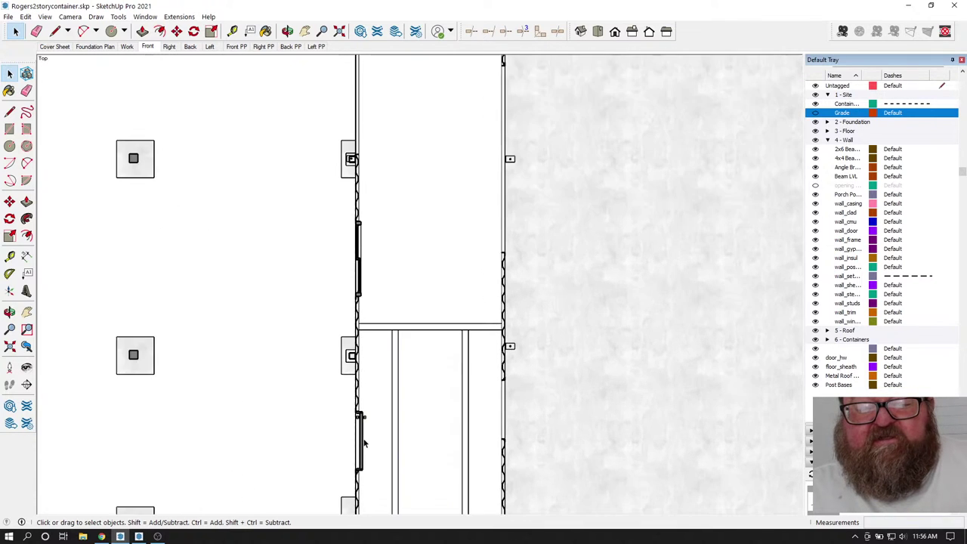
{"action": "scroll", "coordinate": [360, 440], "scroll_direction": "up", "scroll_amount": 2}
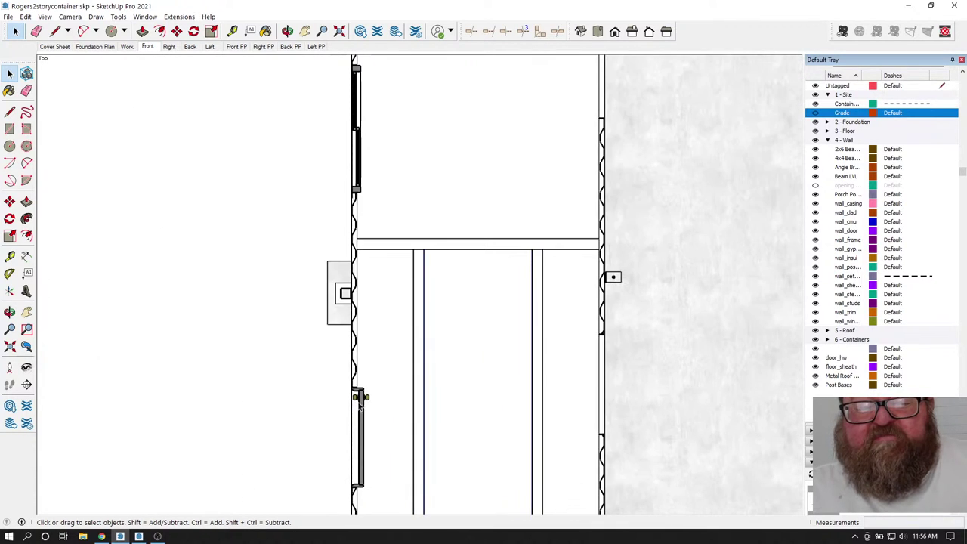
{"action": "scroll", "coordinate": [422, 304], "scroll_direction": "down", "scroll_amount": 4}
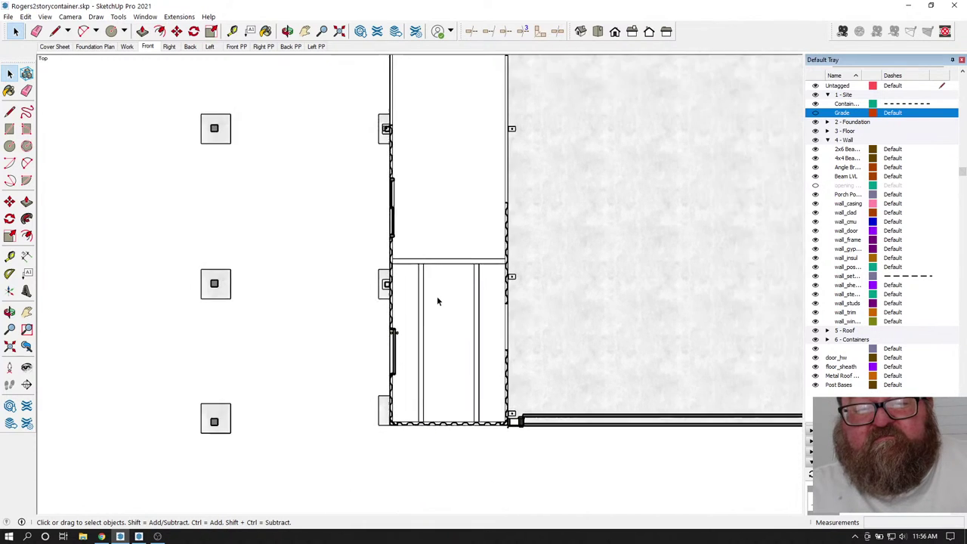
{"action": "scroll", "coordinate": [438, 302], "scroll_direction": "down", "scroll_amount": 4}
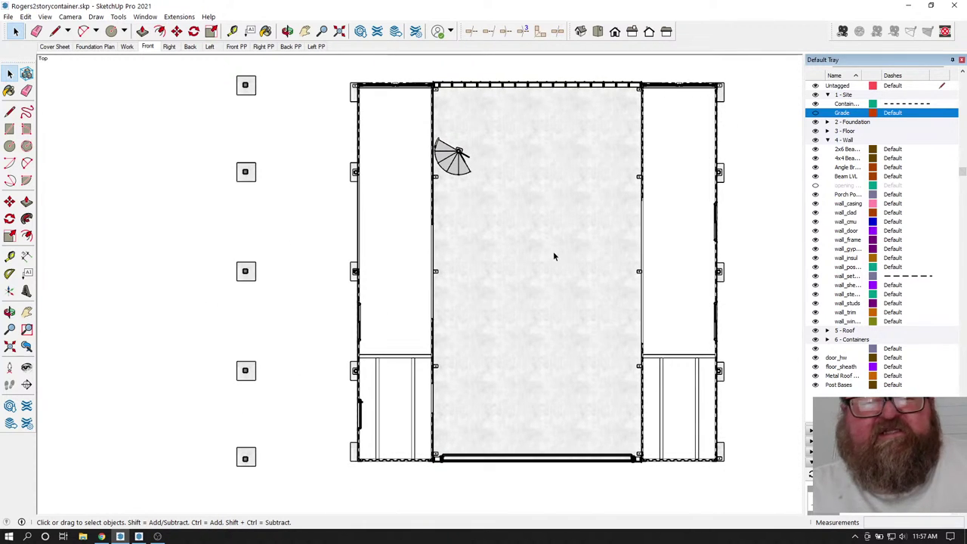
- Add a new scene that stores the recentred, sectioned top view of the building between the Work and Front scenes
{"action": "left_click", "coordinate": [305, 31]}
{"action": "left_click_drag", "start_coordinate": [518, 226], "coordinate": [524, 230]}
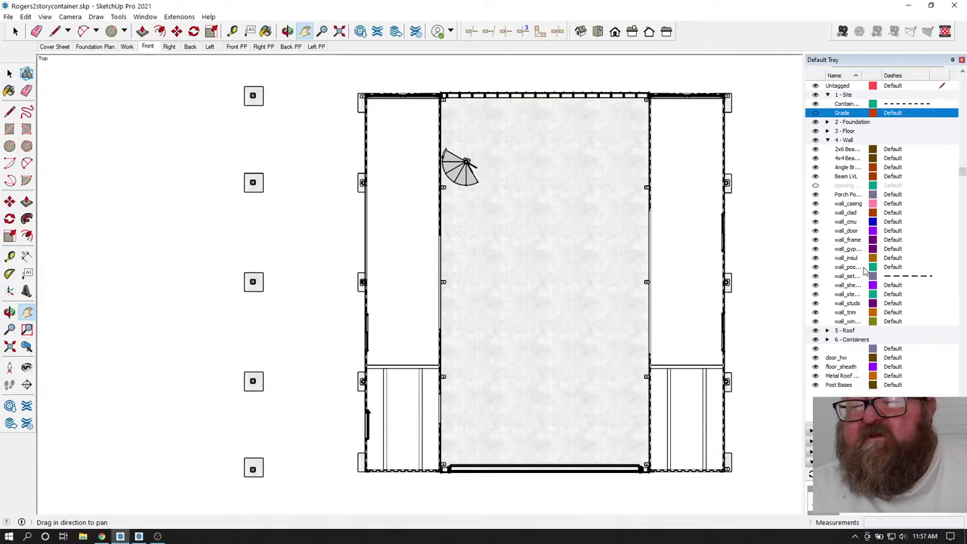
{"action": "scroll", "coordinate": [861, 219], "scroll_direction": "down", "scroll_amount": 5}
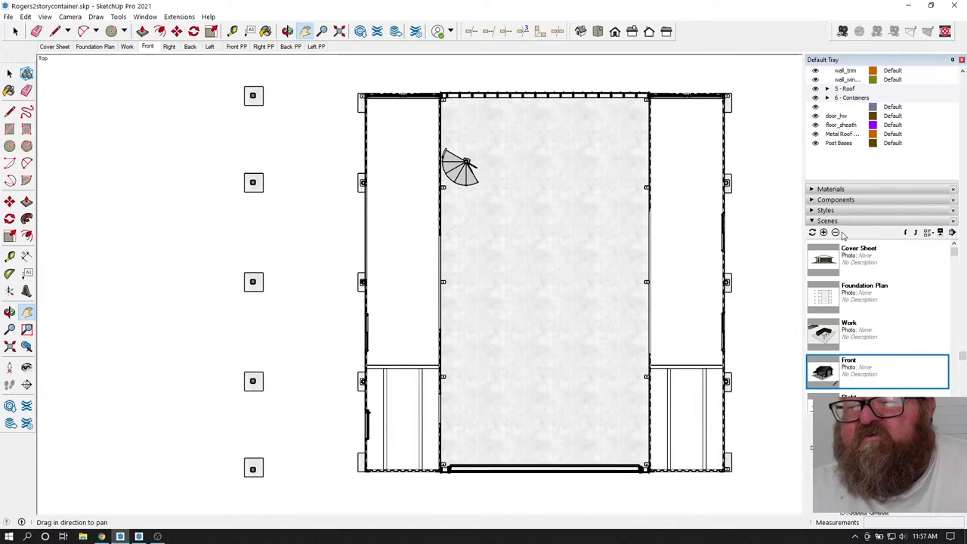
{"action": "left_click", "coordinate": [811, 222]}
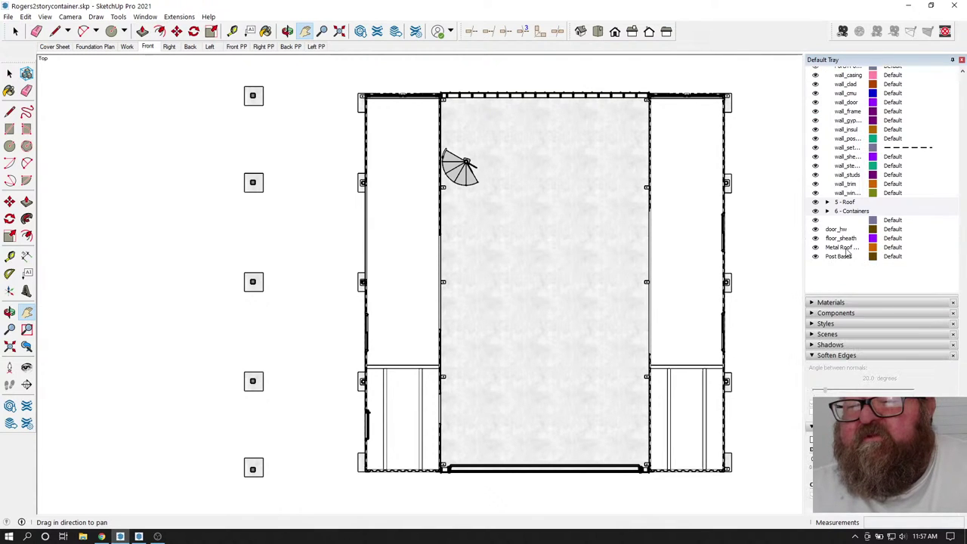
{"action": "scroll", "coordinate": [850, 256], "scroll_direction": "up", "scroll_amount": 3}
{"action": "scroll", "coordinate": [846, 253], "scroll_direction": "up", "scroll_amount": 3}
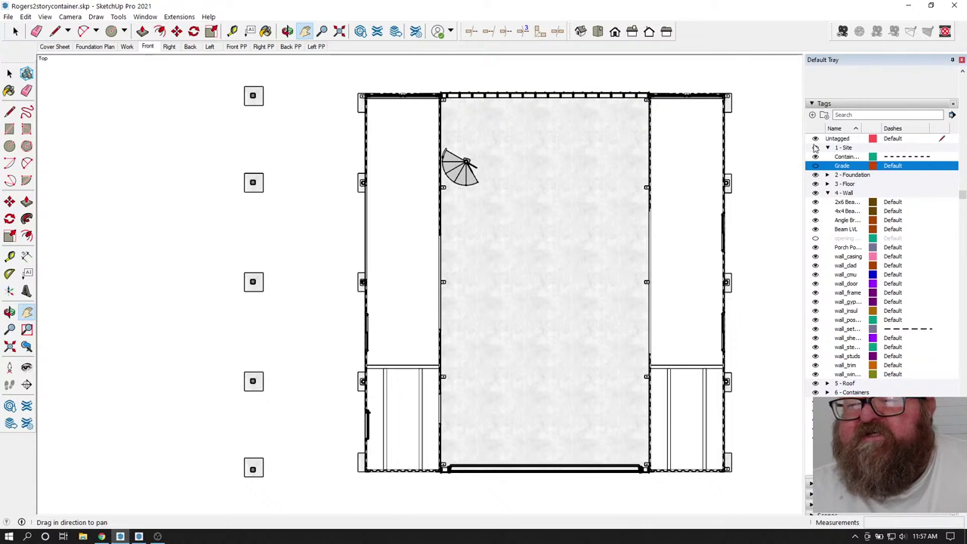
{"action": "scroll", "coordinate": [837, 244], "scroll_direction": "down", "scroll_amount": 5}
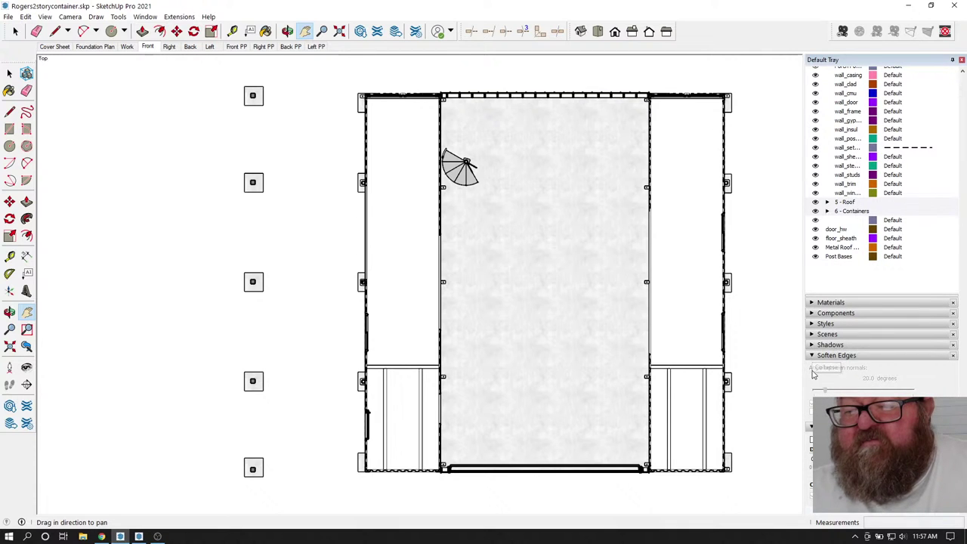
{"action": "left_click", "coordinate": [831, 334]}
{"action": "scroll", "coordinate": [876, 423], "scroll_direction": "down", "scroll_amount": 2}
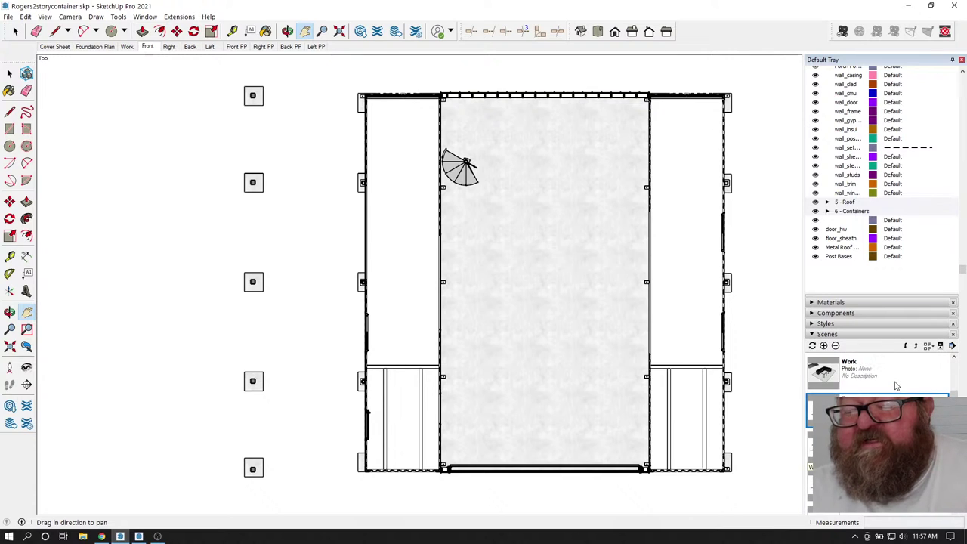
{"action": "scroll", "coordinate": [895, 386], "scroll_direction": "up", "scroll_amount": 2}
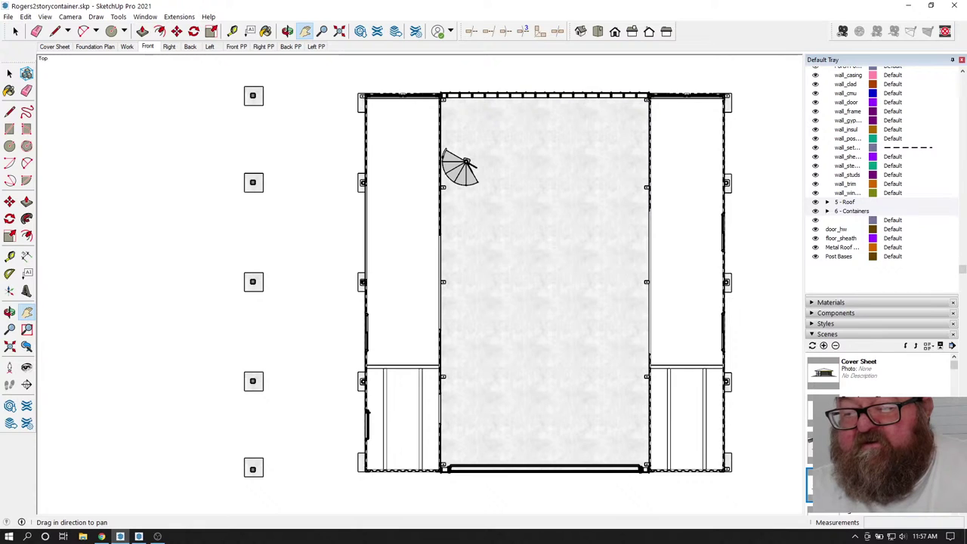
{"action": "scroll", "coordinate": [880, 423], "scroll_direction": "down", "scroll_amount": 1}
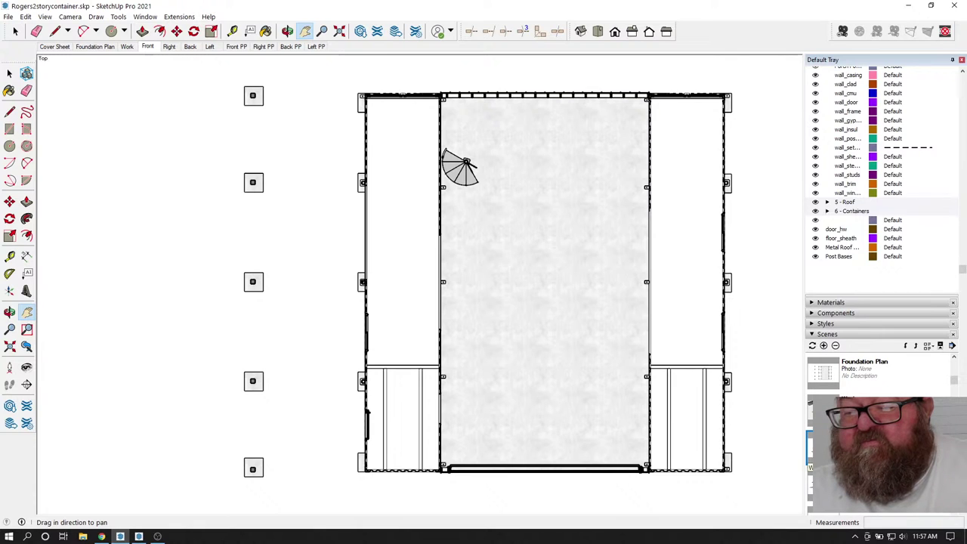
{"action": "left_click", "coordinate": [823, 345]}
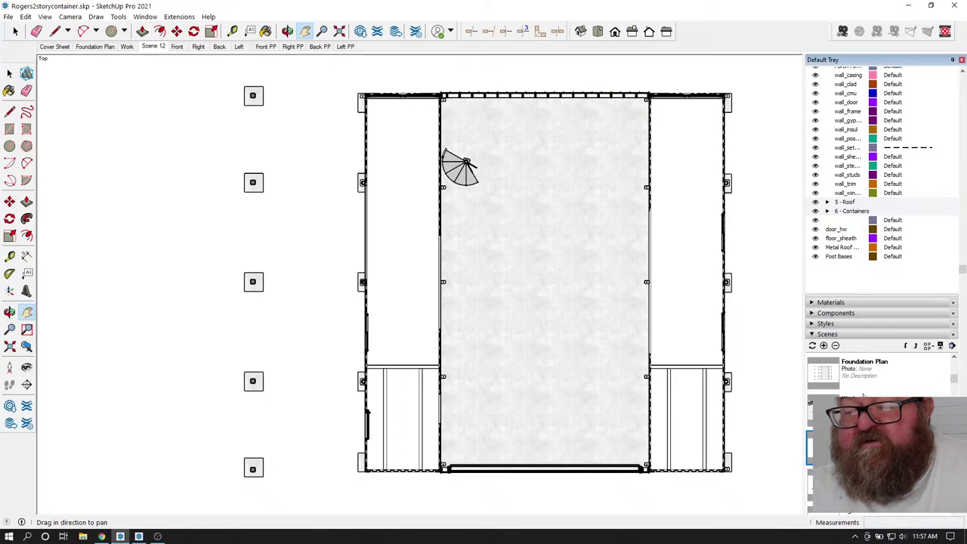
- Name the new scene First Floor Plan and update it with the current view
{"action": "scroll", "coordinate": [880, 423], "scroll_direction": "down", "scroll_amount": 10}
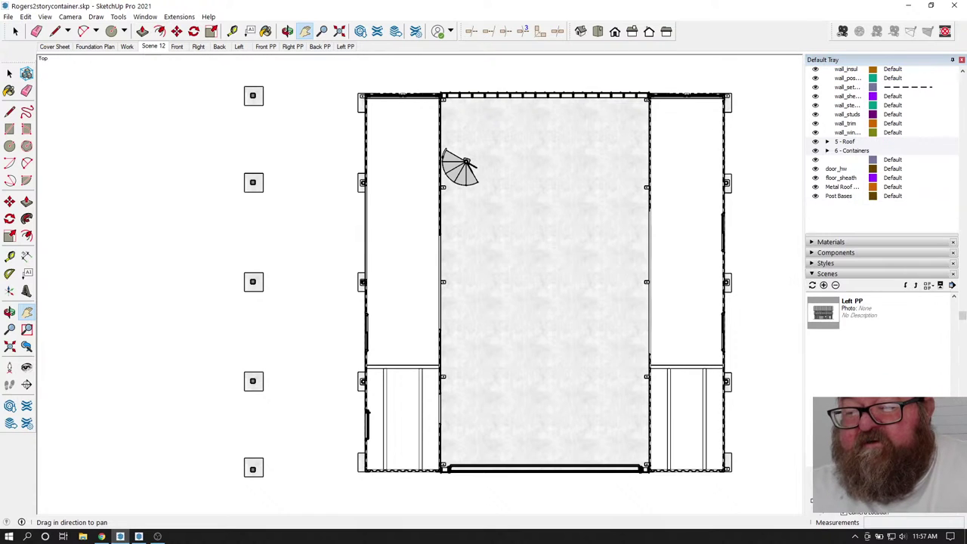
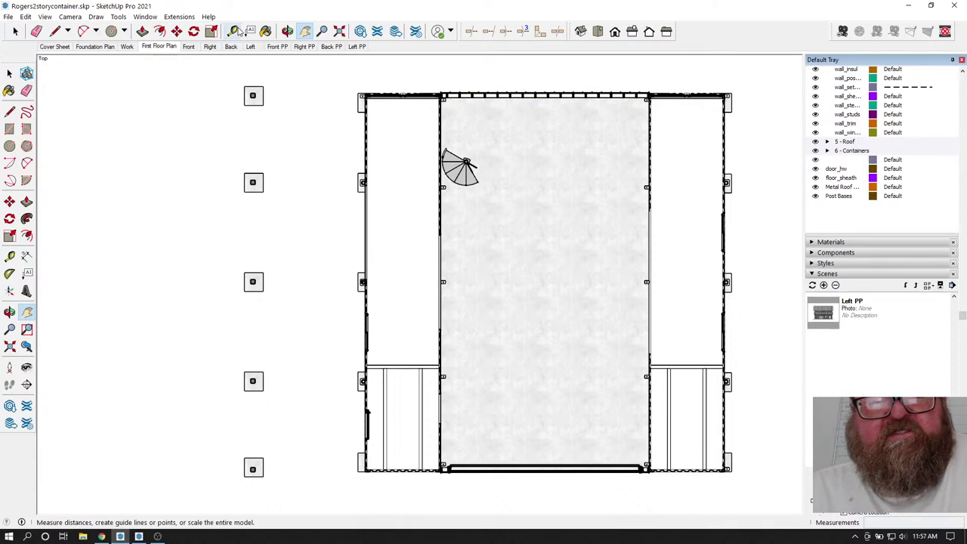
{"action": "right_click", "coordinate": [161, 47]}
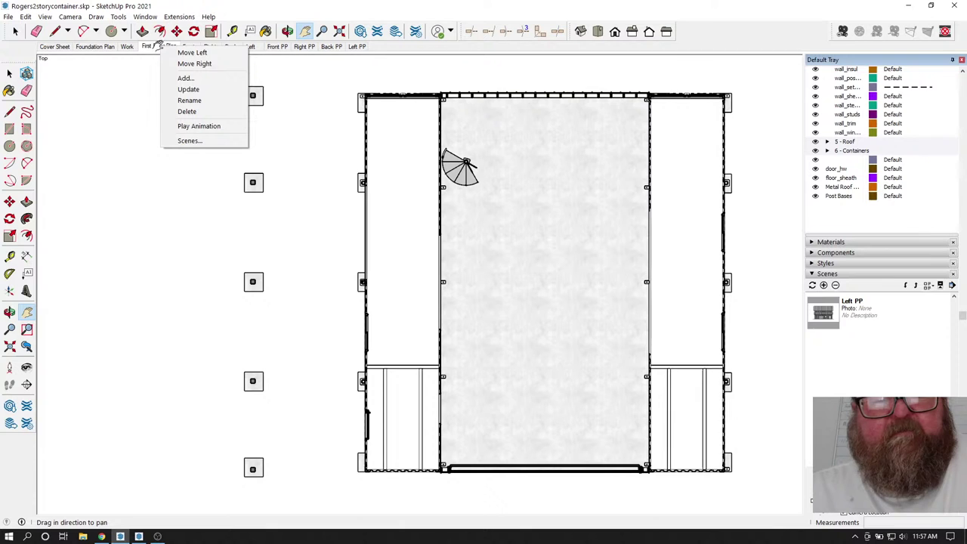
{"action": "left_click", "coordinate": [171, 90]}
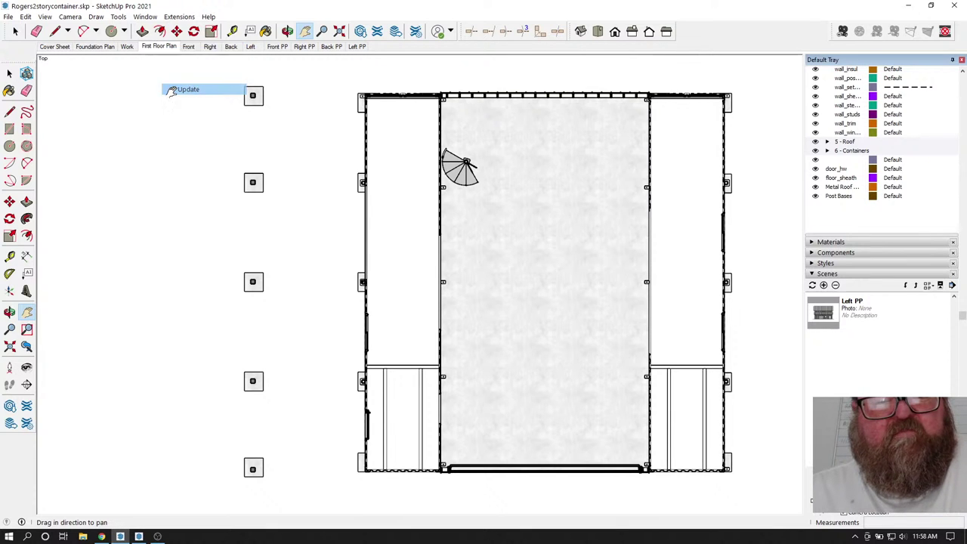
- Orbit to an angled 3D view of the building and turn off the display of section cuts
{"action": "scroll", "coordinate": [345, 182], "scroll_direction": "down", "scroll_amount": 1}
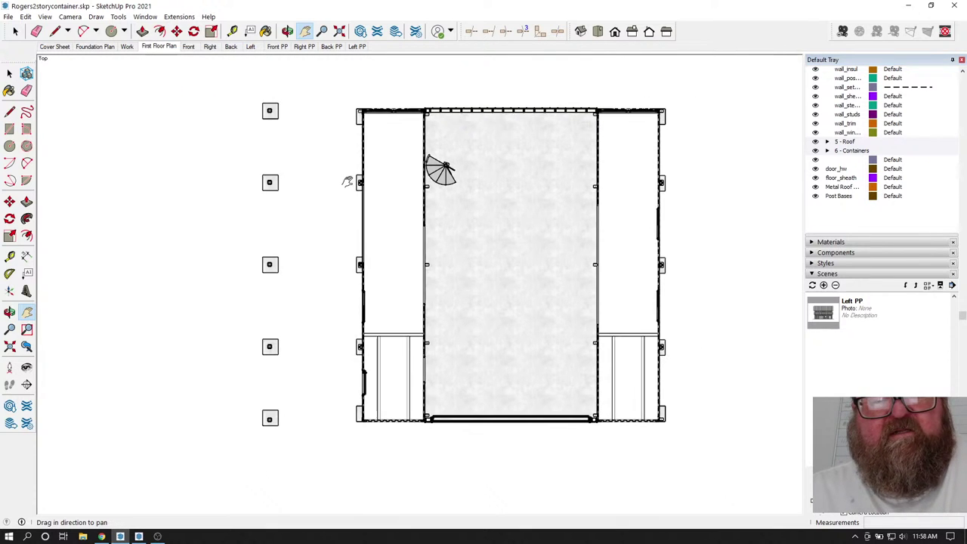
{"action": "left_click", "coordinate": [288, 31]}
{"action": "left_click_drag", "start_coordinate": [419, 291], "coordinate": [341, 229]}
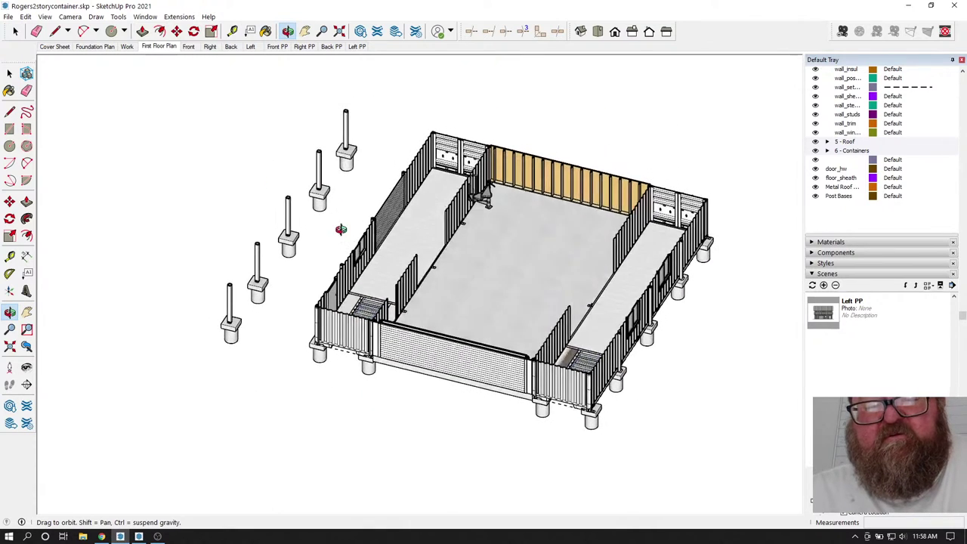
{"action": "scroll", "coordinate": [396, 314], "scroll_direction": "down", "scroll_amount": 3}
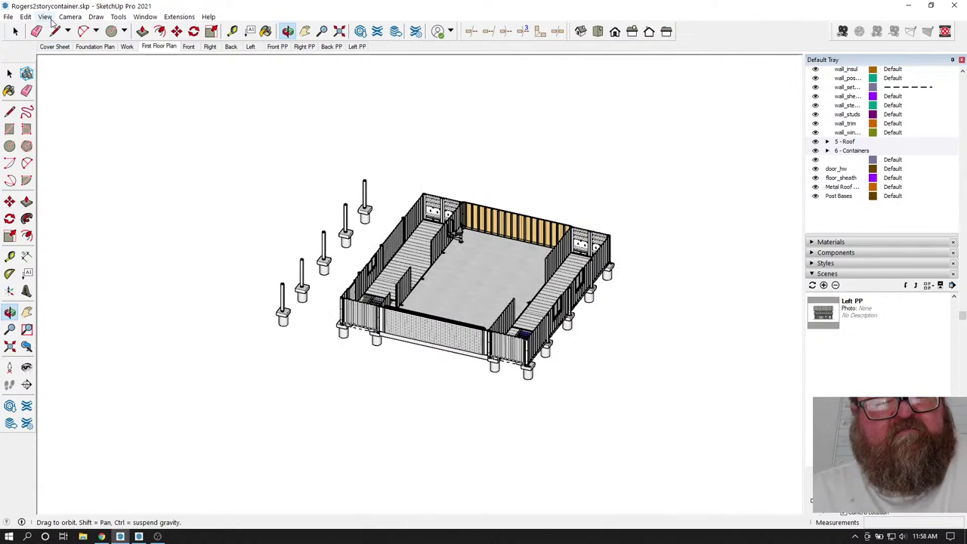
{"action": "left_click", "coordinate": [47, 18]}
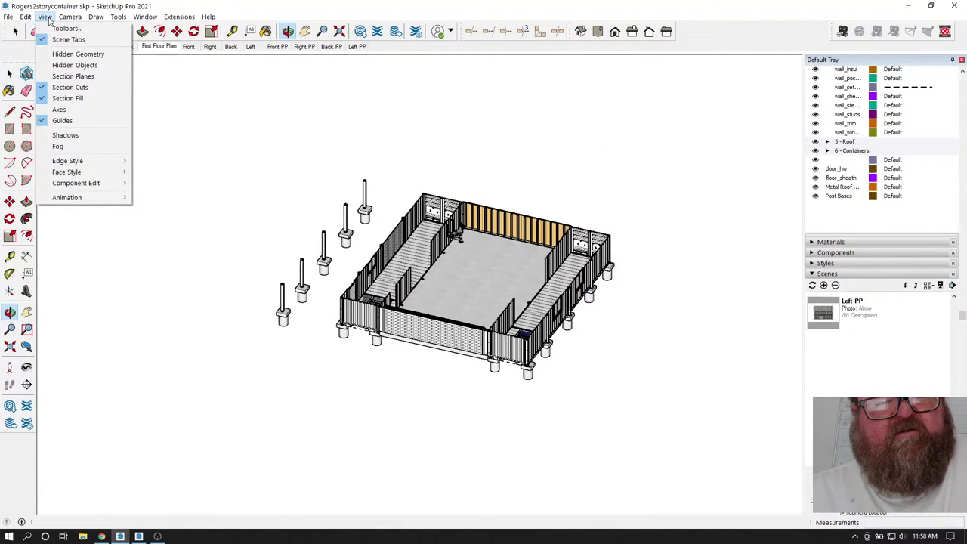
{"action": "left_click", "coordinate": [57, 88]}
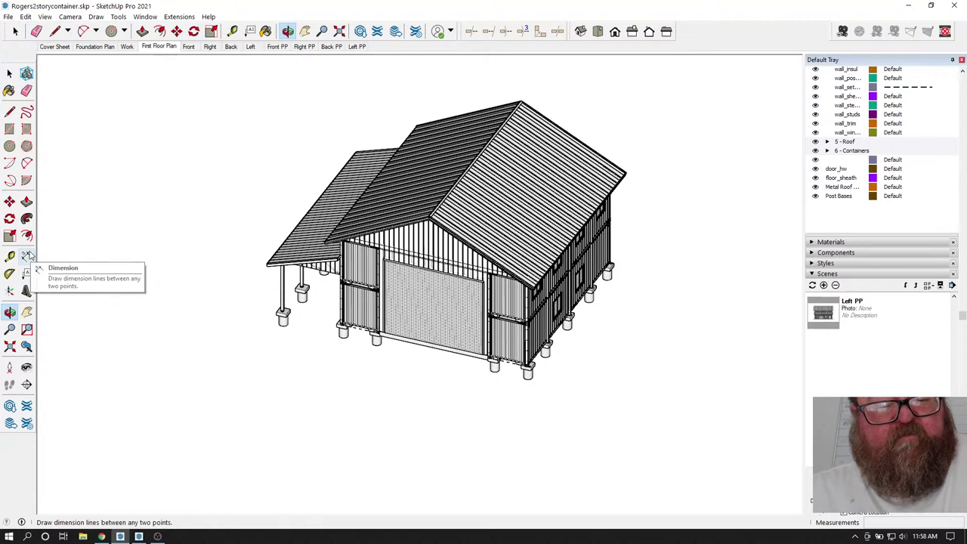
- Place a new horizontal section plane at ground level beside the front of the building
{"action": "left_click", "coordinate": [26, 385]}
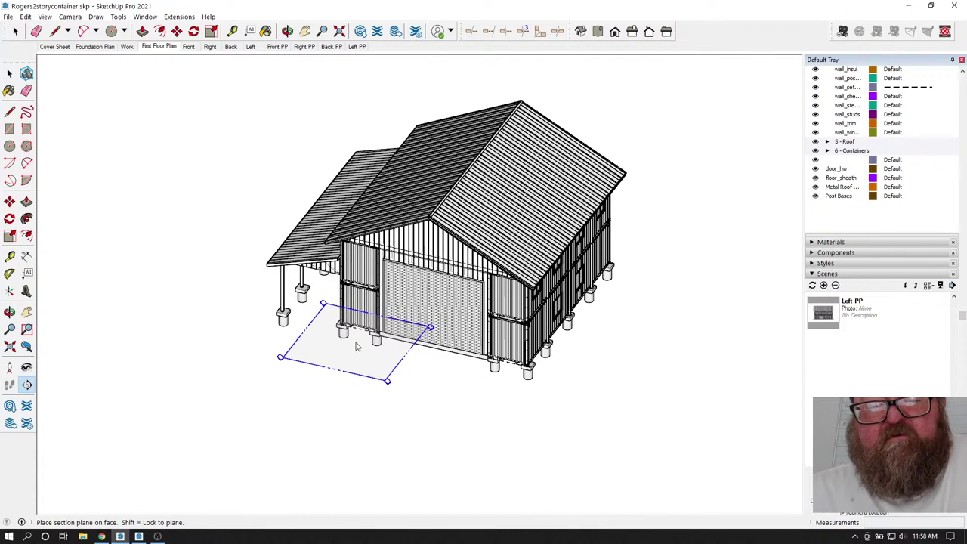
{"action": "left_click", "coordinate": [357, 346]}
{"action": "left_click", "coordinate": [553, 298]}
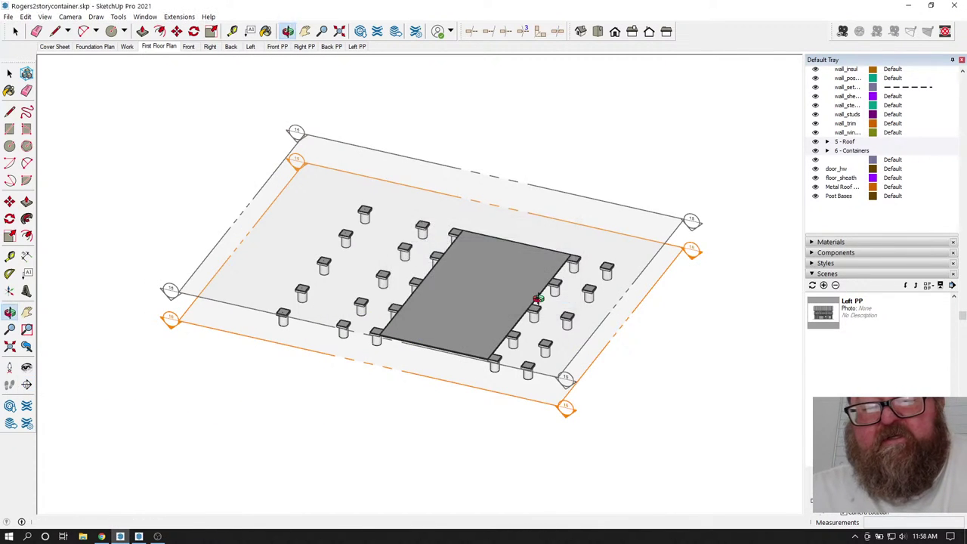
- Select the upper section plane and move it up about 3' 4"
{"action": "key", "text": "space"}
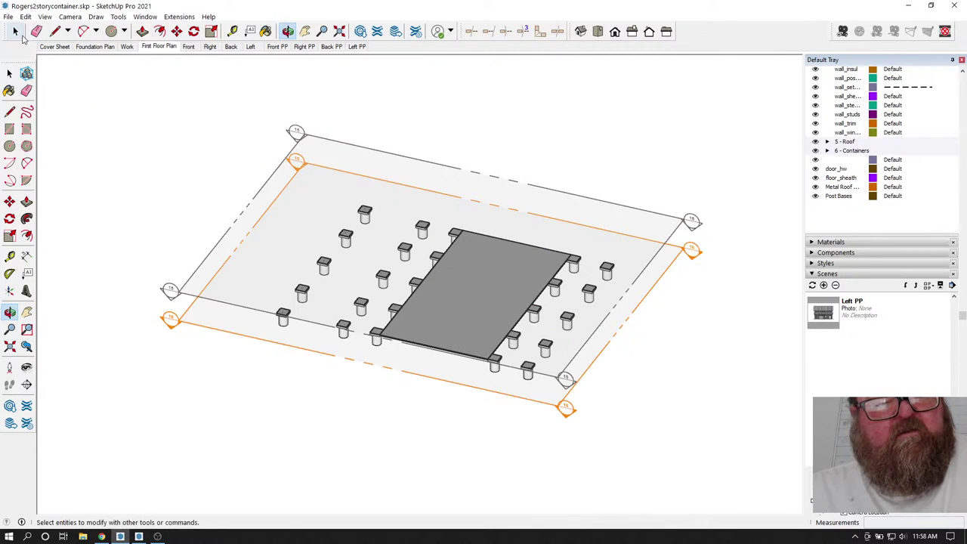
{"action": "left_click", "coordinate": [268, 179]}
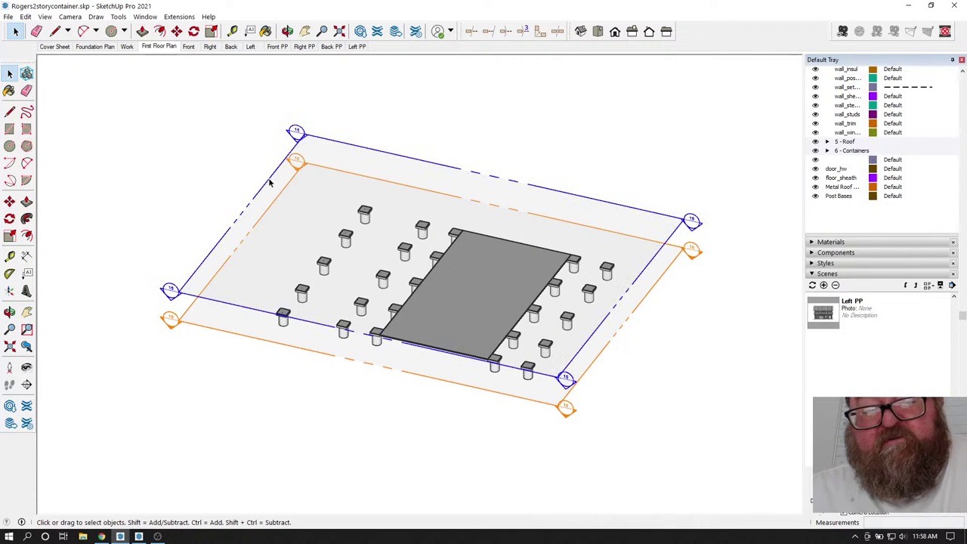
{"action": "left_click", "coordinate": [196, 325]}
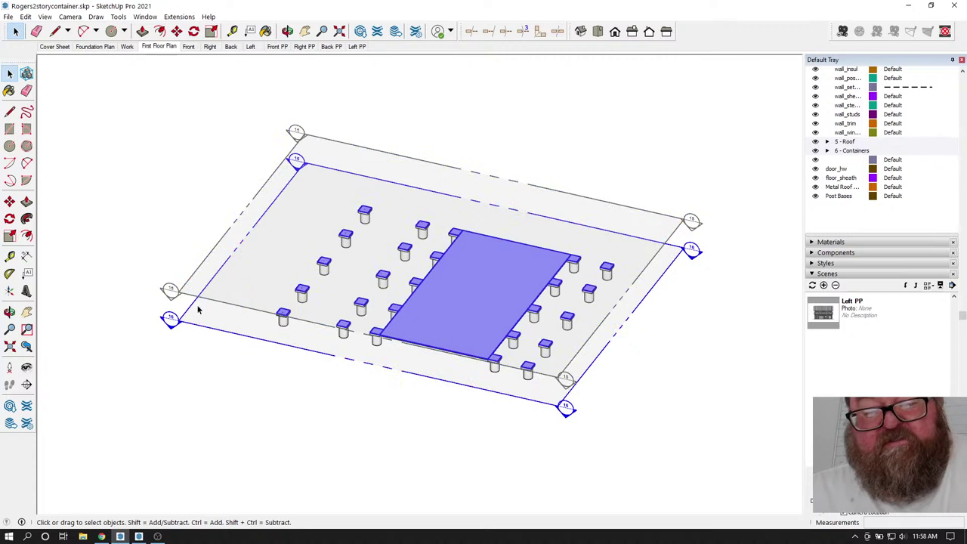
{"action": "left_click", "coordinate": [226, 236]}
{"action": "left_click", "coordinate": [176, 31]}
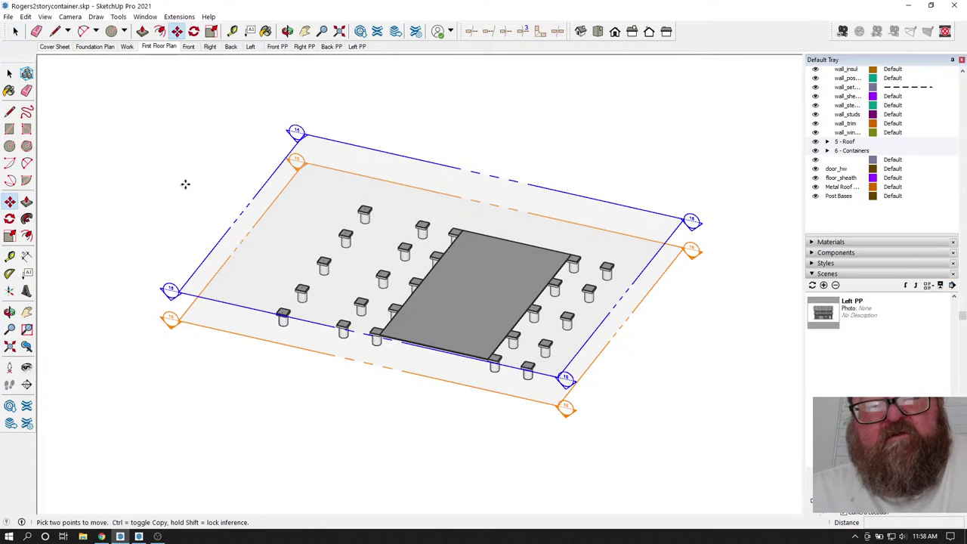
{"action": "left_click", "coordinate": [186, 183]}
{"action": "left_click", "coordinate": [181, 169]}
{"action": "key", "text": "space"}
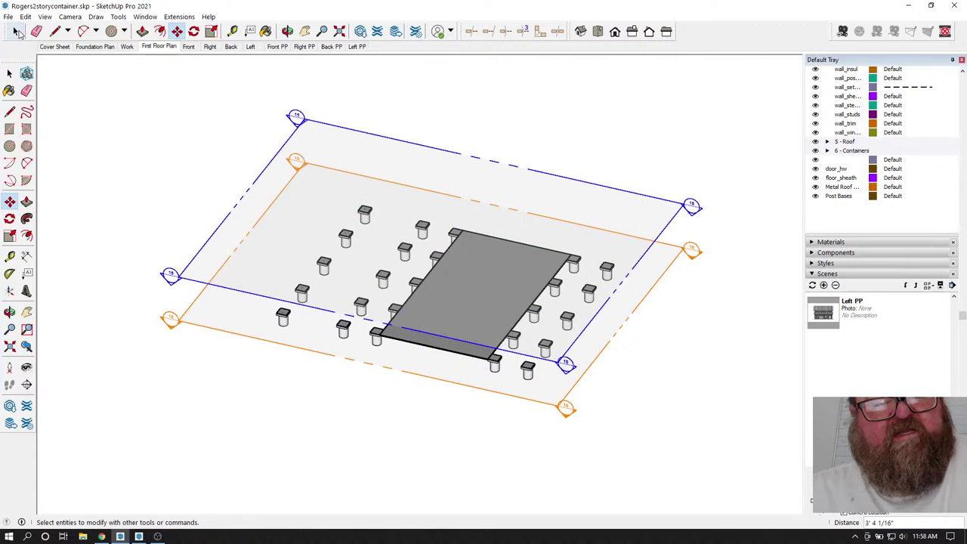
- Make the upper section plane the active cut and raise it about 6' 5" along the blue axis to cut the second story
{"action": "left_click", "coordinate": [196, 325]}
{"action": "right_click", "coordinate": [198, 323]}
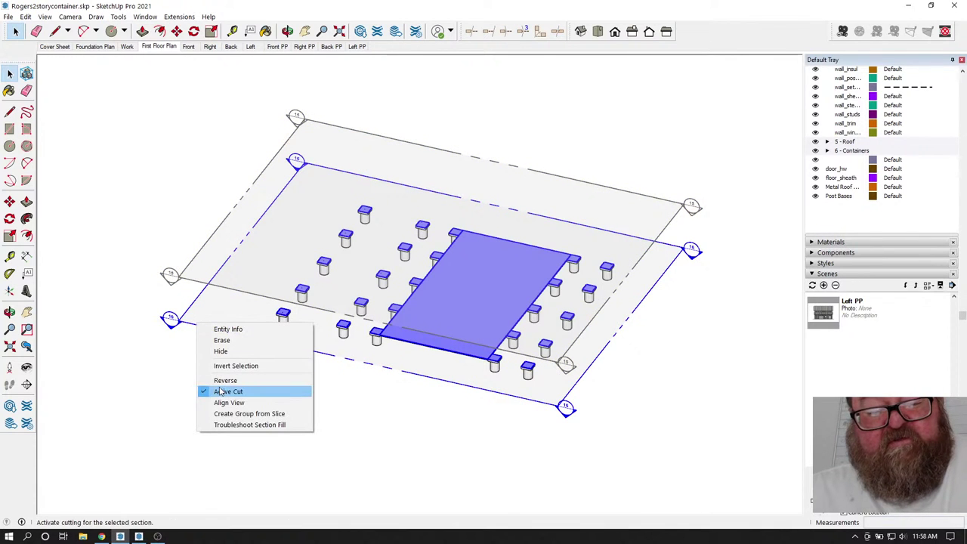
{"action": "left_click", "coordinate": [234, 211]}
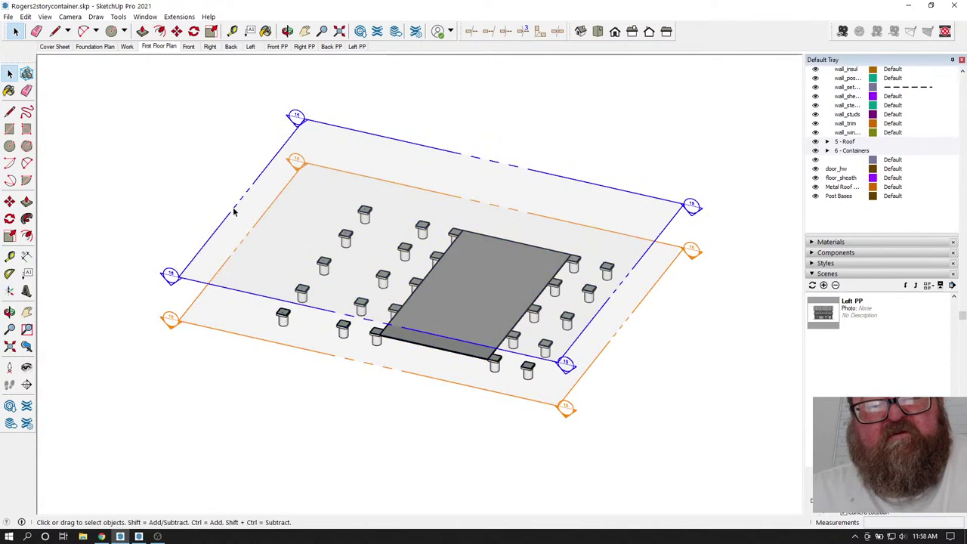
{"action": "right_click", "coordinate": [235, 210]}
{"action": "left_click", "coordinate": [264, 277]}
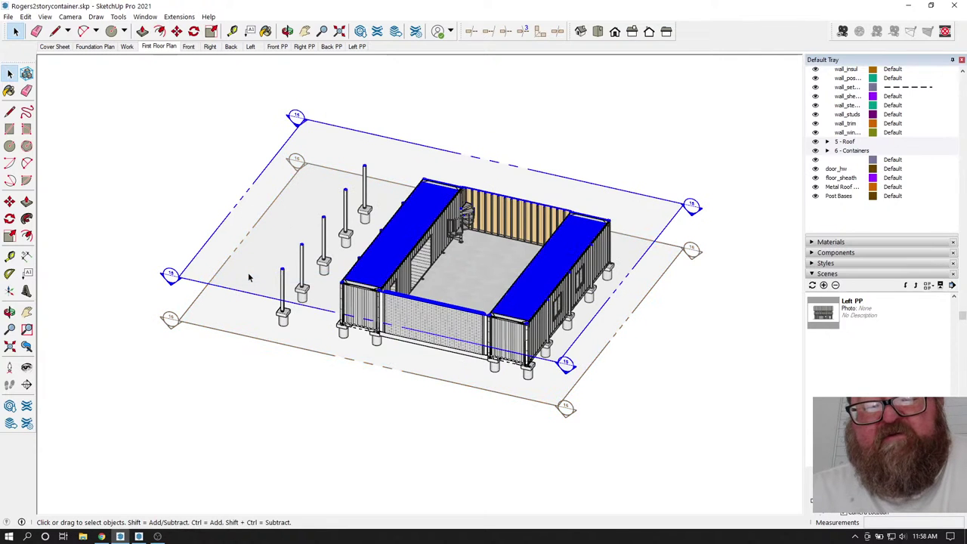
{"action": "left_click", "coordinate": [176, 31]}
{"action": "left_click", "coordinate": [195, 181]}
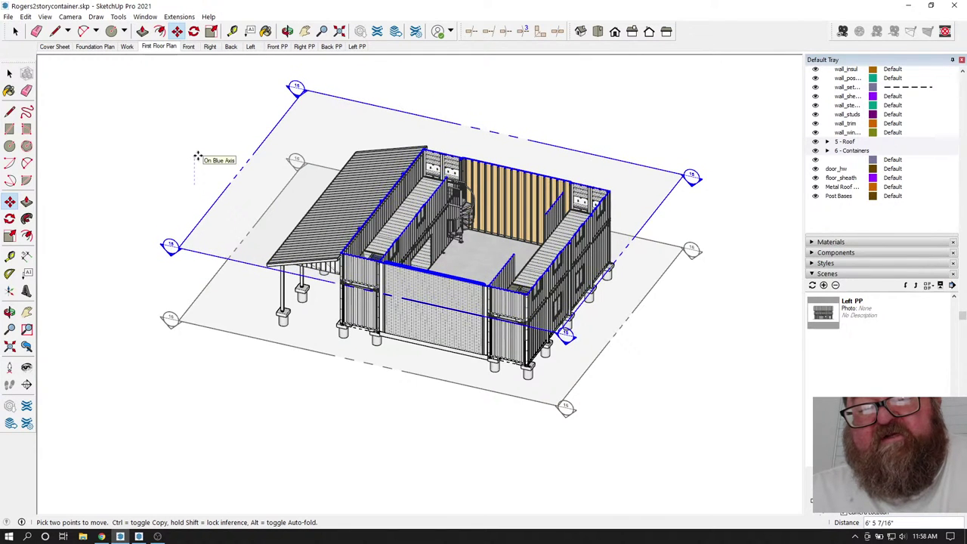
- Show the second-story section from the top and turn off the display of section planes while keeping the cut
{"action": "left_click", "coordinate": [597, 31]}
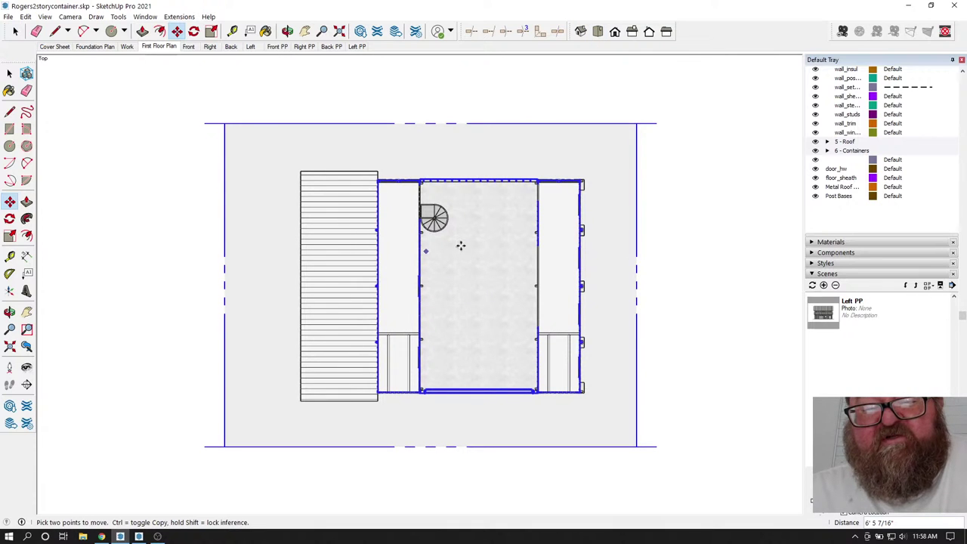
{"action": "scroll", "coordinate": [470, 255], "scroll_direction": "up", "scroll_amount": 3}
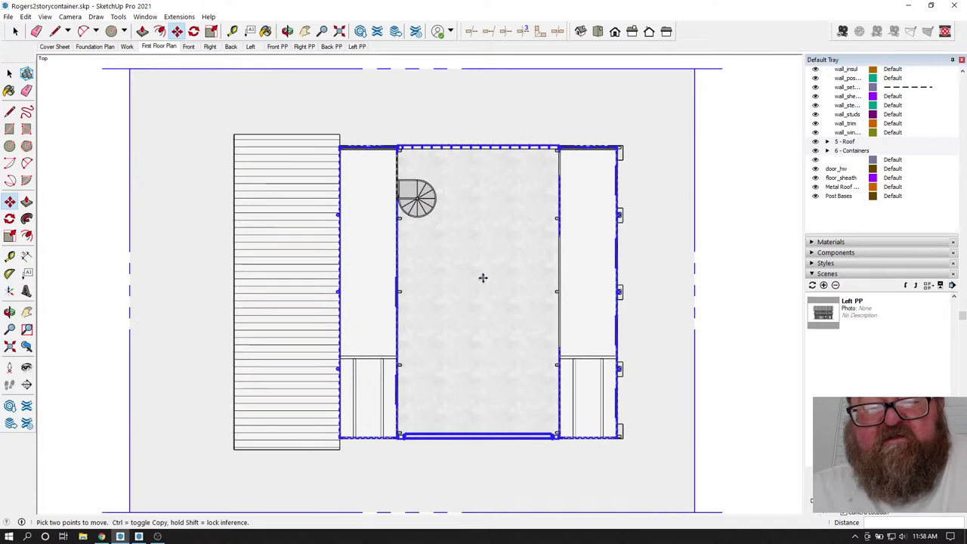
{"action": "scroll", "coordinate": [483, 276], "scroll_direction": "up", "scroll_amount": 1}
{"action": "scroll", "coordinate": [490, 298], "scroll_direction": "down", "scroll_amount": 1}
{"action": "left_click", "coordinate": [45, 16]}
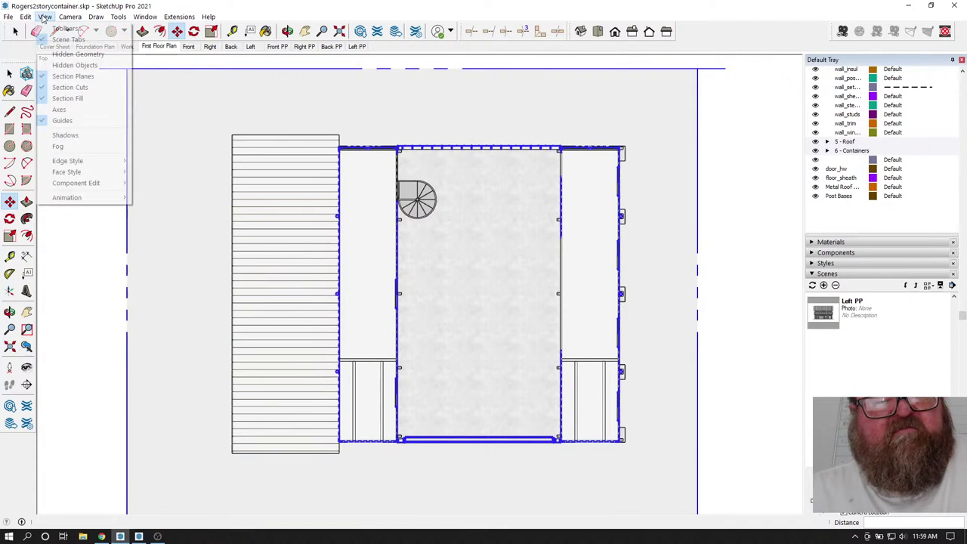
{"action": "left_click", "coordinate": [72, 87]}
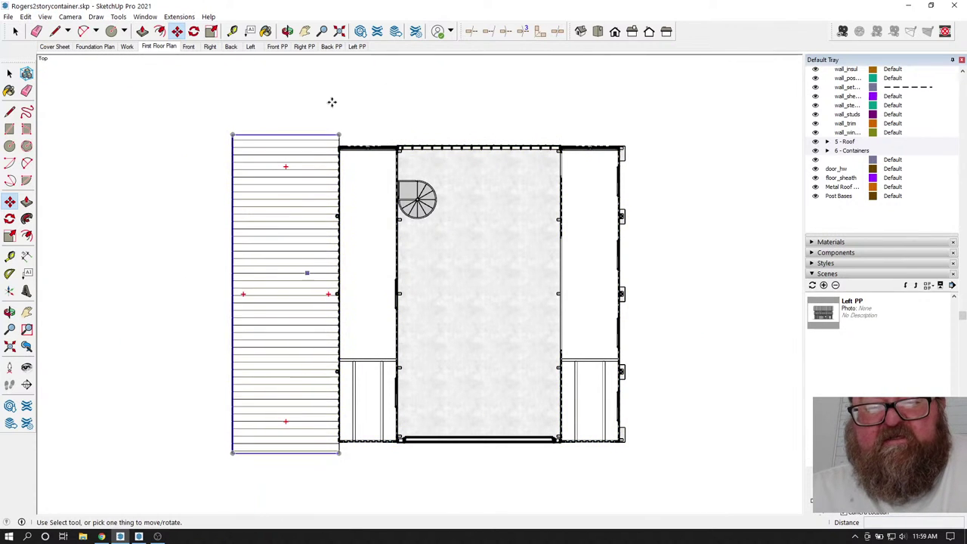
{"action": "scroll", "coordinate": [160, 252], "scroll_direction": "up", "scroll_amount": 1}
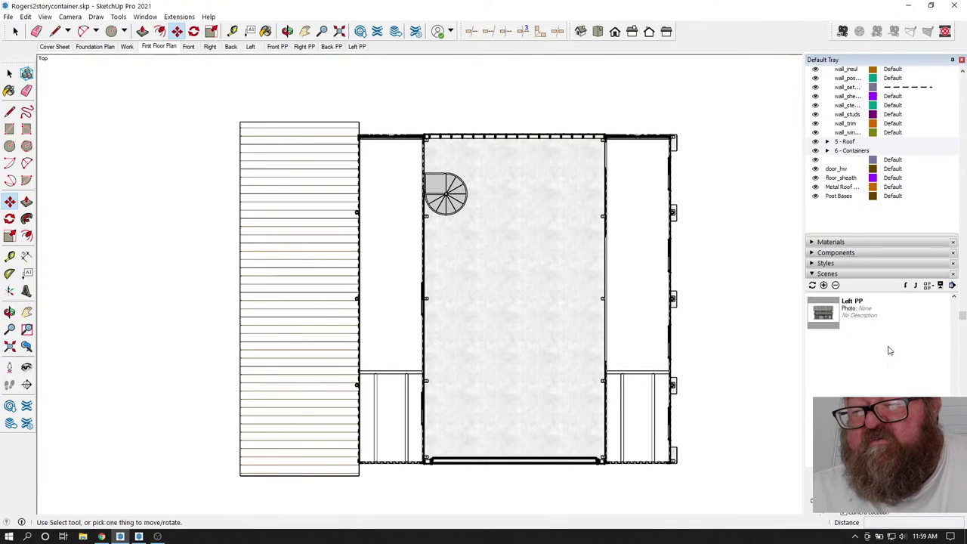
{"action": "scroll", "coordinate": [888, 339], "scroll_direction": "up", "scroll_amount": 2}
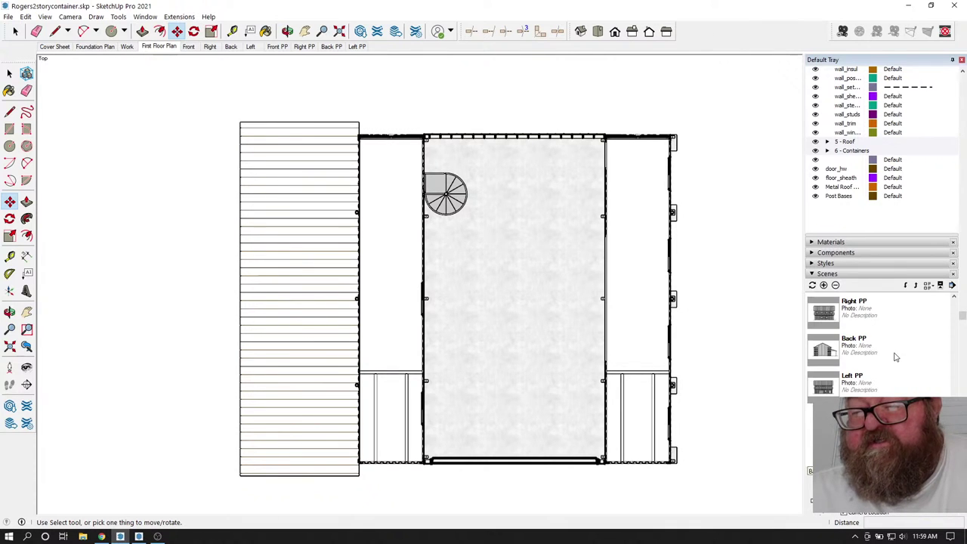
- Add a scene for the current second-story view after First Floor Plan, name it 2nd Floor Plan, and update it
{"action": "scroll", "coordinate": [901, 365], "scroll_direction": "up", "scroll_amount": 1}
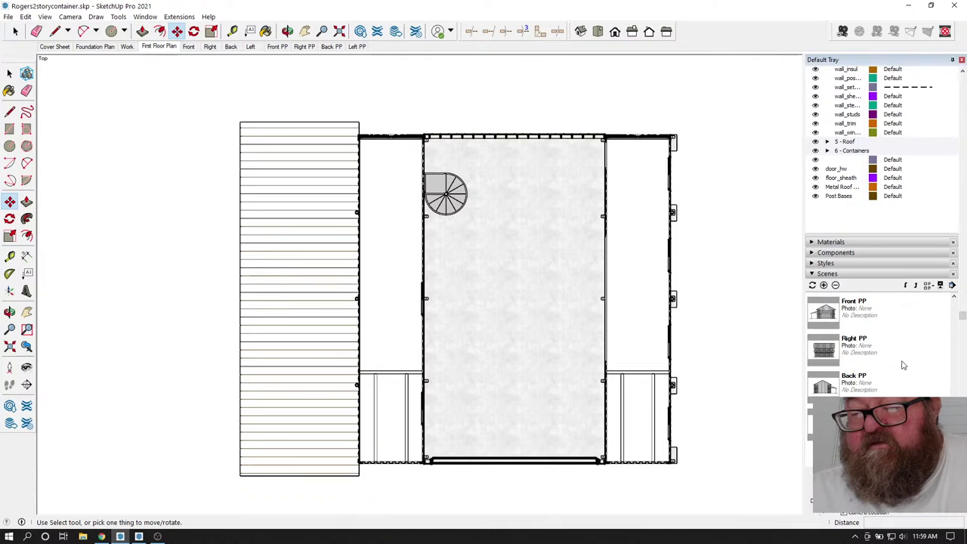
{"action": "scroll", "coordinate": [901, 366], "scroll_direction": "down", "scroll_amount": 2}
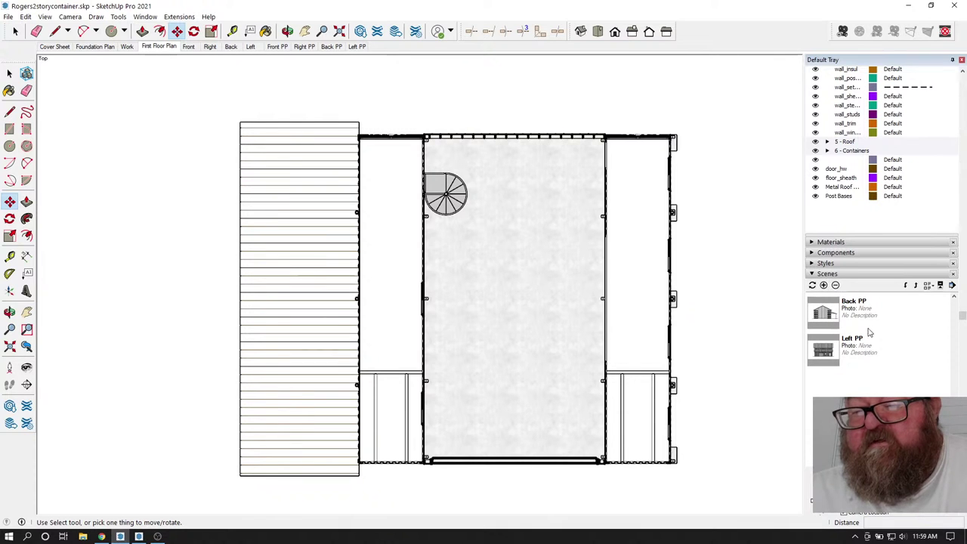
{"action": "left_click", "coordinate": [823, 285]}
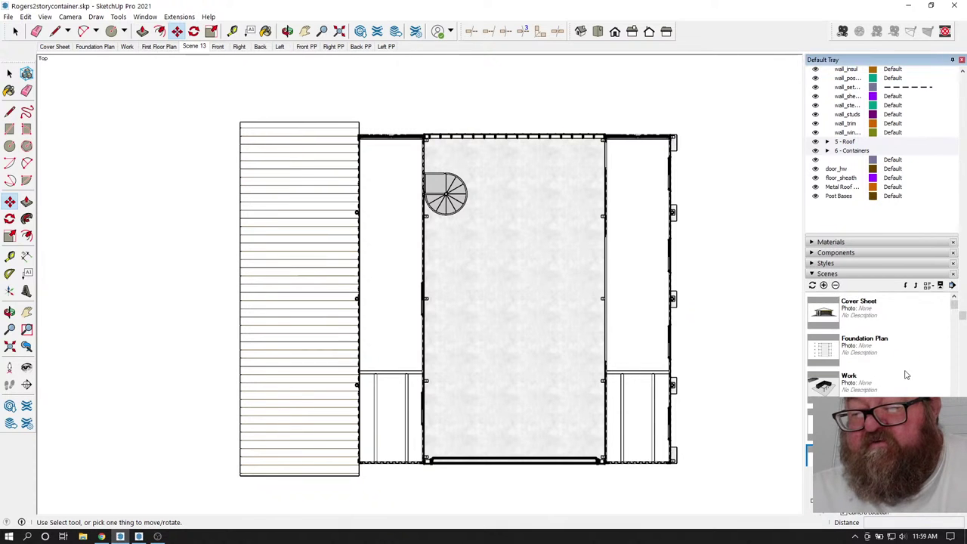
{"action": "scroll", "coordinate": [907, 376], "scroll_direction": "down", "scroll_amount": 3}
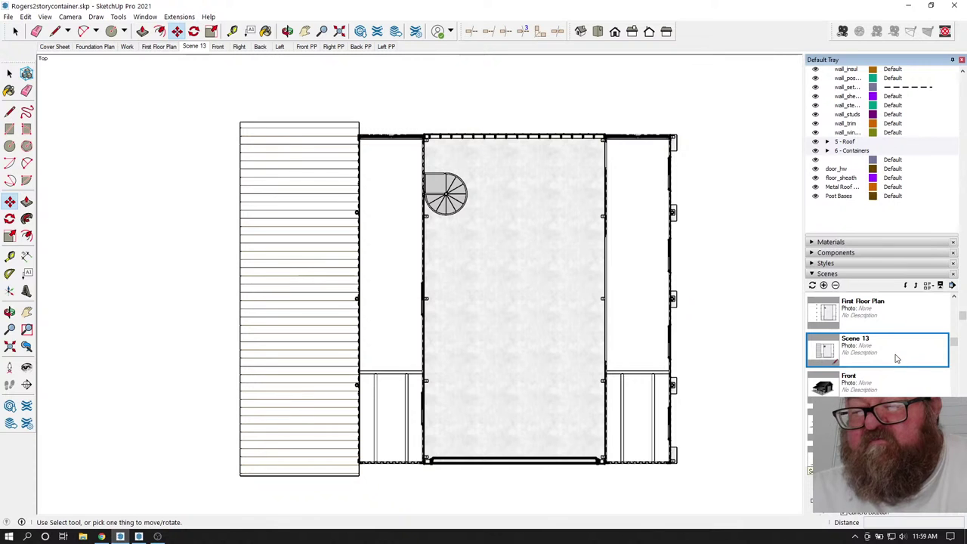
{"action": "scroll", "coordinate": [899, 363], "scroll_direction": "down", "scroll_amount": 4}
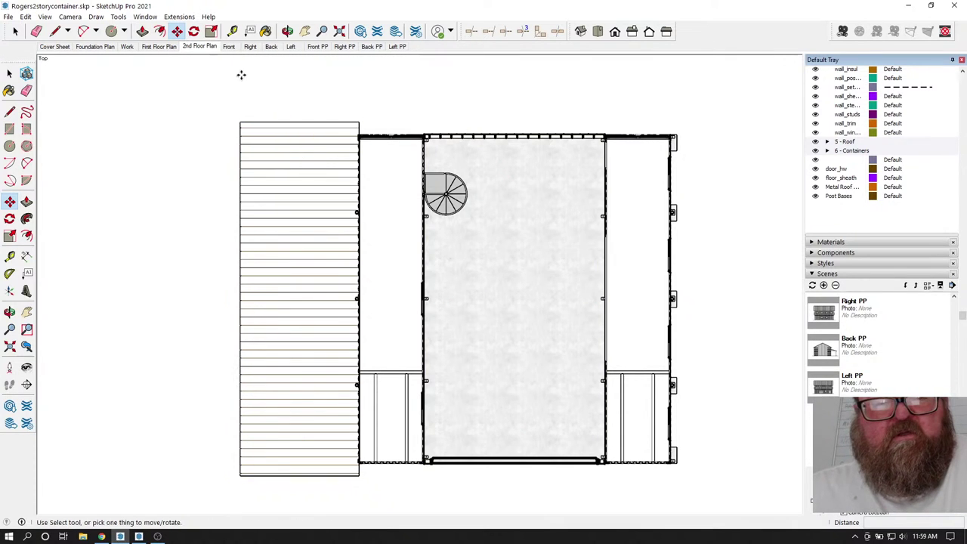
{"action": "right_click", "coordinate": [201, 45]}
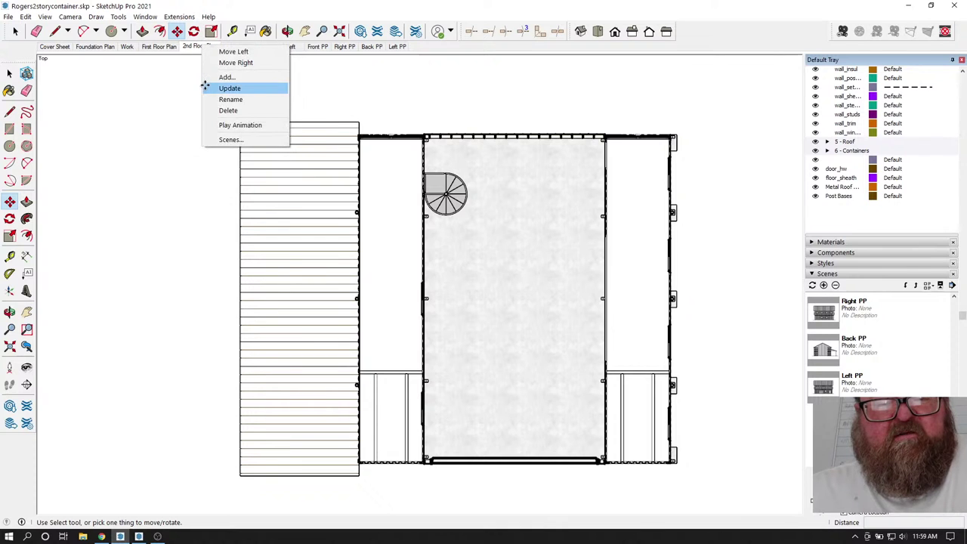
{"action": "left_click", "coordinate": [205, 88]}
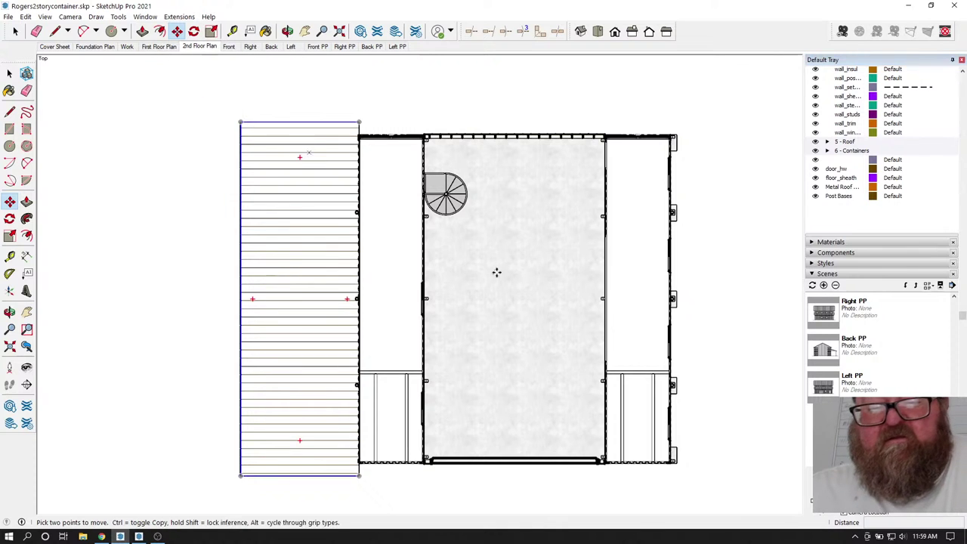
- Examine the second-story plan from above, checking the container walls, windows, spiral stair and floor framing
{"action": "scroll", "coordinate": [538, 293], "scroll_direction": "up", "scroll_amount": 1}
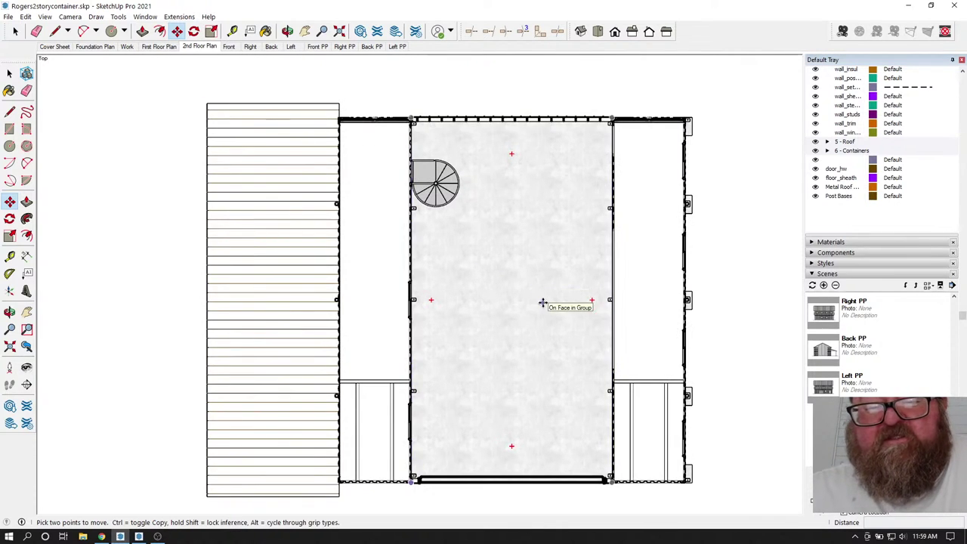
{"action": "scroll", "coordinate": [540, 299], "scroll_direction": "up", "scroll_amount": 1}
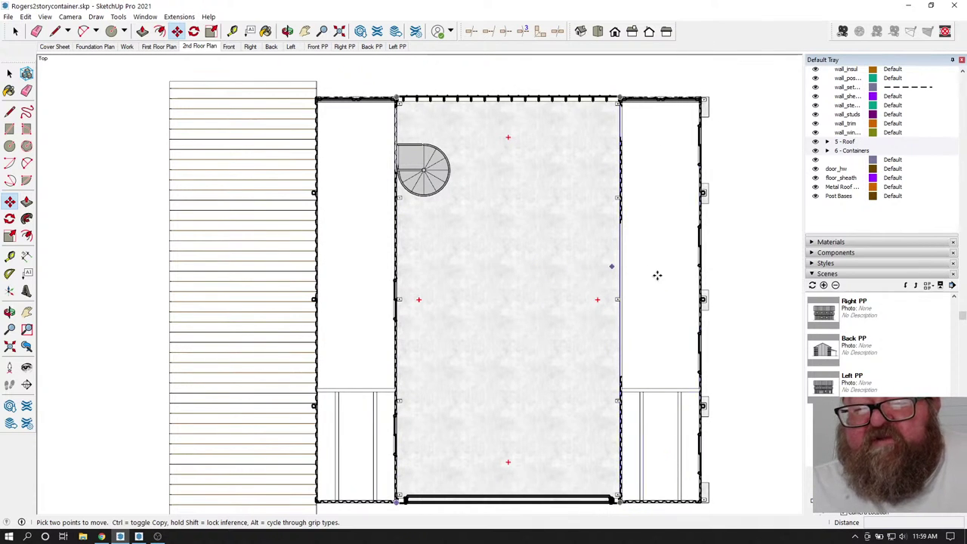
{"action": "scroll", "coordinate": [650, 274], "scroll_direction": "up", "scroll_amount": 3}
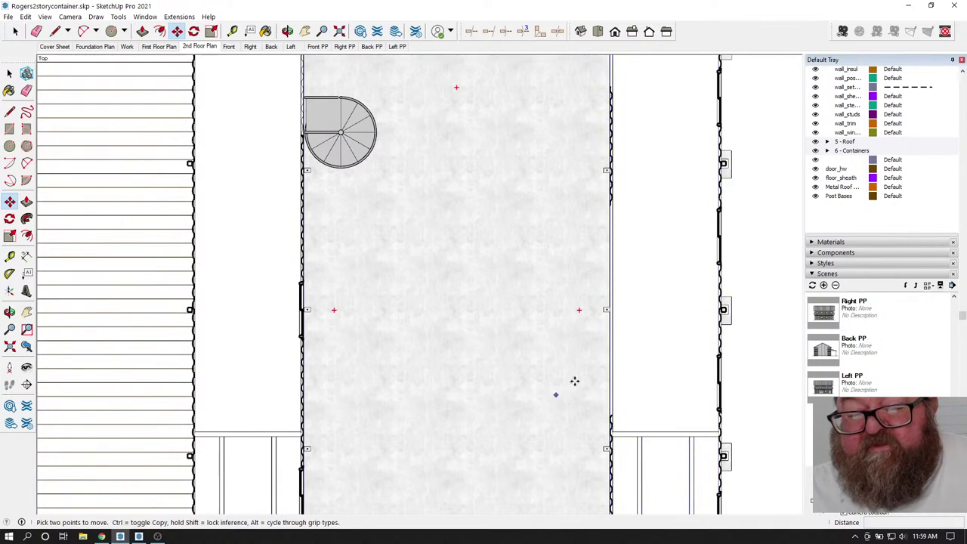
{"action": "scroll", "coordinate": [596, 360], "scroll_direction": "down", "scroll_amount": 3}
{"action": "scroll", "coordinate": [507, 304], "scroll_direction": "up", "scroll_amount": 2}
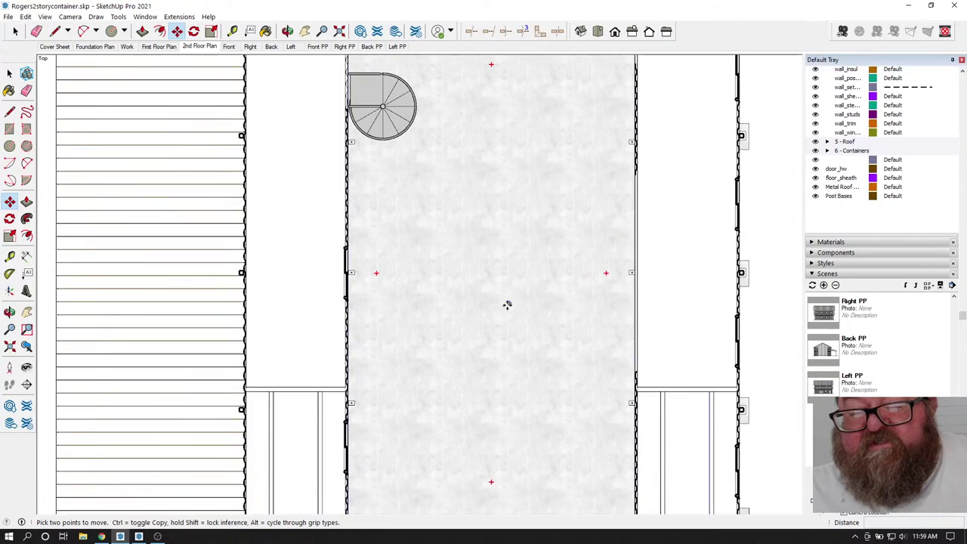
{"action": "scroll", "coordinate": [507, 304], "scroll_direction": "down", "scroll_amount": 3}
{"action": "scroll", "coordinate": [590, 456], "scroll_direction": "up", "scroll_amount": 4}
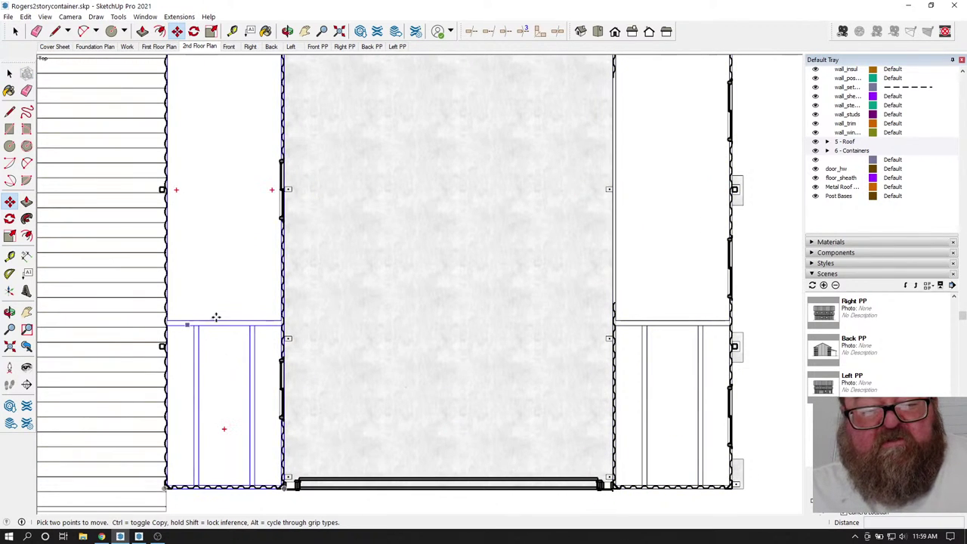
{"action": "scroll", "coordinate": [526, 373], "scroll_direction": "down", "scroll_amount": 5}
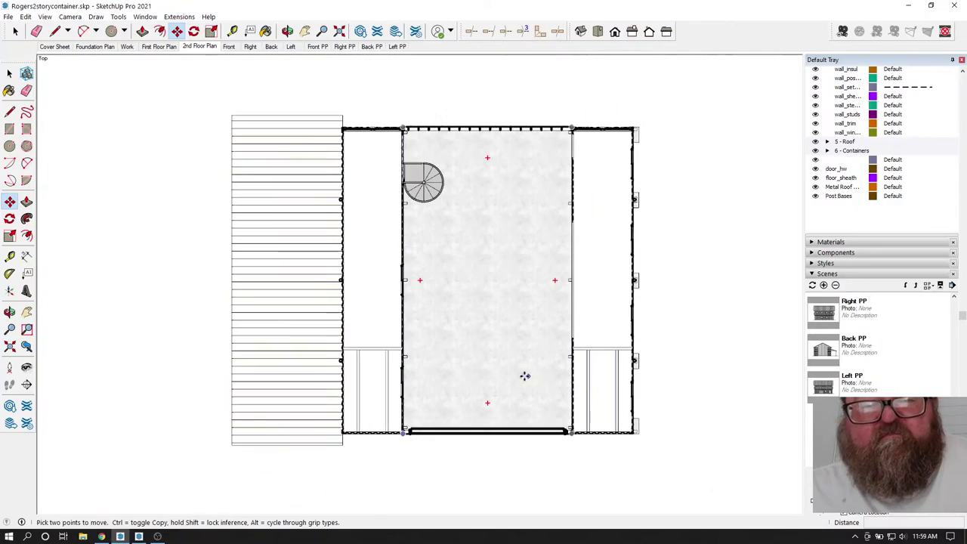
- Inspect the cut second story in 3D around the container floors and spiral stair, and return to the top view
{"action": "left_click", "coordinate": [288, 31]}
{"action": "left_click_drag", "start_coordinate": [392, 262], "coordinate": [447, 270]}
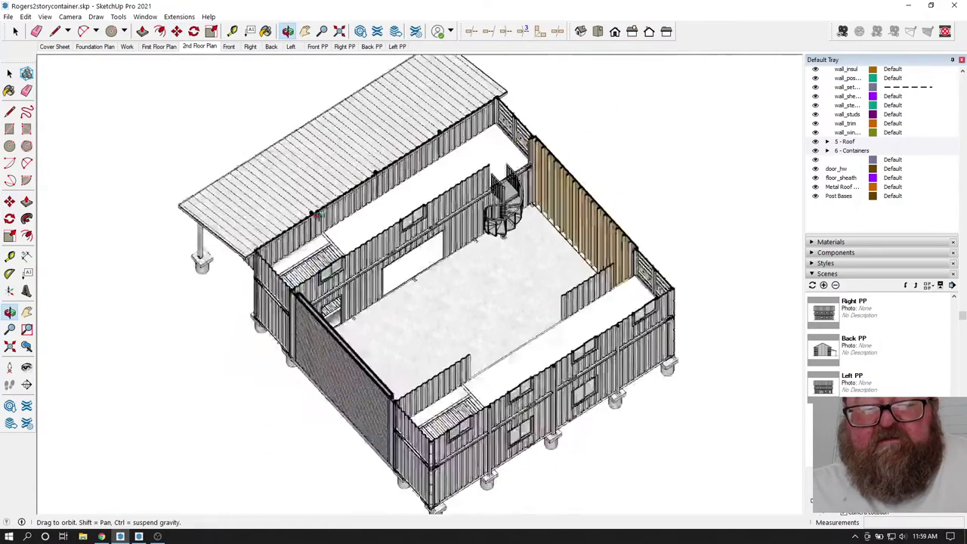
{"action": "mouse_move", "coordinate": [317, 214]}
{"action": "left_mouse_down"}
{"action": "mouse_move", "coordinate": [314, 223]}
{"action": "mouse_move", "coordinate": [305, 206]}
{"action": "left_mouse_up"}
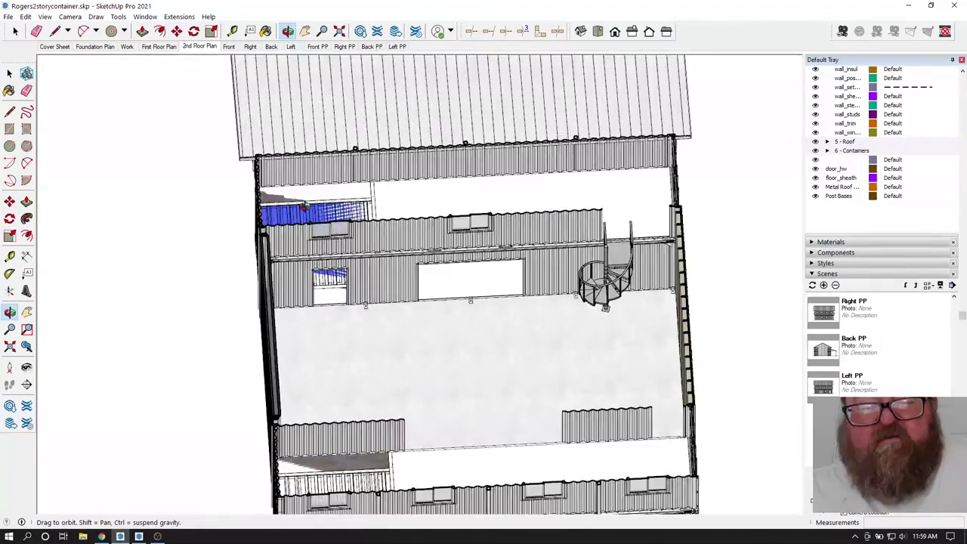
{"action": "scroll", "coordinate": [304, 205], "scroll_direction": "up", "scroll_amount": 6}
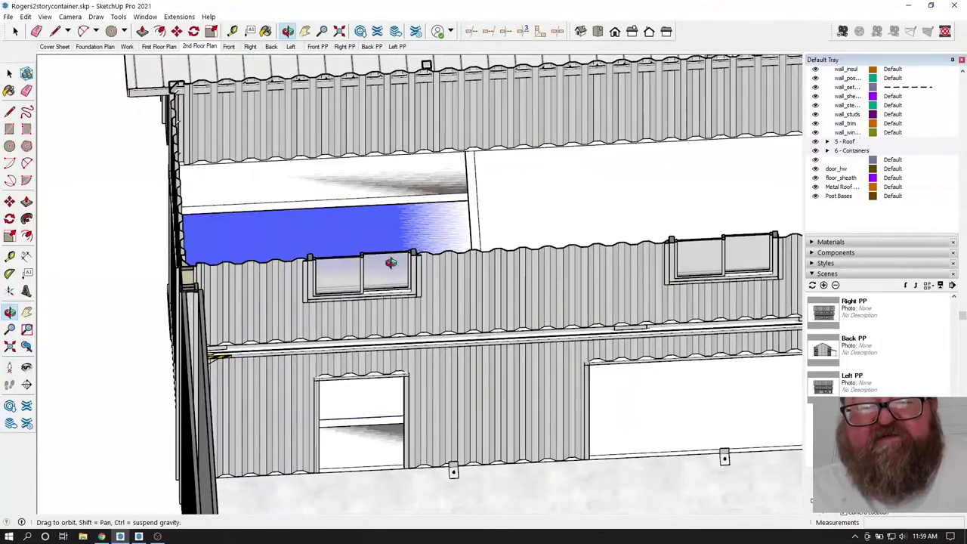
{"action": "left_click_drag", "start_coordinate": [391, 262], "coordinate": [530, 168]}
{"action": "scroll", "coordinate": [389, 237], "scroll_direction": "down", "scroll_amount": 5}
{"action": "scroll", "coordinate": [536, 257], "scroll_direction": "down", "scroll_amount": 5}
{"action": "scroll", "coordinate": [520, 135], "scroll_direction": "up", "scroll_amount": 3}
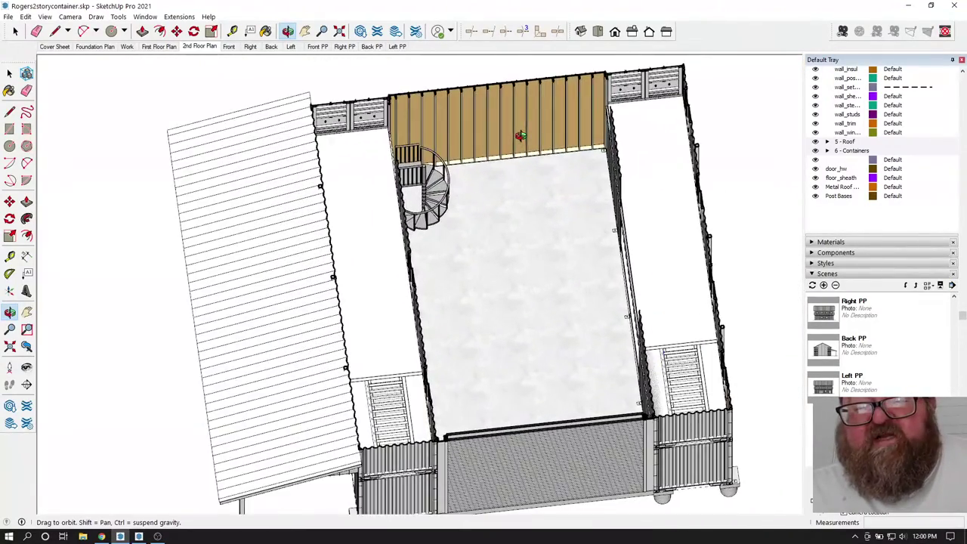
{"action": "left_click_drag", "start_coordinate": [520, 135], "coordinate": [488, 224]}
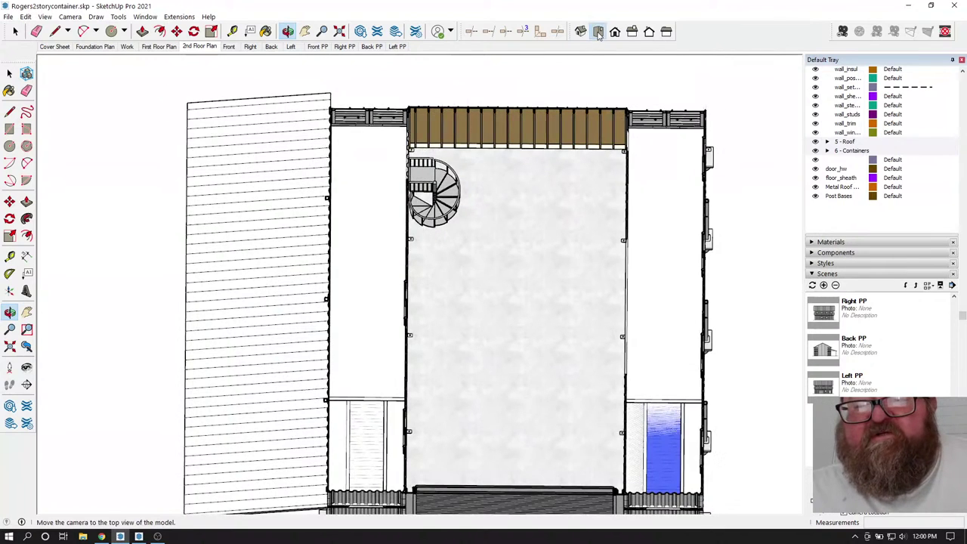
{"action": "left_click", "coordinate": [598, 32]}
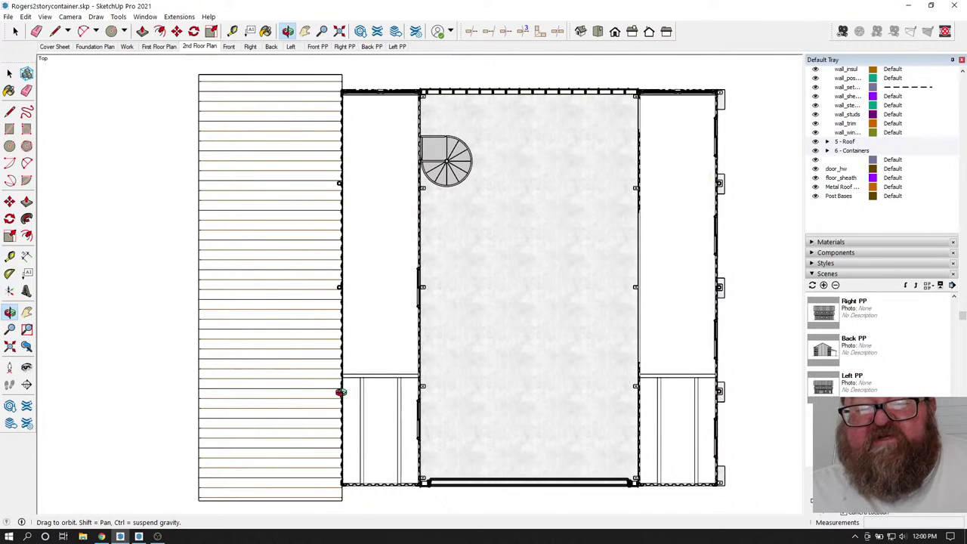
- Draw an 8' by 40' rectangle on the ground in the open space beside the covered side roof
{"action": "scroll", "coordinate": [624, 220], "scroll_direction": "down", "scroll_amount": 3}
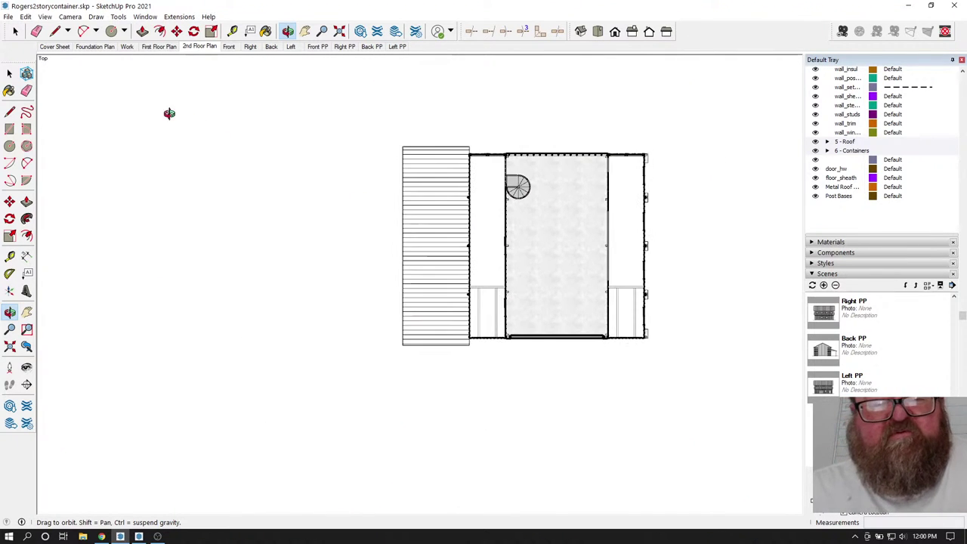
{"action": "scroll", "coordinate": [169, 113], "scroll_direction": "up", "scroll_amount": 1}
{"action": "left_click", "coordinate": [124, 31]}
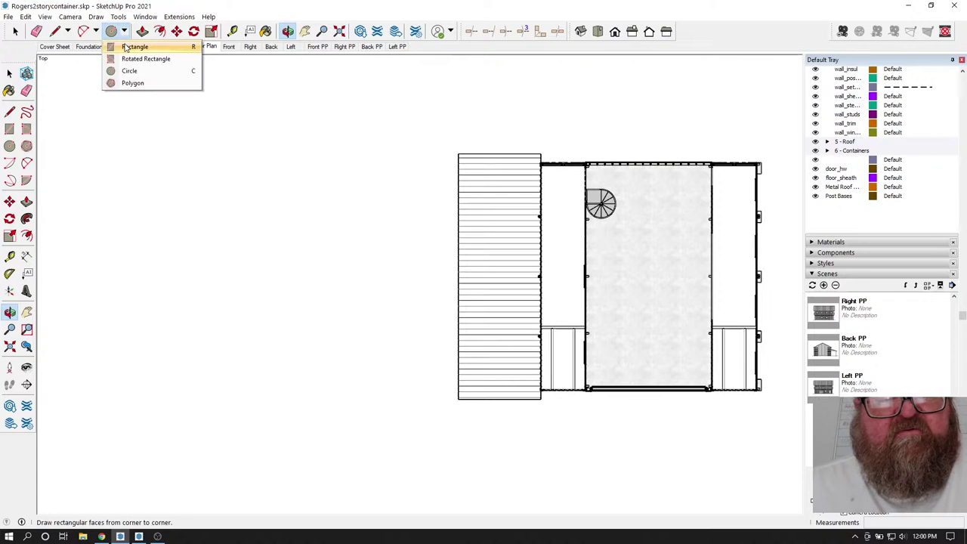
{"action": "left_click", "coordinate": [126, 48]}
{"action": "left_click", "coordinate": [275, 158]}
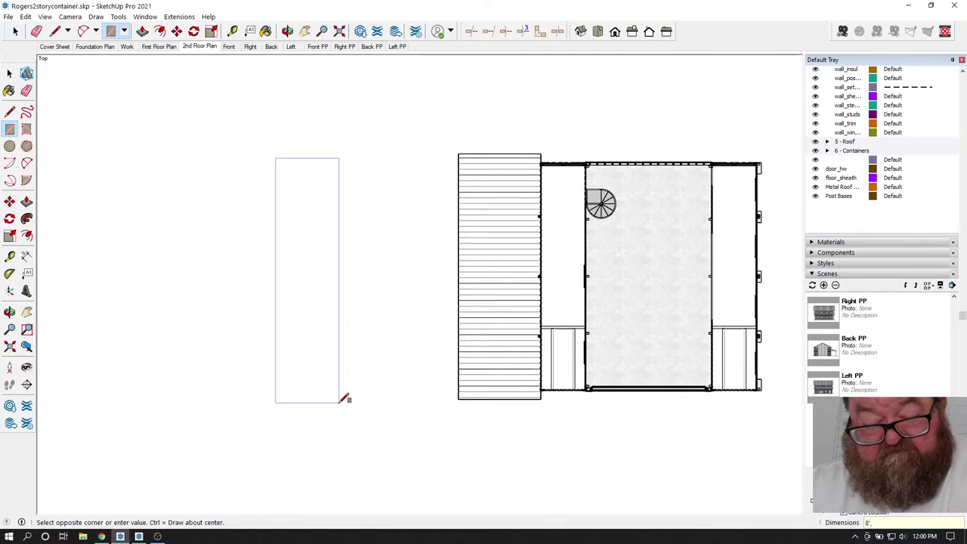
{"action": "type", "text": "8',40'"}
{"action": "key", "text": "Return"}
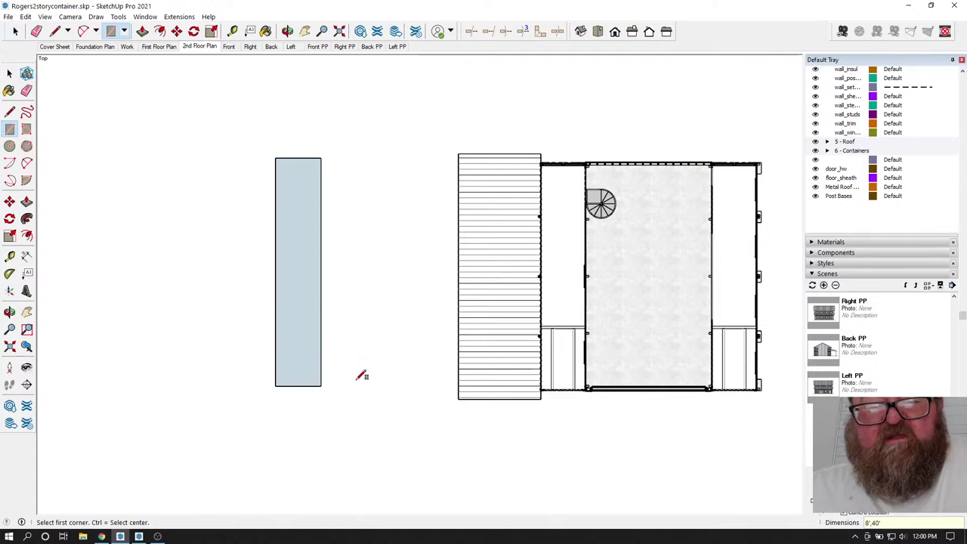
- Offset the rectangle's edges 2" inward and delete the inner face to leave a thin container-wall outline
{"action": "scroll", "coordinate": [267, 203], "scroll_direction": "up", "scroll_amount": 6}
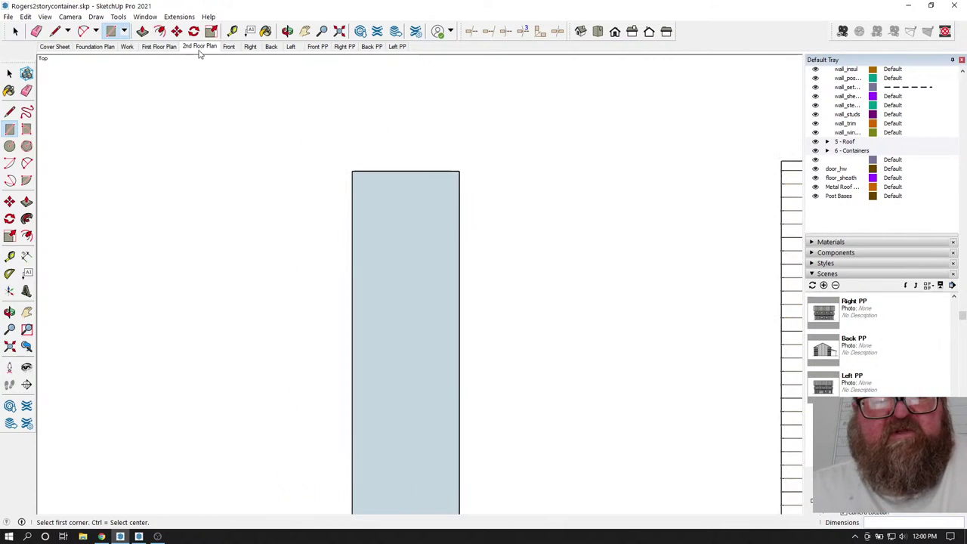
{"action": "left_click", "coordinate": [160, 32]}
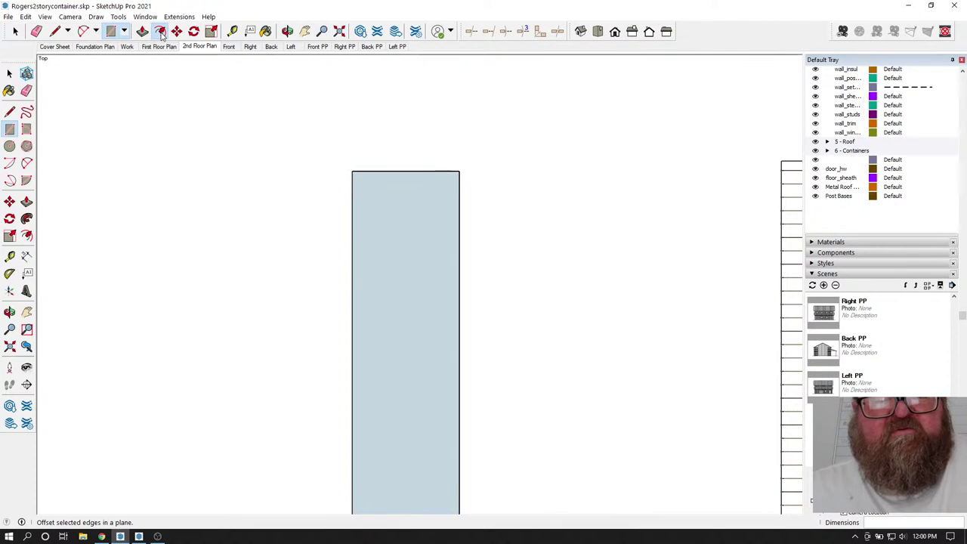
{"action": "left_click", "coordinate": [352, 233]}
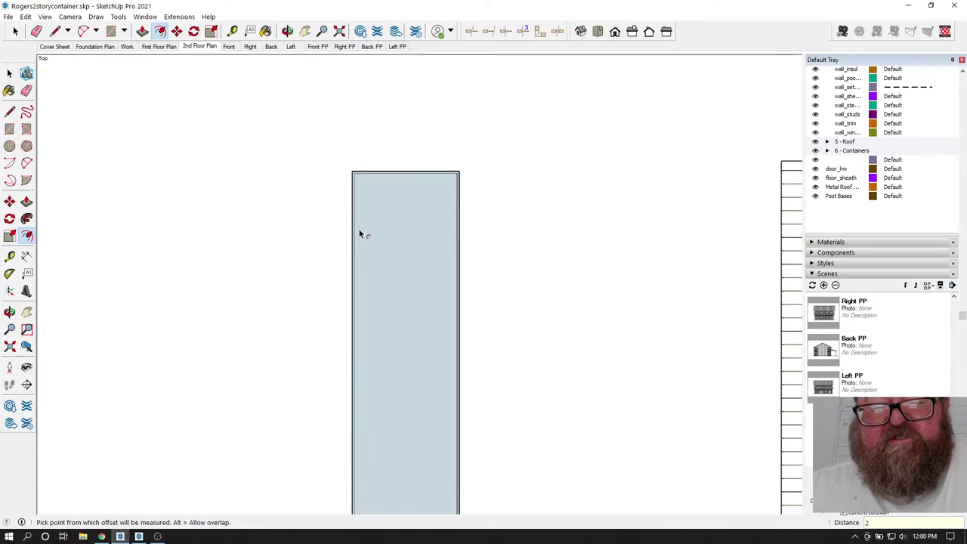
{"action": "scroll", "coordinate": [360, 227], "scroll_direction": "up", "scroll_amount": 4}
{"action": "key", "text": "space"}
{"action": "left_click", "coordinate": [447, 226]}
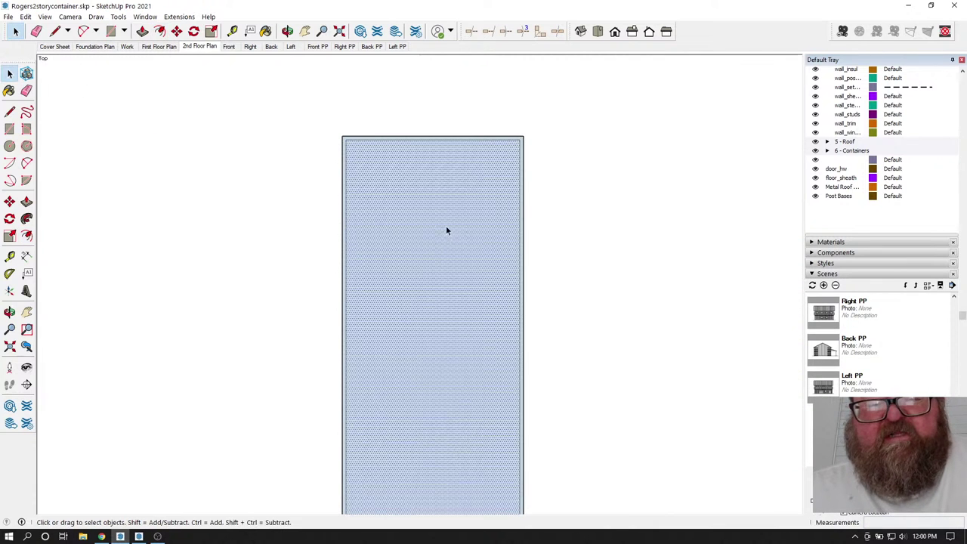
{"action": "key", "text": "Delete"}
{"action": "scroll", "coordinate": [454, 204], "scroll_direction": "down", "scroll_amount": 1}
{"action": "scroll", "coordinate": [459, 193], "scroll_direction": "down", "scroll_amount": 4}
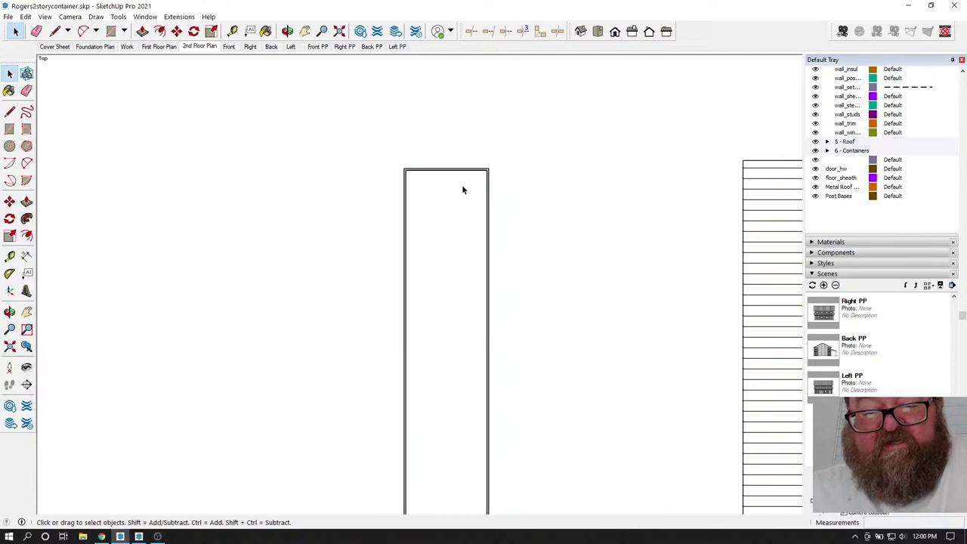
{"action": "scroll", "coordinate": [427, 449], "scroll_direction": "up", "scroll_amount": 3}
{"action": "left_click", "coordinate": [233, 33]}
{"action": "left_click", "coordinate": [235, 36]}
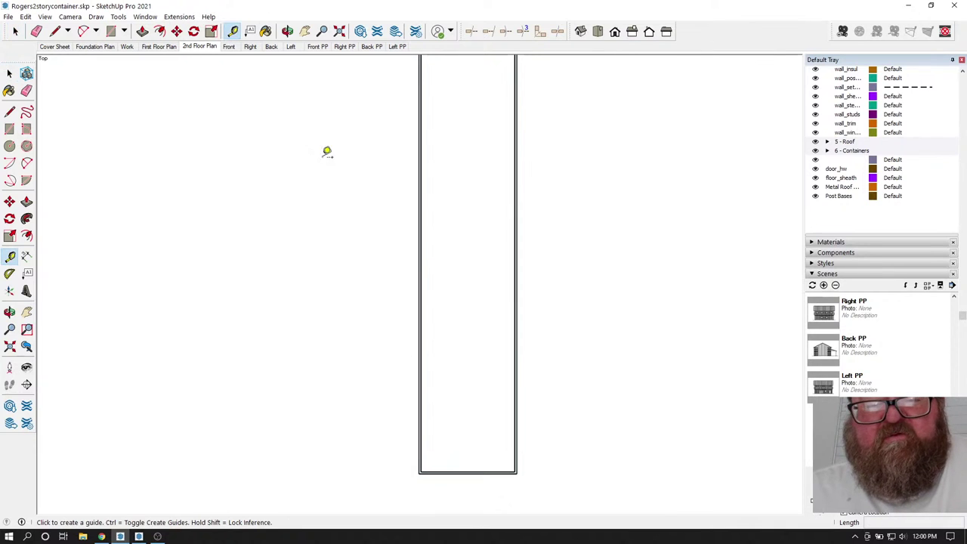
{"action": "scroll", "coordinate": [405, 272], "scroll_direction": "down", "scroll_amount": 3}
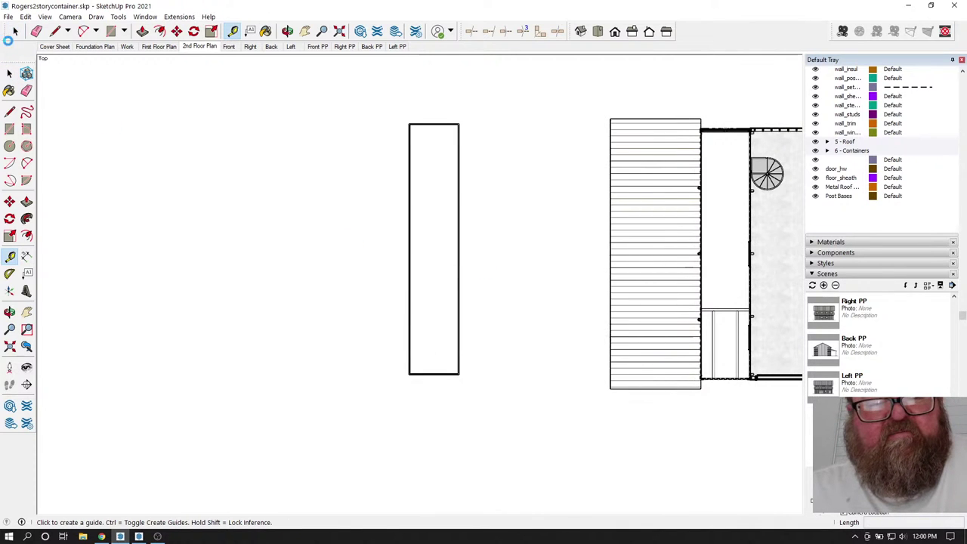
- Move the container-wall outline about 17' 10" toward the building, keeping it clear of the covered side roof
{"action": "left_click", "coordinate": [17, 33]}
{"action": "left_click_drag", "start_coordinate": [388, 110], "coordinate": [506, 421]}
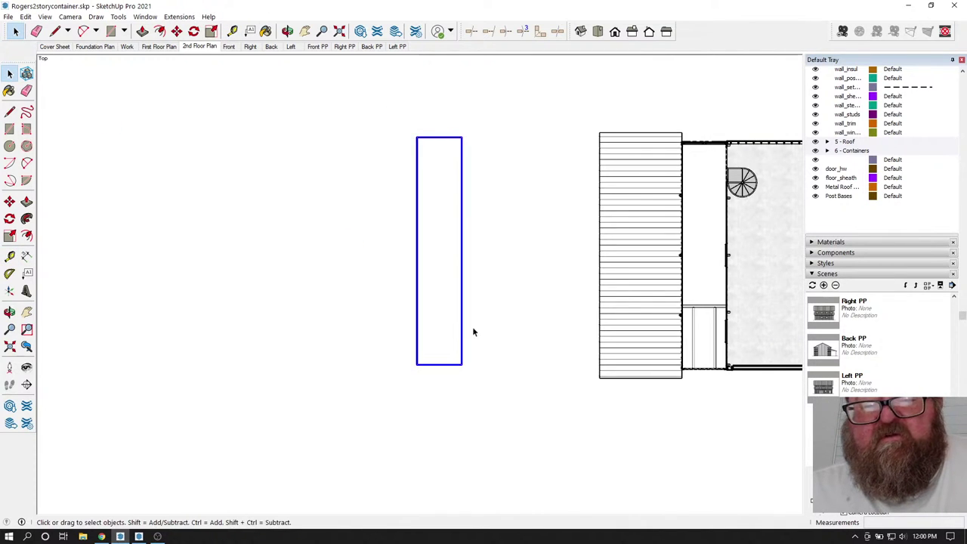
{"action": "scroll", "coordinate": [554, 137], "scroll_direction": "up", "scroll_amount": 1}
{"action": "left_click", "coordinate": [176, 31]}
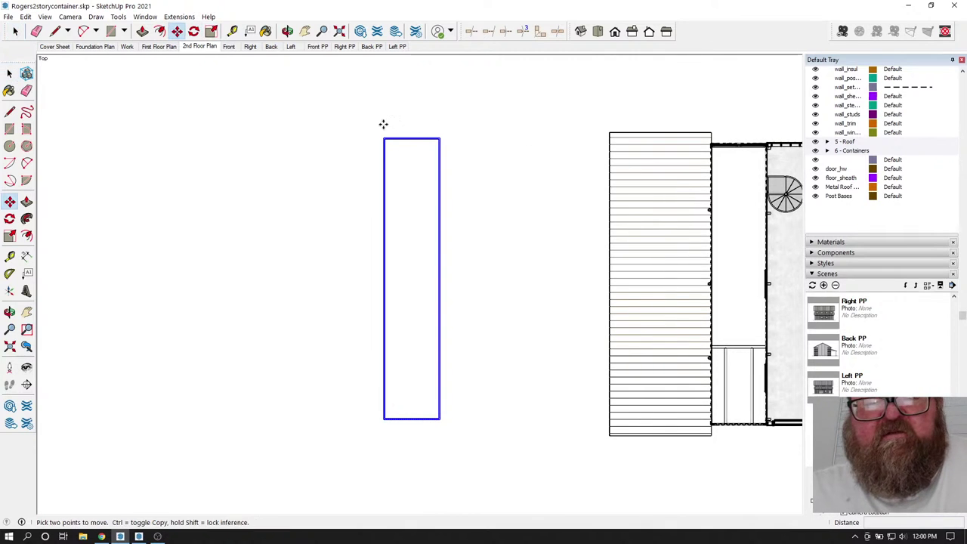
{"action": "scroll", "coordinate": [437, 134], "scroll_direction": "up", "scroll_amount": 2}
{"action": "left_click", "coordinate": [416, 133]}
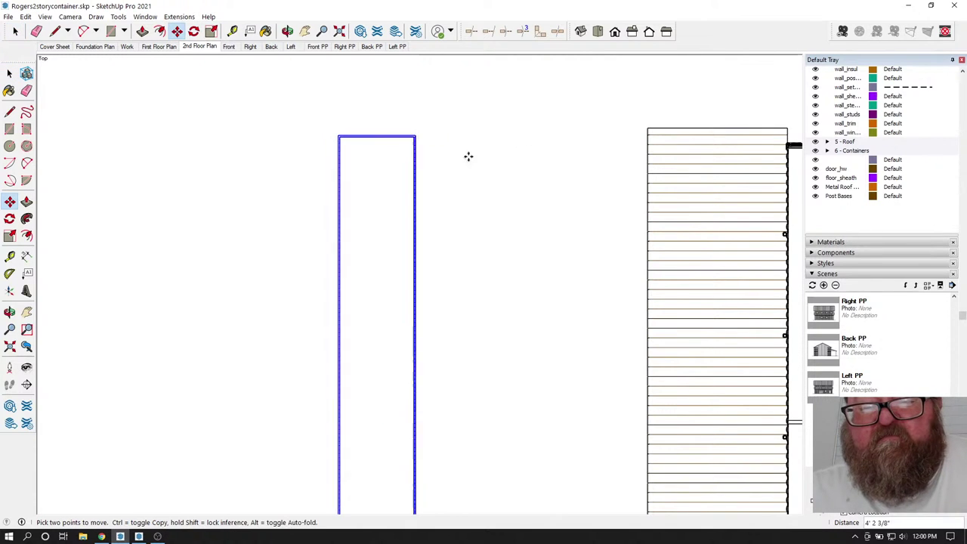
{"action": "scroll", "coordinate": [420, 182], "scroll_direction": "down", "scroll_amount": 4}
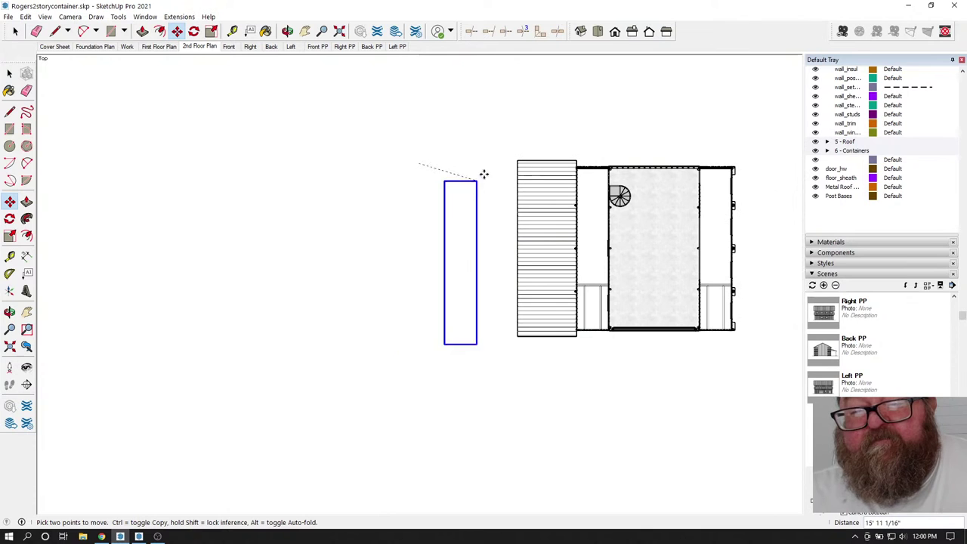
{"action": "scroll", "coordinate": [492, 167], "scroll_direction": "up", "scroll_amount": 2}
{"action": "scroll", "coordinate": [493, 167], "scroll_direction": "up", "scroll_amount": 2}
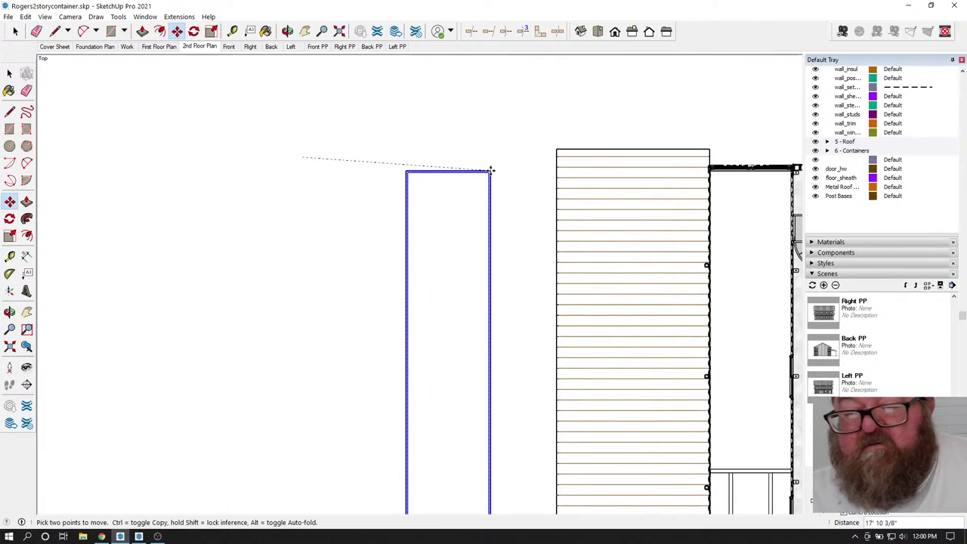
{"action": "left_click", "coordinate": [491, 170]}
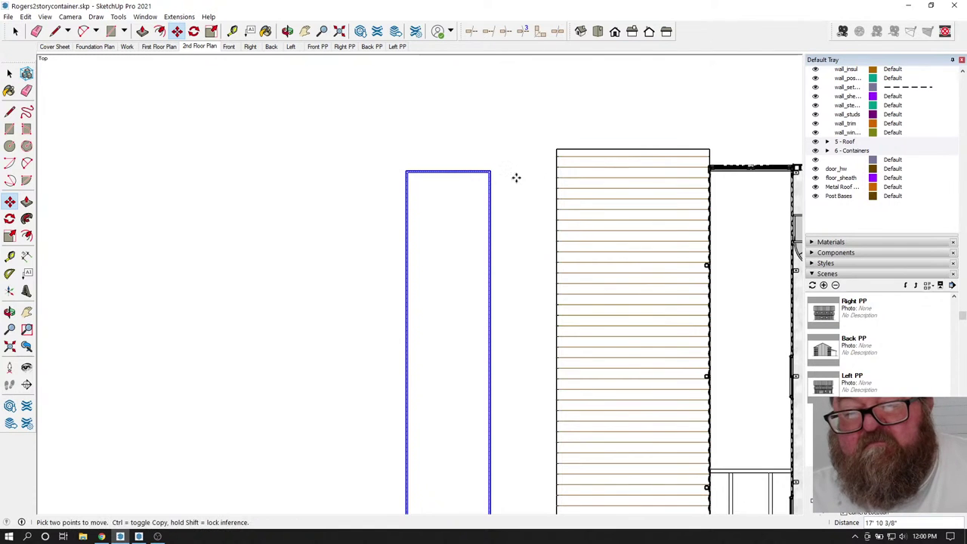
- Examine the building's corrugated container wall and end wall beside the covered side roof, compared with the simplified outline
{"action": "scroll", "coordinate": [528, 179], "scroll_direction": "up", "scroll_amount": 2}
{"action": "scroll", "coordinate": [309, 253], "scroll_direction": "down", "scroll_amount": 1}
{"action": "scroll", "coordinate": [703, 210], "scroll_direction": "up", "scroll_amount": 1}
{"action": "scroll", "coordinate": [703, 210], "scroll_direction": "up", "scroll_amount": 4}
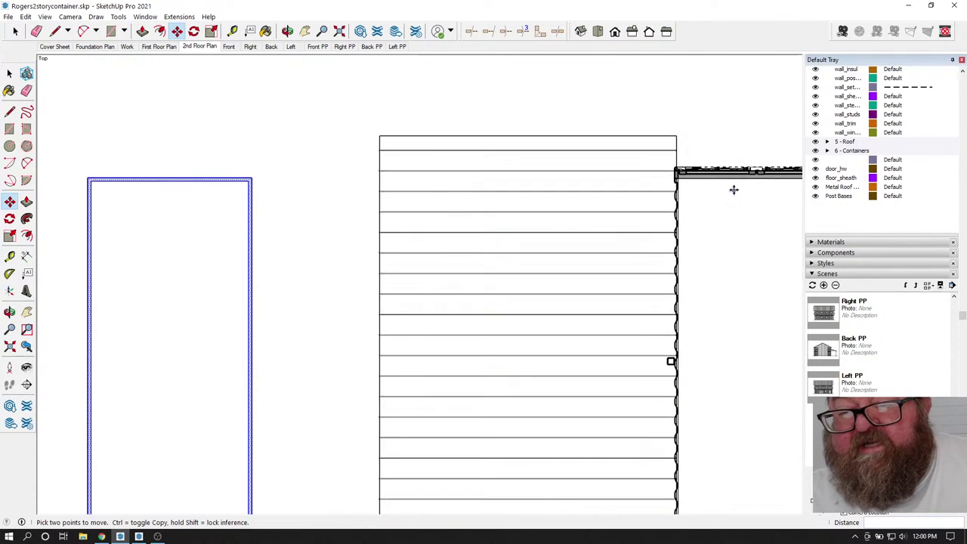
{"action": "scroll", "coordinate": [702, 244], "scroll_direction": "down", "scroll_amount": 1}
{"action": "scroll", "coordinate": [702, 244], "scroll_direction": "down", "scroll_amount": 1}
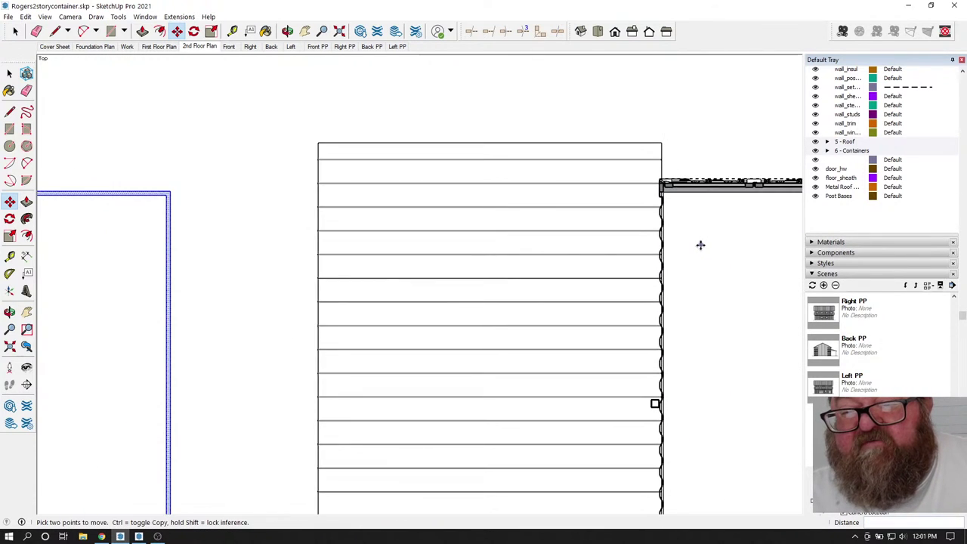
{"action": "scroll", "coordinate": [701, 235], "scroll_direction": "up", "scroll_amount": 2}
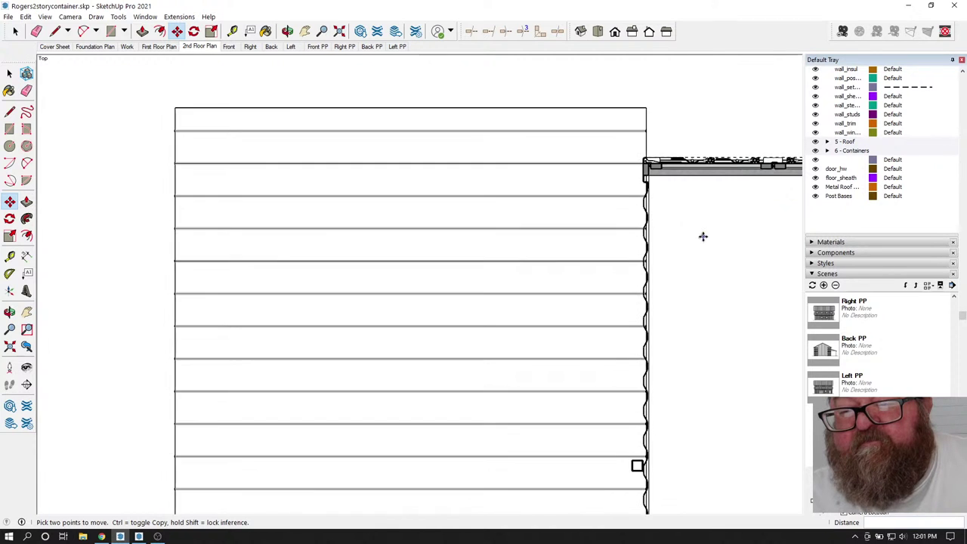
{"action": "scroll", "coordinate": [682, 221], "scroll_direction": "down", "scroll_amount": 5}
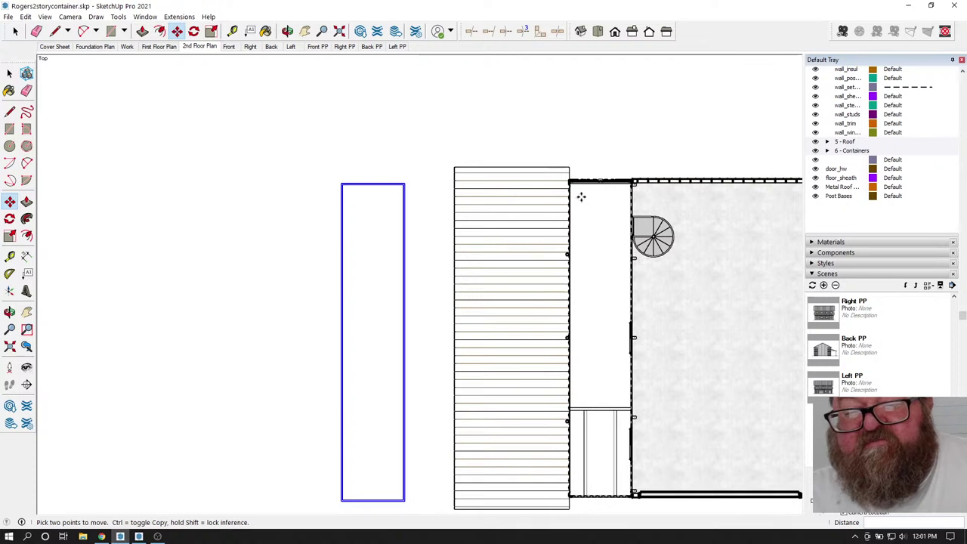
{"action": "scroll", "coordinate": [449, 156], "scroll_direction": "down", "scroll_amount": 2}
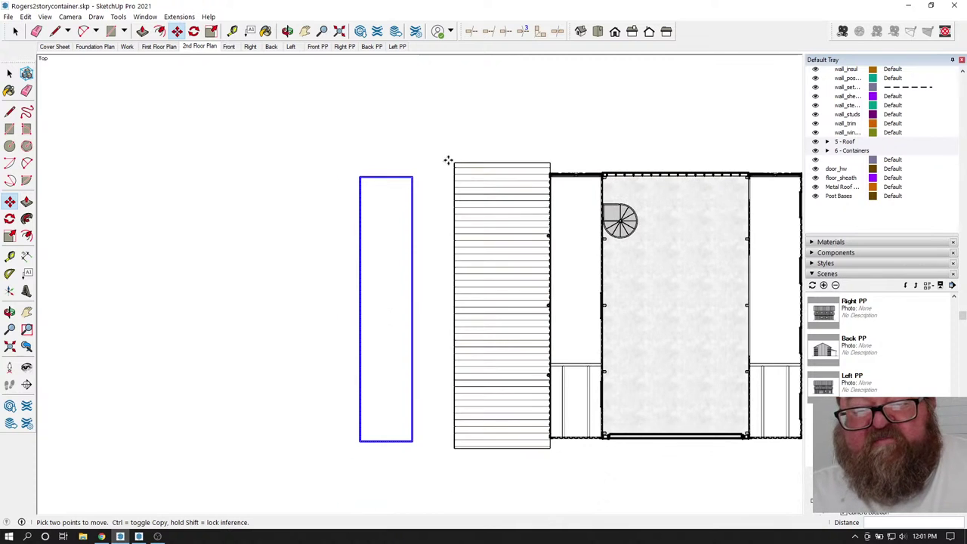
{"action": "scroll", "coordinate": [358, 471], "scroll_direction": "up", "scroll_amount": 4}
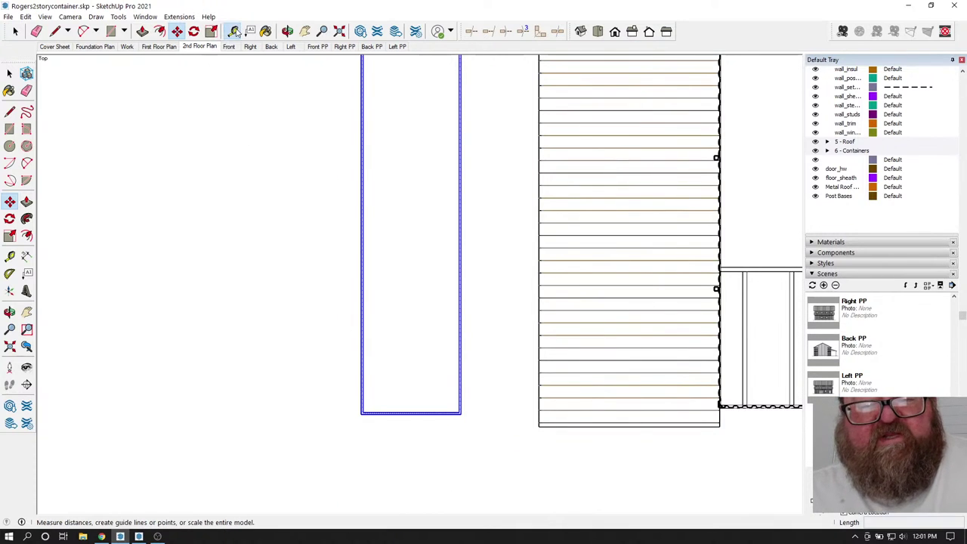
- Try to place a guide 8' from the container outline's short end wall
{"action": "left_click", "coordinate": [232, 31]}
{"action": "scroll", "coordinate": [352, 278], "scroll_direction": "up", "scroll_amount": 2}
{"action": "scroll", "coordinate": [418, 237], "scroll_direction": "down", "scroll_amount": 1}
{"action": "left_click", "coordinate": [408, 423]}
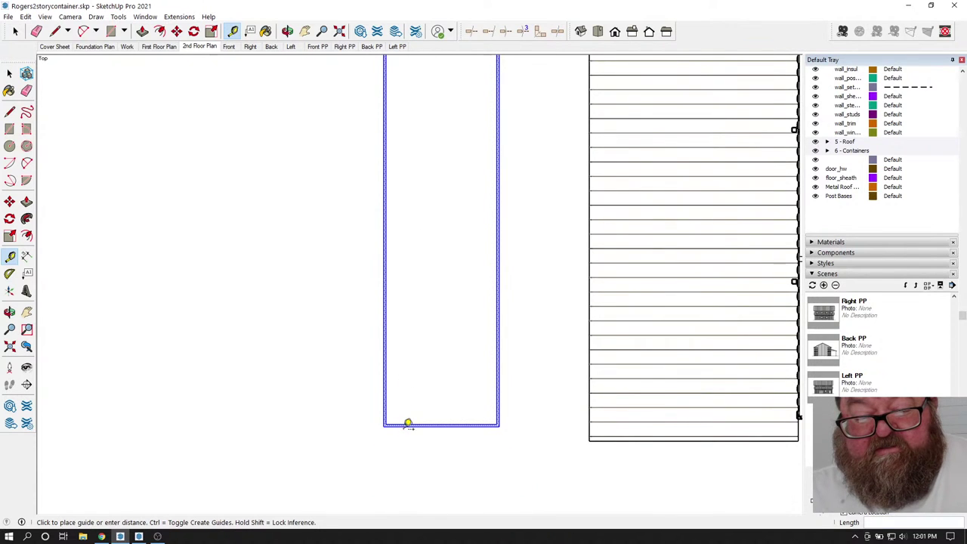
{"action": "type", "text": "'"}
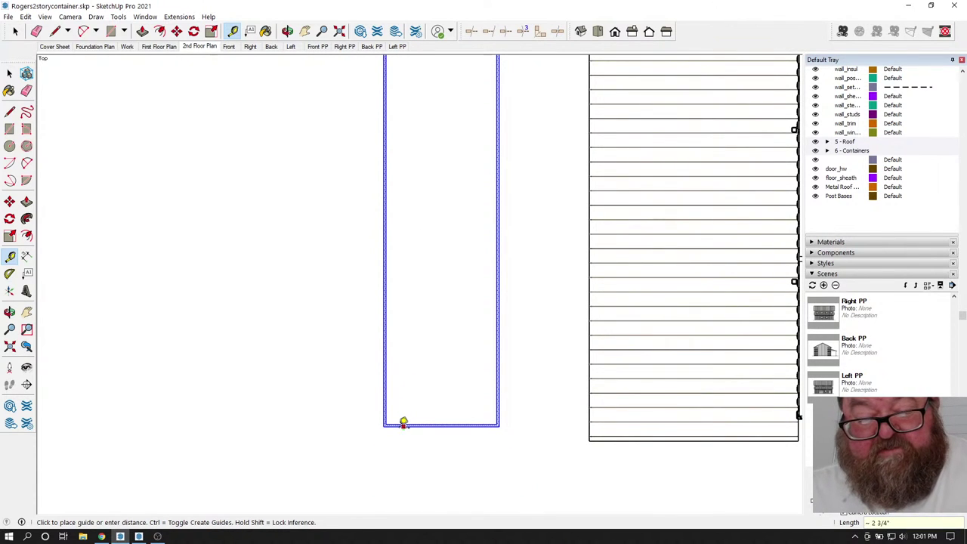
{"action": "type", "text": "8'"}
{"action": "key", "text": "Return"}
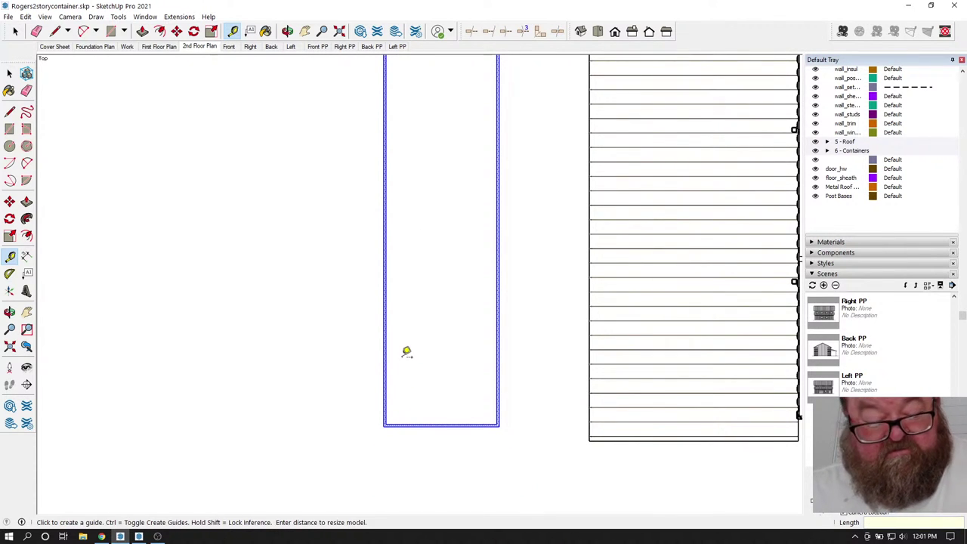
- Place a guide 6' from the container outline's short end wall and another 4' beyond it
{"action": "scroll", "coordinate": [366, 418], "scroll_direction": "up", "scroll_amount": 3}
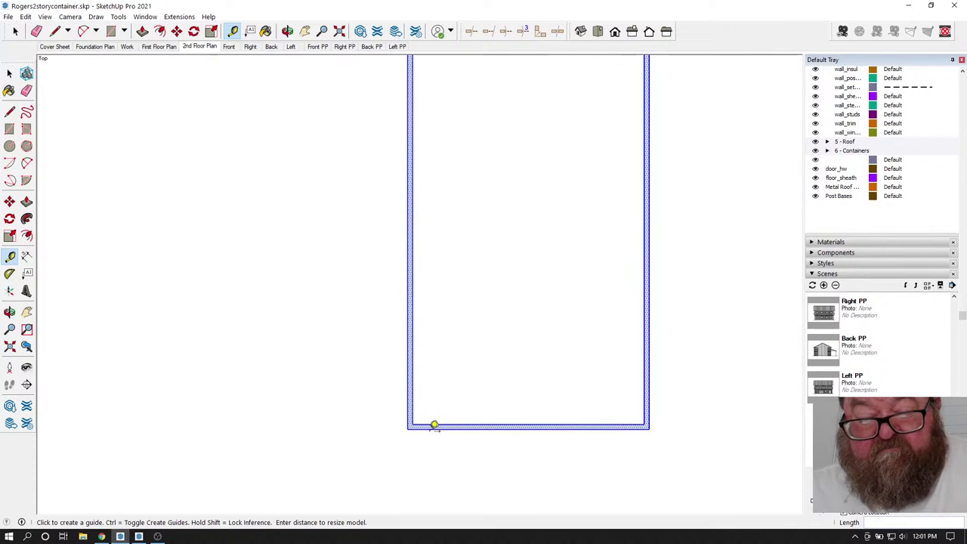
{"action": "left_click", "coordinate": [433, 425]}
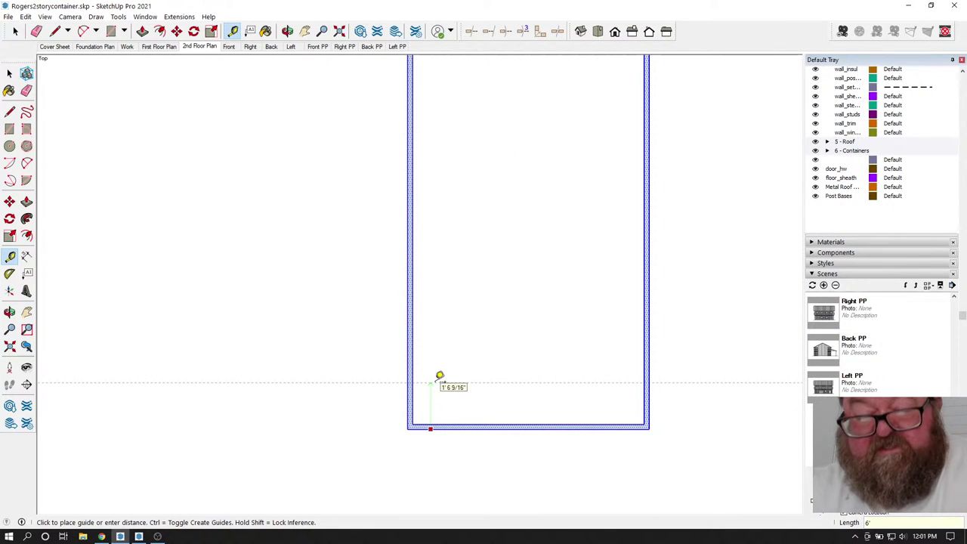
{"action": "key", "text": "Return"}
{"action": "left_click", "coordinate": [435, 247]}
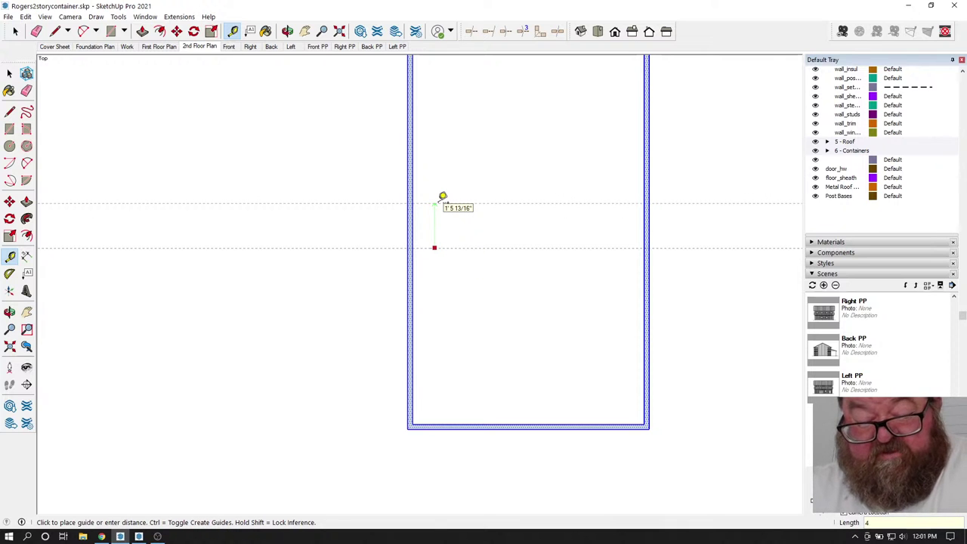
{"action": "key", "text": "Return"}
- Draw lines across the outline's outer long wall at both guides and delete the wall face between them
{"action": "scroll", "coordinate": [363, 106], "scroll_direction": "up", "scroll_amount": 3}
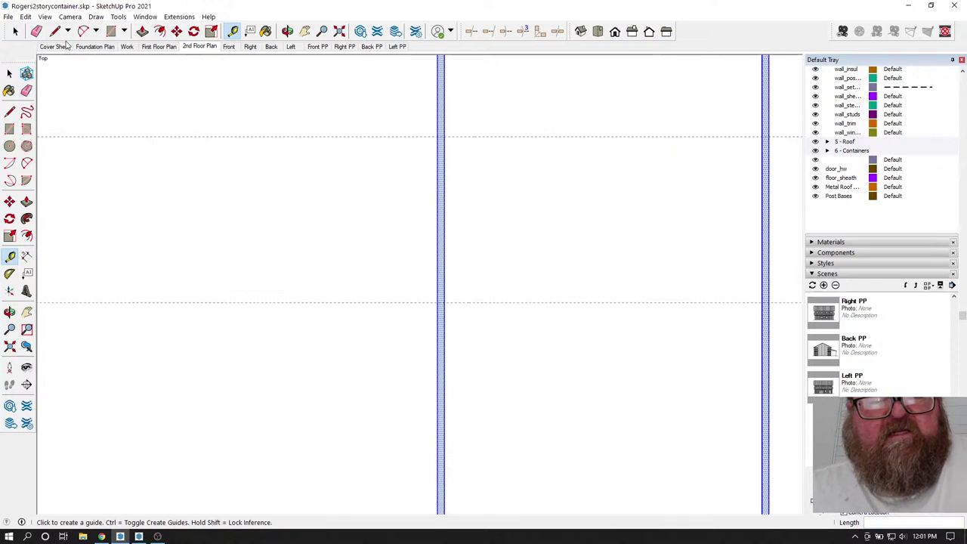
{"action": "key", "text": "l"}
{"action": "scroll", "coordinate": [438, 219], "scroll_direction": "up", "scroll_amount": 2}
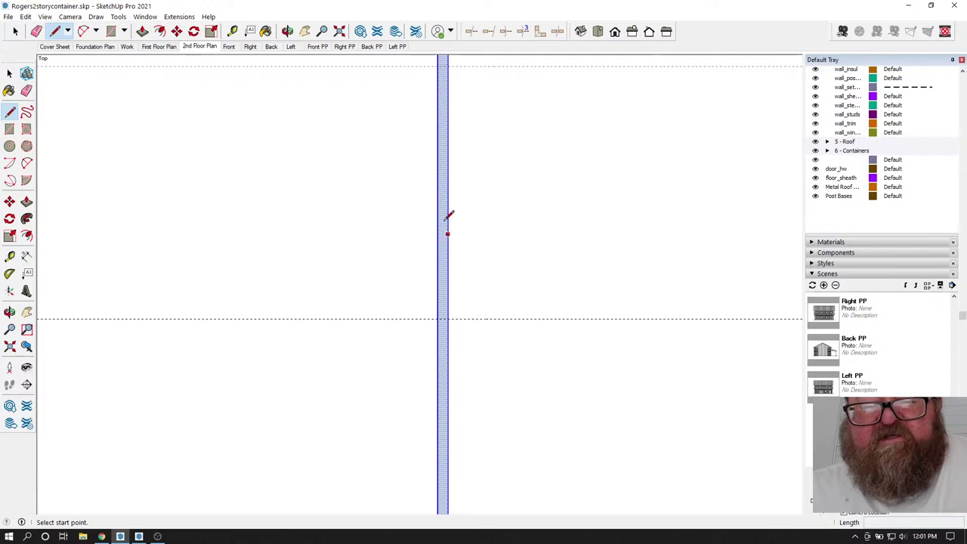
{"action": "left_click", "coordinate": [442, 66]}
{"action": "left_click", "coordinate": [448, 65]}
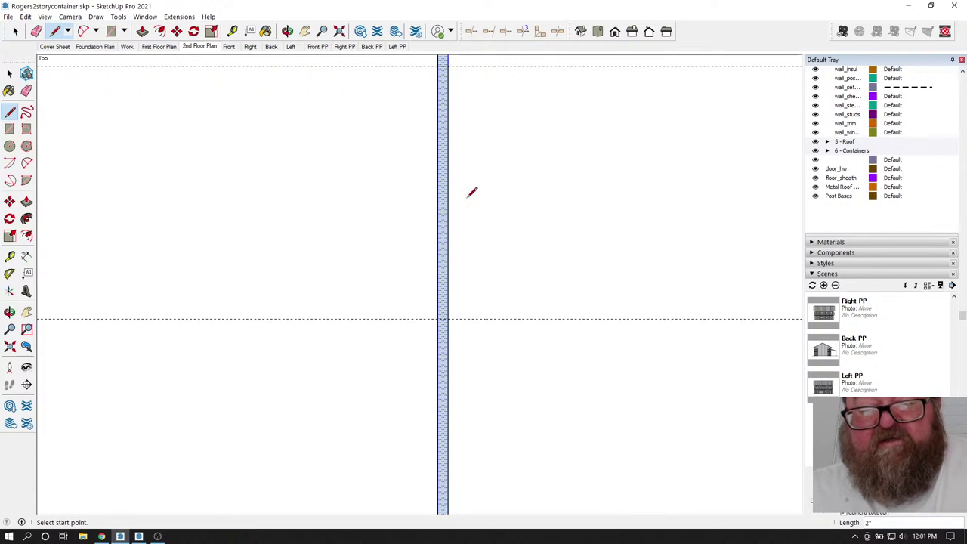
{"action": "left_click", "coordinate": [439, 319]}
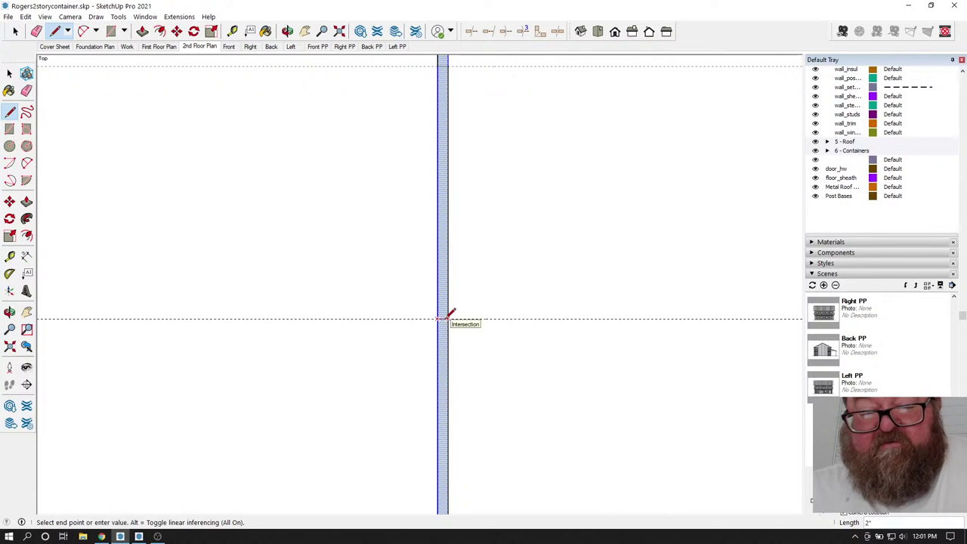
{"action": "left_click", "coordinate": [448, 319]}
{"action": "key", "text": "space"}
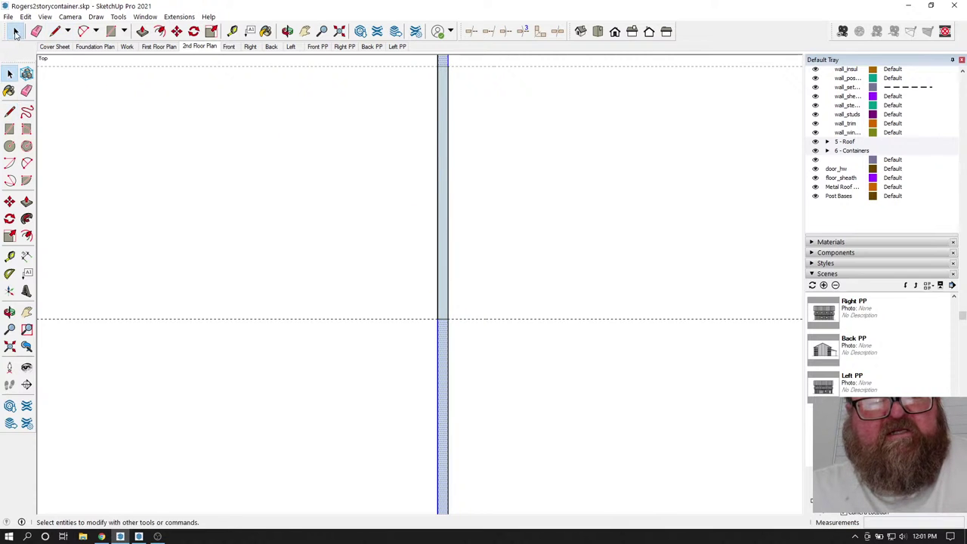
{"action": "left_click", "coordinate": [442, 159]}
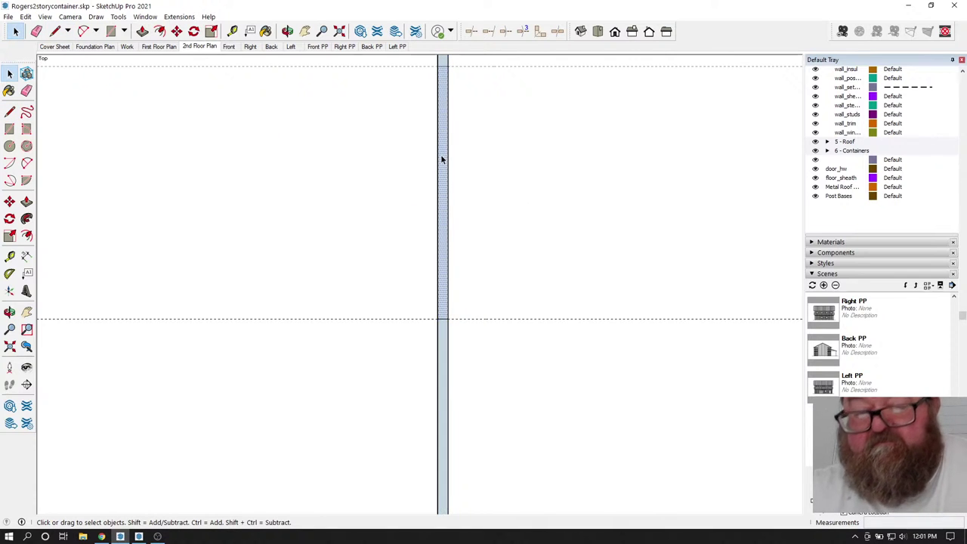
{"action": "key", "text": "Delete"}
- Delete the guides and inspect the 4' opening in the container outline's outer long wall
{"action": "scroll", "coordinate": [440, 154], "scroll_direction": "down", "scroll_amount": 3}
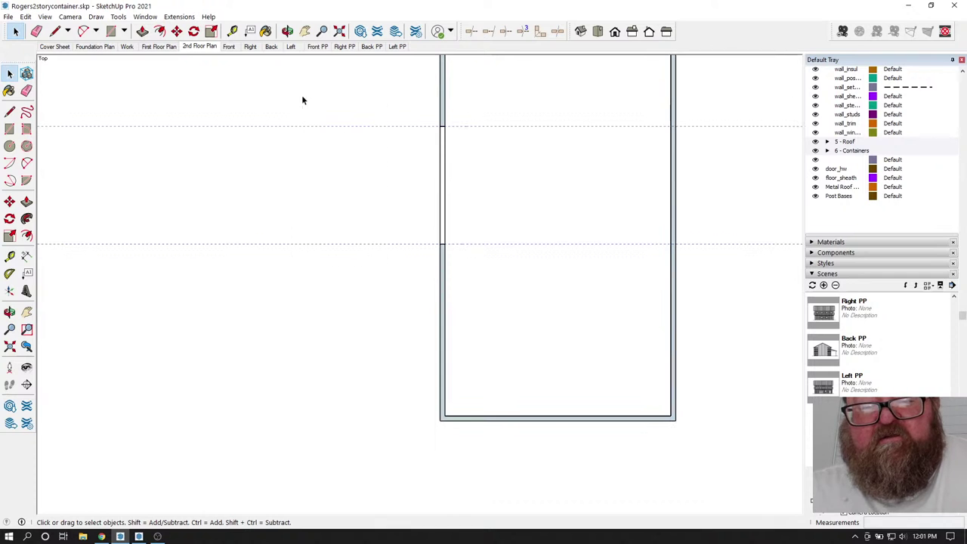
{"action": "scroll", "coordinate": [401, 269], "scroll_direction": "down", "scroll_amount": 4}
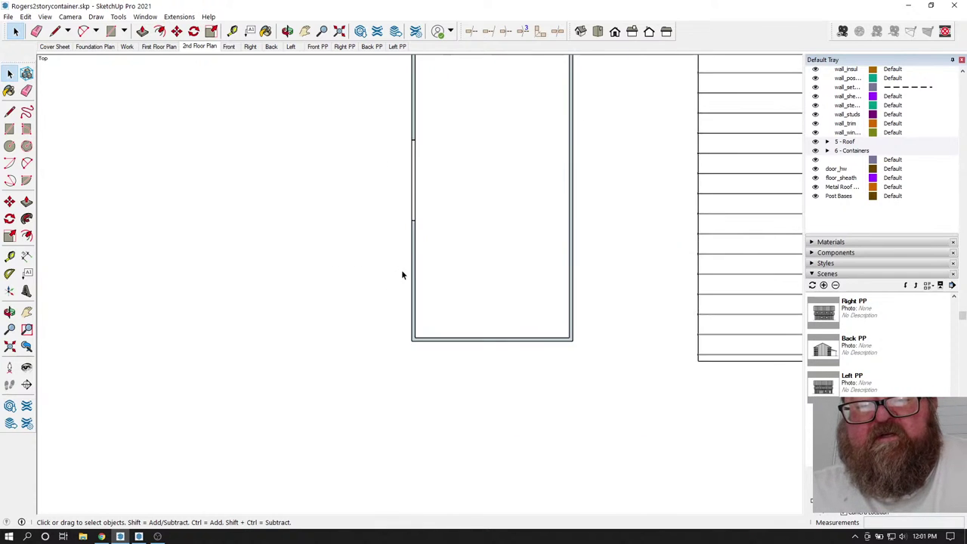
{"action": "scroll", "coordinate": [446, 169], "scroll_direction": "up", "scroll_amount": 3}
{"action": "scroll", "coordinate": [399, 371], "scroll_direction": "up", "scroll_amount": 1}
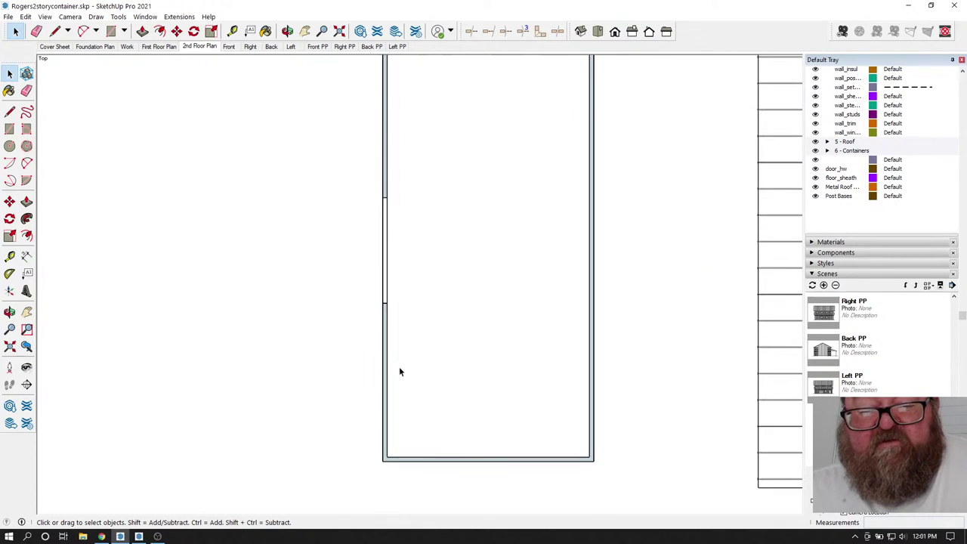
{"action": "scroll", "coordinate": [437, 323], "scroll_direction": "down", "scroll_amount": 3}
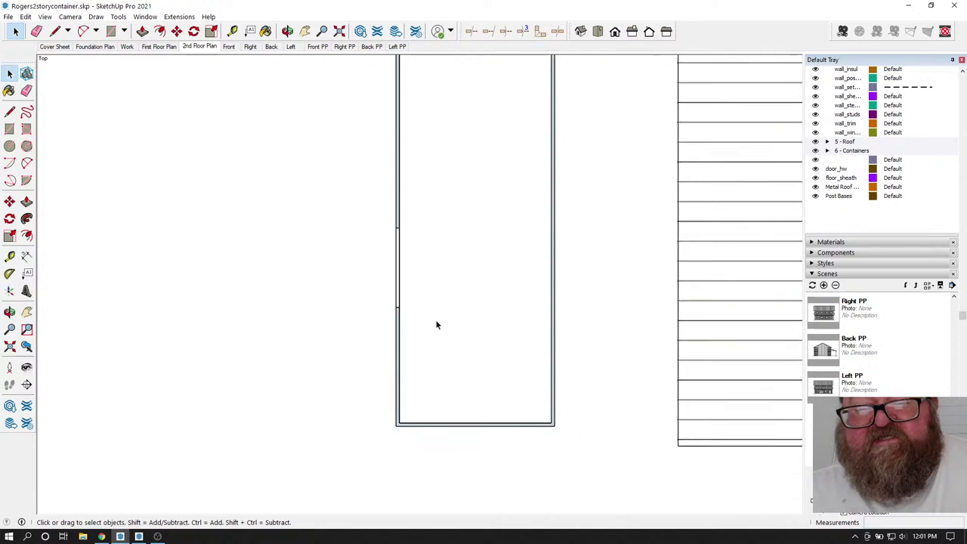
{"action": "scroll", "coordinate": [407, 293], "scroll_direction": "up", "scroll_amount": 2}
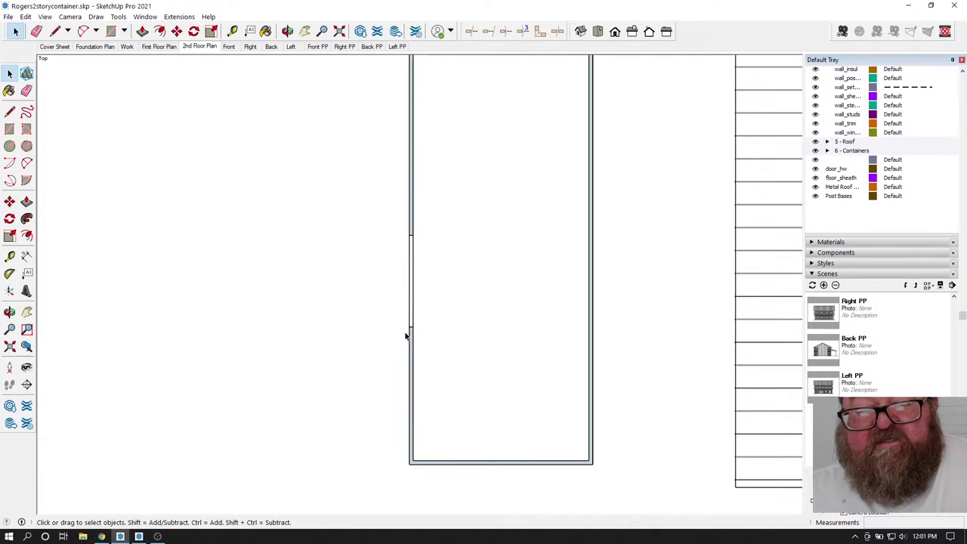
{"action": "scroll", "coordinate": [408, 333], "scroll_direction": "up", "scroll_amount": 1}
{"action": "scroll", "coordinate": [420, 278], "scroll_direction": "down", "scroll_amount": 2}
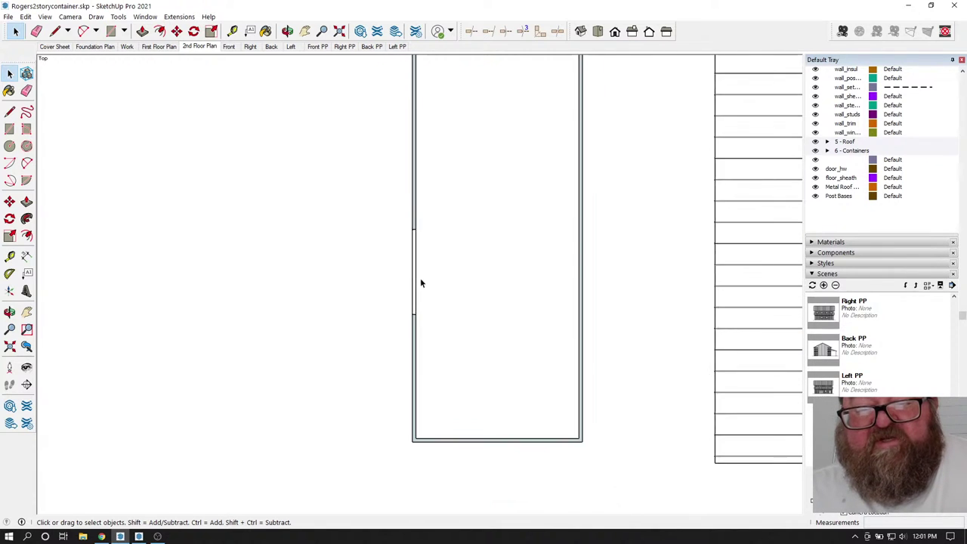
- Place a guide parallel to the short end wall past the first opening, and another 36" beyond it
{"action": "left_click", "coordinate": [234, 34]}
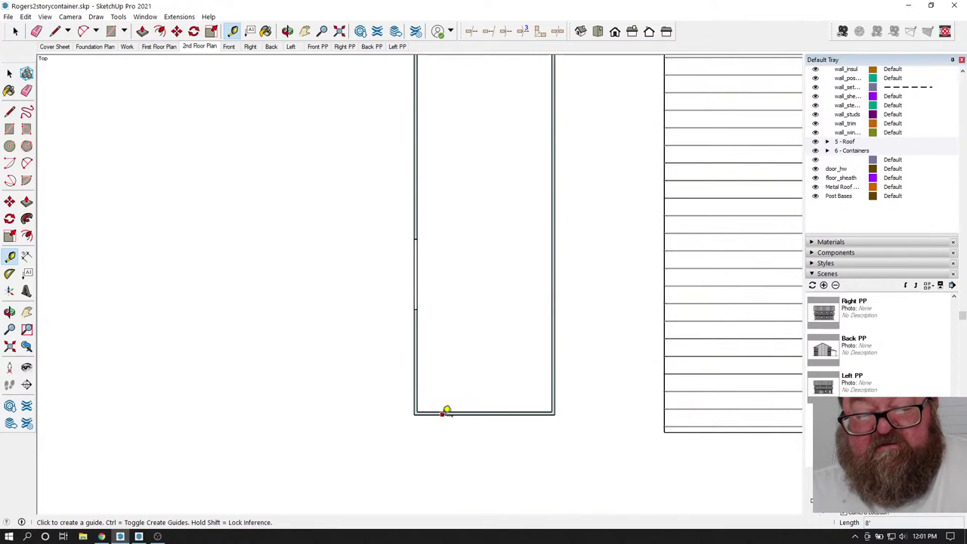
{"action": "left_click", "coordinate": [446, 410]}
{"action": "left_click", "coordinate": [452, 147]}
{"action": "scroll", "coordinate": [437, 135], "scroll_direction": "up", "scroll_amount": 3}
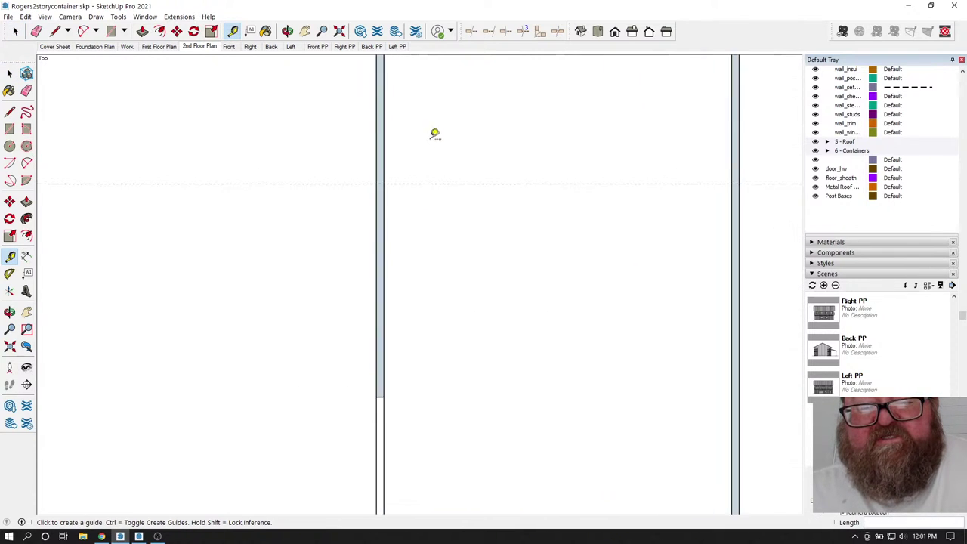
{"action": "scroll", "coordinate": [434, 134], "scroll_direction": "up", "scroll_amount": 1}
{"action": "left_click", "coordinate": [421, 186]}
{"action": "type", "text": "3"}
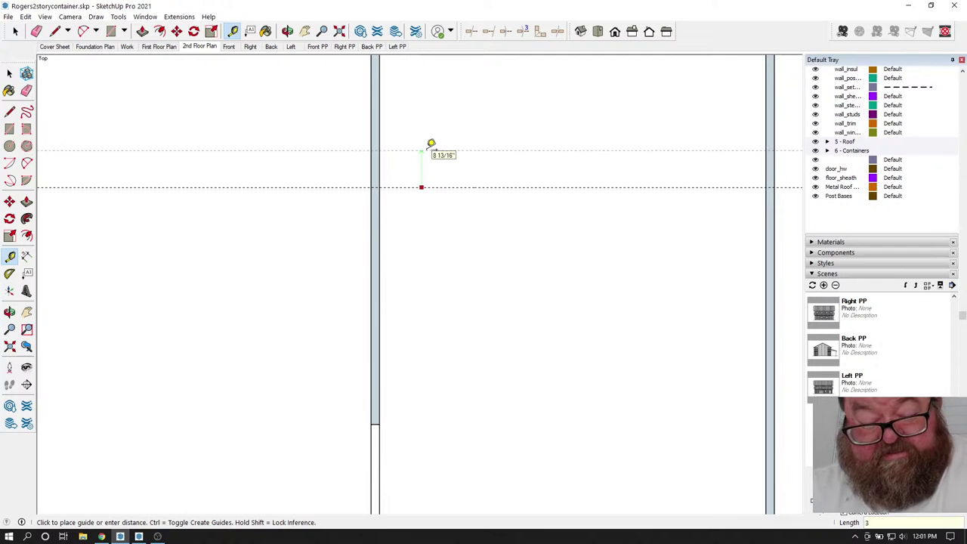
{"action": "type", "text": "6"}
{"action": "key", "text": "Return"}
- Draw lines across the container outline's outer long wall at both guides, and erase the inner wall edge between them along with the guides
{"action": "scroll", "coordinate": [503, 254], "scroll_direction": "down", "scroll_amount": 4}
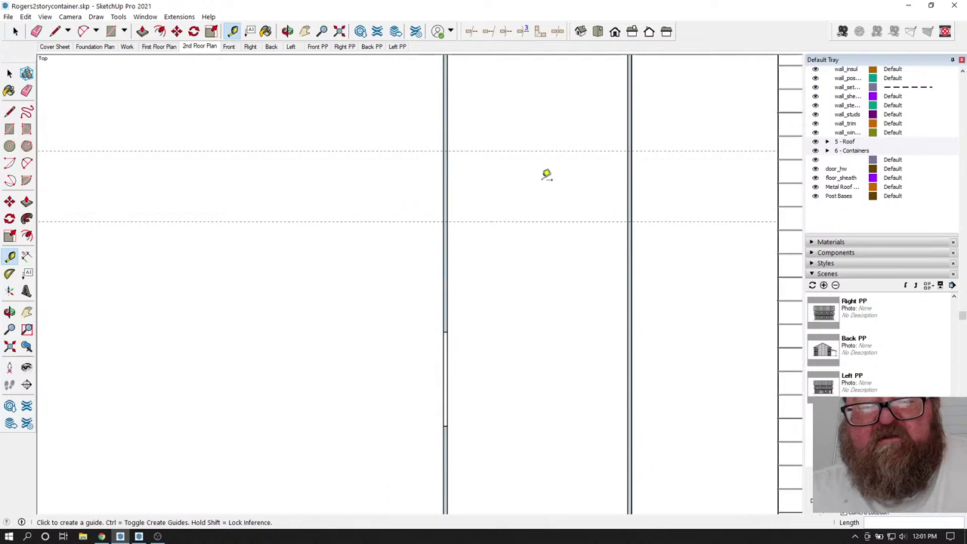
{"action": "scroll", "coordinate": [536, 161], "scroll_direction": "up", "scroll_amount": 2}
{"action": "left_click", "coordinate": [55, 31]}
{"action": "scroll", "coordinate": [389, 158], "scroll_direction": "up", "scroll_amount": 2}
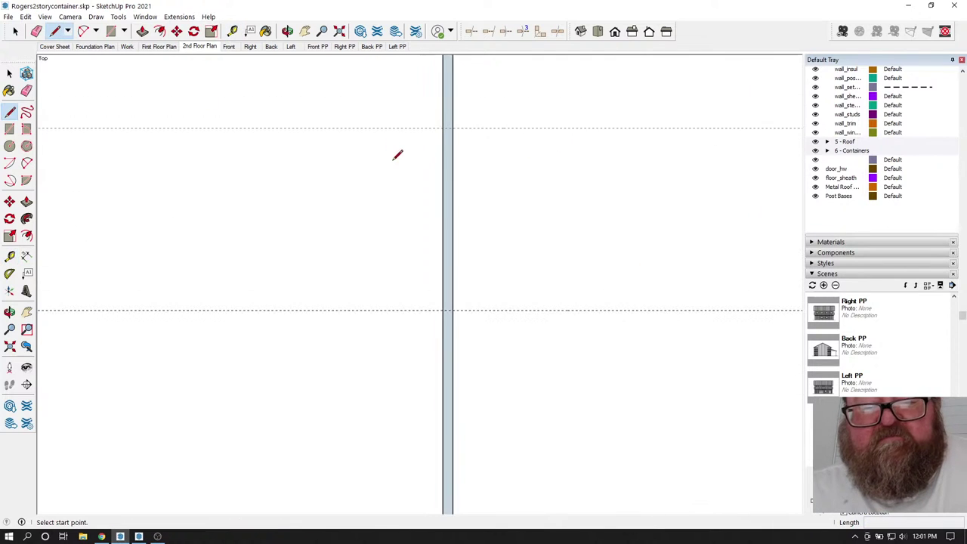
{"action": "left_click", "coordinate": [444, 127]}
{"action": "left_click", "coordinate": [453, 128]}
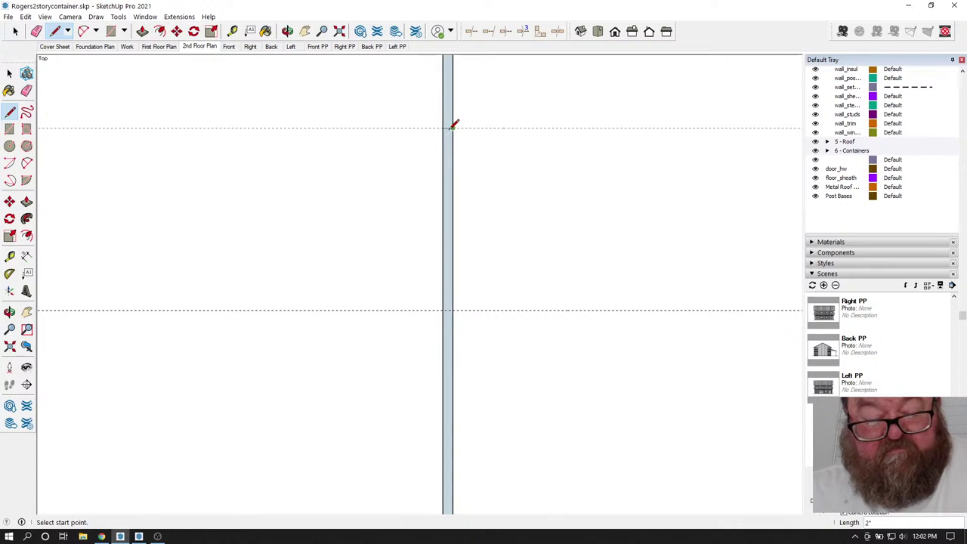
{"action": "left_click", "coordinate": [444, 309]}
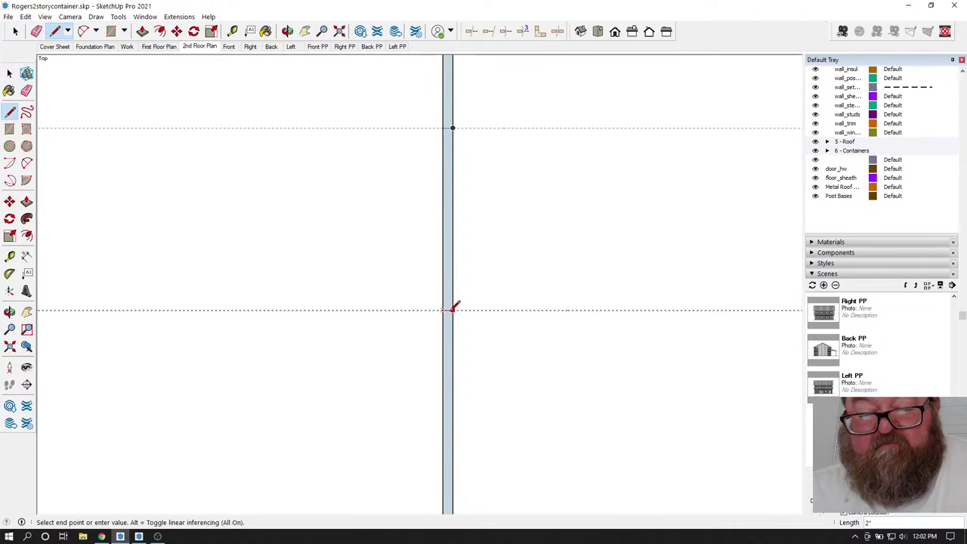
{"action": "left_click", "coordinate": [452, 309]}
{"action": "left_click", "coordinate": [36, 31]}
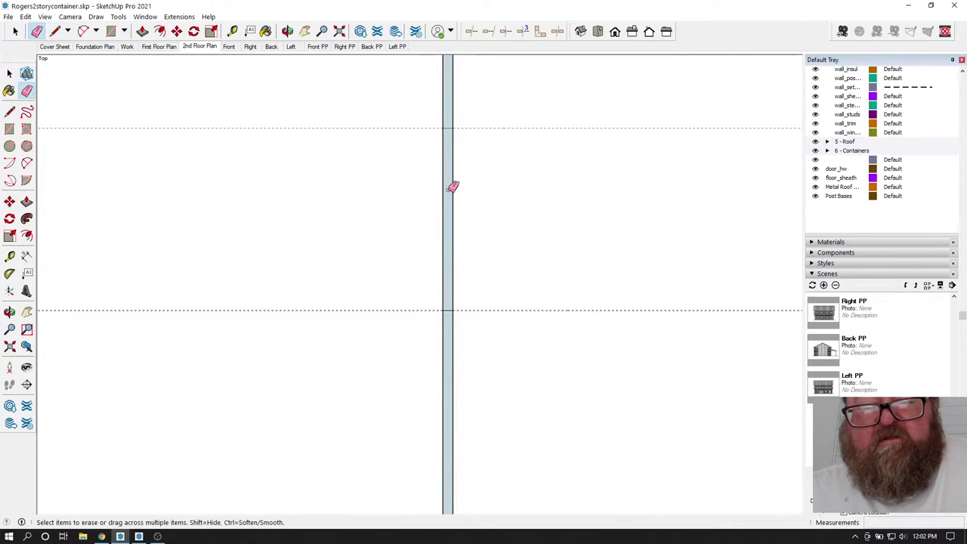
{"action": "left_click", "coordinate": [457, 188]}
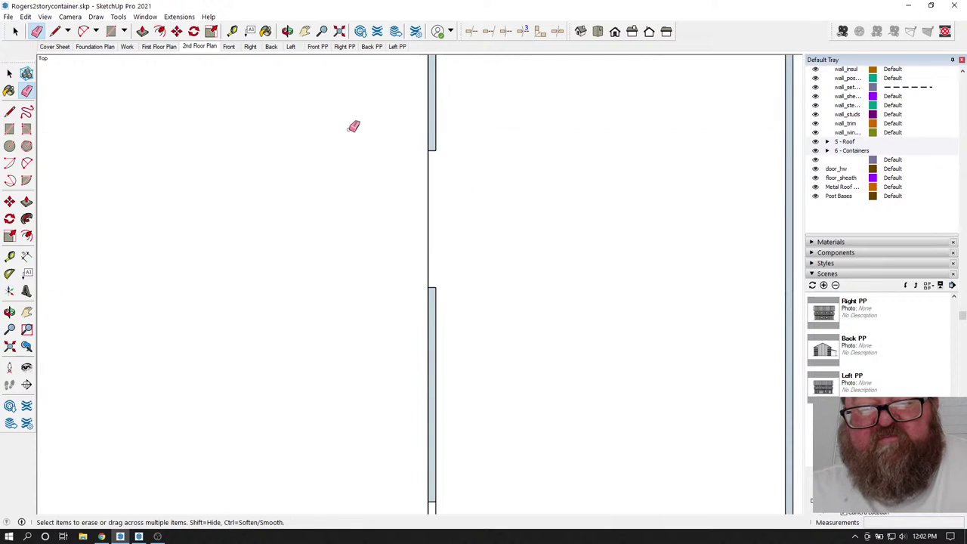
- Draw a 3' door leaf line from the new opening's inner corner, perpendicular to the wall and into the container
{"action": "scroll", "coordinate": [349, 236], "scroll_direction": "down", "scroll_amount": 3}
{"action": "left_click", "coordinate": [55, 31]}
{"action": "scroll", "coordinate": [451, 291], "scroll_direction": "up", "scroll_amount": 2}
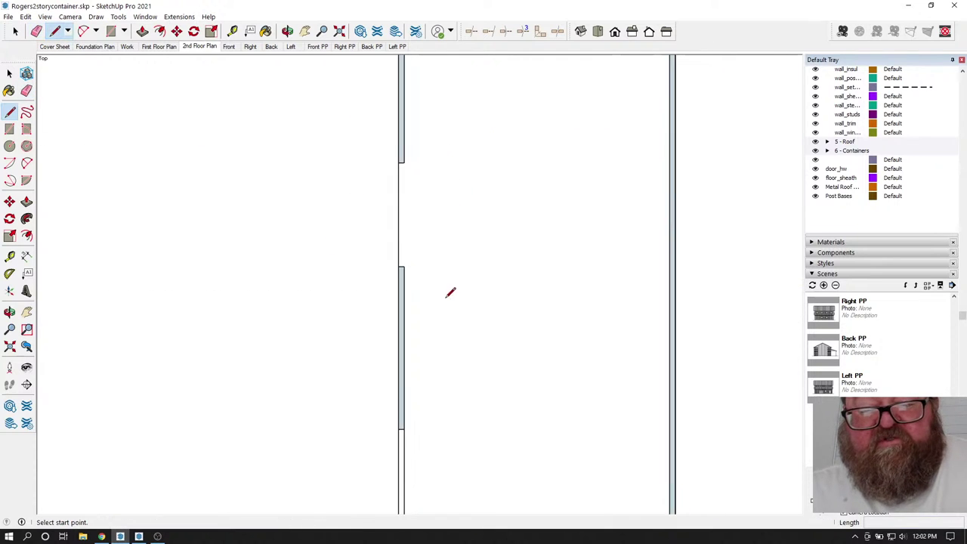
{"action": "left_click", "coordinate": [393, 259]}
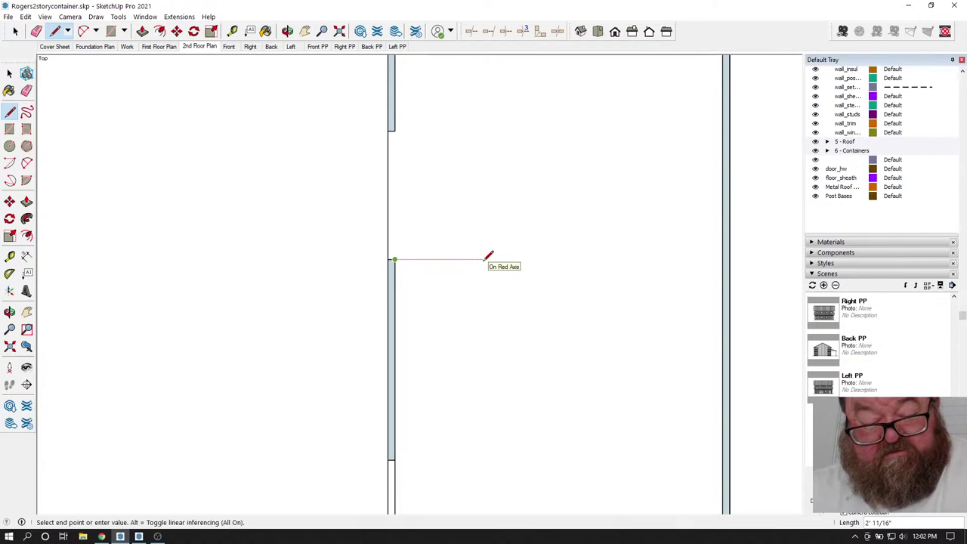
{"action": "type", "text": "3"}
{"action": "key", "text": "Return"}
{"action": "key", "text": "Escape"}
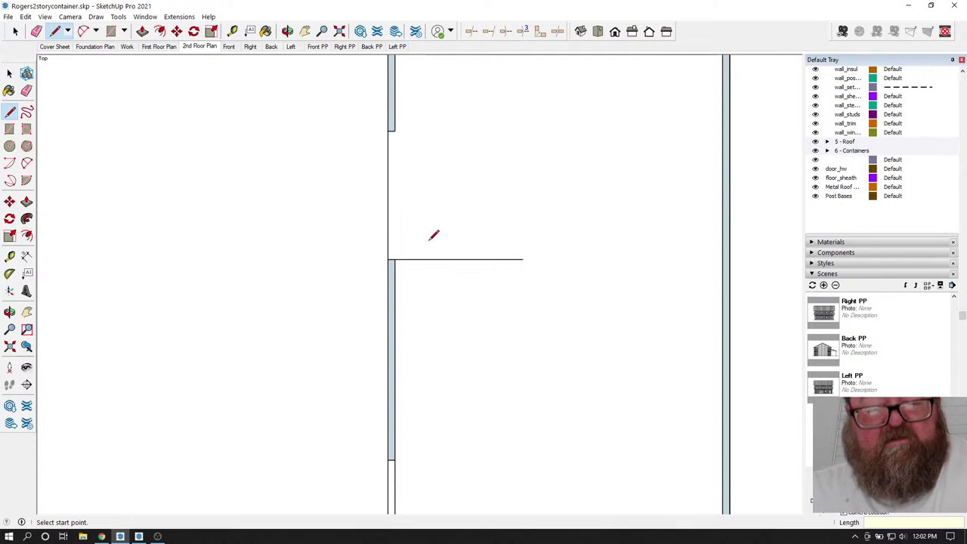
- Draw a quarter-circle door swing arc centred on the hinge corner, from the opening's opposite inner corner to the door leaf's end
{"action": "left_click", "coordinate": [95, 34]}
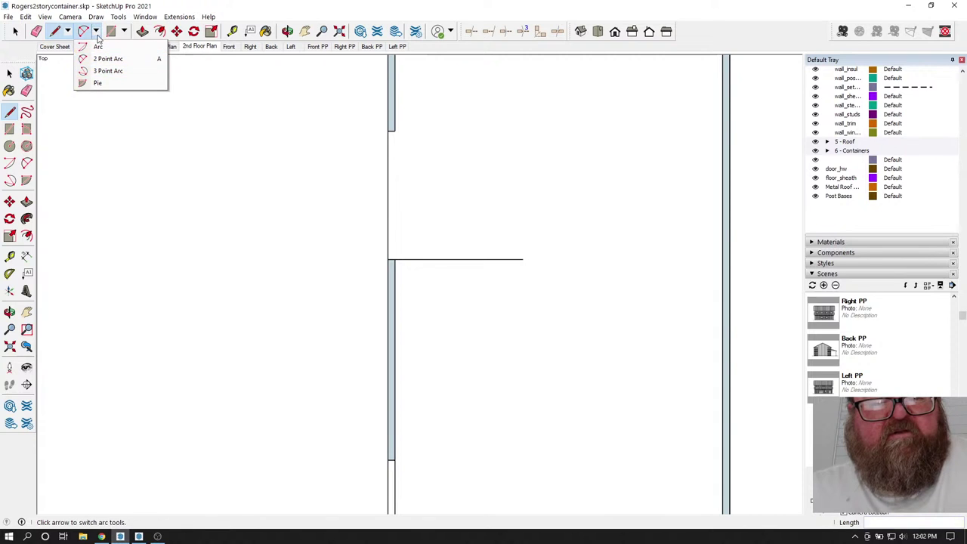
{"action": "left_click", "coordinate": [99, 47]}
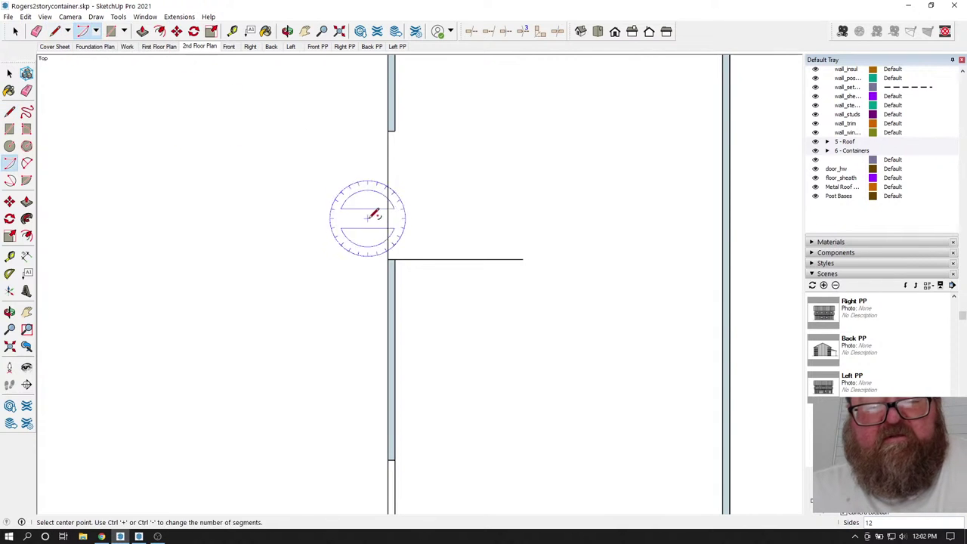
{"action": "left_click", "coordinate": [394, 259]}
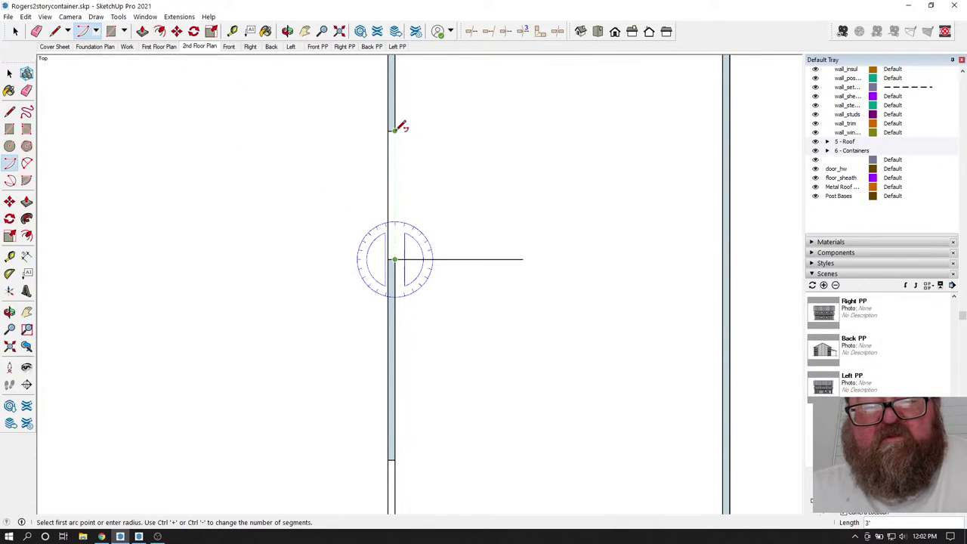
{"action": "left_click", "coordinate": [394, 130]}
{"action": "left_click", "coordinate": [522, 259]}
{"action": "left_click", "coordinate": [522, 259]}
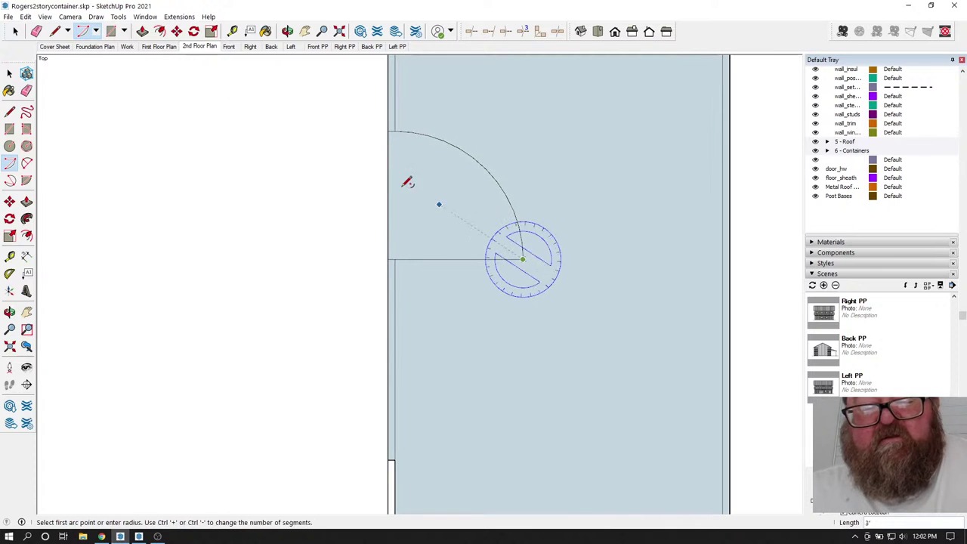
- Delete the container interior face and the face inside the door swing
{"action": "left_click", "coordinate": [15, 31]}
{"action": "left_click", "coordinate": [528, 97]}
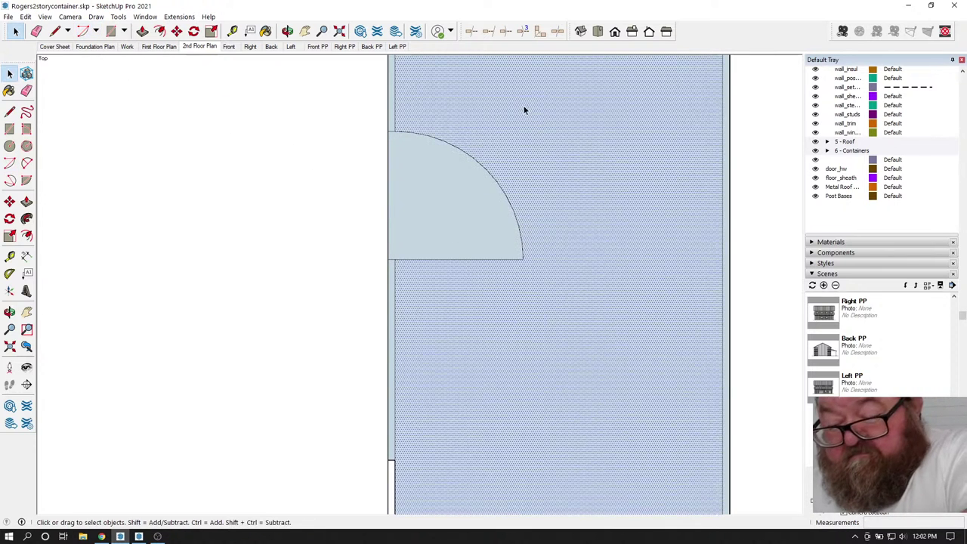
{"action": "key", "text": "Delete"}
{"action": "left_click", "coordinate": [453, 182]}
{"action": "key", "text": "Delete"}
- Examine the container outline beside the building in the 2nd Floor Plan scene, including the building's corrugated container wall and its window
{"action": "scroll", "coordinate": [468, 219], "scroll_direction": "down", "scroll_amount": 4}
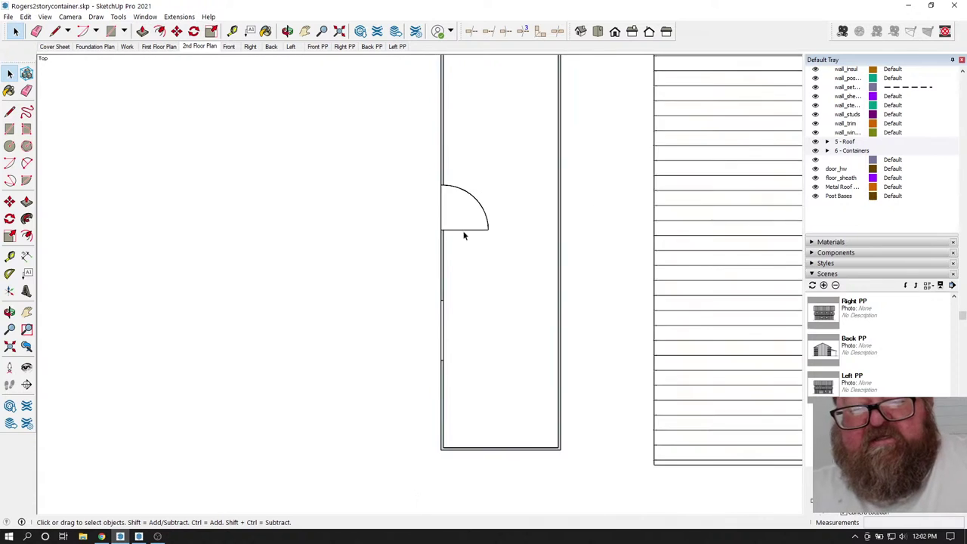
{"action": "scroll", "coordinate": [464, 236], "scroll_direction": "down", "scroll_amount": 6}
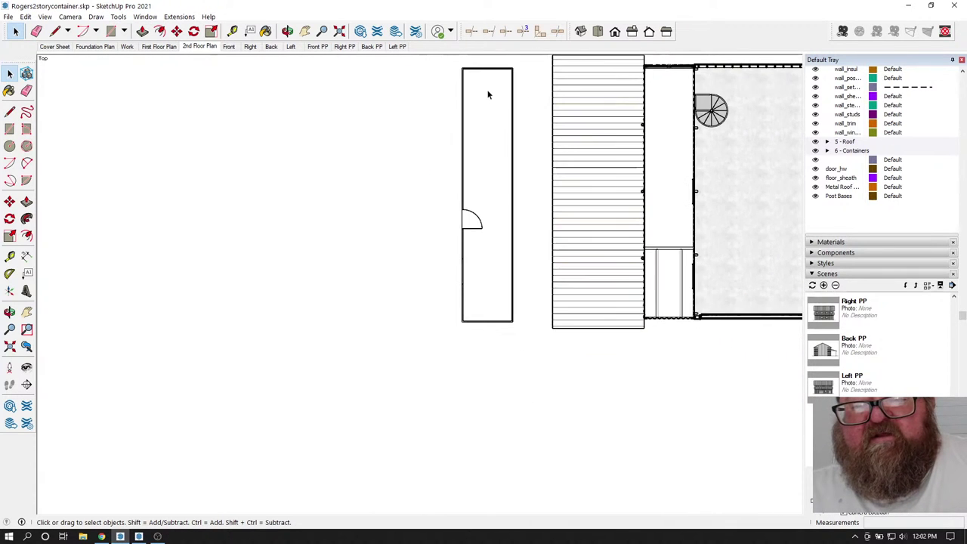
{"action": "scroll", "coordinate": [488, 94], "scroll_direction": "up", "scroll_amount": 1}
{"action": "scroll", "coordinate": [342, 271], "scroll_direction": "down", "scroll_amount": 1}
{"action": "scroll", "coordinate": [664, 113], "scroll_direction": "up", "scroll_amount": 1}
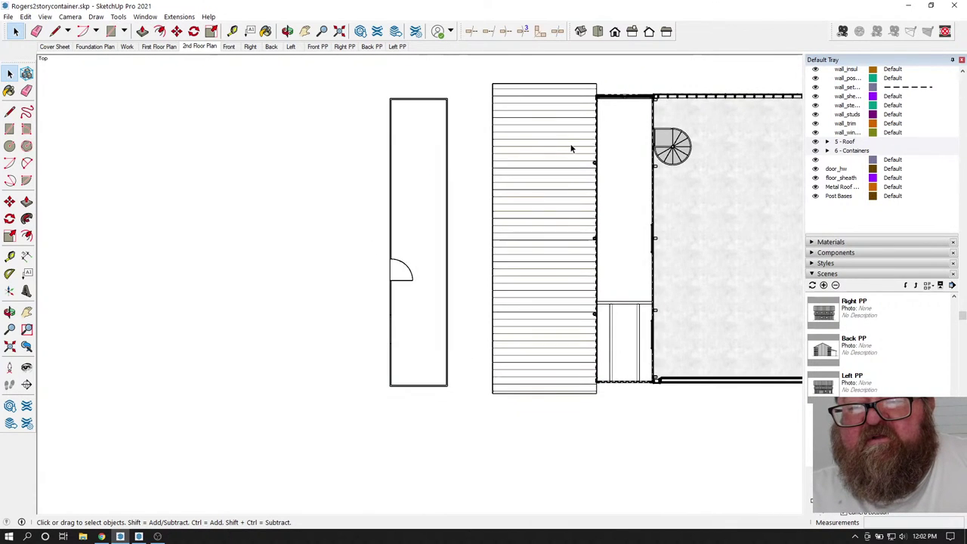
{"action": "scroll", "coordinate": [571, 146], "scroll_direction": "up", "scroll_amount": 1}
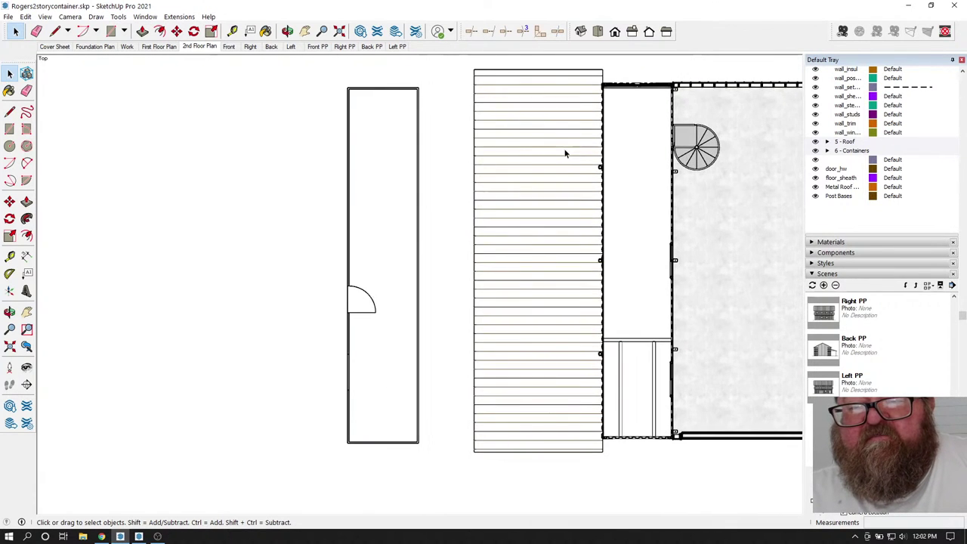
{"action": "left_click", "coordinate": [198, 47]}
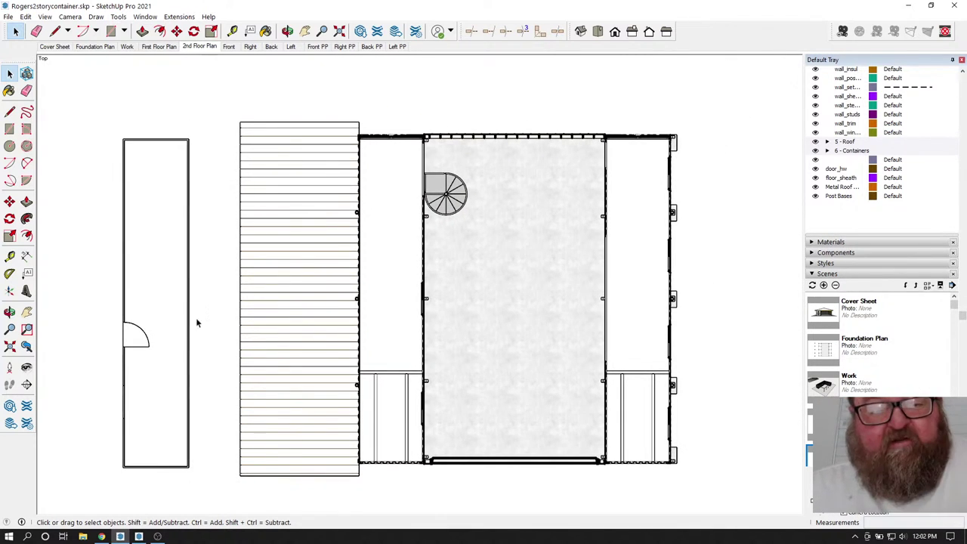
{"action": "scroll", "coordinate": [101, 440], "scroll_direction": "up", "scroll_amount": 1}
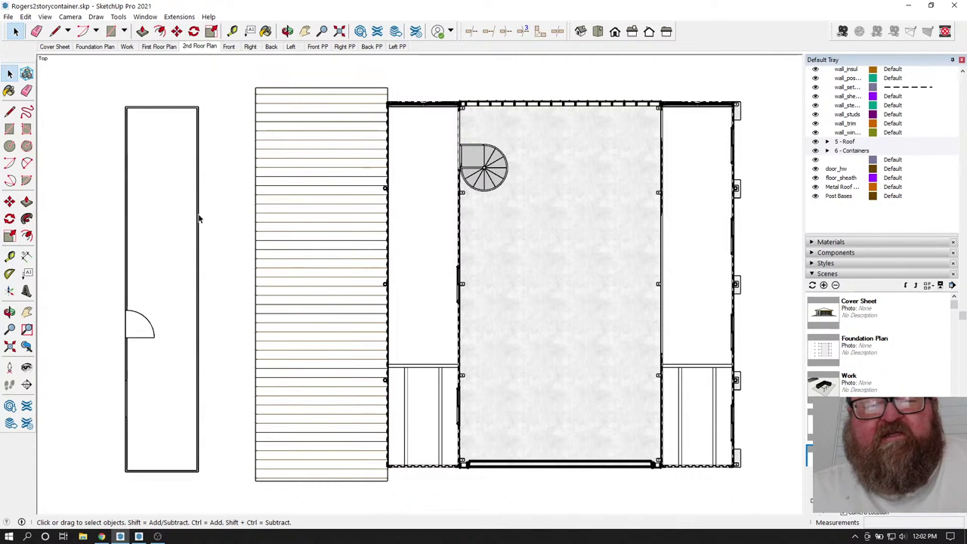
{"action": "scroll", "coordinate": [463, 281], "scroll_direction": "up", "scroll_amount": 6}
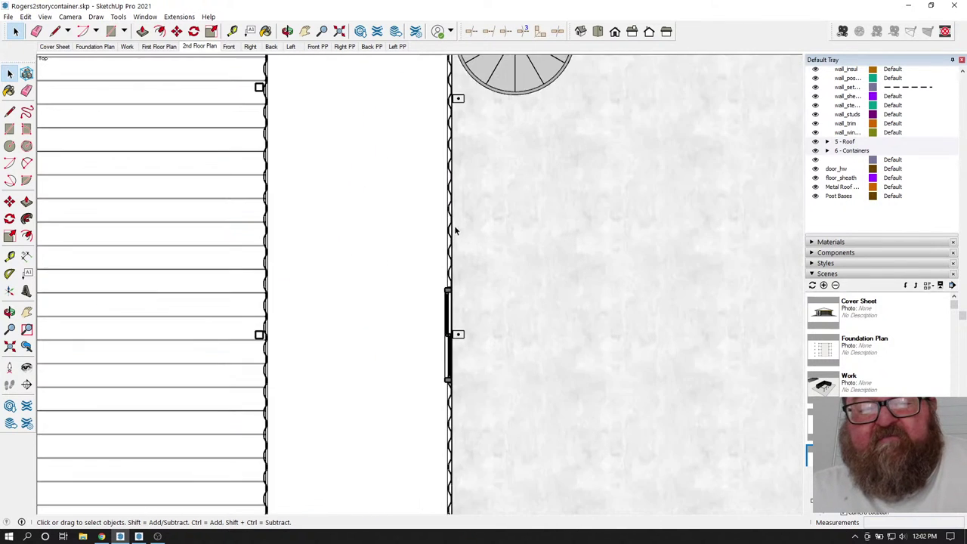
{"action": "scroll", "coordinate": [428, 380], "scroll_direction": "up", "scroll_amount": 3}
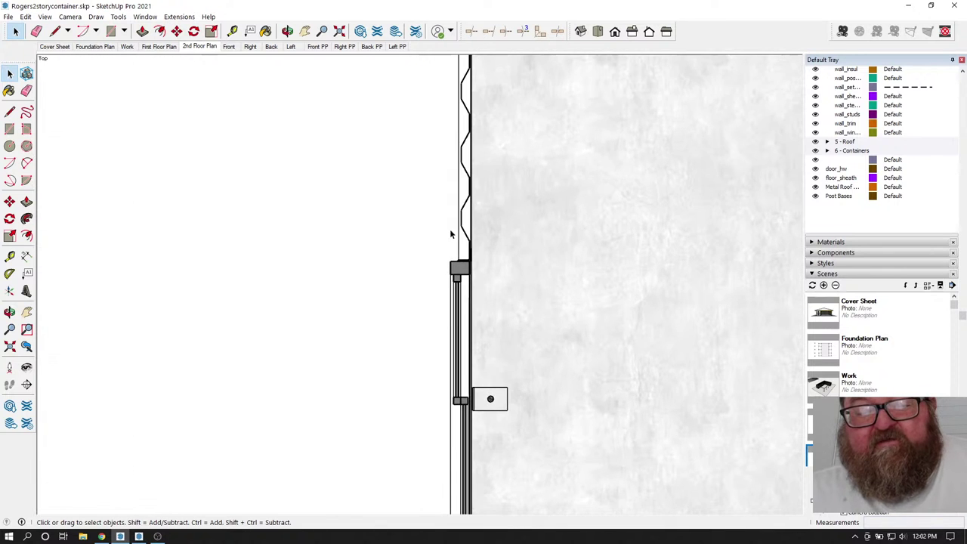
{"action": "scroll", "coordinate": [456, 325], "scroll_direction": "down", "scroll_amount": 2}
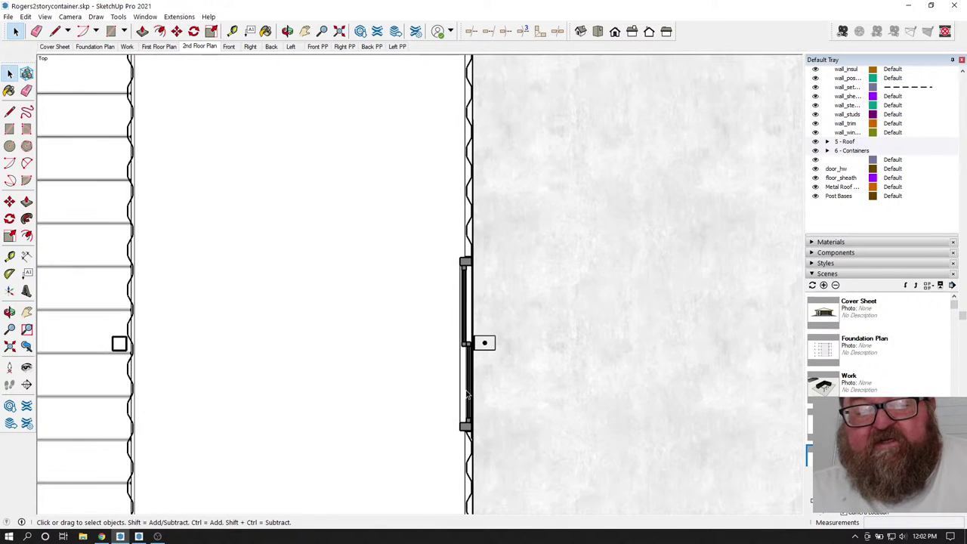
{"action": "scroll", "coordinate": [466, 394], "scroll_direction": "down", "scroll_amount": 6}
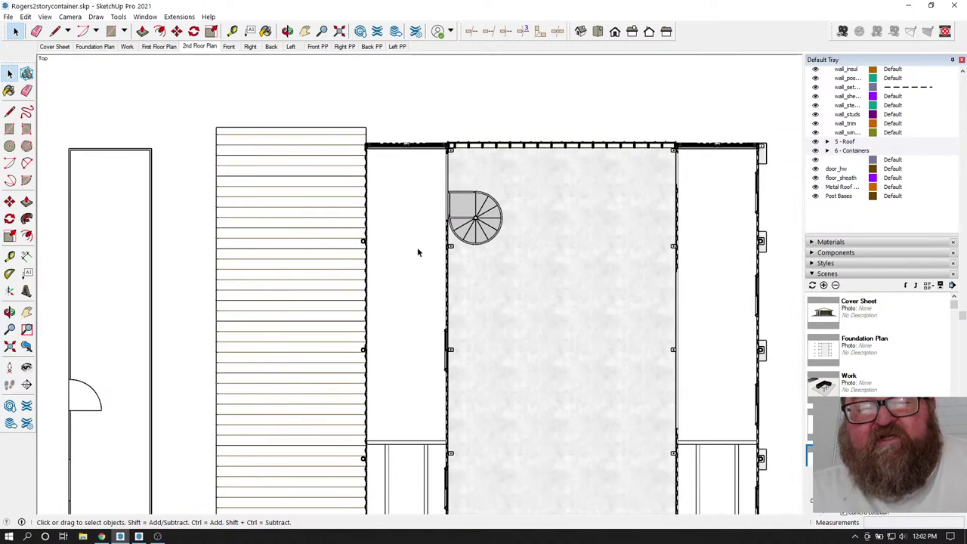
{"action": "scroll", "coordinate": [423, 280], "scroll_direction": "down", "scroll_amount": 2}
{"action": "scroll", "coordinate": [423, 347], "scroll_direction": "up", "scroll_amount": 3}
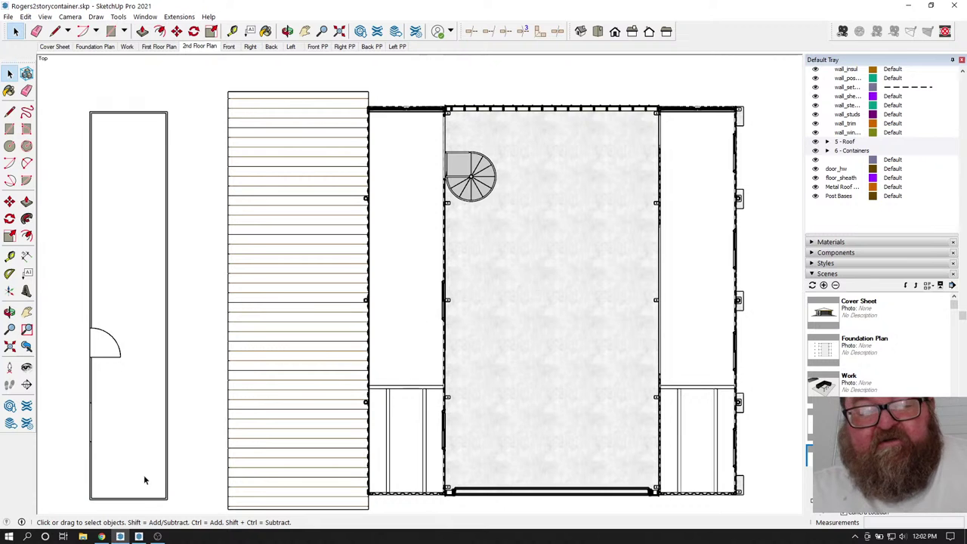
- Switch to YouTube Studio to check the live stream and chat, and return to the SketchUp model
{"action": "left_click", "coordinate": [104, 536]}
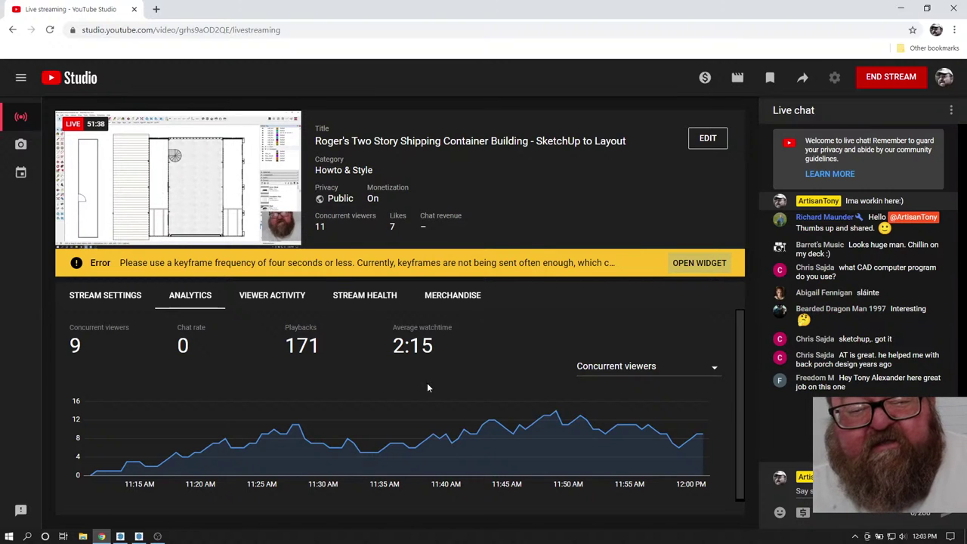
{"action": "left_click", "coordinate": [120, 536]}
{"action": "scroll", "coordinate": [524, 323], "scroll_direction": "down", "scroll_amount": 1}
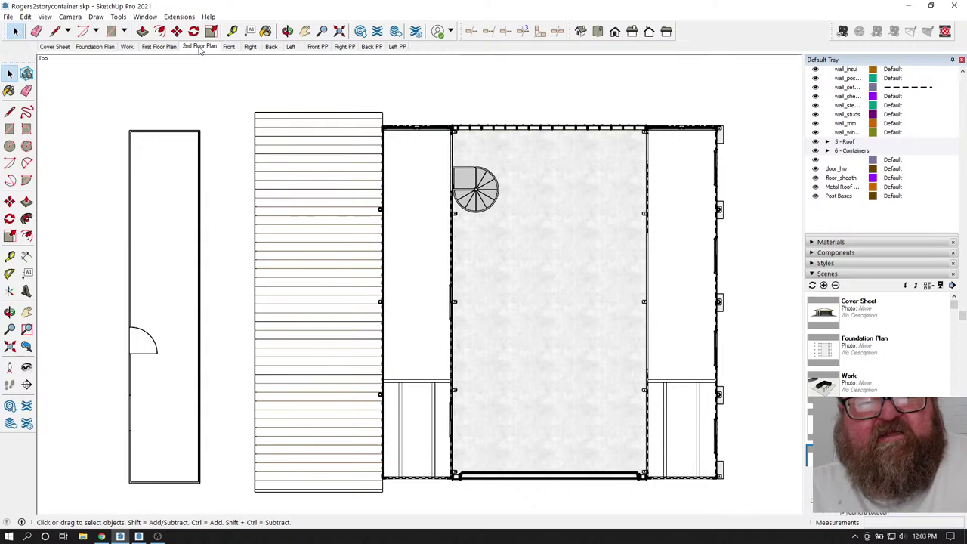
- Switch to the First Floor Plan scene and save the model
{"action": "left_click", "coordinate": [160, 47]}
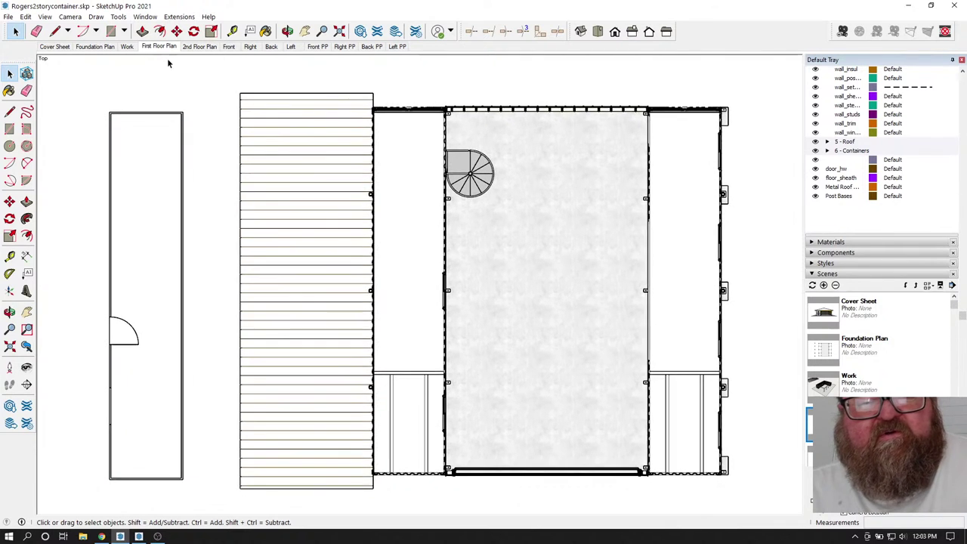
{"action": "left_click", "coordinate": [8, 17]}
{"action": "left_click", "coordinate": [16, 63]}
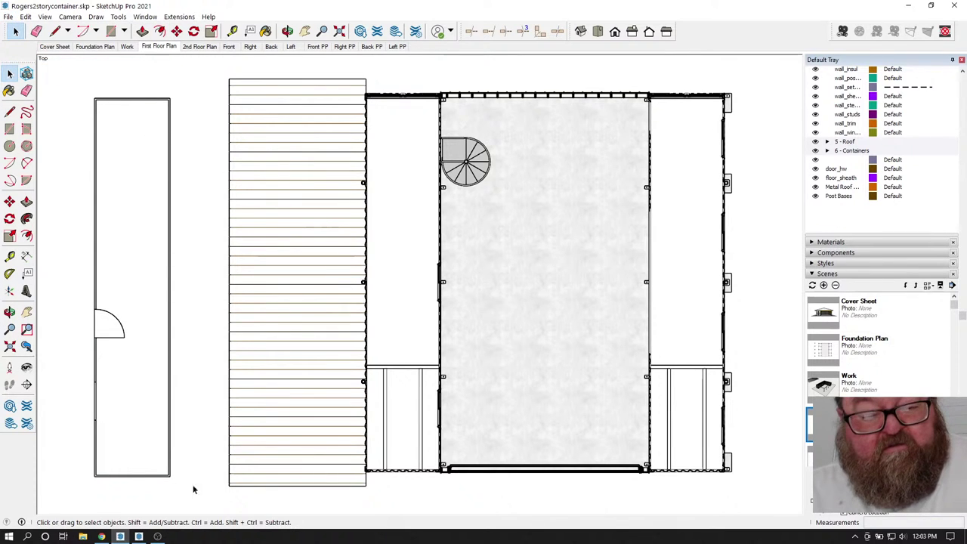
- Move the whole container outline with its door symbol farther from the building along the red axis
{"action": "scroll", "coordinate": [639, 319], "scroll_direction": "down", "scroll_amount": 2}
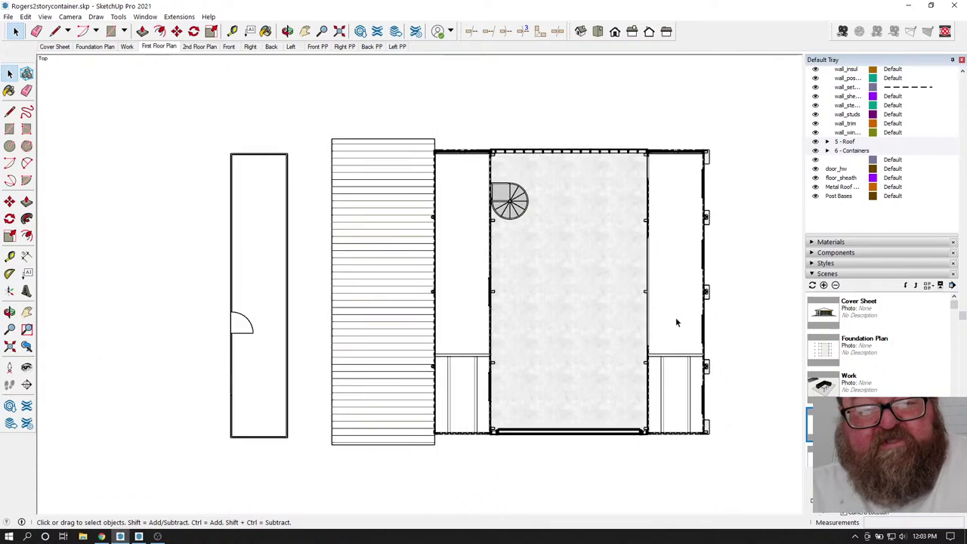
{"action": "scroll", "coordinate": [676, 323], "scroll_direction": "down", "scroll_amount": 2}
{"action": "scroll", "coordinate": [309, 371], "scroll_direction": "up", "scroll_amount": 3}
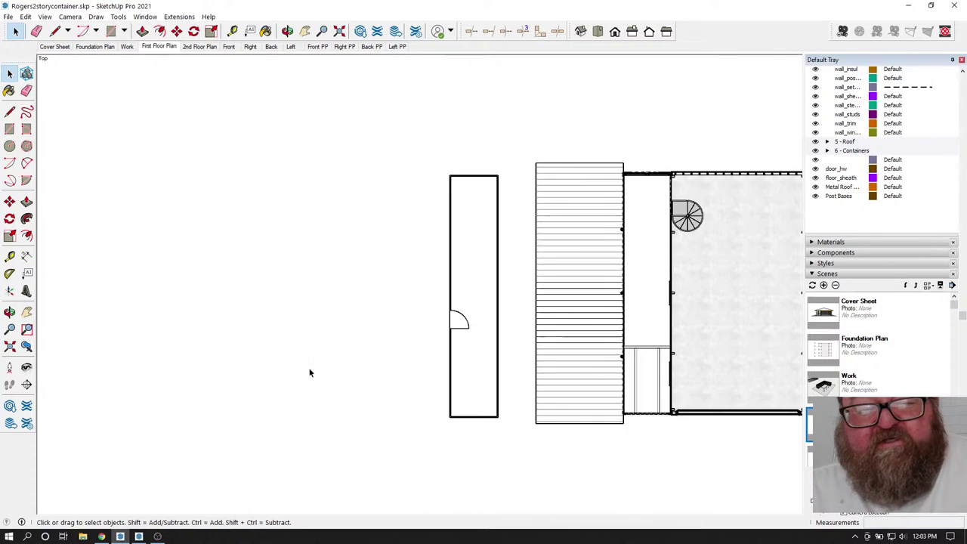
{"action": "left_click", "coordinate": [15, 31]}
{"action": "left_click_drag", "start_coordinate": [451, 140], "coordinate": [535, 450]}
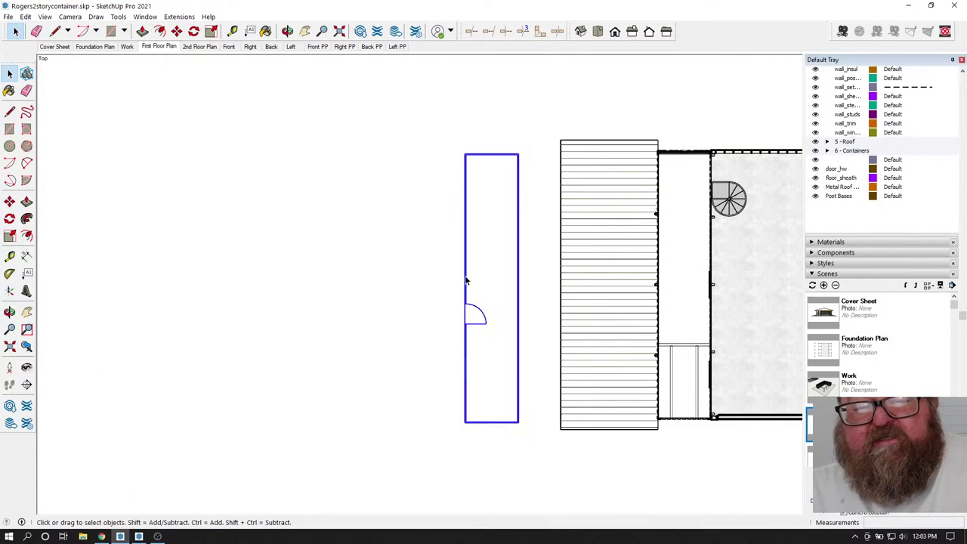
{"action": "left_click", "coordinate": [176, 30]}
{"action": "left_click", "coordinate": [466, 118]}
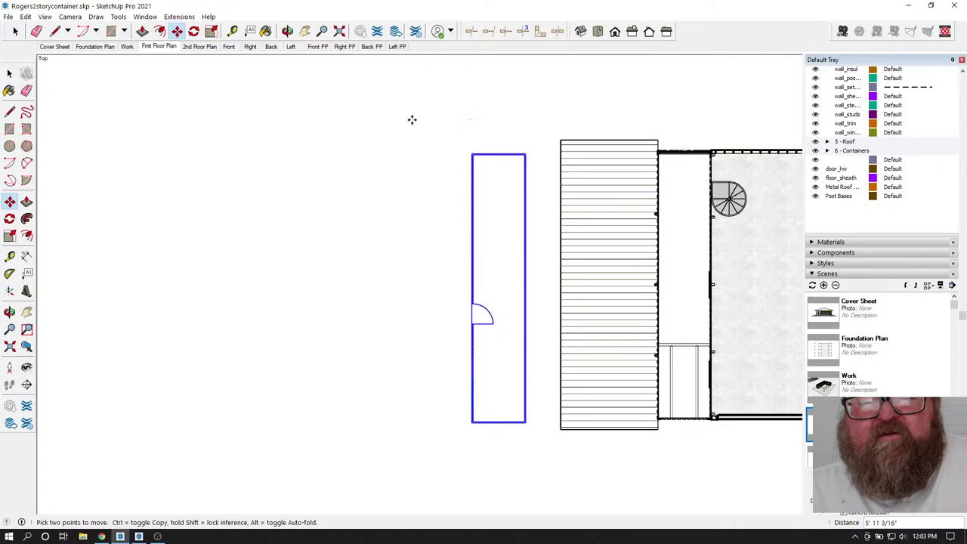
{"action": "left_click", "coordinate": [244, 117]}
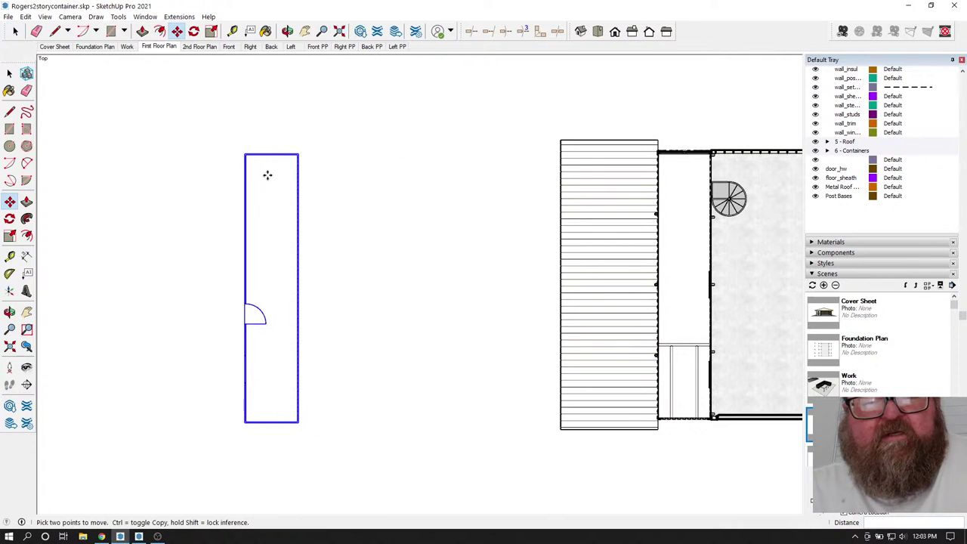
- Place a guide line 22' from the outer face of the container outline's long wall without the door, toward the building
{"action": "scroll", "coordinate": [268, 175], "scroll_direction": "up", "scroll_amount": 2}
{"action": "left_click", "coordinate": [232, 31]}
{"action": "scroll", "coordinate": [326, 102], "scroll_direction": "up", "scroll_amount": 3}
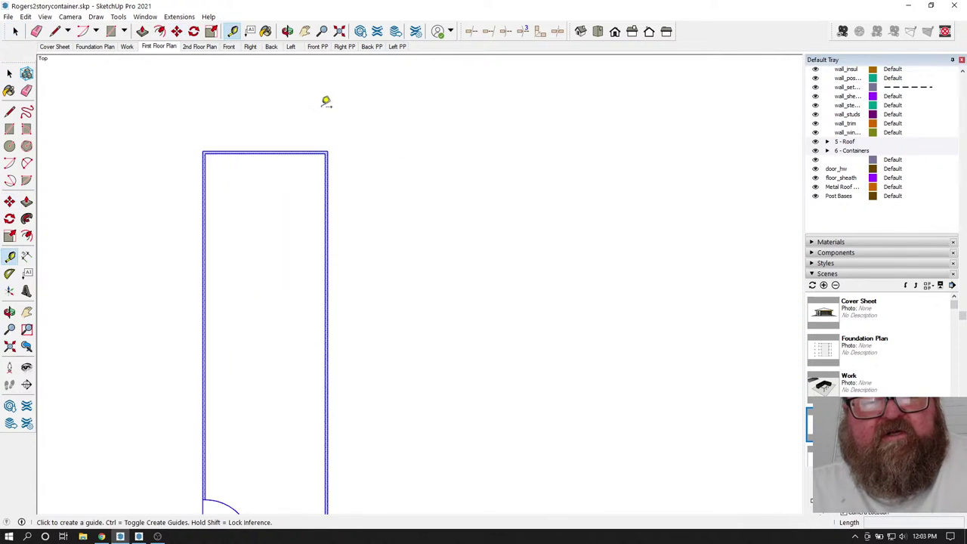
{"action": "left_click", "coordinate": [329, 201]}
{"action": "type", "text": "22"}
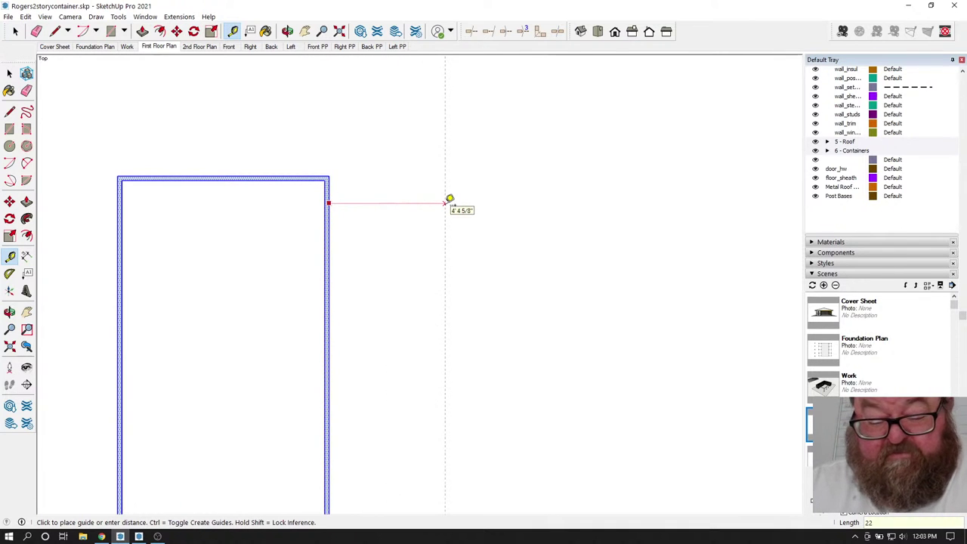
{"action": "type", "text": "'"}
{"action": "key", "text": "Return"}
{"action": "scroll", "coordinate": [395, 162], "scroll_direction": "down", "scroll_amount": 5}
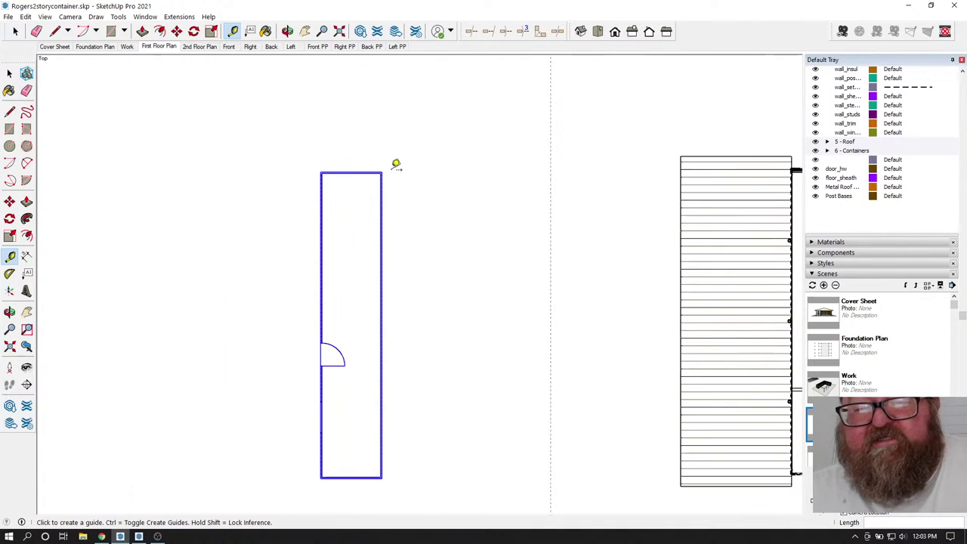
- Copy the whole container outline with its door symbol 30' along the red axis, aligning the copy's outer corner with the guide
{"action": "left_click", "coordinate": [16, 31]}
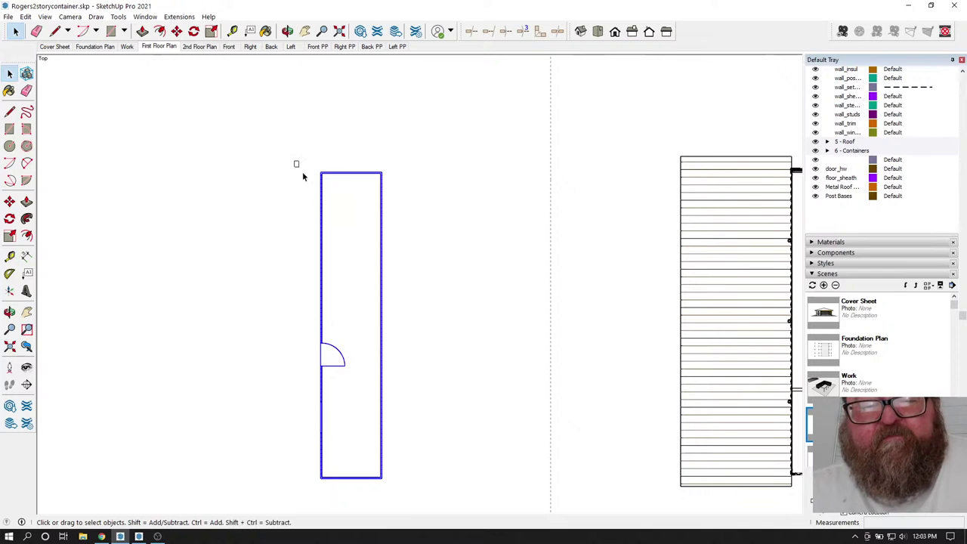
{"action": "left_click_drag", "start_coordinate": [302, 174], "coordinate": [410, 466]}
{"action": "scroll", "coordinate": [309, 156], "scroll_direction": "up", "scroll_amount": 5}
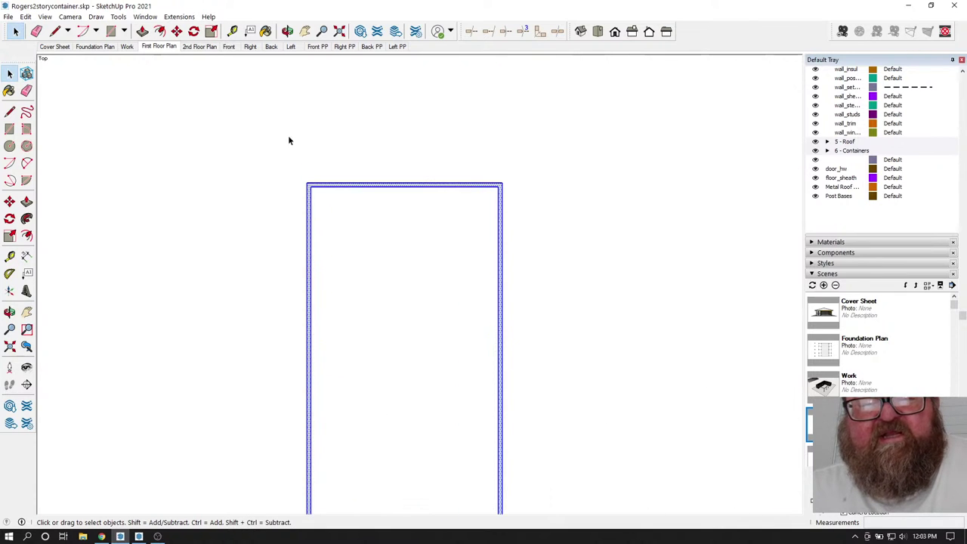
{"action": "left_click", "coordinate": [175, 31]}
{"action": "scroll", "coordinate": [278, 164], "scroll_direction": "up", "scroll_amount": 1}
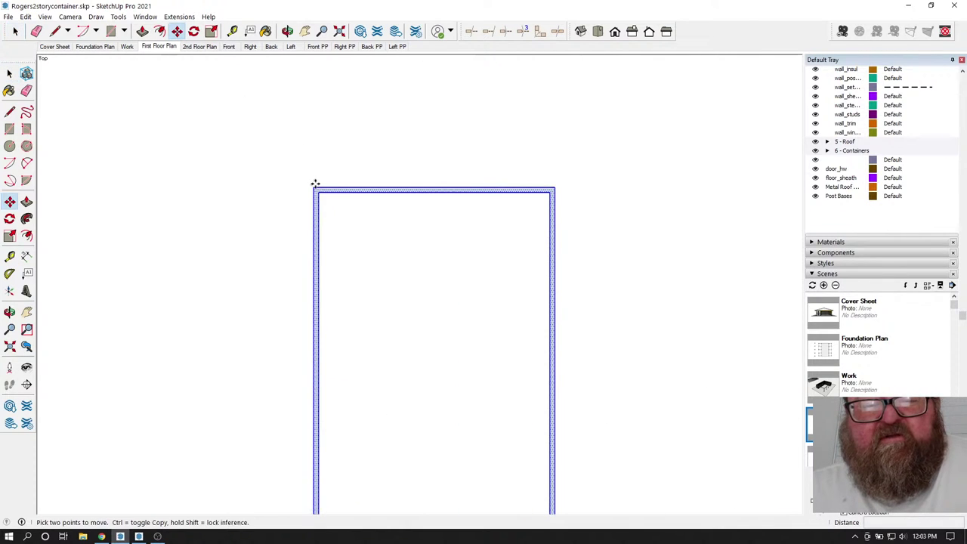
{"action": "scroll", "coordinate": [314, 187], "scroll_direction": "down", "scroll_amount": 7}
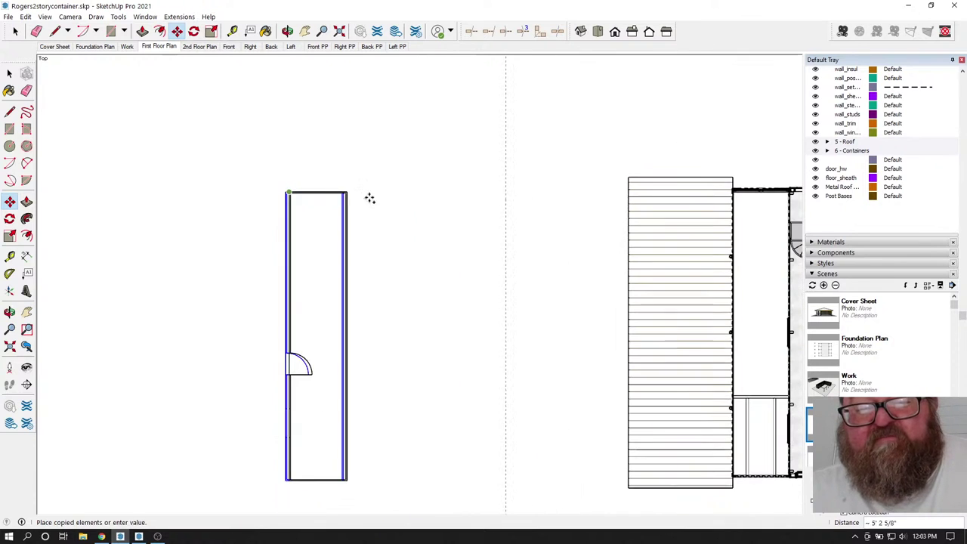
{"action": "left_click", "coordinate": [290, 192]}
{"action": "key", "text": "ctrl"}
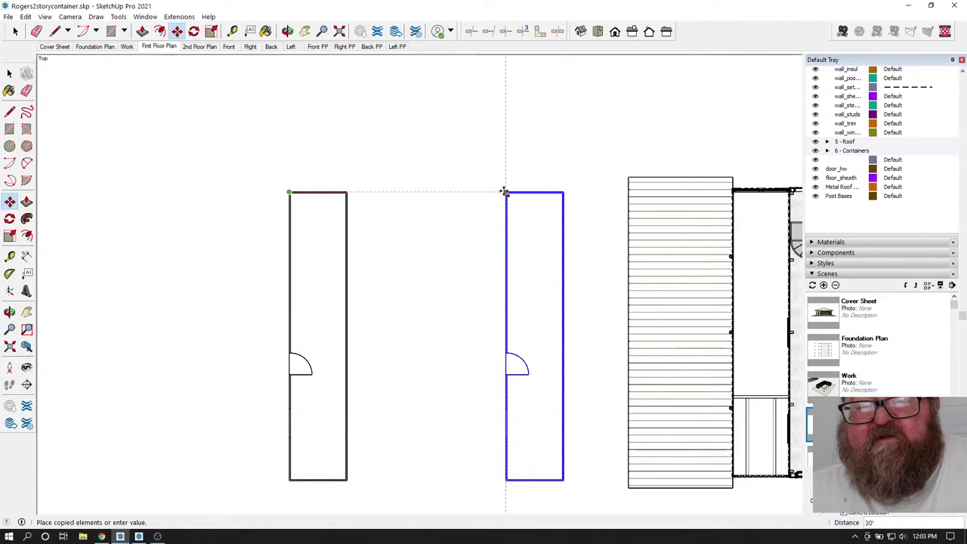
{"action": "left_click", "coordinate": [500, 192]}
- Draw two 22' lines joining the facing outer corners of the two container outlines at both ends
{"action": "scroll", "coordinate": [352, 190], "scroll_direction": "up", "scroll_amount": 2}
{"action": "left_click", "coordinate": [54, 31]}
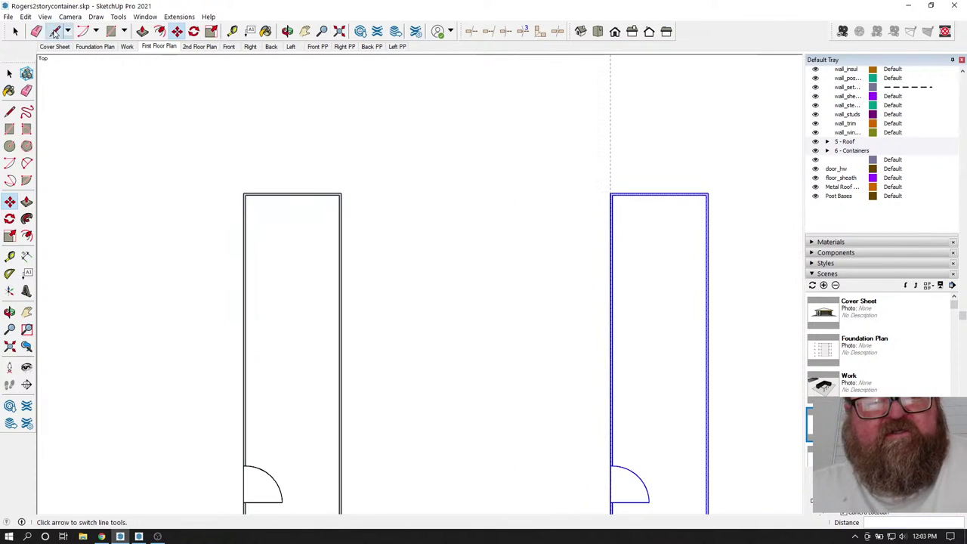
{"action": "scroll", "coordinate": [339, 209], "scroll_direction": "up", "scroll_amount": 2}
{"action": "left_click", "coordinate": [342, 184]}
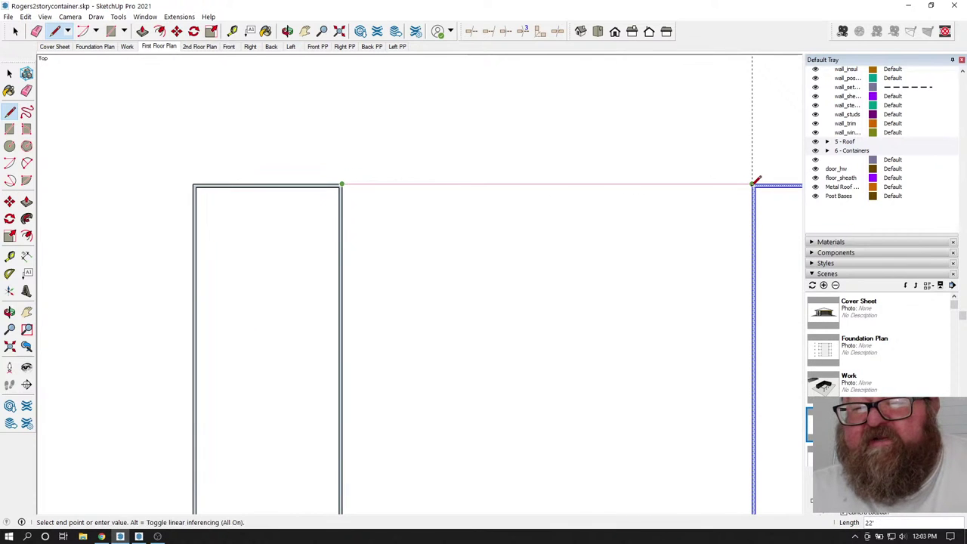
{"action": "left_click", "coordinate": [552, 182]}
{"action": "scroll", "coordinate": [468, 158], "scroll_direction": "down", "scroll_amount": 3}
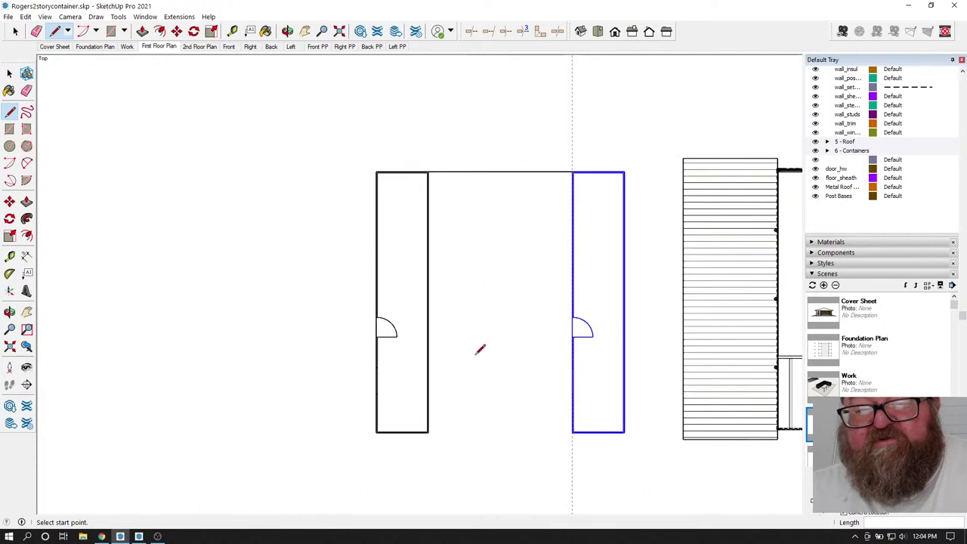
{"action": "scroll", "coordinate": [453, 454], "scroll_direction": "up", "scroll_amount": 3}
{"action": "left_click", "coordinate": [400, 381]}
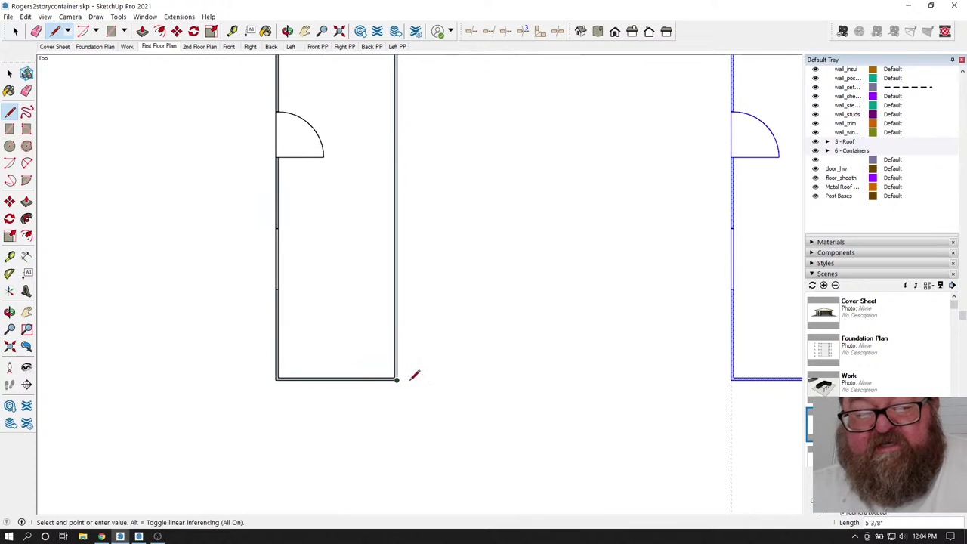
{"action": "left_click", "coordinate": [731, 379]}
{"action": "scroll", "coordinate": [529, 381], "scroll_direction": "down", "scroll_amount": 4}
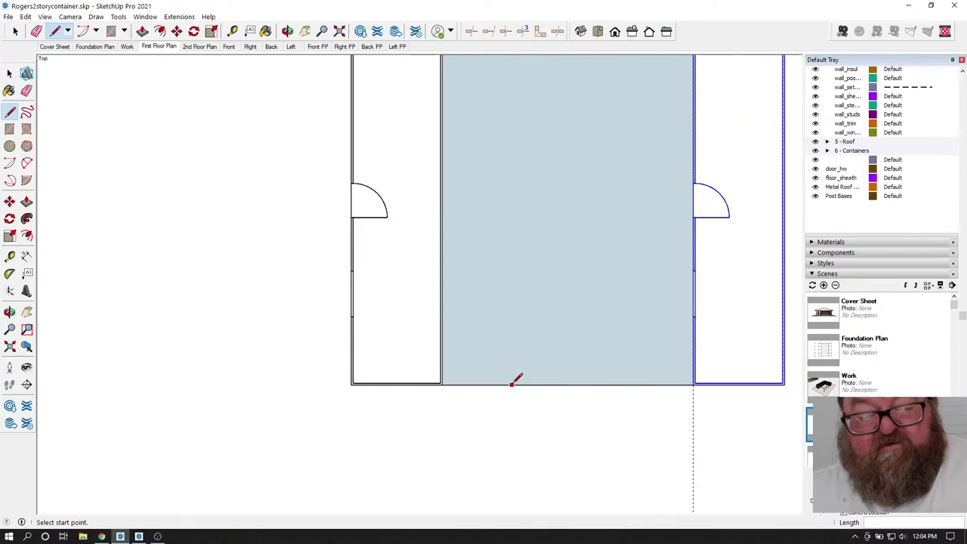
- Delete the face filling the space between the two container outlines and remove the guide line
{"action": "key", "text": "space"}
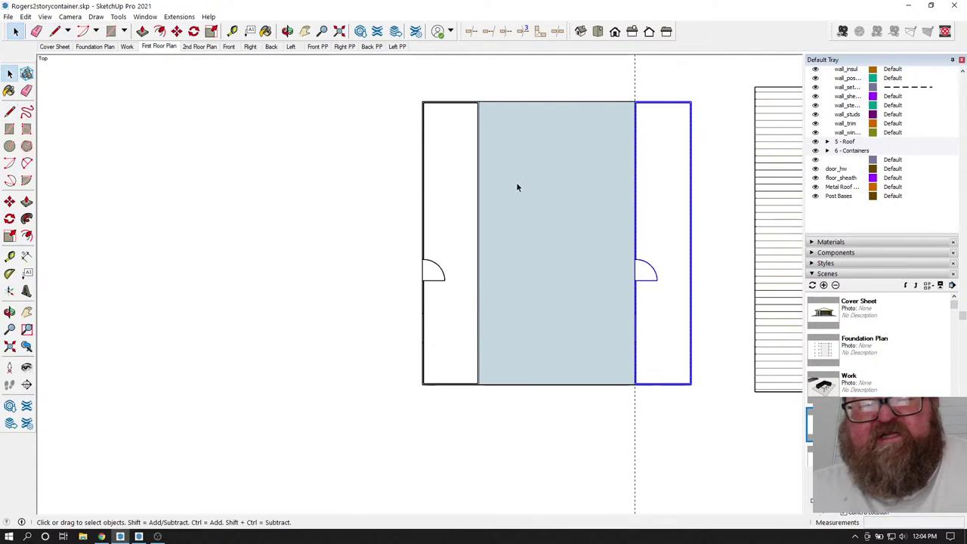
{"action": "left_click", "coordinate": [517, 183]}
{"action": "key", "text": "Delete"}
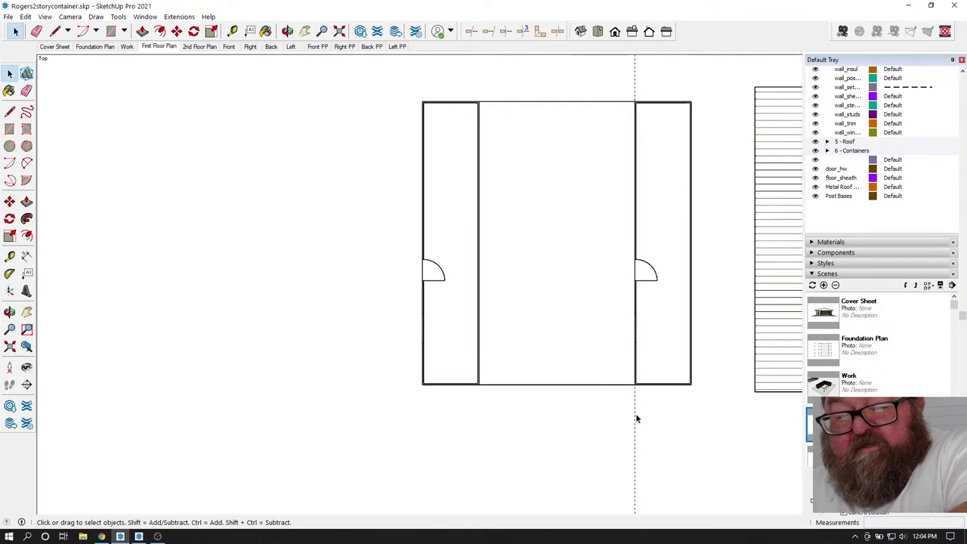
{"action": "scroll", "coordinate": [574, 393], "scroll_direction": "down", "scroll_amount": 3}
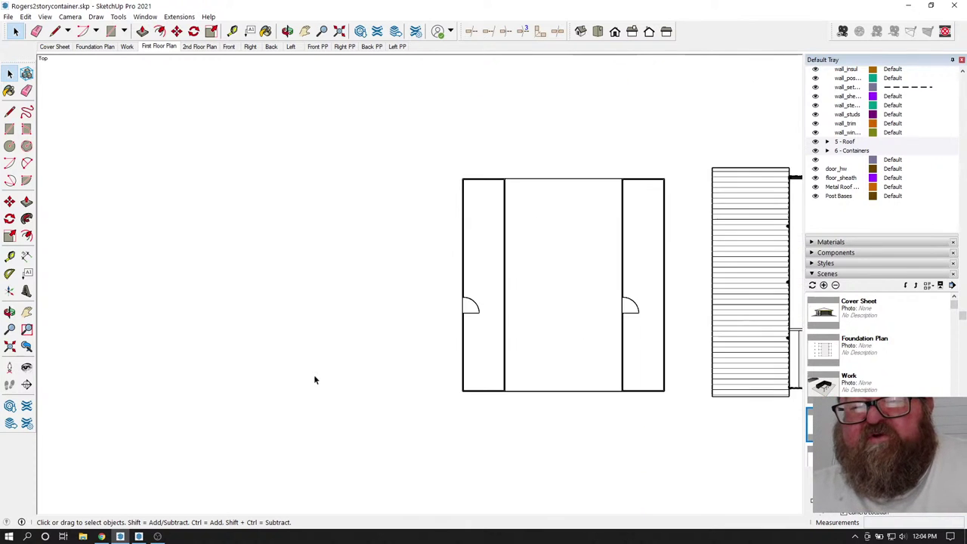
- Draw a 4' centerline through the original container outline's window opening, from midpoint to midpoint of its end edges
{"action": "scroll", "coordinate": [623, 326], "scroll_direction": "up", "scroll_amount": 4}
{"action": "scroll", "coordinate": [528, 306], "scroll_direction": "up", "scroll_amount": 3}
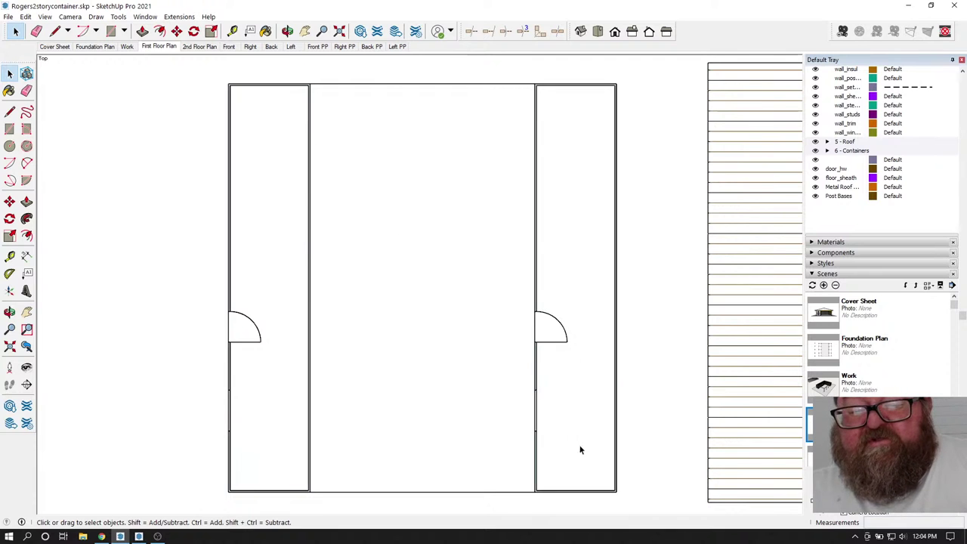
{"action": "scroll", "coordinate": [521, 453], "scroll_direction": "up", "scroll_amount": 4}
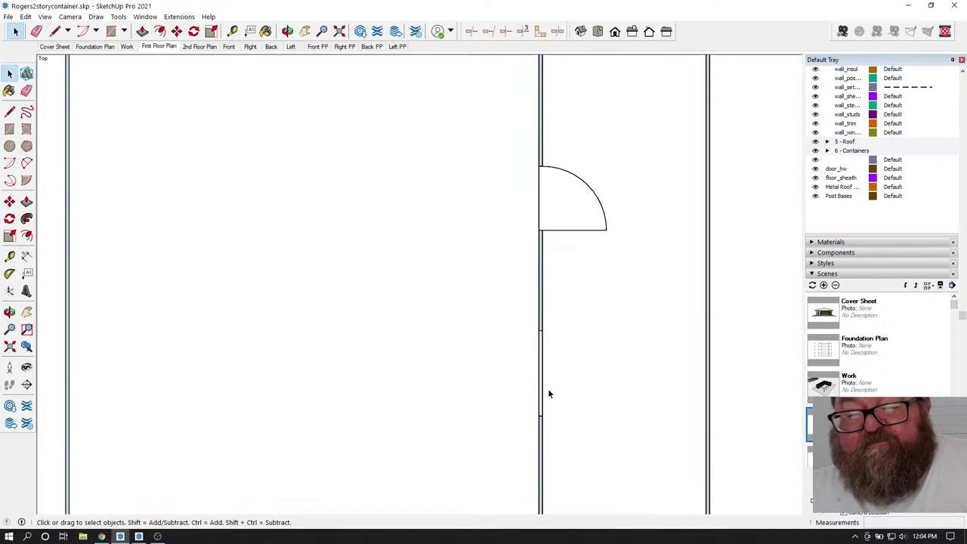
{"action": "scroll", "coordinate": [604, 367], "scroll_direction": "down", "scroll_amount": 5}
{"action": "scroll", "coordinate": [222, 423], "scroll_direction": "up", "scroll_amount": 6}
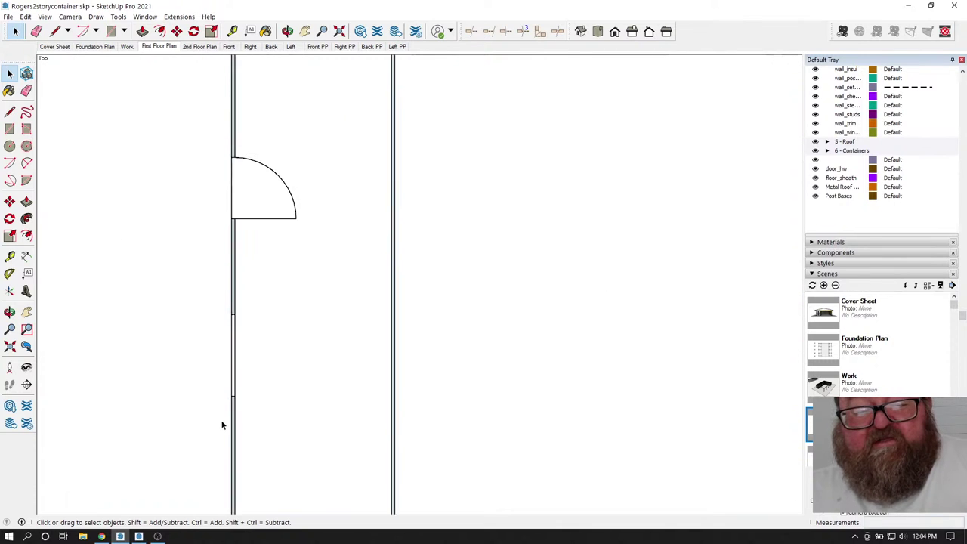
{"action": "scroll", "coordinate": [217, 425], "scroll_direction": "up", "scroll_amount": 1}
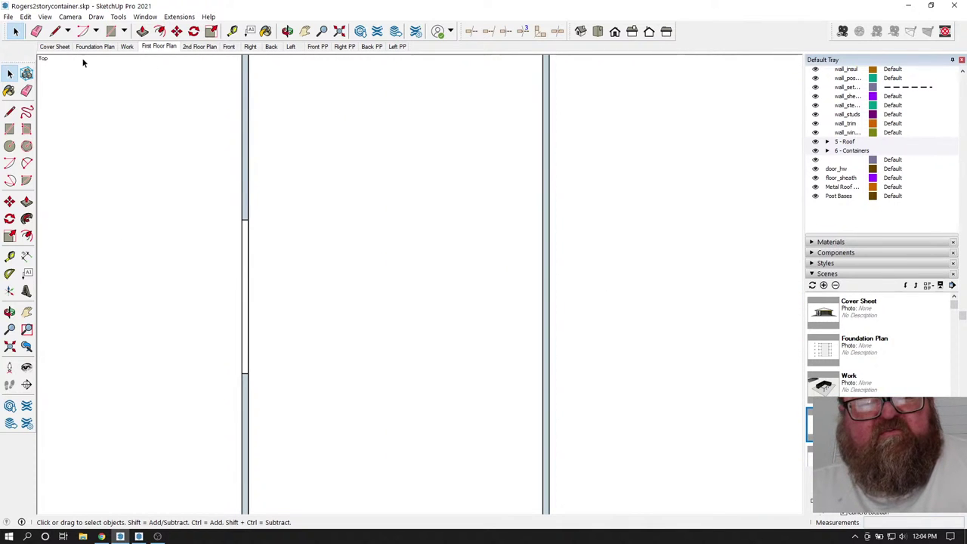
{"action": "left_click", "coordinate": [55, 31]}
{"action": "scroll", "coordinate": [196, 287], "scroll_direction": "up", "scroll_amount": 3}
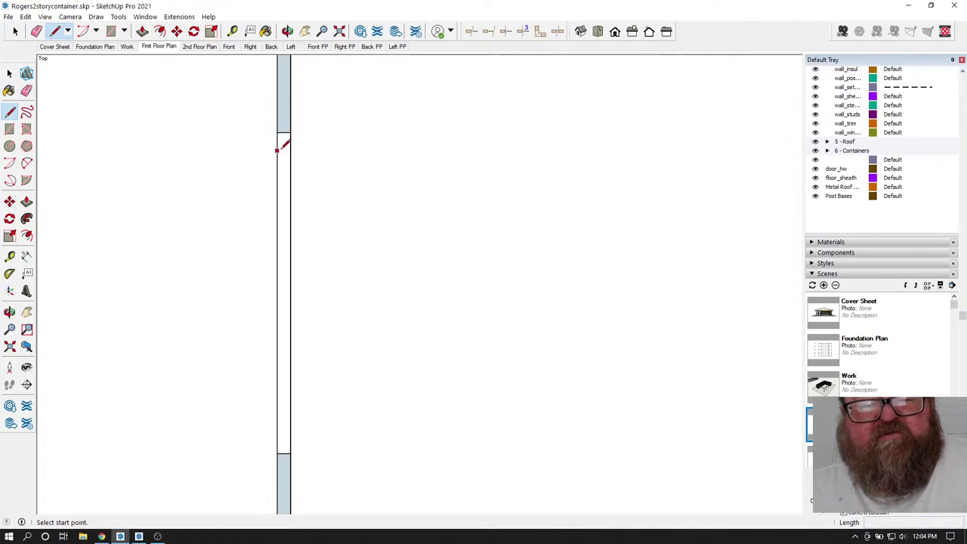
{"action": "left_click", "coordinate": [285, 132]}
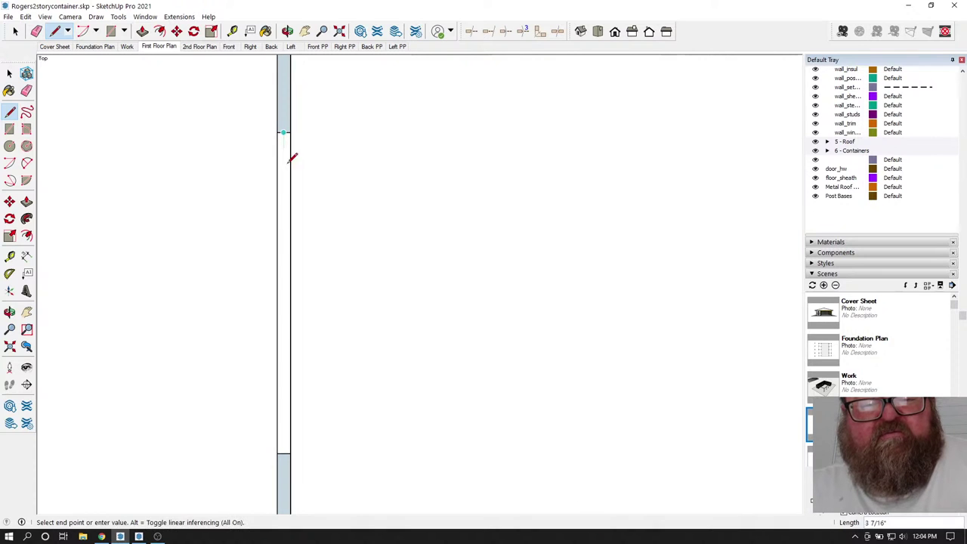
{"action": "left_click", "coordinate": [284, 452]}
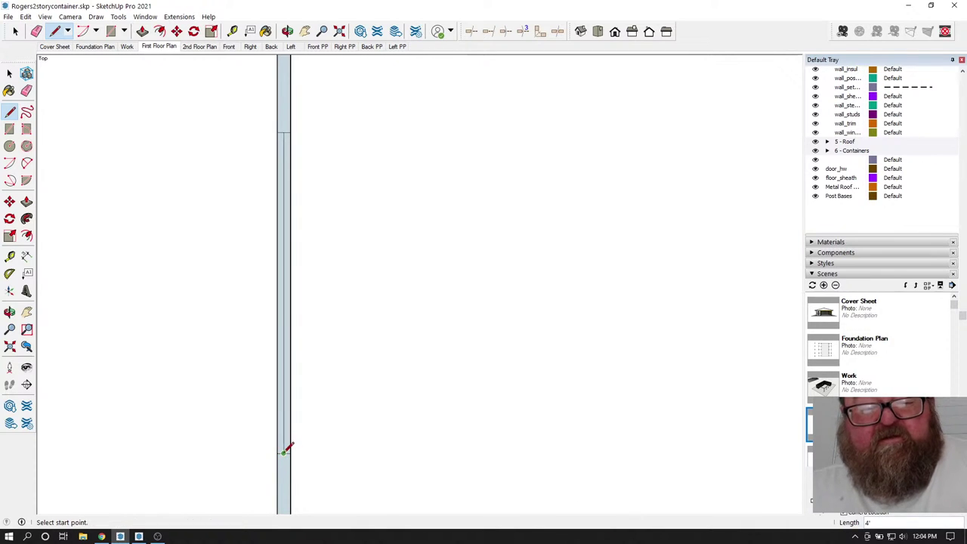
- Delete the faces on both sides of the window centerline, keeping the edges as the window symbol
{"action": "left_click", "coordinate": [15, 31]}
{"action": "scroll", "coordinate": [262, 188], "scroll_direction": "up", "scroll_amount": 1}
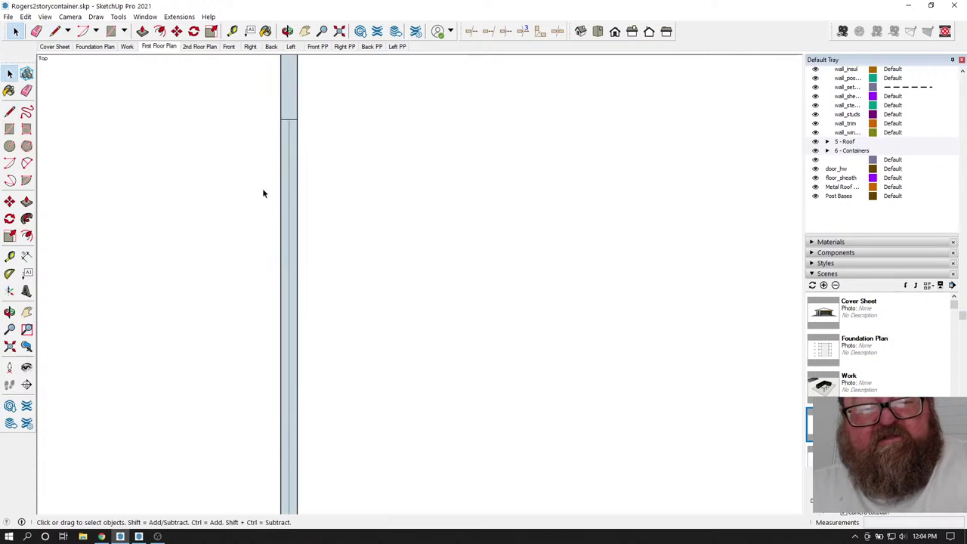
{"action": "left_click", "coordinate": [295, 204]}
{"action": "key", "text": "Delete"}
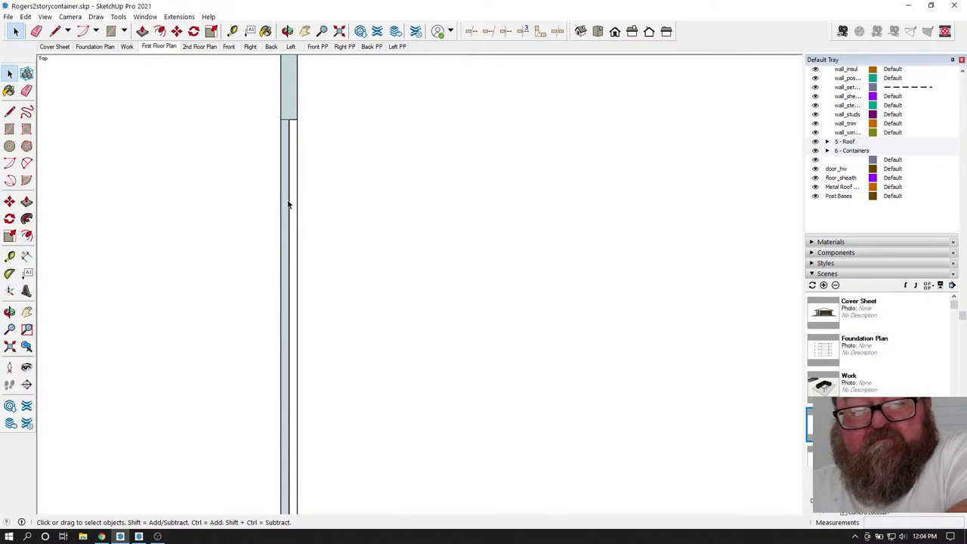
{"action": "scroll", "coordinate": [388, 218], "scroll_direction": "down", "scroll_amount": 2}
{"action": "scroll", "coordinate": [253, 271], "scroll_direction": "down", "scroll_amount": 2}
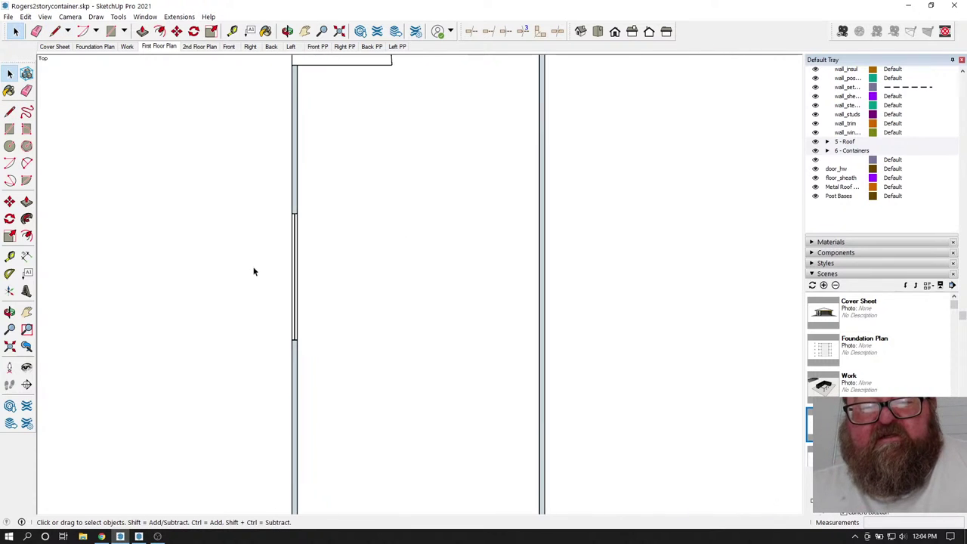
- Examine the two container outlines with their door and window openings and compare them with the building's floor plan
{"action": "scroll", "coordinate": [355, 307], "scroll_direction": "down", "scroll_amount": 2}
{"action": "scroll", "coordinate": [380, 360], "scroll_direction": "down", "scroll_amount": 3}
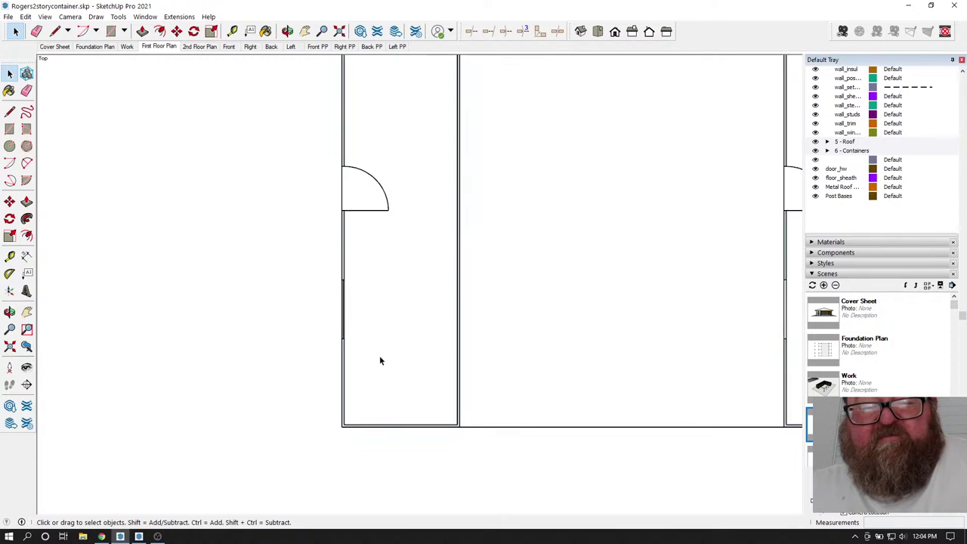
{"action": "scroll", "coordinate": [380, 361], "scroll_direction": "up", "scroll_amount": 2}
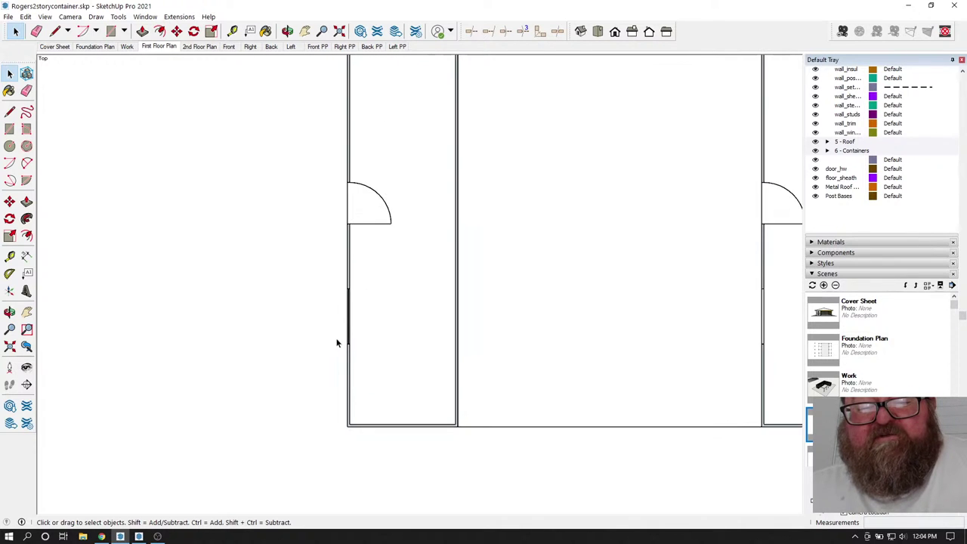
{"action": "scroll", "coordinate": [340, 347], "scroll_direction": "down", "scroll_amount": 2}
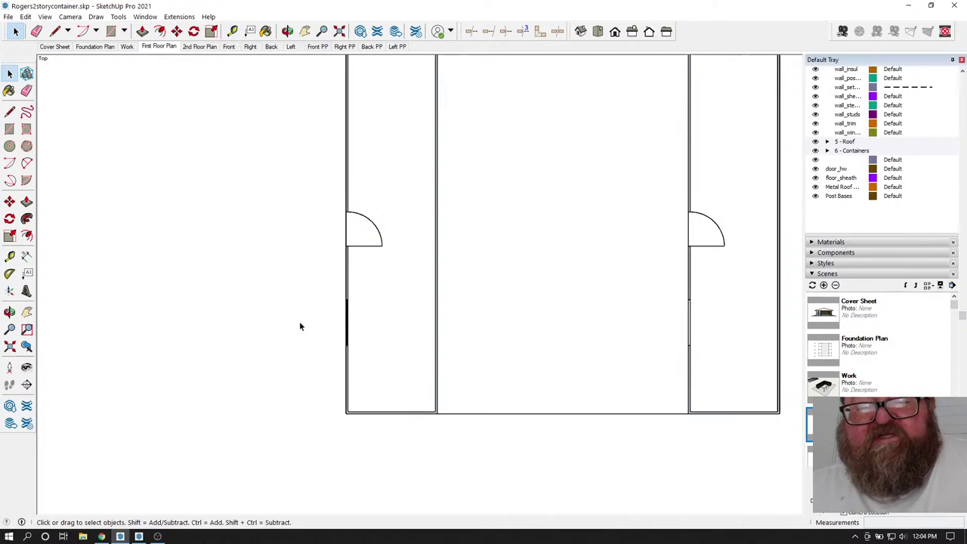
{"action": "scroll", "coordinate": [297, 339], "scroll_direction": "down", "scroll_amount": 2}
{"action": "scroll", "coordinate": [596, 239], "scroll_direction": "down", "scroll_amount": 1}
{"action": "scroll", "coordinate": [627, 303], "scroll_direction": "up", "scroll_amount": 2}
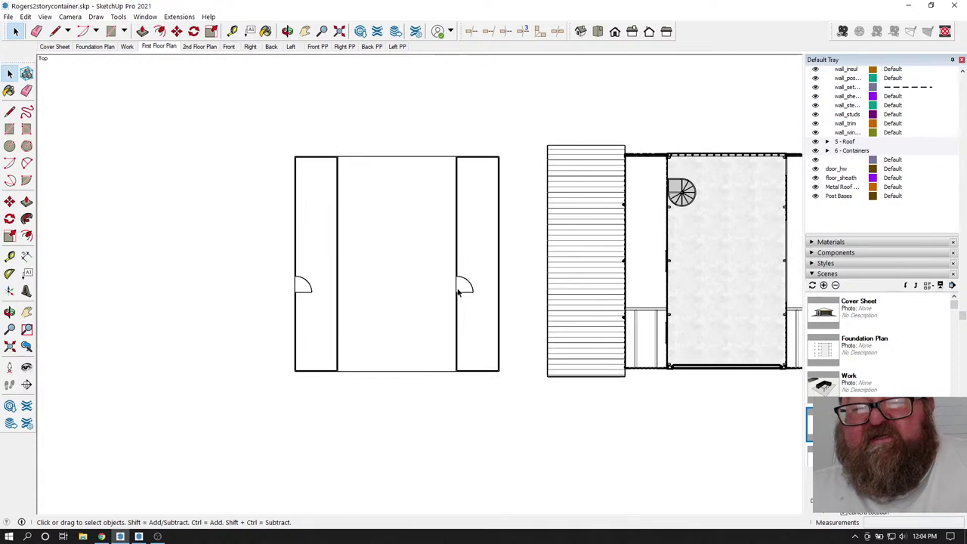
{"action": "scroll", "coordinate": [629, 298], "scroll_direction": "up", "scroll_amount": 1}
{"action": "scroll", "coordinate": [664, 287], "scroll_direction": "down", "scroll_amount": 1}
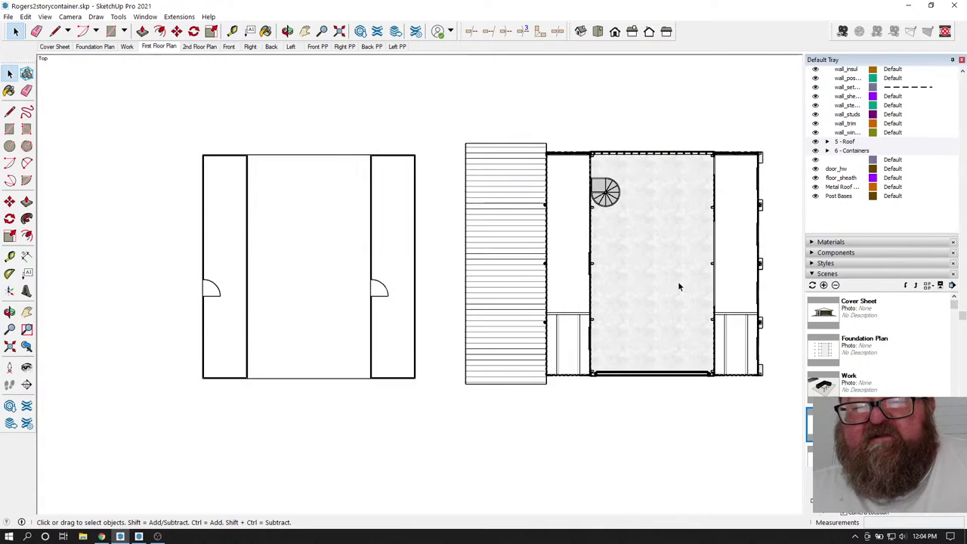
- Update the 2nd Floor Plan scene with the current view showing the outlines beside the building
{"action": "scroll", "coordinate": [678, 285], "scroll_direction": "up", "scroll_amount": 2}
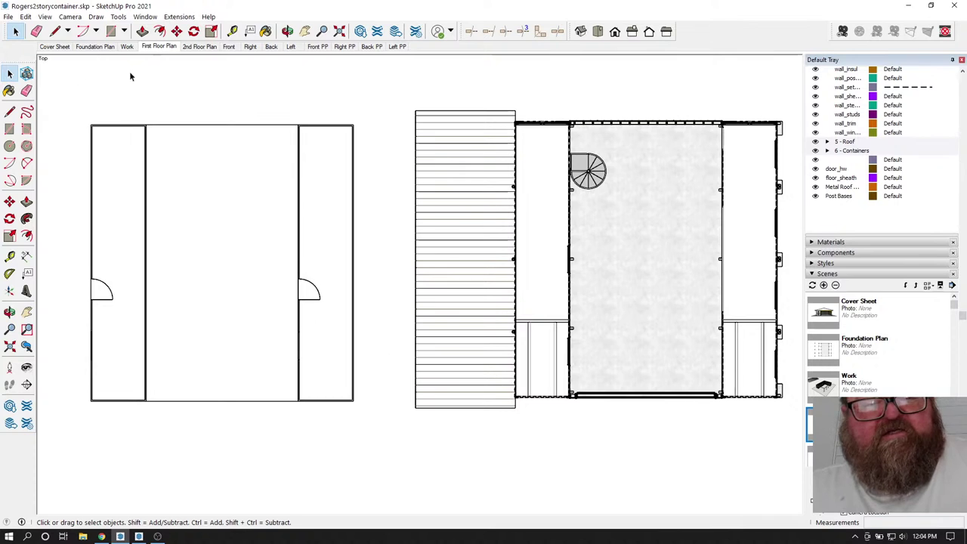
{"action": "right_click", "coordinate": [199, 50]}
{"action": "left_click", "coordinate": [225, 91]}
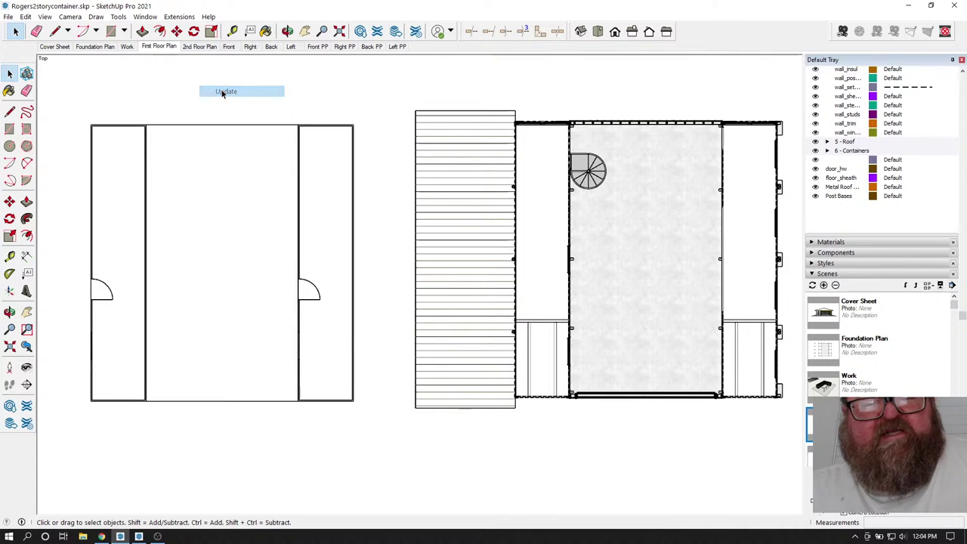
- Save the model and switch to the drawing set in LayOut
{"action": "left_click", "coordinate": [8, 17]}
{"action": "left_click", "coordinate": [22, 66]}
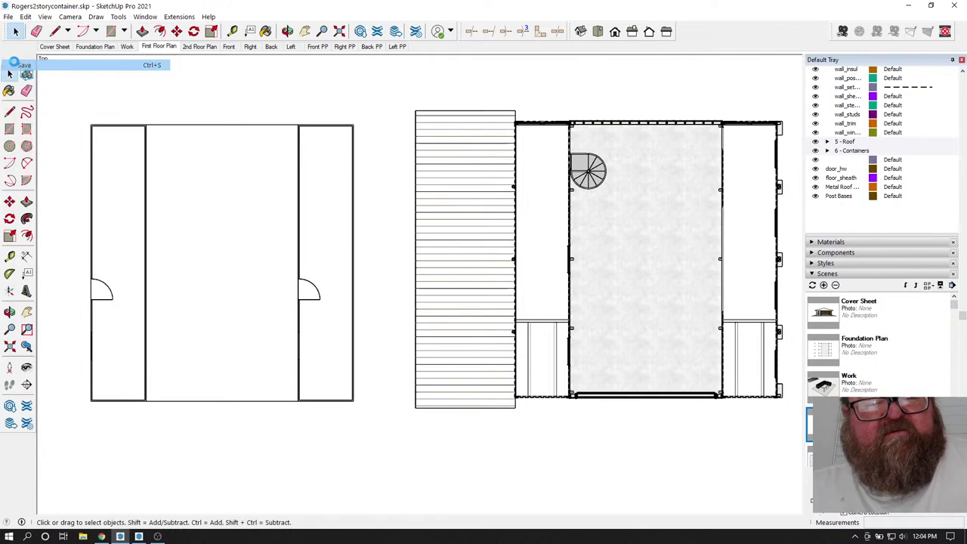
{"action": "left_click", "coordinate": [139, 537]}
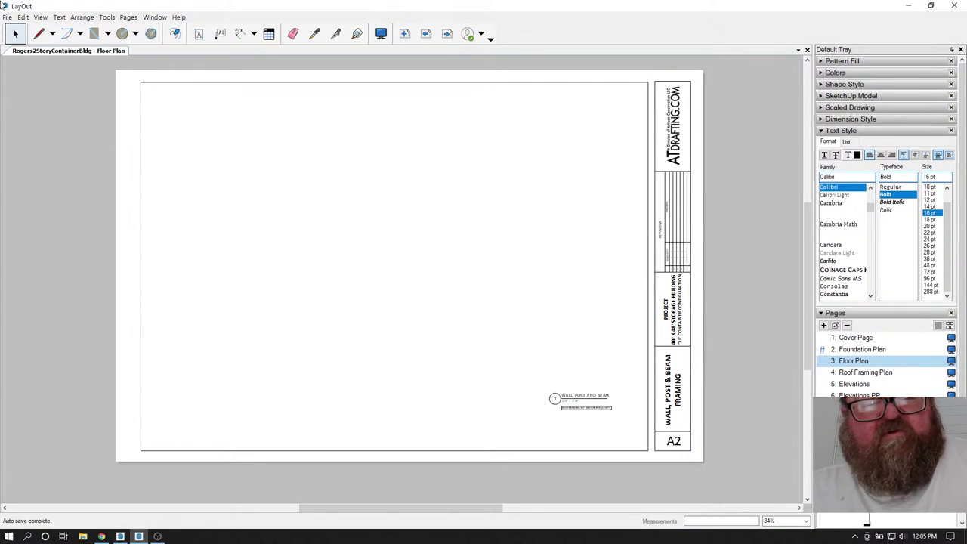
- Insert the SketchUp model Rogers2storycontainer.skp onto the Floor Plan page
{"action": "left_click", "coordinate": [8, 17]}
{"action": "left_click", "coordinate": [34, 161]}
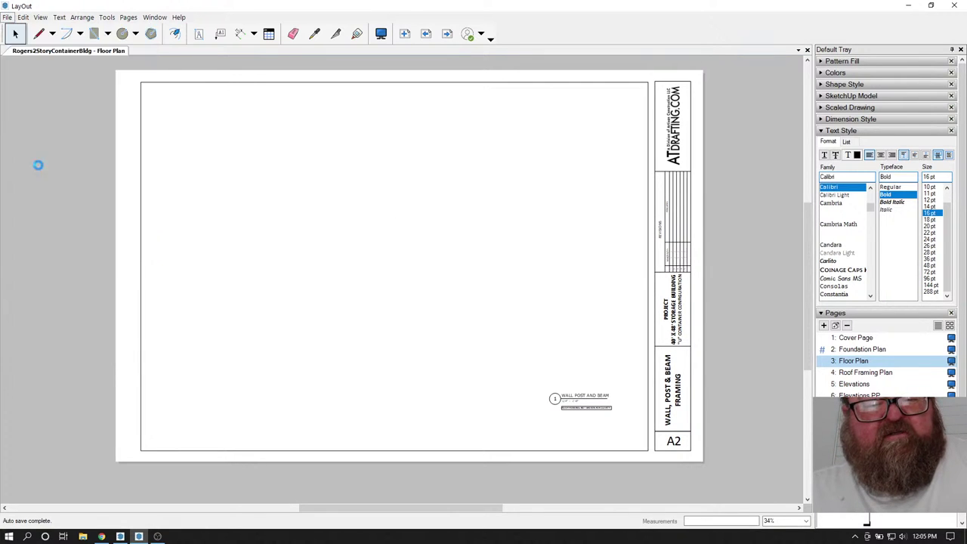
{"action": "left_click", "coordinate": [216, 87]}
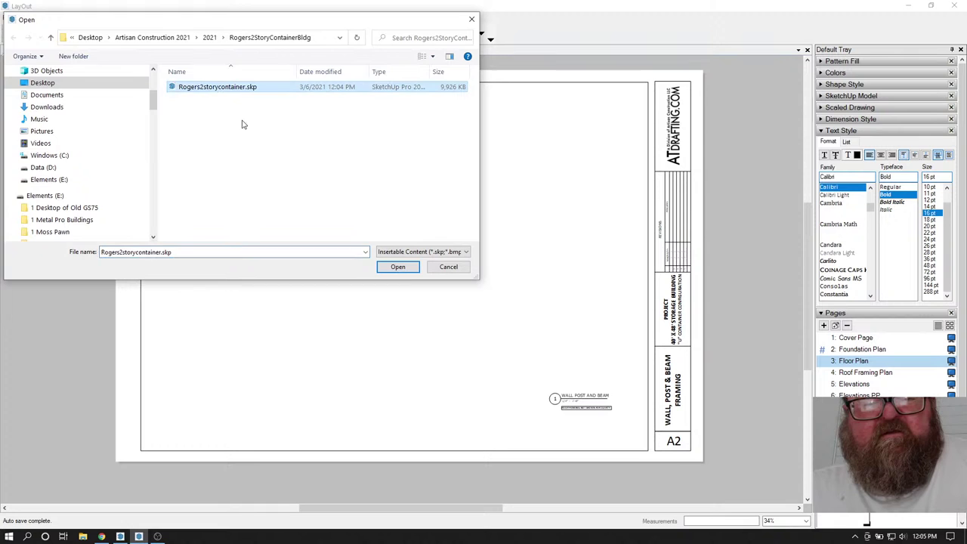
{"action": "left_click", "coordinate": [398, 267]}
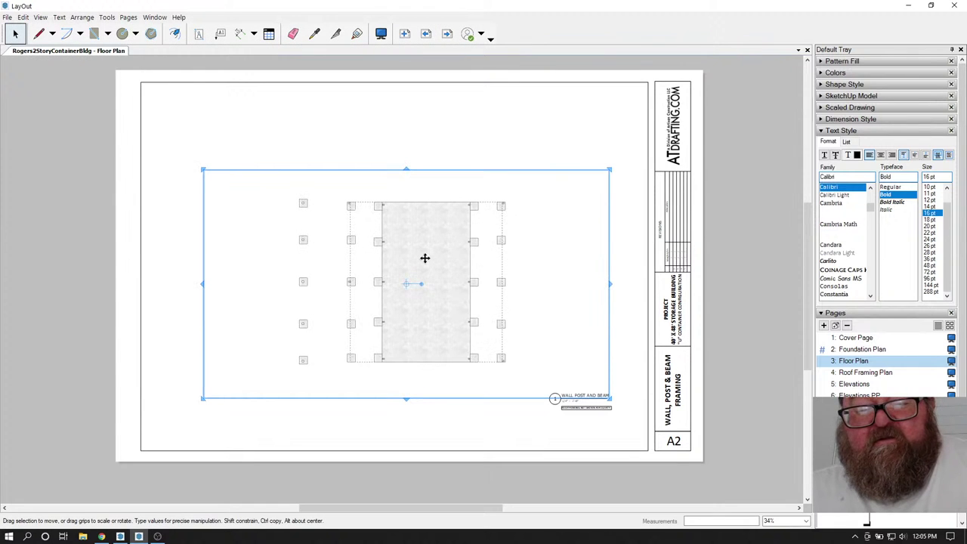
- Check the inserted viewport's scene list for the floor plan scenes and update its model reference from the SketchUp file
{"action": "right_click", "coordinate": [425, 258]}
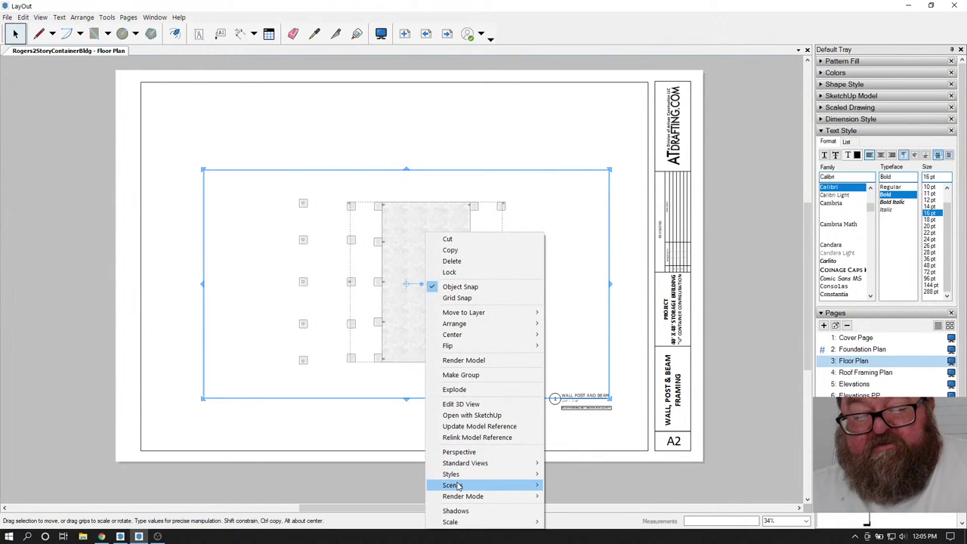
{"action": "mouse_move", "coordinate": [459, 486]}
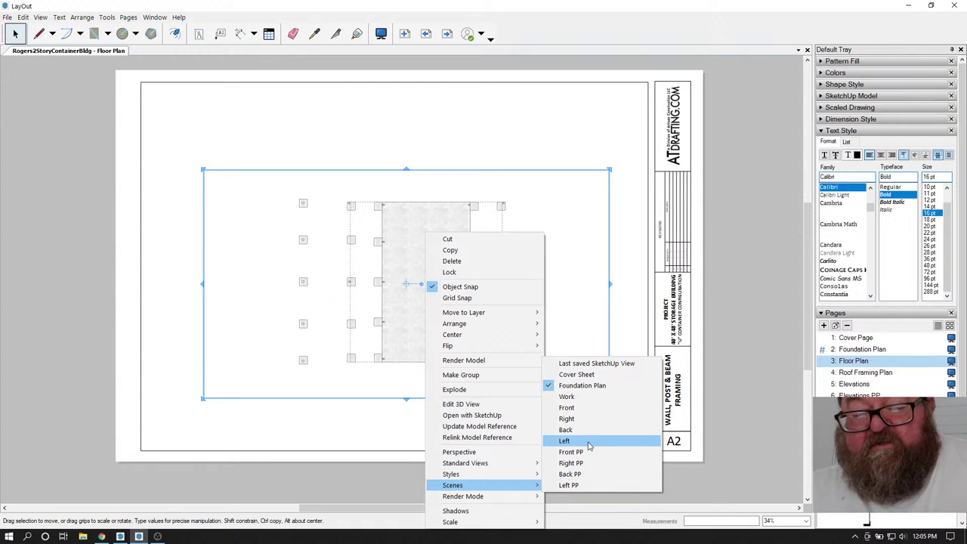
{"action": "left_click", "coordinate": [568, 419]}
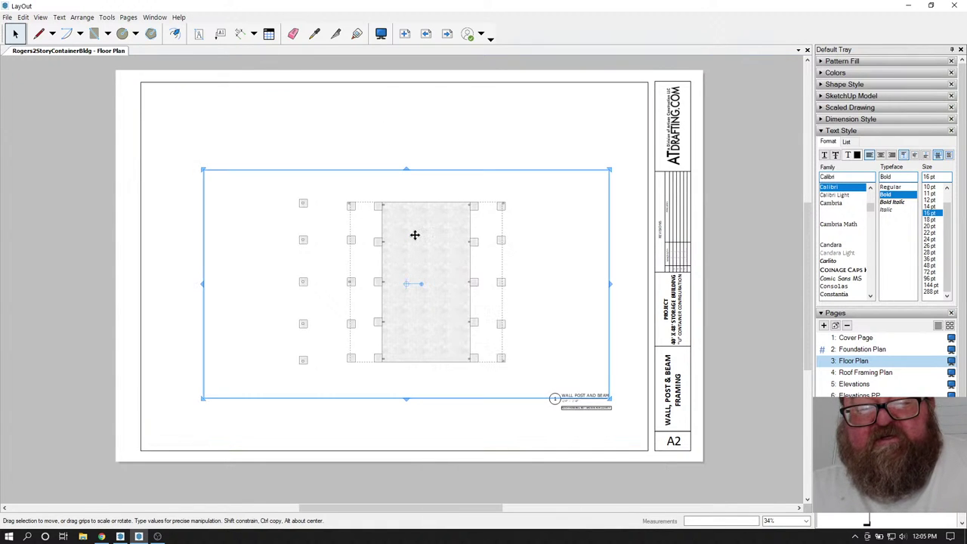
{"action": "right_click", "coordinate": [415, 237]}
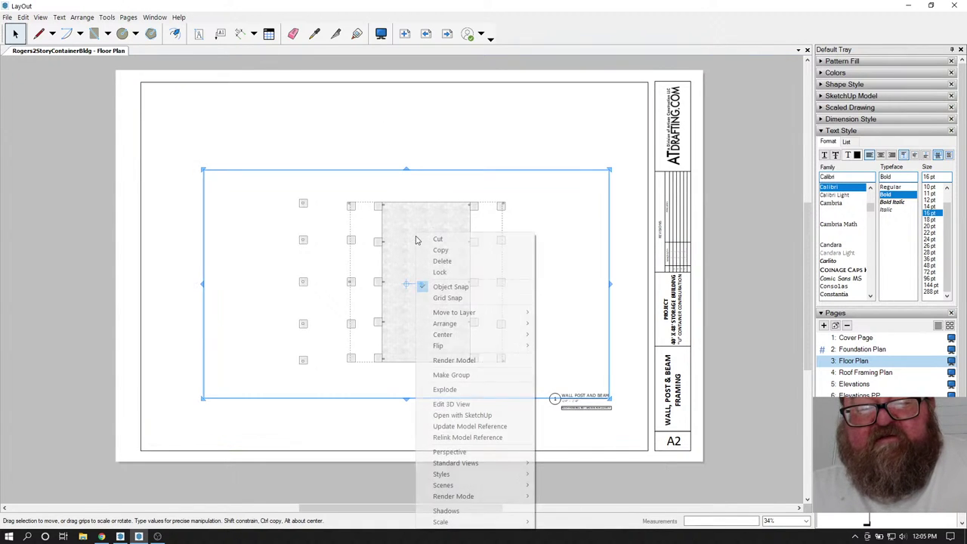
{"action": "left_click", "coordinate": [455, 426]}
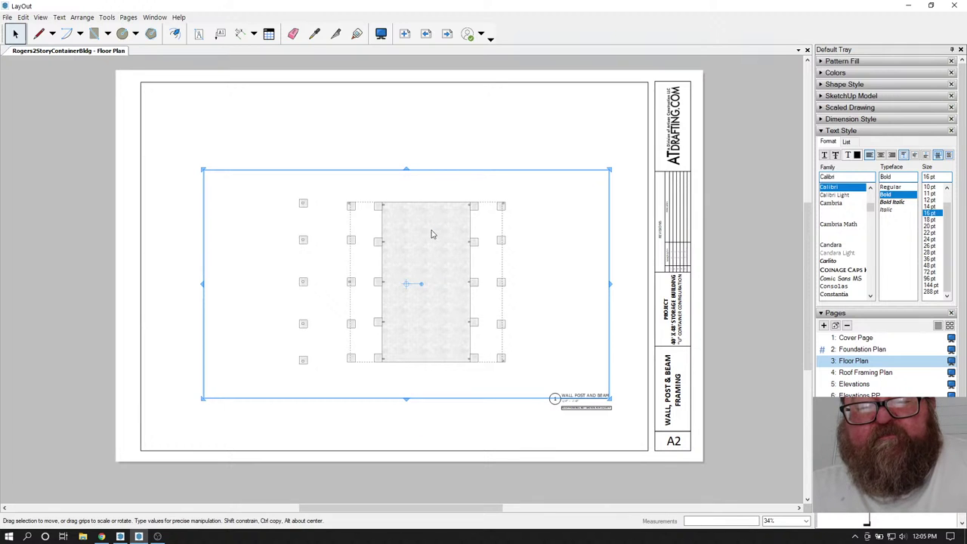
- Switch the viewport to the First Floor Plan scene
{"action": "right_click", "coordinate": [410, 239]}
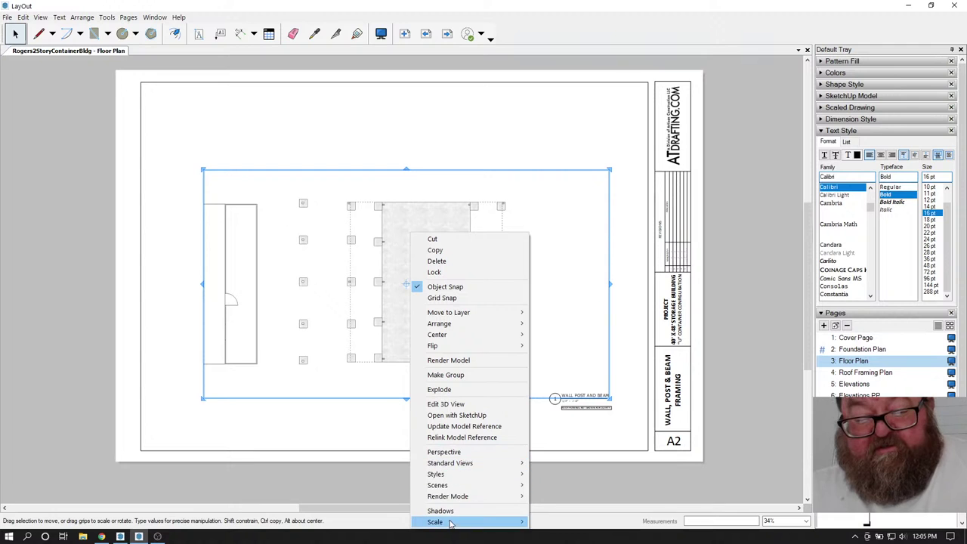
{"action": "mouse_move", "coordinate": [457, 485]}
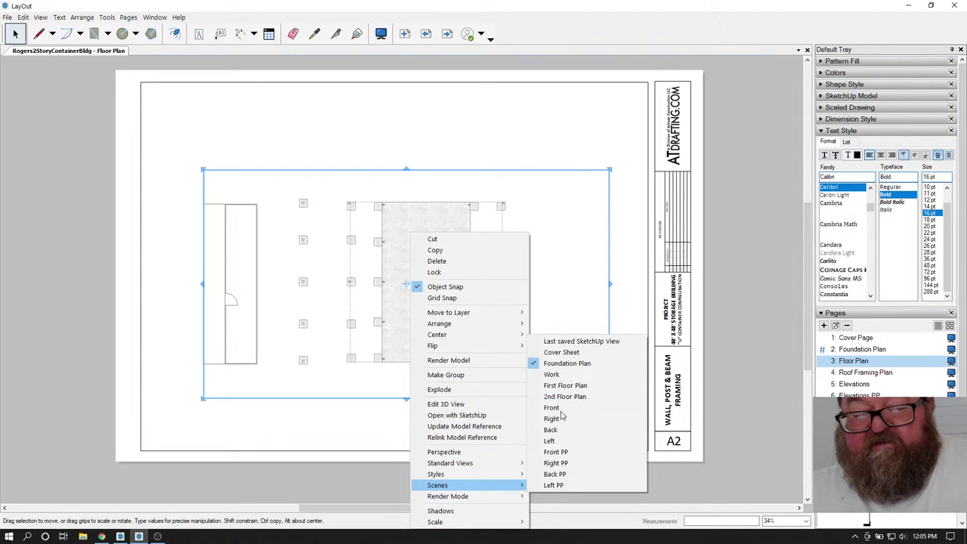
{"action": "left_click", "coordinate": [571, 387]}
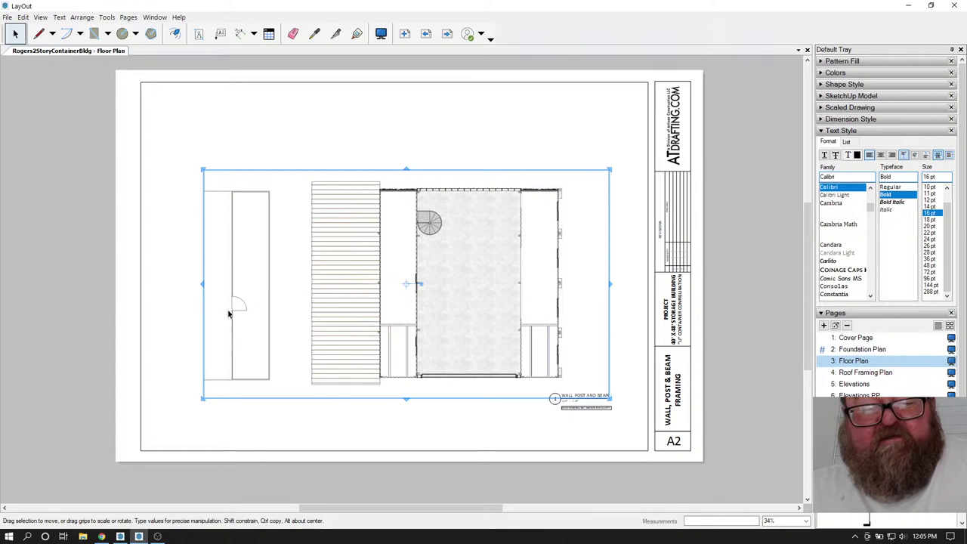
- Set the viewport to the 2nd Floor Plan scene and inspect the container outlines on the sheet
{"action": "right_click", "coordinate": [447, 298]}
{"action": "mouse_move", "coordinate": [489, 257]}
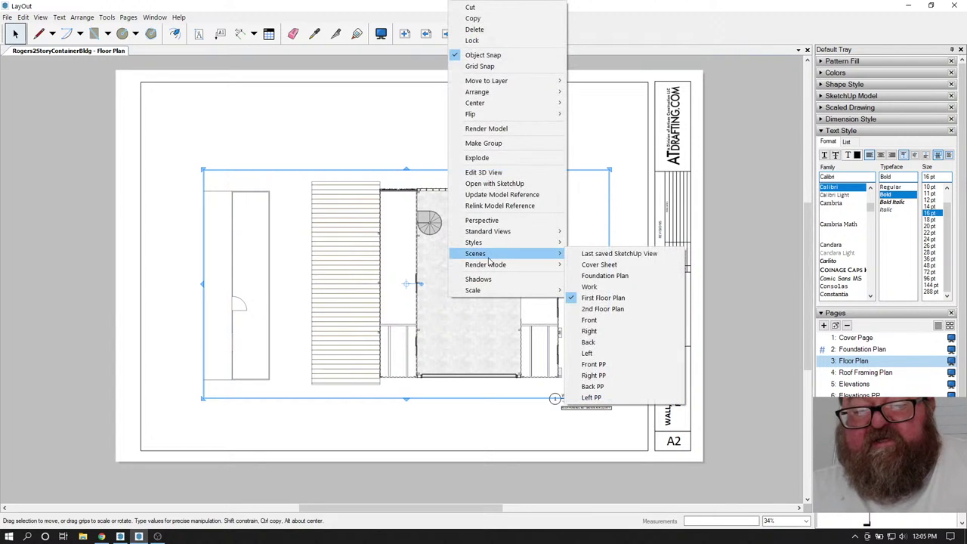
{"action": "left_click", "coordinate": [605, 309]}
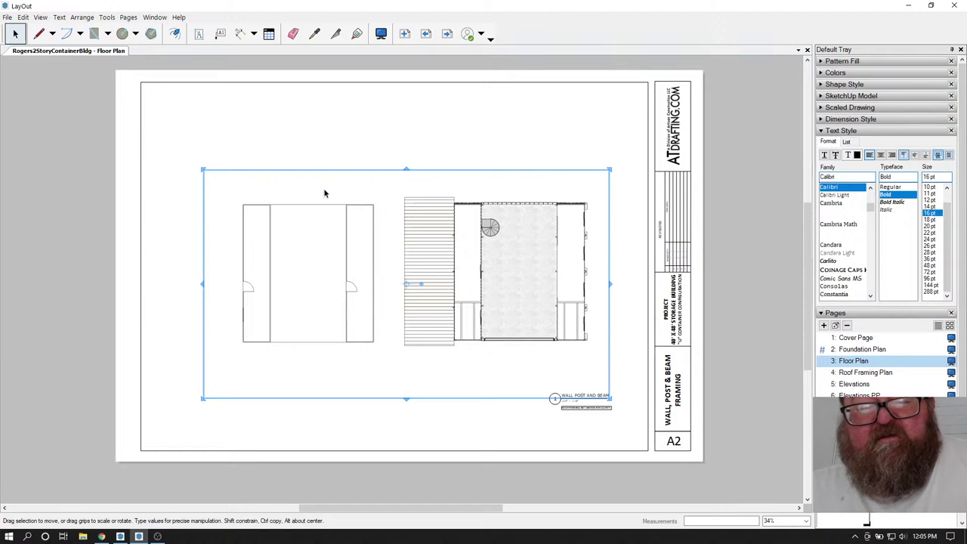
{"action": "left_click", "coordinate": [319, 154]}
{"action": "scroll", "coordinate": [317, 257], "scroll_direction": "up", "scroll_amount": 3}
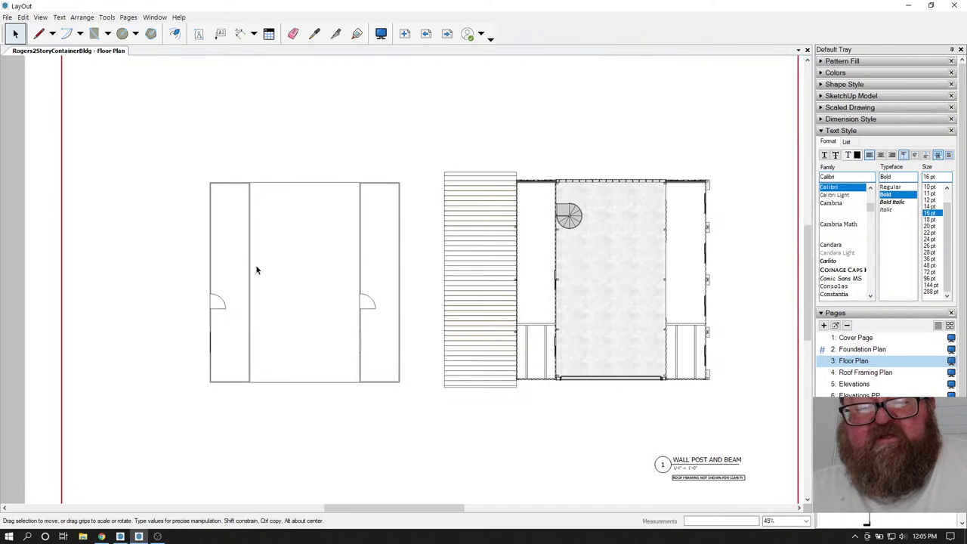
{"action": "scroll", "coordinate": [249, 249], "scroll_direction": "up", "scroll_amount": 2}
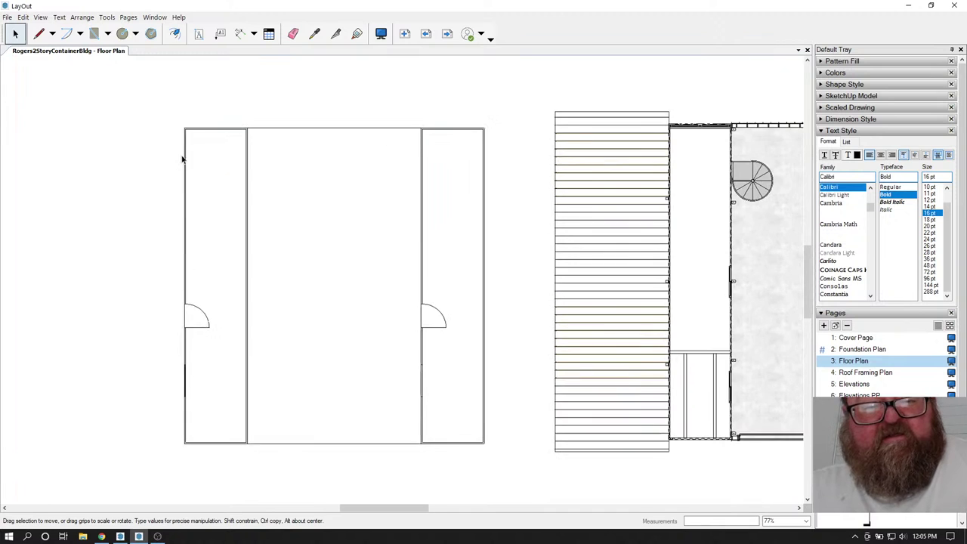
{"action": "scroll", "coordinate": [234, 243], "scroll_direction": "down", "scroll_amount": 4}
{"action": "scroll", "coordinate": [242, 246], "scroll_direction": "up", "scroll_amount": 3}
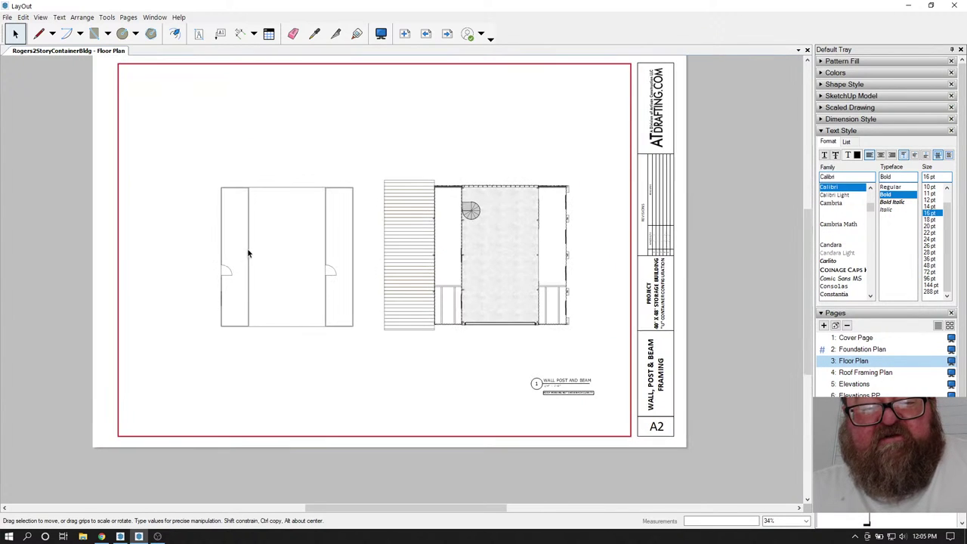
- Set the viewport scale to 1/4" = 1'-0" and widen the viewport on its building side to fit the whole plan
{"action": "right_click", "coordinate": [248, 247]}
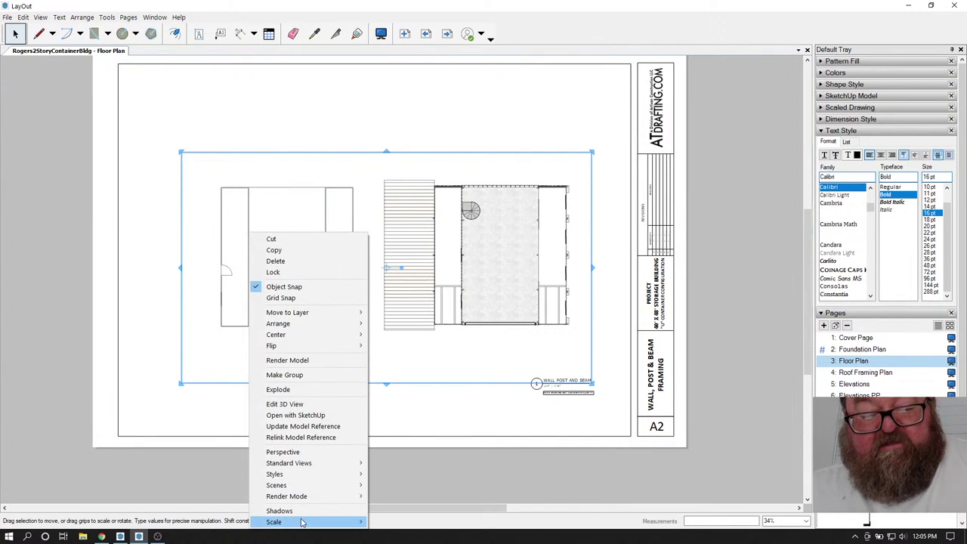
{"action": "mouse_move", "coordinate": [302, 522]}
{"action": "left_click", "coordinate": [390, 179]}
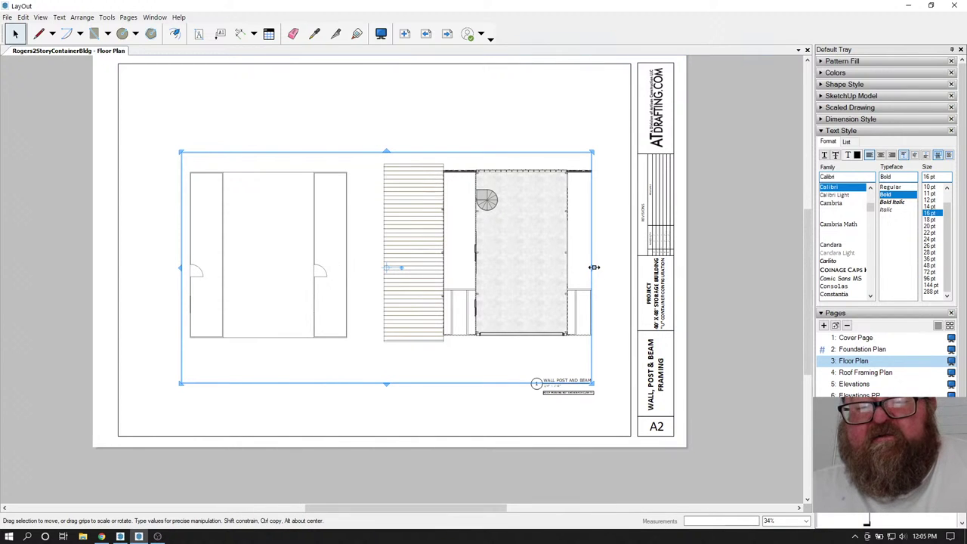
{"action": "left_click", "coordinate": [822, 97]}
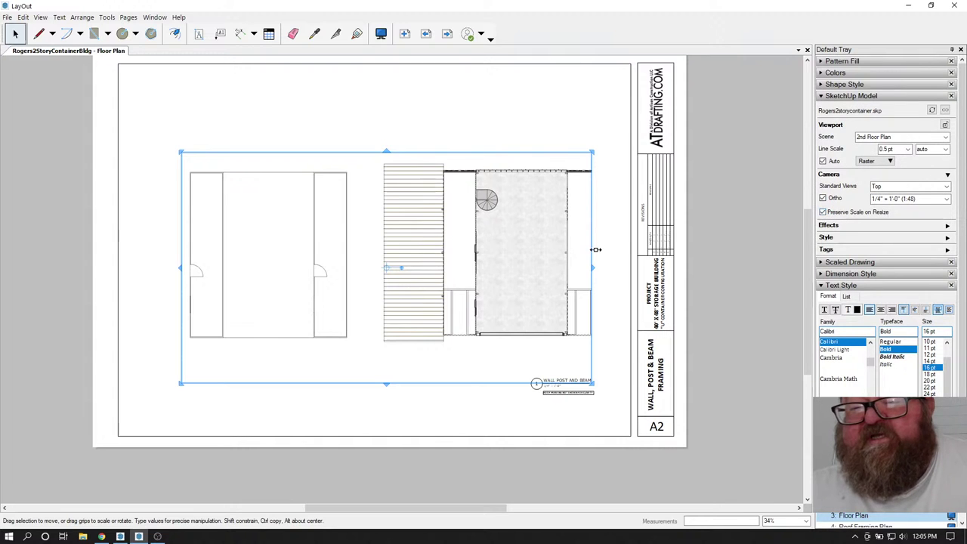
{"action": "left_click_drag", "start_coordinate": [591, 265], "coordinate": [621, 265]}
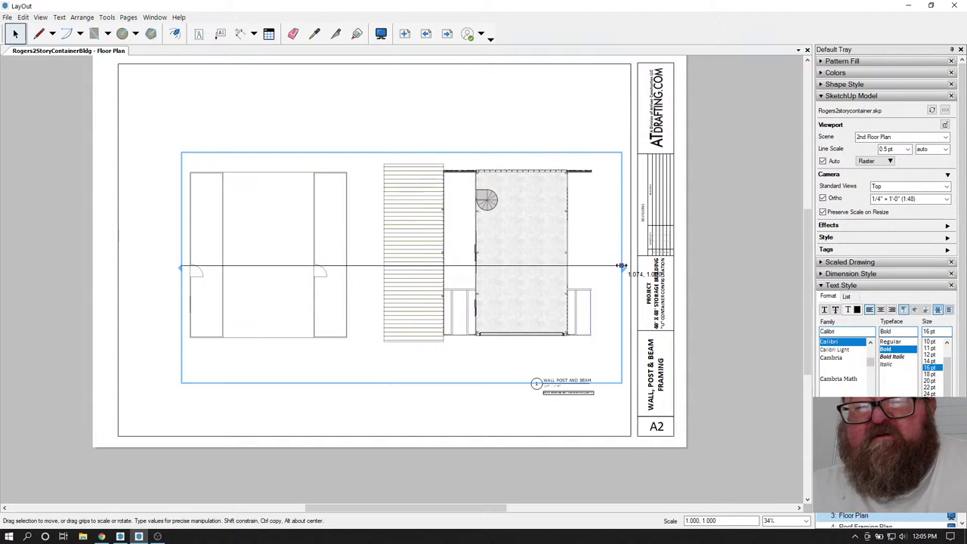
- Dimension the outer wall of the leftmost container from its lower corner to the middle of the window, outside the outline
{"action": "scroll", "coordinate": [198, 283], "scroll_direction": "up", "scroll_amount": 3}
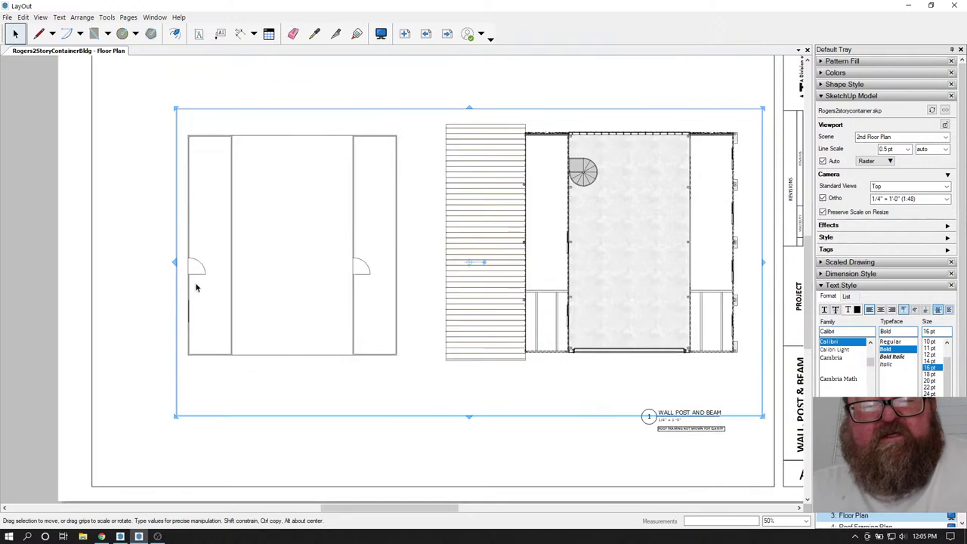
{"action": "left_click", "coordinate": [238, 34]}
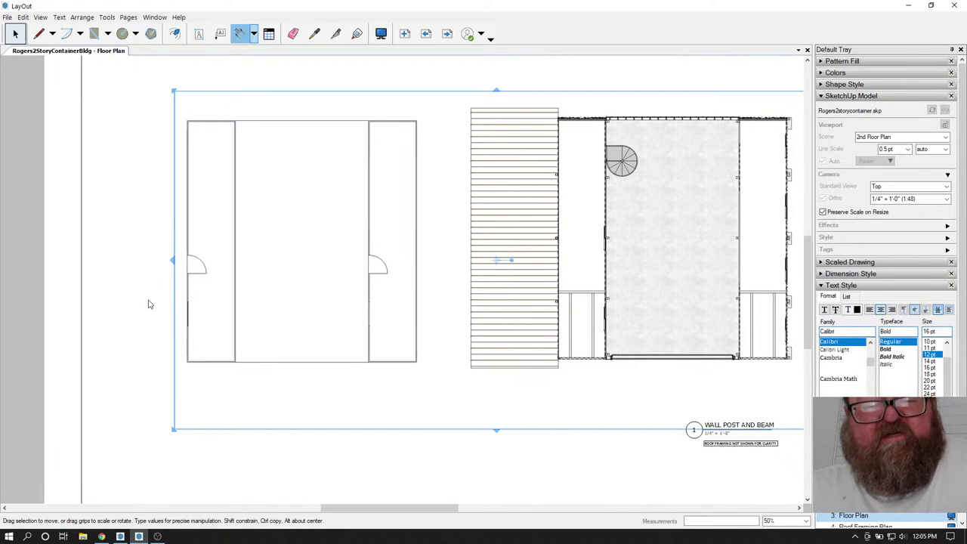
{"action": "scroll", "coordinate": [156, 324], "scroll_direction": "up", "scroll_amount": 4}
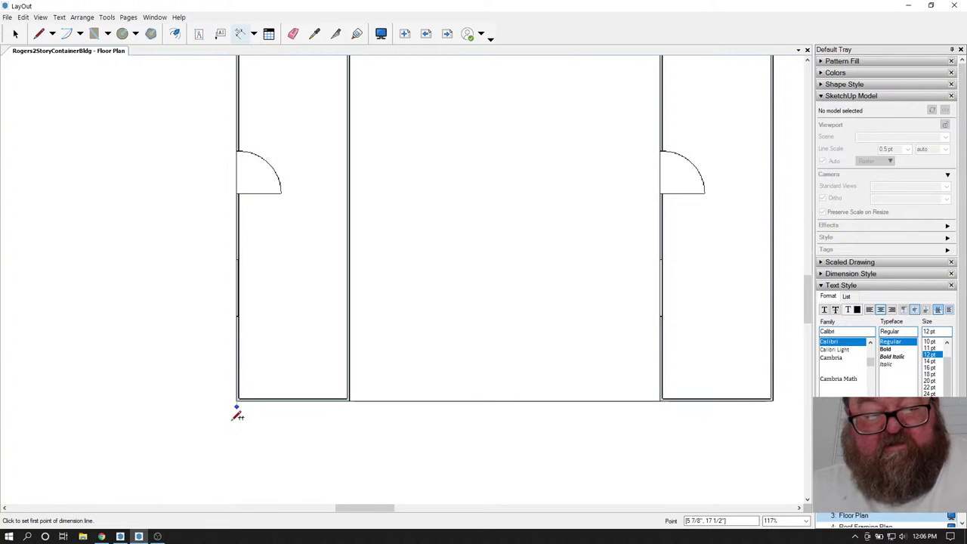
{"action": "scroll", "coordinate": [210, 425], "scroll_direction": "up", "scroll_amount": 1}
{"action": "left_click", "coordinate": [249, 390]}
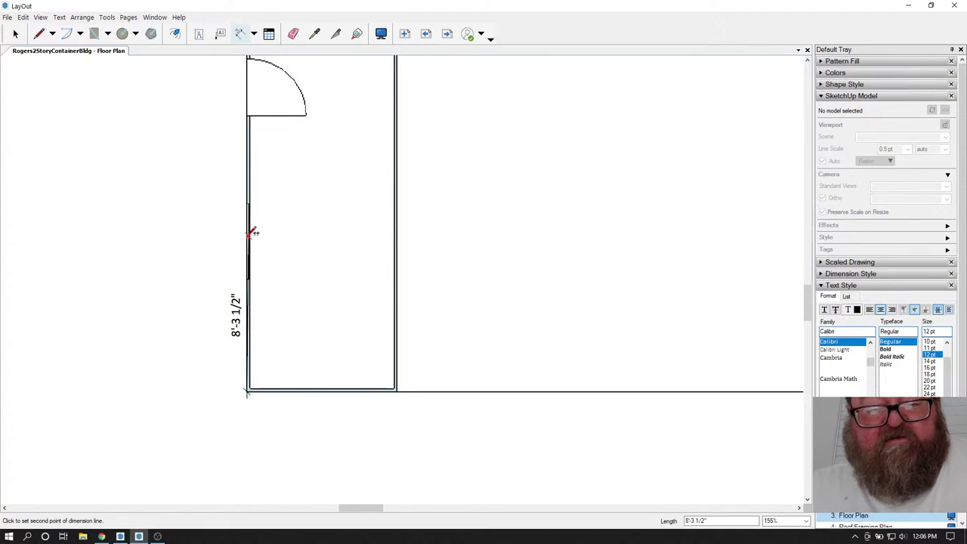
{"action": "left_click", "coordinate": [249, 233]}
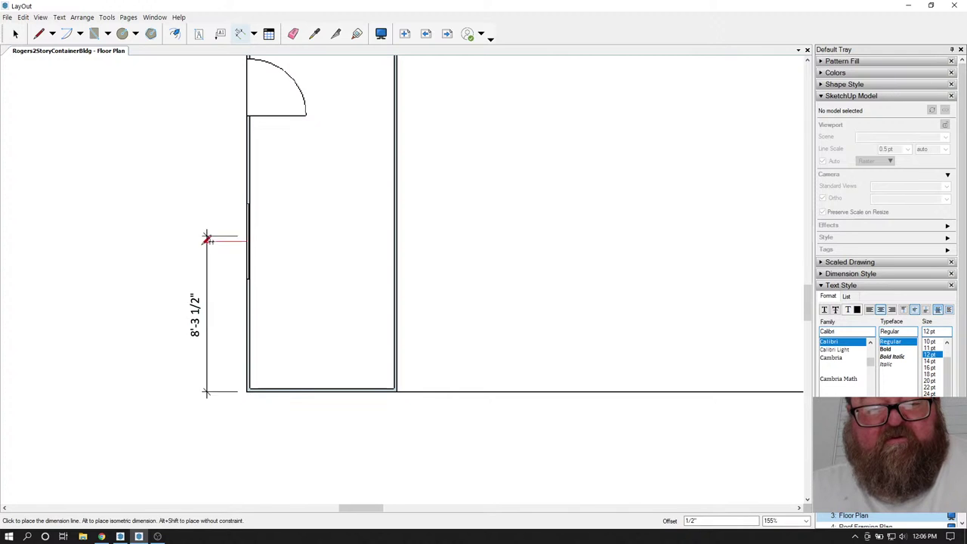
{"action": "left_click", "coordinate": [195, 234]}
- Add a dimension from the middle of the window to the middle of the door opening, aligned with the first dimension
{"action": "left_click", "coordinate": [249, 233]}
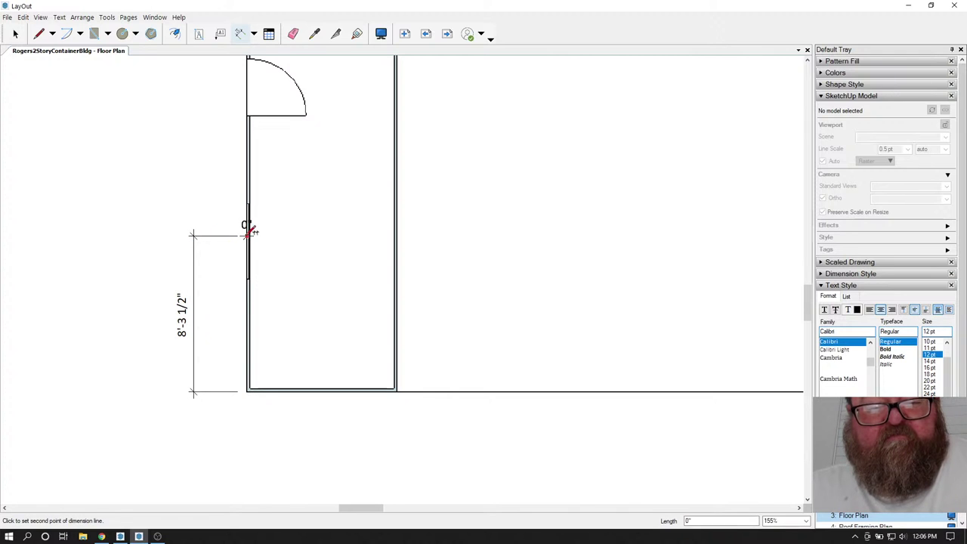
{"action": "left_click", "coordinate": [249, 86]}
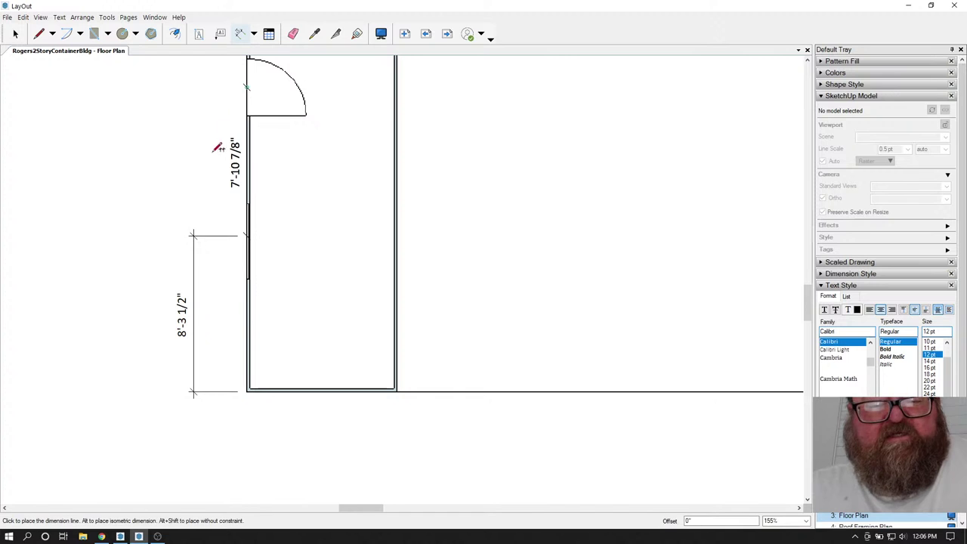
{"action": "left_click", "coordinate": [197, 178]}
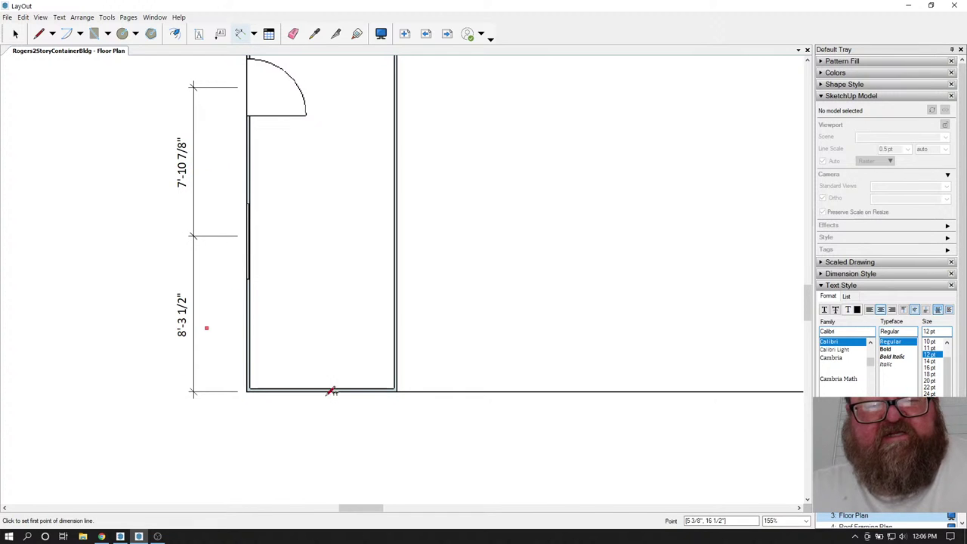
- Dimension from the middle of the door opening to the container's upper corner, in line with the existing dimension string
{"action": "scroll", "coordinate": [324, 377], "scroll_direction": "down", "scroll_amount": 3}
{"action": "scroll", "coordinate": [269, 201], "scroll_direction": "up", "scroll_amount": 3}
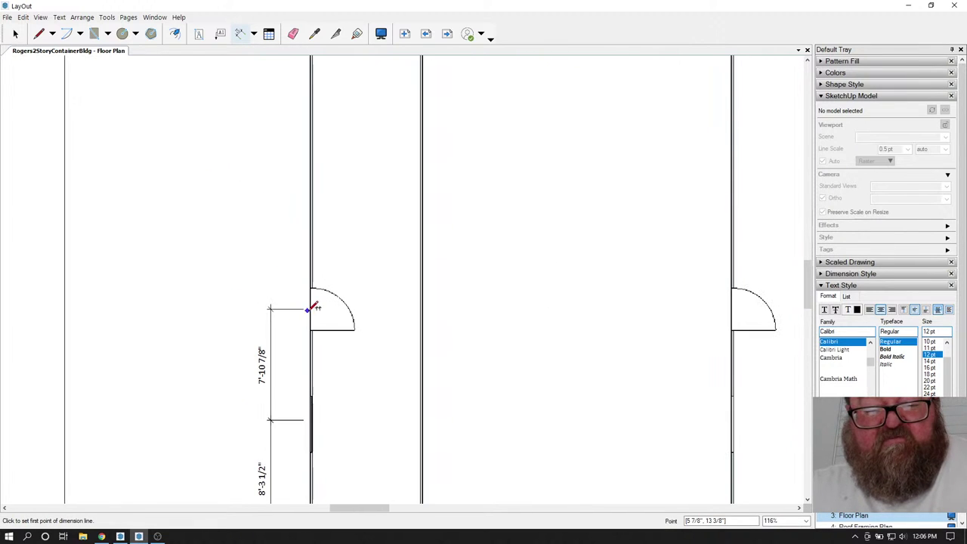
{"action": "left_click", "coordinate": [316, 306]}
{"action": "scroll", "coordinate": [302, 242], "scroll_direction": "down", "scroll_amount": 3}
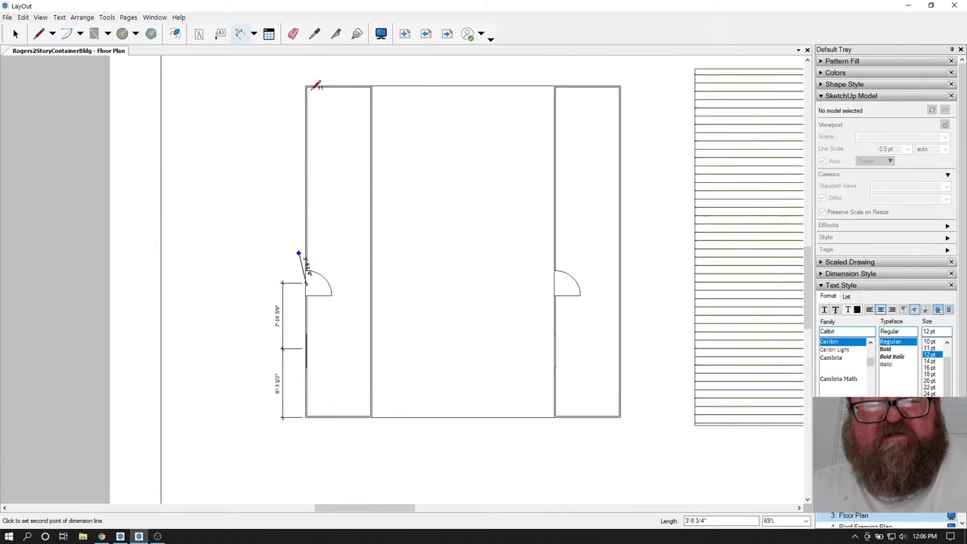
{"action": "scroll", "coordinate": [316, 85], "scroll_direction": "up", "scroll_amount": 3}
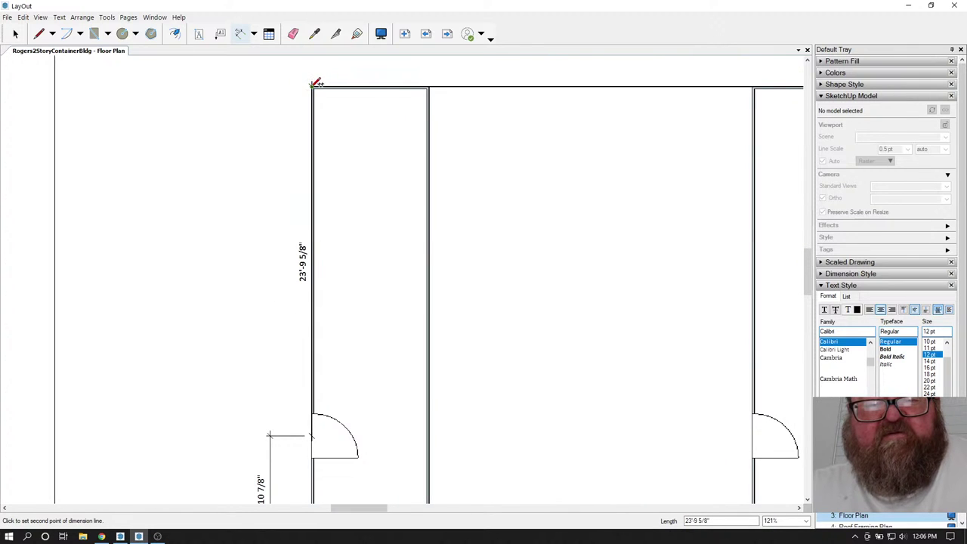
{"action": "left_click", "coordinate": [316, 83]}
{"action": "scroll", "coordinate": [316, 84], "scroll_direction": "down", "scroll_amount": 2}
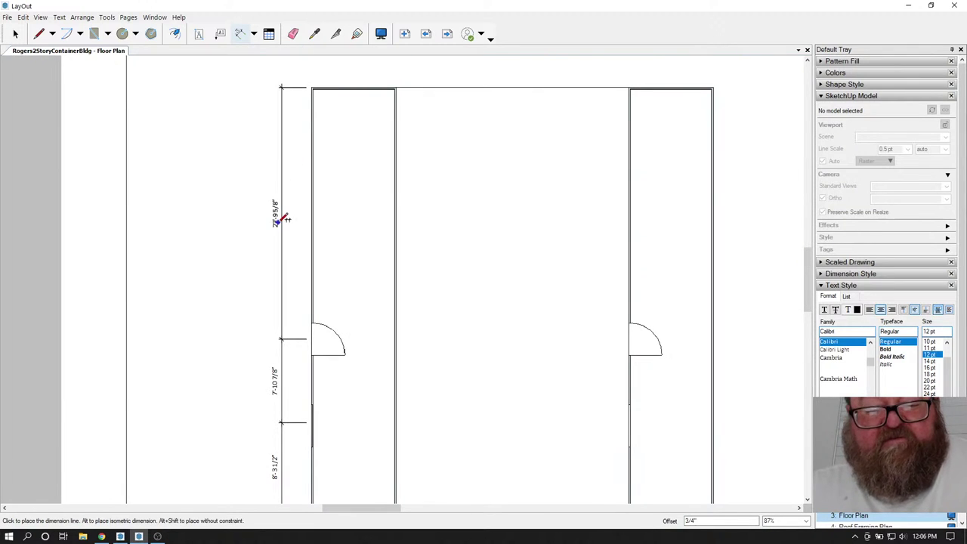
{"action": "left_click", "coordinate": [282, 219]}
- Dimension the leftmost container's full outer length from its upper corner to its lower corner, outside the existing dimension string
{"action": "scroll", "coordinate": [350, 168], "scroll_direction": "down", "scroll_amount": 2}
{"action": "scroll", "coordinate": [340, 196], "scroll_direction": "up", "scroll_amount": 4}
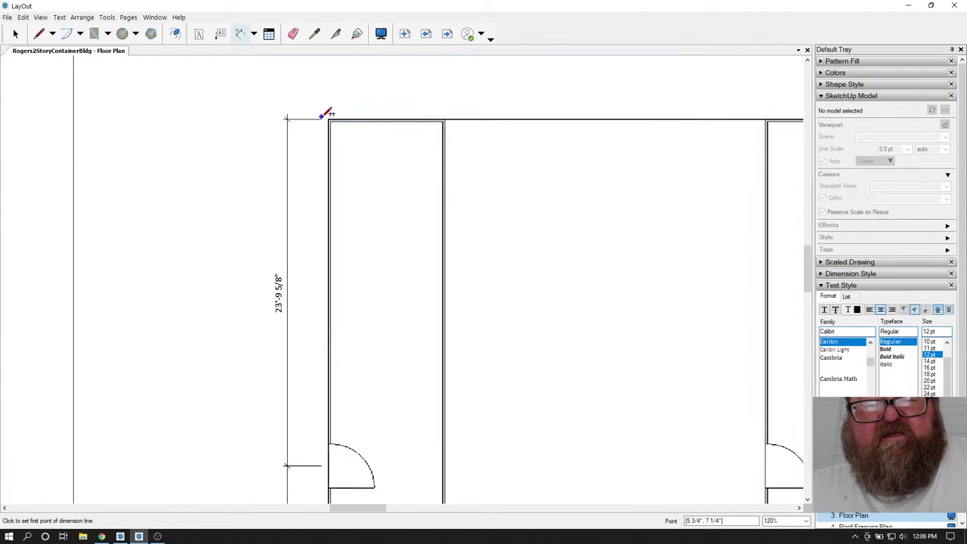
{"action": "left_click", "coordinate": [331, 118]}
{"action": "scroll", "coordinate": [335, 128], "scroll_direction": "down", "scroll_amount": 4}
{"action": "scroll", "coordinate": [337, 368], "scroll_direction": "up", "scroll_amount": 4}
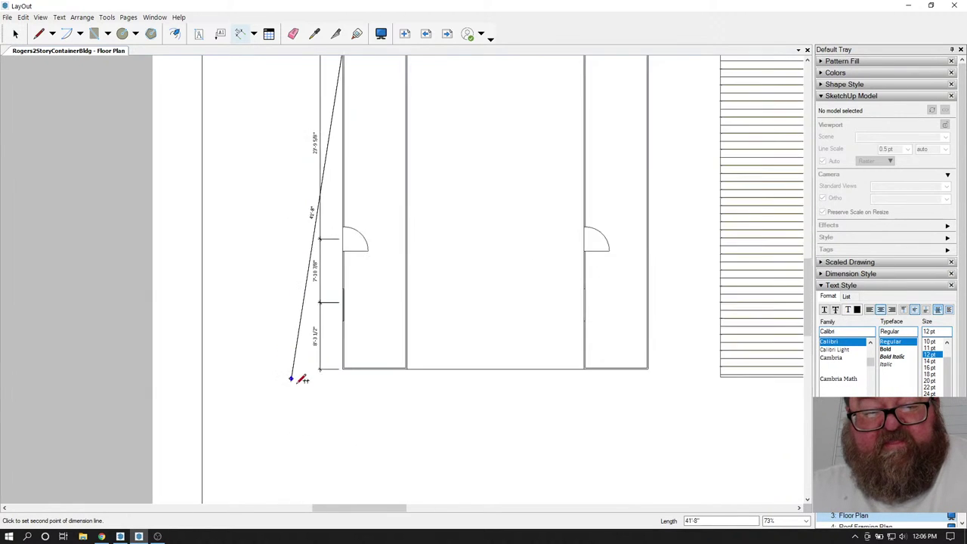
{"action": "scroll", "coordinate": [337, 368], "scroll_direction": "up", "scroll_amount": 3}
{"action": "left_click", "coordinate": [363, 361]}
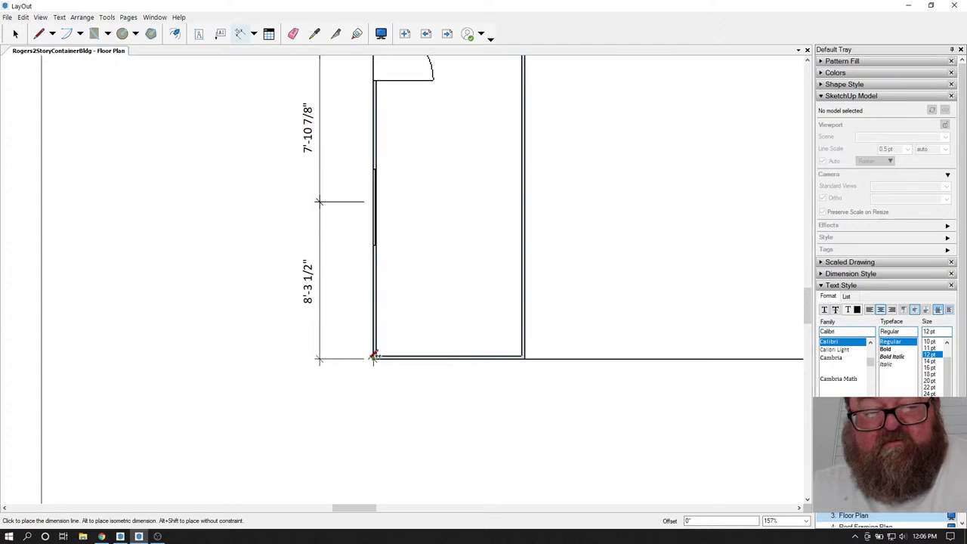
{"action": "left_click", "coordinate": [262, 354]}
{"action": "scroll", "coordinate": [305, 399], "scroll_direction": "down", "scroll_amount": 4}
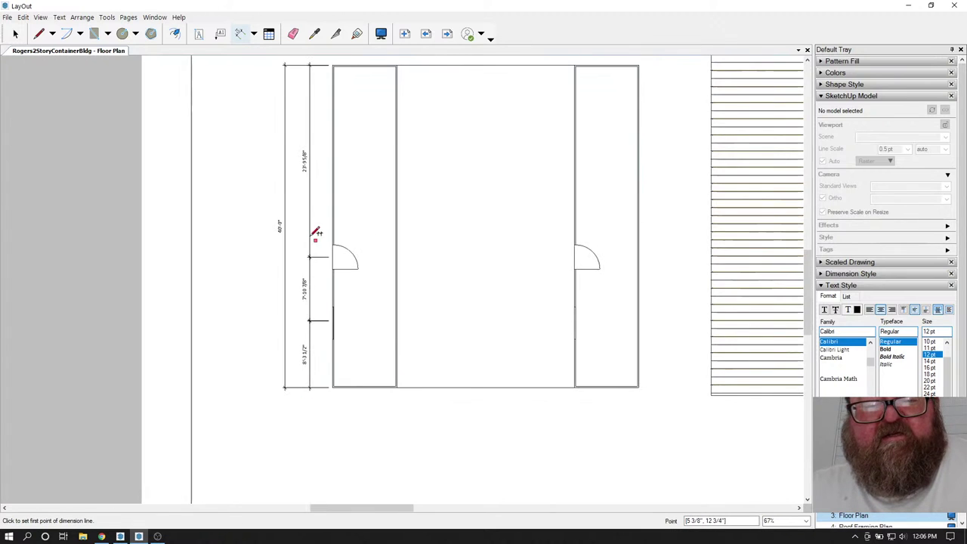
{"action": "scroll", "coordinate": [309, 248], "scroll_direction": "up", "scroll_amount": 1}
{"action": "scroll", "coordinate": [243, 318], "scroll_direction": "down", "scroll_amount": 4}
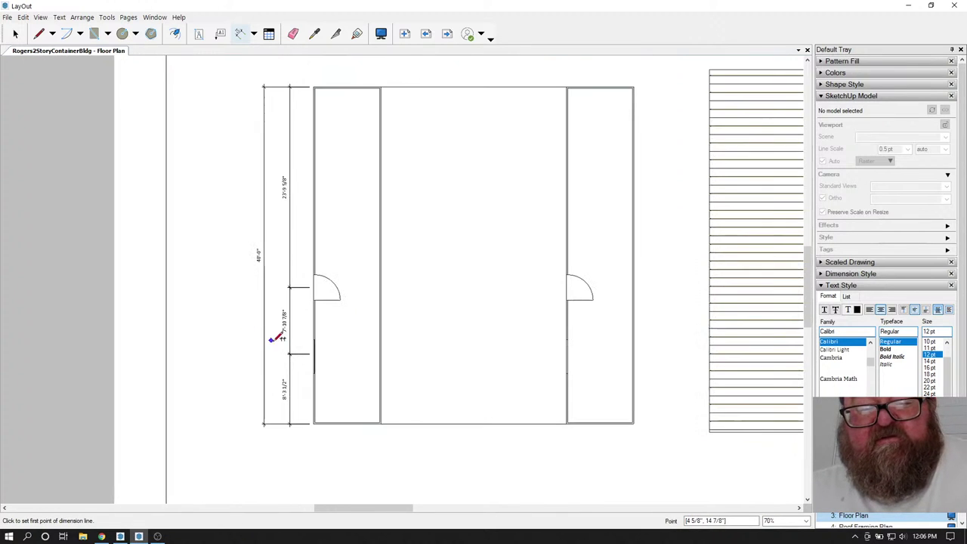
- On the wall post and beam plan, dimension the outer wall from its lower right corner to the middle of the nearest window, offset outside the building
{"action": "scroll", "coordinate": [565, 319], "scroll_direction": "up", "scroll_amount": 2}
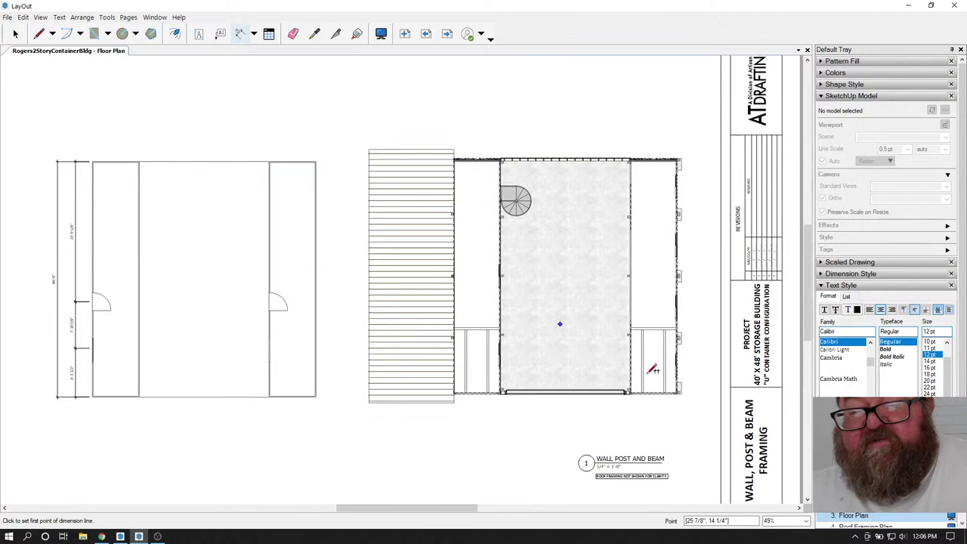
{"action": "scroll", "coordinate": [696, 393], "scroll_direction": "up", "scroll_amount": 4}
{"action": "scroll", "coordinate": [694, 379], "scroll_direction": "up", "scroll_amount": 5}
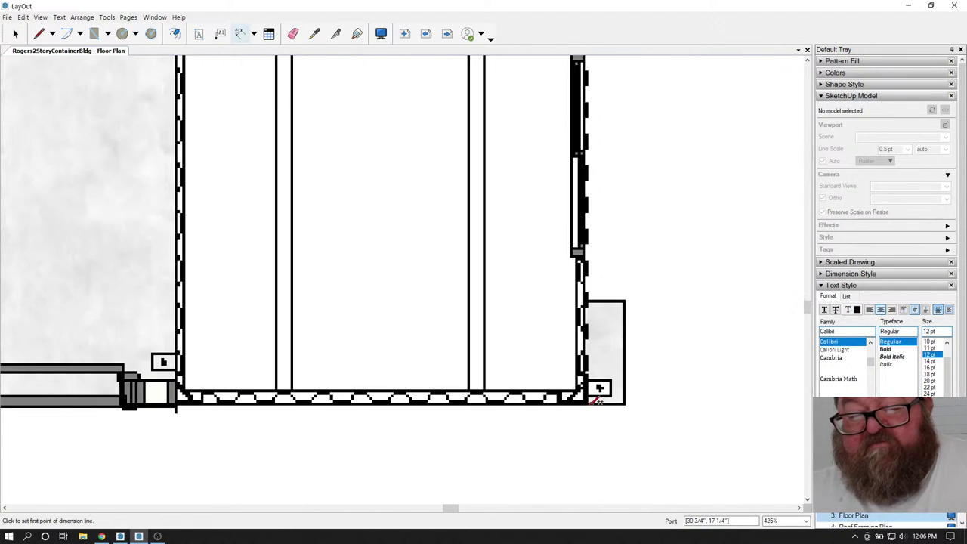
{"action": "left_click", "coordinate": [594, 401]}
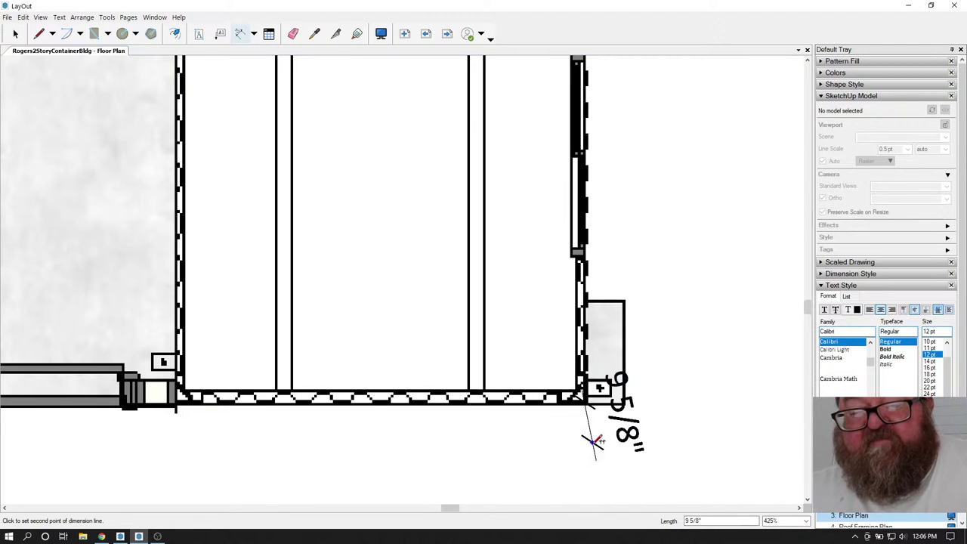
{"action": "scroll", "coordinate": [621, 363], "scroll_direction": "down", "scroll_amount": 2}
{"action": "scroll", "coordinate": [609, 280], "scroll_direction": "up", "scroll_amount": 1}
{"action": "scroll", "coordinate": [602, 274], "scroll_direction": "up", "scroll_amount": 2}
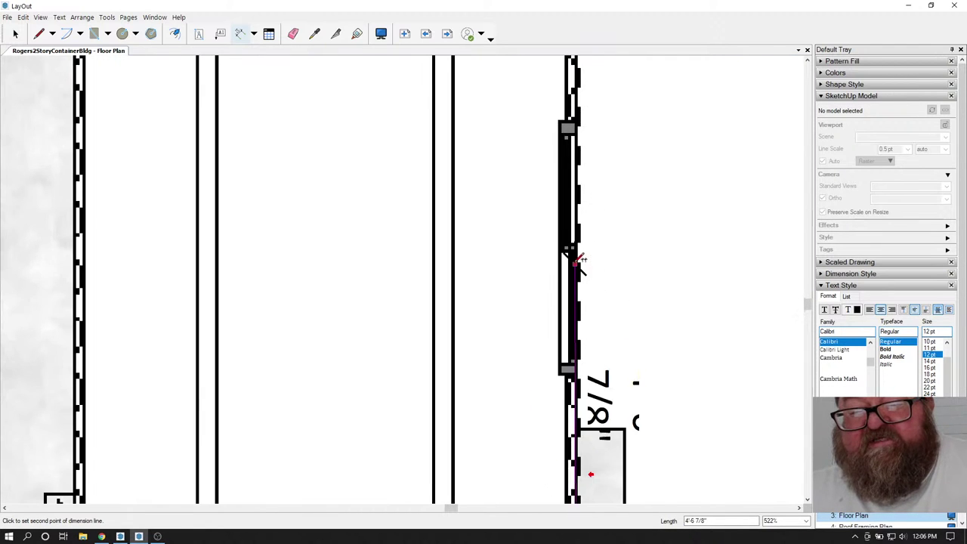
{"action": "left_click", "coordinate": [575, 248]}
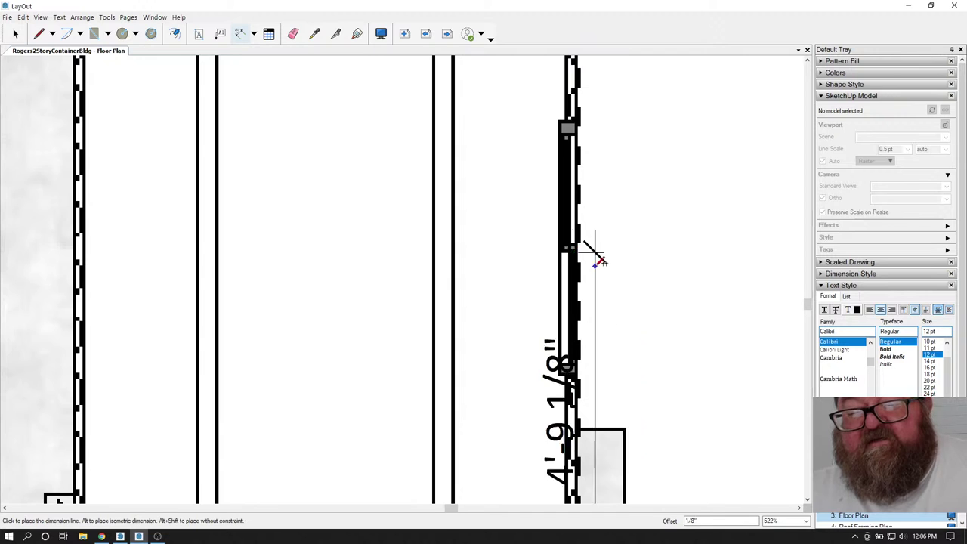
{"action": "scroll", "coordinate": [601, 260], "scroll_direction": "down", "scroll_amount": 3}
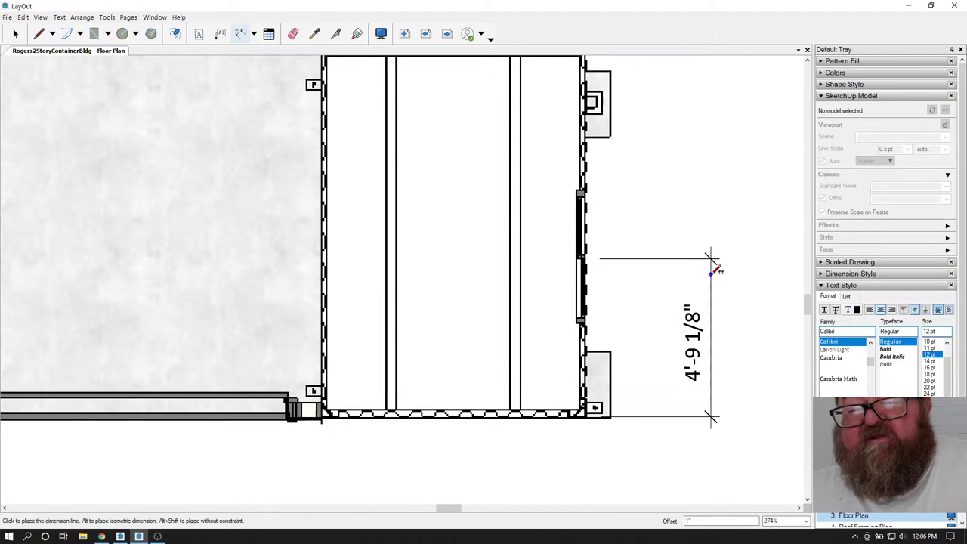
{"action": "left_click", "coordinate": [717, 262]}
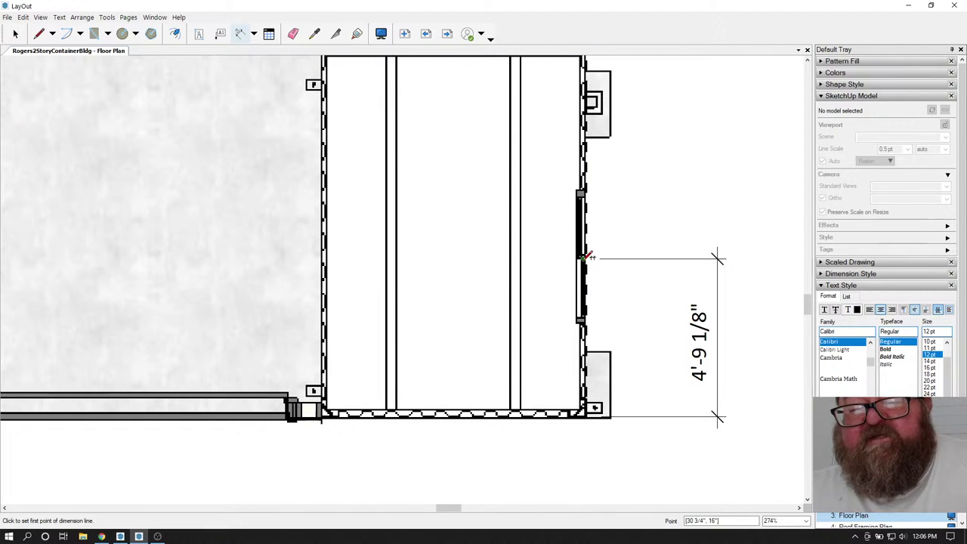
{"action": "left_click", "coordinate": [595, 336]}
{"action": "scroll", "coordinate": [597, 324], "scroll_direction": "down", "scroll_amount": 4}
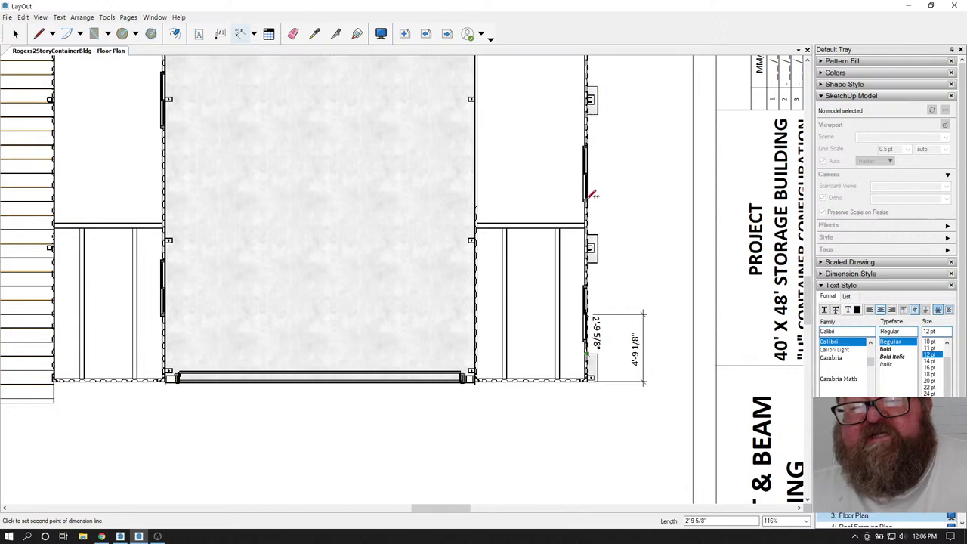
{"action": "scroll", "coordinate": [594, 157], "scroll_direction": "up", "scroll_amount": 5}
{"action": "left_click", "coordinate": [583, 150]}
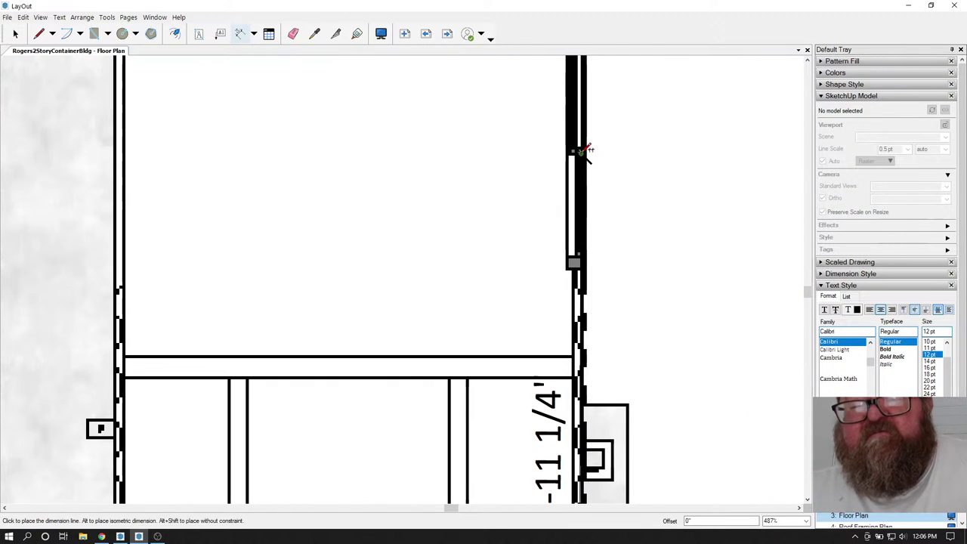
{"action": "scroll", "coordinate": [583, 170], "scroll_direction": "down", "scroll_amount": 3}
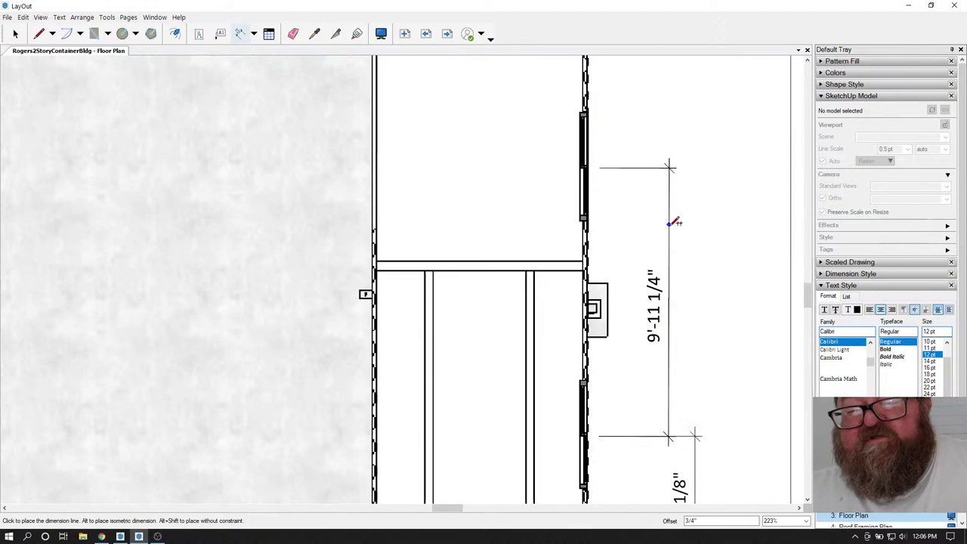
{"action": "key", "text": "Escape"}
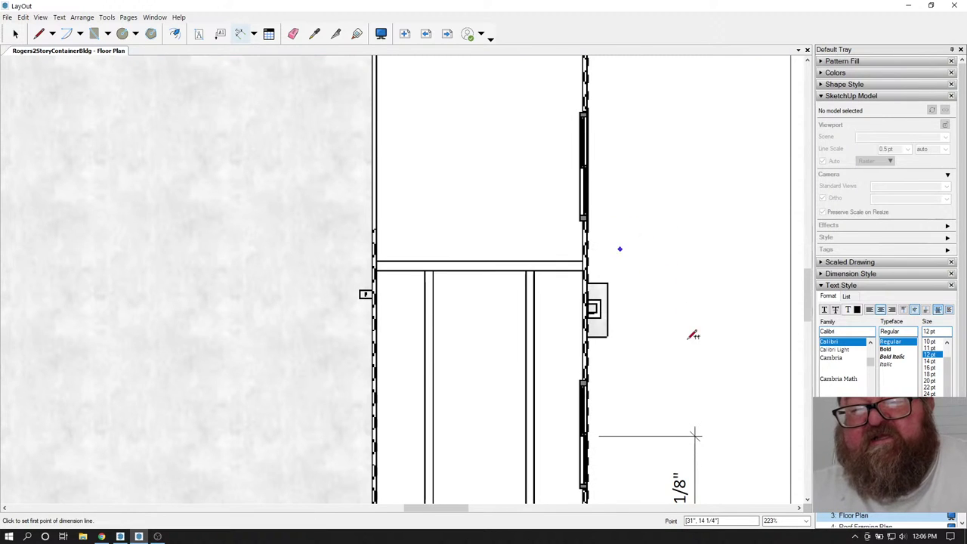
- Examine the framed back wall between the containers on the post and beam plan against the plain floor plan
{"action": "scroll", "coordinate": [693, 274], "scroll_direction": "down", "scroll_amount": 5}
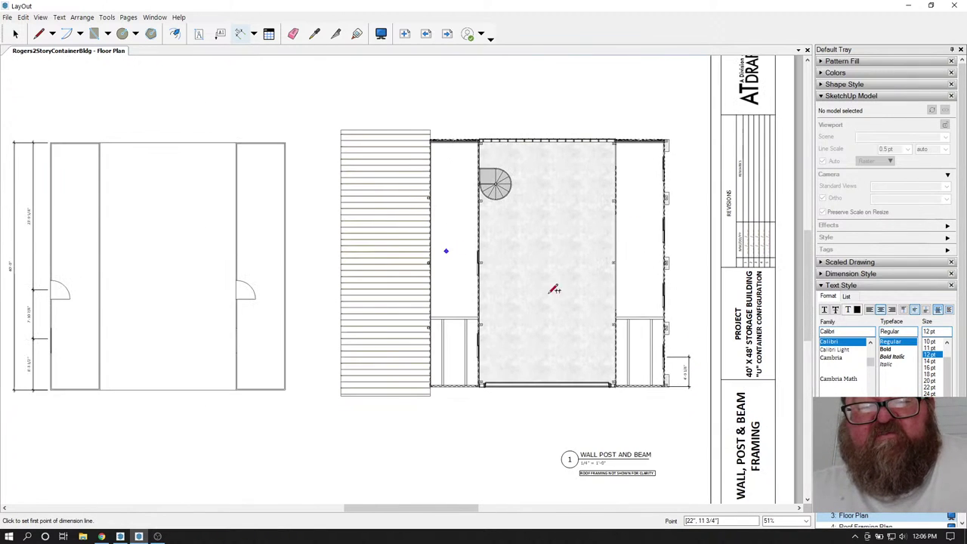
{"action": "scroll", "coordinate": [552, 284], "scroll_direction": "down", "scroll_amount": 1}
{"action": "scroll", "coordinate": [287, 294], "scroll_direction": "up", "scroll_amount": 1}
{"action": "scroll", "coordinate": [288, 295], "scroll_direction": "down", "scroll_amount": 1}
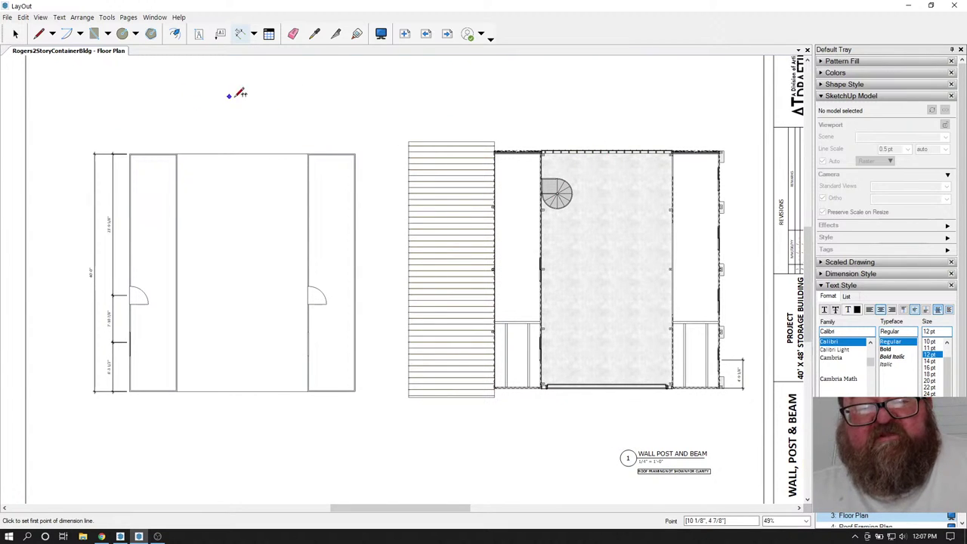
{"action": "scroll", "coordinate": [622, 144], "scroll_direction": "up", "scroll_amount": 3}
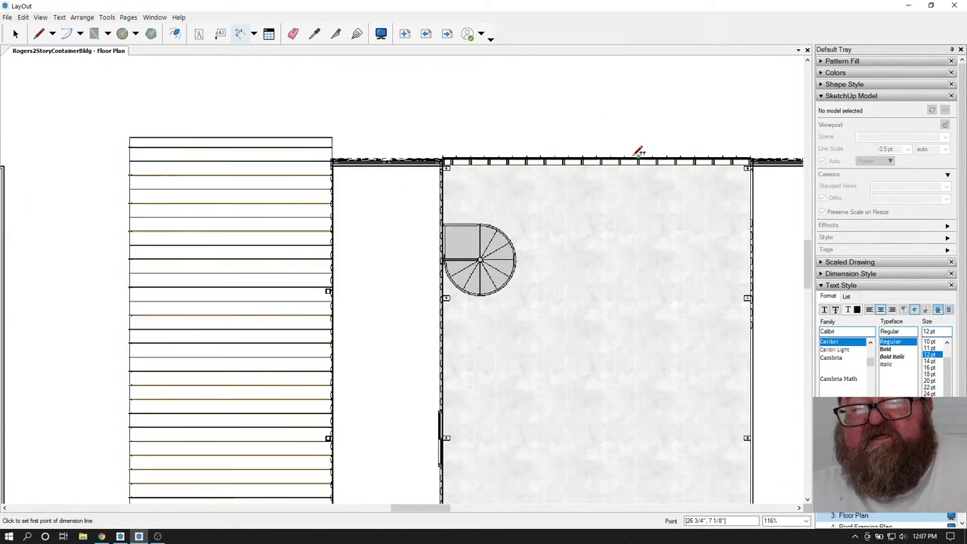
{"action": "scroll", "coordinate": [608, 157], "scroll_direction": "up", "scroll_amount": 2}
{"action": "scroll", "coordinate": [387, 171], "scroll_direction": "up", "scroll_amount": 1}
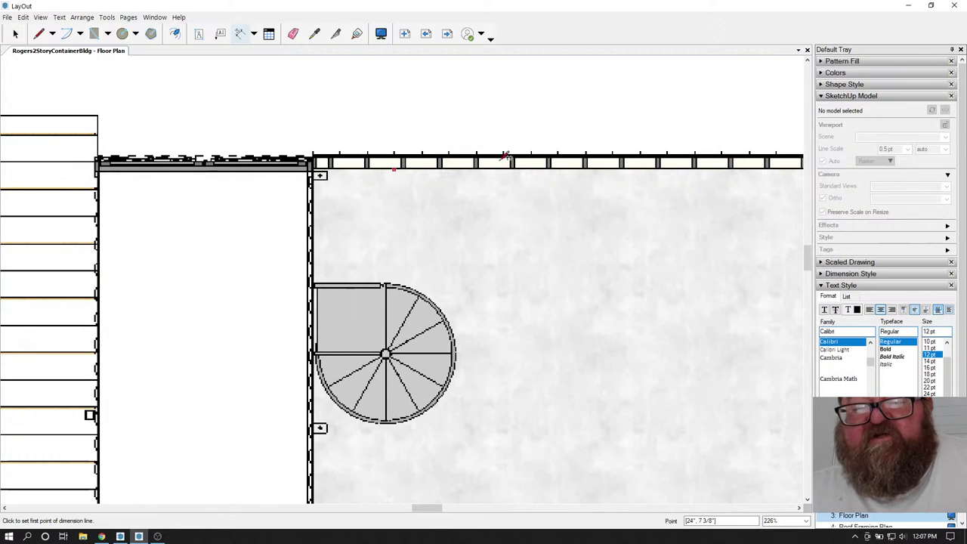
{"action": "scroll", "coordinate": [582, 188], "scroll_direction": "down", "scroll_amount": 1}
{"action": "scroll", "coordinate": [372, 199], "scroll_direction": "down", "scroll_amount": 3}
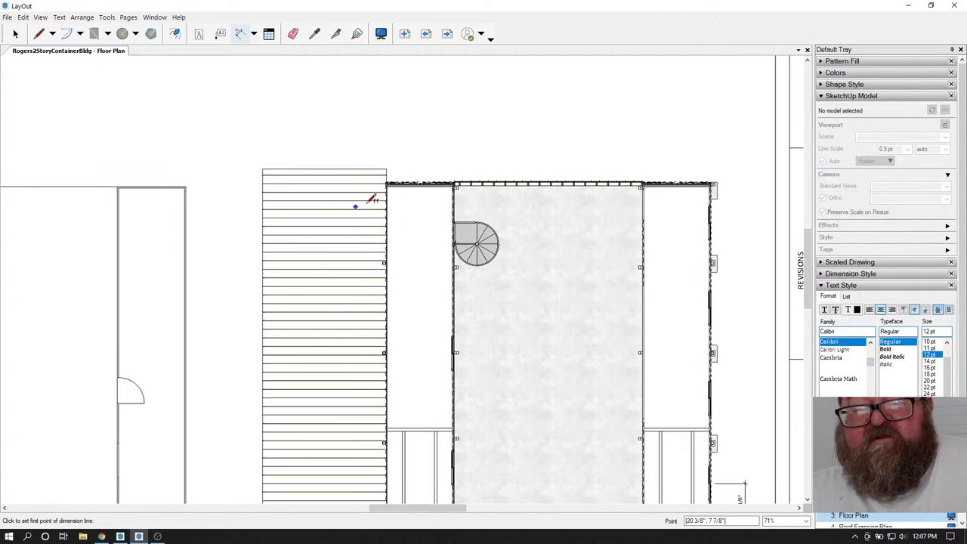
{"action": "scroll", "coordinate": [642, 219], "scroll_direction": "down", "scroll_amount": 2}
{"action": "scroll", "coordinate": [599, 208], "scroll_direction": "up", "scroll_amount": 3}
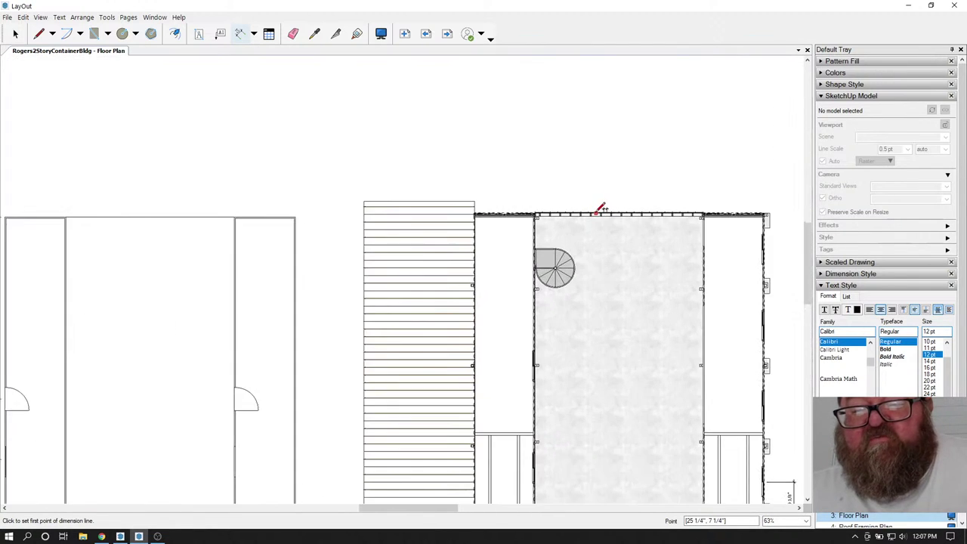
{"action": "scroll", "coordinate": [529, 242], "scroll_direction": "down", "scroll_amount": 1}
{"action": "scroll", "coordinate": [498, 99], "scroll_direction": "up", "scroll_amount": 2}
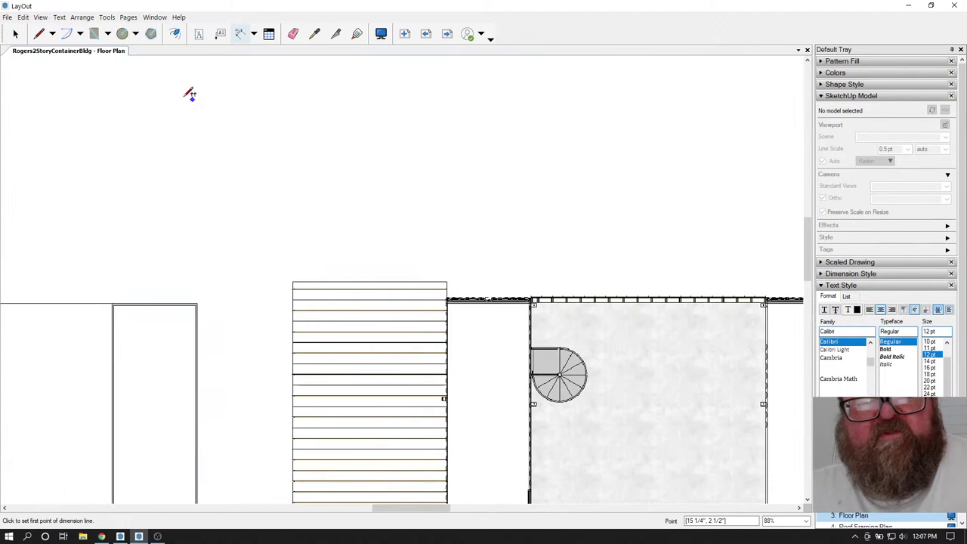
- Switch to the SketchUp model and draw a 22' by 6.5" rectangle for the back wall between the two containers' upper inner corners
{"action": "left_click", "coordinate": [121, 537]}
{"action": "scroll", "coordinate": [282, 429], "scroll_direction": "up", "scroll_amount": 4}
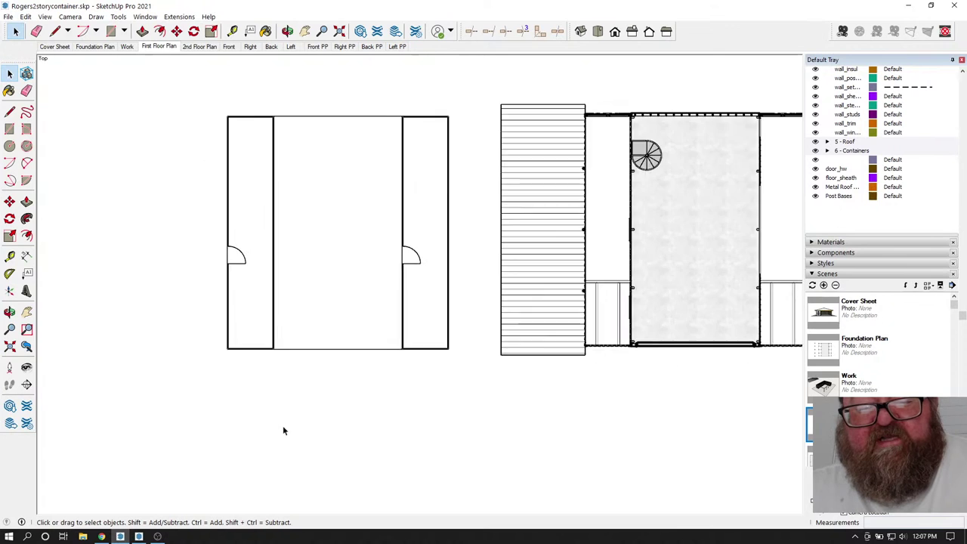
{"action": "scroll", "coordinate": [307, 201], "scroll_direction": "down", "scroll_amount": 2}
{"action": "scroll", "coordinate": [328, 88], "scroll_direction": "up", "scroll_amount": 2}
{"action": "scroll", "coordinate": [328, 88], "scroll_direction": "up", "scroll_amount": 5}
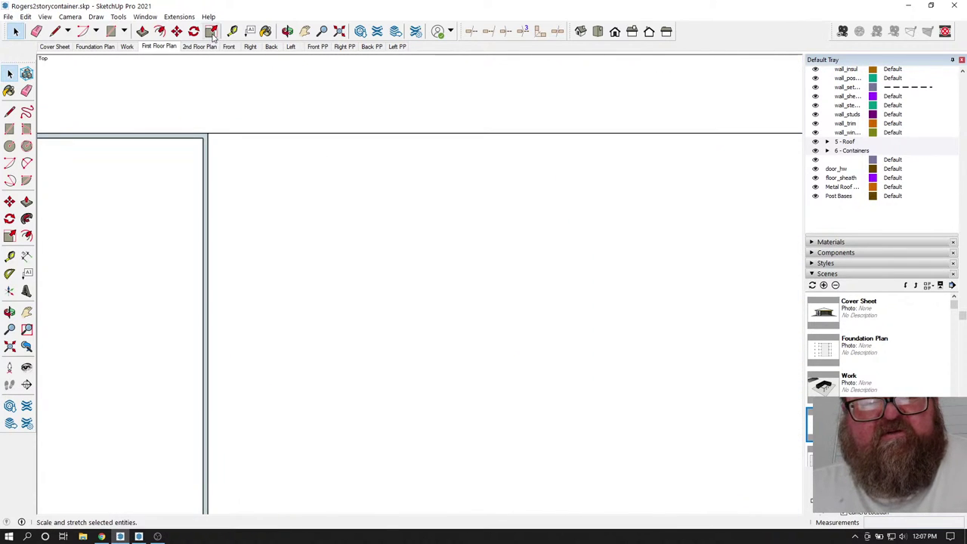
{"action": "left_click", "coordinate": [111, 31]}
{"action": "left_click", "coordinate": [223, 132]}
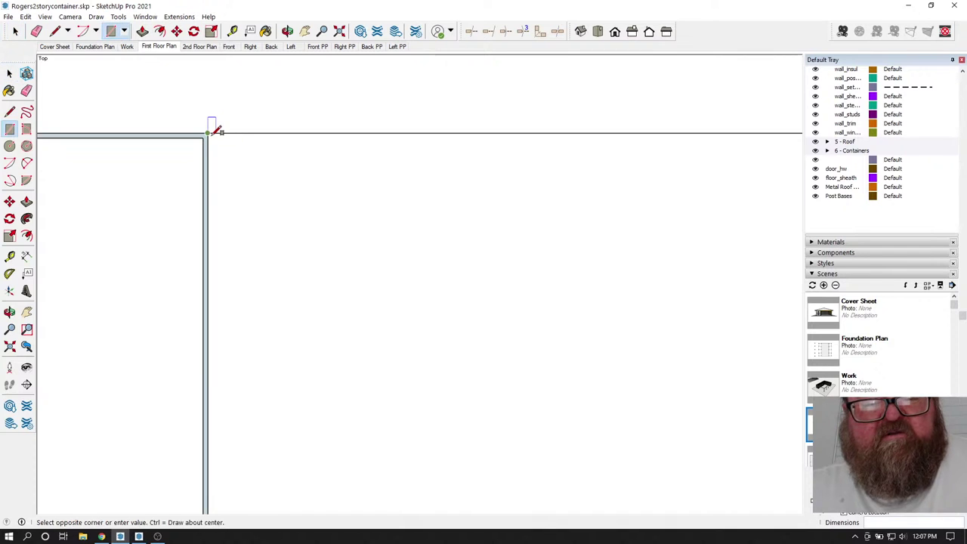
{"action": "scroll", "coordinate": [269, 190], "scroll_direction": "down", "scroll_amount": 2}
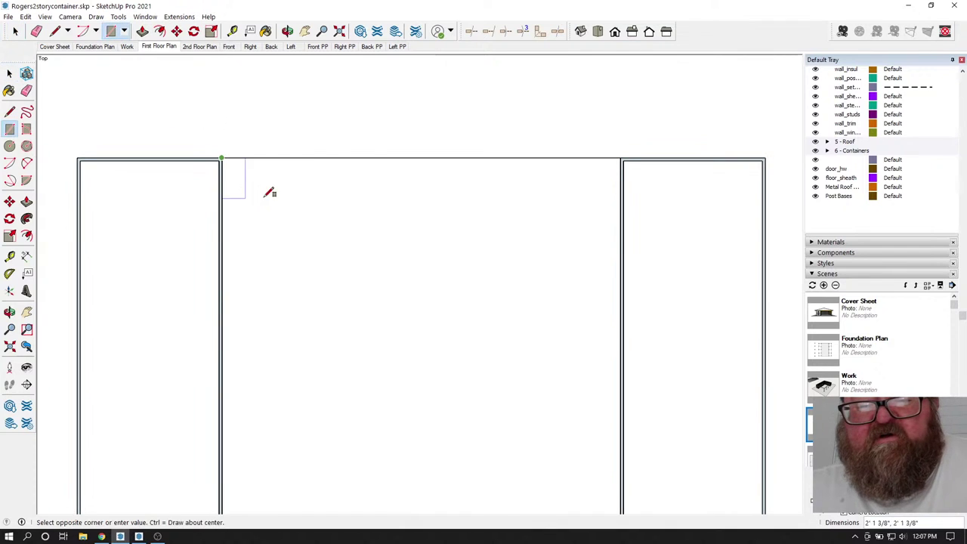
{"action": "left_click", "coordinate": [623, 170]}
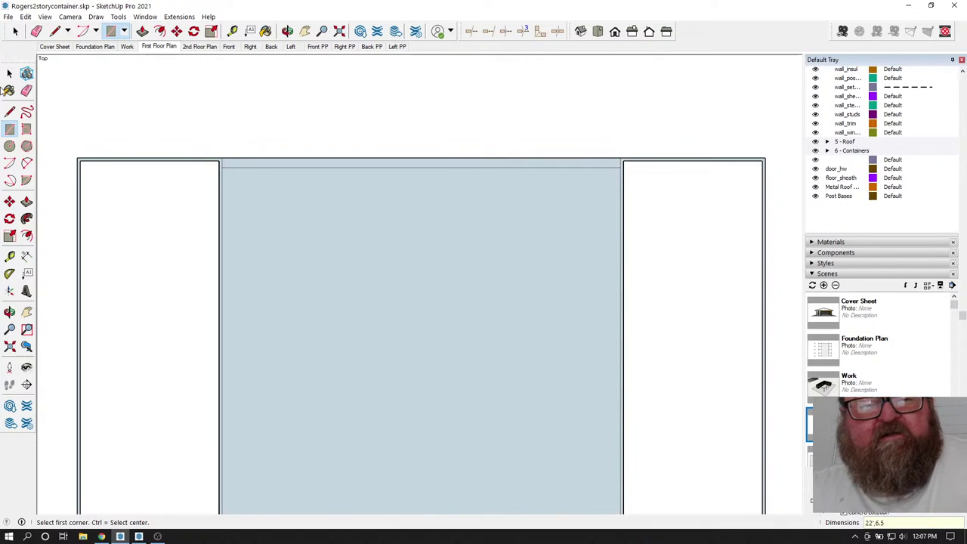
- Delete the large floor face enclosed between the containers, keeping the back wall strip
{"action": "key", "text": "space"}
{"action": "left_click", "coordinate": [312, 238]}
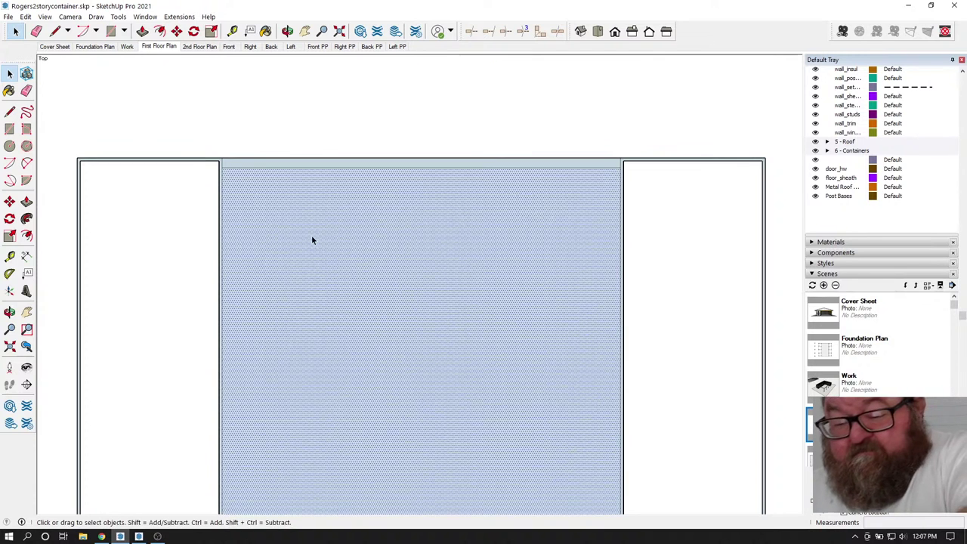
{"action": "key", "text": "Delete"}
- Paint the back wall strip with the Sketchy Lines Wavy 45 A material from the Patterns collection
{"action": "scroll", "coordinate": [280, 145], "scroll_direction": "up", "scroll_amount": 3}
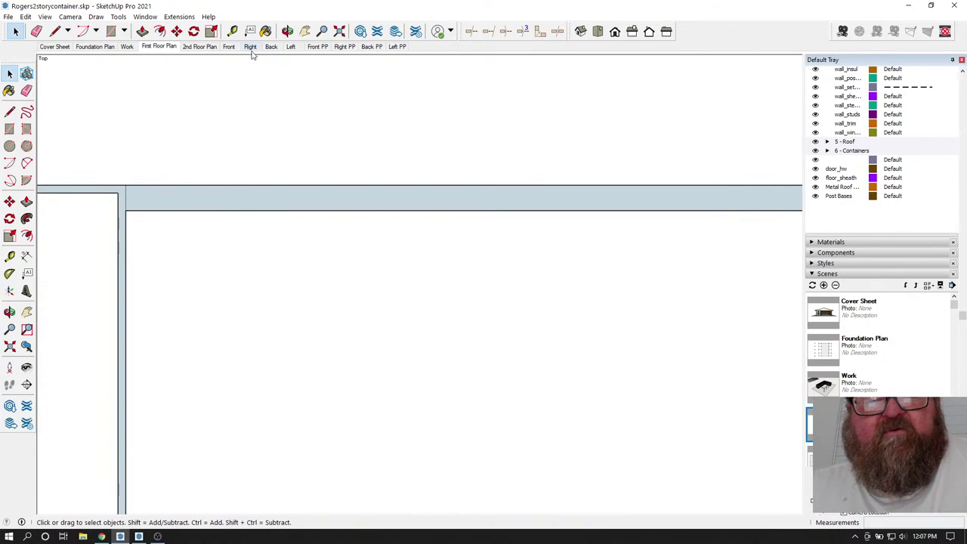
{"action": "left_click", "coordinate": [265, 31]}
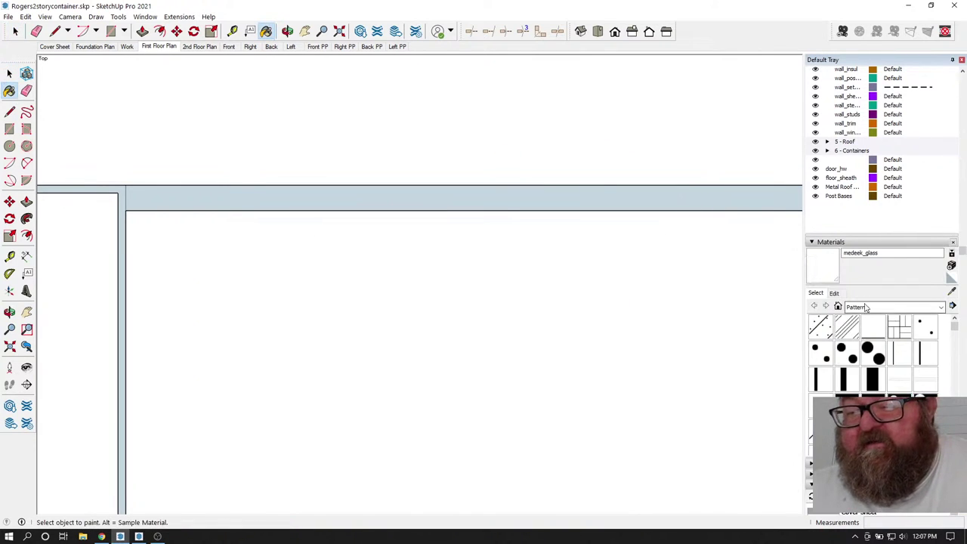
{"action": "scroll", "coordinate": [891, 386], "scroll_direction": "down", "scroll_amount": 5}
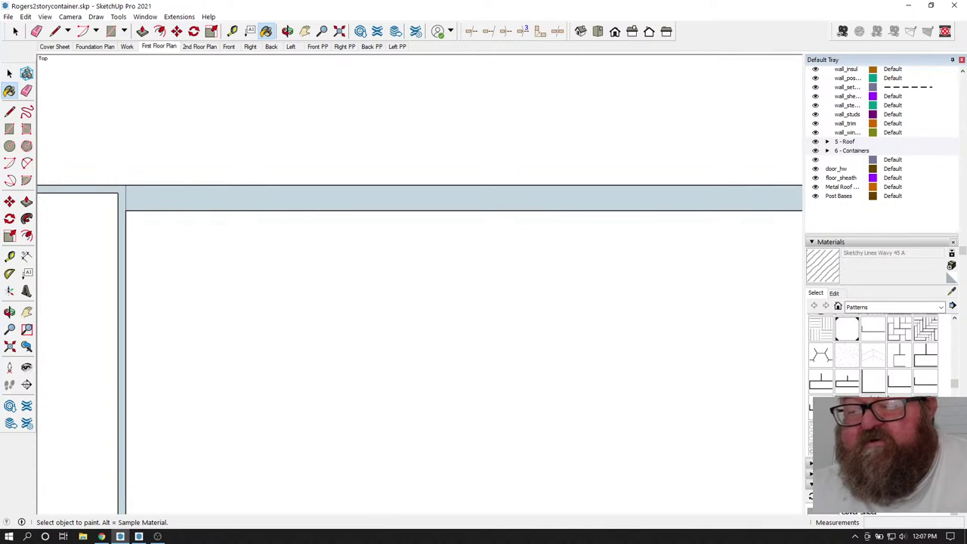
{"action": "left_click", "coordinate": [511, 198]}
{"action": "scroll", "coordinate": [515, 259], "scroll_direction": "up", "scroll_amount": 1}
{"action": "scroll", "coordinate": [501, 274], "scroll_direction": "down", "scroll_amount": 1}
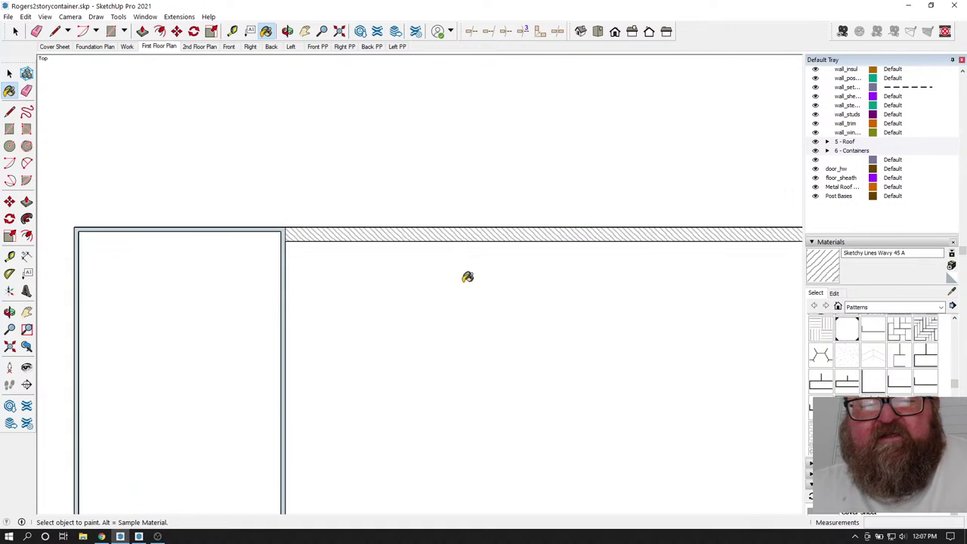
{"action": "scroll", "coordinate": [400, 274], "scroll_direction": "down", "scroll_amount": 1}
{"action": "scroll", "coordinate": [613, 293], "scroll_direction": "up", "scroll_amount": 2}
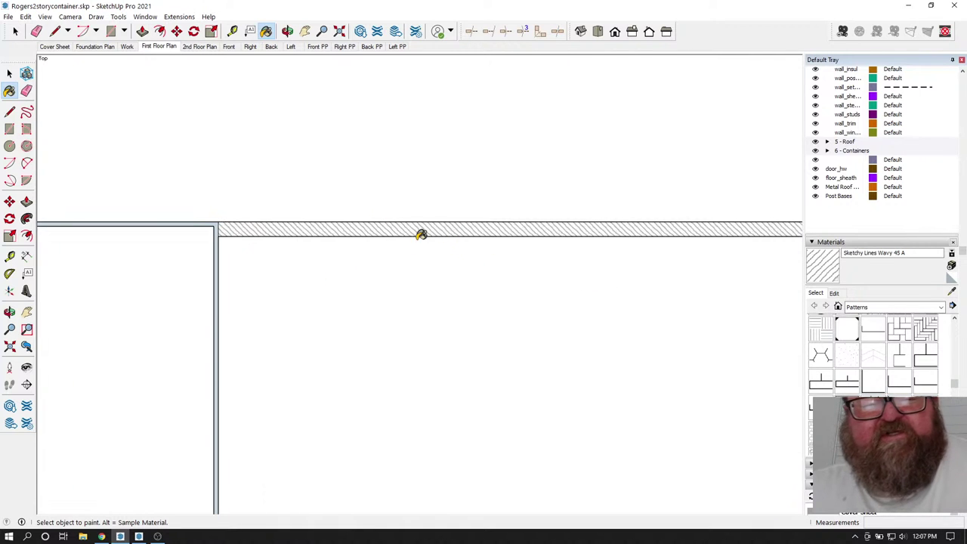
{"action": "key", "text": "space"}
{"action": "scroll", "coordinate": [295, 165], "scroll_direction": "down", "scroll_amount": 1}
{"action": "scroll", "coordinate": [294, 181], "scroll_direction": "down", "scroll_amount": 2}
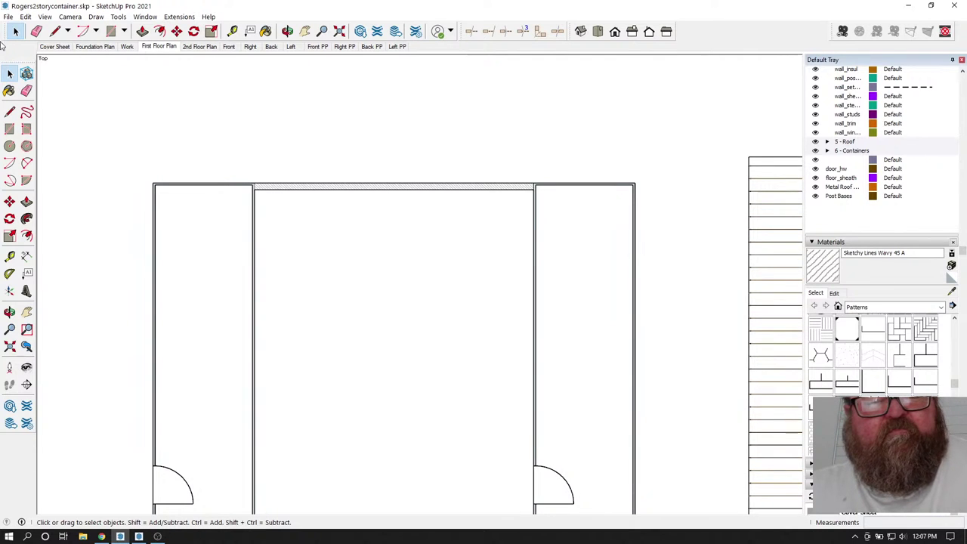
- Update the First Floor Plan scene and save the SketchUp model
{"action": "left_click", "coordinate": [160, 47]}
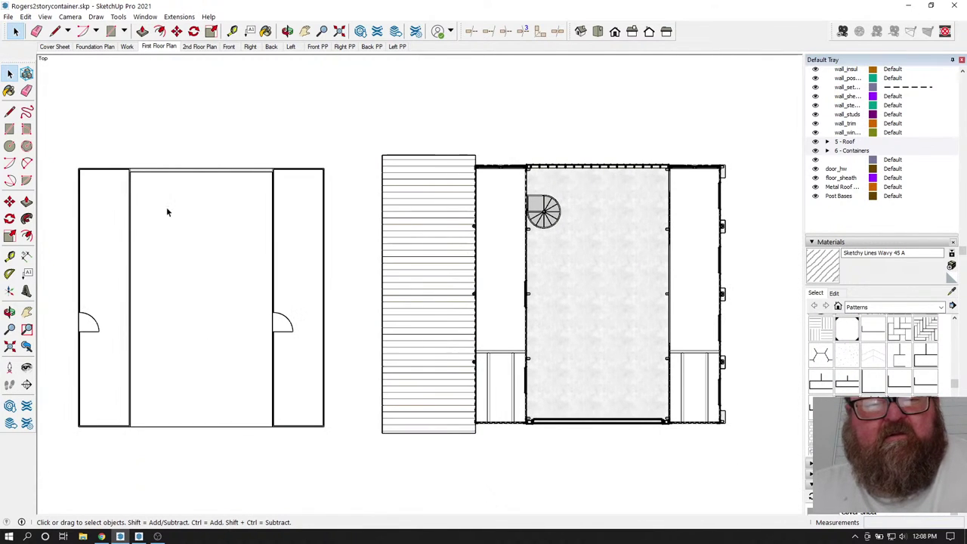
{"action": "right_click", "coordinate": [160, 47]}
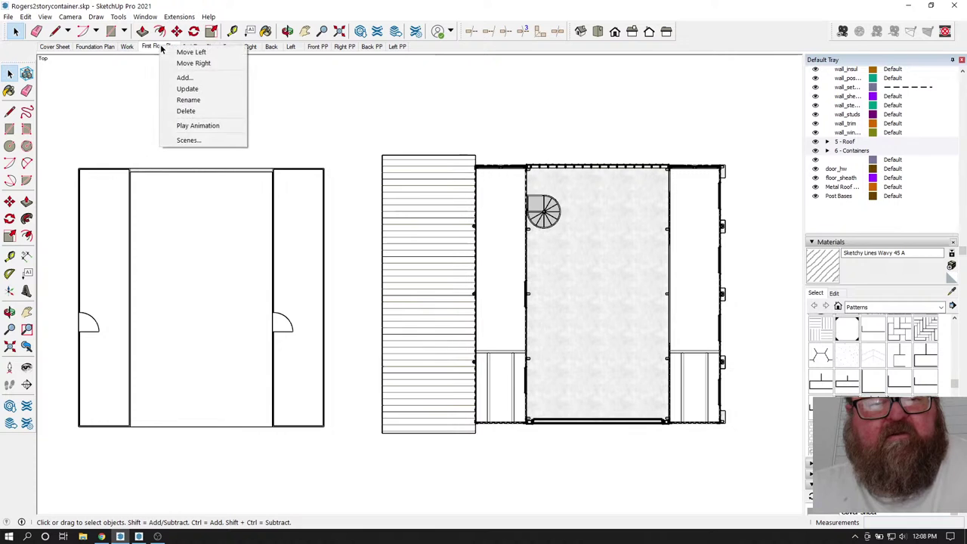
{"action": "left_click", "coordinate": [185, 89]}
{"action": "left_click", "coordinate": [8, 17]}
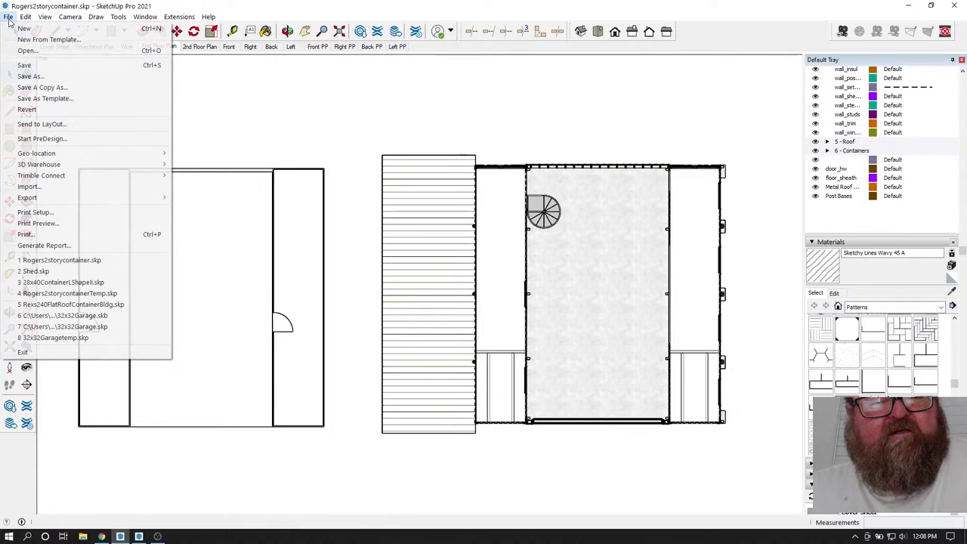
{"action": "left_click", "coordinate": [30, 68]}
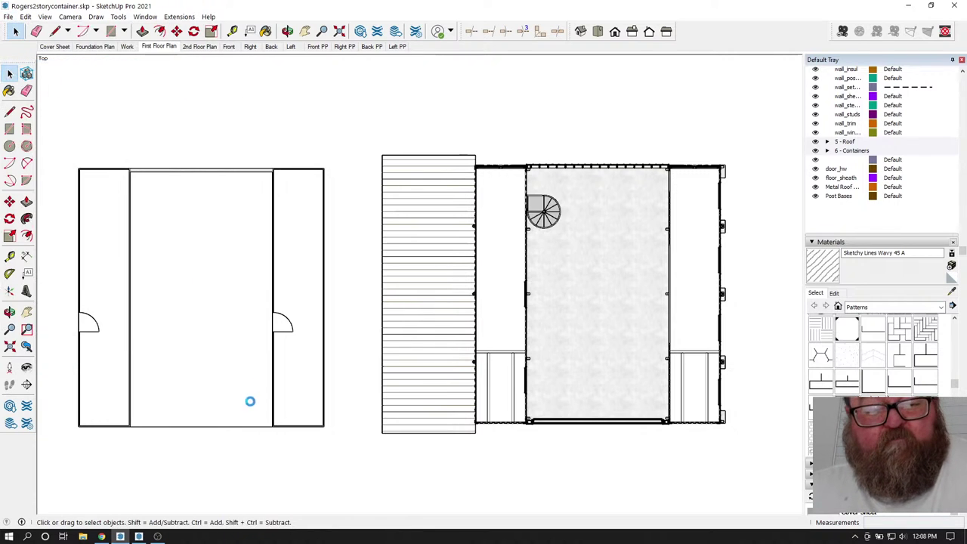
- Switch to the LayOut document and update the model reference of the plan viewport on the Floor Plan page
{"action": "left_click", "coordinate": [138, 536]}
{"action": "scroll", "coordinate": [491, 243], "scroll_direction": "down", "scroll_amount": 2}
{"action": "scroll", "coordinate": [492, 243], "scroll_direction": "down", "scroll_amount": 2}
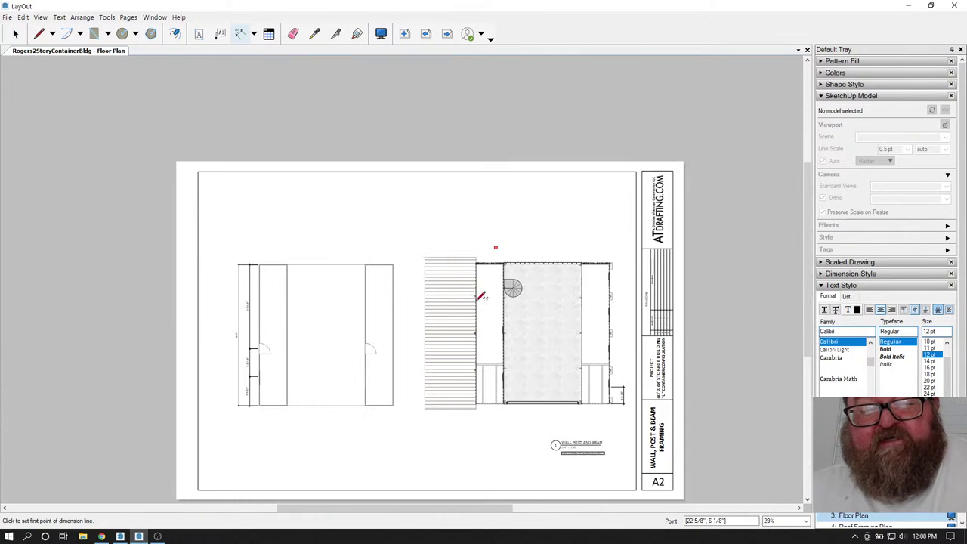
{"action": "scroll", "coordinate": [377, 427], "scroll_direction": "up", "scroll_amount": 1}
{"action": "left_click", "coordinate": [14, 34]}
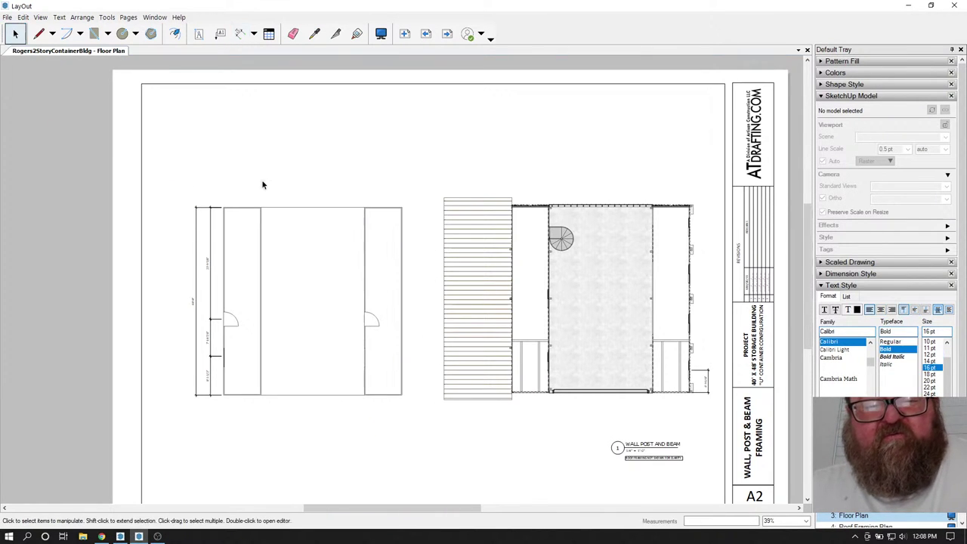
{"action": "left_click", "coordinate": [369, 244]}
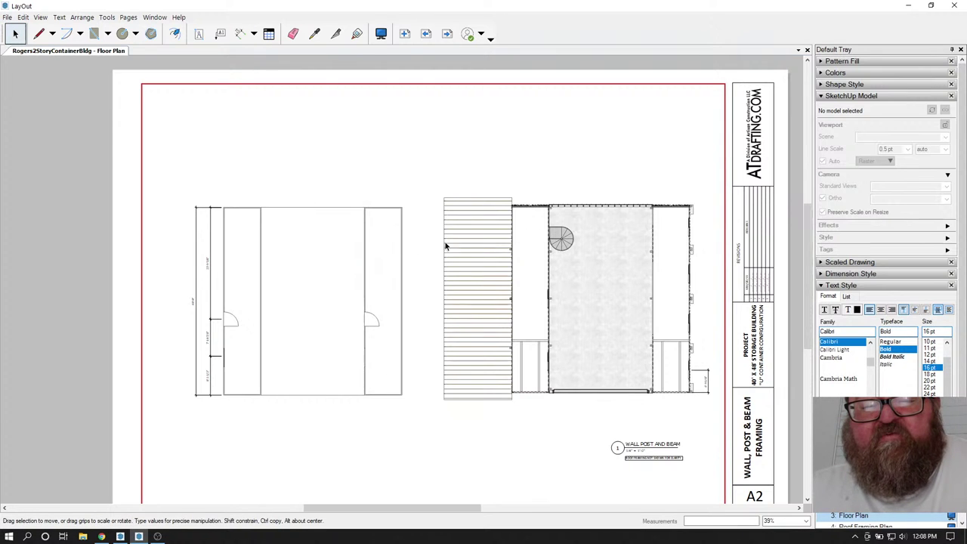
{"action": "left_click", "coordinate": [473, 242]}
{"action": "right_click", "coordinate": [473, 242]}
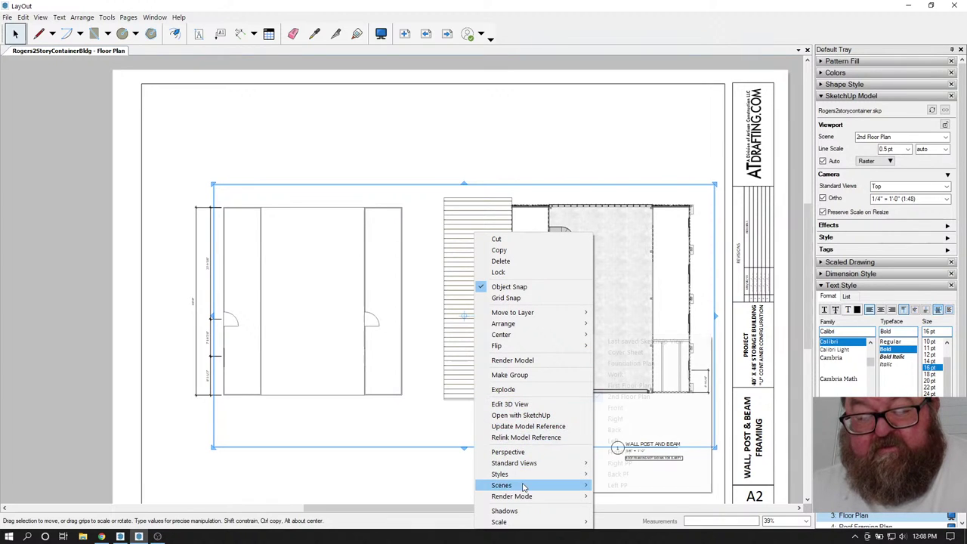
{"action": "mouse_move", "coordinate": [516, 462]}
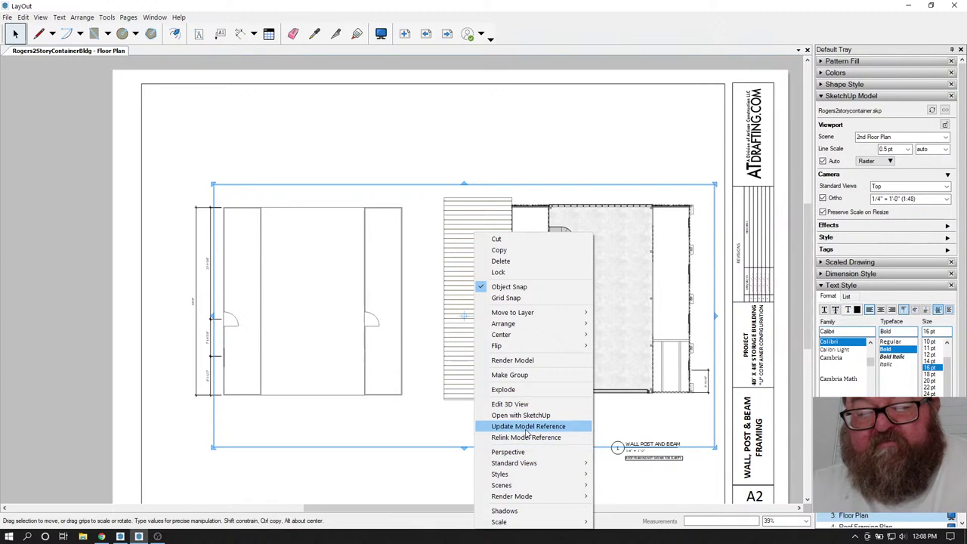
{"action": "left_click", "coordinate": [528, 427]}
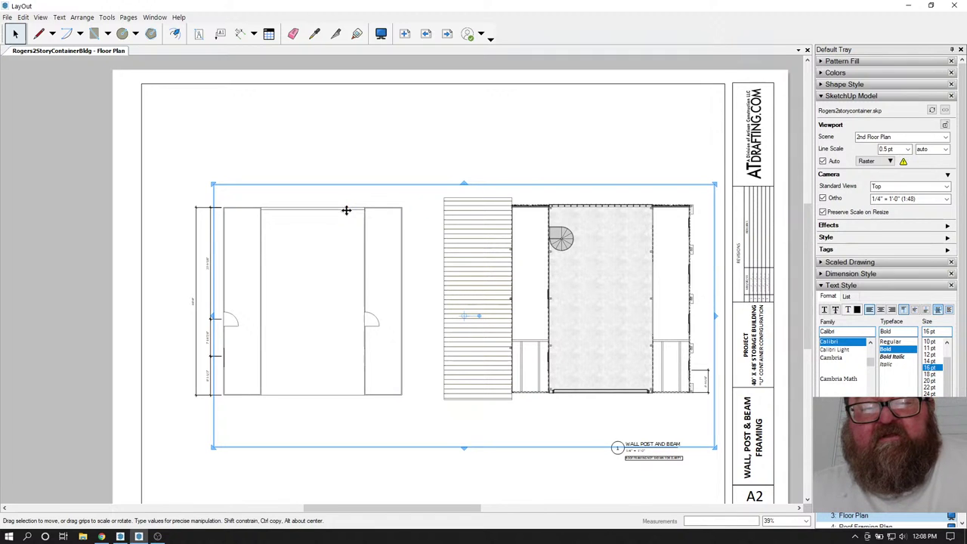
{"action": "left_click", "coordinate": [207, 145]}
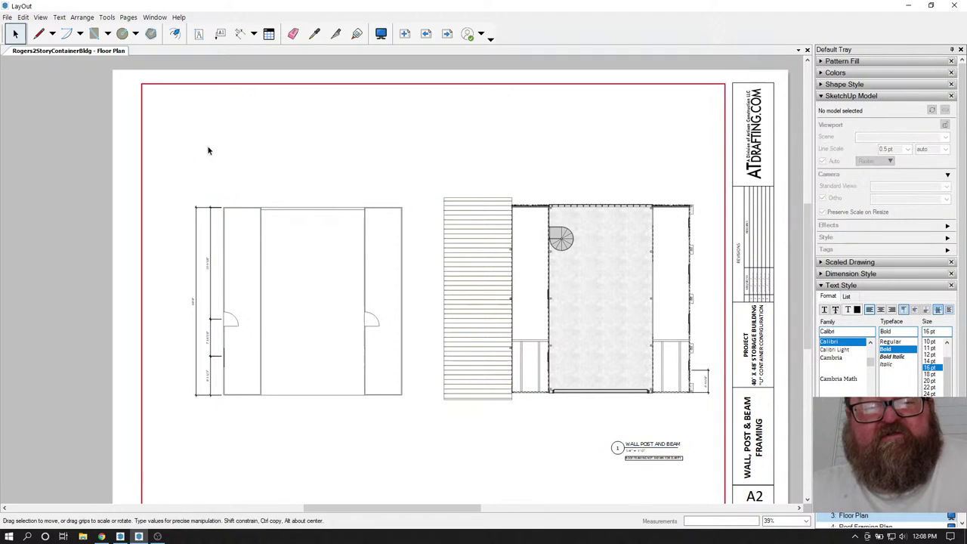
- Examine how the hatched back wall between the containers displays on the plain floor plan
{"action": "scroll", "coordinate": [332, 223], "scroll_direction": "up", "scroll_amount": 3}
{"action": "scroll", "coordinate": [275, 197], "scroll_direction": "up", "scroll_amount": 5}
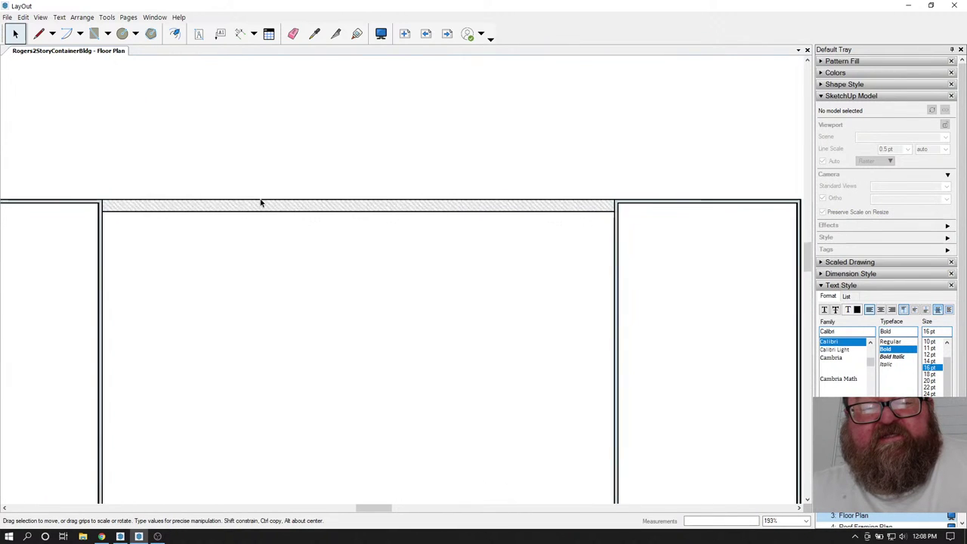
{"action": "scroll", "coordinate": [359, 212], "scroll_direction": "up", "scroll_amount": 1}
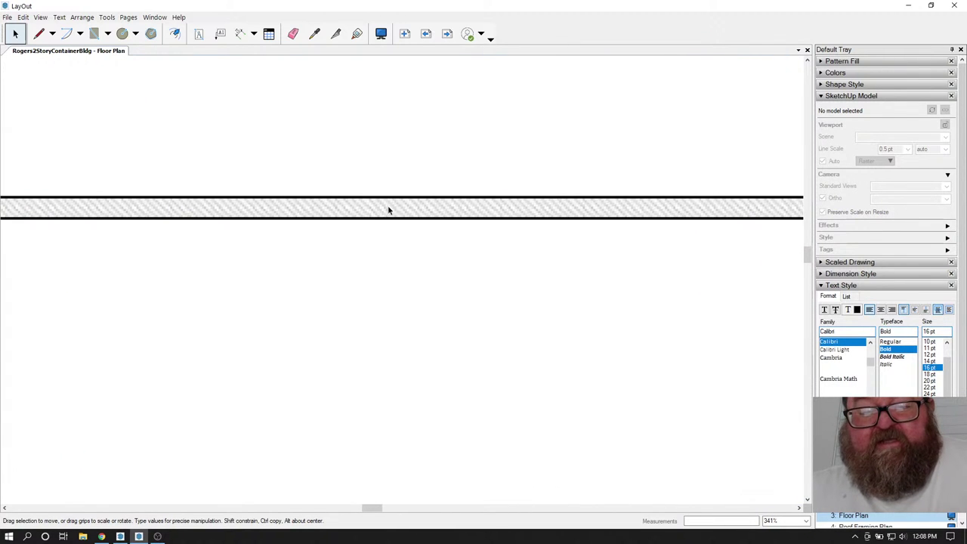
{"action": "scroll", "coordinate": [401, 227], "scroll_direction": "down", "scroll_amount": 7}
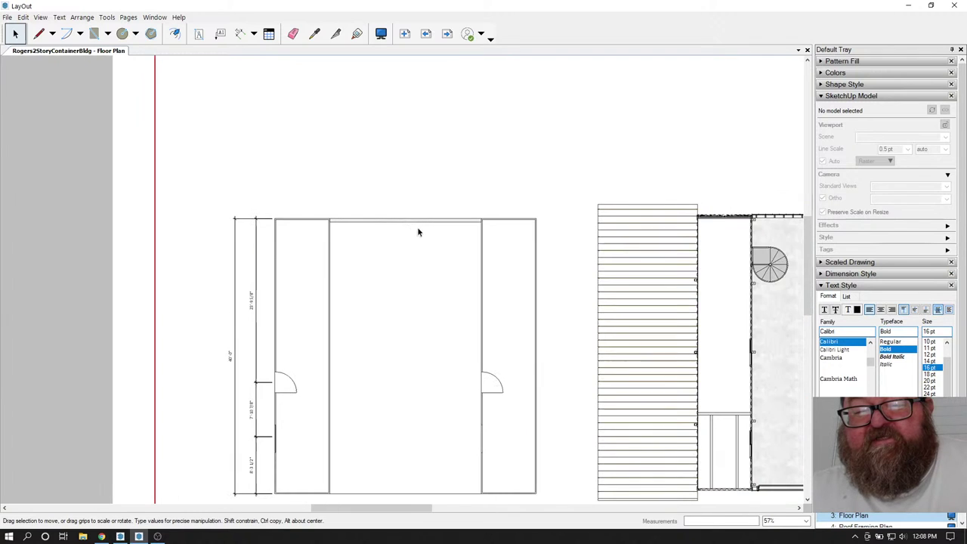
{"action": "scroll", "coordinate": [328, 250], "scroll_direction": "down", "scroll_amount": 1}
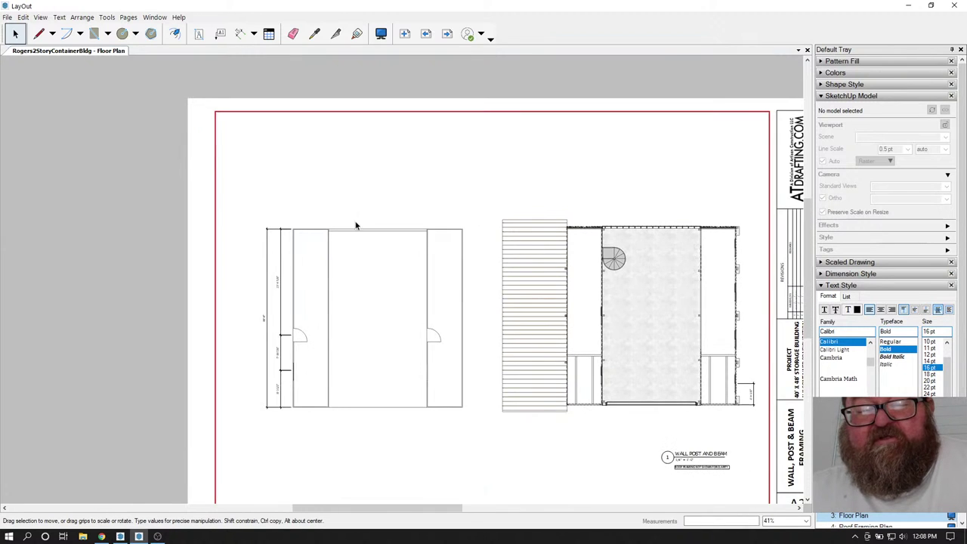
{"action": "scroll", "coordinate": [356, 225], "scroll_direction": "up", "scroll_amount": 7}
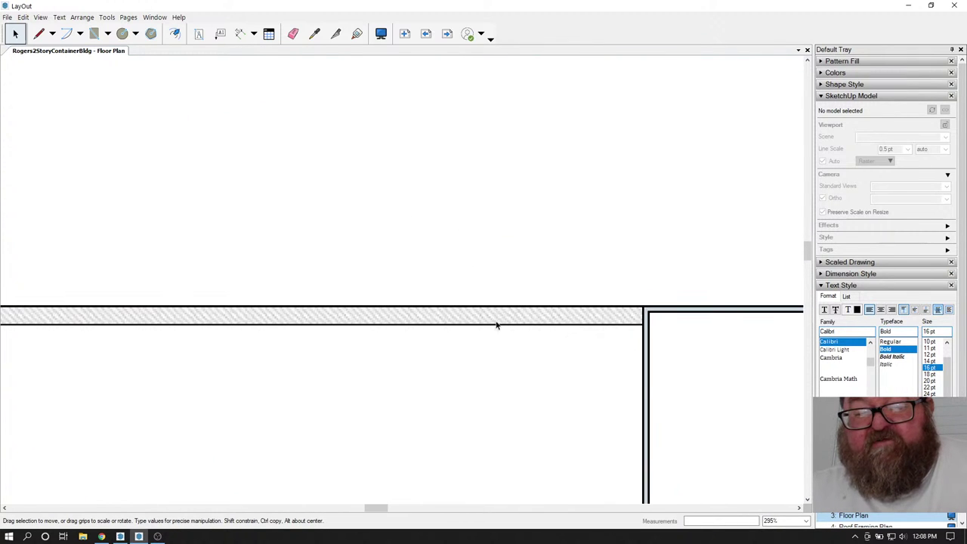
{"action": "scroll", "coordinate": [374, 311], "scroll_direction": "up", "scroll_amount": 3}
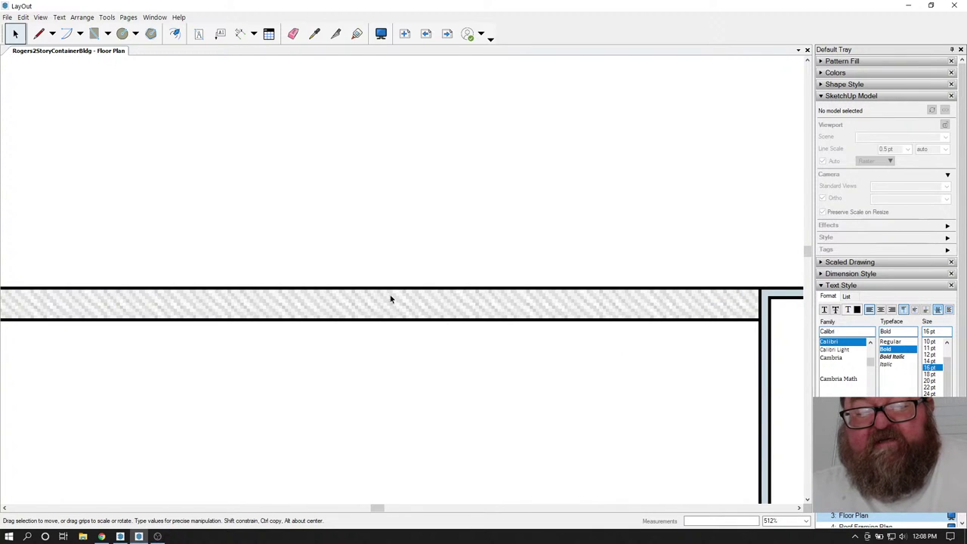
{"action": "scroll", "coordinate": [390, 299], "scroll_direction": "down", "scroll_amount": 9}
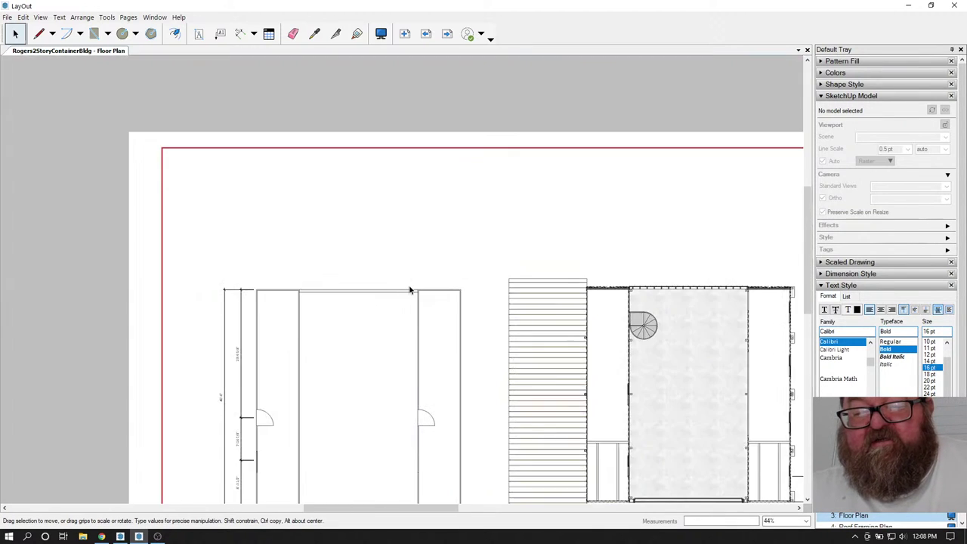
- Set the plan viewport's render mode to Hybrid
{"action": "scroll", "coordinate": [409, 290], "scroll_direction": "down", "scroll_amount": 4}
{"action": "left_click", "coordinate": [491, 326]}
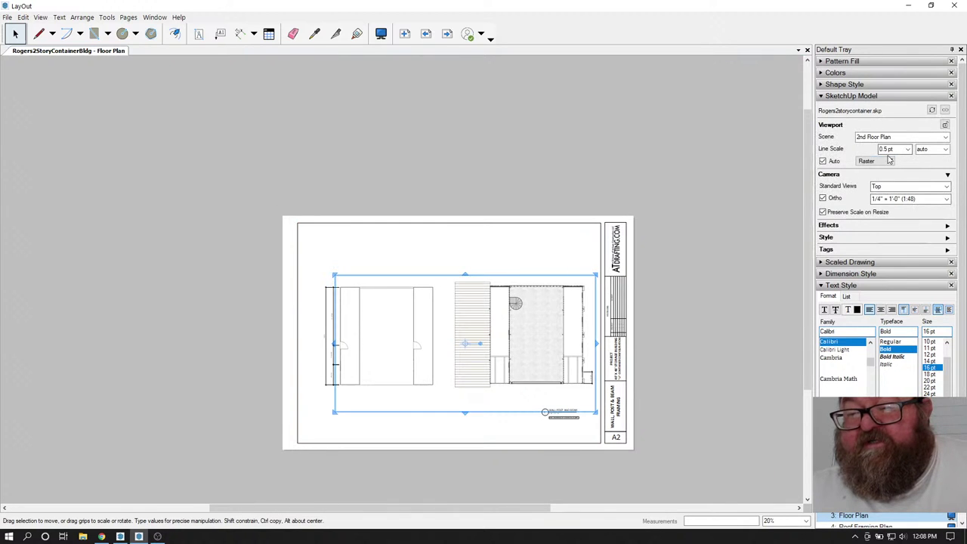
{"action": "left_click", "coordinate": [876, 161]}
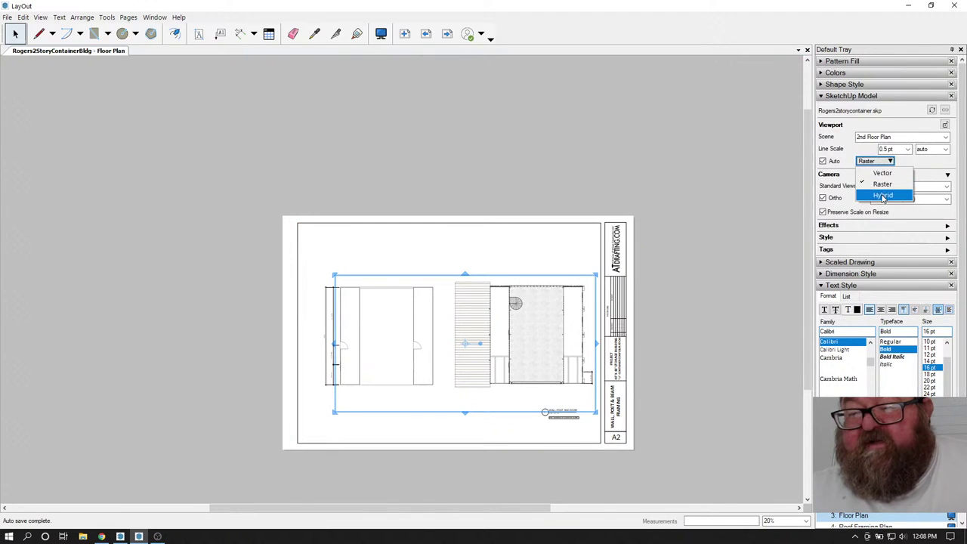
{"action": "left_click", "coordinate": [880, 195]}
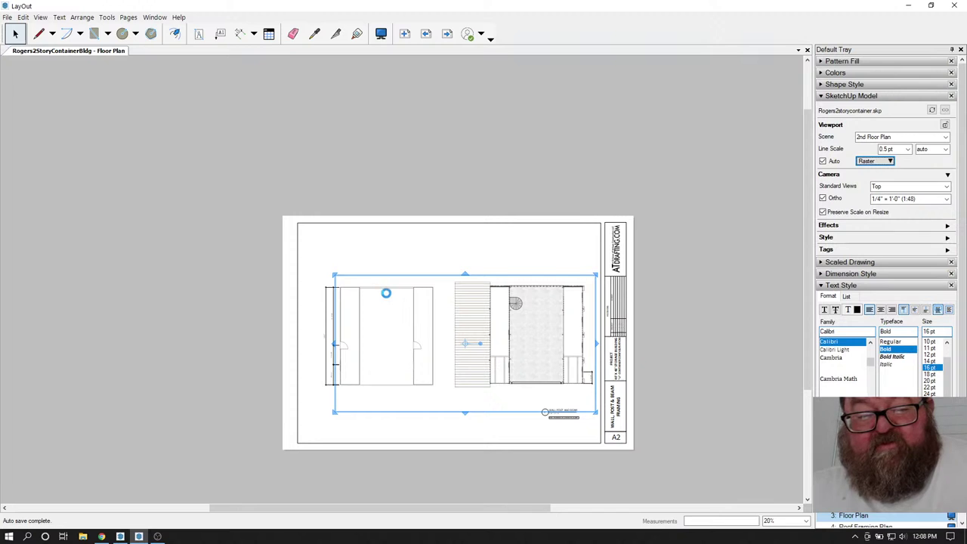
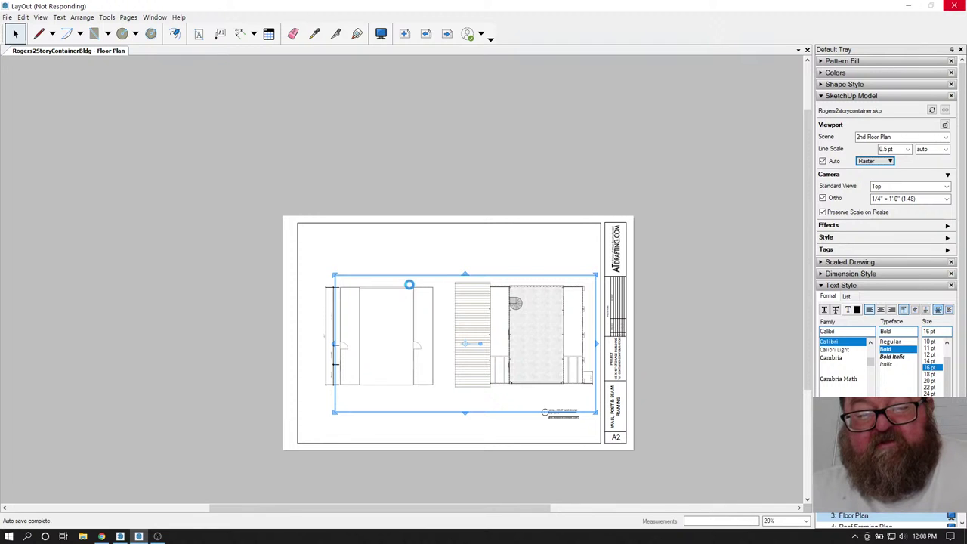
- Examine the back wall's hatching and outlines in Hybrid rendering, up close and at sheet scale
{"action": "scroll", "coordinate": [408, 287], "scroll_direction": "up", "scroll_amount": 3}
{"action": "scroll", "coordinate": [407, 287], "scroll_direction": "up", "scroll_amount": 8}
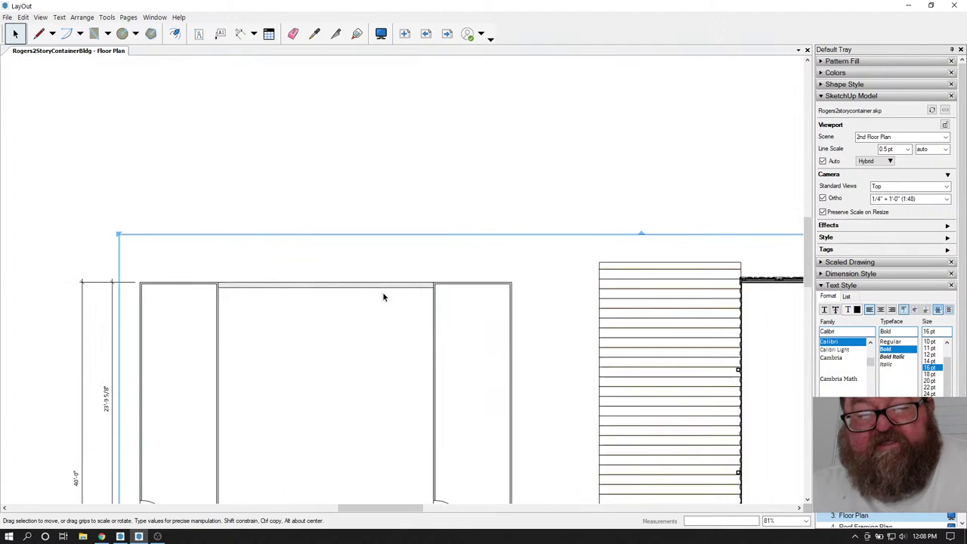
{"action": "scroll", "coordinate": [401, 287], "scroll_direction": "up", "scroll_amount": 2}
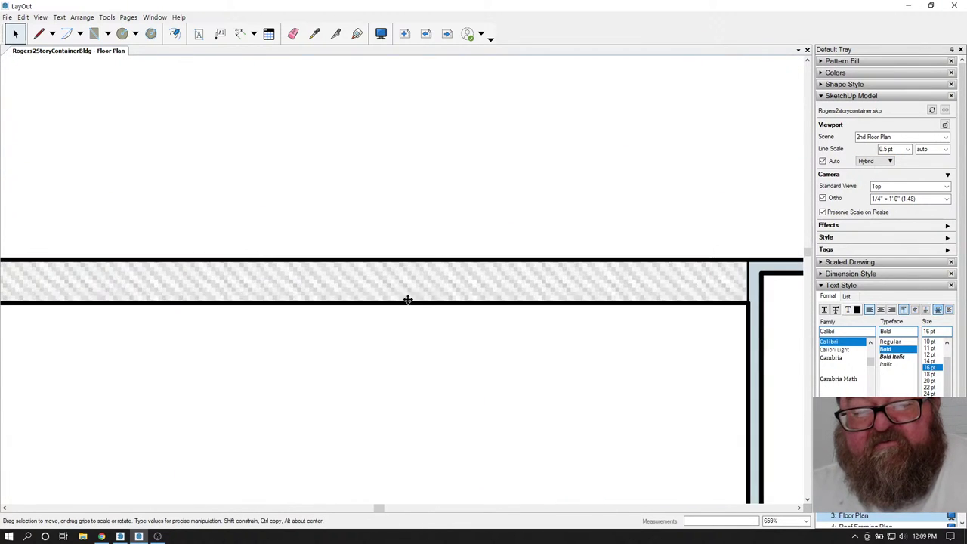
{"action": "scroll", "coordinate": [454, 296], "scroll_direction": "down", "scroll_amount": 2}
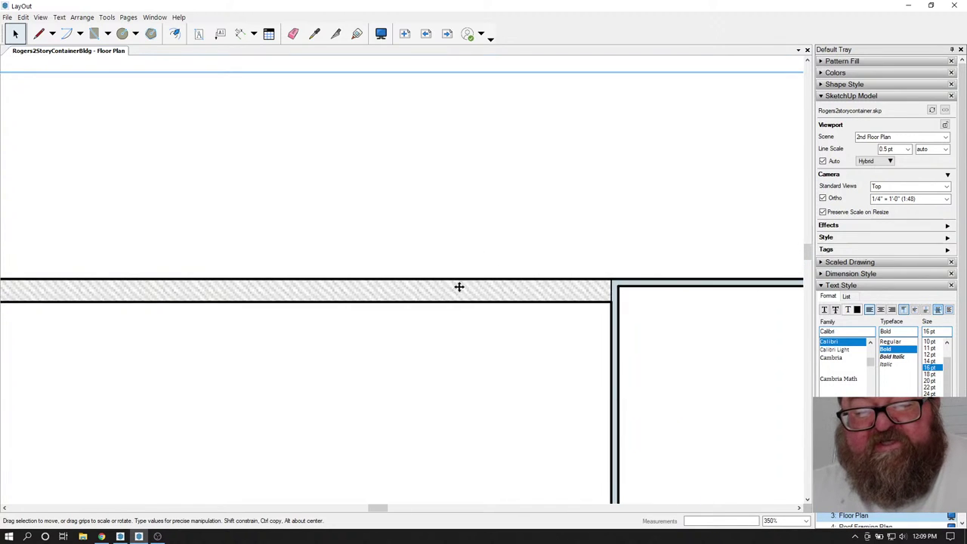
{"action": "scroll", "coordinate": [513, 273], "scroll_direction": "down", "scroll_amount": 1}
{"action": "scroll", "coordinate": [531, 268], "scroll_direction": "down", "scroll_amount": 4}
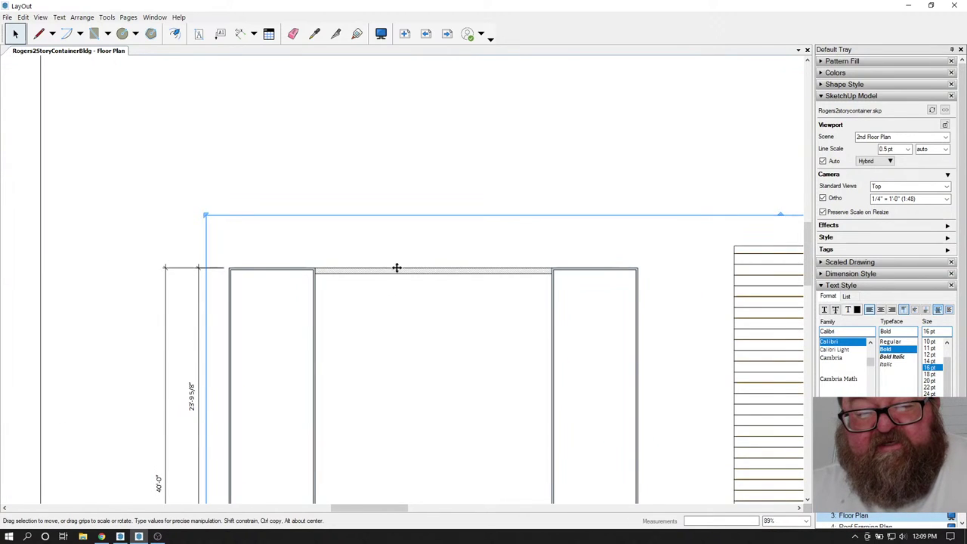
{"action": "left_click", "coordinate": [393, 207]}
{"action": "scroll", "coordinate": [358, 290], "scroll_direction": "up", "scroll_amount": 2}
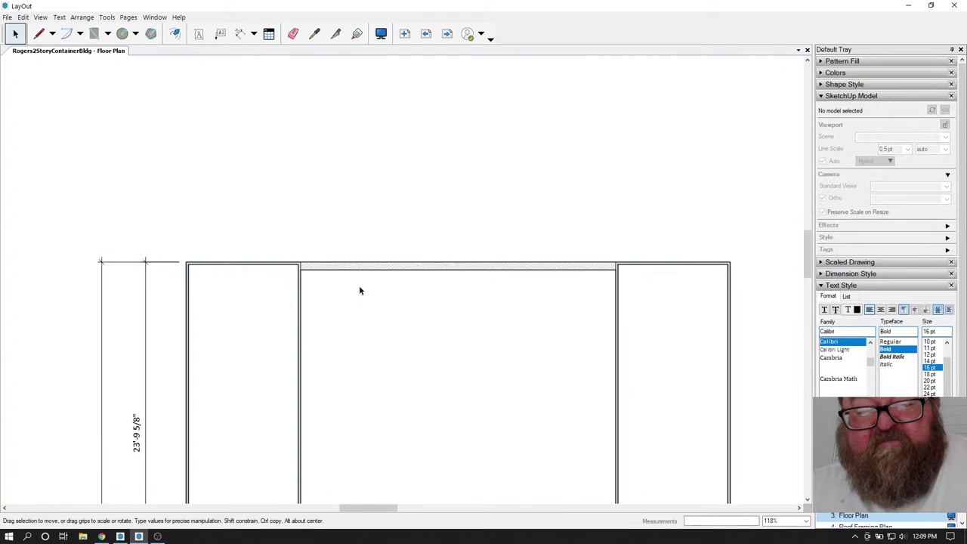
{"action": "scroll", "coordinate": [356, 247], "scroll_direction": "down", "scroll_amount": 3}
{"action": "scroll", "coordinate": [373, 255], "scroll_direction": "up", "scroll_amount": 2}
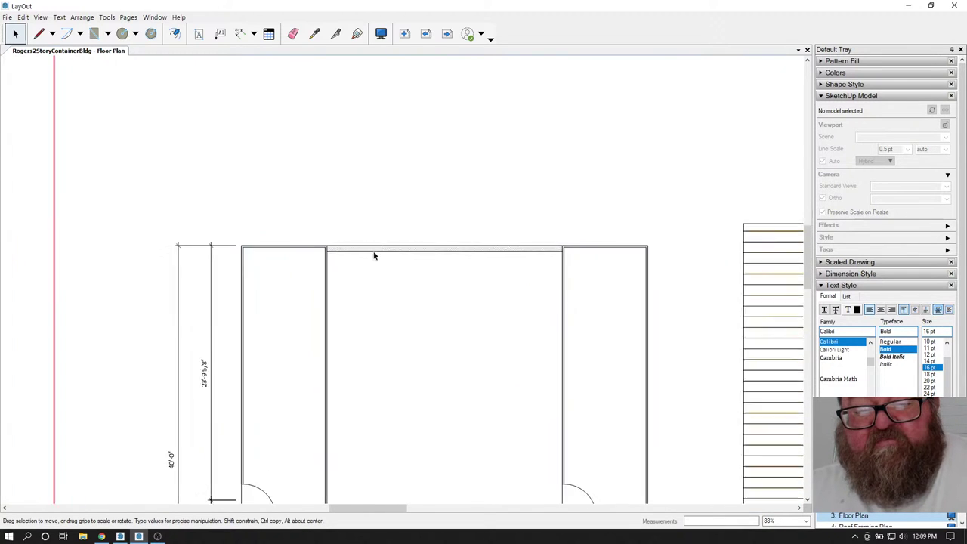
{"action": "scroll", "coordinate": [369, 254], "scroll_direction": "down", "scroll_amount": 2}
{"action": "scroll", "coordinate": [383, 274], "scroll_direction": "down", "scroll_amount": 3}
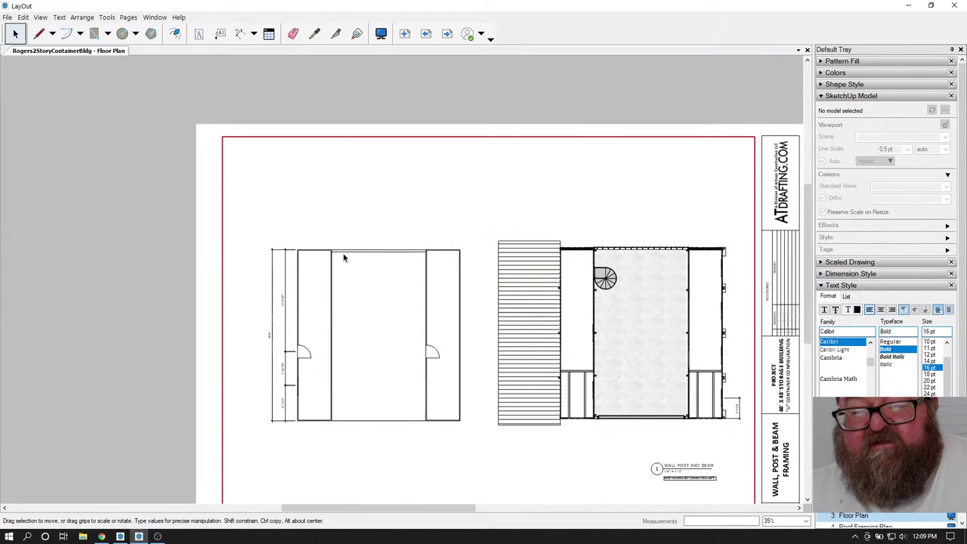
{"action": "scroll", "coordinate": [330, 329], "scroll_direction": "up", "scroll_amount": 2}
{"action": "scroll", "coordinate": [330, 329], "scroll_direction": "down", "scroll_amount": 1}
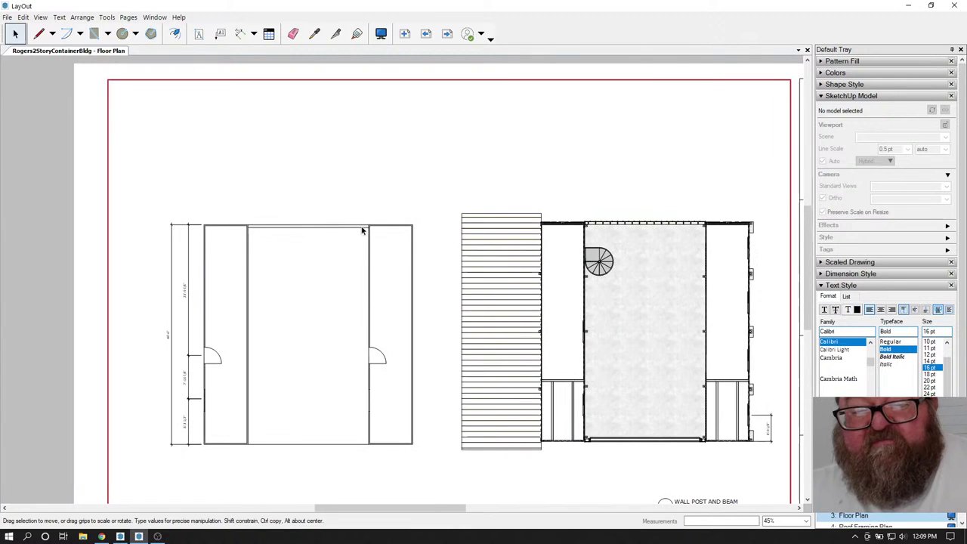
- Inspect the stud framing of the back wall on the post and beam plan for comparison
{"action": "scroll", "coordinate": [461, 238], "scroll_direction": "up", "scroll_amount": 5}
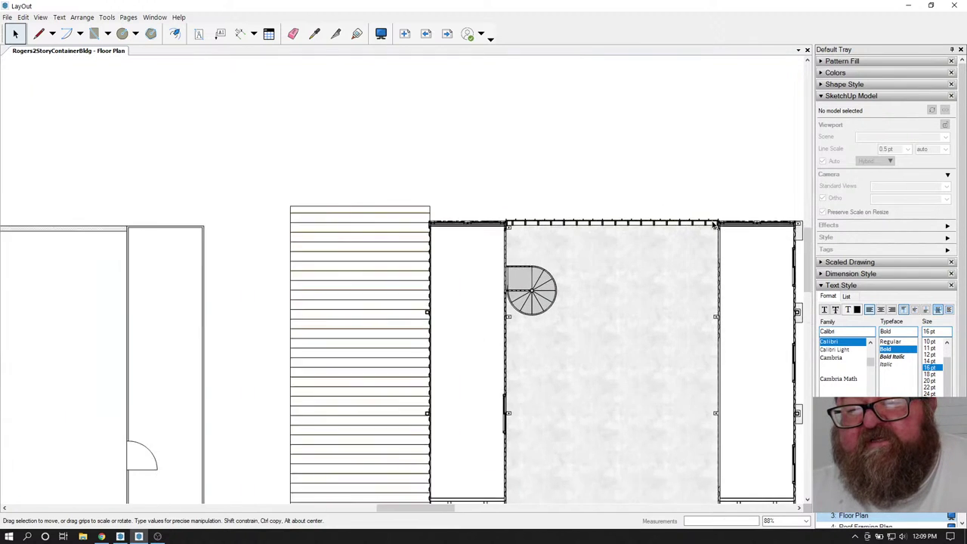
{"action": "scroll", "coordinate": [335, 238], "scroll_direction": "up", "scroll_amount": 2}
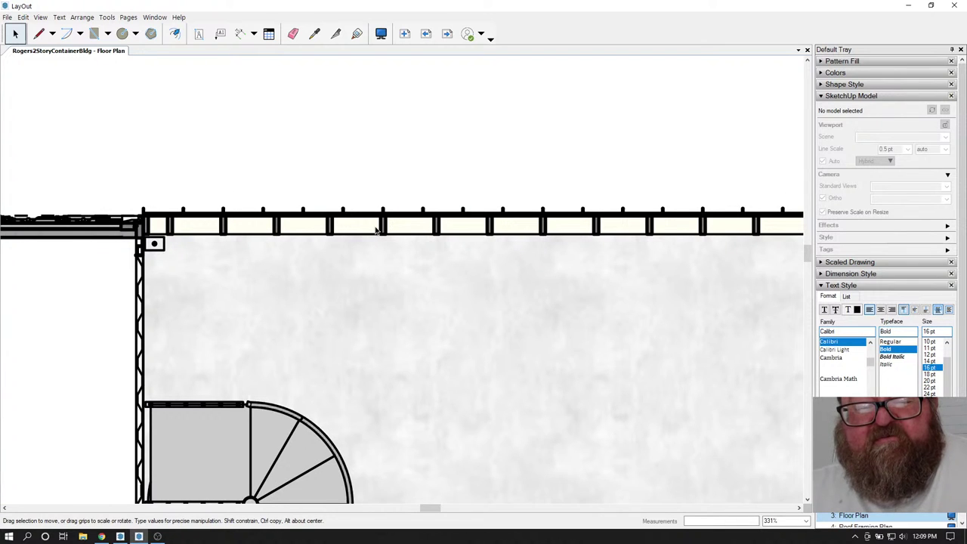
{"action": "scroll", "coordinate": [375, 230], "scroll_direction": "up", "scroll_amount": 1}
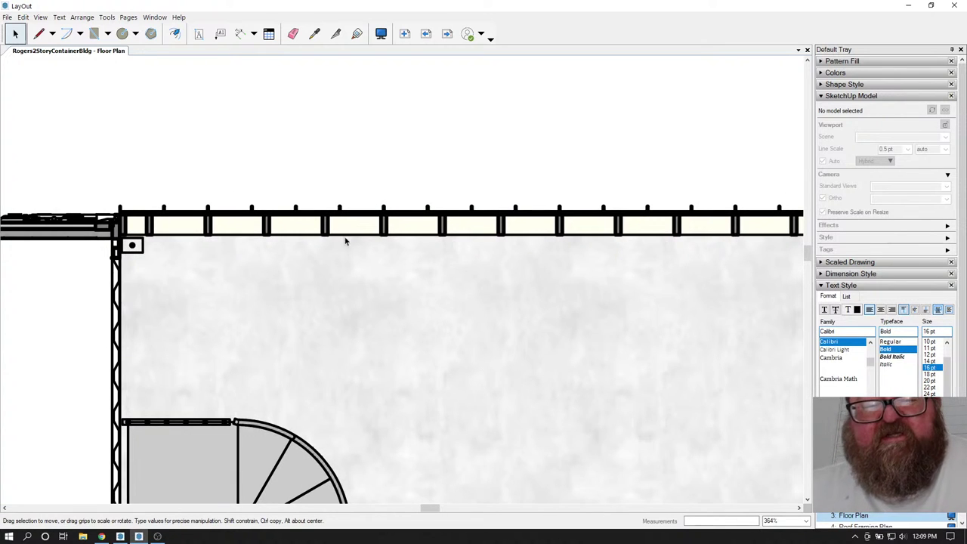
{"action": "scroll", "coordinate": [516, 256], "scroll_direction": "down", "scroll_amount": 2}
{"action": "scroll", "coordinate": [644, 288], "scroll_direction": "down", "scroll_amount": 8}
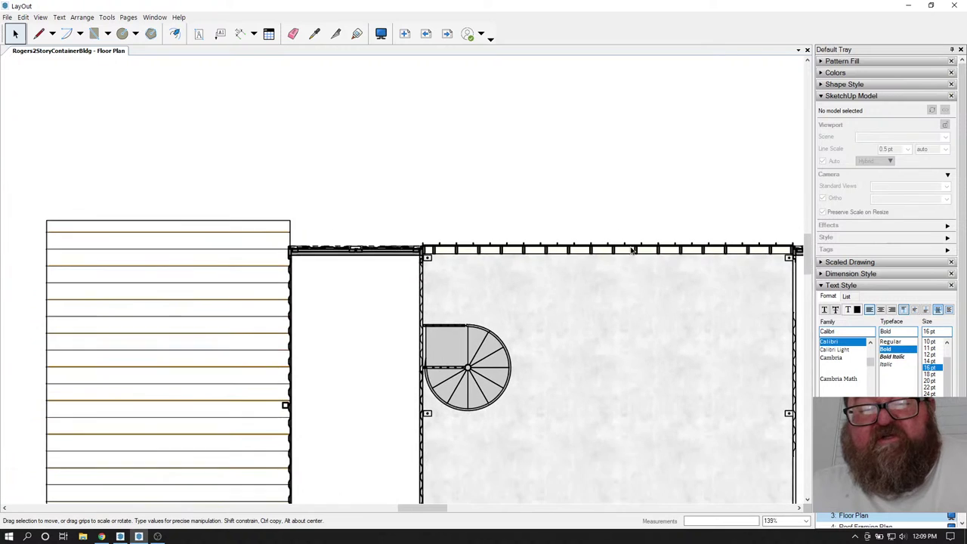
{"action": "scroll", "coordinate": [644, 245], "scroll_direction": "down", "scroll_amount": 1}
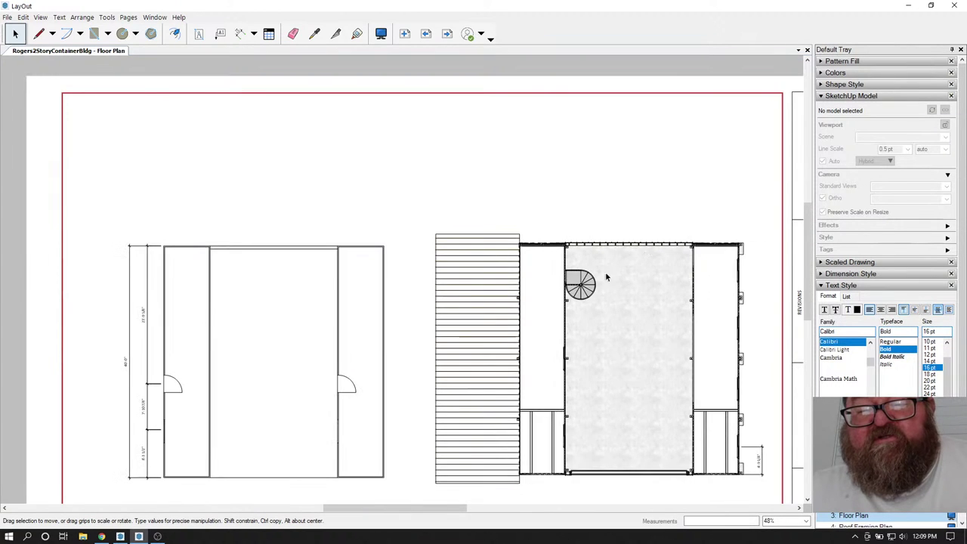
- Place a 2/A5 section marker just above the hatched back wall between the containers on the floor plan
{"action": "scroll", "coordinate": [270, 276], "scroll_direction": "up", "scroll_amount": 4}
{"action": "scroll", "coordinate": [219, 228], "scroll_direction": "up", "scroll_amount": 3}
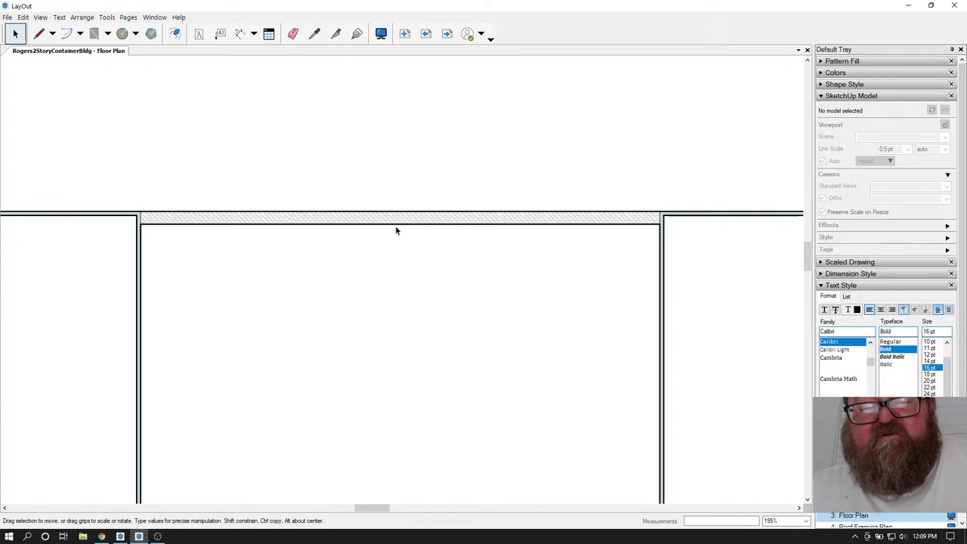
{"action": "scroll", "coordinate": [253, 231], "scroll_direction": "down", "scroll_amount": 3}
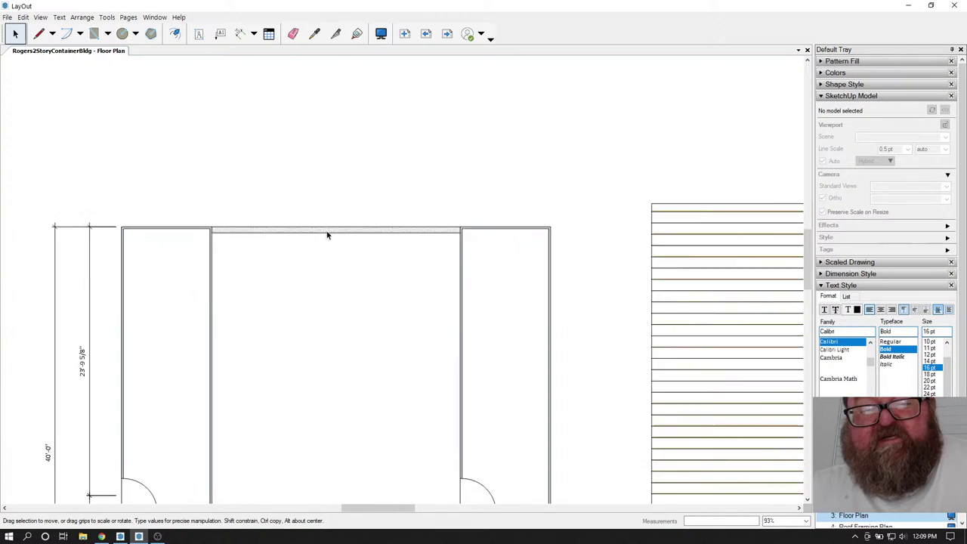
{"action": "scroll", "coordinate": [335, 229], "scroll_direction": "up", "scroll_amount": 1}
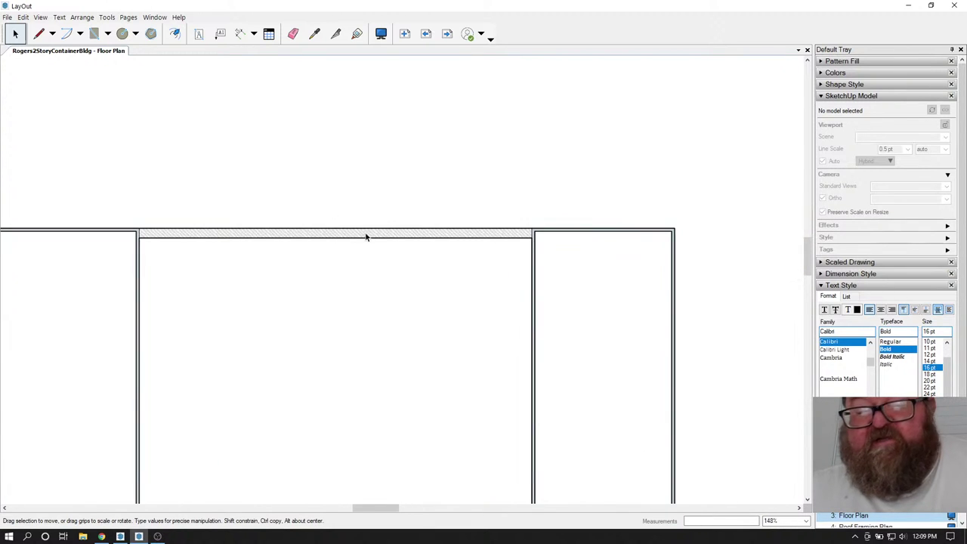
{"action": "scroll", "coordinate": [842, 367], "scroll_direction": "down", "scroll_amount": 5}
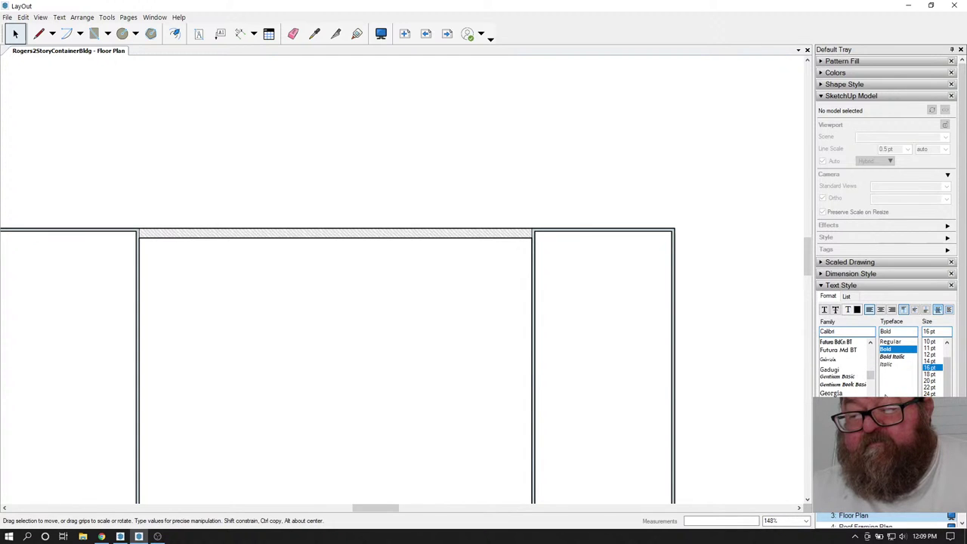
{"action": "left_click", "coordinate": [821, 285]}
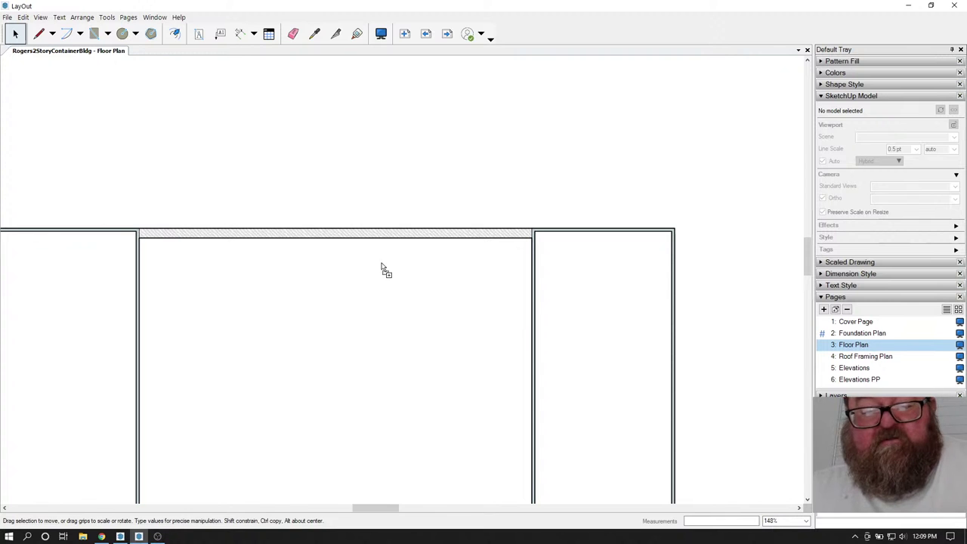
{"action": "left_click", "coordinate": [345, 188]}
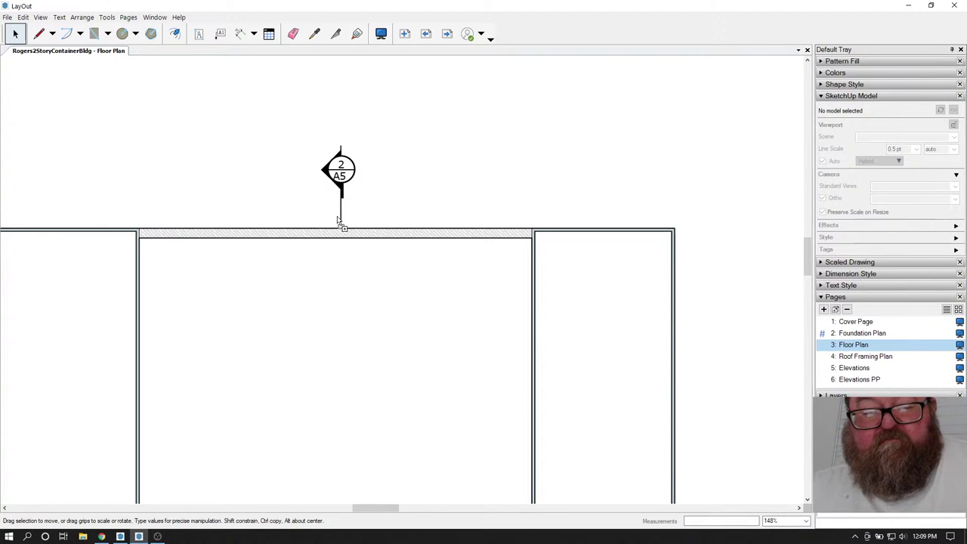
{"action": "left_click_drag", "start_coordinate": [340, 212], "coordinate": [339, 287]}
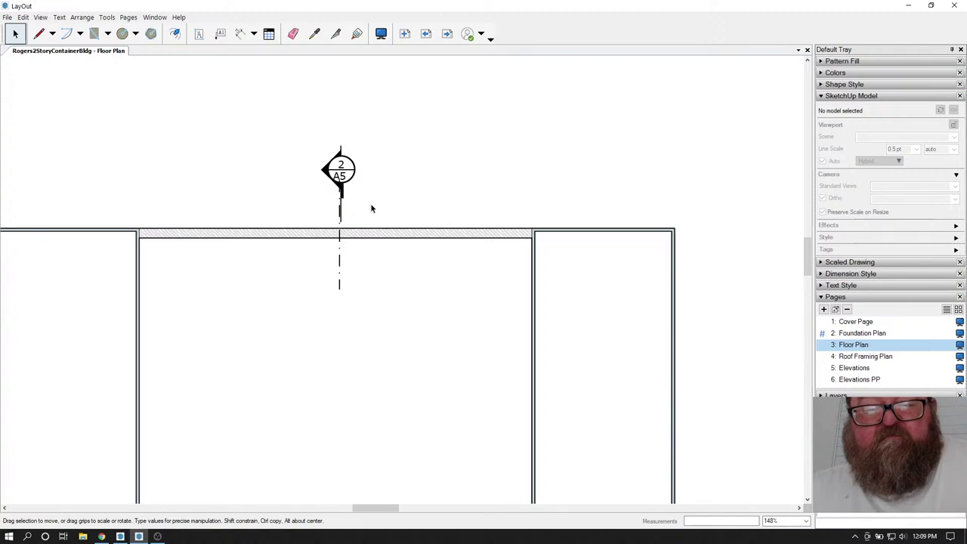
{"action": "left_click", "coordinate": [338, 264]}
{"action": "key", "text": "Delete"}
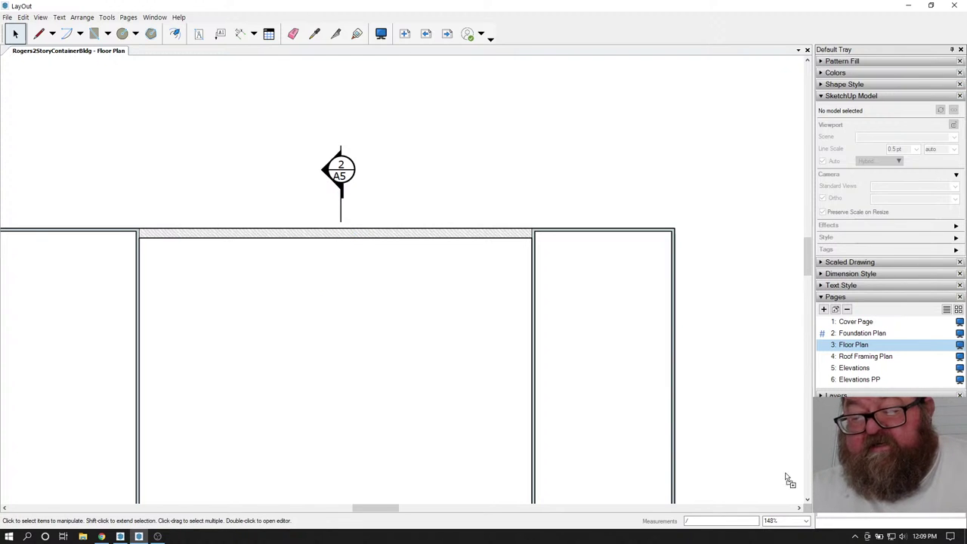
- Add the section tail symbol across the hatched back wall and align its line with the 2/A5 marker's stem
{"action": "key", "text": "ctrl+v"}
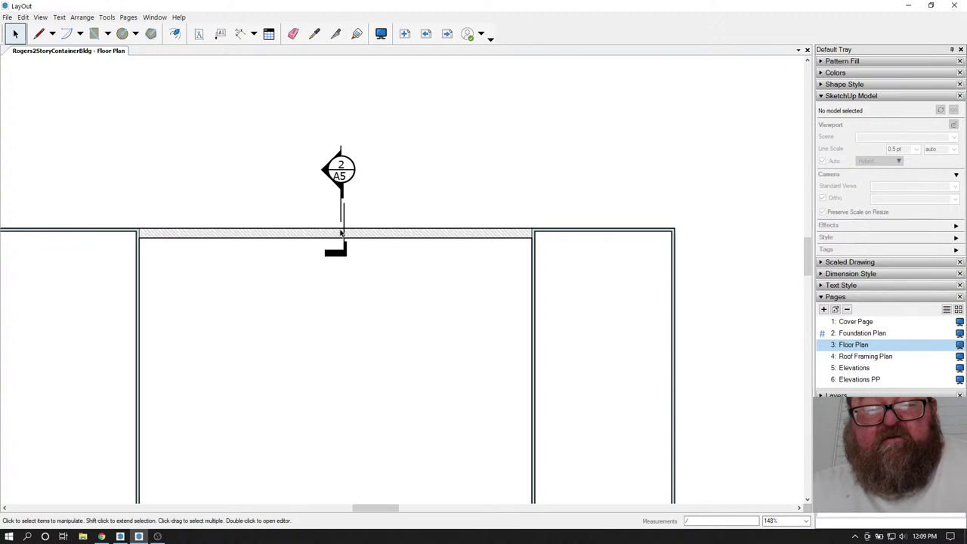
{"action": "scroll", "coordinate": [341, 231], "scroll_direction": "up", "scroll_amount": 5}
{"action": "left_click_drag", "start_coordinate": [372, 238], "coordinate": [363, 235]}
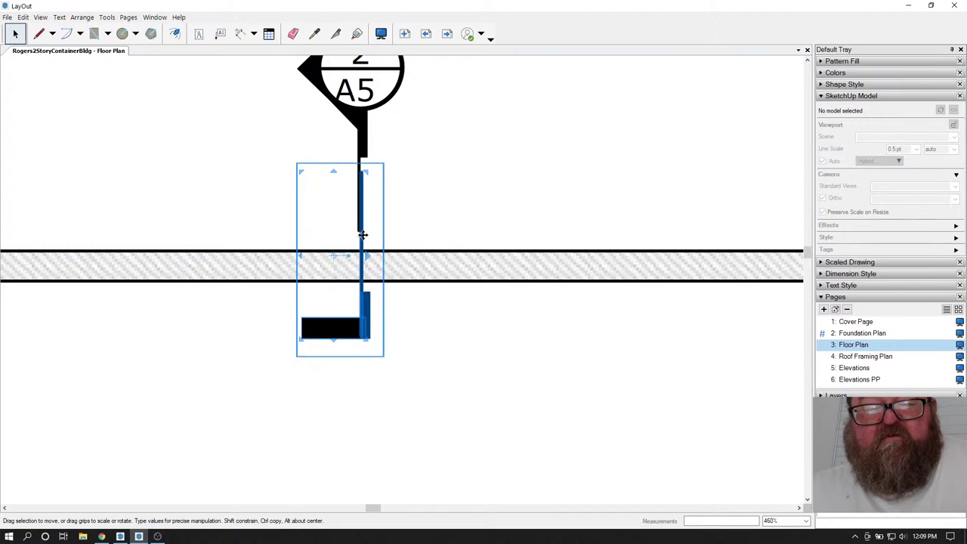
{"action": "scroll", "coordinate": [367, 191], "scroll_direction": "up", "scroll_amount": 4}
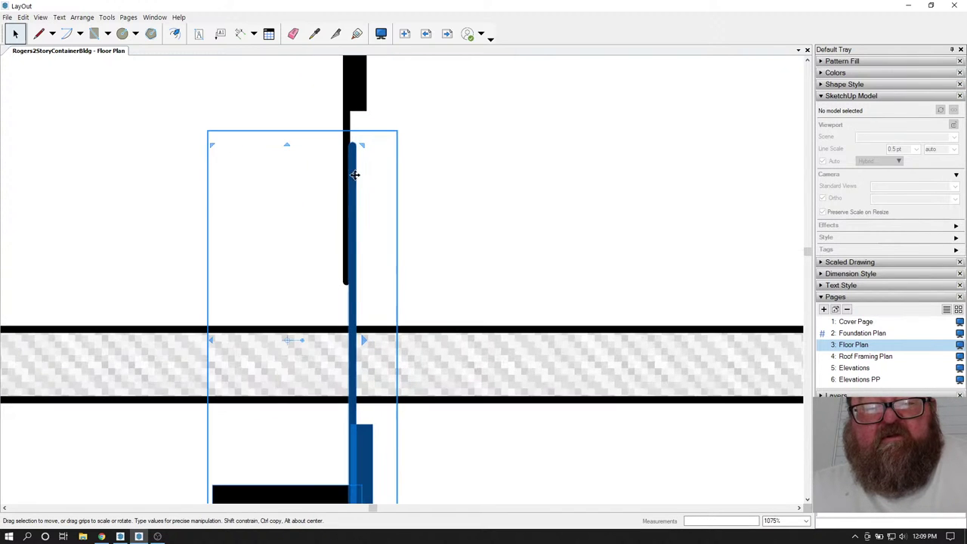
{"action": "left_click_drag", "start_coordinate": [354, 178], "coordinate": [349, 183]}
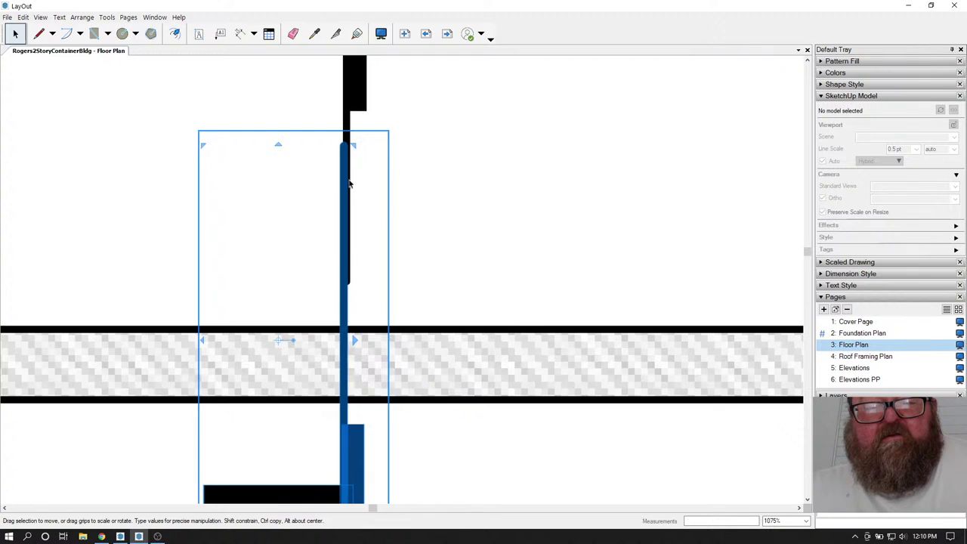
{"action": "left_click", "coordinate": [444, 223]}
{"action": "scroll", "coordinate": [440, 234], "scroll_direction": "down", "scroll_amount": 10}
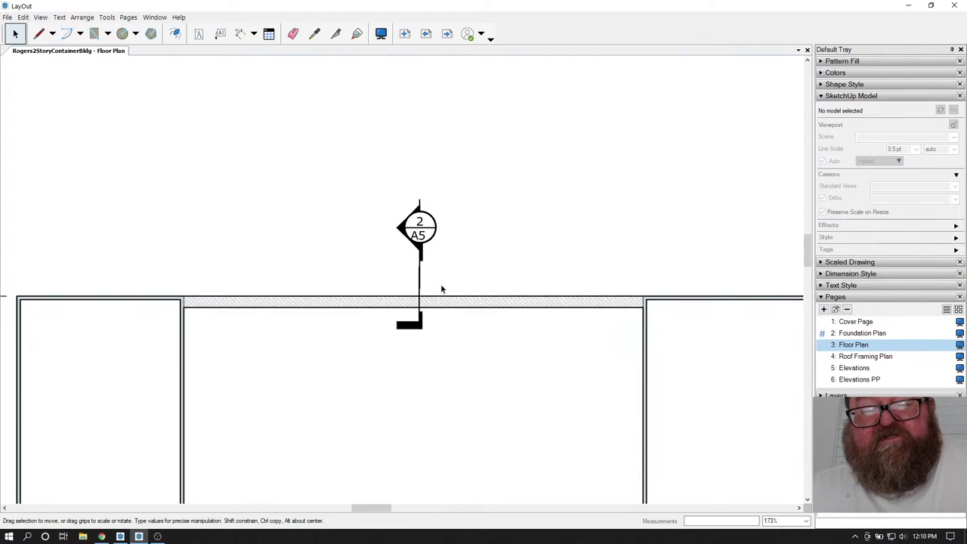
{"action": "scroll", "coordinate": [442, 289], "scroll_direction": "down", "scroll_amount": 1}
{"action": "scroll", "coordinate": [443, 218], "scroll_direction": "up", "scroll_amount": 1}
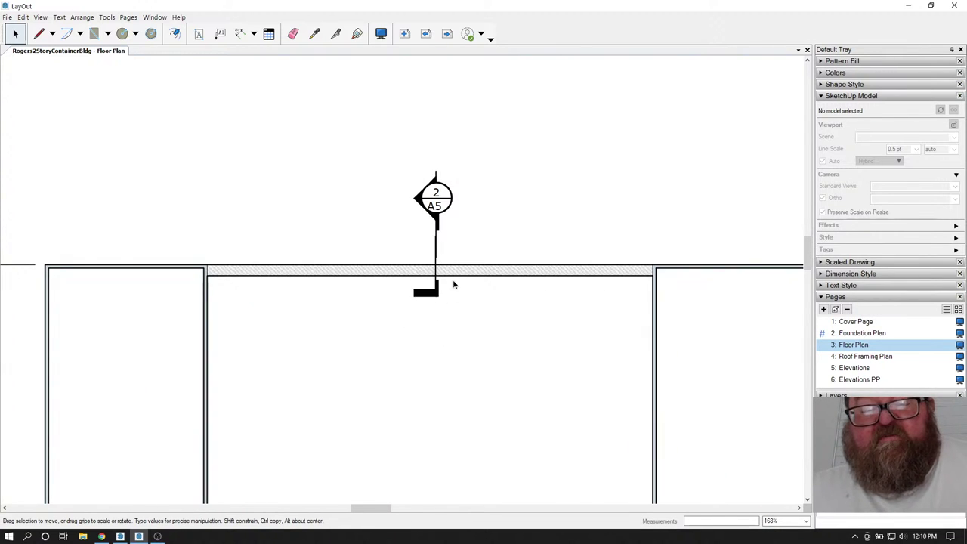
{"action": "scroll", "coordinate": [453, 284], "scroll_direction": "down", "scroll_amount": 6}
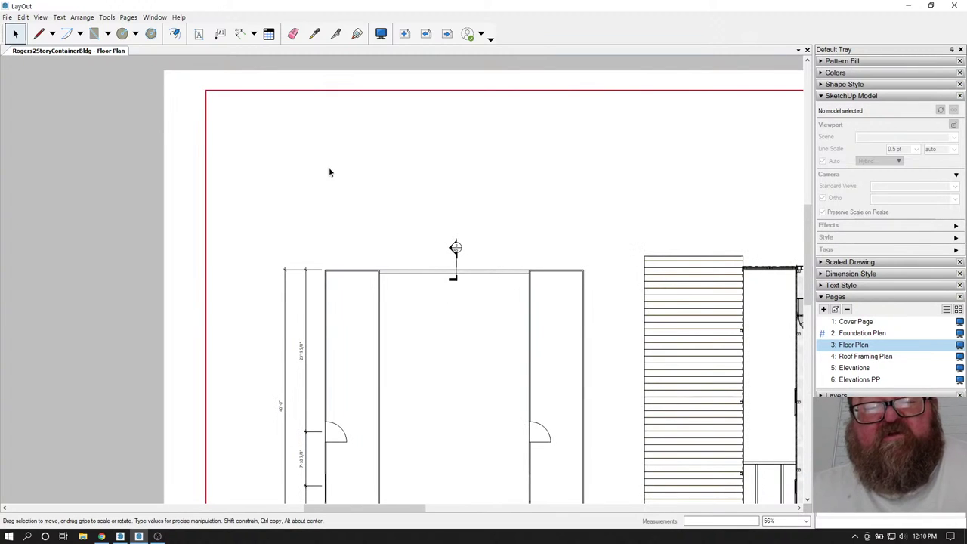
- Switch to the SketchUp model and draw a vertical line in the empty space above the first floor plan
{"action": "left_click", "coordinate": [120, 536]}
{"action": "scroll", "coordinate": [421, 388], "scroll_direction": "down", "scroll_amount": 2}
{"action": "scroll", "coordinate": [313, 119], "scroll_direction": "up", "scroll_amount": 4}
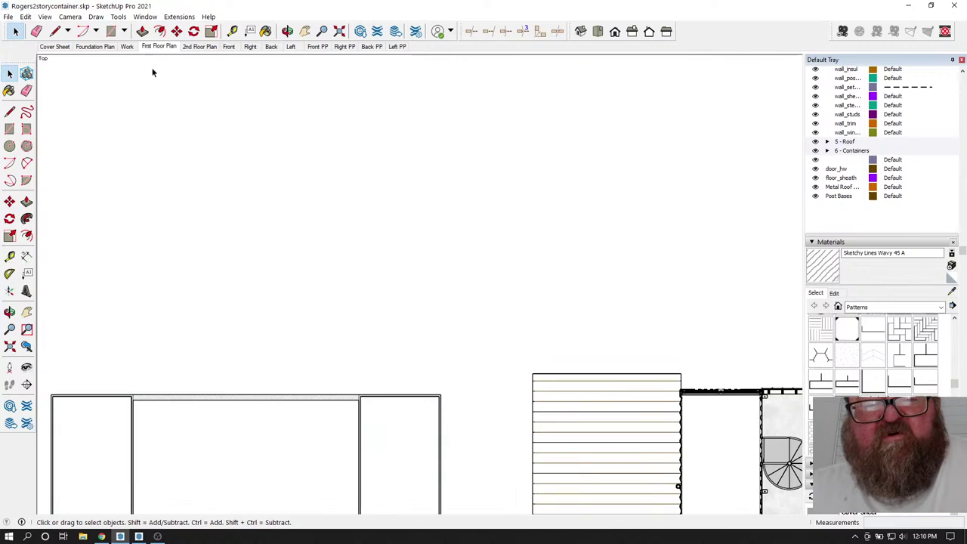
{"action": "key", "text": "l"}
{"action": "left_click", "coordinate": [301, 151]}
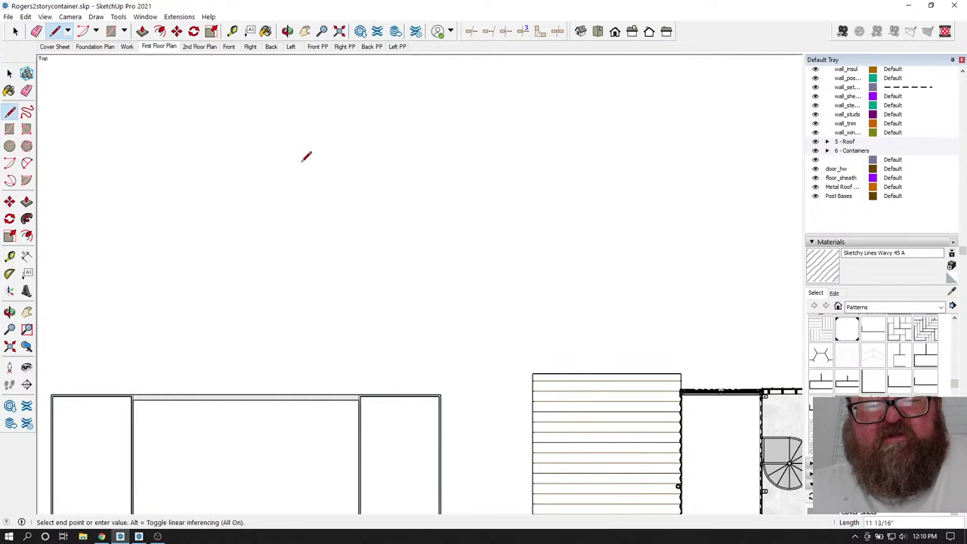
{"action": "left_click", "coordinate": [300, 253]}
{"action": "key", "text": "Escape"}
{"action": "scroll", "coordinate": [309, 197], "scroll_direction": "up", "scroll_amount": 3}
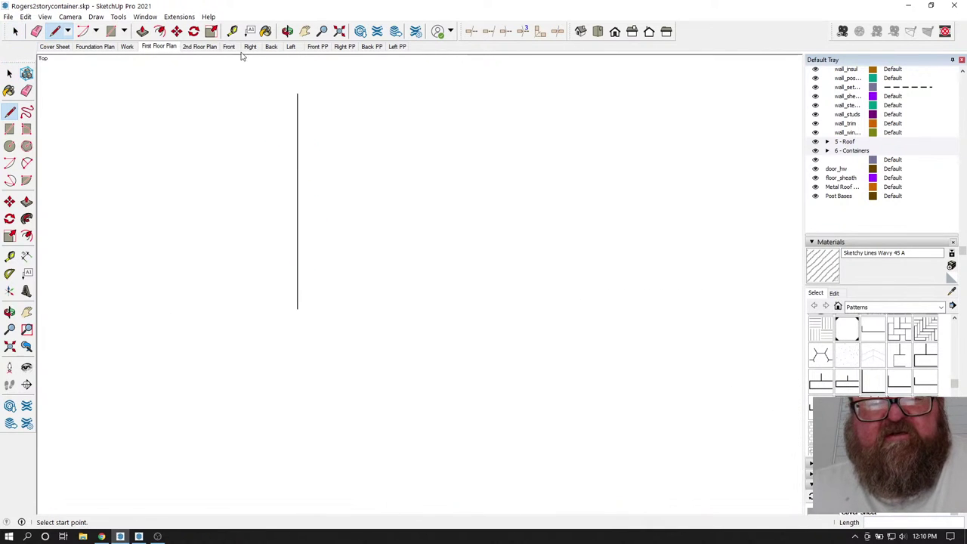
- Offset a guide 5.5" to the right of the vertical line and draw a parallel line along it
{"action": "left_click", "coordinate": [232, 31]}
{"action": "scroll", "coordinate": [287, 189], "scroll_direction": "up", "scroll_amount": 2}
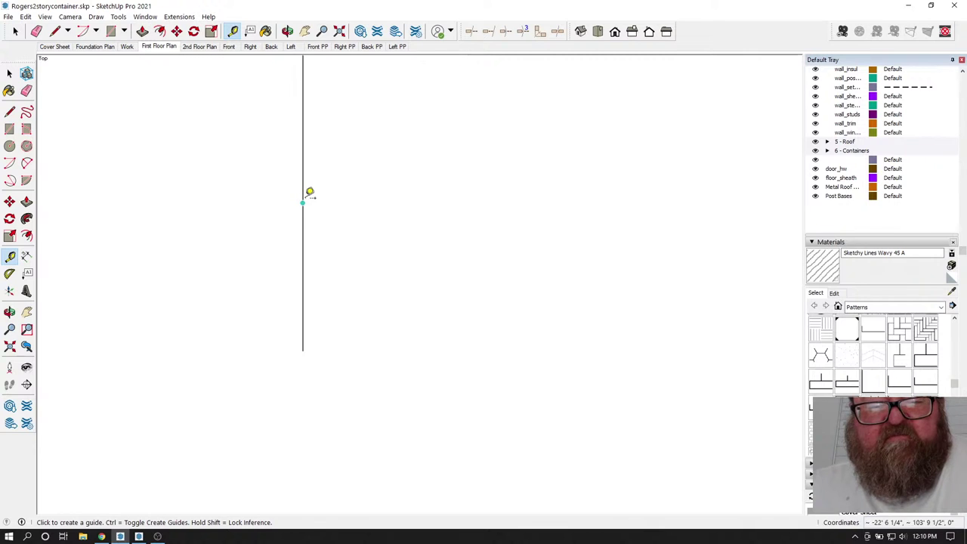
{"action": "left_click", "coordinate": [302, 203]}
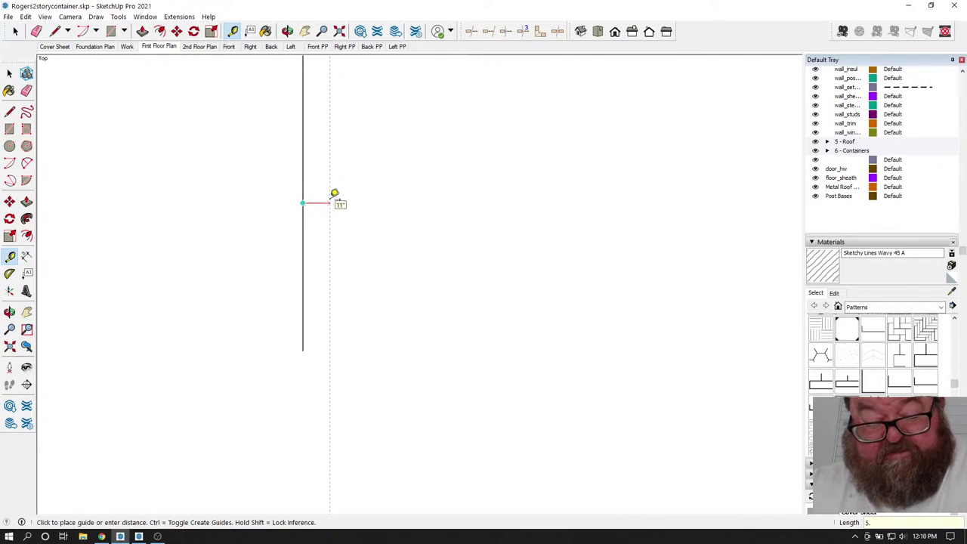
{"action": "type", "text": "5.5"}
{"action": "key", "text": "Return"}
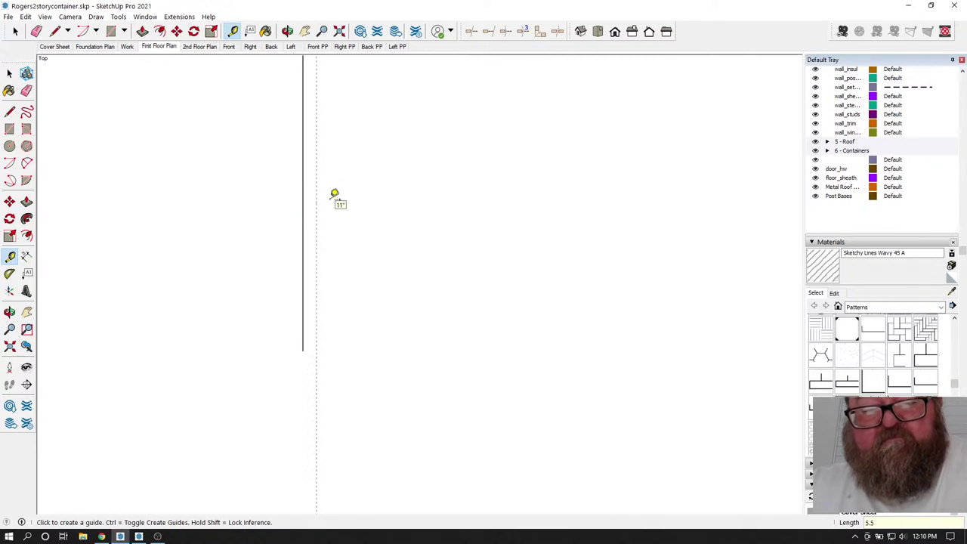
{"action": "left_click", "coordinate": [53, 34]}
{"action": "scroll", "coordinate": [298, 281], "scroll_direction": "up", "scroll_amount": 2}
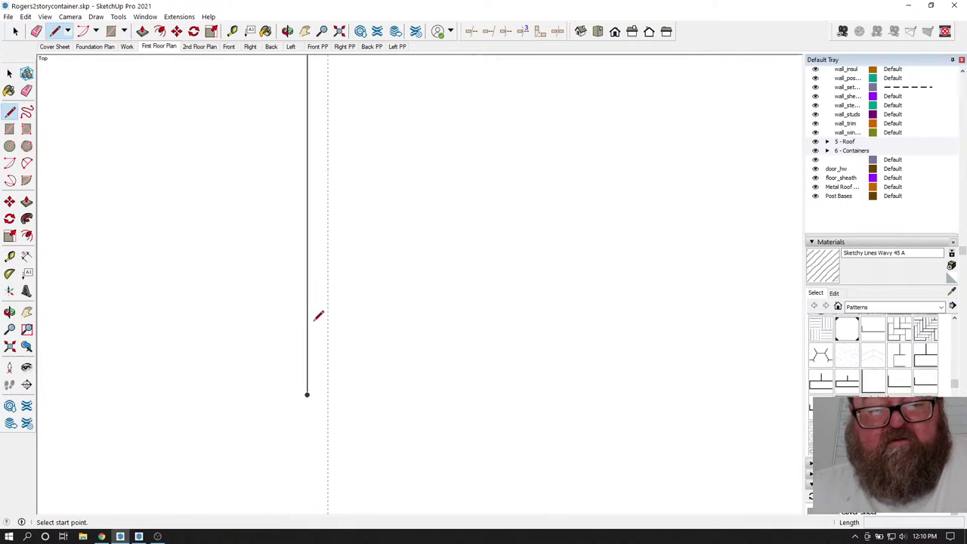
{"action": "left_click", "coordinate": [330, 410]}
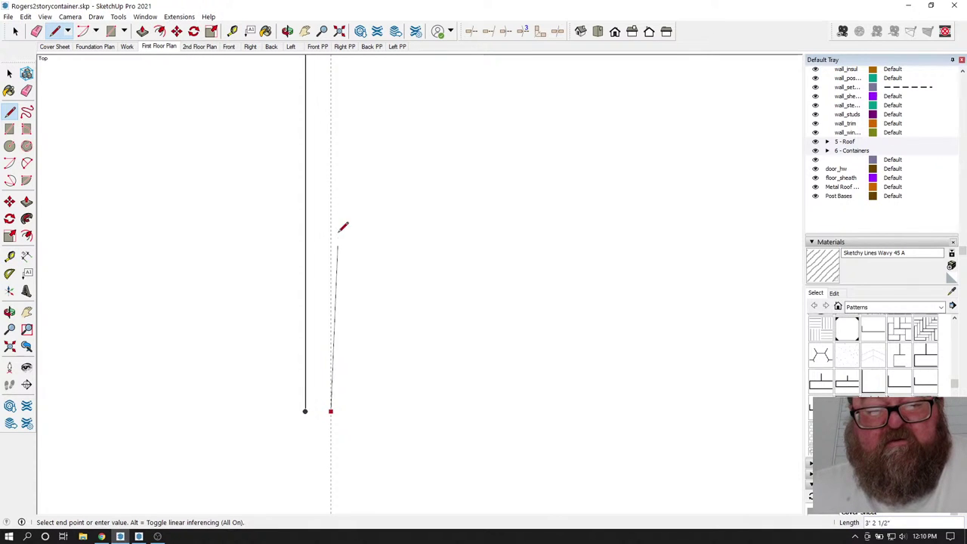
{"action": "left_click", "coordinate": [334, 89]}
{"action": "scroll", "coordinate": [340, 315], "scroll_direction": "up", "scroll_amount": 2}
- Offset a guide 1/2" to the right of the second line and draw a third vertical line along it
{"action": "left_click", "coordinate": [232, 31]}
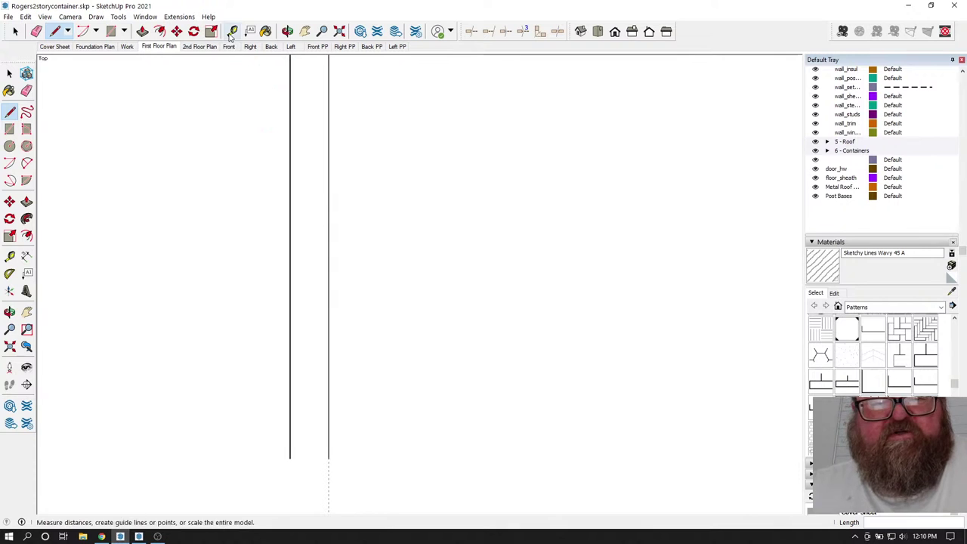
{"action": "scroll", "coordinate": [313, 239], "scroll_direction": "up", "scroll_amount": 1}
{"action": "left_click", "coordinate": [333, 240]}
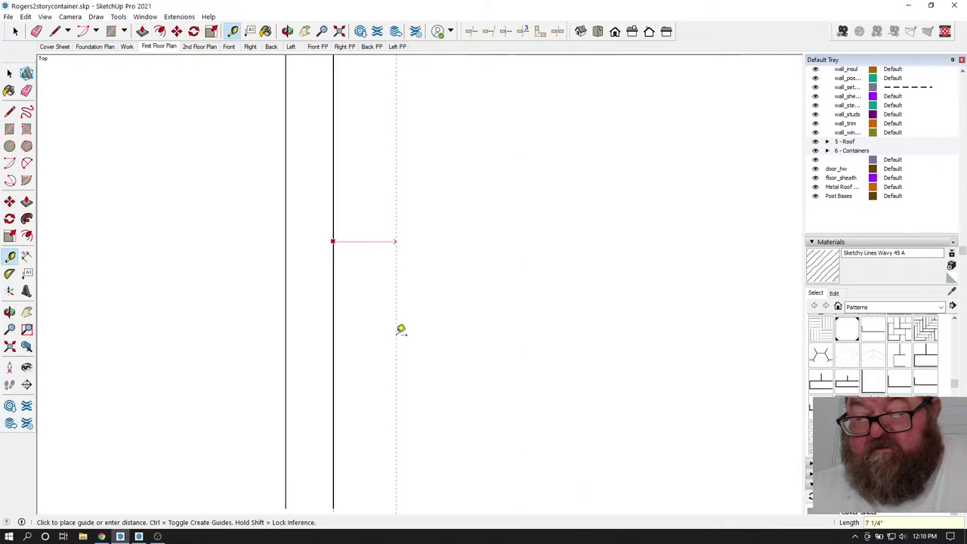
{"action": "type", "text": "2"}
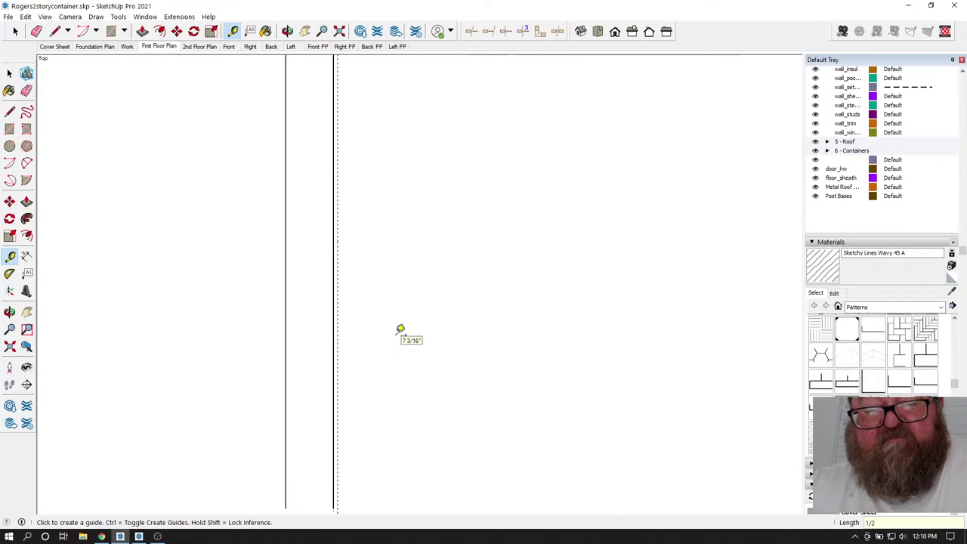
{"action": "key", "text": "Return"}
{"action": "scroll", "coordinate": [410, 270], "scroll_direction": "down", "scroll_amount": 1}
{"action": "key", "text": "l"}
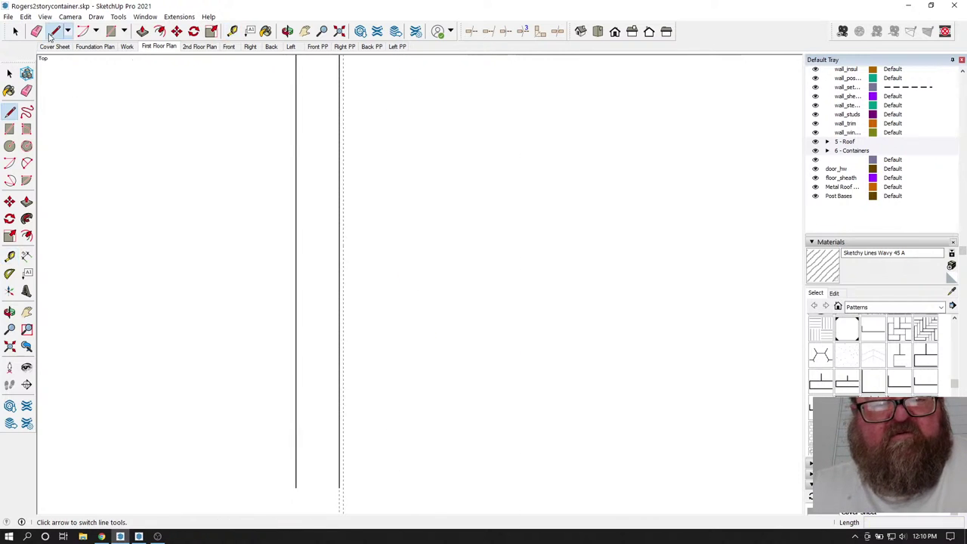
{"action": "scroll", "coordinate": [358, 142], "scroll_direction": "up", "scroll_amount": 1}
{"action": "left_click", "coordinate": [345, 98]}
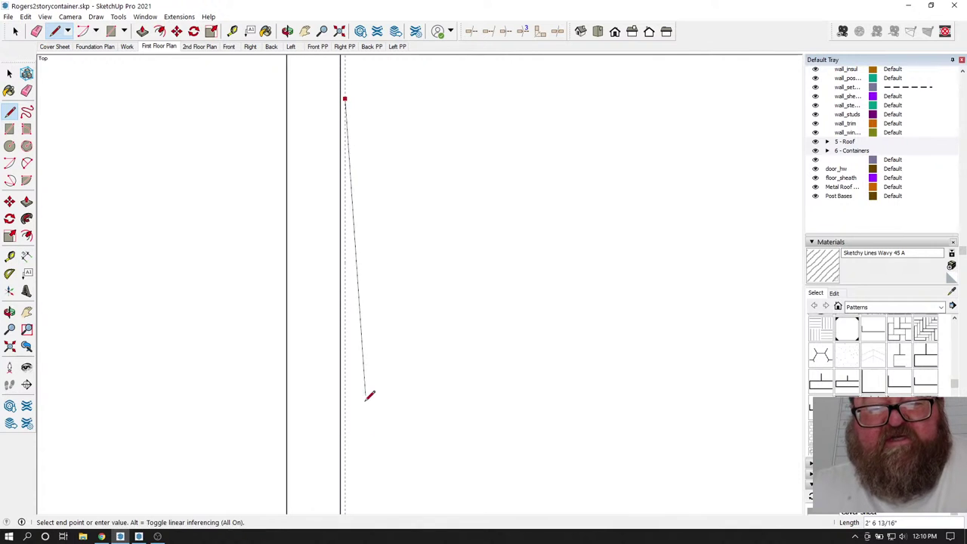
{"action": "left_click", "coordinate": [345, 456]}
{"action": "key", "text": "Escape"}
{"action": "scroll", "coordinate": [347, 443], "scroll_direction": "up", "scroll_amount": 1}
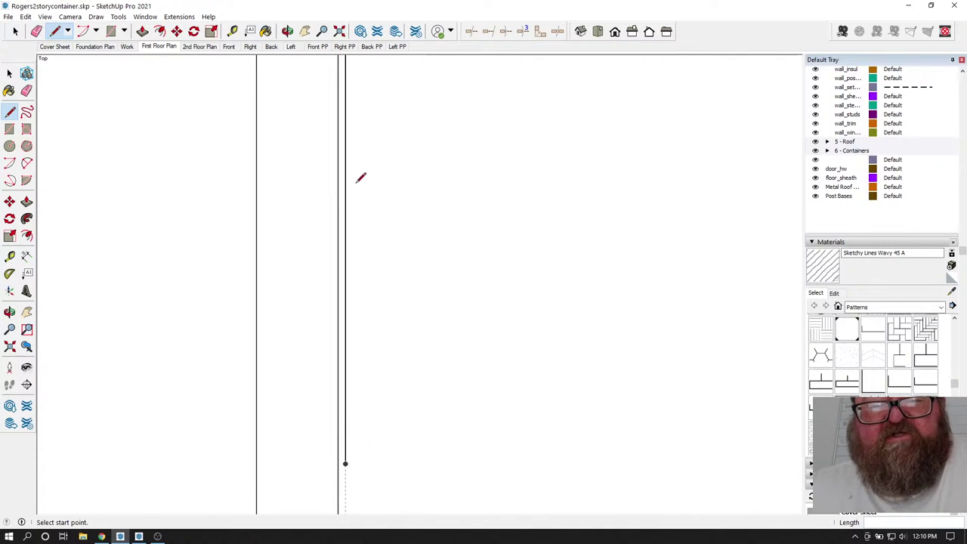
- Offset a guide 1" to the right of the third line and draw a fourth vertical line along it
{"action": "key", "text": "t"}
{"action": "left_click", "coordinate": [256, 60]}
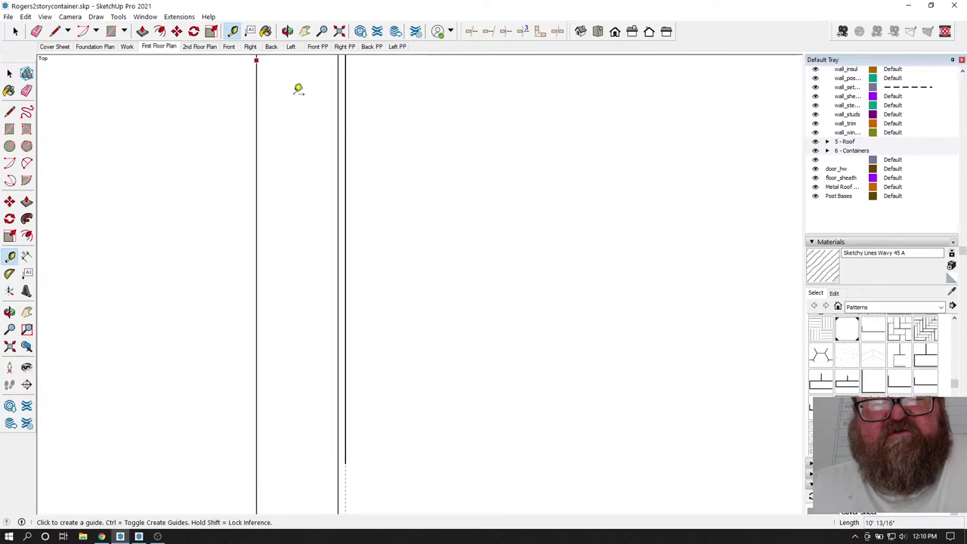
{"action": "left_click", "coordinate": [346, 158]}
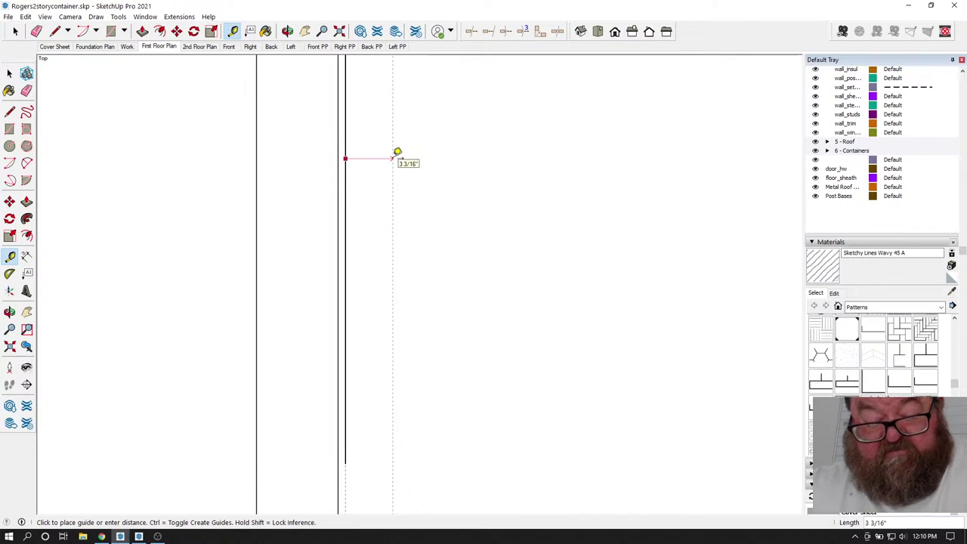
{"action": "type", "text": "1"}
{"action": "key", "text": "Return"}
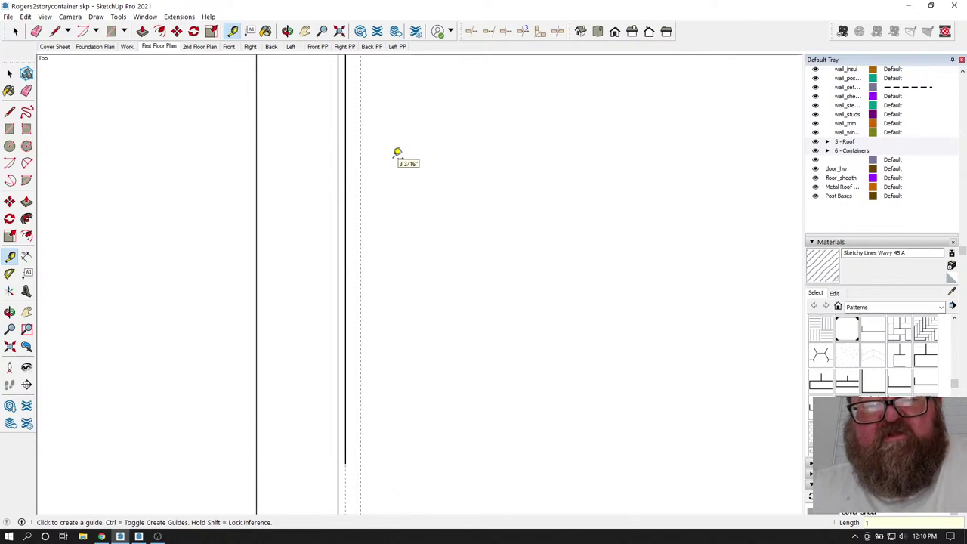
{"action": "scroll", "coordinate": [398, 153], "scroll_direction": "down", "scroll_amount": 1}
{"action": "left_click", "coordinate": [54, 31]}
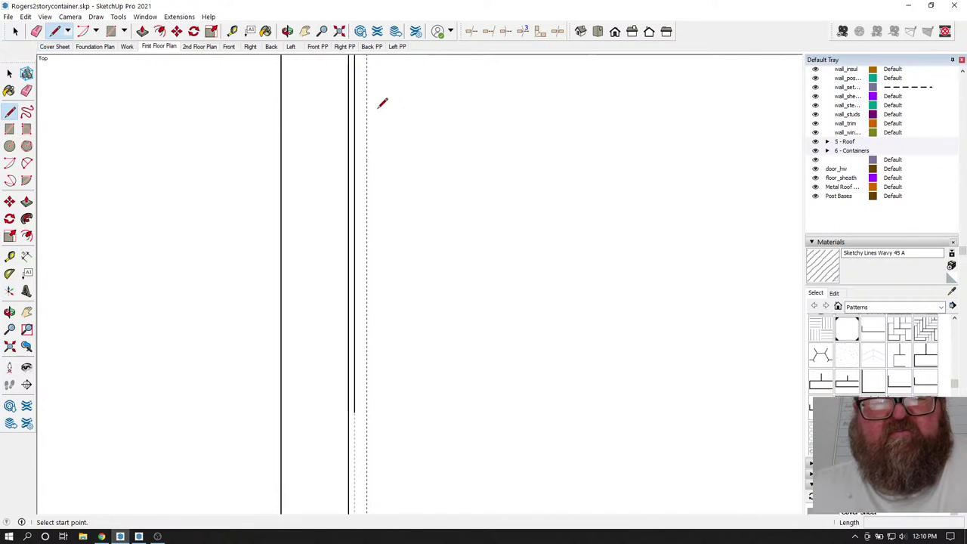
{"action": "left_click", "coordinate": [366, 71]}
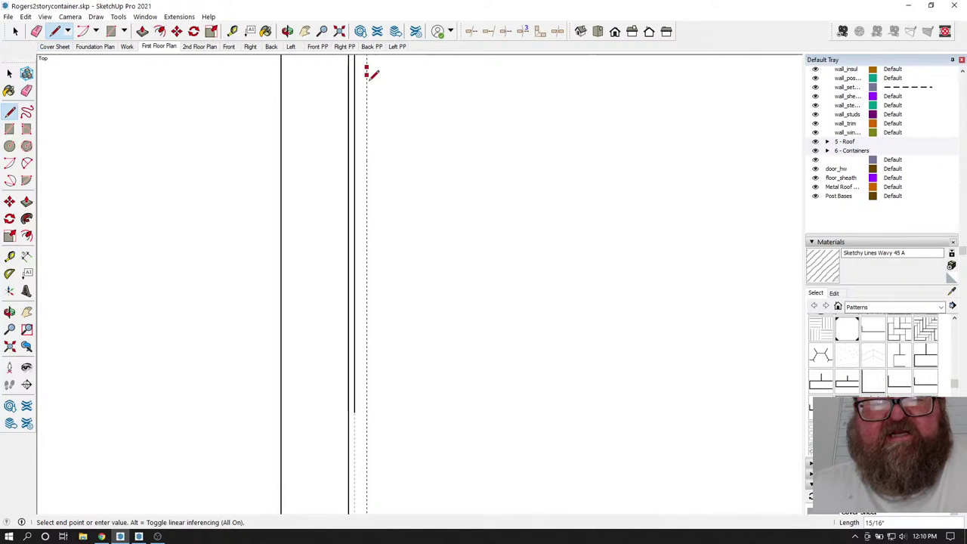
{"action": "left_click", "coordinate": [366, 412]}
{"action": "scroll", "coordinate": [460, 466], "scroll_direction": "down", "scroll_amount": 1}
{"action": "scroll", "coordinate": [330, 216], "scroll_direction": "up", "scroll_amount": 3}
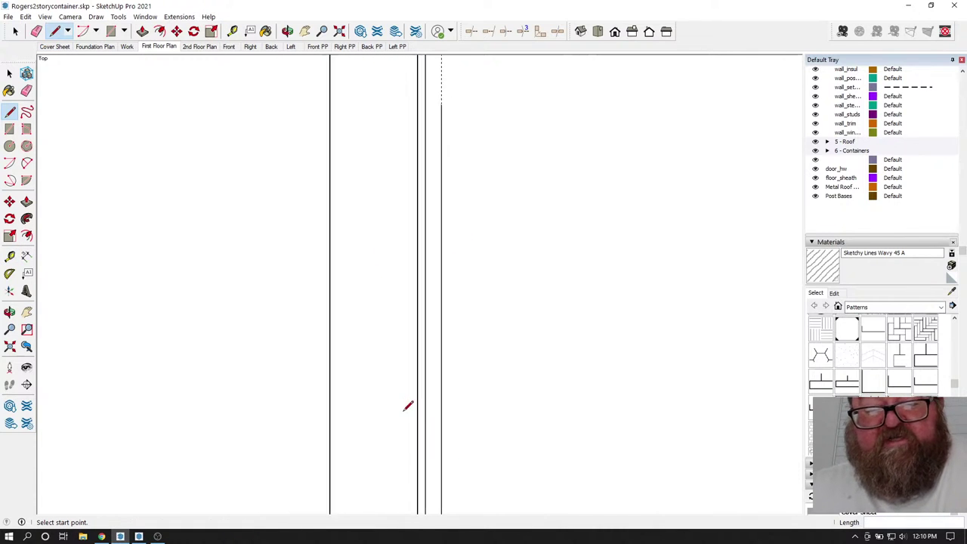
- Erase the parallel vertical wall lines and their guides from the empty space above the first floor plan
{"action": "scroll", "coordinate": [404, 410], "scroll_direction": "up", "scroll_amount": 2}
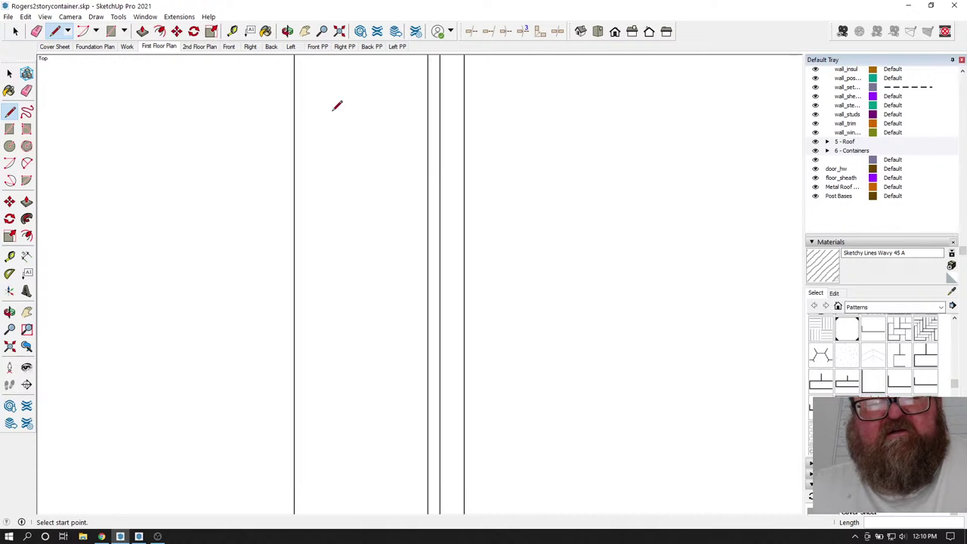
{"action": "scroll", "coordinate": [346, 158], "scroll_direction": "down", "scroll_amount": 5}
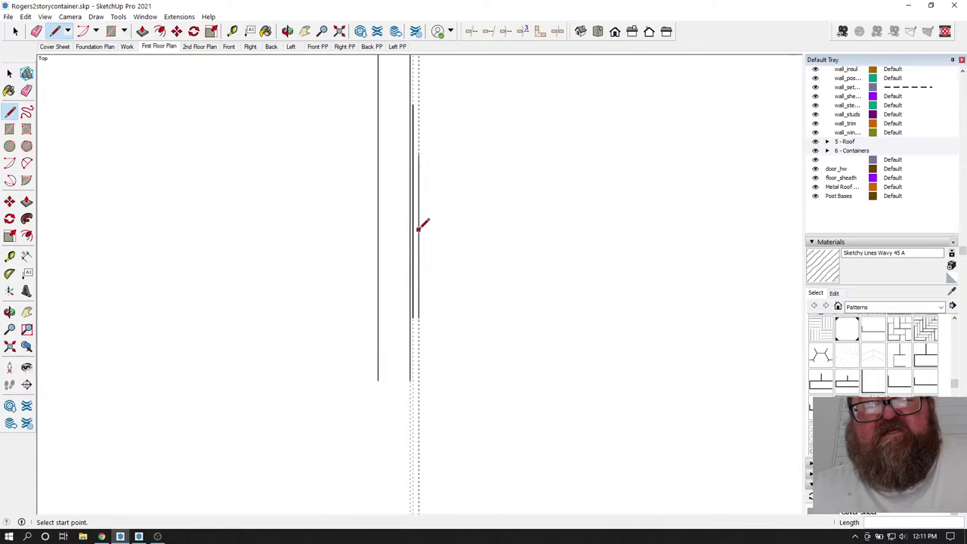
{"action": "scroll", "coordinate": [424, 232], "scroll_direction": "down", "scroll_amount": 2}
{"action": "scroll", "coordinate": [90, 91], "scroll_direction": "down", "scroll_amount": 1}
{"action": "left_click", "coordinate": [36, 31]}
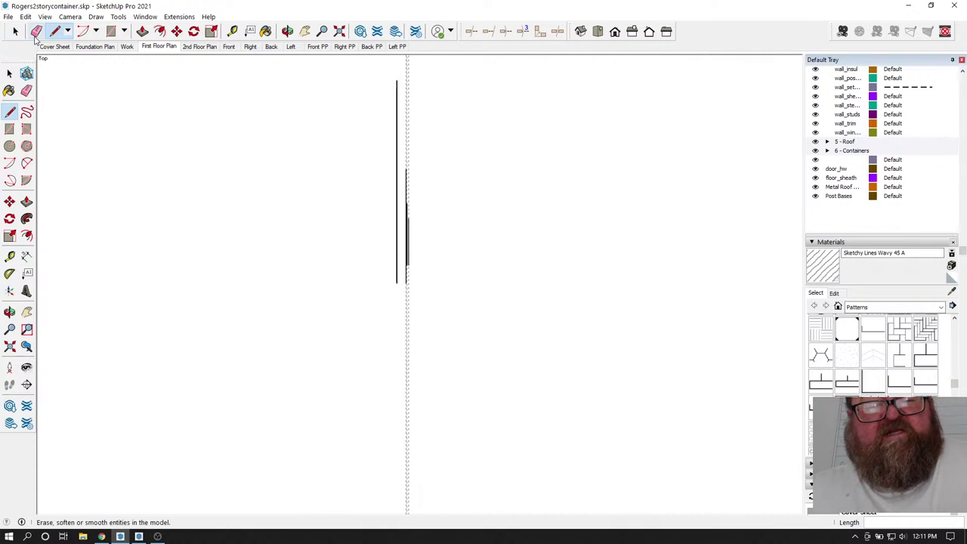
{"action": "mouse_move", "coordinate": [347, 191]}
{"action": "left_mouse_down"}
{"action": "mouse_move", "coordinate": [439, 235]}
{"action": "mouse_move", "coordinate": [427, 207]}
{"action": "left_mouse_up"}
{"action": "scroll", "coordinate": [393, 219], "scroll_direction": "down", "scroll_amount": 6}
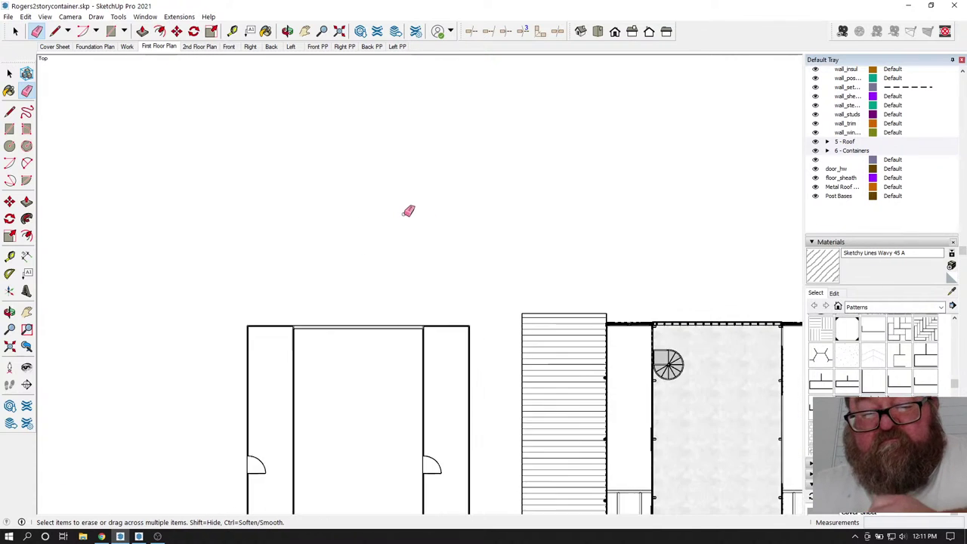
- Examine the back wall in the detailed framing plan and in the simplified hatched floor plan beside it
{"action": "scroll", "coordinate": [705, 343], "scroll_direction": "up", "scroll_amount": 2}
{"action": "scroll", "coordinate": [705, 343], "scroll_direction": "up", "scroll_amount": 1}
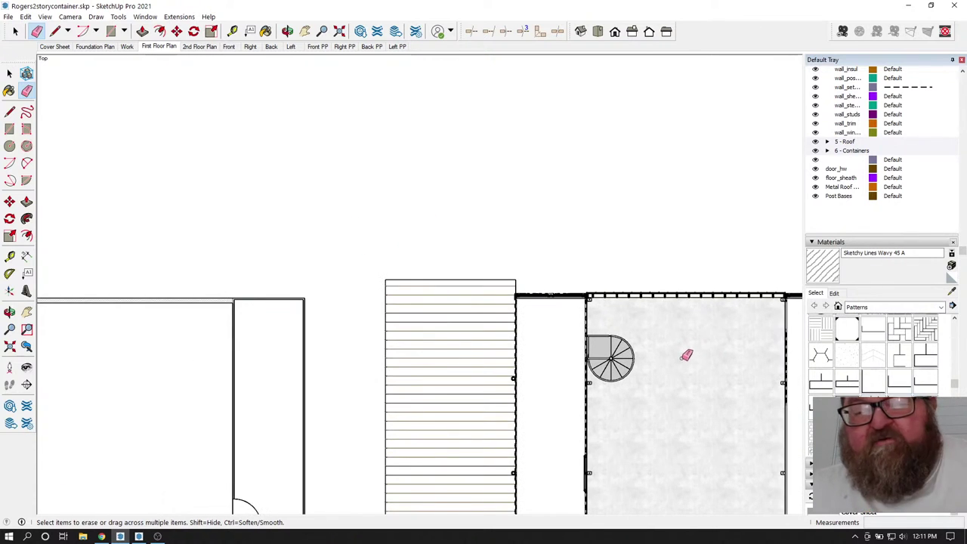
{"action": "scroll", "coordinate": [686, 355], "scroll_direction": "up", "scroll_amount": 8}
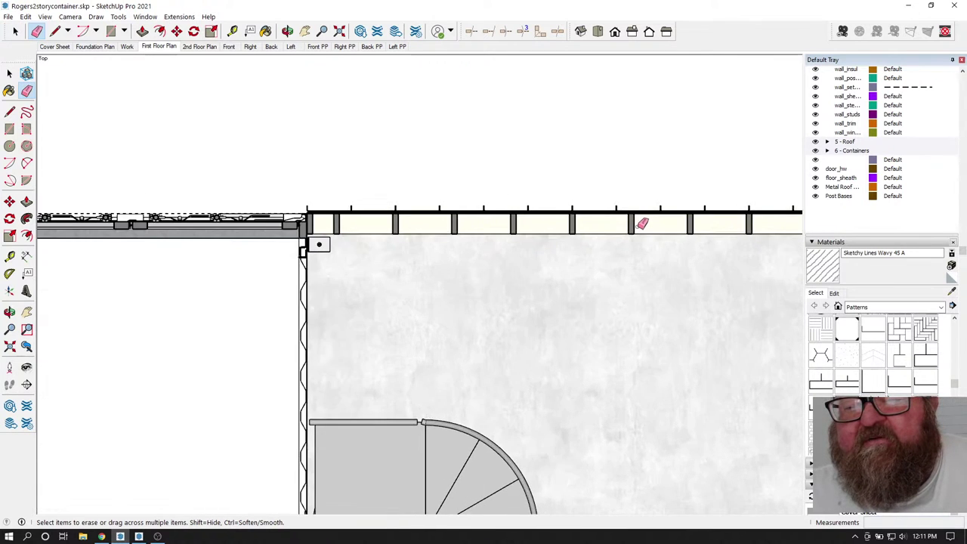
{"action": "scroll", "coordinate": [642, 224], "scroll_direction": "up", "scroll_amount": 3}
{"action": "scroll", "coordinate": [692, 272], "scroll_direction": "down", "scroll_amount": 4}
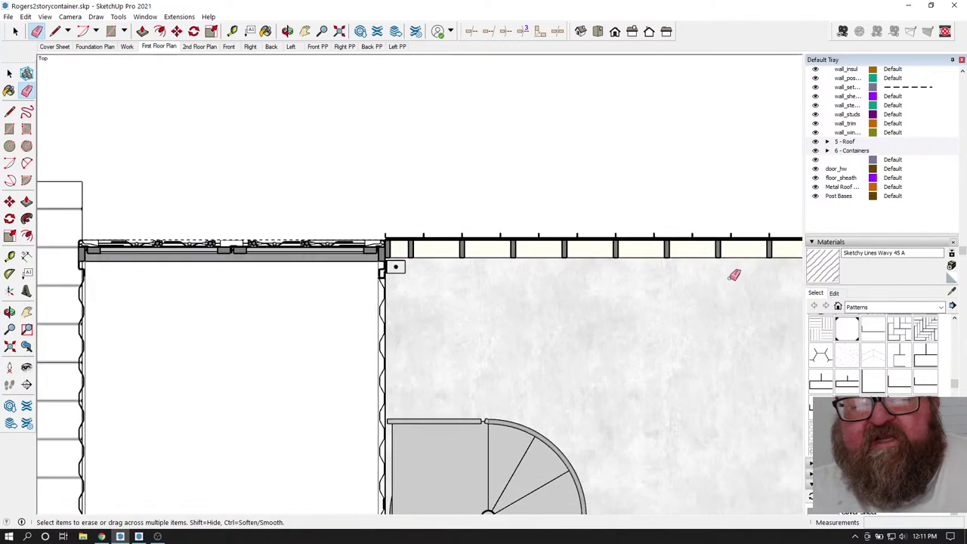
{"action": "scroll", "coordinate": [733, 275], "scroll_direction": "down", "scroll_amount": 8}
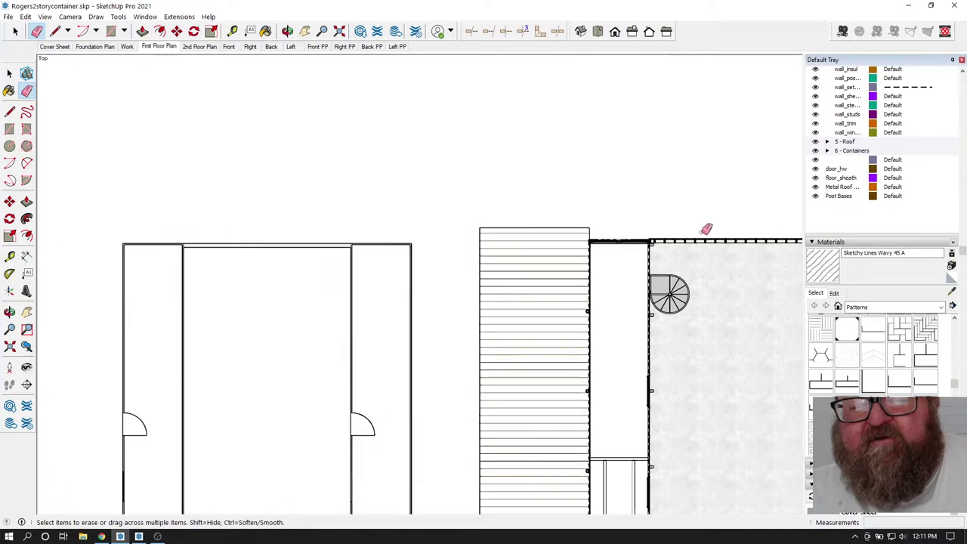
{"action": "scroll", "coordinate": [205, 225], "scroll_direction": "up", "scroll_amount": 8}
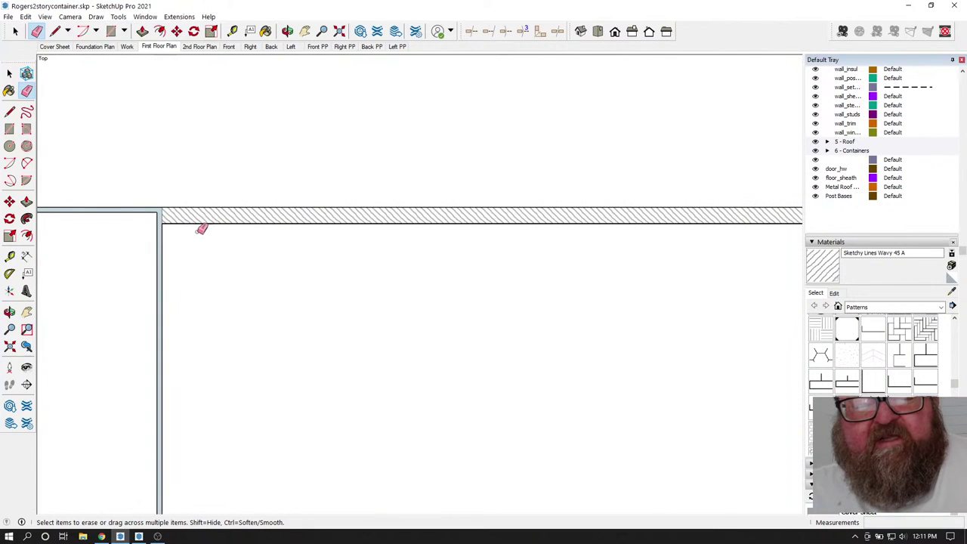
{"action": "scroll", "coordinate": [110, 248], "scroll_direction": "down", "scroll_amount": 1}
{"action": "scroll", "coordinate": [428, 237], "scroll_direction": "up", "scroll_amount": 3}
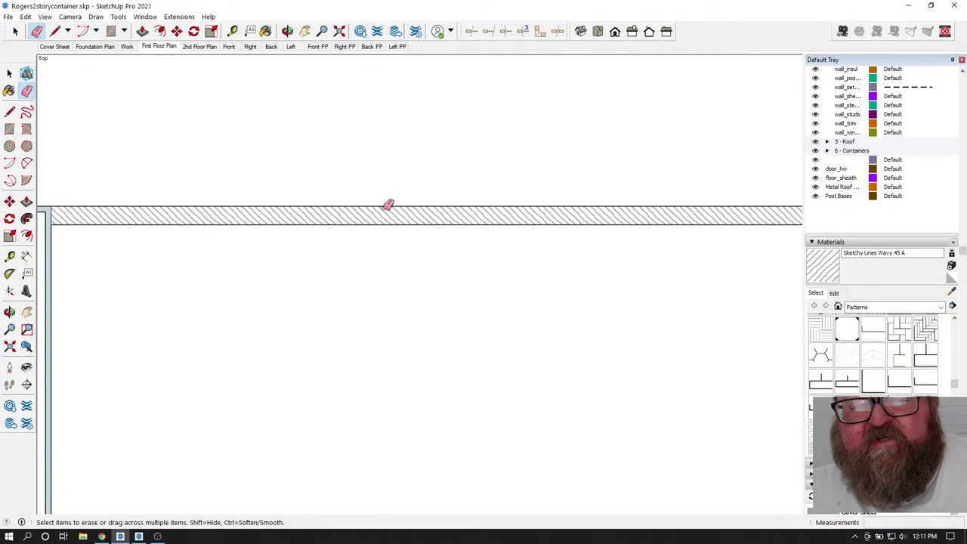
{"action": "scroll", "coordinate": [481, 225], "scroll_direction": "down", "scroll_amount": 1}
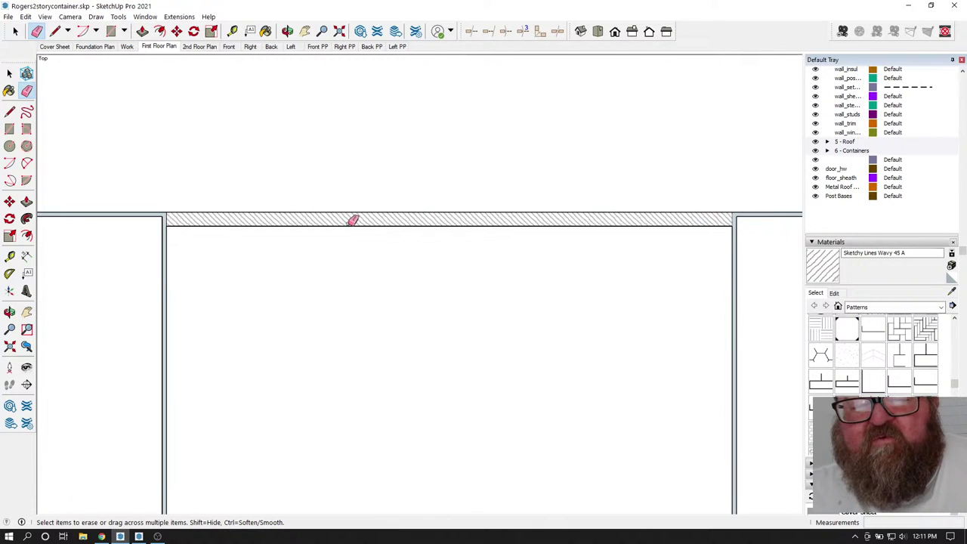
{"action": "scroll", "coordinate": [448, 203], "scroll_direction": "down", "scroll_amount": 1}
{"action": "scroll", "coordinate": [477, 146], "scroll_direction": "down", "scroll_amount": 2}
{"action": "scroll", "coordinate": [466, 170], "scroll_direction": "down", "scroll_amount": 1}
{"action": "scroll", "coordinate": [393, 188], "scroll_direction": "up", "scroll_amount": 1}
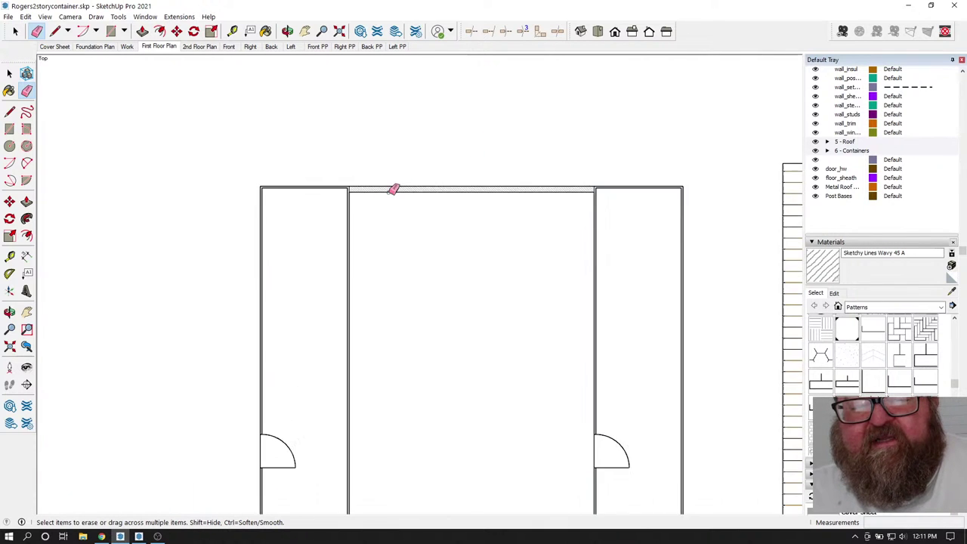
{"action": "scroll", "coordinate": [421, 136], "scroll_direction": "down", "scroll_amount": 1}
{"action": "scroll", "coordinate": [425, 151], "scroll_direction": "down", "scroll_amount": 1}
{"action": "scroll", "coordinate": [438, 340], "scroll_direction": "up", "scroll_amount": 1}
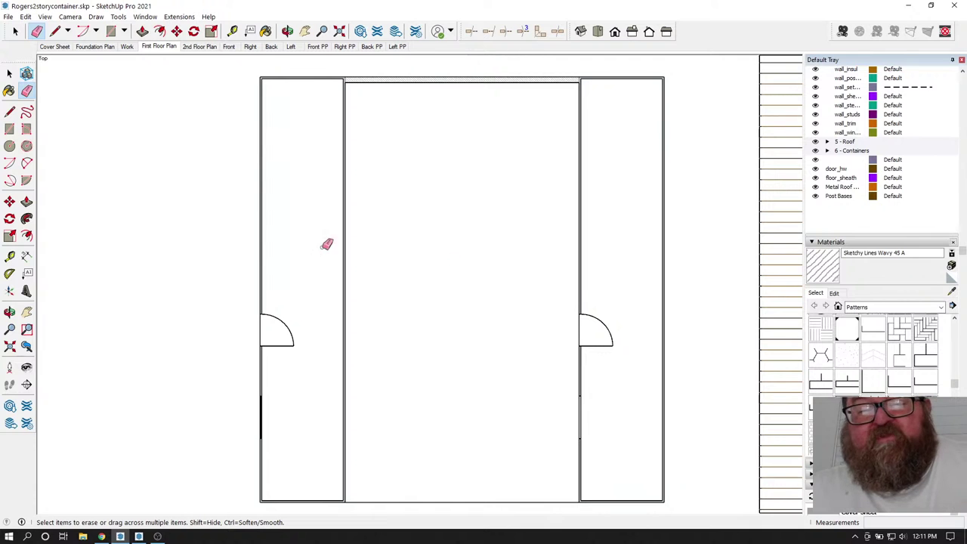
{"action": "scroll", "coordinate": [491, 257], "scroll_direction": "down", "scroll_amount": 1}
{"action": "scroll", "coordinate": [310, 241], "scroll_direction": "down", "scroll_amount": 1}
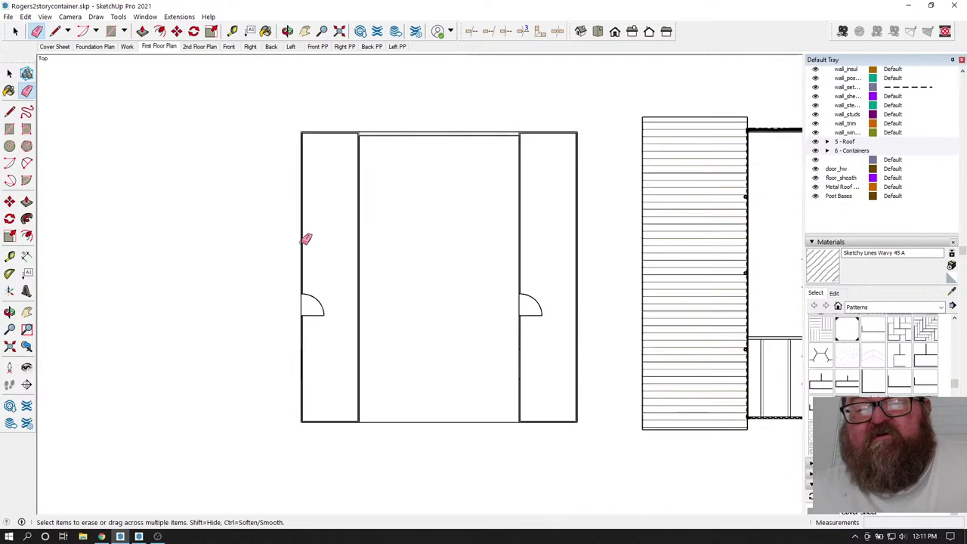
{"action": "scroll", "coordinate": [306, 239], "scroll_direction": "down", "scroll_amount": 2}
{"action": "scroll", "coordinate": [738, 238], "scroll_direction": "up", "scroll_amount": 2}
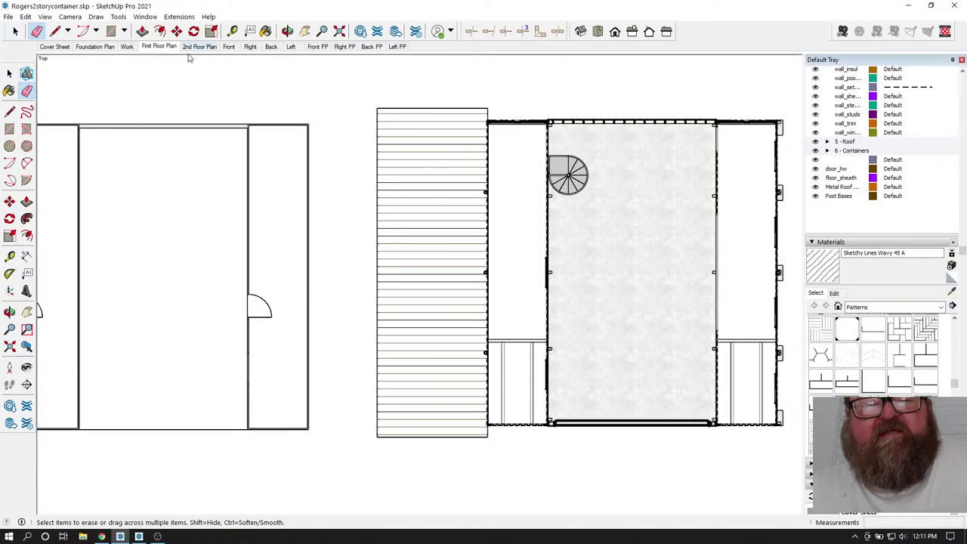
- Switch to the Front scene and orbit around the building to show the garage door and the windowed side wall
{"action": "left_click", "coordinate": [228, 46]}
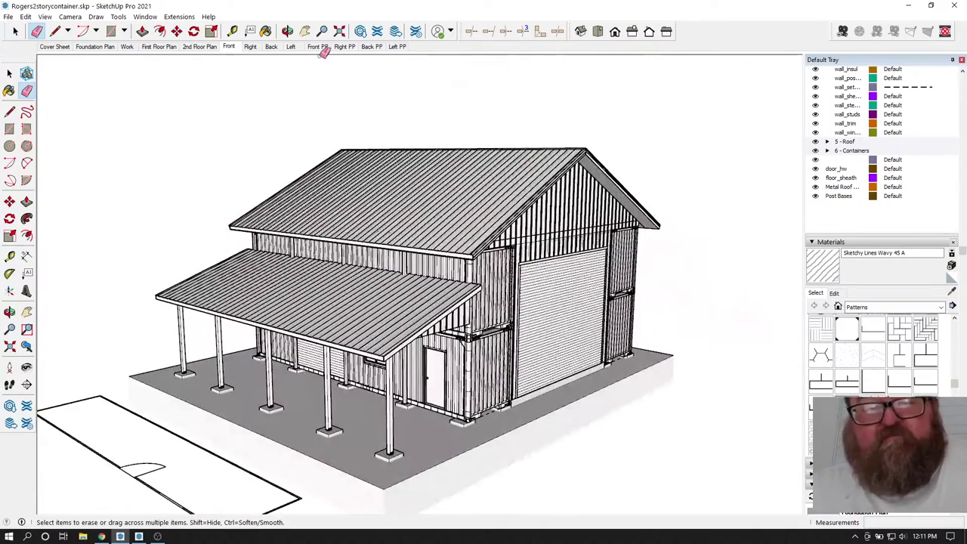
{"action": "left_click", "coordinate": [287, 31]}
{"action": "left_click_drag", "start_coordinate": [513, 240], "coordinate": [346, 288]}
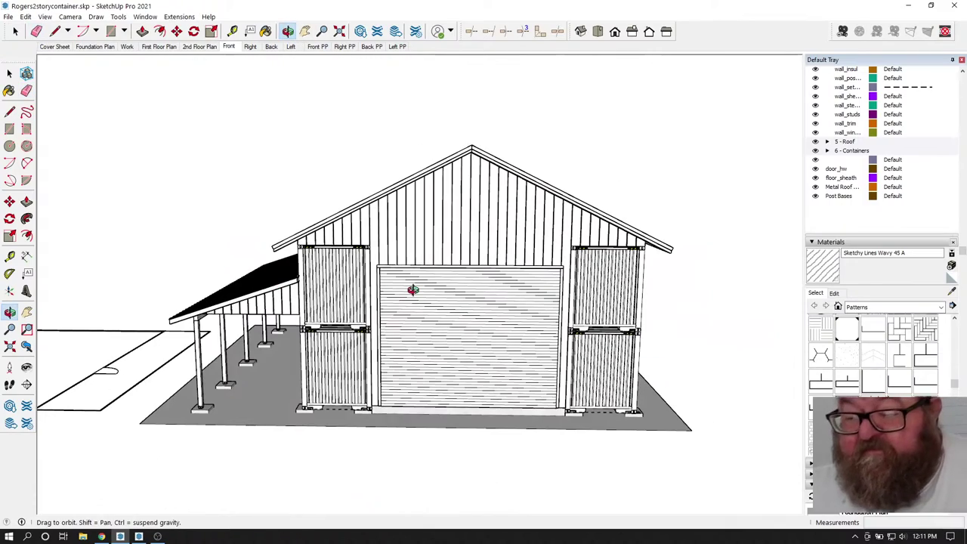
{"action": "left_click_drag", "start_coordinate": [471, 309], "coordinate": [581, 325]}
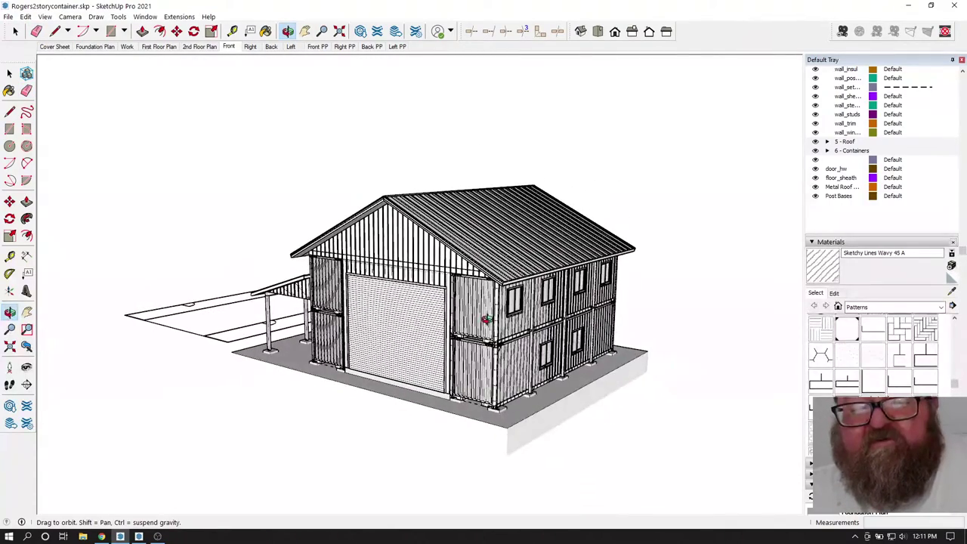
- Switch to the browser to check the YouTube Studio livestream page and return to SketchUp
{"action": "left_click", "coordinate": [102, 536]}
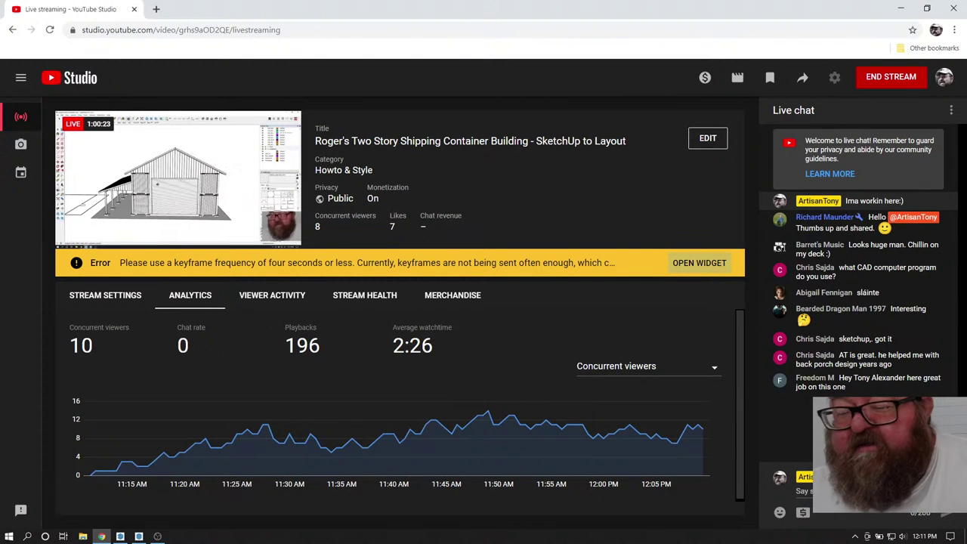
{"action": "left_click", "coordinate": [120, 536]}
- Place a section plane parallel to the windowed side wall on the slab's side face, accepting the name Section 17 and symbol 17
{"action": "middle_click_drag", "start_coordinate": [385, 275], "coordinate": [461, 295]}
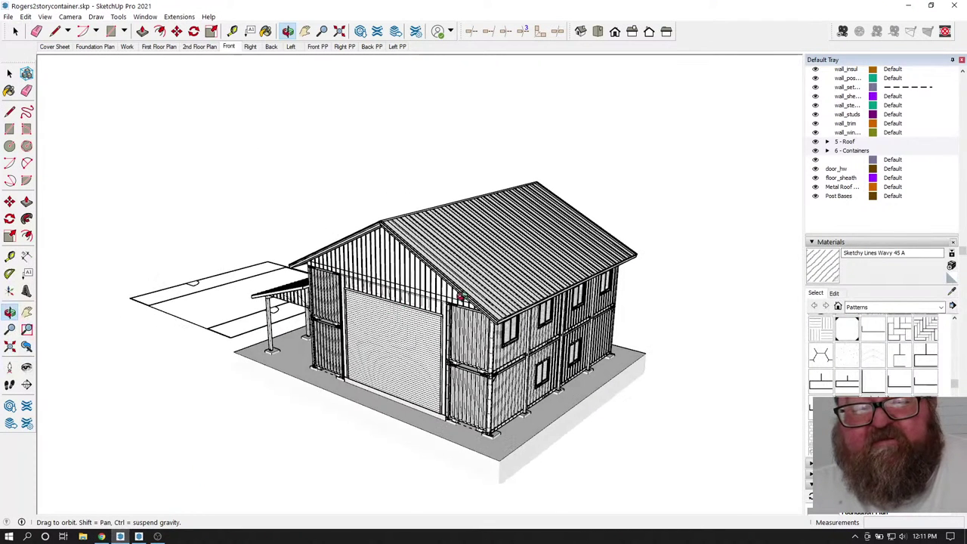
{"action": "scroll", "coordinate": [461, 296], "scroll_direction": "down", "scroll_amount": 1}
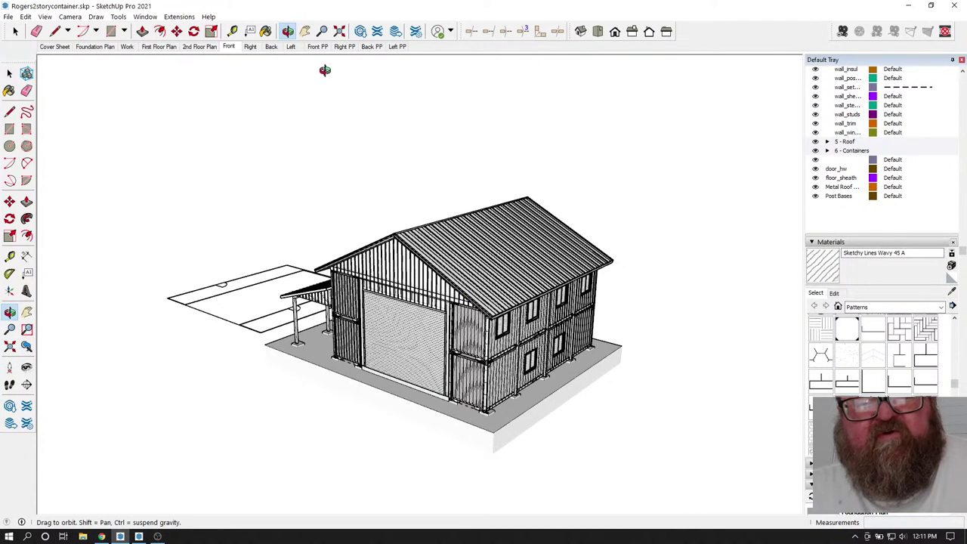
{"action": "left_click", "coordinate": [26, 384]}
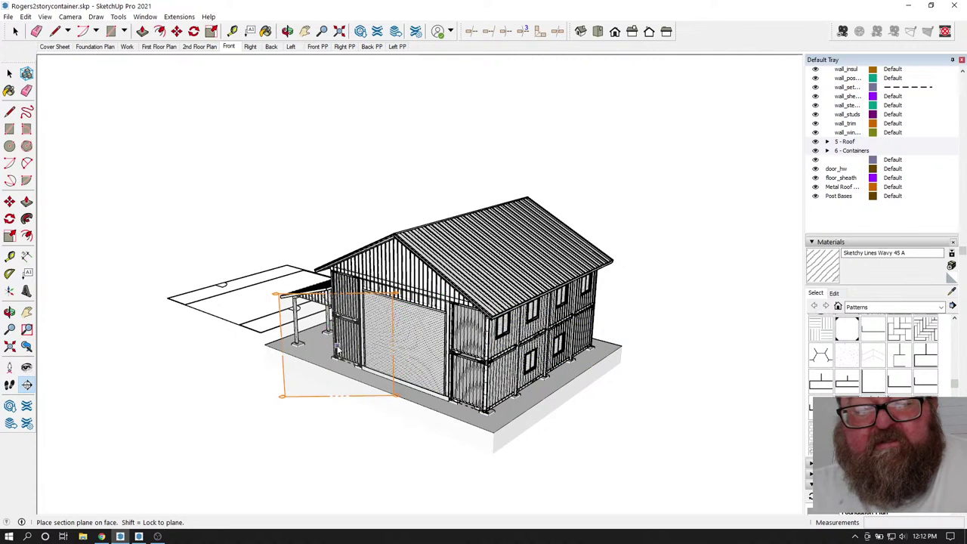
{"action": "left_click", "coordinate": [499, 441]}
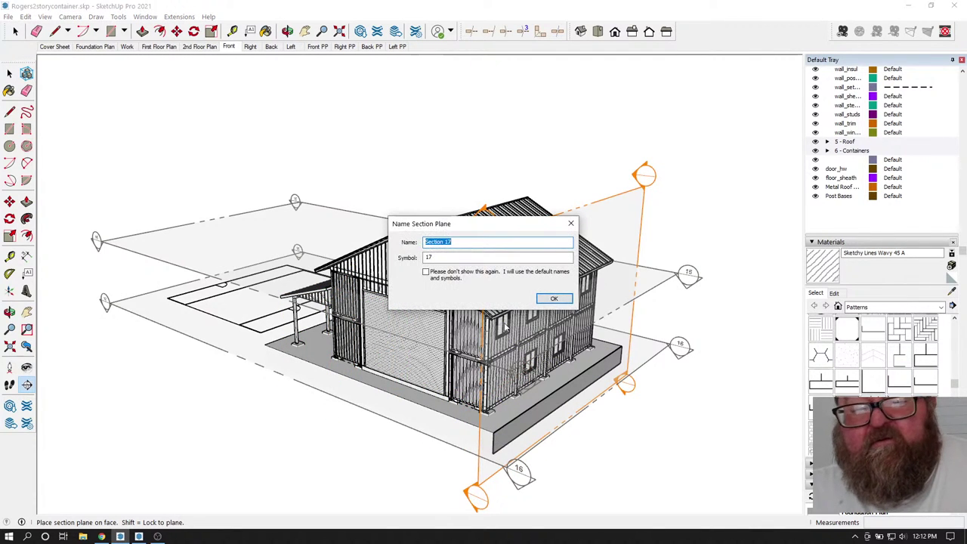
{"action": "left_click", "coordinate": [554, 298]}
{"action": "left_click", "coordinate": [15, 31]}
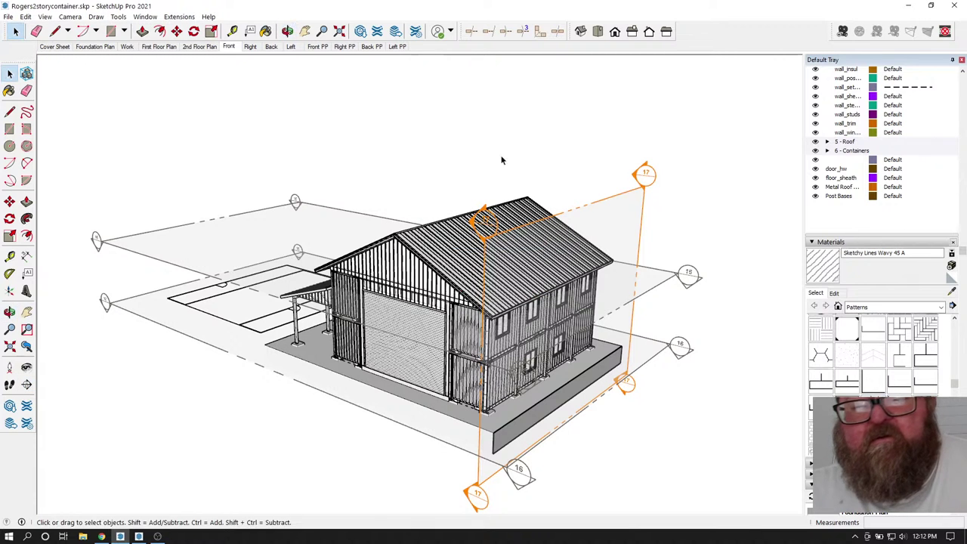
- Move the new section plane about 31' 7" inward so it cuts lengthwise through the building's central bay
{"action": "left_click", "coordinate": [602, 206]}
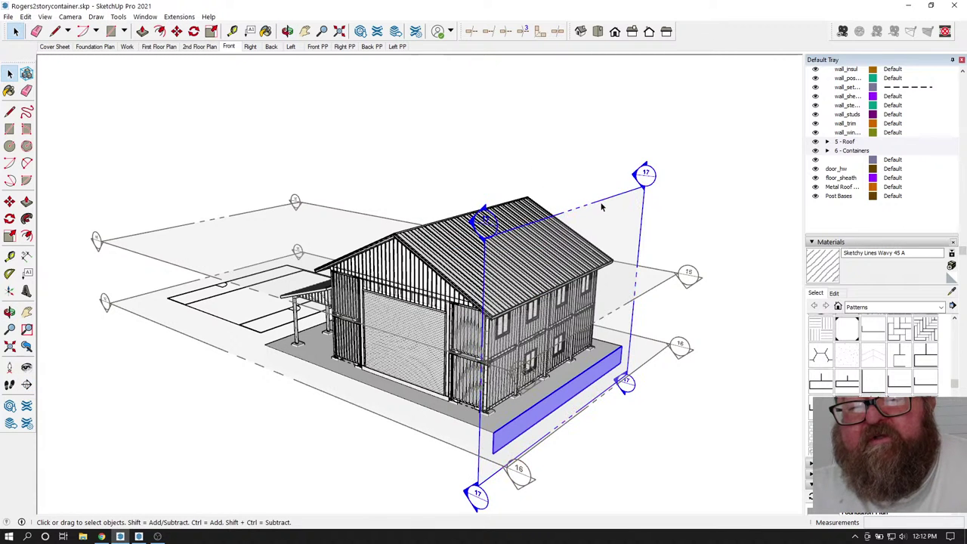
{"action": "left_click", "coordinate": [176, 31]}
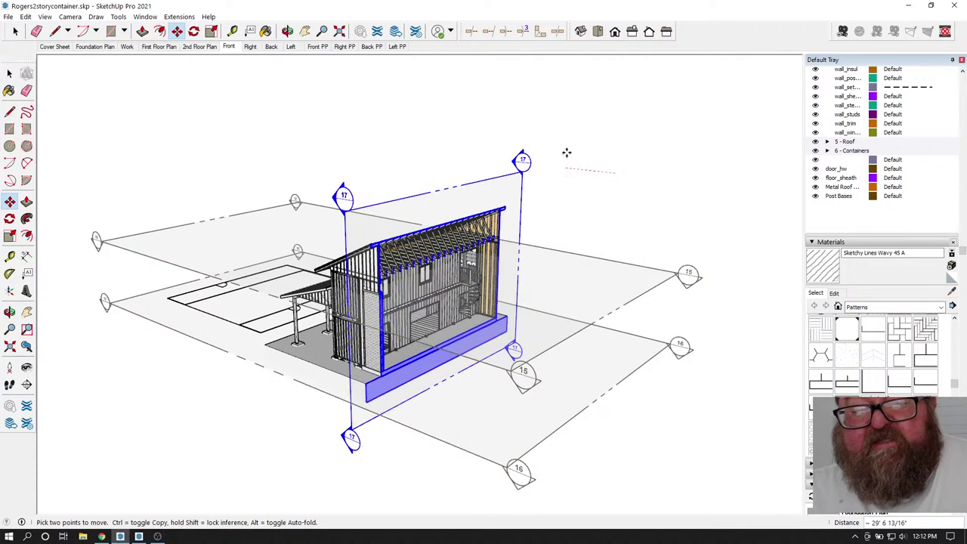
{"action": "left_click", "coordinate": [563, 149]}
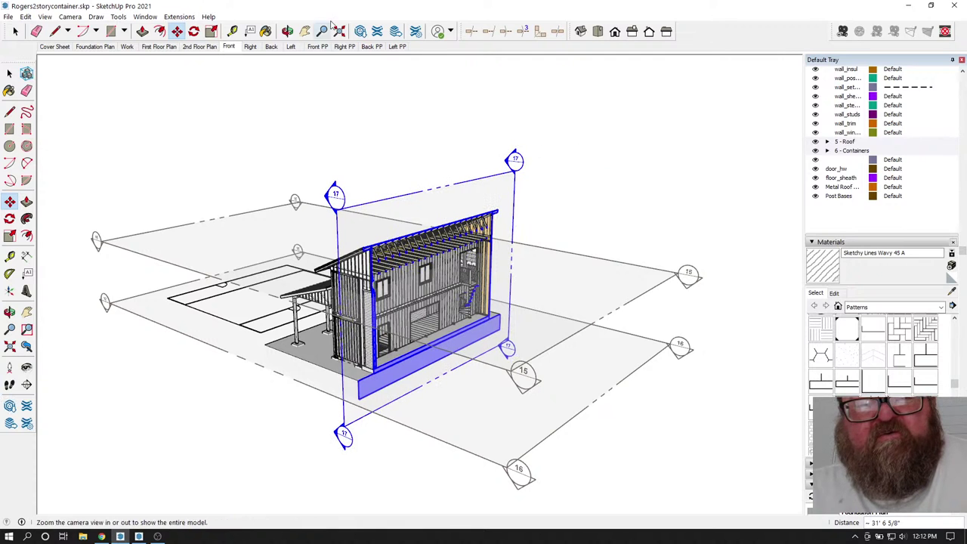
- Orbit to face the lengthwise section cut and examine the interior, roof framing and end walls up close
{"action": "left_click", "coordinate": [288, 31]}
{"action": "left_click_drag", "start_coordinate": [572, 324], "coordinate": [373, 318]}
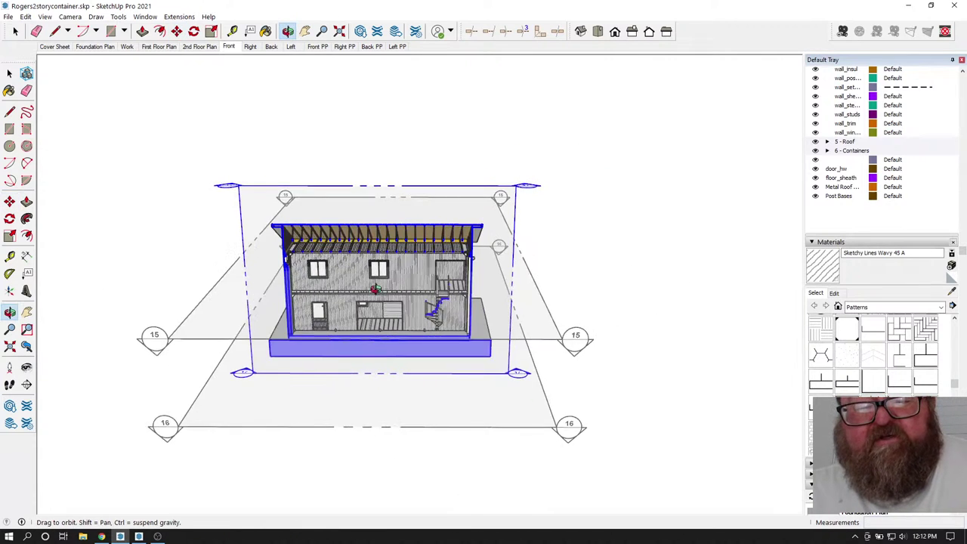
{"action": "scroll", "coordinate": [382, 281], "scroll_direction": "up", "scroll_amount": 3}
{"action": "scroll", "coordinate": [382, 281], "scroll_direction": "up", "scroll_amount": 2}
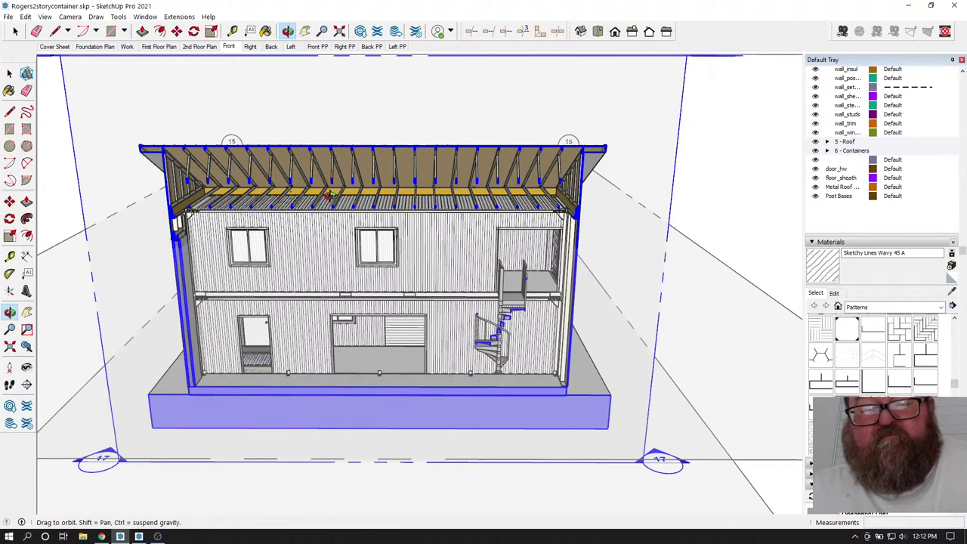
{"action": "left_click_drag", "start_coordinate": [330, 195], "coordinate": [393, 269]}
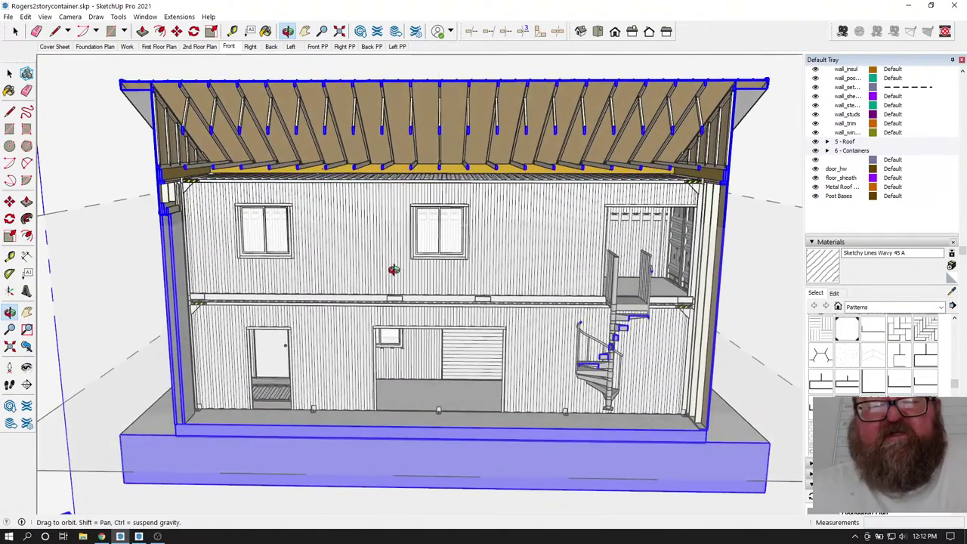
- Set the camera to parallel projection and switch to the standard front view
{"action": "left_click", "coordinate": [66, 18]}
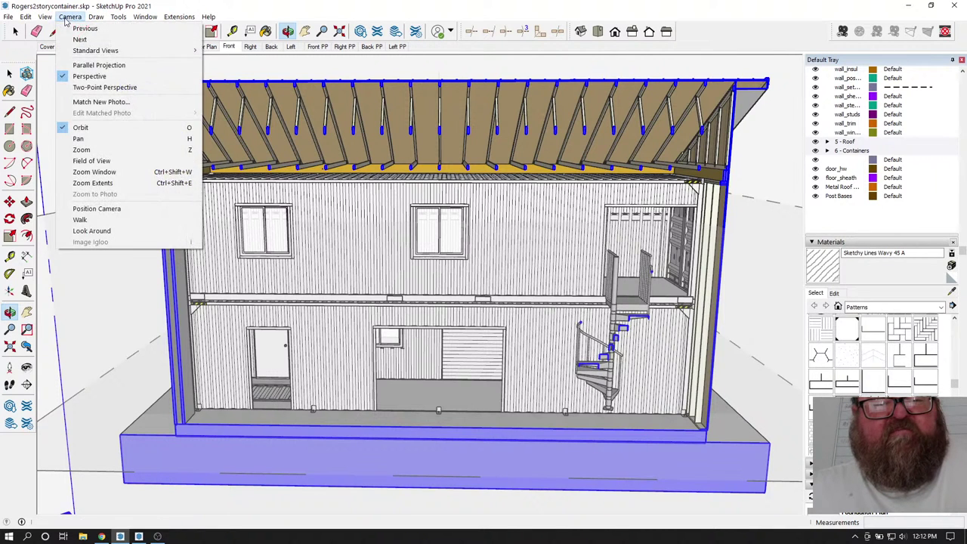
{"action": "left_click", "coordinate": [69, 66]}
{"action": "scroll", "coordinate": [403, 256], "scroll_direction": "up", "scroll_amount": 2}
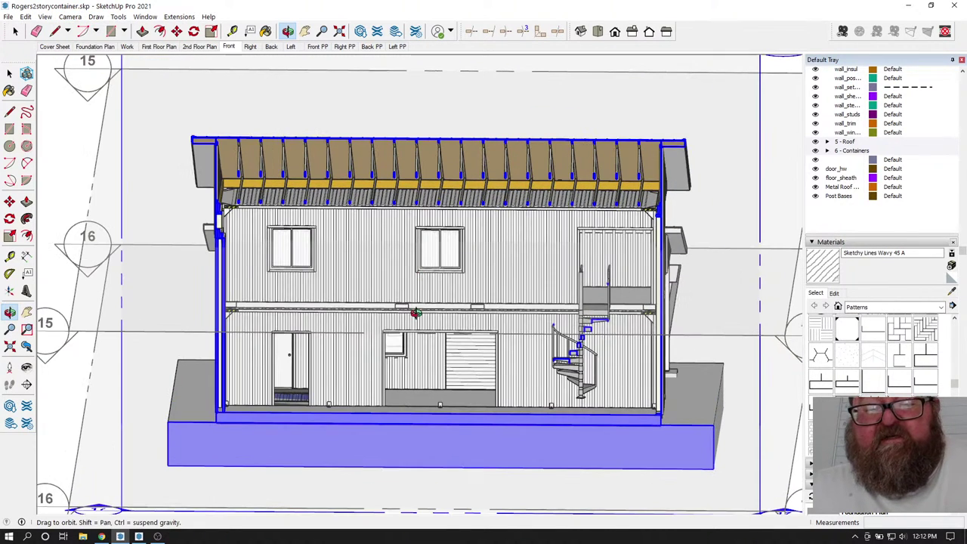
{"action": "scroll", "coordinate": [417, 281], "scroll_direction": "up", "scroll_amount": 2}
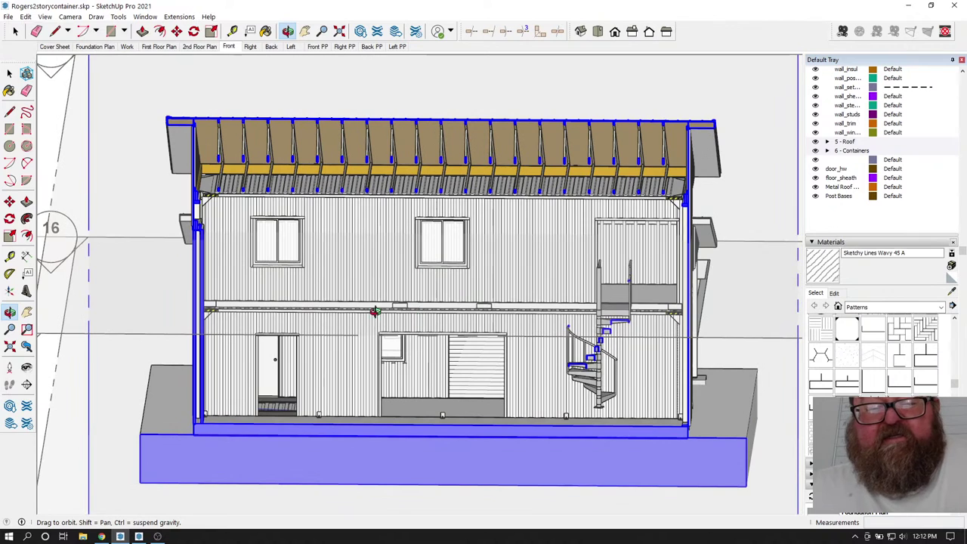
{"action": "left_click", "coordinate": [70, 16]}
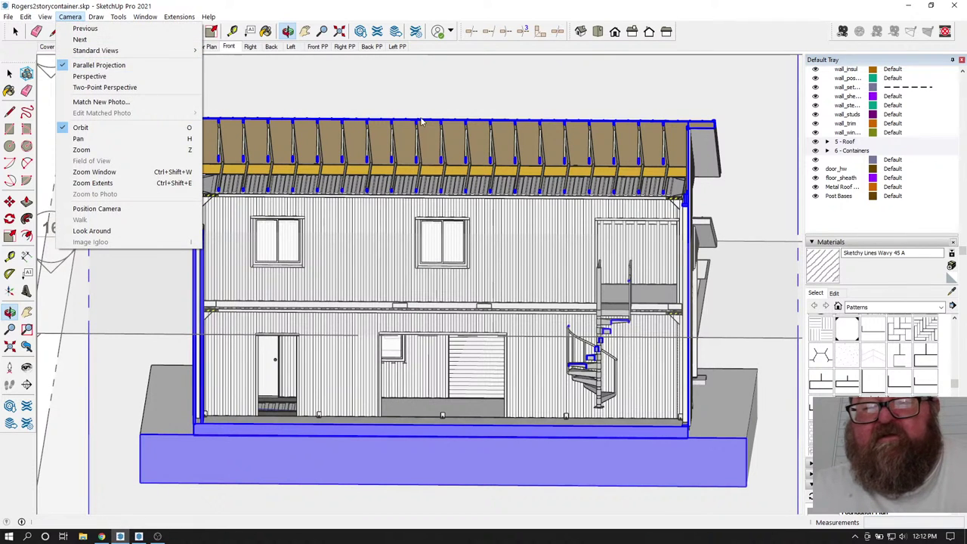
{"action": "left_click", "coordinate": [451, 109]}
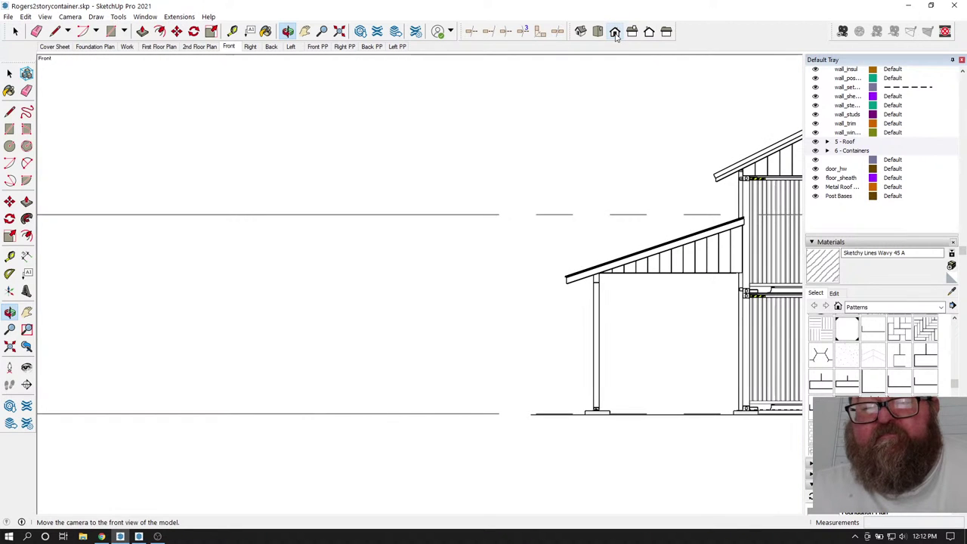
- Switch to the standard right view to face the lengthwise section cut and hide the section planes
{"action": "left_click", "coordinate": [616, 32]}
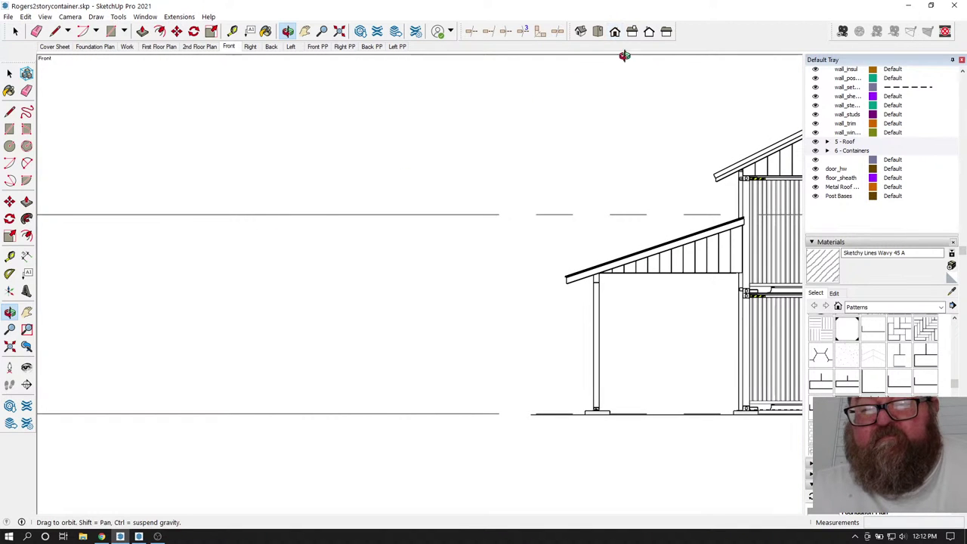
{"action": "left_click", "coordinate": [632, 31]}
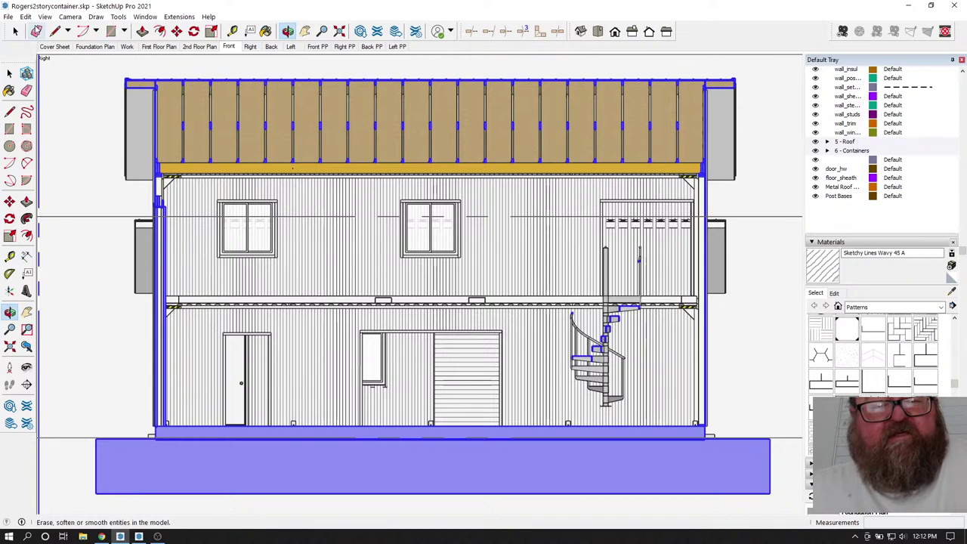
{"action": "left_click", "coordinate": [45, 16]}
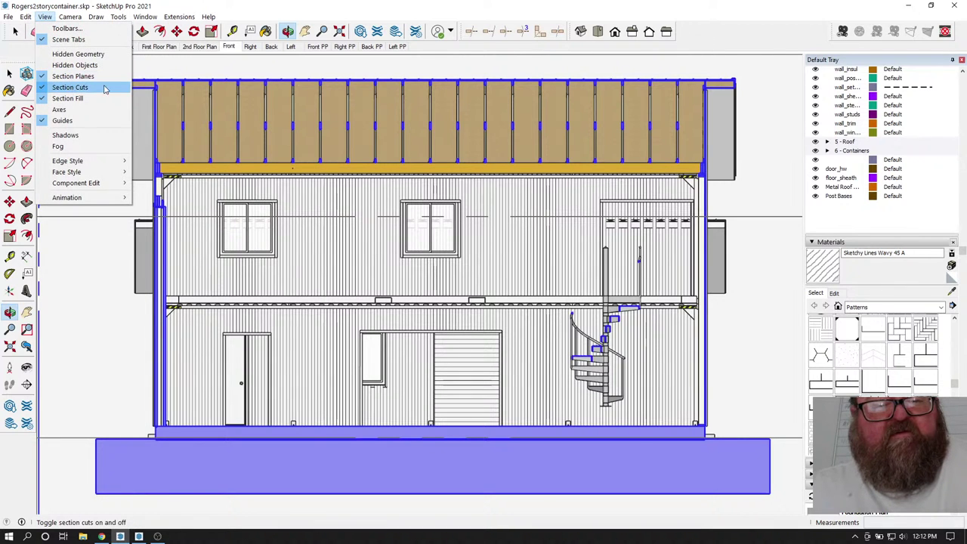
{"action": "left_click", "coordinate": [83, 76]}
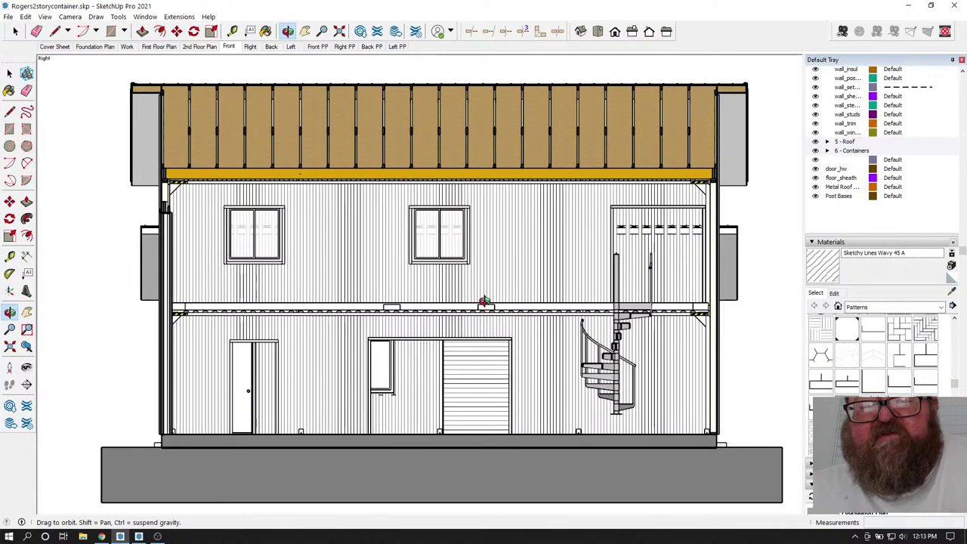
{"action": "scroll", "coordinate": [312, 298], "scroll_direction": "down", "scroll_amount": 1}
{"action": "scroll", "coordinate": [358, 350], "scroll_direction": "up", "scroll_amount": 1}
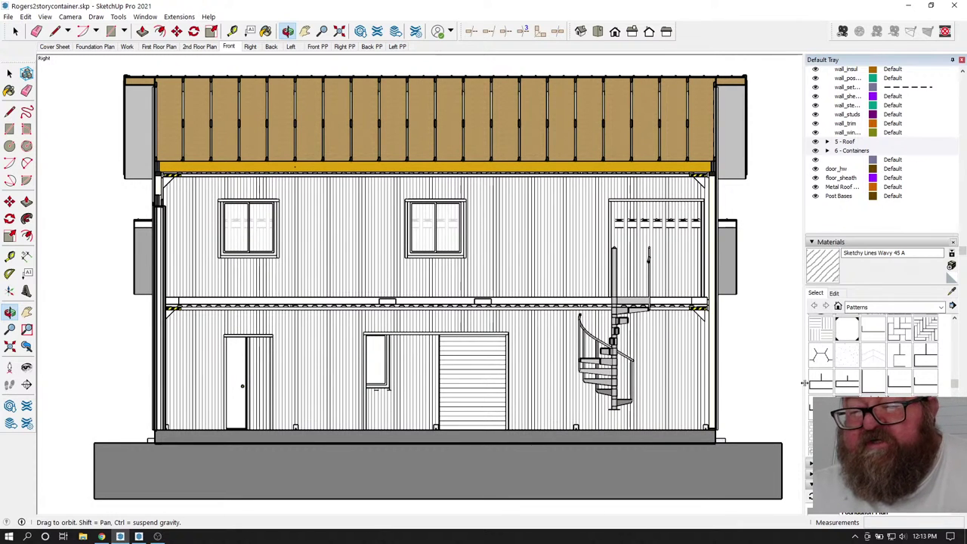
- Add a scene of the lengthwise section after Left PP, name it Section Left, and update it with the current view
{"action": "left_click", "coordinate": [813, 243]}
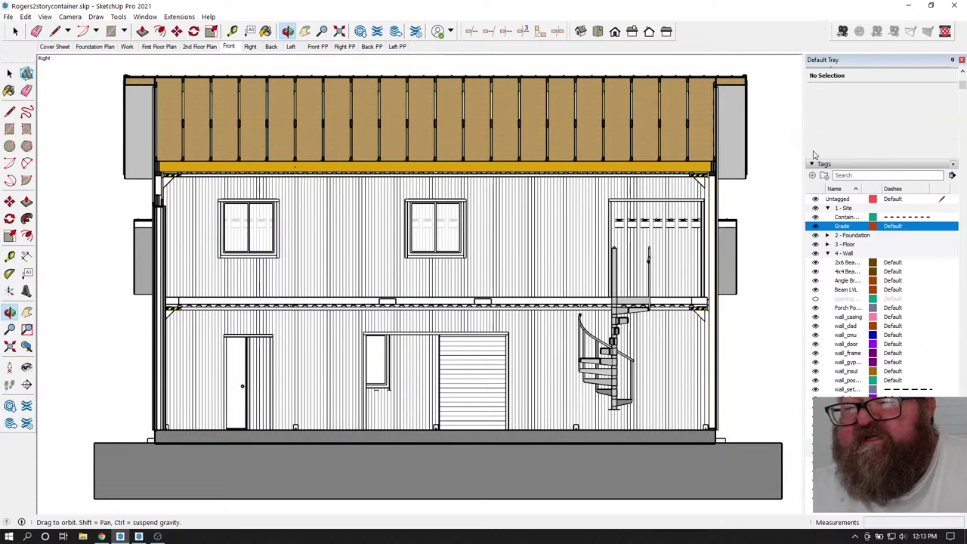
{"action": "left_click", "coordinate": [811, 164]}
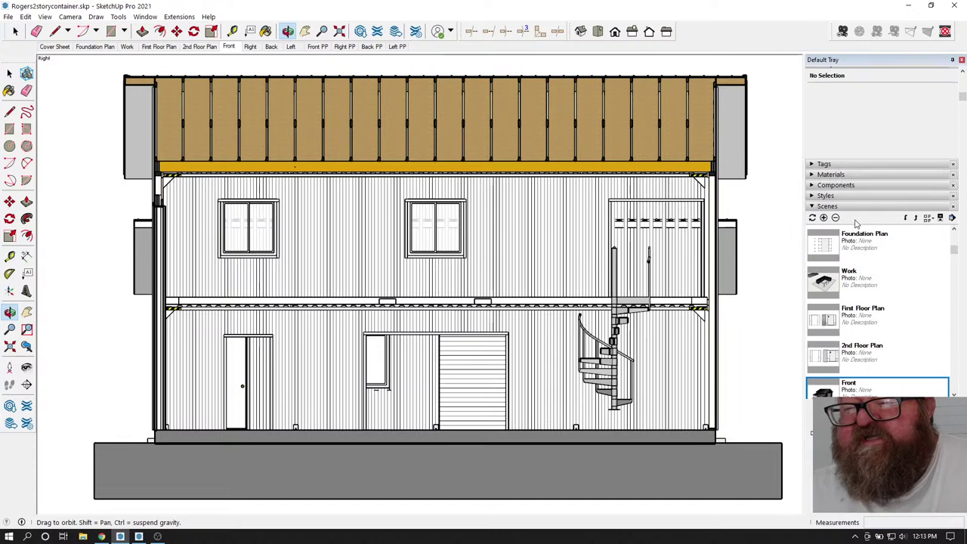
{"action": "scroll", "coordinate": [907, 297], "scroll_direction": "down", "scroll_amount": 2}
{"action": "scroll", "coordinate": [912, 323], "scroll_direction": "down", "scroll_amount": 6}
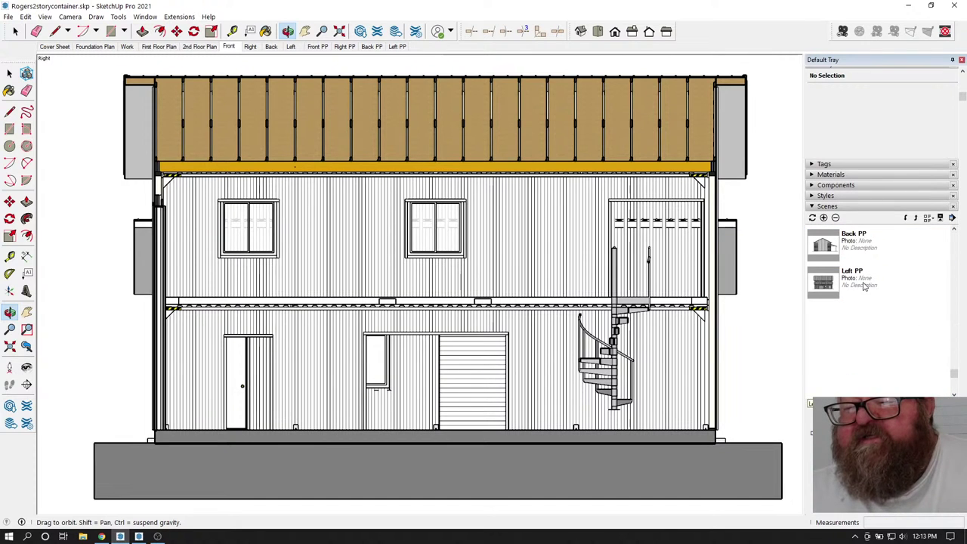
{"action": "left_click", "coordinate": [864, 285]}
{"action": "left_click", "coordinate": [824, 218]}
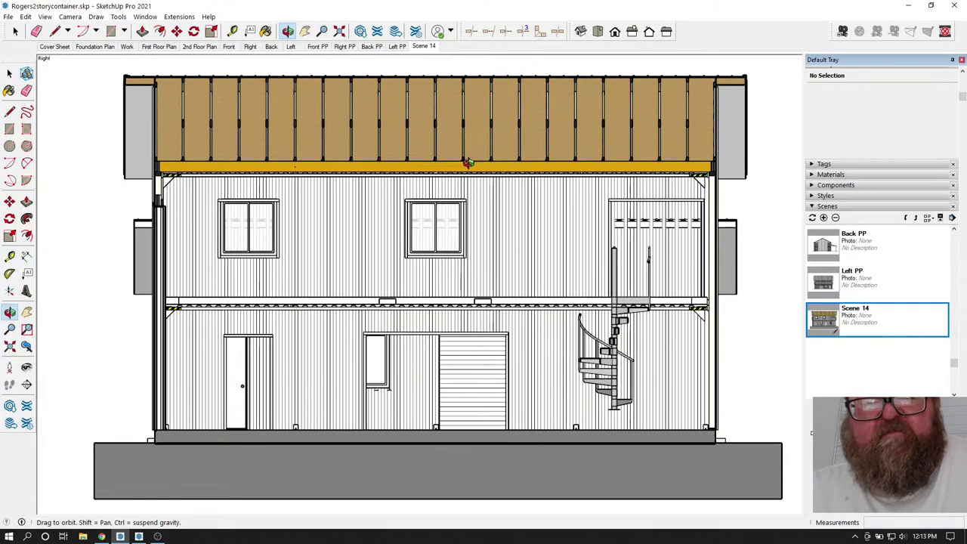
{"action": "right_click", "coordinate": [432, 50]}
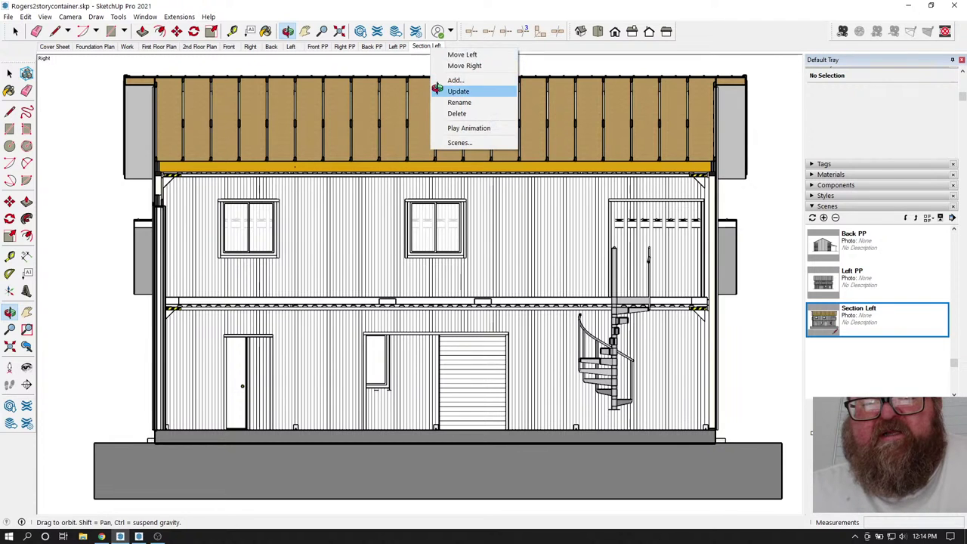
{"action": "left_click", "coordinate": [457, 91]}
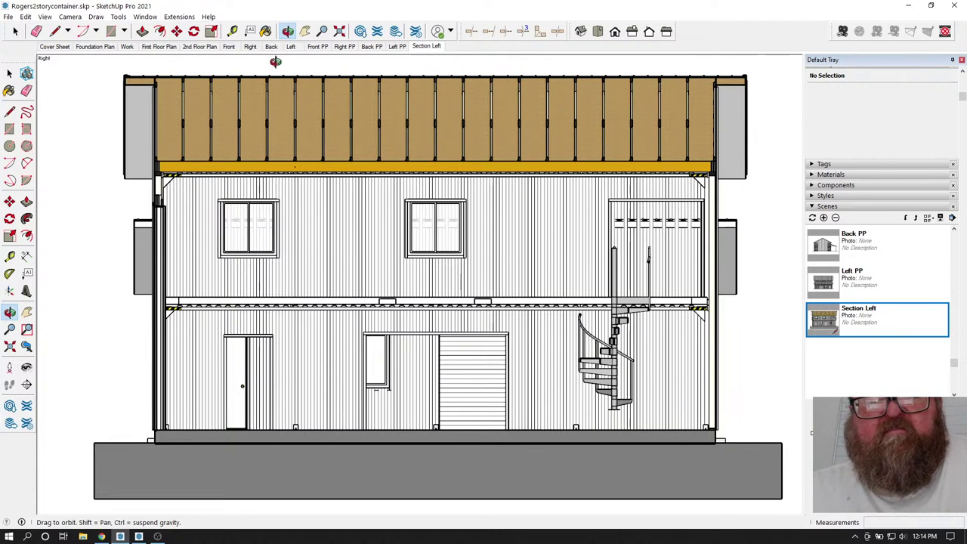
- Return to the Front scene and orbit to examine the building's exterior from the porch side
{"action": "left_click", "coordinate": [229, 46]}
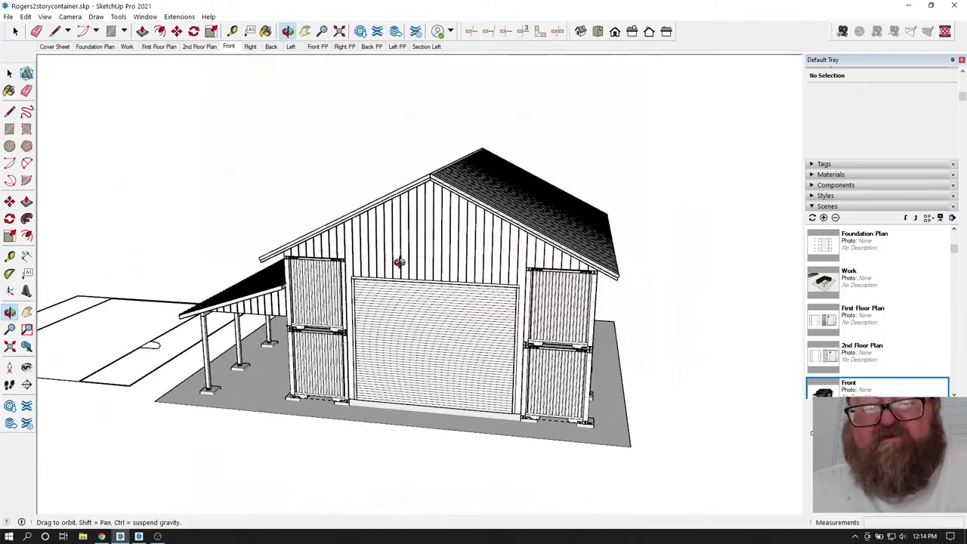
{"action": "left_click_drag", "start_coordinate": [553, 281], "coordinate": [421, 352]}
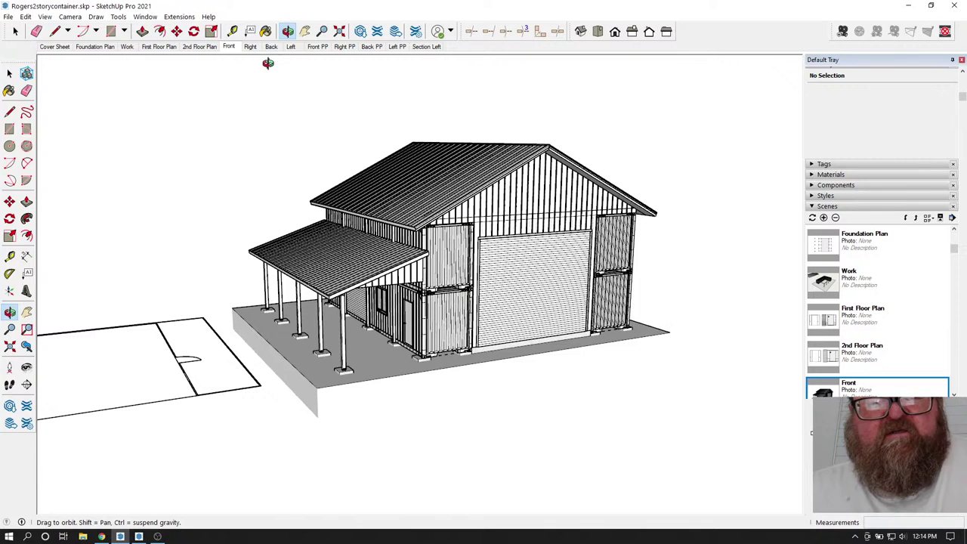
- Place a section plane on the slab's side face along the porch, named Section 18 with symbol 18
{"action": "scroll", "coordinate": [236, 61], "scroll_direction": "up", "scroll_amount": 1}
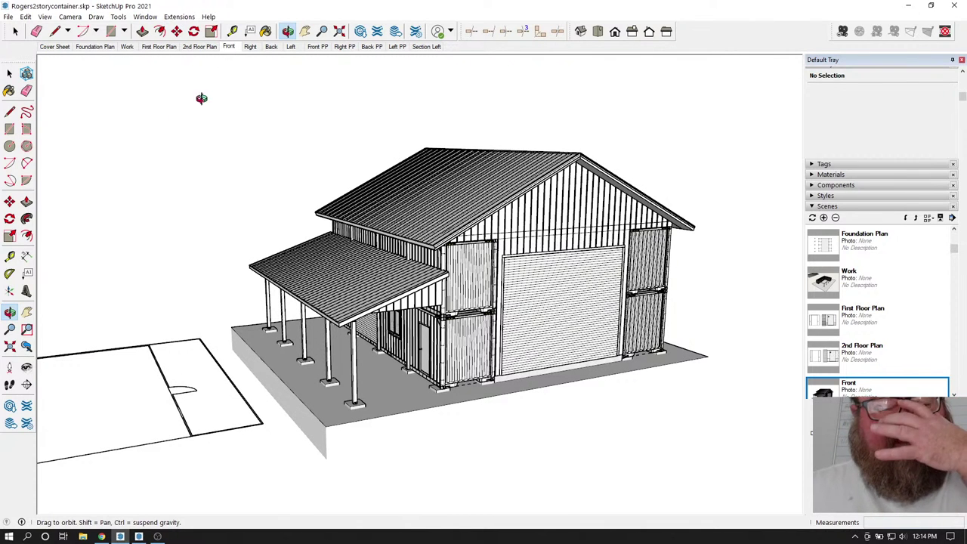
{"action": "left_click", "coordinate": [26, 384]}
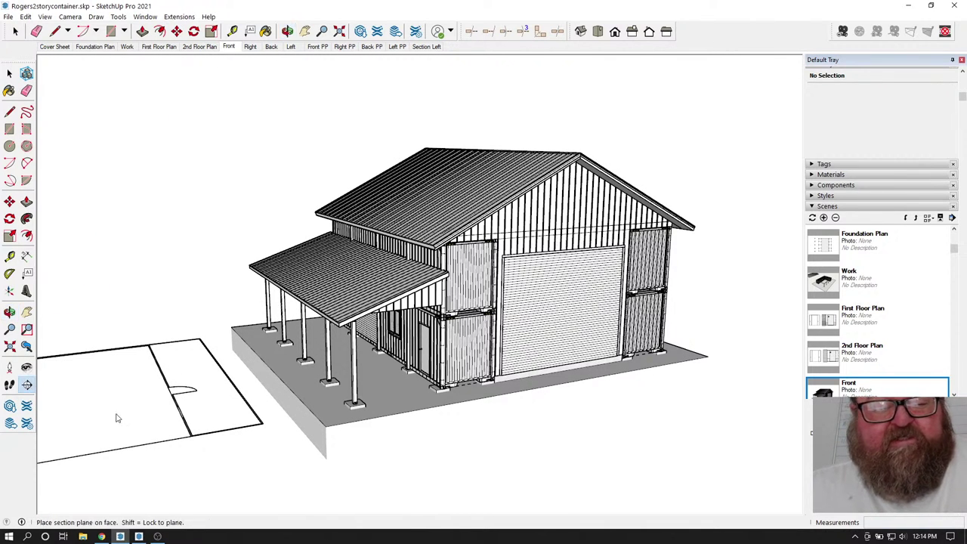
{"action": "left_click", "coordinate": [316, 433]}
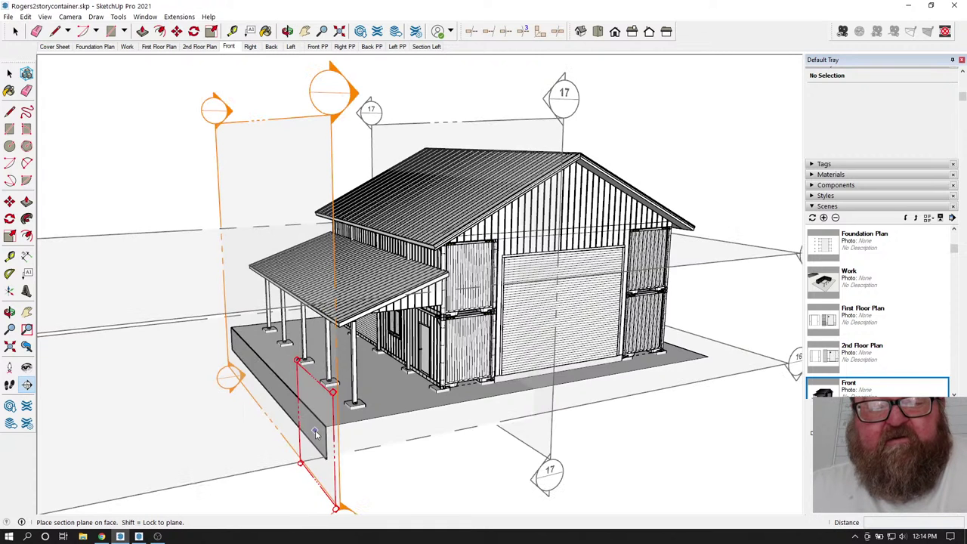
{"action": "left_click", "coordinate": [316, 433]}
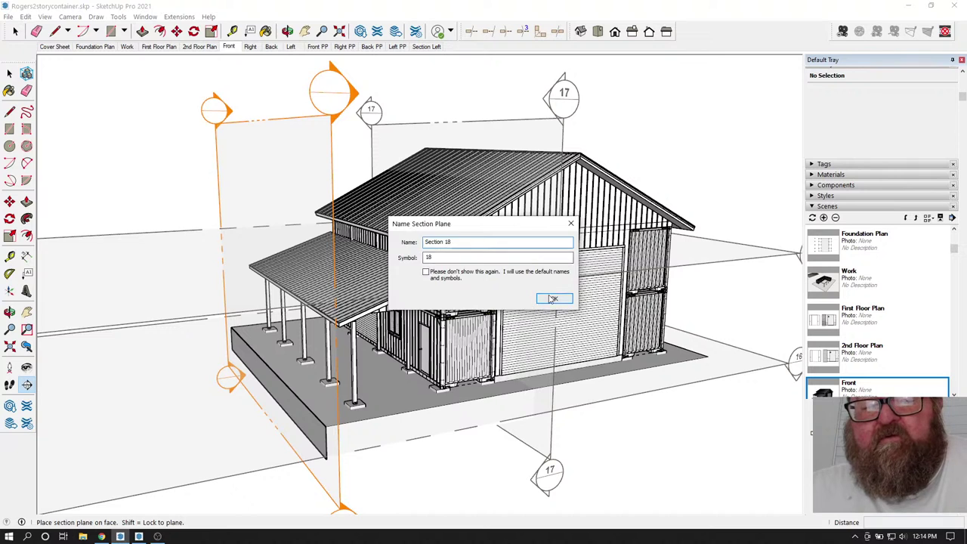
{"action": "key", "text": "Return"}
{"action": "key", "text": "space"}
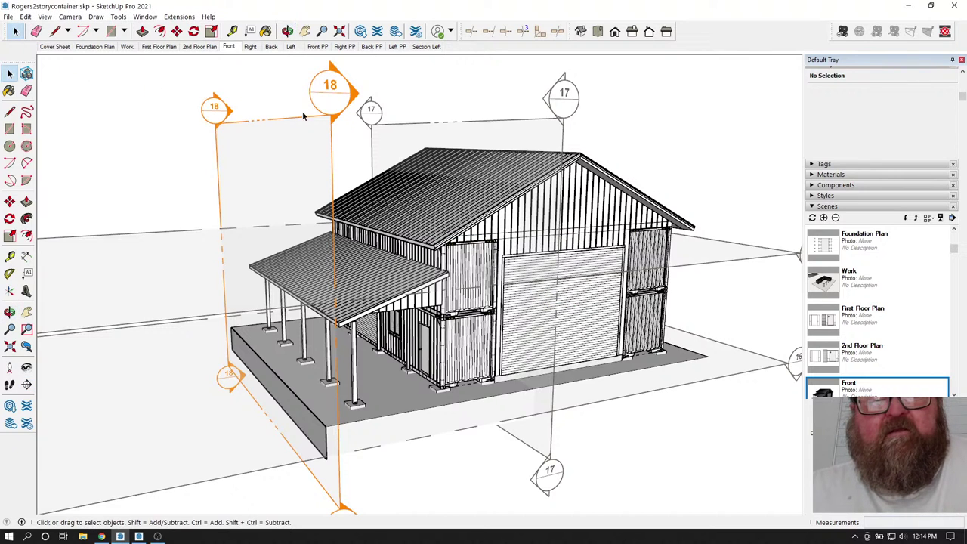
- Move section plane 18 about 15' 6 11/16" into the building so it cuts through the main bay
{"action": "left_click", "coordinate": [330, 128]}
{"action": "left_click", "coordinate": [176, 31]}
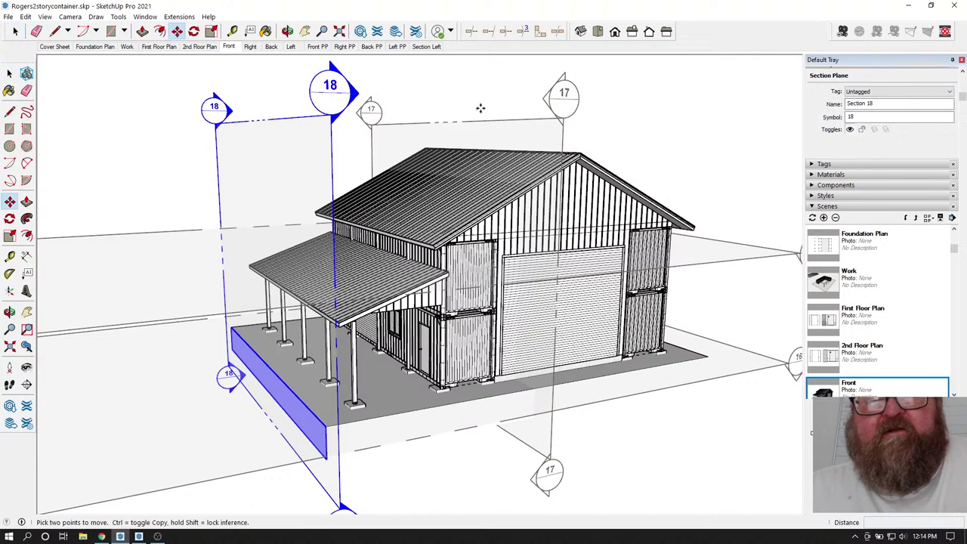
{"action": "left_click", "coordinate": [624, 131]}
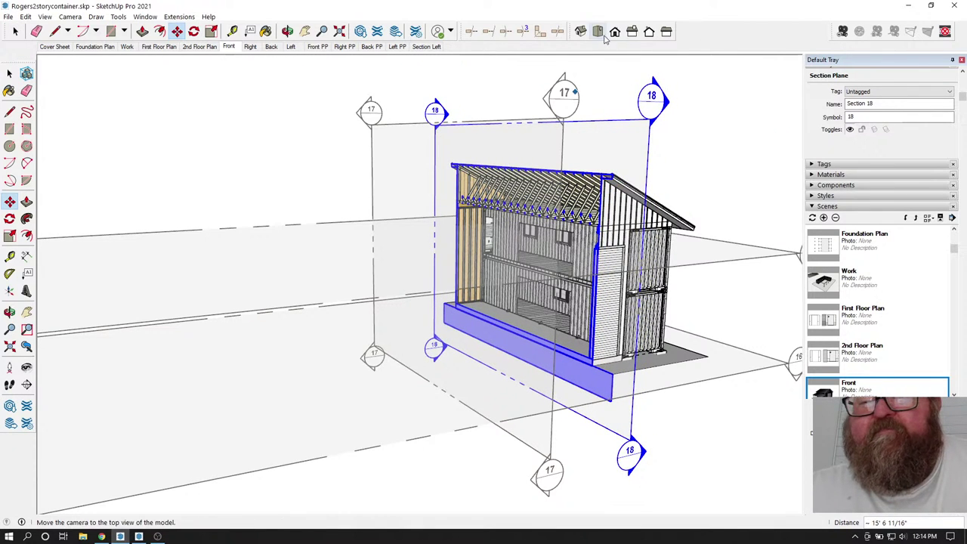
- View the section cut from the left standard view in parallel projection
{"action": "left_click", "coordinate": [666, 31]}
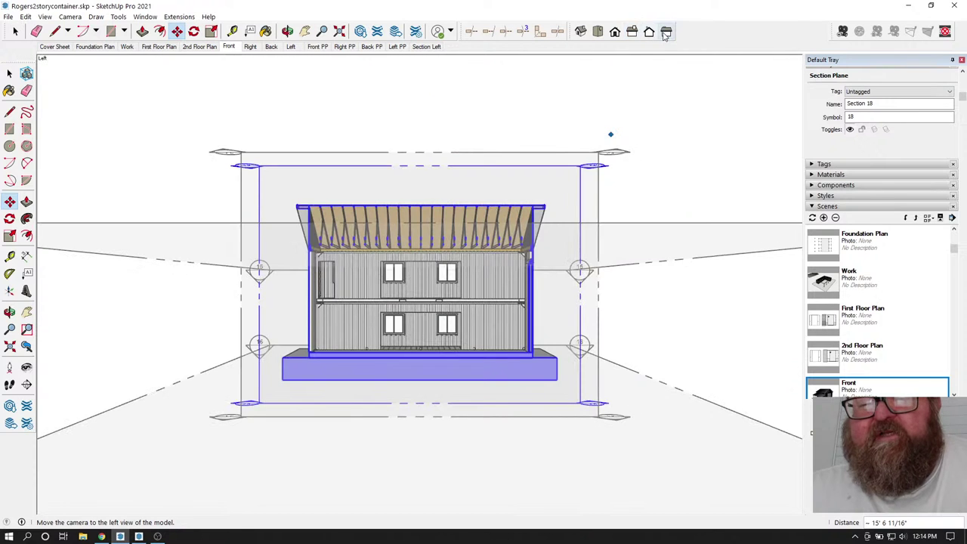
{"action": "scroll", "coordinate": [374, 256], "scroll_direction": "up", "scroll_amount": 3}
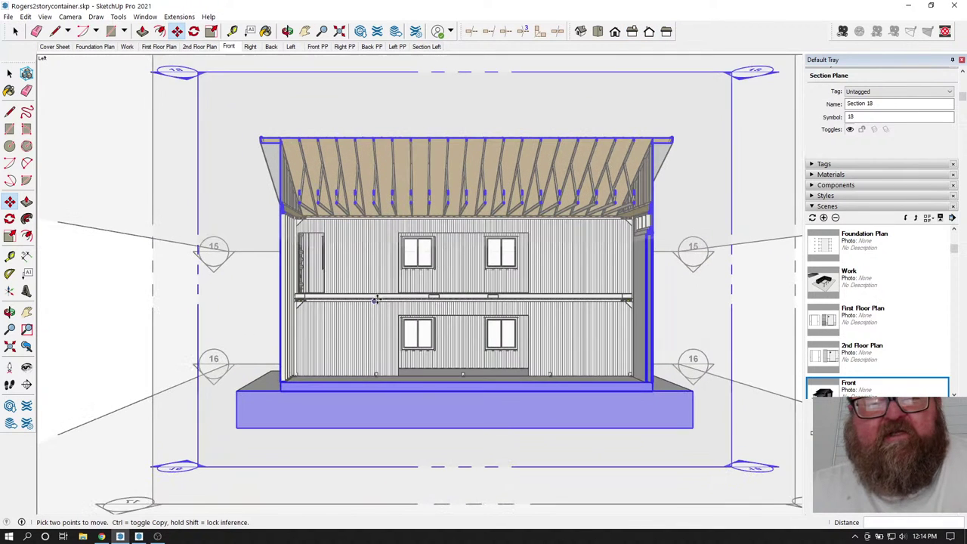
{"action": "left_click", "coordinate": [70, 17]}
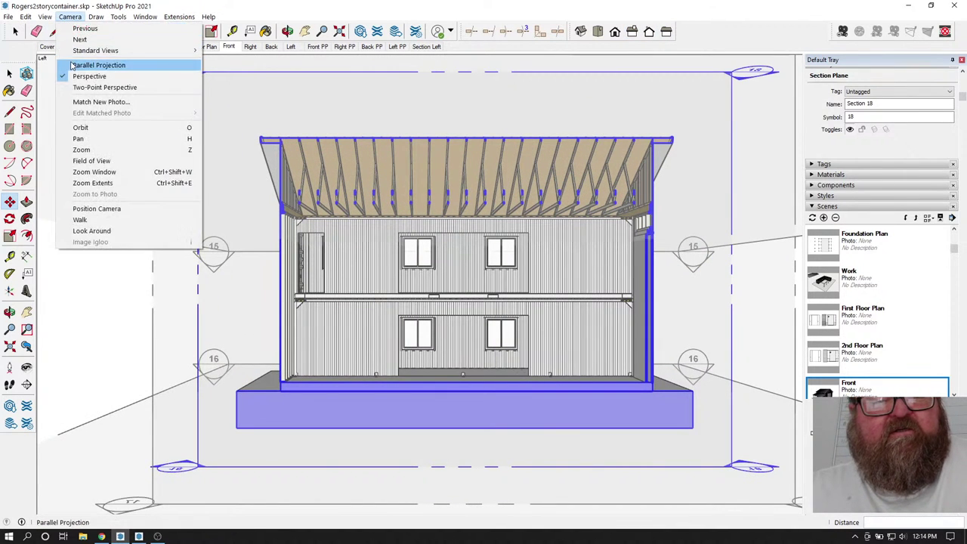
{"action": "left_click", "coordinate": [71, 65]}
{"action": "scroll", "coordinate": [438, 235], "scroll_direction": "up", "scroll_amount": 3}
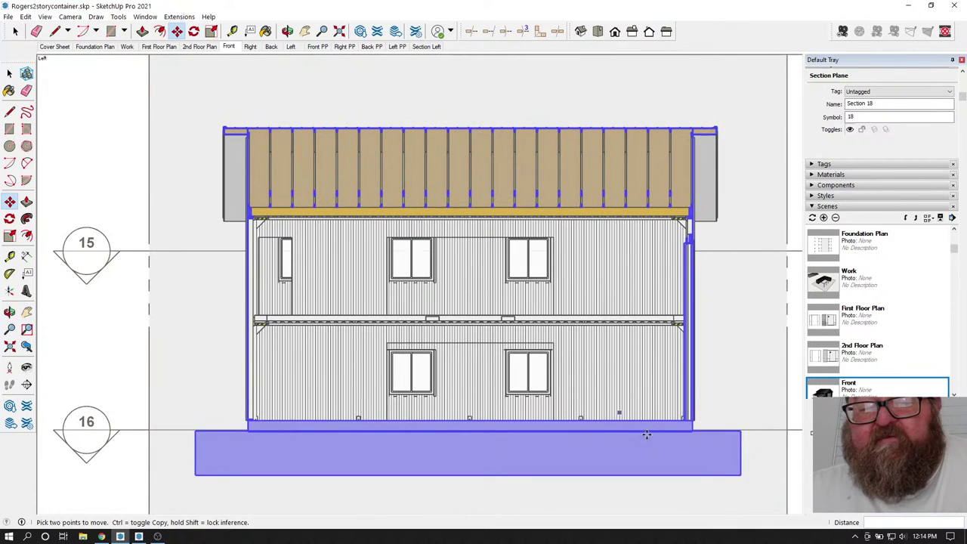
{"action": "left_click", "coordinate": [66, 18]}
{"action": "left_click", "coordinate": [62, 65]}
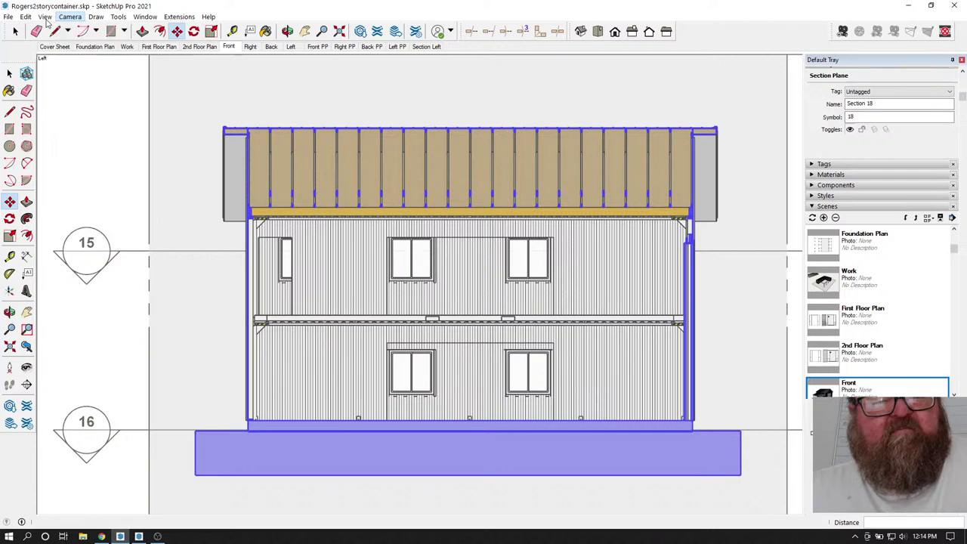
- Hide the section plane symbols while keeping the section cut active
{"action": "left_click", "coordinate": [44, 17]}
{"action": "left_click", "coordinate": [65, 76]}
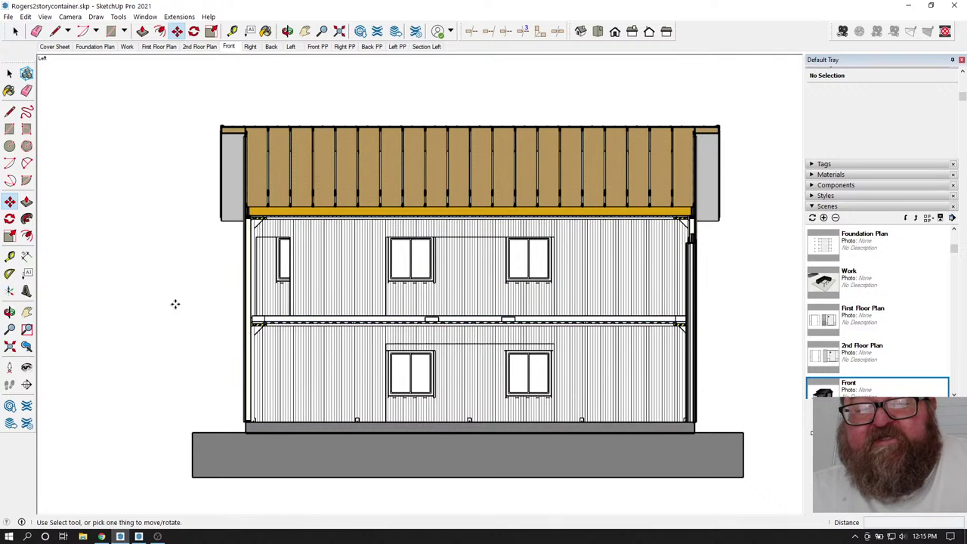
{"action": "left_click", "coordinate": [15, 31]}
{"action": "scroll", "coordinate": [155, 207], "scroll_direction": "up", "scroll_amount": 2}
{"action": "scroll", "coordinate": [155, 207], "scroll_direction": "down", "scroll_amount": 3}
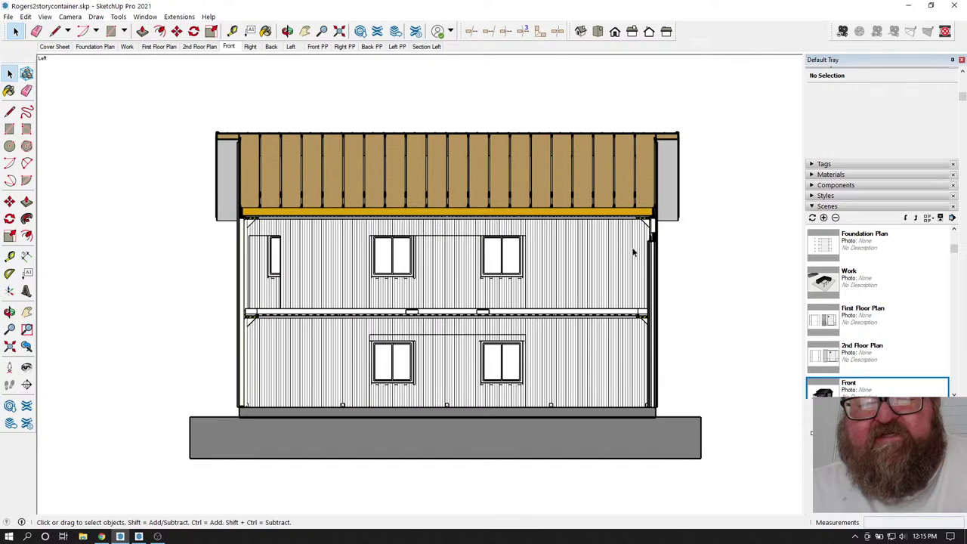
- Switch the camera to perspective and examine the two-storey interior, roof trusses and opposite window wall through the section cut
{"action": "left_click", "coordinate": [69, 17]}
{"action": "left_click", "coordinate": [89, 77]}
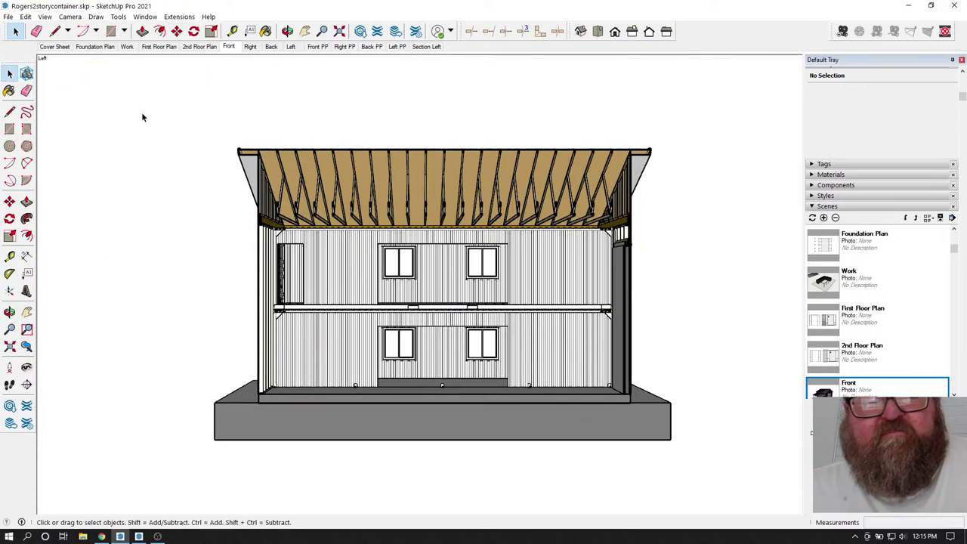
{"action": "left_click", "coordinate": [287, 31]}
{"action": "left_click_drag", "start_coordinate": [355, 303], "coordinate": [401, 380]}
{"action": "scroll", "coordinate": [401, 375], "scroll_direction": "up", "scroll_amount": 5}
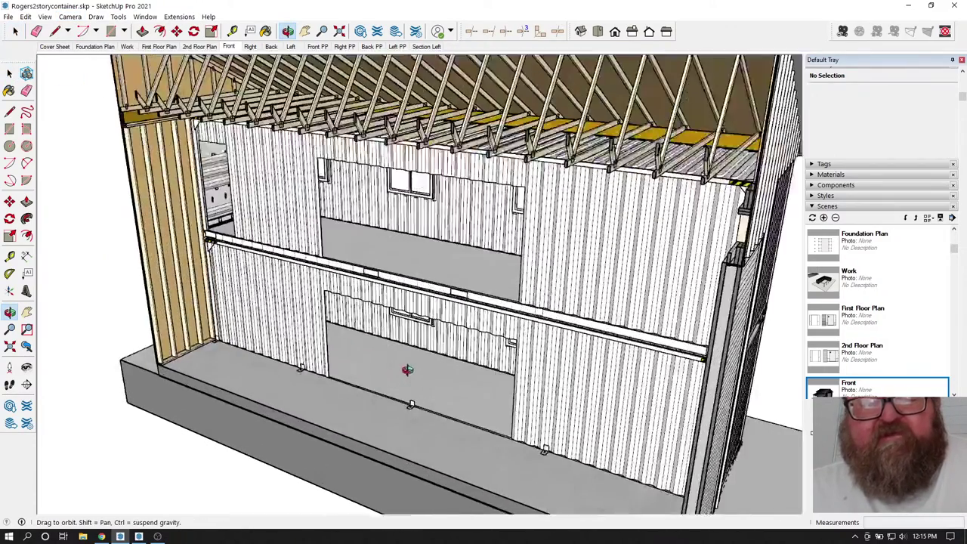
{"action": "left_click_drag", "start_coordinate": [443, 298], "coordinate": [410, 268]}
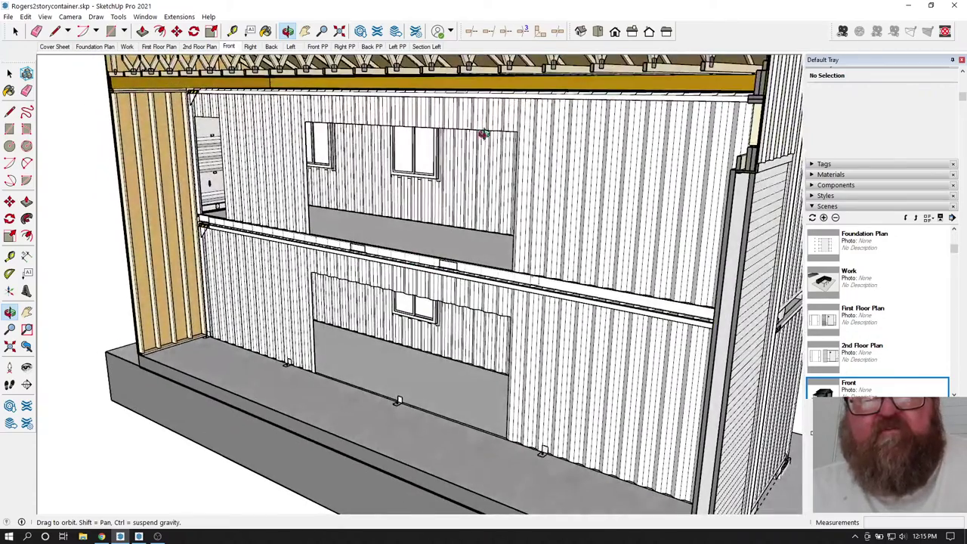
{"action": "left_click_drag", "start_coordinate": [352, 263], "coordinate": [449, 197]}
{"action": "scroll", "coordinate": [344, 217], "scroll_direction": "down", "scroll_amount": 3}
{"action": "scroll", "coordinate": [355, 343], "scroll_direction": "down", "scroll_amount": 5}
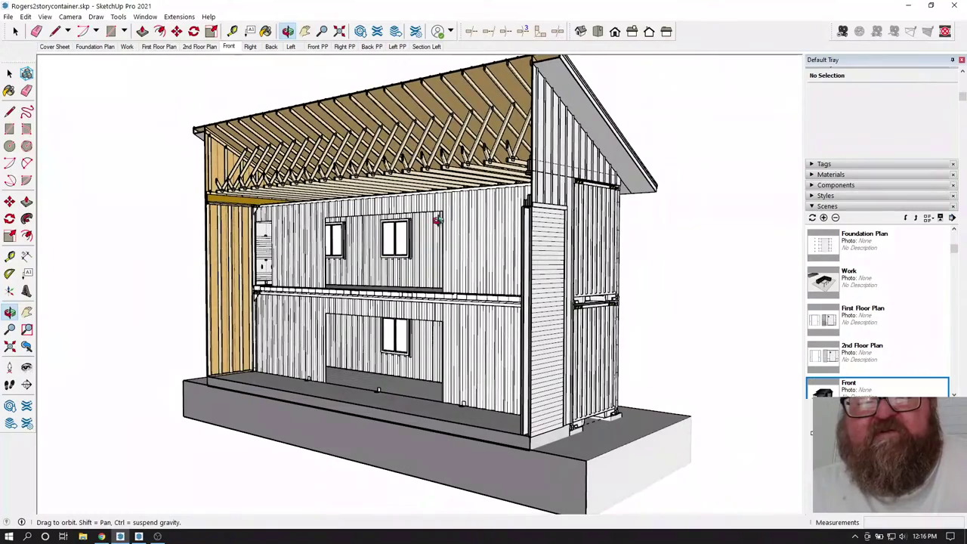
{"action": "left_click_drag", "start_coordinate": [476, 311], "coordinate": [616, 318]}
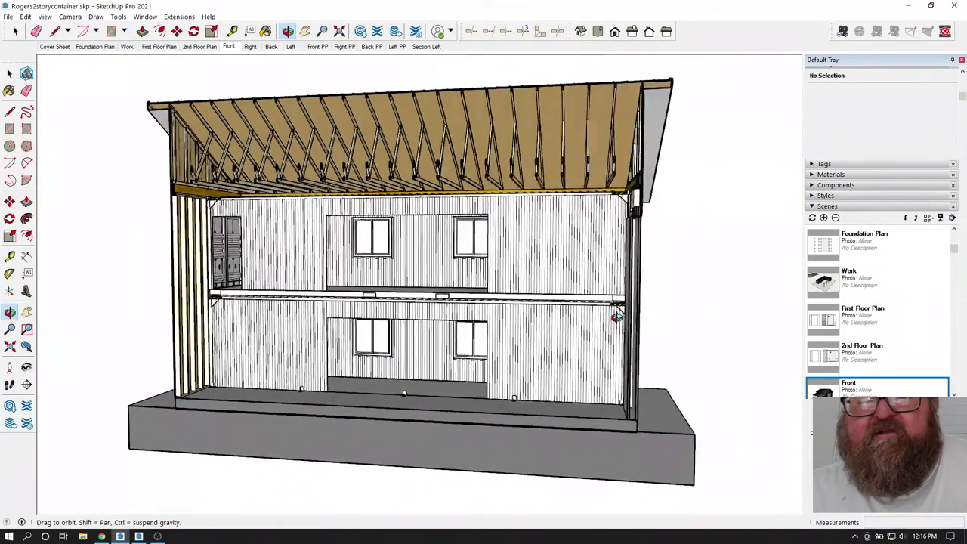
{"action": "left_click_drag", "start_coordinate": [539, 299], "coordinate": [468, 317]}
{"action": "scroll", "coordinate": [473, 226], "scroll_direction": "up", "scroll_amount": 1}
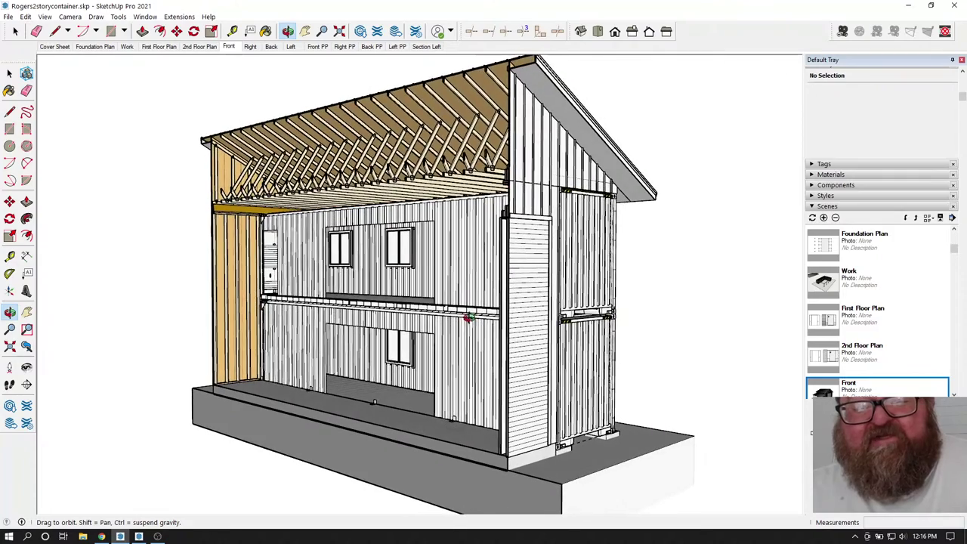
{"action": "left_click_drag", "start_coordinate": [521, 345], "coordinate": [240, 369]}
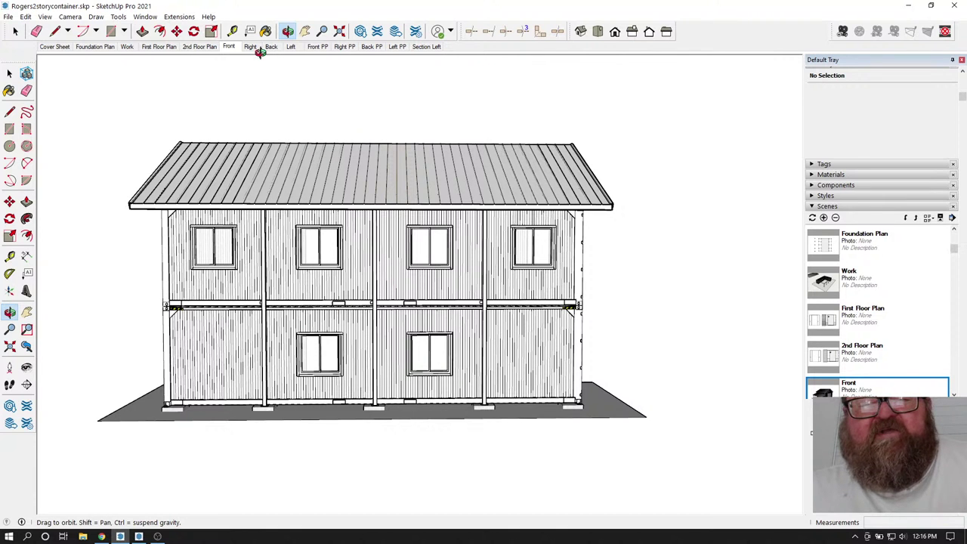
{"action": "left_click_drag", "start_coordinate": [239, 237], "coordinate": [321, 134]}
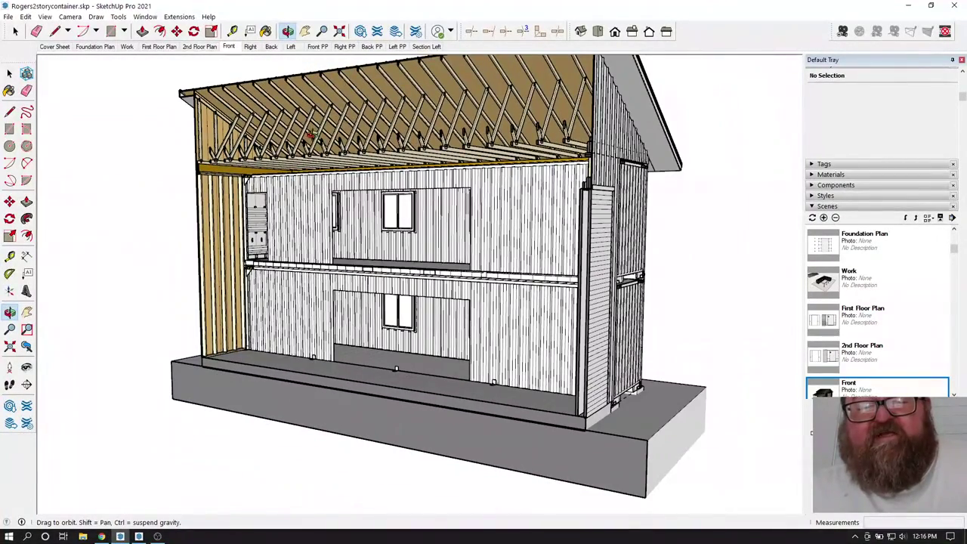
{"action": "scroll", "coordinate": [317, 261], "scroll_direction": "up", "scroll_amount": 2}
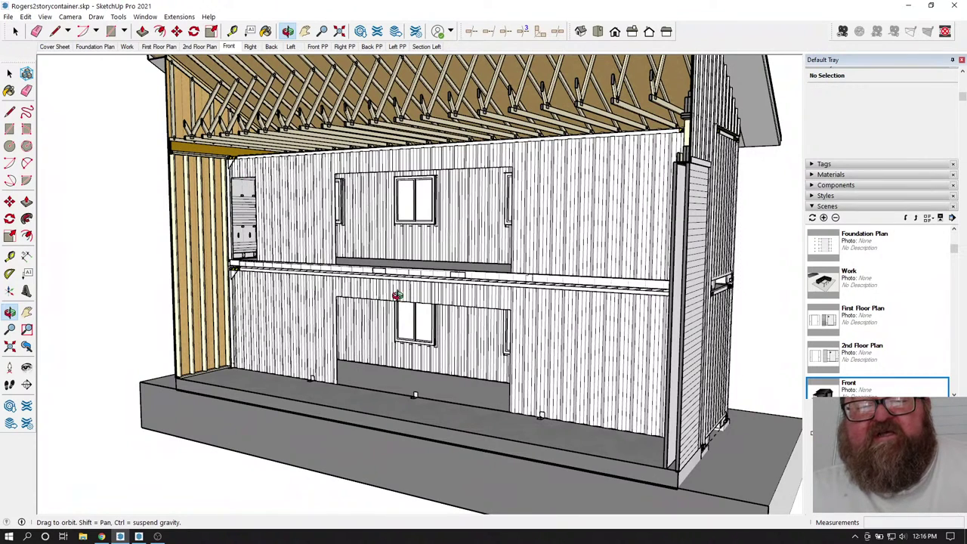
{"action": "scroll", "coordinate": [529, 309], "scroll_direction": "down", "scroll_amount": 5}
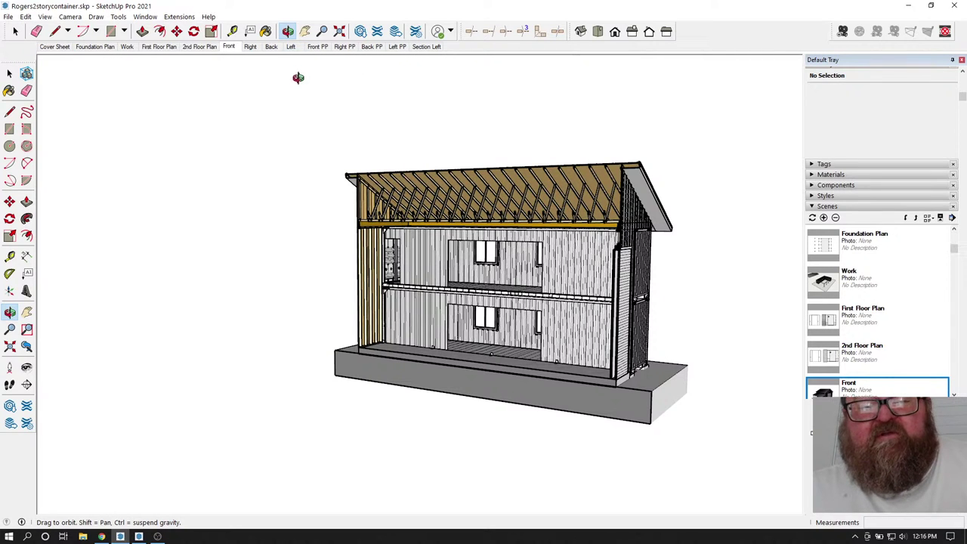
- In the 2nd Floor Plan scene, move the whole floor plan outline about 68' 4 11/16" away from the building
{"action": "left_click", "coordinate": [204, 48]}
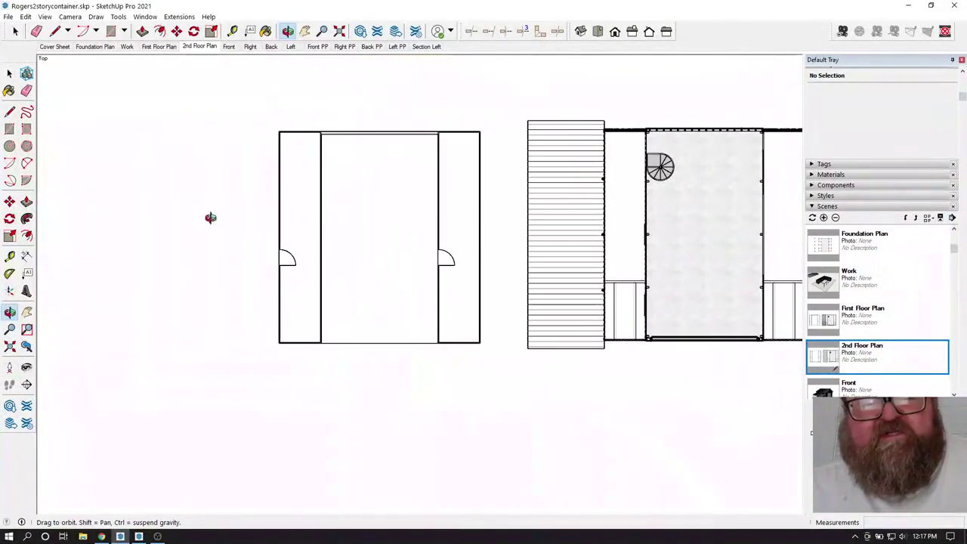
{"action": "key", "text": "space"}
{"action": "left_click_drag", "start_coordinate": [207, 109], "coordinate": [507, 371]}
{"action": "left_click", "coordinate": [176, 32]}
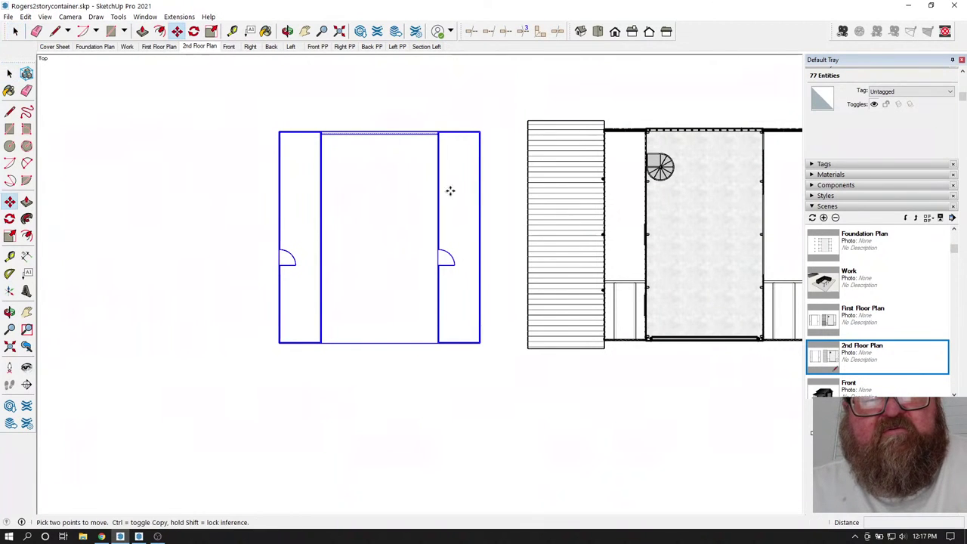
{"action": "scroll", "coordinate": [468, 197], "scroll_direction": "down", "scroll_amount": 4}
{"action": "left_click", "coordinate": [445, 128]}
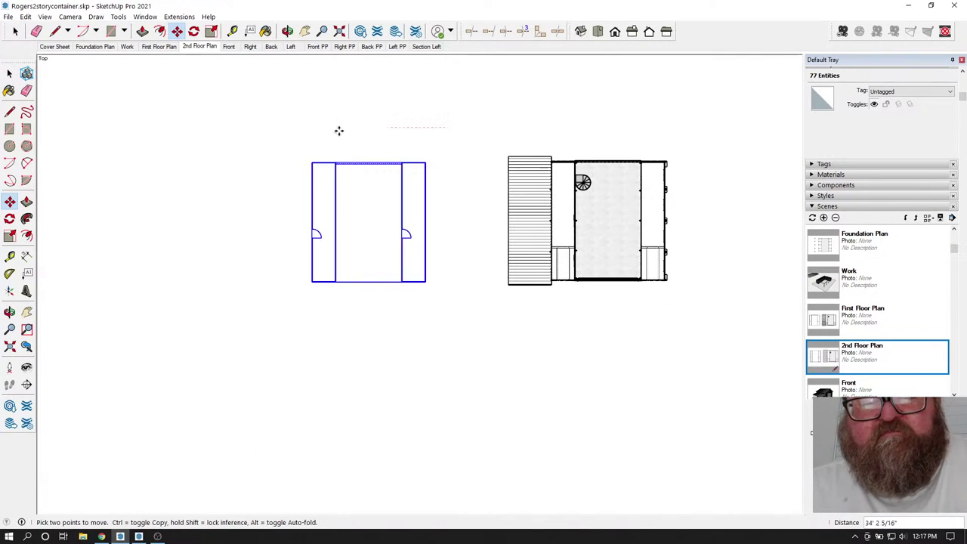
{"action": "left_click", "coordinate": [230, 141]}
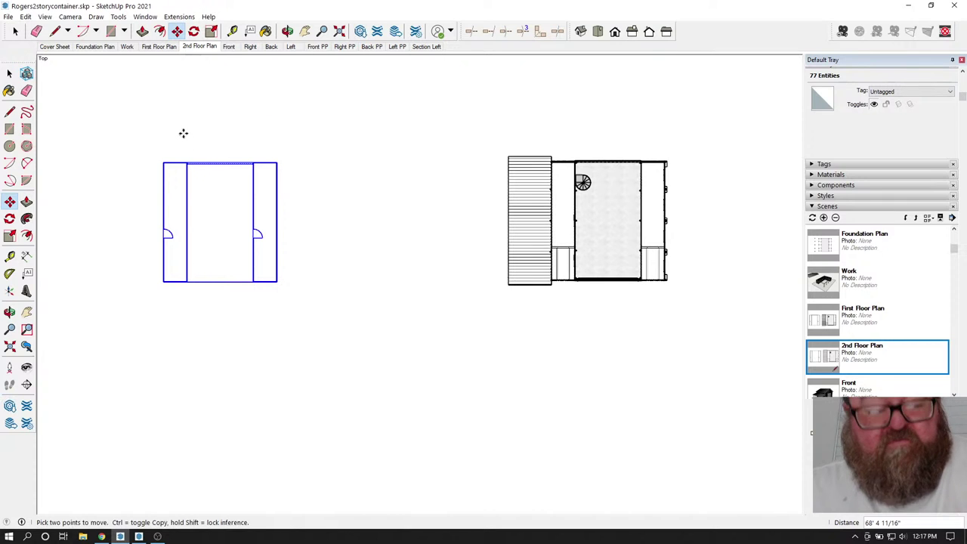
- Copy the floor plan outline about 54' 8 15/16" toward the building to make a second plan
{"action": "left_click", "coordinate": [194, 131]}
{"action": "key", "text": "ctrl"}
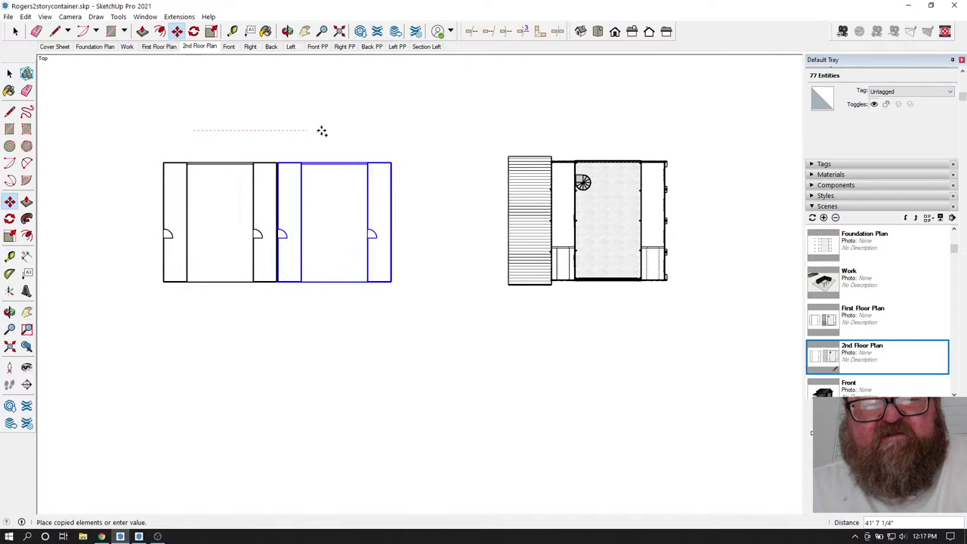
{"action": "left_click", "coordinate": [358, 130]}
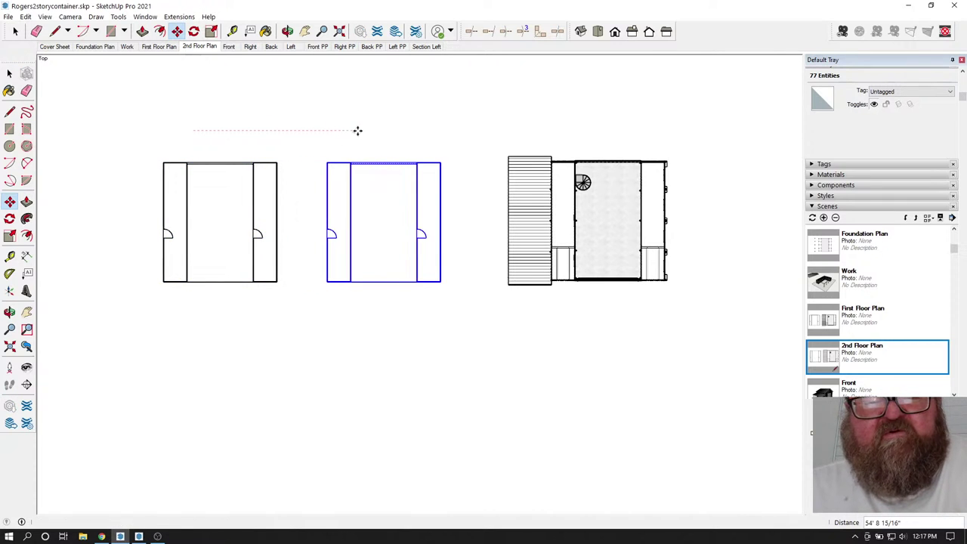
{"action": "left_click", "coordinate": [14, 31]}
{"action": "left_click", "coordinate": [222, 112]}
- Inspect the copied floor plan outline against the building's plan and return to the Front scene
{"action": "scroll", "coordinate": [358, 205], "scroll_direction": "up", "scroll_amount": 5}
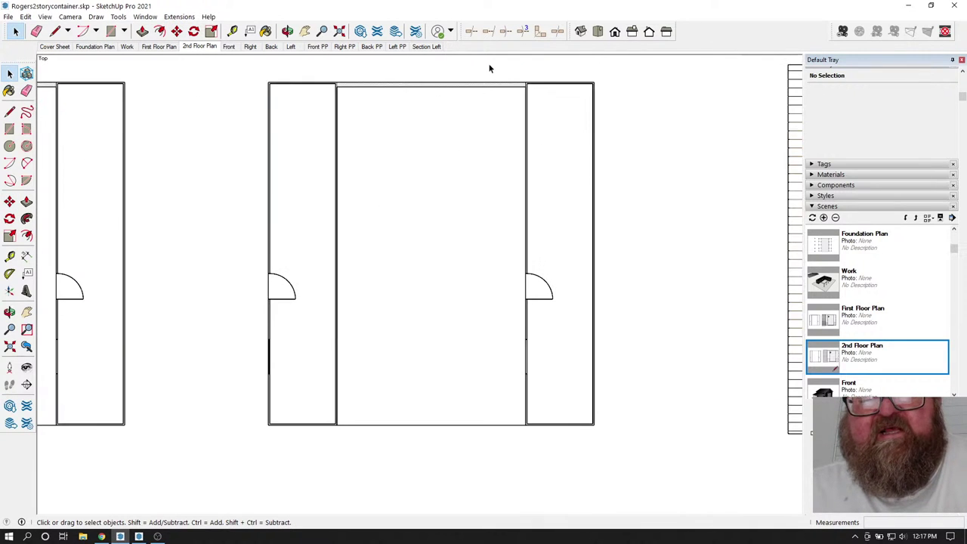
{"action": "scroll", "coordinate": [489, 68], "scroll_direction": "up", "scroll_amount": 1}
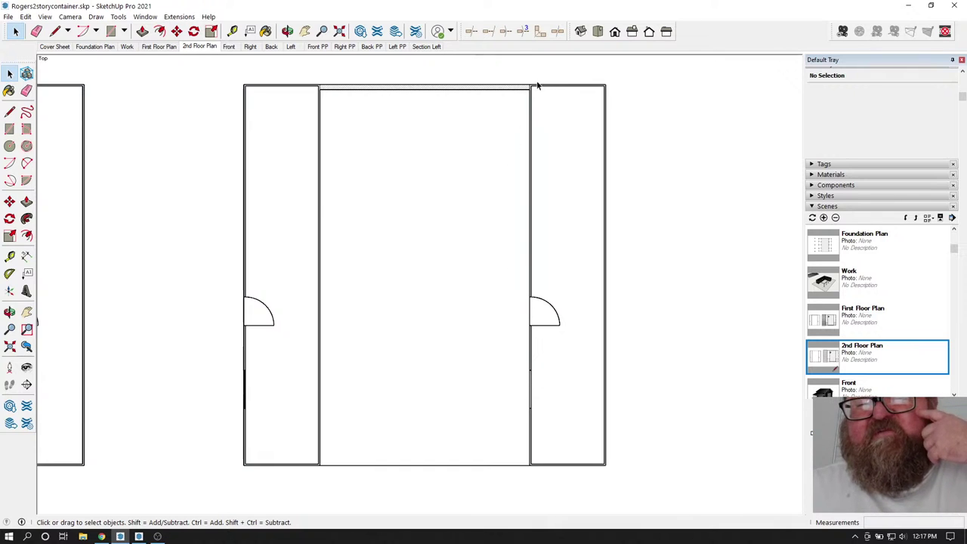
{"action": "scroll", "coordinate": [531, 258], "scroll_direction": "down", "scroll_amount": 6}
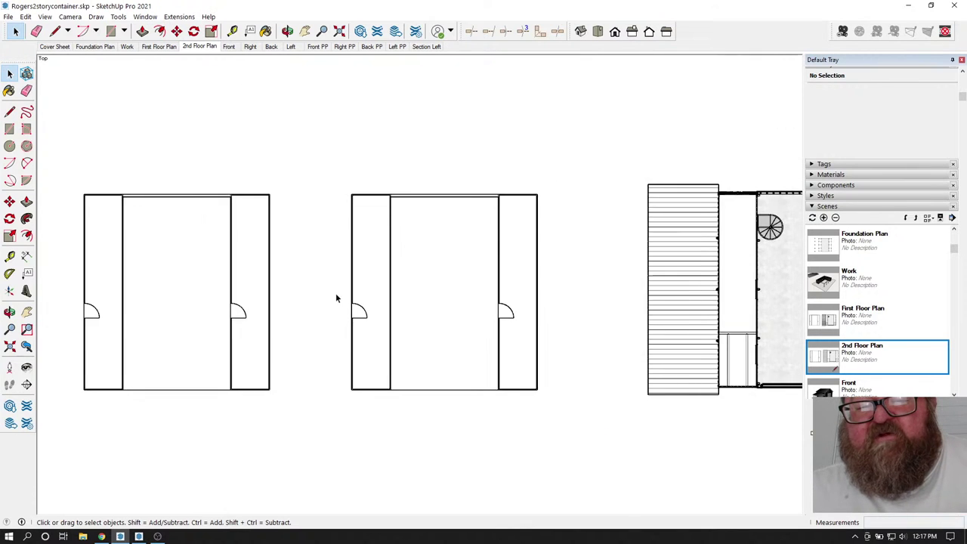
{"action": "scroll", "coordinate": [651, 314], "scroll_direction": "up", "scroll_amount": 2}
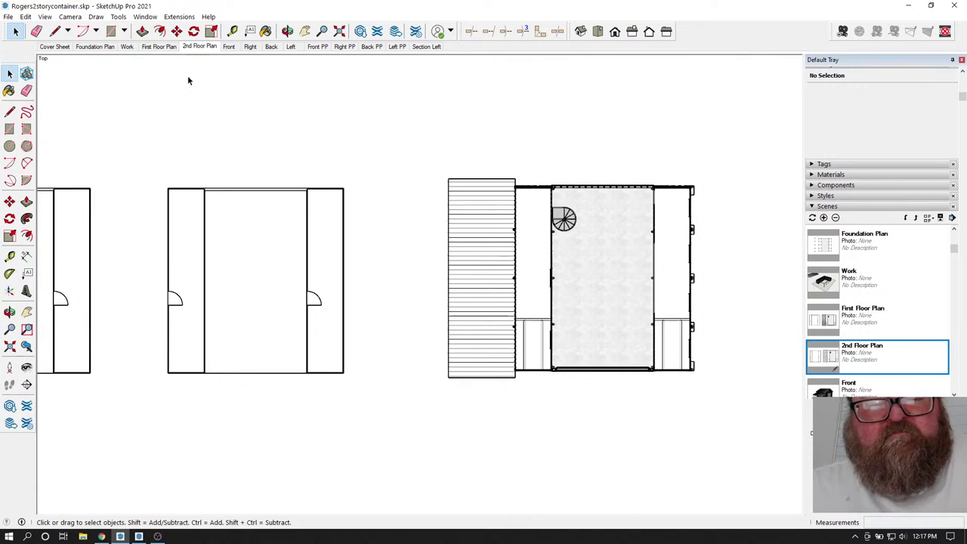
{"action": "left_click", "coordinate": [230, 46]}
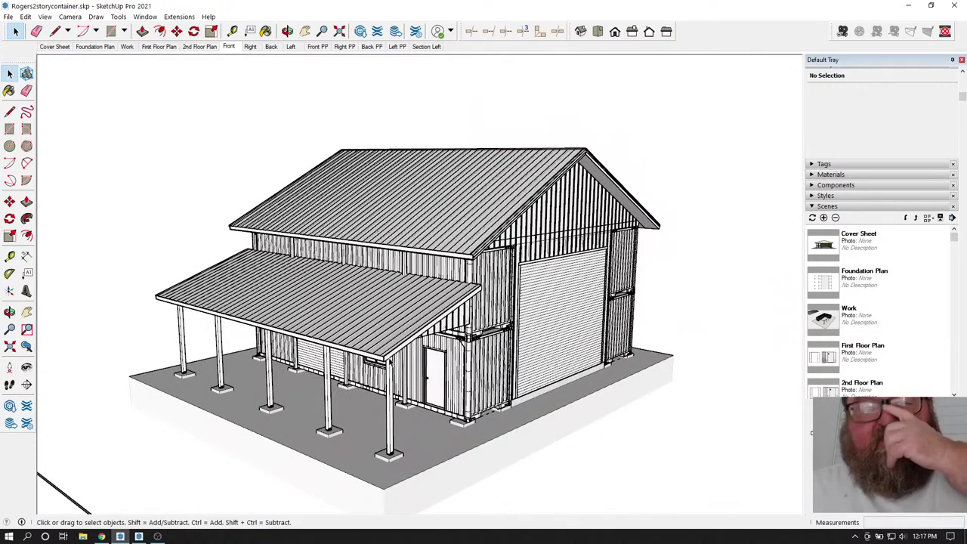
- View the building from the porch side, switch to LayOut and look over the whole Floor Plan page
{"action": "middle_click_drag", "start_coordinate": [373, 152], "coordinate": [354, 335]}
{"action": "middle_click_drag", "start_coordinate": [498, 336], "coordinate": [408, 375]}
{"action": "left_click", "coordinate": [139, 537]}
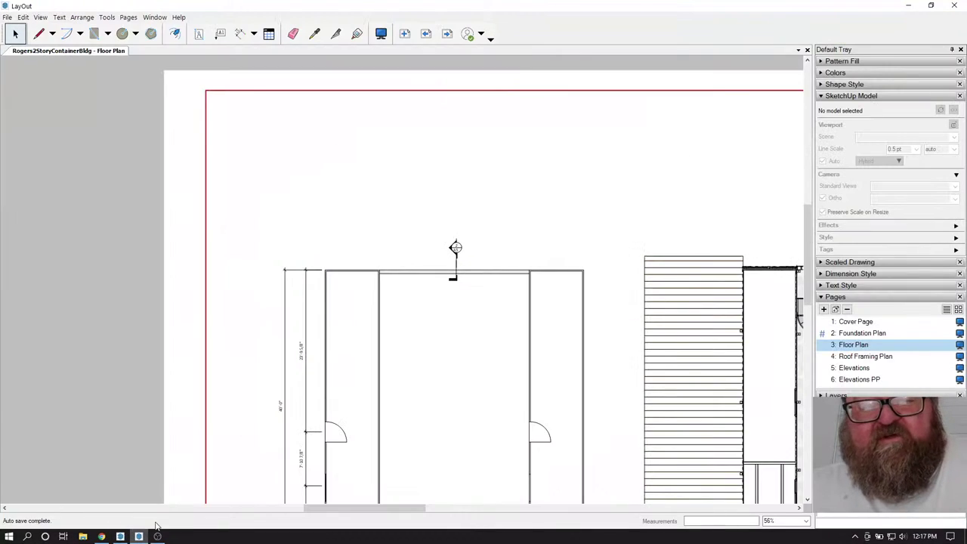
{"action": "scroll", "coordinate": [386, 394], "scroll_direction": "down", "scroll_amount": 4}
{"action": "scroll", "coordinate": [418, 414], "scroll_direction": "up", "scroll_amount": 2}
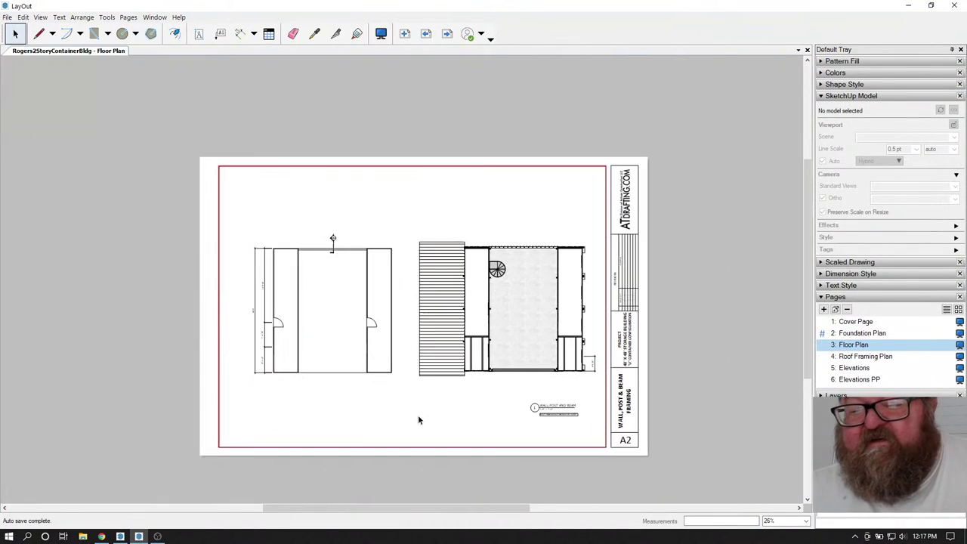
- Open the Foundation Plan page and examine the pier layout and dimensions of the foundation/pier plan
{"action": "left_click", "coordinate": [861, 333]}
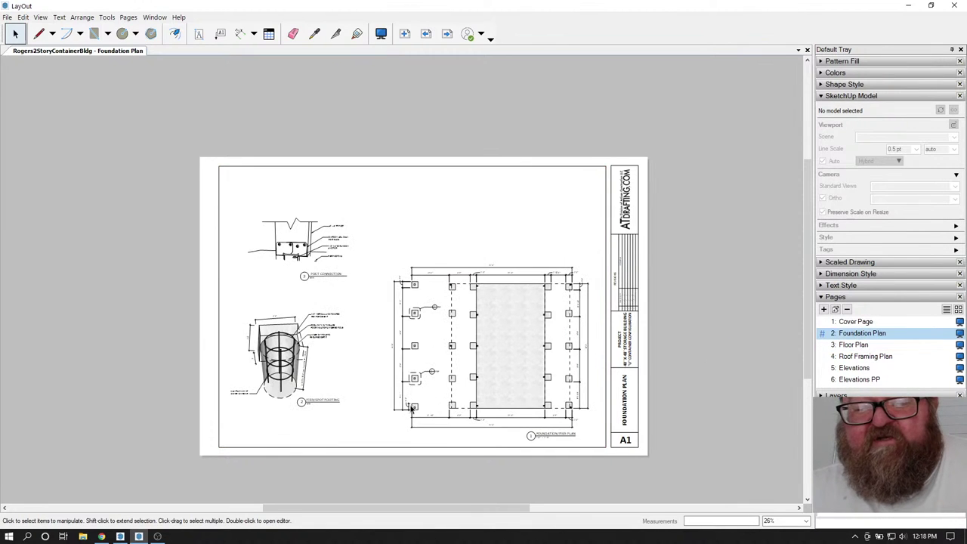
{"action": "scroll", "coordinate": [464, 409], "scroll_direction": "up", "scroll_amount": 3}
{"action": "scroll", "coordinate": [449, 354], "scroll_direction": "up", "scroll_amount": 1}
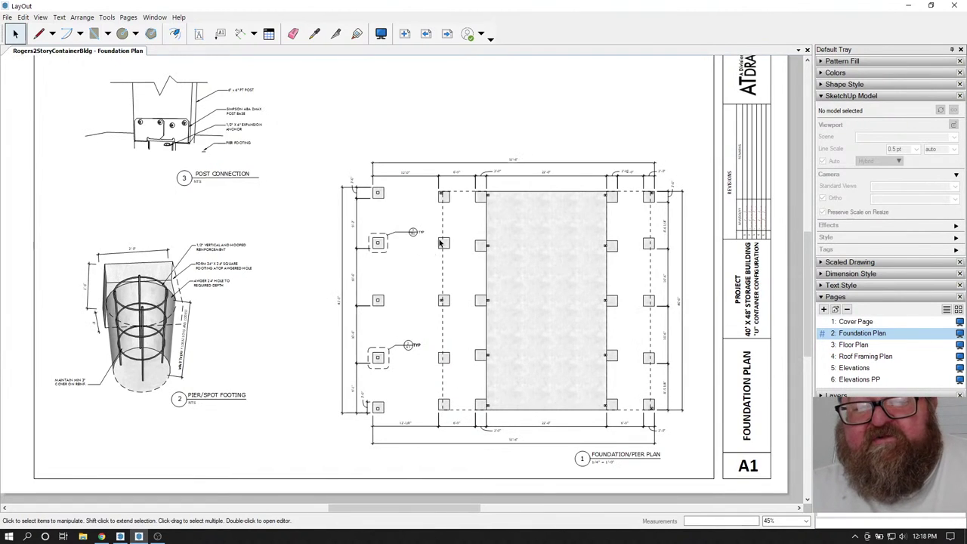
{"action": "scroll", "coordinate": [425, 282], "scroll_direction": "up", "scroll_amount": 1}
{"action": "scroll", "coordinate": [425, 282], "scroll_direction": "up", "scroll_amount": 1}
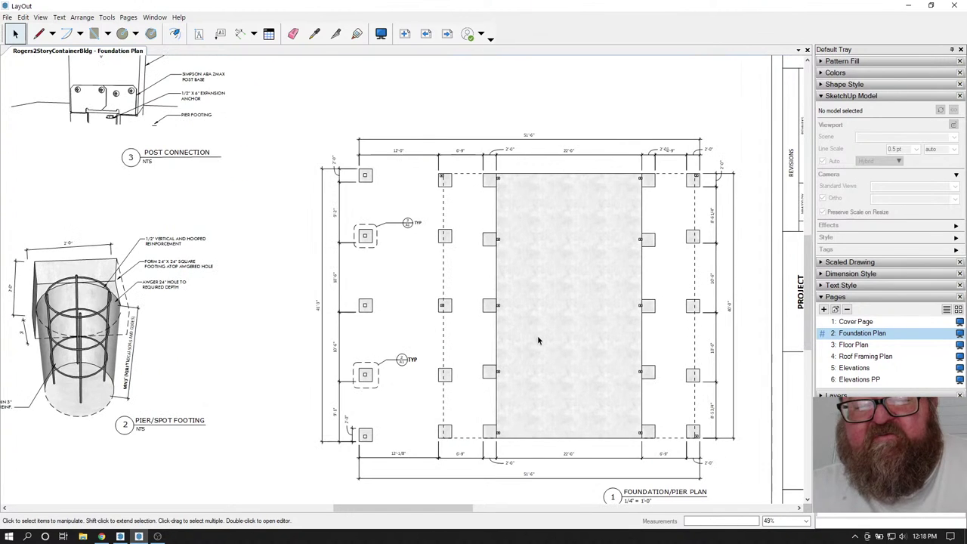
{"action": "scroll", "coordinate": [454, 340], "scroll_direction": "down", "scroll_amount": 2}
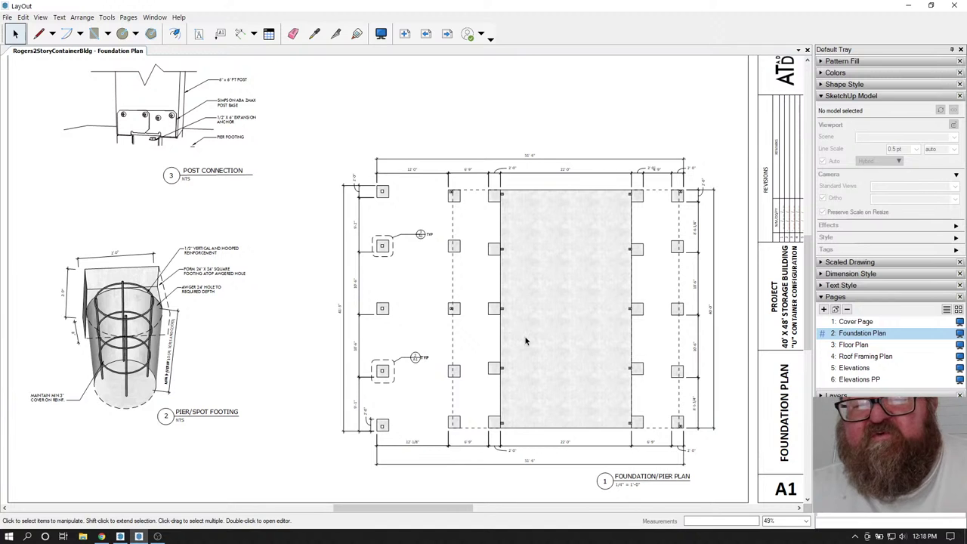
{"action": "scroll", "coordinate": [541, 352], "scroll_direction": "up", "scroll_amount": 1}
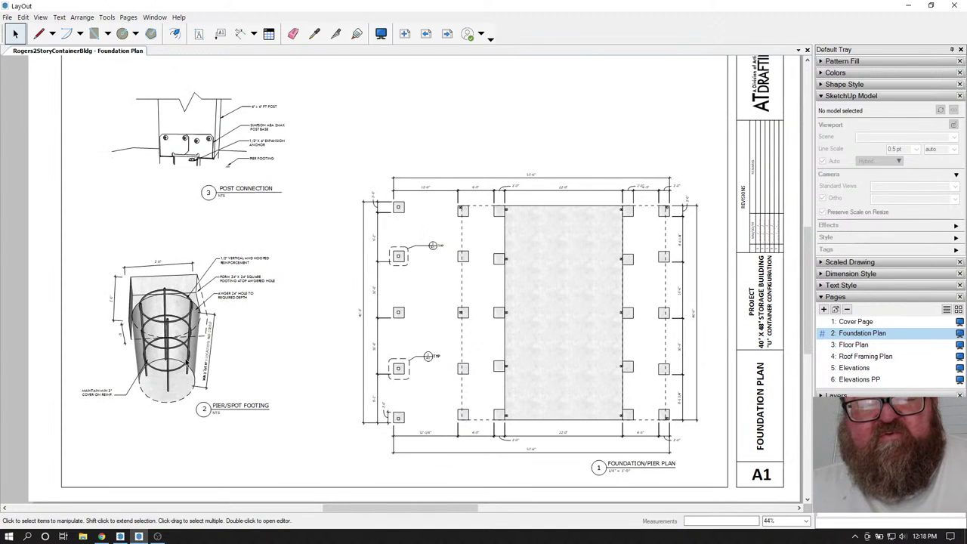
- Examine the pier/spot footing detail, including its minimum depth note, against the rest of the foundation sheet
{"action": "scroll", "coordinate": [176, 373], "scroll_direction": "up", "scroll_amount": 1}
{"action": "scroll", "coordinate": [176, 372], "scroll_direction": "up", "scroll_amount": 4}
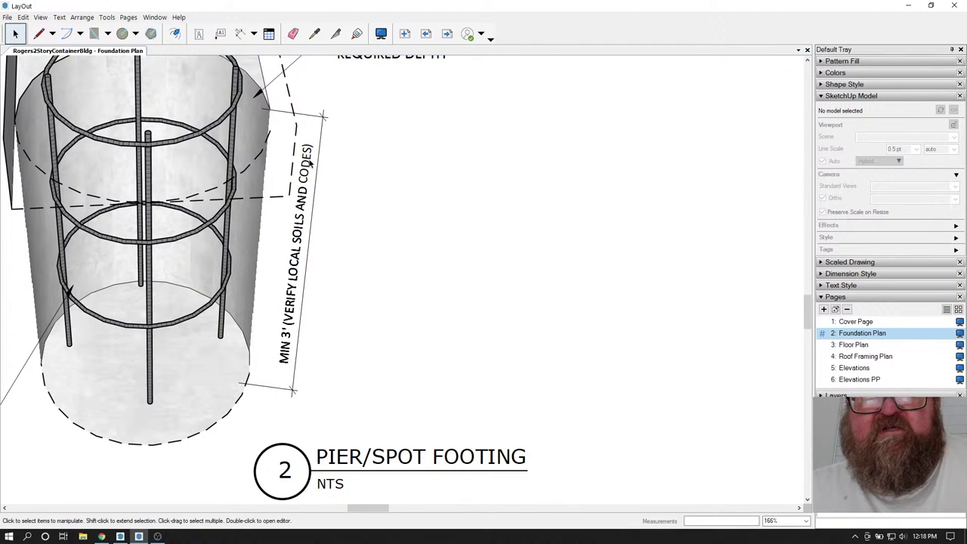
{"action": "scroll", "coordinate": [332, 348], "scroll_direction": "down", "scroll_amount": 1}
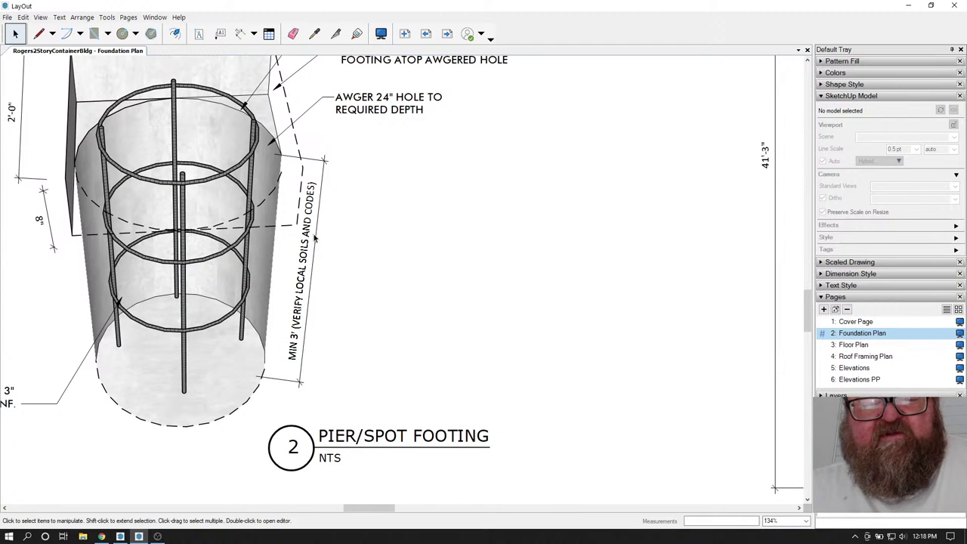
{"action": "scroll", "coordinate": [256, 298], "scroll_direction": "down", "scroll_amount": 4}
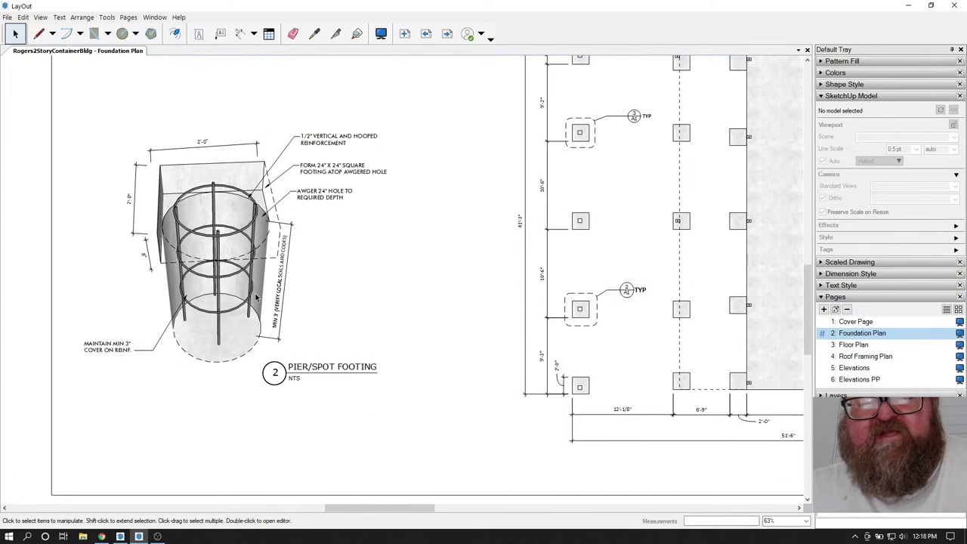
{"action": "scroll", "coordinate": [257, 296], "scroll_direction": "down", "scroll_amount": 1}
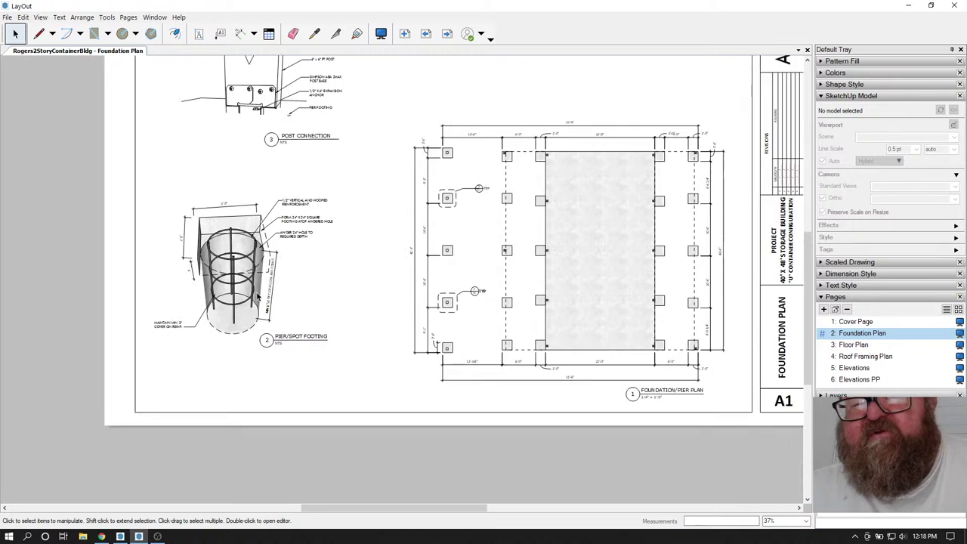
{"action": "scroll", "coordinate": [470, 121], "scroll_direction": "up", "scroll_amount": 1}
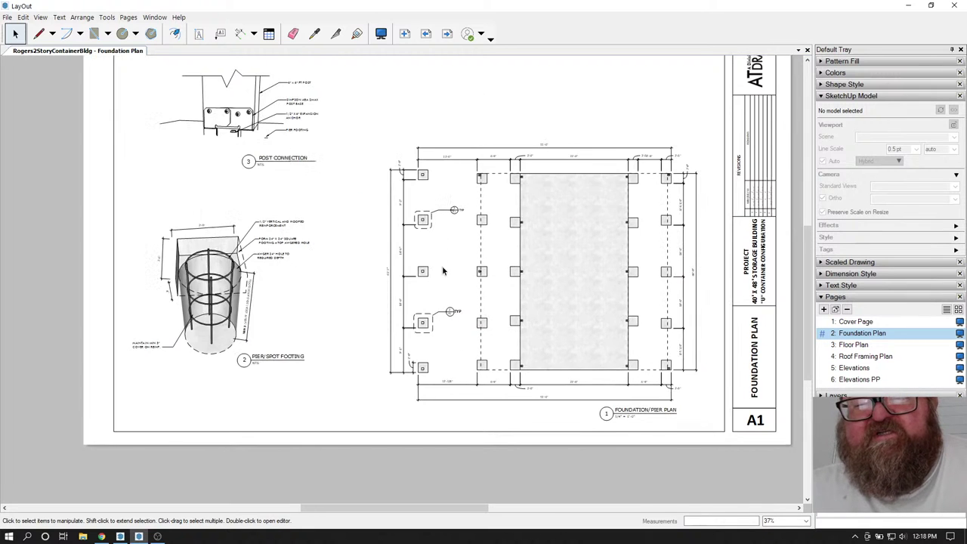
{"action": "scroll", "coordinate": [464, 105], "scroll_direction": "up", "scroll_amount": 1}
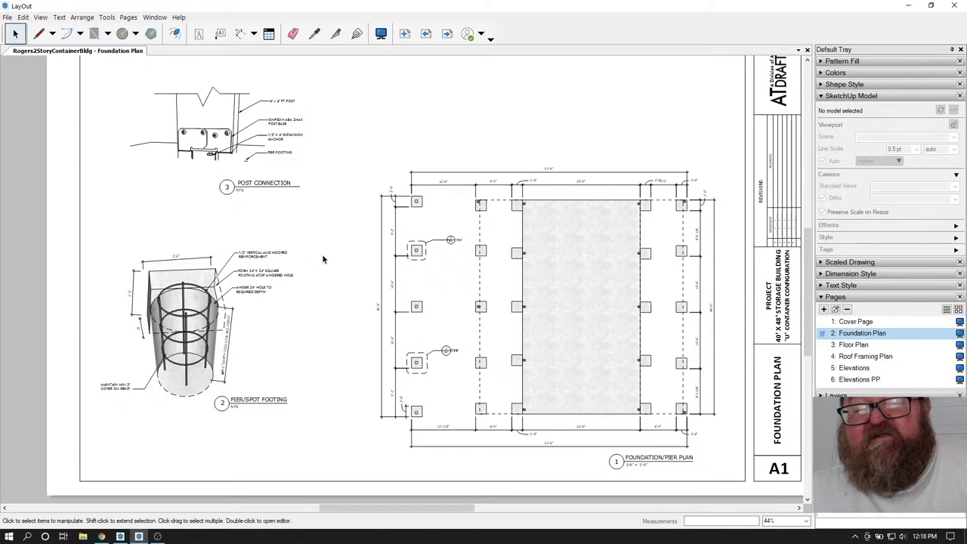
{"action": "scroll", "coordinate": [321, 258], "scroll_direction": "down", "scroll_amount": 1}
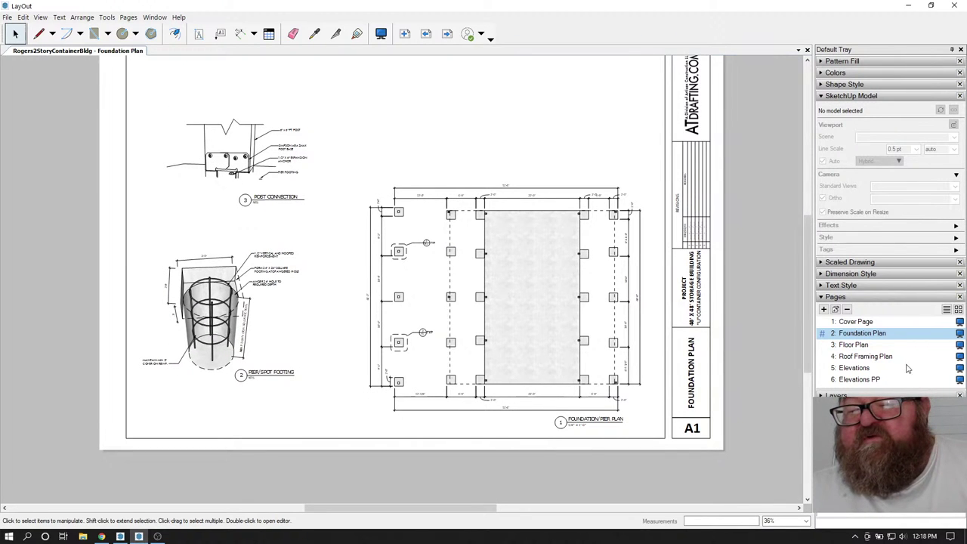
- Open the Elevations page and review the four elevations for stray floor plan lines
{"action": "left_click", "coordinate": [868, 368]}
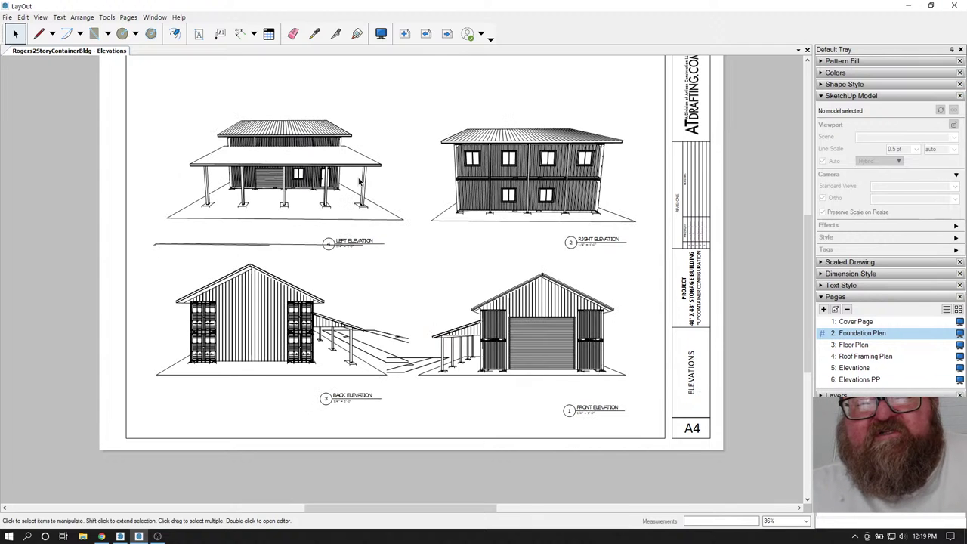
{"action": "mouse_move", "coordinate": [810, 261]}
{"action": "left_mouse_down"}
{"action": "mouse_move", "coordinate": [811, 243]}
{"action": "mouse_move", "coordinate": [811, 262]}
{"action": "left_mouse_up"}
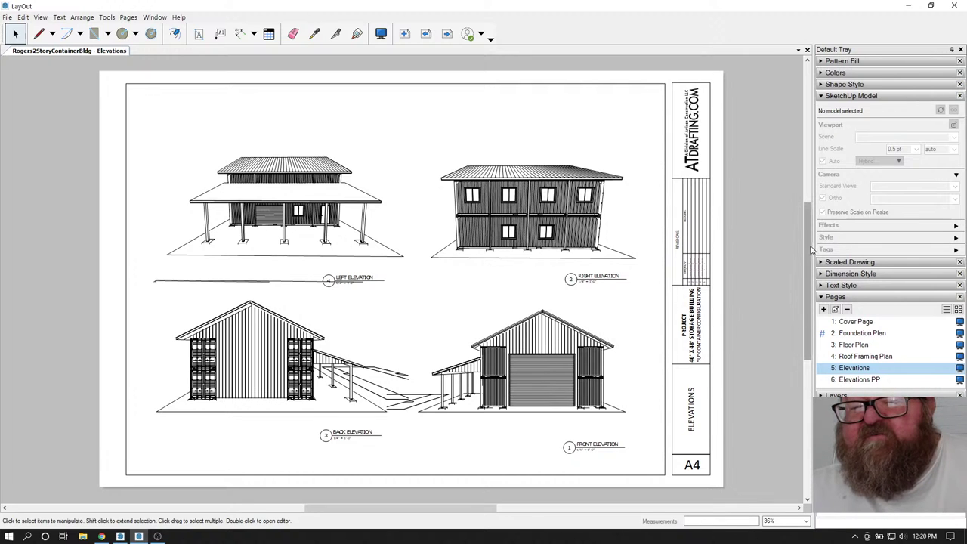
{"action": "left_click_drag", "start_coordinate": [809, 248], "coordinate": [809, 248]}
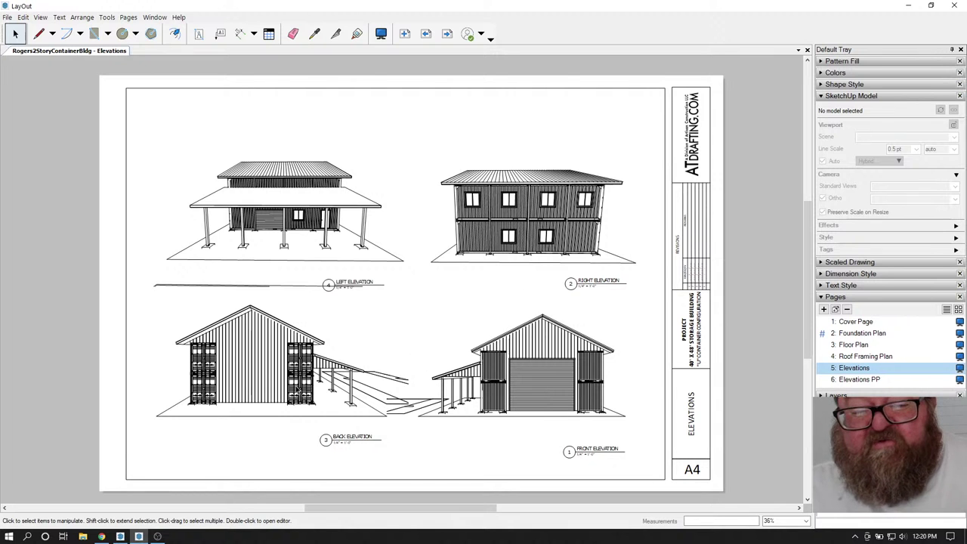
- Switch to SketchUp and move both floor plan outlines about 182' 11 1/2" farther away from the building
{"action": "left_click", "coordinate": [120, 536]}
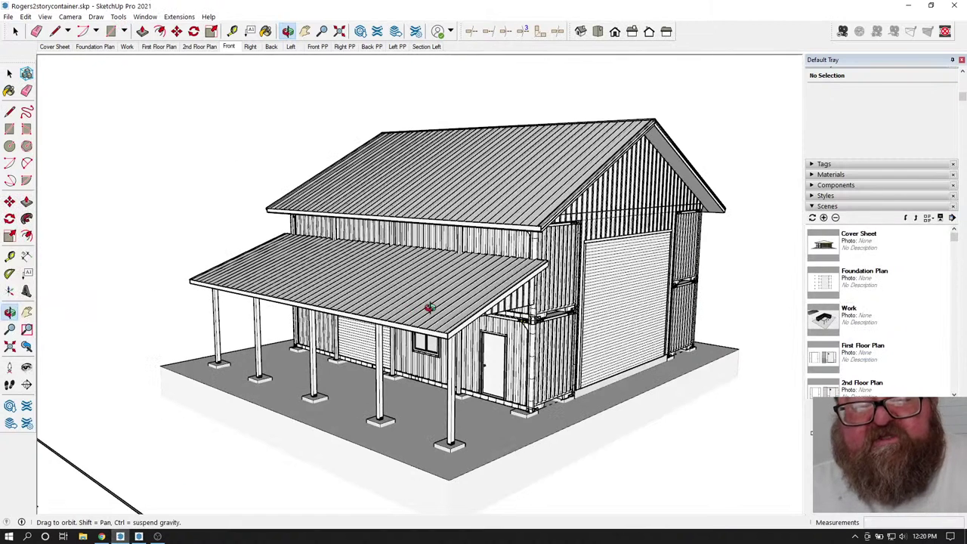
{"action": "scroll", "coordinate": [428, 307], "scroll_direction": "down", "scroll_amount": 5}
{"action": "left_click_drag", "start_coordinate": [428, 307], "coordinate": [483, 320]}
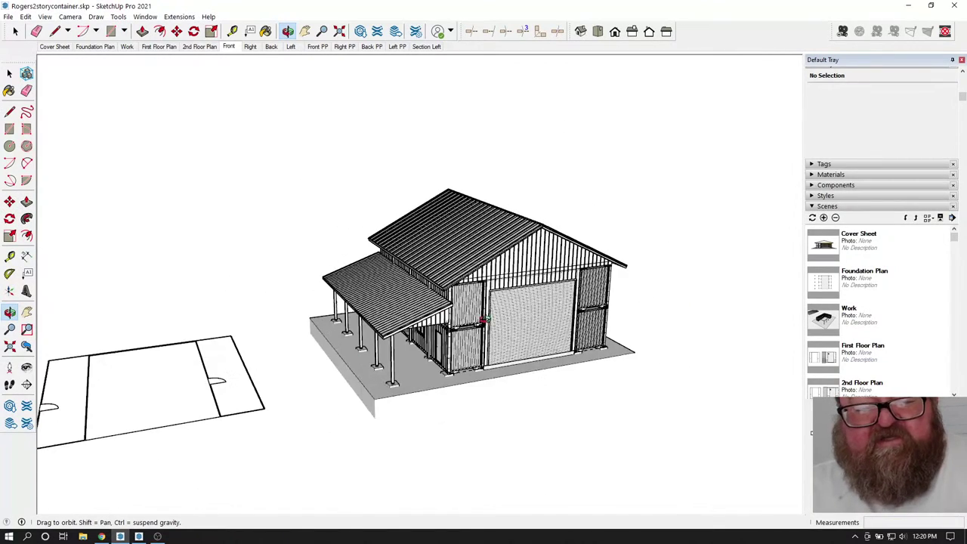
{"action": "scroll", "coordinate": [483, 321], "scroll_direction": "down", "scroll_amount": 8}
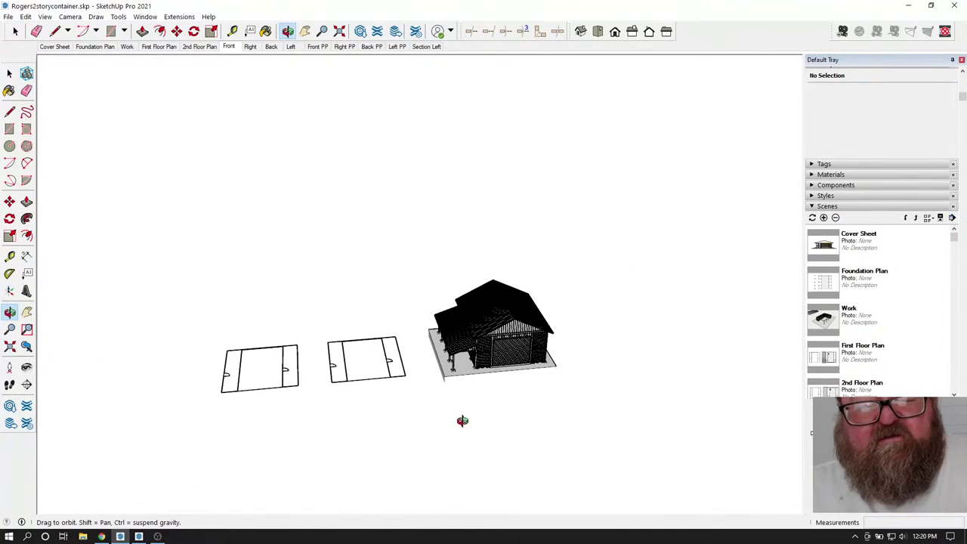
{"action": "left_click", "coordinate": [9, 73]}
{"action": "left_click_drag", "start_coordinate": [157, 314], "coordinate": [414, 420]}
{"action": "scroll", "coordinate": [414, 420], "scroll_direction": "down", "scroll_amount": 3}
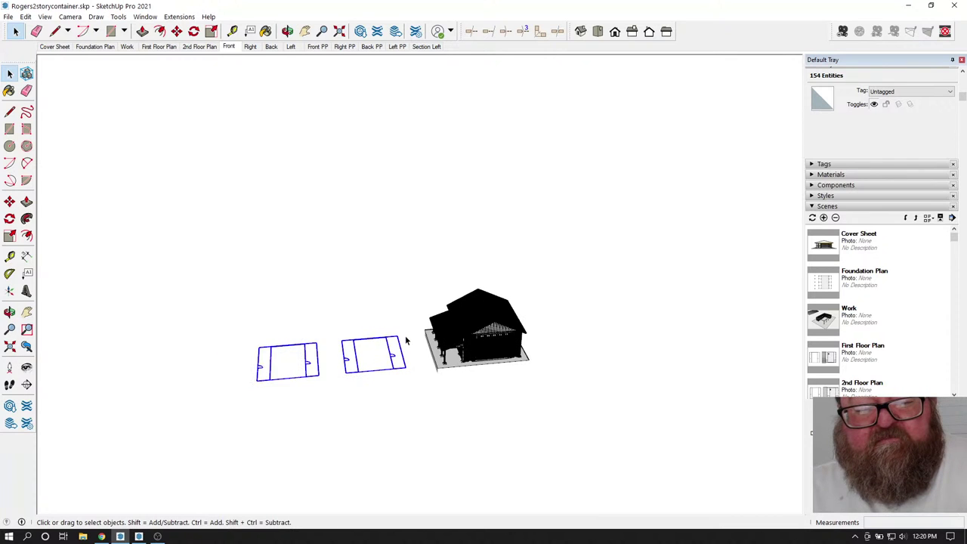
{"action": "left_click", "coordinate": [176, 31]}
{"action": "left_click", "coordinate": [386, 226]}
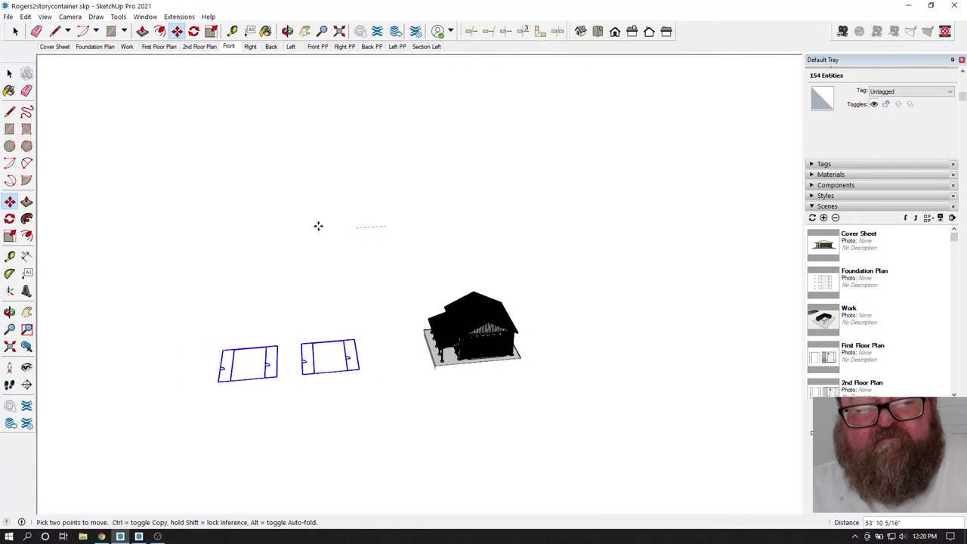
{"action": "left_click", "coordinate": [194, 234]}
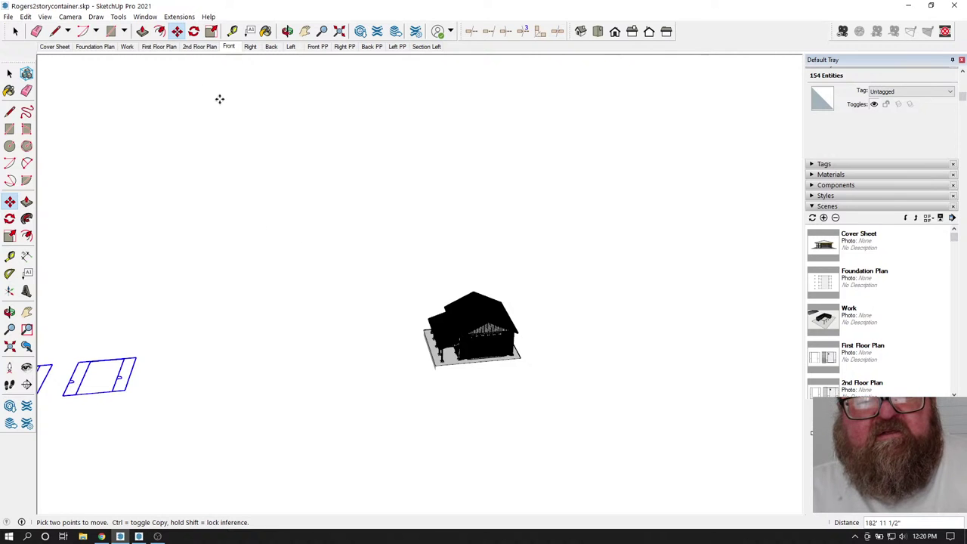
- Save the model, switch to LayOut and update the model reference of the left elevation viewport
{"action": "left_click", "coordinate": [8, 16]}
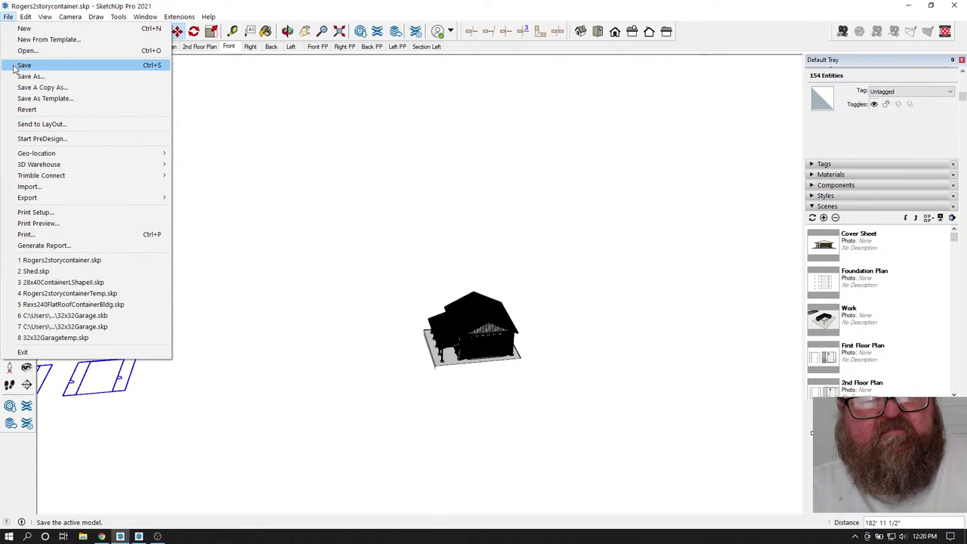
{"action": "left_click", "coordinate": [24, 65]}
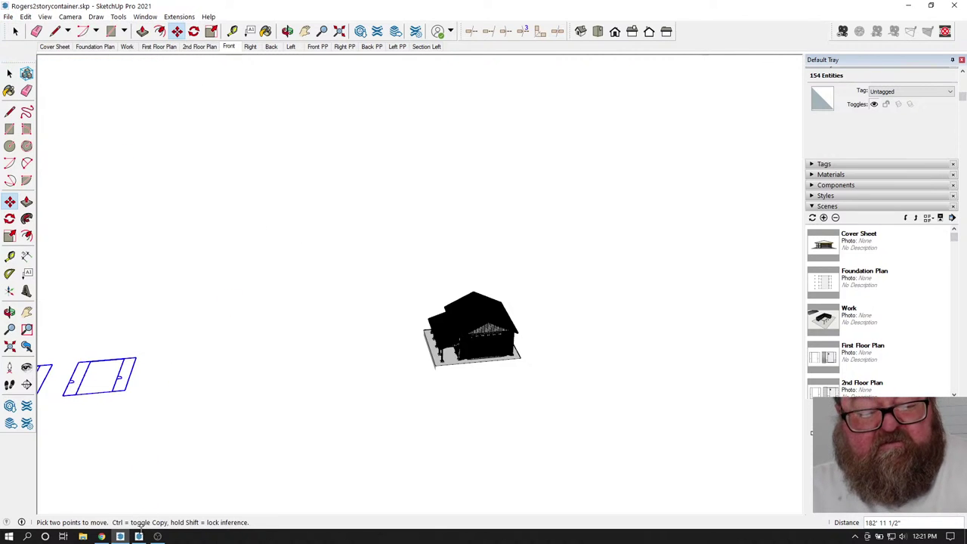
{"action": "left_click", "coordinate": [140, 537]}
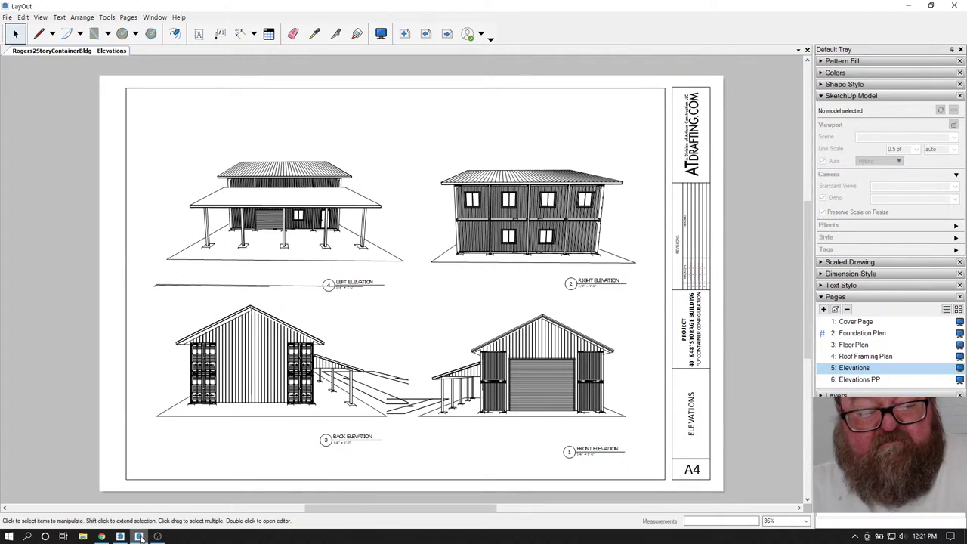
{"action": "left_click", "coordinate": [308, 241]}
{"action": "right_click", "coordinate": [308, 240]}
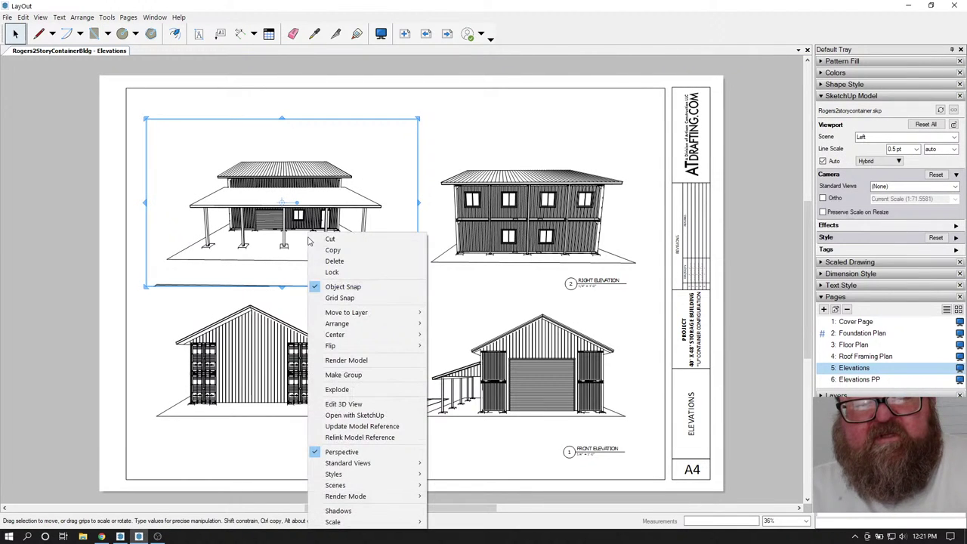
{"action": "left_click", "coordinate": [362, 426]}
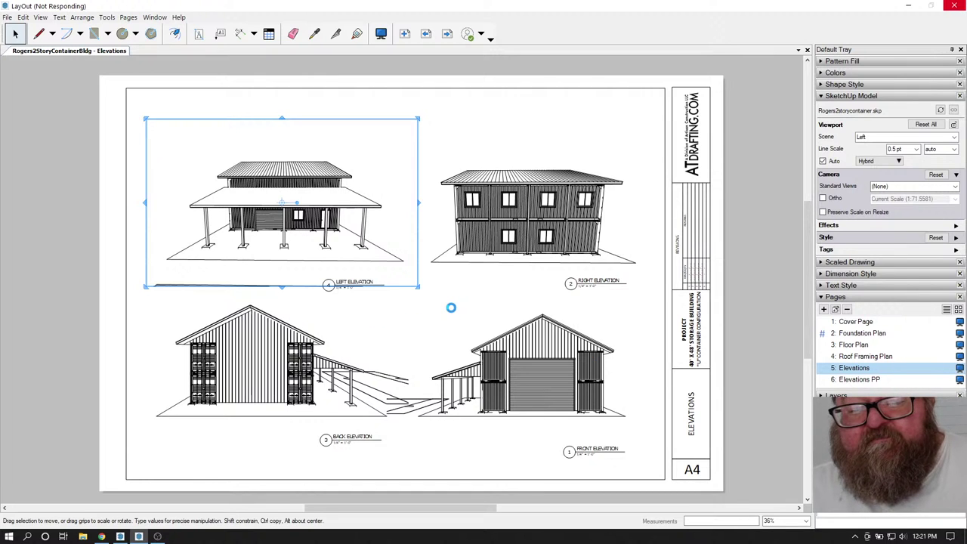
- Switch back to SketchUp to view the building's front and porch side, and check the live stream dashboard in the browser
{"action": "left_click", "coordinate": [120, 537]}
{"action": "scroll", "coordinate": [487, 329], "scroll_direction": "up", "scroll_amount": 5}
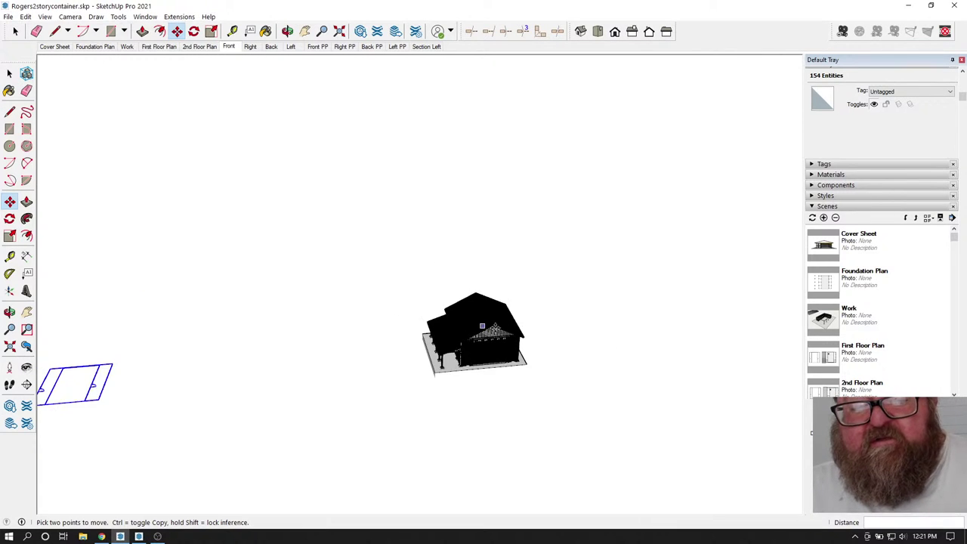
{"action": "scroll", "coordinate": [483, 332], "scroll_direction": "up", "scroll_amount": 4}
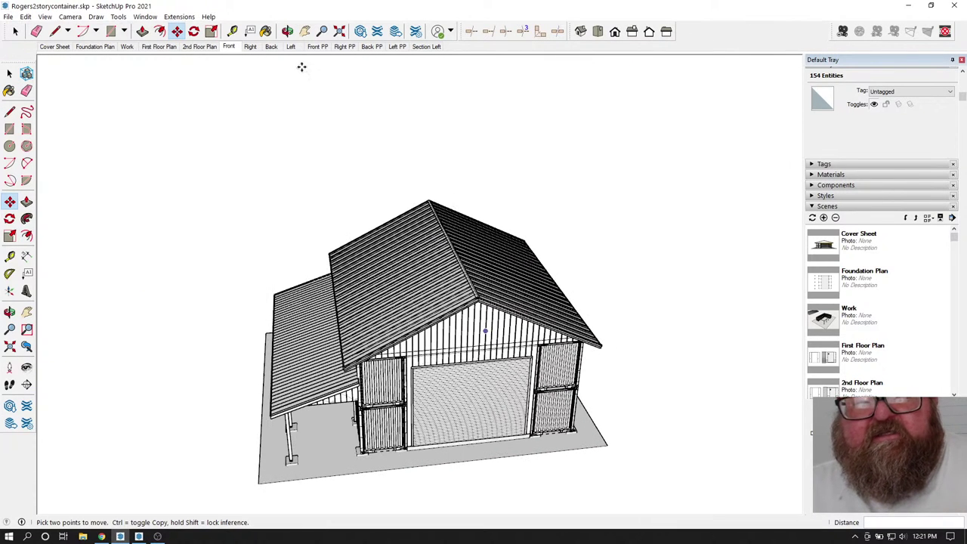
{"action": "left_click", "coordinate": [288, 31]}
{"action": "left_click_drag", "start_coordinate": [394, 258], "coordinate": [477, 305]}
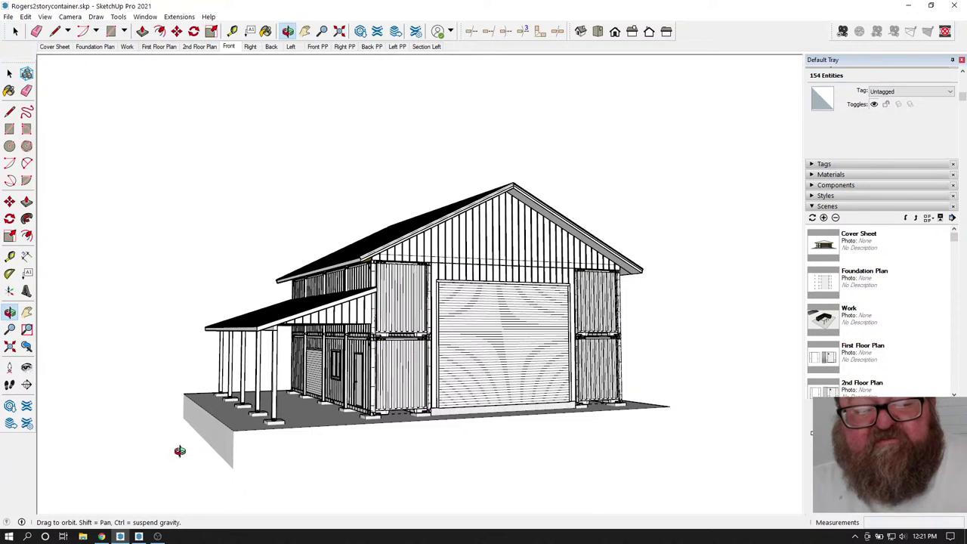
{"action": "left_click", "coordinate": [102, 536]}
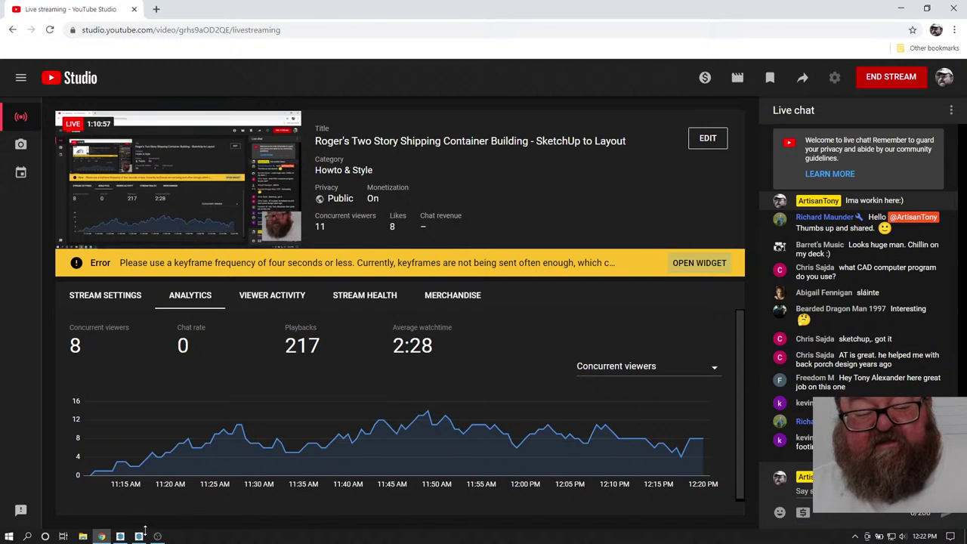
- Return to SketchUp and inspect the container's bottom rail and concrete piers below the side door up close
{"action": "left_click", "coordinate": [119, 536]}
{"action": "scroll", "coordinate": [356, 427], "scroll_direction": "up", "scroll_amount": 10}
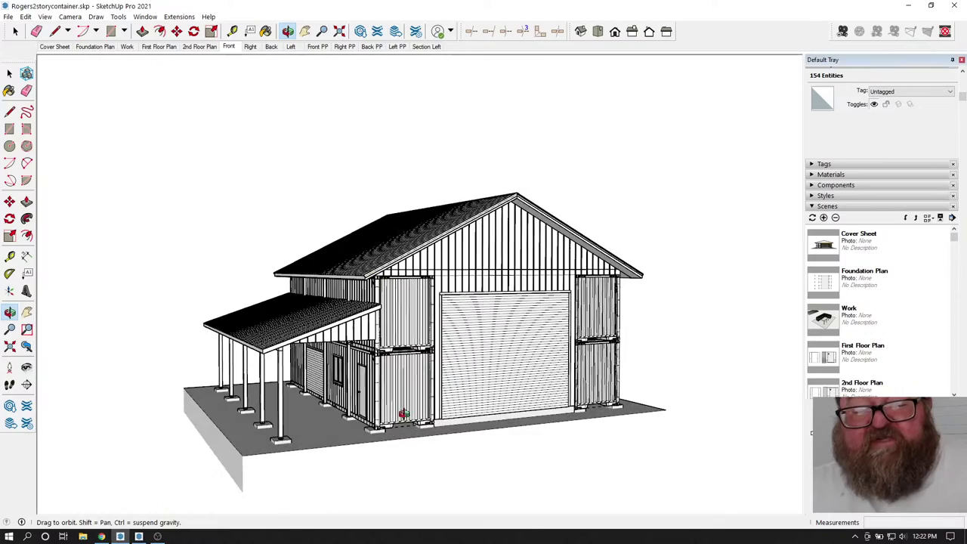
{"action": "scroll", "coordinate": [356, 427], "scroll_direction": "up", "scroll_amount": 10}
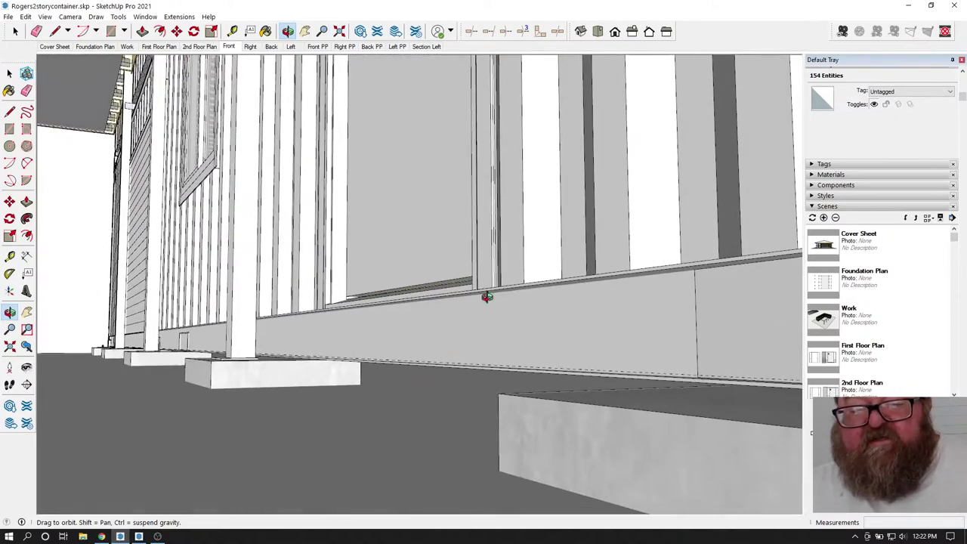
{"action": "left_click_drag", "start_coordinate": [486, 295], "coordinate": [565, 380]}
{"action": "left_click_drag", "start_coordinate": [311, 315], "coordinate": [341, 295]}
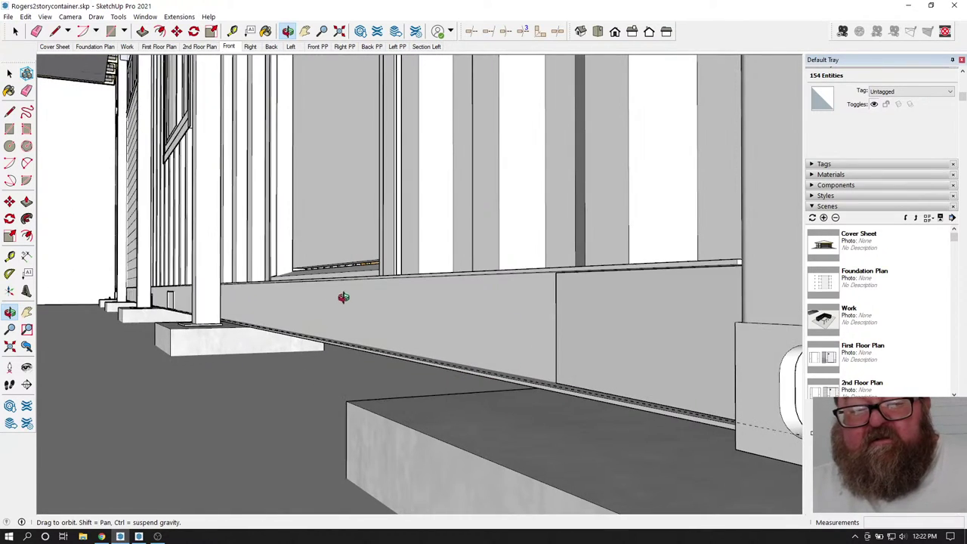
- Open the lower front container for editing and place a section plane on its front end wall with the default name
{"action": "scroll", "coordinate": [299, 312], "scroll_direction": "down", "scroll_amount": 10}
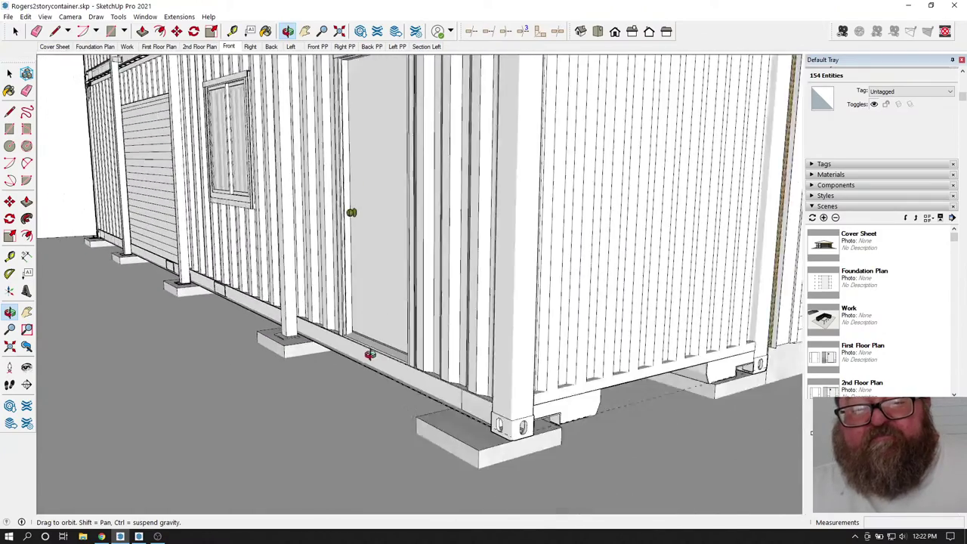
{"action": "scroll", "coordinate": [337, 338], "scroll_direction": "down", "scroll_amount": 8}
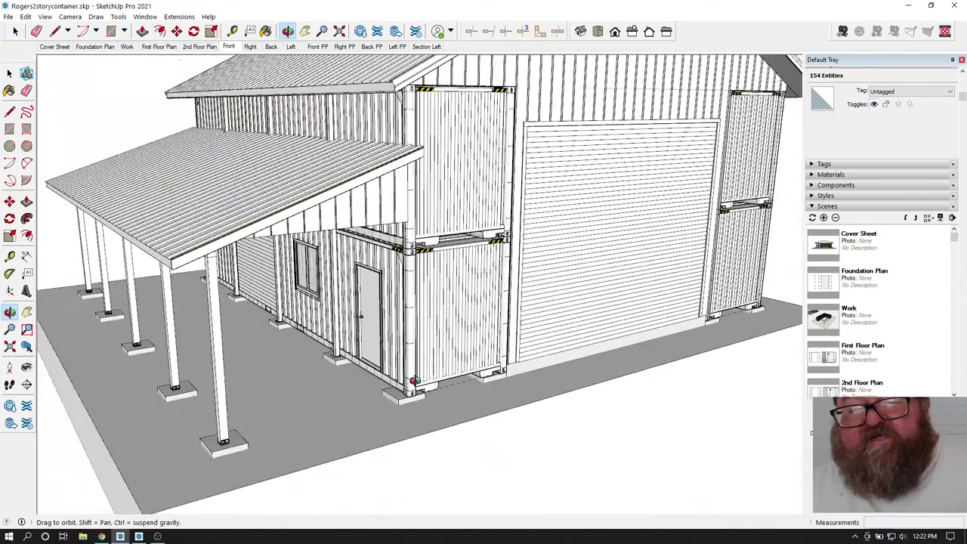
{"action": "key", "text": "space"}
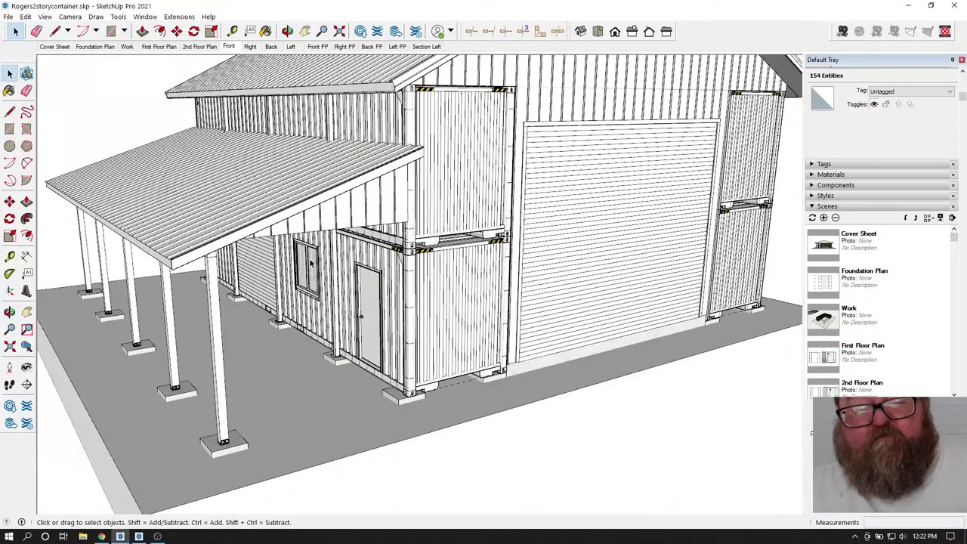
{"action": "left_click", "coordinate": [445, 323]}
{"action": "double_click", "coordinate": [445, 323]}
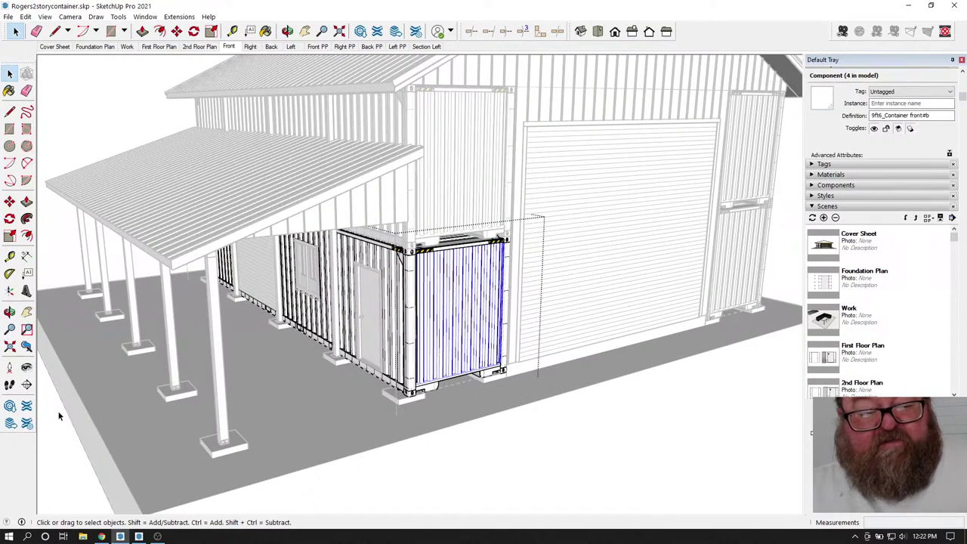
{"action": "left_click", "coordinate": [27, 385]}
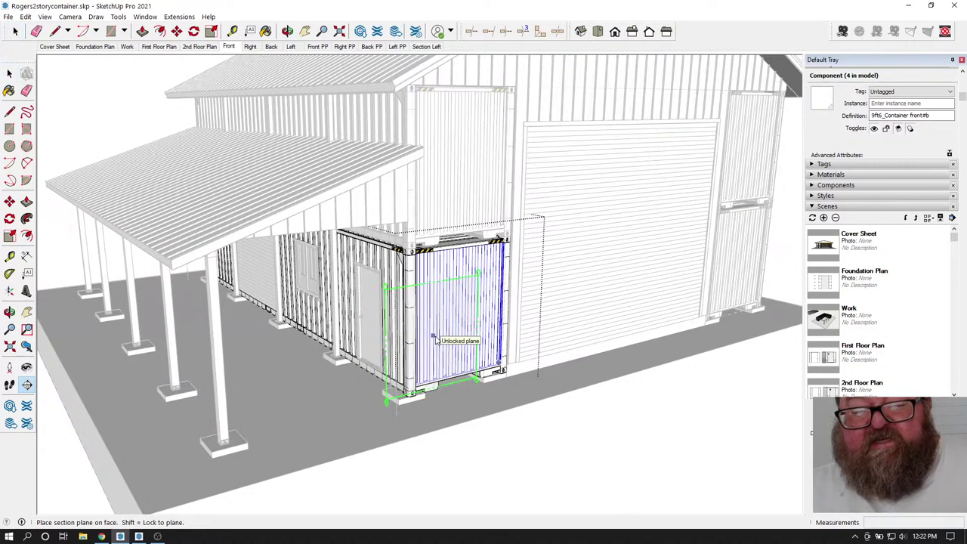
{"action": "left_click", "coordinate": [436, 338]}
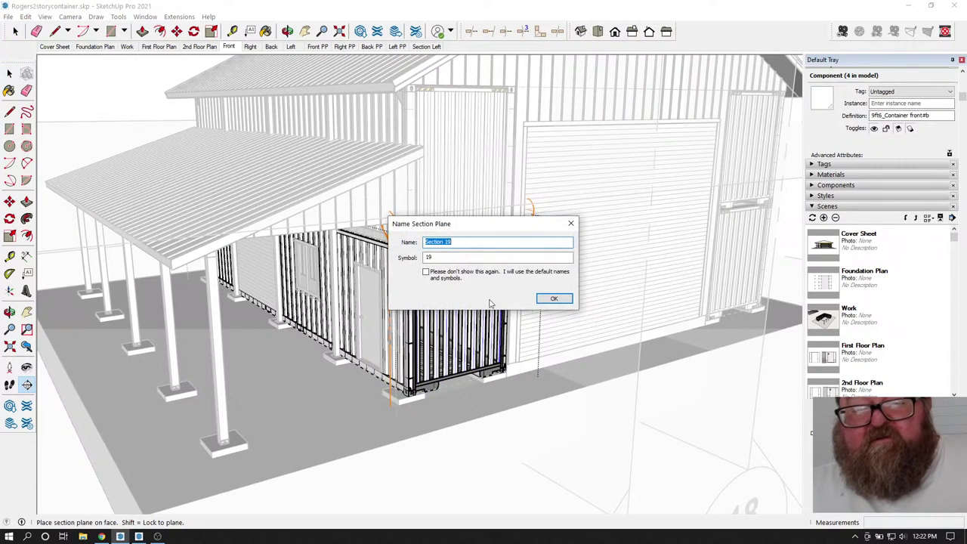
{"action": "left_click", "coordinate": [554, 299]}
- Move the new section plane inward from the container's front end to cut through the side walls and floor
{"action": "middle_click_drag", "start_coordinate": [554, 298], "coordinate": [255, 169]}
{"action": "scroll", "coordinate": [427, 248], "scroll_direction": "down", "scroll_amount": 3}
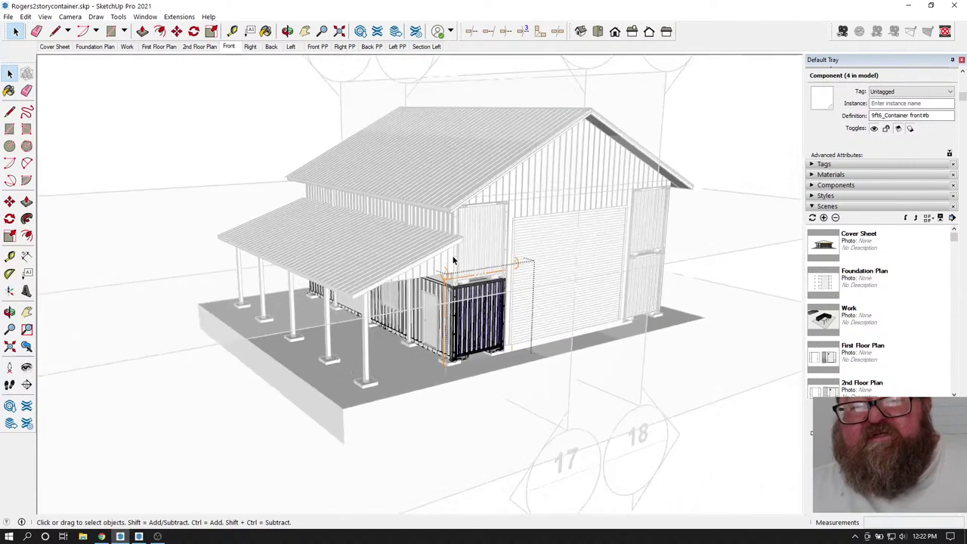
{"action": "scroll", "coordinate": [484, 318], "scroll_direction": "down", "scroll_amount": 3}
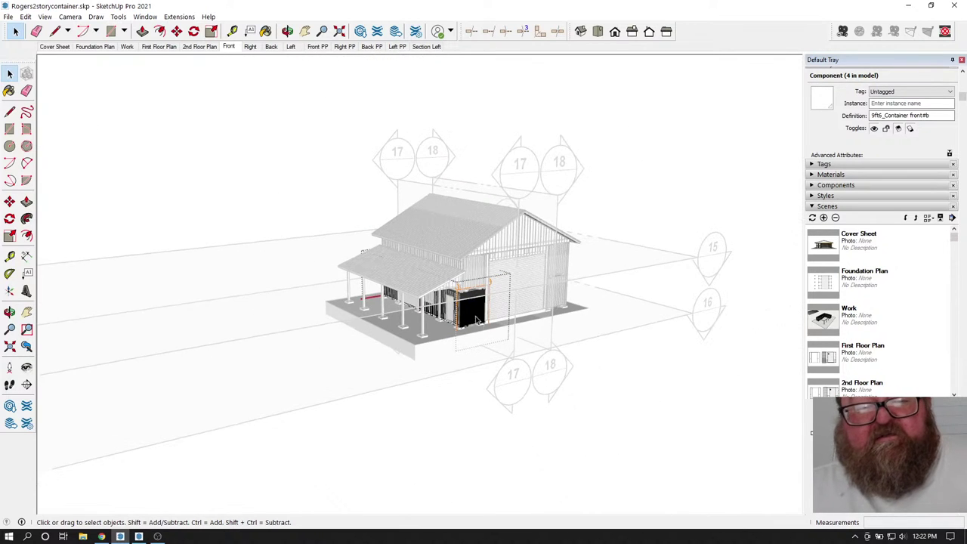
{"action": "scroll", "coordinate": [477, 340], "scroll_direction": "down", "scroll_amount": 3}
{"action": "scroll", "coordinate": [477, 347], "scroll_direction": "down", "scroll_amount": 5}
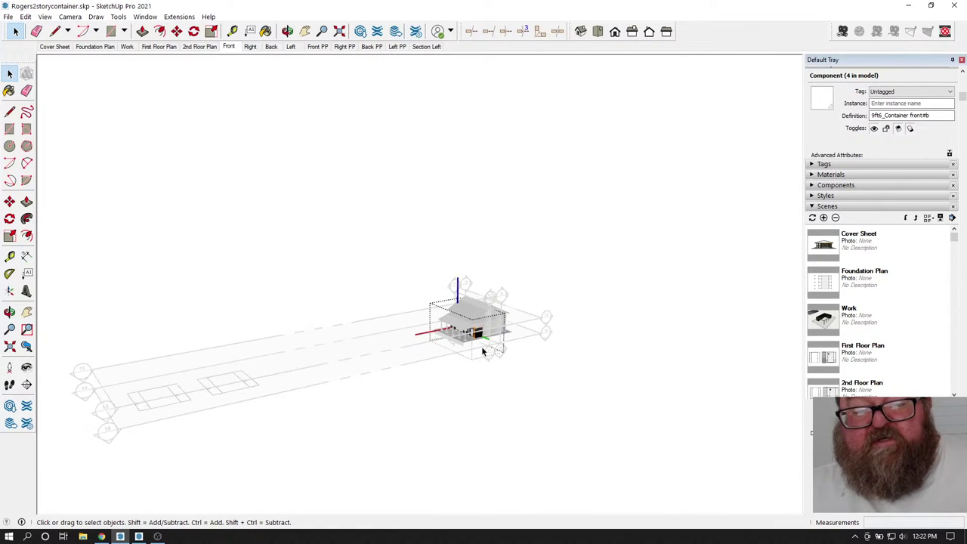
{"action": "scroll", "coordinate": [464, 352], "scroll_direction": "up", "scroll_amount": 8}
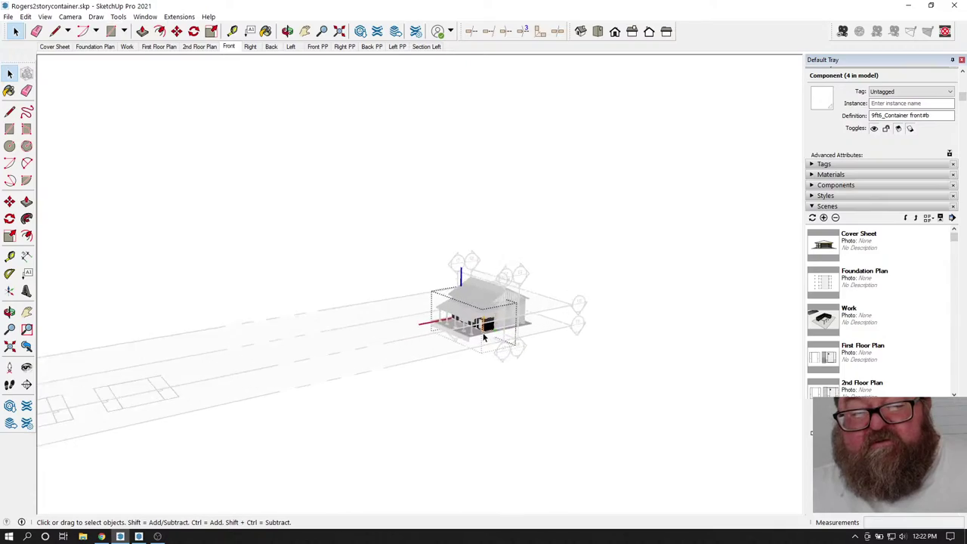
{"action": "scroll", "coordinate": [482, 301], "scroll_direction": "up", "scroll_amount": 10}
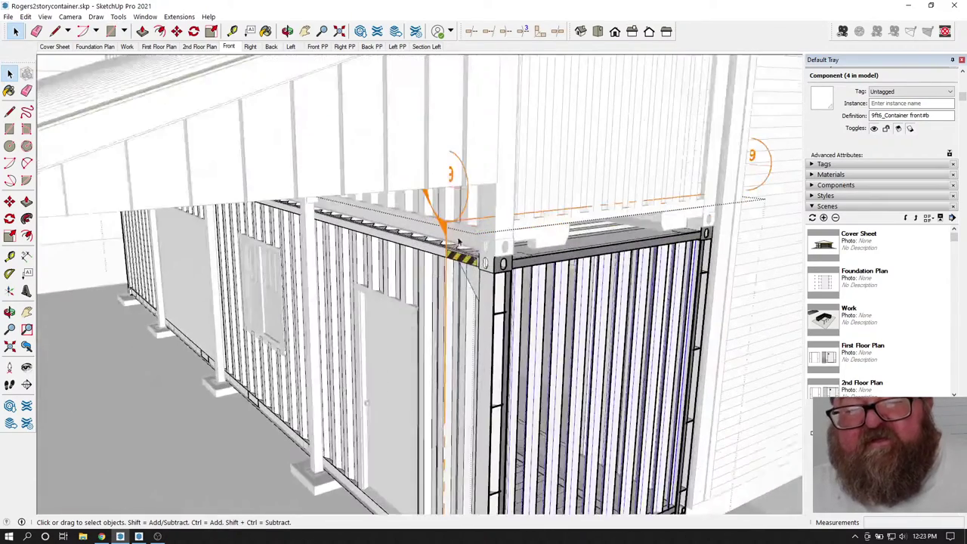
{"action": "left_click", "coordinate": [458, 241]}
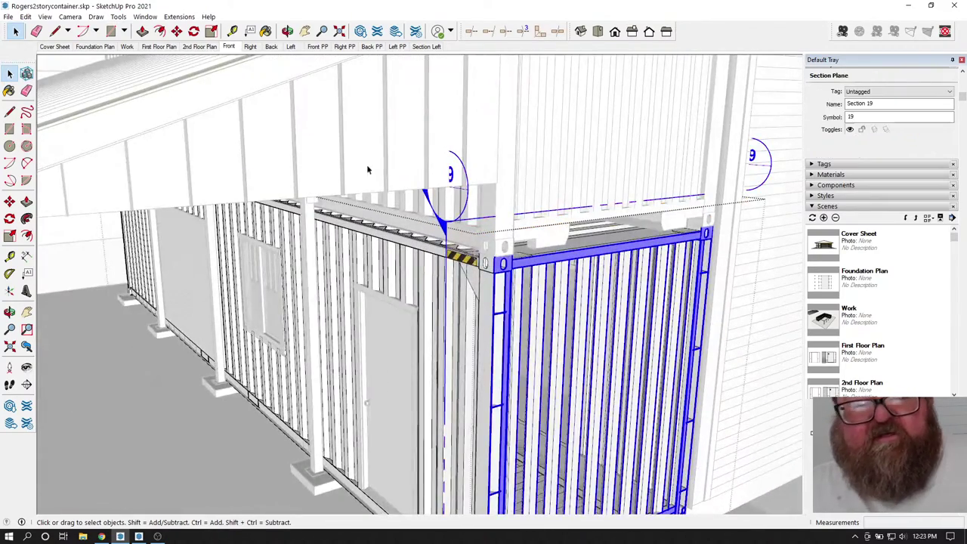
{"action": "scroll", "coordinate": [363, 163], "scroll_direction": "down", "scroll_amount": 1}
{"action": "left_click", "coordinate": [9, 201]}
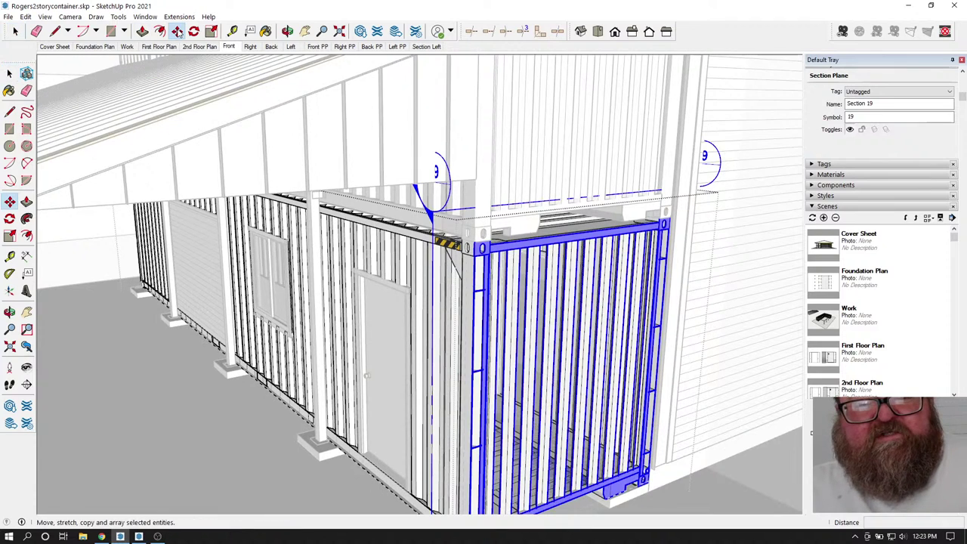
{"action": "left_click", "coordinate": [433, 224]}
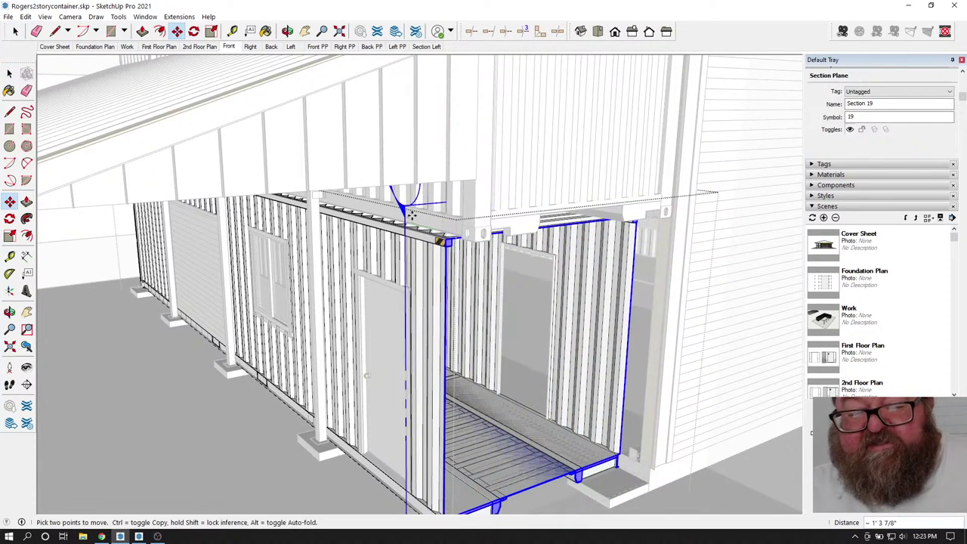
{"action": "left_click", "coordinate": [361, 59]}
- Examine the cut profile of the container's bottom side rail and how it sits over the concrete piers
{"action": "left_click", "coordinate": [288, 31]}
{"action": "left_click_drag", "start_coordinate": [362, 151], "coordinate": [324, 330]}
{"action": "scroll", "coordinate": [322, 463], "scroll_direction": "up", "scroll_amount": 10}
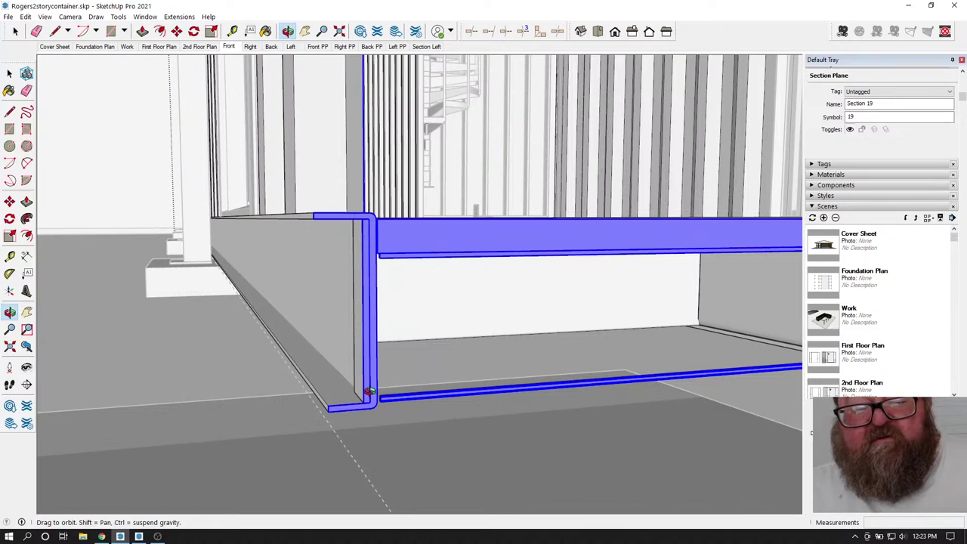
{"action": "left_click_drag", "start_coordinate": [354, 370], "coordinate": [469, 333]}
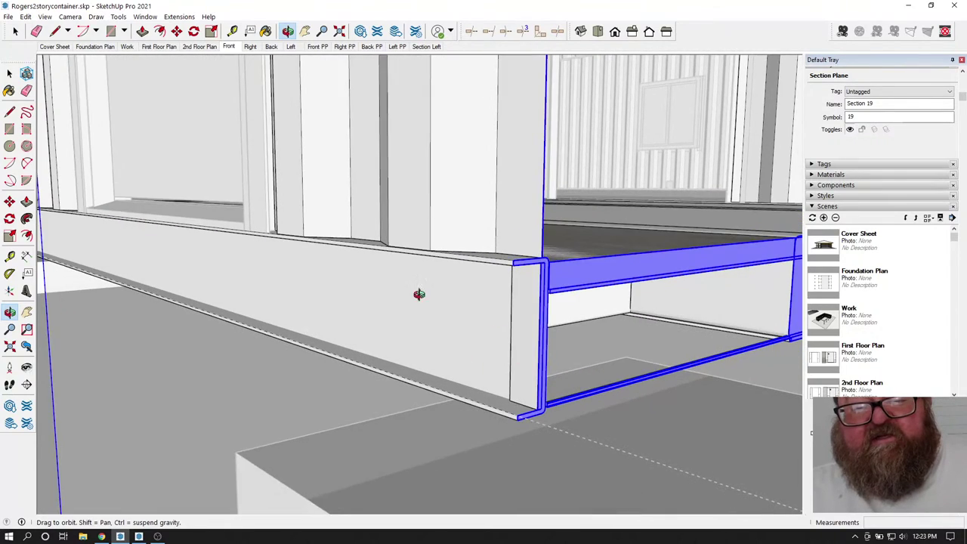
{"action": "left_click_drag", "start_coordinate": [353, 296], "coordinate": [597, 353]}
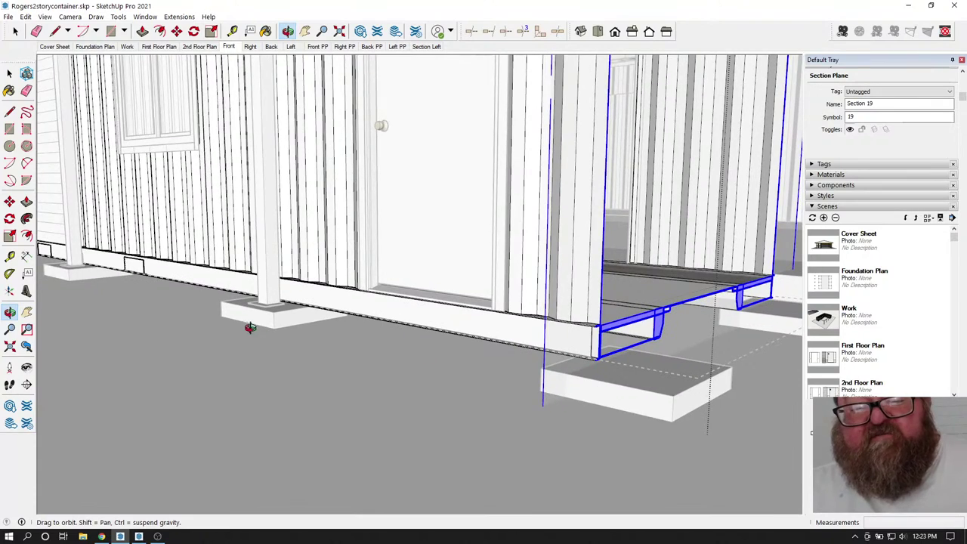
{"action": "left_click_drag", "start_coordinate": [123, 285], "coordinate": [532, 430]}
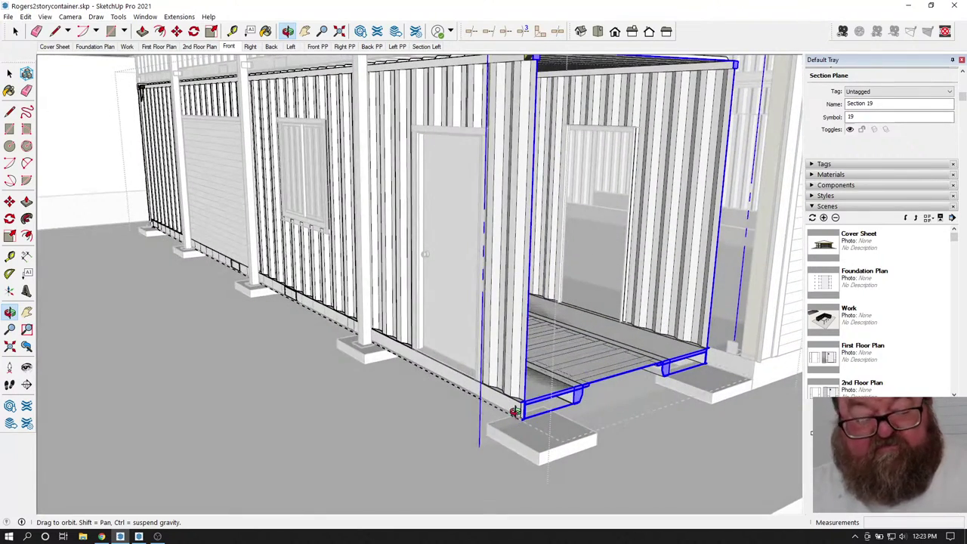
{"action": "scroll", "coordinate": [519, 414], "scroll_direction": "down", "scroll_amount": 3}
- Undo the section cut through the container, leave its editing mode and return to the Front scene
{"action": "left_click_drag", "start_coordinate": [519, 414], "coordinate": [483, 235]}
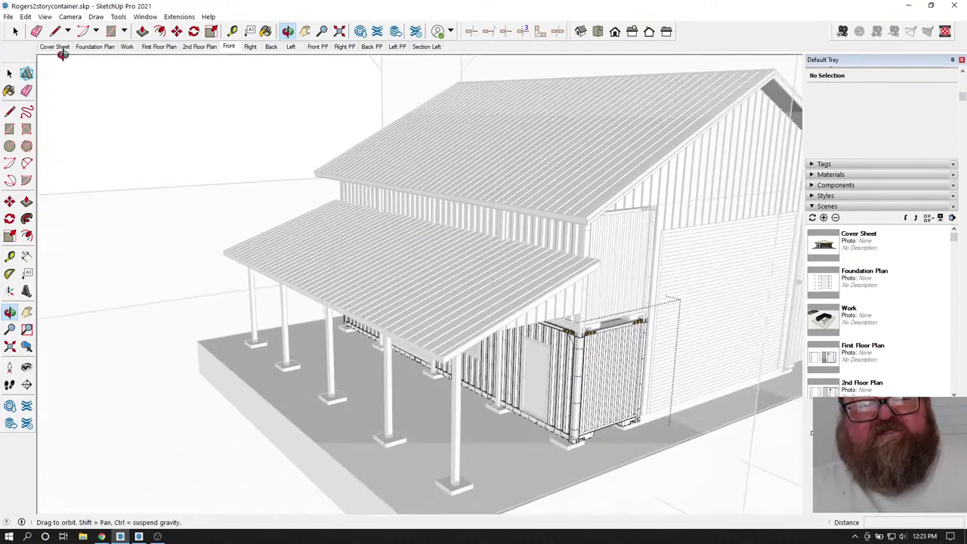
{"action": "key", "text": "space"}
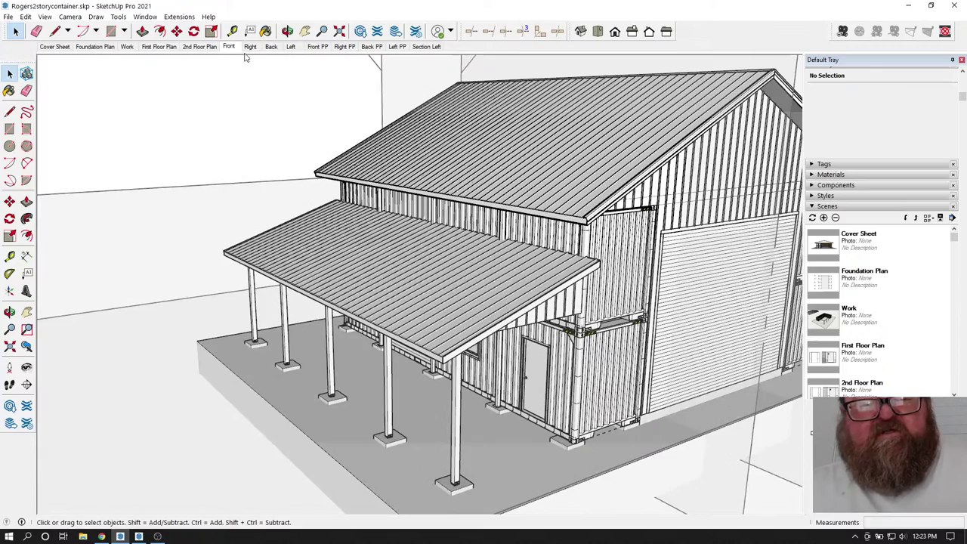
{"action": "left_click", "coordinate": [230, 46]}
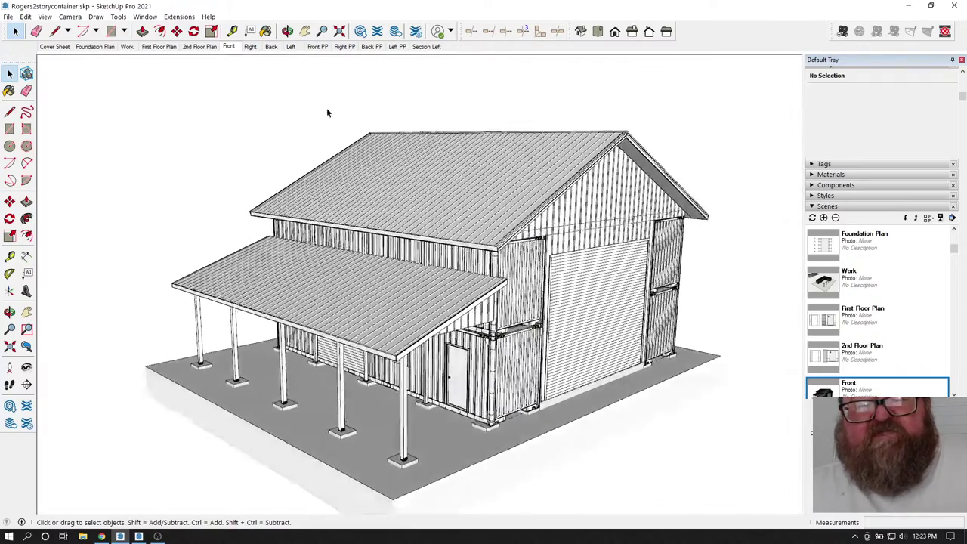
- Display the model's tags while viewing the upper roof eave above the porch, and collapse the 4 - Wall folder
{"action": "left_click", "coordinate": [287, 31]}
{"action": "scroll", "coordinate": [404, 234], "scroll_direction": "up", "scroll_amount": 6}
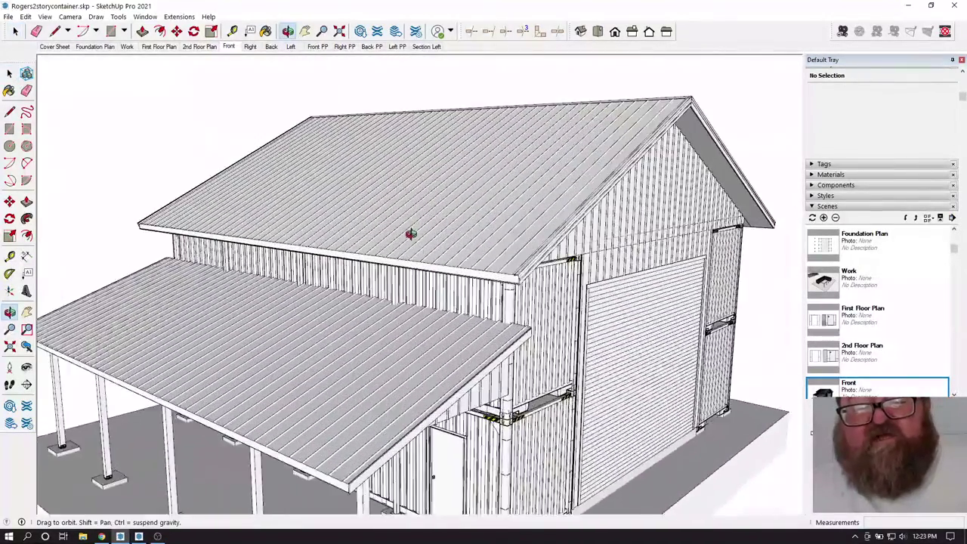
{"action": "left_click_drag", "start_coordinate": [418, 242], "coordinate": [498, 256]}
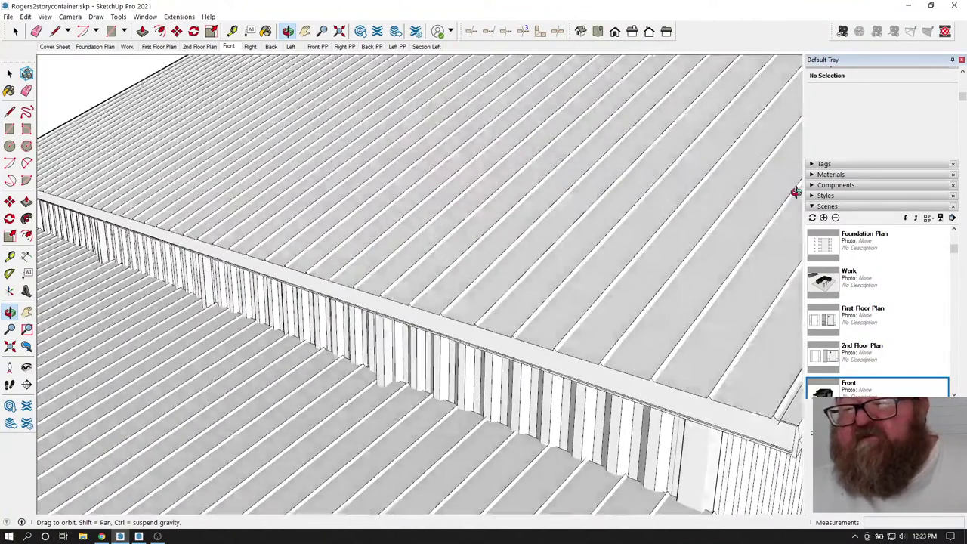
{"action": "left_click", "coordinate": [812, 165]}
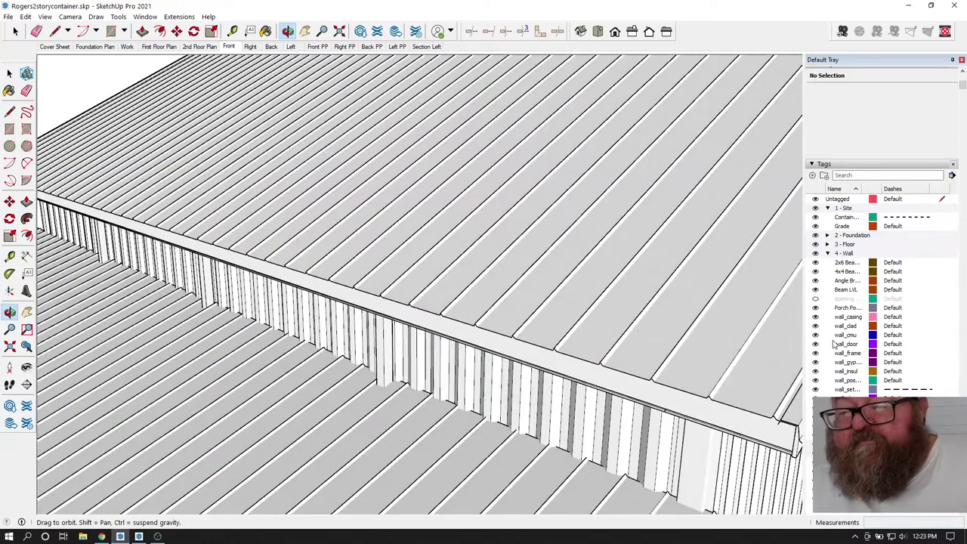
{"action": "left_click", "coordinate": [829, 253]}
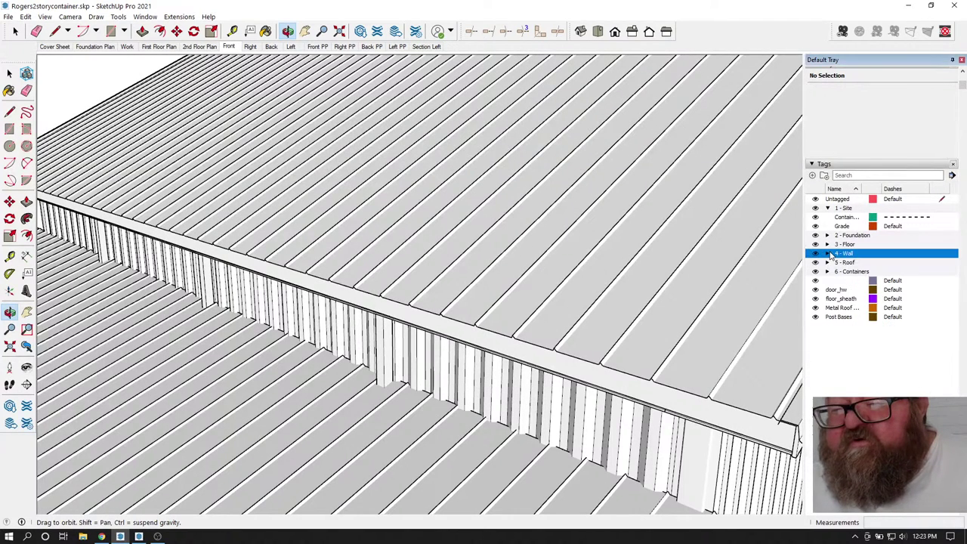
- Hide the metal roofing, roof sheathing and roof_soffit tags in the 5 - Roof folder to expose the trusses at the eave
{"action": "left_click", "coordinate": [814, 262]}
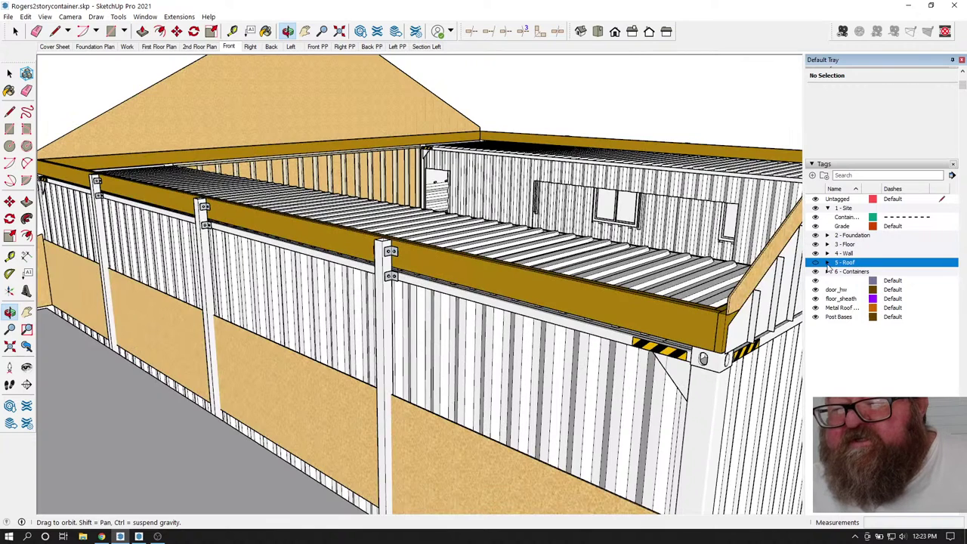
{"action": "left_click", "coordinate": [815, 263]}
{"action": "left_click", "coordinate": [827, 263]}
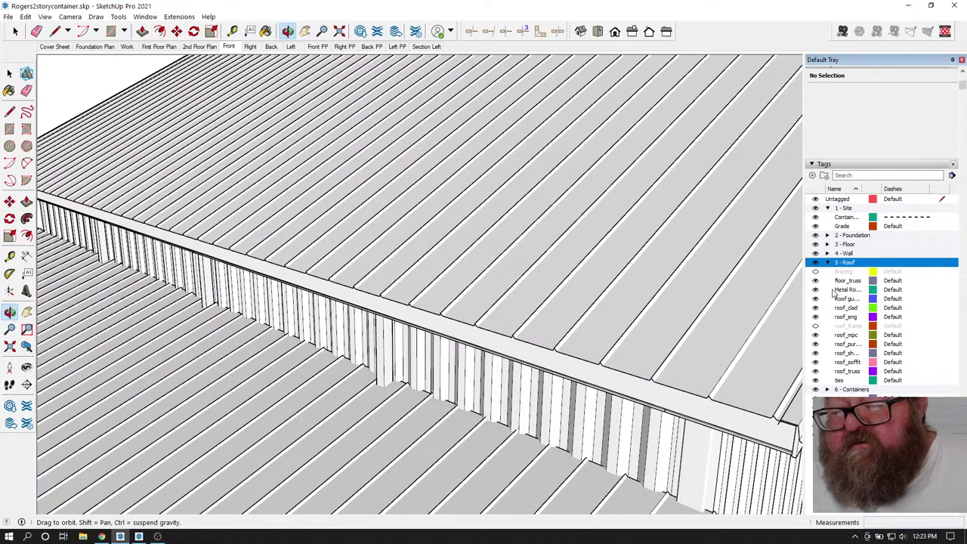
{"action": "left_click", "coordinate": [816, 290]}
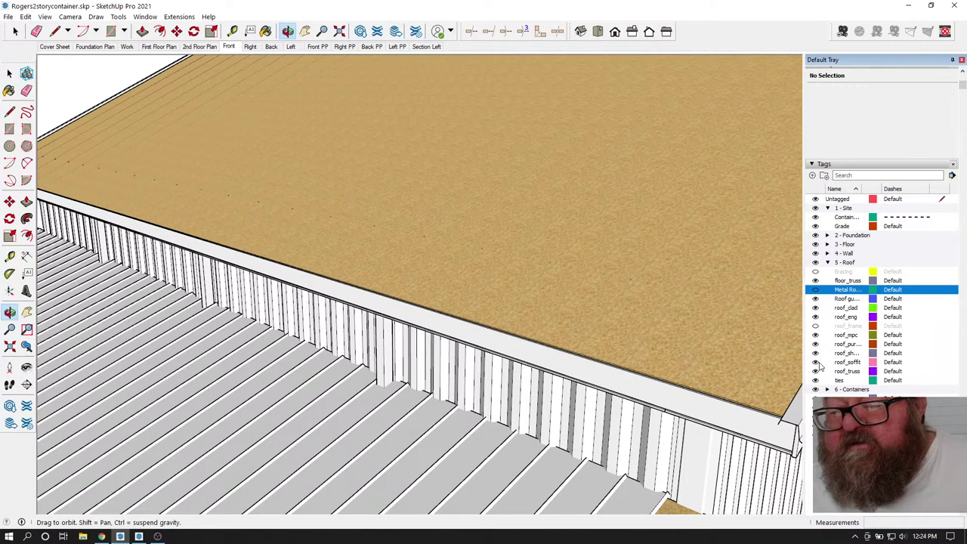
{"action": "left_click", "coordinate": [814, 352]}
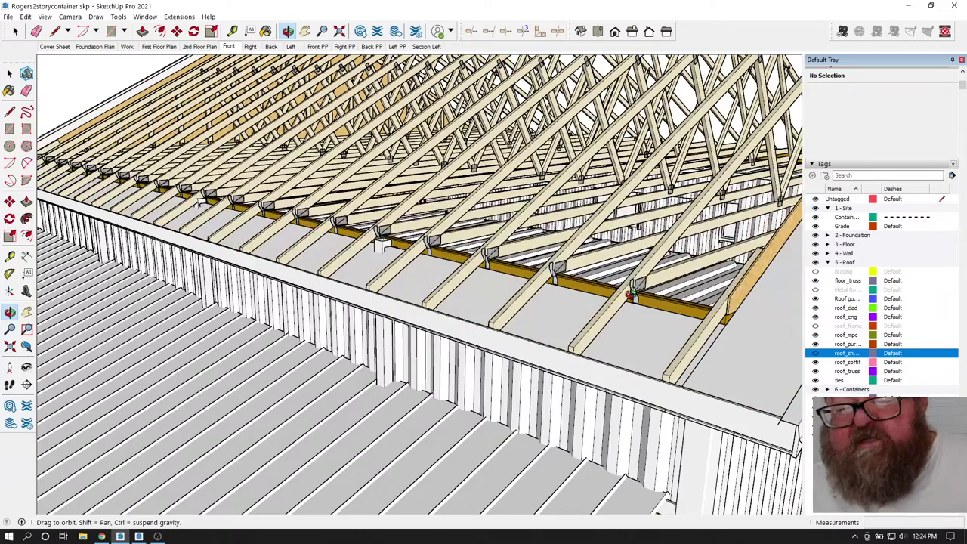
{"action": "scroll", "coordinate": [630, 296], "scroll_direction": "up", "scroll_amount": 5}
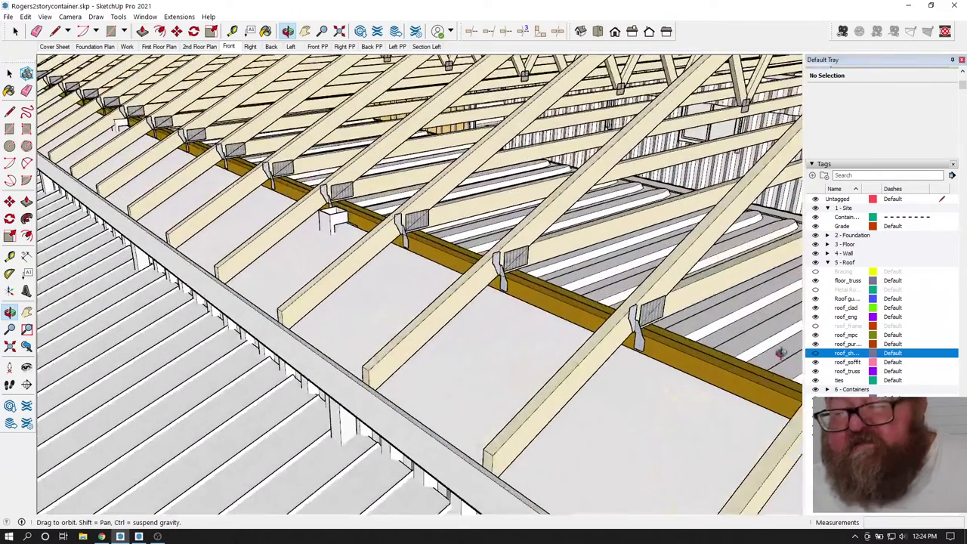
{"action": "left_click", "coordinate": [815, 362]}
- Inspect the exposed truss ties, eave beam and bolted angle brackets at the steel post up close
{"action": "scroll", "coordinate": [513, 311], "scroll_direction": "down", "scroll_amount": 3}
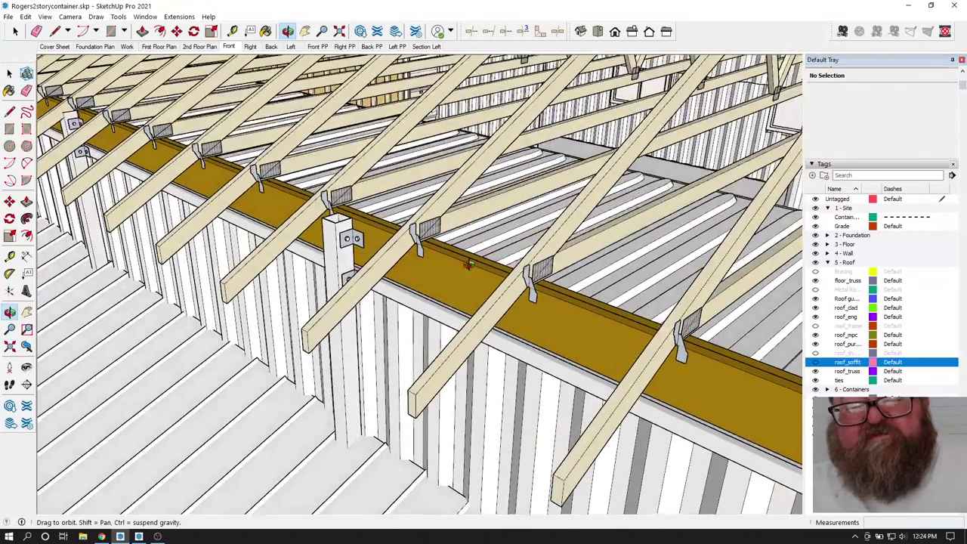
{"action": "scroll", "coordinate": [426, 258], "scroll_direction": "up", "scroll_amount": 5}
{"action": "scroll", "coordinate": [367, 209], "scroll_direction": "down", "scroll_amount": 3}
{"action": "scroll", "coordinate": [468, 219], "scroll_direction": "up", "scroll_amount": 4}
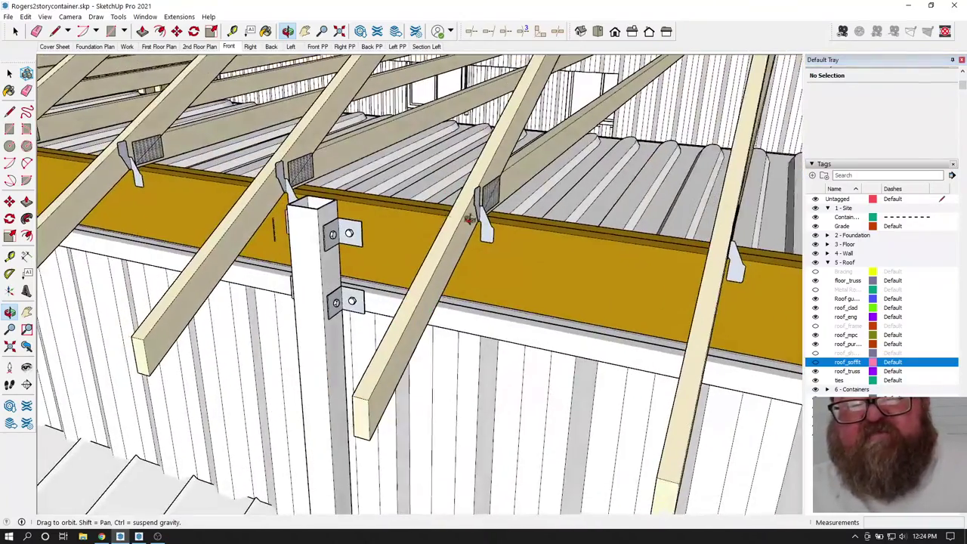
{"action": "left_click_drag", "start_coordinate": [404, 228], "coordinate": [450, 223]}
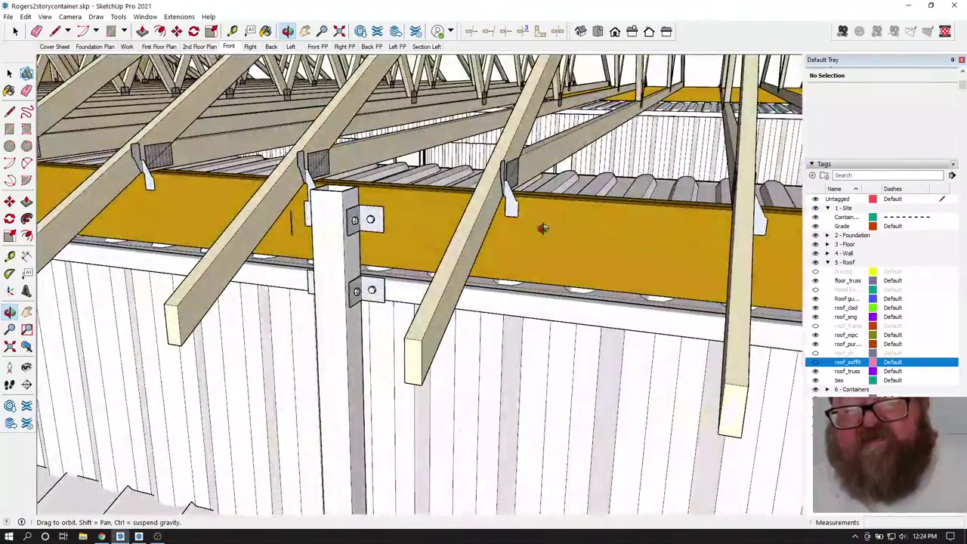
{"action": "left_click_drag", "start_coordinate": [581, 248], "coordinate": [383, 231]}
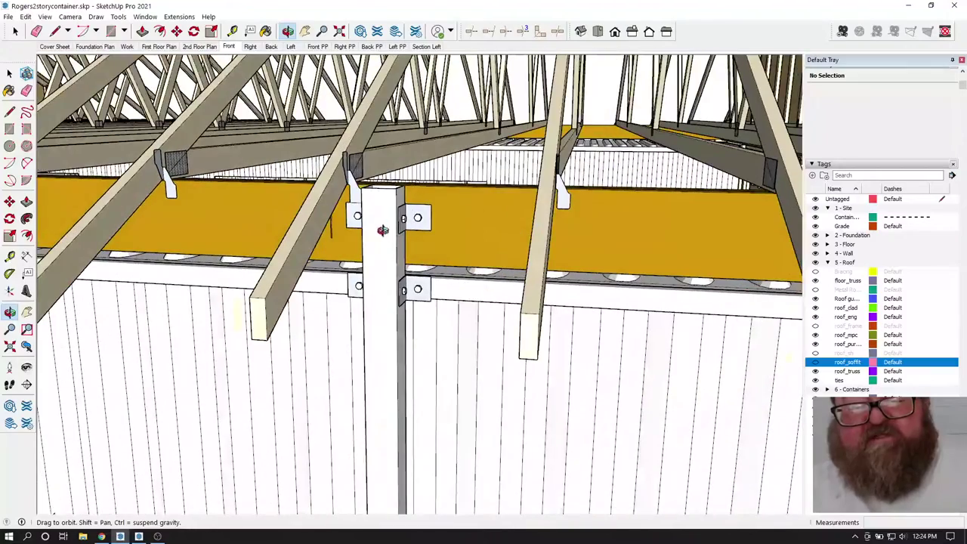
{"action": "scroll", "coordinate": [415, 215], "scroll_direction": "up", "scroll_amount": 5}
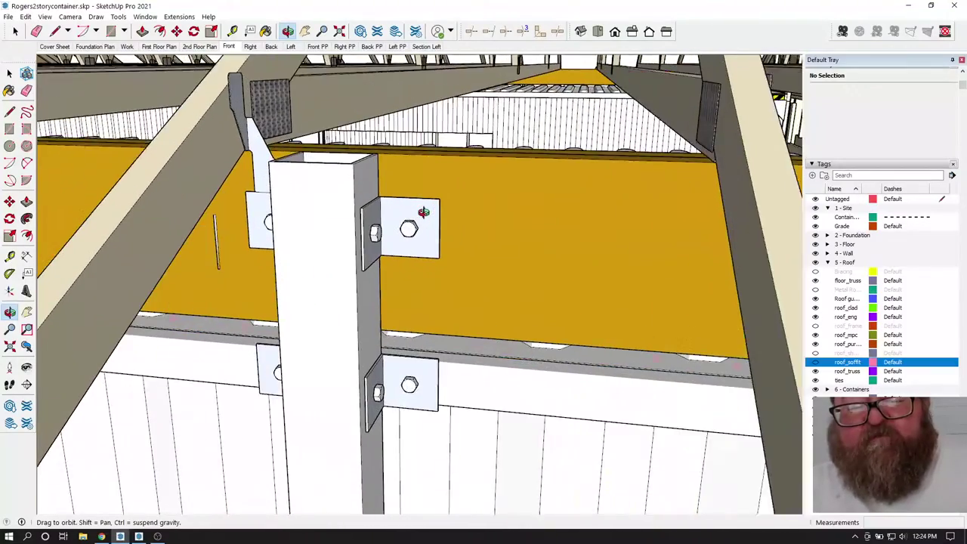
- Examine the truss tails, ties, eave beam and post brackets along the upper eave, out to the container's corner
{"action": "left_click_drag", "start_coordinate": [404, 205], "coordinate": [411, 315]}
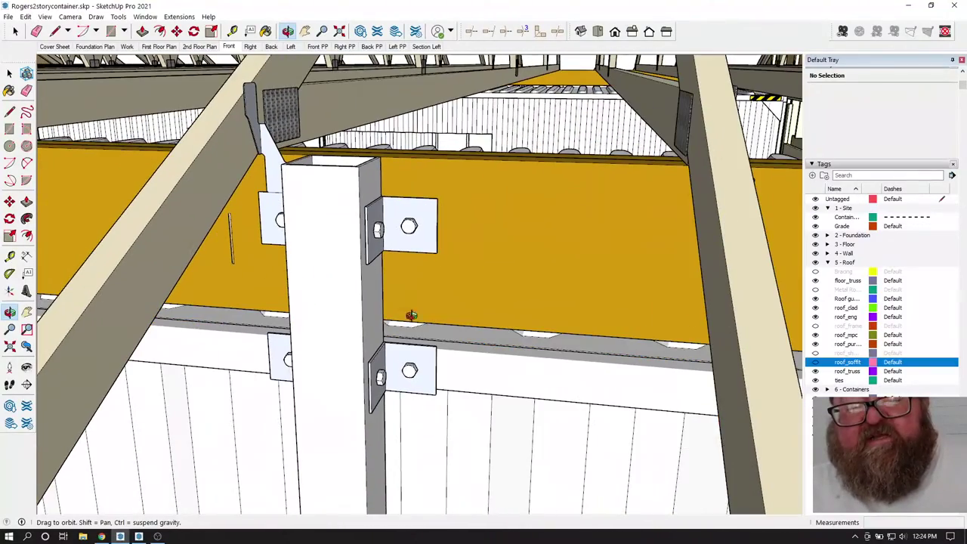
{"action": "scroll", "coordinate": [382, 321], "scroll_direction": "down", "scroll_amount": 8}
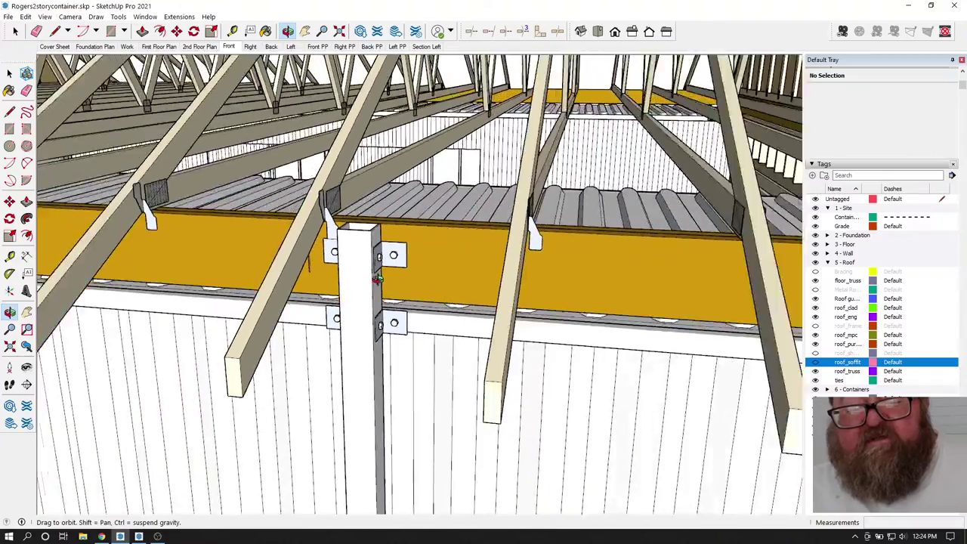
{"action": "scroll", "coordinate": [473, 328], "scroll_direction": "down", "scroll_amount": 8}
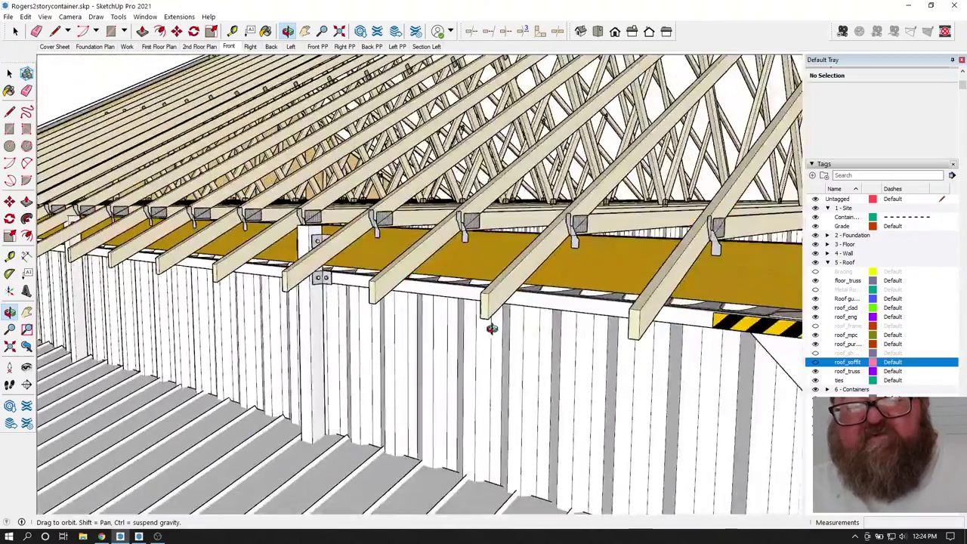
{"action": "scroll", "coordinate": [501, 325], "scroll_direction": "down", "scroll_amount": 4}
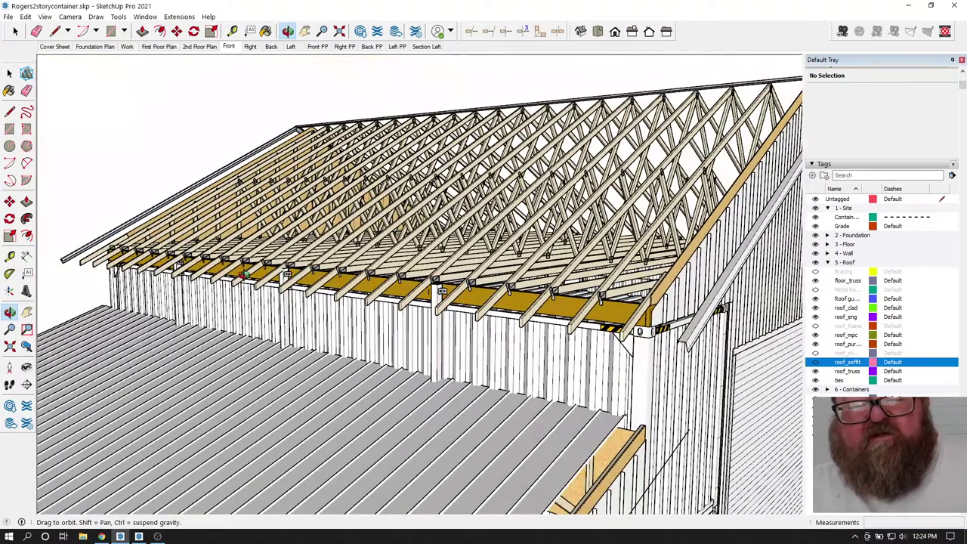
{"action": "scroll", "coordinate": [640, 342], "scroll_direction": "up", "scroll_amount": 8}
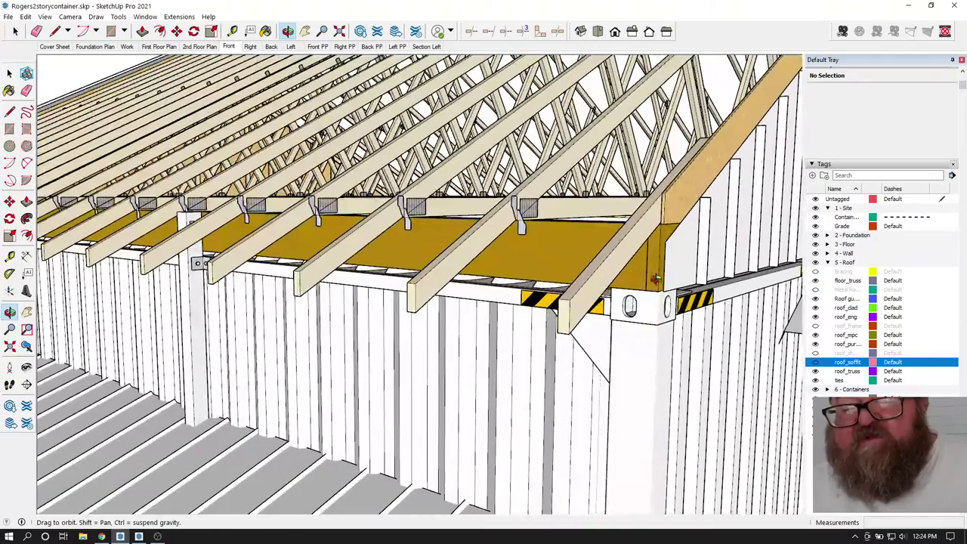
{"action": "scroll", "coordinate": [649, 334], "scroll_direction": "down", "scroll_amount": 6}
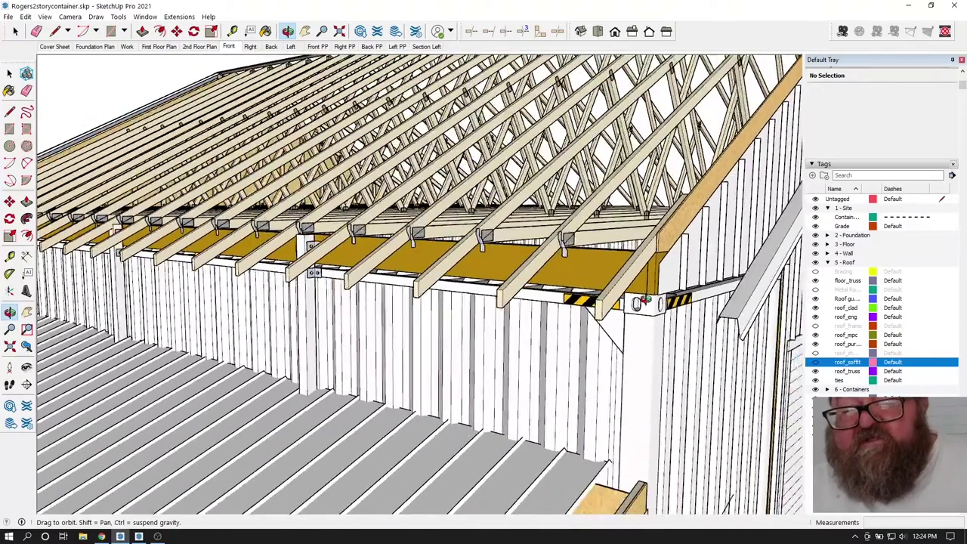
{"action": "scroll", "coordinate": [638, 303], "scroll_direction": "down", "scroll_amount": 4}
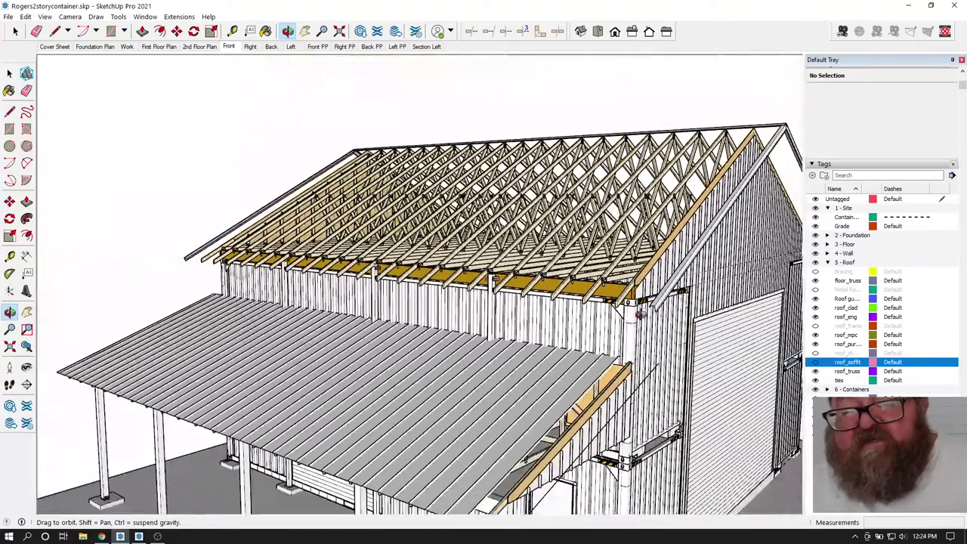
{"action": "scroll", "coordinate": [474, 337], "scroll_direction": "up", "scroll_amount": 3}
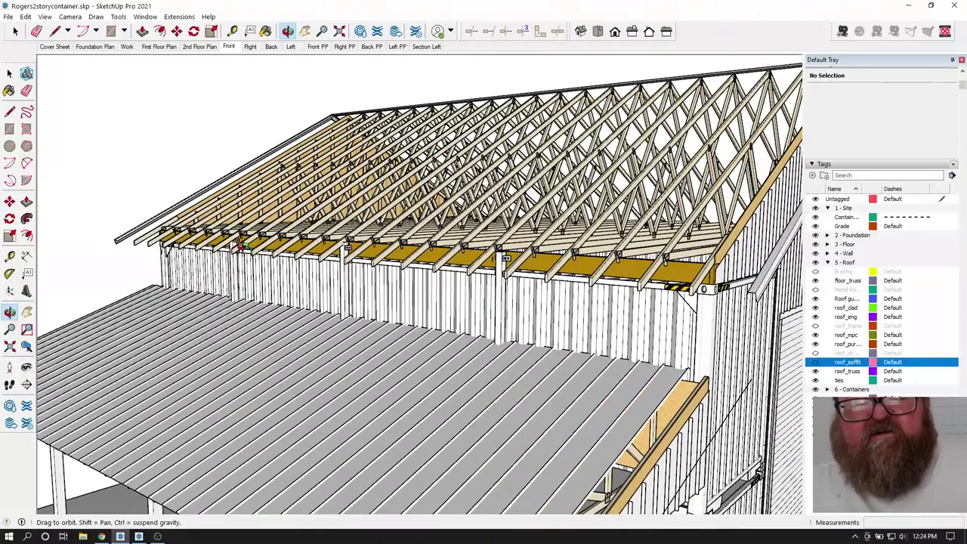
{"action": "left_click_drag", "start_coordinate": [240, 246], "coordinate": [342, 252]}
- Examine the joint between the stacked containers beneath the porch roof, from the corner castings along the side rails
{"action": "left_click_drag", "start_coordinate": [368, 335], "coordinate": [448, 210]}
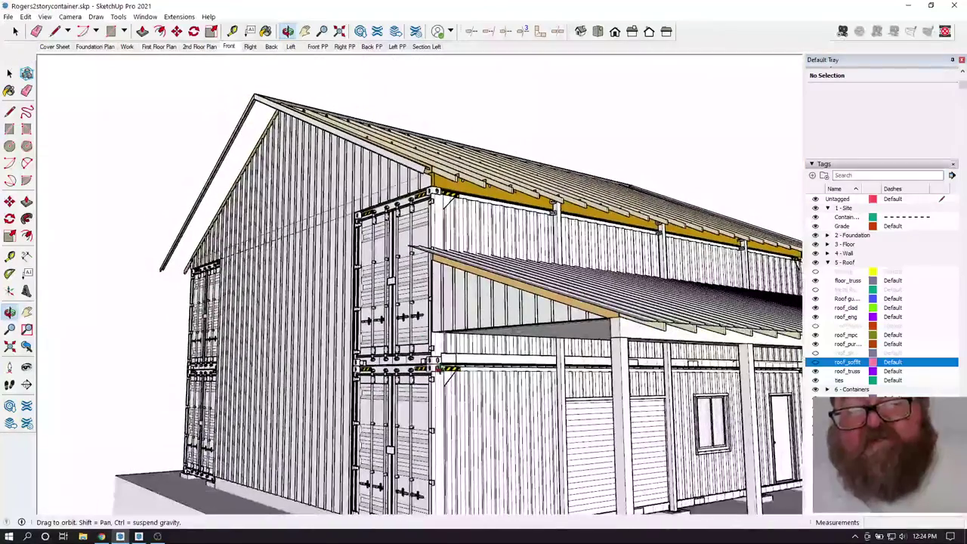
{"action": "scroll", "coordinate": [550, 447], "scroll_direction": "up", "scroll_amount": 3}
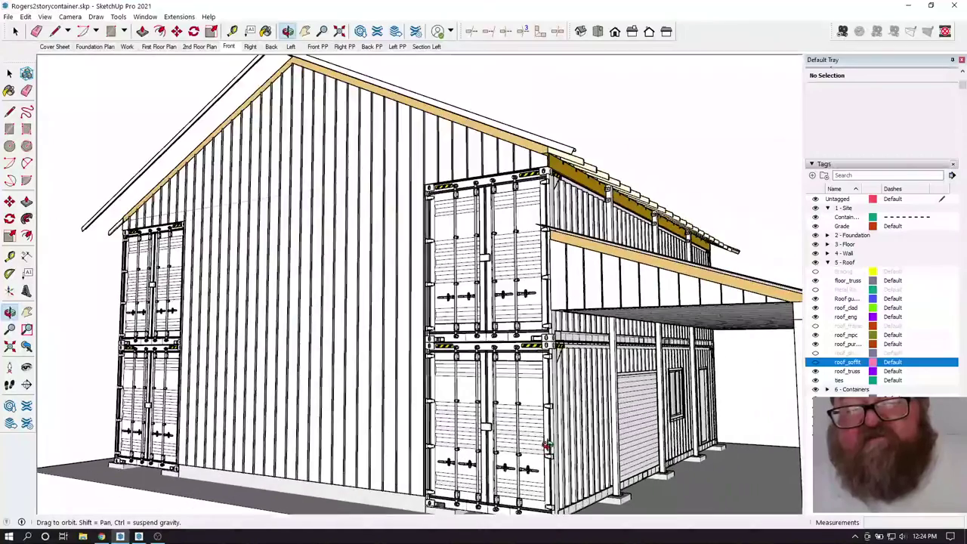
{"action": "scroll", "coordinate": [510, 316], "scroll_direction": "down", "scroll_amount": 3}
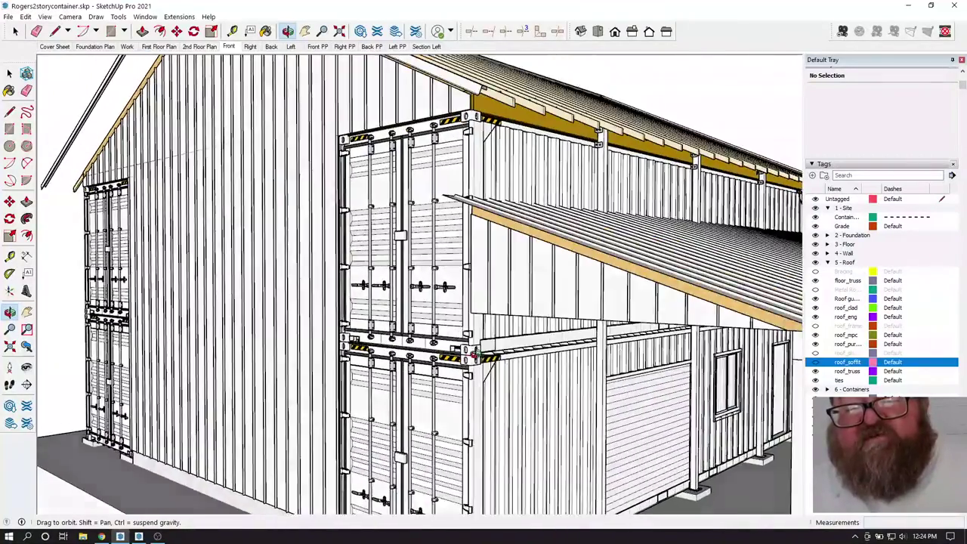
{"action": "scroll", "coordinate": [528, 321], "scroll_direction": "up", "scroll_amount": 8}
{"action": "scroll", "coordinate": [556, 328], "scroll_direction": "up", "scroll_amount": 8}
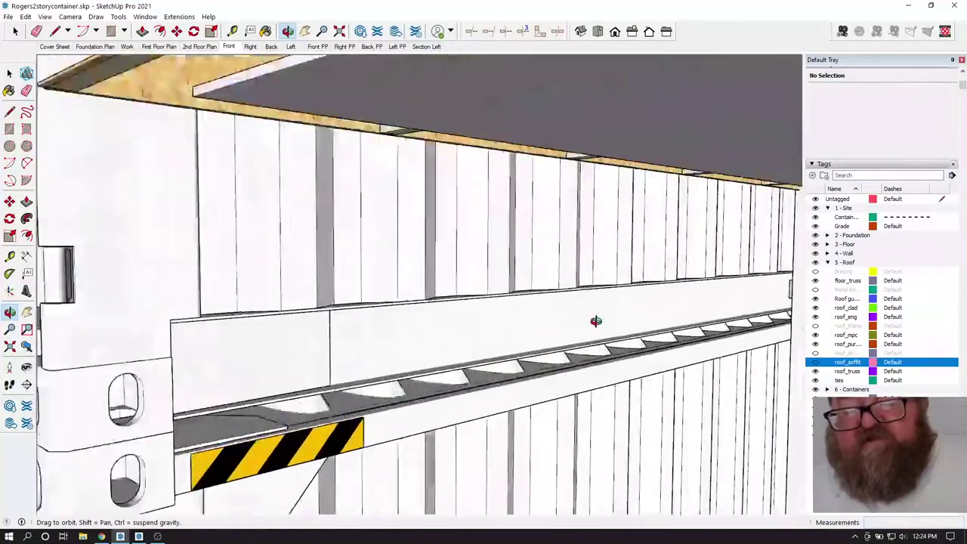
{"action": "left_click_drag", "start_coordinate": [596, 266], "coordinate": [431, 283]}
{"action": "left_click_drag", "start_coordinate": [438, 331], "coordinate": [361, 327]}
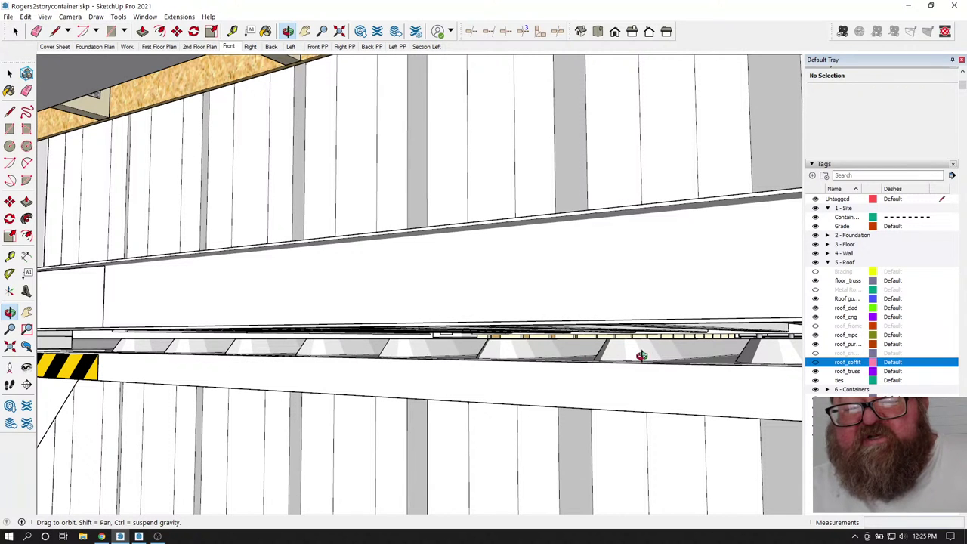
{"action": "left_click_drag", "start_coordinate": [500, 357], "coordinate": [604, 357]}
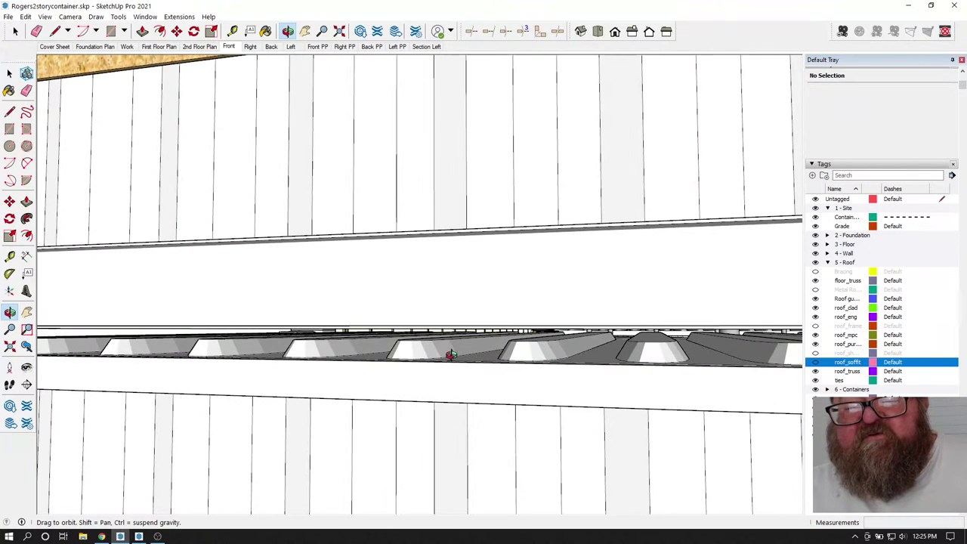
{"action": "left_click_drag", "start_coordinate": [450, 355], "coordinate": [330, 266]}
{"action": "left_click_drag", "start_coordinate": [397, 266], "coordinate": [470, 297]}
{"action": "scroll", "coordinate": [616, 308], "scroll_direction": "down", "scroll_amount": 3}
{"action": "scroll", "coordinate": [616, 309], "scroll_direction": "up", "scroll_amount": 5}
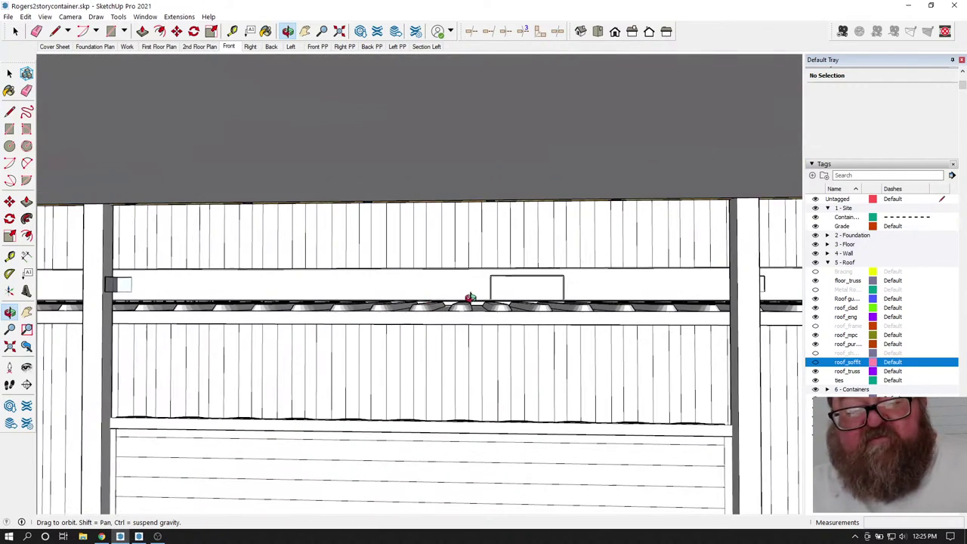
- Inspect the steel posts beside the roll-up door, from the angle bracket at the upper container's rail to the pier bases
{"action": "scroll", "coordinate": [94, 295], "scroll_direction": "up", "scroll_amount": 6}
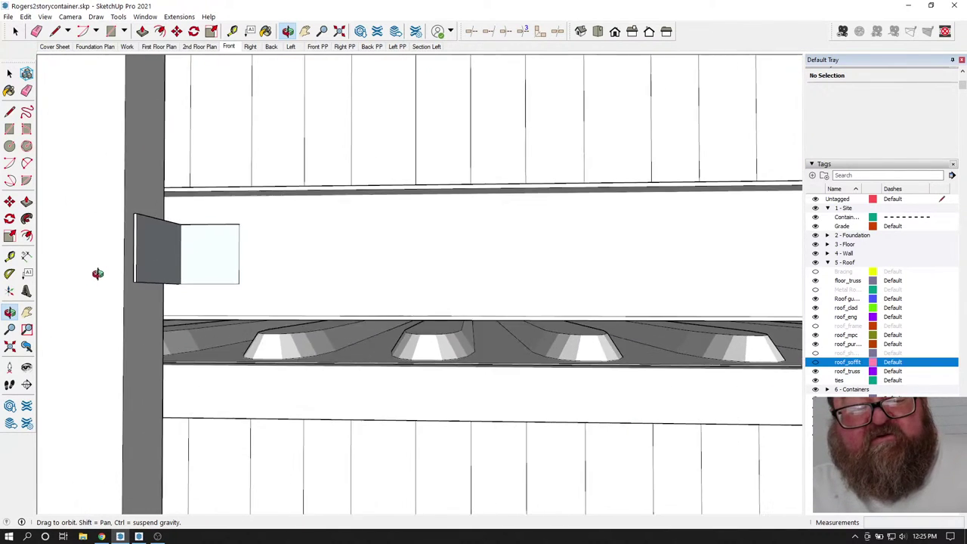
{"action": "left_click_drag", "start_coordinate": [245, 281], "coordinate": [451, 265]}
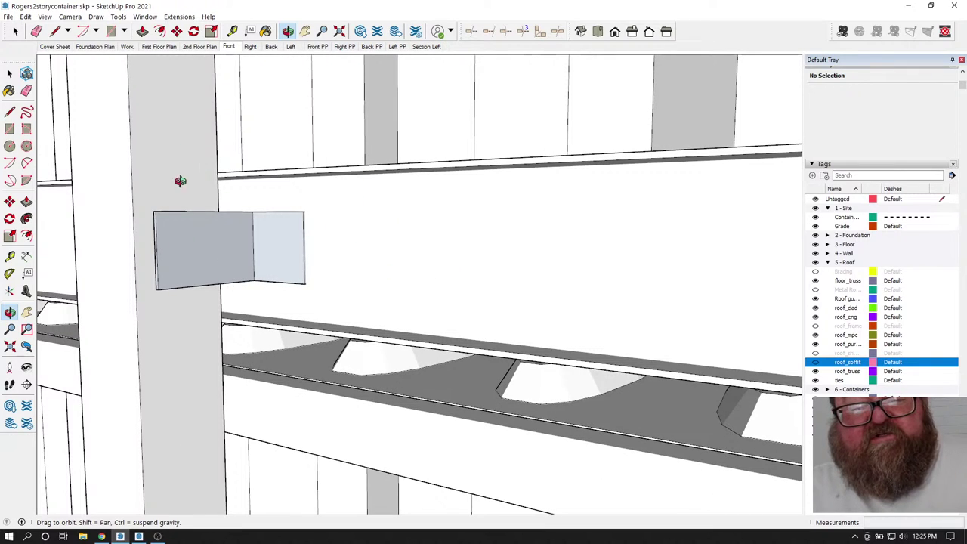
{"action": "left_click_drag", "start_coordinate": [293, 180], "coordinate": [412, 199]}
{"action": "scroll", "coordinate": [277, 167], "scroll_direction": "down", "scroll_amount": 8}
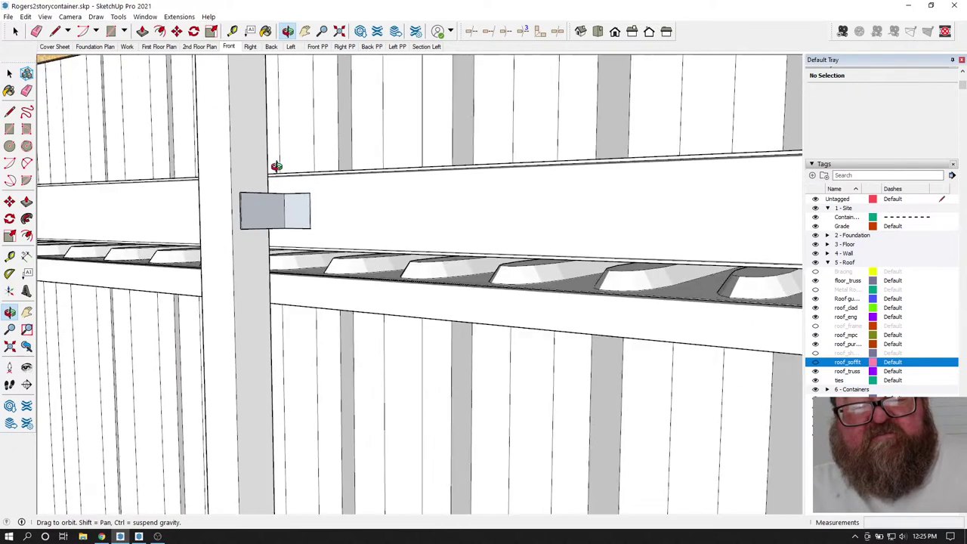
{"action": "scroll", "coordinate": [287, 168], "scroll_direction": "down", "scroll_amount": 3}
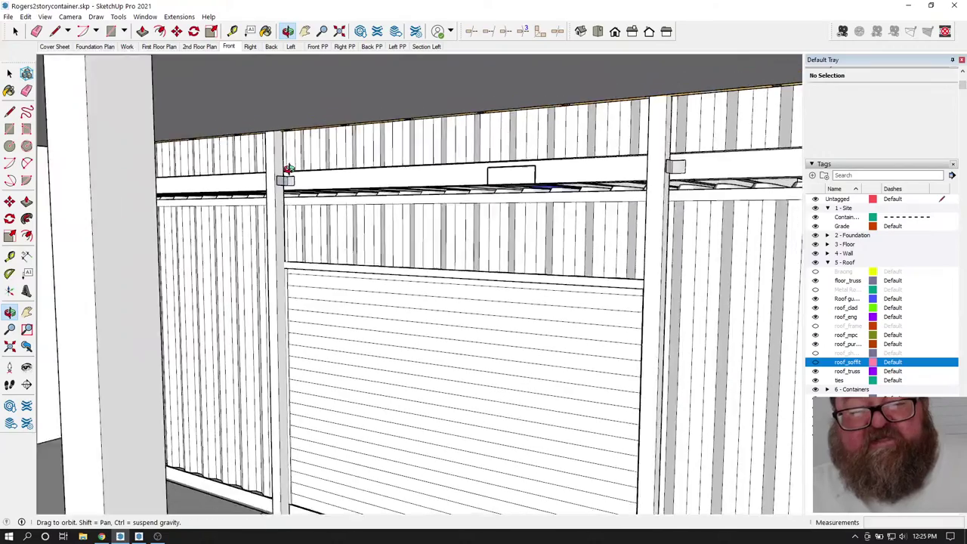
{"action": "scroll", "coordinate": [287, 466], "scroll_direction": "up", "scroll_amount": 8}
{"action": "scroll", "coordinate": [287, 466], "scroll_direction": "down", "scroll_amount": 10}
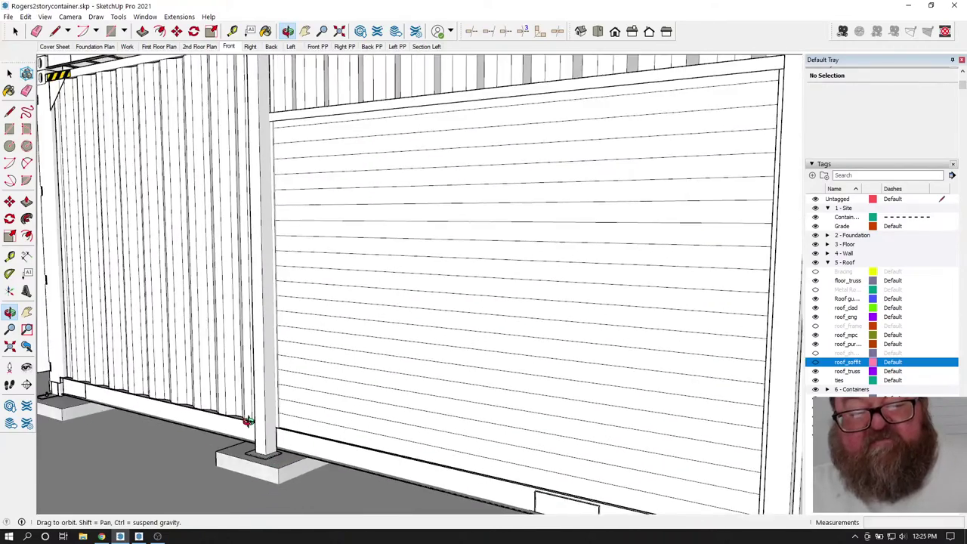
{"action": "scroll", "coordinate": [533, 503], "scroll_direction": "up", "scroll_amount": 3}
{"action": "scroll", "coordinate": [534, 502], "scroll_direction": "up", "scroll_amount": 5}
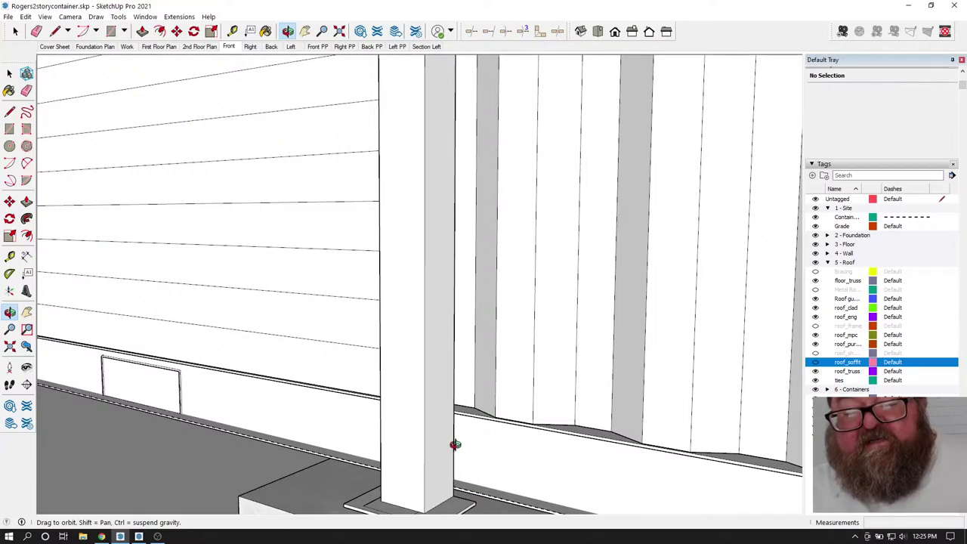
{"action": "scroll", "coordinate": [454, 444], "scroll_direction": "down", "scroll_amount": 6}
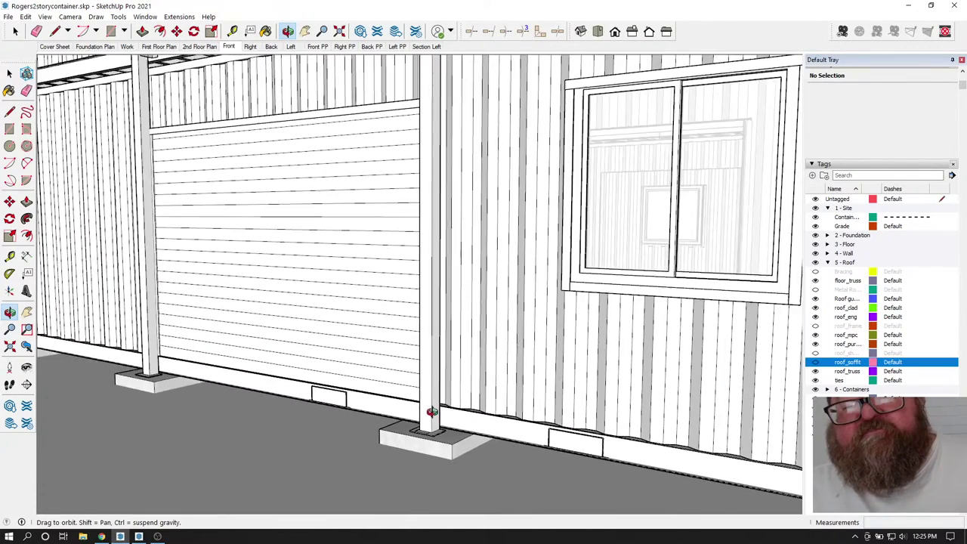
{"action": "scroll", "coordinate": [431, 411], "scroll_direction": "down", "scroll_amount": 6}
{"action": "scroll", "coordinate": [423, 379], "scroll_direction": "up", "scroll_amount": 5}
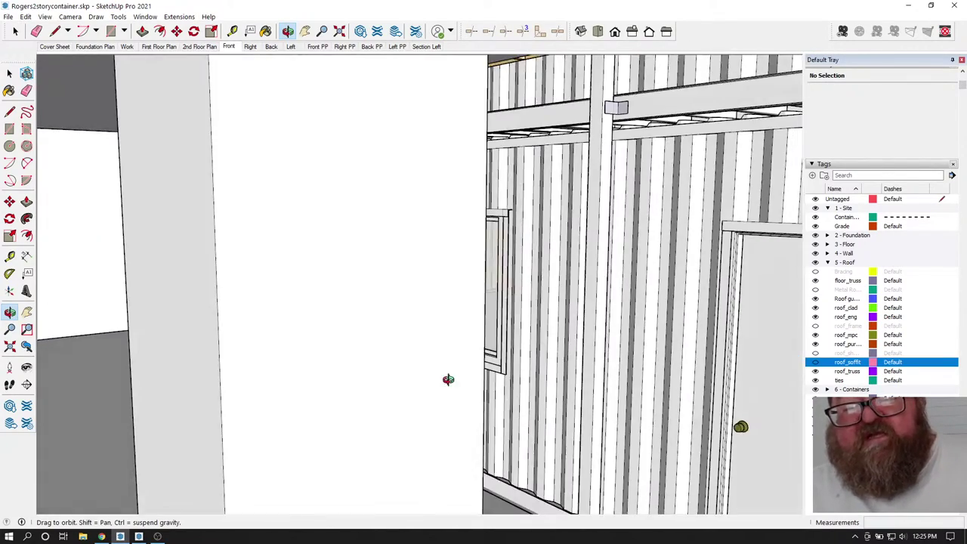
{"action": "scroll", "coordinate": [448, 379], "scroll_direction": "down", "scroll_amount": 8}
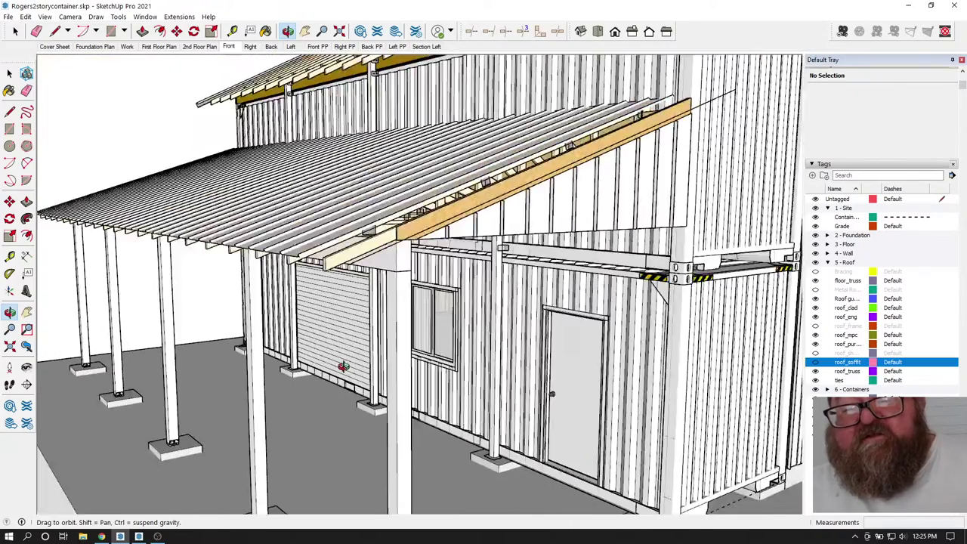
{"action": "scroll", "coordinate": [343, 366], "scroll_direction": "down", "scroll_amount": 3}
- Examine the ends of the stacked containers beside the large roll-up door, including their corner joints and the adjoining porch
{"action": "middle_click_drag", "start_coordinate": [455, 252], "coordinate": [414, 132]}
{"action": "middle_click_drag", "start_coordinate": [463, 151], "coordinate": [417, 244]}
{"action": "scroll", "coordinate": [500, 318], "scroll_direction": "up", "scroll_amount": 3}
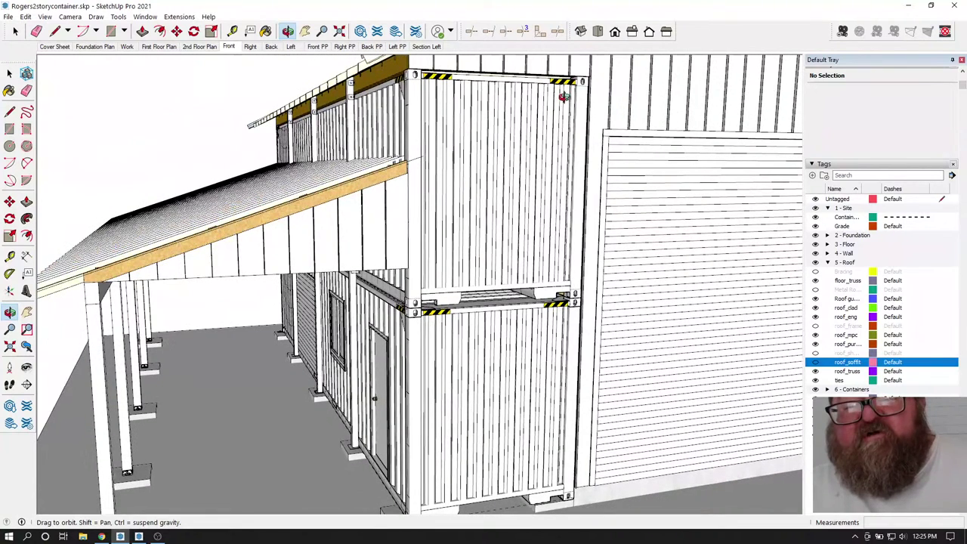
{"action": "middle_click_drag", "start_coordinate": [563, 96], "coordinate": [559, 294]}
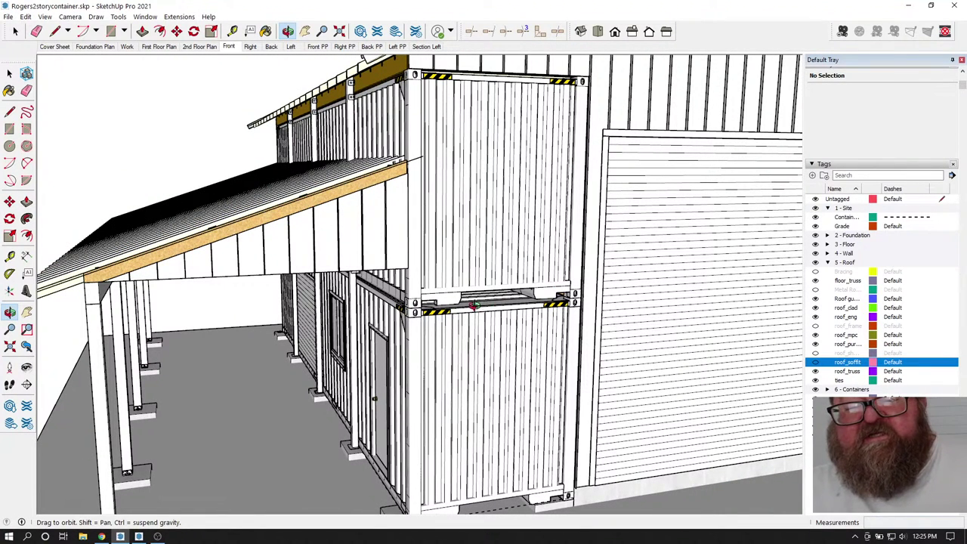
{"action": "middle_click_drag", "start_coordinate": [477, 295], "coordinate": [293, 158]}
{"action": "middle_click_drag", "start_coordinate": [480, 135], "coordinate": [364, 266]}
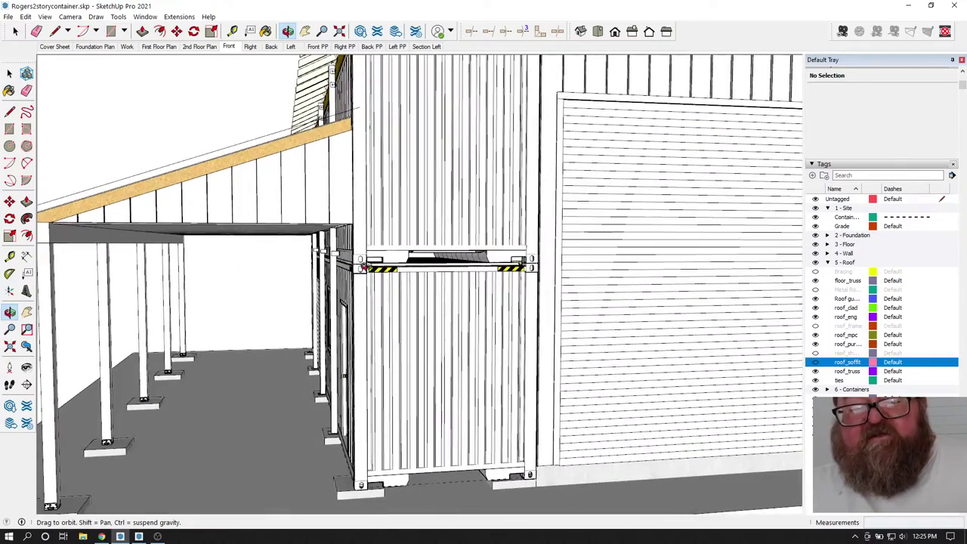
{"action": "middle_click_drag", "start_coordinate": [426, 167], "coordinate": [353, 262]}
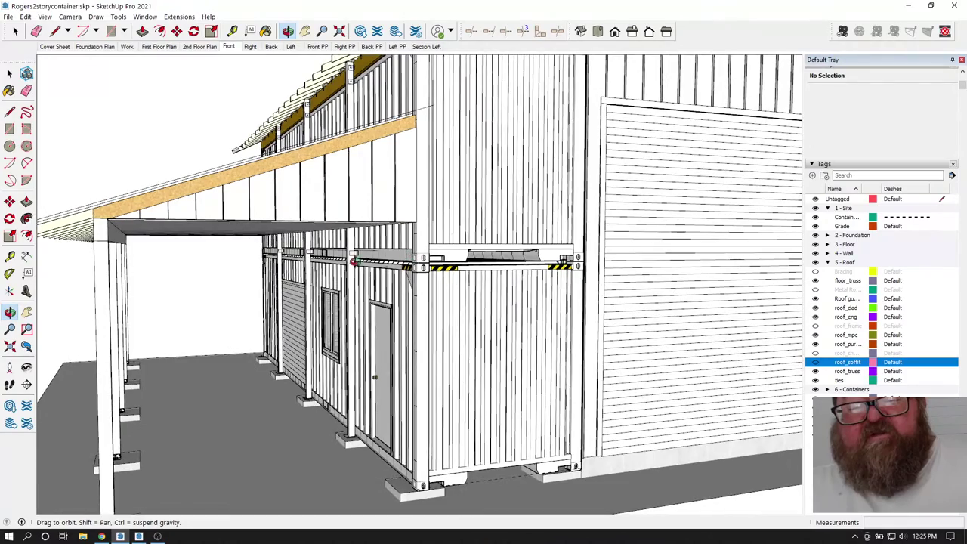
{"action": "middle_click_drag", "start_coordinate": [542, 262], "coordinate": [410, 231]}
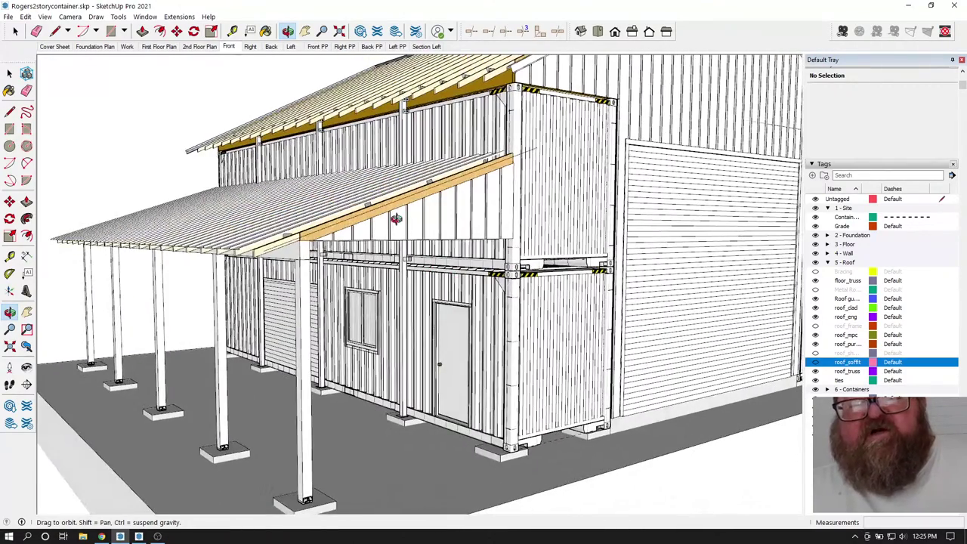
- Review the exposed roof trusses and eave beams from above, along the porch side and over the building's interior
{"action": "middle_click_drag", "start_coordinate": [316, 117], "coordinate": [382, 126]}
{"action": "middle_click_drag", "start_coordinate": [452, 102], "coordinate": [273, 122]}
{"action": "scroll", "coordinate": [420, 188], "scroll_direction": "up", "scroll_amount": 6}
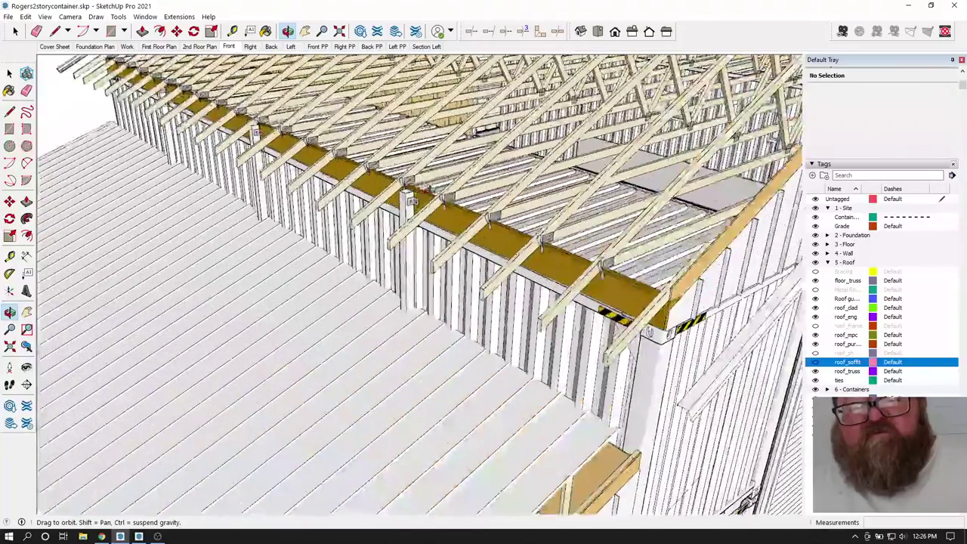
{"action": "scroll", "coordinate": [427, 205], "scroll_direction": "down", "scroll_amount": 2}
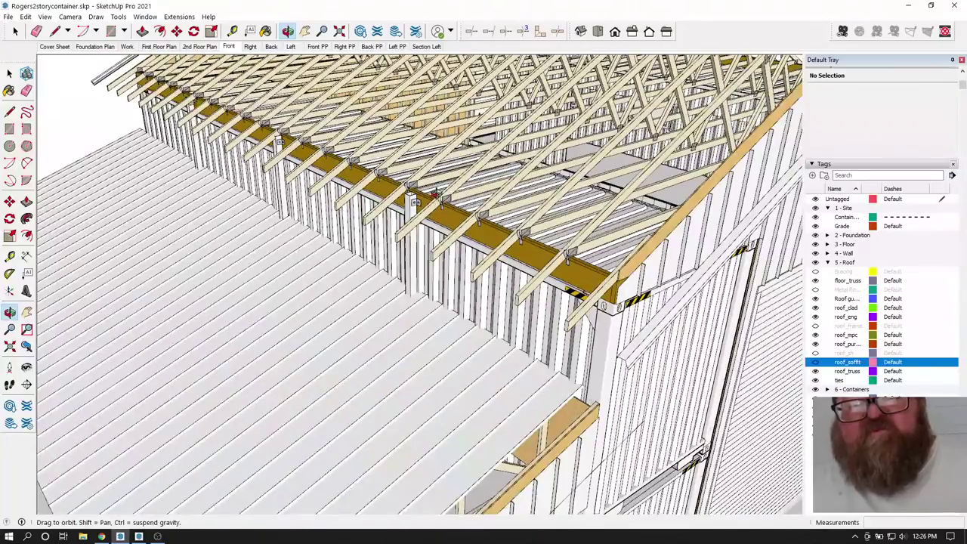
{"action": "scroll", "coordinate": [414, 202], "scroll_direction": "down", "scroll_amount": 4}
{"action": "middle_click_drag", "start_coordinate": [413, 202], "coordinate": [409, 230]}
{"action": "scroll", "coordinate": [408, 251], "scroll_direction": "down", "scroll_amount": 3}
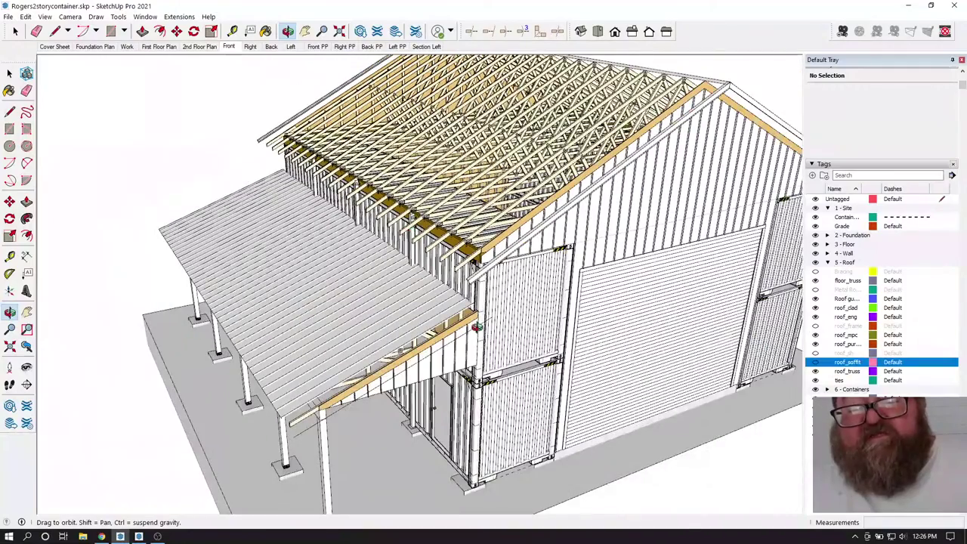
{"action": "middle_click_drag", "start_coordinate": [425, 349], "coordinate": [287, 332]}
{"action": "scroll", "coordinate": [285, 278], "scroll_direction": "up", "scroll_amount": 4}
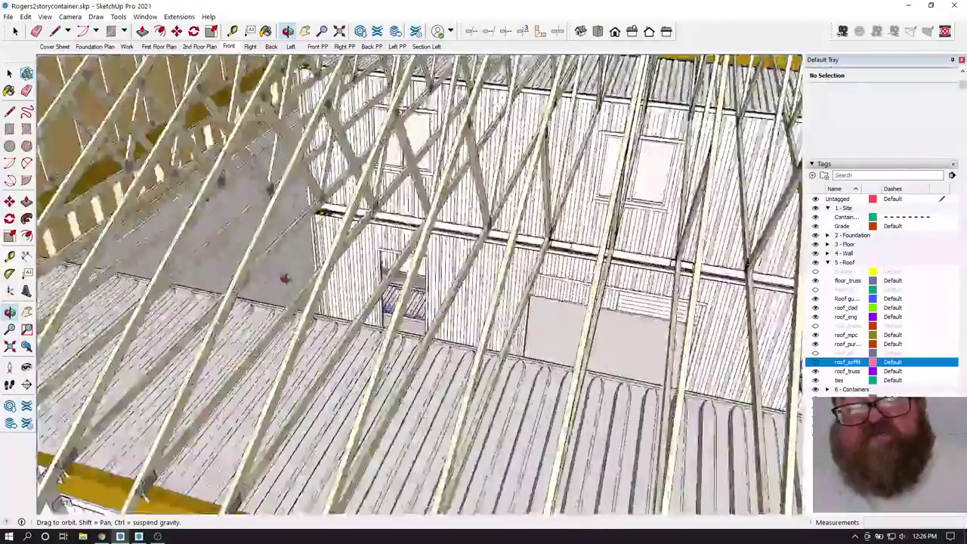
{"action": "scroll", "coordinate": [285, 278], "scroll_direction": "down", "scroll_amount": 6}
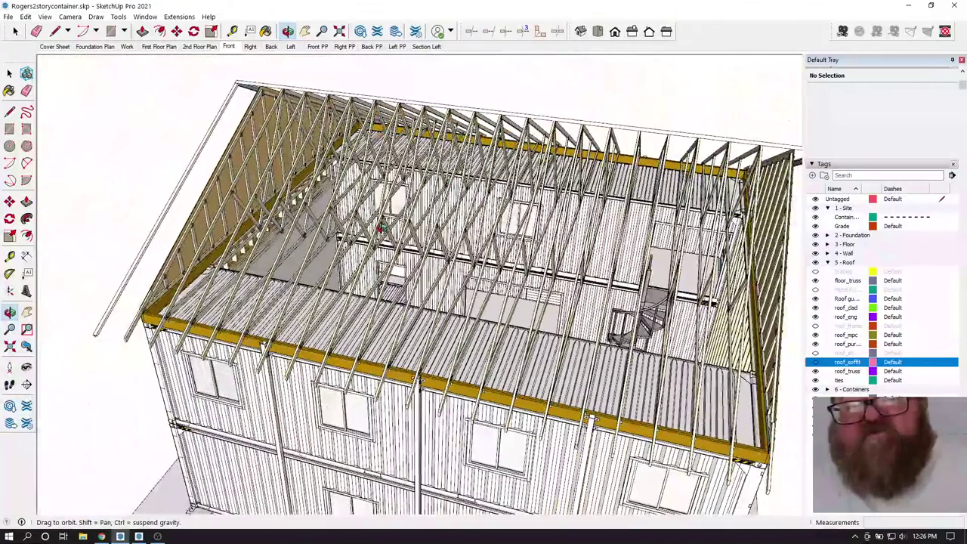
{"action": "middle_click_drag", "start_coordinate": [380, 227], "coordinate": [413, 194]}
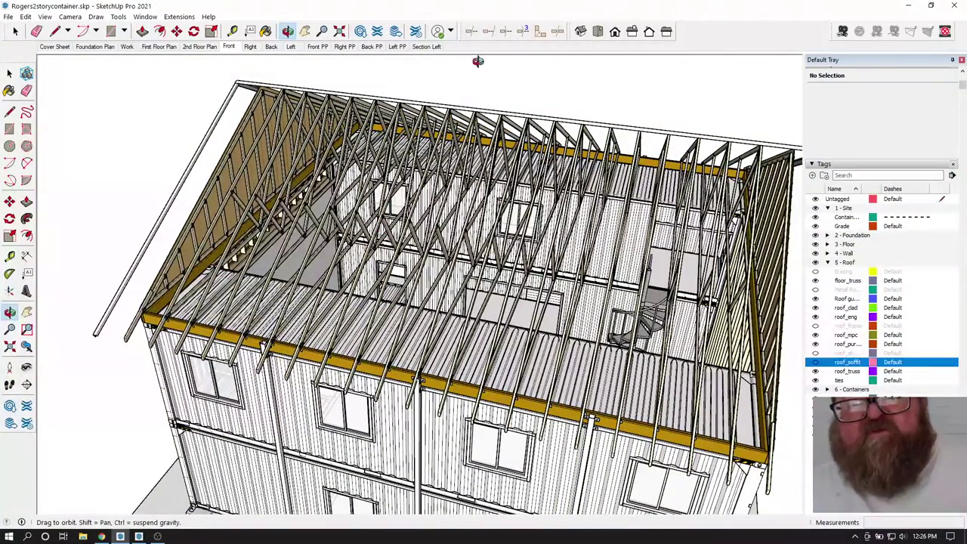
- Check the live chat in YouTube Studio in the browser and return to the SketchUp model
{"action": "left_click", "coordinate": [103, 537]}
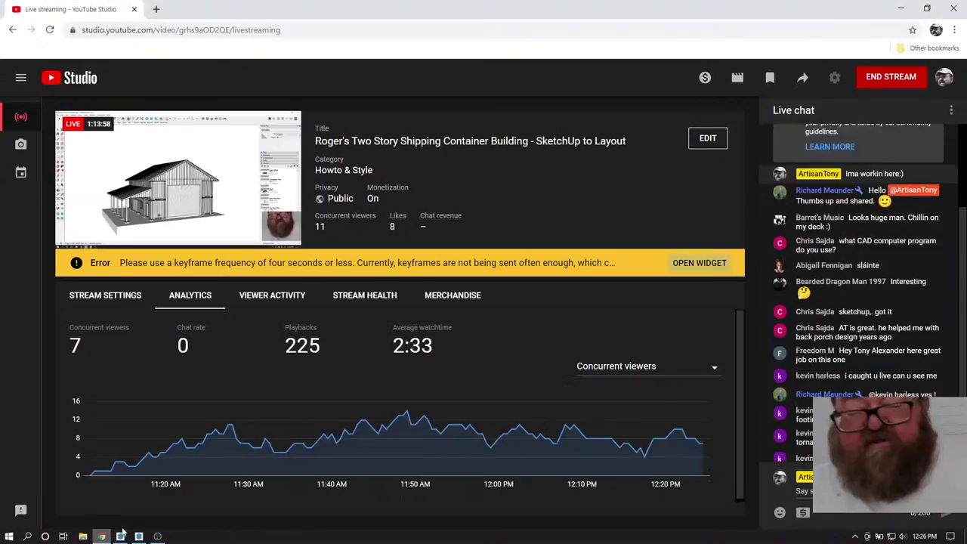
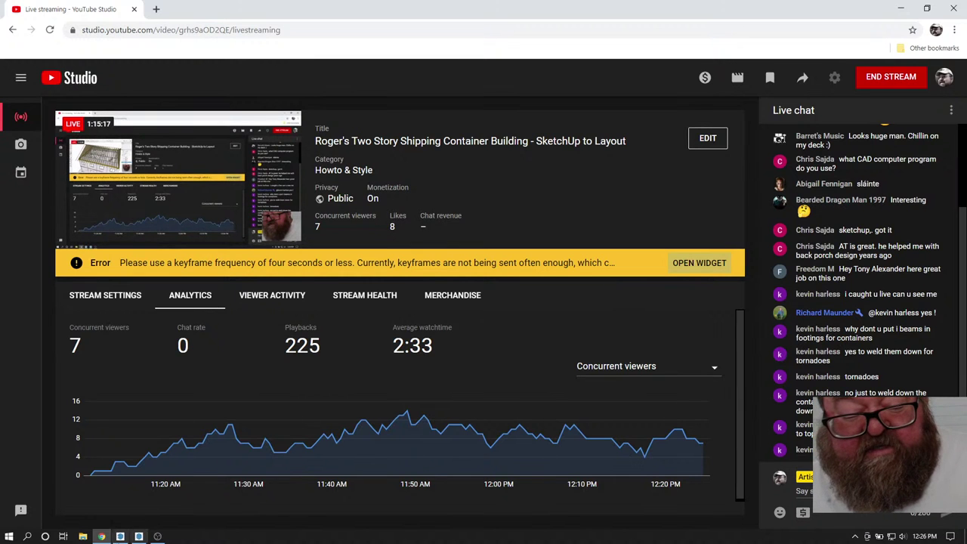
{"action": "left_click", "coordinate": [121, 537]}
- Inspect the steel posts along the windowed container wall, from the mid-height rails to a post's base plate and concrete pier
{"action": "middle_click_drag", "start_coordinate": [337, 323], "coordinate": [299, 284]}
{"action": "scroll", "coordinate": [312, 439], "scroll_direction": "up", "scroll_amount": 10}
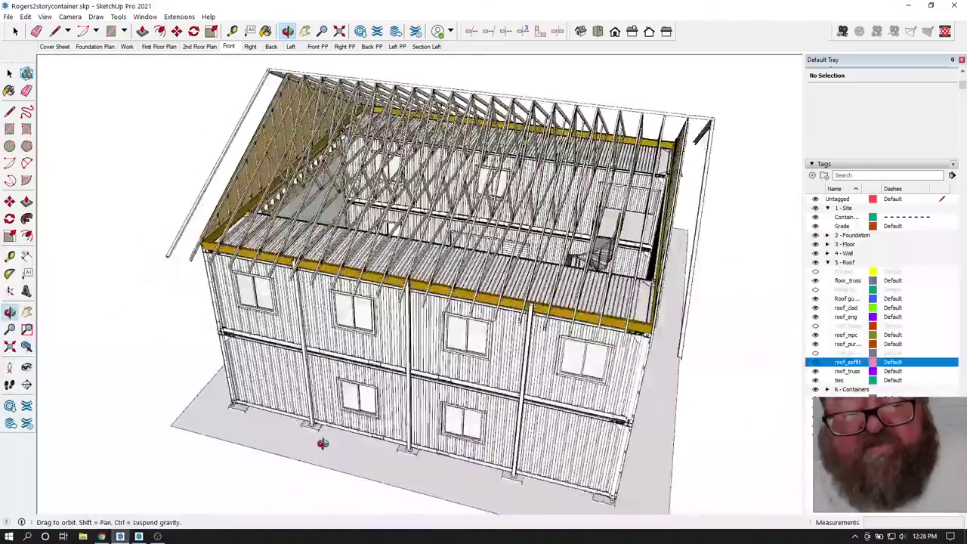
{"action": "scroll", "coordinate": [272, 413], "scroll_direction": "down", "scroll_amount": 5}
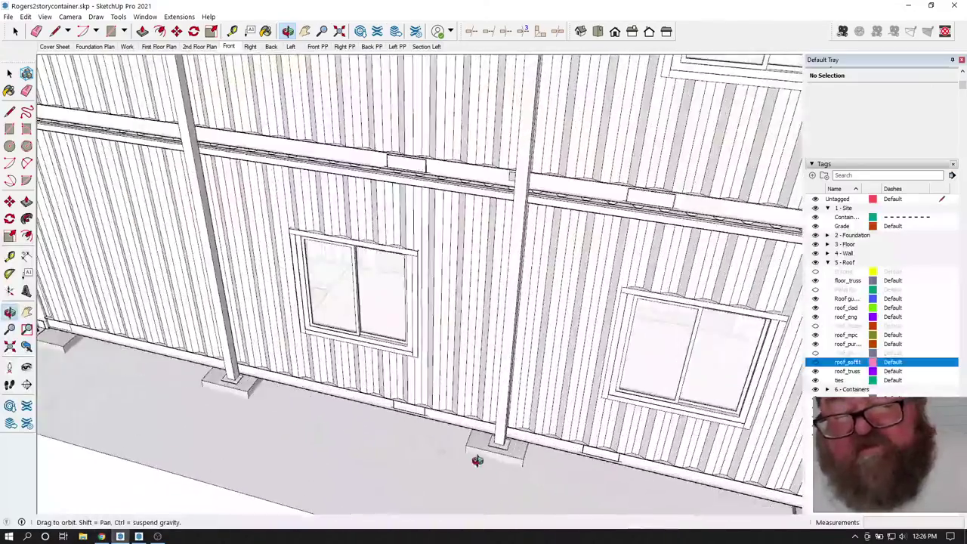
{"action": "middle_click_drag", "start_coordinate": [471, 460], "coordinate": [458, 187]}
{"action": "scroll", "coordinate": [426, 414], "scroll_direction": "up", "scroll_amount": 6}
{"action": "scroll", "coordinate": [426, 414], "scroll_direction": "up", "scroll_amount": 3}
{"action": "middle_click_drag", "start_coordinate": [412, 374], "coordinate": [341, 348]}
{"action": "scroll", "coordinate": [404, 388], "scroll_direction": "up", "scroll_amount": 6}
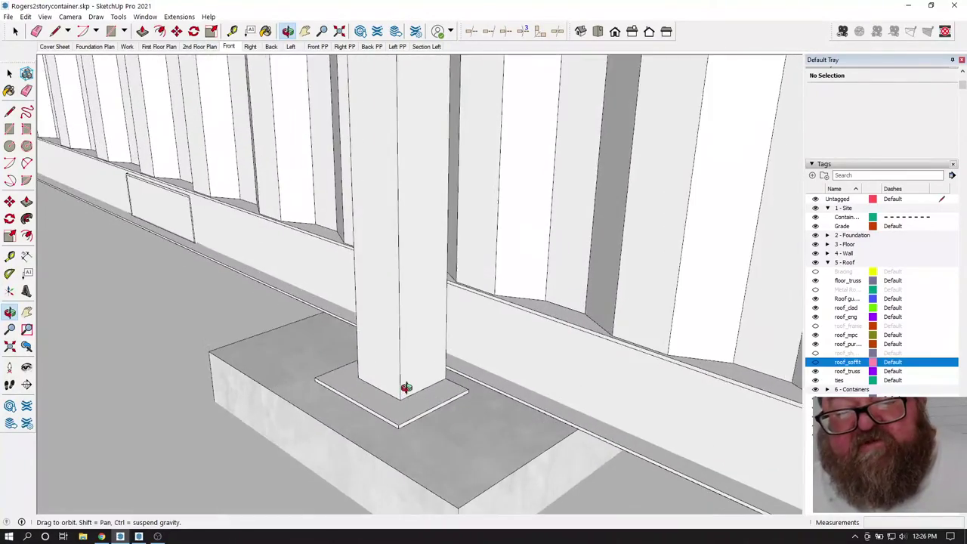
{"action": "middle_click_drag", "start_coordinate": [388, 388], "coordinate": [447, 191]}
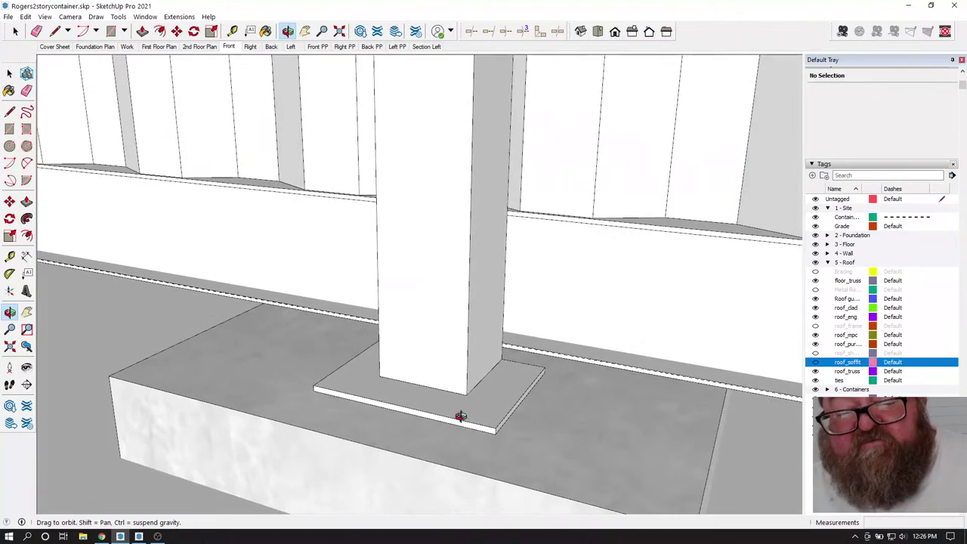
{"action": "middle_click_drag", "start_coordinate": [461, 416], "coordinate": [526, 418]}
{"action": "scroll", "coordinate": [341, 414], "scroll_direction": "down", "scroll_amount": 5}
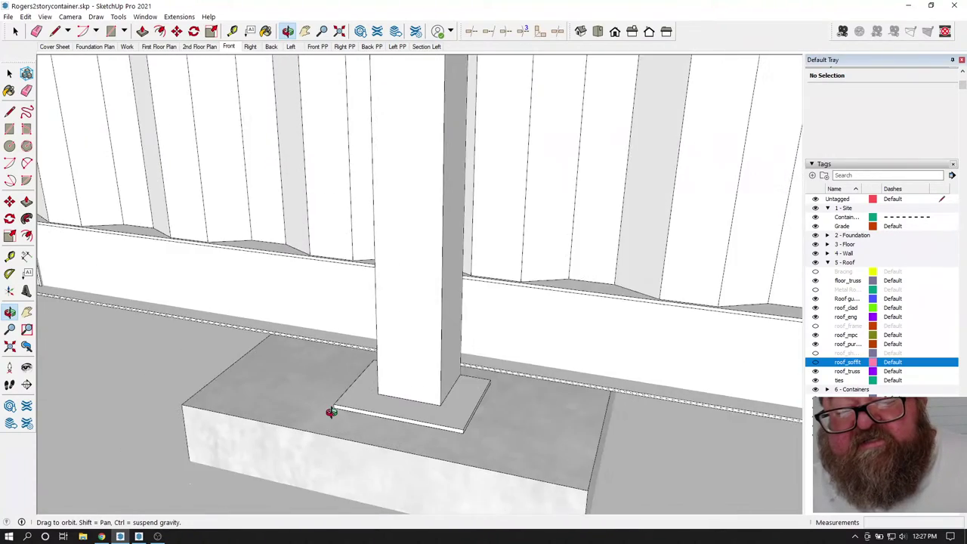
{"action": "scroll", "coordinate": [332, 410], "scroll_direction": "down", "scroll_amount": 3}
{"action": "middle_click_drag", "start_coordinate": [622, 416], "coordinate": [339, 339]}
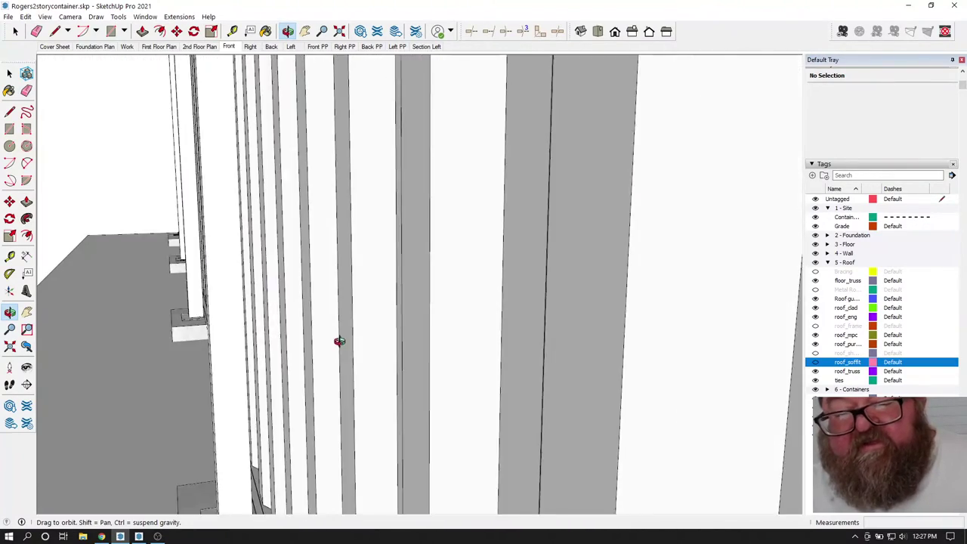
- Examine the bolted angle bracket securing the container's bottom corner casting to its concrete pier beside the cargo doors
{"action": "scroll", "coordinate": [339, 339], "scroll_direction": "down", "scroll_amount": 4}
{"action": "scroll", "coordinate": [342, 343], "scroll_direction": "down", "scroll_amount": 5}
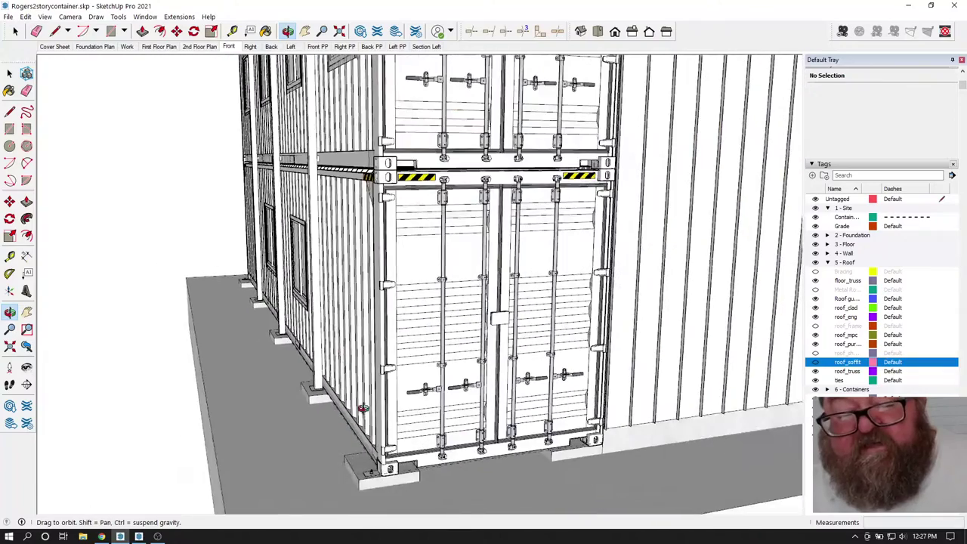
{"action": "scroll", "coordinate": [378, 480], "scroll_direction": "up", "scroll_amount": 10}
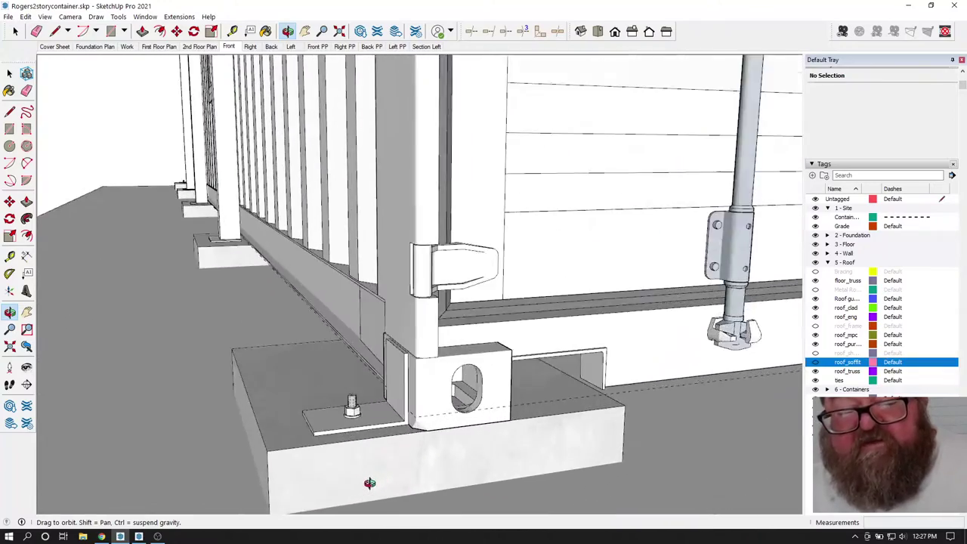
{"action": "middle_click_drag", "start_coordinate": [408, 401], "coordinate": [562, 432]}
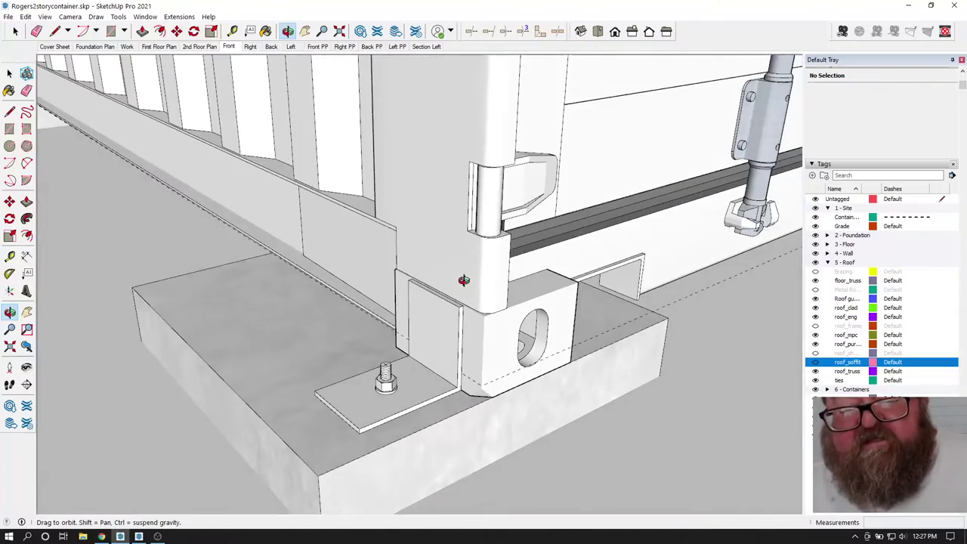
{"action": "middle_click_drag", "start_coordinate": [463, 280], "coordinate": [467, 341]}
{"action": "scroll", "coordinate": [423, 359], "scroll_direction": "up", "scroll_amount": 3}
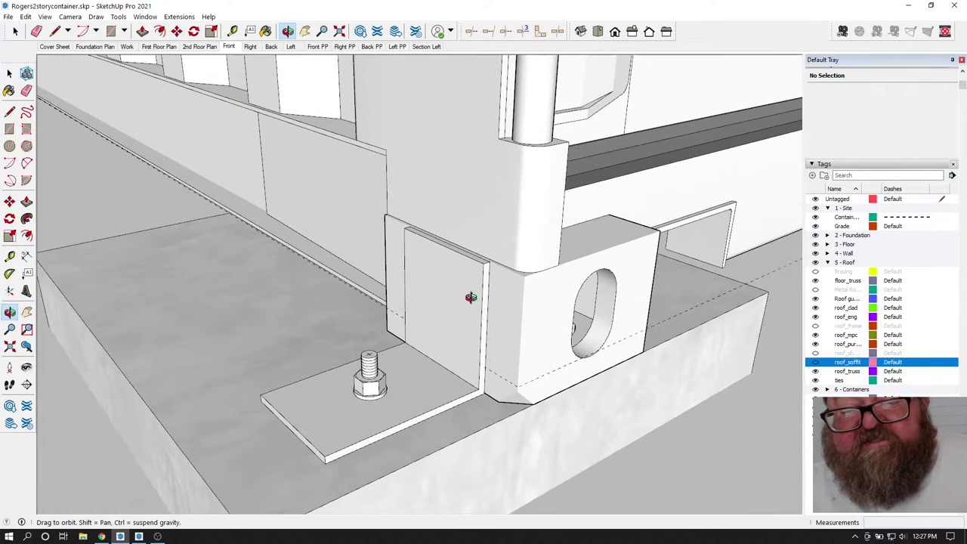
{"action": "mouse_move", "coordinate": [471, 297]}
{"action": "middle_mouse_down"}
{"action": "mouse_move", "coordinate": [365, 402]}
{"action": "mouse_move", "coordinate": [431, 388]}
{"action": "mouse_move", "coordinate": [432, 353]}
{"action": "middle_mouse_up"}
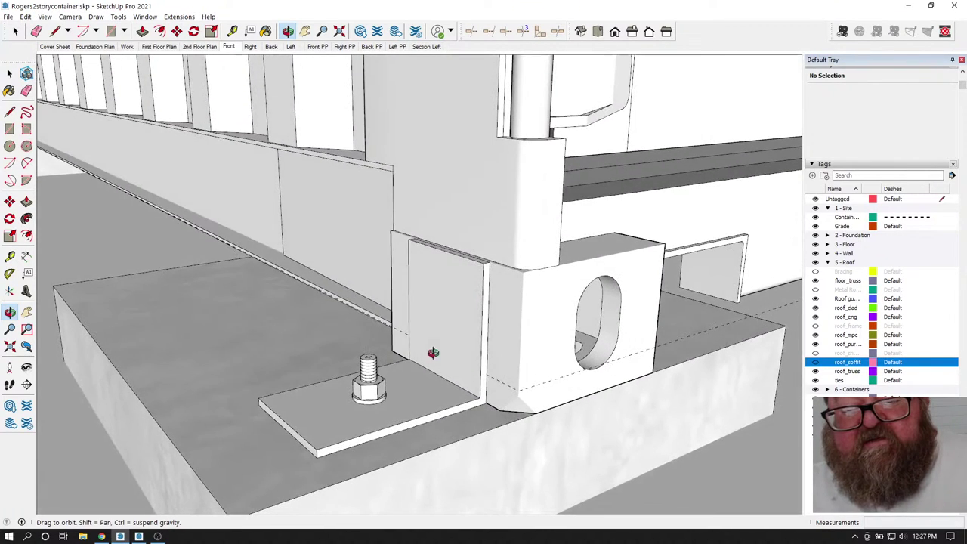
{"action": "scroll", "coordinate": [395, 362], "scroll_direction": "down", "scroll_amount": 3}
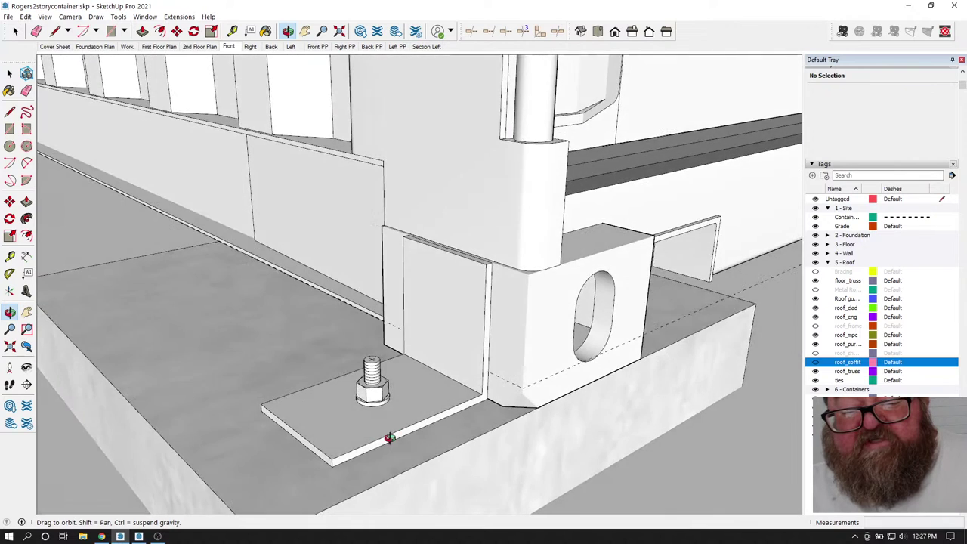
{"action": "left_click_drag", "start_coordinate": [388, 440], "coordinate": [394, 389]}
{"action": "scroll", "coordinate": [399, 398], "scroll_direction": "up", "scroll_amount": 2}
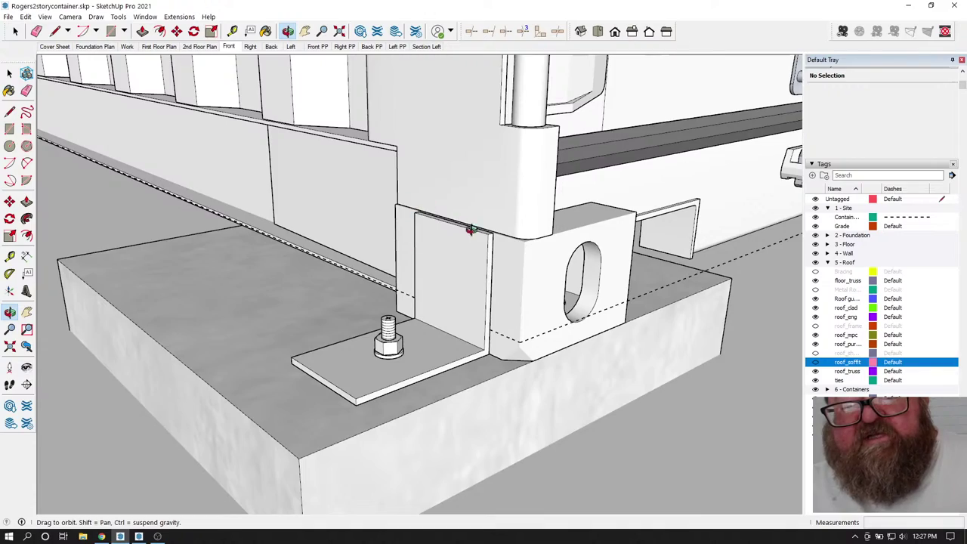
{"action": "scroll", "coordinate": [383, 403], "scroll_direction": "down", "scroll_amount": 10}
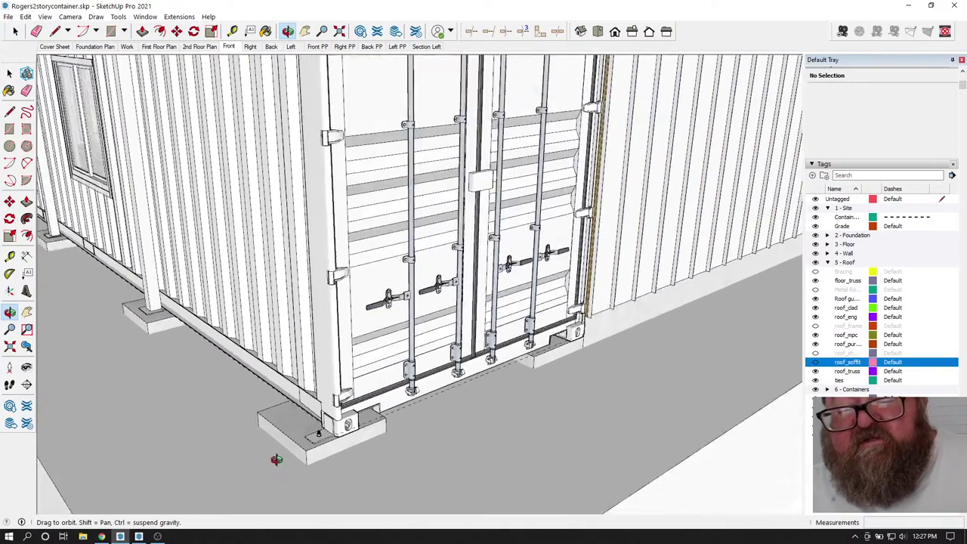
- Review the porch-side posts and piers, up to the angle bracket tying the wall post to the upper container's rail
{"action": "left_click_drag", "start_coordinate": [276, 459], "coordinate": [474, 364]}
{"action": "scroll", "coordinate": [340, 408], "scroll_direction": "down", "scroll_amount": 3}
{"action": "scroll", "coordinate": [476, 408], "scroll_direction": "up", "scroll_amount": 10}
{"action": "left_click_drag", "start_coordinate": [565, 345], "coordinate": [397, 288]}
{"action": "scroll", "coordinate": [397, 287], "scroll_direction": "down", "scroll_amount": 8}
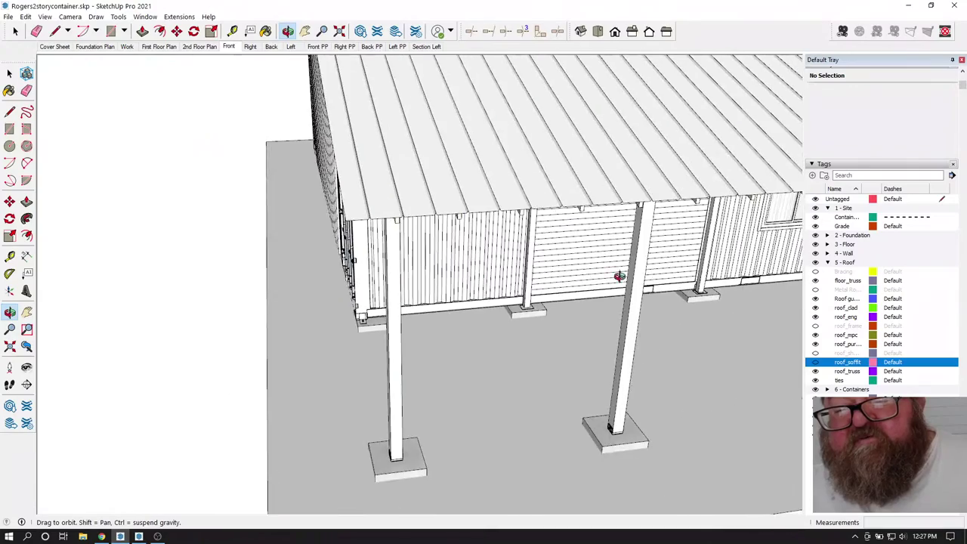
{"action": "left_click_drag", "start_coordinate": [619, 277], "coordinate": [313, 234]}
{"action": "scroll", "coordinate": [315, 236], "scroll_direction": "up", "scroll_amount": 2}
{"action": "scroll", "coordinate": [317, 240], "scroll_direction": "down", "scroll_amount": 2}
{"action": "scroll", "coordinate": [594, 243], "scroll_direction": "up", "scroll_amount": 5}
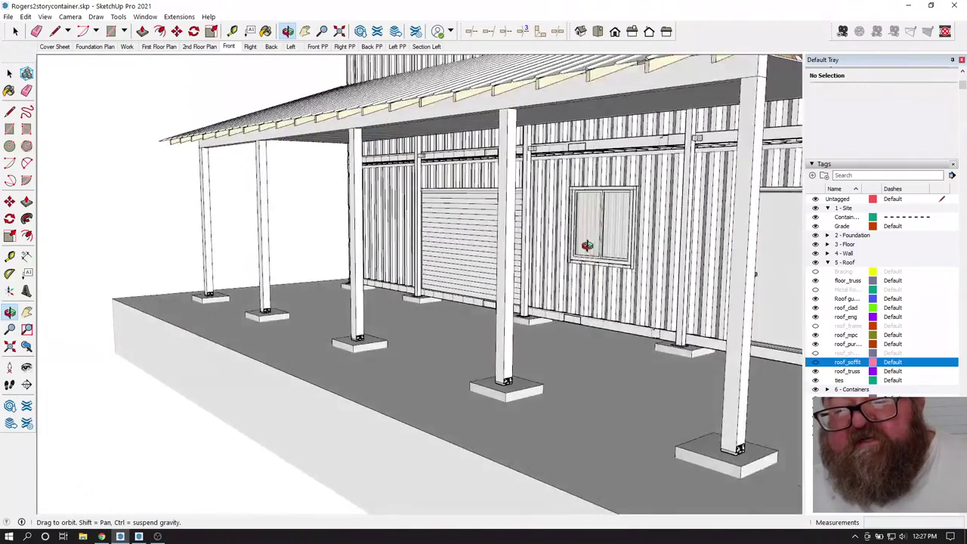
{"action": "scroll", "coordinate": [529, 140], "scroll_direction": "up", "scroll_amount": 2}
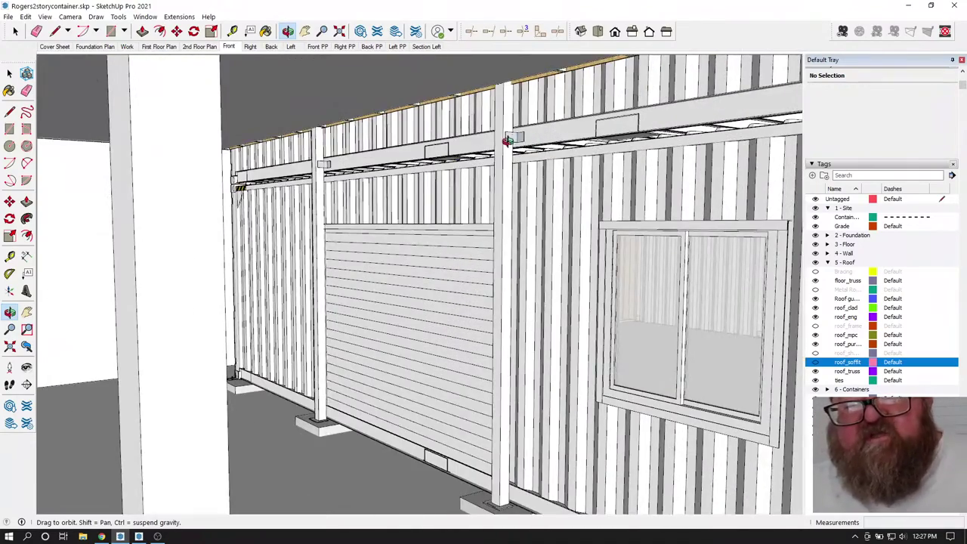
{"action": "scroll", "coordinate": [516, 151], "scroll_direction": "up", "scroll_amount": 1}
{"action": "scroll", "coordinate": [533, 169], "scroll_direction": "up", "scroll_amount": 8}
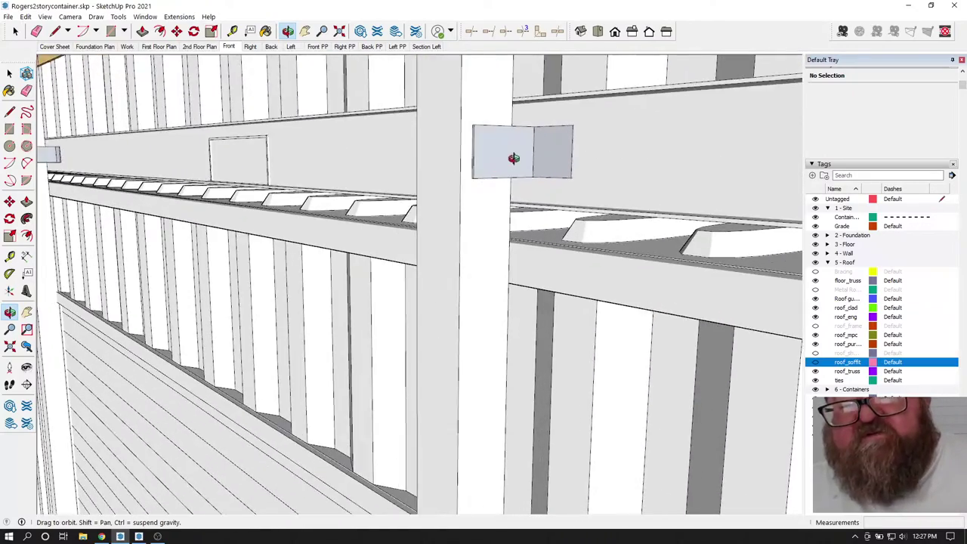
{"action": "left_click_drag", "start_coordinate": [513, 157], "coordinate": [468, 183]}
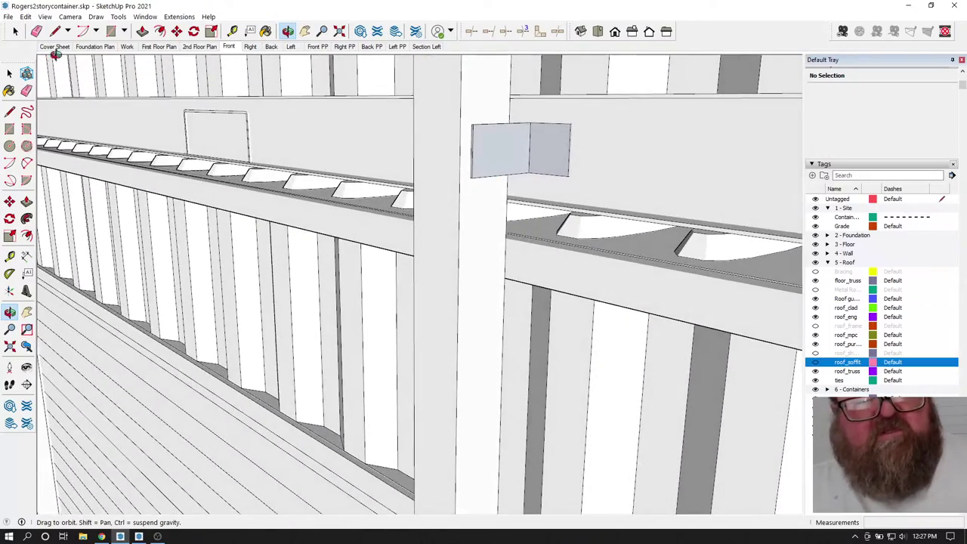
- Copy the post's angle bracket 9' 6" straight down to the lower container's bottom rail and exit the post component
{"action": "key", "text": "space"}
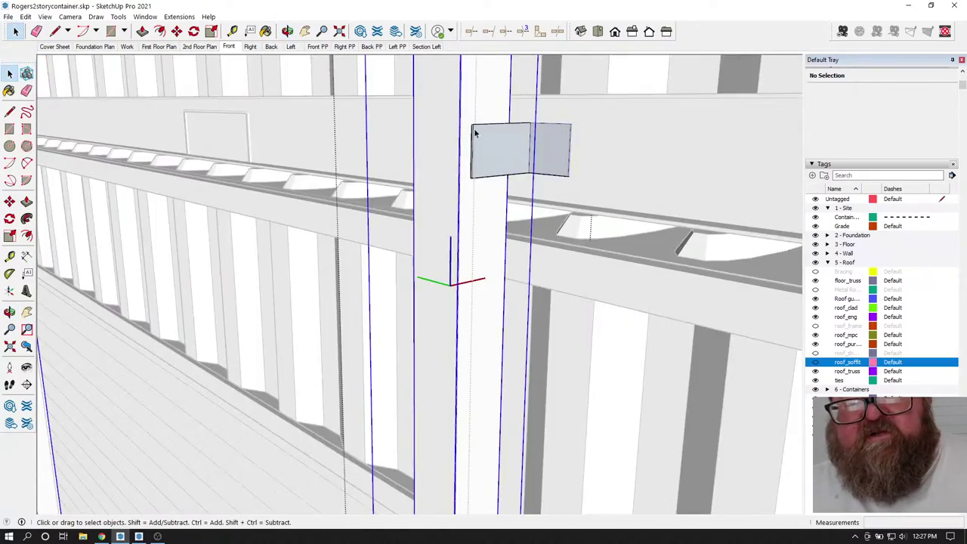
{"action": "left_click", "coordinate": [476, 139]}
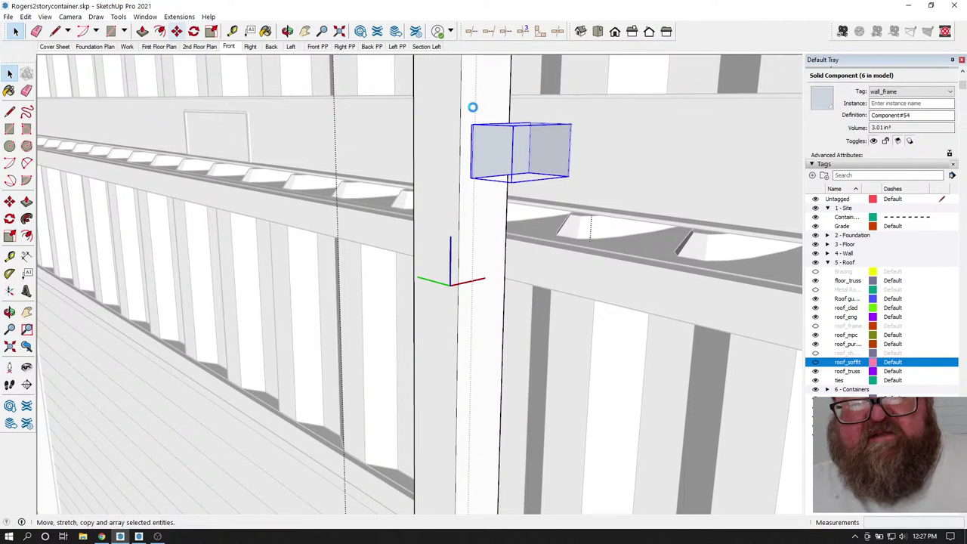
{"action": "key", "text": "m"}
{"action": "scroll", "coordinate": [472, 106], "scroll_direction": "down", "scroll_amount": 1}
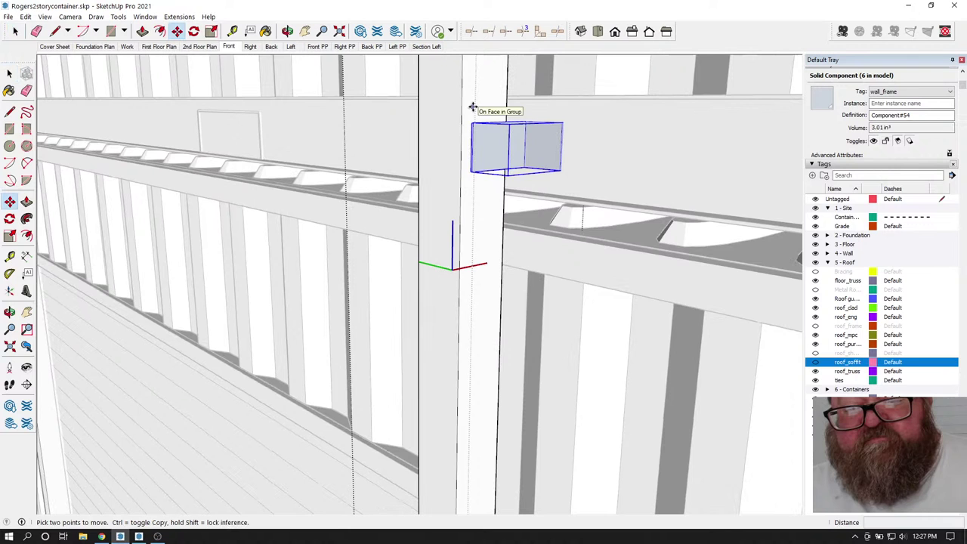
{"action": "left_click", "coordinate": [472, 170]}
{"action": "key", "text": "ctrl"}
{"action": "scroll", "coordinate": [474, 170], "scroll_direction": "up", "scroll_amount": 8}
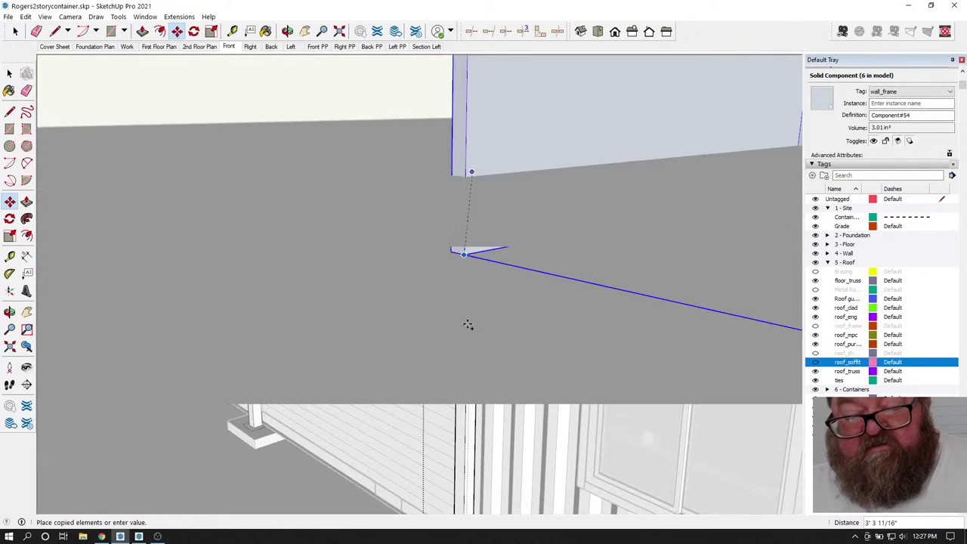
{"action": "scroll", "coordinate": [473, 435], "scroll_direction": "up", "scroll_amount": 5}
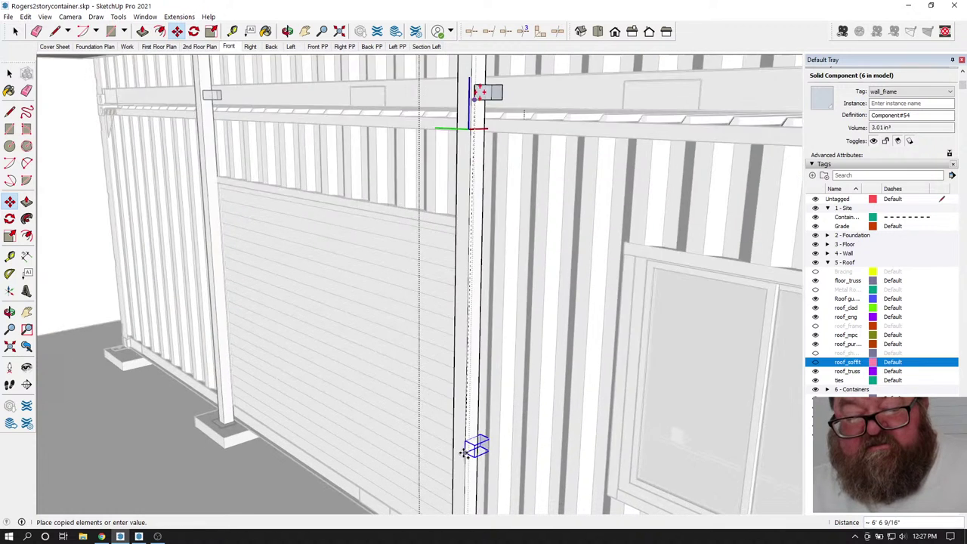
{"action": "left_click", "coordinate": [305, 31]}
{"action": "left_click_drag", "start_coordinate": [486, 280], "coordinate": [489, 108]}
{"action": "scroll", "coordinate": [477, 227], "scroll_direction": "down", "scroll_amount": 3}
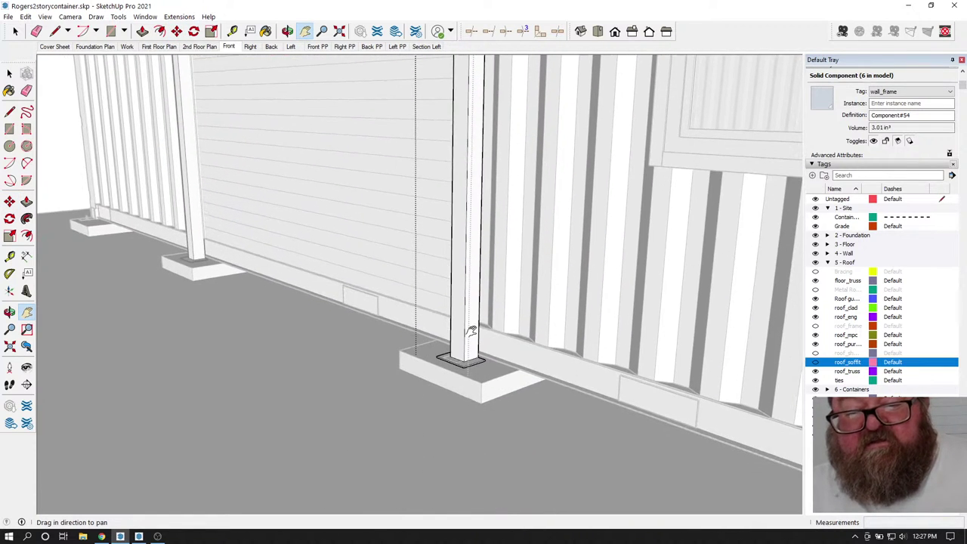
{"action": "scroll", "coordinate": [471, 331], "scroll_direction": "up", "scroll_amount": 5}
{"action": "right_click", "coordinate": [476, 320]}
{"action": "left_click", "coordinate": [514, 326]}
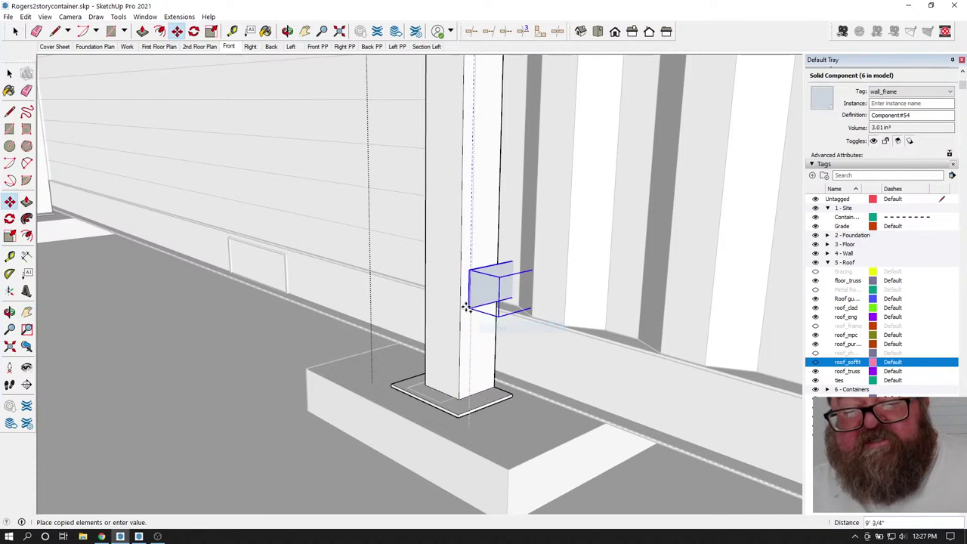
{"action": "left_click", "coordinate": [463, 372]}
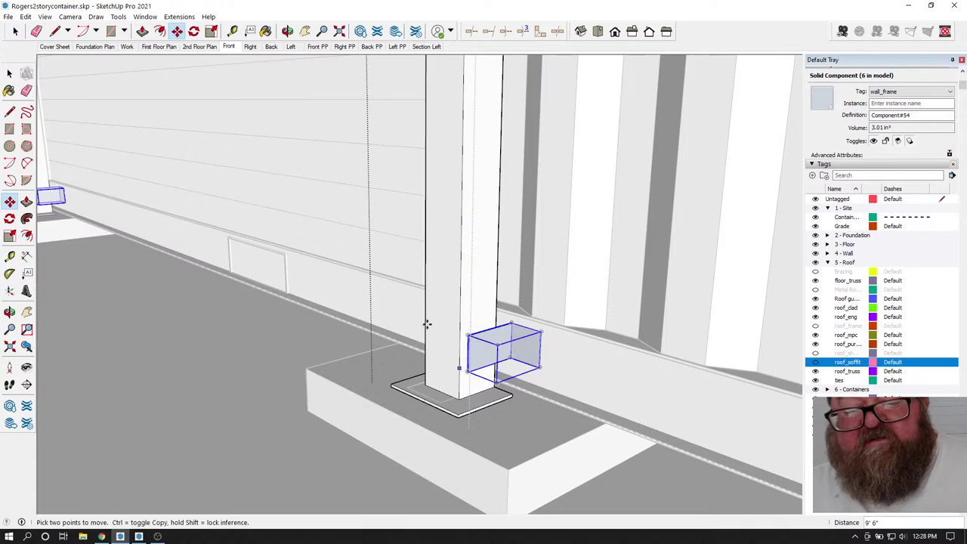
{"action": "left_click", "coordinate": [287, 31]}
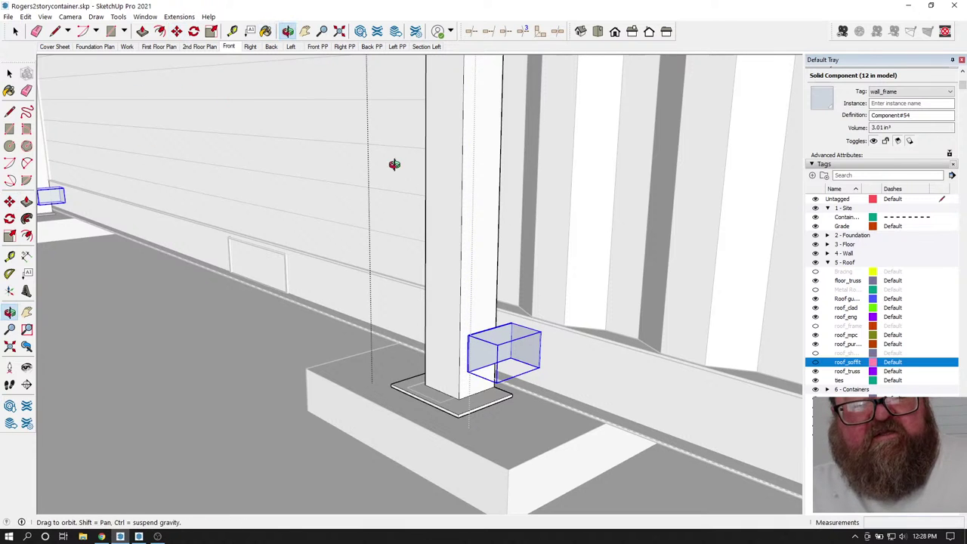
{"action": "left_click_drag", "start_coordinate": [391, 164], "coordinate": [98, 213]}
{"action": "left_click", "coordinate": [15, 31]}
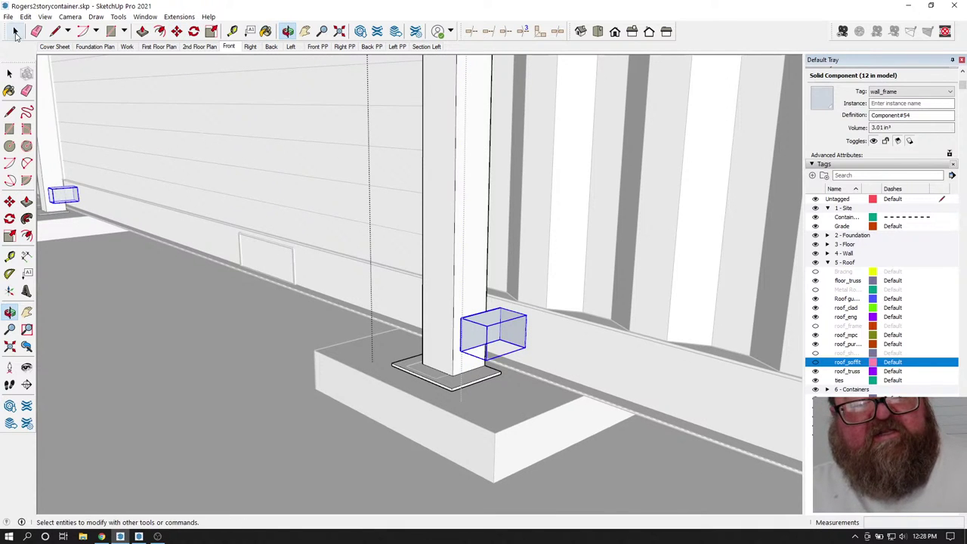
{"action": "left_click", "coordinate": [180, 284]}
- Examine the copied angle bracket at the post's base, including its fit against the post and the container's bottom rail
{"action": "scroll", "coordinate": [510, 357], "scroll_direction": "up", "scroll_amount": 2}
{"action": "scroll", "coordinate": [494, 332], "scroll_direction": "up", "scroll_amount": 1}
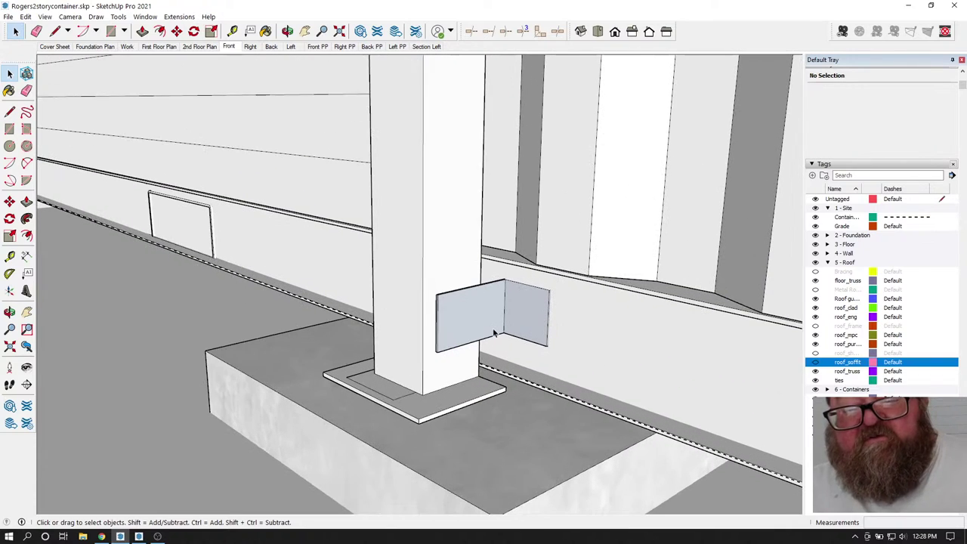
{"action": "left_click", "coordinate": [287, 31]}
{"action": "left_click_drag", "start_coordinate": [495, 189], "coordinate": [392, 312]}
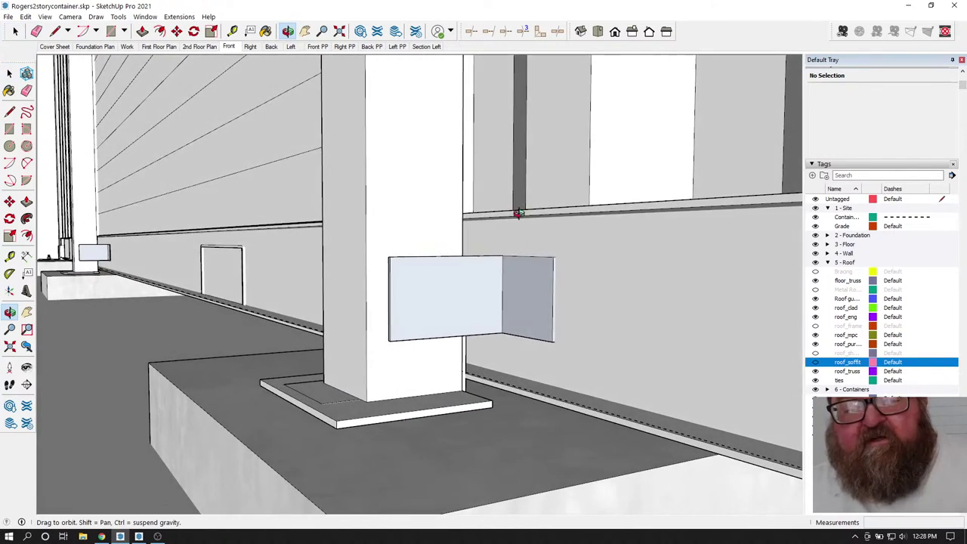
{"action": "left_click_drag", "start_coordinate": [544, 173], "coordinate": [546, 244]}
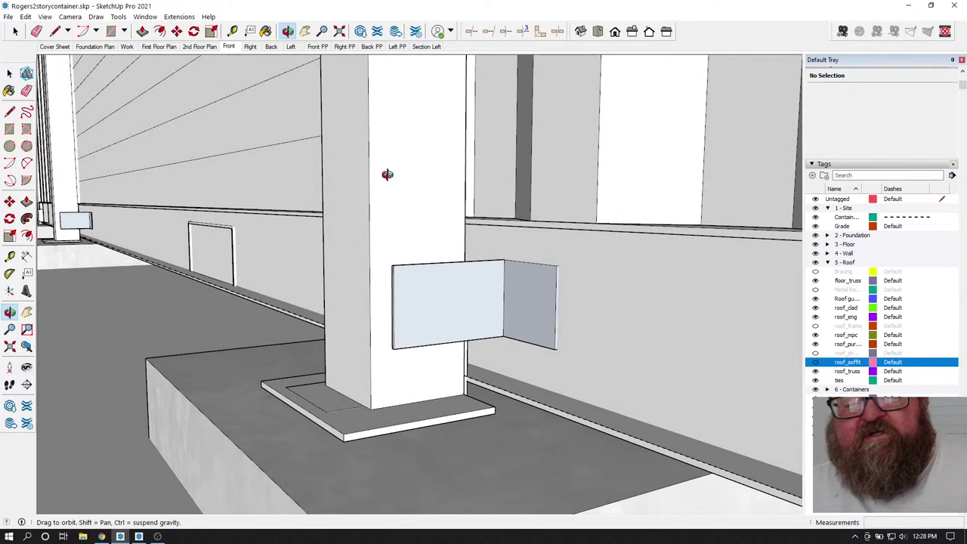
{"action": "left_click_drag", "start_coordinate": [379, 225], "coordinate": [416, 335]}
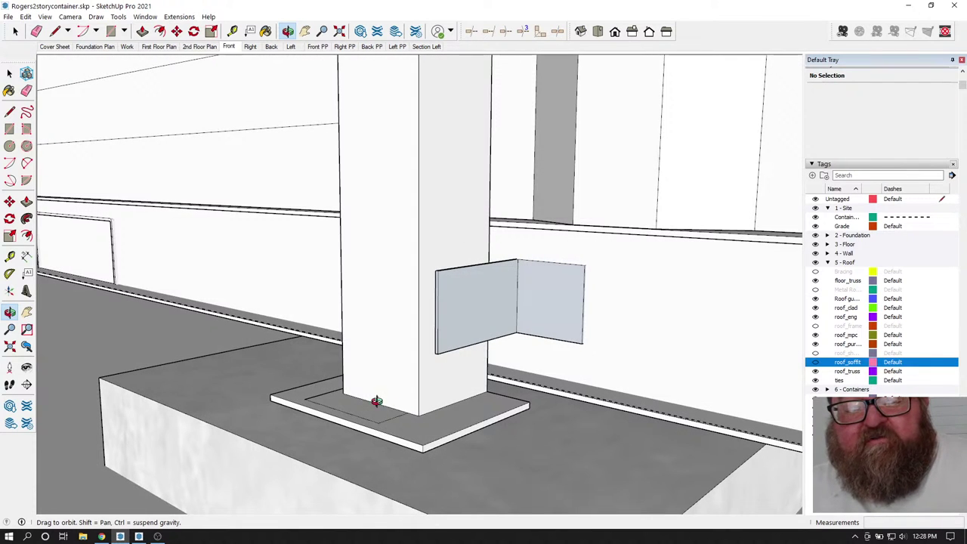
- Review the porch-side post brackets and piers along the lower container's bottom rail, as far as the corner casting
{"action": "left_click_drag", "start_coordinate": [378, 403], "coordinate": [377, 408]}
{"action": "scroll", "coordinate": [355, 412], "scroll_direction": "down", "scroll_amount": 8}
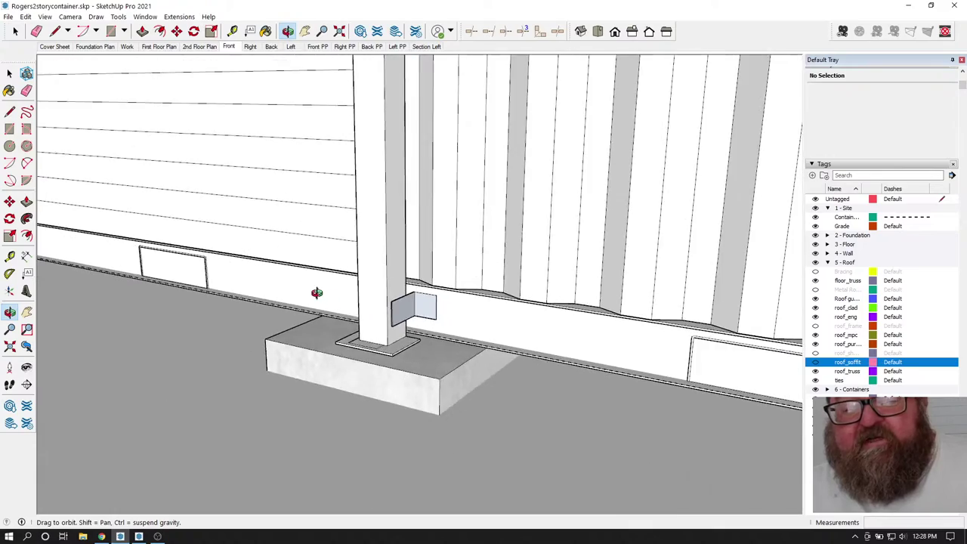
{"action": "scroll", "coordinate": [321, 292], "scroll_direction": "down", "scroll_amount": 5}
{"action": "left_click_drag", "start_coordinate": [321, 292], "coordinate": [493, 387]}
{"action": "scroll", "coordinate": [493, 387], "scroll_direction": "up", "scroll_amount": 8}
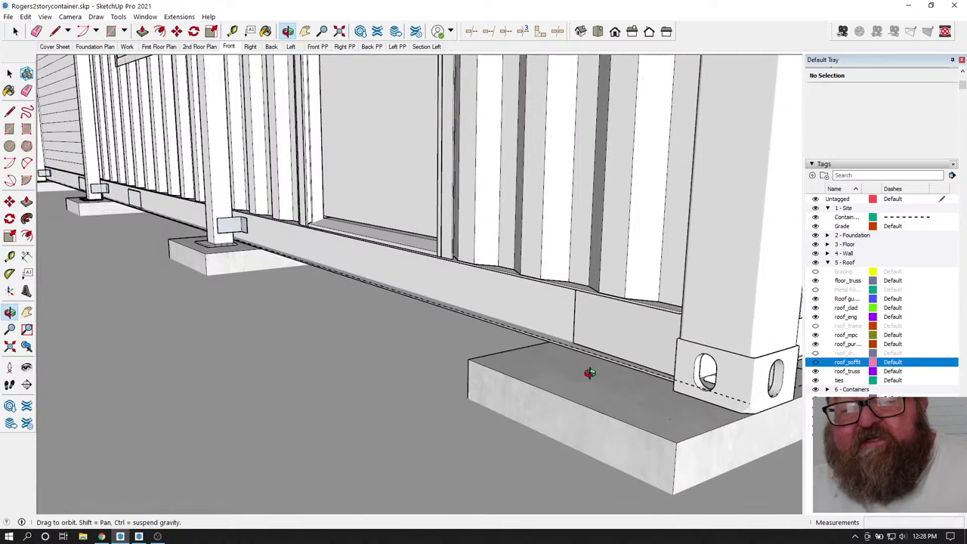
{"action": "left_click_drag", "start_coordinate": [589, 372], "coordinate": [672, 424]}
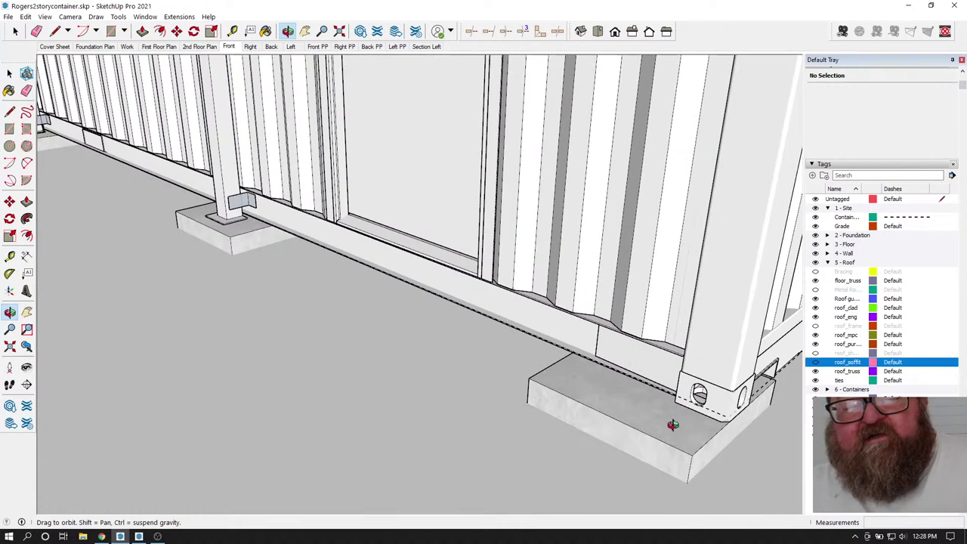
{"action": "left_click_drag", "start_coordinate": [647, 393], "coordinate": [256, 246]}
{"action": "scroll", "coordinate": [257, 245], "scroll_direction": "up", "scroll_amount": 2}
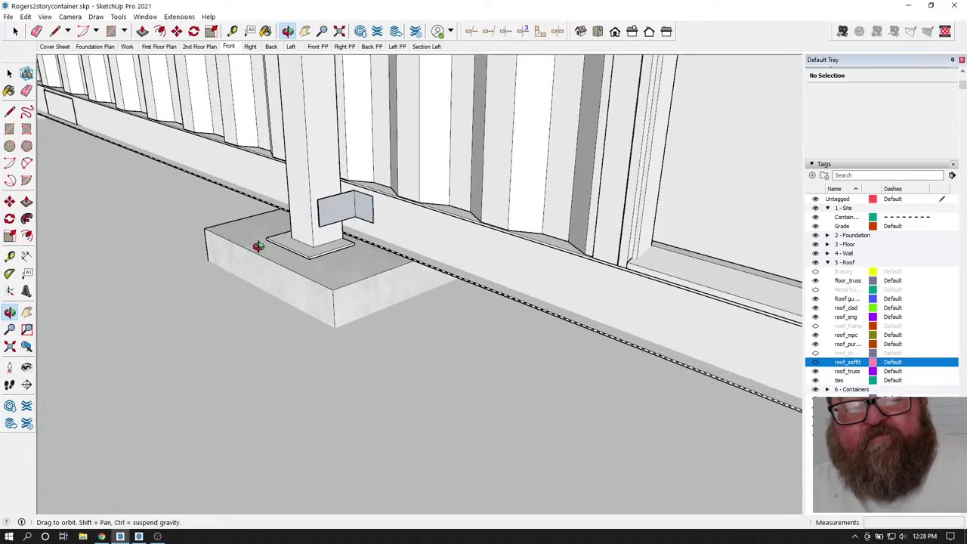
{"action": "scroll", "coordinate": [257, 253], "scroll_direction": "down", "scroll_amount": 5}
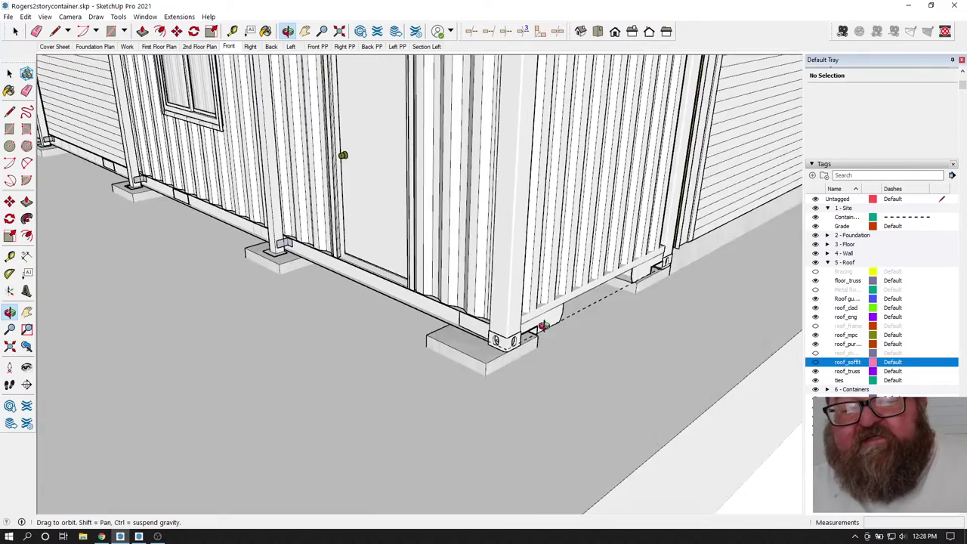
- Inspect the end-wall piers and the bolted angle bracket holding the lower container's corner casting to its concrete pier
{"action": "scroll", "coordinate": [268, 322], "scroll_direction": "up", "scroll_amount": 5}
{"action": "left_click_drag", "start_coordinate": [642, 339], "coordinate": [333, 310]}
{"action": "scroll", "coordinate": [634, 442], "scroll_direction": "down", "scroll_amount": 3}
{"action": "scroll", "coordinate": [674, 429], "scroll_direction": "up", "scroll_amount": 6}
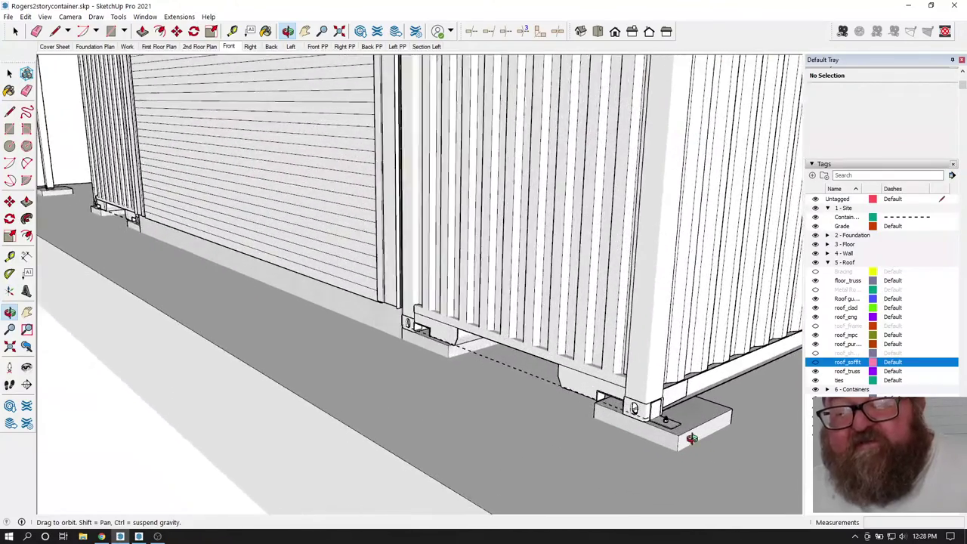
{"action": "scroll", "coordinate": [674, 429], "scroll_direction": "up", "scroll_amount": 6}
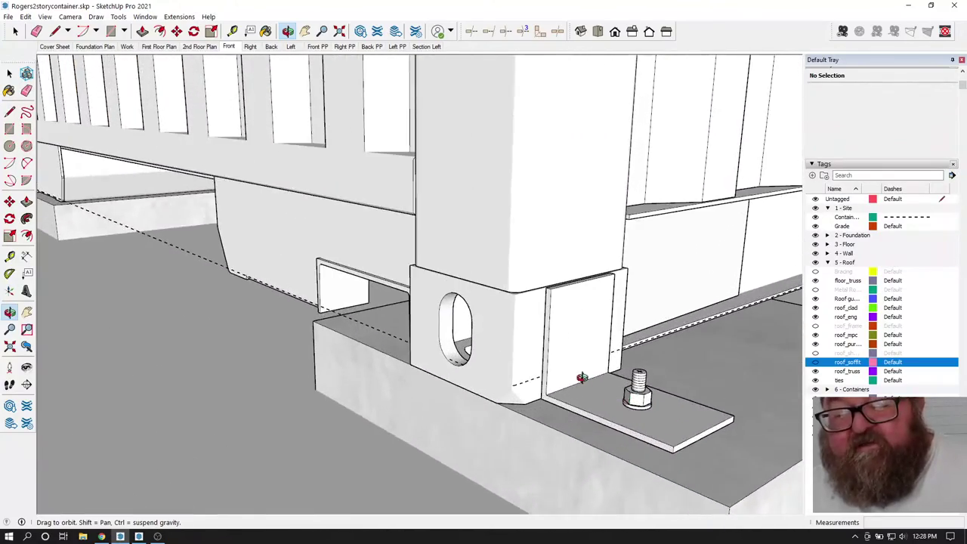
{"action": "scroll", "coordinate": [589, 371], "scroll_direction": "down", "scroll_amount": 2}
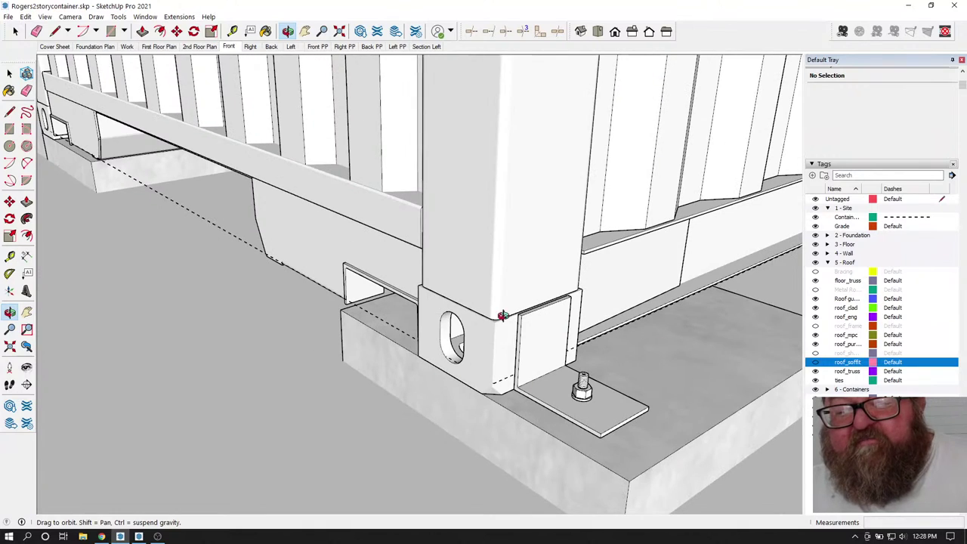
{"action": "scroll", "coordinate": [522, 330], "scroll_direction": "down", "scroll_amount": 2}
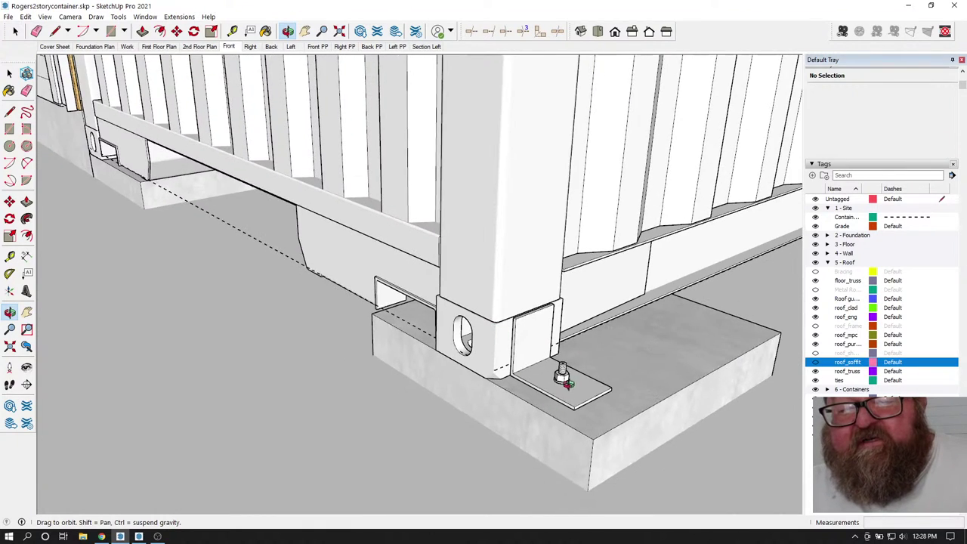
{"action": "scroll", "coordinate": [559, 363], "scroll_direction": "up", "scroll_amount": 6}
{"action": "scroll", "coordinate": [587, 381], "scroll_direction": "down", "scroll_amount": 4}
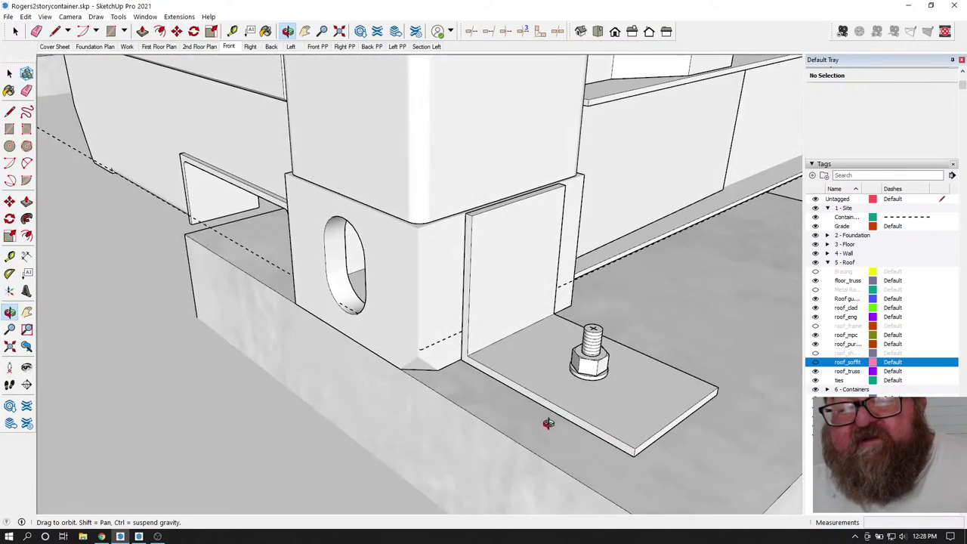
{"action": "scroll", "coordinate": [479, 330], "scroll_direction": "up", "scroll_amount": 2}
{"action": "scroll", "coordinate": [549, 360], "scroll_direction": "down", "scroll_amount": 2}
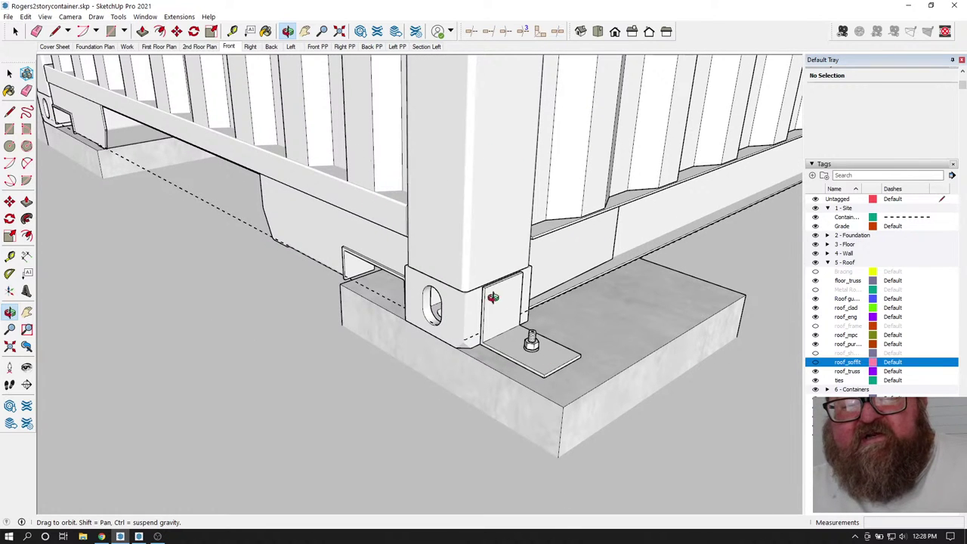
- Examine from several angles how the corner casting, its angle bracket and the concrete pier meet
{"action": "left_click_drag", "start_coordinate": [509, 313], "coordinate": [559, 313]}
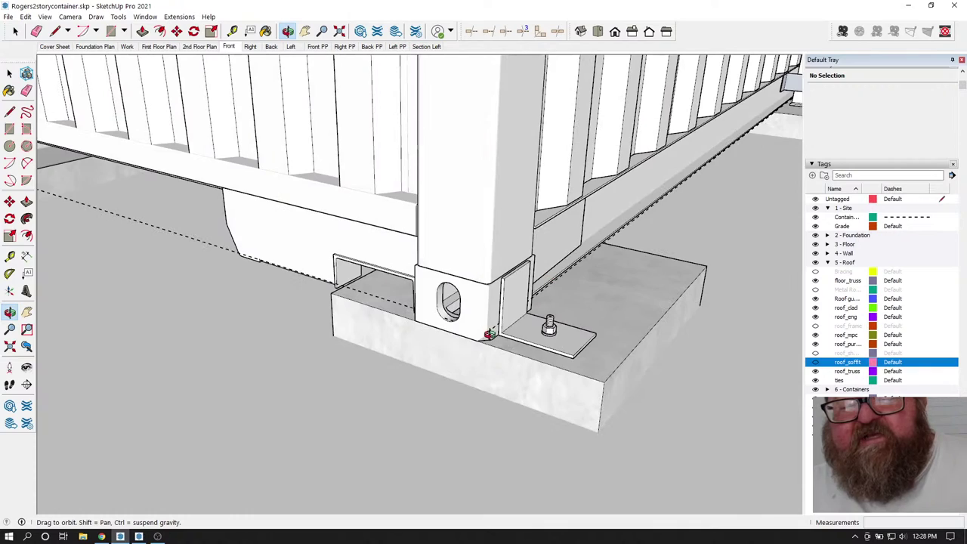
{"action": "left_click_drag", "start_coordinate": [490, 334], "coordinate": [479, 352]}
{"action": "scroll", "coordinate": [479, 352], "scroll_direction": "up", "scroll_amount": 4}
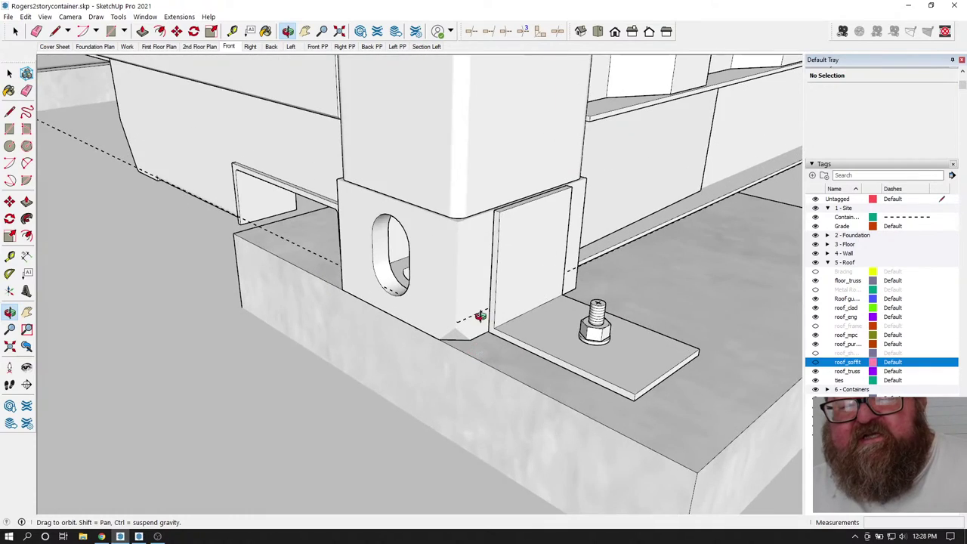
{"action": "left_click_drag", "start_coordinate": [478, 315], "coordinate": [435, 301]}
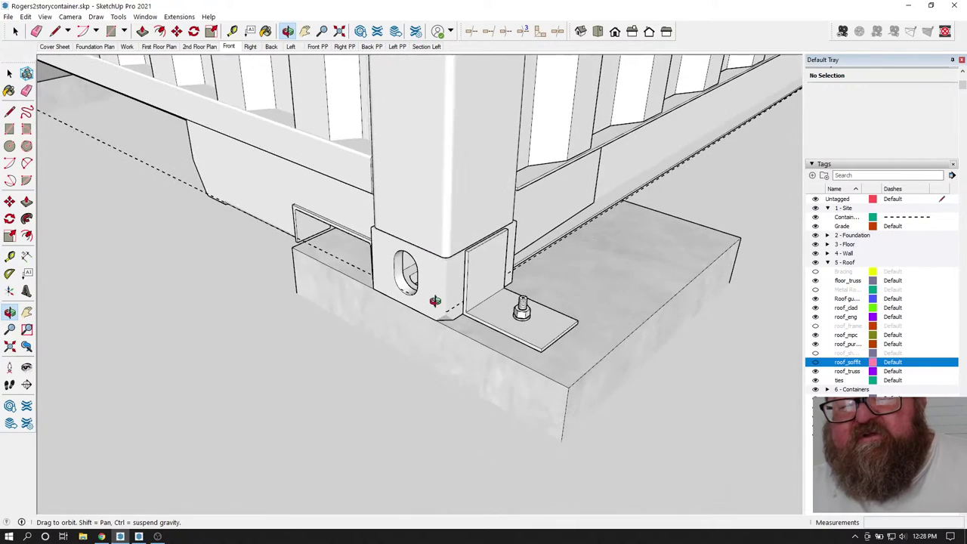
{"action": "left_click_drag", "start_coordinate": [626, 191], "coordinate": [555, 349]}
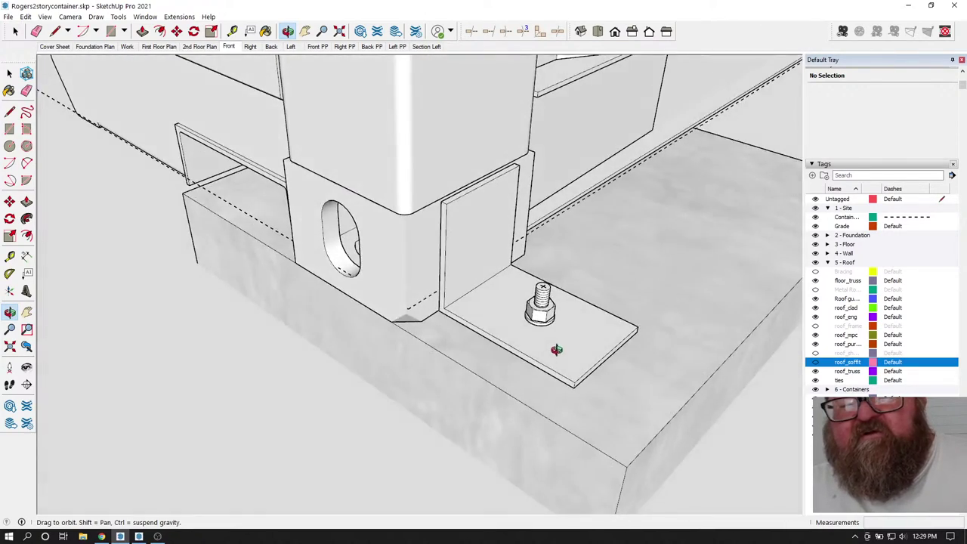
{"action": "scroll", "coordinate": [541, 269], "scroll_direction": "down", "scroll_amount": 6}
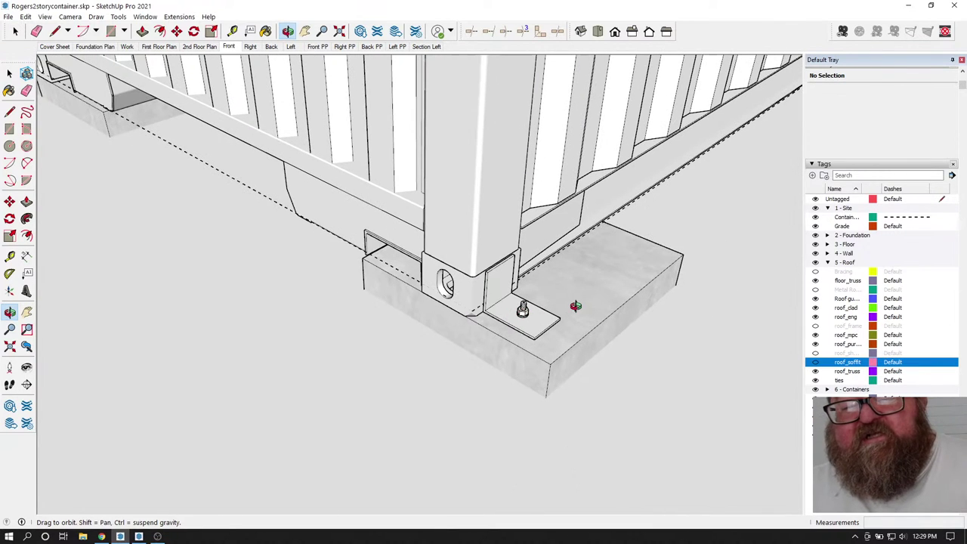
{"action": "left_click_drag", "start_coordinate": [522, 310], "coordinate": [550, 305]}
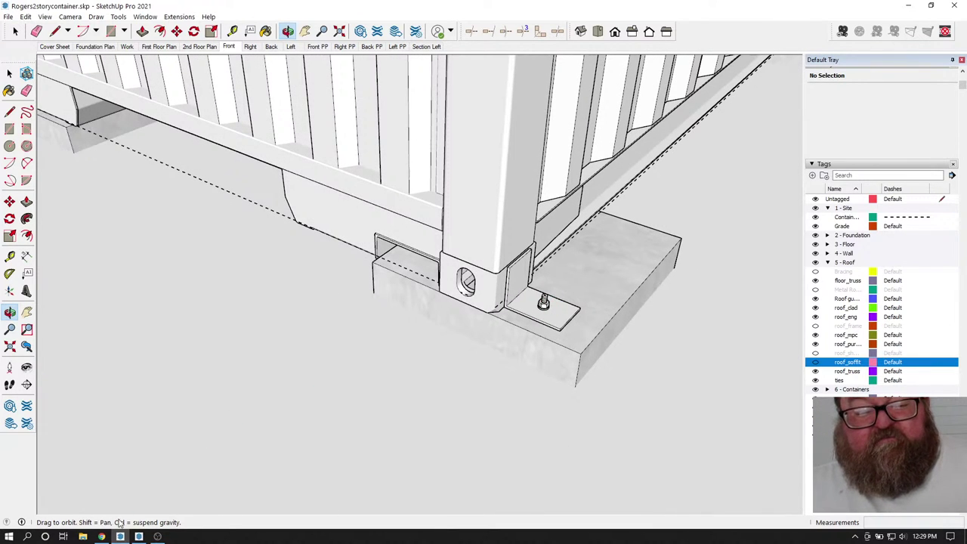
- Check the live chat in YouTube Studio, return to SketchUp and examine the anchor bolt and base leg of the corner bracket
{"action": "left_click", "coordinate": [102, 536]}
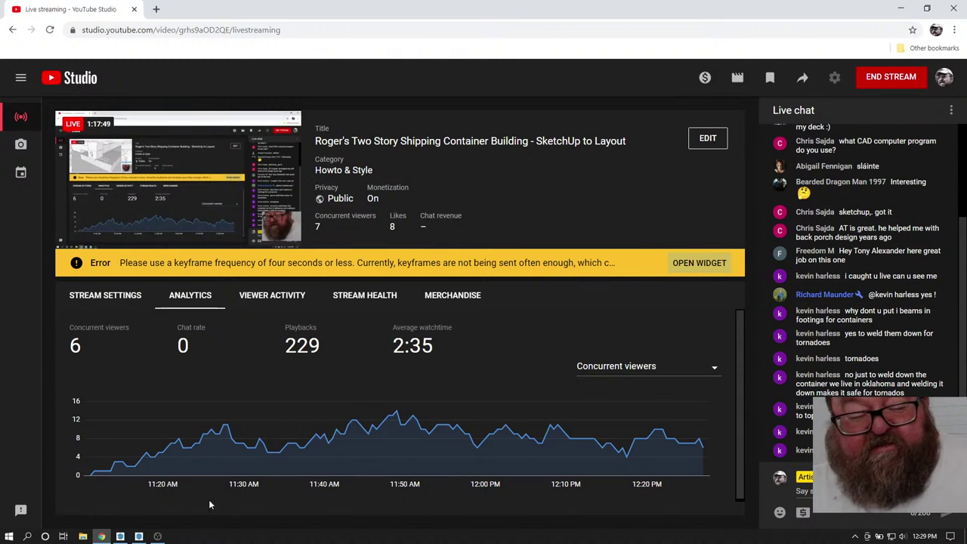
{"action": "left_click", "coordinate": [101, 536]}
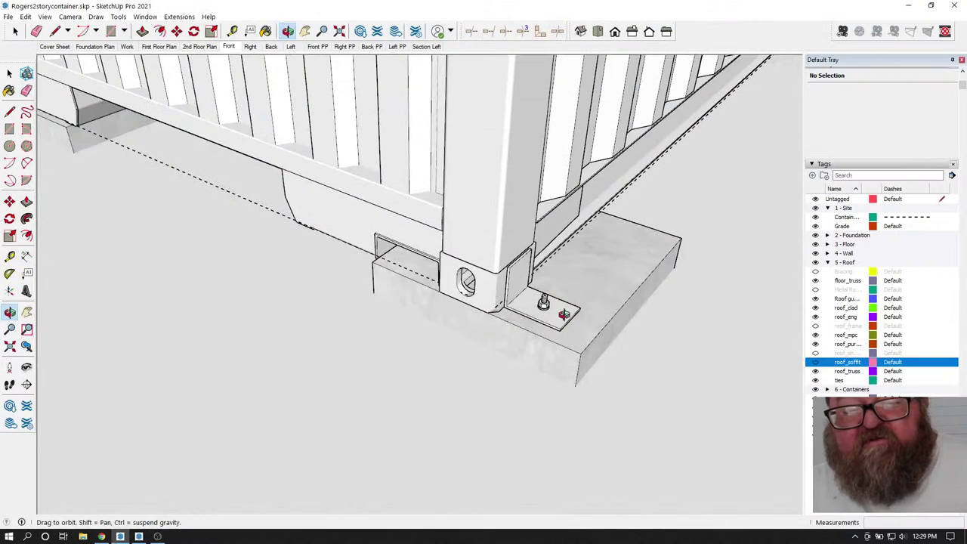
{"action": "scroll", "coordinate": [556, 338], "scroll_direction": "up", "scroll_amount": 5}
{"action": "left_click_drag", "start_coordinate": [554, 337], "coordinate": [516, 295]}
{"action": "scroll", "coordinate": [524, 253], "scroll_direction": "up", "scroll_amount": 3}
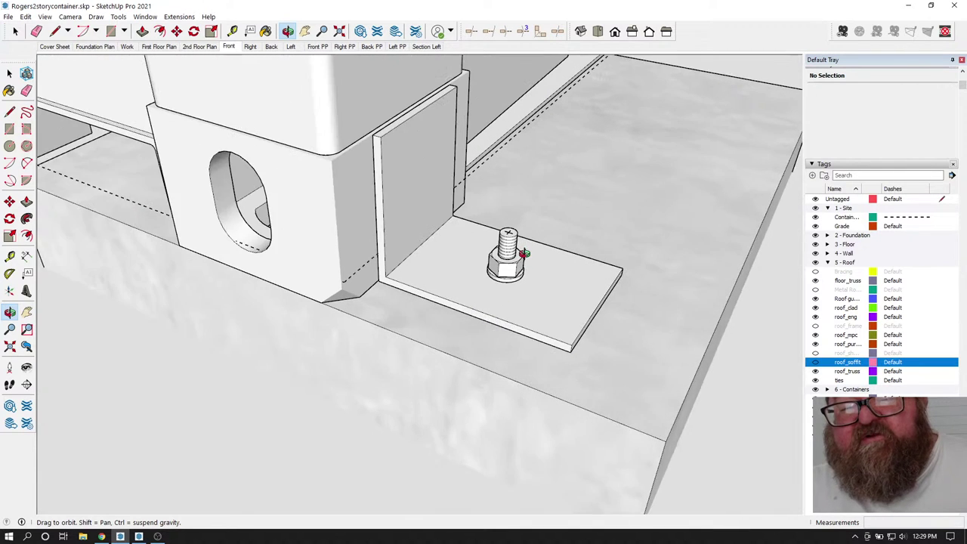
{"action": "scroll", "coordinate": [513, 338], "scroll_direction": "down", "scroll_amount": 2}
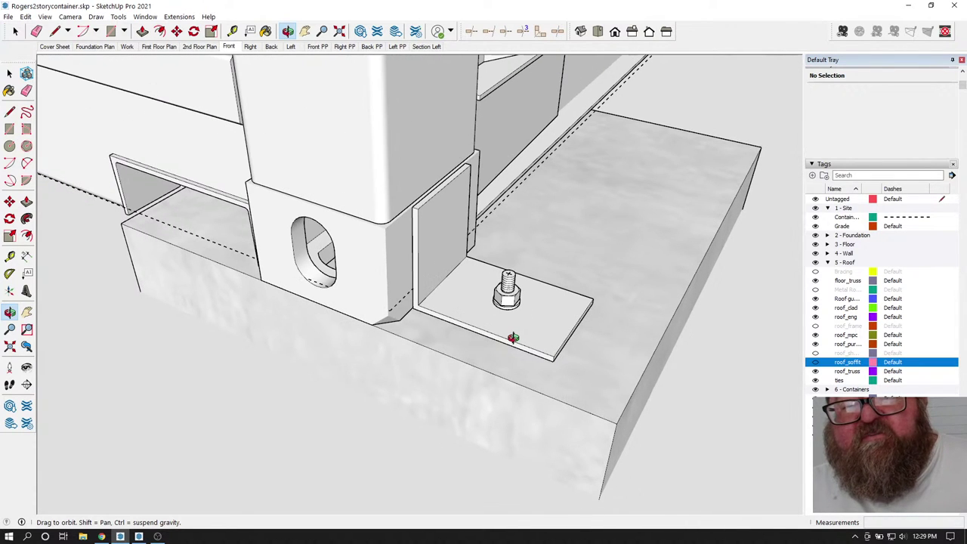
{"action": "mouse_move", "coordinate": [529, 342]}
{"action": "left_mouse_down"}
{"action": "mouse_move", "coordinate": [457, 345]}
{"action": "mouse_move", "coordinate": [539, 347]}
{"action": "left_mouse_up"}
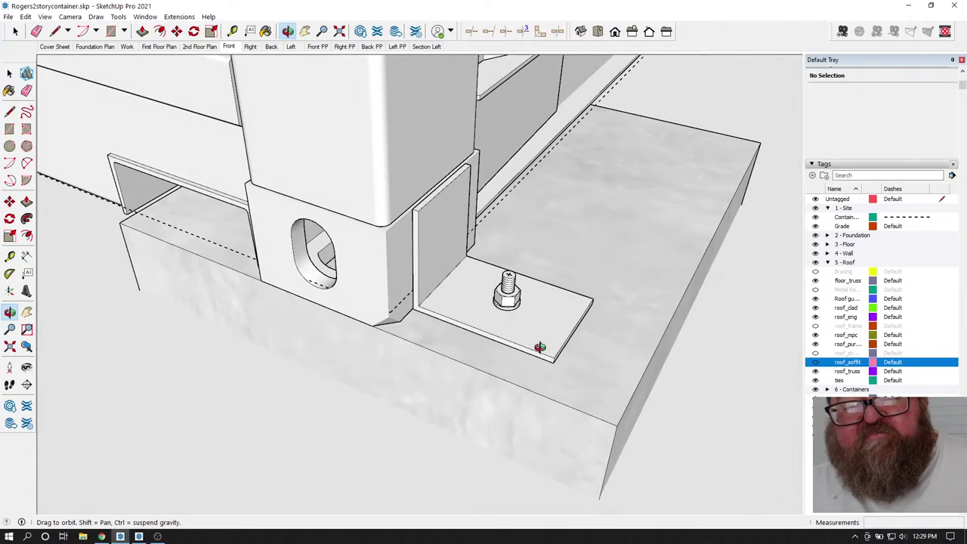
{"action": "scroll", "coordinate": [524, 336], "scroll_direction": "down", "scroll_amount": 2}
{"action": "scroll", "coordinate": [533, 334], "scroll_direction": "up", "scroll_amount": 2}
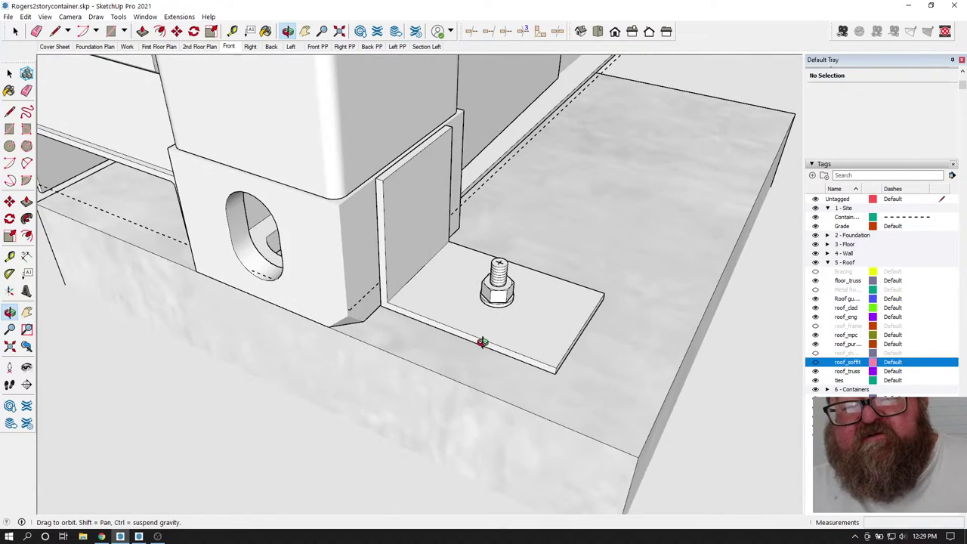
{"action": "left_click_drag", "start_coordinate": [479, 341], "coordinate": [532, 363]}
{"action": "scroll", "coordinate": [518, 347], "scroll_direction": "down", "scroll_amount": 2}
{"action": "scroll", "coordinate": [532, 363], "scroll_direction": "up", "scroll_amount": 3}
{"action": "scroll", "coordinate": [532, 363], "scroll_direction": "down", "scroll_amount": 2}
{"action": "scroll", "coordinate": [468, 345], "scroll_direction": "up", "scroll_amount": 2}
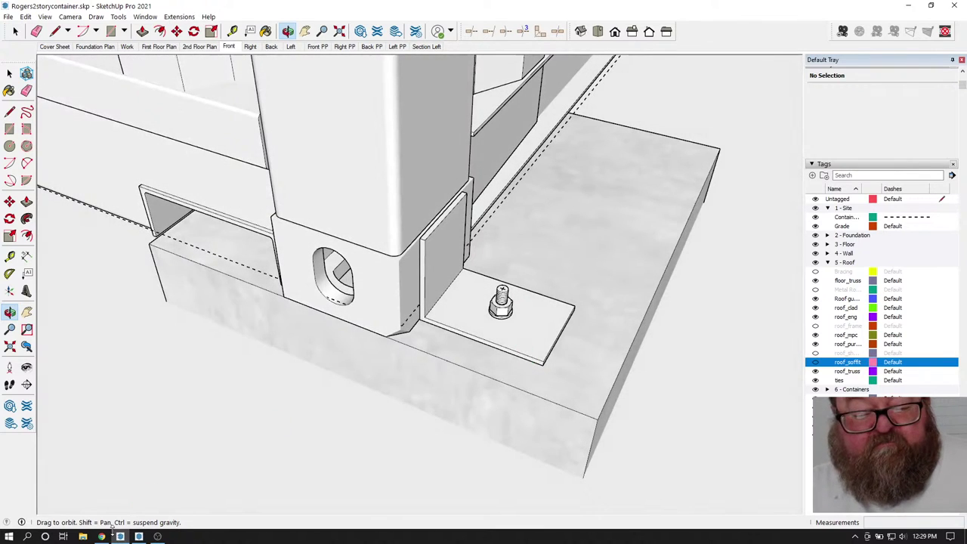
- Switch to Chrome and search Google in a new tab for "bolted steel structure"
{"action": "left_click", "coordinate": [102, 536]}
{"action": "left_click", "coordinate": [139, 9]}
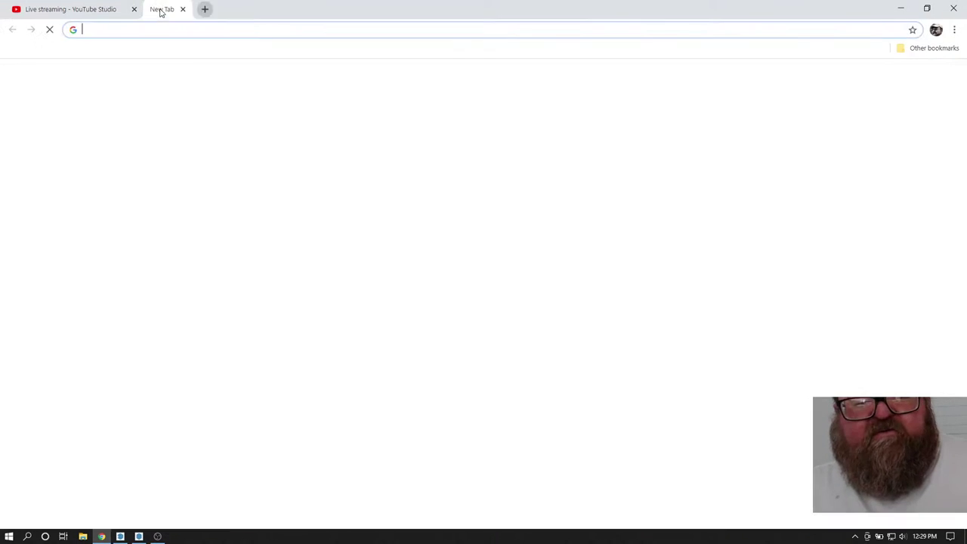
{"action": "left_click", "coordinate": [403, 238]}
{"action": "type", "text": "b"}
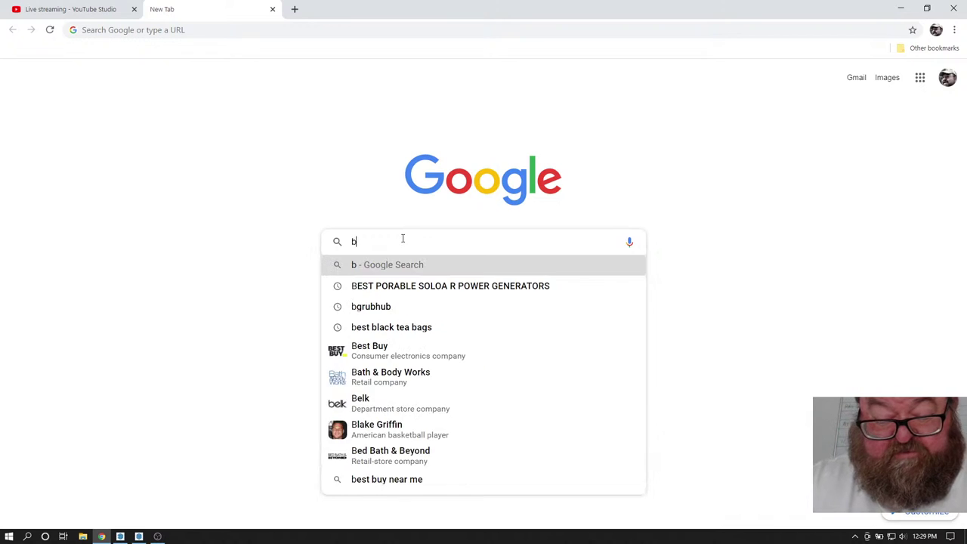
{"action": "type", "text": "olted stee"}
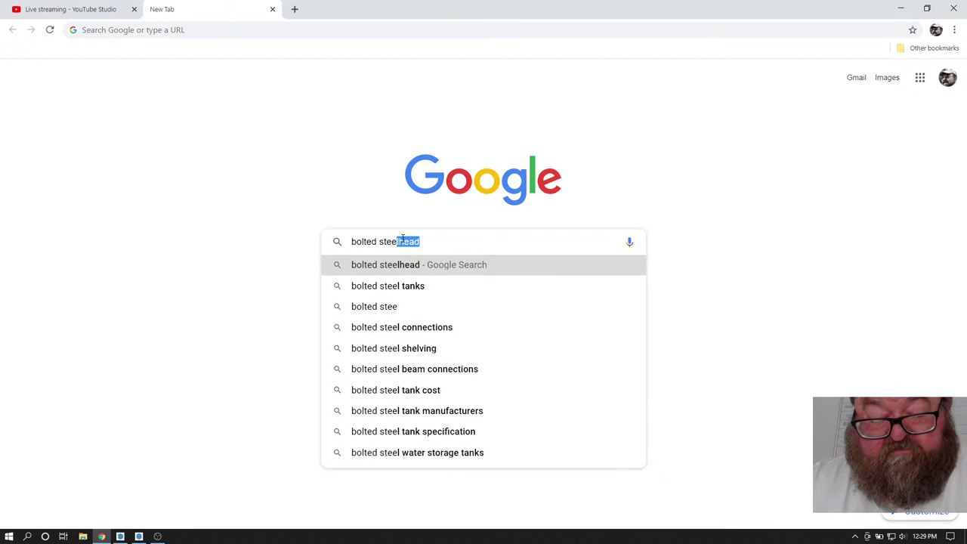
{"action": "type", "text": "l structure"}
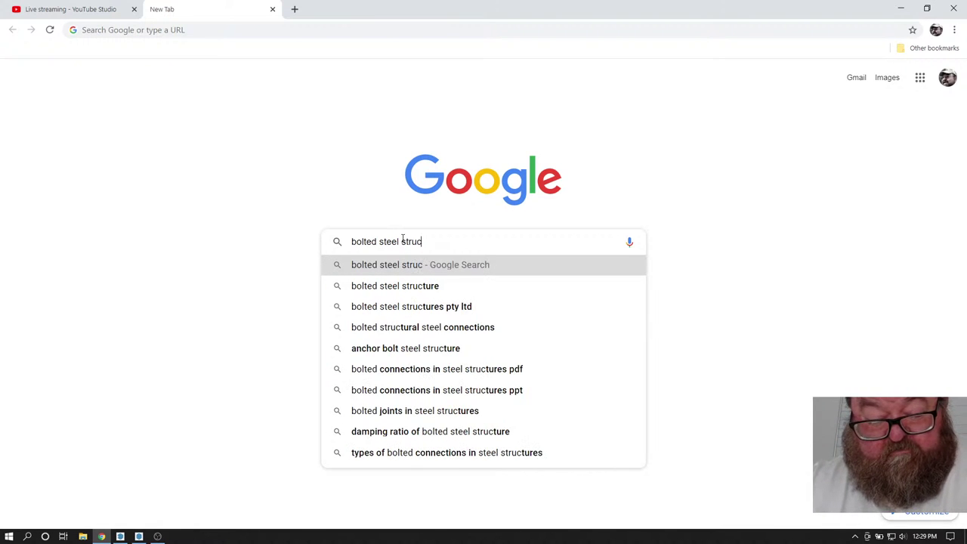
{"action": "key", "text": "Return"}
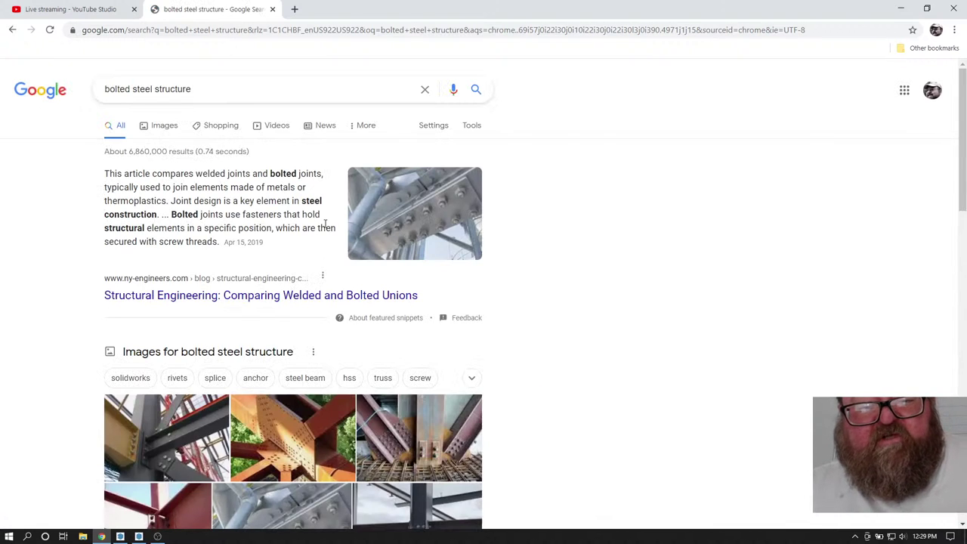
- Show the image results and open the tboake.com source page of the Bolted Connections photo with the round column
{"action": "left_click", "coordinate": [172, 126]}
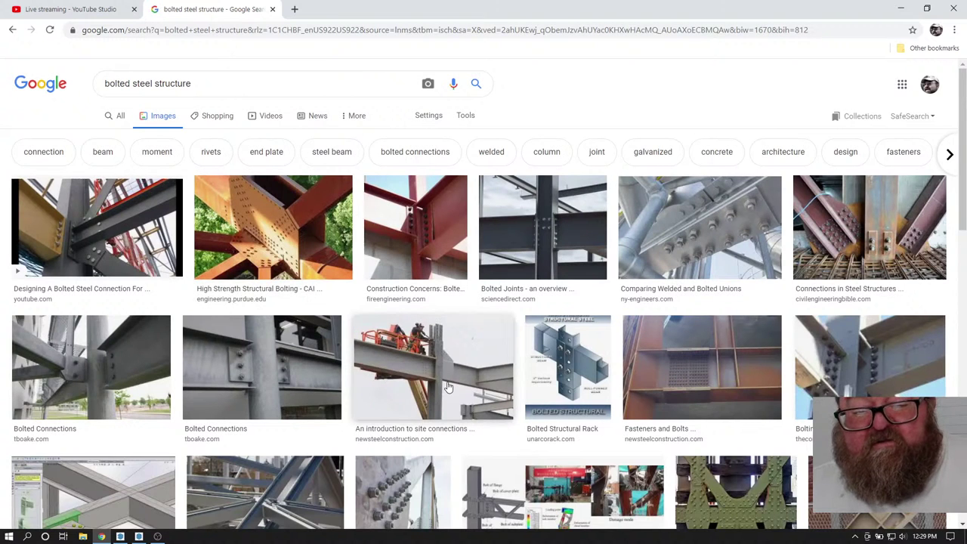
{"action": "left_click", "coordinate": [302, 381]}
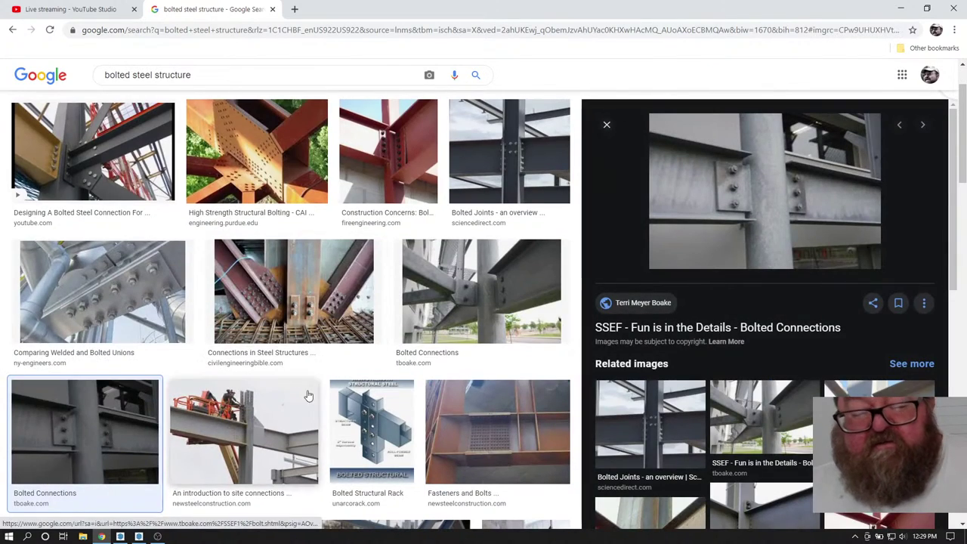
{"action": "left_click", "coordinate": [744, 189]}
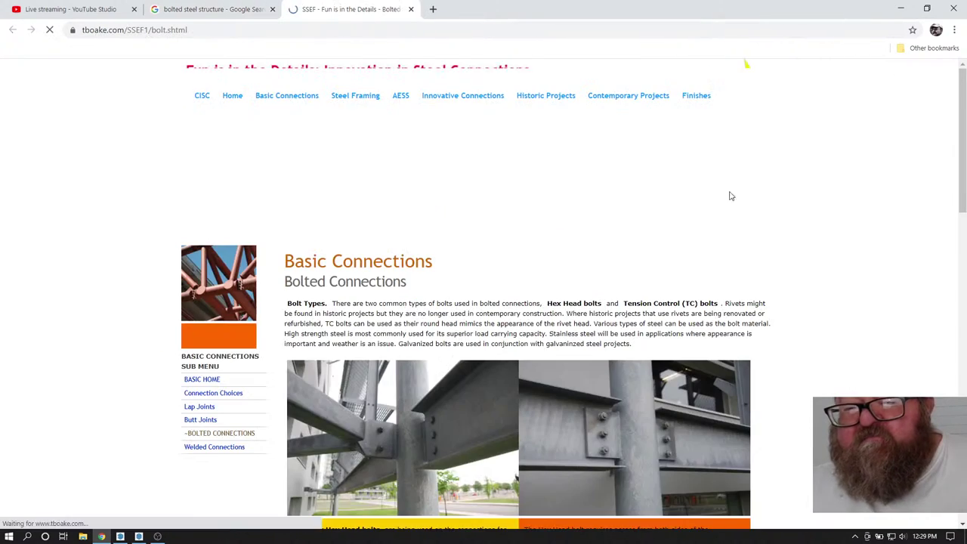
- Read through the Bolted Connections page, from the bolt types and hex head photos to the erection and tightening sections
{"action": "scroll", "coordinate": [616, 304], "scroll_direction": "down", "scroll_amount": 2}
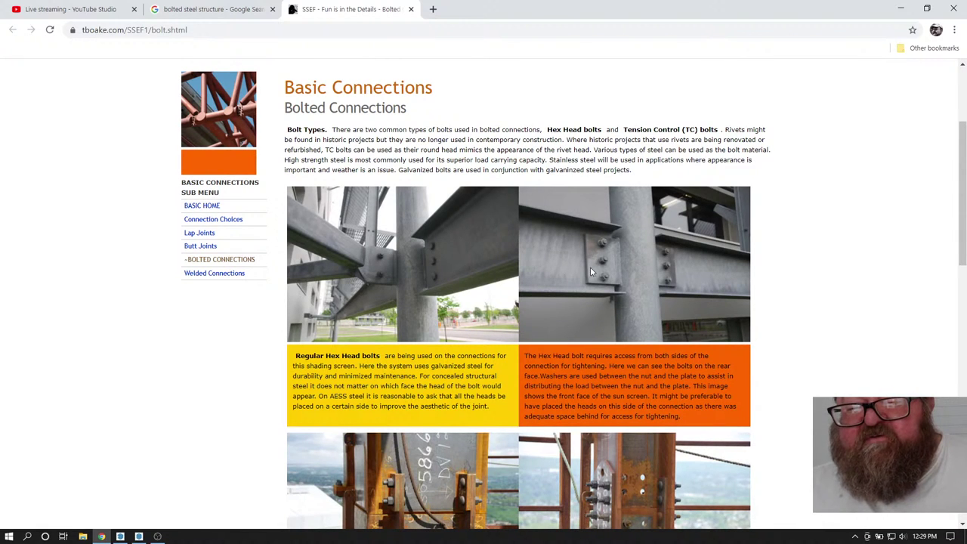
{"action": "scroll", "coordinate": [355, 260], "scroll_direction": "up", "scroll_amount": 1}
{"action": "scroll", "coordinate": [389, 275], "scroll_direction": "down", "scroll_amount": 5}
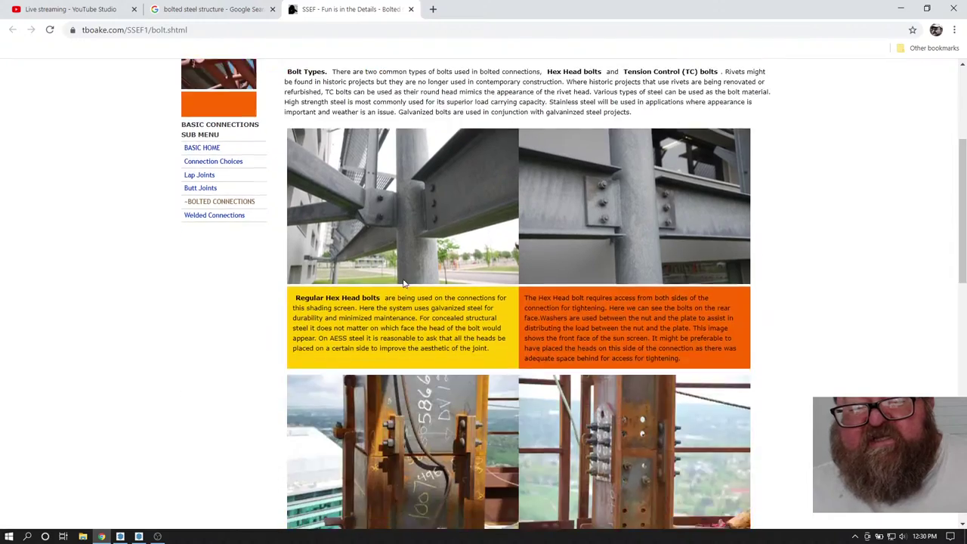
{"action": "scroll", "coordinate": [434, 217], "scroll_direction": "down", "scroll_amount": 4}
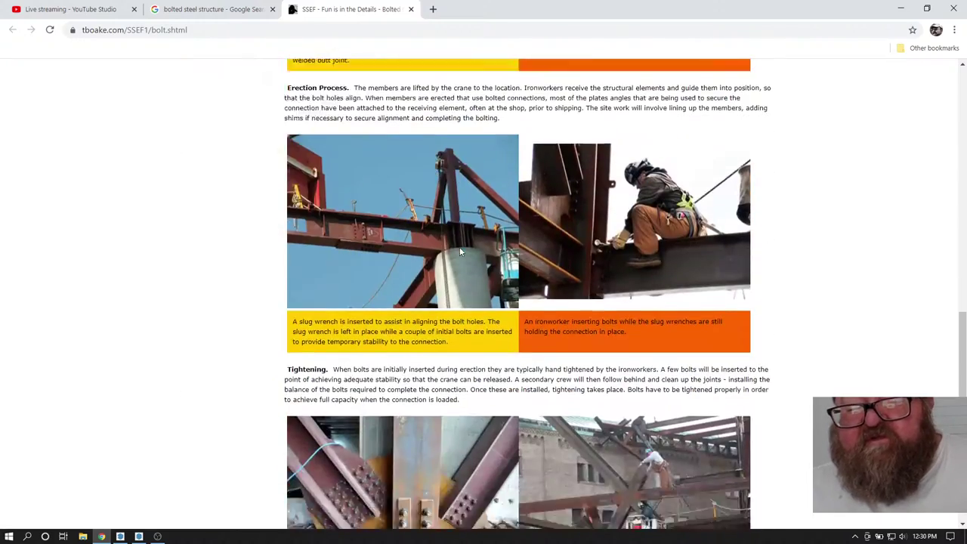
- Read the Tightening section and its photo captions on the Bolted Connections page, and close the page
{"action": "scroll", "coordinate": [460, 248], "scroll_direction": "down", "scroll_amount": 3}
{"action": "scroll", "coordinate": [453, 257], "scroll_direction": "up", "scroll_amount": 3}
{"action": "scroll", "coordinate": [442, 291], "scroll_direction": "down", "scroll_amount": 3}
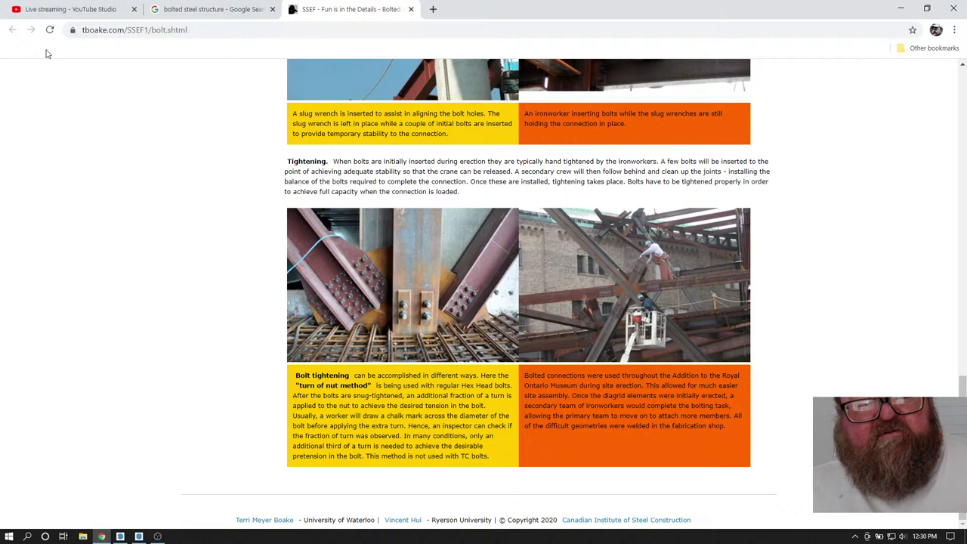
{"action": "left_click", "coordinate": [410, 9]}
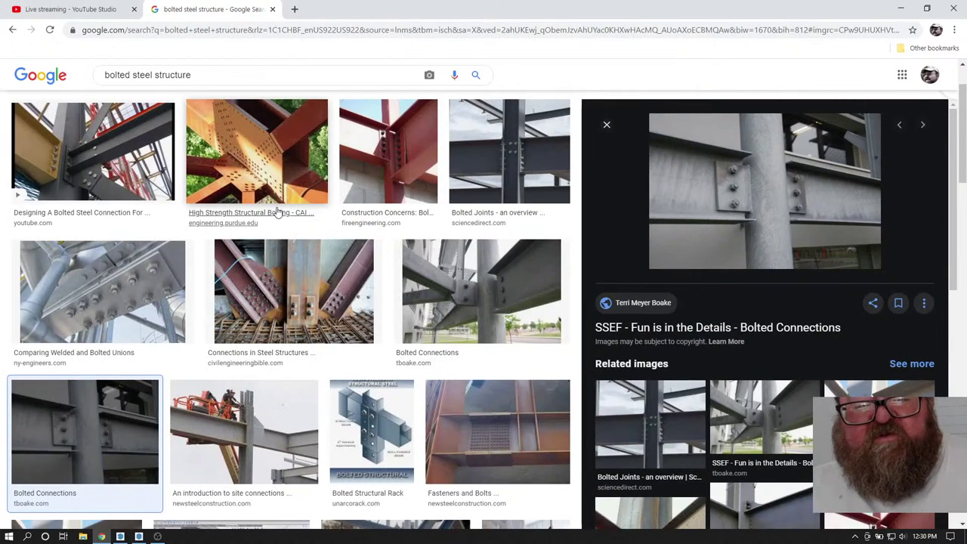
- Preview the americanfastener.com galvanized structural bolts photo in the image results and look through its related images and further results
{"action": "scroll", "coordinate": [278, 214], "scroll_direction": "down", "scroll_amount": 5}
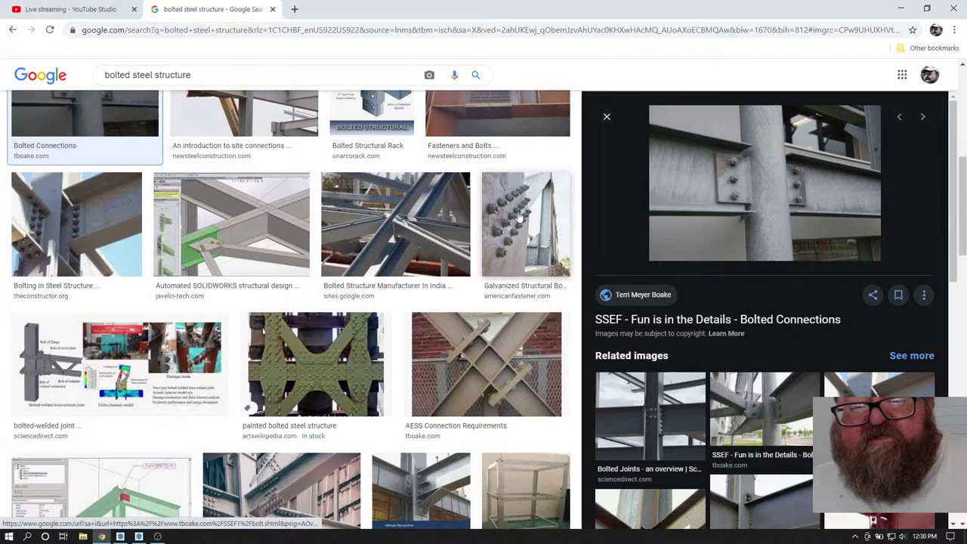
{"action": "left_click", "coordinate": [518, 217]}
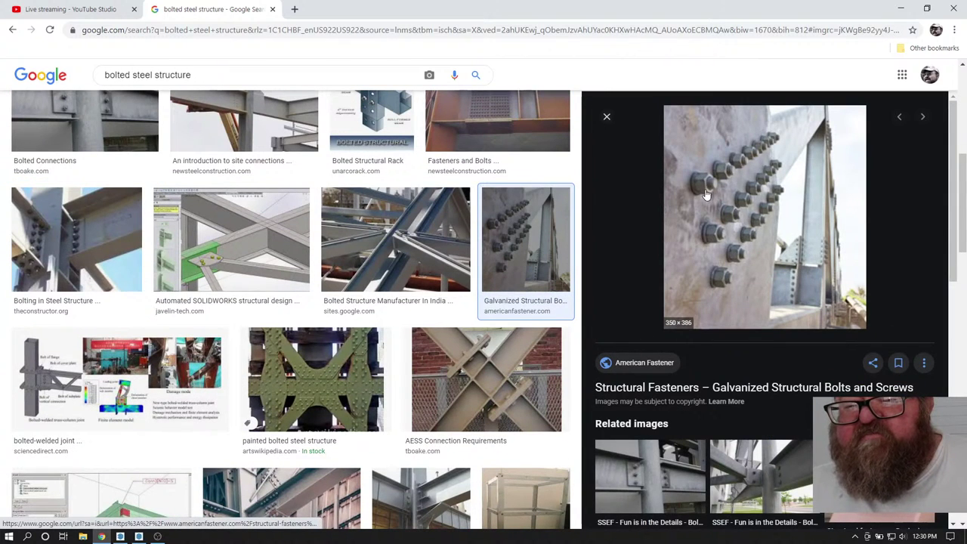
{"action": "scroll", "coordinate": [725, 257], "scroll_direction": "down", "scroll_amount": 3}
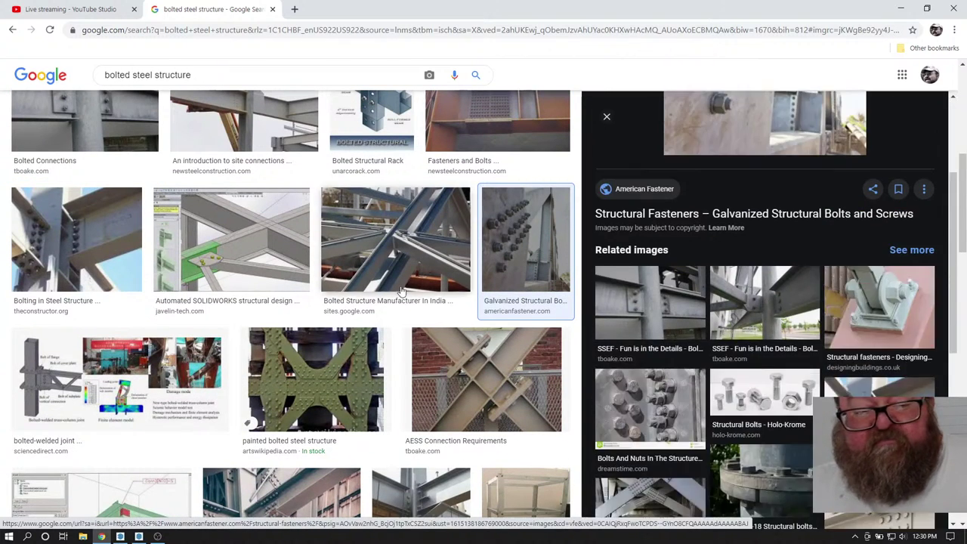
{"action": "scroll", "coordinate": [246, 227], "scroll_direction": "down", "scroll_amount": 5}
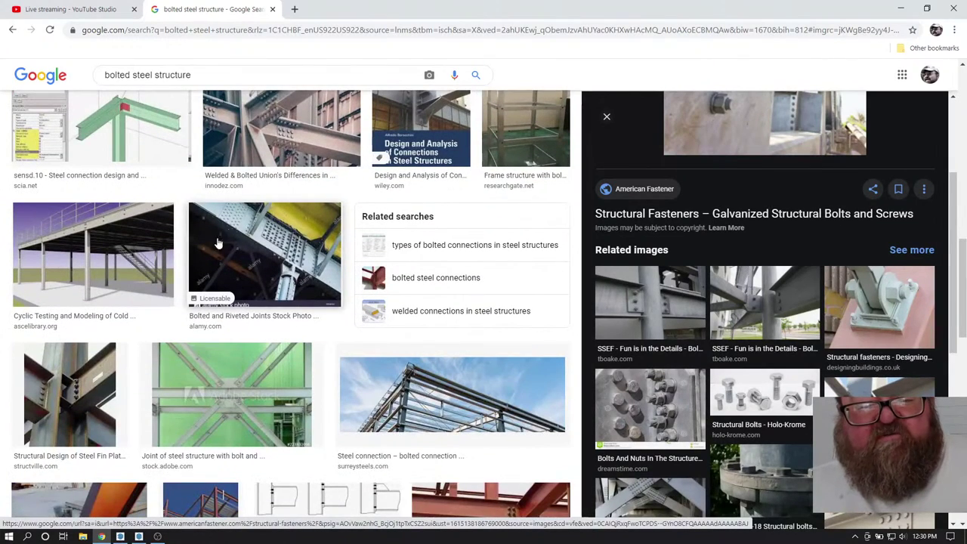
{"action": "scroll", "coordinate": [212, 266], "scroll_direction": "down", "scroll_amount": 3}
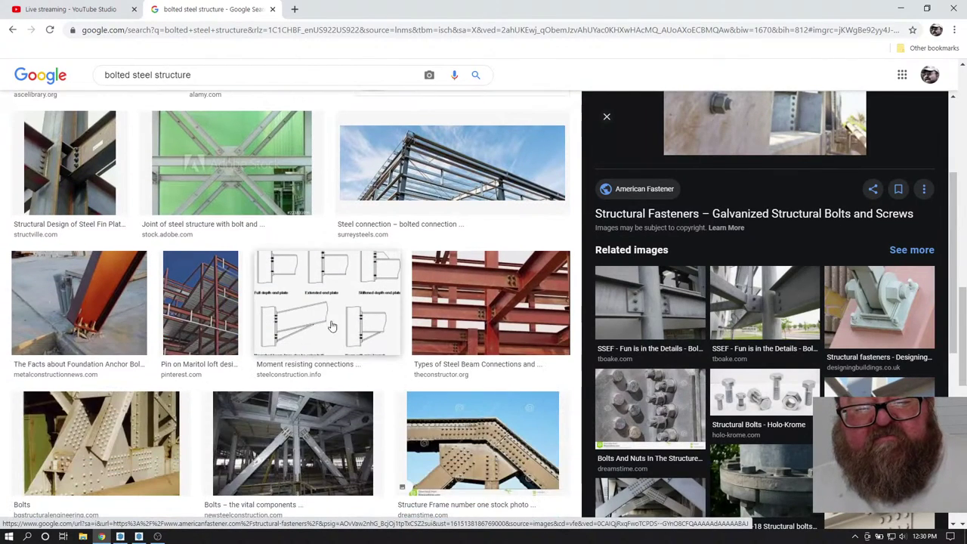
- Preview the steelconstruction.info diagram of moment resisting connections and examine its haunched beam and end plate types
{"action": "left_click", "coordinate": [308, 278]}
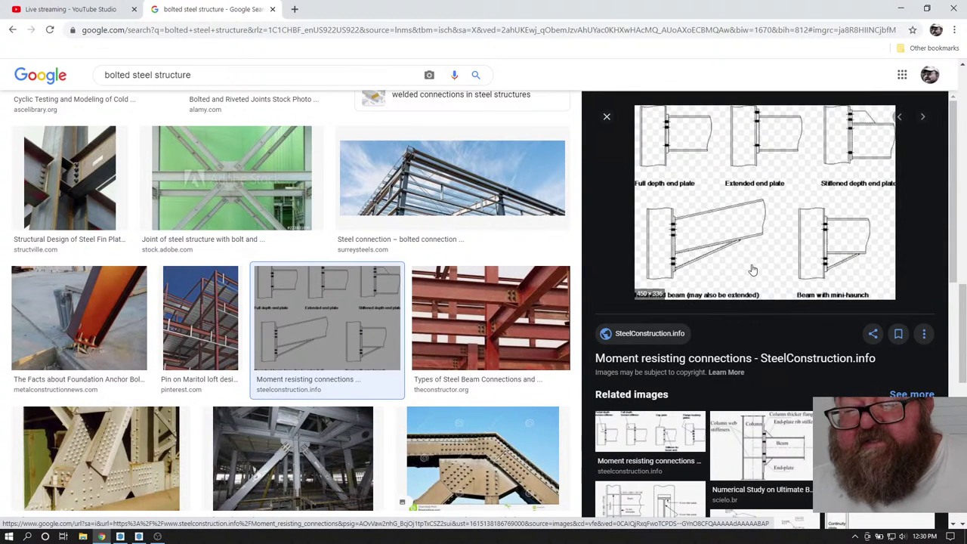
{"action": "left_click", "coordinate": [727, 250]}
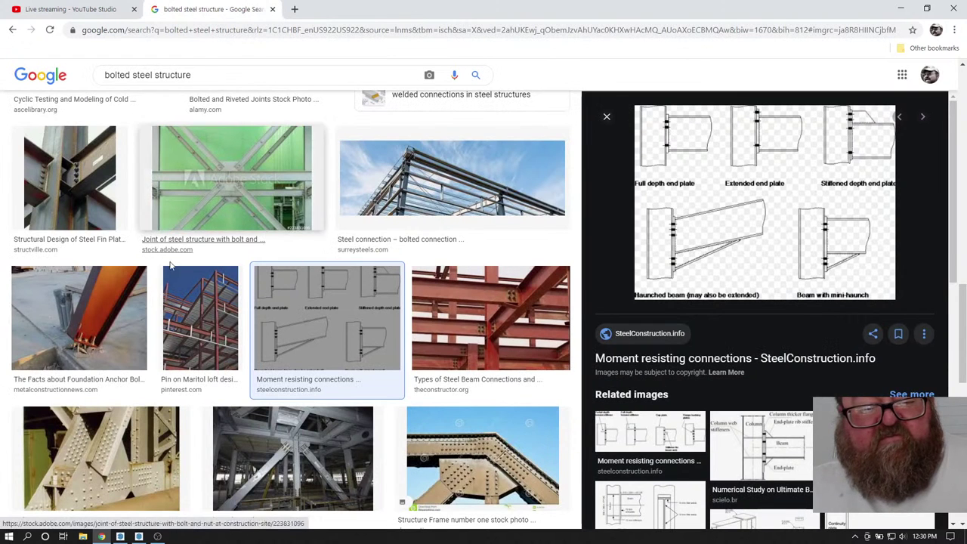
{"action": "scroll", "coordinate": [102, 389], "scroll_direction": "down", "scroll_amount": 1}
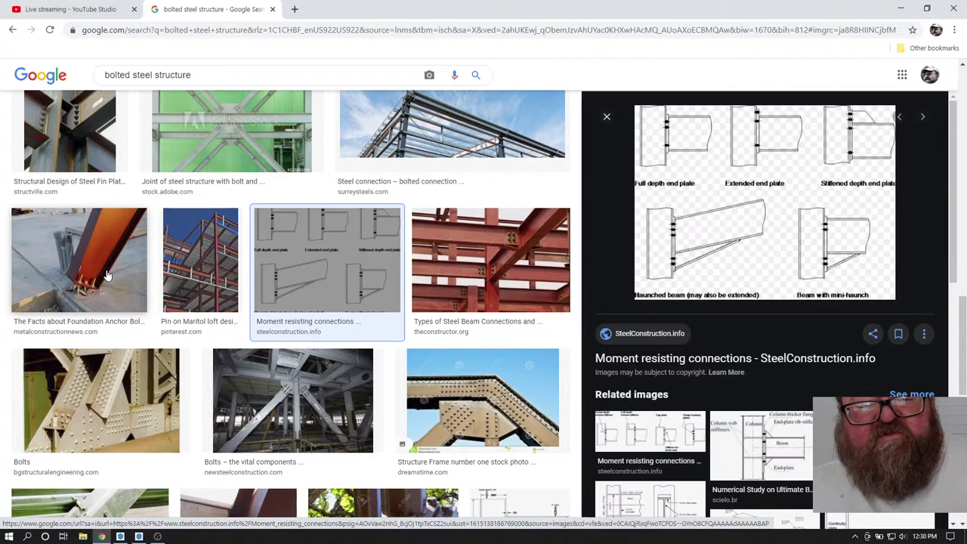
- Preview the structville.com photo of the steel fin plate connection and browse more of the bolted structure images
{"action": "left_click", "coordinate": [59, 130]}
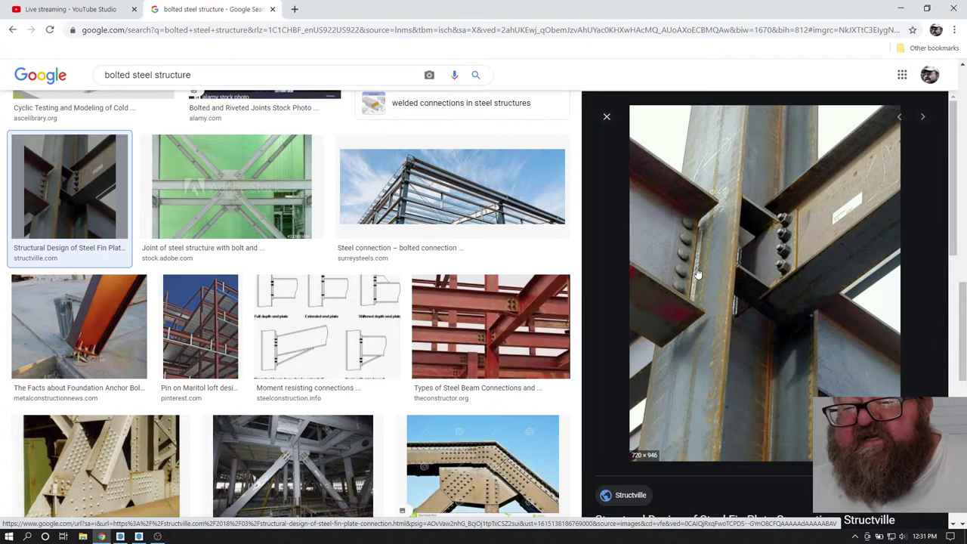
{"action": "scroll", "coordinate": [757, 271], "scroll_direction": "down", "scroll_amount": 2}
{"action": "scroll", "coordinate": [758, 271], "scroll_direction": "up", "scroll_amount": 2}
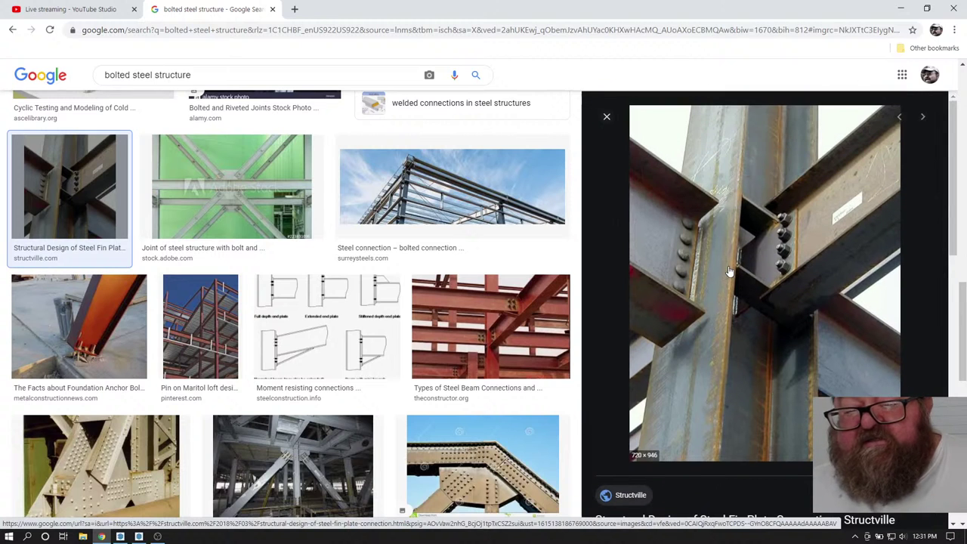
{"action": "scroll", "coordinate": [291, 358], "scroll_direction": "down", "scroll_amount": 1}
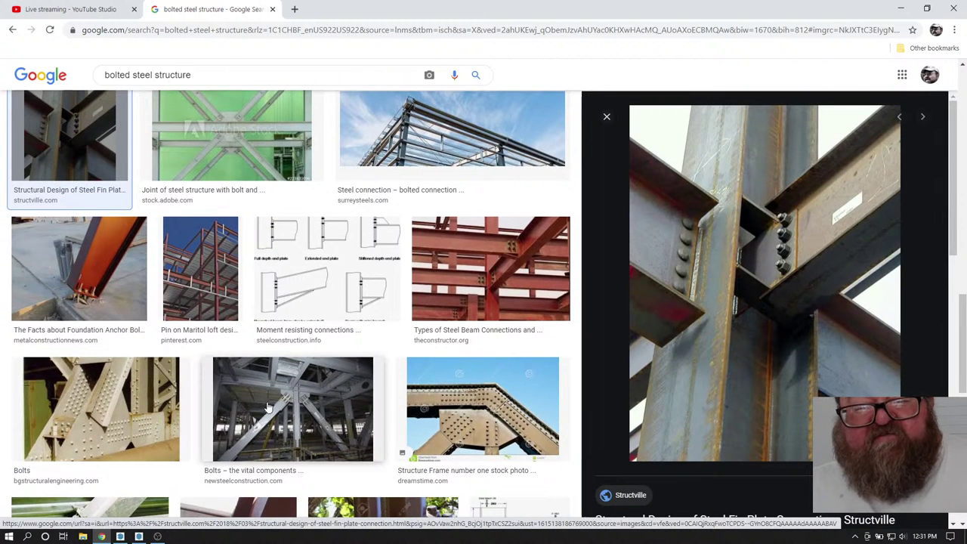
{"action": "scroll", "coordinate": [162, 438], "scroll_direction": "down", "scroll_amount": 3}
{"action": "scroll", "coordinate": [107, 320], "scroll_direction": "down", "scroll_amount": 2}
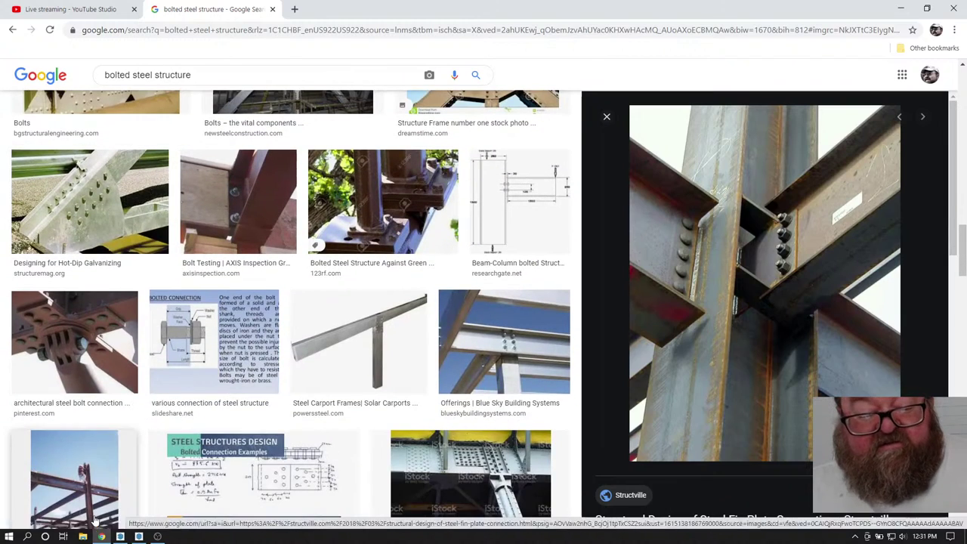
- Look at the SketchUp model and the LayOut elevations page, and return to Chrome to check the YouTube Studio live chat
{"action": "key", "text": "alt+Tab"}
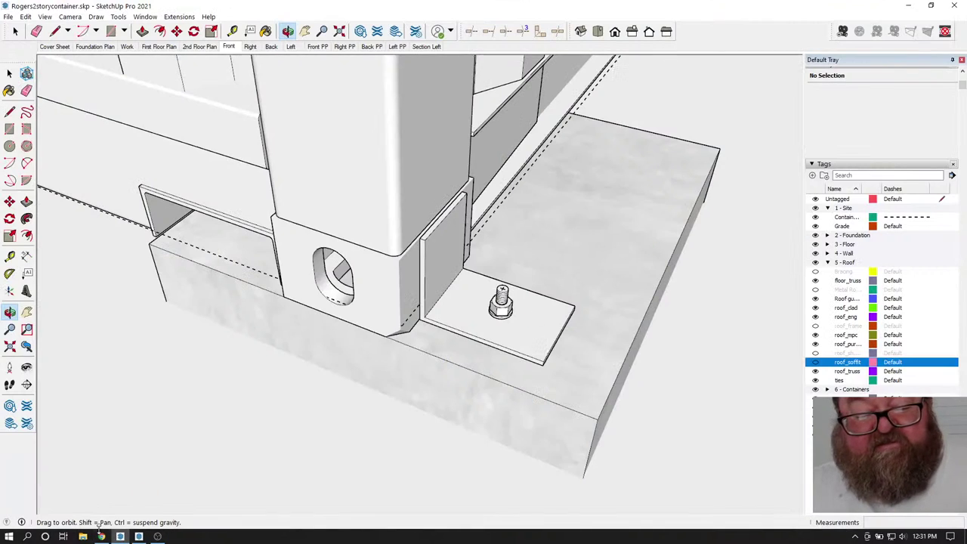
{"action": "left_click", "coordinate": [138, 536]}
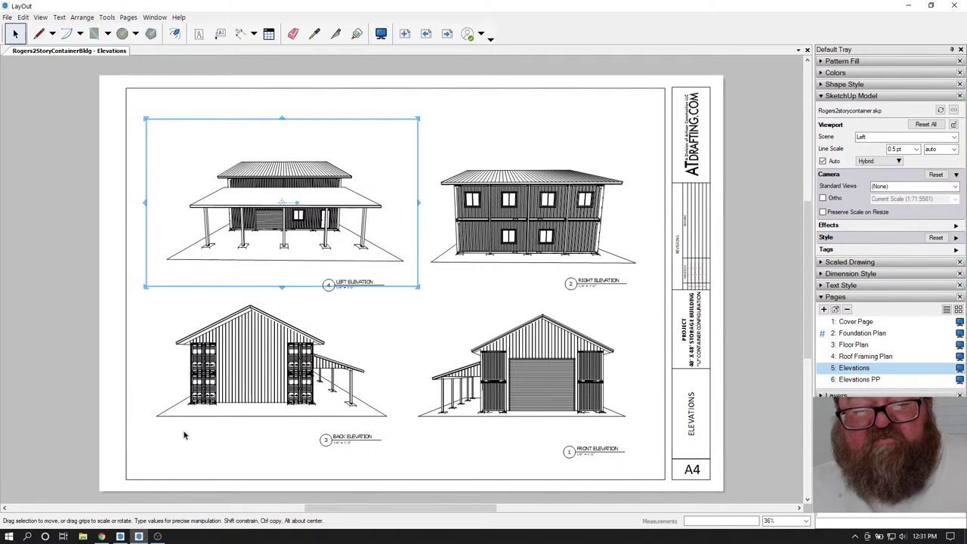
{"action": "left_click", "coordinate": [103, 537]}
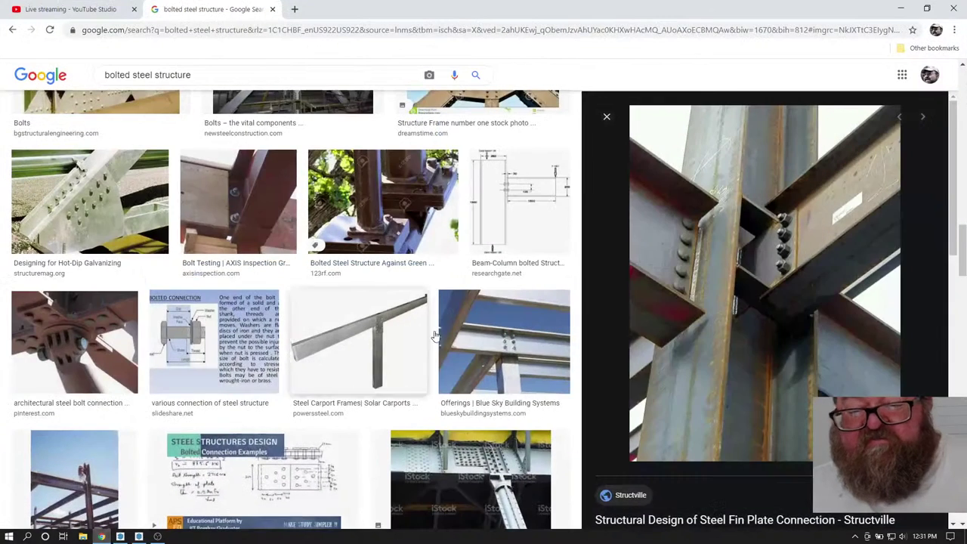
{"action": "left_click", "coordinate": [60, 10]}
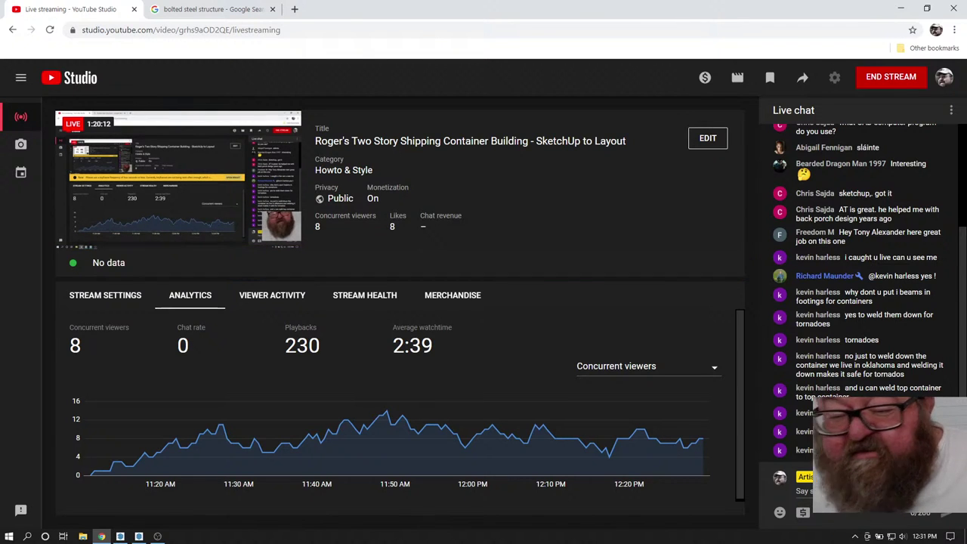
- Switch to SketchUp and examine the two bolted angle brackets joining the wall post's top to the roof beam and container
{"action": "left_click", "coordinate": [119, 538]}
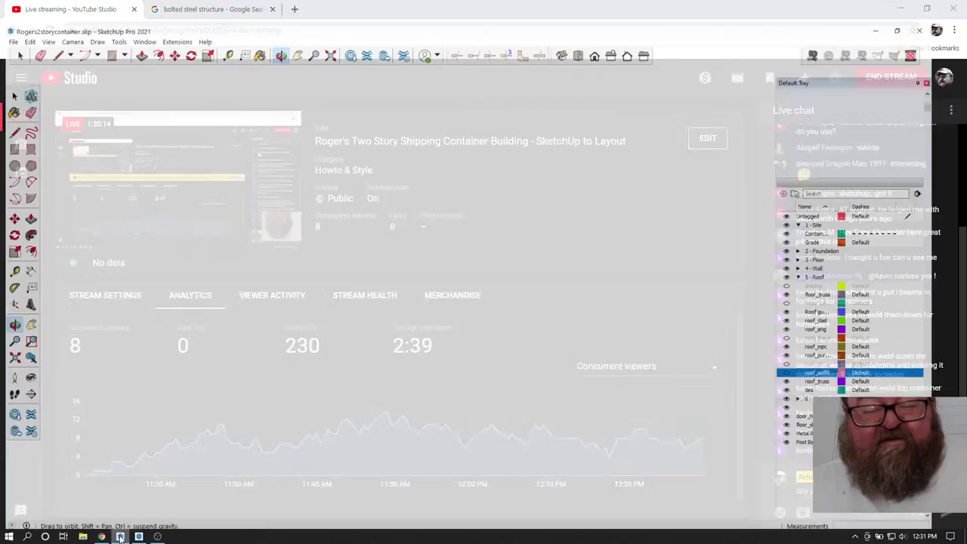
{"action": "mouse_move", "coordinate": [412, 394]}
{"action": "middle_mouse_down"}
{"action": "mouse_move", "coordinate": [442, 405]}
{"action": "mouse_move", "coordinate": [445, 393]}
{"action": "mouse_move", "coordinate": [259, 330]}
{"action": "mouse_move", "coordinate": [202, 337]}
{"action": "mouse_move", "coordinate": [264, 325]}
{"action": "mouse_move", "coordinate": [315, 249]}
{"action": "mouse_move", "coordinate": [243, 226]}
{"action": "middle_mouse_up"}
{"action": "middle_click_drag", "start_coordinate": [400, 285], "coordinate": [475, 332]}
{"action": "scroll", "coordinate": [475, 332], "scroll_direction": "down", "scroll_amount": 10}
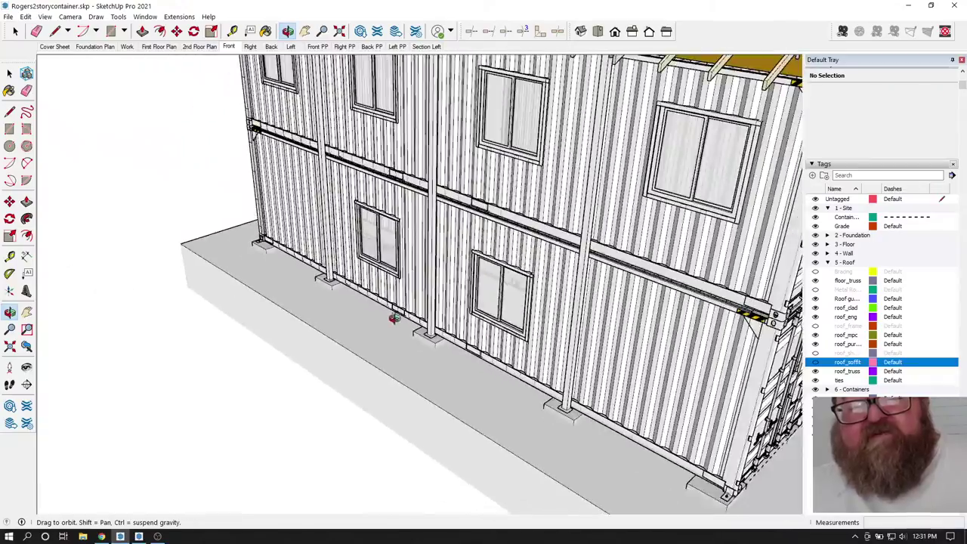
{"action": "scroll", "coordinate": [444, 313], "scroll_direction": "up", "scroll_amount": 10}
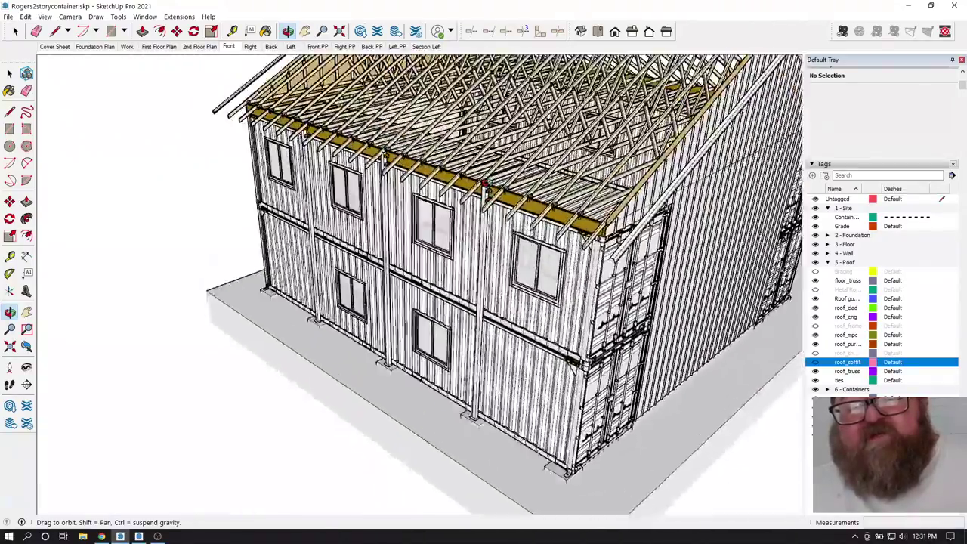
{"action": "scroll", "coordinate": [489, 200], "scroll_direction": "up", "scroll_amount": 8}
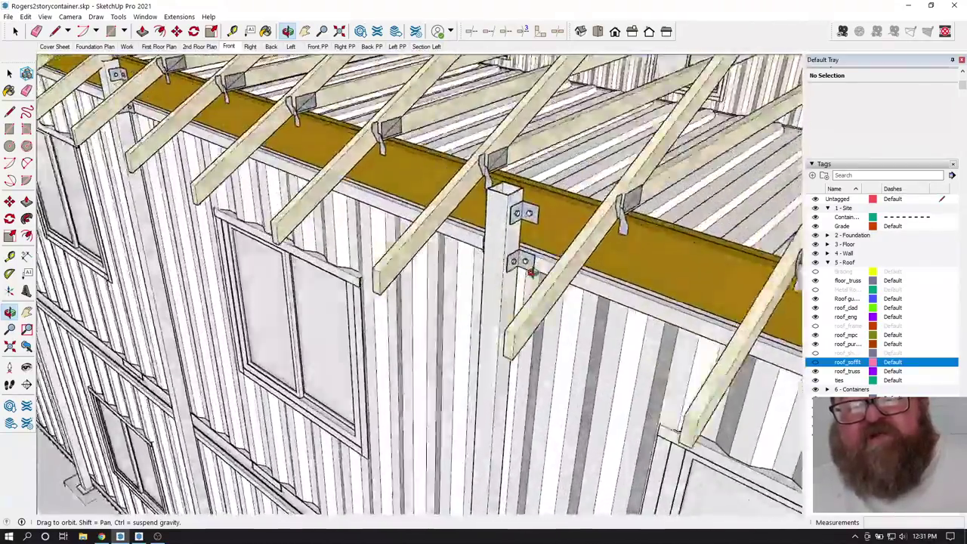
{"action": "scroll", "coordinate": [558, 208], "scroll_direction": "up", "scroll_amount": 4}
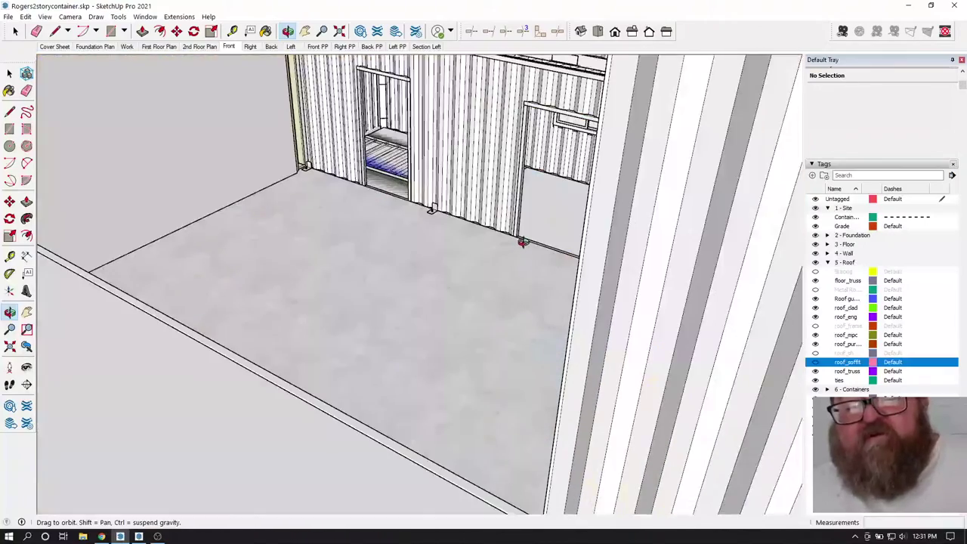
{"action": "scroll", "coordinate": [523, 242], "scroll_direction": "down", "scroll_amount": 6}
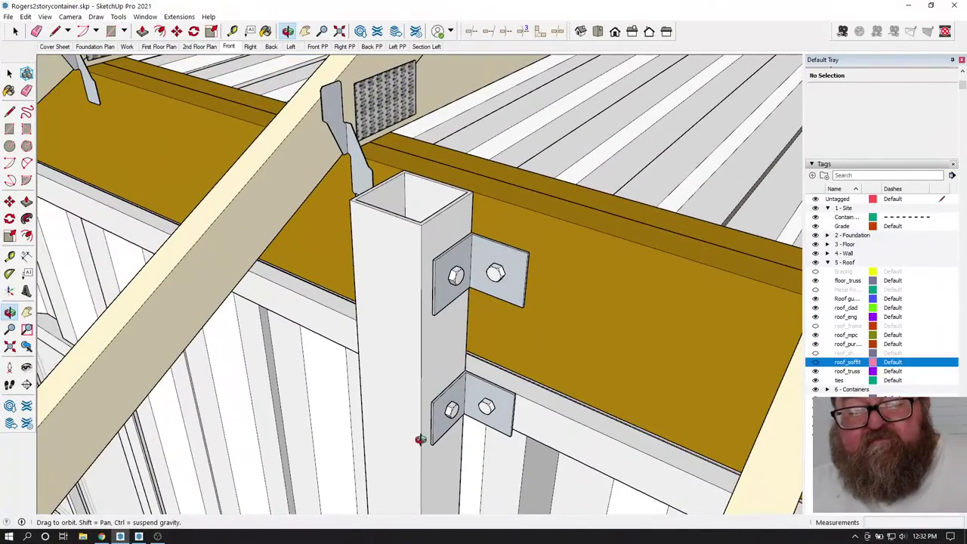
{"action": "scroll", "coordinate": [420, 439], "scroll_direction": "up", "scroll_amount": 2}
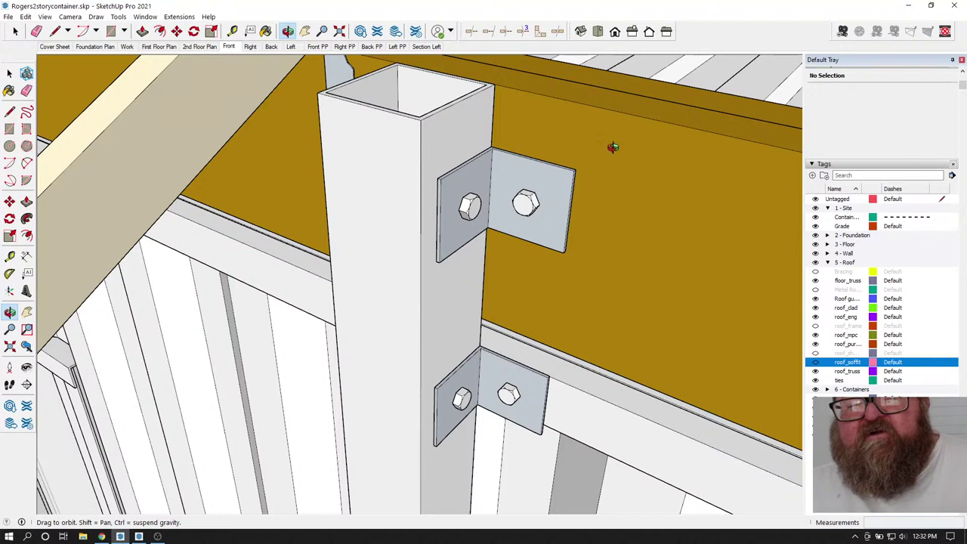
{"action": "left_click_drag", "start_coordinate": [495, 250], "coordinate": [632, 151]}
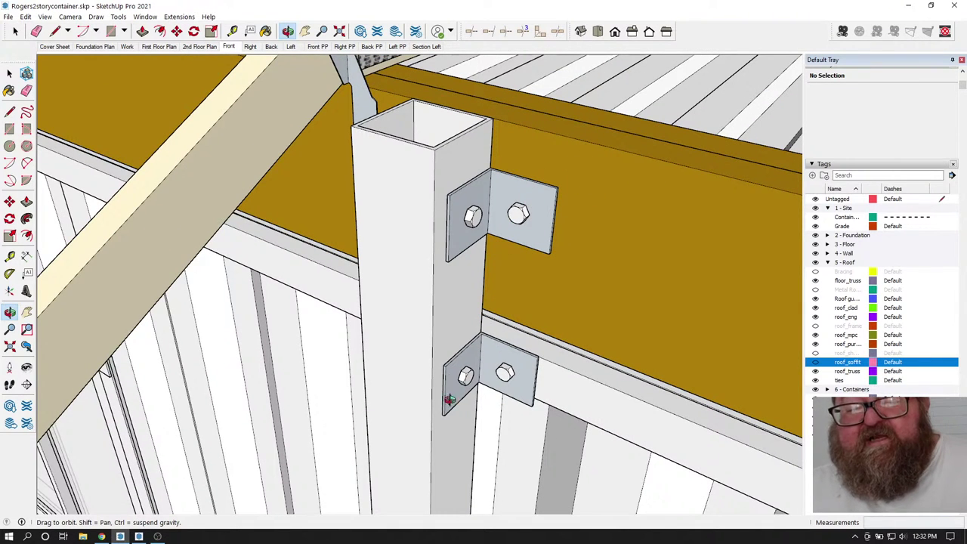
- Inspect the lower angle bracket and its two bolts between the post and the container's top rail up close
{"action": "scroll", "coordinate": [449, 401], "scroll_direction": "up", "scroll_amount": 6}
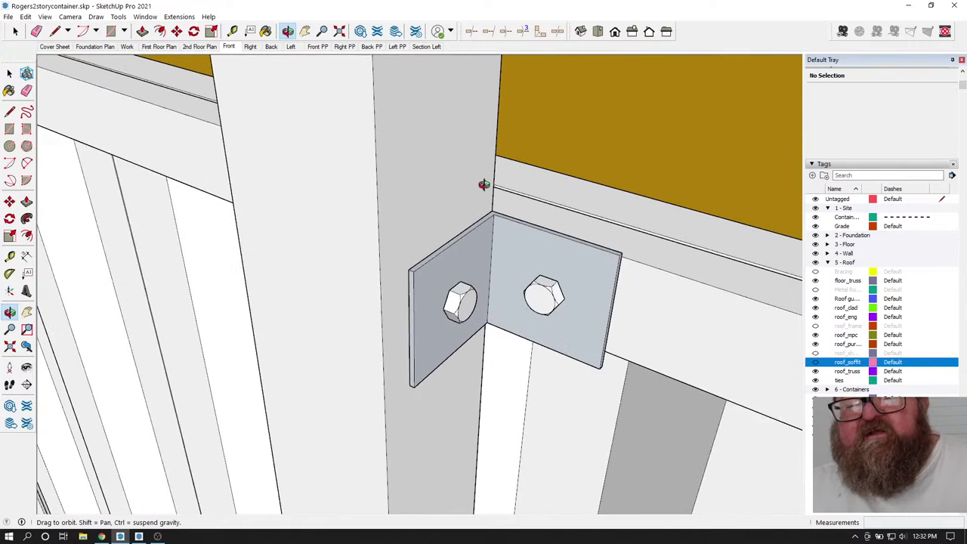
{"action": "scroll", "coordinate": [499, 226], "scroll_direction": "down", "scroll_amount": 2}
{"action": "scroll", "coordinate": [582, 295], "scroll_direction": "up", "scroll_amount": 2}
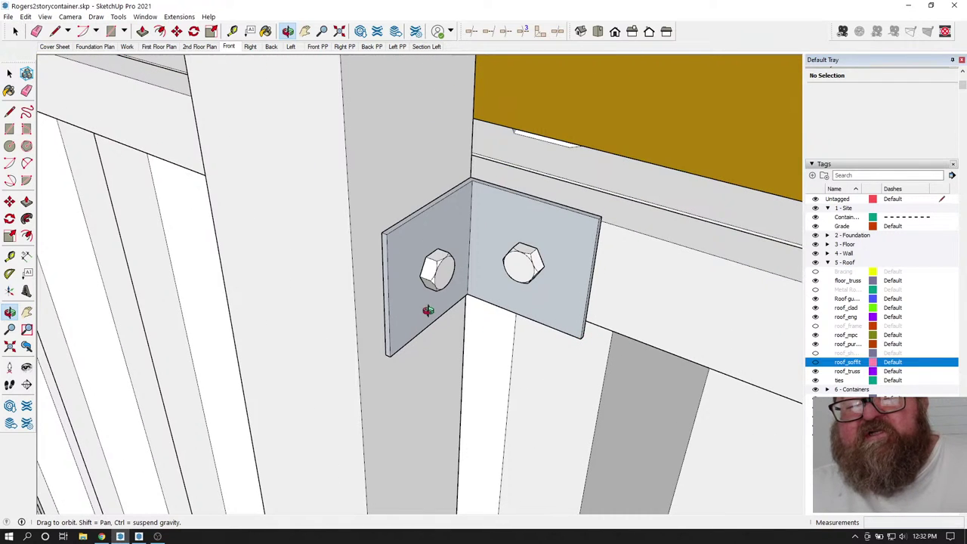
{"action": "scroll", "coordinate": [469, 216], "scroll_direction": "down", "scroll_amount": 1}
{"action": "left_click_drag", "start_coordinate": [471, 204], "coordinate": [509, 243]}
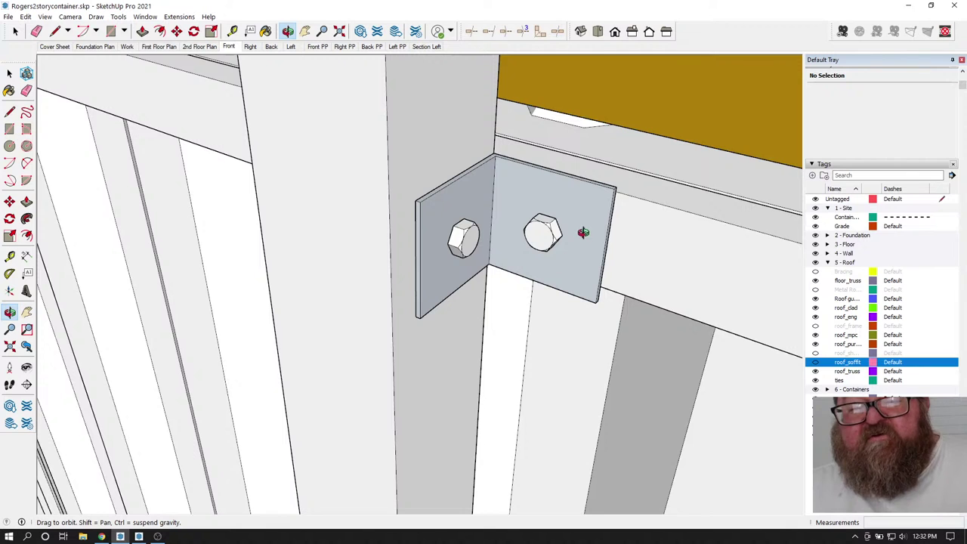
- Check the live chat in YouTube Studio, return to SketchUp and examine the lower post bracket from below and above
{"action": "left_click", "coordinate": [102, 536]}
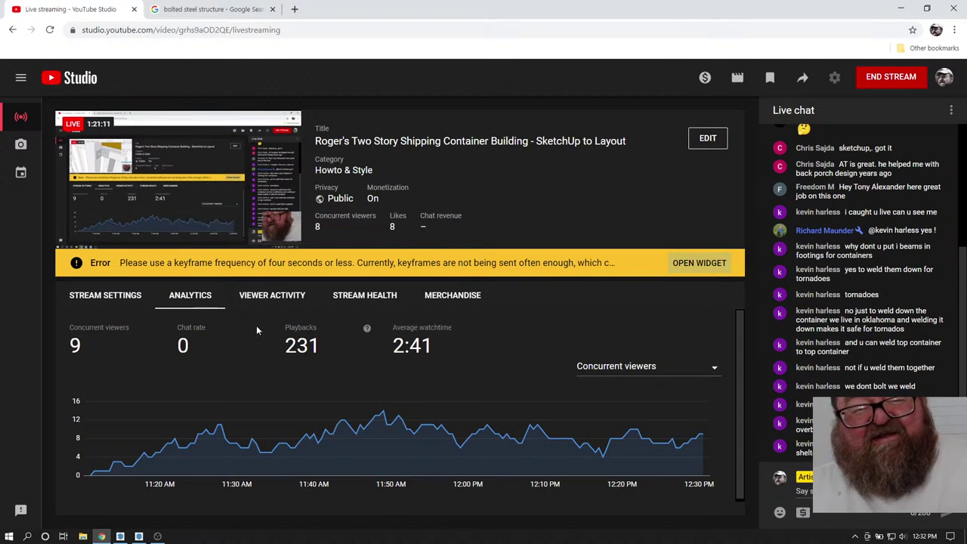
{"action": "left_click", "coordinate": [121, 537]}
{"action": "scroll", "coordinate": [371, 406], "scroll_direction": "down", "scroll_amount": 2}
{"action": "mouse_move", "coordinate": [371, 405]}
{"action": "middle_mouse_down"}
{"action": "mouse_move", "coordinate": [419, 318]}
{"action": "mouse_move", "coordinate": [423, 237]}
{"action": "mouse_move", "coordinate": [390, 229]}
{"action": "mouse_move", "coordinate": [395, 265]}
{"action": "mouse_move", "coordinate": [458, 325]}
{"action": "middle_mouse_up"}
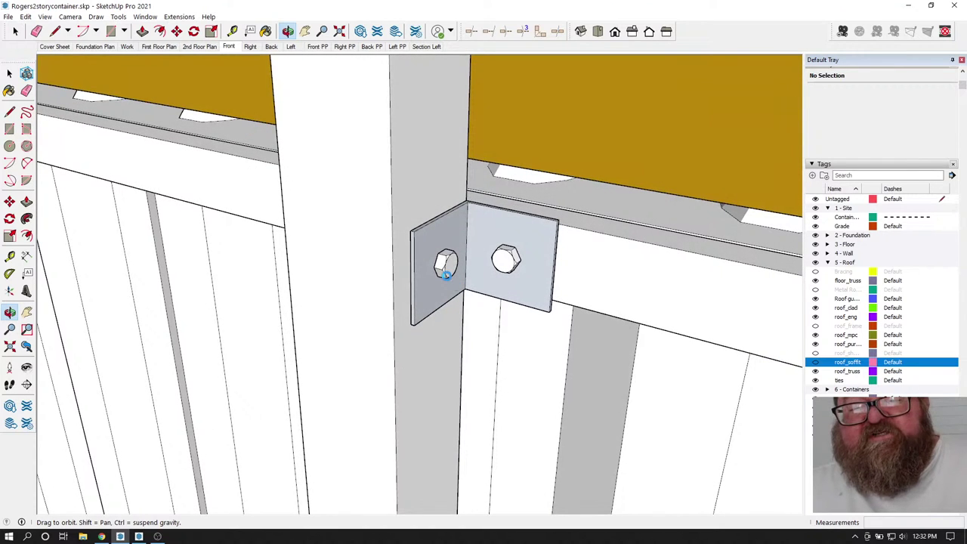
{"action": "middle_click_drag", "start_coordinate": [445, 274], "coordinate": [499, 279]}
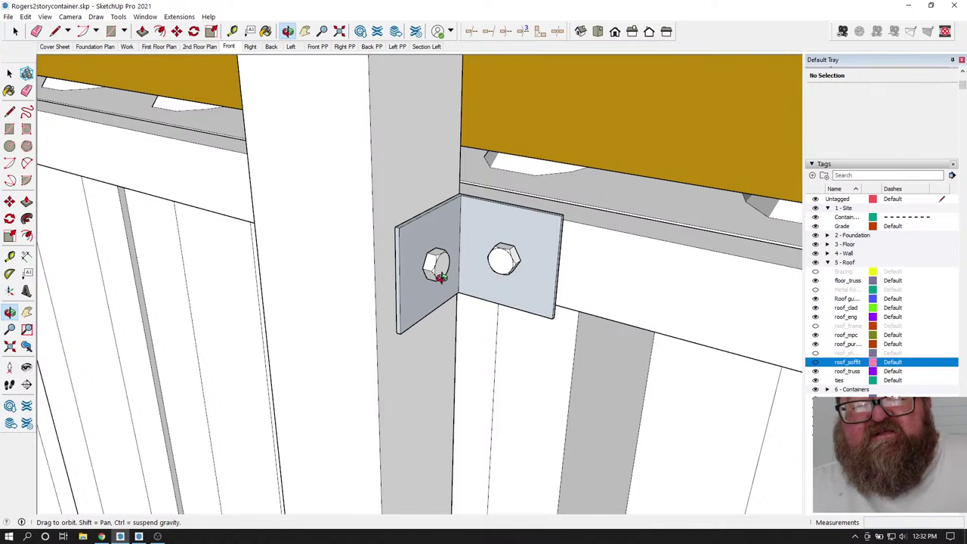
{"action": "middle_click_drag", "start_coordinate": [440, 277], "coordinate": [455, 179]}
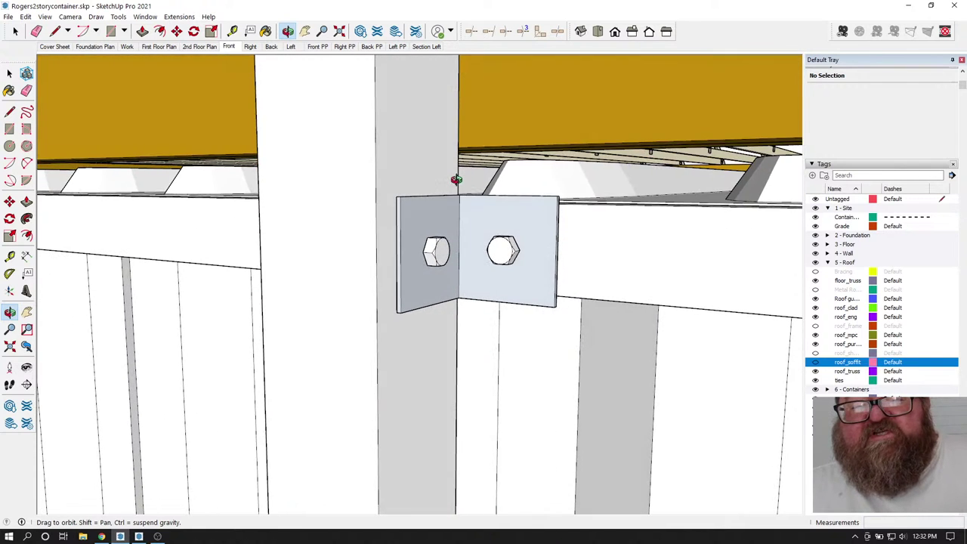
{"action": "middle_click_drag", "start_coordinate": [449, 226], "coordinate": [405, 270]}
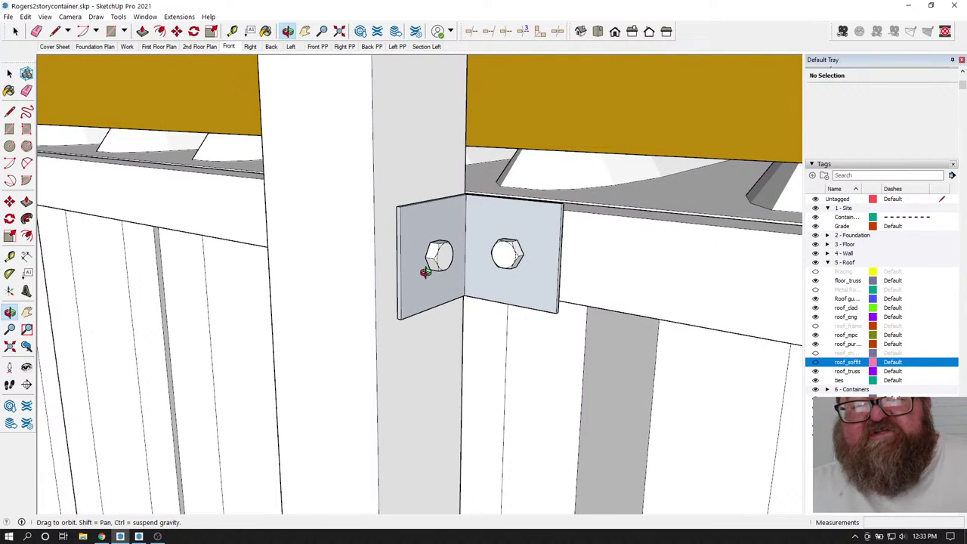
{"action": "middle_click_drag", "start_coordinate": [431, 265], "coordinate": [451, 319]}
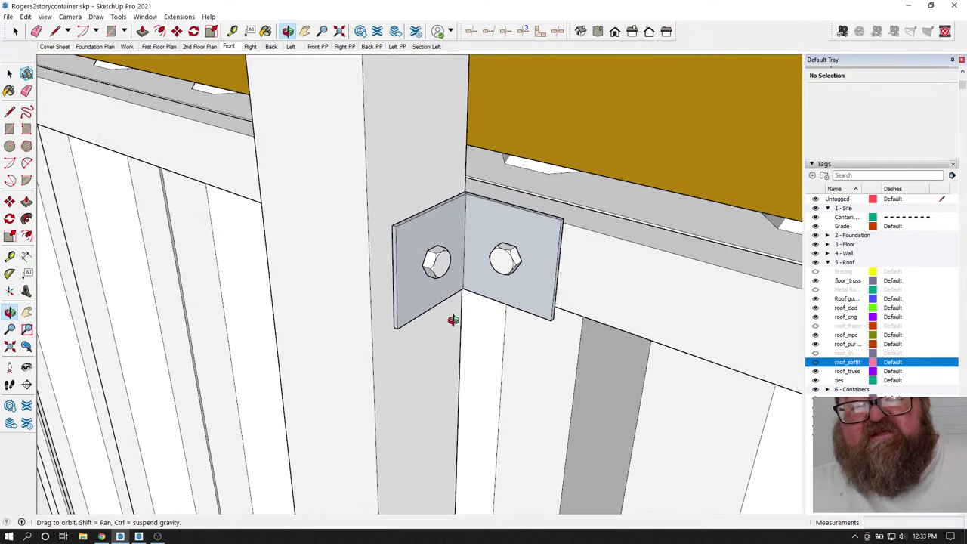
- Switch to Chrome, search Google for "tech screws" in a new tab and view the image of the Tech 5 Pro-Point screw
{"action": "left_click", "coordinate": [101, 536]}
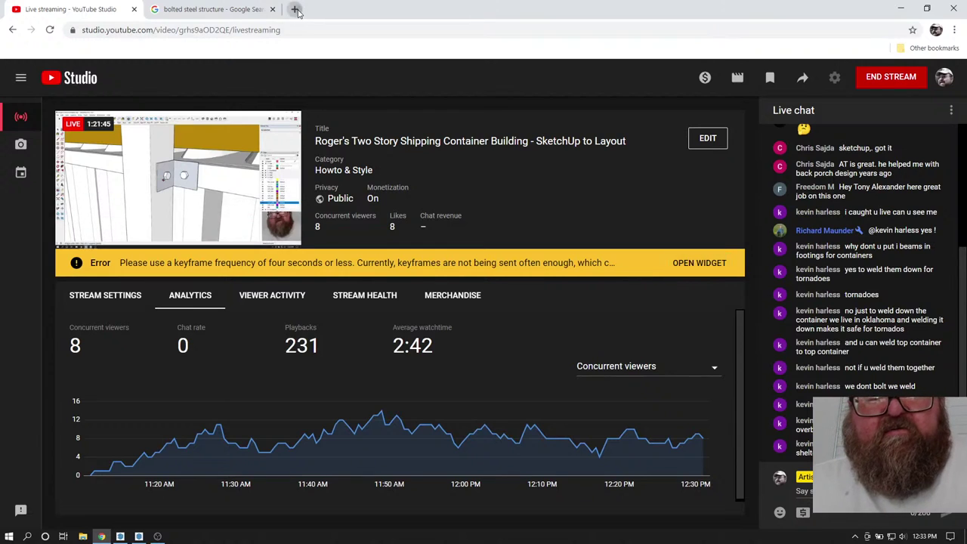
{"action": "left_click", "coordinate": [294, 9]}
{"action": "type", "text": "te"}
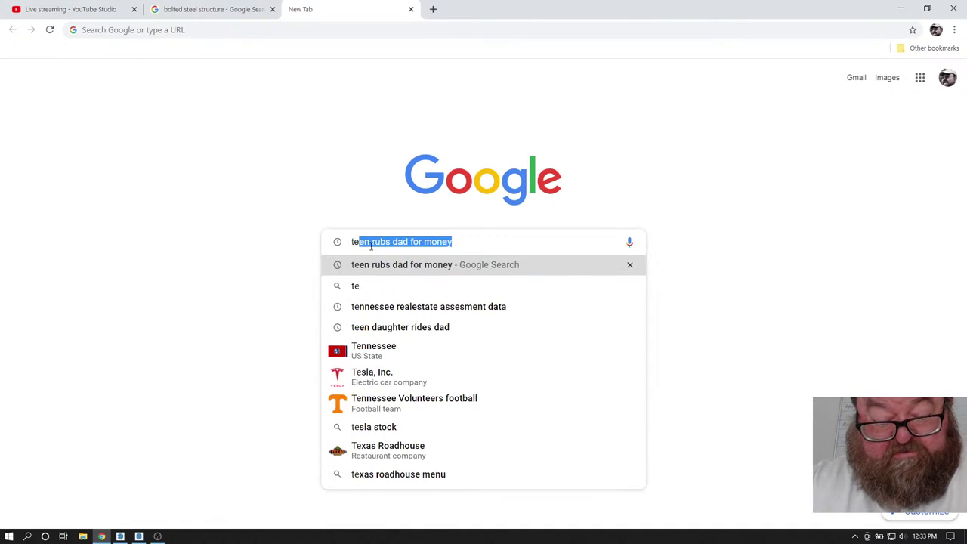
{"action": "type", "text": "ch screws"}
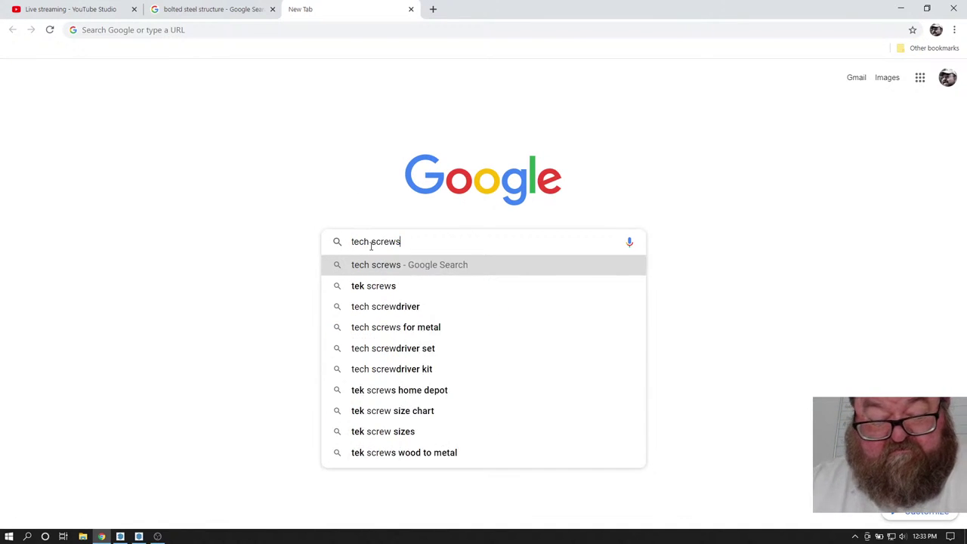
{"action": "key", "text": "Return"}
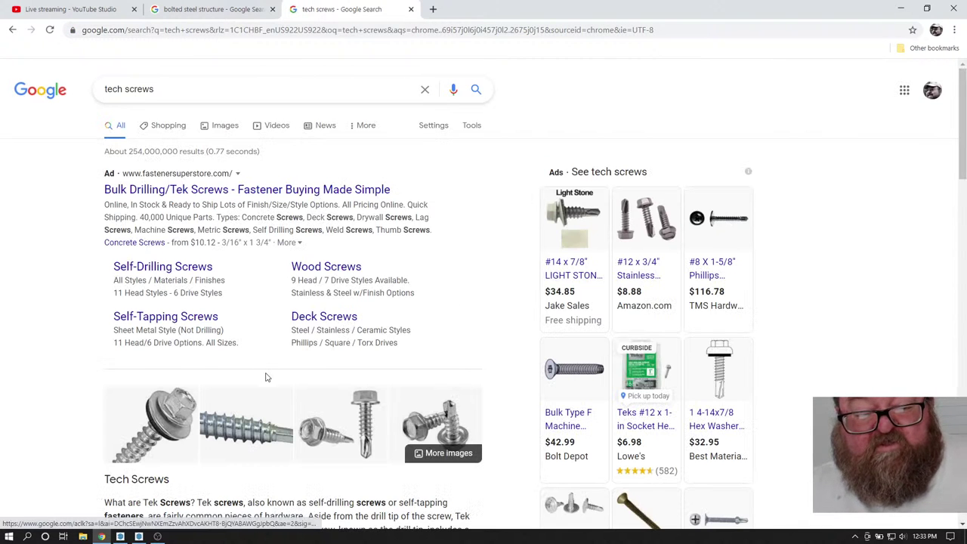
{"action": "scroll", "coordinate": [268, 377], "scroll_direction": "down", "scroll_amount": 1}
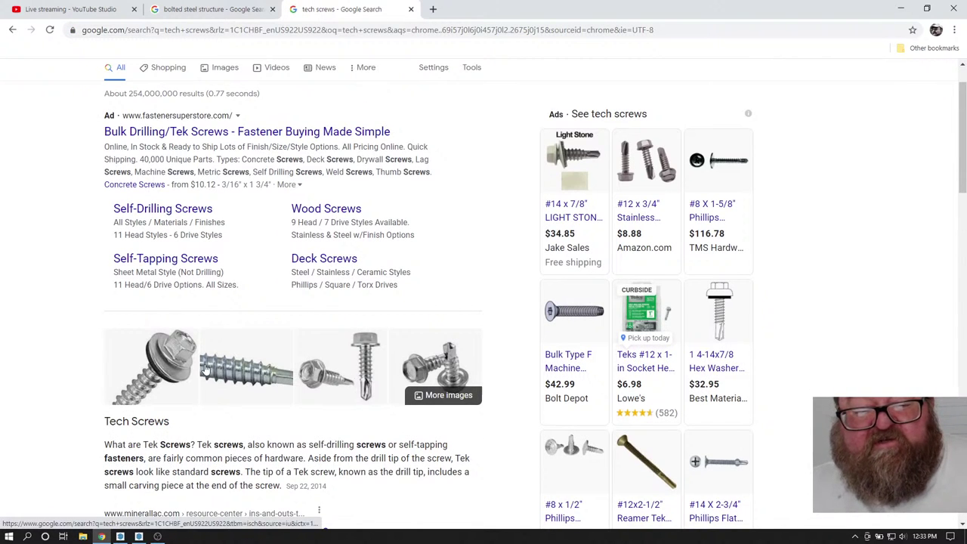
{"action": "left_click", "coordinate": [254, 368]}
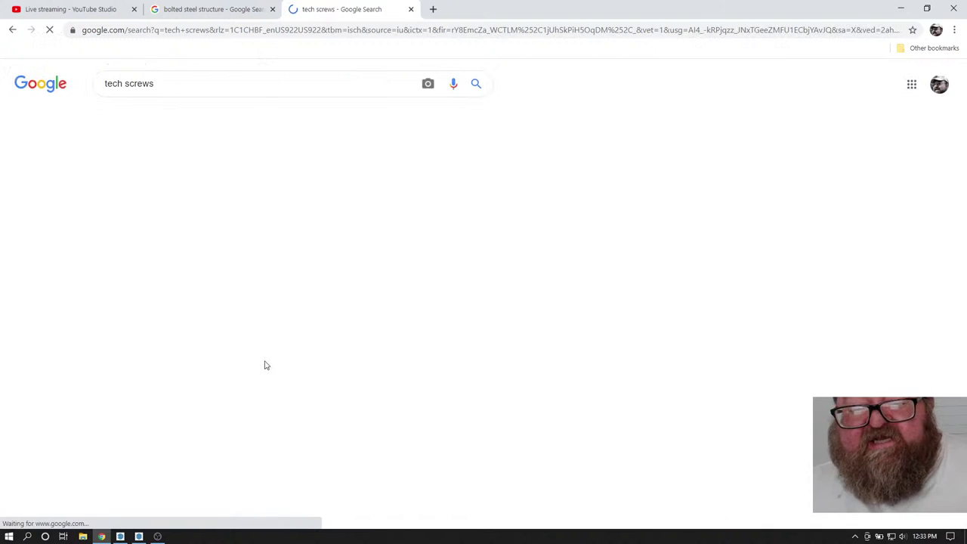
{"action": "left_click", "coordinate": [117, 427]}
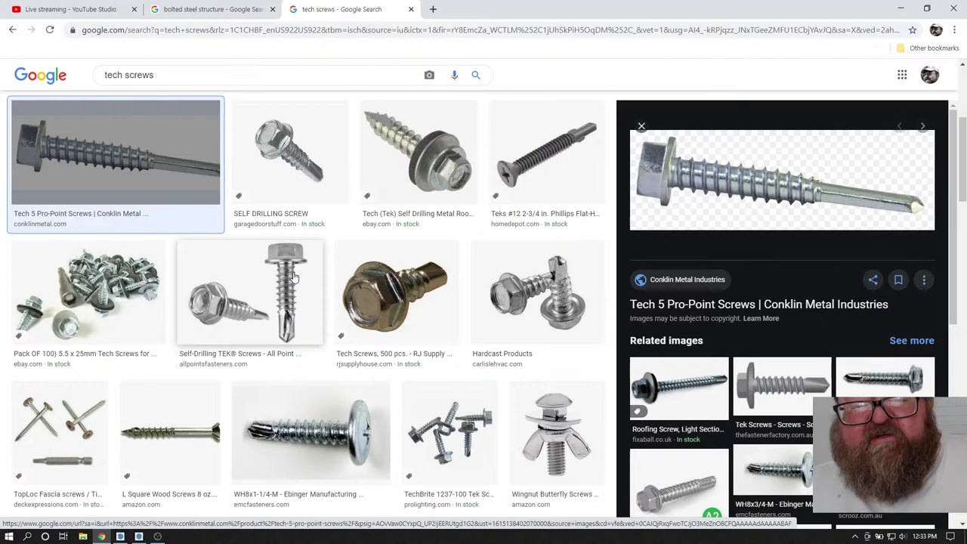
- Switch to SketchUp and examine how the wall post's bolted angle brackets meet the roof beam and the container's top rail
{"action": "left_click", "coordinate": [120, 536]}
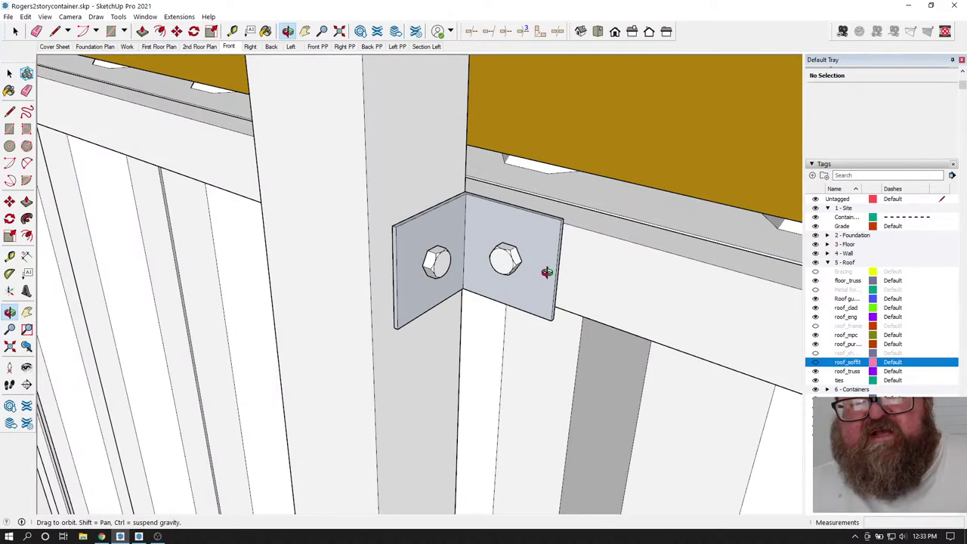
{"action": "scroll", "coordinate": [546, 272], "scroll_direction": "down", "scroll_amount": 3}
{"action": "scroll", "coordinate": [547, 272], "scroll_direction": "down", "scroll_amount": 3}
{"action": "scroll", "coordinate": [538, 219], "scroll_direction": "up", "scroll_amount": 4}
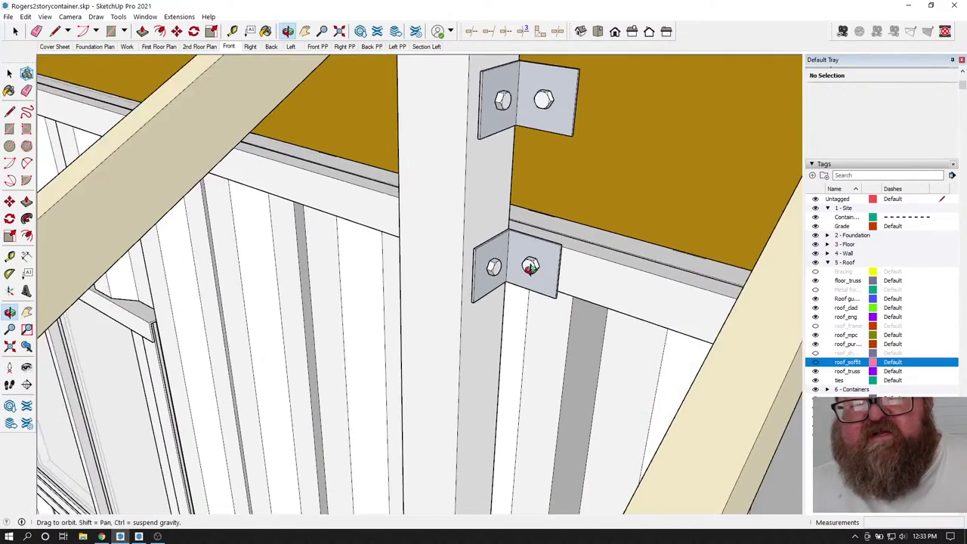
{"action": "scroll", "coordinate": [538, 219], "scroll_direction": "down", "scroll_amount": 5}
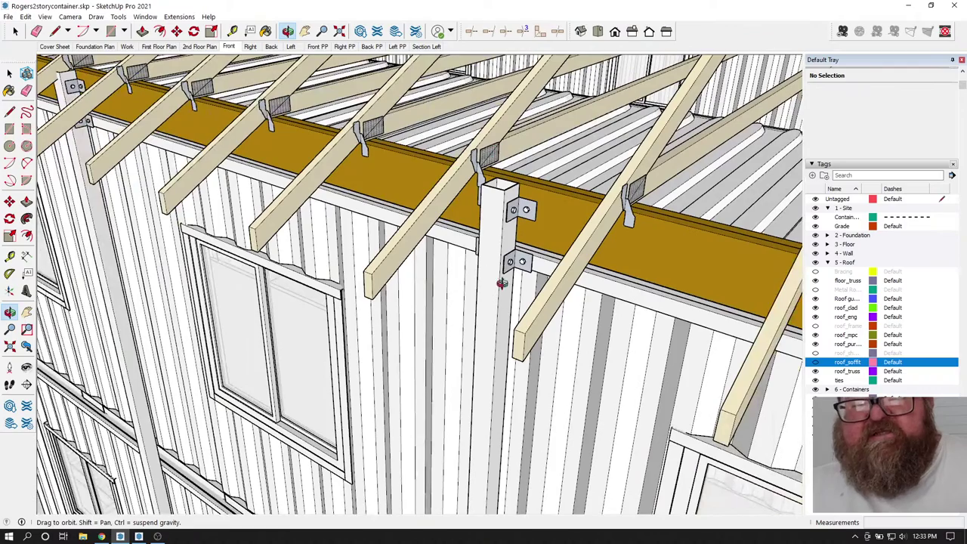
{"action": "scroll", "coordinate": [544, 234], "scroll_direction": "down", "scroll_amount": 3}
{"action": "scroll", "coordinate": [484, 226], "scroll_direction": "up", "scroll_amount": 3}
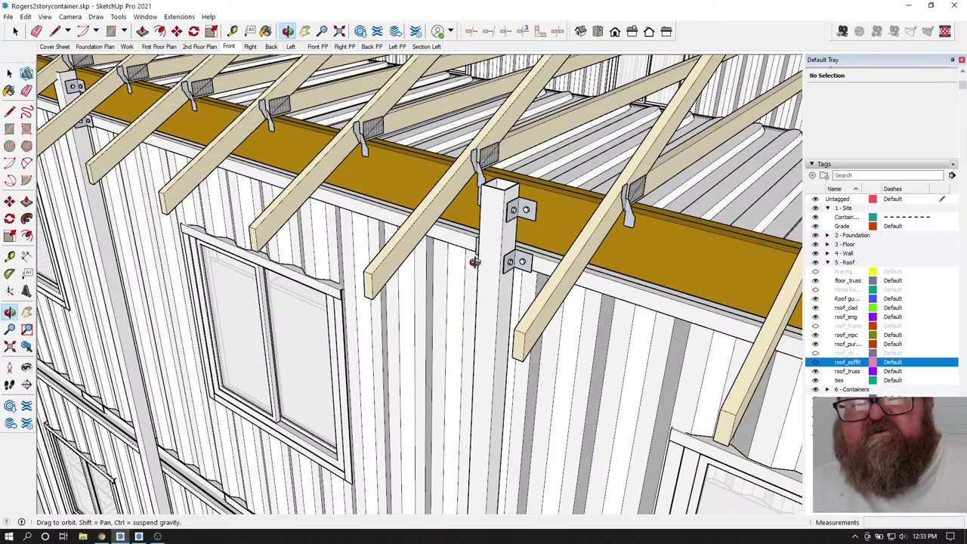
{"action": "scroll", "coordinate": [486, 255], "scroll_direction": "up", "scroll_amount": 4}
{"action": "mouse_move", "coordinate": [512, 260]}
{"action": "left_mouse_down"}
{"action": "mouse_move", "coordinate": [486, 260]}
{"action": "mouse_move", "coordinate": [662, 261]}
{"action": "mouse_move", "coordinate": [389, 255]}
{"action": "left_mouse_up"}
{"action": "scroll", "coordinate": [483, 223], "scroll_direction": "up", "scroll_amount": 5}
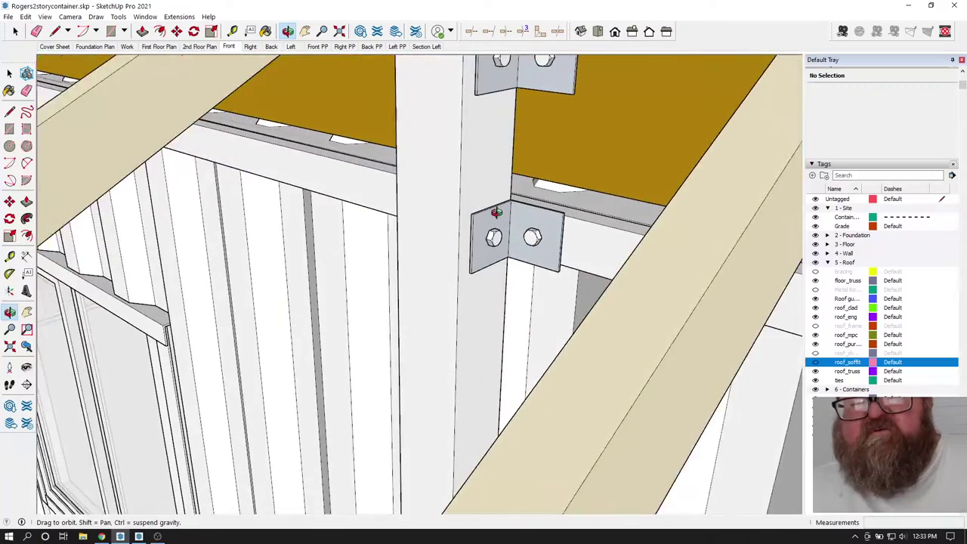
{"action": "scroll", "coordinate": [499, 196], "scroll_direction": "down", "scroll_amount": 8}
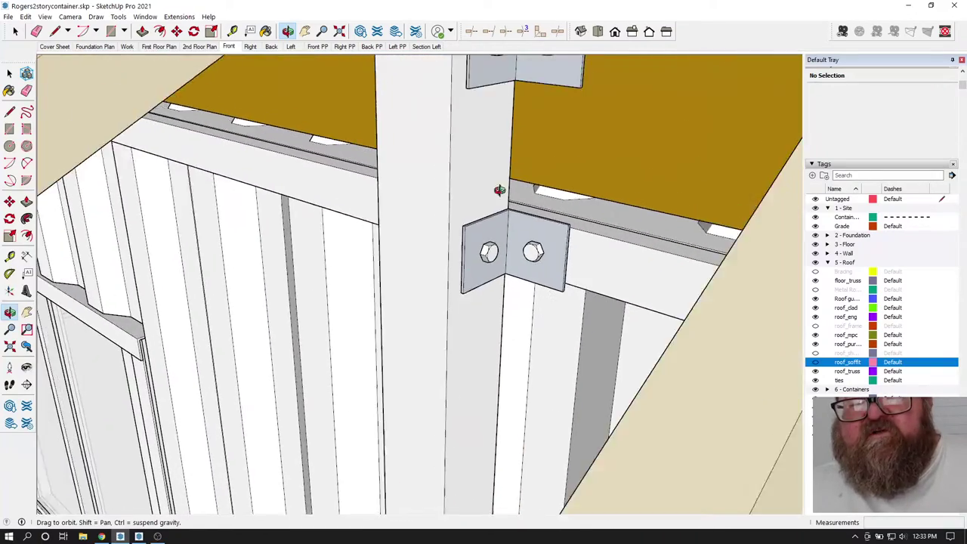
{"action": "scroll", "coordinate": [479, 150], "scroll_direction": "down", "scroll_amount": 3}
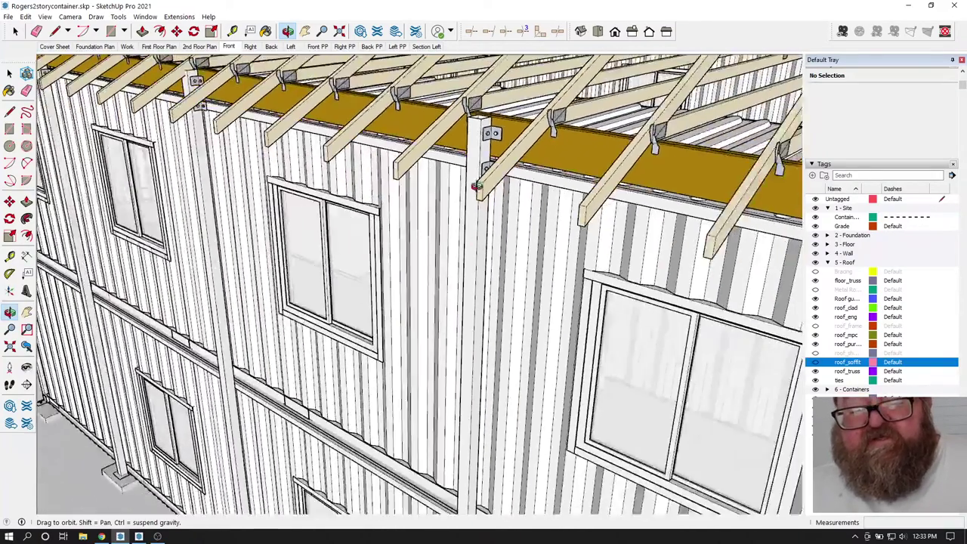
- Inspect the unbolted angle bracket between the wall post and the upper container's bottom rail at mid-height
{"action": "scroll", "coordinate": [219, 382], "scroll_direction": "up", "scroll_amount": 5}
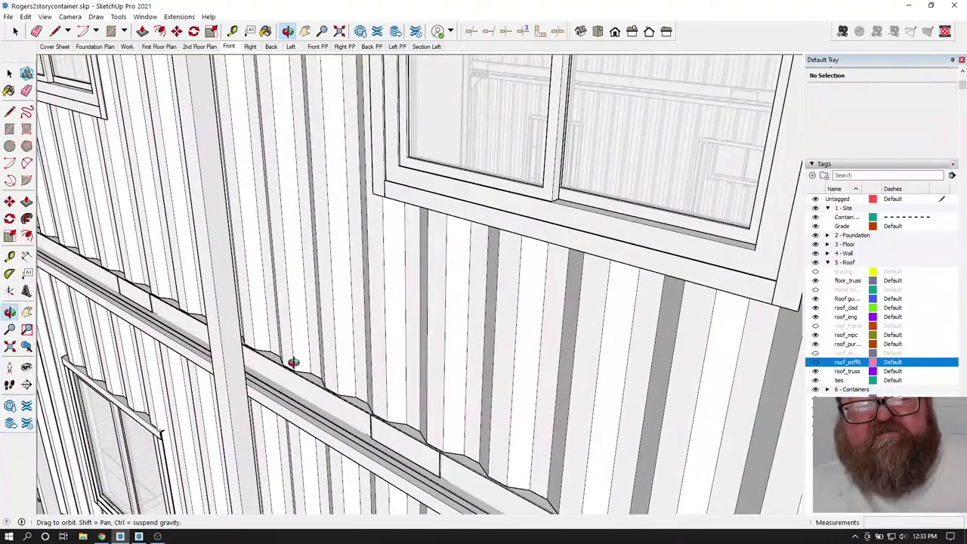
{"action": "scroll", "coordinate": [293, 363], "scroll_direction": "down", "scroll_amount": 4}
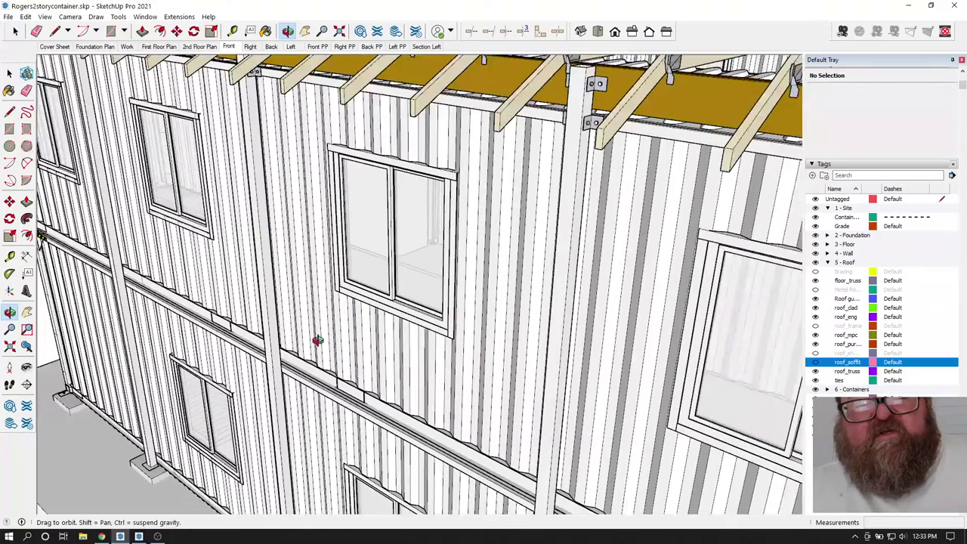
{"action": "left_click_drag", "start_coordinate": [342, 366], "coordinate": [342, 366]}
{"action": "left_click_drag", "start_coordinate": [333, 322], "coordinate": [636, 324]}
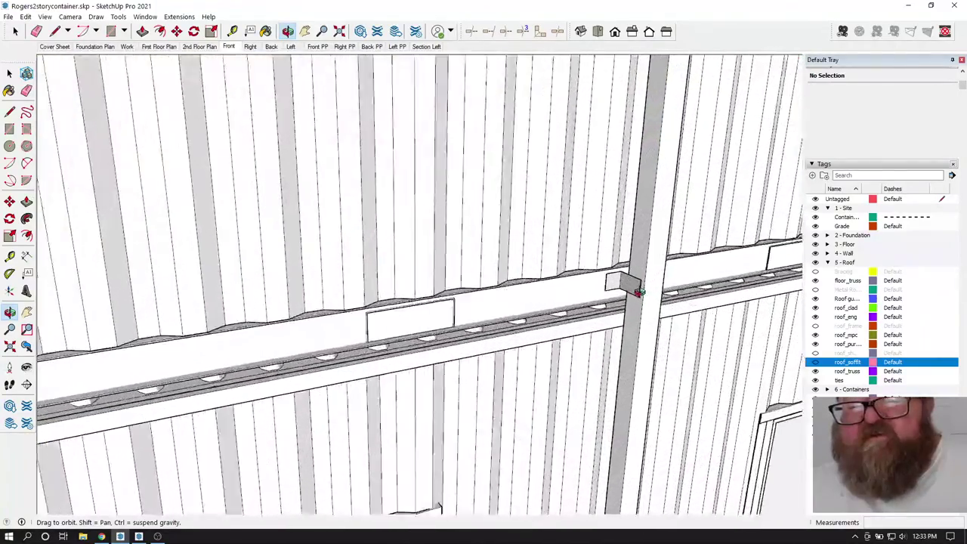
{"action": "scroll", "coordinate": [638, 292], "scroll_direction": "up", "scroll_amount": 2}
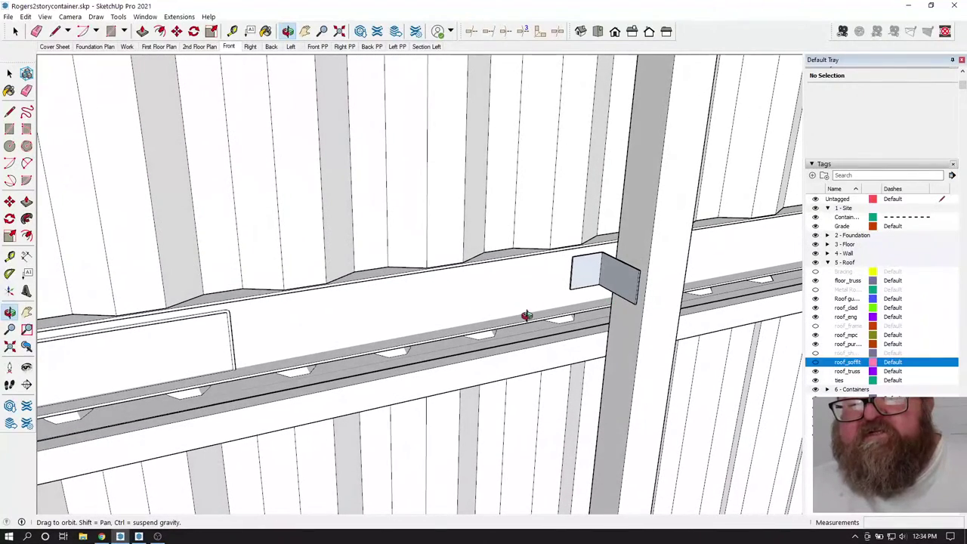
{"action": "scroll", "coordinate": [626, 269], "scroll_direction": "up", "scroll_amount": 3}
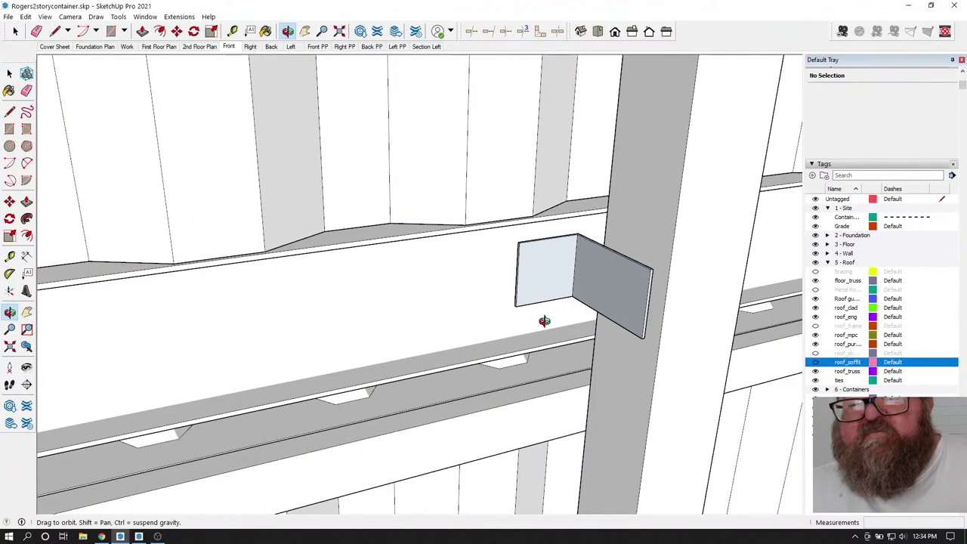
- Follow the wall post up to the roof and examine its bolted brackets from both sides
{"action": "scroll", "coordinate": [603, 422], "scroll_direction": "down", "scroll_amount": 3}
{"action": "left_click_drag", "start_coordinate": [598, 432], "coordinate": [557, 146]}
{"action": "scroll", "coordinate": [565, 390], "scroll_direction": "down", "scroll_amount": 3}
{"action": "scroll", "coordinate": [583, 123], "scroll_direction": "up", "scroll_amount": 4}
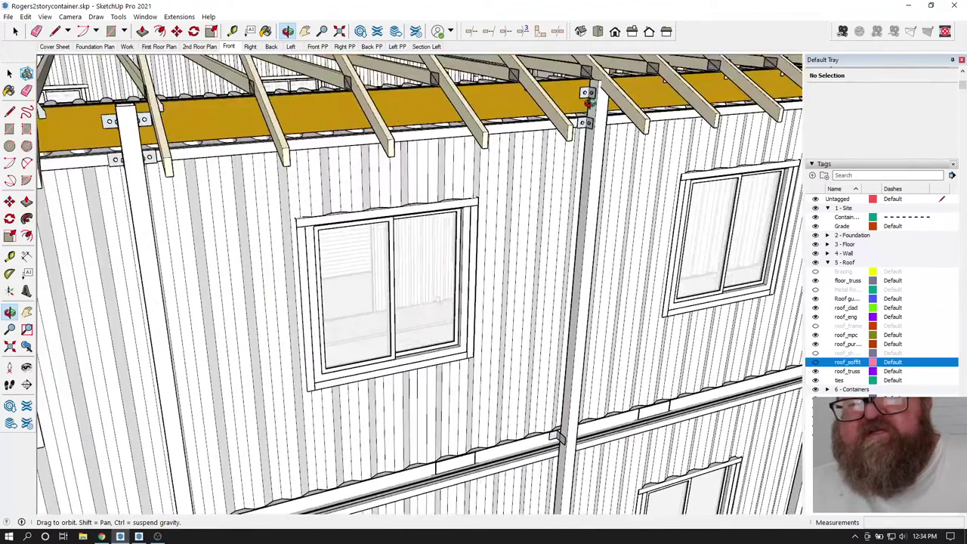
{"action": "scroll", "coordinate": [596, 104], "scroll_direction": "up", "scroll_amount": 5}
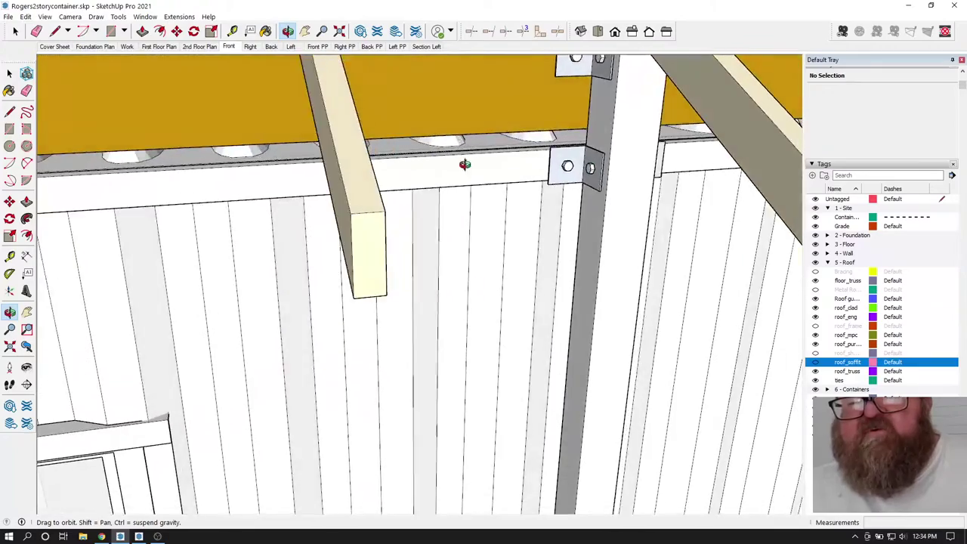
{"action": "left_click_drag", "start_coordinate": [672, 177], "coordinate": [483, 164]}
{"action": "scroll", "coordinate": [577, 198], "scroll_direction": "up", "scroll_amount": 3}
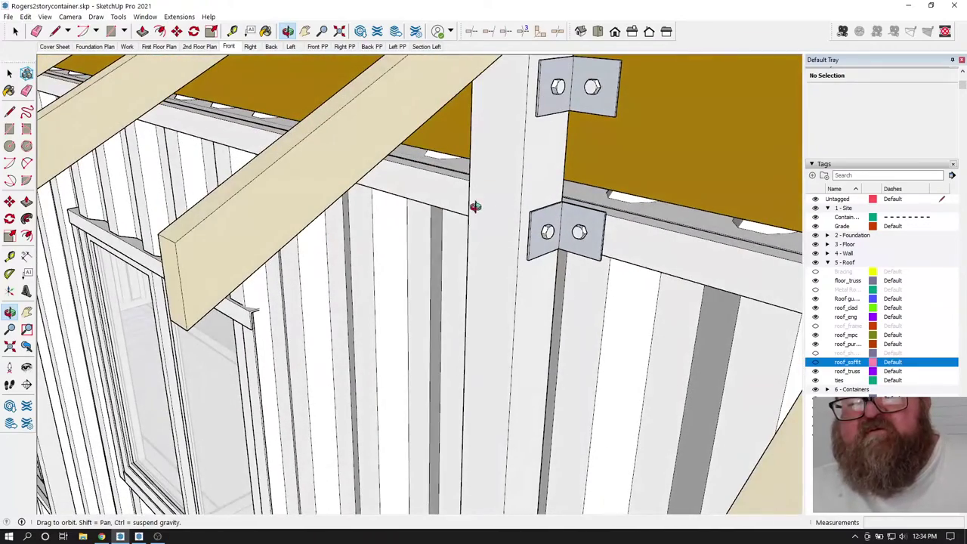
{"action": "scroll", "coordinate": [553, 216], "scroll_direction": "down", "scroll_amount": 6}
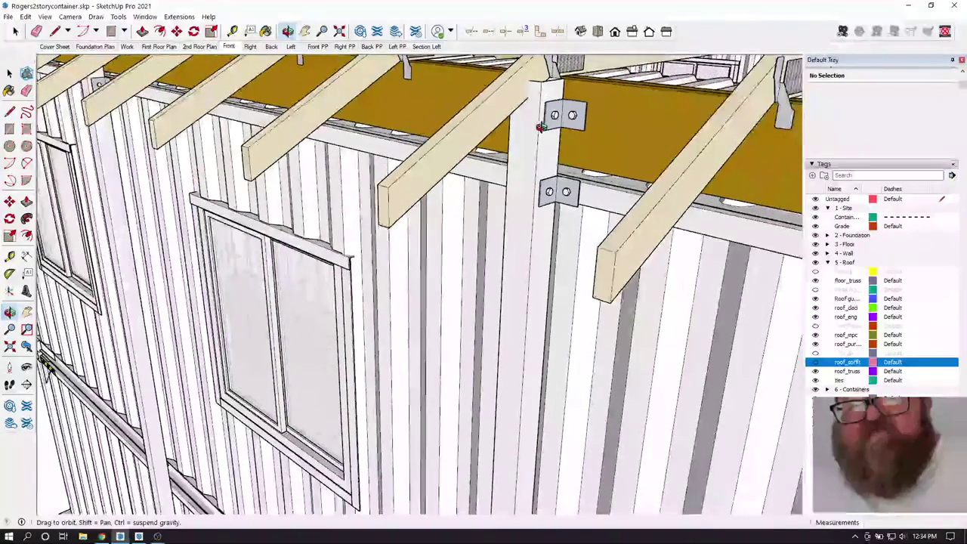
- Review the posts and piers along the long container wall and the lean-to porch roof on the building's other side
{"action": "scroll", "coordinate": [574, 142], "scroll_direction": "down", "scroll_amount": 8}
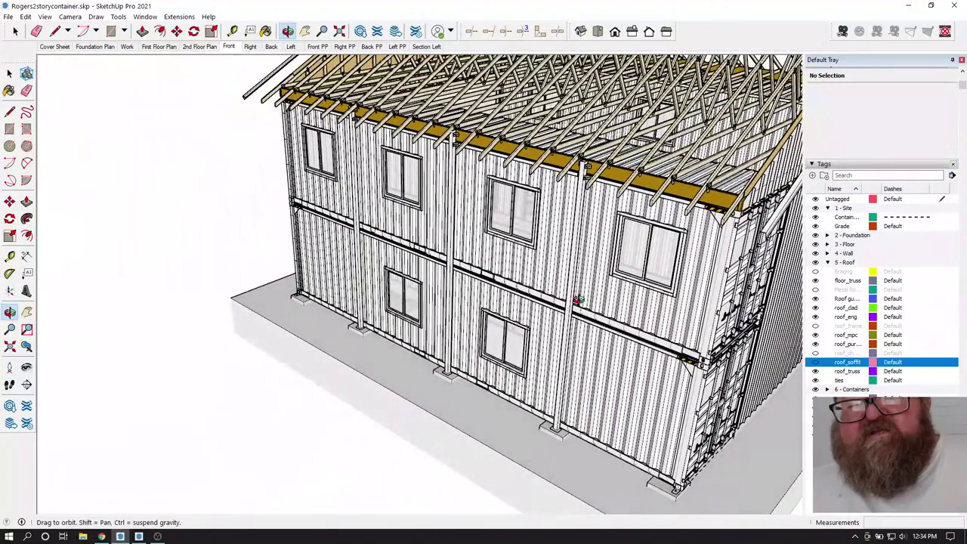
{"action": "scroll", "coordinate": [576, 300], "scroll_direction": "up", "scroll_amount": 3}
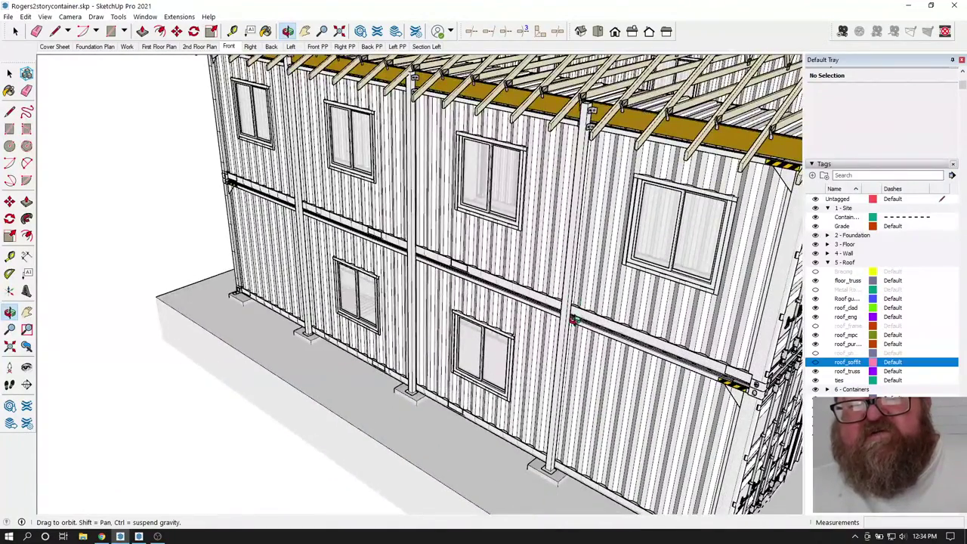
{"action": "mouse_move", "coordinate": [574, 321]}
{"action": "middle_mouse_down"}
{"action": "mouse_move", "coordinate": [468, 326]}
{"action": "mouse_move", "coordinate": [559, 323]}
{"action": "middle_mouse_up"}
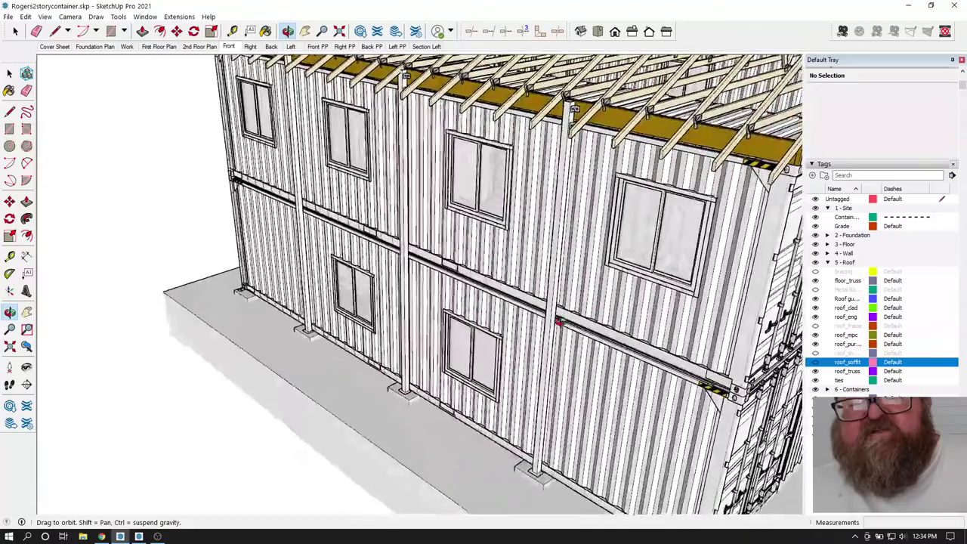
{"action": "middle_click_drag", "start_coordinate": [392, 333], "coordinate": [406, 286]}
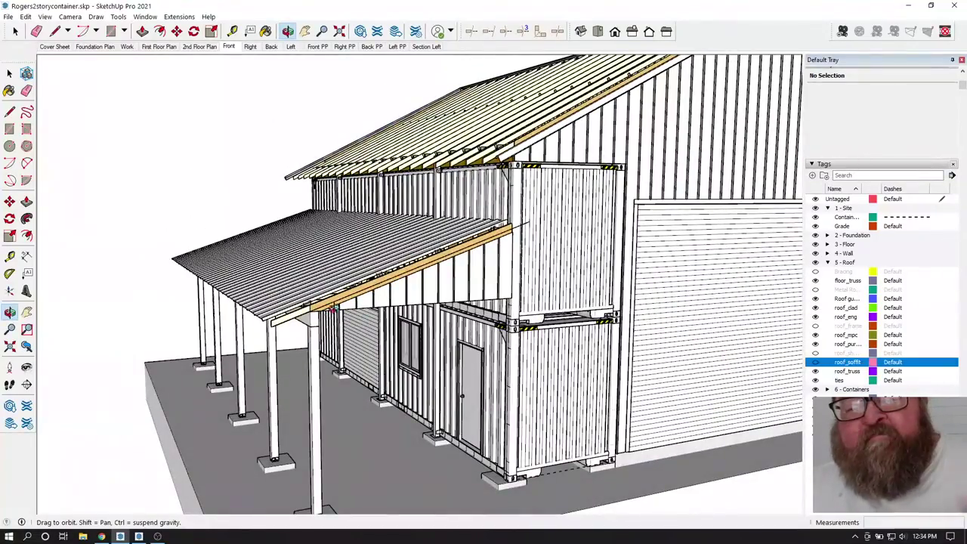
{"action": "middle_click_drag", "start_coordinate": [332, 308], "coordinate": [431, 382]}
- Examine the paired bolted brackets at the top of the wall post above the porch roof
{"action": "scroll", "coordinate": [431, 371], "scroll_direction": "up", "scroll_amount": 6}
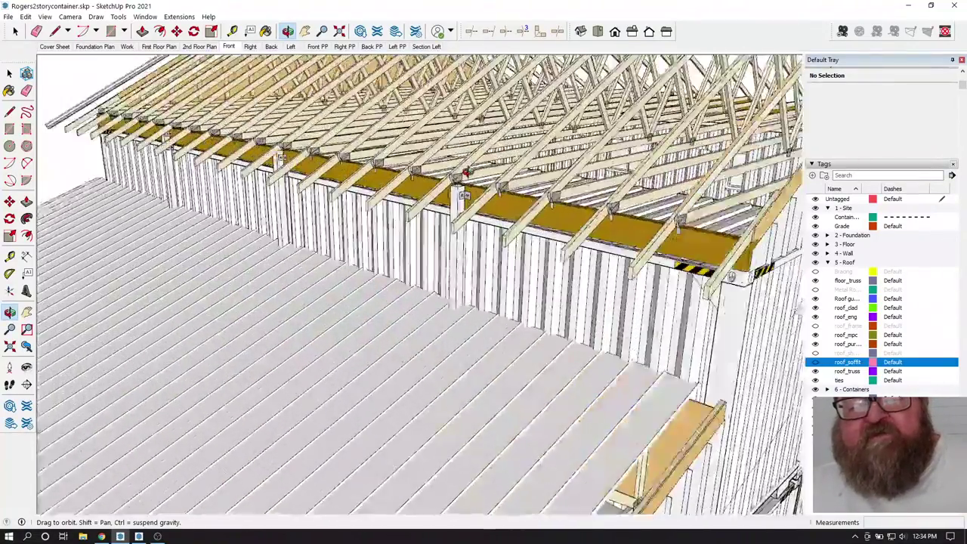
{"action": "scroll", "coordinate": [464, 173], "scroll_direction": "up", "scroll_amount": 8}
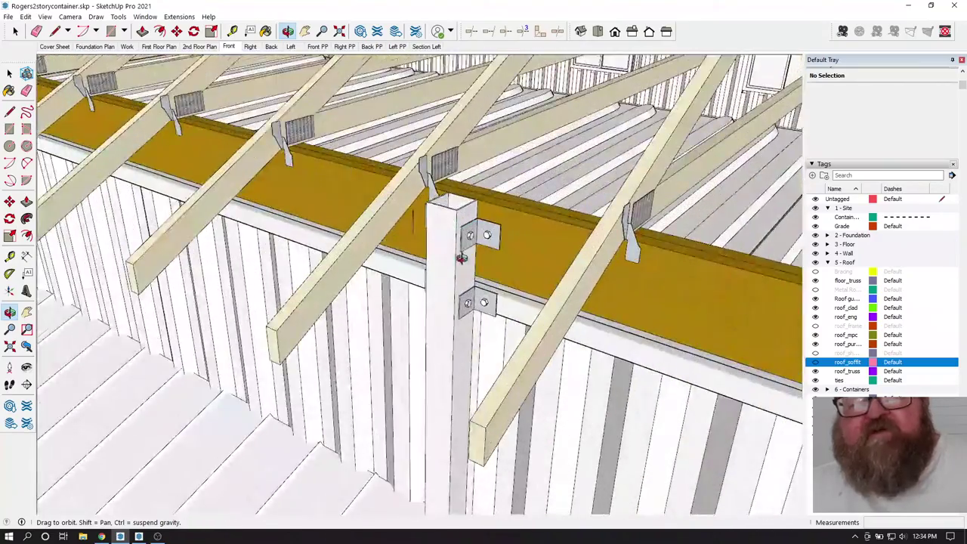
{"action": "scroll", "coordinate": [551, 287], "scroll_direction": "down", "scroll_amount": 5}
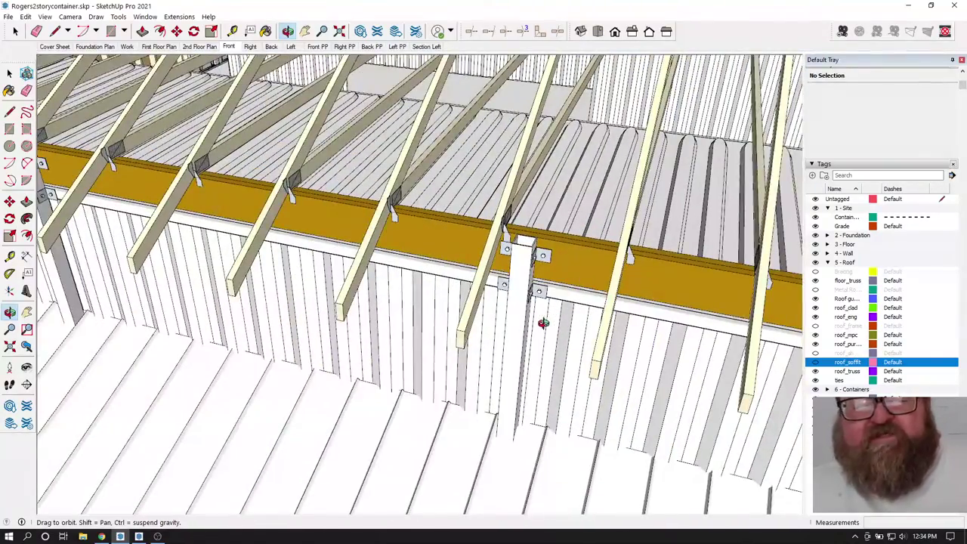
{"action": "scroll", "coordinate": [543, 322], "scroll_direction": "down", "scroll_amount": 3}
{"action": "scroll", "coordinate": [522, 272], "scroll_direction": "up", "scroll_amount": 5}
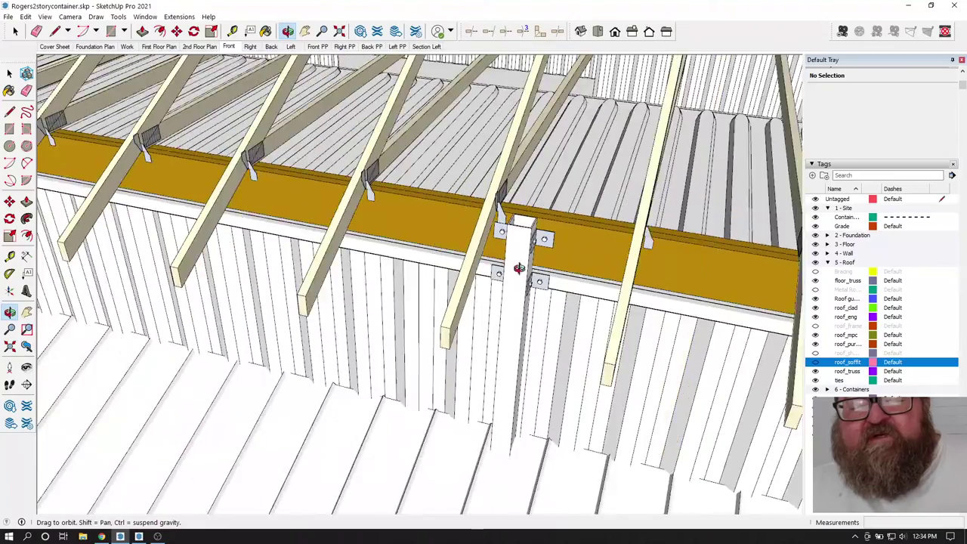
{"action": "scroll", "coordinate": [519, 268], "scroll_direction": "down", "scroll_amount": 5}
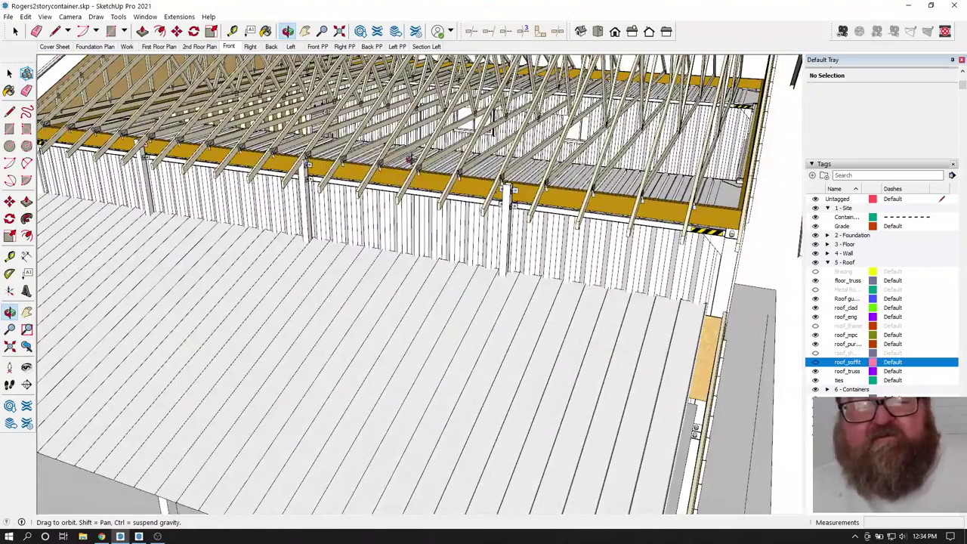
- Look over the roof trusses spanning between the containers from above and up close
{"action": "scroll", "coordinate": [299, 162], "scroll_direction": "up", "scroll_amount": 3}
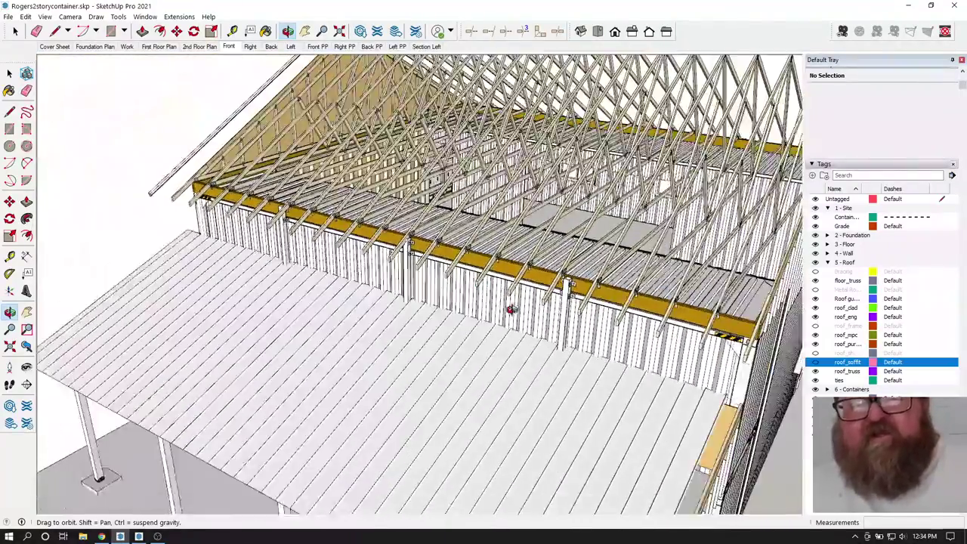
{"action": "left_click_drag", "start_coordinate": [511, 309], "coordinate": [454, 242]}
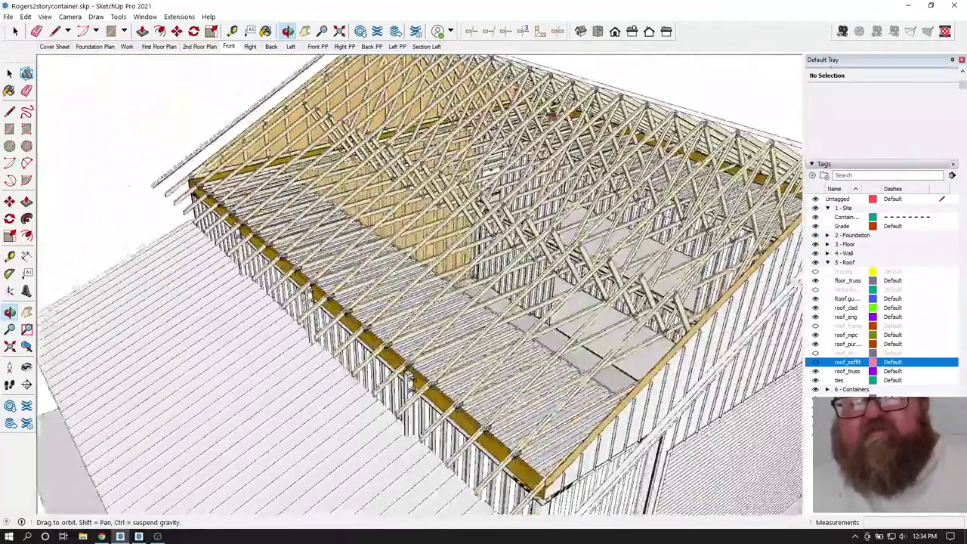
{"action": "scroll", "coordinate": [453, 241], "scroll_direction": "up", "scroll_amount": 5}
{"action": "left_click_drag", "start_coordinate": [421, 210], "coordinate": [442, 234]}
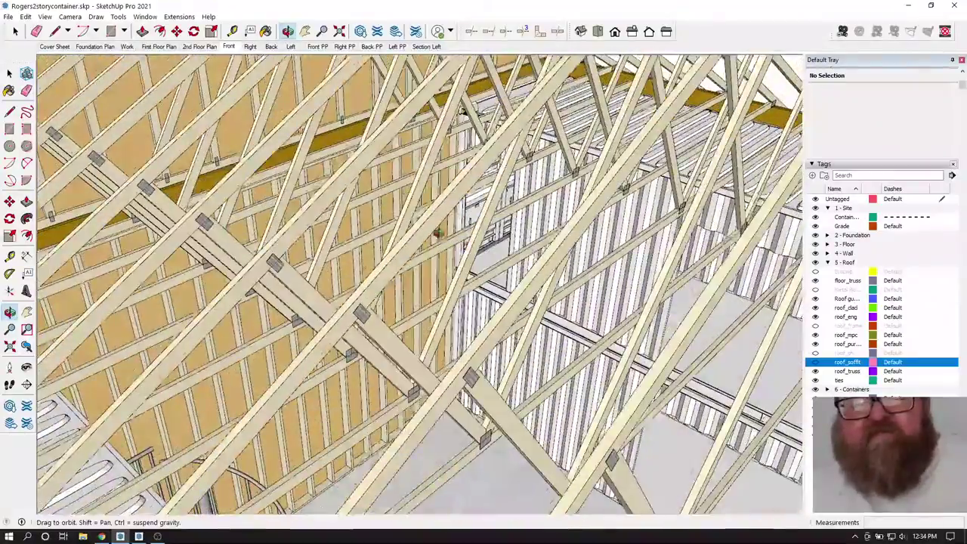
- Examine the roof trusses' bottom chords and connector plates along the span and against the gable wall framing
{"action": "scroll", "coordinate": [442, 234], "scroll_direction": "up", "scroll_amount": 2}
{"action": "scroll", "coordinate": [415, 276], "scroll_direction": "up", "scroll_amount": 2}
{"action": "left_click_drag", "start_coordinate": [415, 275], "coordinate": [333, 276]}
{"action": "scroll", "coordinate": [332, 276], "scroll_direction": "down", "scroll_amount": 2}
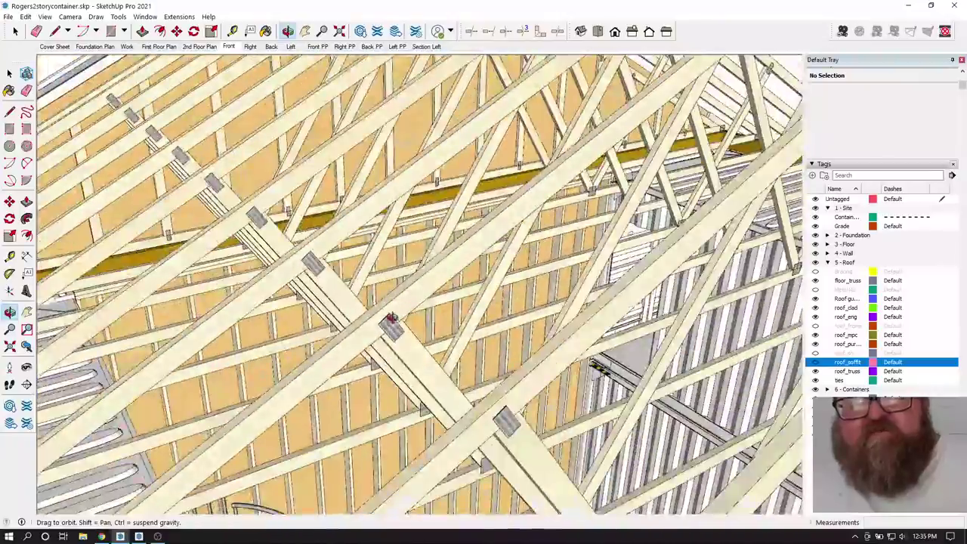
{"action": "scroll", "coordinate": [393, 324], "scroll_direction": "down", "scroll_amount": 3}
{"action": "left_click_drag", "start_coordinate": [503, 259], "coordinate": [573, 269]}
{"action": "scroll", "coordinate": [425, 281], "scroll_direction": "up", "scroll_amount": 5}
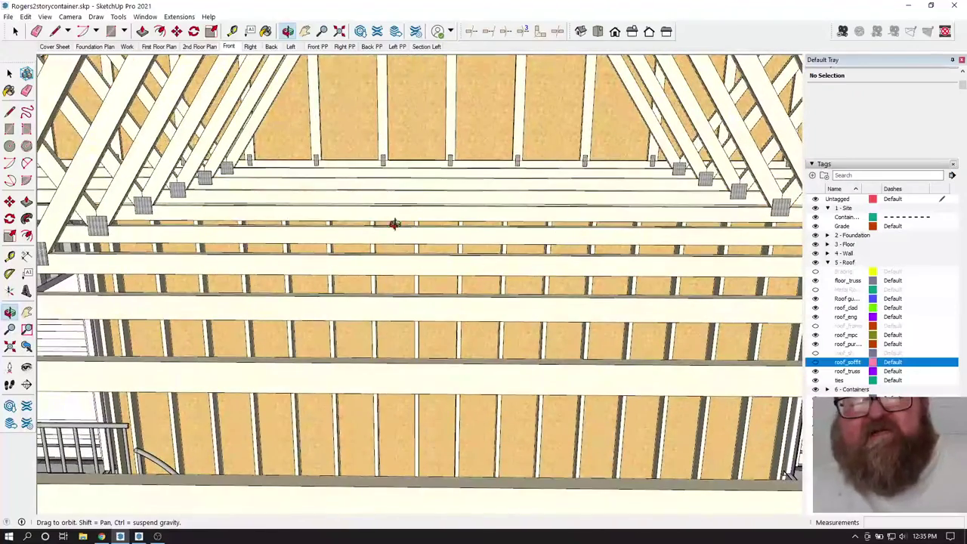
{"action": "left_click_drag", "start_coordinate": [393, 224], "coordinate": [453, 283]}
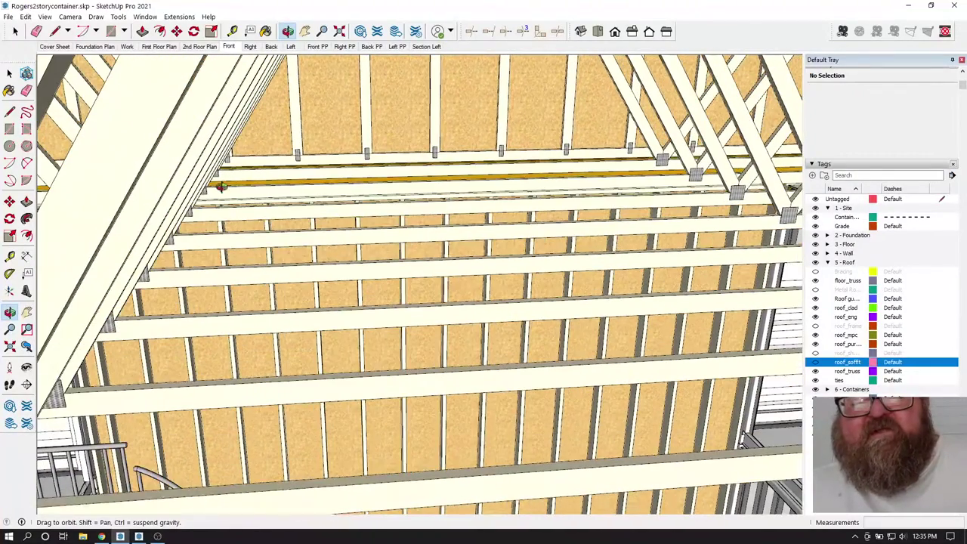
{"action": "mouse_move", "coordinate": [521, 313]}
{"action": "left_mouse_down"}
{"action": "mouse_move", "coordinate": [556, 339]}
{"action": "mouse_move", "coordinate": [578, 339]}
{"action": "mouse_move", "coordinate": [449, 306]}
{"action": "mouse_move", "coordinate": [520, 332]}
{"action": "mouse_move", "coordinate": [529, 296]}
{"action": "mouse_move", "coordinate": [410, 272]}
{"action": "mouse_move", "coordinate": [347, 237]}
{"action": "mouse_move", "coordinate": [372, 278]}
{"action": "mouse_move", "coordinate": [401, 294]}
{"action": "mouse_move", "coordinate": [388, 302]}
{"action": "mouse_move", "coordinate": [415, 241]}
{"action": "mouse_move", "coordinate": [388, 233]}
{"action": "mouse_move", "coordinate": [585, 332]}
{"action": "mouse_move", "coordinate": [581, 259]}
{"action": "mouse_move", "coordinate": [483, 282]}
{"action": "mouse_move", "coordinate": [484, 295]}
{"action": "mouse_move", "coordinate": [309, 238]}
{"action": "mouse_move", "coordinate": [402, 207]}
{"action": "mouse_move", "coordinate": [340, 377]}
{"action": "left_mouse_up"}
{"action": "scroll", "coordinate": [519, 332], "scroll_direction": "down", "scroll_amount": 6}
- Switch to the browser and close the tech screws and bolted steel structure image searches, keeping the YouTube Studio live stream page
{"action": "key", "text": "alt+Tab"}
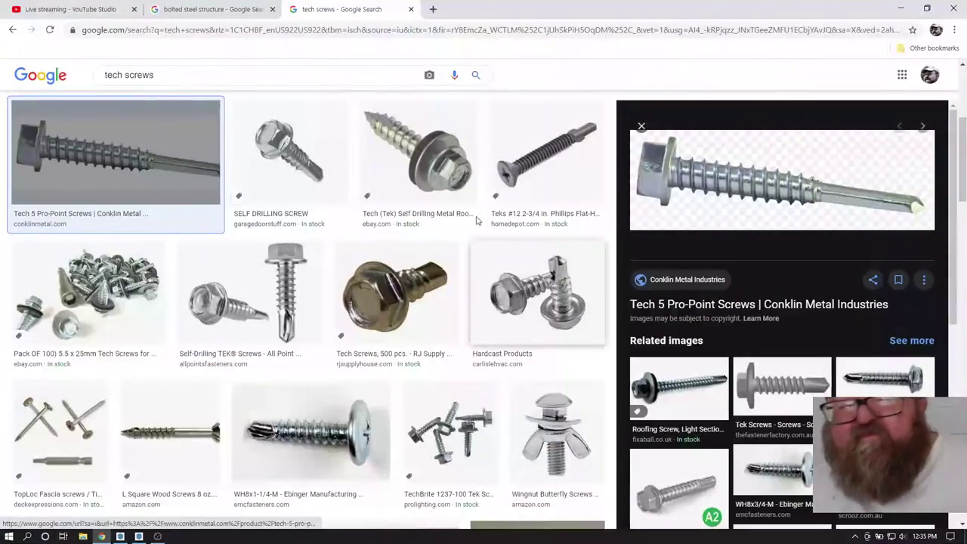
{"action": "left_click", "coordinate": [68, 9]}
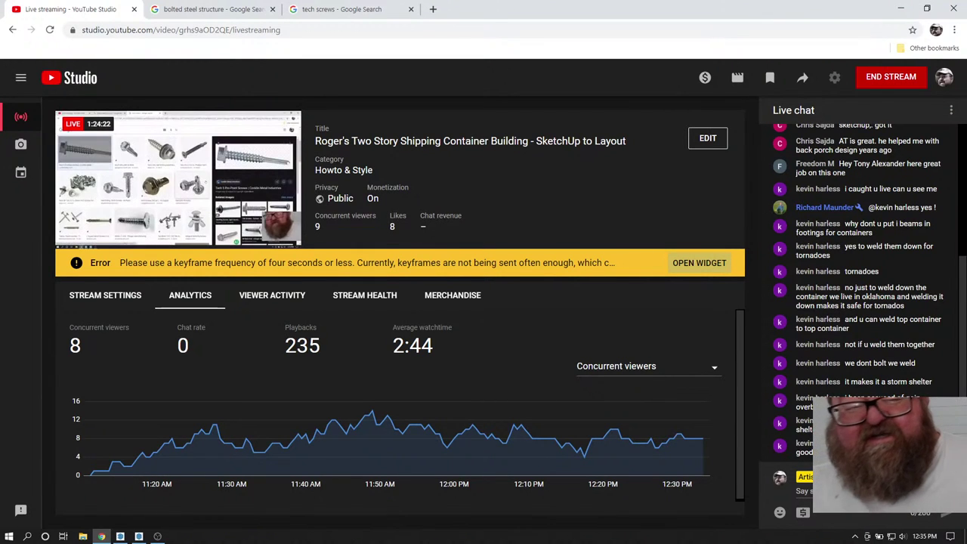
{"action": "left_click", "coordinate": [212, 9]}
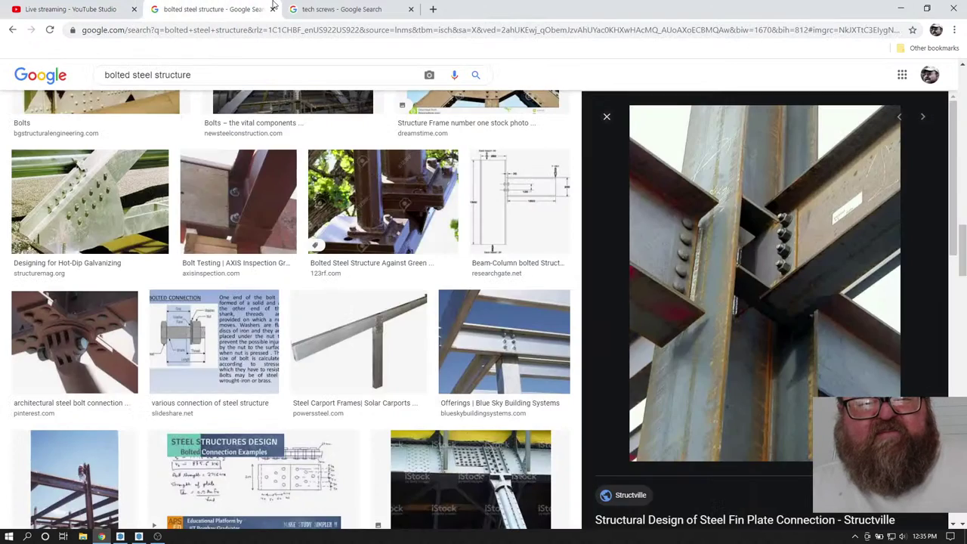
{"action": "left_click", "coordinate": [344, 9]}
{"action": "left_click", "coordinate": [411, 9]}
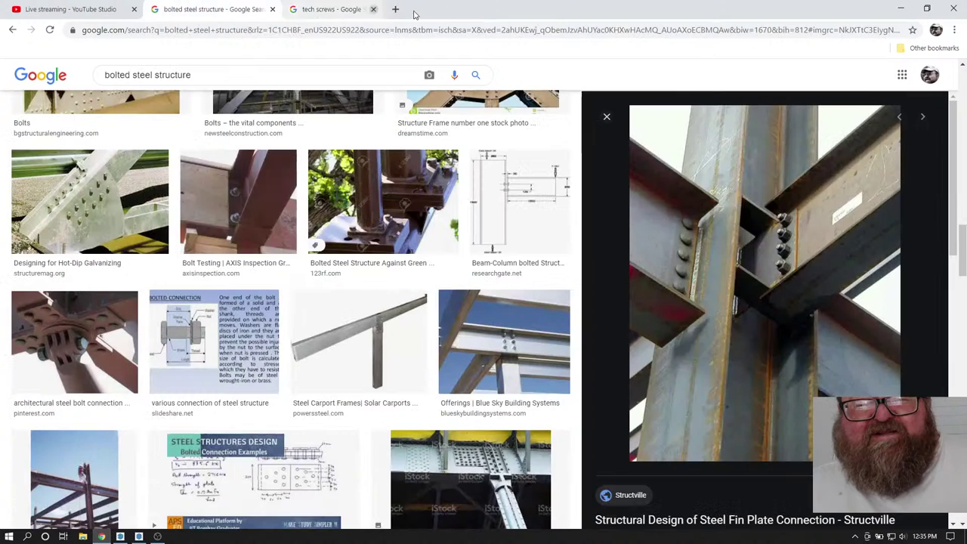
{"action": "left_click", "coordinate": [273, 10]}
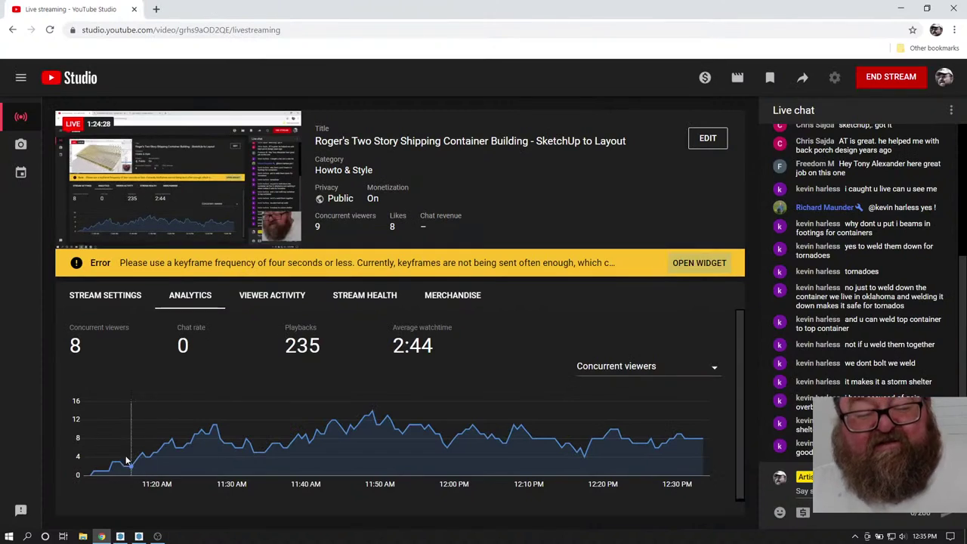
- Return to SketchUp, restore the Front scene and view the building from its roll-up door end
{"action": "left_click", "coordinate": [119, 536]}
{"action": "scroll", "coordinate": [423, 287], "scroll_direction": "down", "scroll_amount": 5}
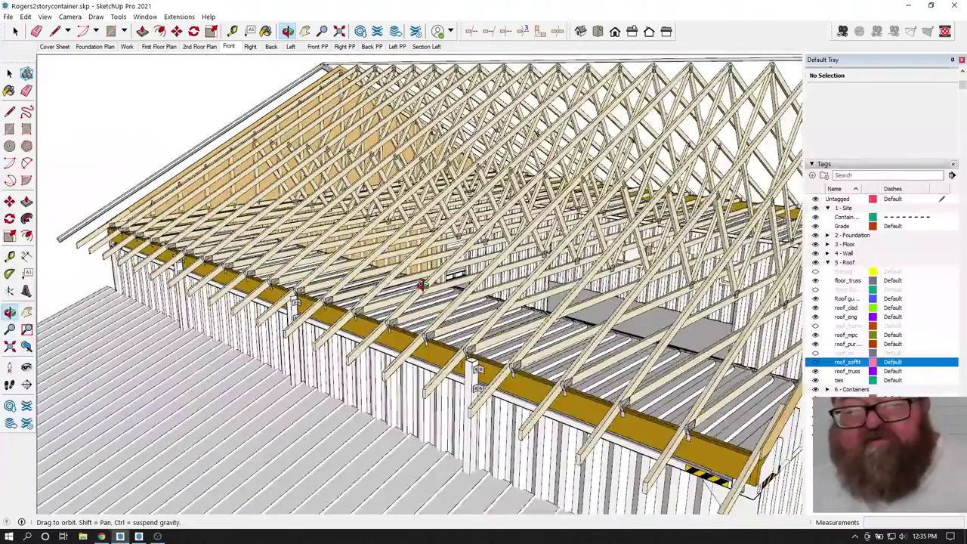
{"action": "left_click", "coordinate": [229, 47]}
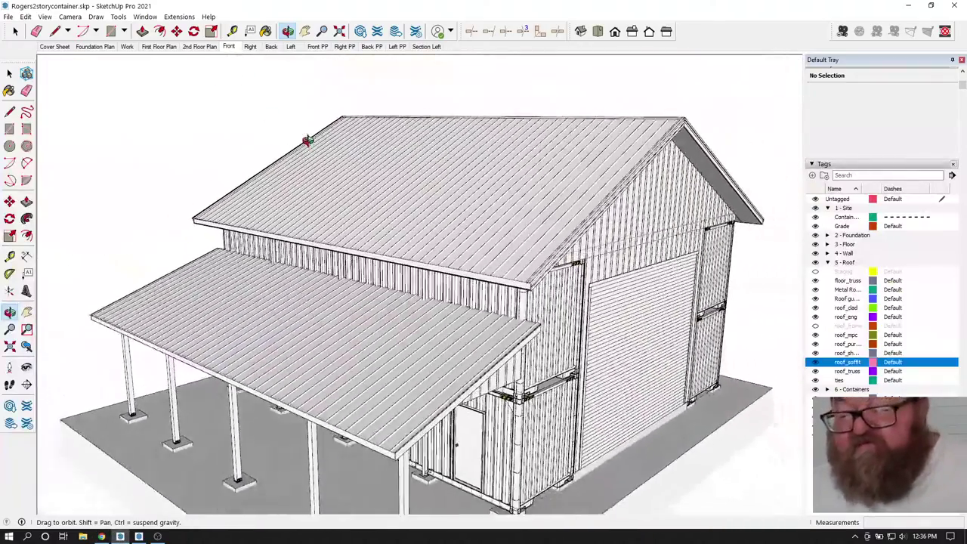
{"action": "left_click_drag", "start_coordinate": [308, 141], "coordinate": [352, 369]}
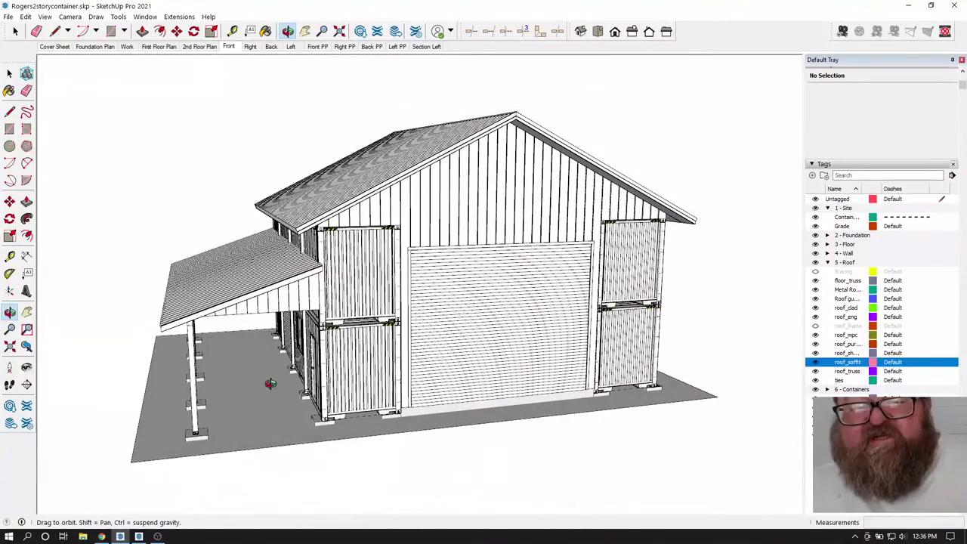
{"action": "mouse_move", "coordinate": [270, 383]}
{"action": "left_mouse_down"}
{"action": "mouse_move", "coordinate": [244, 339]}
{"action": "mouse_move", "coordinate": [295, 350]}
{"action": "mouse_move", "coordinate": [363, 395]}
{"action": "left_mouse_up"}
- Switch to LayOut and open the Foundation Plan page to view the whole sheet
{"action": "left_click", "coordinate": [139, 537]}
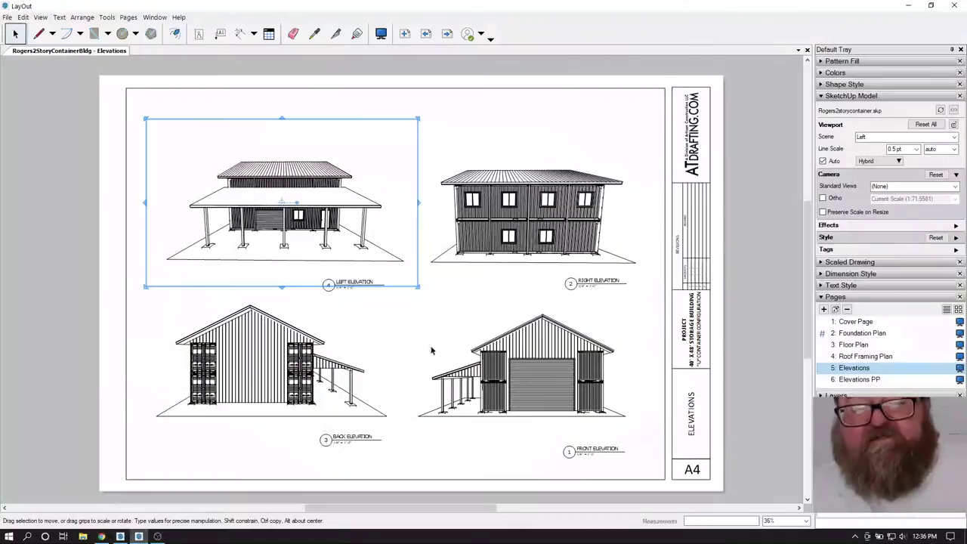
{"action": "left_click", "coordinate": [873, 333]}
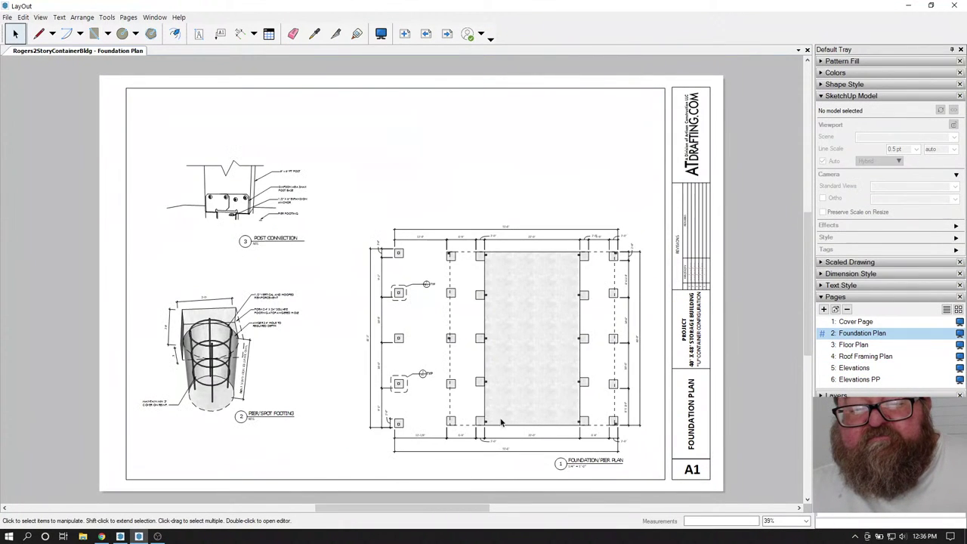
{"action": "scroll", "coordinate": [501, 422], "scroll_direction": "up", "scroll_amount": 2}
{"action": "scroll", "coordinate": [614, 395], "scroll_direction": "down", "scroll_amount": 1}
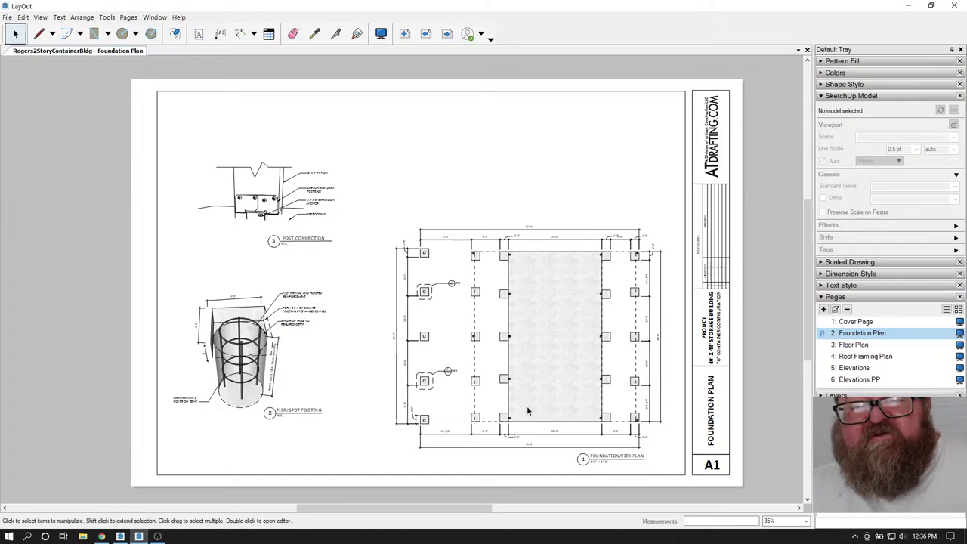
- Go back to the SketchUp model and review the stacked containers and roll-up door on the front gable
{"action": "left_click", "coordinate": [120, 536]}
{"action": "mouse_move", "coordinate": [384, 288]}
{"action": "middle_mouse_down"}
{"action": "mouse_move", "coordinate": [341, 302]}
{"action": "mouse_move", "coordinate": [423, 339]}
{"action": "mouse_move", "coordinate": [693, 328]}
{"action": "mouse_move", "coordinate": [292, 349]}
{"action": "mouse_move", "coordinate": [423, 352]}
{"action": "mouse_move", "coordinate": [464, 446]}
{"action": "mouse_move", "coordinate": [501, 350]}
{"action": "mouse_move", "coordinate": [401, 358]}
{"action": "middle_mouse_up"}
{"action": "scroll", "coordinate": [429, 363], "scroll_direction": "up", "scroll_amount": 3}
{"action": "scroll", "coordinate": [402, 358], "scroll_direction": "down", "scroll_amount": 3}
{"action": "middle_click_drag", "start_coordinate": [449, 324], "coordinate": [382, 152]}
{"action": "scroll", "coordinate": [446, 360], "scroll_direction": "up", "scroll_amount": 2}
{"action": "middle_click_drag", "start_coordinate": [362, 276], "coordinate": [433, 306]}
{"action": "middle_click_drag", "start_coordinate": [528, 325], "coordinate": [510, 350]}
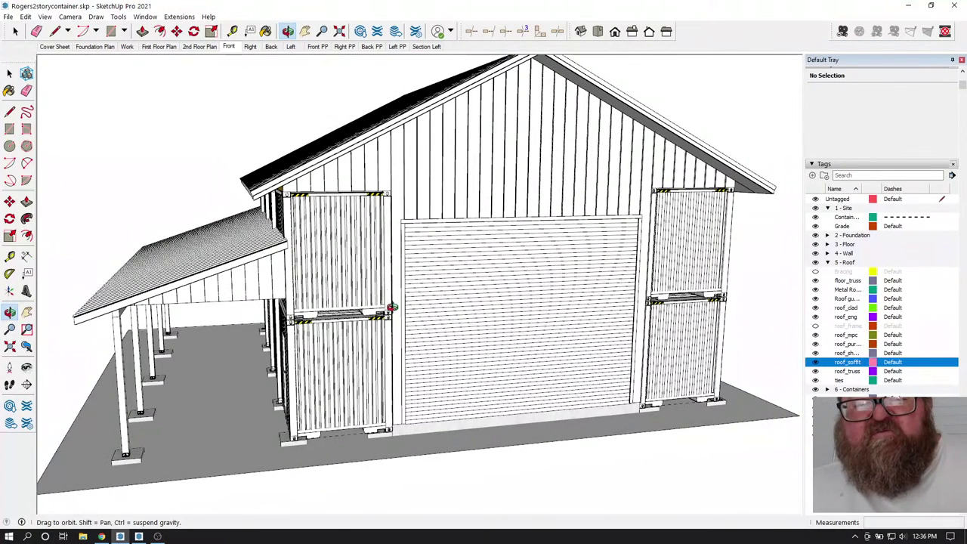
- Switch to LayOut and review the foundation/pier plan with its central slab, piers and dimensions
{"action": "left_click", "coordinate": [139, 536]}
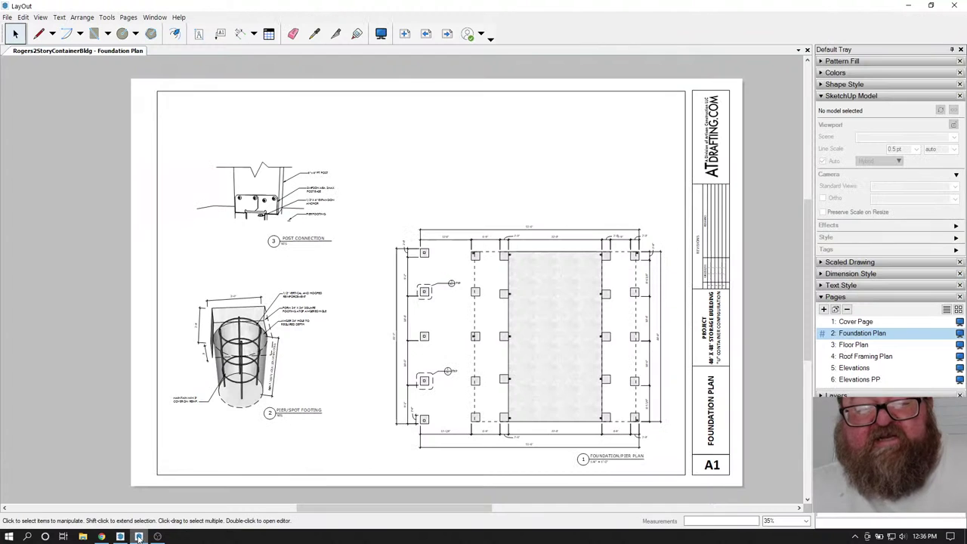
{"action": "scroll", "coordinate": [569, 440], "scroll_direction": "up", "scroll_amount": 1}
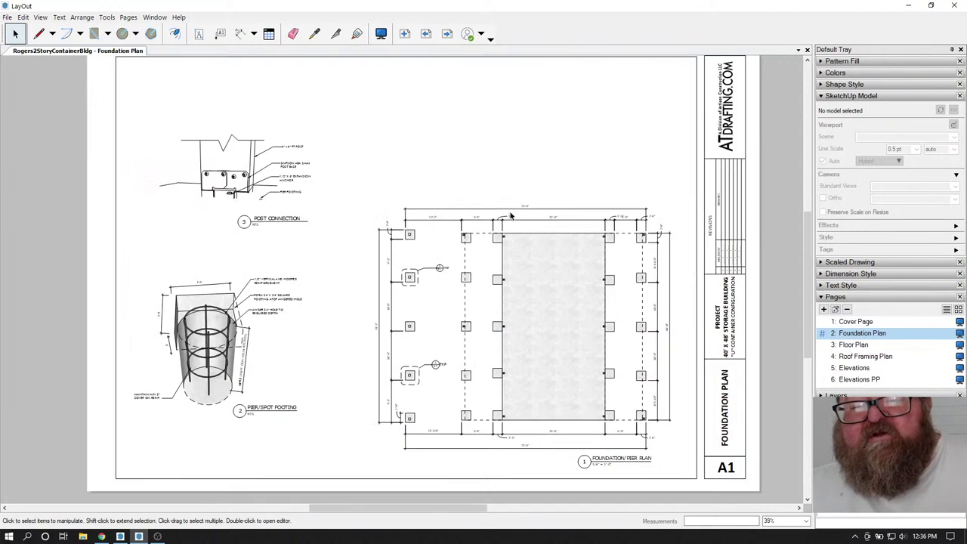
{"action": "scroll", "coordinate": [448, 389], "scroll_direction": "down", "scroll_amount": 1}
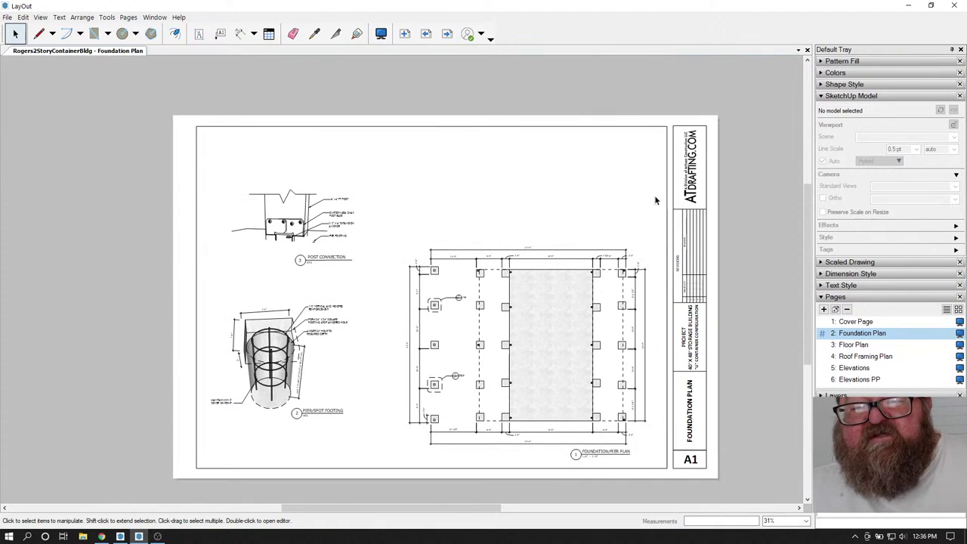
{"action": "scroll", "coordinate": [601, 357], "scroll_direction": "up", "scroll_amount": 1}
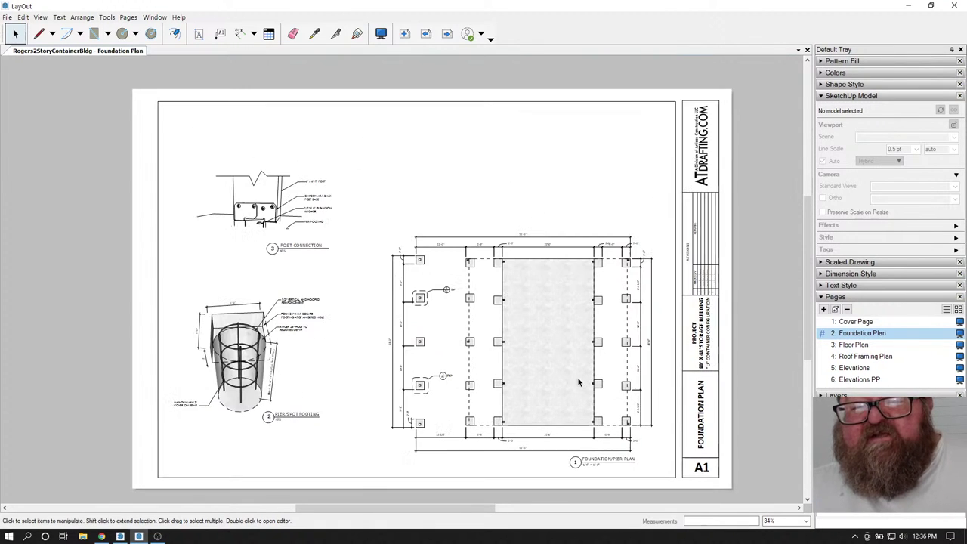
{"action": "scroll", "coordinate": [511, 409], "scroll_direction": "up", "scroll_amount": 1}
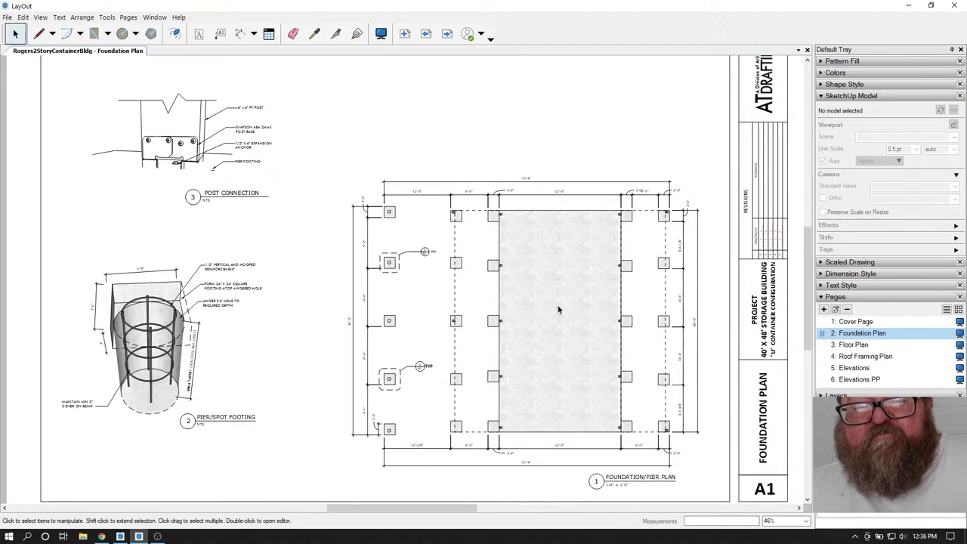
{"action": "scroll", "coordinate": [558, 308], "scroll_direction": "down", "scroll_amount": 1}
{"action": "scroll", "coordinate": [558, 307], "scroll_direction": "down", "scroll_amount": 1}
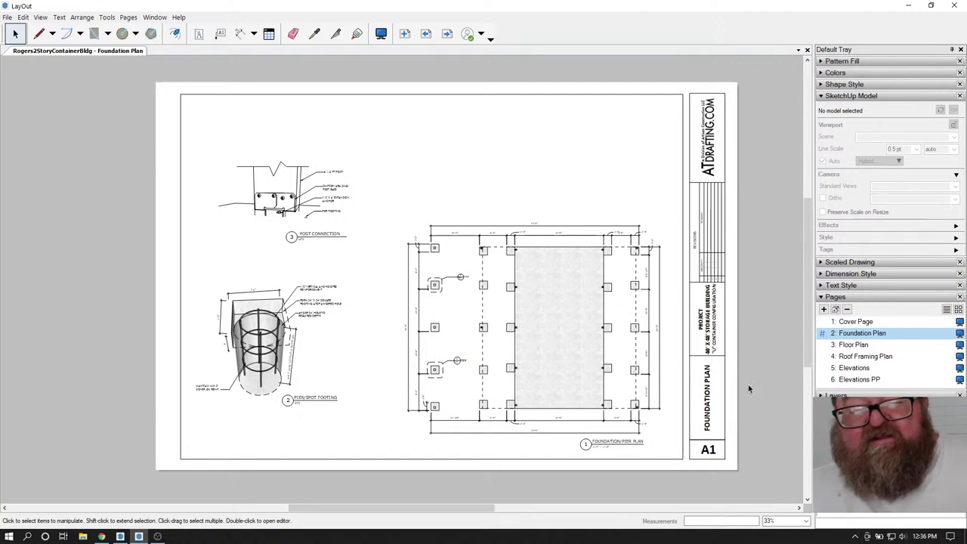
- Check the live chat in YouTube Studio and switch back to the SketchUp model
{"action": "left_click", "coordinate": [100, 537]}
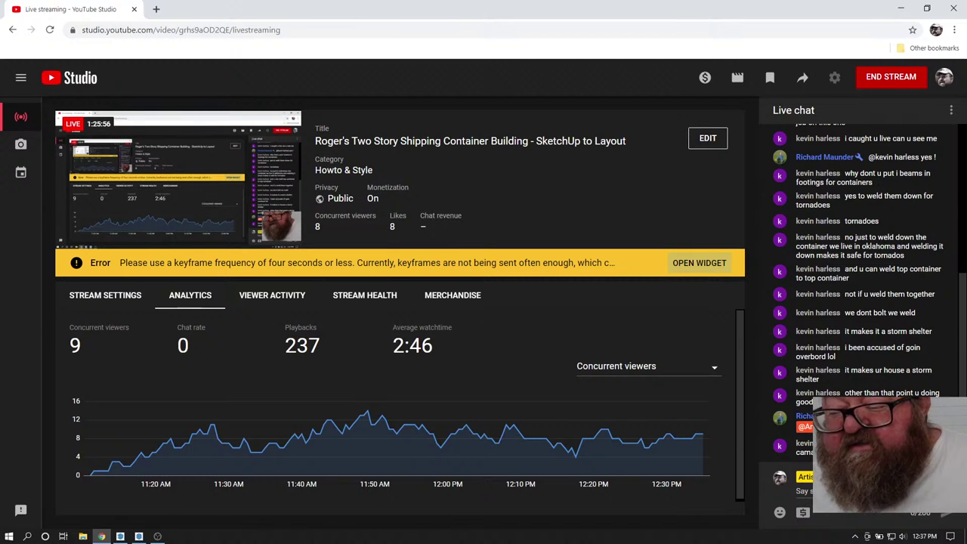
{"action": "left_click", "coordinate": [119, 537]}
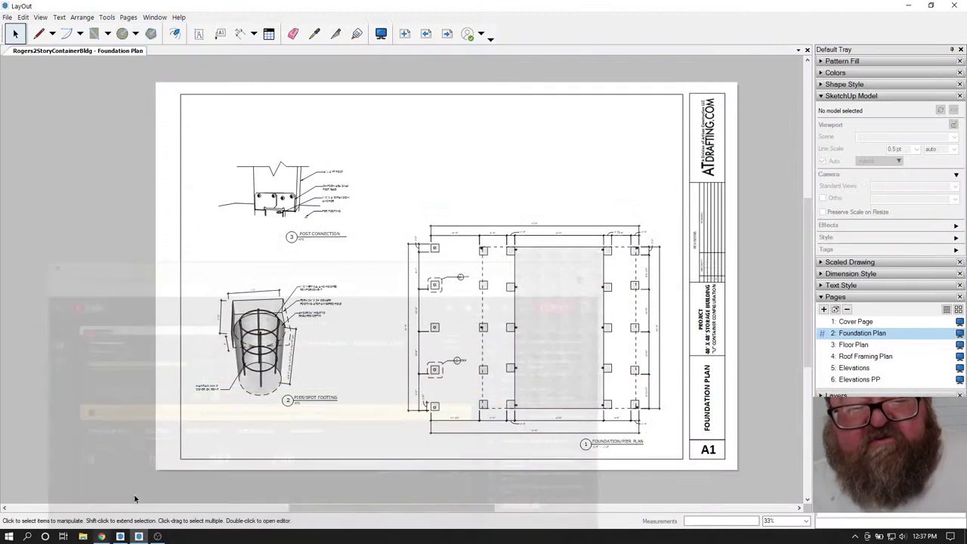
{"action": "left_click", "coordinate": [121, 537]}
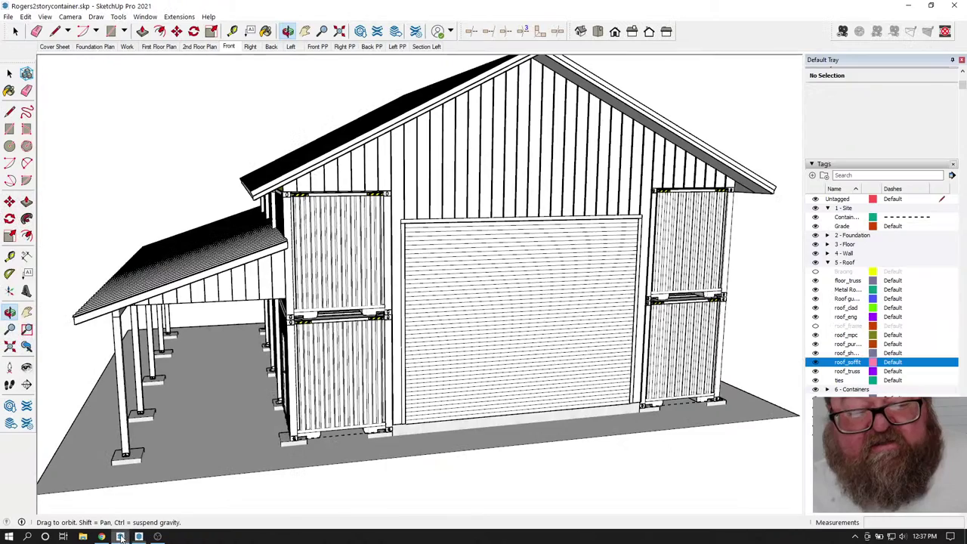
- Review the lean-to porch roof and the stacked container corner beside the roll-up door
{"action": "mouse_move", "coordinate": [479, 276]}
{"action": "left_mouse_down"}
{"action": "mouse_move", "coordinate": [488, 294]}
{"action": "mouse_move", "coordinate": [548, 311]}
{"action": "mouse_move", "coordinate": [518, 341]}
{"action": "mouse_move", "coordinate": [397, 300]}
{"action": "left_mouse_up"}
{"action": "scroll", "coordinate": [548, 310], "scroll_direction": "up", "scroll_amount": 3}
{"action": "scroll", "coordinate": [397, 300], "scroll_direction": "down", "scroll_amount": 3}
{"action": "scroll", "coordinate": [406, 255], "scroll_direction": "up", "scroll_amount": 5}
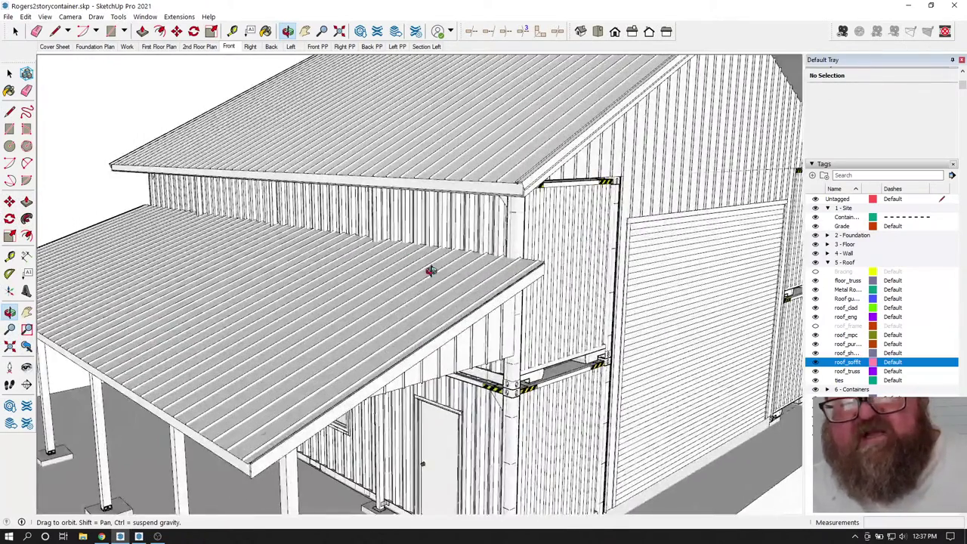
{"action": "left_click_drag", "start_coordinate": [429, 272], "coordinate": [396, 260]}
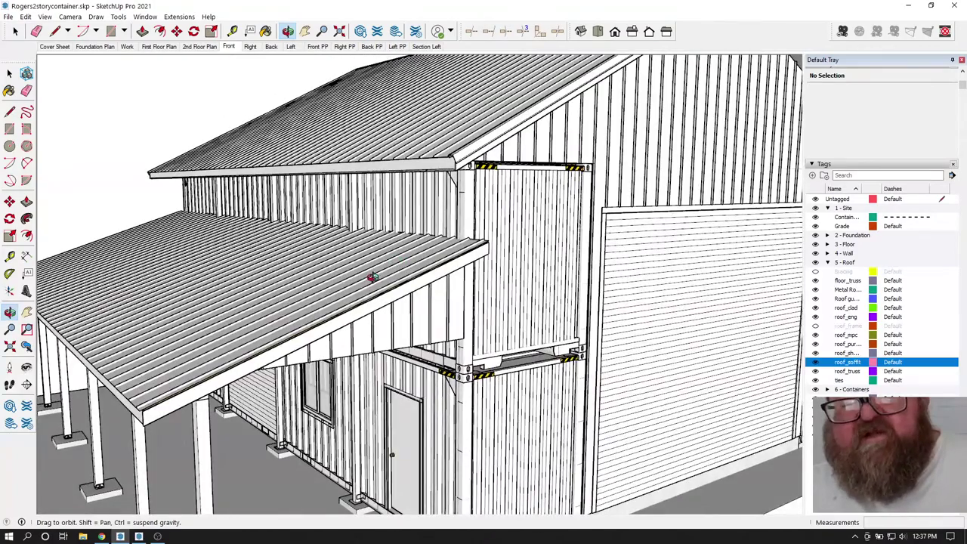
{"action": "scroll", "coordinate": [372, 277], "scroll_direction": "down", "scroll_amount": 6}
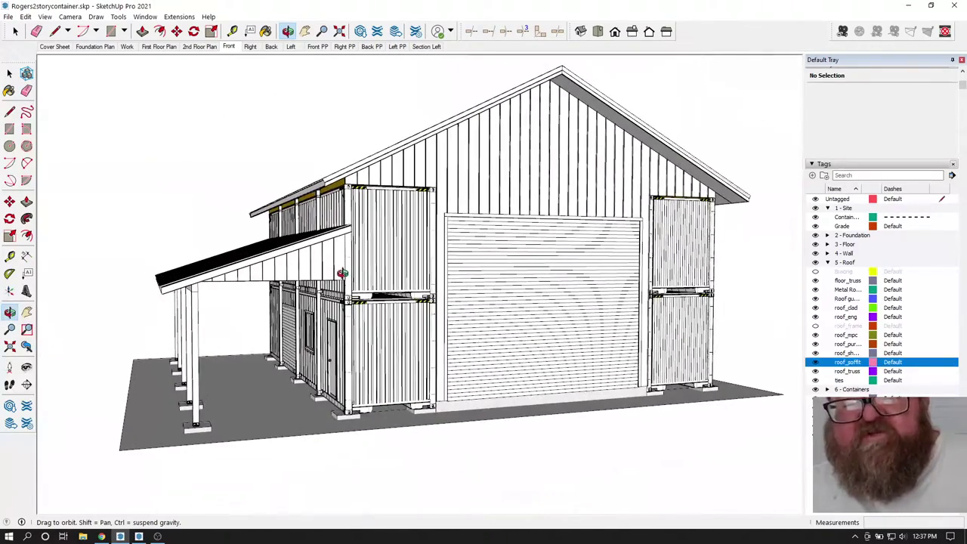
- Examine the bracketed wall posts beneath the main eave and under the porch roof, including the container corner joint
{"action": "scroll", "coordinate": [316, 227], "scroll_direction": "up", "scroll_amount": 8}
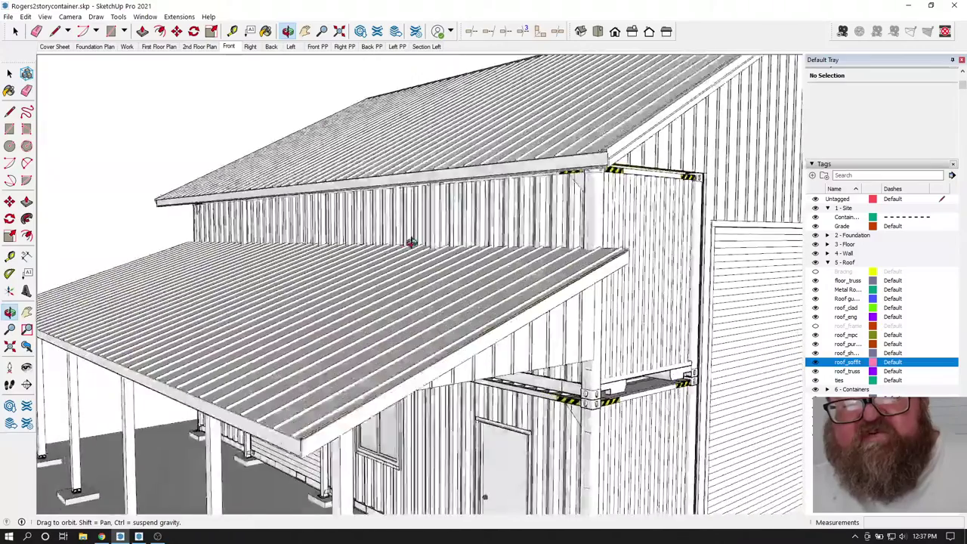
{"action": "scroll", "coordinate": [363, 261], "scroll_direction": "up", "scroll_amount": 8}
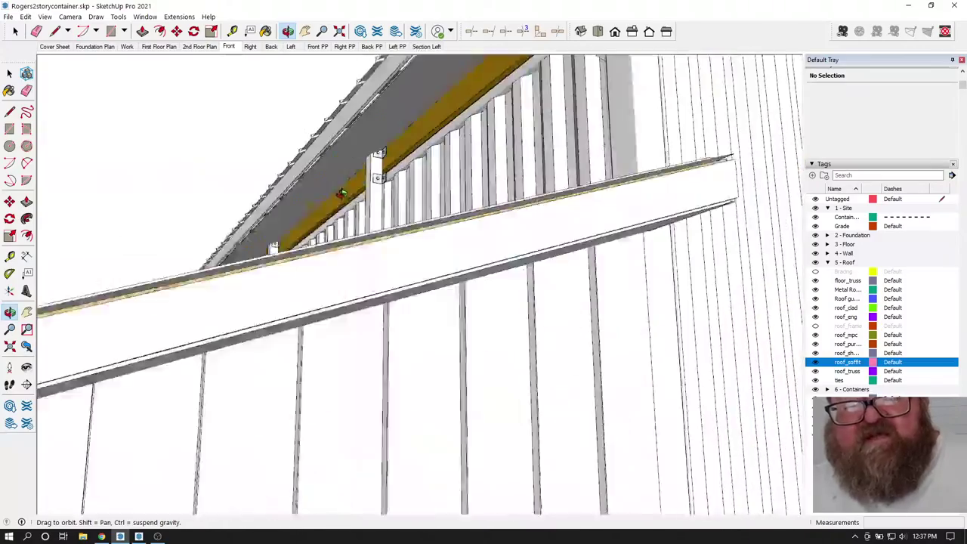
{"action": "scroll", "coordinate": [392, 207], "scroll_direction": "down", "scroll_amount": 6}
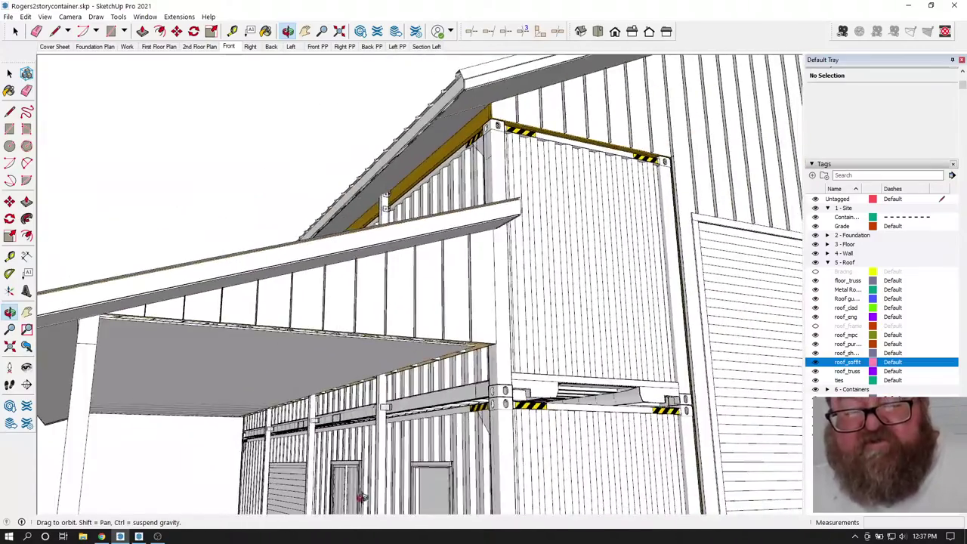
{"action": "scroll", "coordinate": [363, 480], "scroll_direction": "up", "scroll_amount": 4}
{"action": "left_click_drag", "start_coordinate": [363, 479], "coordinate": [389, 436]}
{"action": "scroll", "coordinate": [407, 376], "scroll_direction": "down", "scroll_amount": 6}
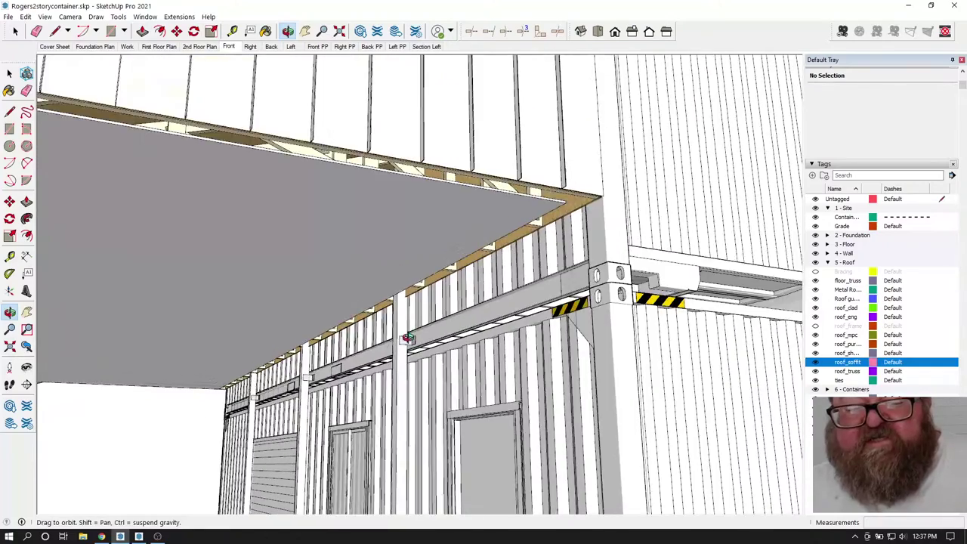
{"action": "left_click_drag", "start_coordinate": [438, 292], "coordinate": [426, 365]}
{"action": "scroll", "coordinate": [398, 311], "scroll_direction": "up", "scroll_amount": 3}
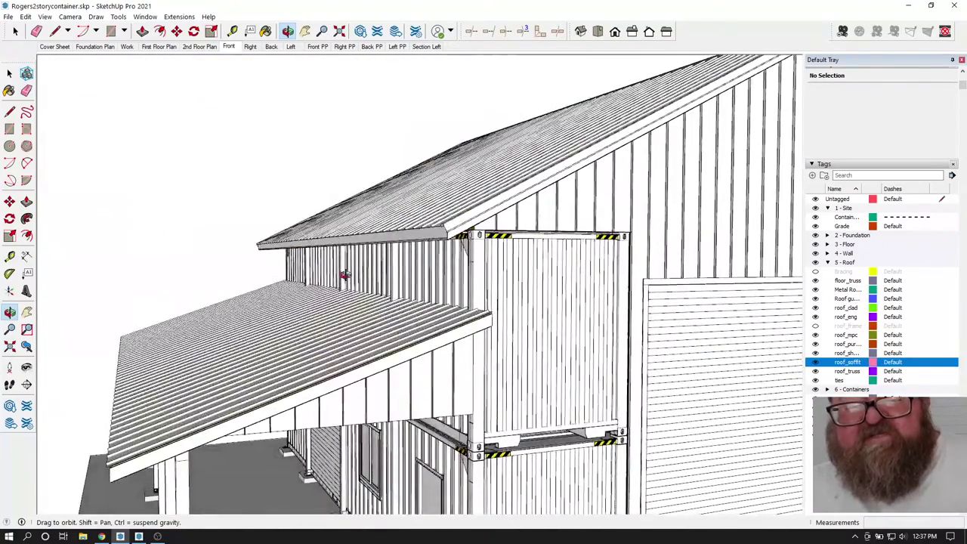
{"action": "left_click_drag", "start_coordinate": [345, 275], "coordinate": [208, 251]}
{"action": "scroll", "coordinate": [337, 297], "scroll_direction": "down", "scroll_amount": 3}
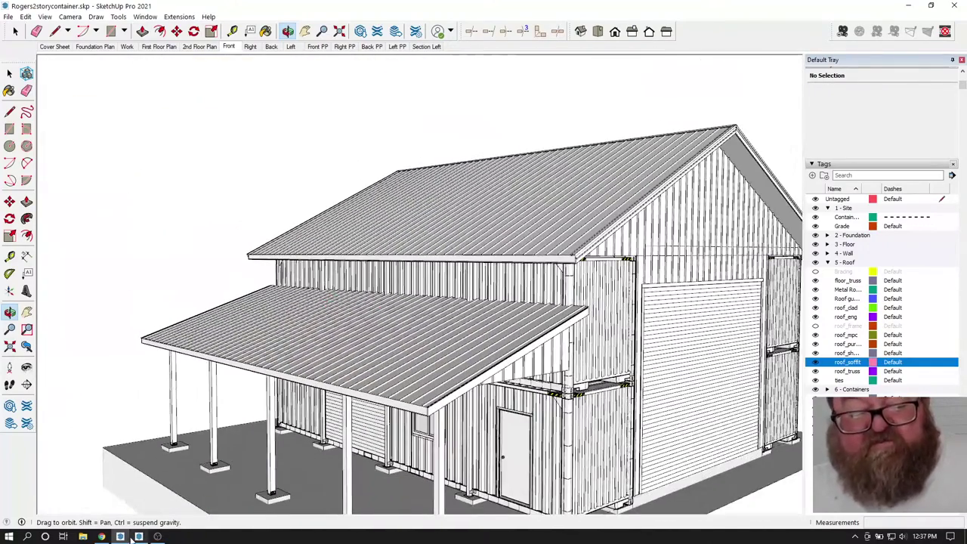
- Check the live chat in YouTube Studio, then return to the SketchUp model and review the upper wall and eave above the porch roof
{"action": "left_click", "coordinate": [101, 536]}
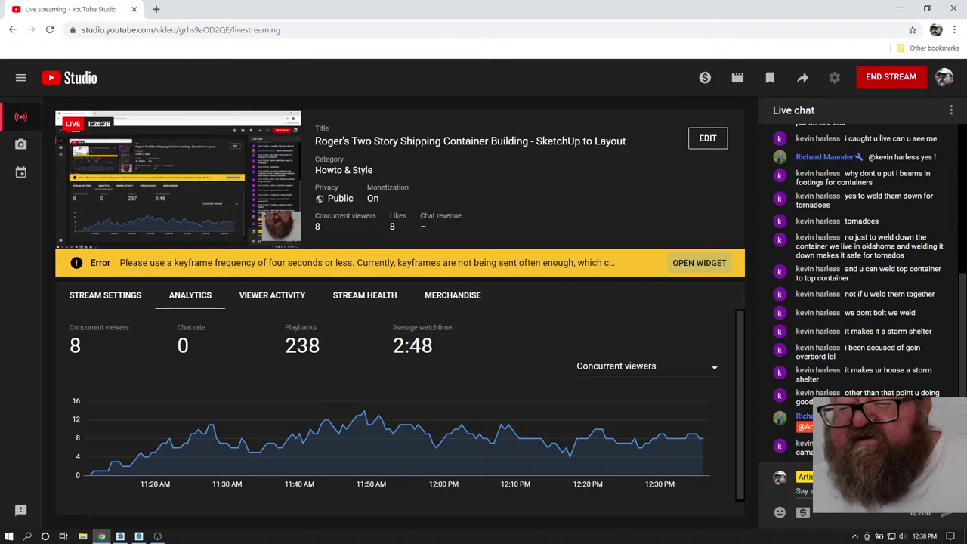
{"action": "left_click", "coordinate": [120, 537]}
{"action": "scroll", "coordinate": [441, 300], "scroll_direction": "up", "scroll_amount": 10}
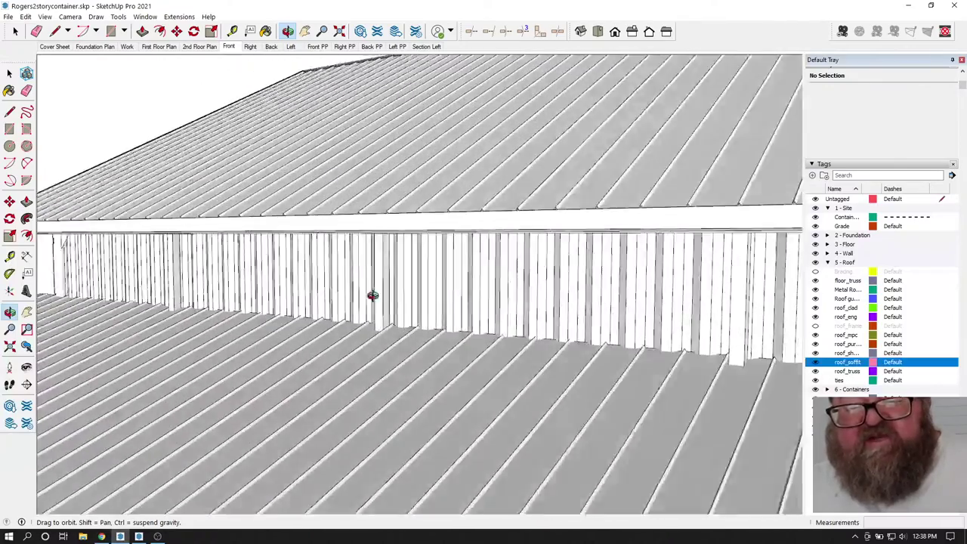
{"action": "left_click_drag", "start_coordinate": [372, 295], "coordinate": [348, 284]}
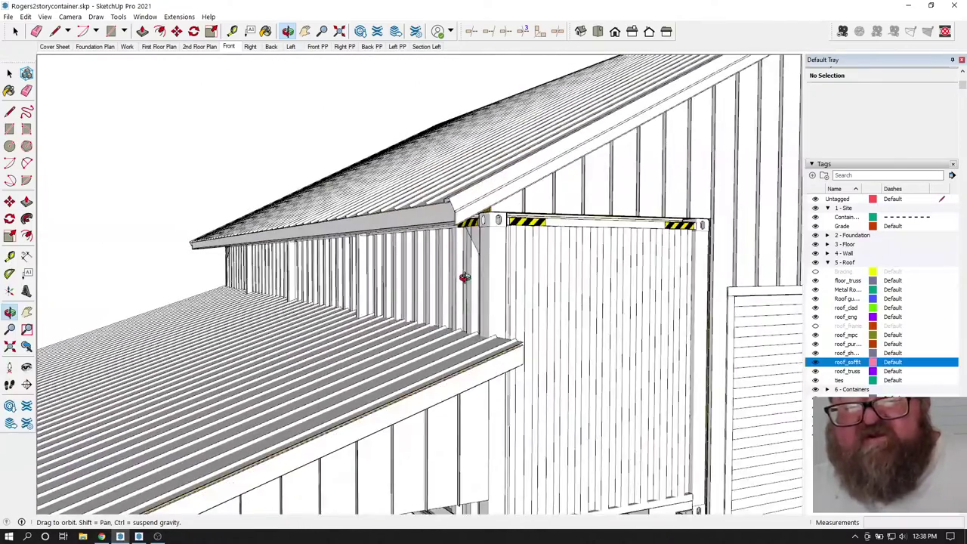
{"action": "scroll", "coordinate": [464, 277], "scroll_direction": "down", "scroll_amount": 10}
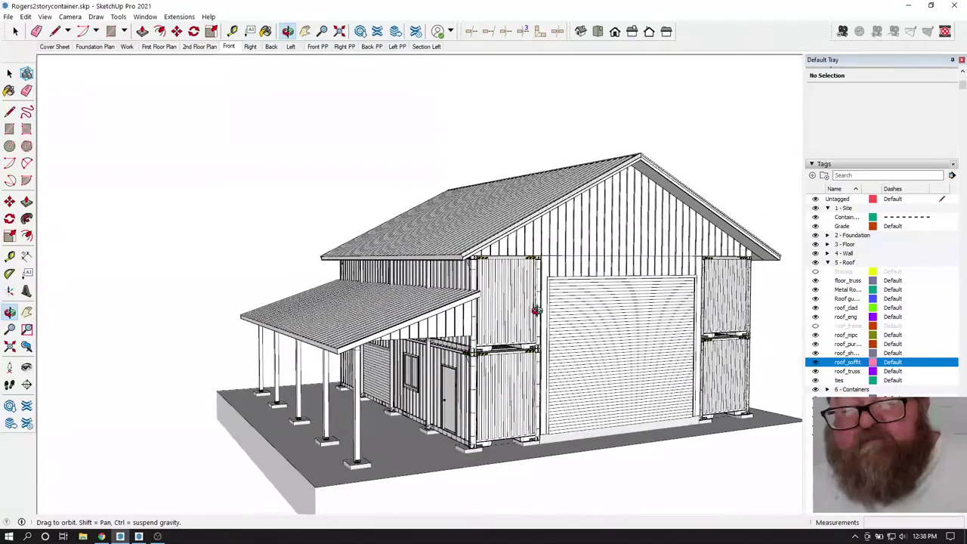
{"action": "left_click_drag", "start_coordinate": [430, 360], "coordinate": [455, 330]}
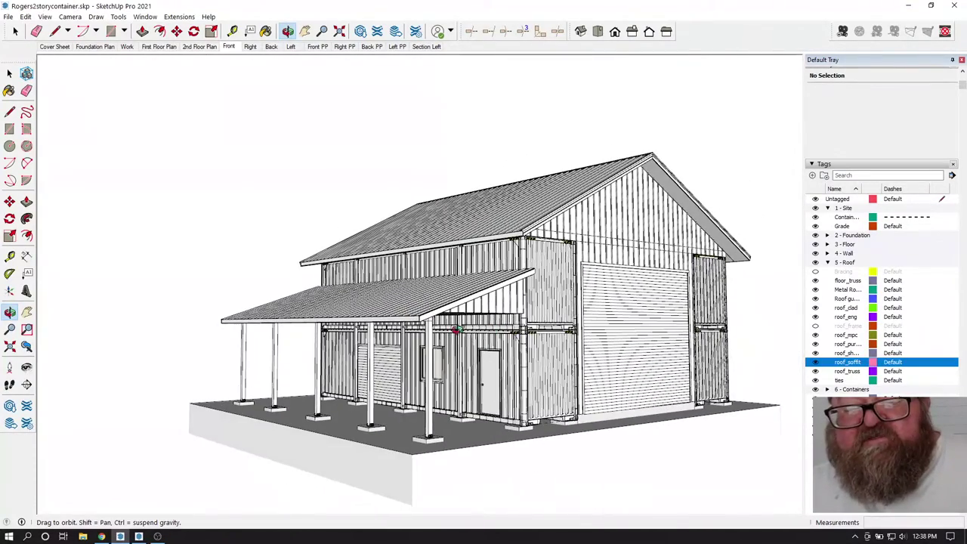
- Examine the joint and gap between the stacked containers at the corner beside the porch, including the corner castings and floor rails
{"action": "left_click_drag", "start_coordinate": [398, 296], "coordinate": [534, 296]}
{"action": "scroll", "coordinate": [468, 363], "scroll_direction": "up", "scroll_amount": 5}
{"action": "scroll", "coordinate": [468, 364], "scroll_direction": "up", "scroll_amount": 5}
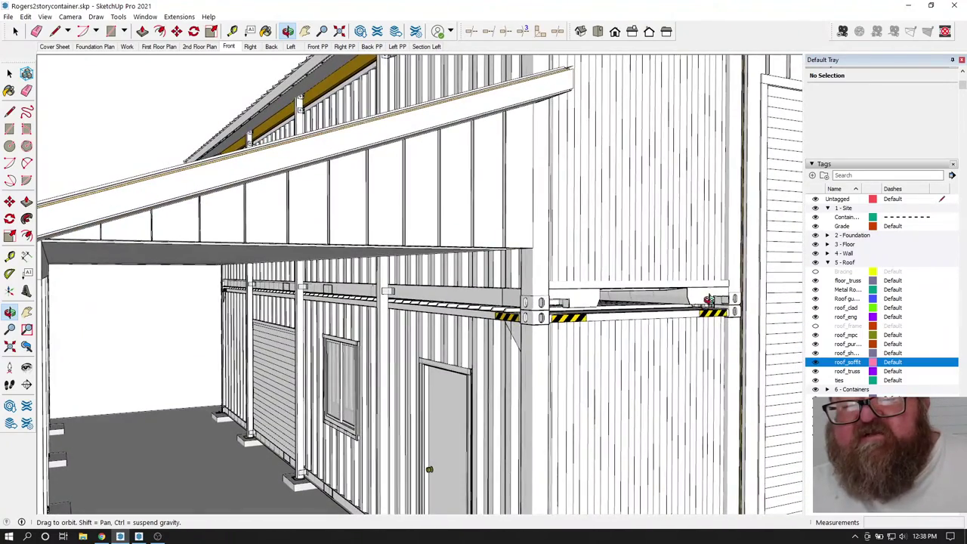
{"action": "left_click_drag", "start_coordinate": [708, 299], "coordinate": [633, 320]}
{"action": "scroll", "coordinate": [535, 303], "scroll_direction": "down", "scroll_amount": 3}
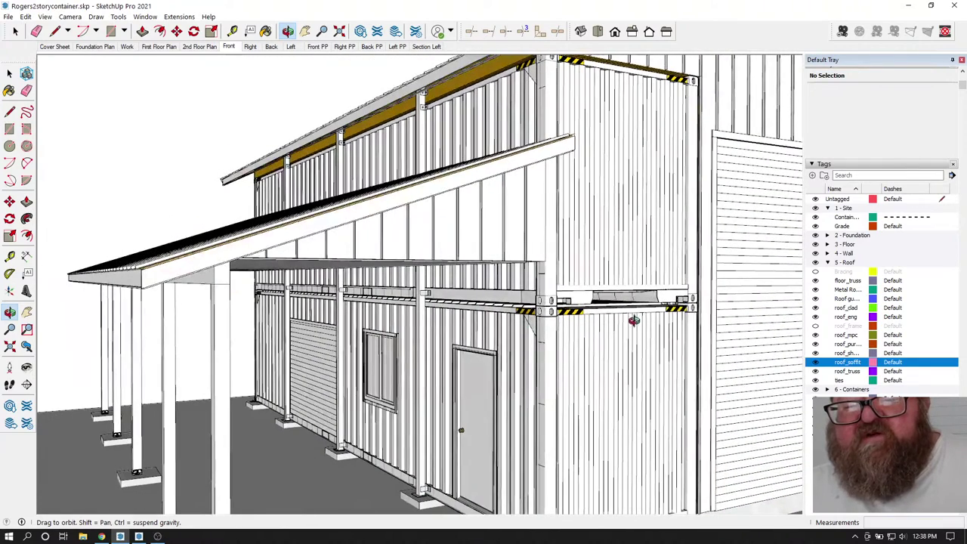
{"action": "left_click_drag", "start_coordinate": [565, 304], "coordinate": [516, 304]}
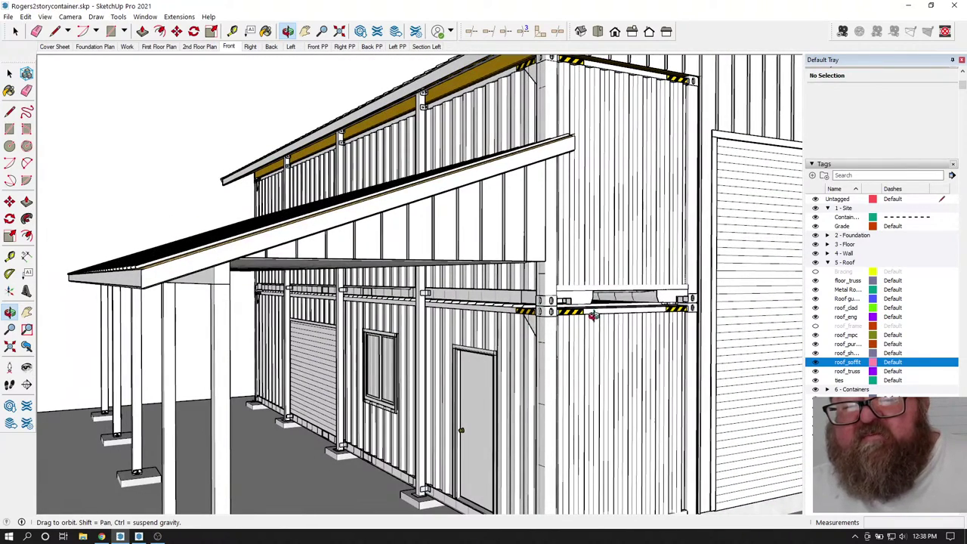
{"action": "scroll", "coordinate": [480, 311], "scroll_direction": "up", "scroll_amount": 10}
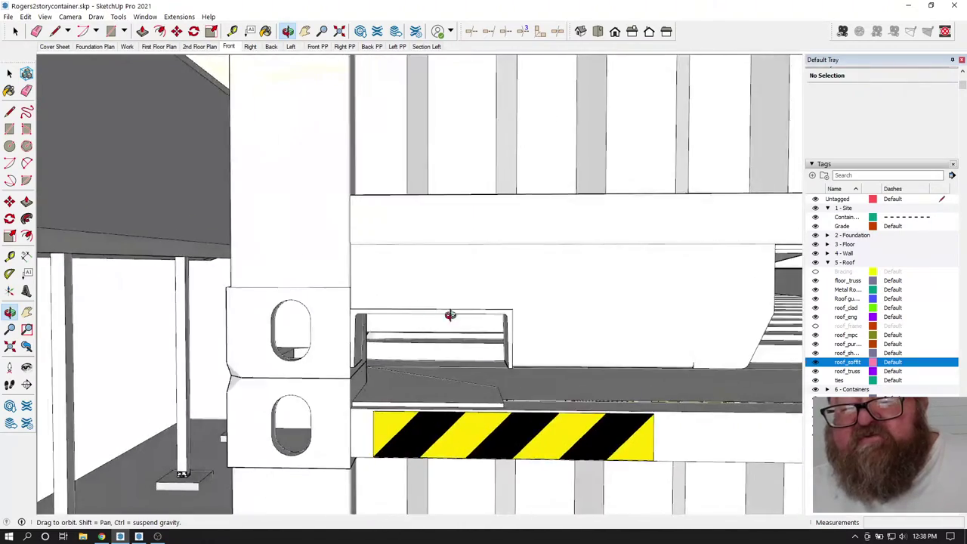
{"action": "left_click_drag", "start_coordinate": [450, 315], "coordinate": [488, 292]}
{"action": "scroll", "coordinate": [281, 344], "scroll_direction": "up", "scroll_amount": 3}
{"action": "scroll", "coordinate": [488, 293], "scroll_direction": "down", "scroll_amount": 6}
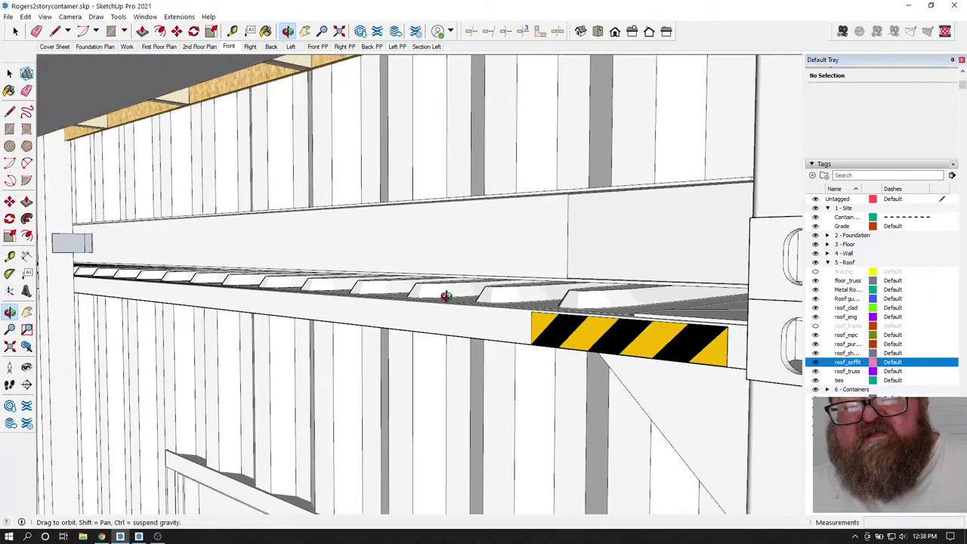
- Review the porch-side elevation with its piers and the bracketed wall posts running past the container joint
{"action": "scroll", "coordinate": [445, 296], "scroll_direction": "down", "scroll_amount": 5}
{"action": "left_click_drag", "start_coordinate": [456, 287], "coordinate": [342, 161]}
{"action": "scroll", "coordinate": [571, 290], "scroll_direction": "down", "scroll_amount": 5}
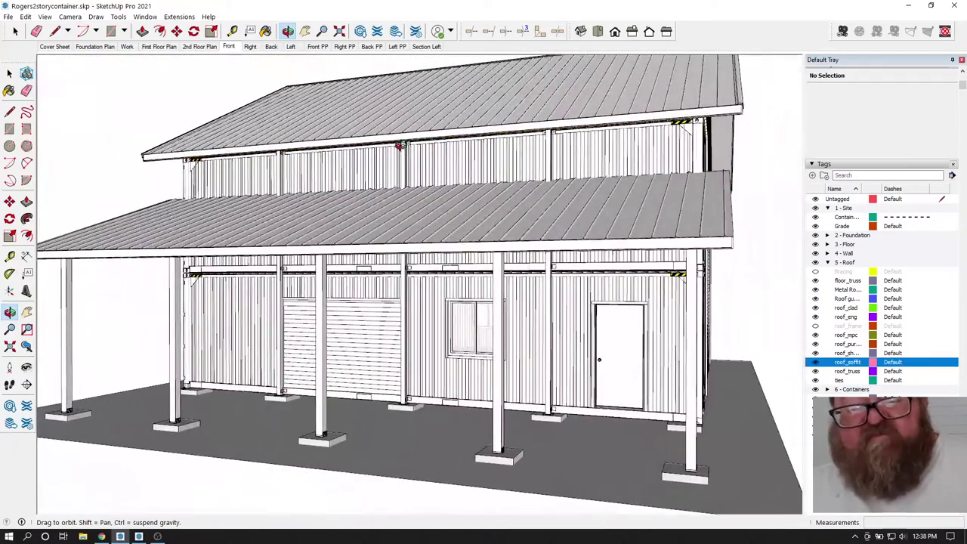
{"action": "left_click_drag", "start_coordinate": [399, 146], "coordinate": [306, 136]}
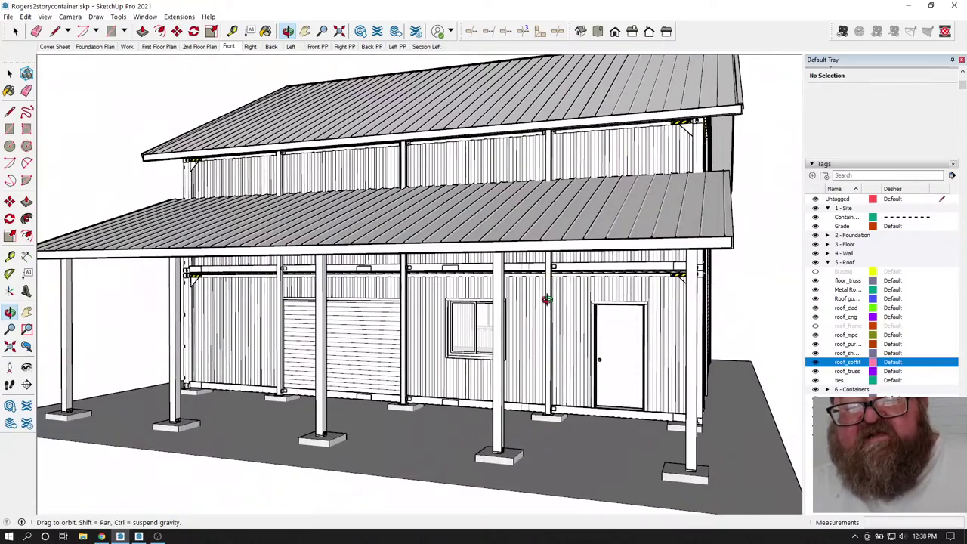
{"action": "scroll", "coordinate": [547, 299], "scroll_direction": "up", "scroll_amount": 8}
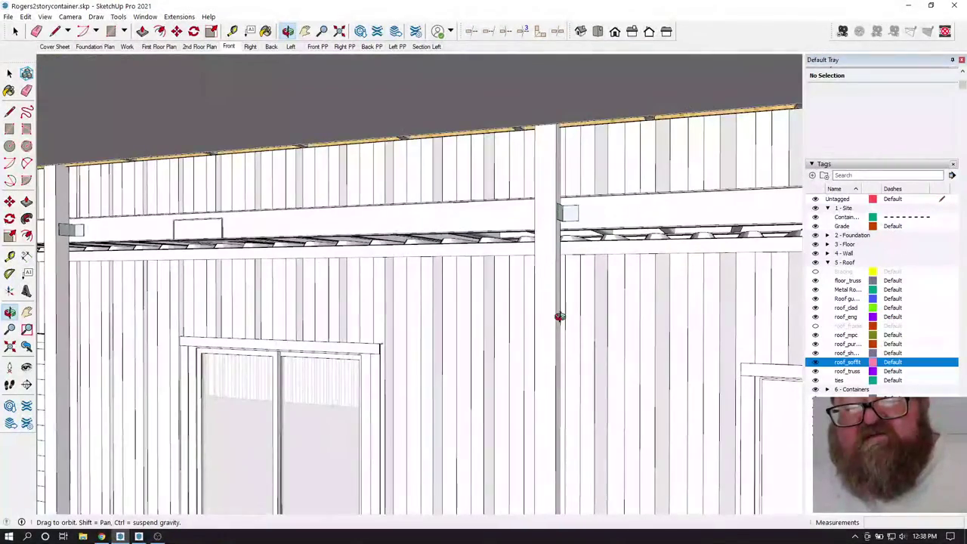
{"action": "scroll", "coordinate": [559, 316], "scroll_direction": "down", "scroll_amount": 10}
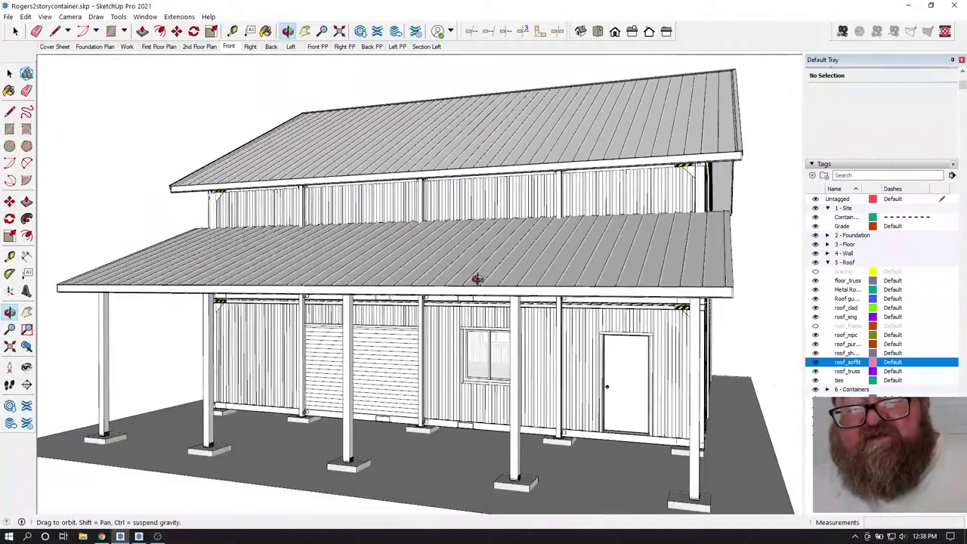
{"action": "left_click_drag", "start_coordinate": [477, 278], "coordinate": [475, 309]}
{"action": "left_click_drag", "start_coordinate": [587, 289], "coordinate": [417, 302]}
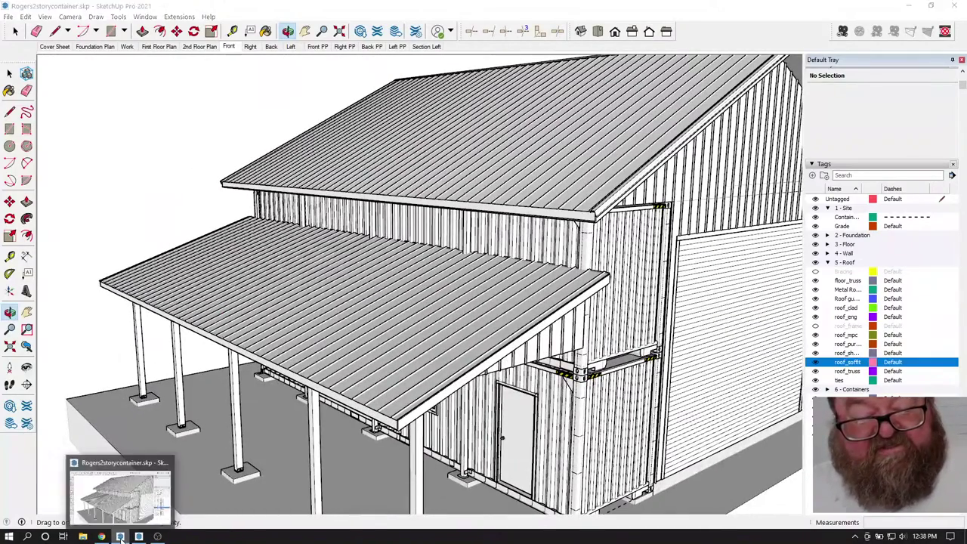
- Check the live chat in YouTube Studio and the foundation plan in LayOut, and switch back to the SketchUp model
{"action": "left_click", "coordinate": [120, 536]}
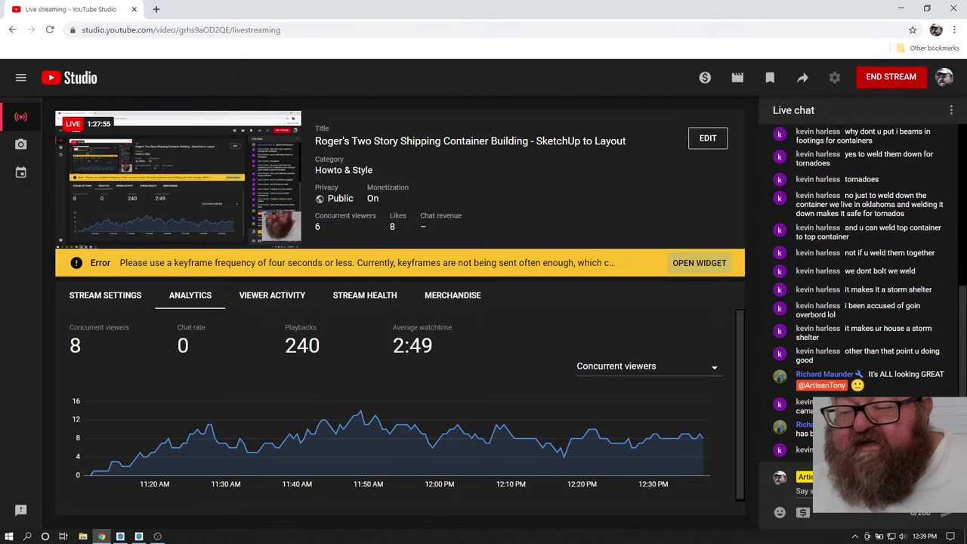
{"action": "left_click", "coordinate": [103, 538]}
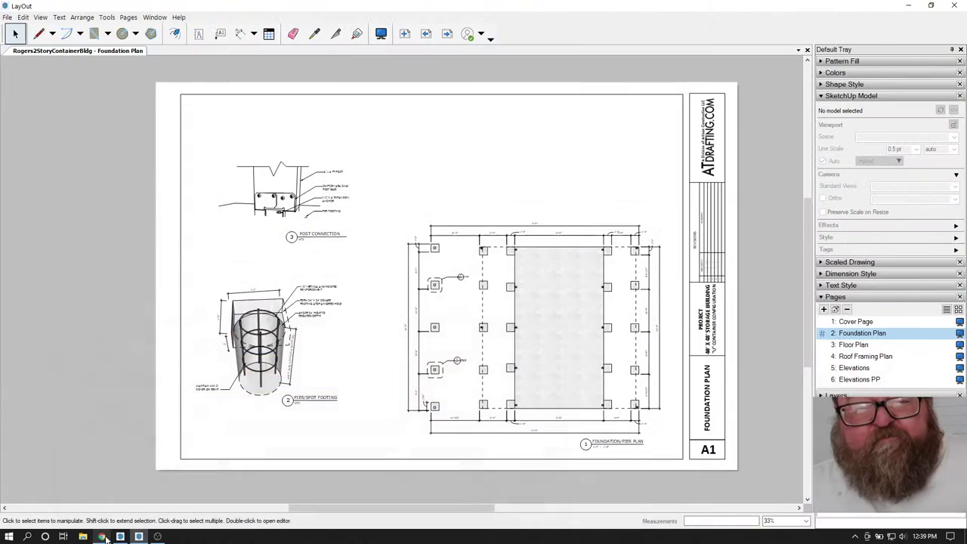
{"action": "left_click", "coordinate": [120, 536]}
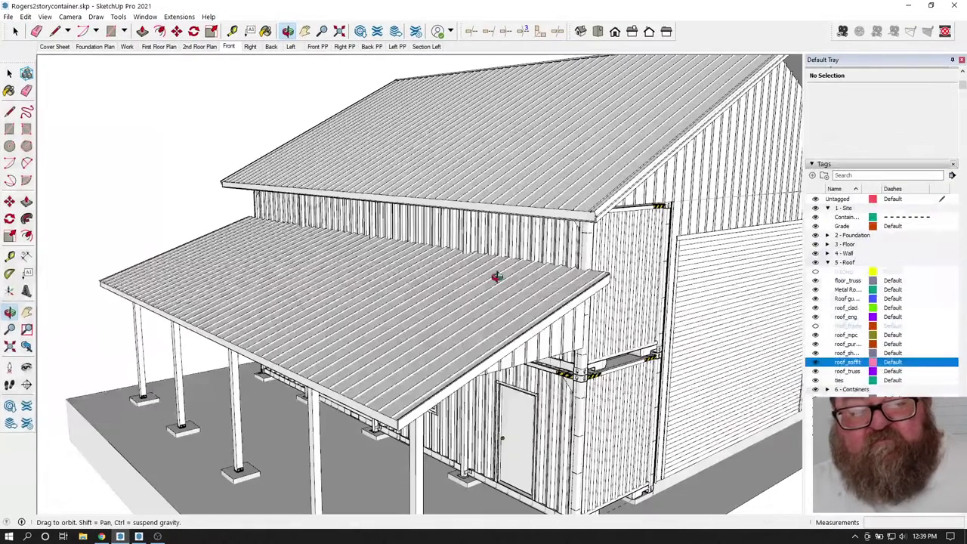
- Examine the windowed long wall's posts, pier footings and the horizontal joint between its upper and lower containers
{"action": "middle_click_drag", "start_coordinate": [497, 277], "coordinate": [321, 399]}
{"action": "scroll", "coordinate": [321, 399], "scroll_direction": "up", "scroll_amount": 6}
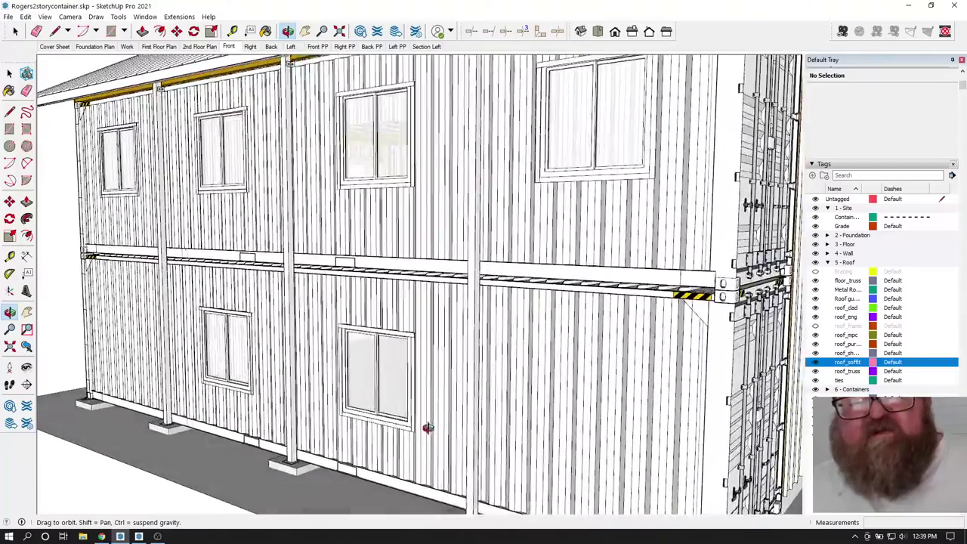
{"action": "middle_click_drag", "start_coordinate": [431, 405], "coordinate": [424, 442]}
{"action": "scroll", "coordinate": [423, 442], "scroll_direction": "down", "scroll_amount": 5}
{"action": "middle_click_drag", "start_coordinate": [457, 261], "coordinate": [535, 307]}
{"action": "scroll", "coordinate": [355, 298], "scroll_direction": "up", "scroll_amount": 5}
{"action": "scroll", "coordinate": [536, 307], "scroll_direction": "down", "scroll_amount": 5}
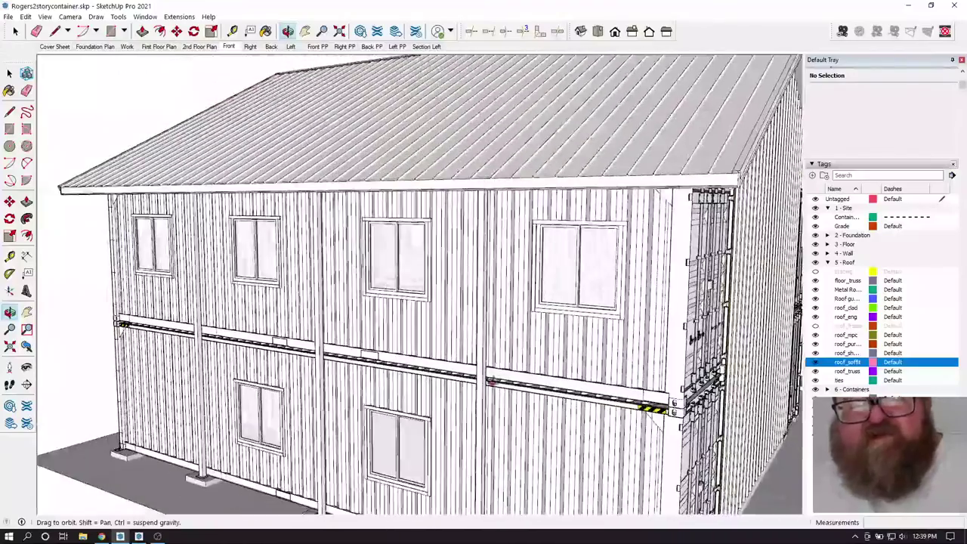
{"action": "middle_click_drag", "start_coordinate": [491, 340], "coordinate": [468, 420]}
{"action": "scroll", "coordinate": [458, 353], "scroll_direction": "down", "scroll_amount": 5}
{"action": "scroll", "coordinate": [470, 400], "scroll_direction": "up", "scroll_amount": 3}
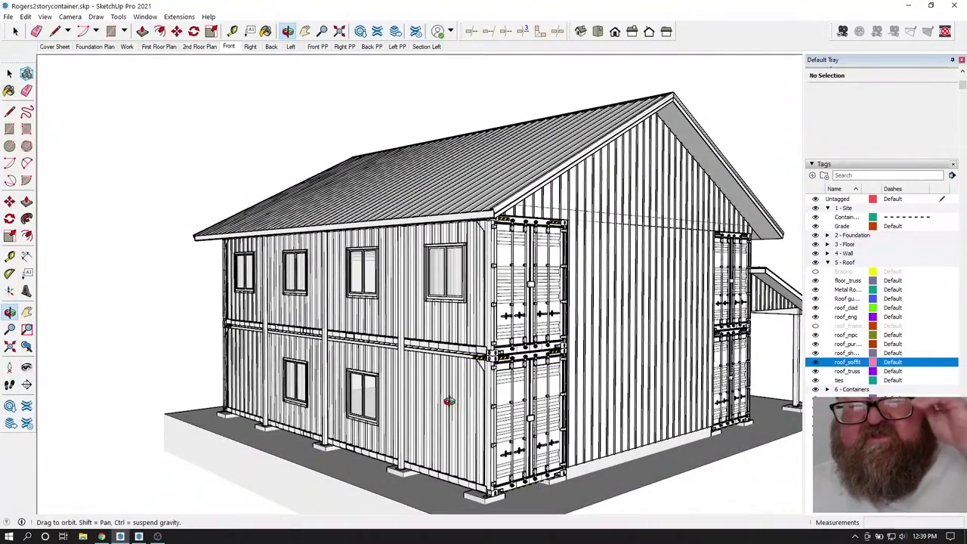
- Review the closed gable end with the stacked container doors and the adjoining windowed wall
{"action": "middle_click_drag", "start_coordinate": [435, 382], "coordinate": [434, 347]}
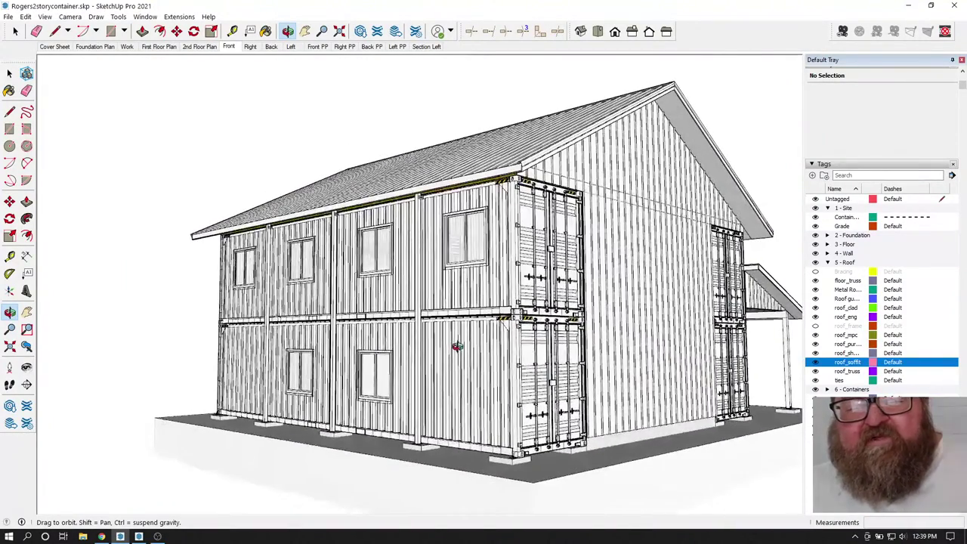
{"action": "scroll", "coordinate": [431, 344], "scroll_direction": "up", "scroll_amount": 5}
{"action": "scroll", "coordinate": [385, 325], "scroll_direction": "down", "scroll_amount": 5}
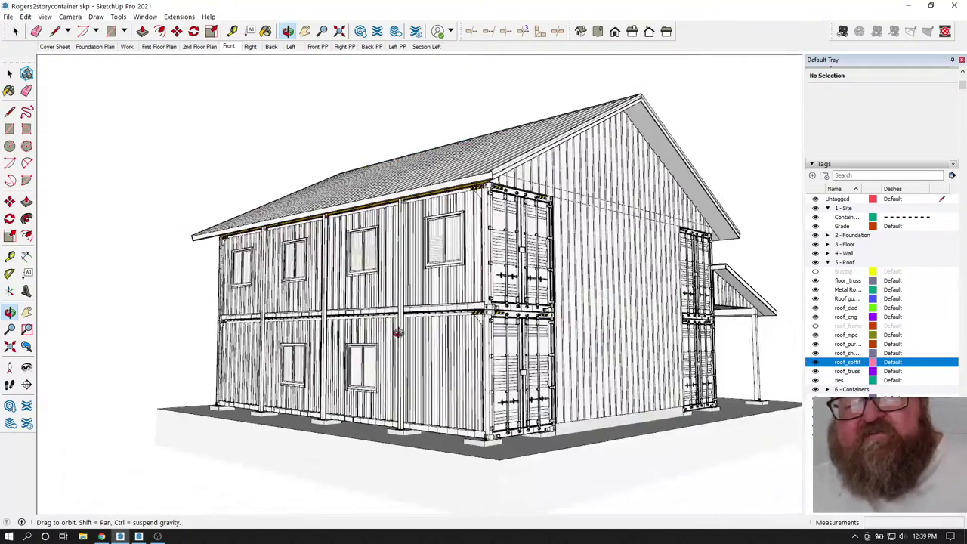
{"action": "middle_click_drag", "start_coordinate": [384, 324], "coordinate": [426, 252]}
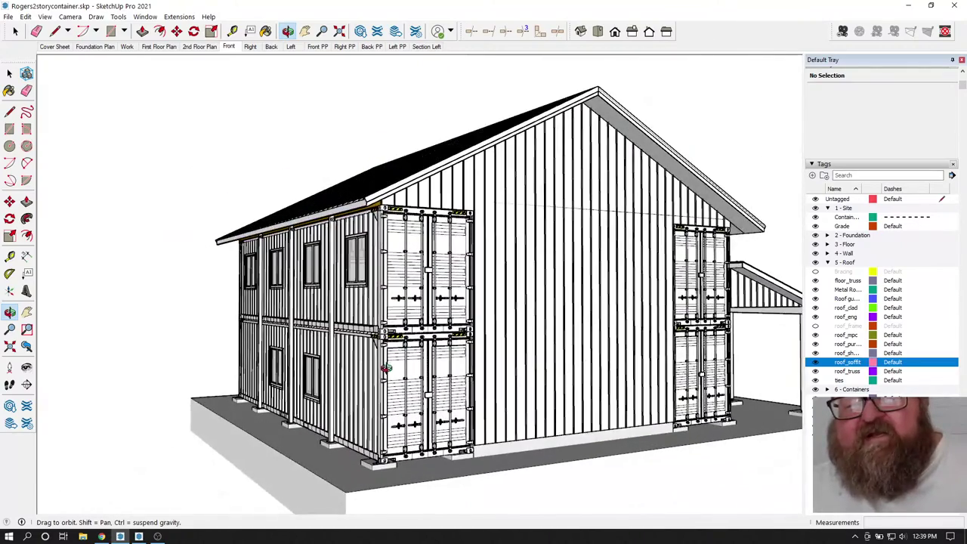
- Inspect the windowed wall's post bases and brackets from the roll-up door end, including the eave above and the adjoining gable front
{"action": "middle_click_drag", "start_coordinate": [386, 368], "coordinate": [511, 199]}
{"action": "scroll", "coordinate": [373, 387], "scroll_direction": "up", "scroll_amount": 3}
{"action": "scroll", "coordinate": [533, 503], "scroll_direction": "up", "scroll_amount": 6}
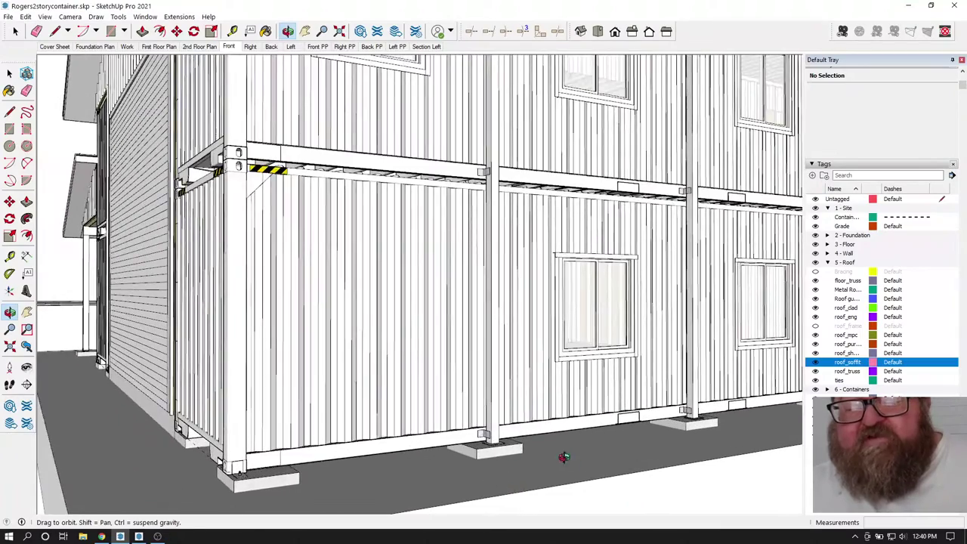
{"action": "middle_click_drag", "start_coordinate": [563, 457], "coordinate": [659, 428]}
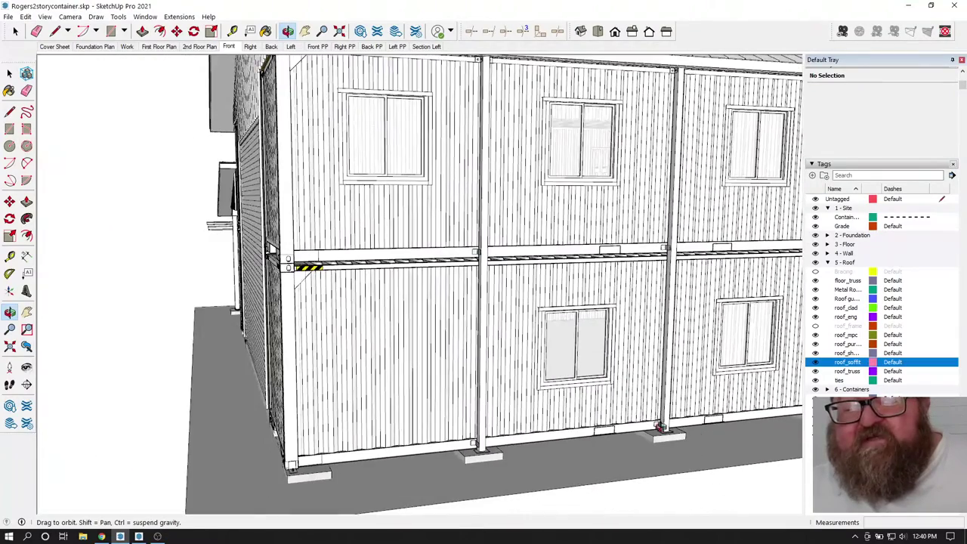
{"action": "middle_click_drag", "start_coordinate": [501, 377], "coordinate": [501, 220]}
{"action": "scroll", "coordinate": [474, 286], "scroll_direction": "down", "scroll_amount": 3}
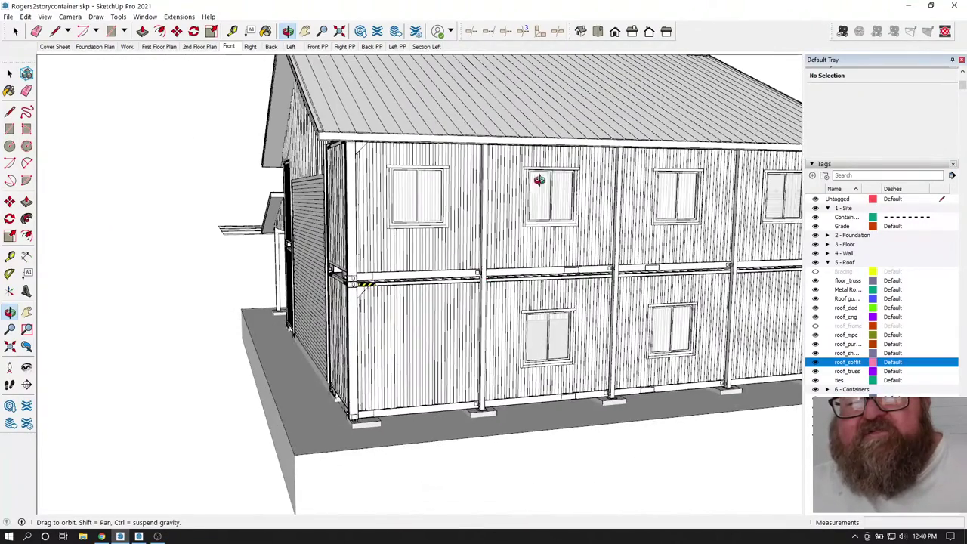
{"action": "mouse_move", "coordinate": [612, 134]}
{"action": "middle_mouse_down"}
{"action": "mouse_move", "coordinate": [607, 295]}
{"action": "mouse_move", "coordinate": [629, 128]}
{"action": "middle_mouse_up"}
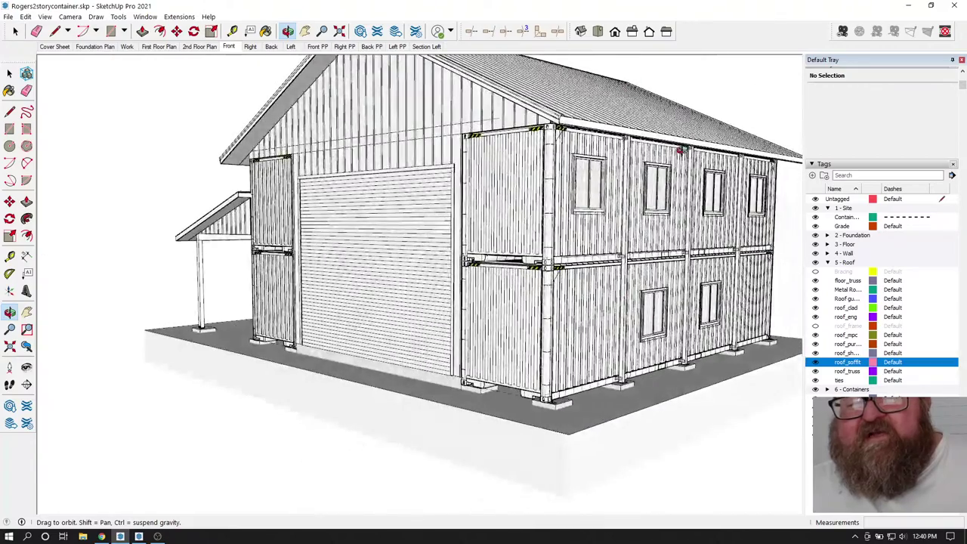
{"action": "middle_click_drag", "start_coordinate": [679, 150], "coordinate": [704, 219]}
{"action": "middle_click_drag", "start_coordinate": [536, 269], "coordinate": [512, 252]}
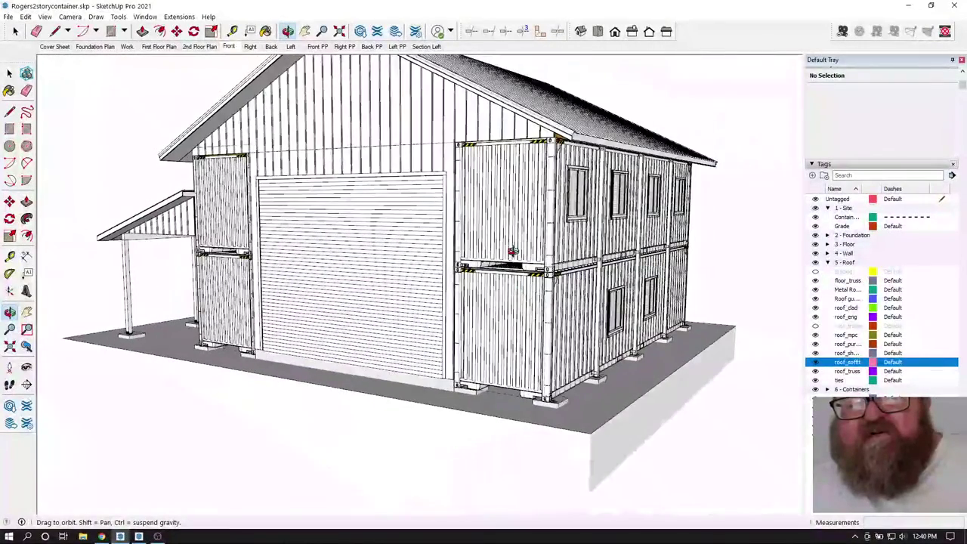
- Examine the stacked container corner between the roll-up door and the windowed wall, down to the corner castings at the joint
{"action": "scroll", "coordinate": [528, 283], "scroll_direction": "up", "scroll_amount": 2}
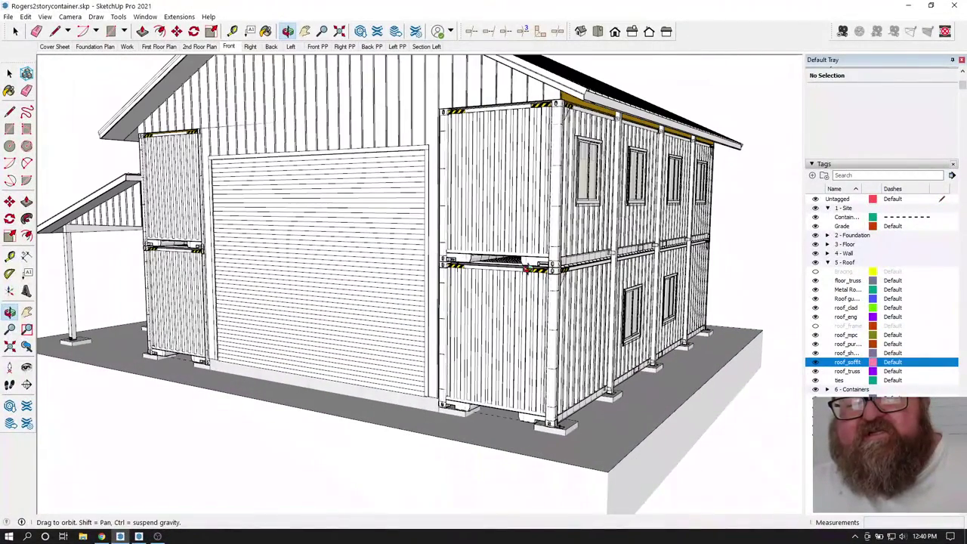
{"action": "scroll", "coordinate": [521, 291], "scroll_direction": "down", "scroll_amount": 5}
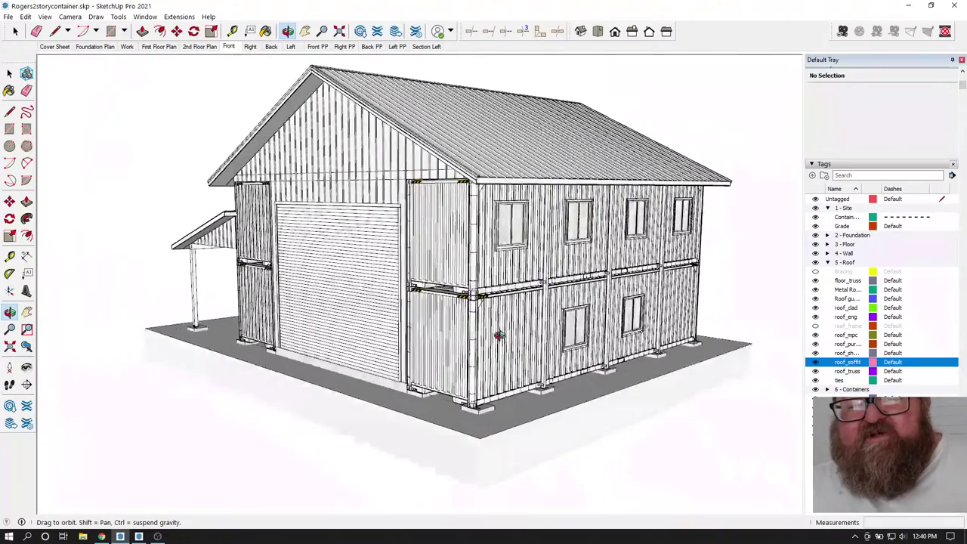
{"action": "scroll", "coordinate": [471, 332], "scroll_direction": "up", "scroll_amount": 1}
{"action": "scroll", "coordinate": [450, 274], "scroll_direction": "up", "scroll_amount": 4}
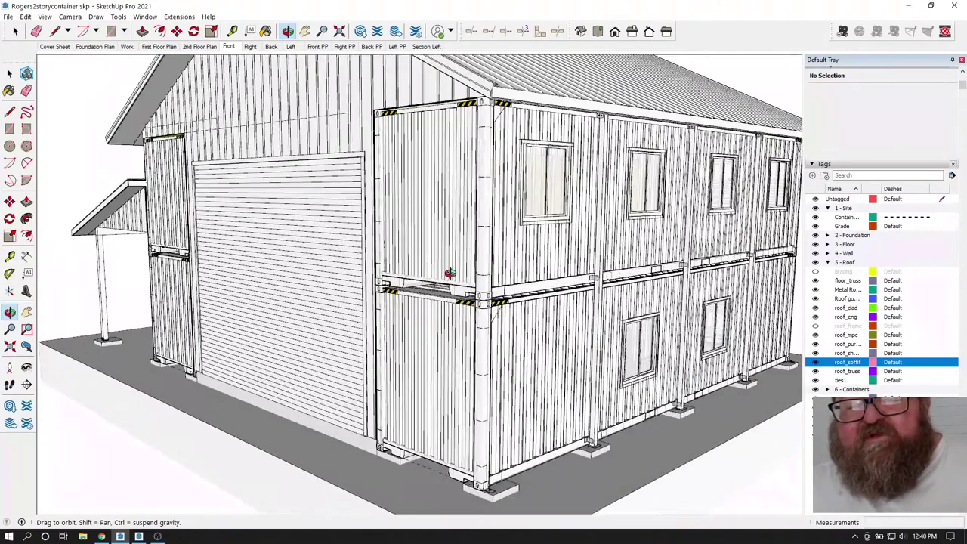
{"action": "scroll", "coordinate": [455, 270], "scroll_direction": "up", "scroll_amount": 1}
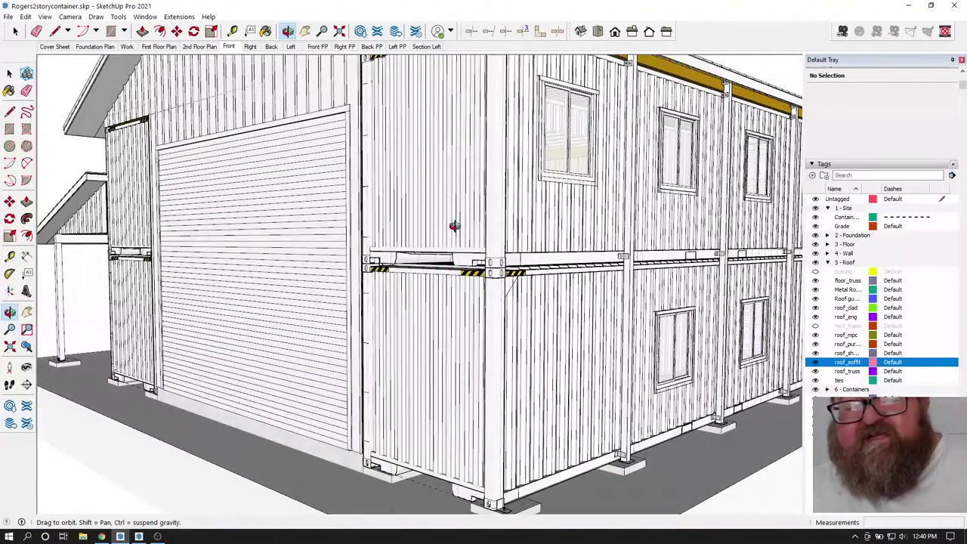
{"action": "scroll", "coordinate": [568, 312], "scroll_direction": "down", "scroll_amount": 3}
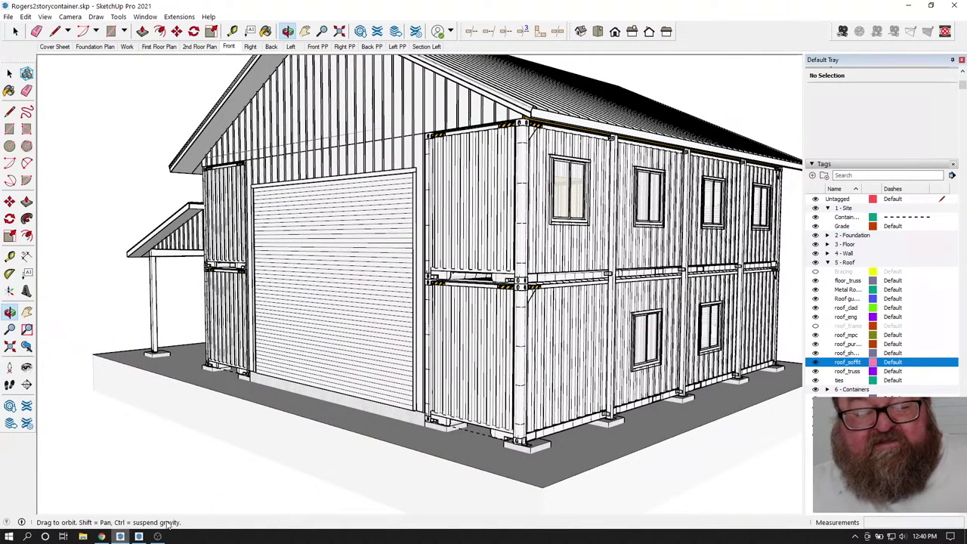
{"action": "scroll", "coordinate": [535, 269], "scroll_direction": "up", "scroll_amount": 8}
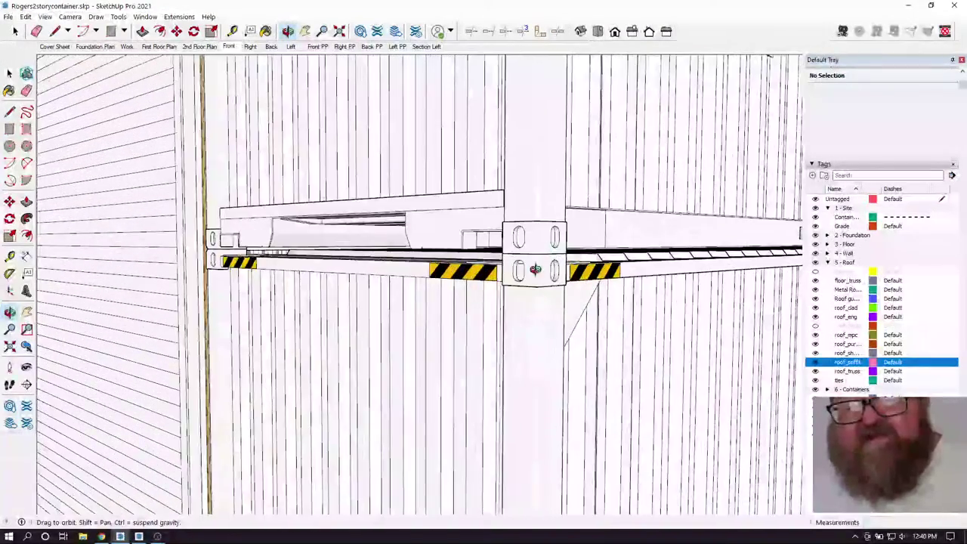
- Examine the gap between the upper and lower containers beside the roll-up door, including the fork pockets and corner castings, and the whole gable front
{"action": "left_click_drag", "start_coordinate": [535, 269], "coordinate": [271, 285]}
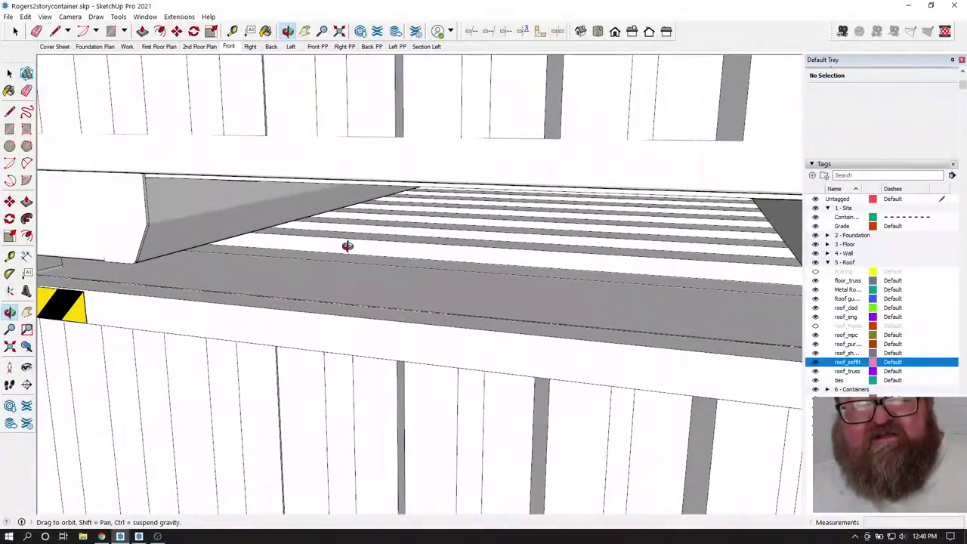
{"action": "left_click_drag", "start_coordinate": [346, 246], "coordinate": [274, 262]}
{"action": "left_click_drag", "start_coordinate": [396, 281], "coordinate": [486, 305]}
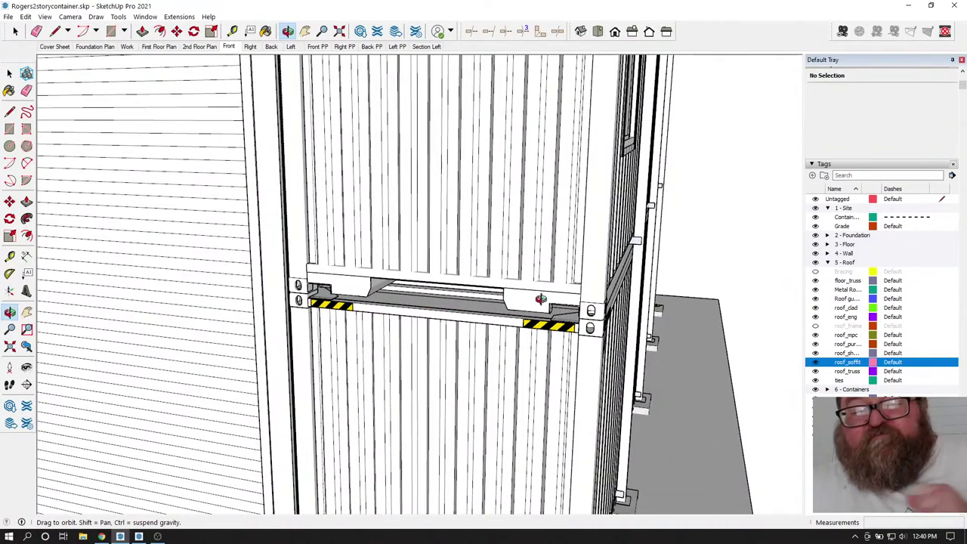
{"action": "scroll", "coordinate": [541, 298], "scroll_direction": "up", "scroll_amount": 6}
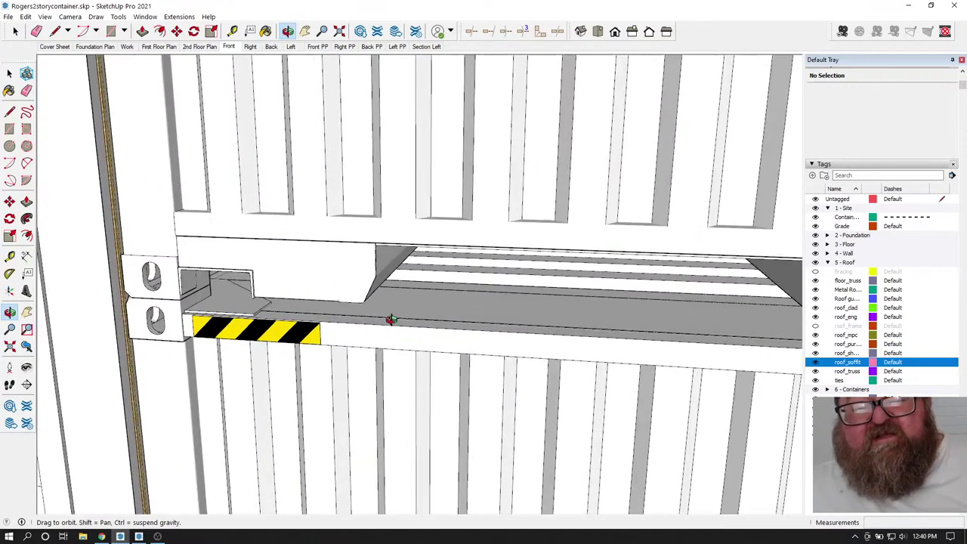
{"action": "scroll", "coordinate": [391, 318], "scroll_direction": "up", "scroll_amount": 1}
{"action": "left_click_drag", "start_coordinate": [391, 319], "coordinate": [337, 312]}
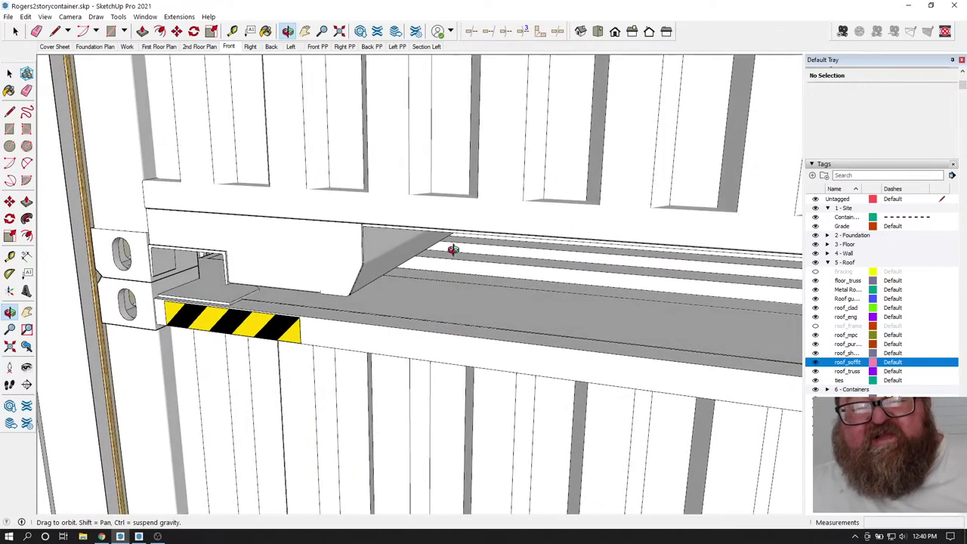
{"action": "scroll", "coordinate": [492, 315], "scroll_direction": "down", "scroll_amount": 5}
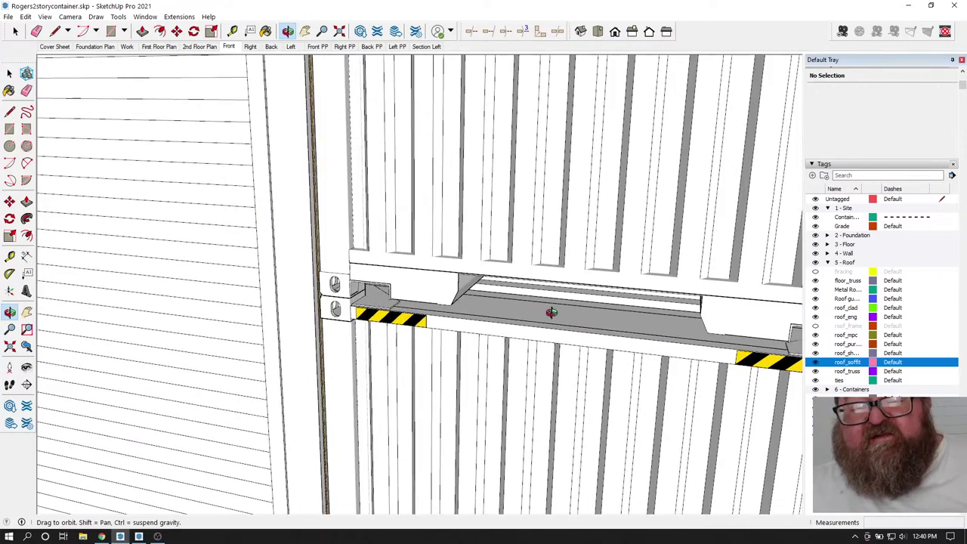
{"action": "scroll", "coordinate": [551, 312], "scroll_direction": "down", "scroll_amount": 4}
{"action": "left_click_drag", "start_coordinate": [539, 316], "coordinate": [528, 272]}
{"action": "scroll", "coordinate": [532, 287], "scroll_direction": "down", "scroll_amount": 6}
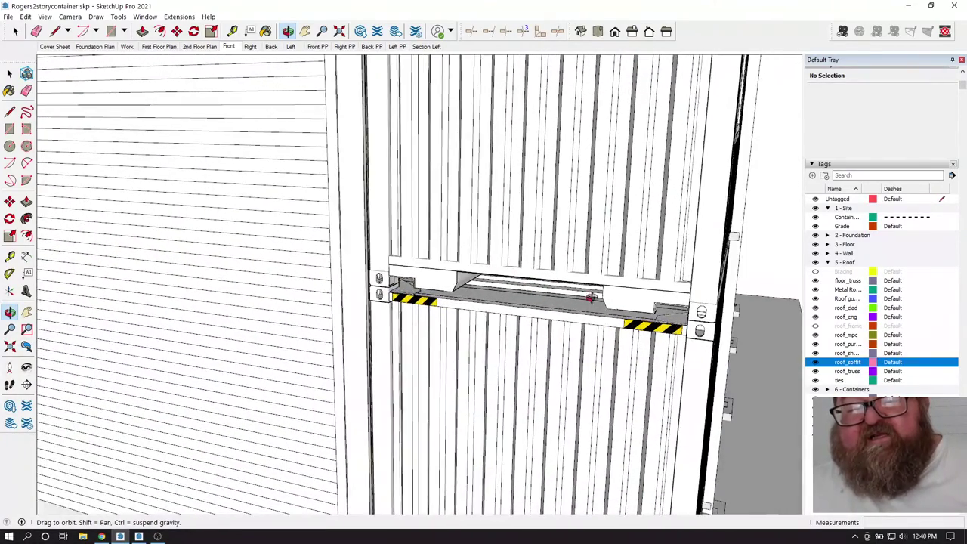
{"action": "scroll", "coordinate": [533, 295], "scroll_direction": "down", "scroll_amount": 3}
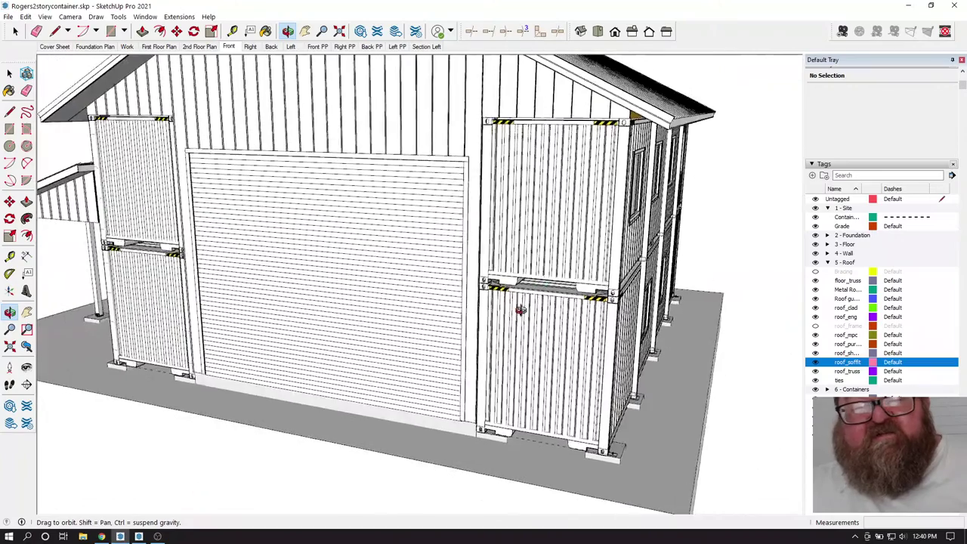
{"action": "left_click_drag", "start_coordinate": [518, 309], "coordinate": [278, 418]}
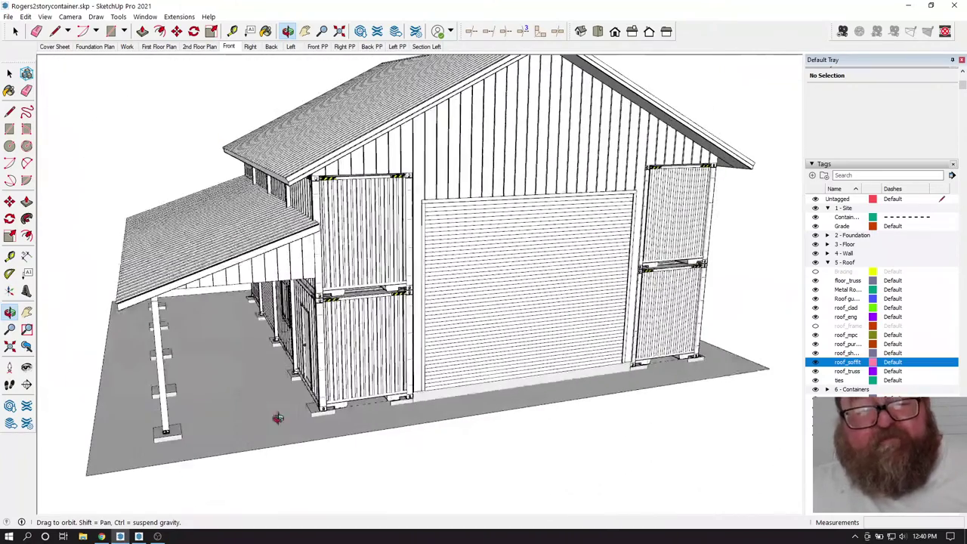
- Read the live chat in YouTube Studio, return to SketchUp and review the building's exterior from the lean-to side and the windowed side
{"action": "left_click", "coordinate": [101, 536]}
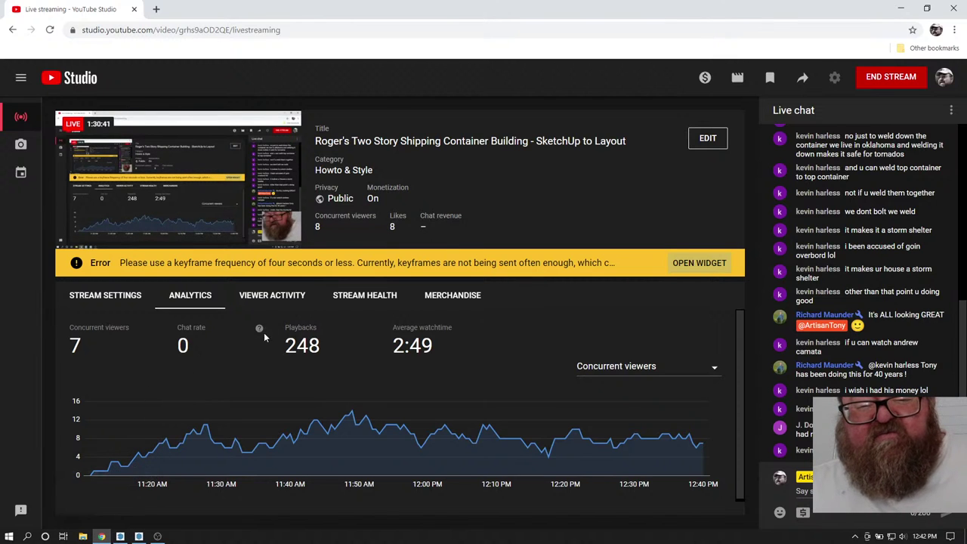
{"action": "left_click", "coordinate": [120, 536]}
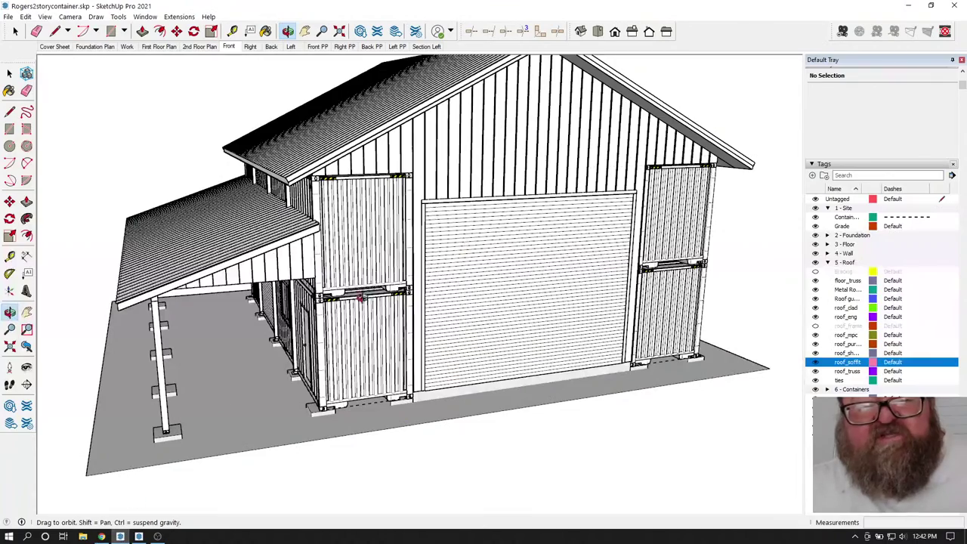
{"action": "left_click_drag", "start_coordinate": [361, 299], "coordinate": [414, 409]}
{"action": "left_click_drag", "start_coordinate": [466, 206], "coordinate": [491, 283]}
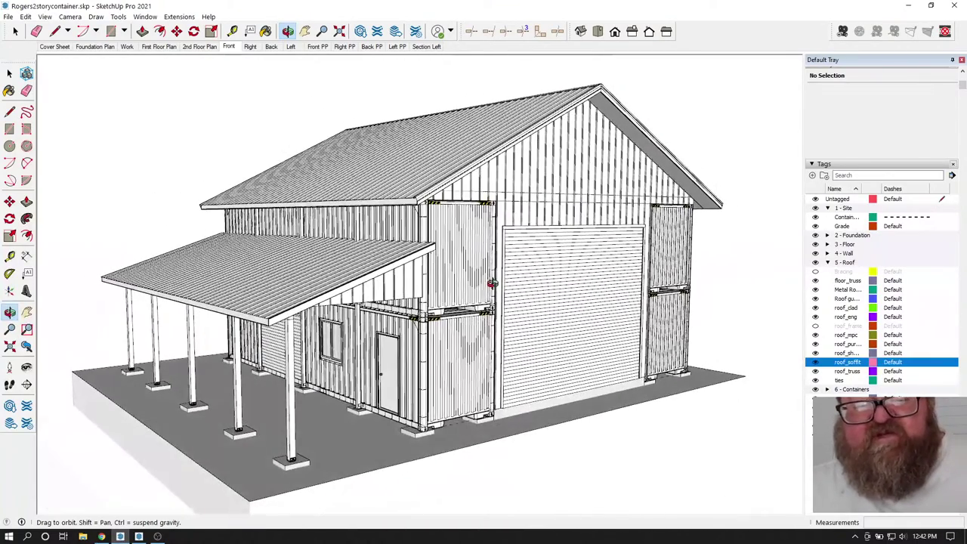
{"action": "left_click_drag", "start_coordinate": [410, 312], "coordinate": [446, 158]}
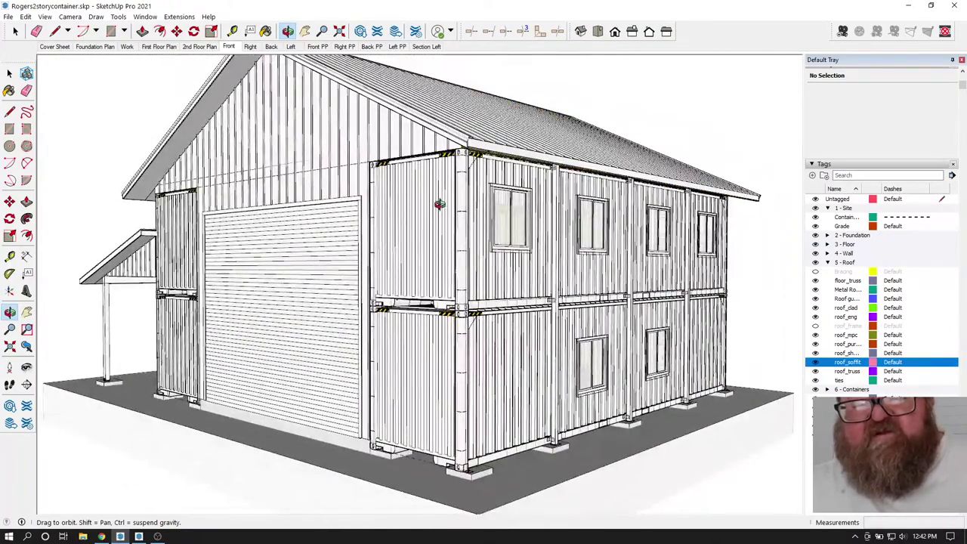
{"action": "left_click_drag", "start_coordinate": [439, 204], "coordinate": [523, 176]}
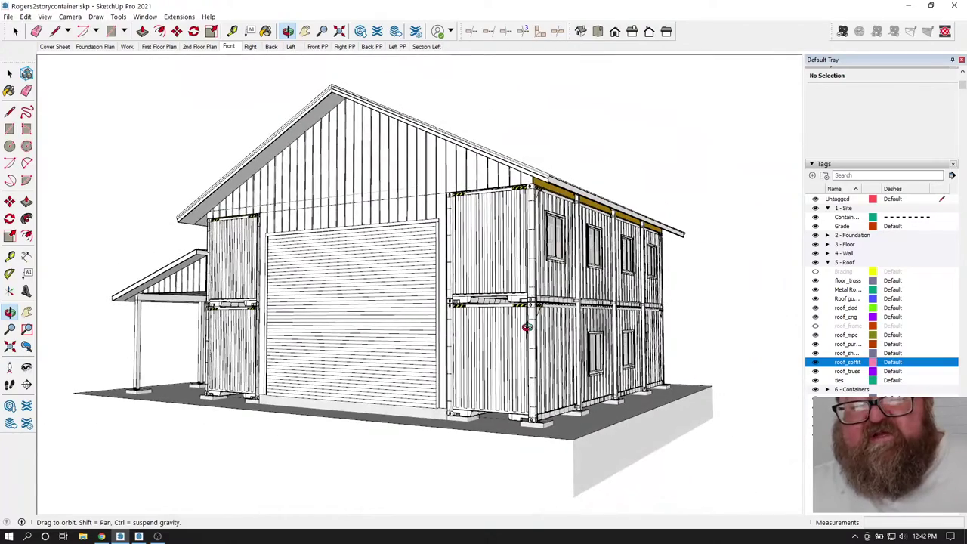
{"action": "left_click_drag", "start_coordinate": [526, 326], "coordinate": [519, 354]}
{"action": "left_click_drag", "start_coordinate": [508, 266], "coordinate": [674, 321]}
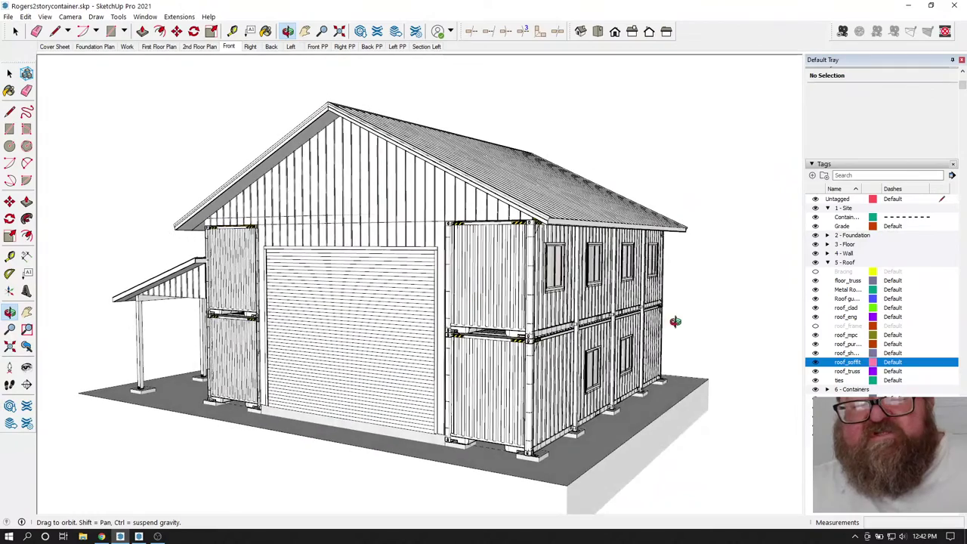
{"action": "left_click_drag", "start_coordinate": [602, 315], "coordinate": [619, 290]}
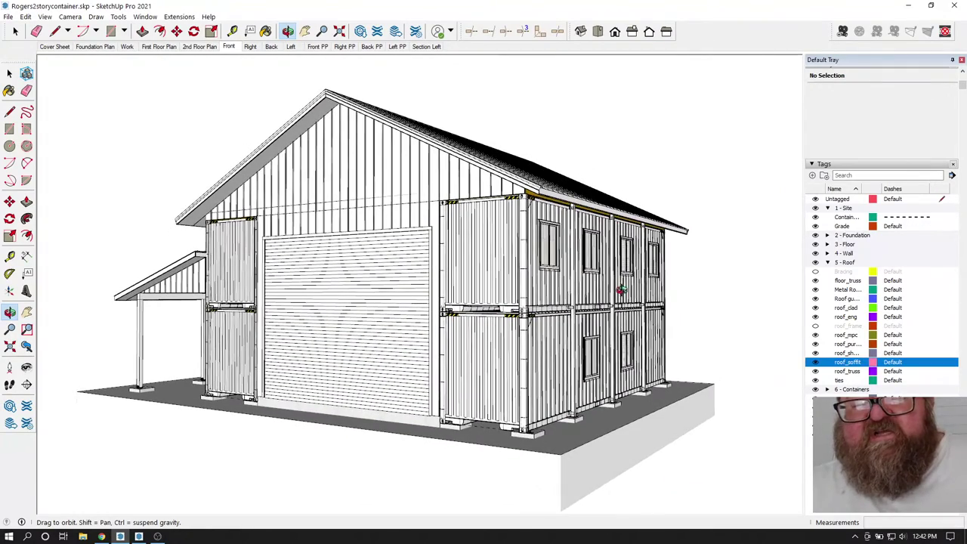
- Review the gable front's stacked containers and roll-up door together with the adjoining lean-to porch, its posts and footings
{"action": "left_click_drag", "start_coordinate": [276, 303], "coordinate": [474, 353]}
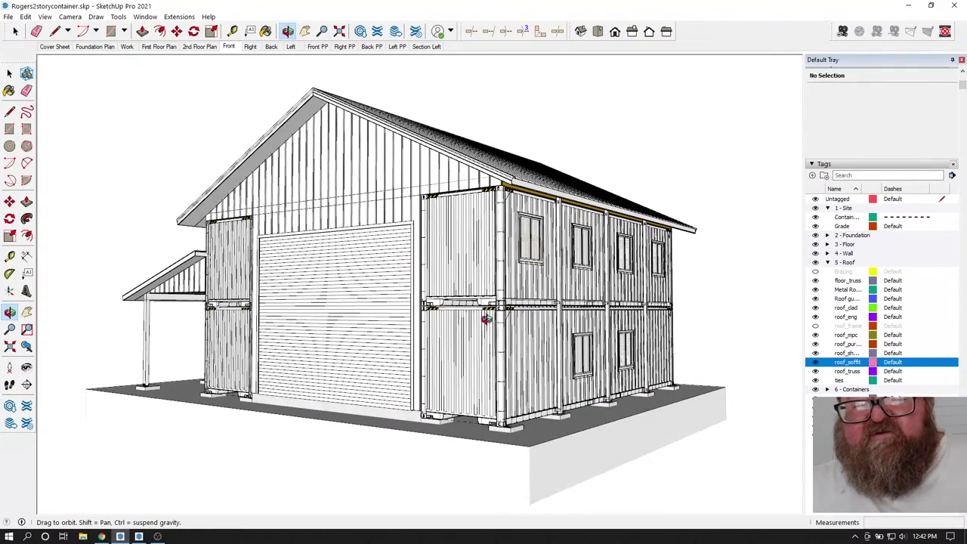
{"action": "left_click_drag", "start_coordinate": [487, 318], "coordinate": [552, 186]}
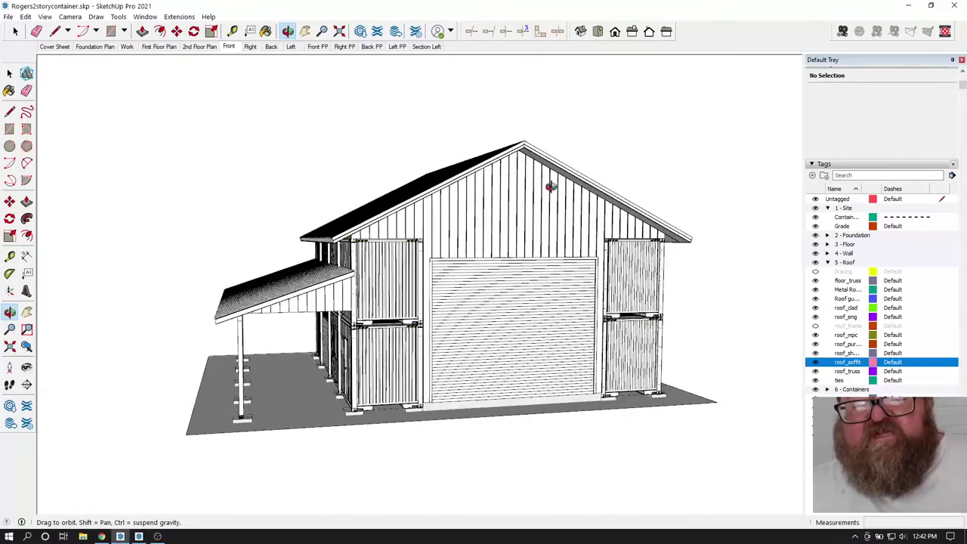
{"action": "left_click_drag", "start_coordinate": [383, 330], "coordinate": [466, 143]}
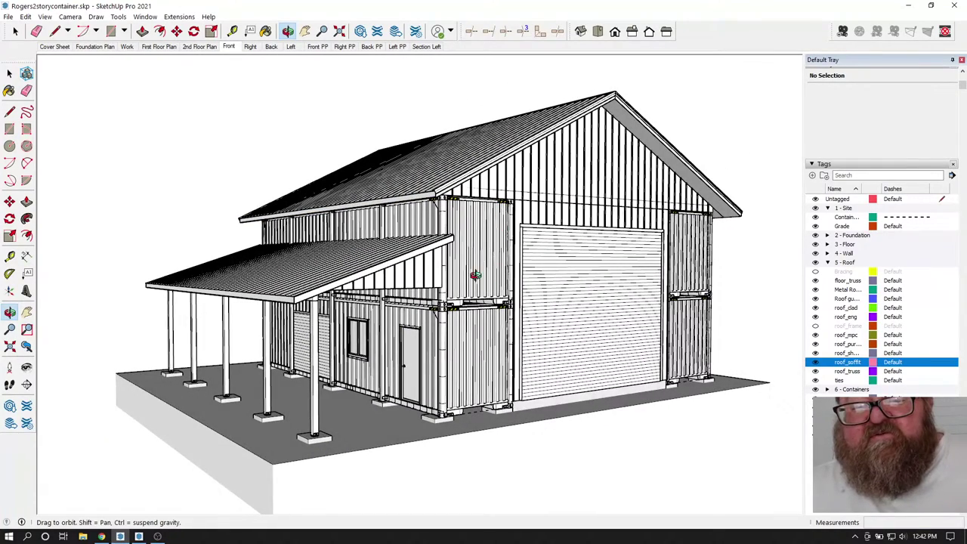
{"action": "left_click_drag", "start_coordinate": [475, 275], "coordinate": [437, 342]}
{"action": "scroll", "coordinate": [435, 375], "scroll_direction": "up", "scroll_amount": 3}
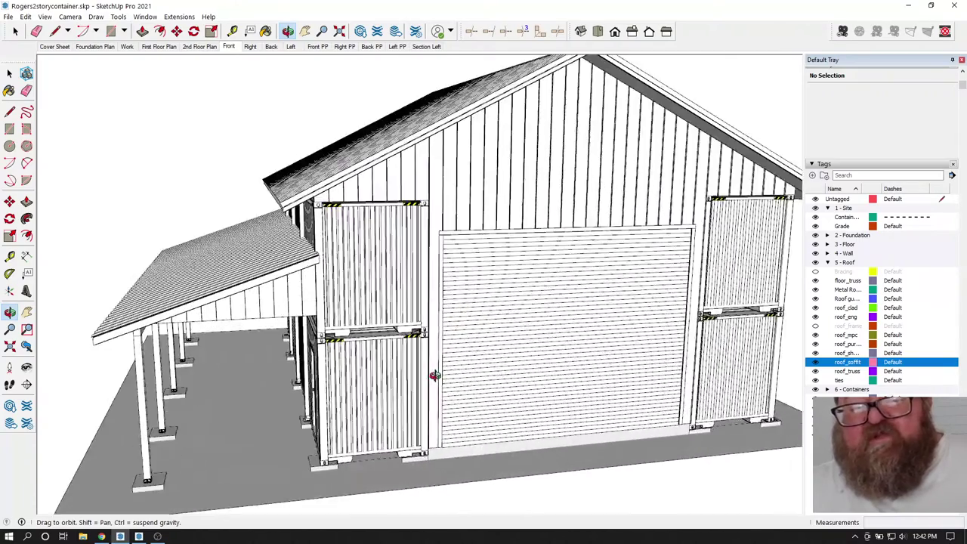
{"action": "scroll", "coordinate": [435, 375], "scroll_direction": "up", "scroll_amount": 2}
{"action": "left_click_drag", "start_coordinate": [354, 380], "coordinate": [363, 322]}
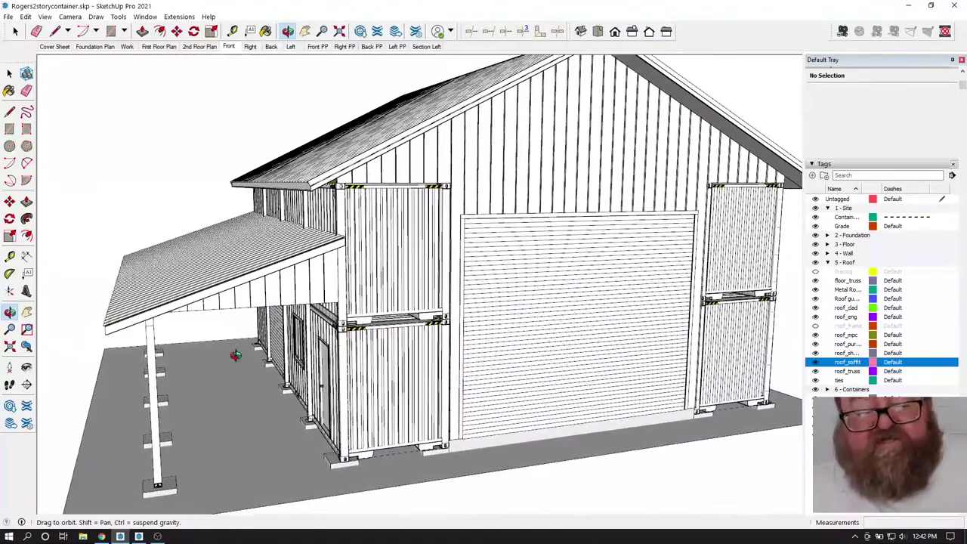
- Check the YouTube Studio live chat, return to the SketchUp model and hide the collapsed 5 - Roof tag folder
{"action": "left_click", "coordinate": [102, 536]}
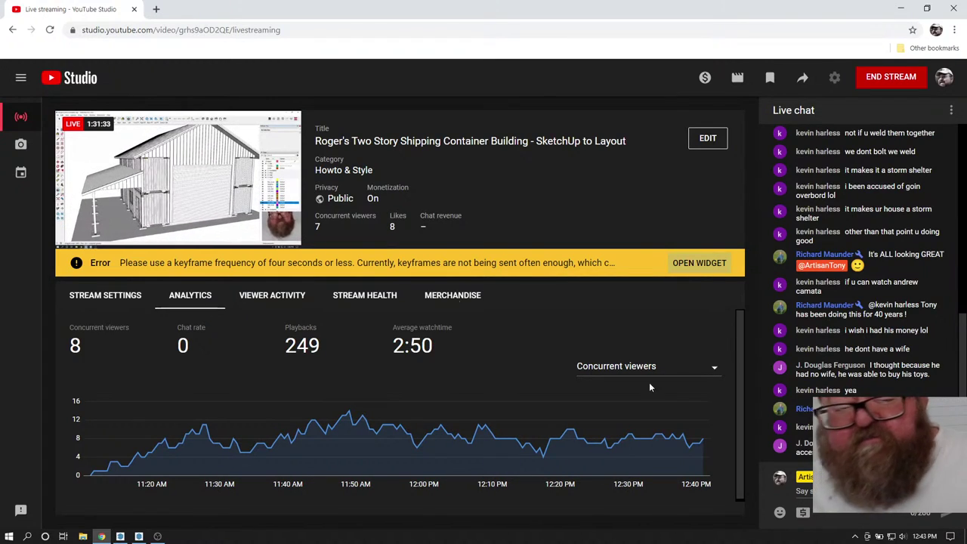
{"action": "left_click", "coordinate": [137, 534]}
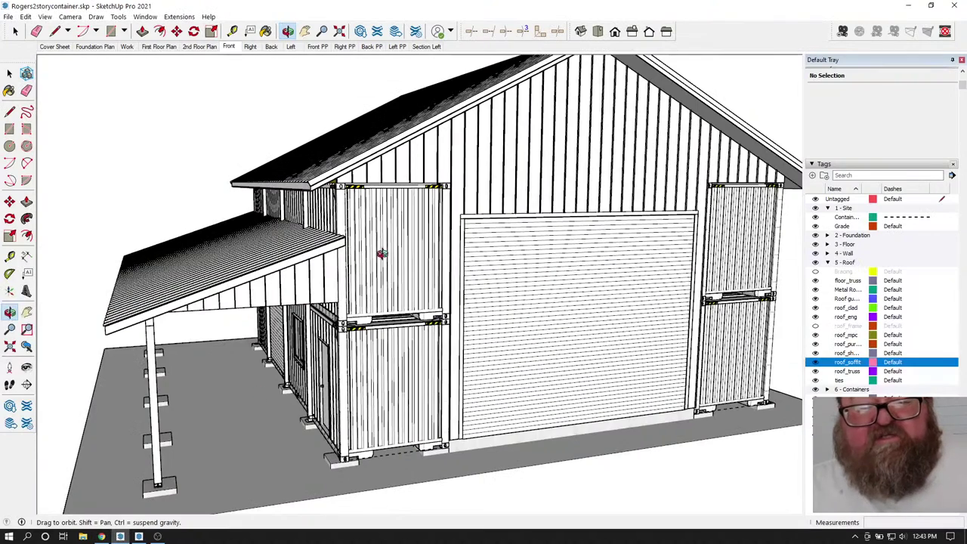
{"action": "scroll", "coordinate": [442, 259], "scroll_direction": "up", "scroll_amount": 5}
{"action": "scroll", "coordinate": [533, 283], "scroll_direction": "down", "scroll_amount": 5}
{"action": "left_click_drag", "start_coordinate": [534, 282], "coordinate": [668, 286]}
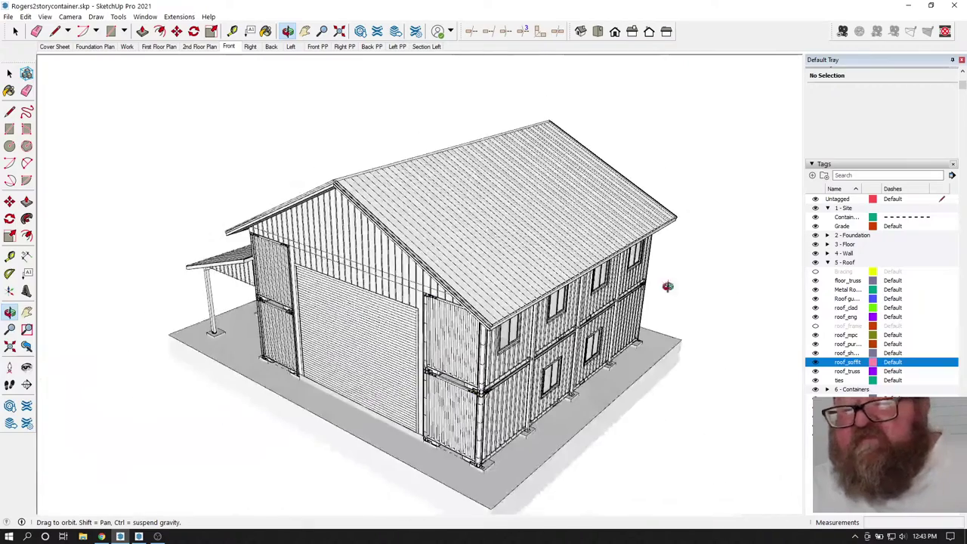
{"action": "left_click", "coordinate": [827, 263]}
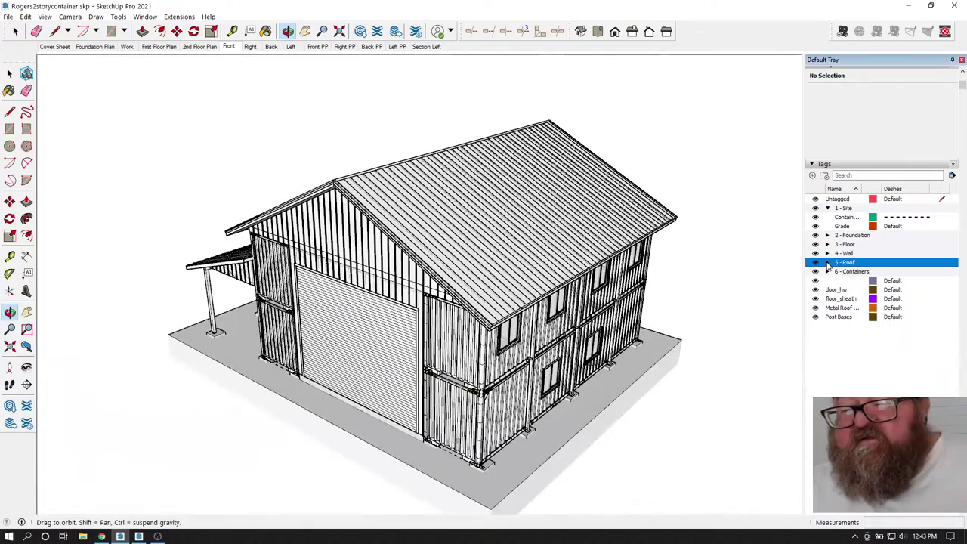
{"action": "left_click", "coordinate": [814, 262]}
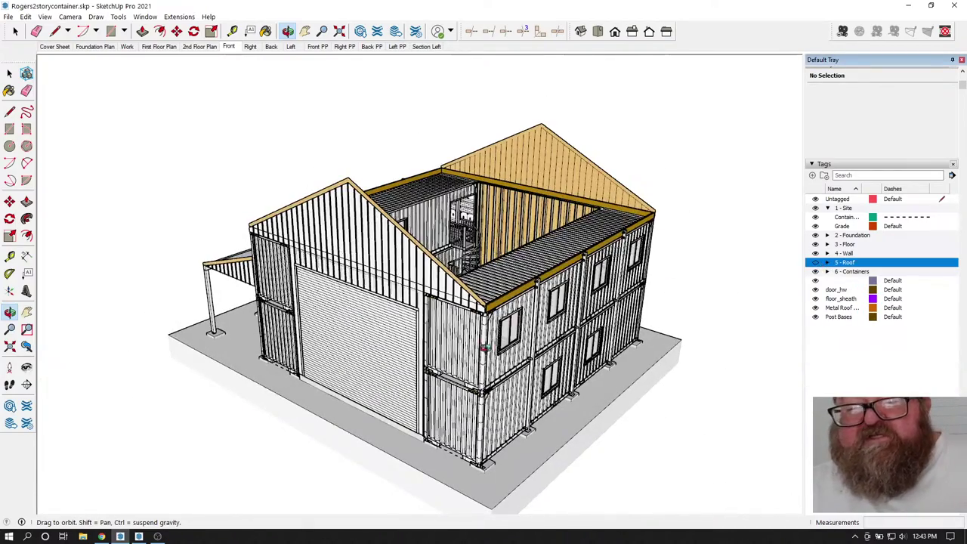
- Inspect the interior spiral staircase leading to the second-floor container opening and its place in the courtyard between the containers
{"action": "middle_click_drag", "start_coordinate": [690, 274], "coordinate": [690, 318]}
{"action": "scroll", "coordinate": [690, 318], "scroll_direction": "up", "scroll_amount": 3}
{"action": "scroll", "coordinate": [493, 261], "scroll_direction": "up", "scroll_amount": 5}
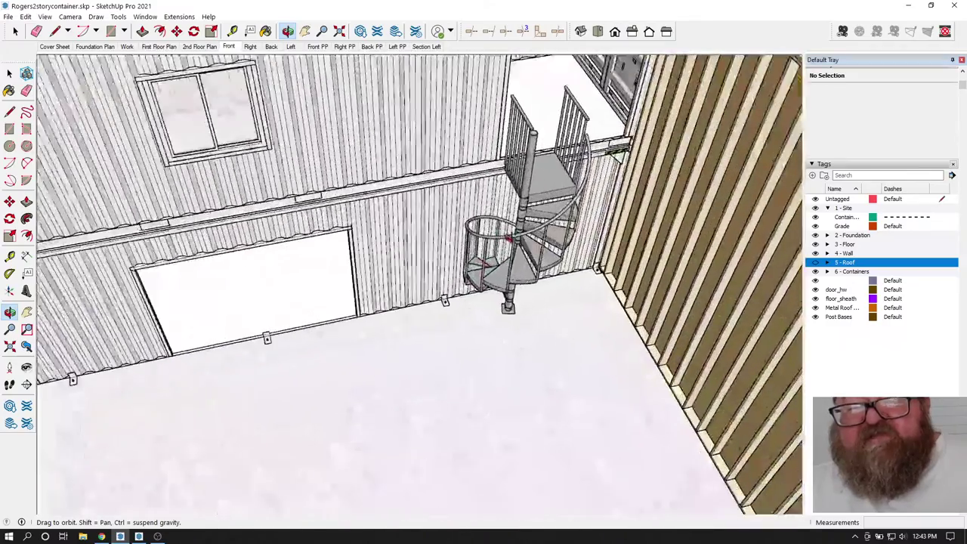
{"action": "scroll", "coordinate": [535, 276], "scroll_direction": "up", "scroll_amount": 5}
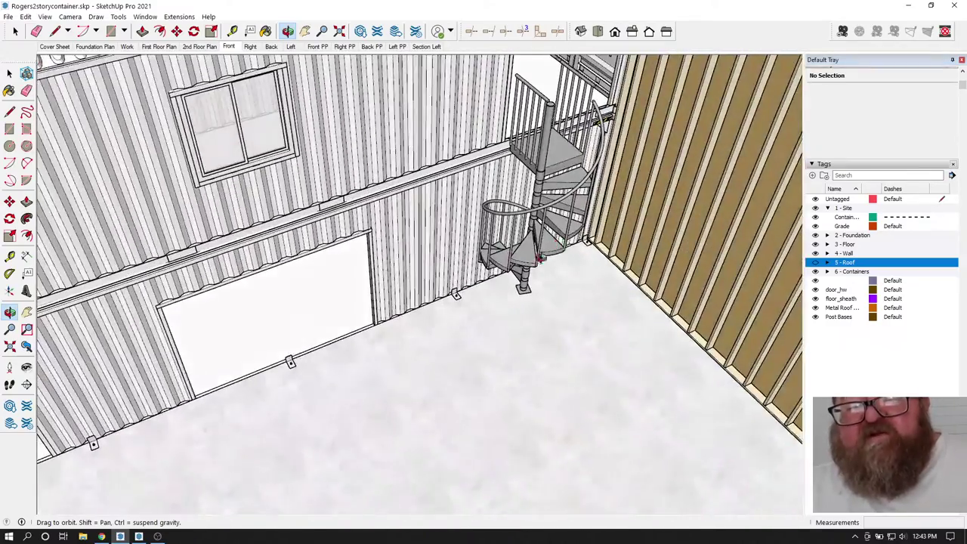
{"action": "scroll", "coordinate": [535, 266], "scroll_direction": "down", "scroll_amount": 10}
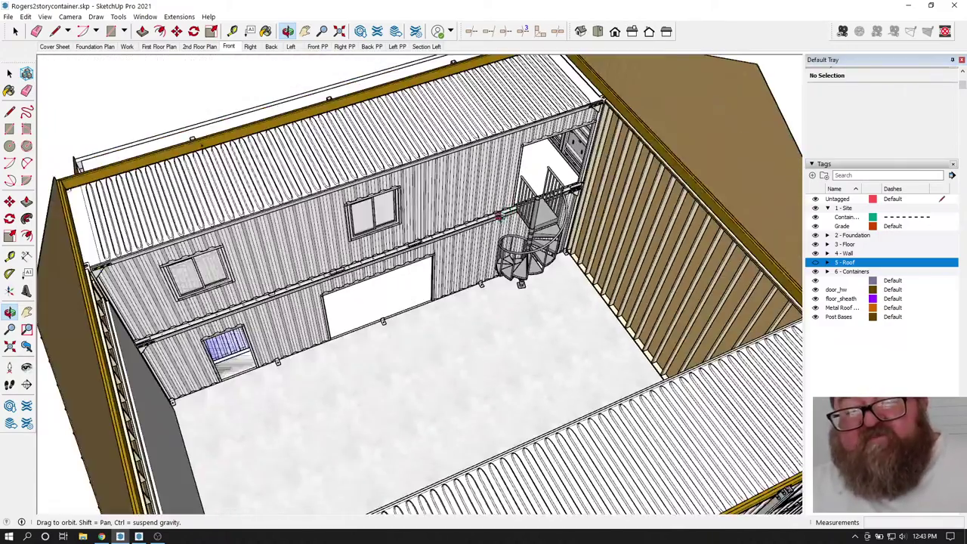
{"action": "left_click_drag", "start_coordinate": [498, 217], "coordinate": [499, 136]}
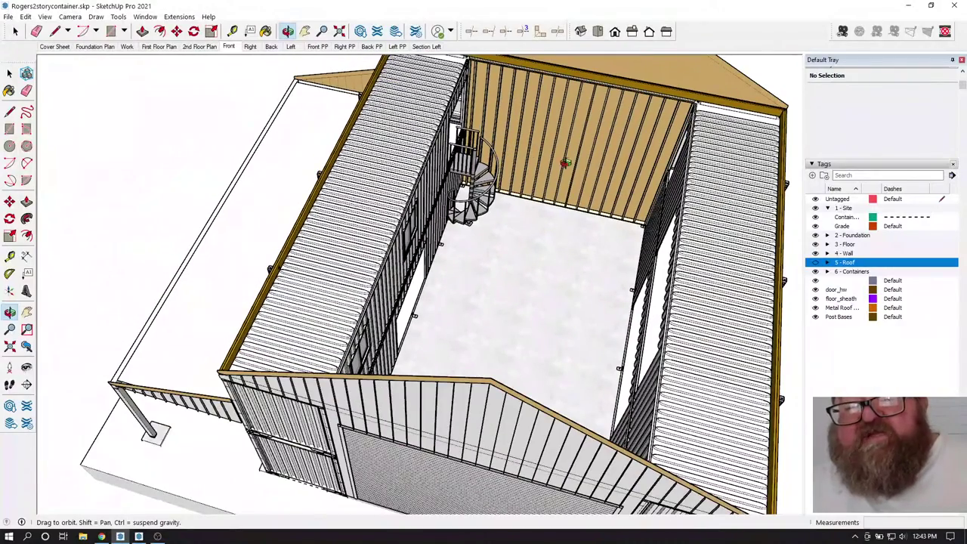
- Examine the interior container wall's upper windows and ground-floor openings, and the matching windowed wall on the opposite containers
{"action": "scroll", "coordinate": [452, 142], "scroll_direction": "up", "scroll_amount": 3}
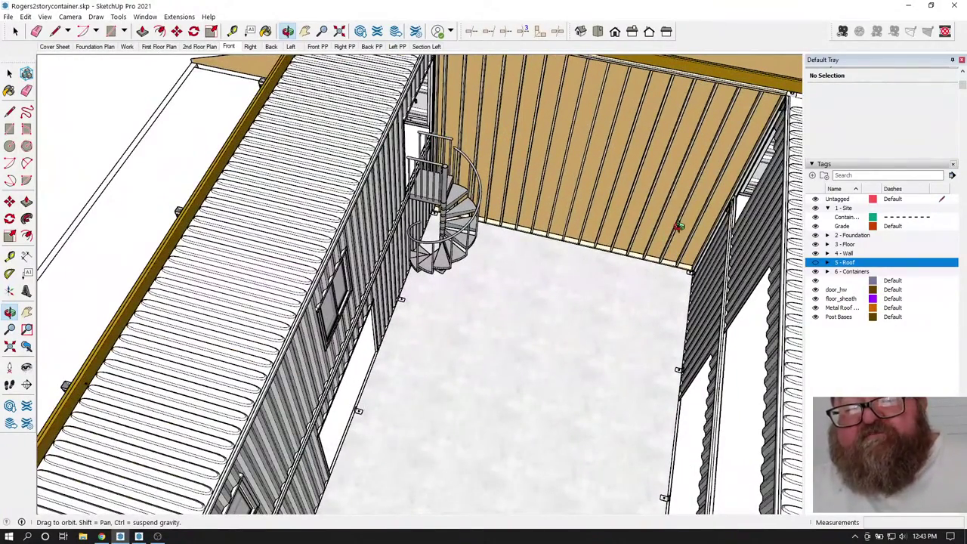
{"action": "left_click_drag", "start_coordinate": [685, 218], "coordinate": [367, 278]}
{"action": "scroll", "coordinate": [453, 333], "scroll_direction": "up", "scroll_amount": 5}
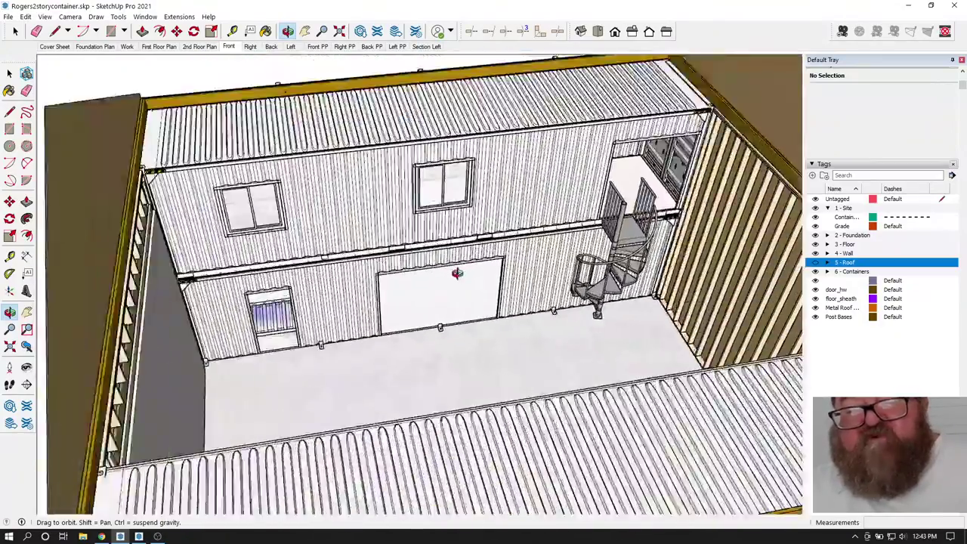
{"action": "scroll", "coordinate": [596, 161], "scroll_direction": "up", "scroll_amount": 5}
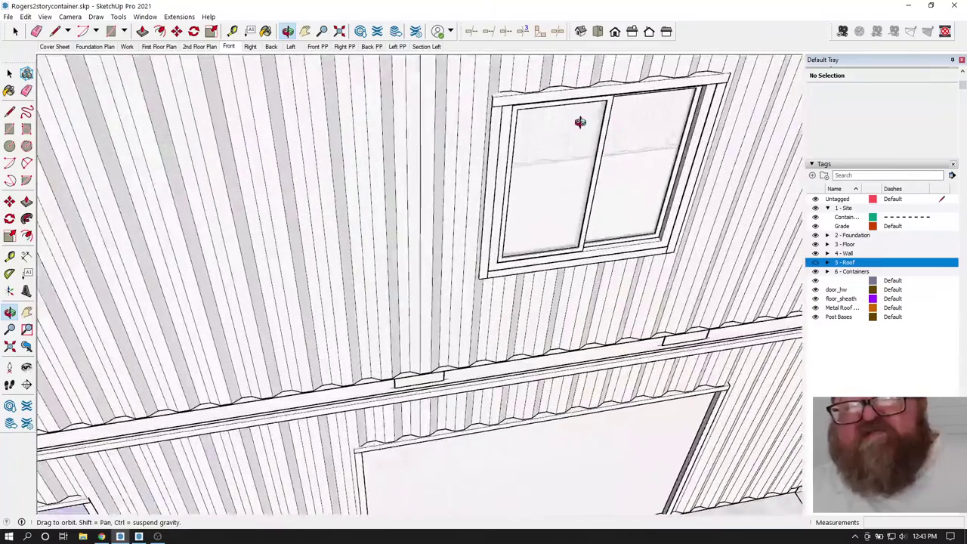
{"action": "scroll", "coordinate": [504, 133], "scroll_direction": "down", "scroll_amount": 10}
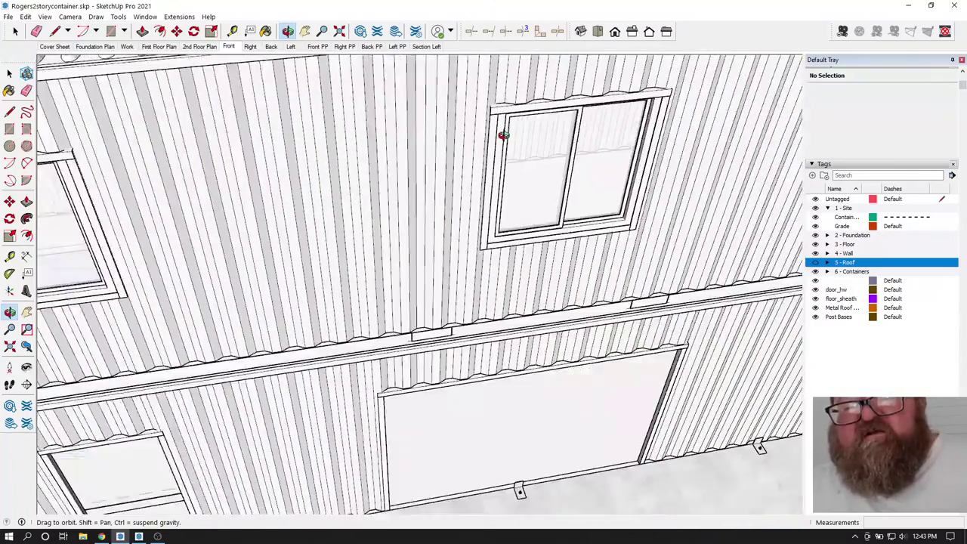
{"action": "scroll", "coordinate": [488, 150], "scroll_direction": "down", "scroll_amount": 5}
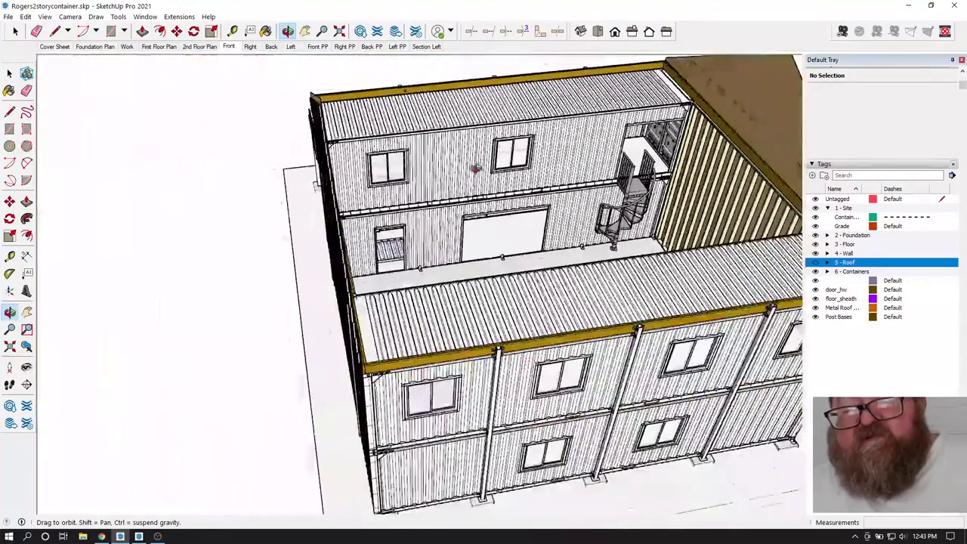
{"action": "scroll", "coordinate": [455, 301], "scroll_direction": "up", "scroll_amount": 6}
{"action": "scroll", "coordinate": [455, 300], "scroll_direction": "down", "scroll_amount": 6}
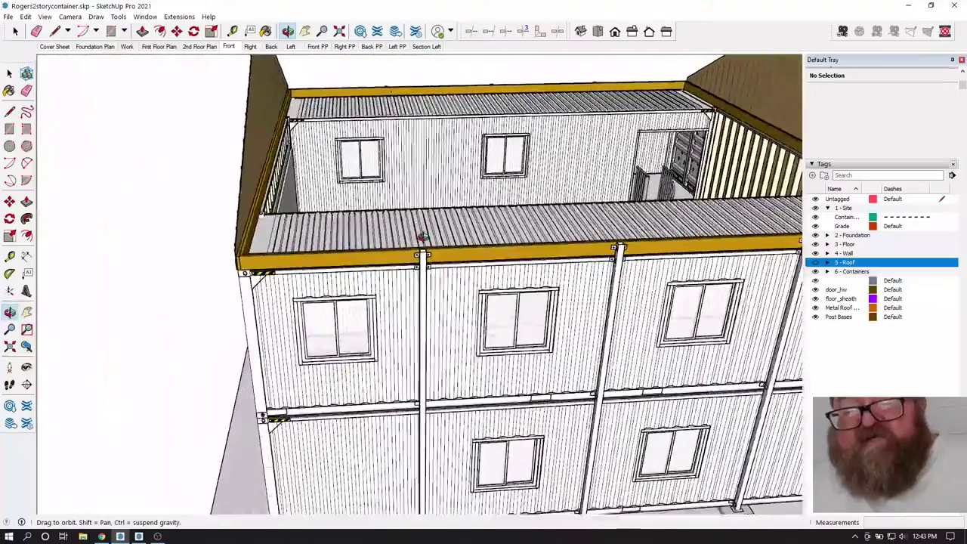
- Inspect the second-floor access by the spiral stairs again and the roofless building from its windowed long side
{"action": "left_click_drag", "start_coordinate": [491, 384], "coordinate": [584, 207]}
{"action": "scroll", "coordinate": [544, 307], "scroll_direction": "up", "scroll_amount": 8}
{"action": "left_click_drag", "start_coordinate": [475, 149], "coordinate": [449, 278]}
{"action": "scroll", "coordinate": [458, 268], "scroll_direction": "up", "scroll_amount": 5}
{"action": "scroll", "coordinate": [449, 256], "scroll_direction": "up", "scroll_amount": 5}
{"action": "scroll", "coordinate": [449, 278], "scroll_direction": "down", "scroll_amount": 10}
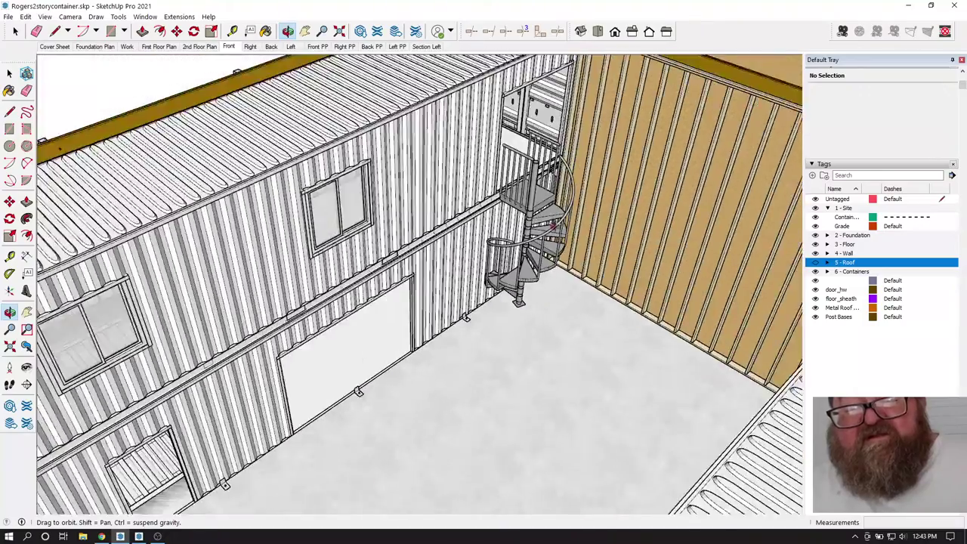
{"action": "scroll", "coordinate": [552, 224], "scroll_direction": "down", "scroll_amount": 5}
{"action": "left_click_drag", "start_coordinate": [476, 293], "coordinate": [212, 421]}
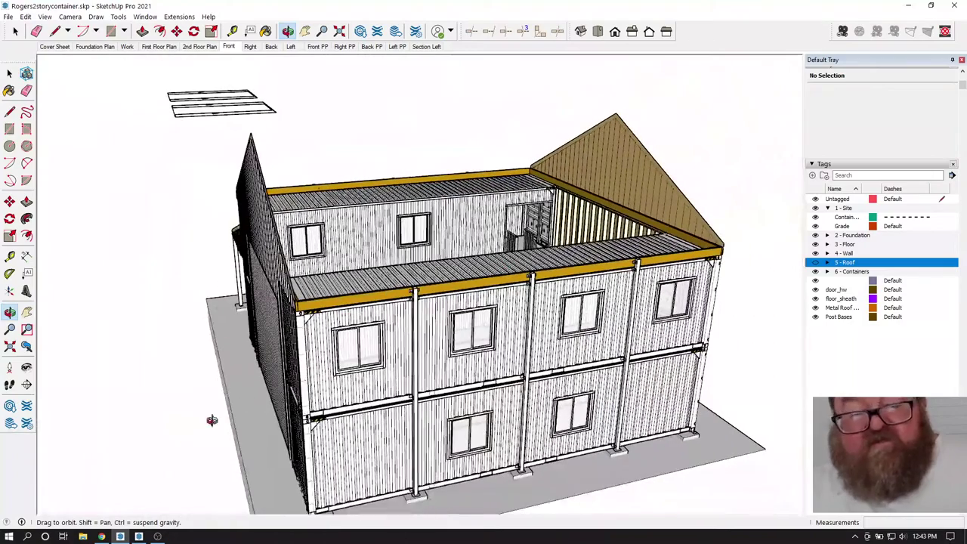
- Read the latest live chat messages in YouTube Studio and bring up the OBS streaming window
{"action": "left_click", "coordinate": [102, 536]}
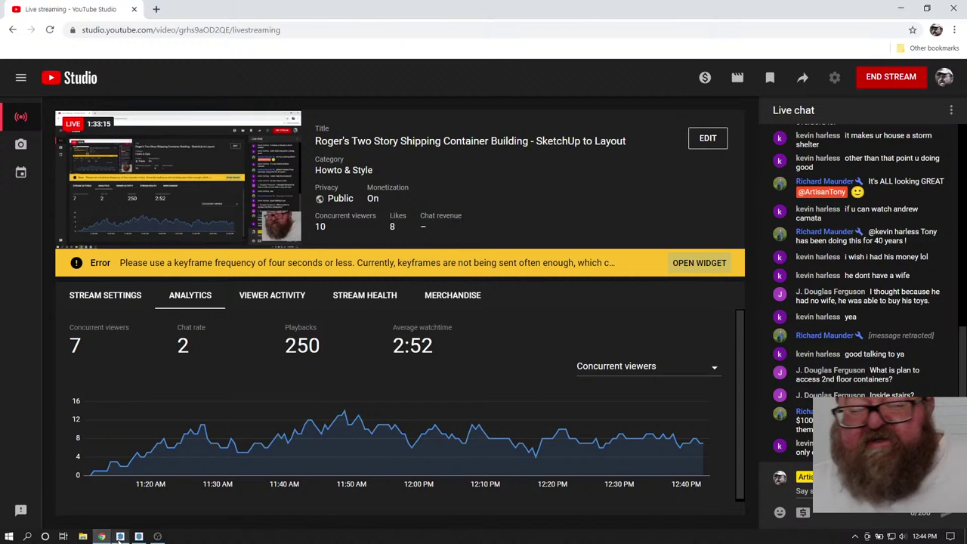
{"action": "mouse_move", "coordinate": [121, 538]}
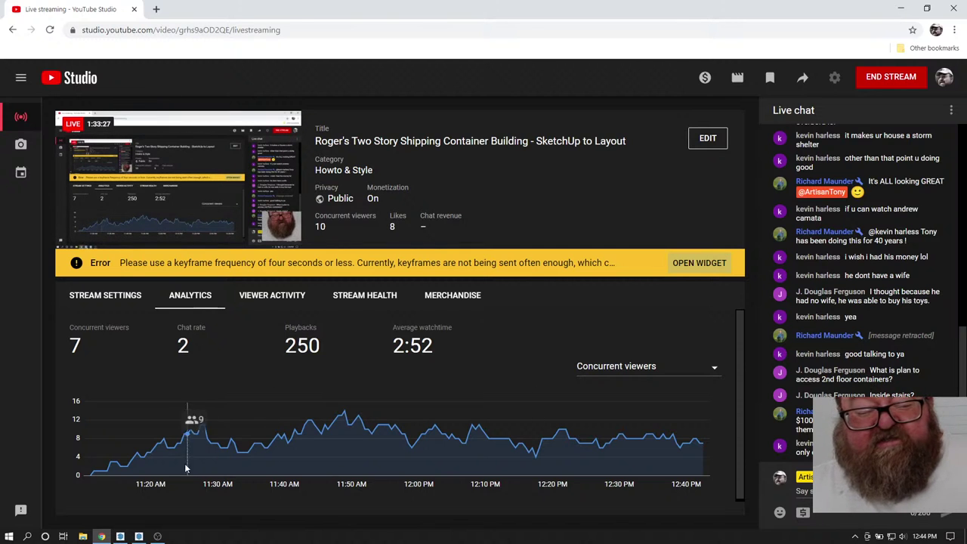
{"action": "left_click", "coordinate": [157, 536]}
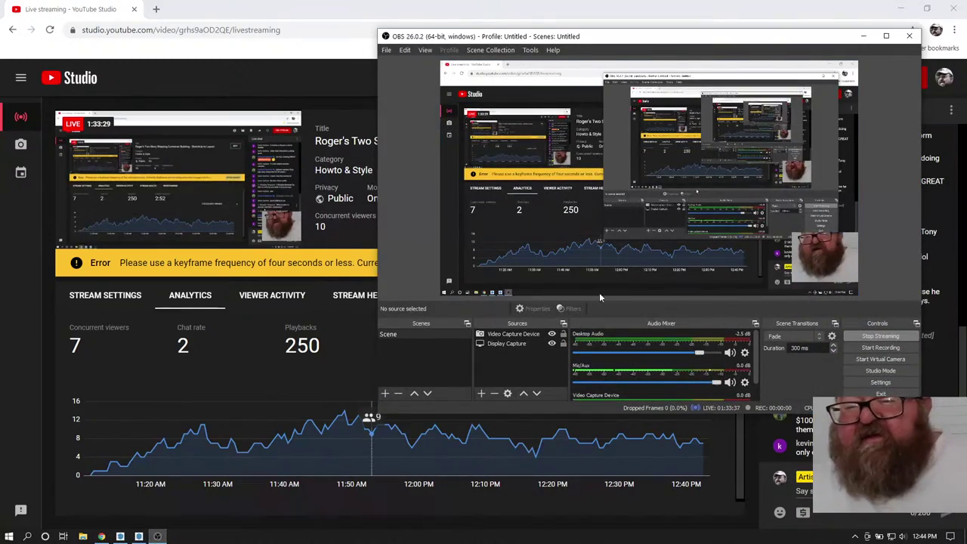